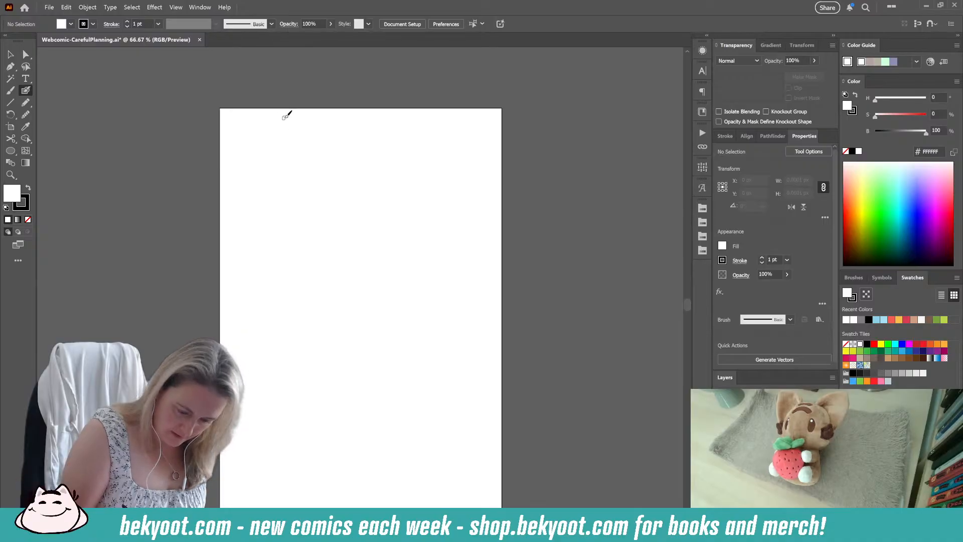
# Step: Hand-letter the title "Careful Planning" at the top of the page as one group, centred horizontally on the artboard
pyautogui.moveTo(290, 115)
pyautogui.mouseDown()
pyautogui.moveTo(321, 127)
pyautogui.moveTo(323, 117)
pyautogui.moveTo(333, 124)
pyautogui.moveTo(363, 111)
pyautogui.moveTo(382, 125)
pyautogui.moveTo(431, 132)
pyautogui.mouseUp()
pyautogui.click(10, 54)
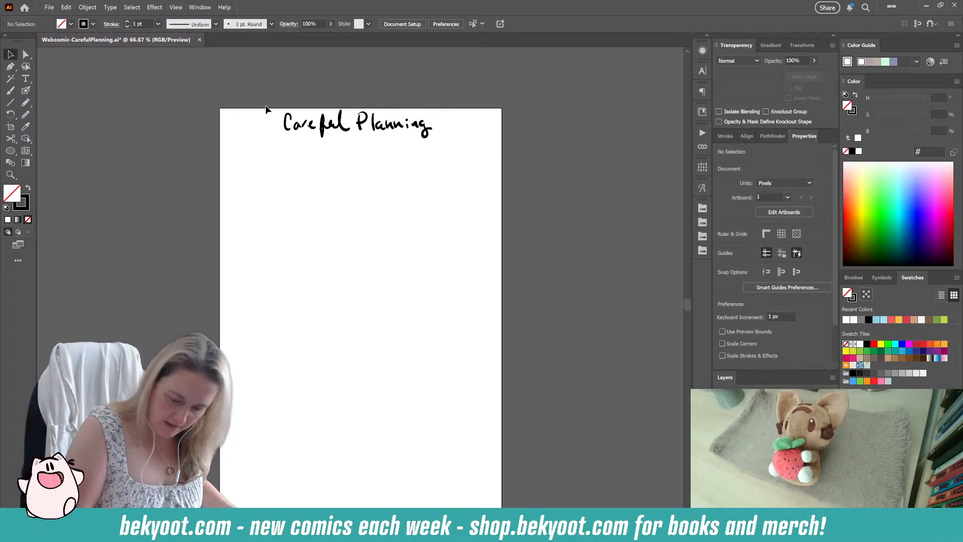
pyautogui.moveTo(268, 104)
pyautogui.mouseDown()
pyautogui.moveTo(424, 157)
pyautogui.moveTo(405, 135)
pyautogui.moveTo(460, 110)
pyautogui.moveTo(408, 135)
pyautogui.mouseUp()
pyautogui.hotkey('ctrl', 'g')
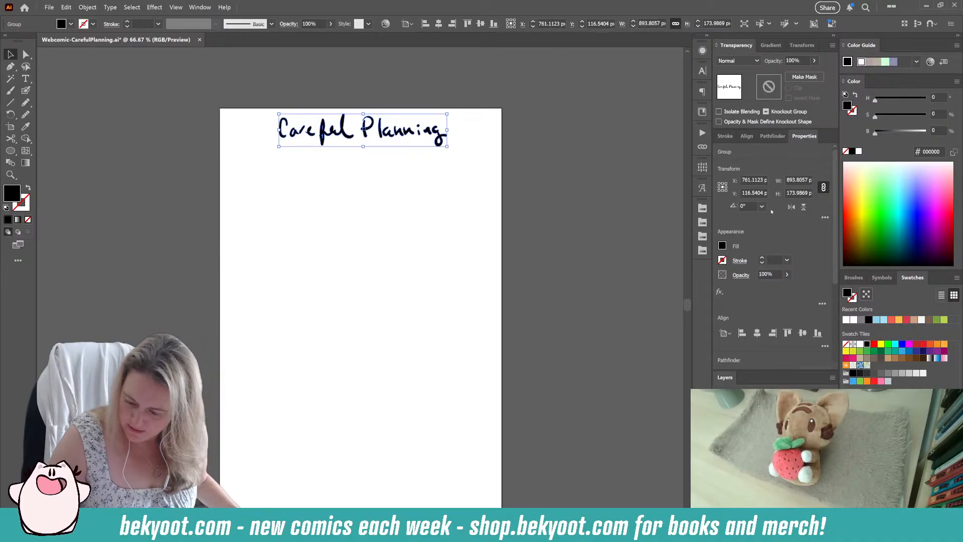
pyautogui.click(759, 334)
pyautogui.click(483, 157)
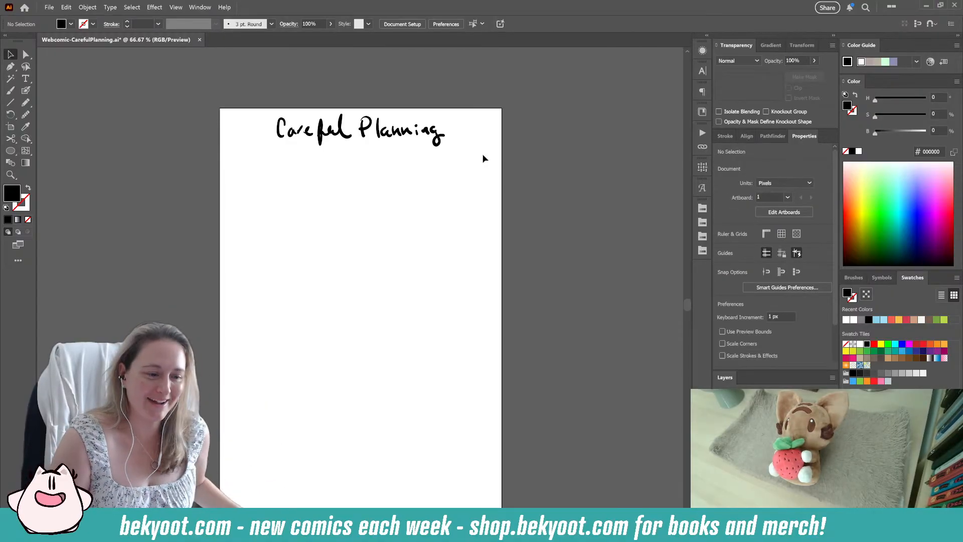
# Step: Build a square panel frame of about 474 by 472 px from straight brush strokes below the title and group it
pyautogui.click(26, 91)
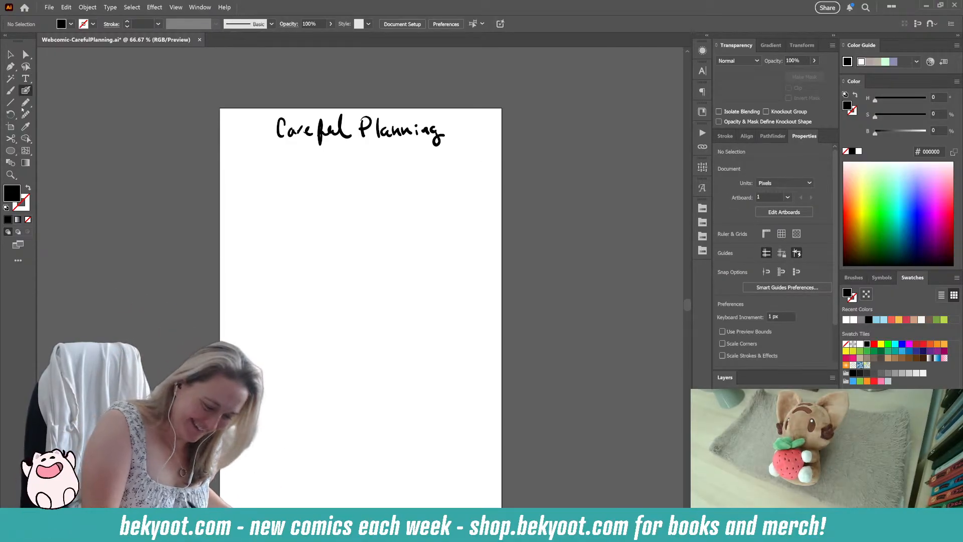
pyautogui.moveTo(237, 164)
pyautogui.mouseDown()
pyautogui.moveTo(236, 250)
pyautogui.moveTo(283, 219)
pyautogui.mouseUp()
pyautogui.hotkey('shift', 'x')
pyautogui.press('v')
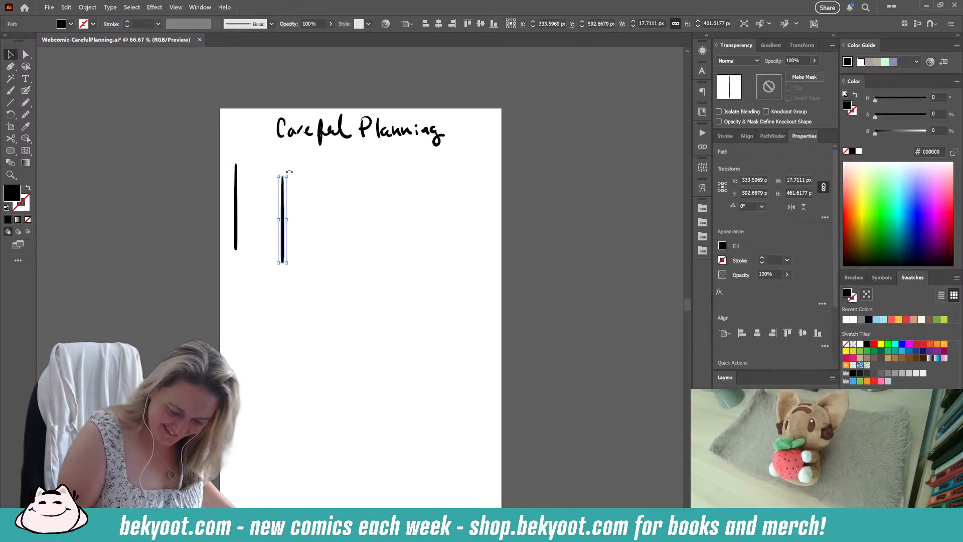
pyautogui.moveTo(286, 169)
pyautogui.mouseDown()
pyautogui.moveTo(314, 179)
pyautogui.moveTo(316, 221)
pyautogui.moveTo(296, 189)
pyautogui.moveTo(297, 165)
pyautogui.moveTo(344, 199)
pyautogui.moveTo(359, 260)
pyautogui.moveTo(250, 319)
pyautogui.mouseUp()
pyautogui.keyDown('shift'); pyautogui.click(236, 236); pyautogui.keyUp('shift')
pyautogui.hotkey('ctrl', 'g')
pyautogui.moveTo(351, 224); pyautogui.dragTo(324, 185)
pyautogui.moveTo(230, 157); pyautogui.dragTo(240, 170)
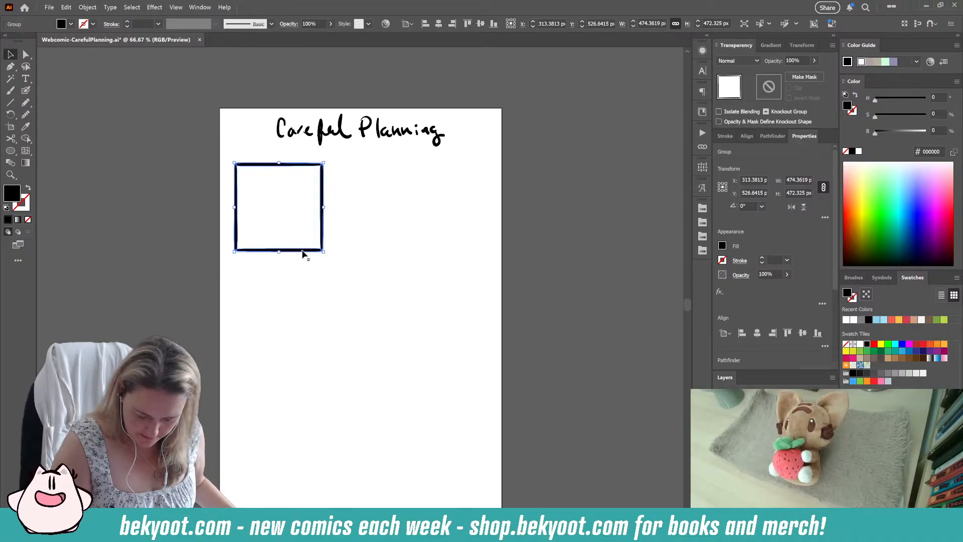
# Step: Duplicate the square panel into an evenly spaced row of three and copy that row directly below
pyautogui.moveTo(304, 251); pyautogui.dragTo(400, 250)
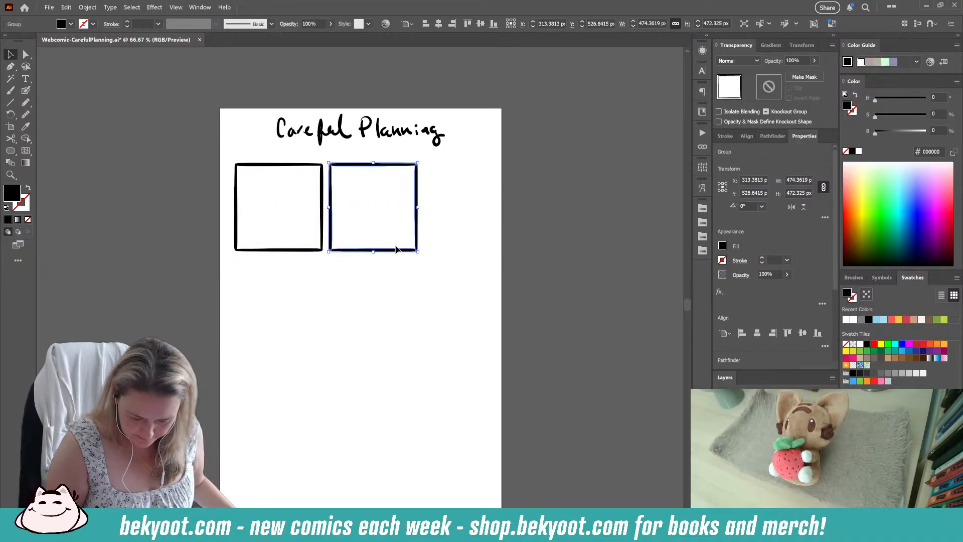
pyautogui.hotkey('ctrl', 'd')
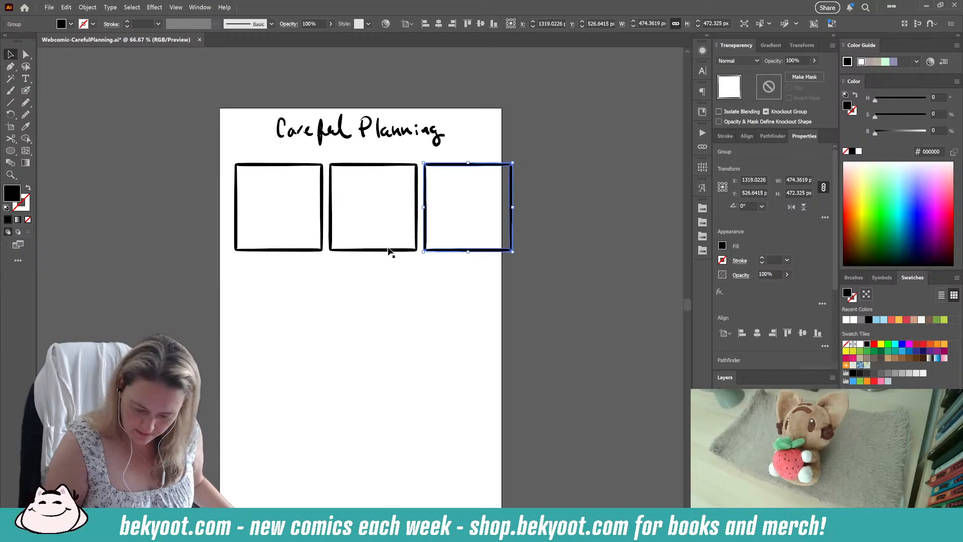
pyautogui.keyDown('shift'); pyautogui.click(389, 251); pyautogui.keyUp('shift')
pyautogui.keyDown('shift'); pyautogui.click(305, 252); pyautogui.keyUp('shift')
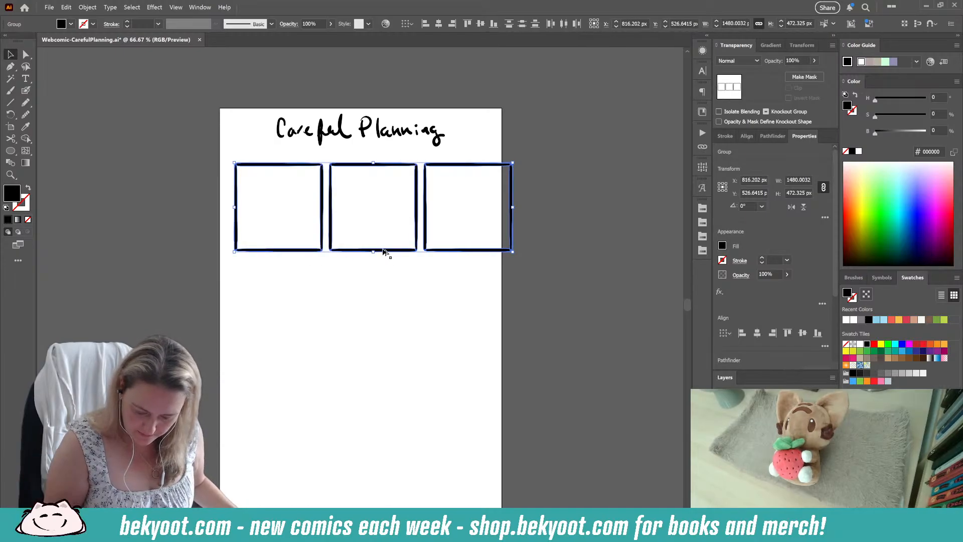
pyautogui.moveTo(384, 251); pyautogui.dragTo(398, 351)
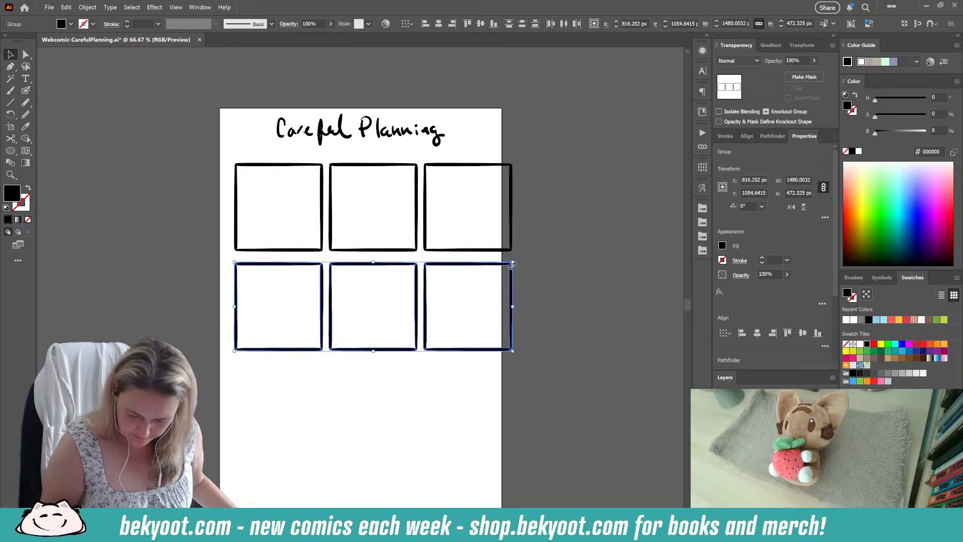
# Step: Scale the lower three-panel row to about 1389 by 443 px and centre it horizontally on the artboard
pyautogui.moveTo(512, 265); pyautogui.dragTo(491, 270)
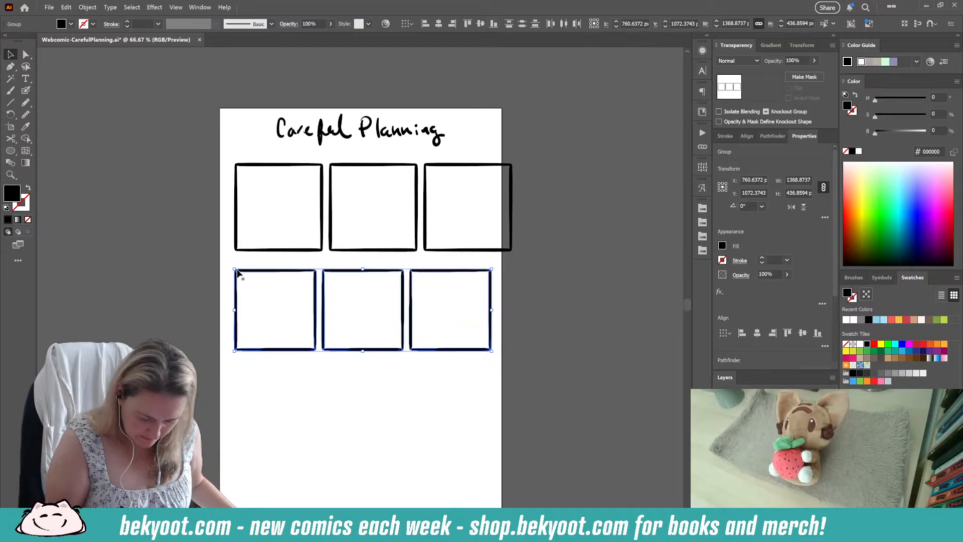
pyautogui.moveTo(237, 270); pyautogui.dragTo(232, 269)
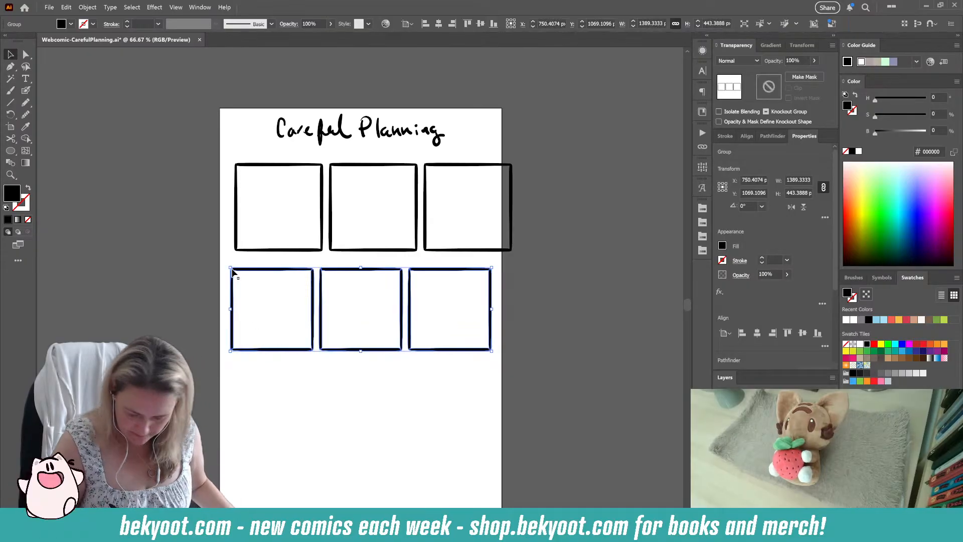
pyautogui.click(757, 333)
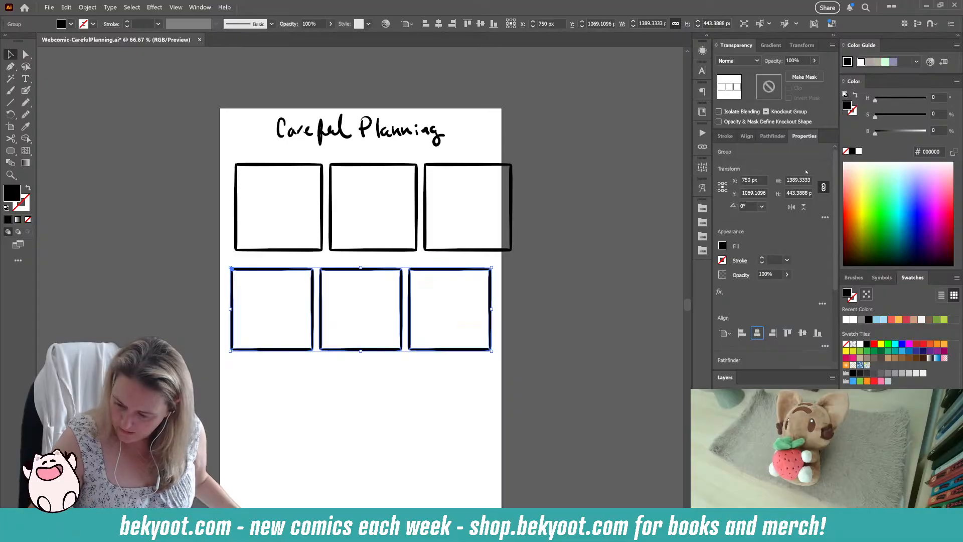
pyautogui.click(747, 136)
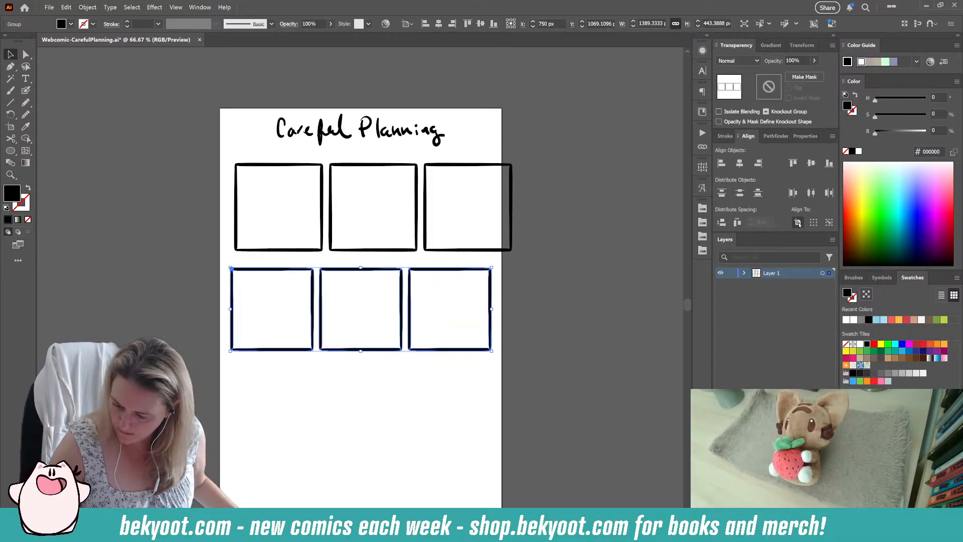
pyautogui.click(540, 299)
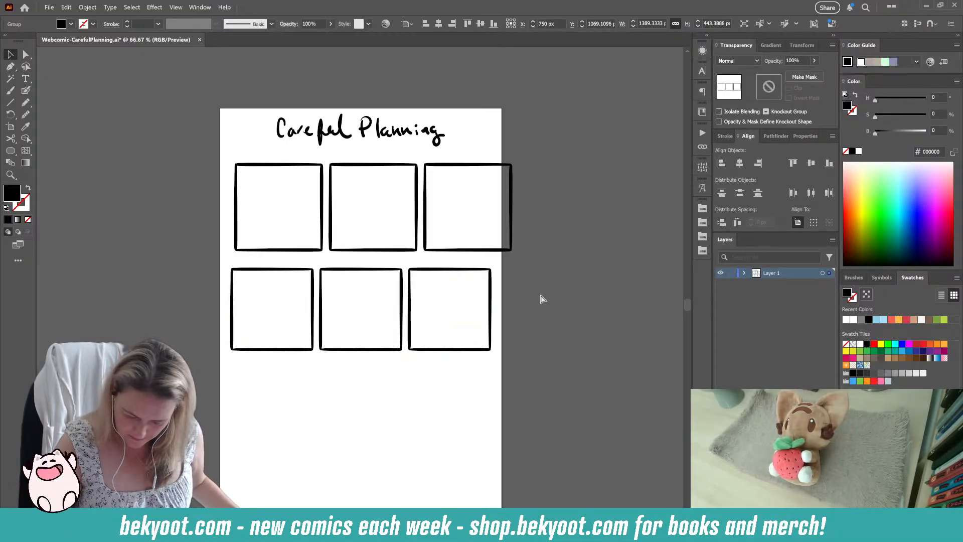
# Step: Delete the third panel of the upper row and group the remaining two panels
pyautogui.click(453, 164)
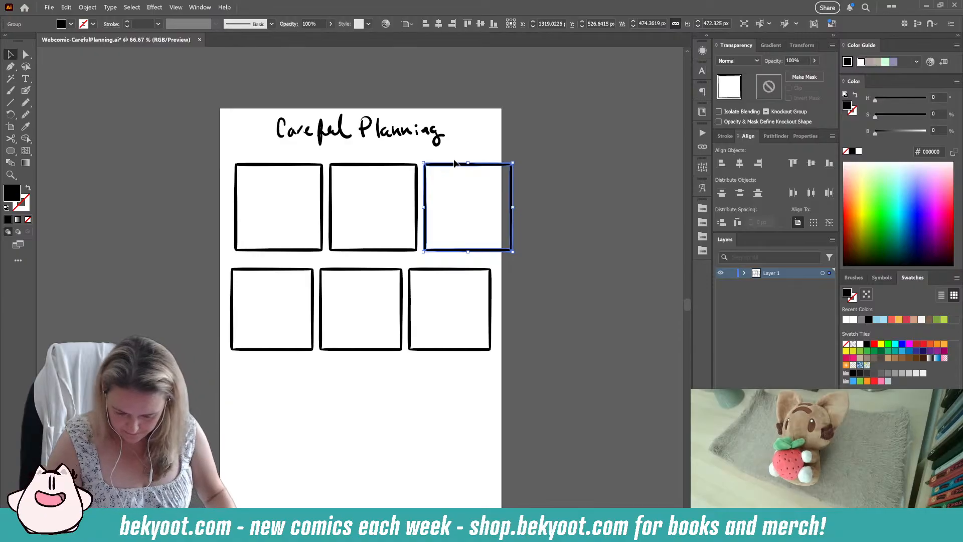
pyautogui.press('Delete')
pyautogui.moveTo(269, 162); pyautogui.dragTo(431, 250)
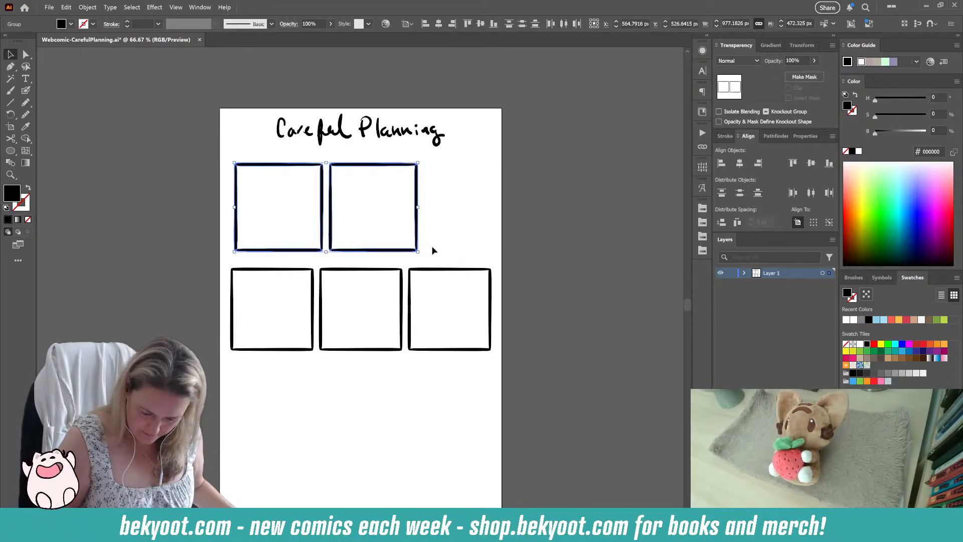
pyautogui.hotkey('ctrl', 'g')
# Step: Enlarge the upper two-panel group to about 1137 by 549 px and centre it horizontally above the three-panel row
pyautogui.moveTo(418, 163); pyautogui.dragTo(440, 152)
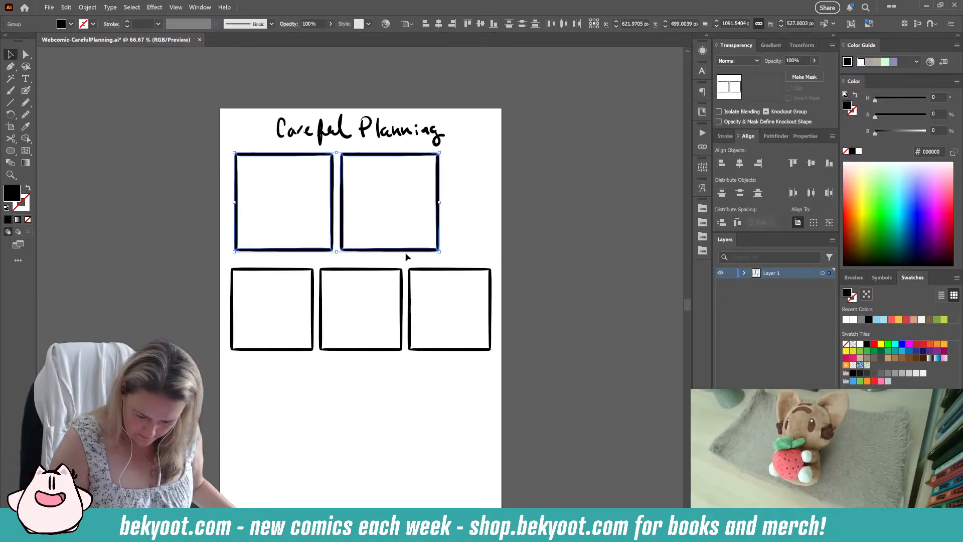
pyautogui.moveTo(401, 249); pyautogui.dragTo(416, 259)
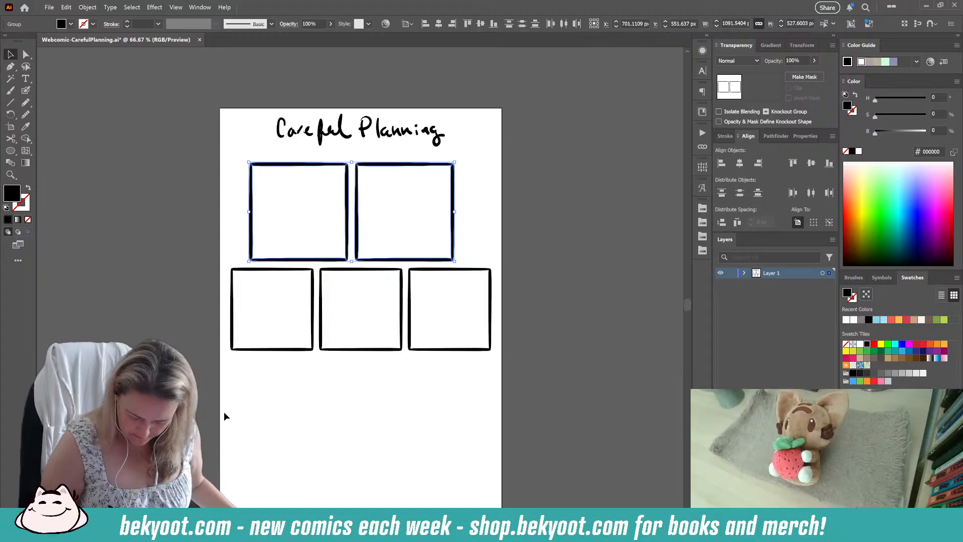
pyautogui.click(739, 163)
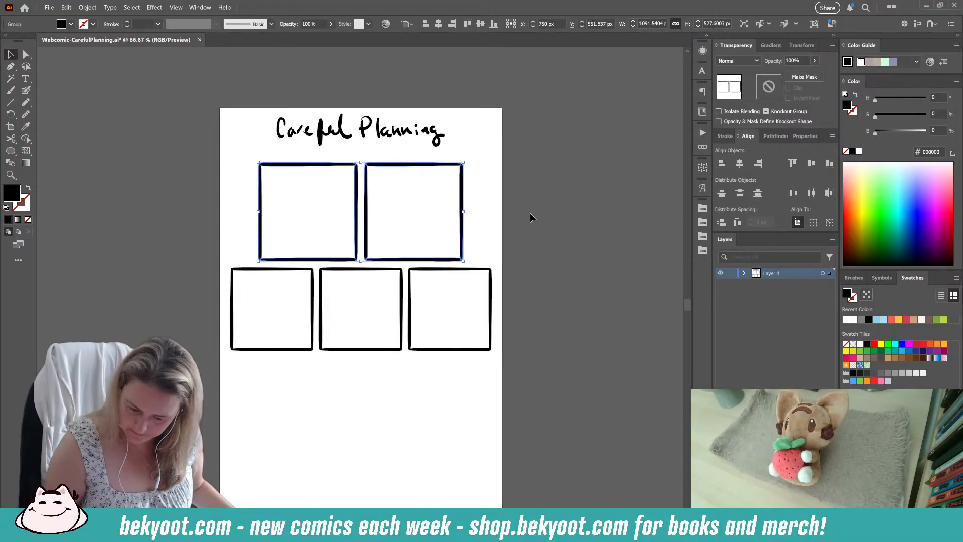
pyautogui.moveTo(464, 155); pyautogui.dragTo(472, 158)
pyautogui.click(740, 163)
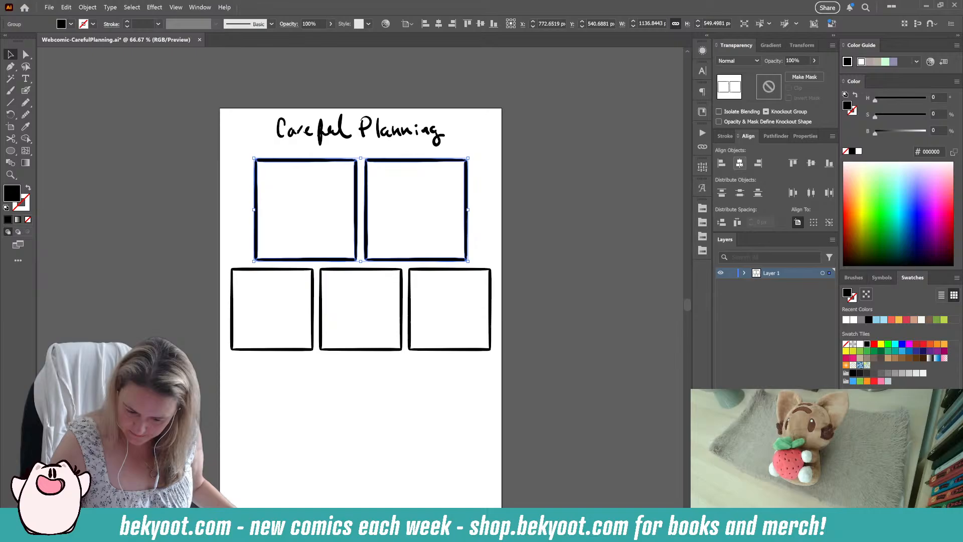
pyautogui.click(507, 235)
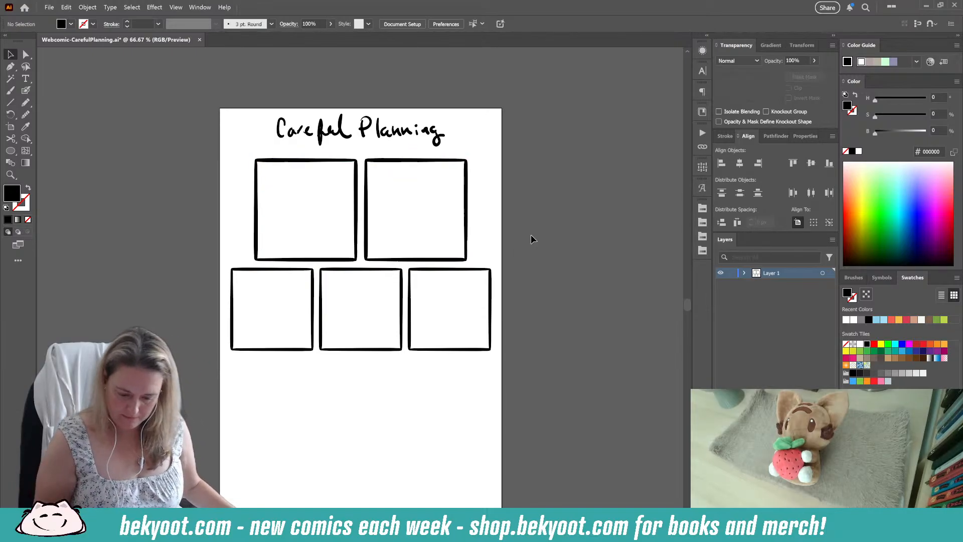
# Step: Sketch a character holding an open sheet in the first panel, with "think" written three times beside the head
pyautogui.moveTo(358, 411); pyautogui.dragTo(362, 374)
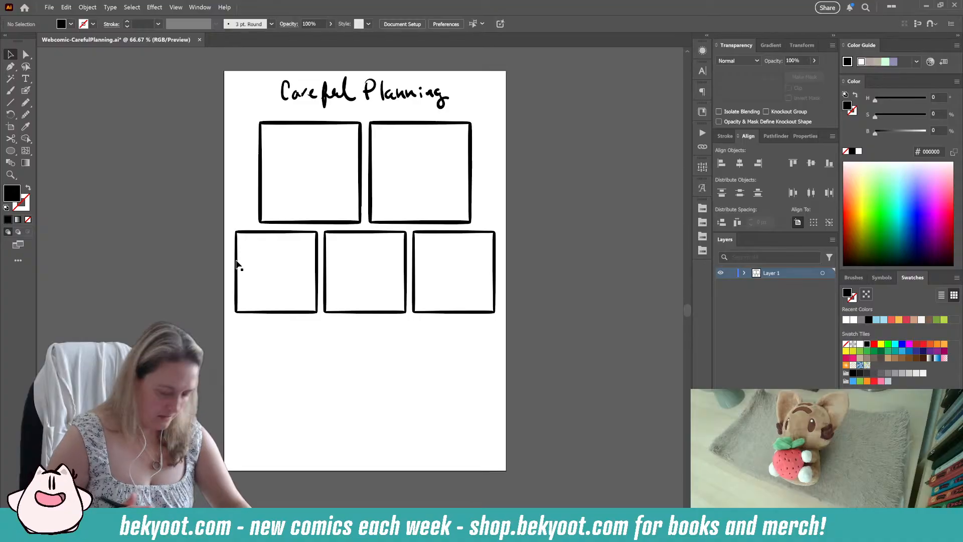
pyautogui.click(26, 91)
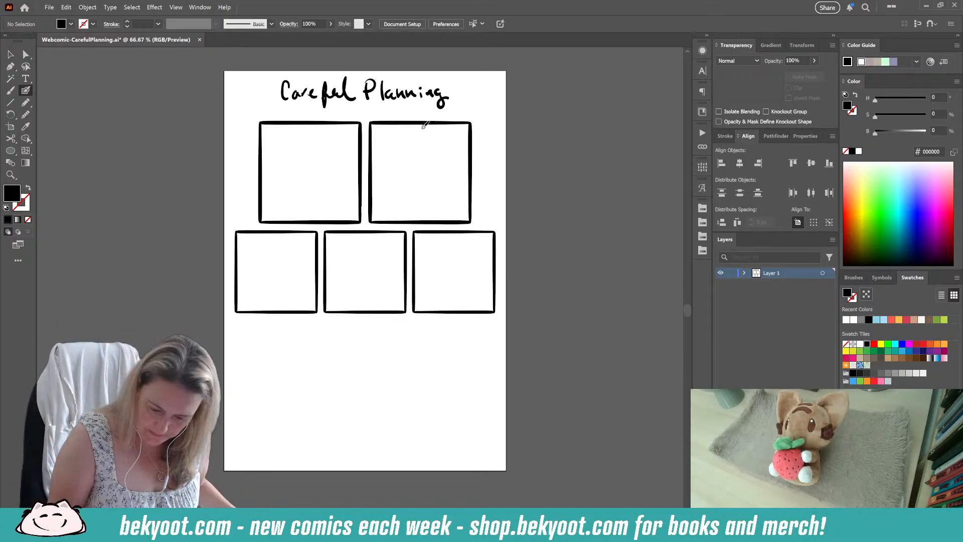
pyautogui.moveTo(311, 149)
pyautogui.mouseDown()
pyautogui.moveTo(281, 159)
pyautogui.moveTo(321, 146)
pyautogui.moveTo(307, 134)
pyautogui.moveTo(301, 157)
pyautogui.mouseUp()
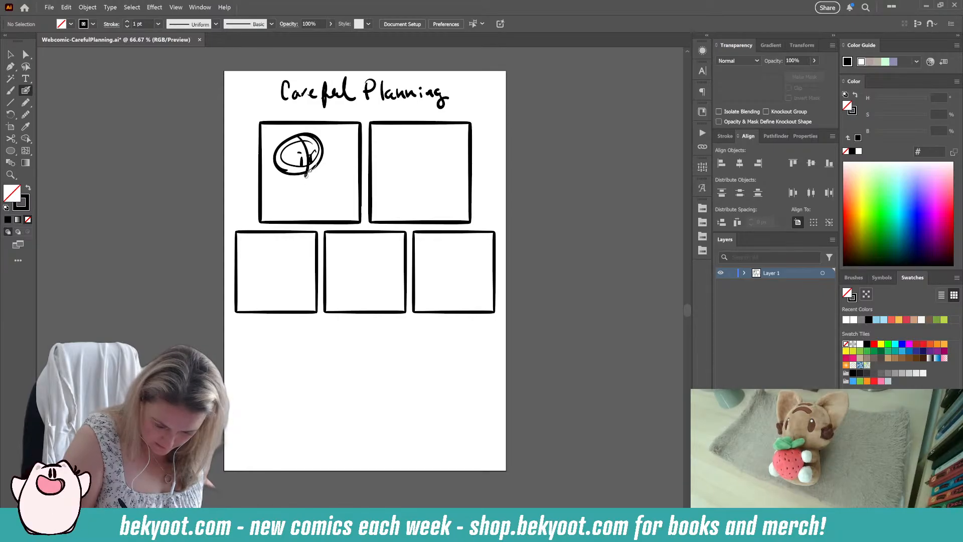
pyautogui.moveTo(286, 140)
pyautogui.mouseDown()
pyautogui.moveTo(279, 162)
pyautogui.moveTo(300, 134)
pyautogui.moveTo(320, 133)
pyautogui.moveTo(313, 152)
pyautogui.moveTo(322, 146)
pyautogui.moveTo(315, 139)
pyautogui.moveTo(270, 171)
pyautogui.moveTo(282, 143)
pyautogui.moveTo(318, 139)
pyautogui.moveTo(310, 197)
pyautogui.mouseUp()
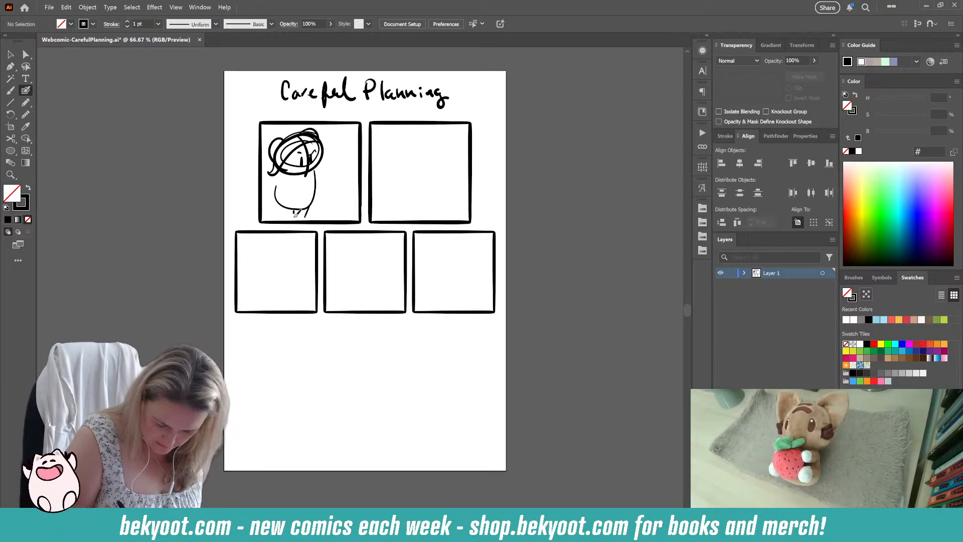
pyautogui.moveTo(309, 175)
pyautogui.mouseDown()
pyautogui.moveTo(310, 200)
pyautogui.moveTo(314, 173)
pyautogui.moveTo(349, 166)
pyautogui.moveTo(338, 187)
pyautogui.moveTo(312, 195)
pyautogui.moveTo(341, 181)
pyautogui.moveTo(295, 184)
pyautogui.moveTo(315, 174)
pyautogui.mouseUp()
pyautogui.hotkey('ctrl', 'z')
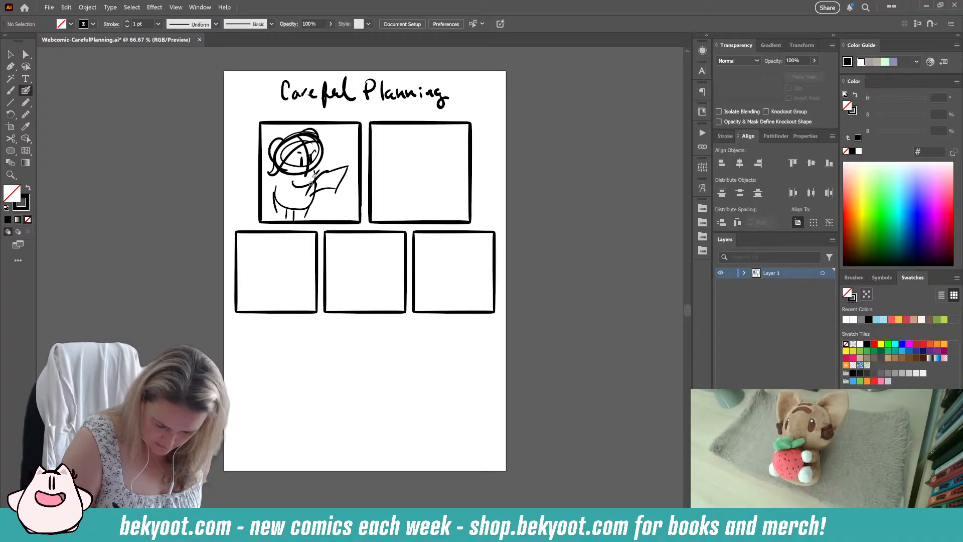
pyautogui.hotkey('ctrl', 'z')
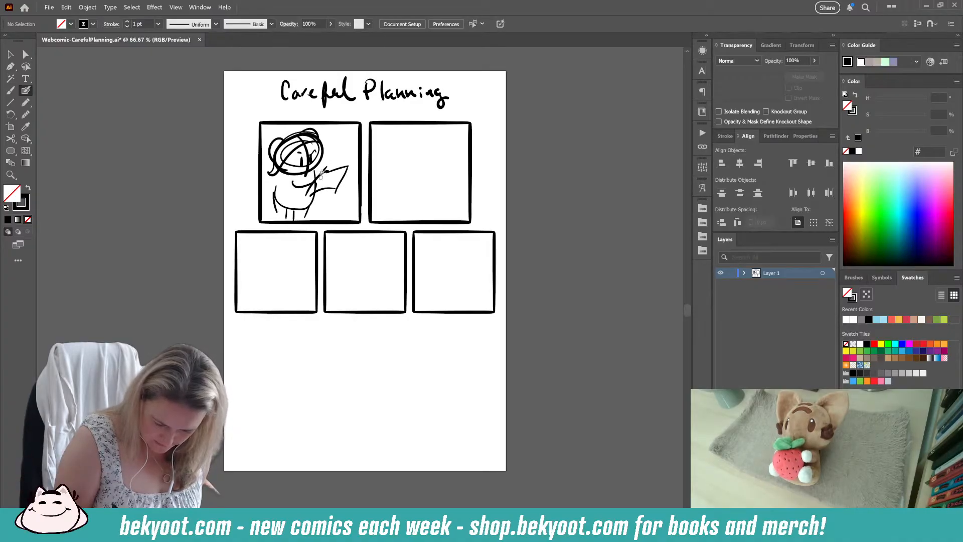
pyautogui.moveTo(289, 186)
pyautogui.mouseDown()
pyautogui.moveTo(310, 169)
pyautogui.moveTo(302, 194)
pyautogui.mouseUp()
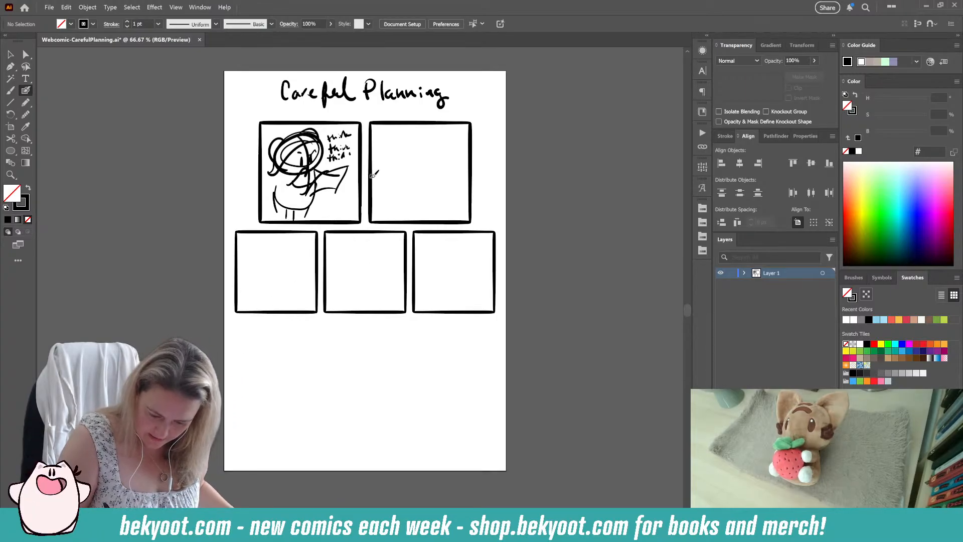
# Step: Draw a vertical and a horizontal line meeting at a corner in the upper part of the second panel
pyautogui.moveTo(390, 123)
pyautogui.mouseDown()
pyautogui.moveTo(390, 160)
pyautogui.moveTo(401, 175)
pyautogui.moveTo(471, 175)
pyautogui.mouseUp()
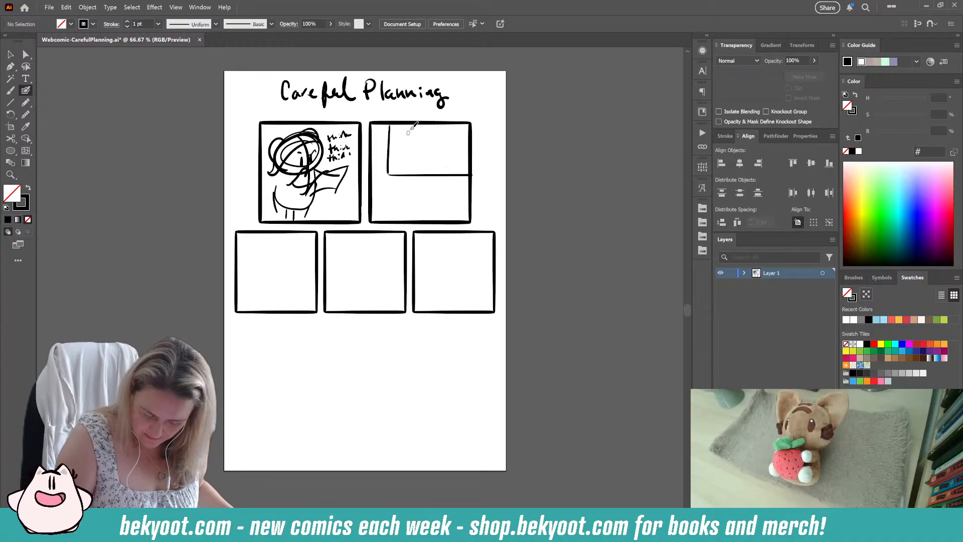
pyautogui.moveTo(438, 139)
pyautogui.mouseDown()
pyautogui.moveTo(463, 143)
pyautogui.moveTo(446, 150)
pyautogui.moveTo(450, 140)
pyautogui.moveTo(457, 173)
pyautogui.mouseUp()
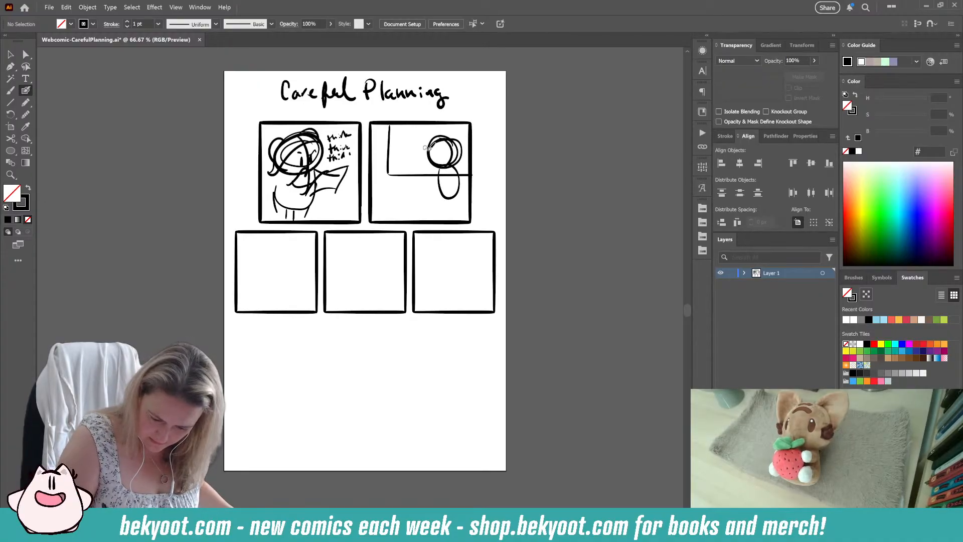
pyautogui.hotkey('ctrl', 'z')
pyautogui.hotkey('ctrl', 'z')
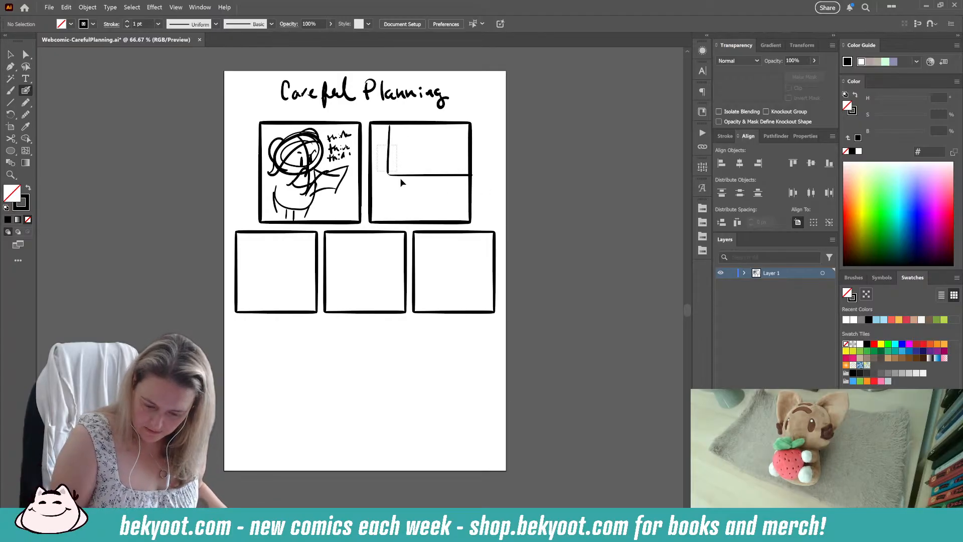
# Step: Clear the selection of the corner lines and sketch two rounded heads along the lower edge of the second panel
pyautogui.moveTo(400, 179); pyautogui.dragTo(455, 176)
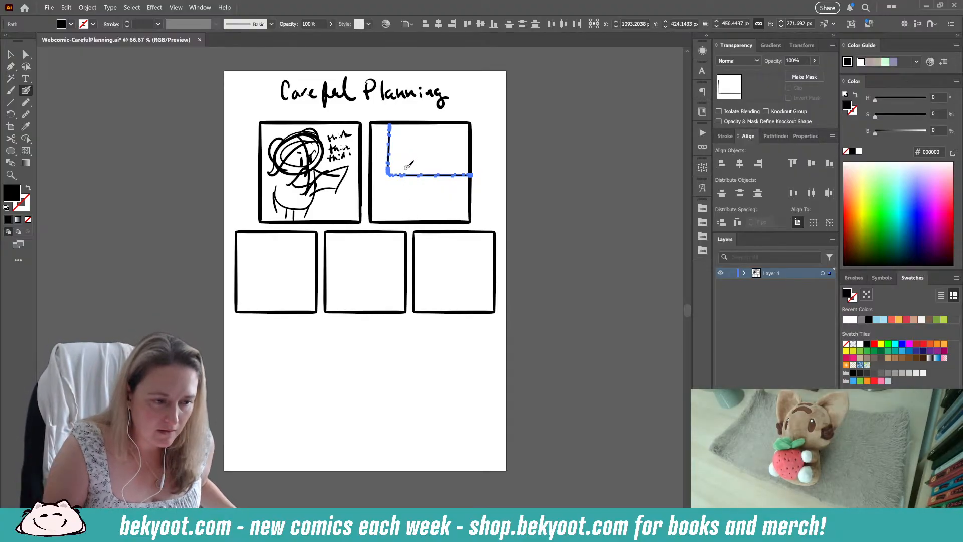
pyautogui.hotkey('ctrl', 'shift', 'a')
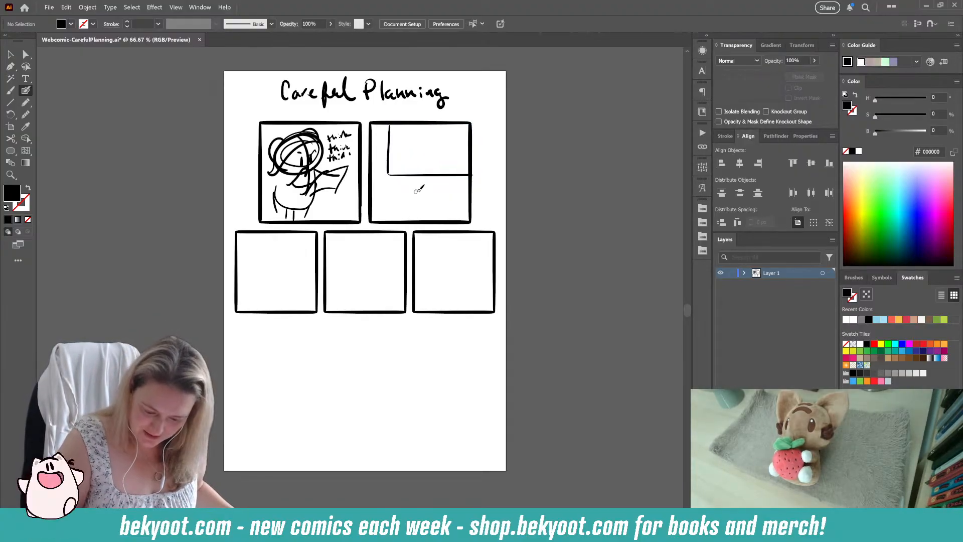
pyautogui.moveTo(379, 217)
pyautogui.mouseDown()
pyautogui.moveTo(401, 216)
pyautogui.moveTo(417, 194)
pyautogui.moveTo(423, 217)
pyautogui.mouseUp()
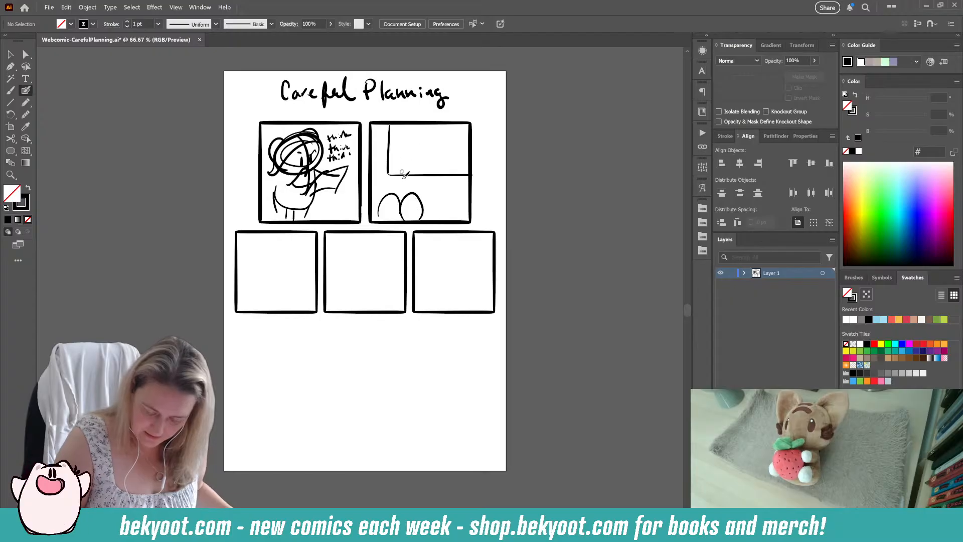
# Step: Sketch a standing character beside the board in the second panel and a cat-eared head over a pot on the board
pyautogui.moveTo(453, 144)
pyautogui.mouseDown()
pyautogui.moveTo(428, 160)
pyautogui.moveTo(430, 139)
pyautogui.moveTo(454, 146)
pyautogui.moveTo(443, 140)
pyautogui.moveTo(443, 168)
pyautogui.moveTo(424, 149)
pyautogui.moveTo(440, 150)
pyautogui.moveTo(446, 135)
pyautogui.moveTo(459, 165)
pyautogui.mouseUp()
pyautogui.moveTo(441, 200)
pyautogui.mouseDown()
pyautogui.moveTo(452, 183)
pyautogui.moveTo(465, 188)
pyautogui.moveTo(436, 147)
pyautogui.moveTo(437, 166)
pyautogui.moveTo(423, 153)
pyautogui.moveTo(442, 177)
pyautogui.moveTo(430, 162)
pyautogui.mouseUp()
pyautogui.hotkey('ctrl', 'z')
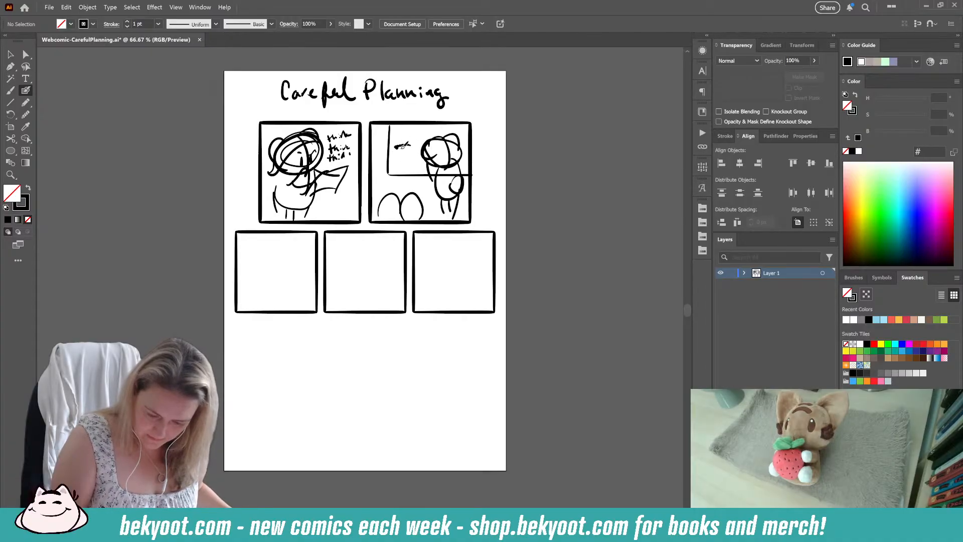
pyautogui.moveTo(416, 147); pyautogui.dragTo(397, 147)
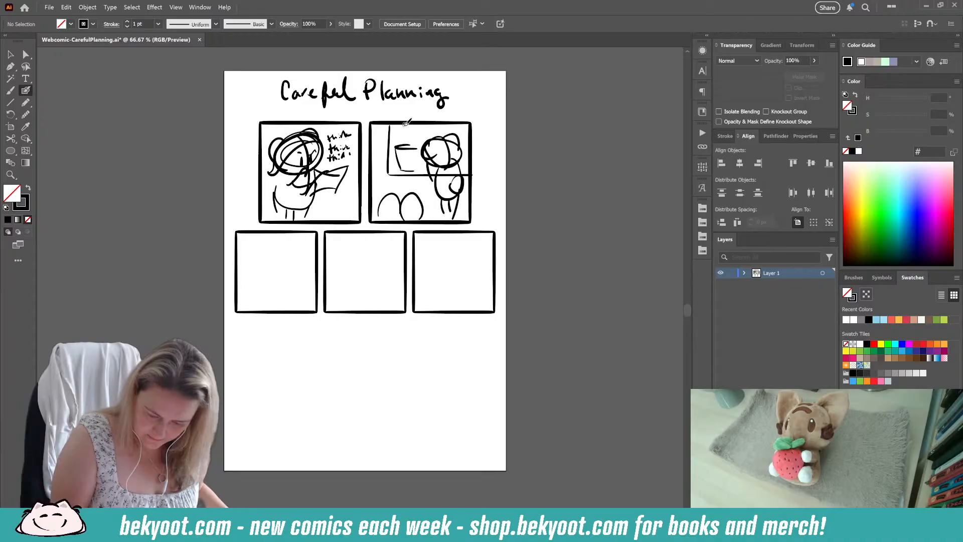
pyautogui.moveTo(416, 131); pyautogui.dragTo(413, 125)
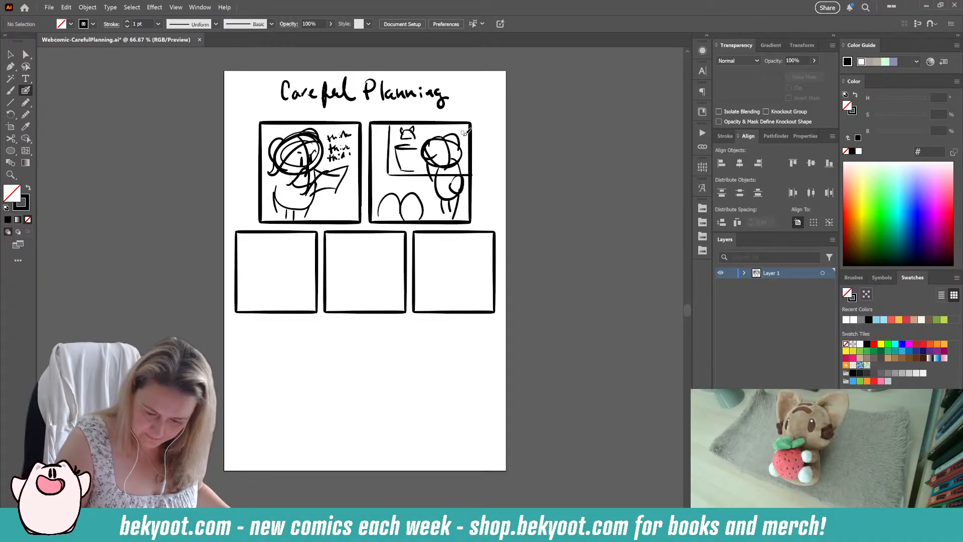
# Step: Shrink the second panel's standing character to about 214 by 426 px and move it against the panel's right edge
pyautogui.moveTo(451, 153); pyautogui.dragTo(458, 169)
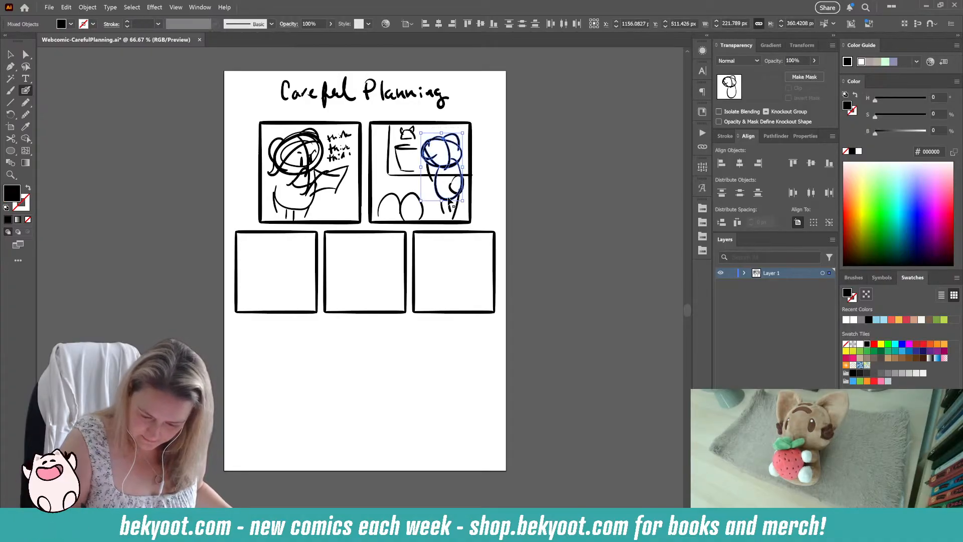
pyautogui.moveTo(437, 211); pyautogui.dragTo(458, 213)
pyautogui.keyDown('ctrl'); pyautogui.keyDown('shift'); pyautogui.click(458, 192); pyautogui.keyUp('shift'); pyautogui.keyUp('ctrl')
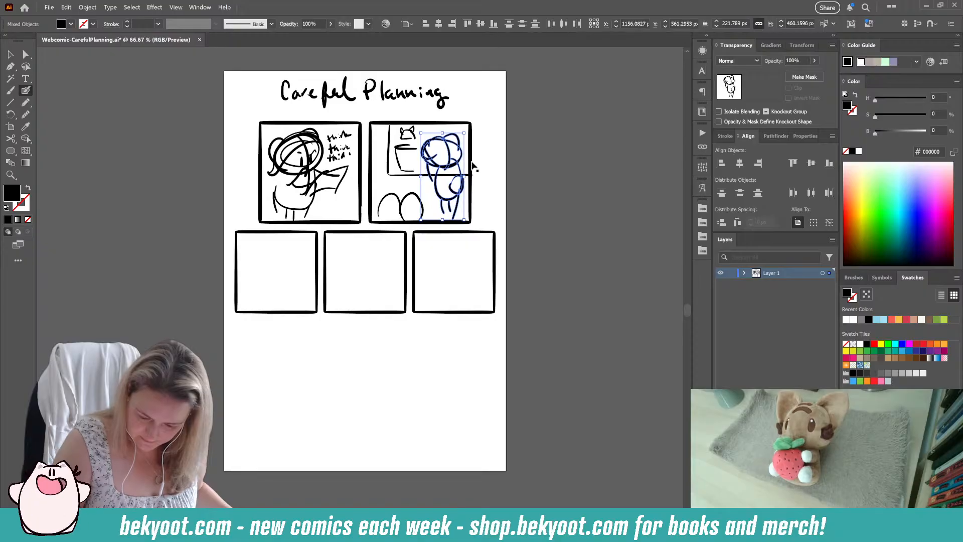
pyautogui.moveTo(464, 133); pyautogui.dragTo(461, 139)
pyautogui.moveTo(447, 171); pyautogui.dragTo(458, 171)
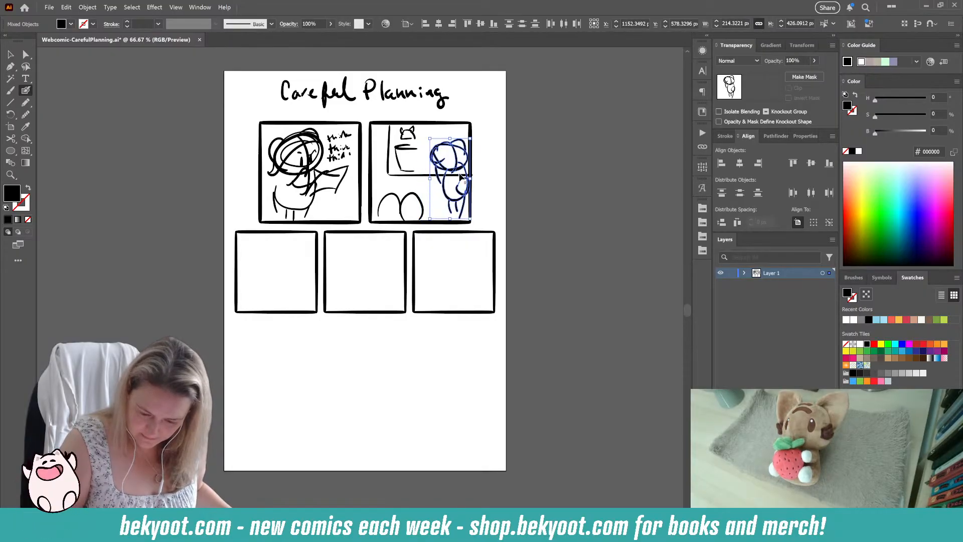
pyautogui.click(473, 161)
# Step: Add a second cat-eared figure with caption marks to the second panel's board, and a third rounded head in the foreground
pyautogui.moveTo(398, 132)
pyautogui.mouseDown()
pyautogui.moveTo(423, 176)
pyautogui.moveTo(408, 153)
pyautogui.moveTo(439, 132)
pyautogui.moveTo(448, 140)
pyautogui.moveTo(433, 134)
pyautogui.mouseUp()
pyautogui.keyDown('ctrl'); pyautogui.click(436, 190); pyautogui.keyUp('ctrl')
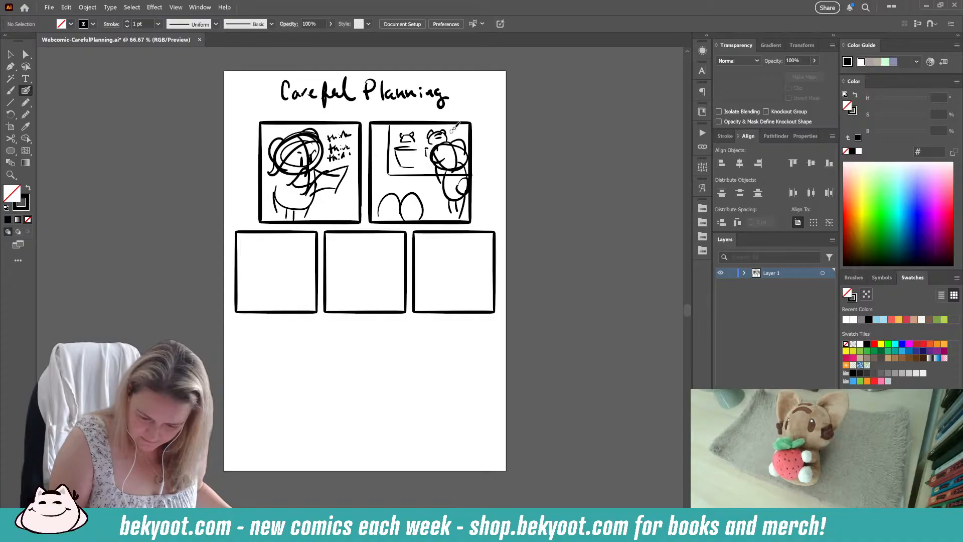
pyautogui.moveTo(407, 126); pyautogui.dragTo(444, 127)
pyautogui.moveTo(446, 126); pyautogui.dragTo(452, 126)
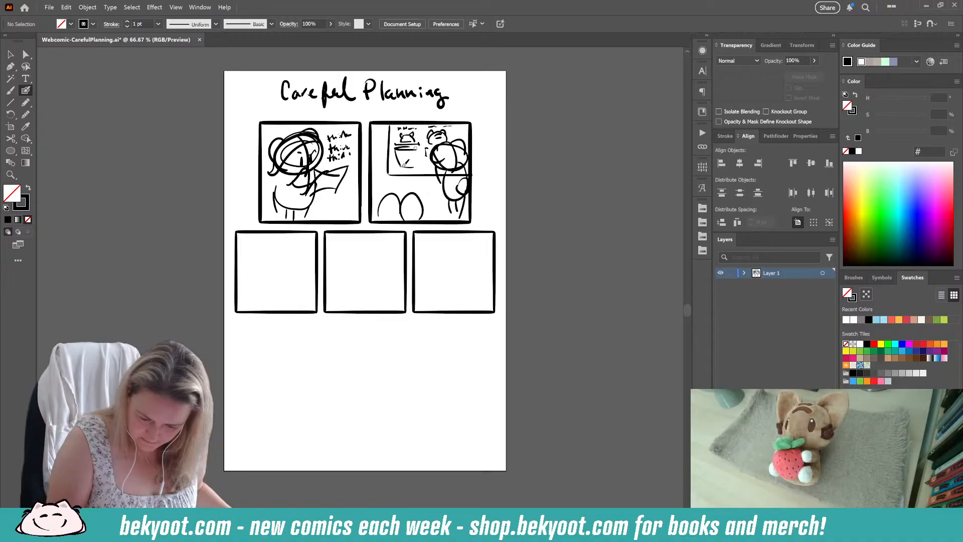
pyautogui.moveTo(330, 350); pyautogui.dragTo(385, 332)
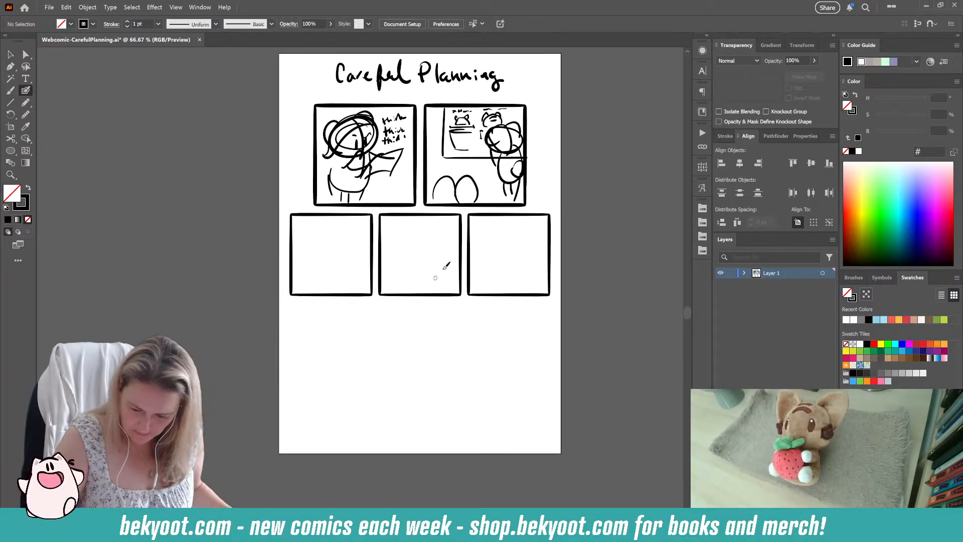
pyautogui.moveTo(479, 183); pyautogui.dragTo(494, 202)
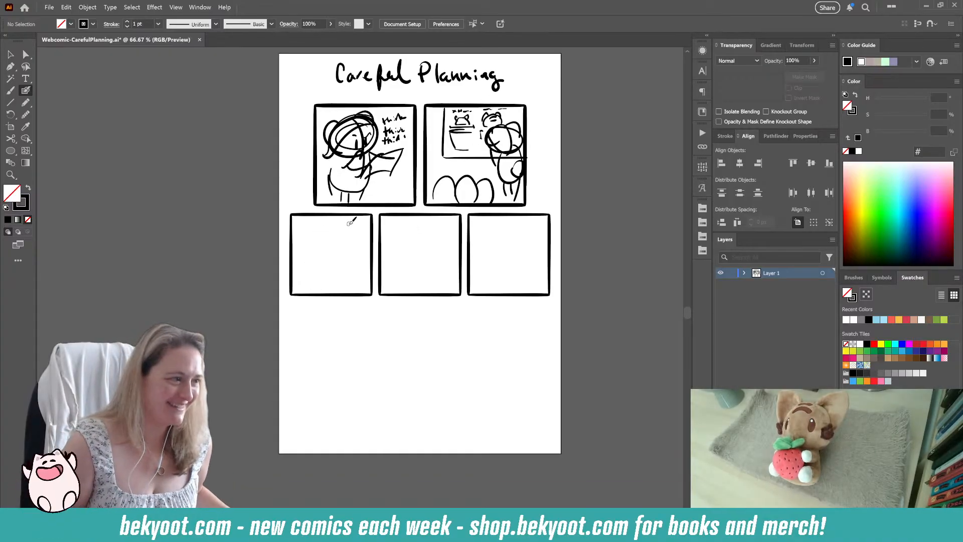
# Step: Sketch a round-eared head with a simple face in the upper-left corner of the lower row's first panel
pyautogui.scroll(-2, 393, 326)
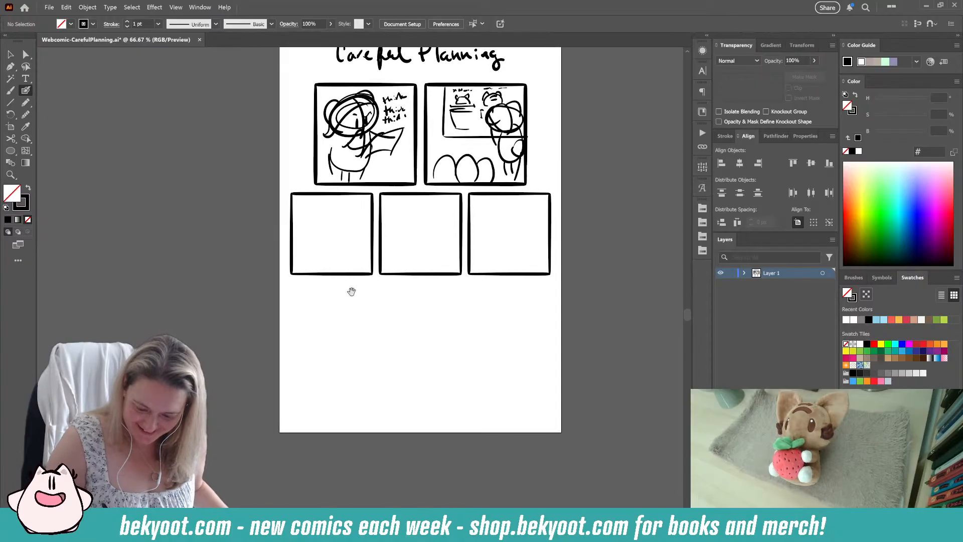
pyautogui.moveTo(320, 206)
pyautogui.mouseDown()
pyautogui.moveTo(300, 208)
pyautogui.moveTo(334, 206)
pyautogui.moveTo(311, 237)
pyautogui.moveTo(290, 223)
pyautogui.mouseUp()
pyautogui.moveTo(313, 208)
pyautogui.mouseDown()
pyautogui.moveTo(310, 232)
pyautogui.moveTo(292, 213)
pyautogui.mouseUp()
pyautogui.click(304, 227)
pyautogui.moveTo(316, 203)
pyautogui.mouseDown()
pyautogui.moveTo(323, 197)
pyautogui.moveTo(332, 217)
pyautogui.mouseUp()
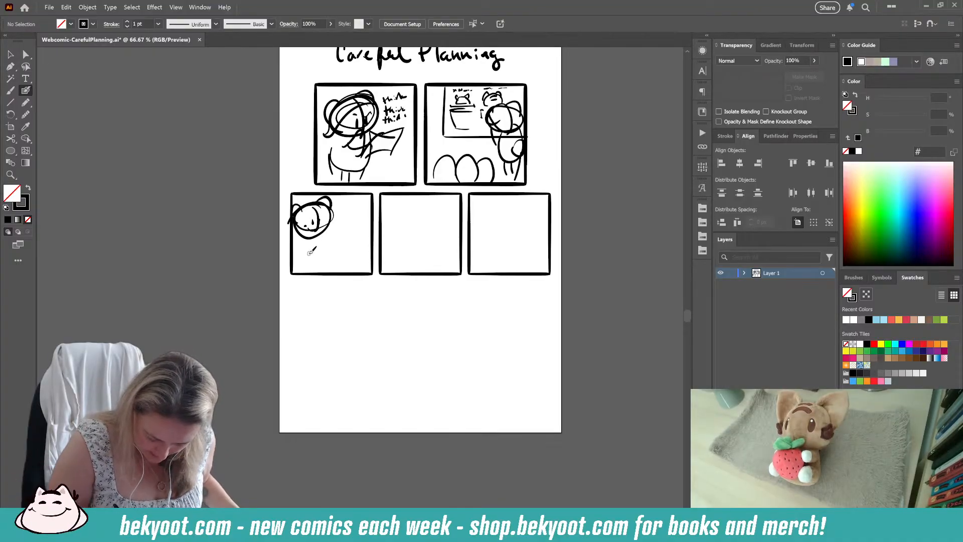
# Step: Complete the lower row's first panel with two pots, a small eared figure on the right pot and the main character's body and arms
pyautogui.moveTo(303, 254)
pyautogui.mouseDown()
pyautogui.moveTo(374, 251)
pyautogui.moveTo(340, 260)
pyautogui.moveTo(345, 269)
pyautogui.moveTo(371, 248)
pyautogui.moveTo(354, 231)
pyautogui.mouseUp()
pyautogui.moveTo(359, 226); pyautogui.dragTo(351, 214)
pyautogui.moveTo(356, 215)
pyautogui.mouseDown()
pyautogui.moveTo(367, 221)
pyautogui.moveTo(371, 251)
pyautogui.moveTo(357, 245)
pyautogui.moveTo(371, 246)
pyautogui.mouseUp()
pyautogui.moveTo(297, 252)
pyautogui.mouseDown()
pyautogui.moveTo(303, 275)
pyautogui.moveTo(334, 272)
pyautogui.mouseUp()
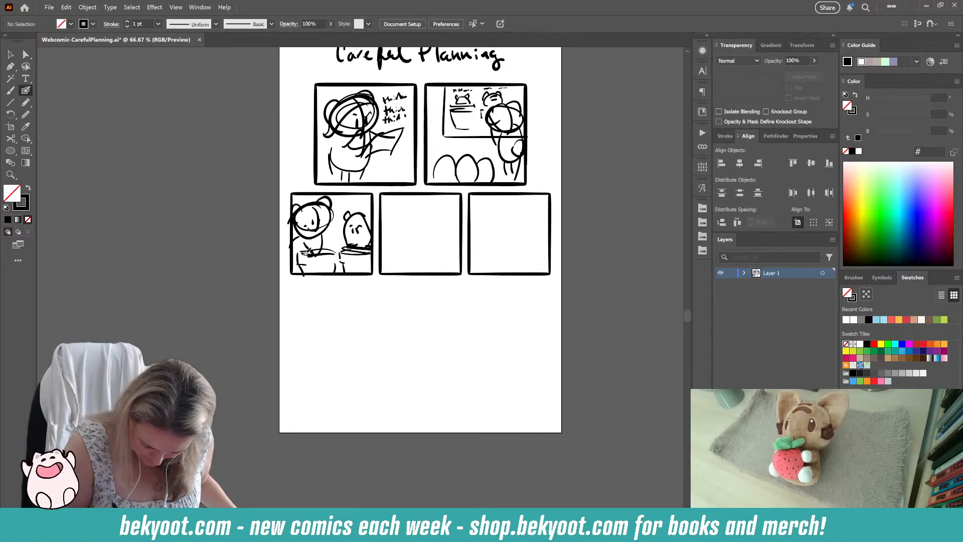
pyautogui.moveTo(304, 243); pyautogui.dragTo(313, 255)
pyautogui.moveTo(323, 238); pyautogui.dragTo(335, 250)
# Step: Sketch a round-eared head with two paws above two pots in the lower row's middle panel, with sprouts on the left pot
pyautogui.moveTo(323, 299); pyautogui.dragTo(275, 297)
pyautogui.moveTo(394, 205)
pyautogui.mouseDown()
pyautogui.moveTo(378, 203)
pyautogui.moveTo(396, 233)
pyautogui.moveTo(408, 209)
pyautogui.moveTo(376, 200)
pyautogui.moveTo(357, 233)
pyautogui.moveTo(338, 227)
pyautogui.moveTo(385, 223)
pyautogui.mouseUp()
pyautogui.hotkey('ctrl', 'z')
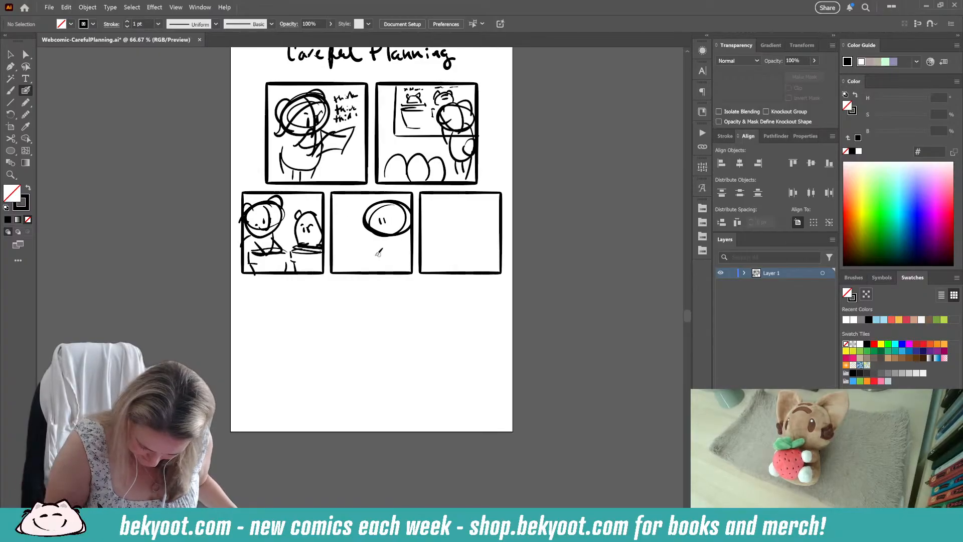
pyautogui.moveTo(337, 252); pyautogui.dragTo(413, 252)
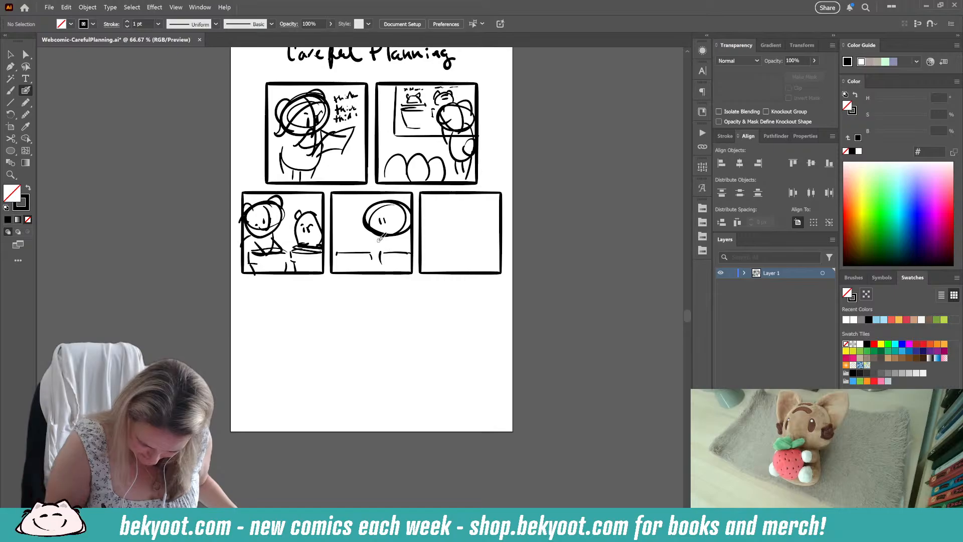
pyautogui.moveTo(347, 246)
pyautogui.mouseDown()
pyautogui.moveTo(404, 239)
pyautogui.moveTo(385, 224)
pyautogui.mouseUp()
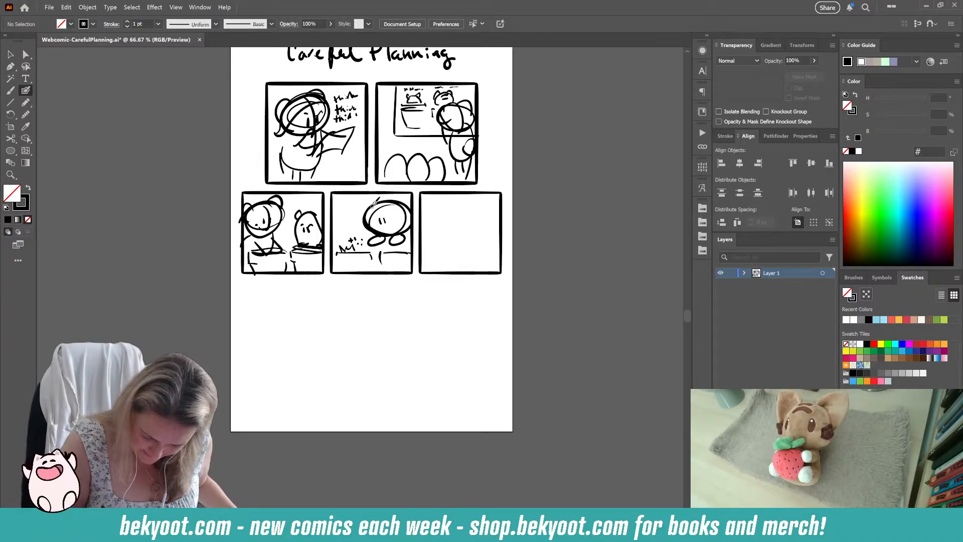
pyautogui.moveTo(373, 203)
pyautogui.mouseDown()
pyautogui.moveTo(362, 217)
pyautogui.moveTo(406, 209)
pyautogui.mouseUp()
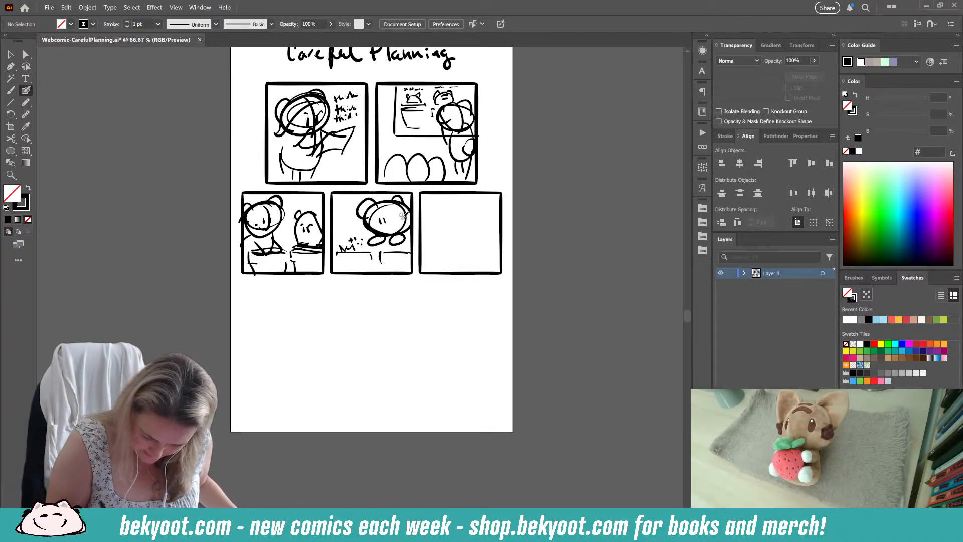
# Step: Replace the middle panel character's two paws with one outstretched hand, and add a smile and sprouts on the right pot
pyautogui.keyDown('ctrl'); pyautogui.click(396, 244); pyautogui.keyUp('ctrl')
pyautogui.keyDown('ctrl'); pyautogui.keyDown('shift'); pyautogui.click(375, 243); pyautogui.keyUp('shift'); pyautogui.keyUp('ctrl')
pyautogui.press('Delete')
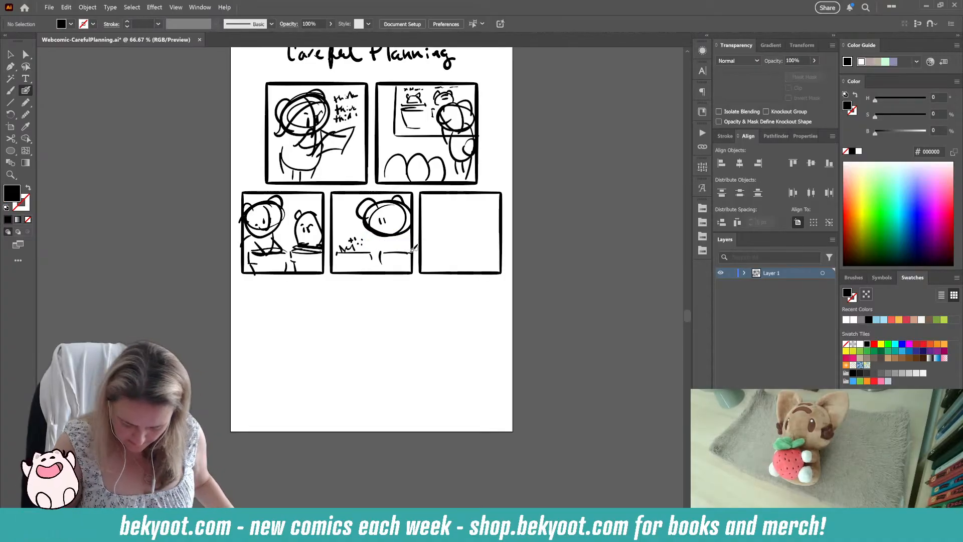
pyautogui.moveTo(367, 228)
pyautogui.mouseDown()
pyautogui.moveTo(357, 234)
pyautogui.moveTo(369, 230)
pyautogui.mouseUp()
pyautogui.moveTo(397, 228); pyautogui.dragTo(390, 233)
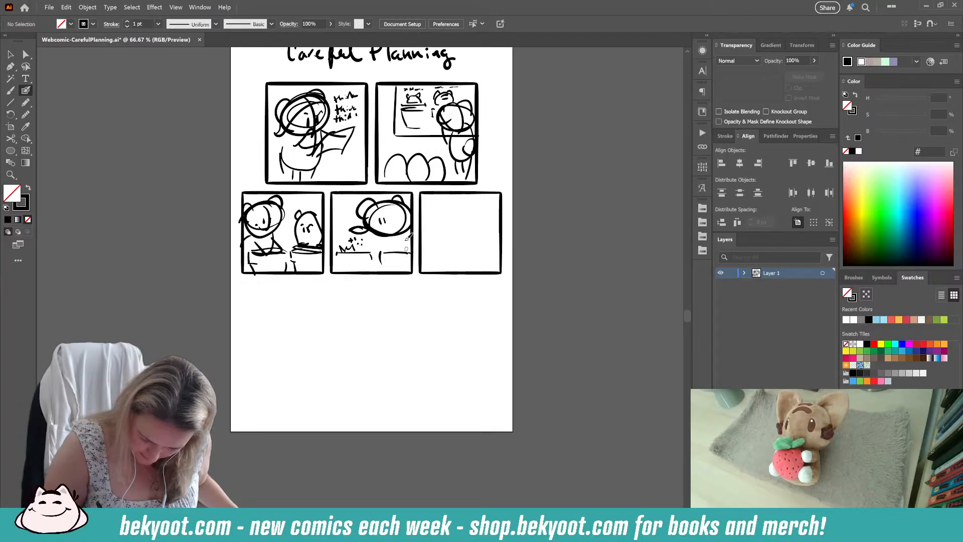
pyautogui.moveTo(385, 253); pyautogui.dragTo(405, 246)
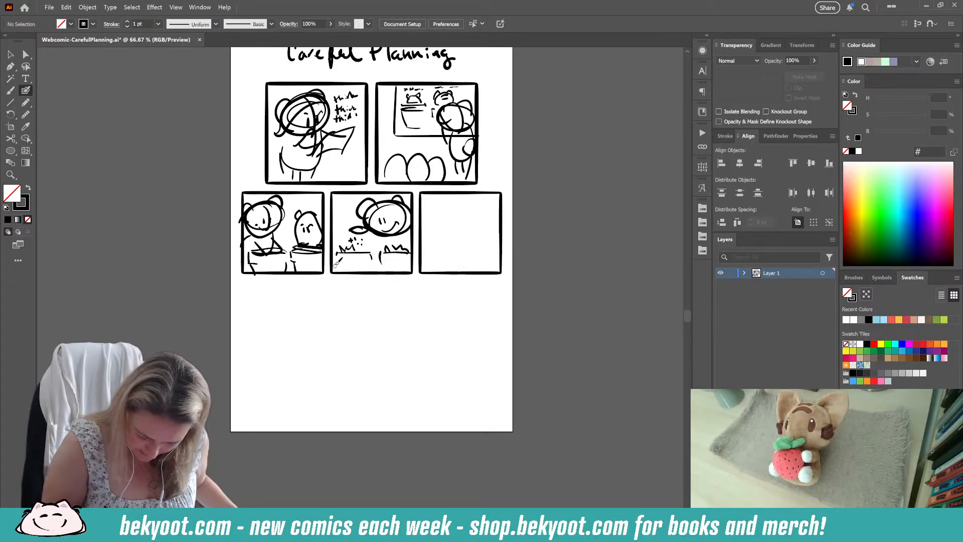
# Step: Add a curved foreground shape and a small cat-eared face along the left side of the lower row's middle panel
pyautogui.moveTo(334, 271)
pyautogui.mouseDown()
pyautogui.moveTo(347, 255)
pyautogui.moveTo(360, 273)
pyautogui.mouseUp()
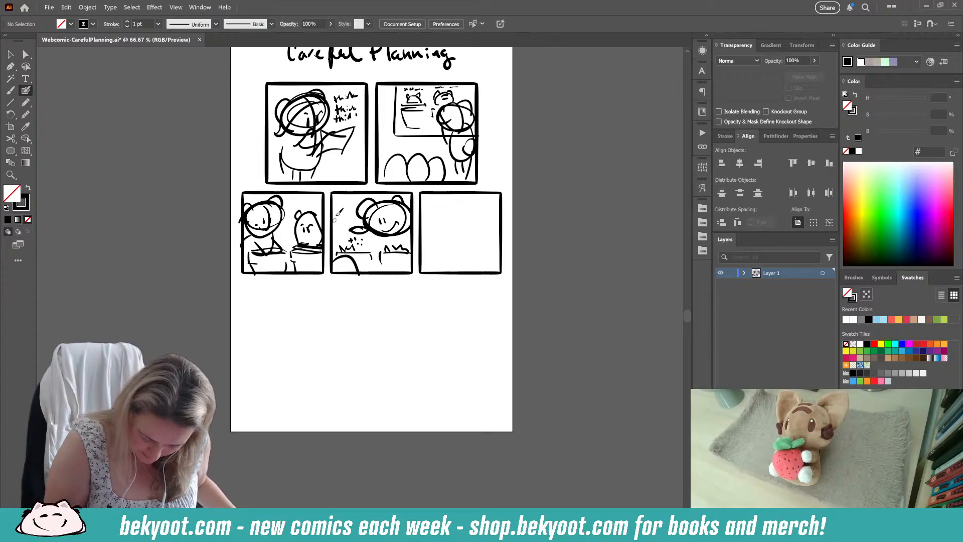
pyautogui.moveTo(352, 208)
pyautogui.mouseDown()
pyautogui.moveTo(335, 212)
pyautogui.moveTo(343, 218)
pyautogui.mouseUp()
pyautogui.moveTo(345, 214); pyautogui.dragTo(353, 202)
pyautogui.moveTo(335, 209); pyautogui.dragTo(354, 213)
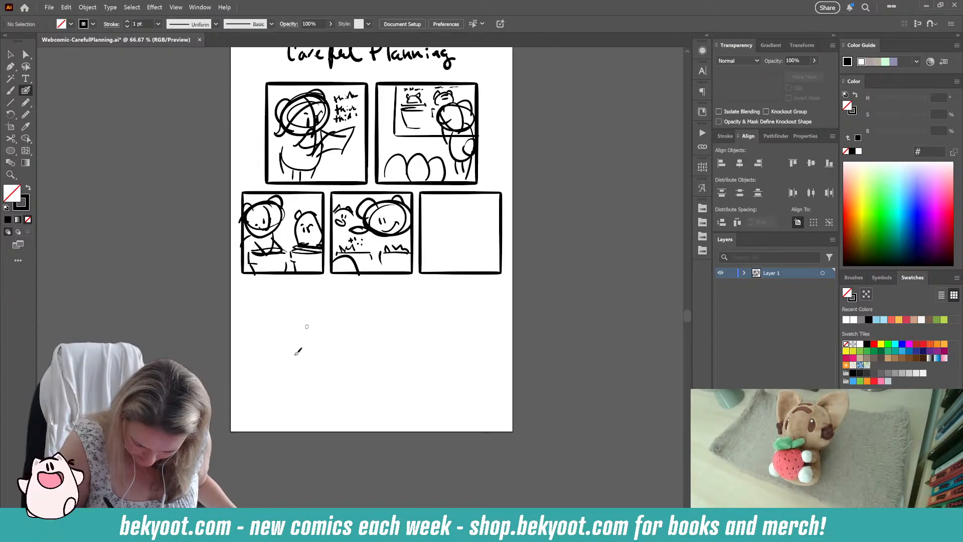
# Step: Sketch a standing round-eared character holding a small object in the lower row's last panel
pyautogui.moveTo(372, 346); pyautogui.dragTo(323, 348)
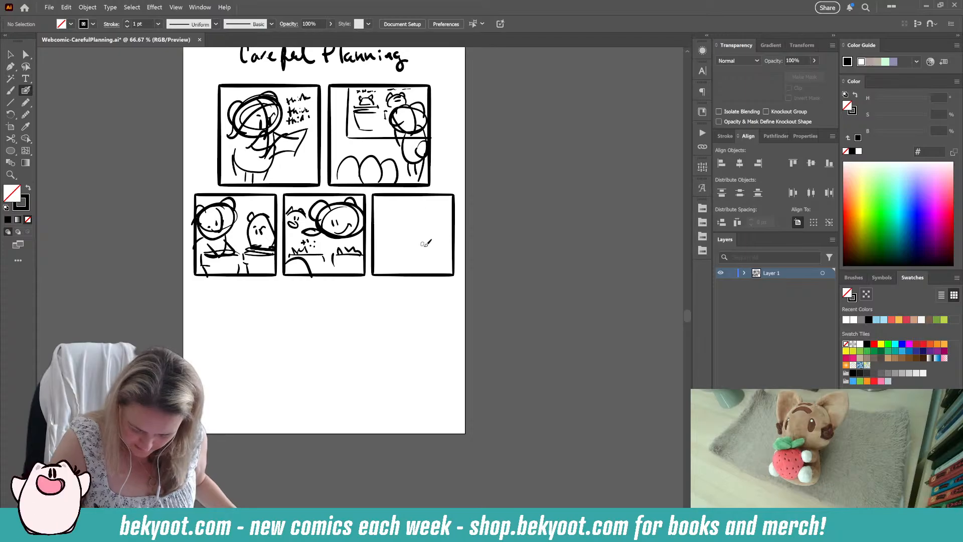
pyautogui.moveTo(404, 203)
pyautogui.mouseDown()
pyautogui.moveTo(425, 213)
pyautogui.moveTo(406, 235)
pyautogui.moveTo(391, 217)
pyautogui.moveTo(407, 205)
pyautogui.moveTo(396, 239)
pyautogui.mouseUp()
pyautogui.moveTo(396, 204); pyautogui.dragTo(391, 219)
pyautogui.moveTo(419, 204)
pyautogui.mouseDown()
pyautogui.moveTo(413, 250)
pyautogui.moveTo(424, 238)
pyautogui.moveTo(411, 250)
pyautogui.moveTo(396, 238)
pyautogui.moveTo(406, 234)
pyautogui.moveTo(401, 262)
pyautogui.moveTo(412, 256)
pyautogui.moveTo(411, 266)
pyautogui.moveTo(399, 258)
pyautogui.moveTo(400, 269)
pyautogui.moveTo(402, 232)
pyautogui.mouseUp()
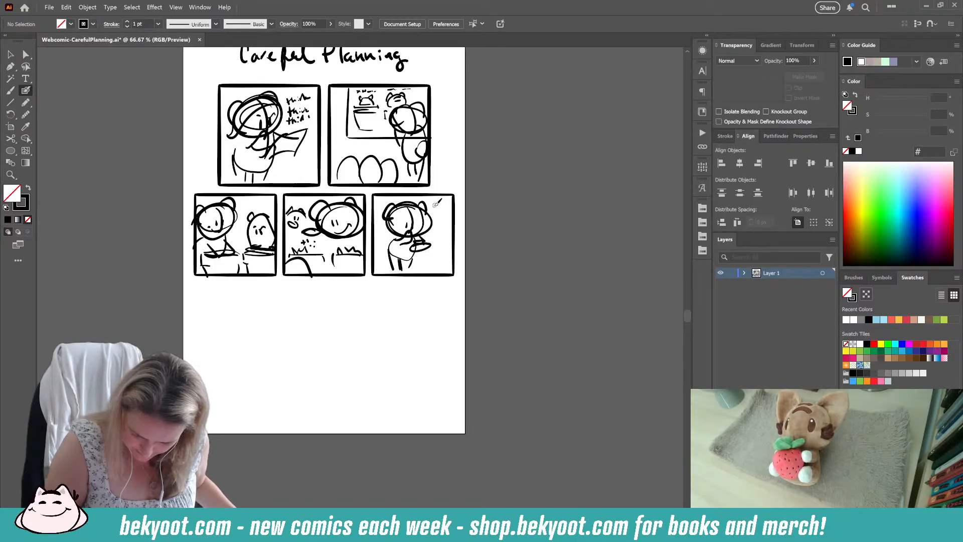
pyautogui.hotkey('ctrl', 'z')
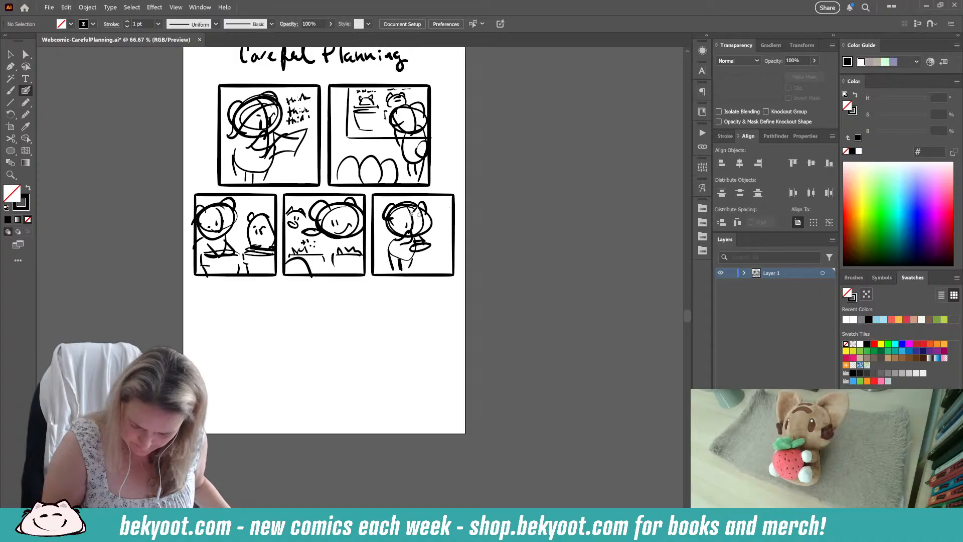
# Step: Shrink the last panel's character toward the left and add hand-lettered sound effects with motion lines beside it
pyautogui.moveTo(386, 202); pyautogui.dragTo(435, 270)
pyautogui.moveTo(432, 202)
pyautogui.mouseDown()
pyautogui.moveTo(407, 224)
pyautogui.moveTo(434, 232)
pyautogui.mouseUp()
pyautogui.keyDown('ctrl'); pyautogui.click(411, 281); pyautogui.keyUp('ctrl')
pyautogui.moveTo(436, 228)
pyautogui.mouseDown()
pyautogui.moveTo(457, 215)
pyautogui.moveTo(447, 252)
pyautogui.mouseUp()
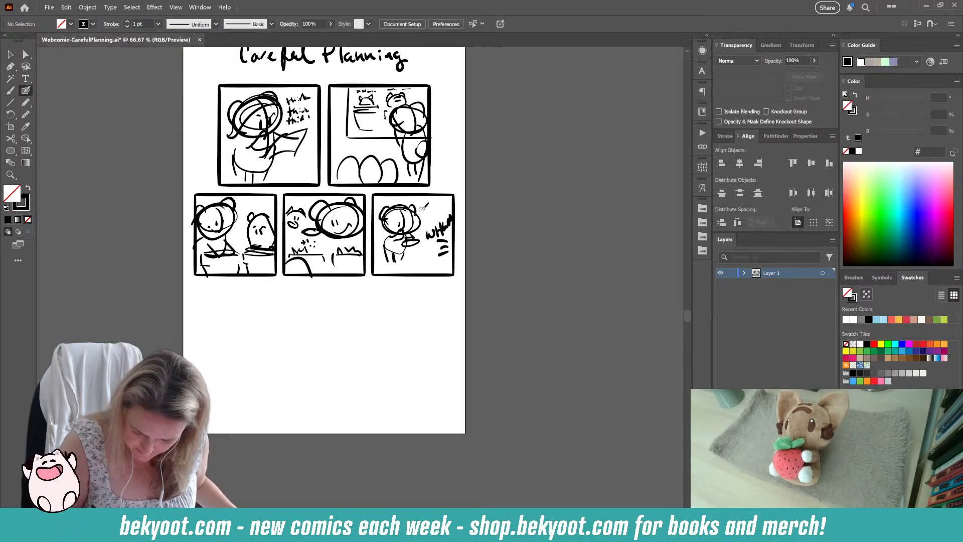
pyautogui.moveTo(435, 202); pyautogui.dragTo(432, 211)
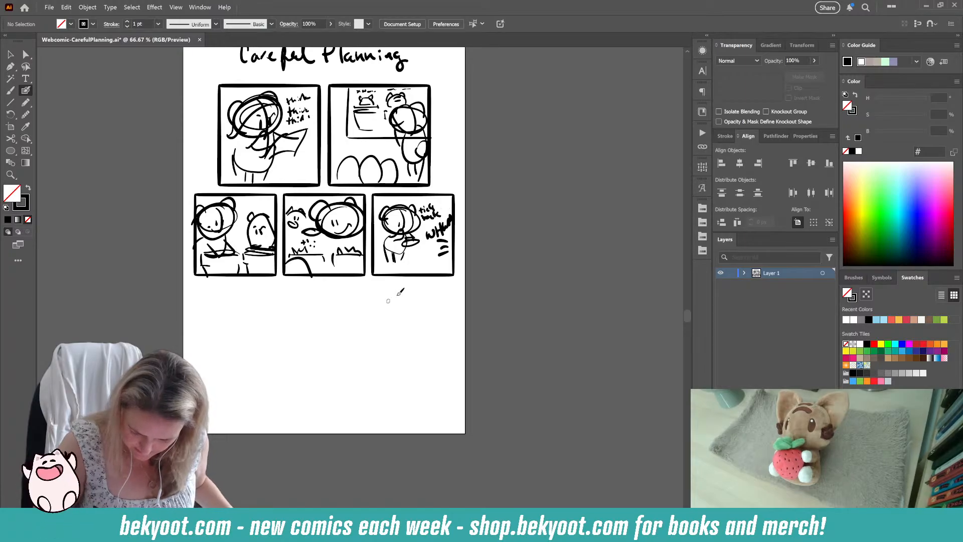
# Step: Sketch a large rimmed pot with a dome rising out of it below the lower panel row
pyautogui.moveTo(340, 369); pyautogui.dragTo(374, 336)
pyautogui.moveTo(290, 317)
pyautogui.mouseDown()
pyautogui.moveTo(362, 319)
pyautogui.moveTo(293, 315)
pyautogui.moveTo(288, 338)
pyautogui.moveTo(306, 383)
pyautogui.mouseUp()
pyautogui.moveTo(313, 388)
pyautogui.mouseDown()
pyautogui.moveTo(344, 388)
pyautogui.moveTo(360, 354)
pyautogui.mouseUp()
pyautogui.moveTo(360, 321); pyautogui.dragTo(367, 340)
pyautogui.moveTo(294, 316); pyautogui.dragTo(357, 315)
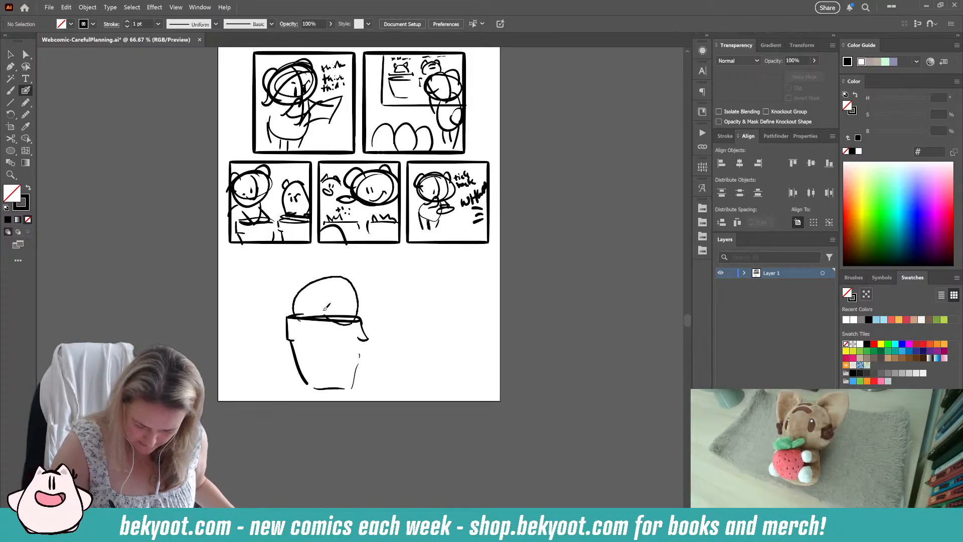
# Step: Turn the dome into a cat with ears, face, whiskers and paws, and draw a band across the pot's lower part
pyautogui.moveTo(308, 270)
pyautogui.mouseDown()
pyautogui.moveTo(341, 266)
pyautogui.moveTo(296, 302)
pyautogui.moveTo(348, 294)
pyautogui.moveTo(343, 266)
pyautogui.moveTo(335, 272)
pyautogui.moveTo(351, 275)
pyautogui.moveTo(311, 256)
pyautogui.moveTo(303, 279)
pyautogui.moveTo(329, 301)
pyautogui.moveTo(346, 287)
pyautogui.moveTo(282, 300)
pyautogui.moveTo(356, 292)
pyautogui.mouseUp()
pyautogui.moveTo(340, 294)
pyautogui.mouseDown()
pyautogui.moveTo(364, 306)
pyautogui.moveTo(341, 316)
pyautogui.moveTo(359, 321)
pyautogui.mouseUp()
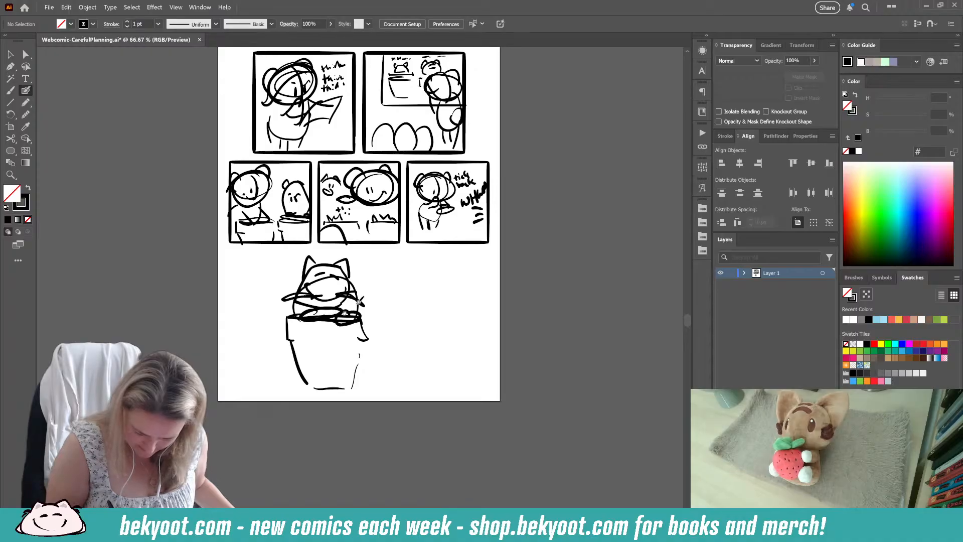
pyautogui.moveTo(300, 370); pyautogui.dragTo(360, 366)
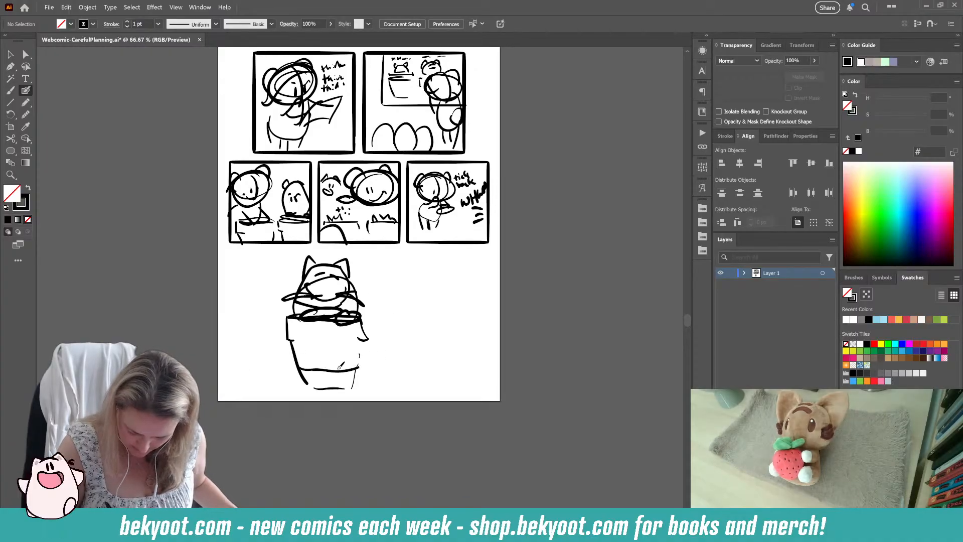
# Step: Outline a second, wider pot to the right of the cat's pot
pyautogui.moveTo(378, 320)
pyautogui.mouseDown()
pyautogui.moveTo(484, 307)
pyautogui.moveTo(464, 315)
pyautogui.mouseUp()
pyautogui.hotkey('ctrl', 'z')
pyautogui.moveTo(374, 318); pyautogui.dragTo(376, 343)
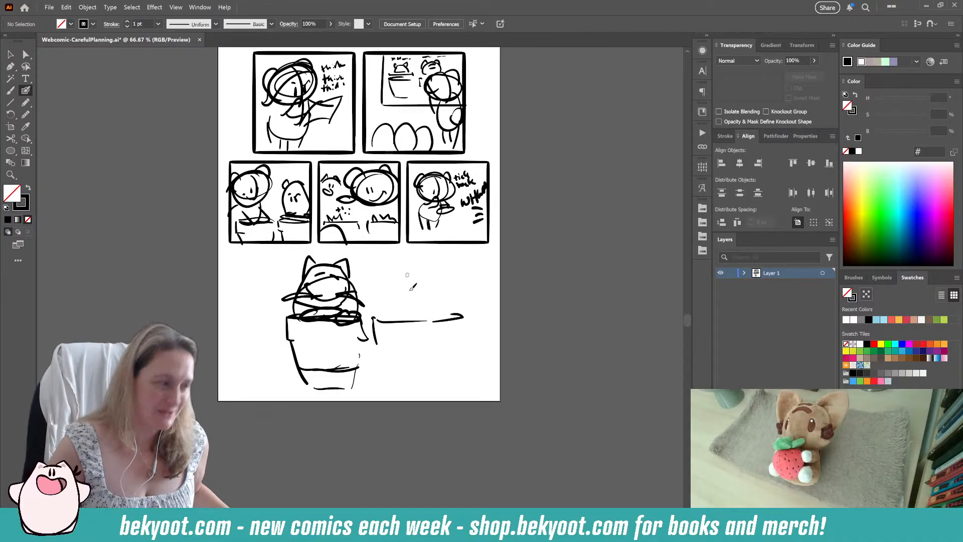
pyautogui.moveTo(389, 342)
pyautogui.mouseDown()
pyautogui.moveTo(397, 370)
pyautogui.moveTo(454, 373)
pyautogui.moveTo(464, 355)
pyautogui.mouseUp()
# Step: Sketch a round-eared character curled up on the second pot, with a large head, a face and a rounded back
pyautogui.moveTo(395, 304)
pyautogui.mouseDown()
pyautogui.moveTo(415, 264)
pyautogui.moveTo(457, 316)
pyautogui.mouseUp()
pyautogui.moveTo(438, 277)
pyautogui.mouseDown()
pyautogui.moveTo(413, 259)
pyautogui.moveTo(428, 311)
pyautogui.mouseUp()
pyautogui.moveTo(400, 265)
pyautogui.mouseDown()
pyautogui.moveTo(393, 315)
pyautogui.moveTo(373, 281)
pyautogui.moveTo(381, 265)
pyautogui.moveTo(412, 288)
pyautogui.moveTo(390, 289)
pyautogui.moveTo(411, 291)
pyautogui.moveTo(403, 282)
pyautogui.mouseUp()
pyautogui.hotkey('ctrl', 'z')
pyautogui.moveTo(390, 274); pyautogui.dragTo(404, 278)
pyautogui.moveTo(389, 263)
pyautogui.mouseDown()
pyautogui.moveTo(380, 260)
pyautogui.moveTo(372, 279)
pyautogui.mouseUp()
pyautogui.moveTo(409, 265)
pyautogui.mouseDown()
pyautogui.moveTo(423, 260)
pyautogui.moveTo(429, 276)
pyautogui.mouseUp()
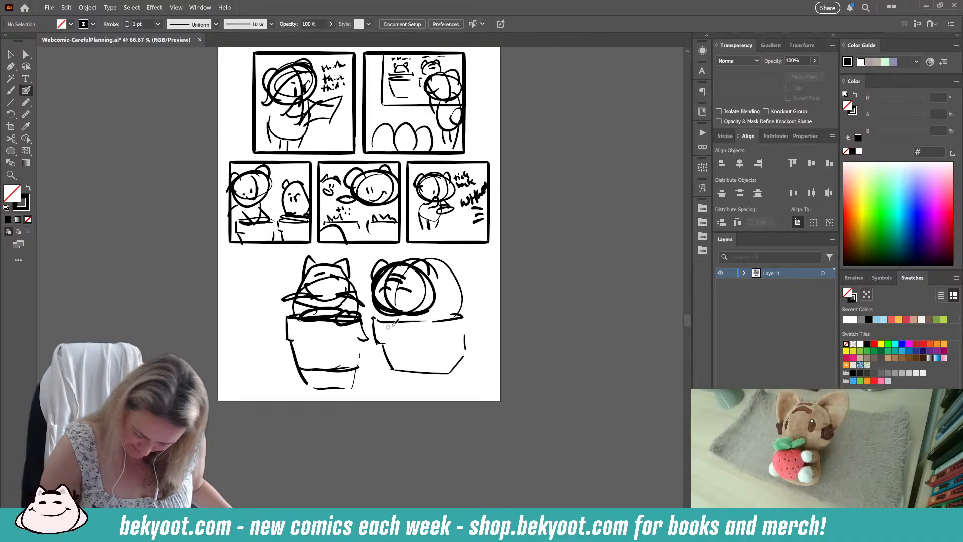
# Step: Sketch leafy plants around the curled-up character and its paws hanging over the second pot's rim
pyautogui.moveTo(412, 315)
pyautogui.mouseDown()
pyautogui.moveTo(400, 314)
pyautogui.moveTo(426, 313)
pyautogui.moveTo(407, 332)
pyautogui.moveTo(449, 295)
pyautogui.moveTo(439, 320)
pyautogui.mouseUp()
pyautogui.moveTo(444, 321)
pyautogui.mouseDown()
pyautogui.moveTo(461, 301)
pyautogui.moveTo(474, 318)
pyautogui.mouseUp()
pyautogui.moveTo(370, 291)
pyautogui.mouseDown()
pyautogui.moveTo(373, 307)
pyautogui.moveTo(359, 308)
pyautogui.mouseUp()
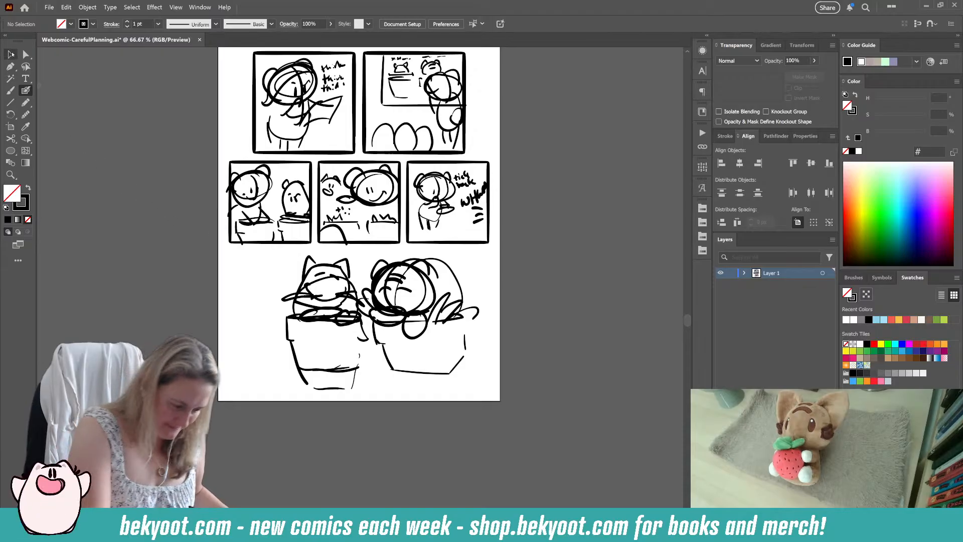
# Step: Scale down both pots with their characters and shift them lower and to the right to free space on the left
pyautogui.press('v')
pyautogui.moveTo(287, 249); pyautogui.dragTo(491, 405)
pyautogui.moveTo(479, 255); pyautogui.dragTo(431, 288)
pyautogui.moveTo(379, 335); pyautogui.dragTo(396, 331)
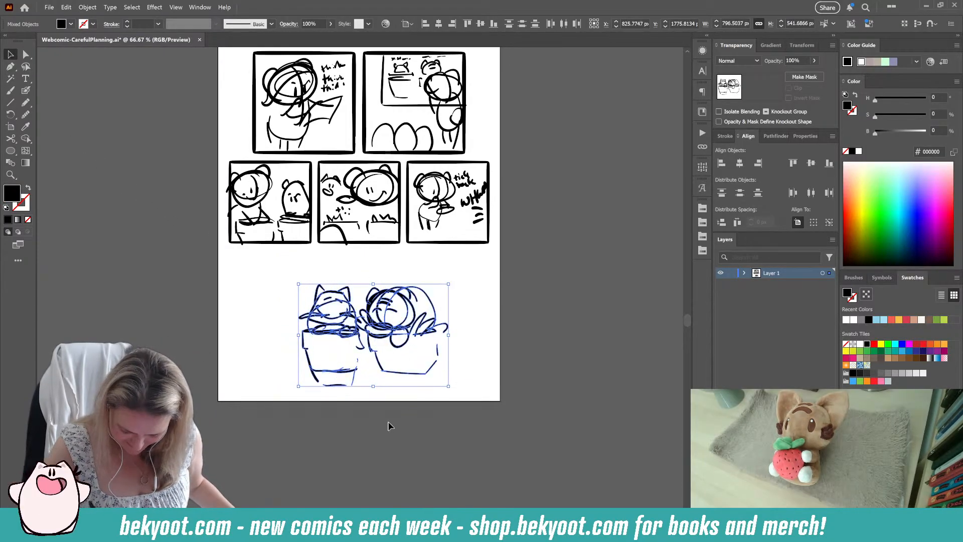
pyautogui.click(389, 426)
pyautogui.click(26, 91)
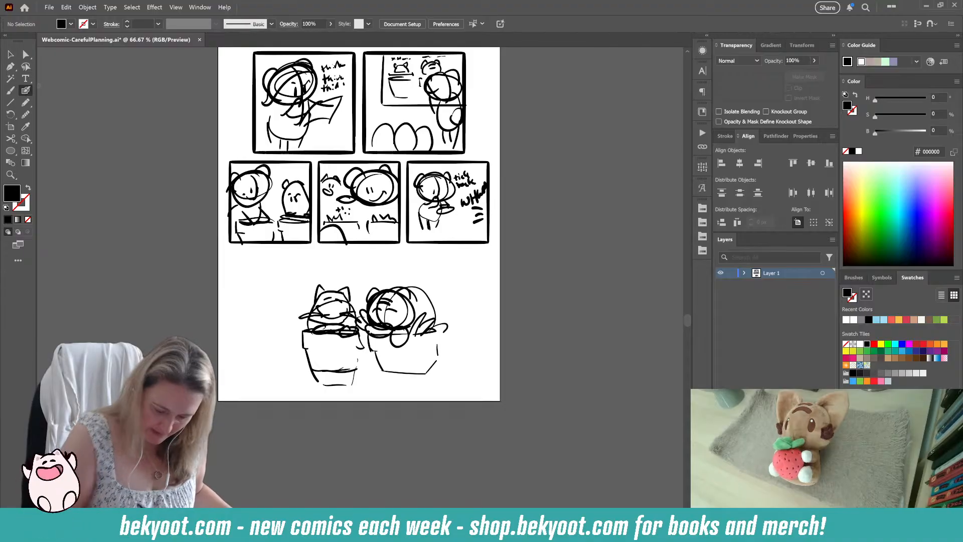
pyautogui.moveTo(297, 274); pyautogui.dragTo(445, 382)
pyautogui.moveTo(411, 348); pyautogui.dragTo(425, 350)
pyautogui.keyDown('ctrl'); pyautogui.click(381, 433); pyautogui.keyUp('ctrl')
# Step: Sketch a tall round-eared character standing to the left of the cat's pot, with face, body, arm and legs
pyautogui.moveTo(313, 263)
pyautogui.mouseDown()
pyautogui.moveTo(277, 275)
pyautogui.moveTo(322, 270)
pyautogui.moveTo(278, 298)
pyautogui.moveTo(297, 254)
pyautogui.moveTo(315, 283)
pyautogui.moveTo(301, 284)
pyautogui.moveTo(314, 269)
pyautogui.moveTo(296, 297)
pyautogui.moveTo(299, 312)
pyautogui.moveTo(312, 301)
pyautogui.moveTo(306, 316)
pyautogui.moveTo(302, 302)
pyautogui.moveTo(308, 319)
pyautogui.moveTo(286, 303)
pyautogui.mouseUp()
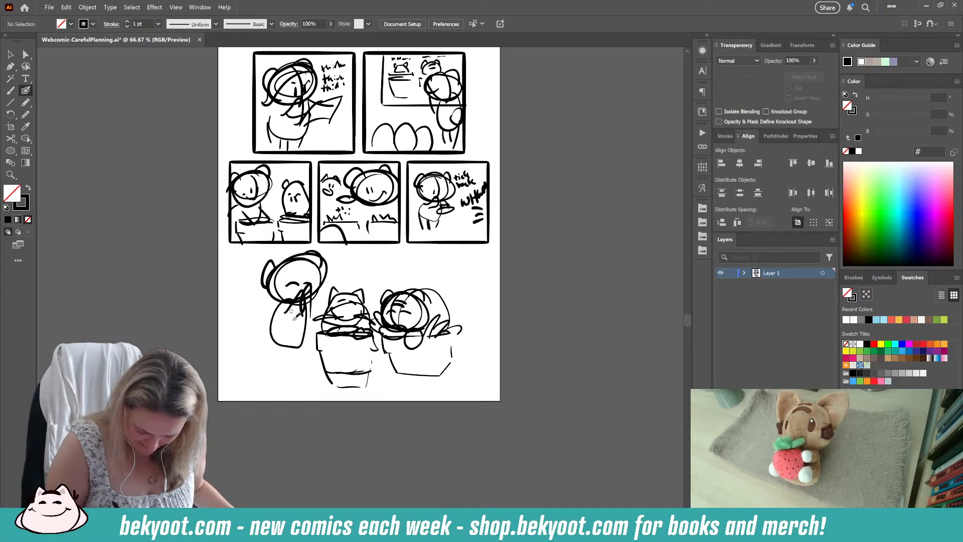
pyautogui.moveTo(300, 341); pyautogui.dragTo(299, 357)
pyautogui.moveTo(275, 316); pyautogui.dragTo(274, 331)
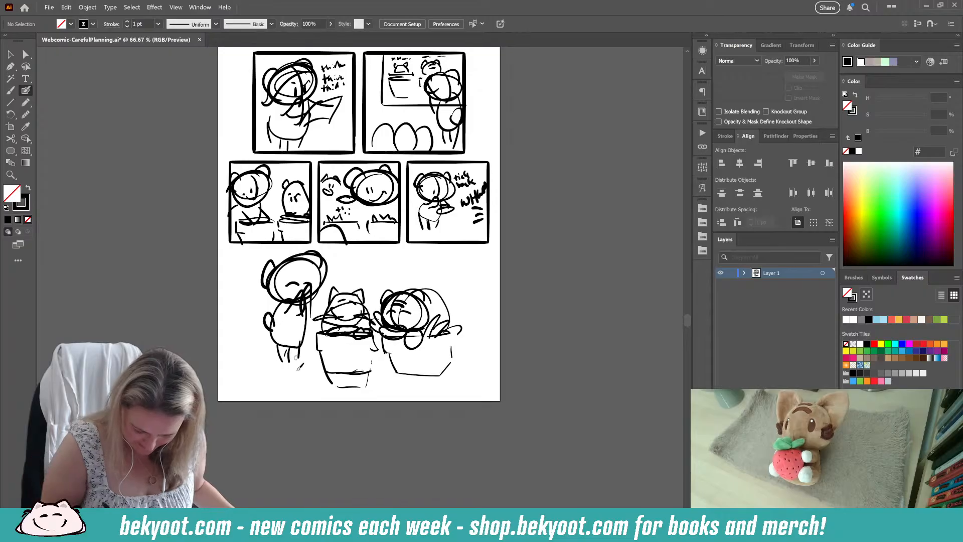
# Step: Sketch two small egg-shaped creatures, one in front of the standing character and one right of the second pot
pyautogui.moveTo(285, 382)
pyautogui.mouseDown()
pyautogui.moveTo(290, 326)
pyautogui.moveTo(290, 368)
pyautogui.moveTo(269, 347)
pyautogui.moveTo(274, 356)
pyautogui.moveTo(303, 352)
pyautogui.mouseUp()
pyautogui.moveTo(461, 370)
pyautogui.mouseDown()
pyautogui.moveTo(470, 326)
pyautogui.moveTo(477, 374)
pyautogui.mouseUp()
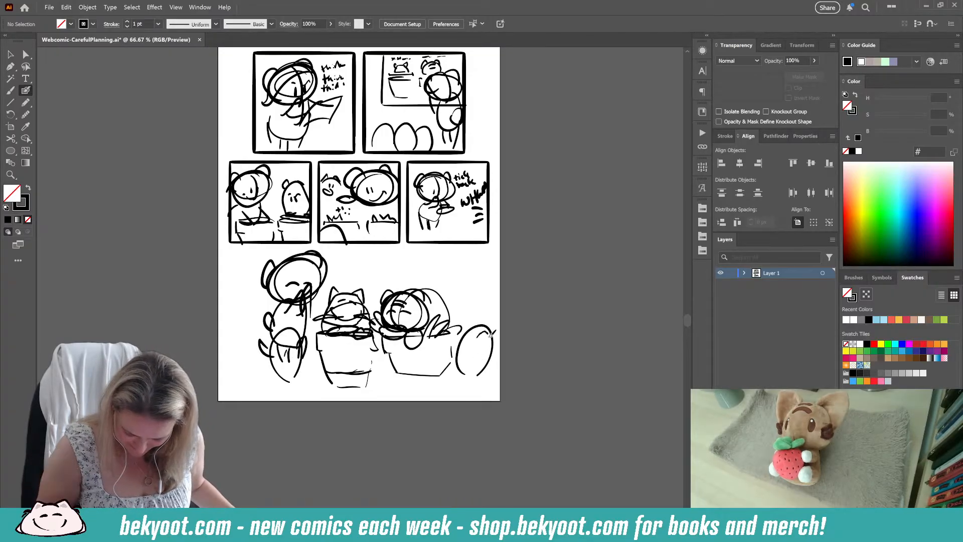
pyautogui.moveTo(490, 336)
pyautogui.mouseDown()
pyautogui.moveTo(494, 354)
pyautogui.moveTo(465, 343)
pyautogui.mouseUp()
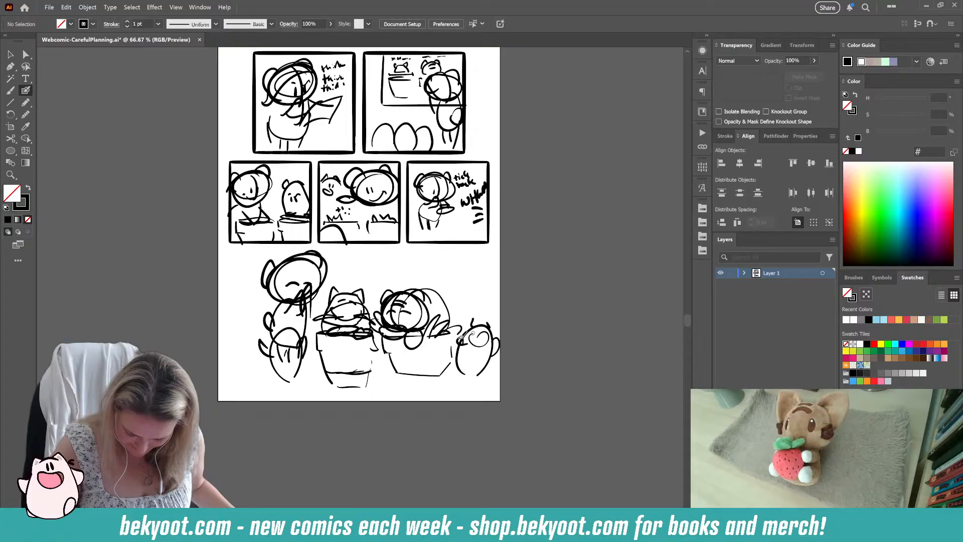
# Step: Add ground strokes under the pots and letter framed name labels on them, "COCO" on the cat's pot and "MOMO" on the other
pyautogui.moveTo(407, 367)
pyautogui.mouseDown()
pyautogui.moveTo(383, 372)
pyautogui.moveTo(418, 385)
pyautogui.moveTo(451, 380)
pyautogui.moveTo(413, 384)
pyautogui.mouseUp()
pyautogui.moveTo(390, 384); pyautogui.dragTo(348, 377)
pyautogui.moveTo(350, 385)
pyautogui.mouseDown()
pyautogui.moveTo(319, 380)
pyautogui.moveTo(388, 376)
pyautogui.mouseUp()
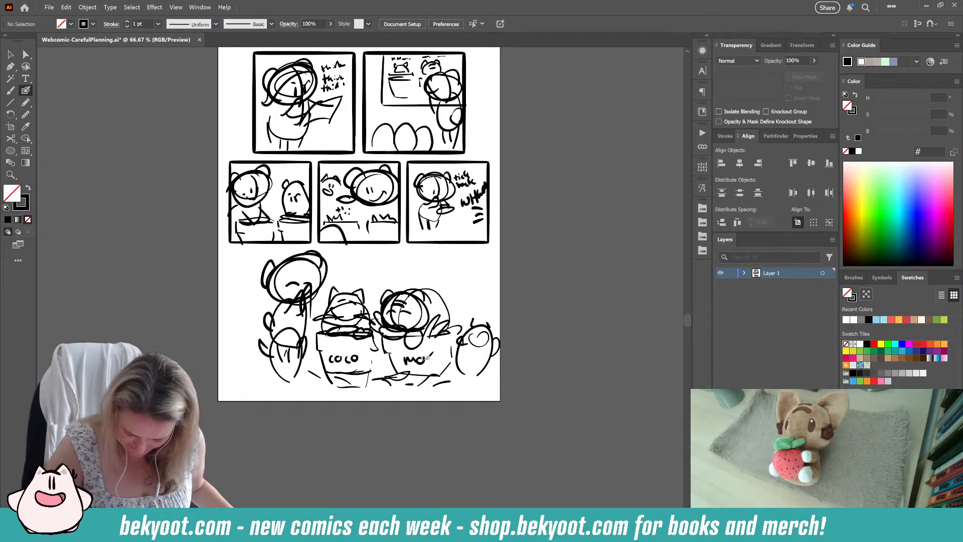
pyautogui.moveTo(406, 354)
pyautogui.mouseDown()
pyautogui.moveTo(448, 355)
pyautogui.moveTo(399, 355)
pyautogui.mouseUp()
pyautogui.moveTo(323, 353)
pyautogui.mouseDown()
pyautogui.moveTo(368, 353)
pyautogui.moveTo(367, 362)
pyautogui.moveTo(326, 356)
pyautogui.mouseUp()
pyautogui.moveTo(391, 400); pyautogui.dragTo(357, 403)
# Step: Scale the whole closing scene down slightly, group it and reposition it between the page margins
pyautogui.click(9, 57)
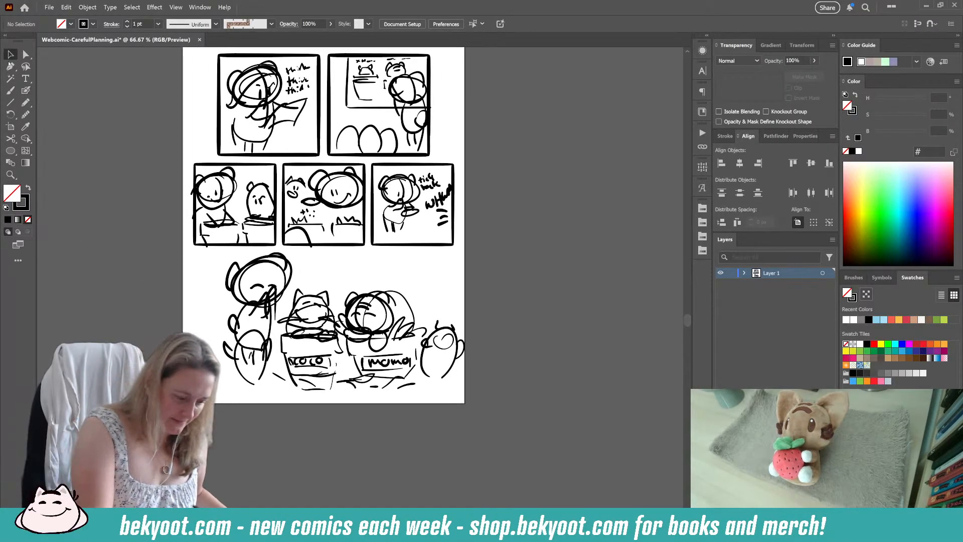
pyautogui.moveTo(213, 256); pyautogui.dragTo(472, 396)
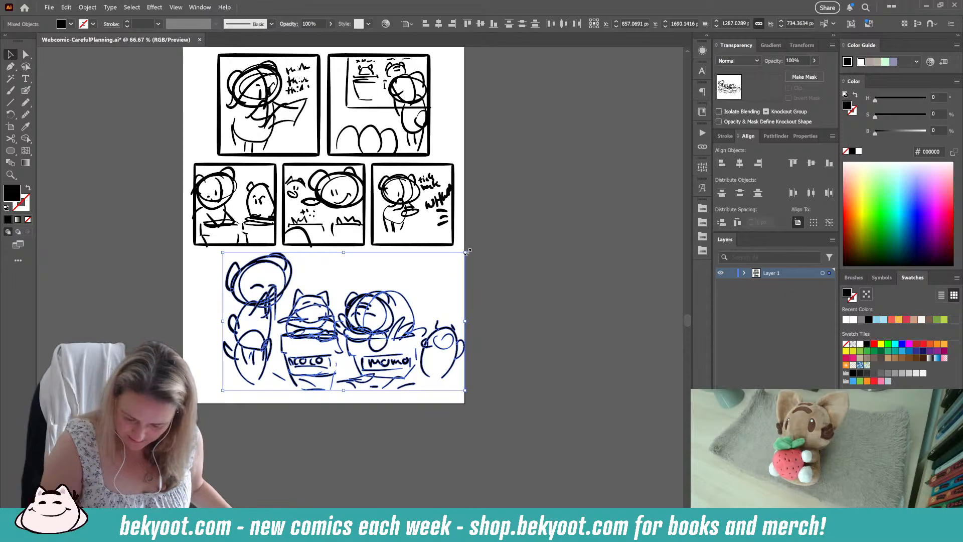
pyautogui.moveTo(467, 252); pyautogui.dragTo(451, 260)
pyautogui.hotkey('ctrl', 'g')
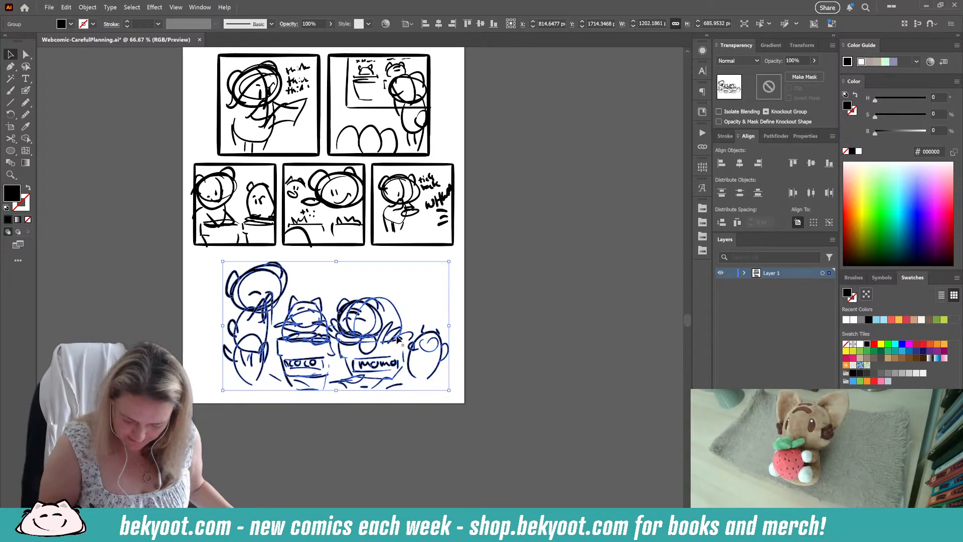
pyautogui.moveTo(397, 339); pyautogui.dragTo(389, 341)
pyautogui.moveTo(350, 311); pyautogui.dragTo(353, 307)
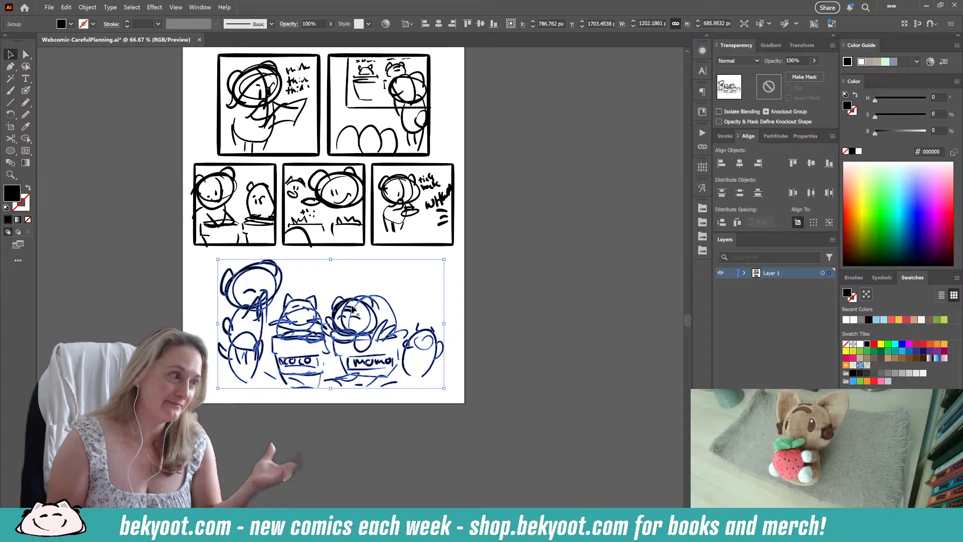
# Step: Nudge the two upper panels and their sketches slightly upward and group them
pyautogui.click(495, 115)
pyautogui.scroll(1, 495, 186)
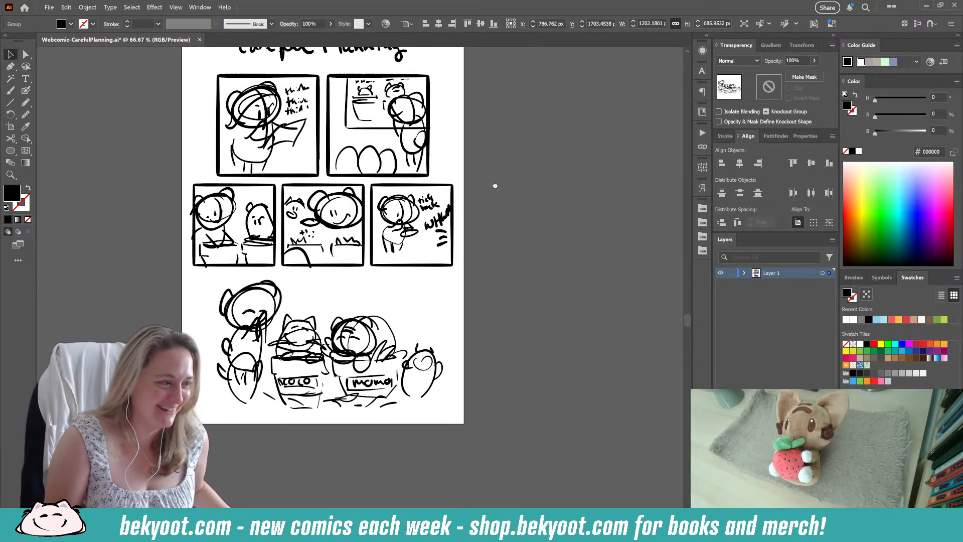
pyautogui.scroll(2, 495, 186)
pyautogui.click(112, 284)
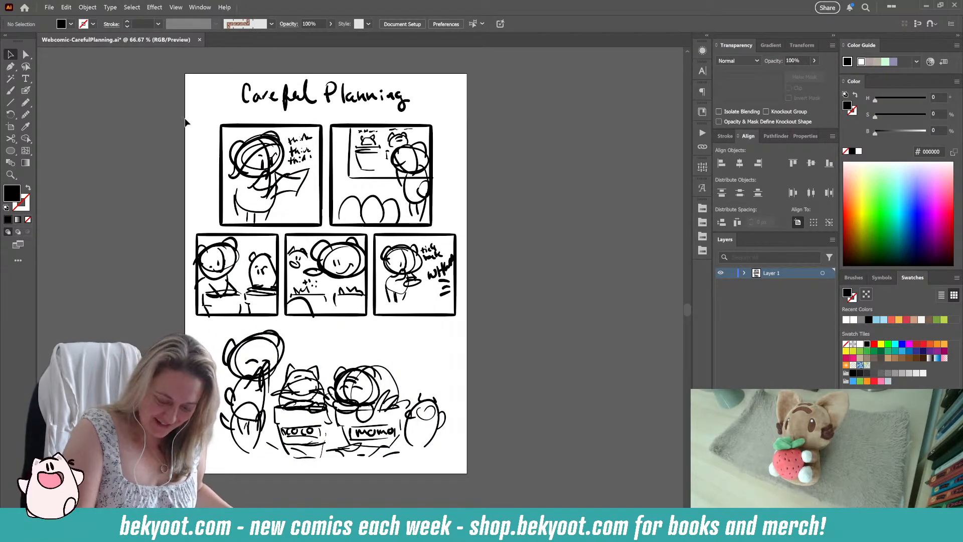
pyautogui.moveTo(185, 119); pyautogui.dragTo(417, 220)
pyautogui.hotkey('ctrl', 'g')
pyautogui.click(498, 199)
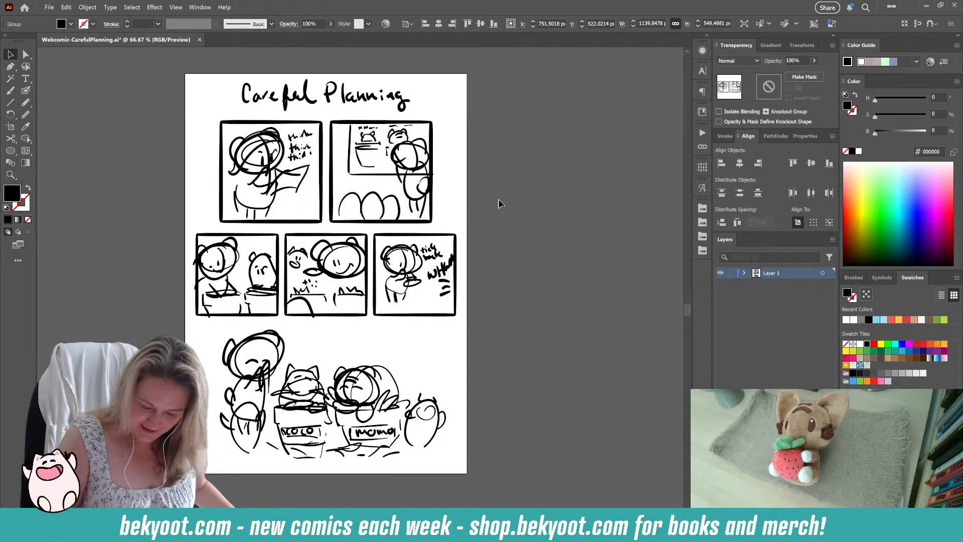
# Step: Group the three panels of the second row together with their sketches
pyautogui.moveTo(177, 227); pyautogui.dragTo(489, 315)
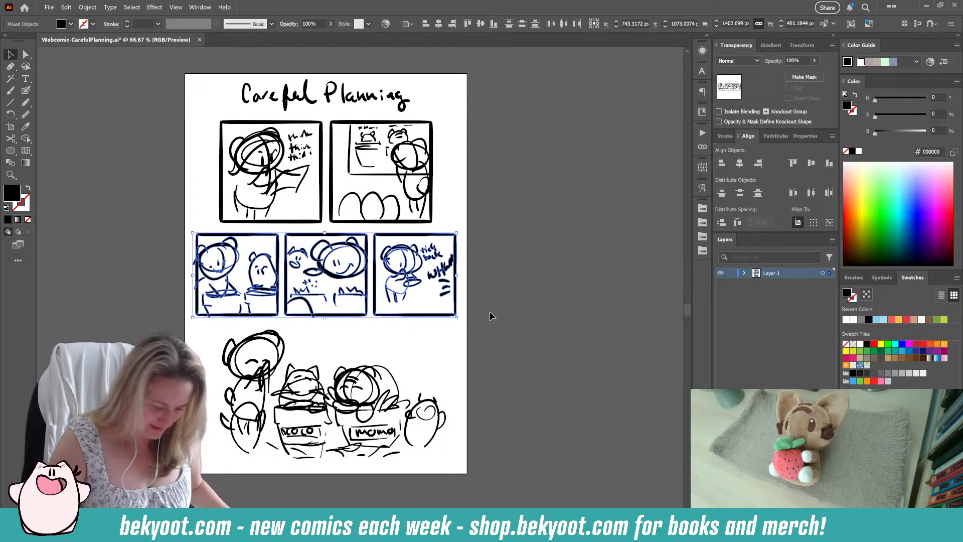
pyautogui.hotkey('ctrl', 'g')
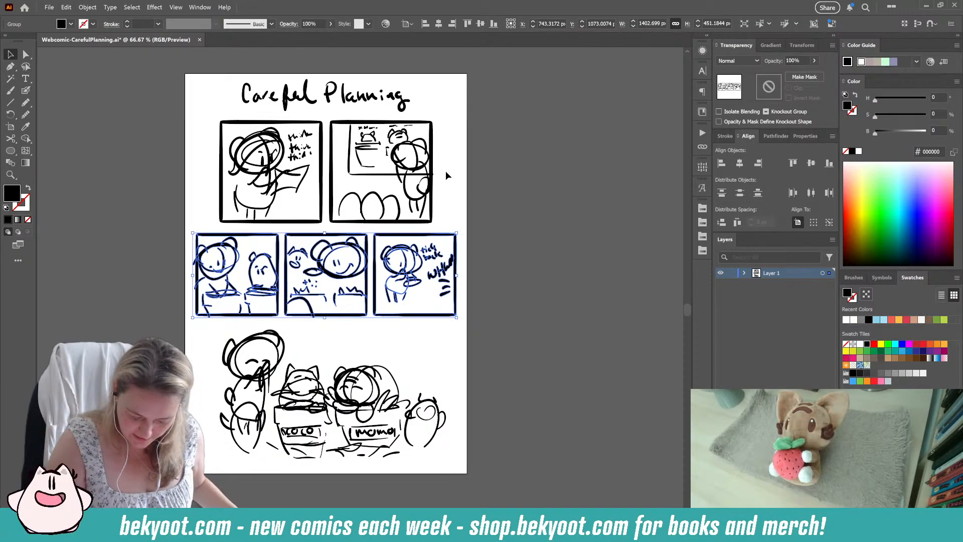
pyautogui.click(445, 358)
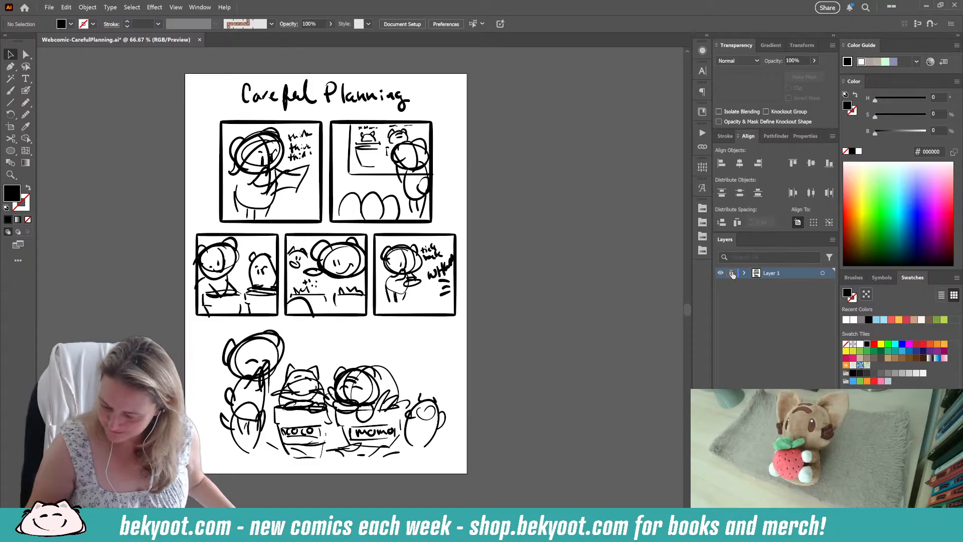
# Step: Add a new layer above the sketch layer and leave Layer 1 unlocked and active
pyautogui.hotkey('ctrl', 'l')
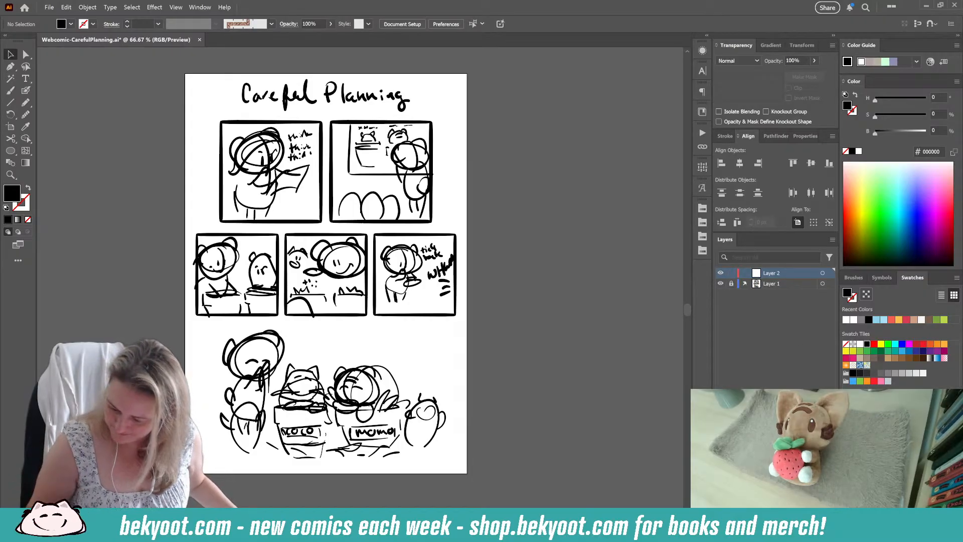
pyautogui.click(757, 288)
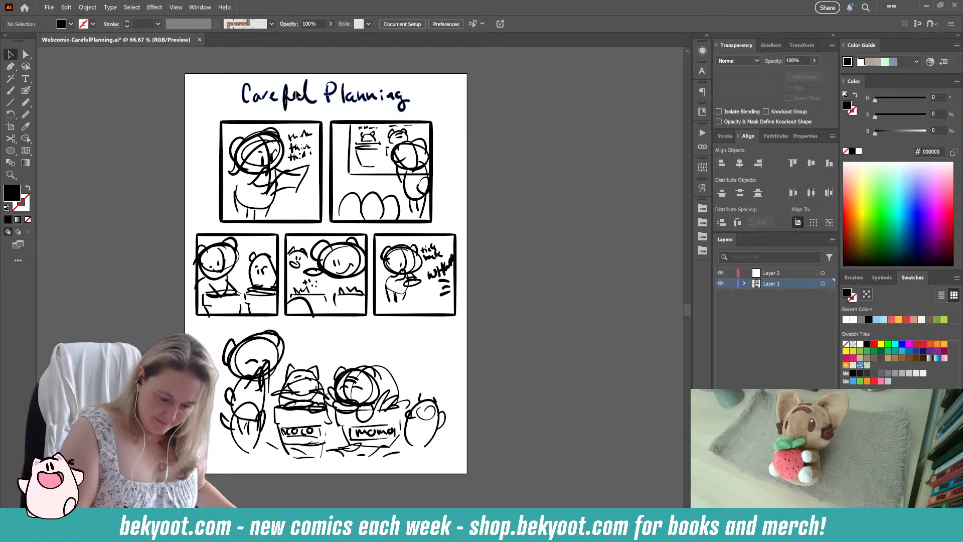
# Step: Fade the handwritten title and five panel sketches to 30% opacity, and lock Layer 1 with Layer 2 active
pyautogui.click(306, 94)
pyautogui.click(504, 138)
pyautogui.moveTo(173, 74); pyautogui.dragTo(481, 317)
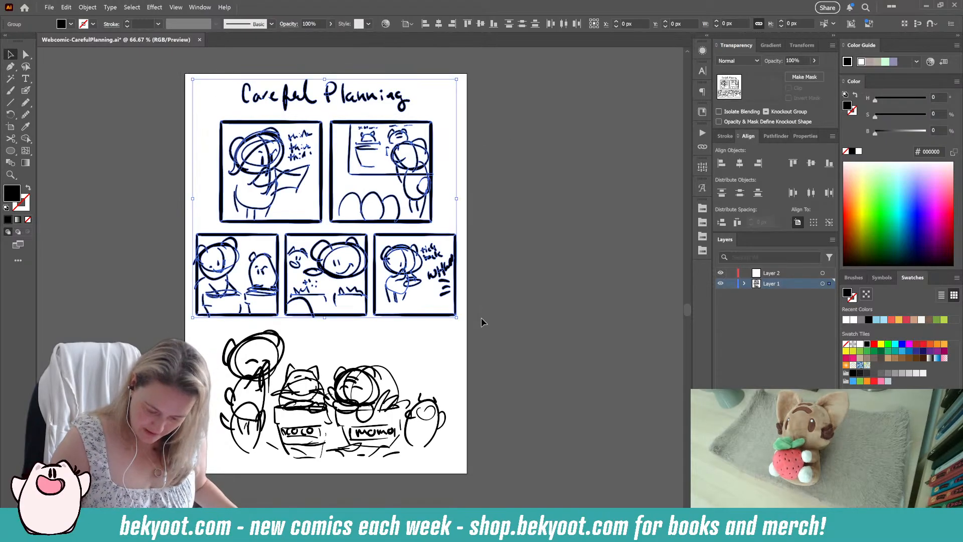
pyautogui.click(800, 60)
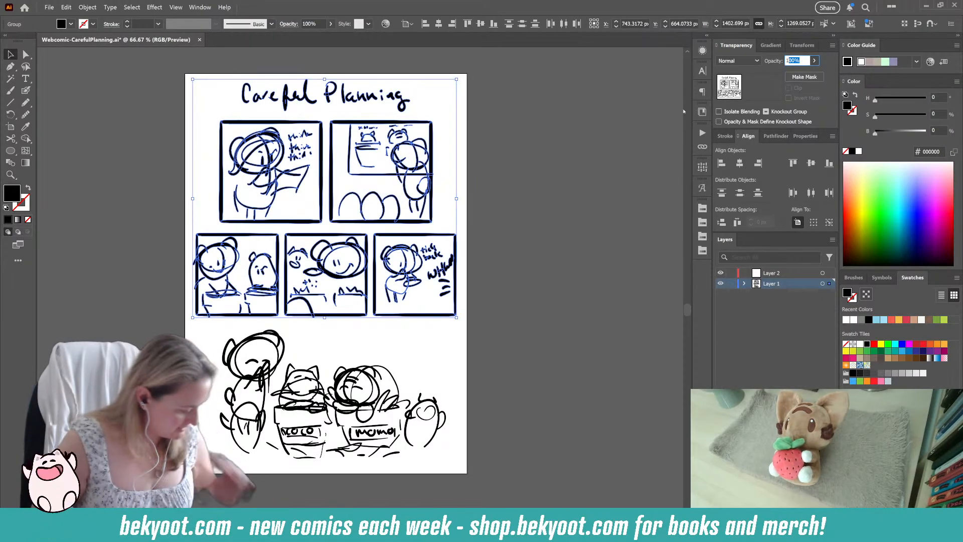
pyautogui.write('30')
pyautogui.press('Return')
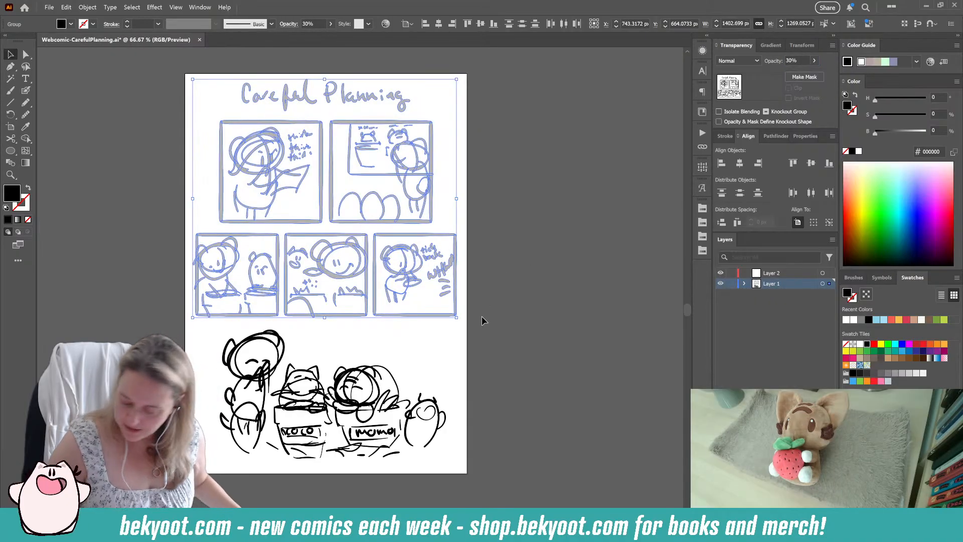
pyautogui.click(732, 283)
pyautogui.click(778, 273)
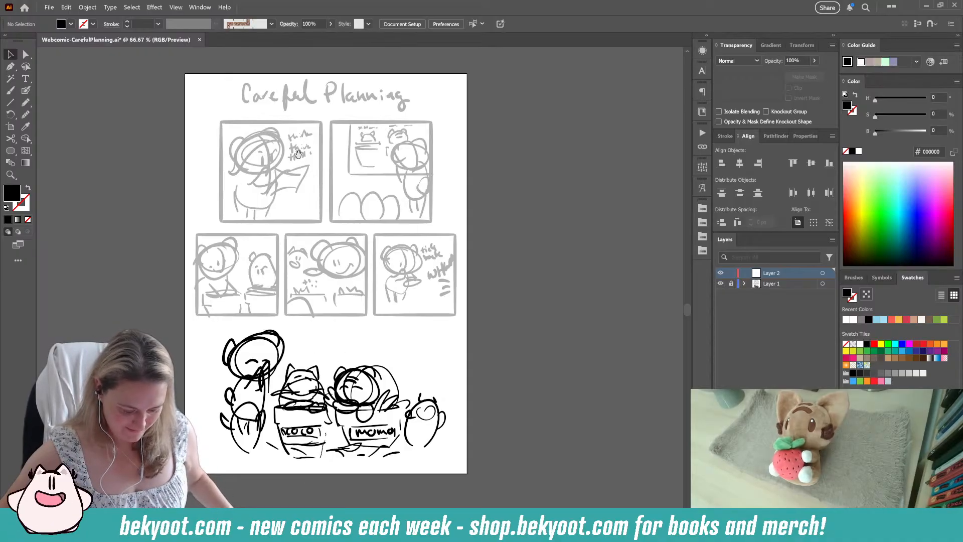
# Step: Add the text "Careful Planning" over the start of the handwritten title
pyautogui.moveTo(299, 154); pyautogui.dragTo(300, 187)
pyautogui.scroll(1, 311, 169)
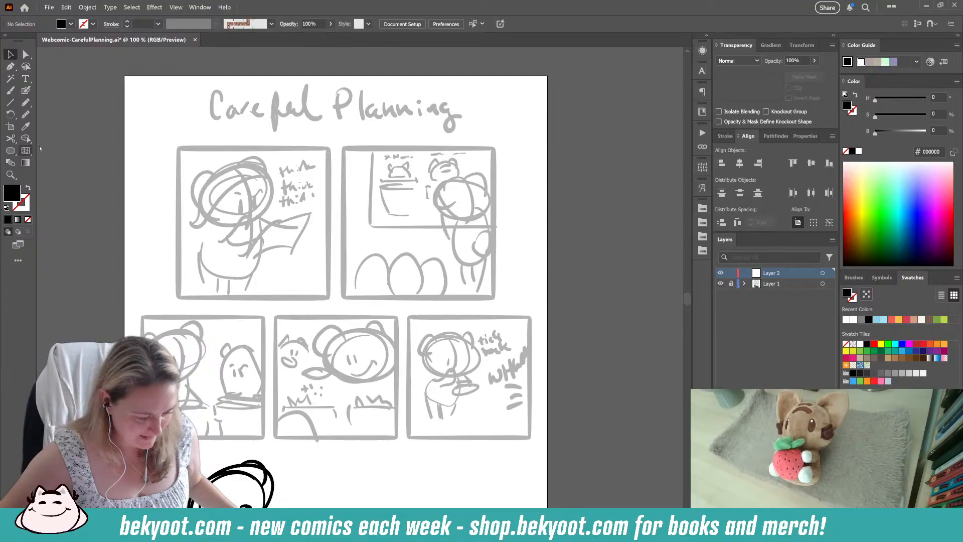
pyautogui.click(26, 79)
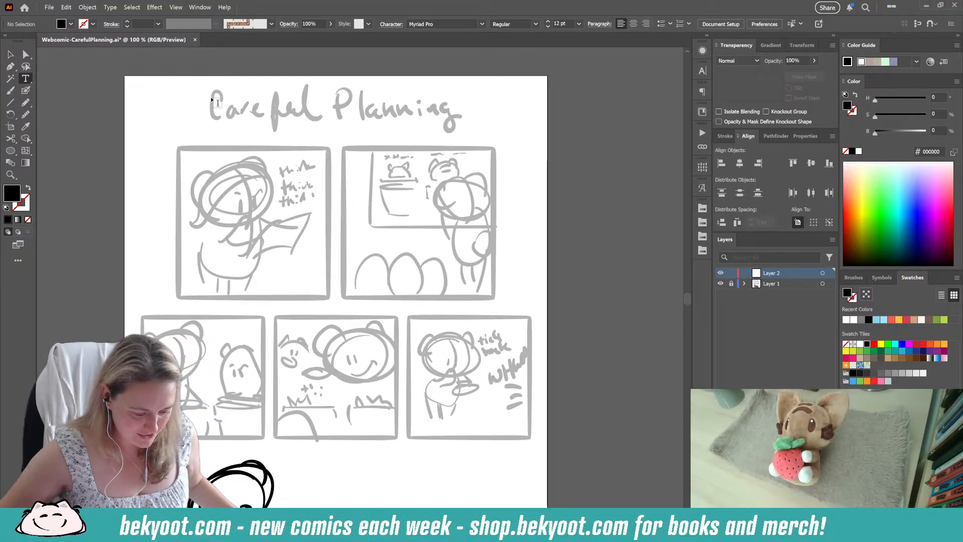
pyautogui.click(217, 102)
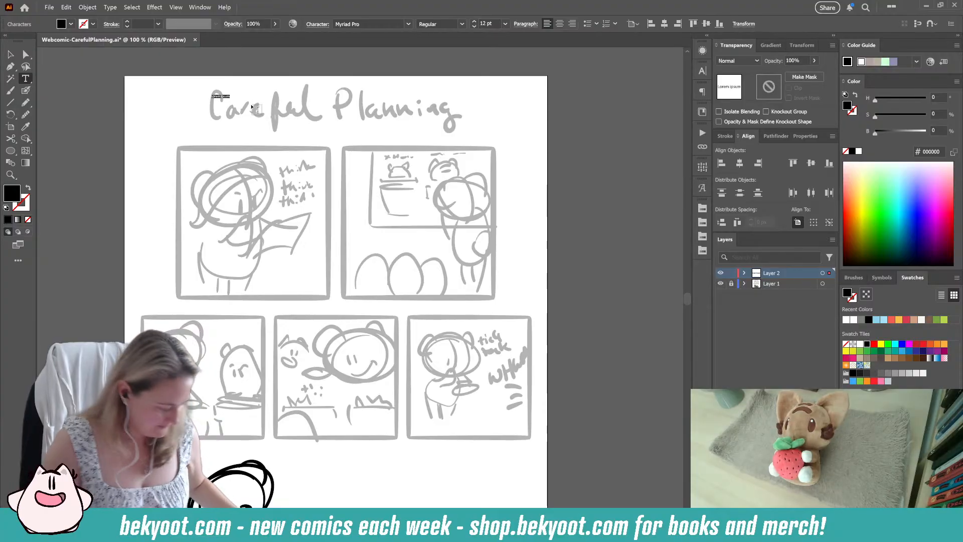
pyautogui.write('Careful')
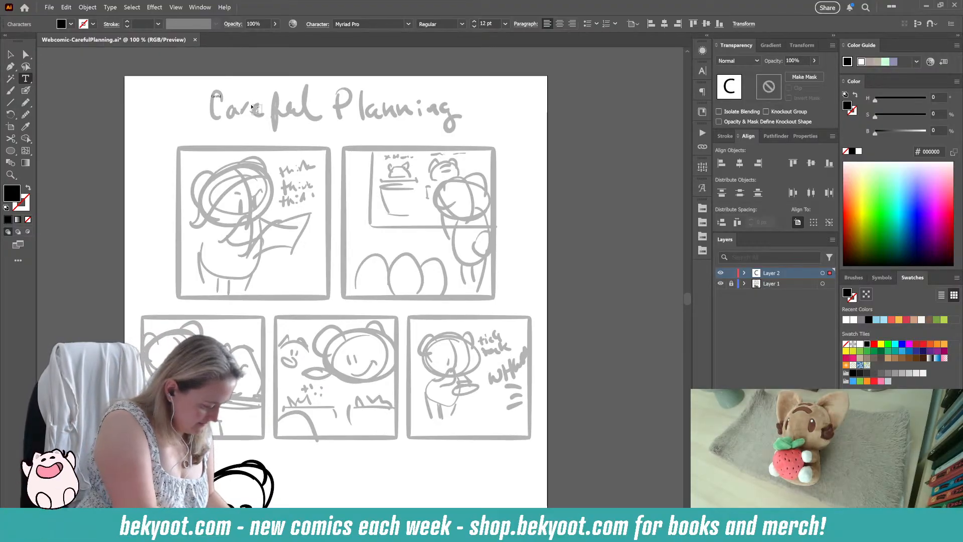
pyautogui.write(' Pl')
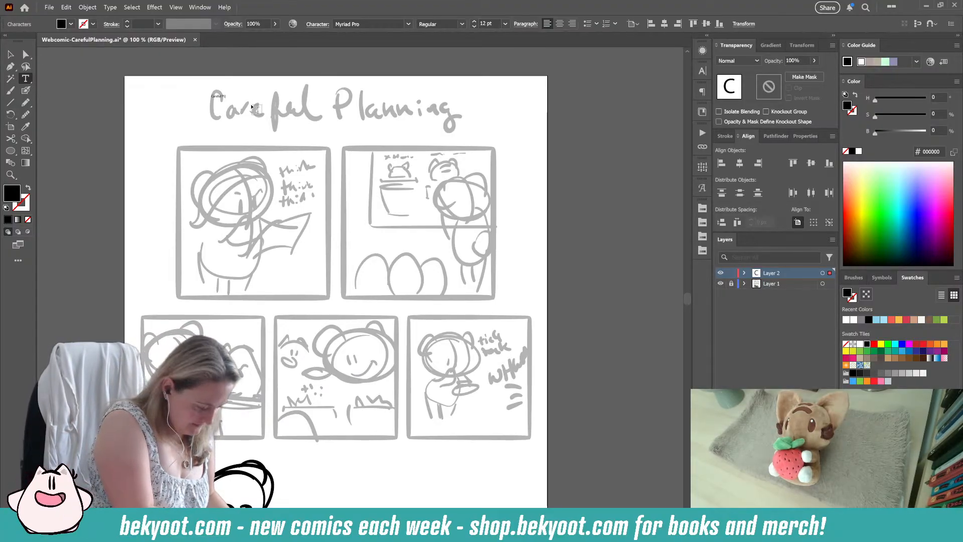
pyautogui.write('anning')
pyautogui.press('Escape')
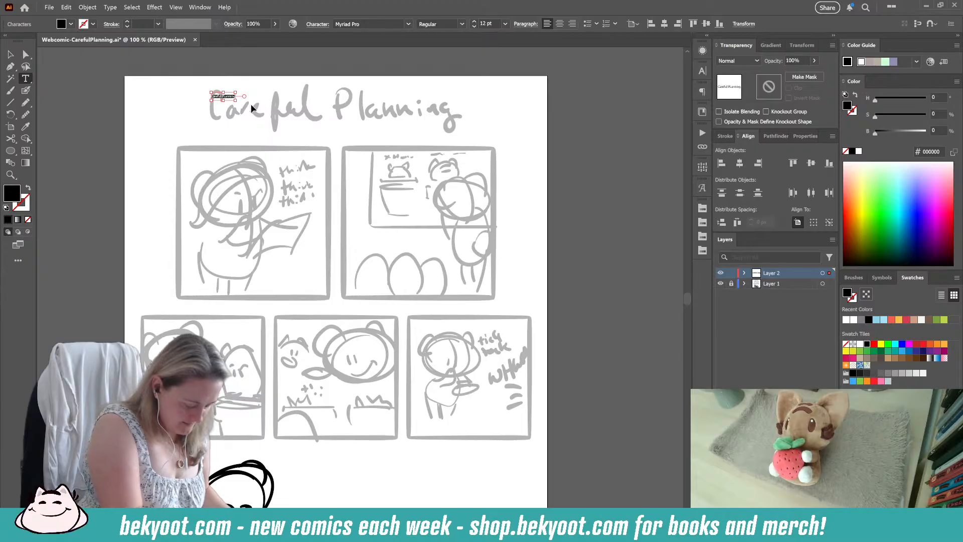
# Step: Enlarge the typed title to 38 pt and change the stray capital L in its second word to lowercase
pyautogui.hotkey('ctrl', 'shift', '.')
pyautogui.hotkey('ctrl', 'shift', '.')
pyautogui.hotkey('ctrl', 'shift', '.')
pyautogui.hotkey('ctrl', 'shift', '.')
pyautogui.hotkey('ctrl', 'shift', '.')
pyautogui.hotkey('ctrl', 'shift', '.')
pyautogui.hotkey('ctrl', 'shift', '.')
pyautogui.hotkey('ctrl', 'shift', '.')
pyautogui.hotkey('ctrl', 'shift', '.')
pyautogui.hotkey('ctrl', 'shift', '.')
pyautogui.hotkey('ctrl', 'shift', '.')
pyautogui.hotkey('ctrl', 'shift', '.')
pyautogui.hotkey('ctrl', 'shift', '.')
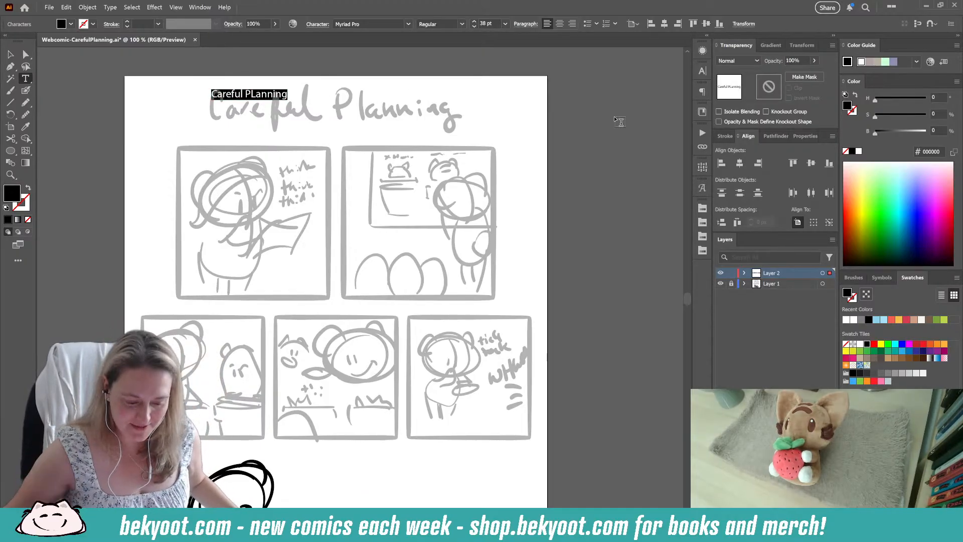
pyautogui.click(260, 96)
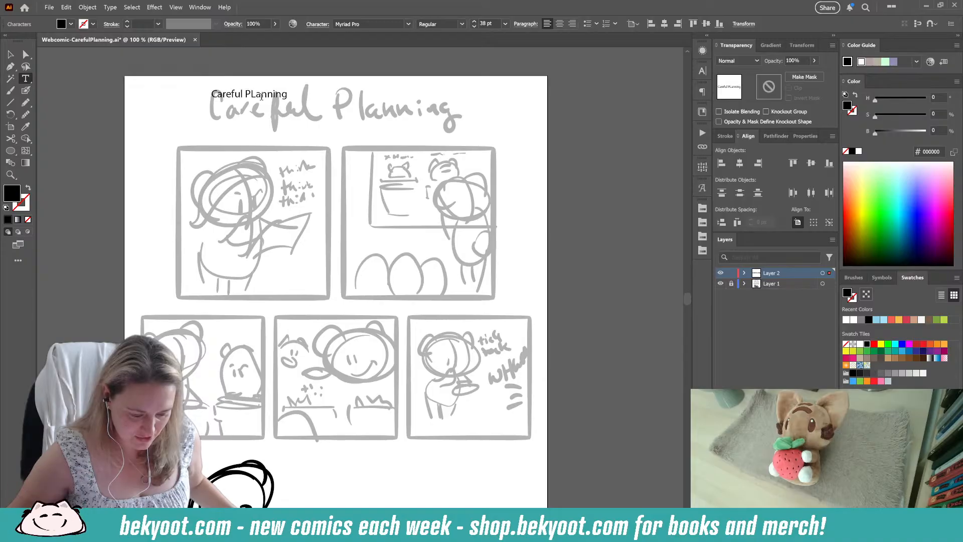
pyautogui.write('l')
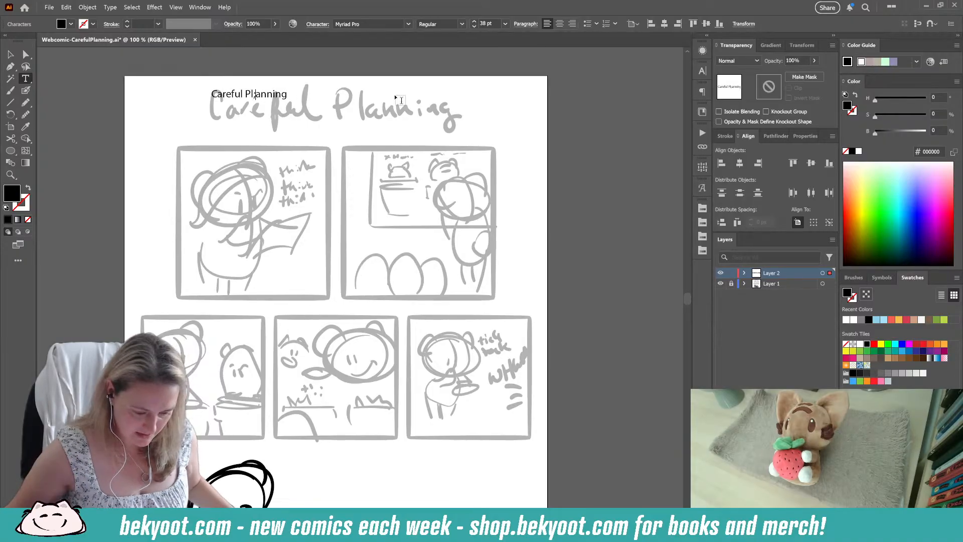
pyautogui.press('Escape')
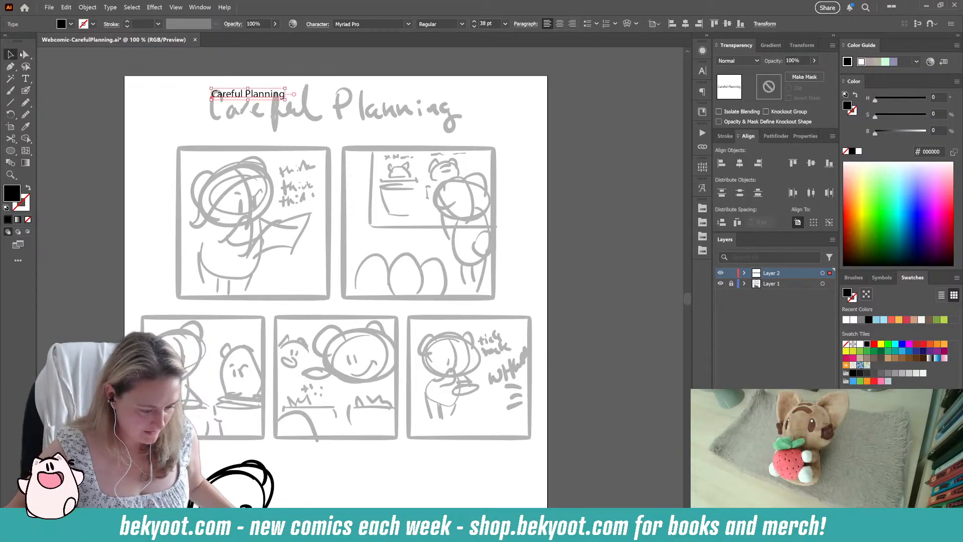
# Step: Change the typed title's font to KG Second Chances Solid from the favourite fonts
pyautogui.click(408, 24)
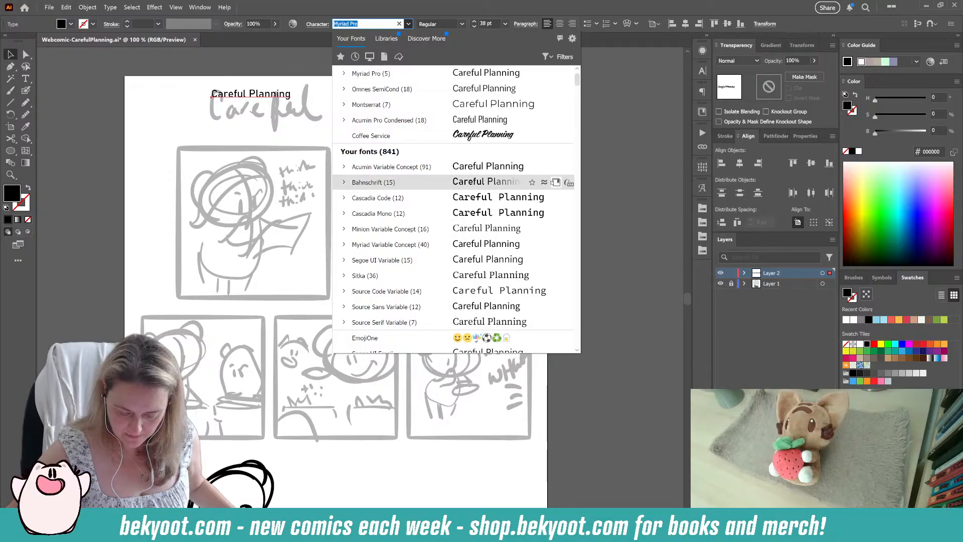
pyautogui.click(340, 56)
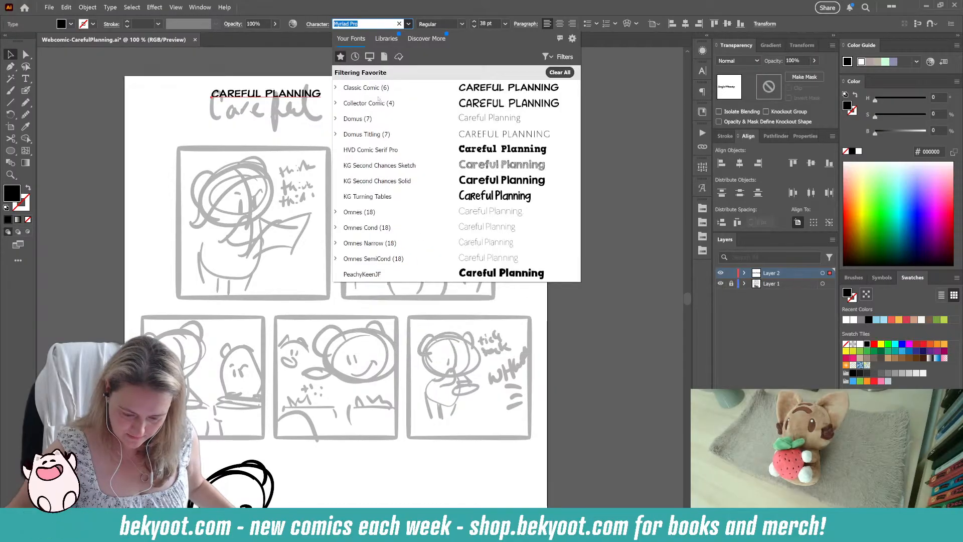
pyautogui.click(381, 180)
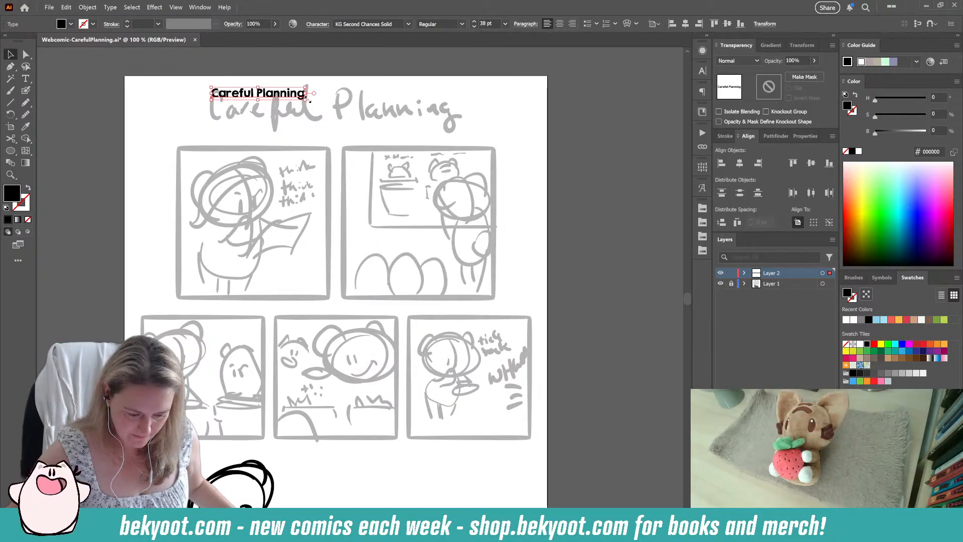
# Step: Enlarge the typed title over the handwritten one until it spans the width of the two upper panels, and save the file
pyautogui.moveTo(306, 100); pyautogui.dragTo(480, 81)
pyautogui.press('Delete')
pyautogui.click(444, 114)
pyautogui.moveTo(413, 119); pyautogui.dragTo(429, 119)
pyautogui.click(185, 52)
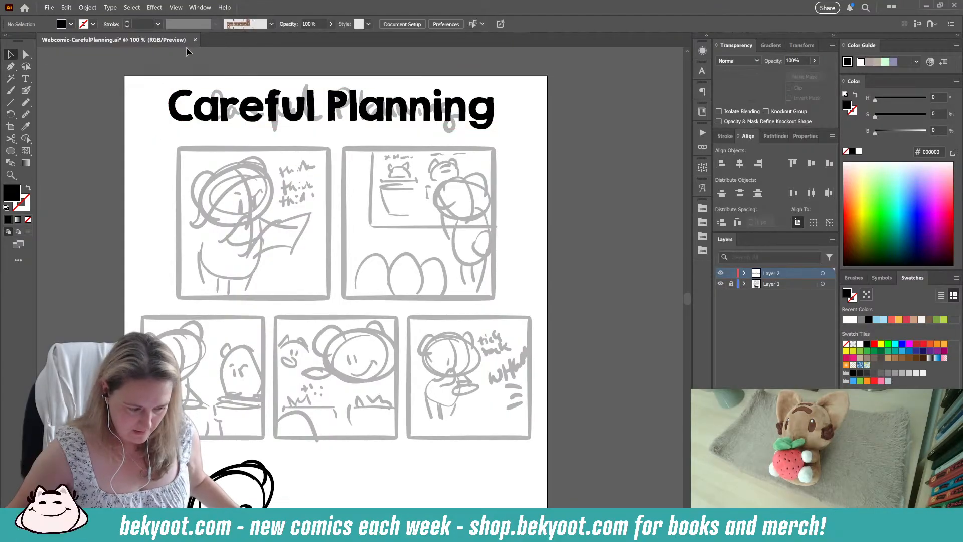
pyautogui.hotkey('ctrl', 's')
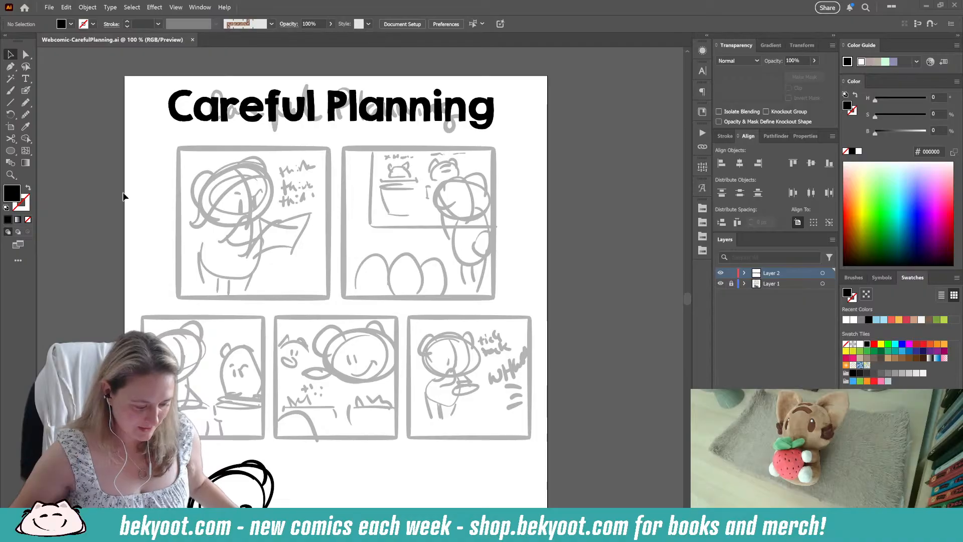
# Step: Place the cat photo 20180821_133354.jpg beside the page and scale it down to about 2158 px wide
pyautogui.moveTo(128, 252); pyautogui.dragTo(236, 246)
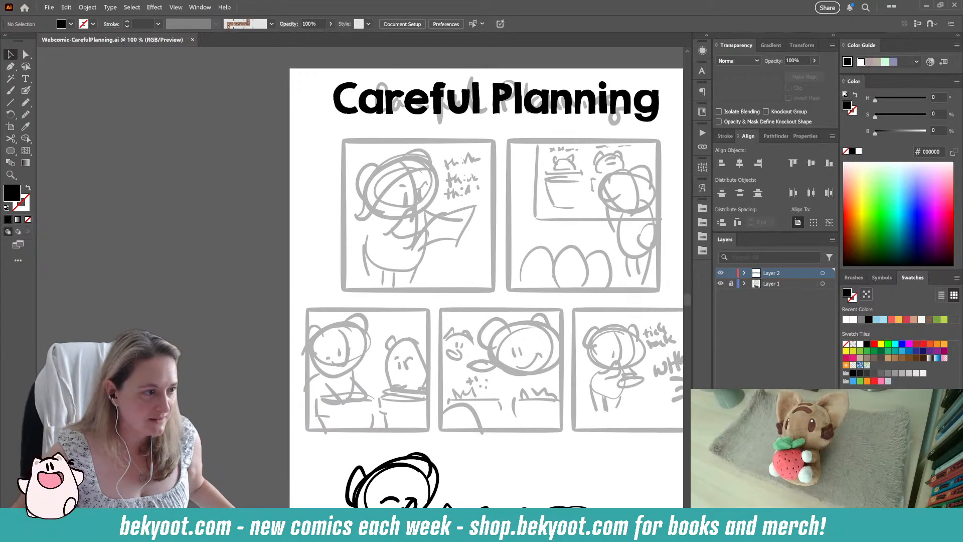
pyautogui.moveTo(257, 280); pyautogui.dragTo(239, 220)
pyautogui.scroll(-3, 319, 204)
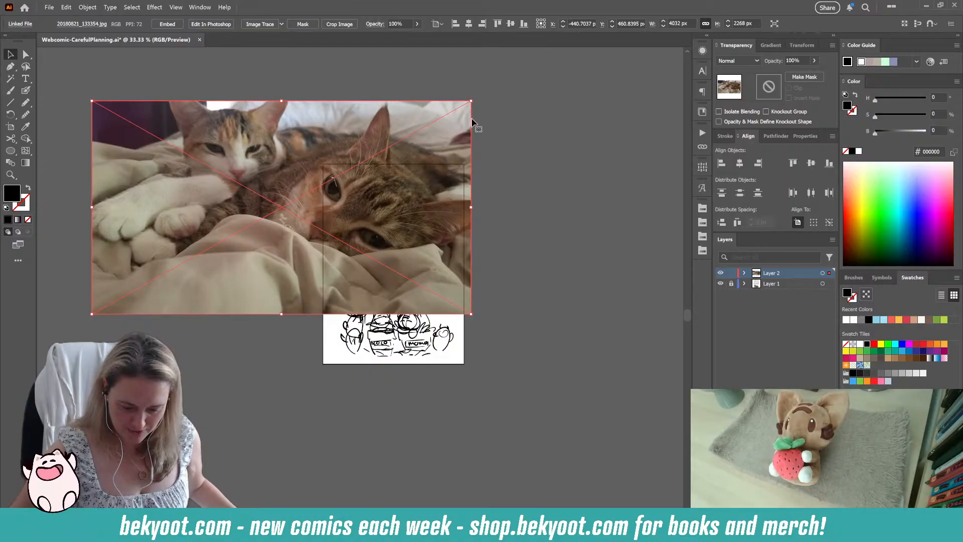
pyautogui.moveTo(472, 101); pyautogui.dragTo(295, 185)
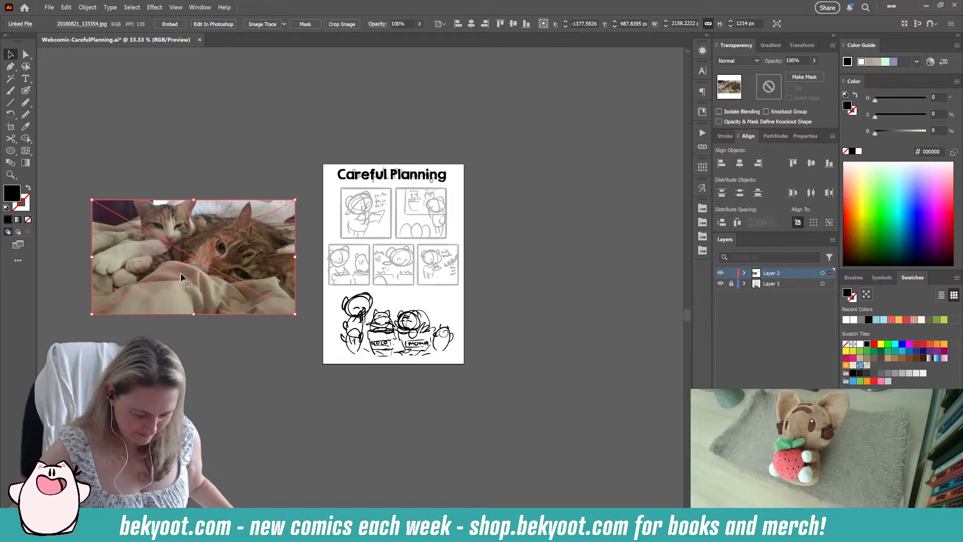
pyautogui.moveTo(179, 271); pyautogui.dragTo(269, 227)
pyautogui.scroll(2, 265, 215)
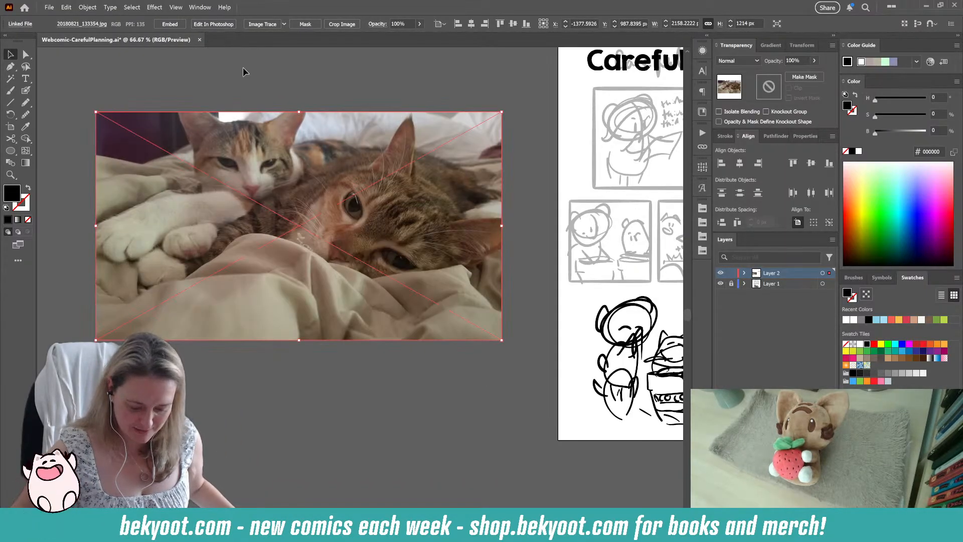
pyautogui.click(275, 66)
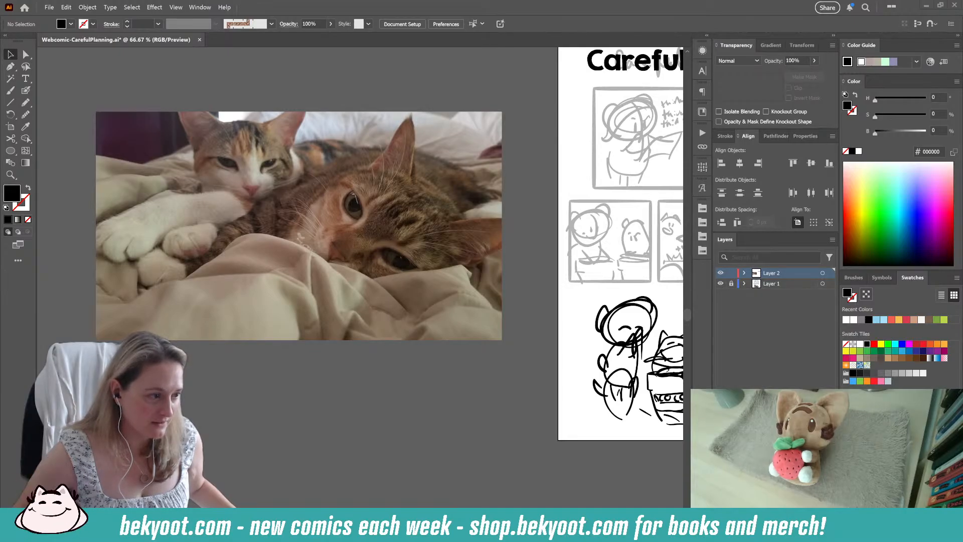
# Step: Place the cat photo 20190125_132058.jpg, scale it to about 2198 px wide, and stack it directly below the first photo
pyautogui.moveTo(0, 316); pyautogui.dragTo(310, 296)
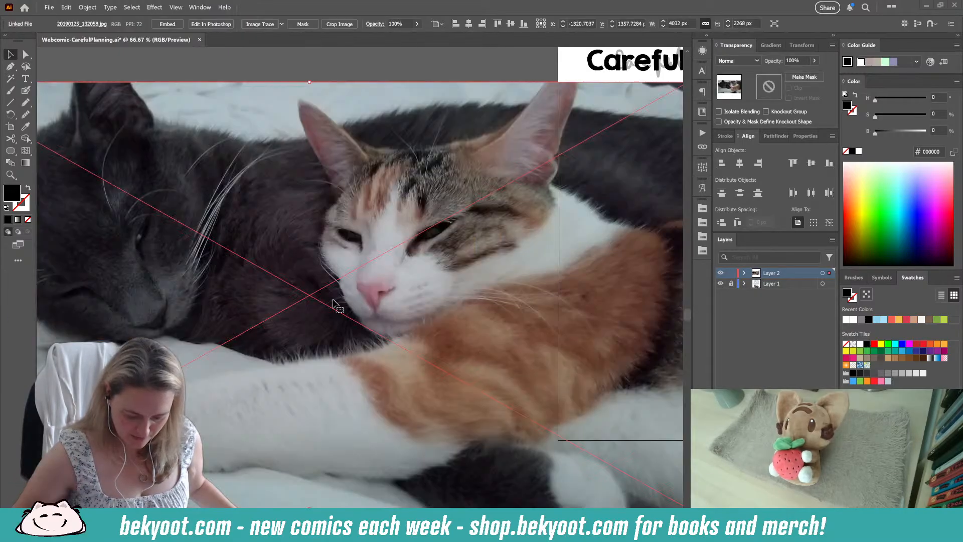
pyautogui.scroll(-1, 359, 324)
pyautogui.scroll(-1, 358, 324)
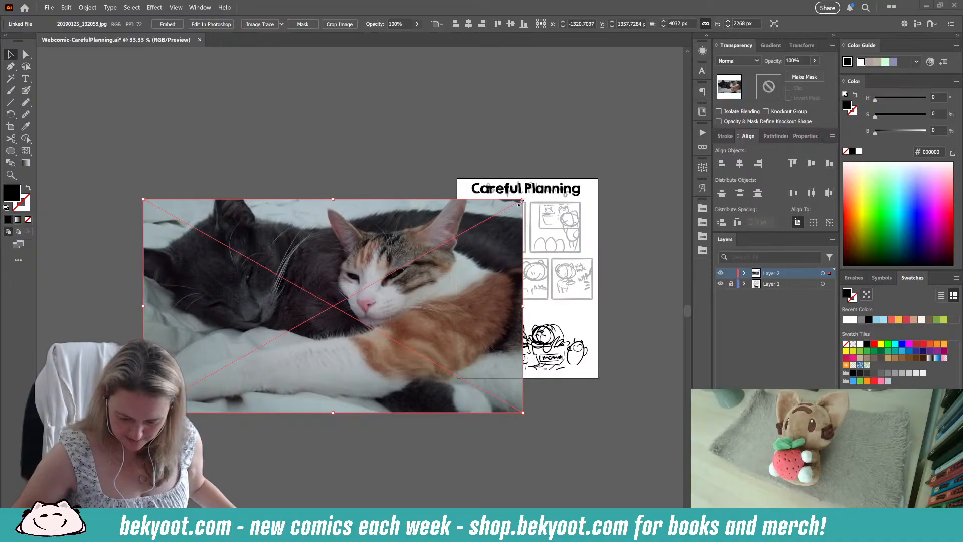
pyautogui.moveTo(521, 200); pyautogui.dragTo(469, 230)
pyautogui.moveTo(409, 336); pyautogui.dragTo(348, 386)
pyautogui.moveTo(409, 292); pyautogui.dragTo(346, 329)
pyautogui.moveTo(288, 393); pyautogui.dragTo(376, 386)
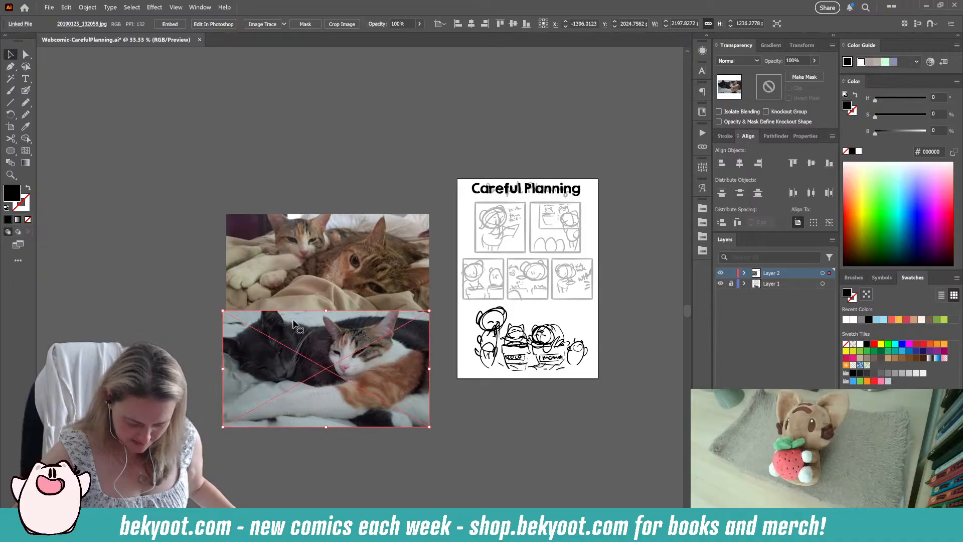
pyautogui.scroll(1, 346, 301)
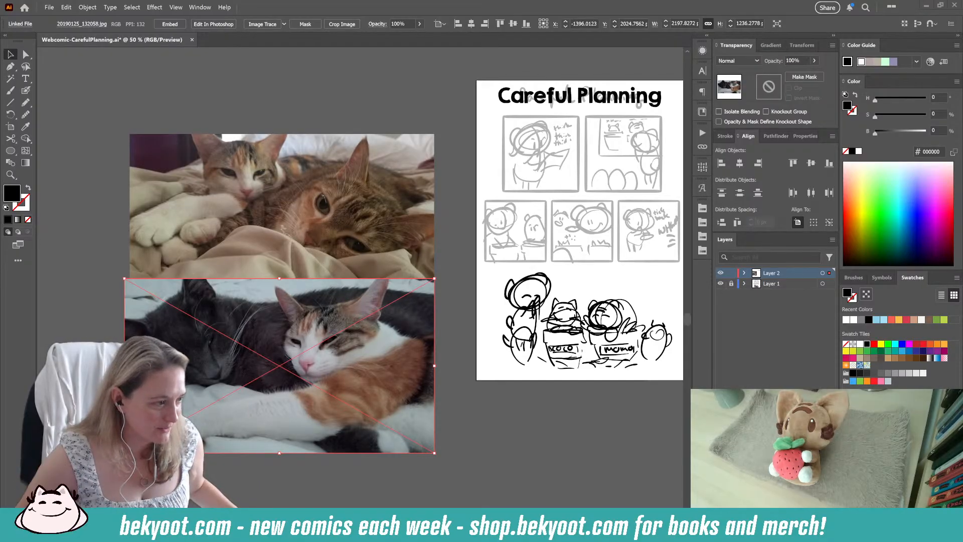
# Step: Place the photos 20180906_131920.jpg, 20180906_131844.jpg, 20200525_124341.jpg and 20191120_195945.jpg at full size, overlapping beside the page
pyautogui.moveTo(202, 272); pyautogui.dragTo(163, 239)
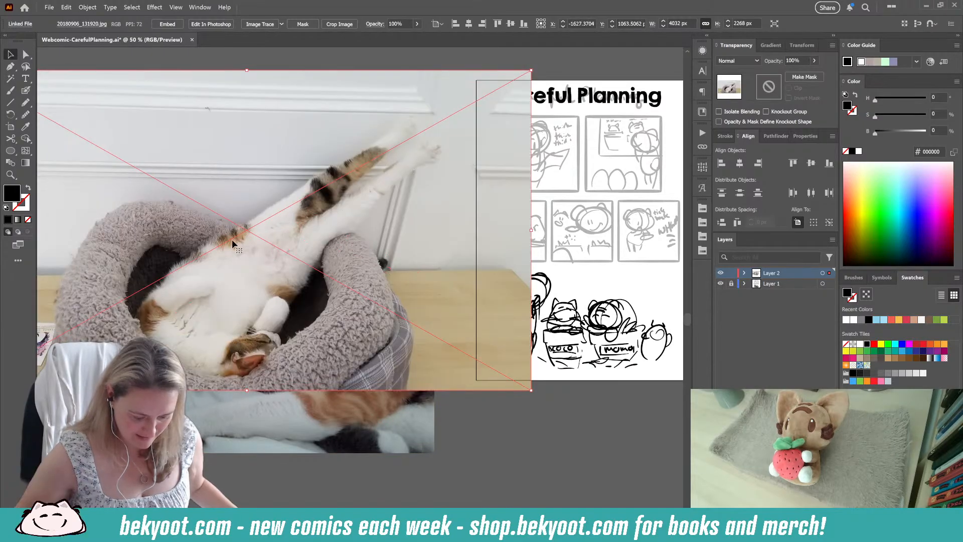
pyautogui.click(424, 64)
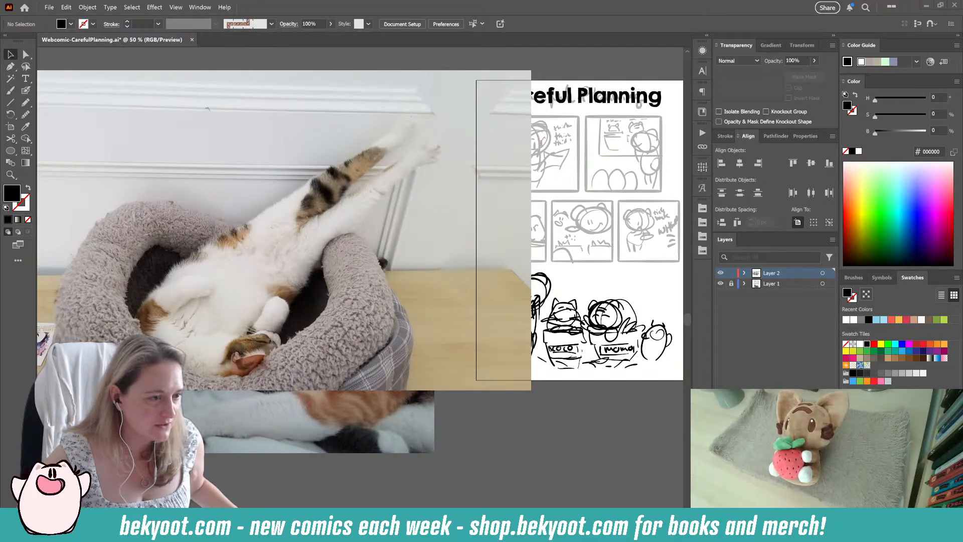
pyautogui.moveTo(226, 289); pyautogui.dragTo(336, 279)
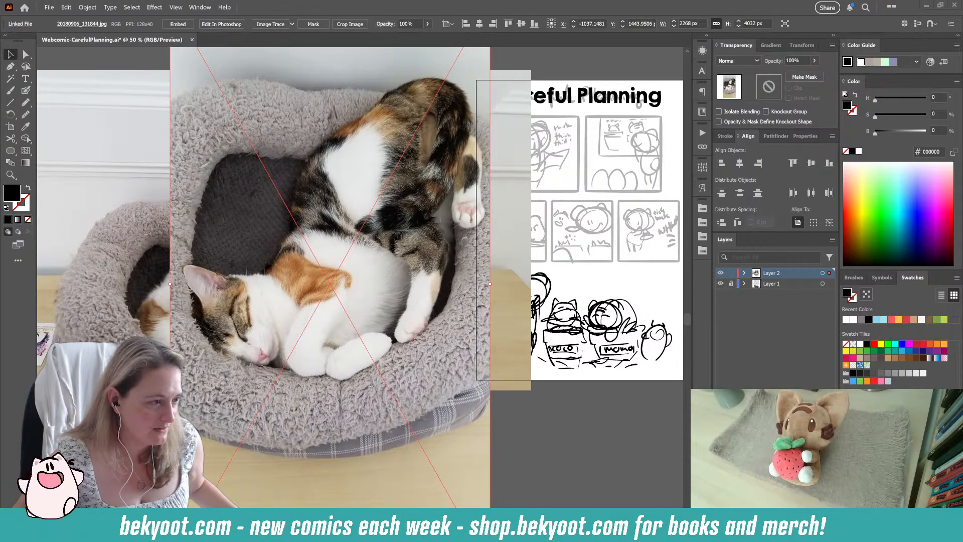
pyautogui.click(236, 234)
pyautogui.moveTo(289, 224); pyautogui.dragTo(282, 275)
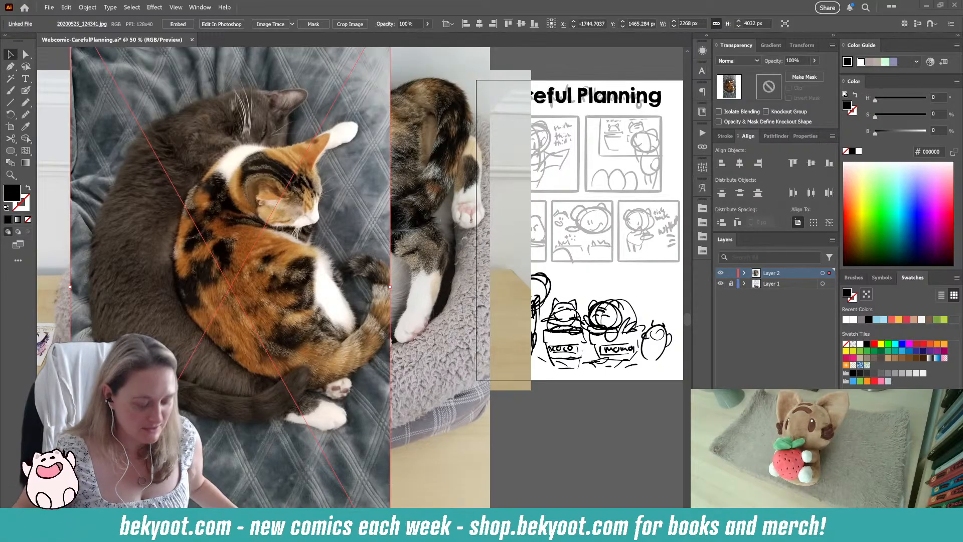
pyautogui.click(296, 255)
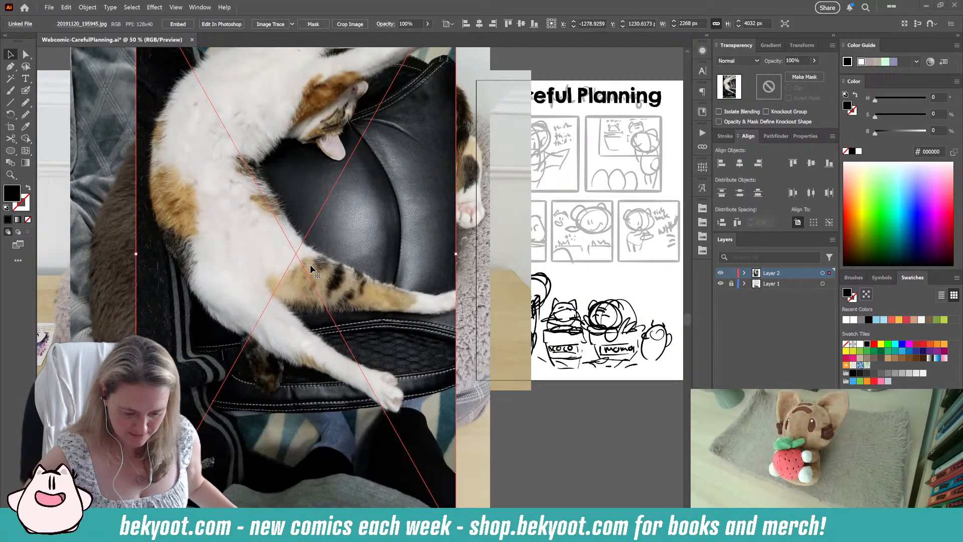
pyautogui.moveTo(323, 211); pyautogui.dragTo(329, 280)
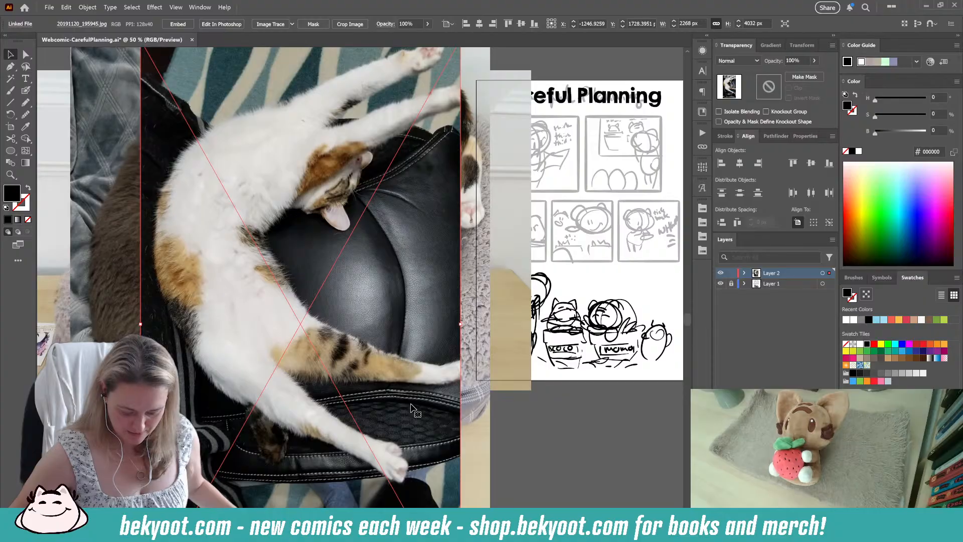
pyautogui.scroll(-1, 369, 358)
pyautogui.moveTo(411, 377); pyautogui.dragTo(378, 393)
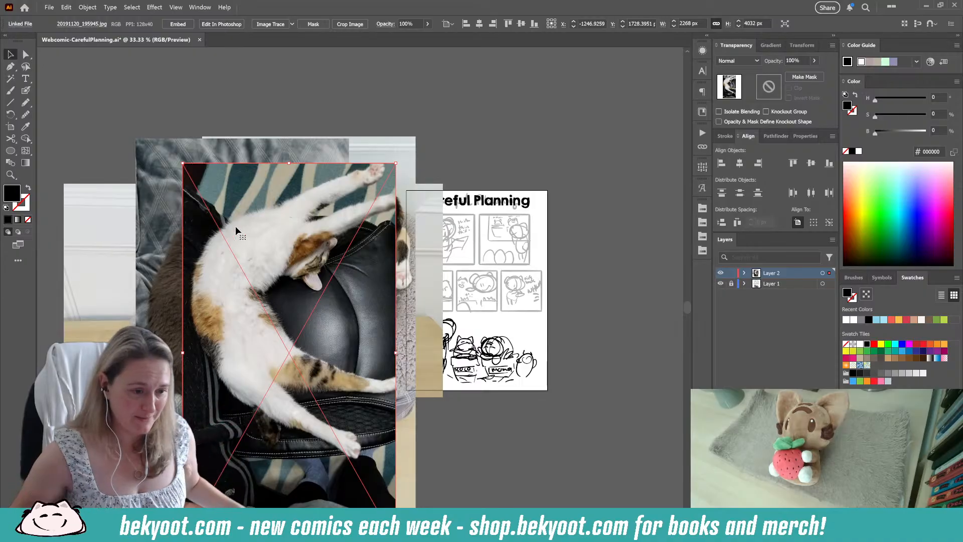
pyautogui.moveTo(236, 225); pyautogui.dragTo(179, 200)
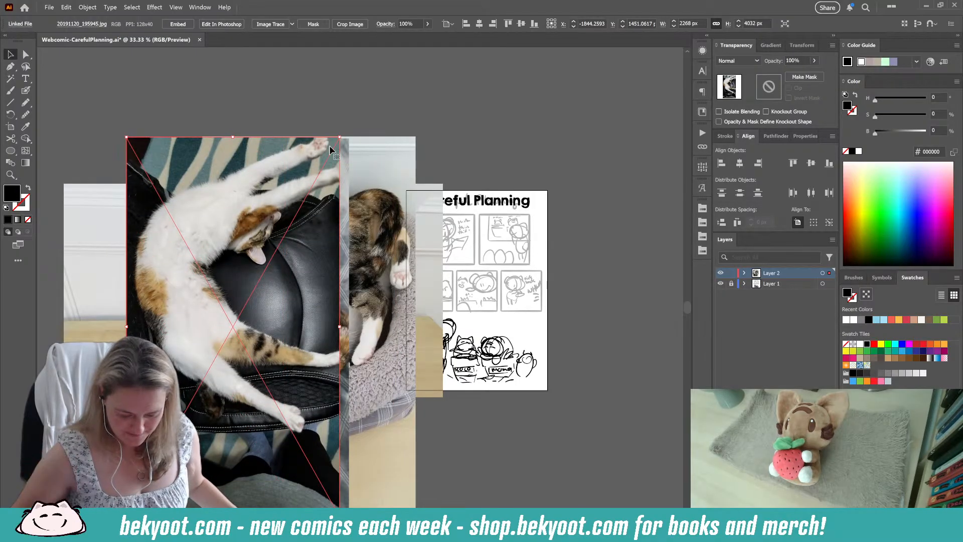
# Step: Delete all six cat reference photos from the canvas beside the comic page
pyautogui.press('Delete')
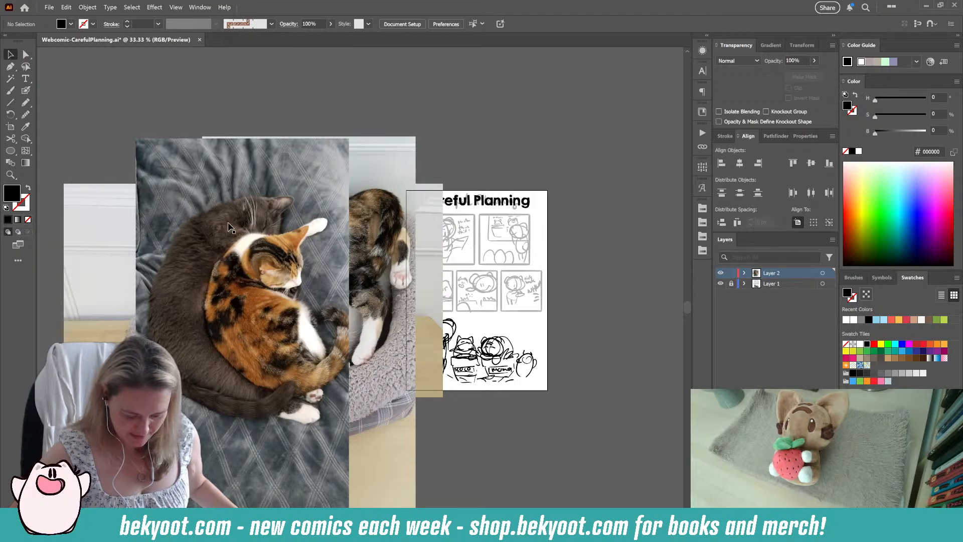
pyautogui.click(255, 213)
pyautogui.press('Delete')
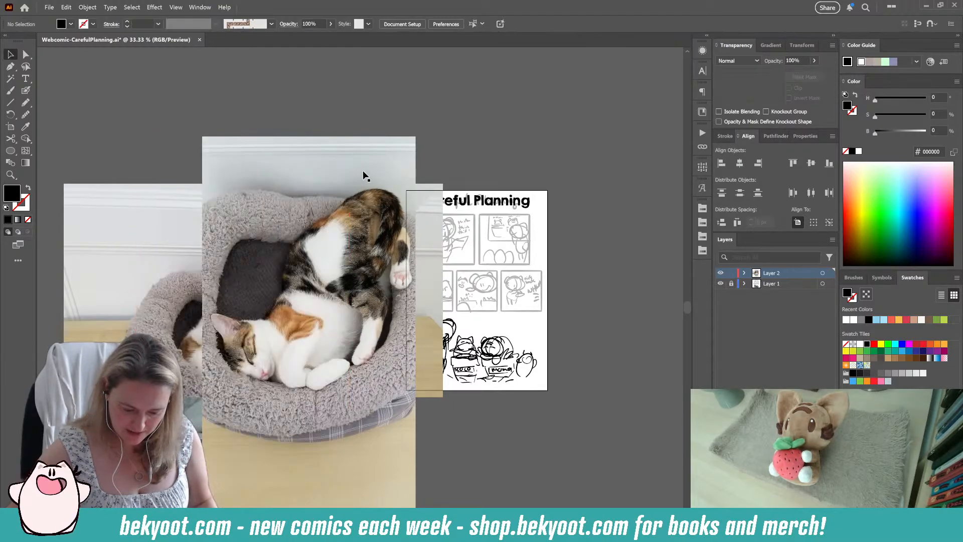
pyautogui.click(339, 190)
pyautogui.press('Delete')
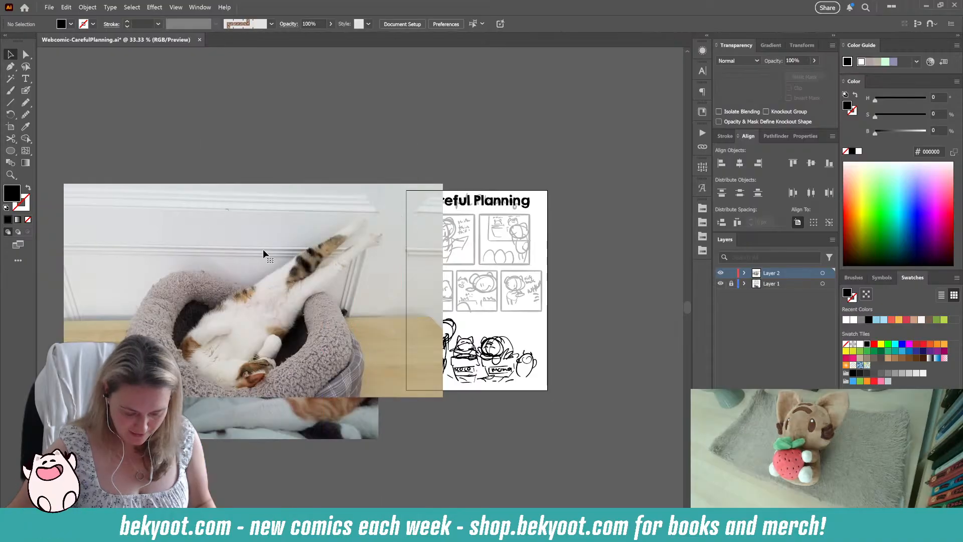
pyautogui.click(262, 282)
pyautogui.press('Delete')
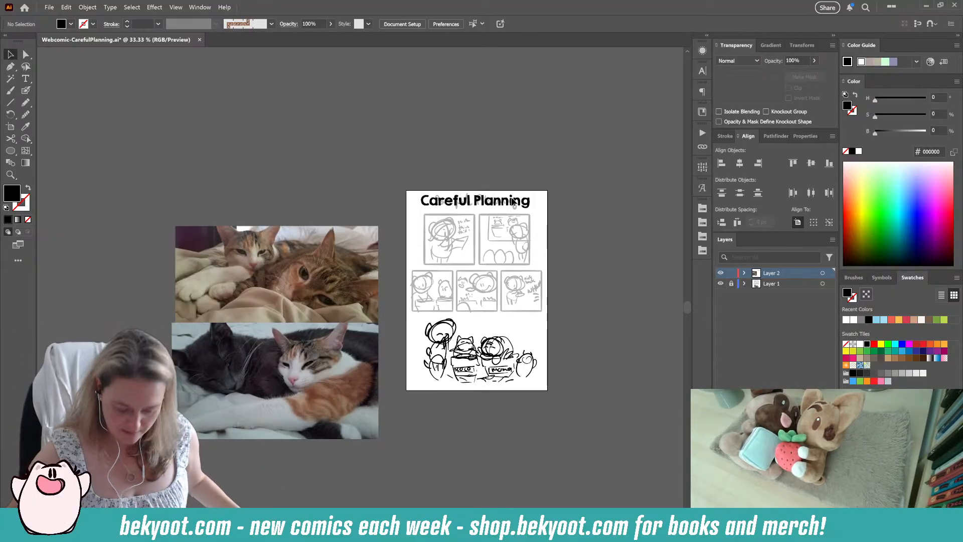
pyautogui.click(280, 255)
pyautogui.keyDown('shift'); pyautogui.click(272, 363); pyautogui.keyUp('shift')
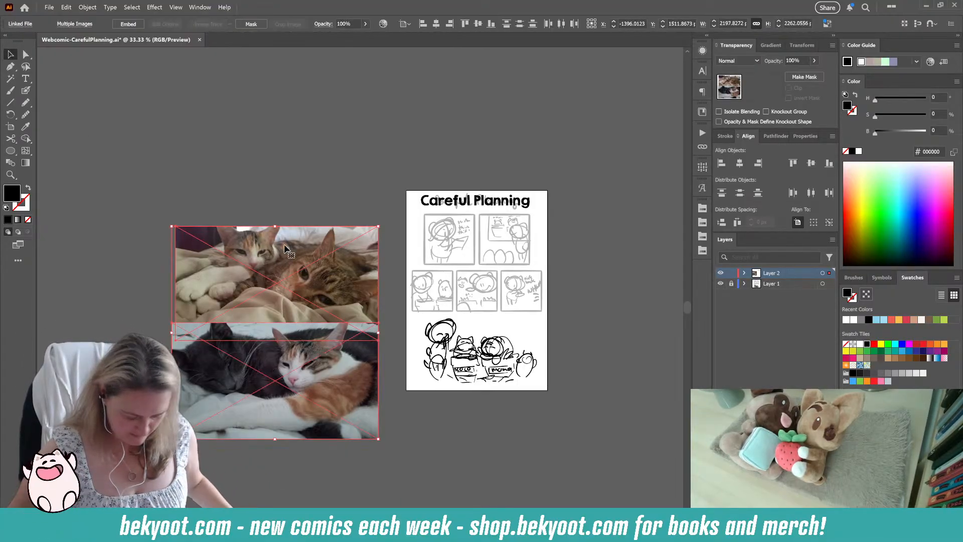
pyautogui.press('Delete')
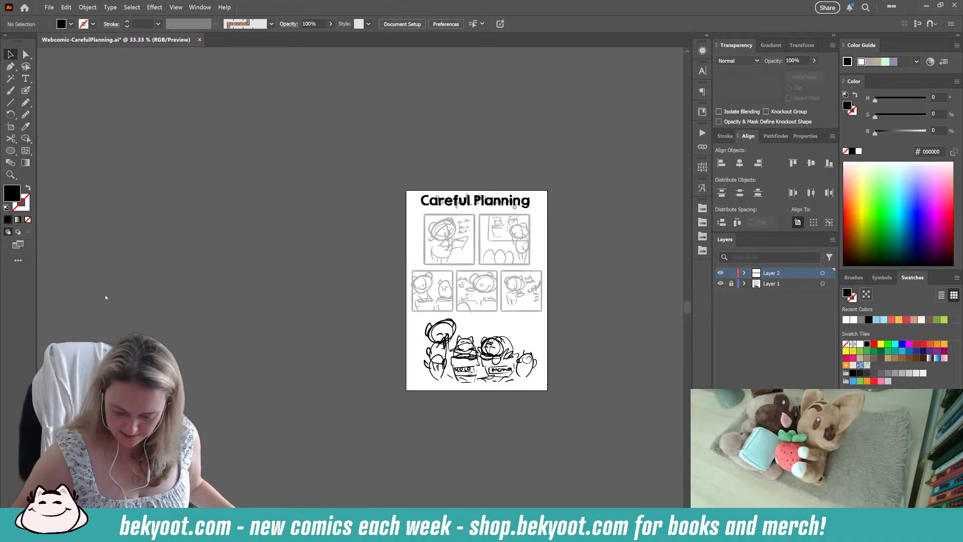
# Step: Paint a straight black vertical stroke with the Blob Brush over the left border of the first panel
pyautogui.scroll(4, 522, 316)
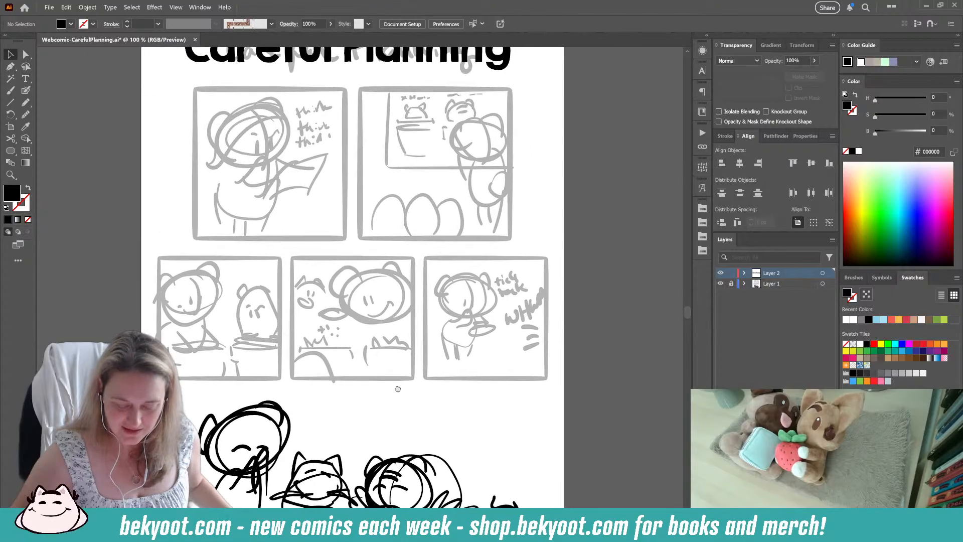
pyautogui.moveTo(398, 389); pyautogui.dragTo(373, 408)
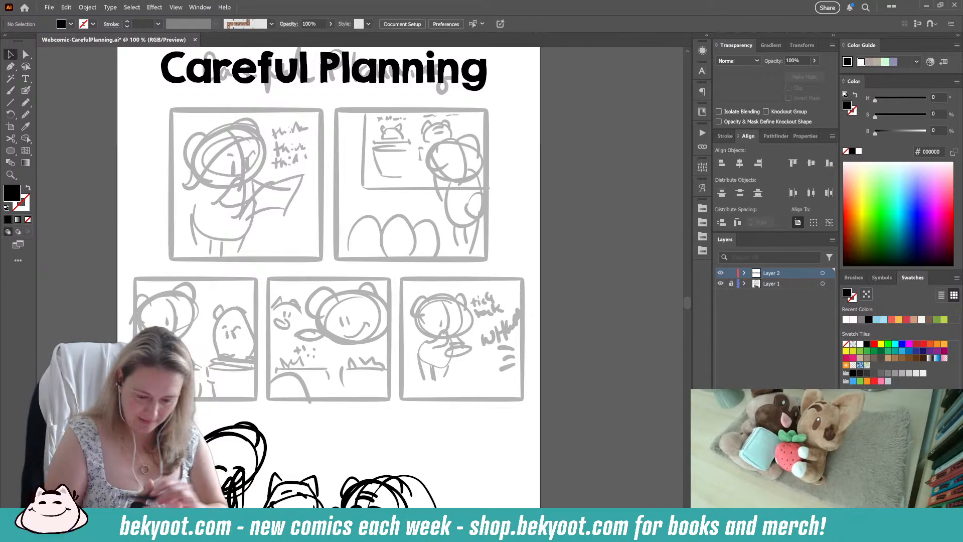
pyautogui.click(26, 91)
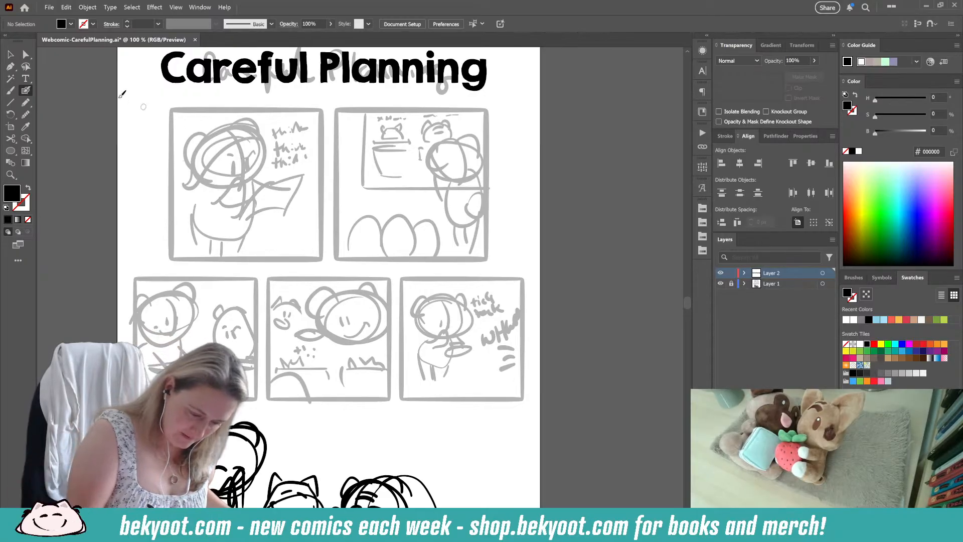
pyautogui.doubleClick(25, 91)
pyautogui.press('Return')
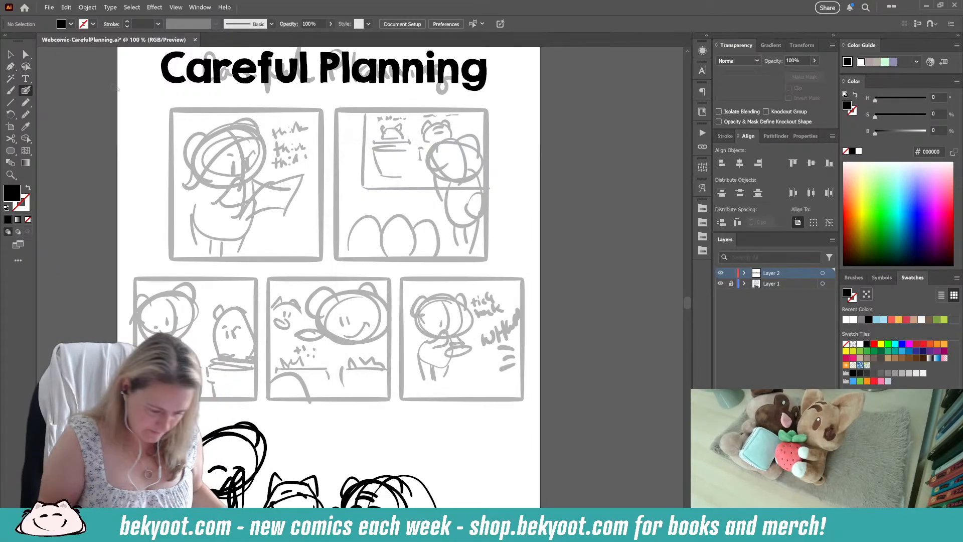
pyautogui.moveTo(174, 122)
pyautogui.mouseDown()
pyautogui.moveTo(174, 258)
pyautogui.moveTo(175, 107)
pyautogui.moveTo(178, 256)
pyautogui.mouseUp()
pyautogui.hotkey('ctrl', 'z')
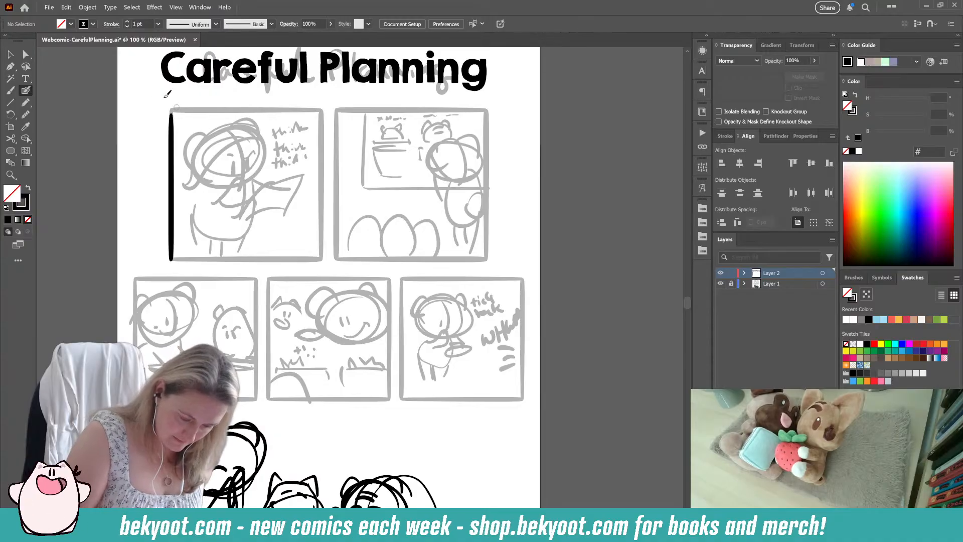
# Step: Duplicate the black border stroke, rotate the copy to horizontal, and align it along the top border of the first panel
pyautogui.press('v')
pyautogui.click(173, 173)
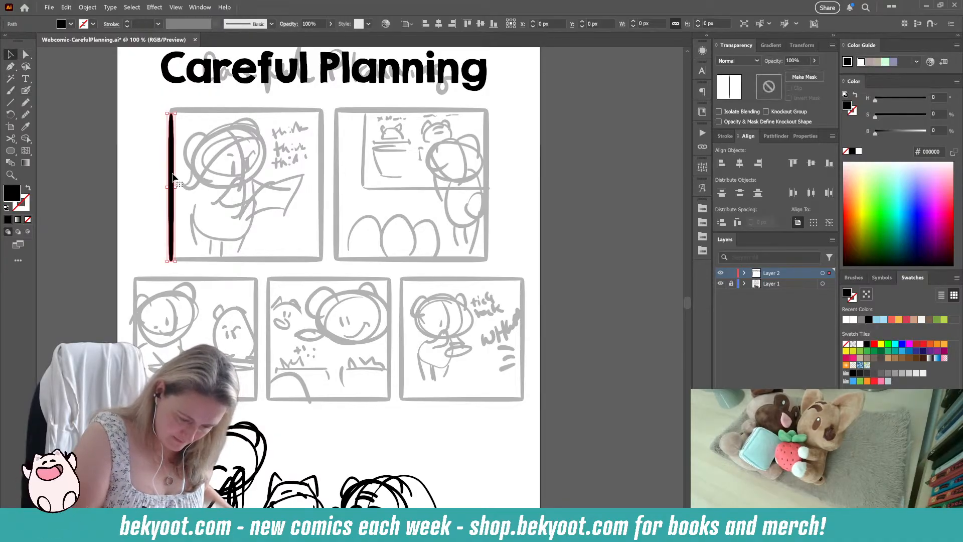
pyautogui.moveTo(174, 184); pyautogui.dragTo(241, 174)
pyautogui.moveTo(235, 106)
pyautogui.mouseDown()
pyautogui.moveTo(190, 132)
pyautogui.moveTo(198, 188)
pyautogui.mouseUp()
pyautogui.moveTo(260, 190); pyautogui.dragTo(269, 110)
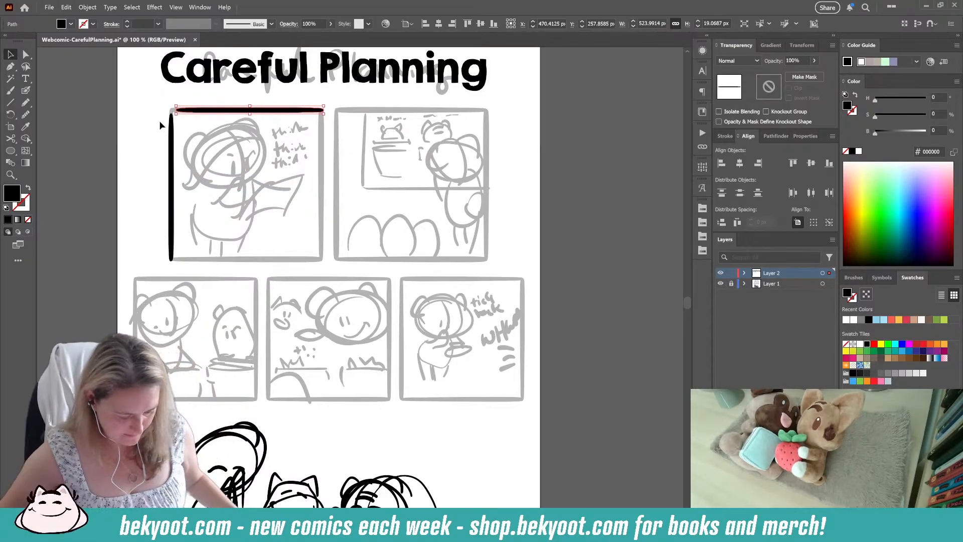
# Step: Shorten the black left and top border strokes away from the first panel's upper-left corner and smooth both strokes
pyautogui.scroll(1, 200, 122)
pyautogui.scroll(2, 214, 110)
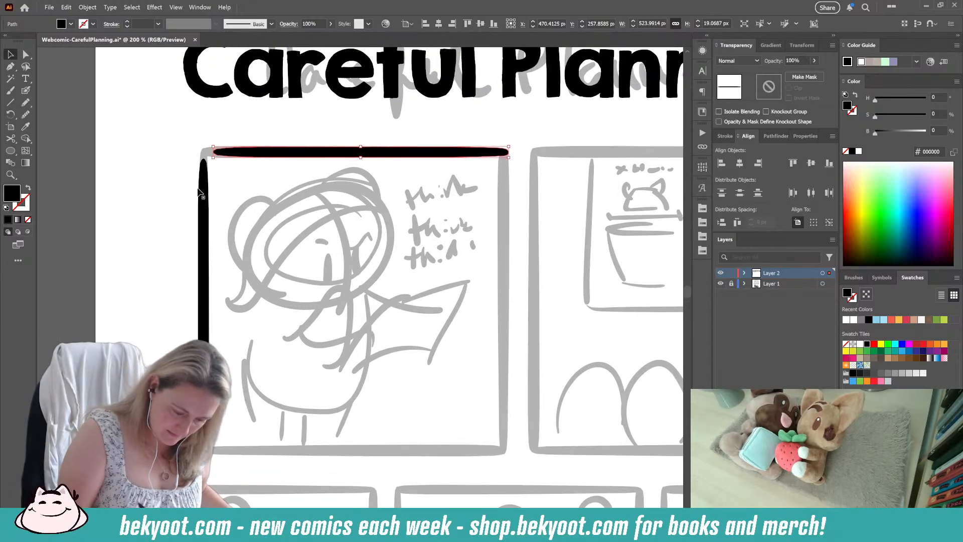
pyautogui.click(203, 193)
pyautogui.moveTo(204, 164); pyautogui.dragTo(203, 175)
pyautogui.click(216, 153)
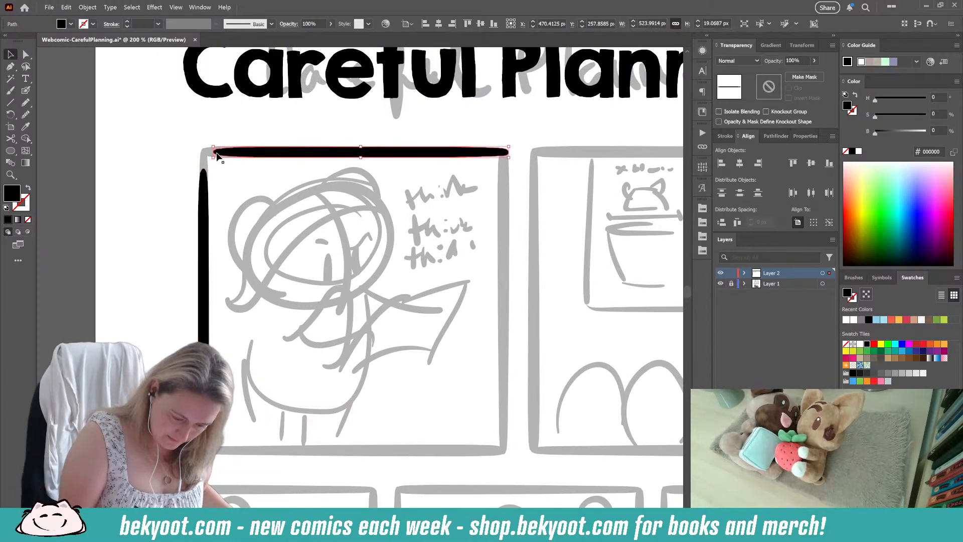
pyautogui.keyDown('shift'); pyautogui.click(205, 198); pyautogui.keyUp('shift')
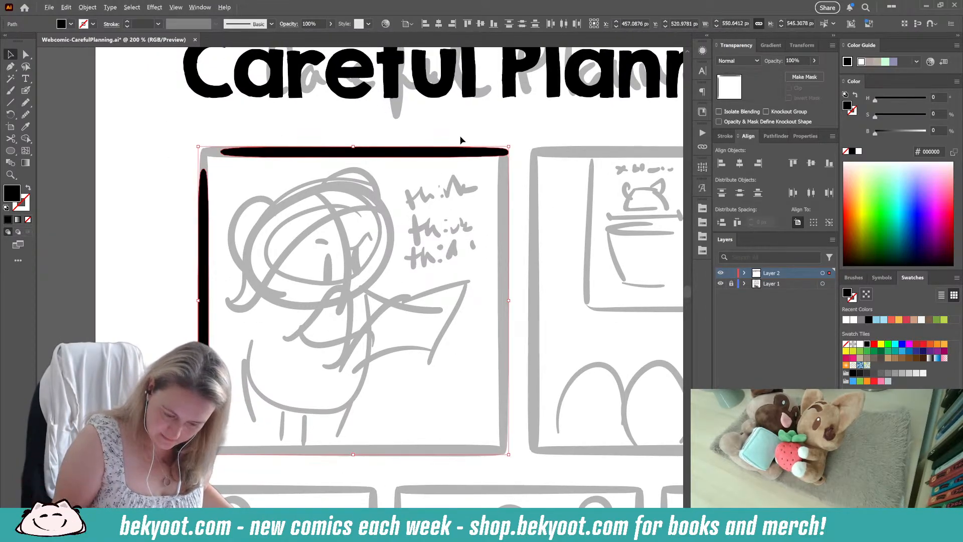
pyautogui.press('n')
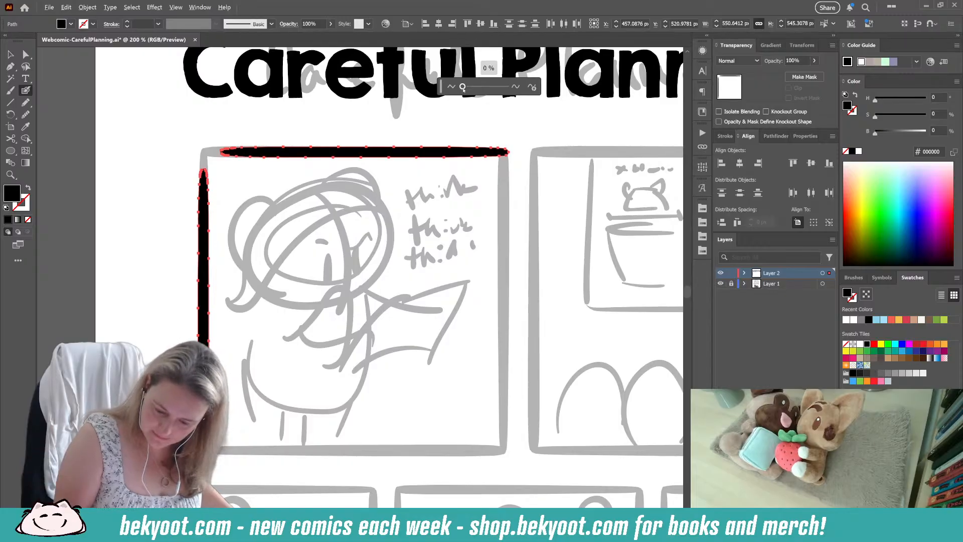
pyautogui.hotkey('ctrl', 'shift', 'a')
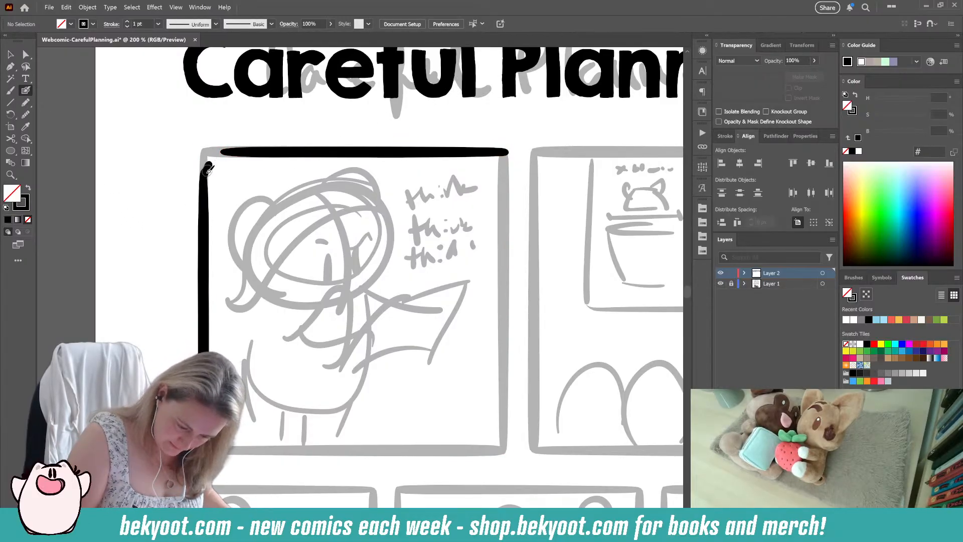
# Step: Paint a rounded corner with the Blob Brush joining the first panel's left and top border strokes
pyautogui.moveTo(213, 159)
pyautogui.mouseDown()
pyautogui.moveTo(204, 175)
pyautogui.moveTo(205, 166)
pyautogui.mouseUp()
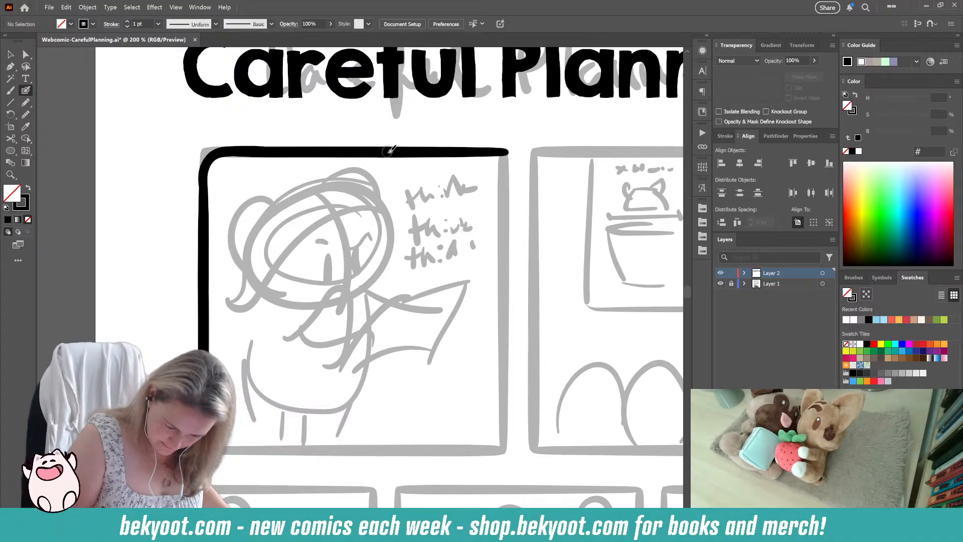
pyautogui.moveTo(236, 150); pyautogui.dragTo(207, 177)
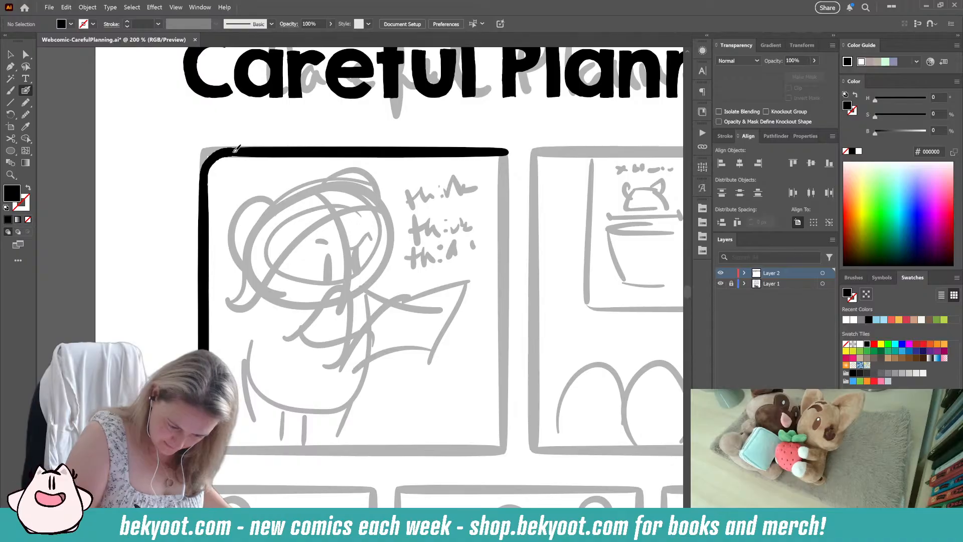
pyautogui.hotkey('shift', 'x')
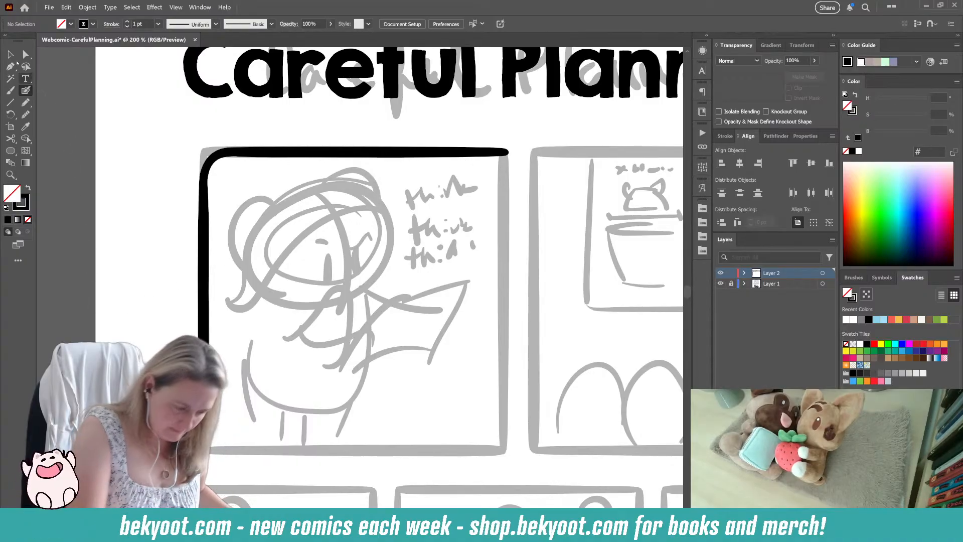
# Step: Group the left stroke, top stroke and rounded corner of the first panel's border
pyautogui.click(11, 55)
pyautogui.moveTo(190, 131); pyautogui.dragTo(320, 274)
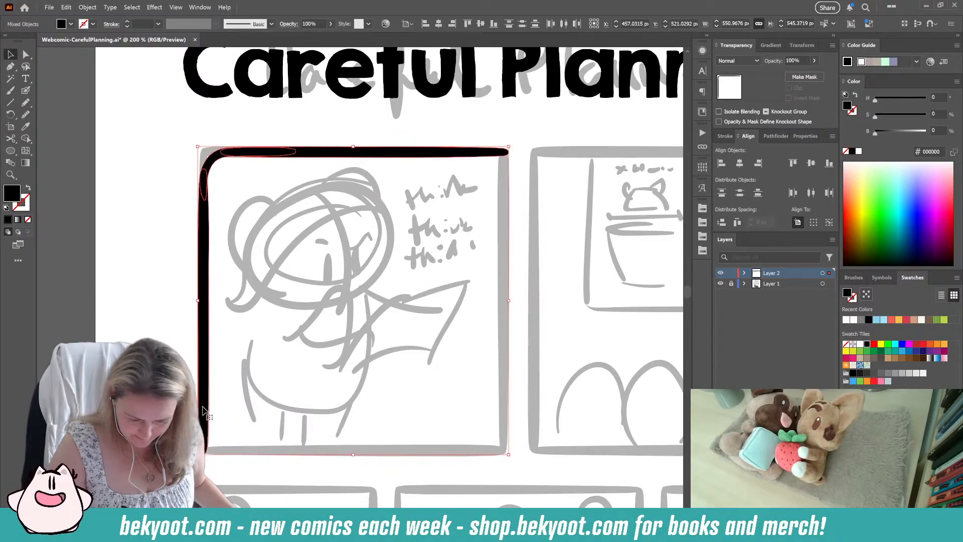
pyautogui.press('ctrl')
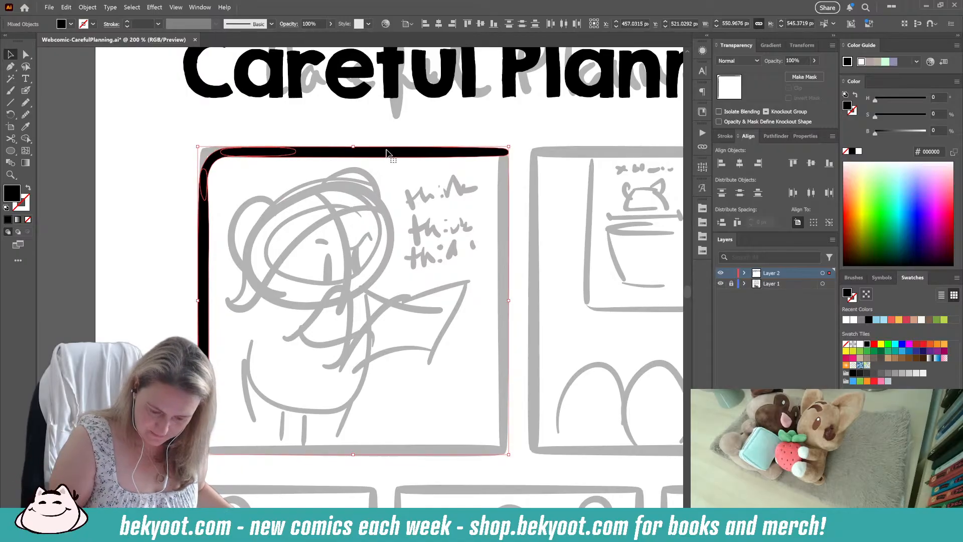
pyautogui.hotkey('ctrl', 'g')
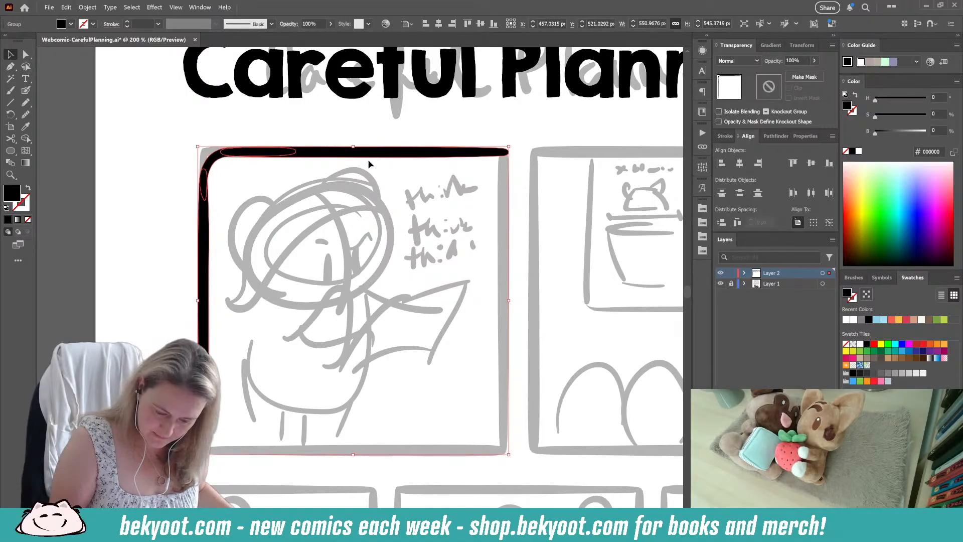
# Step: Isolate the border group and smooth the paths of its rounded corner and straight strokes
pyautogui.doubleClick(372, 155)
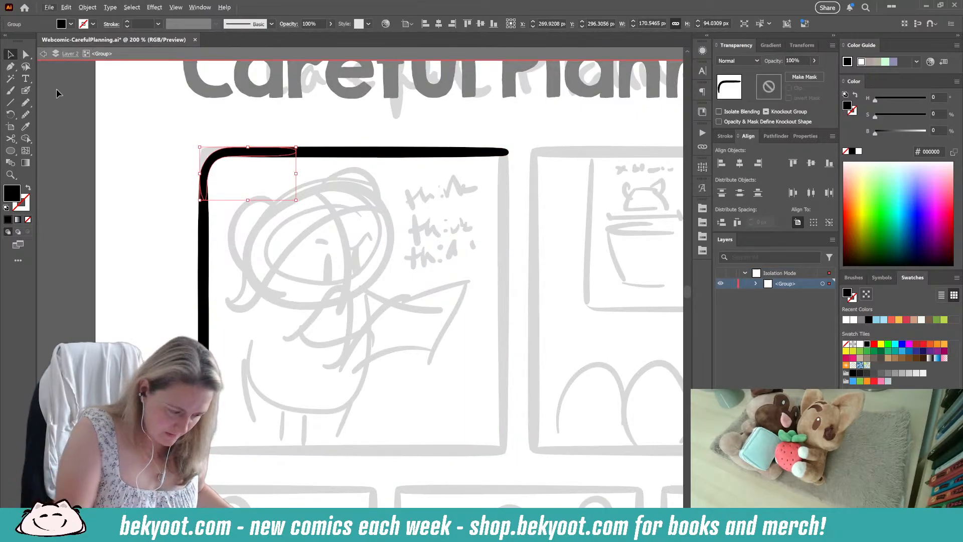
pyautogui.click(26, 91)
pyautogui.press('F3')
pyautogui.click(463, 87)
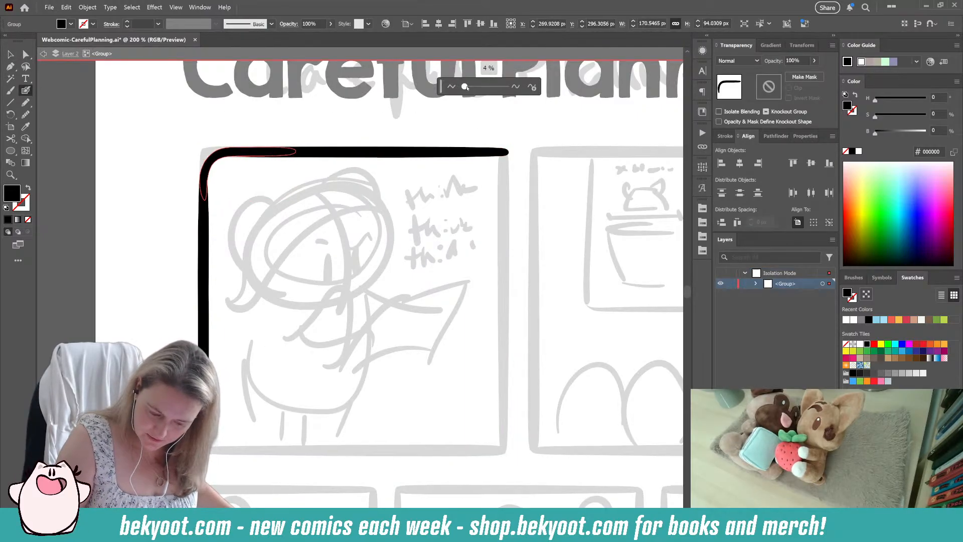
pyautogui.keyDown('ctrl'); pyautogui.click(279, 206); pyautogui.keyUp('ctrl')
pyautogui.moveTo(189, 140); pyautogui.dragTo(272, 212)
pyautogui.hotkey('ctrl', 'z')
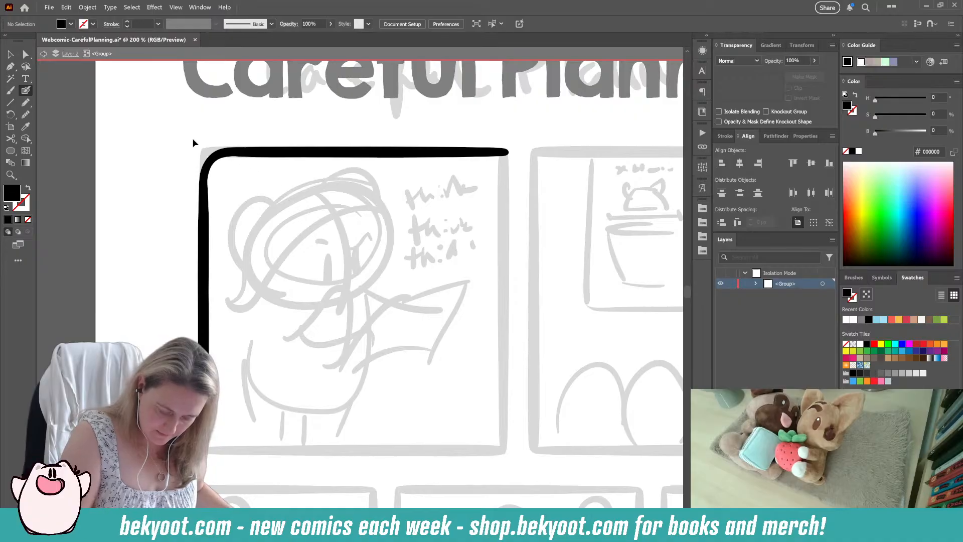
pyautogui.moveTo(192, 139); pyautogui.dragTo(291, 230)
pyautogui.press('F3')
pyautogui.keyDown('ctrl'); pyautogui.click(388, 157); pyautogui.keyUp('ctrl')
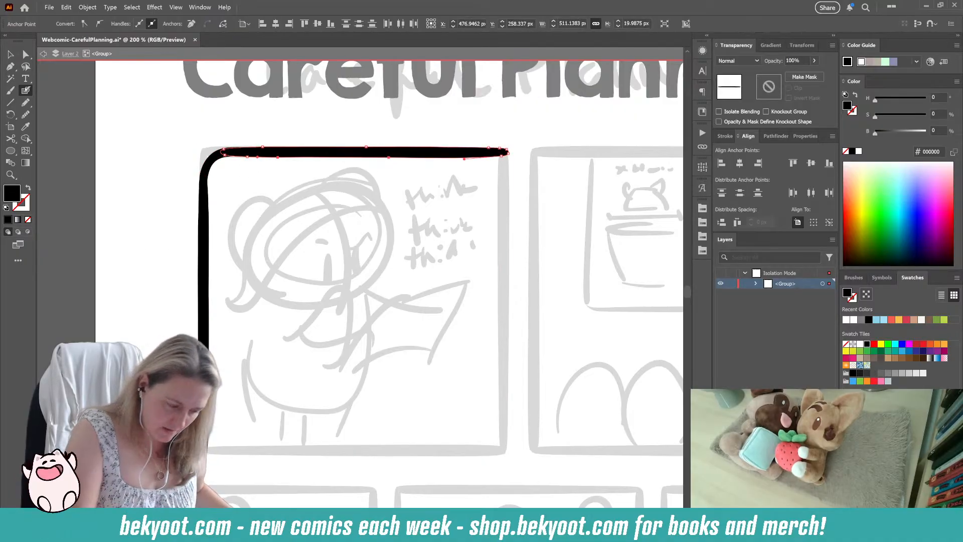
pyautogui.hotkey('ctrl', 'a')
pyautogui.keyDown('ctrl'); pyautogui.click(167, 244); pyautogui.keyUp('ctrl')
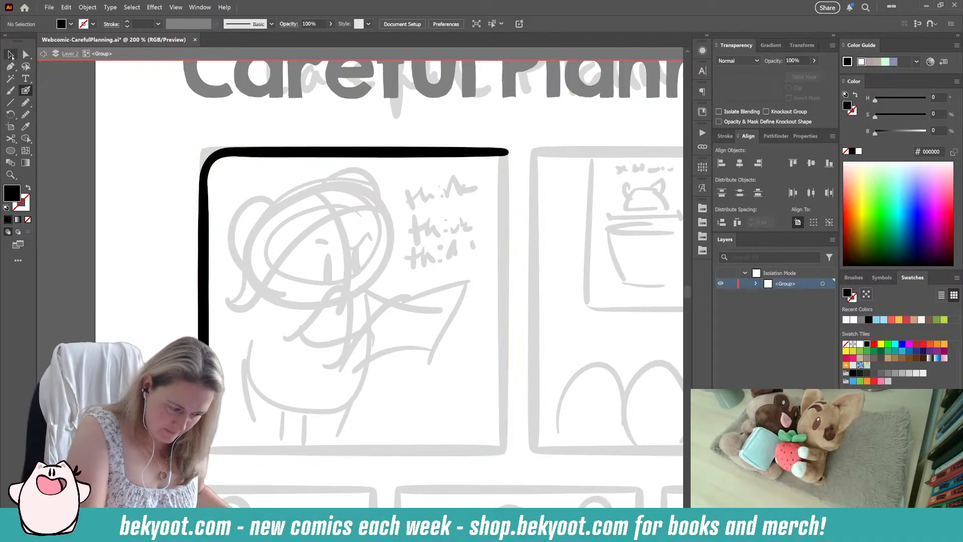
# Step: Duplicate the L-shaped border group, rotate the copy 180°, and fit it over the first panel's right and bottom edges
pyautogui.click(12, 57)
pyautogui.click(354, 152)
pyautogui.keyDown('alt'); pyautogui.moveTo(354, 152); pyautogui.dragTo(369, 170); pyautogui.keyUp('alt')
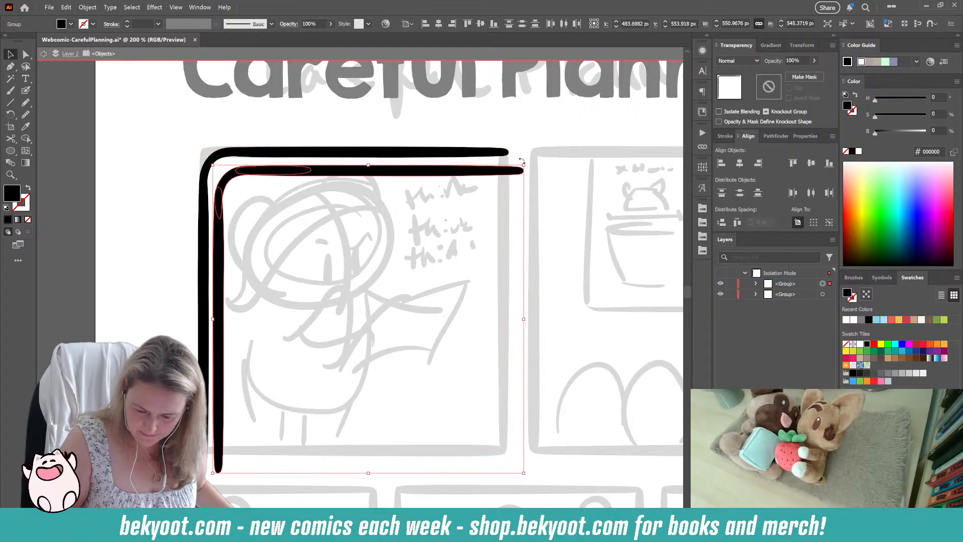
pyautogui.keyDown('shift'); pyautogui.moveTo(527, 162); pyautogui.dragTo(272, 434); pyautogui.keyUp('shift')
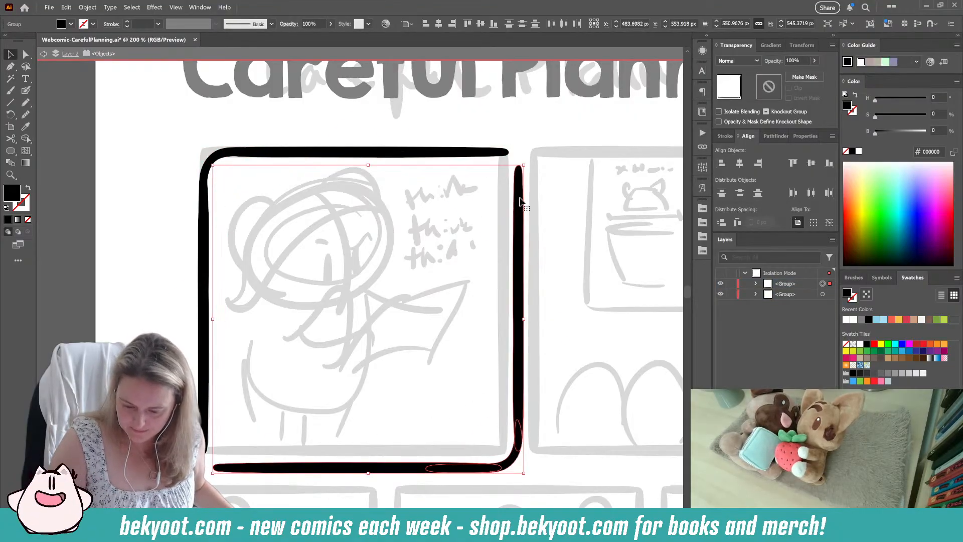
pyautogui.moveTo(520, 200); pyautogui.dragTo(505, 183)
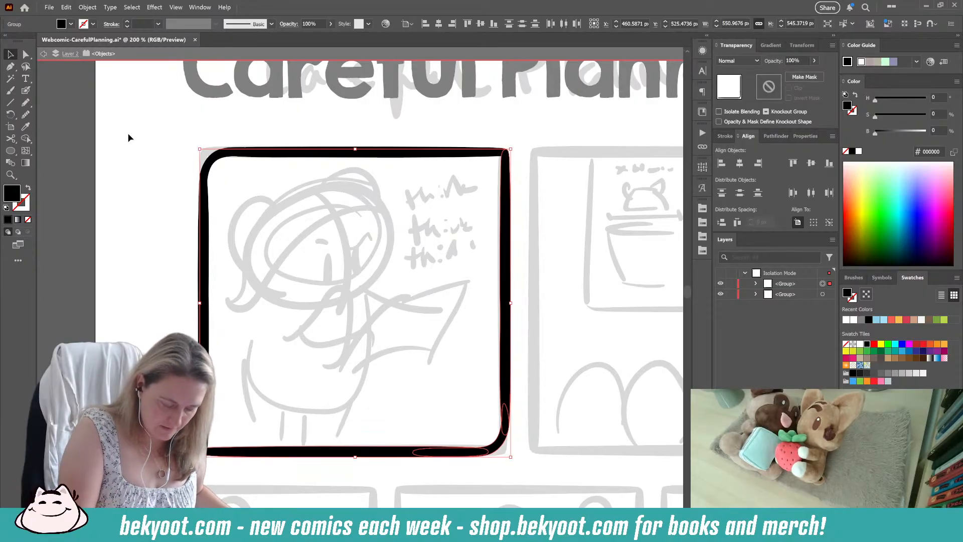
# Step: Group both border halves into one frame and leave isolation mode
pyautogui.hotkey('ctrl', 'a')
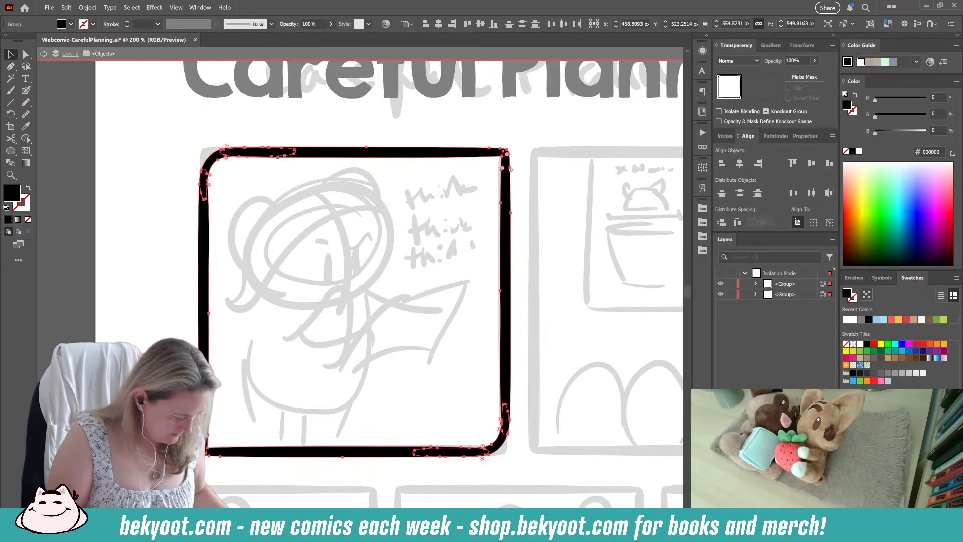
pyautogui.hotkey('ctrl', 'g')
pyautogui.click(146, 276)
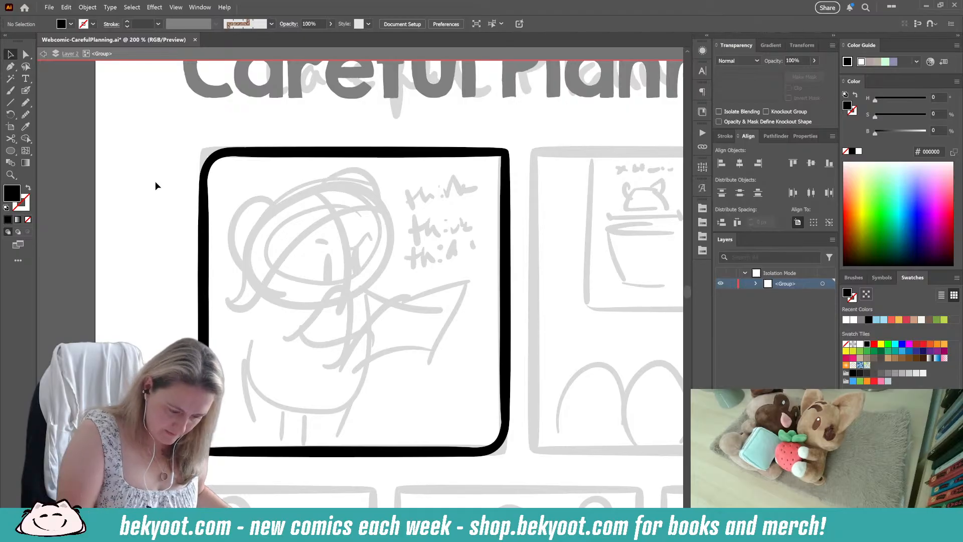
pyautogui.doubleClick(145, 215)
# Step: Duplicate the first panel's black frame horizontally onto the sketched second panel
pyautogui.moveTo(350, 160); pyautogui.dragTo(300, 163)
pyautogui.click(298, 157)
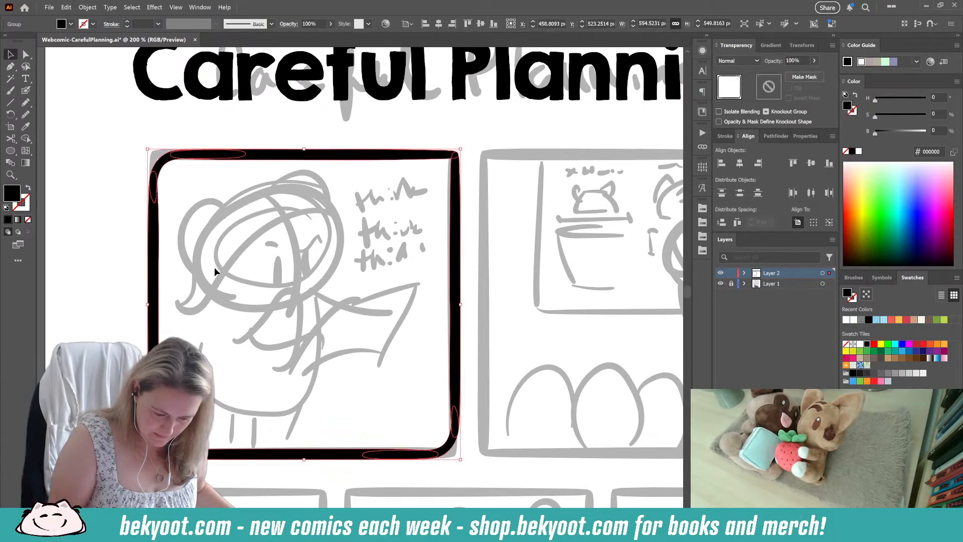
pyautogui.scroll(-1, 193, 278)
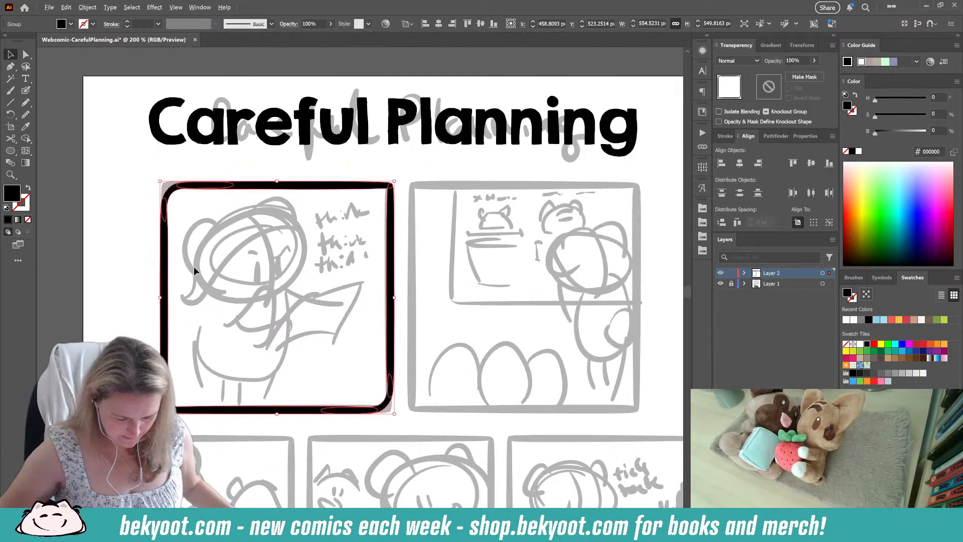
pyautogui.keyDown('shift'); pyautogui.click(571, 397); pyautogui.keyUp('shift')
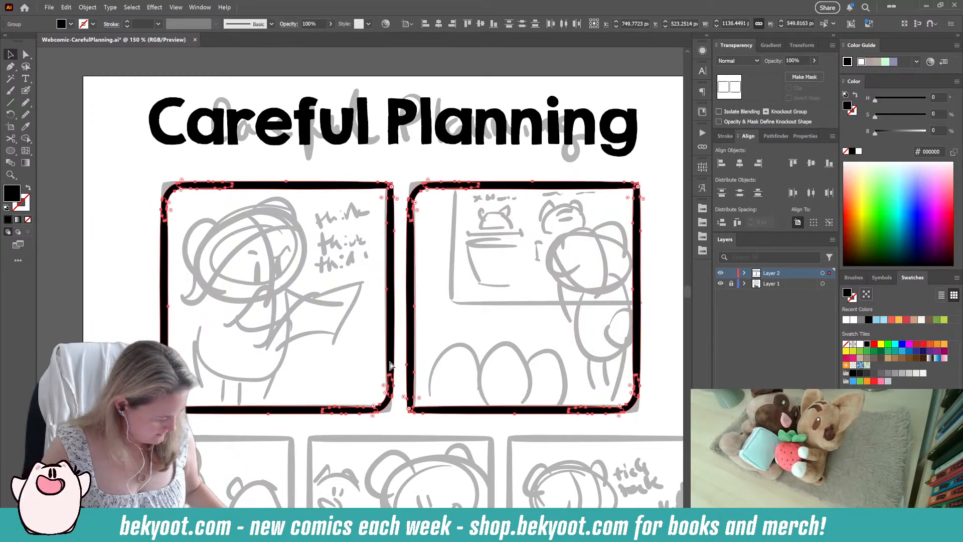
# Step: Group the two upper frames and centre the pair horizontally on the artboard
pyautogui.hotkey('ctrl', 'g')
pyautogui.click(740, 163)
pyautogui.hotkey('ctrl', 'shift', 'a')
# Step: Duplicate the upper frame pair onto the second row and scale the copy to about 444 px high, matching the first two sketched panels
pyautogui.moveTo(452, 414); pyautogui.dragTo(390, 324)
pyautogui.hotkey('ctrl', '-')
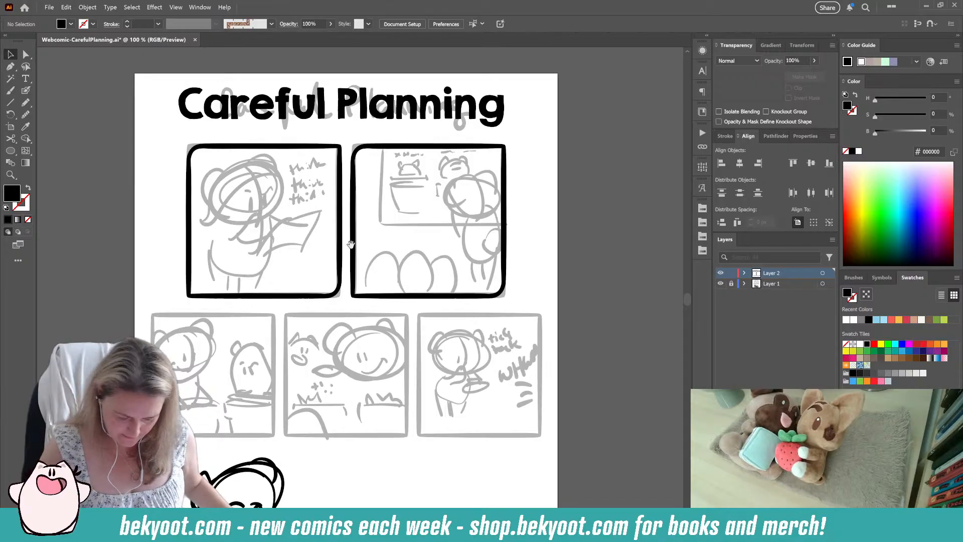
pyautogui.moveTo(351, 244); pyautogui.dragTo(357, 191)
pyautogui.moveTo(387, 245); pyautogui.dragTo(352, 386)
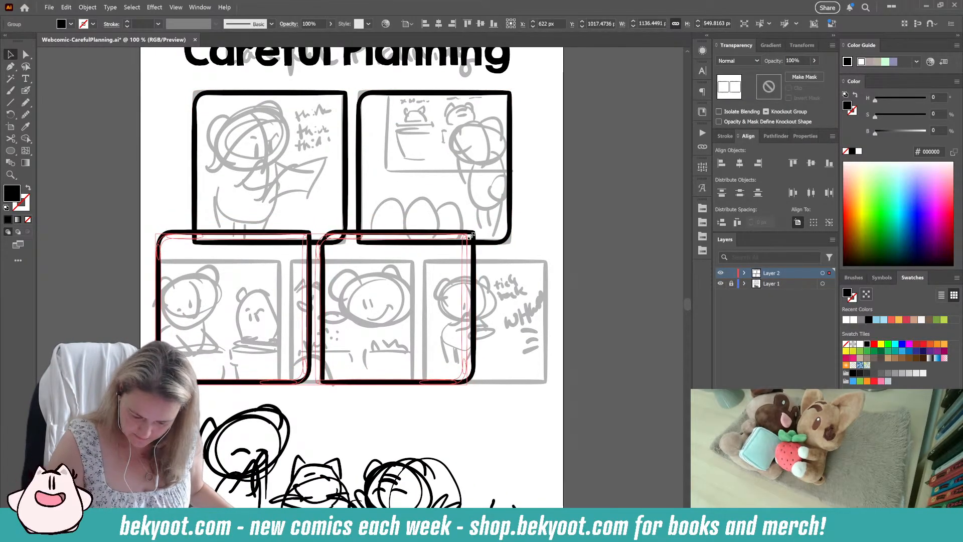
pyautogui.moveTo(472, 235); pyautogui.dragTo(428, 258)
pyautogui.click(335, 416)
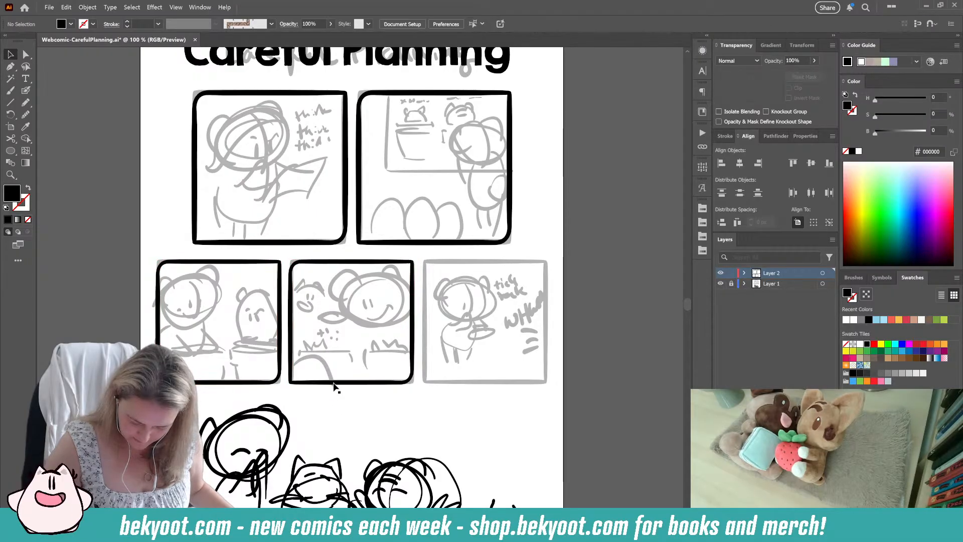
# Step: Inside the lower frame group, duplicate the middle panel's frame onto the third sketched panel
pyautogui.click(334, 382)
pyautogui.doubleClick(341, 383)
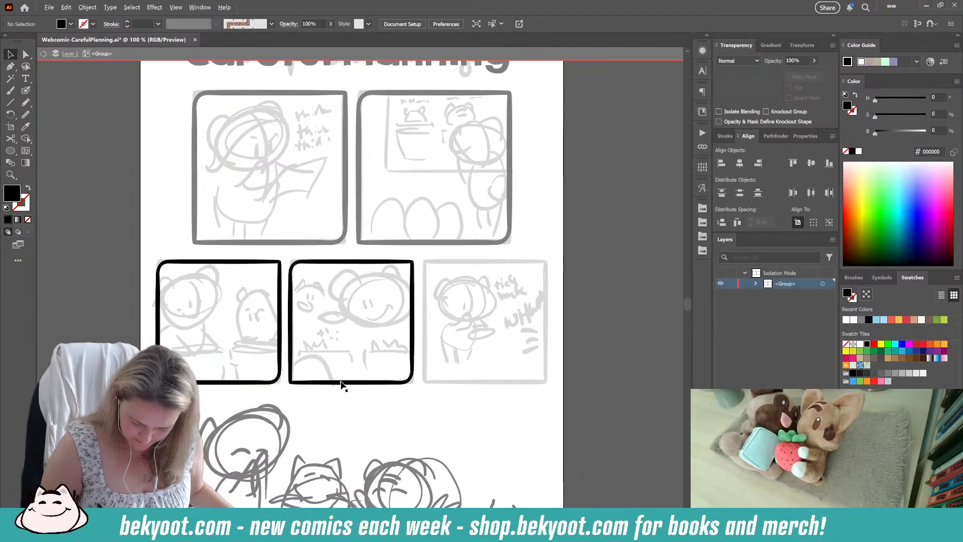
pyautogui.moveTo(340, 384); pyautogui.dragTo(475, 377)
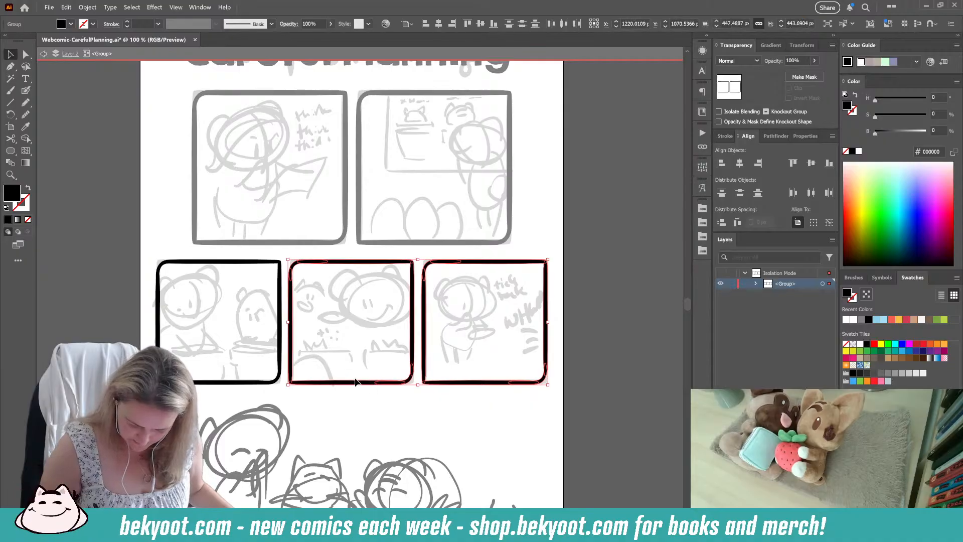
# Step: Distribute the three lower frames with equal horizontal spacing relative to the selection
pyautogui.keyDown('shift'); pyautogui.click(274, 380); pyautogui.keyUp('shift')
pyautogui.click(737, 222)
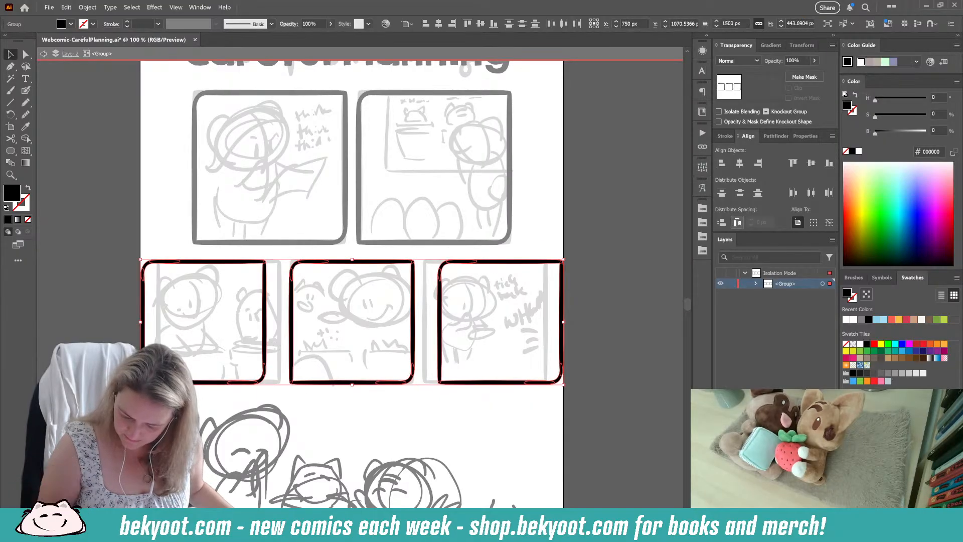
pyautogui.hotkey('ctrl', 'z')
pyautogui.click(813, 222)
pyautogui.click(737, 222)
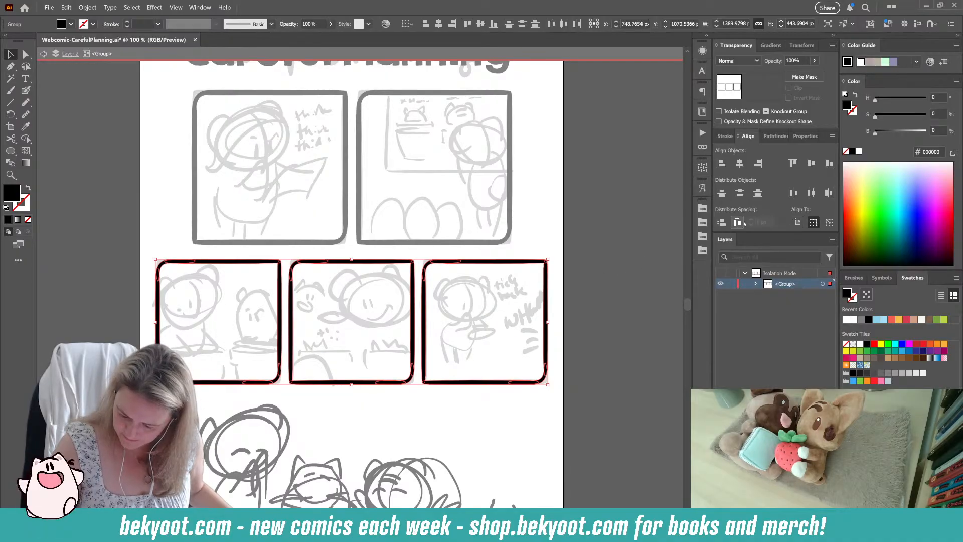
# Step: Leave isolation mode and centre the three-frame lower row horizontally on the artboard
pyautogui.click(576, 297)
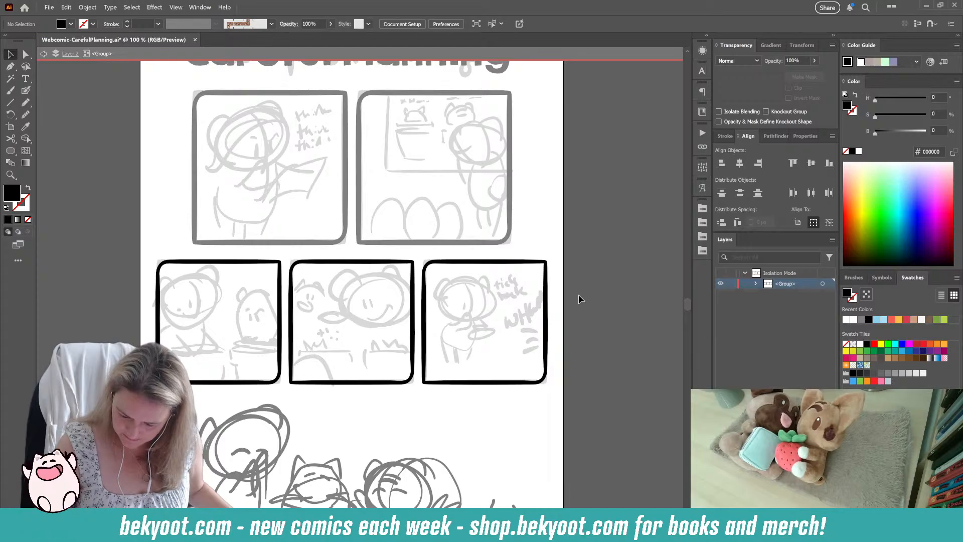
pyautogui.doubleClick(579, 298)
pyautogui.click(545, 301)
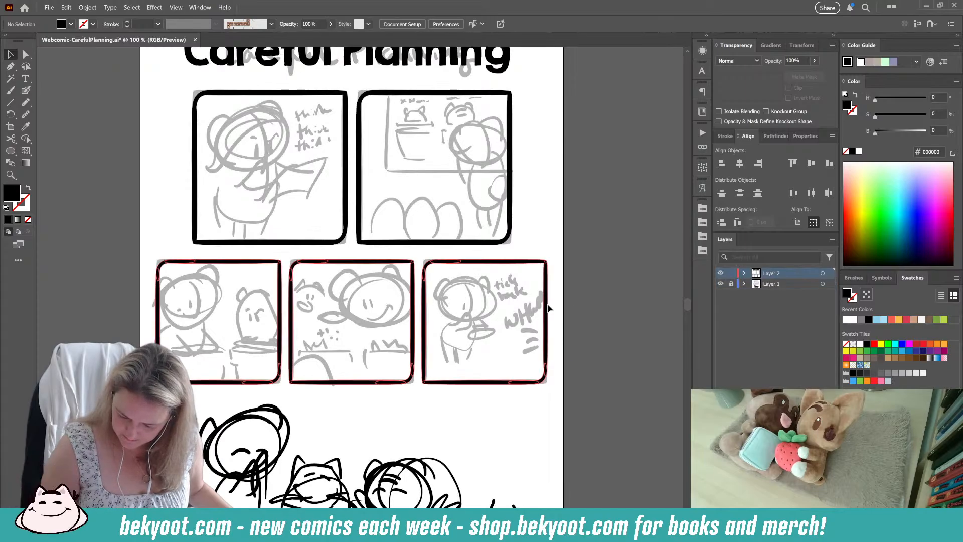
pyautogui.click(740, 167)
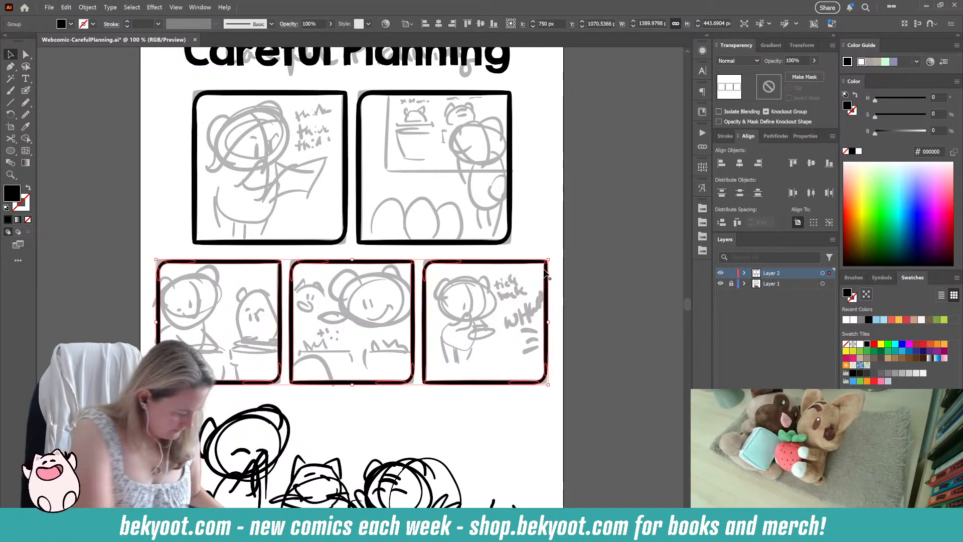
# Step: Ungroup the upper pair of panel frames and clear the selection
pyautogui.click(358, 213)
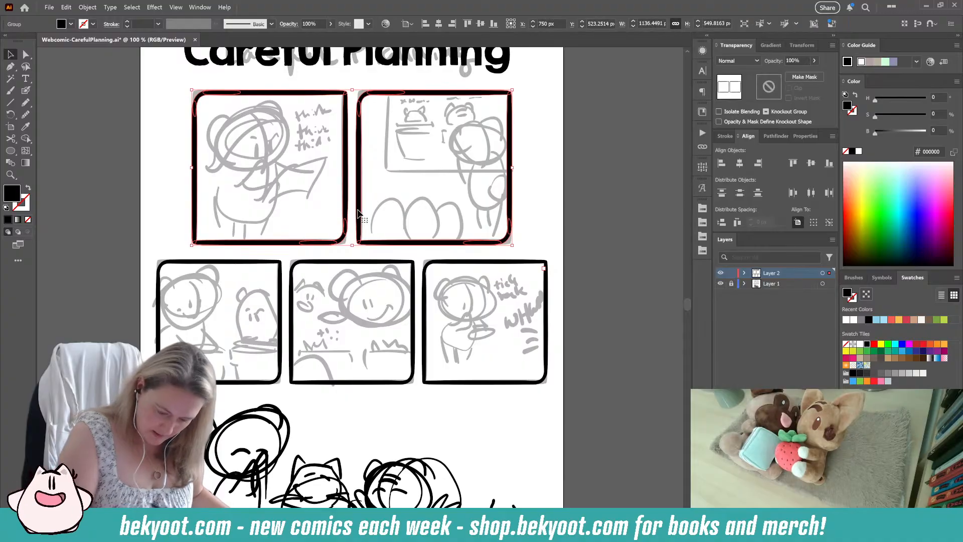
pyautogui.hotkey('ctrl', 'shift', 'g')
pyautogui.click(580, 225)
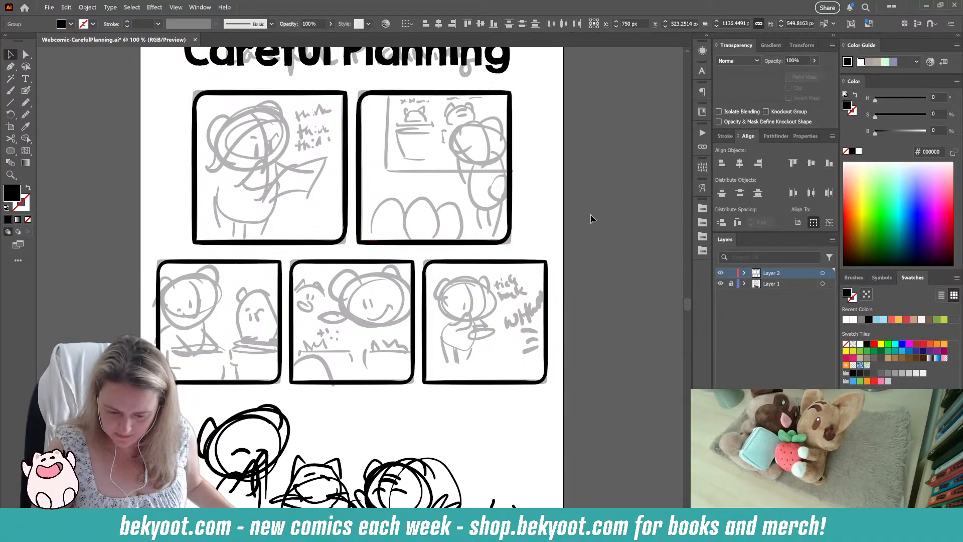
# Step: Review the page from the title and framed panels down to the unframed bottom scene, checking the frames against the sketches
pyautogui.scroll(3, 581, 221)
pyautogui.scroll(-2, 537, 208)
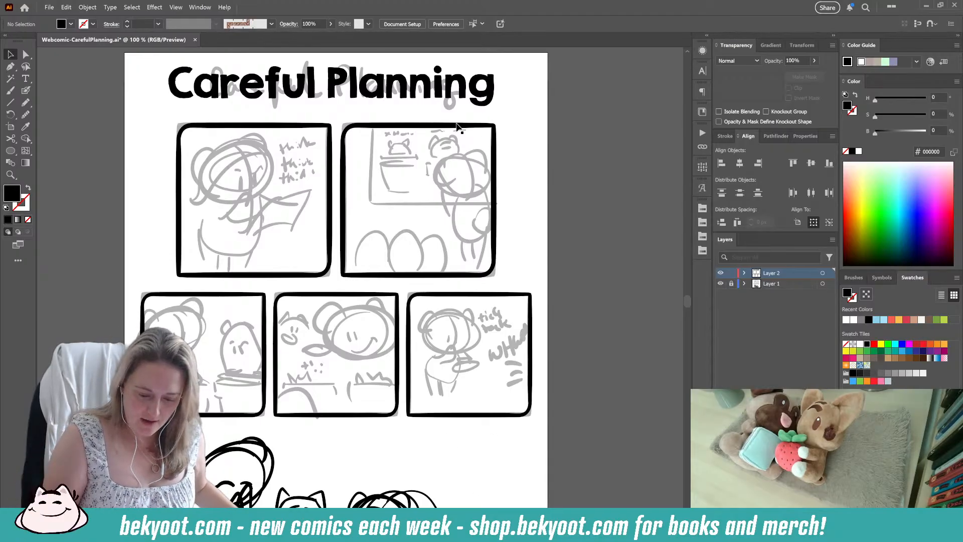
pyautogui.moveTo(530, 243); pyautogui.dragTo(538, 204)
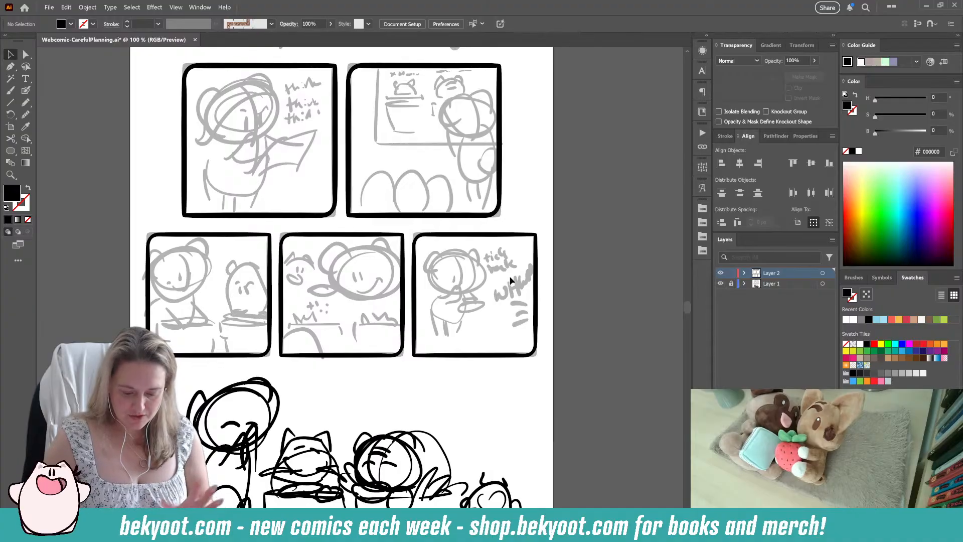
pyautogui.scroll(-5, 412, 408)
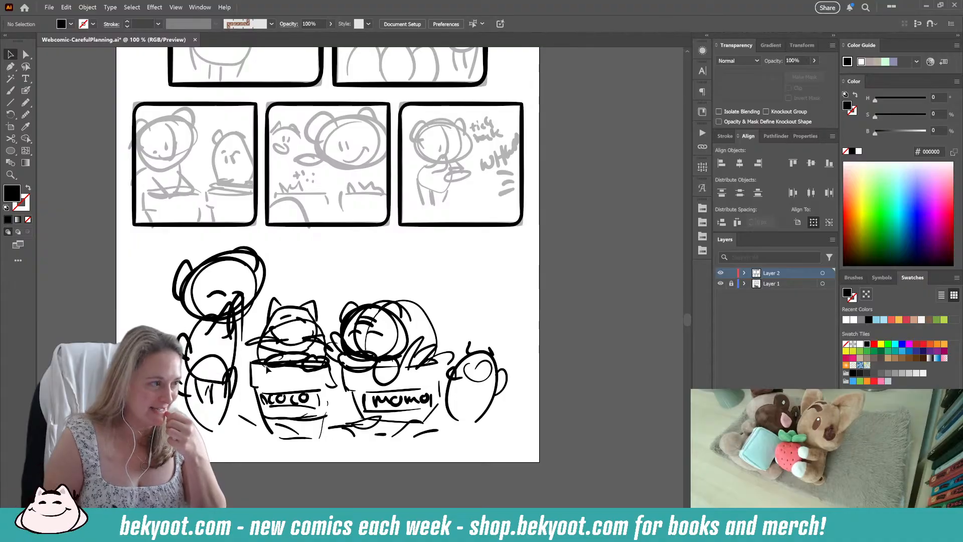
pyautogui.scroll(3, 311, 241)
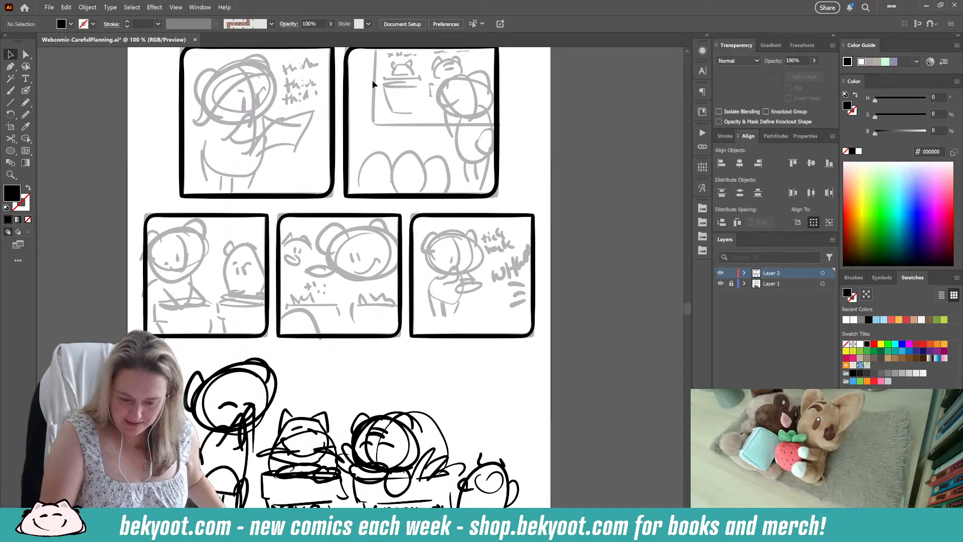
pyautogui.scroll(-1, 430, 373)
pyautogui.scroll(-2, 429, 373)
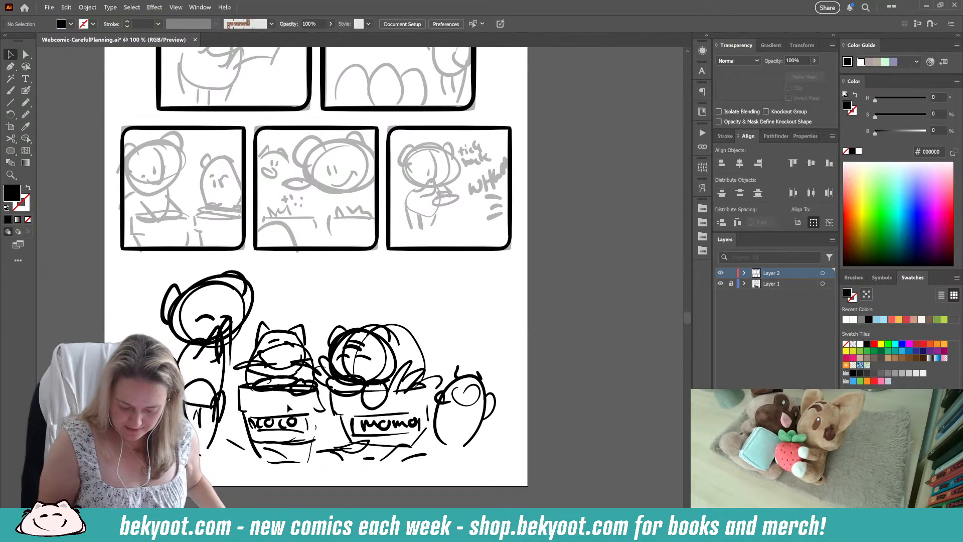
pyautogui.scroll(4, 301, 262)
pyautogui.scroll(1, 341, 365)
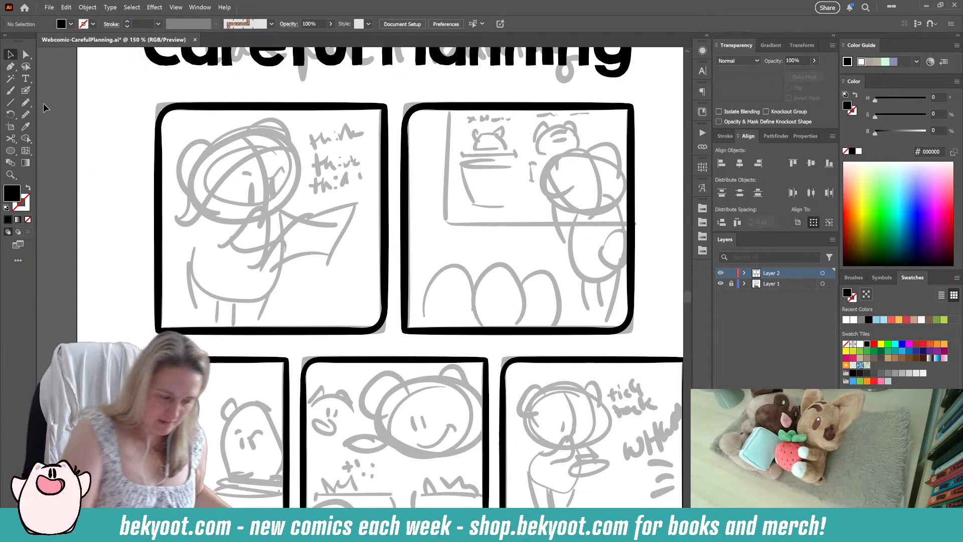
# Step: Ink the character's rounded head outline over the sketch in the first panel with the Blob Brush
pyautogui.click(26, 91)
pyautogui.moveTo(284, 257); pyautogui.dragTo(277, 281)
pyautogui.hotkey('ctrl', '+')
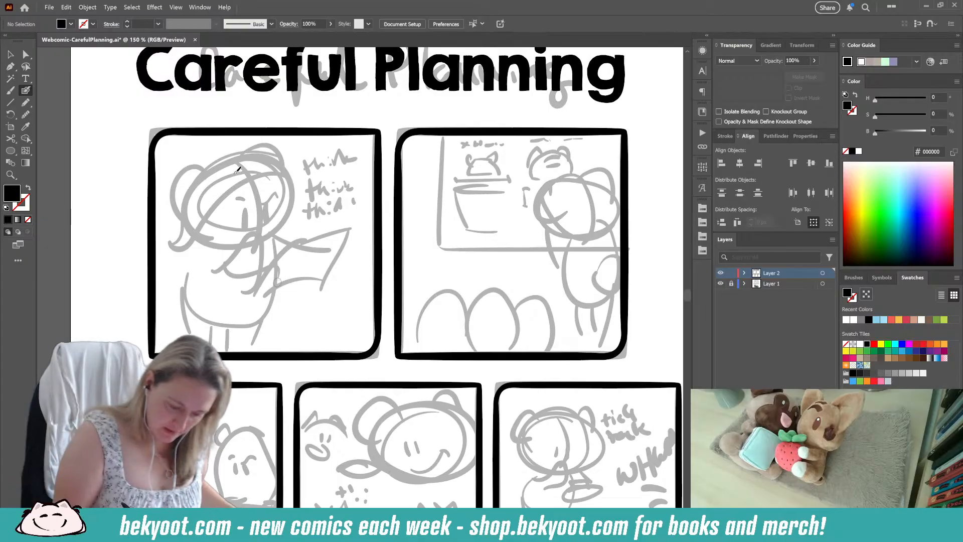
pyautogui.press('Return')
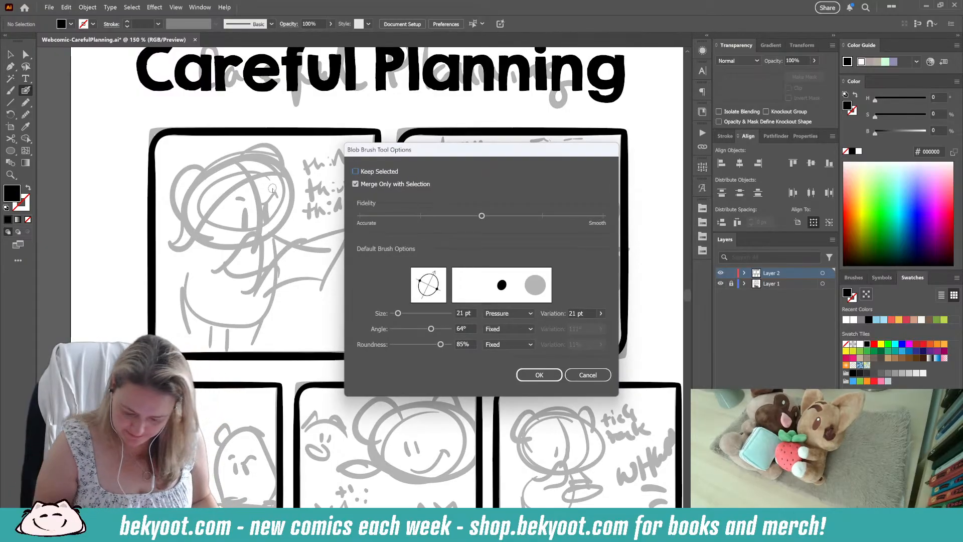
pyautogui.press('Escape')
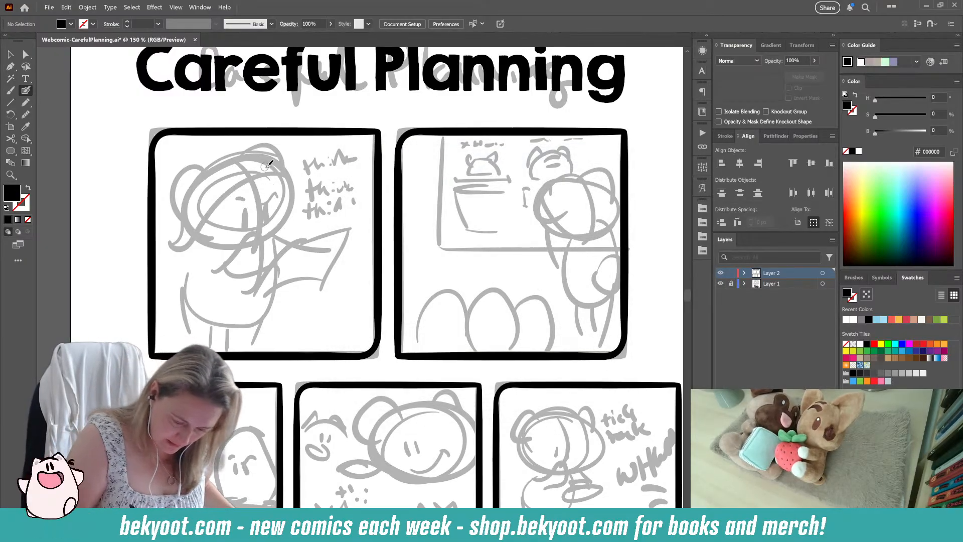
pyautogui.moveTo(252, 155)
pyautogui.mouseDown()
pyautogui.moveTo(212, 176)
pyautogui.moveTo(200, 225)
pyautogui.mouseUp()
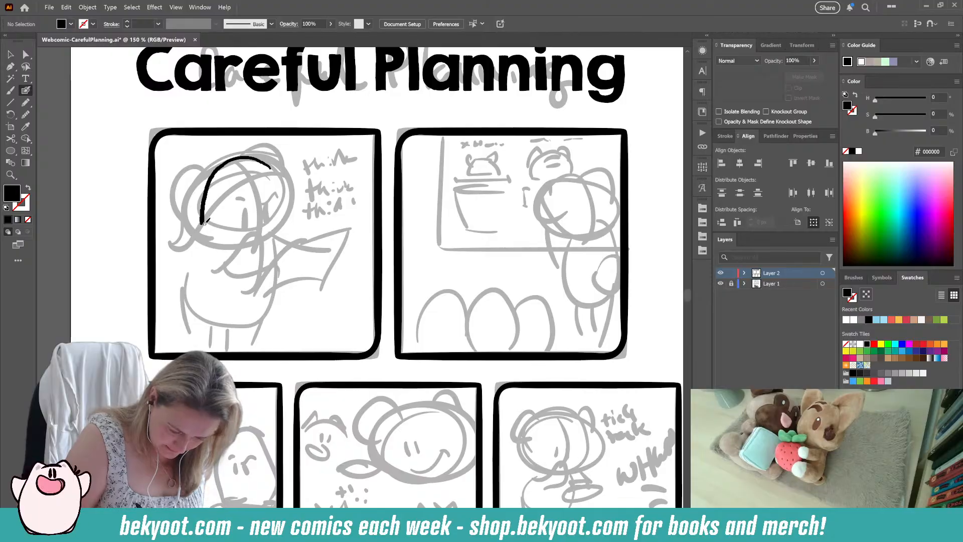
pyautogui.hotkey('ctrl', 'z')
pyautogui.moveTo(266, 162)
pyautogui.mouseDown()
pyautogui.moveTo(240, 155)
pyautogui.moveTo(218, 167)
pyautogui.moveTo(199, 214)
pyautogui.moveTo(215, 240)
pyautogui.mouseUp()
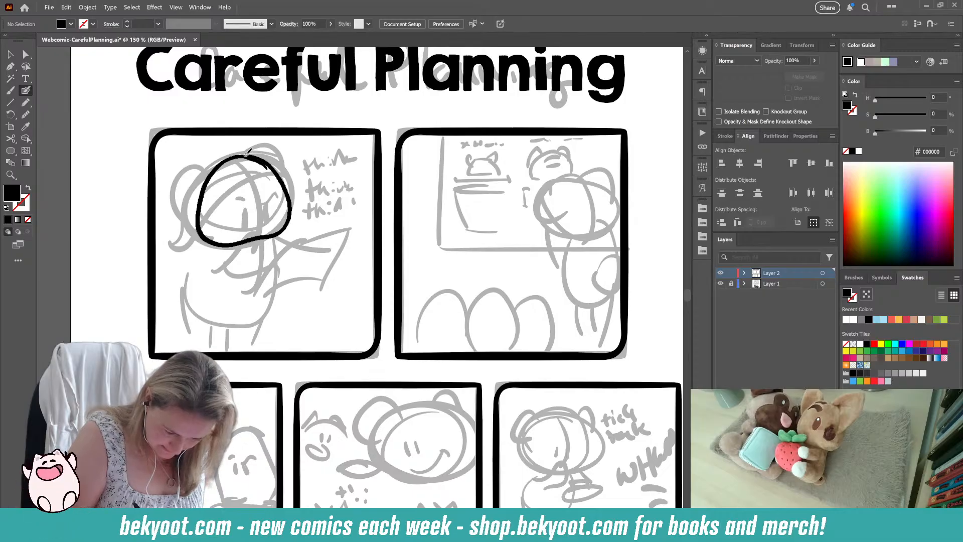
# Step: Smooth the new head outline by 10% and deselect it
pyautogui.hotkey('shift', 'x')
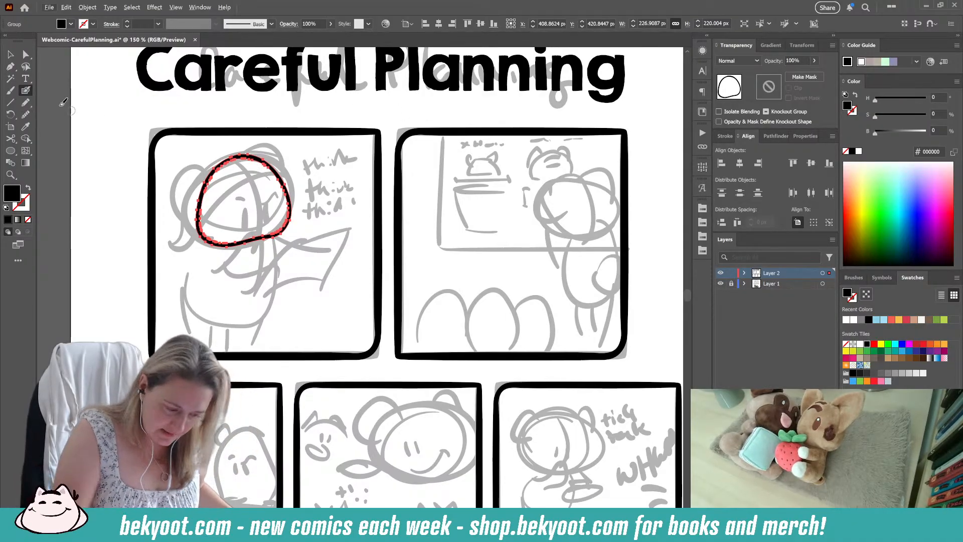
pyautogui.hotkey('ctrl', 'alt', 's')
pyautogui.moveTo(464, 89); pyautogui.dragTo(473, 89)
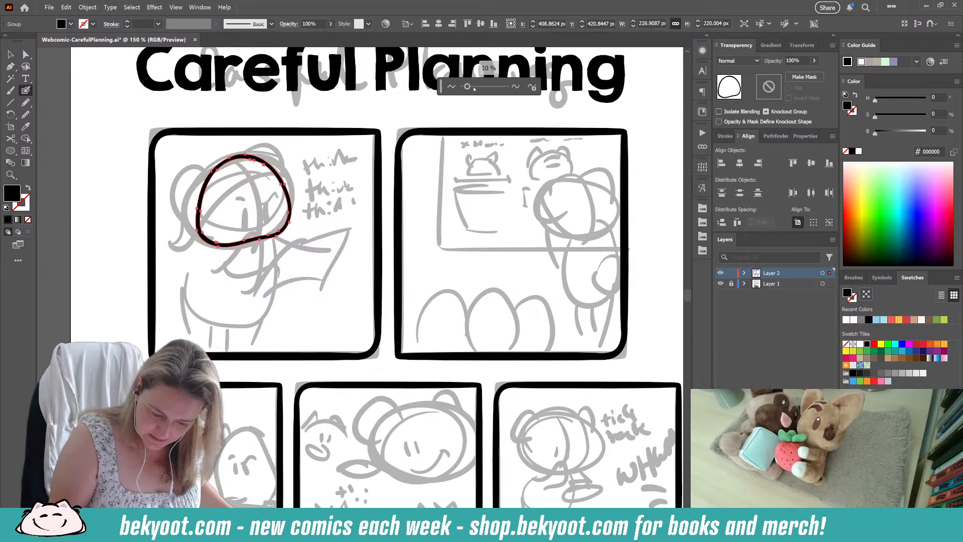
pyautogui.keyDown('ctrl'); pyautogui.click(323, 207); pyautogui.keyUp('ctrl')
pyautogui.keyDown('ctrl'); pyautogui.click(323, 206); pyautogui.keyUp('ctrl')
pyautogui.click(11, 55)
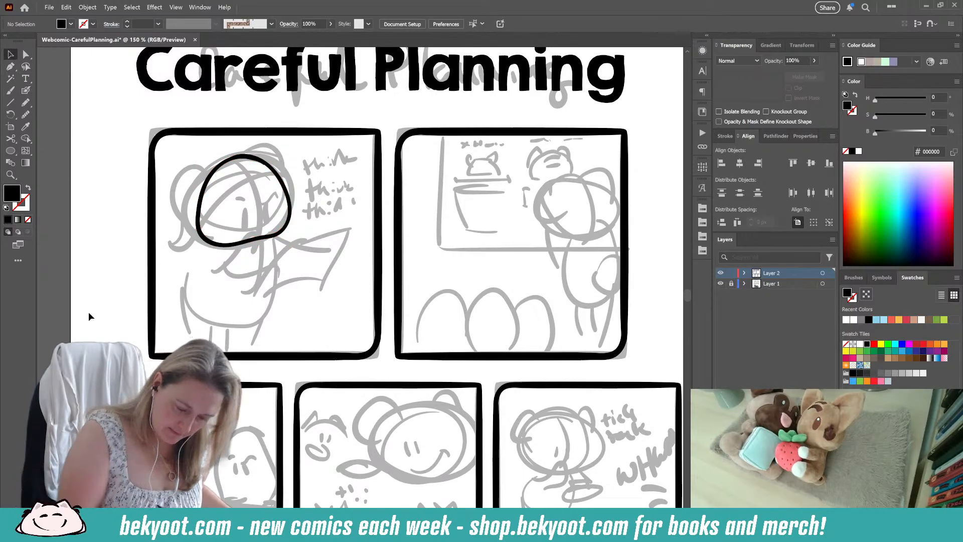
# Step: Retouch the head outline along its upper edge with the Smooth tool
pyautogui.click(273, 176)
pyautogui.click(25, 114)
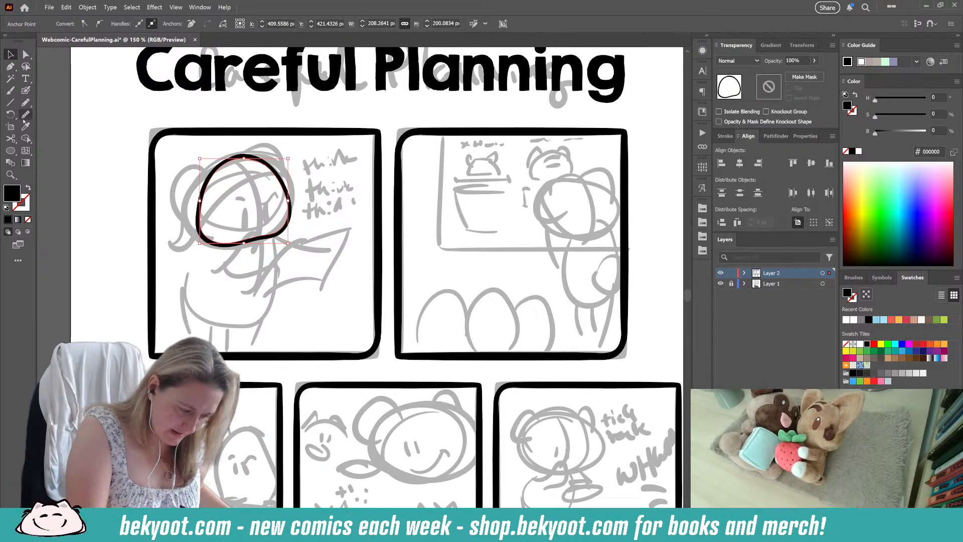
pyautogui.moveTo(214, 208); pyautogui.dragTo(274, 171)
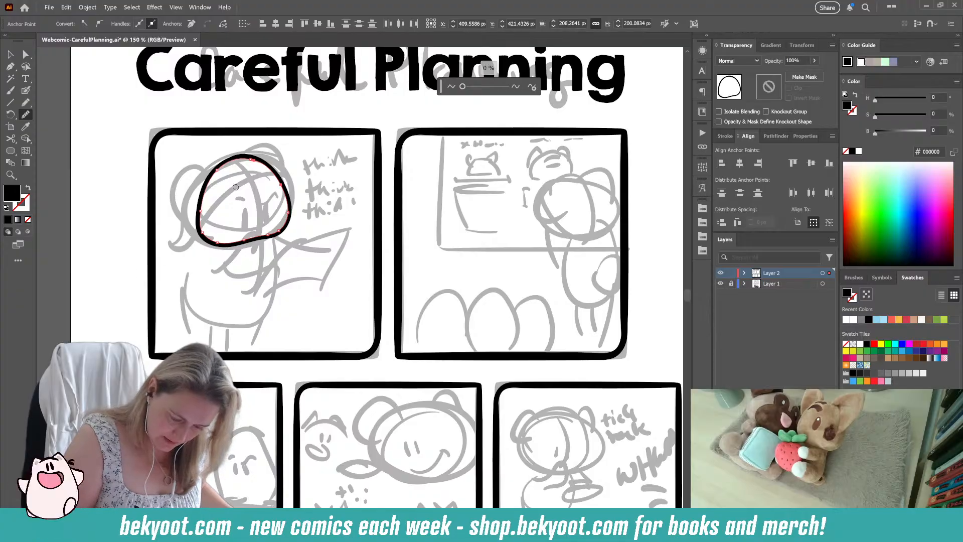
pyautogui.keyDown('ctrl'); pyautogui.click(212, 171); pyautogui.keyUp('ctrl')
pyautogui.moveTo(236, 157); pyautogui.dragTo(279, 178)
pyautogui.press('v')
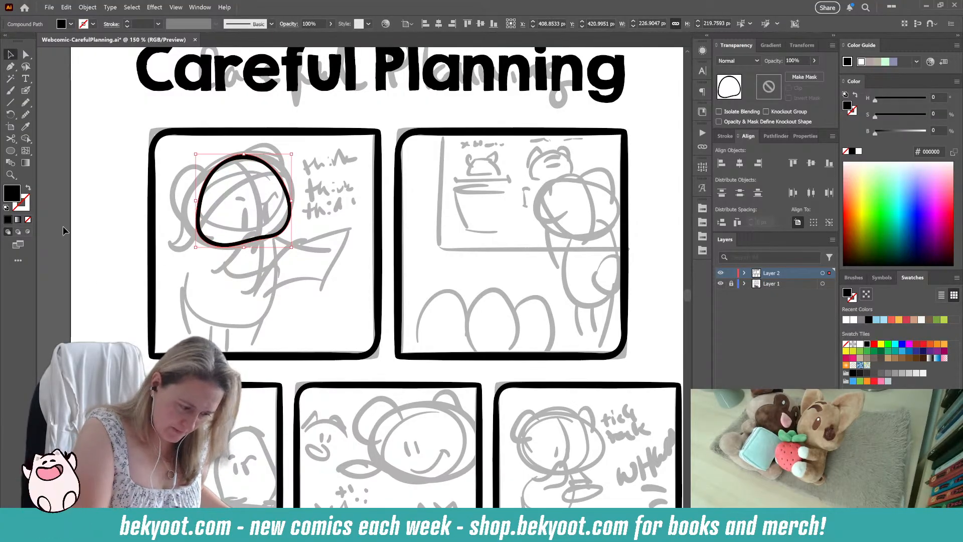
# Step: Squash the head outline to about 212 px high and tilt it slightly clockwise to follow the sketched head
pyautogui.click(291, 205)
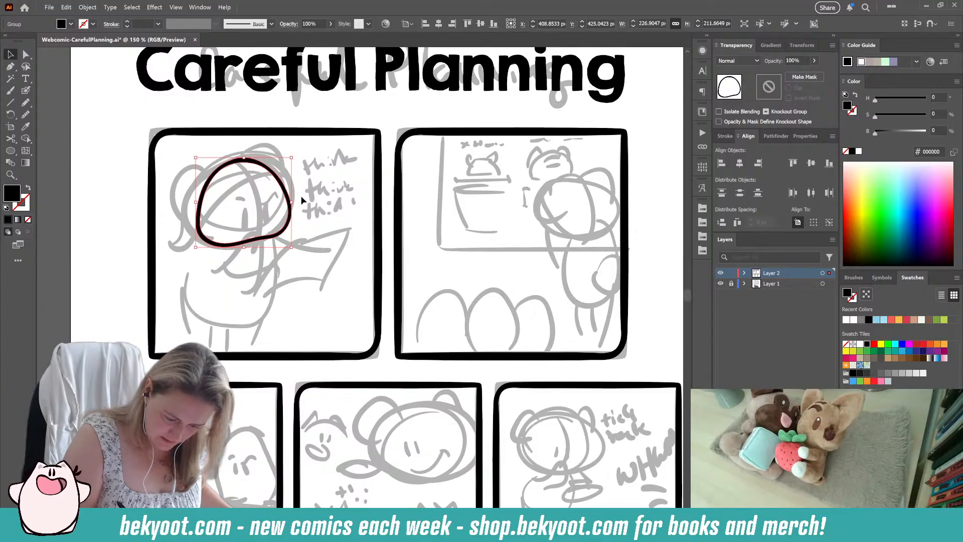
pyautogui.moveTo(291, 205)
pyautogui.mouseDown()
pyautogui.moveTo(293, 186)
pyautogui.moveTo(292, 196)
pyautogui.mouseUp()
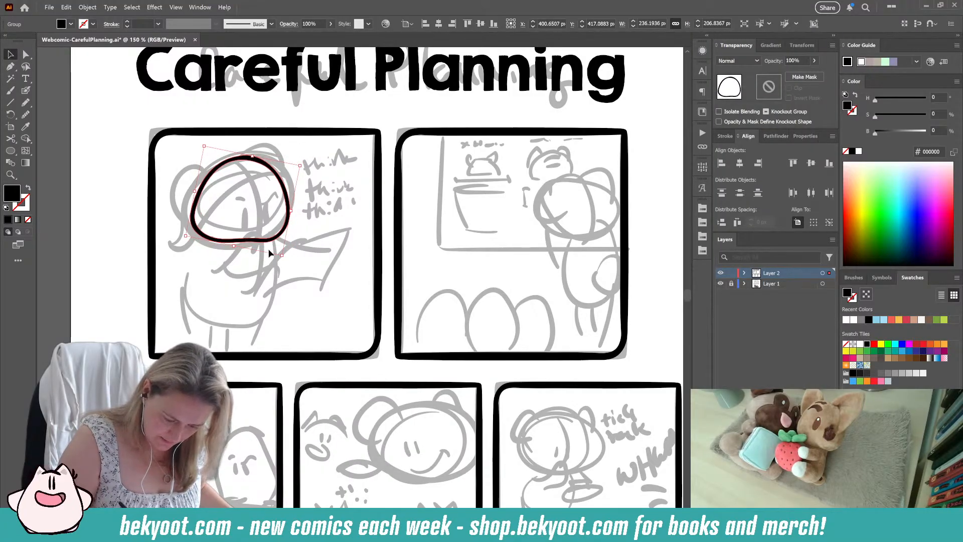
pyautogui.click(247, 278)
# Step: Draw a curved vertical guide line through the face with the Blob Brush and group it with the head outline
pyautogui.hotkey('shift', 'b')
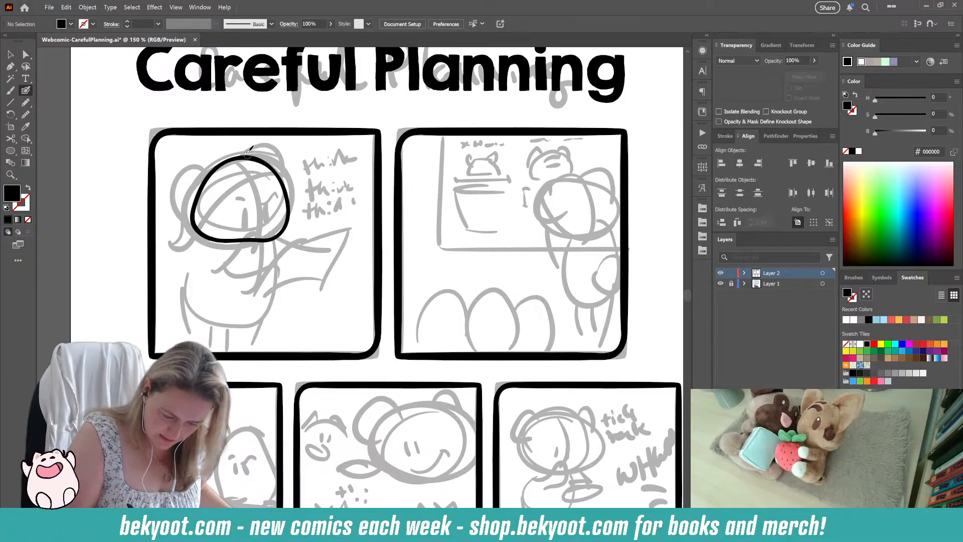
pyautogui.moveTo(241, 149)
pyautogui.mouseDown()
pyautogui.moveTo(257, 239)
pyautogui.moveTo(240, 269)
pyautogui.mouseUp()
pyautogui.keyDown('ctrl'); pyautogui.click(261, 221); pyautogui.keyUp('ctrl')
pyautogui.keyDown('ctrl'); pyautogui.keyDown('shift'); pyautogui.click(282, 231); pyautogui.keyUp('shift'); pyautogui.keyUp('ctrl')
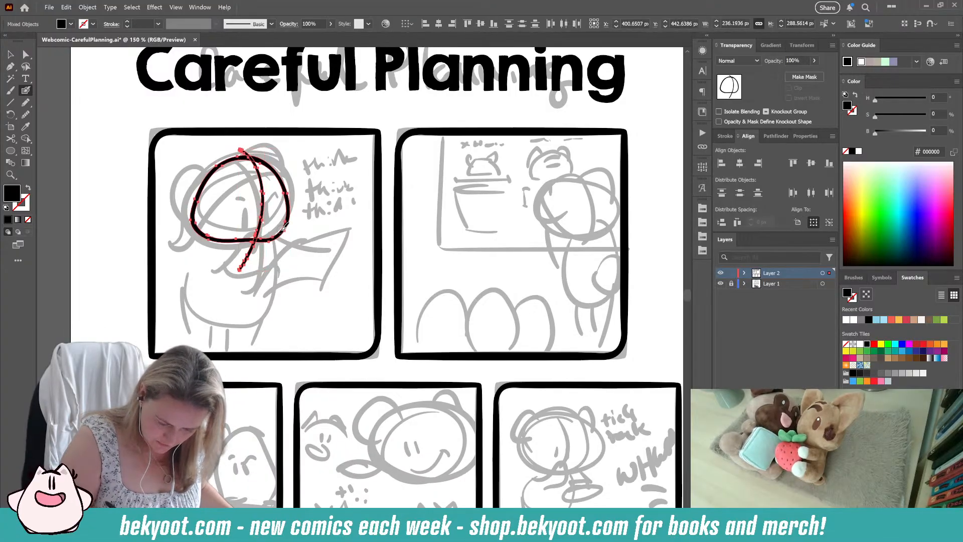
pyautogui.hotkey('ctrl', 'g')
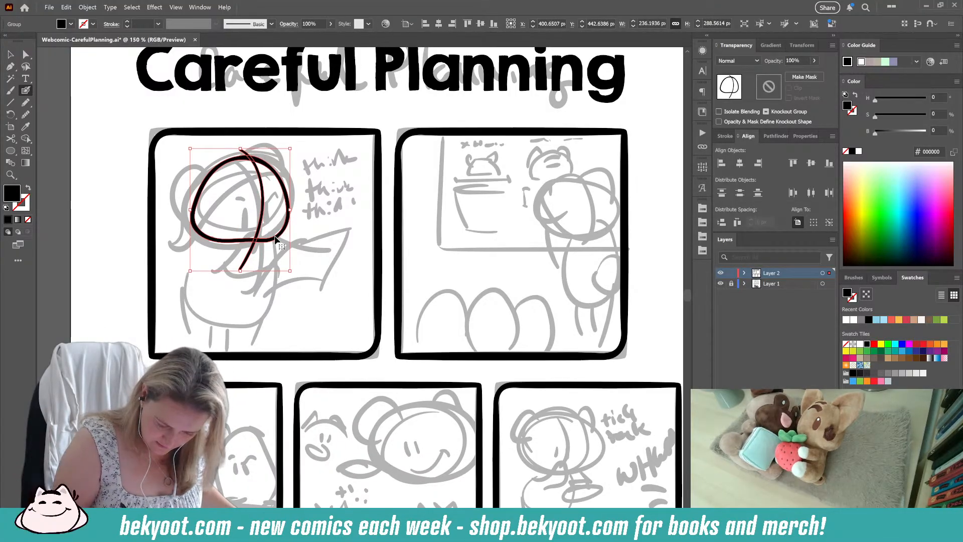
# Step: Isolate the head group and ink two solid oval eyes on either side of the face's guide line
pyautogui.keyDown('ctrl'); pyautogui.doubleClick(275, 236); pyautogui.keyUp('ctrl')
pyautogui.moveTo(267, 270); pyautogui.dragTo(282, 271)
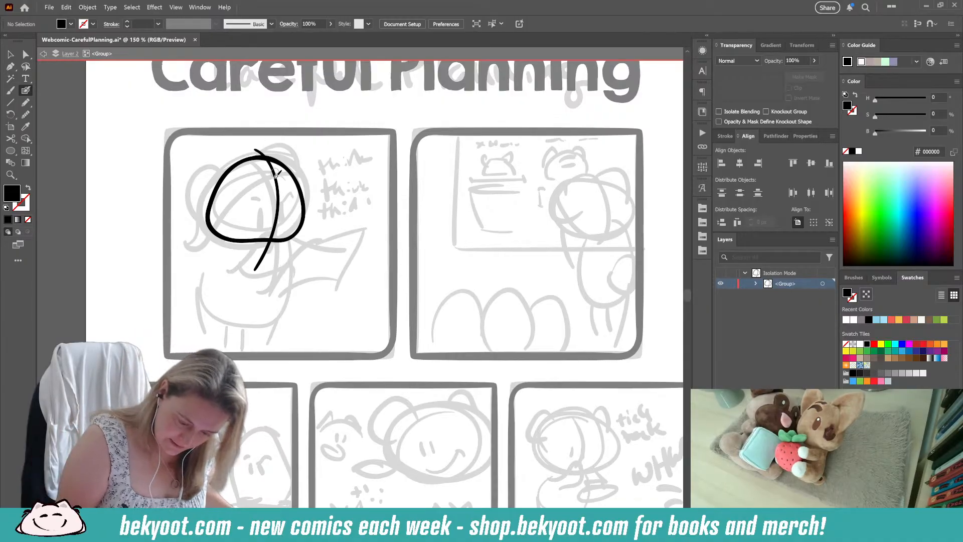
pyautogui.moveTo(253, 160)
pyautogui.mouseDown()
pyautogui.moveTo(221, 147)
pyautogui.moveTo(202, 187)
pyautogui.mouseUp()
pyautogui.hotkey('ctrl', 'z')
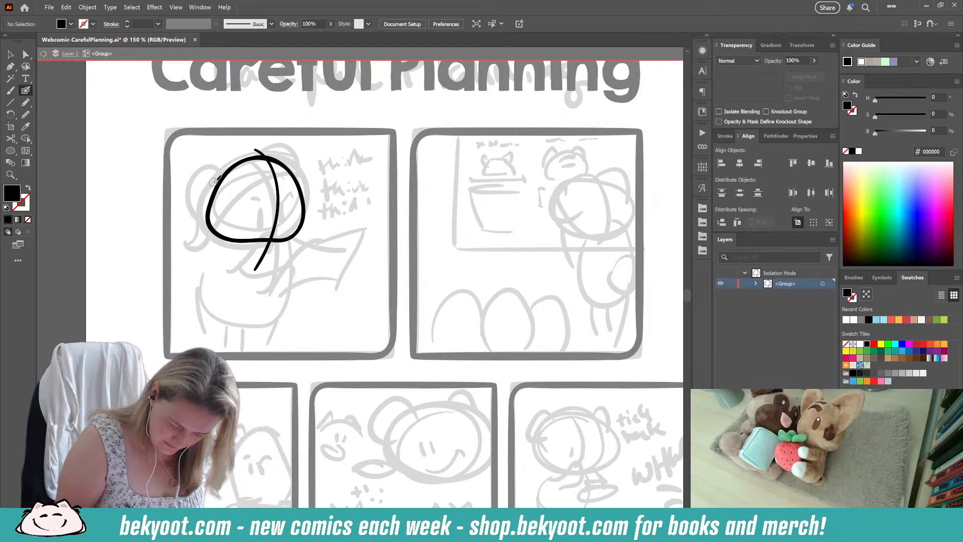
pyautogui.hotkey('shift', 'x')
pyautogui.moveTo(267, 206)
pyautogui.mouseDown()
pyautogui.moveTo(266, 224)
pyautogui.moveTo(280, 224)
pyautogui.mouseUp()
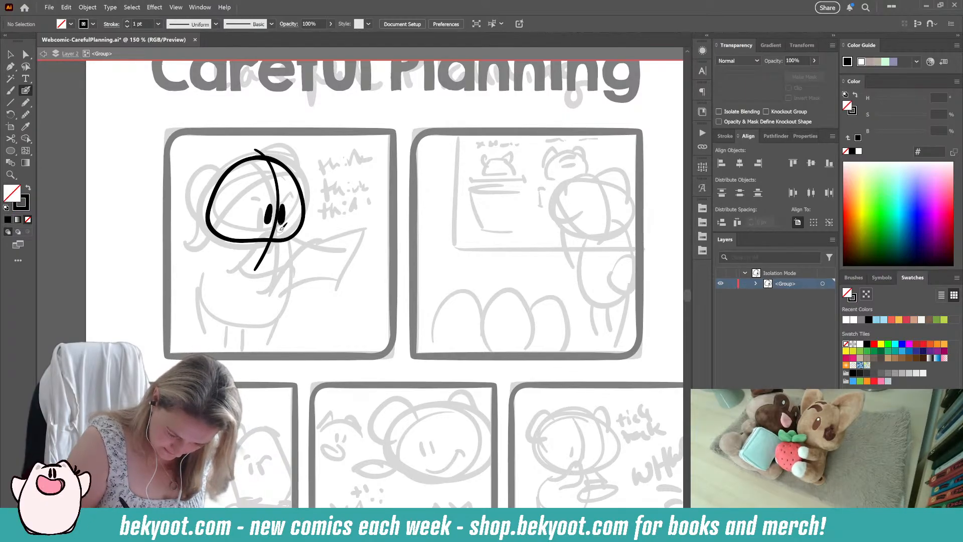
# Step: Select both eyes and smooth their shapes slightly
pyautogui.keyDown('ctrl'); pyautogui.click(281, 210); pyautogui.keyUp('ctrl')
pyautogui.keyDown('ctrl'); pyautogui.keyDown('shift'); pyautogui.click(268, 209); pyautogui.keyUp('shift'); pyautogui.keyUp('ctrl')
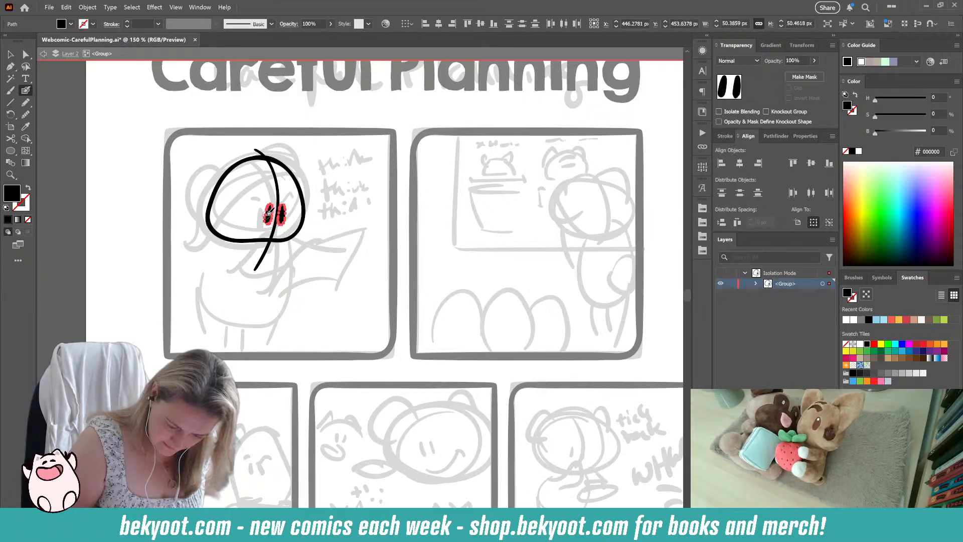
pyautogui.hotkey('ctrl', 'alt', 'shift', 's')
pyautogui.moveTo(462, 87); pyautogui.dragTo(465, 86)
pyautogui.click(423, 110)
pyautogui.keyDown('ctrl'); pyautogui.click(348, 204); pyautogui.keyUp('ctrl')
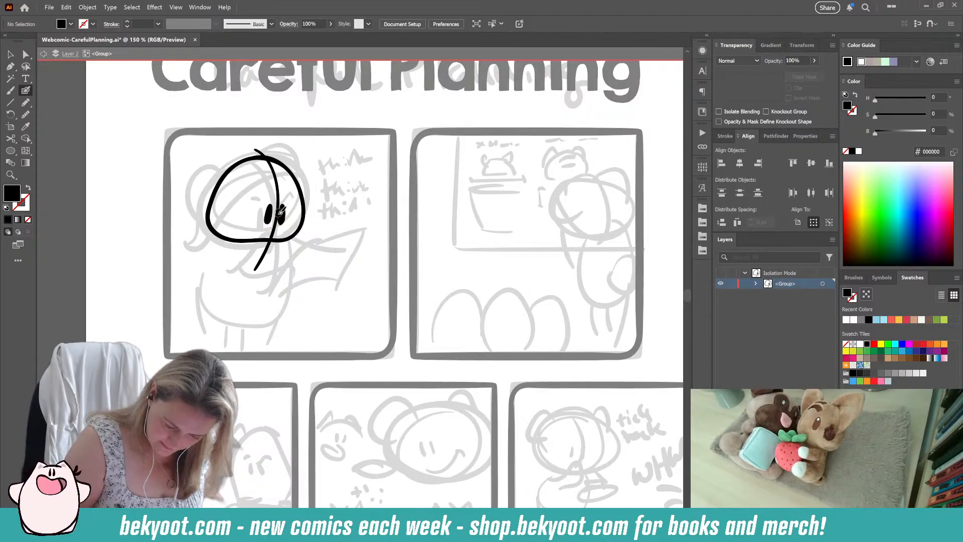
# Step: Ink short eyebrows above the eyes and the rounded ear on the right side of the head
pyautogui.moveTo(282, 203); pyautogui.dragTo(297, 194)
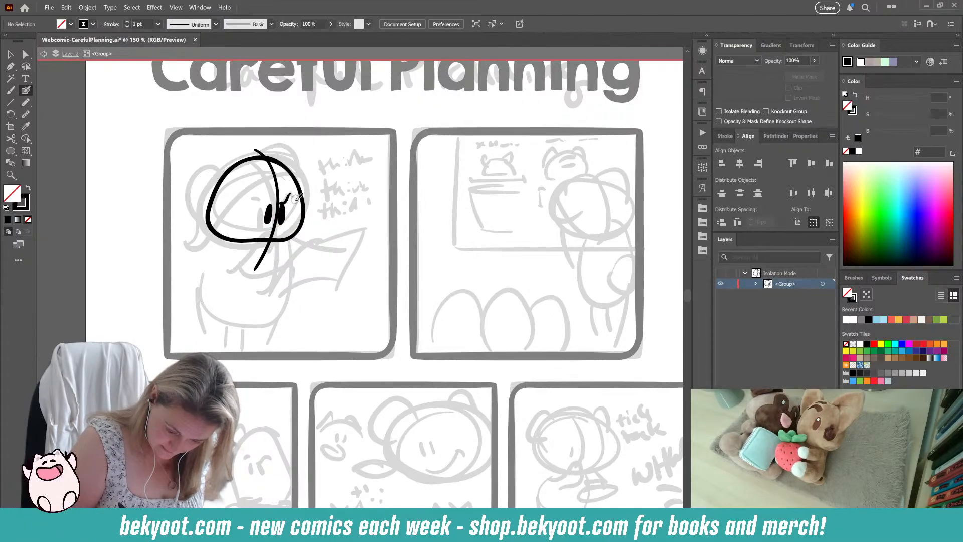
pyautogui.hotkey('shift', 'x')
pyautogui.hotkey('shift', 'x')
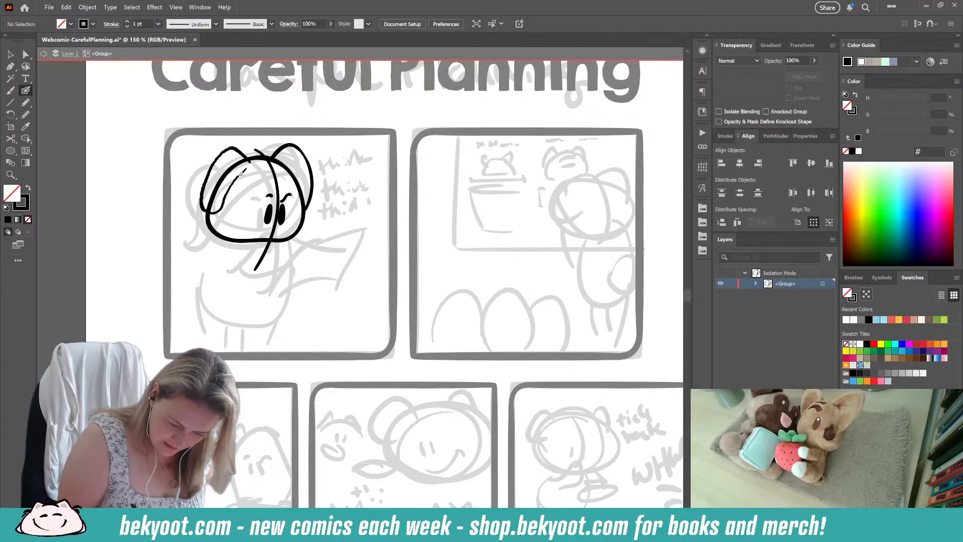
# Step: Undo the ear on the left side of the head, redraw it closer to the outline, and add the curved line inside the face
pyautogui.hotkey('ctrl', 'z')
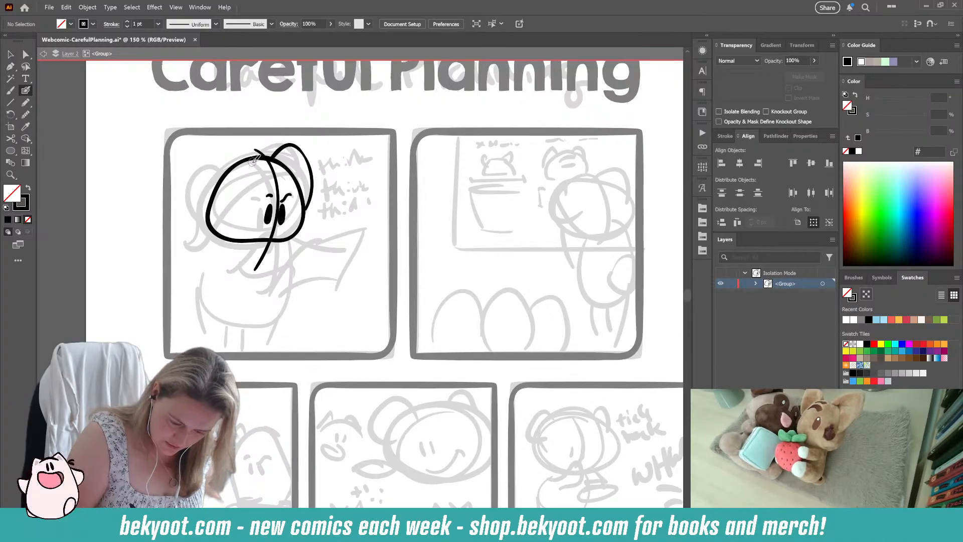
pyautogui.moveTo(241, 141); pyautogui.dragTo(222, 148)
pyautogui.hotkey('ctrl', 'z')
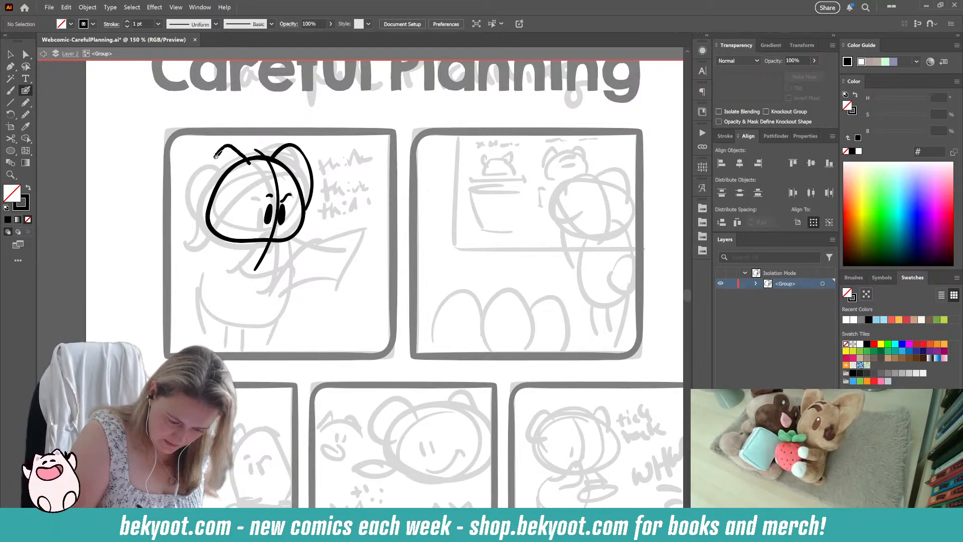
pyautogui.hotkey('ctrl', 'z')
pyautogui.moveTo(255, 158)
pyautogui.mouseDown()
pyautogui.moveTo(226, 148)
pyautogui.moveTo(206, 200)
pyautogui.mouseUp()
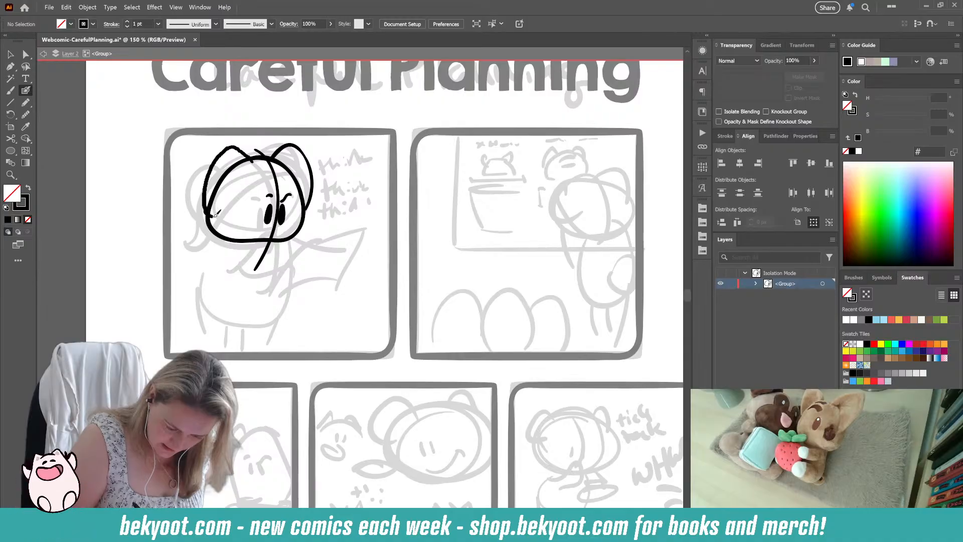
pyautogui.moveTo(250, 168); pyautogui.dragTo(253, 164)
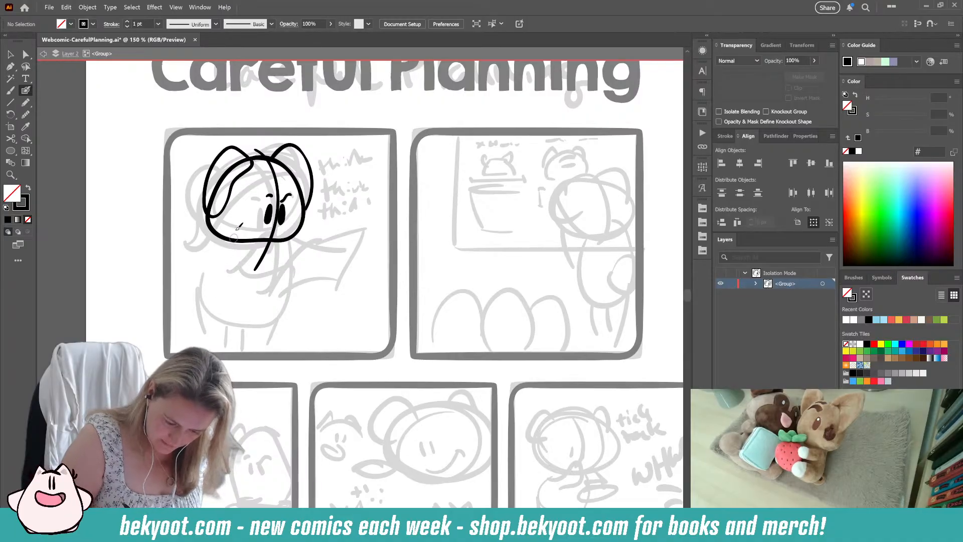
# Step: Select the ear on the left side of the head and adjust its angle and placement slightly against the outline
pyautogui.keyDown('ctrl'); pyautogui.click(221, 211); pyautogui.keyUp('ctrl')
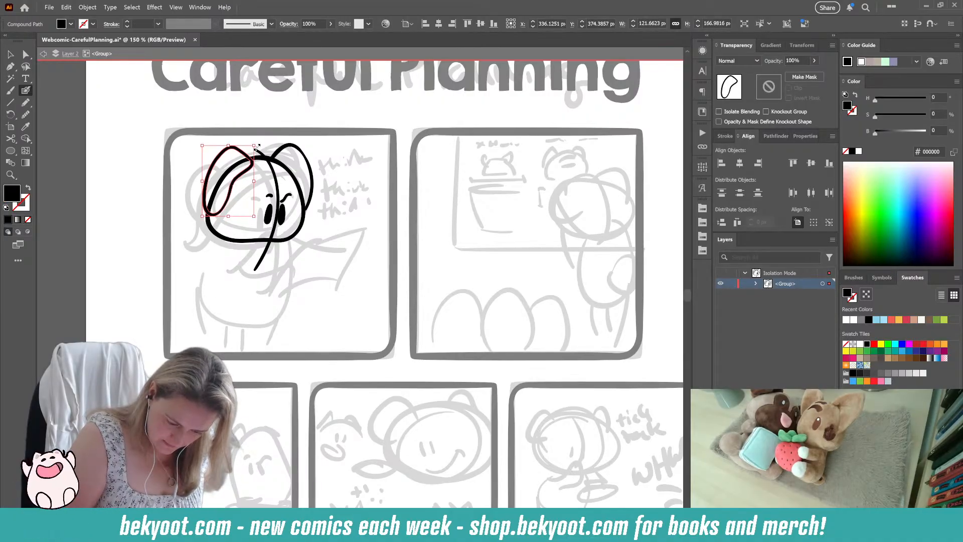
pyautogui.moveTo(258, 143); pyautogui.dragTo(246, 166)
pyautogui.keyDown('ctrl'); pyautogui.click(179, 254); pyautogui.keyUp('ctrl')
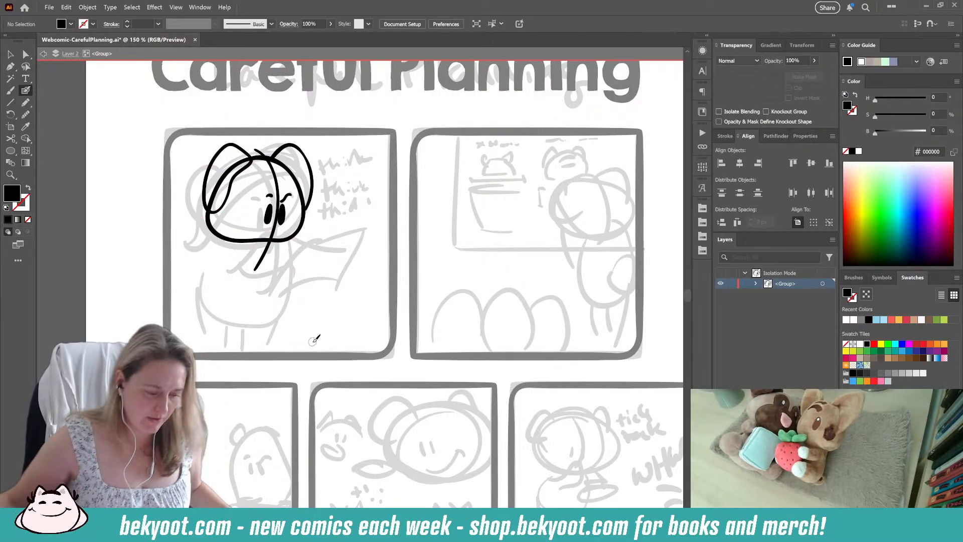
# Step: Exit the isolated head group and open the recent file 3684-BoK7-InnerCoverPattern.ai as a drawing reference
pyautogui.click(10, 53)
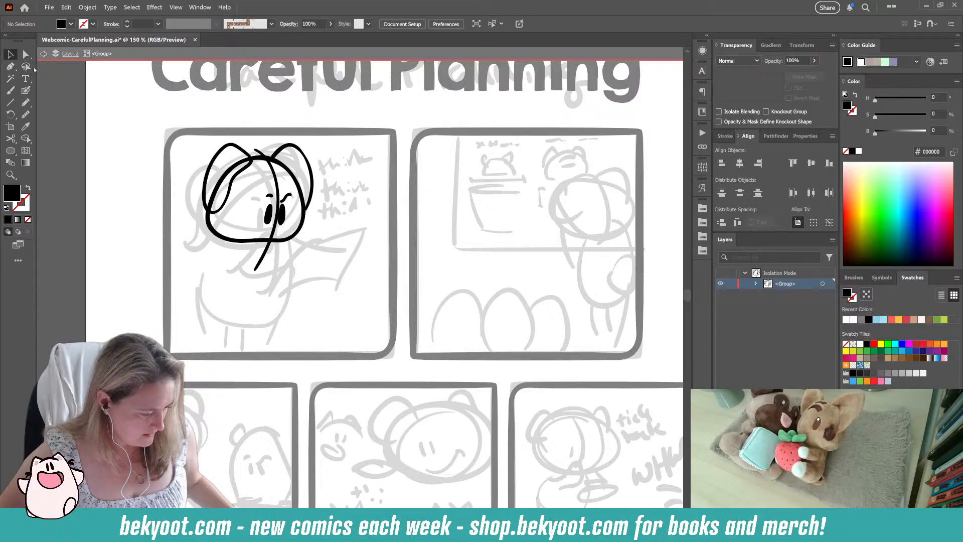
pyautogui.doubleClick(92, 120)
pyautogui.click(50, 7)
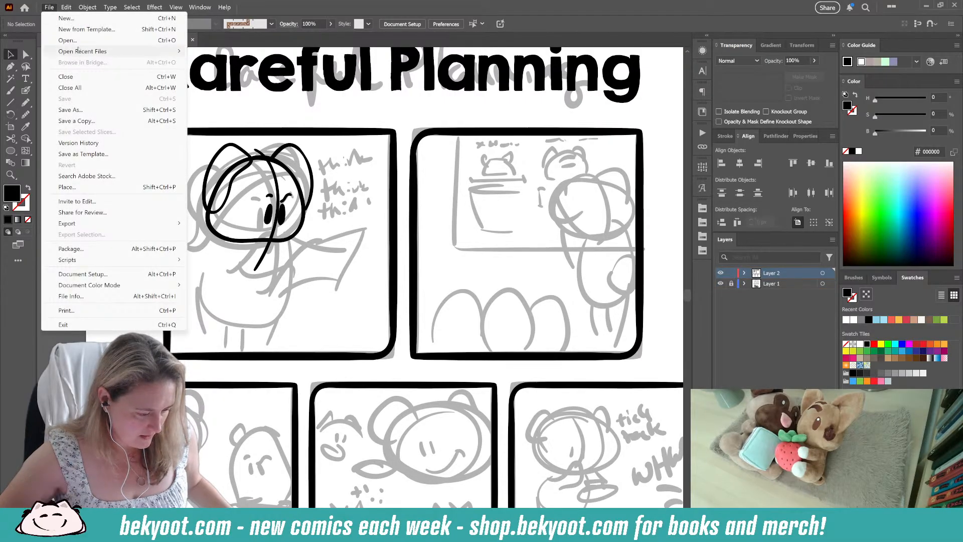
pyautogui.moveTo(83, 50)
pyautogui.click(253, 63)
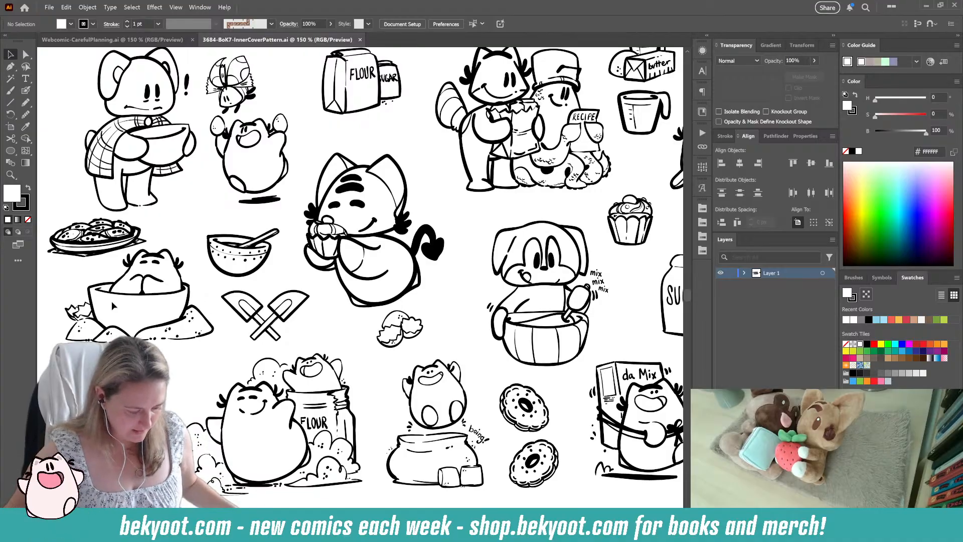
# Step: Examine the inked characters, baking props and line work across the whole inner cover pattern
pyautogui.scroll(2, 142, 321)
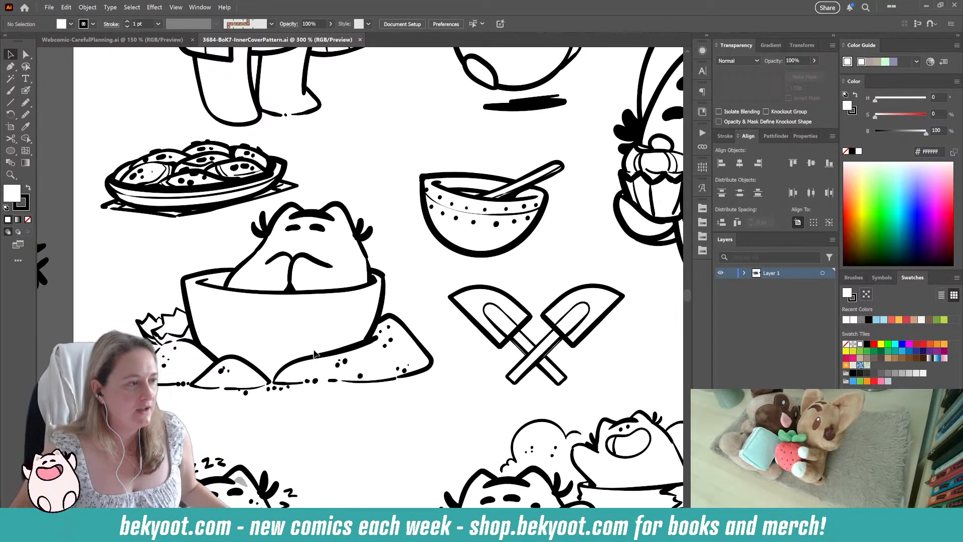
pyautogui.scroll(-2, 513, 322)
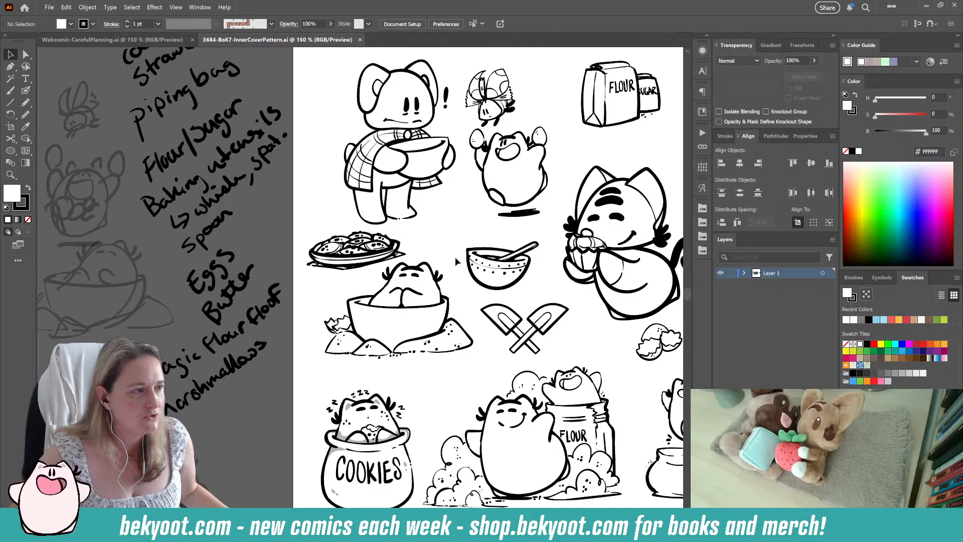
pyautogui.scroll(2, 369, 261)
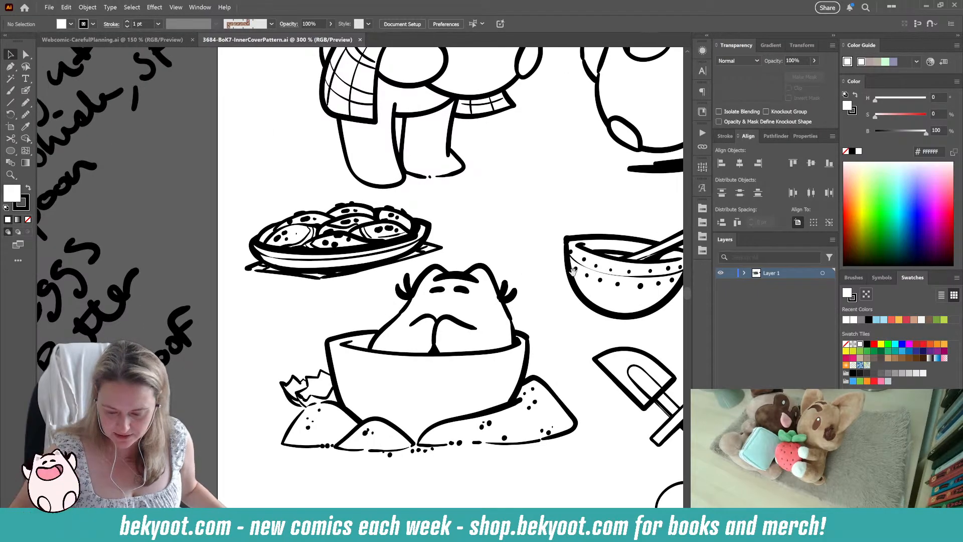
pyautogui.moveTo(616, 265); pyautogui.dragTo(303, 249)
pyautogui.moveTo(454, 423); pyautogui.dragTo(432, 317)
pyautogui.moveTo(534, 312); pyautogui.dragTo(468, 285)
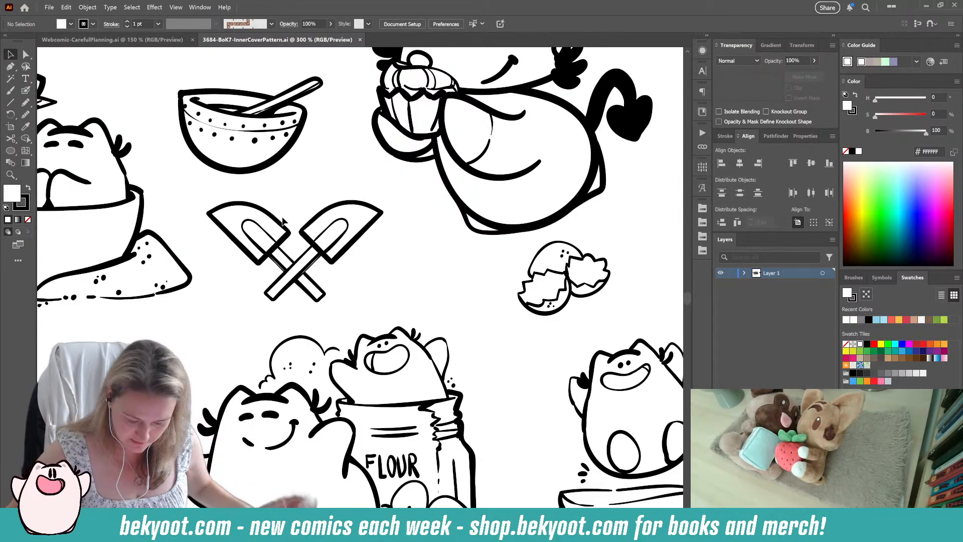
pyautogui.scroll(-1, 408, 244)
pyautogui.moveTo(477, 310); pyautogui.dragTo(366, 322)
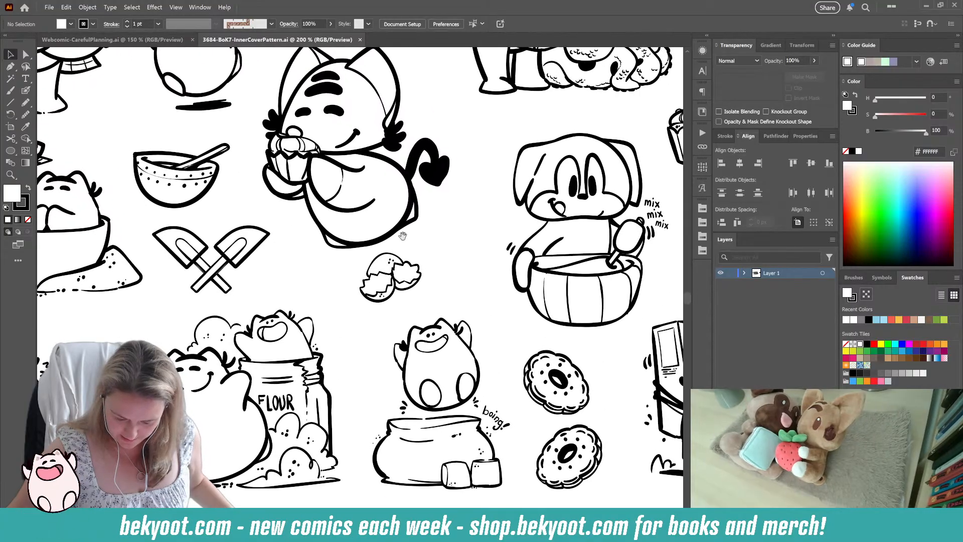
pyautogui.moveTo(544, 324); pyautogui.dragTo(369, 443)
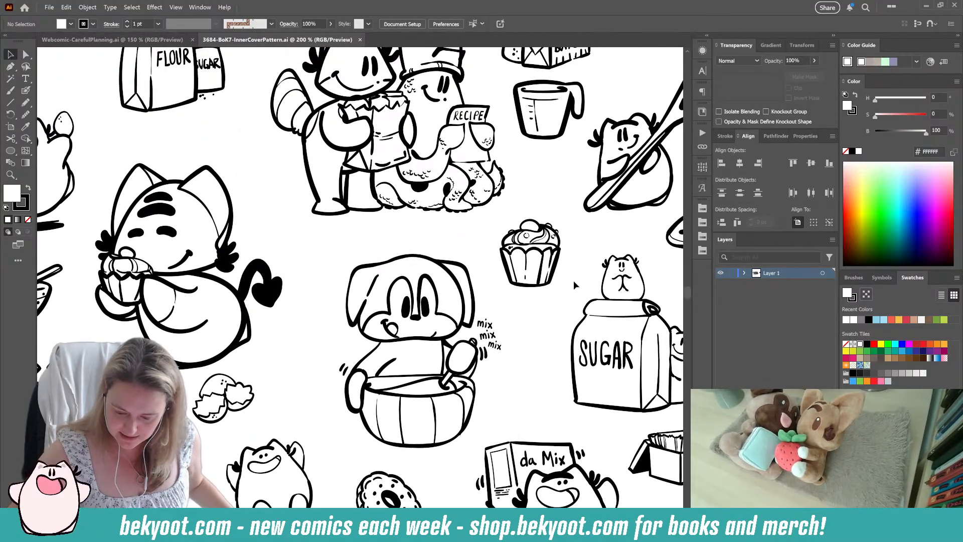
pyautogui.moveTo(527, 167); pyautogui.dragTo(508, 264)
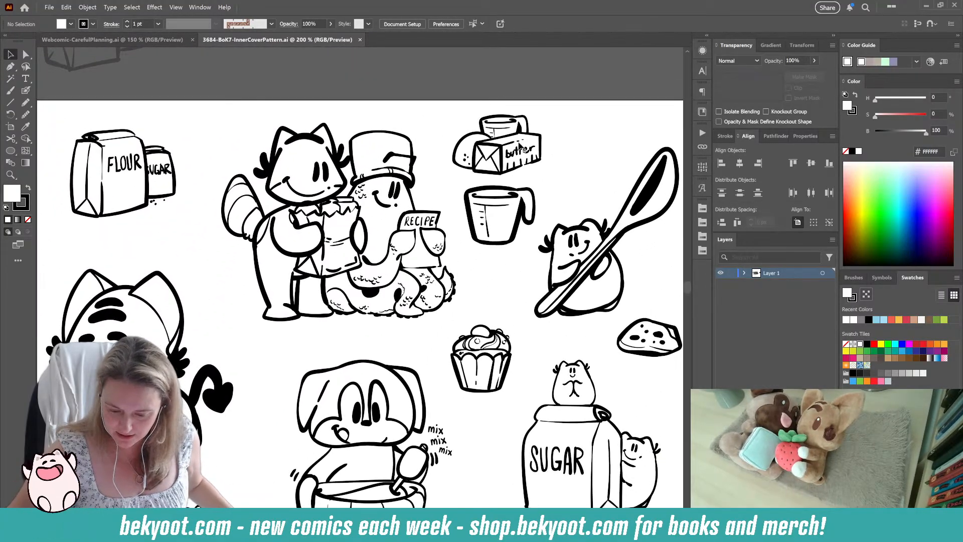
pyautogui.moveTo(143, 249); pyautogui.dragTo(286, 223)
pyautogui.moveTo(651, 388); pyautogui.dragTo(526, 377)
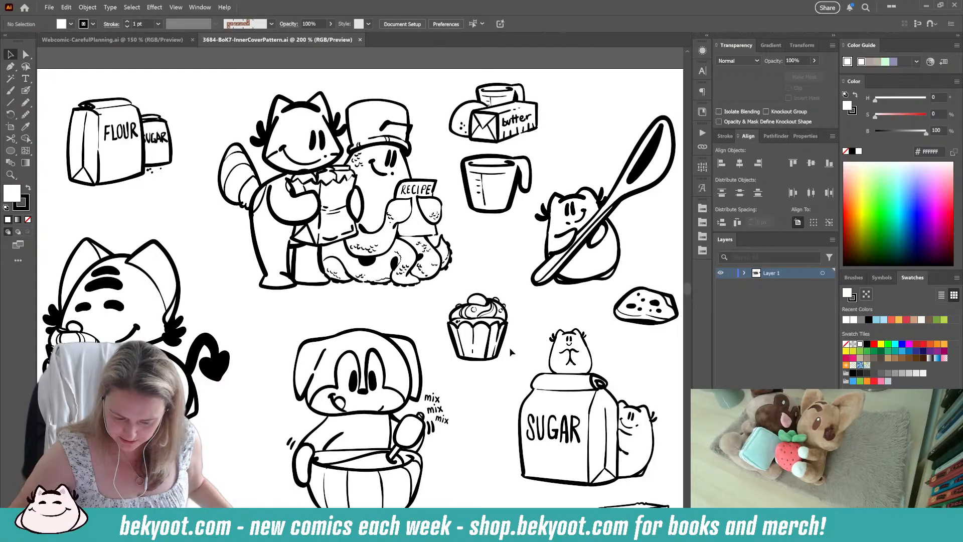
pyautogui.moveTo(518, 346)
pyautogui.mouseDown()
pyautogui.moveTo(493, 309)
pyautogui.moveTo(405, 254)
pyautogui.moveTo(372, 207)
pyautogui.moveTo(370, 226)
pyautogui.mouseUp()
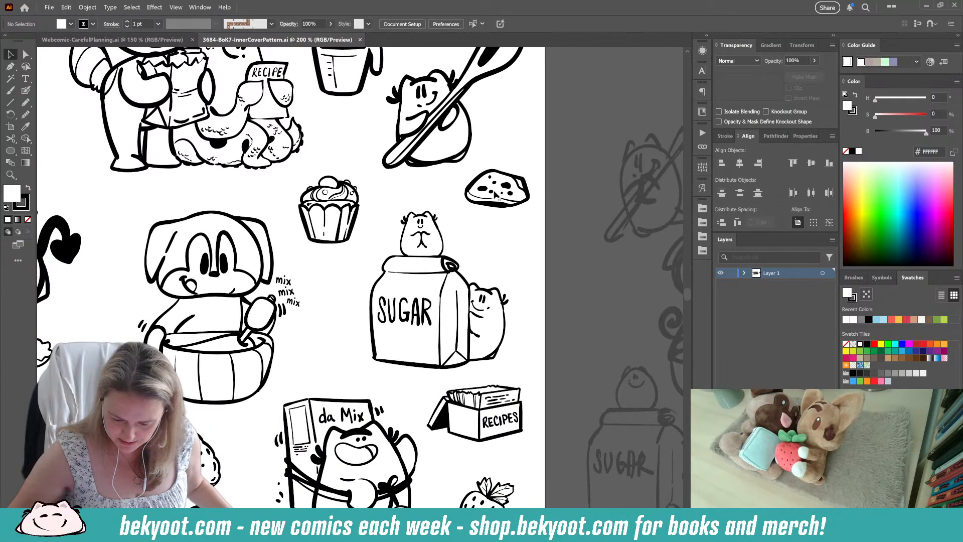
pyautogui.moveTo(466, 381); pyautogui.dragTo(451, 243)
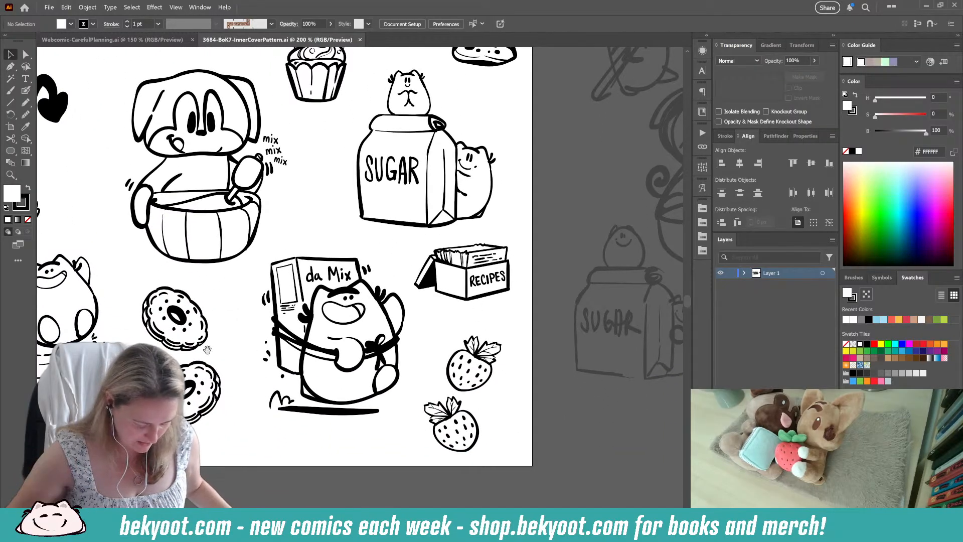
pyautogui.moveTo(208, 350); pyautogui.dragTo(321, 341)
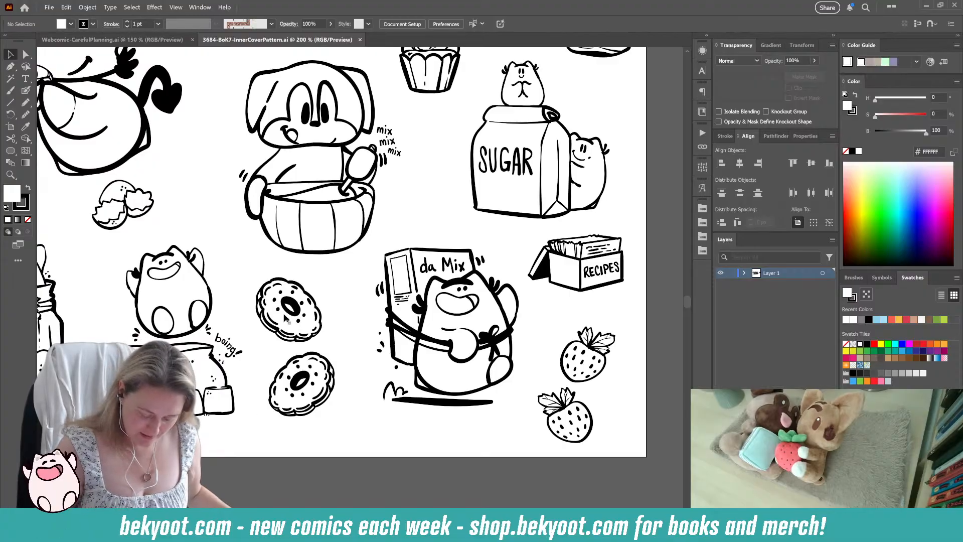
pyautogui.moveTo(340, 304); pyautogui.dragTo(412, 284)
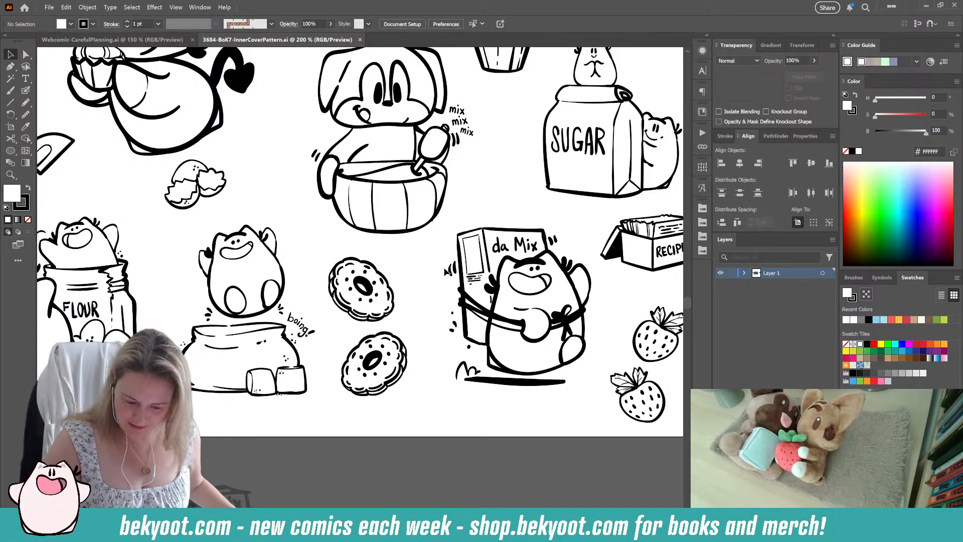
pyautogui.keyDown('alt'); pyautogui.scroll(-2, 424, 261); pyautogui.keyUp('alt')
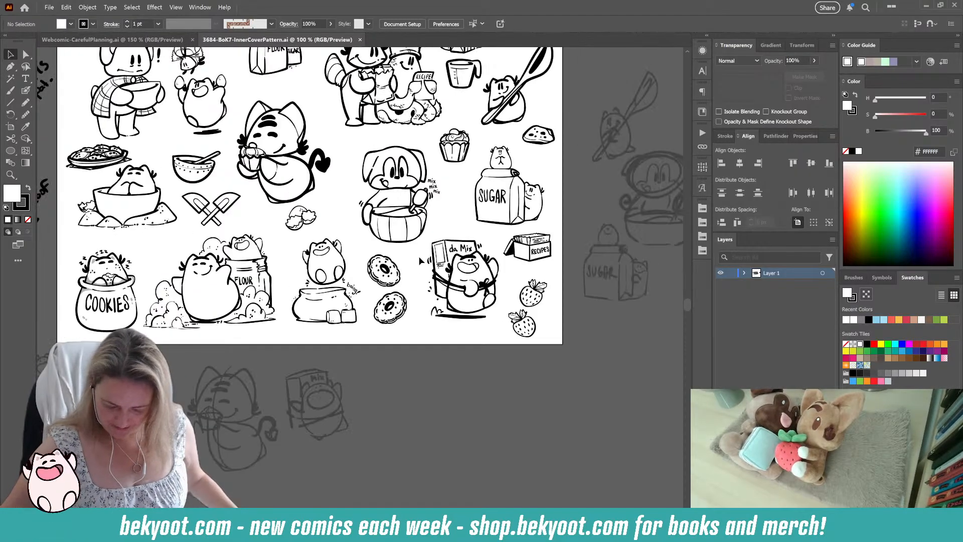
pyautogui.scroll(3, 420, 260)
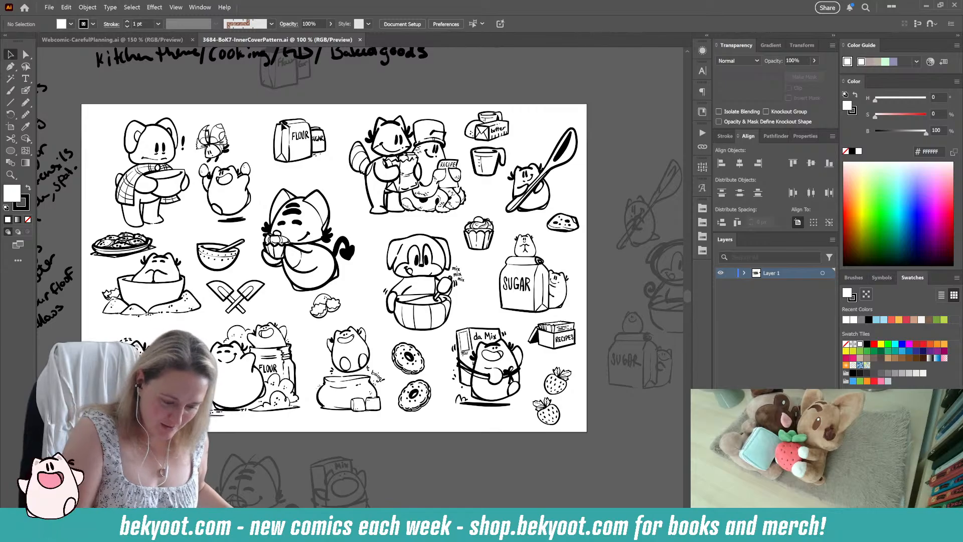
# Step: Return to Webcomic-CarefulPlanning.ai and isolate the inked head group in the first panel
pyautogui.click(112, 39)
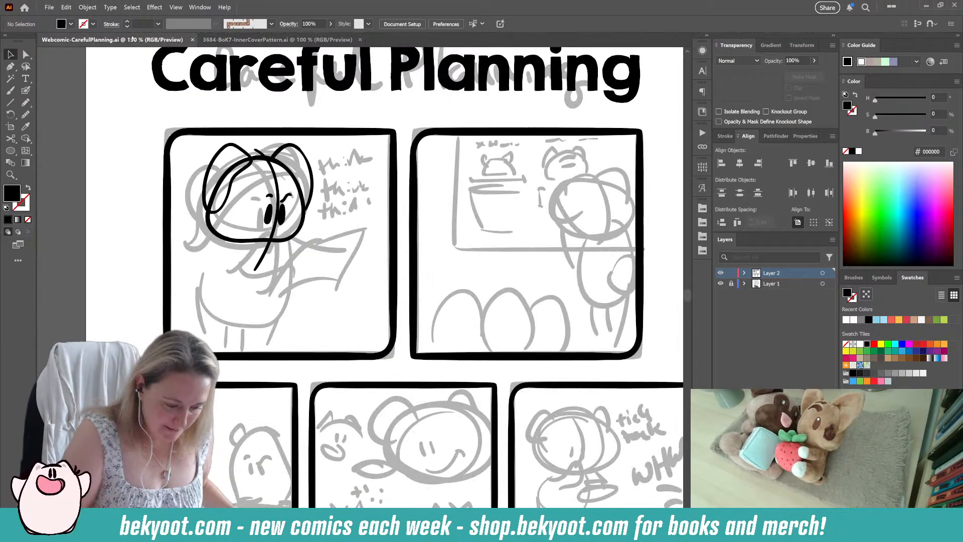
pyautogui.scroll(1, 316, 195)
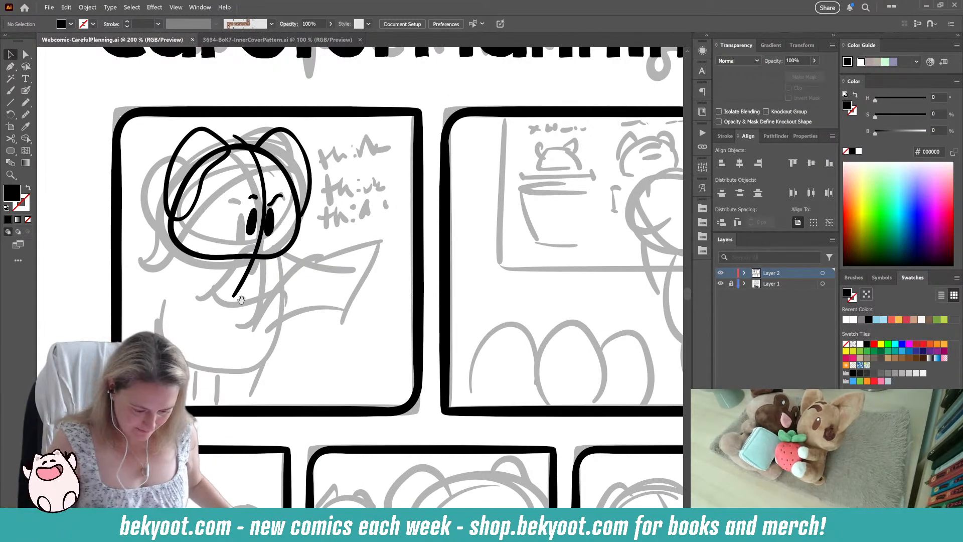
pyautogui.moveTo(289, 272); pyautogui.dragTo(355, 308)
pyautogui.click(279, 203)
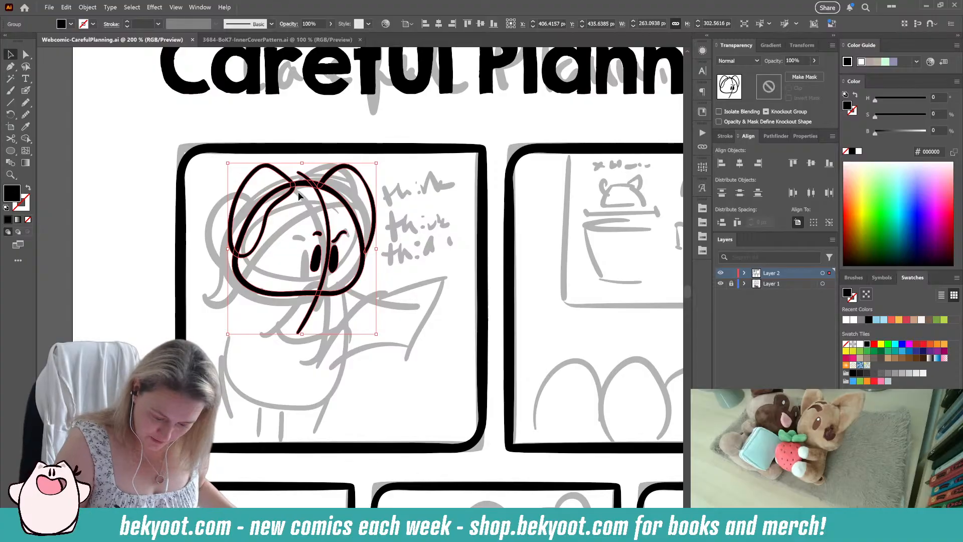
pyautogui.doubleClick(342, 202)
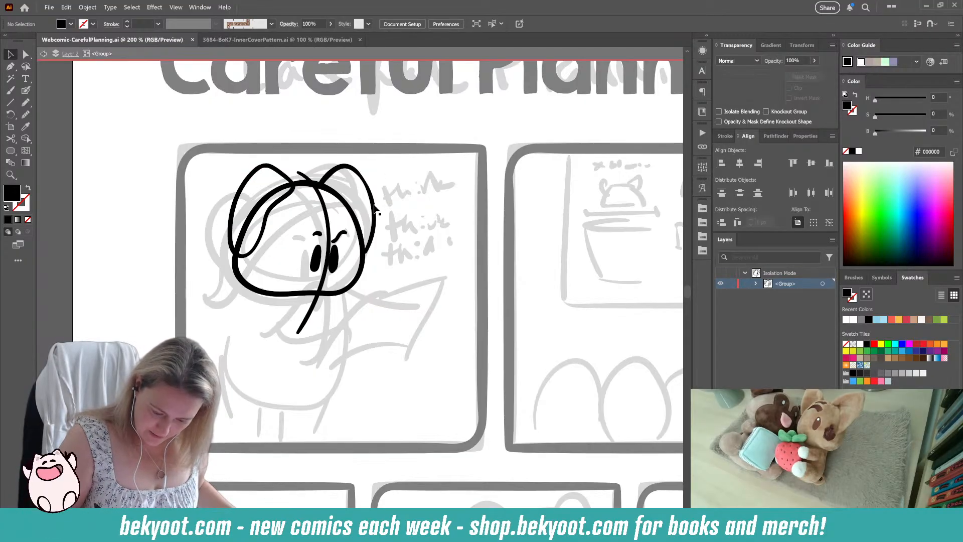
# Step: Nudge the right ear and the left ear slightly outward from the head outline
pyautogui.click(357, 171)
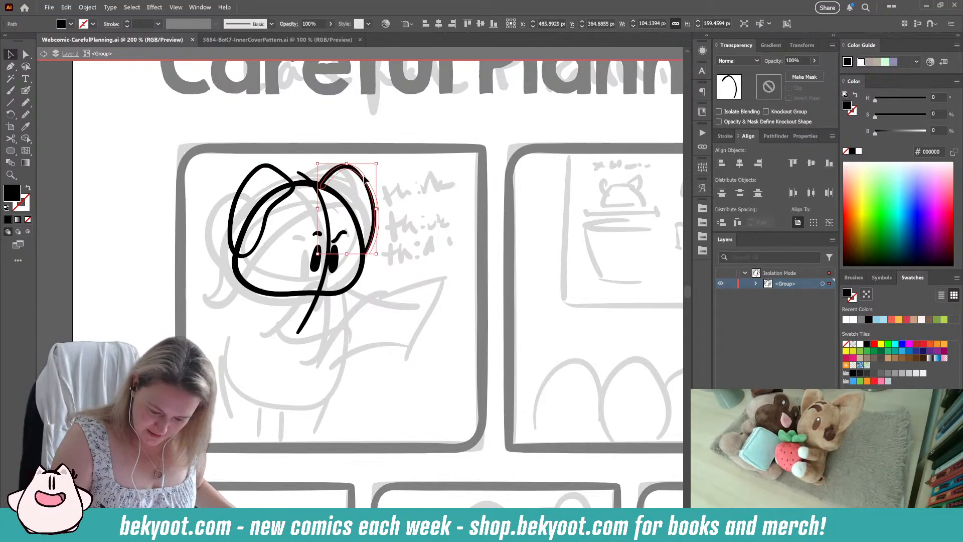
pyautogui.moveTo(363, 176)
pyautogui.mouseDown()
pyautogui.moveTo(386, 161)
pyautogui.moveTo(370, 187)
pyautogui.mouseUp()
pyautogui.click(310, 149)
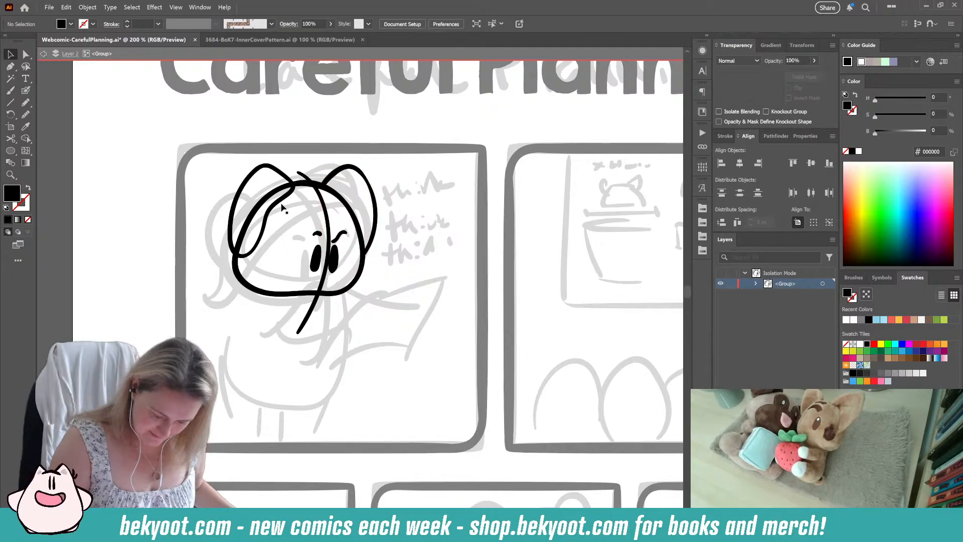
pyautogui.moveTo(279, 202); pyautogui.dragTo(271, 205)
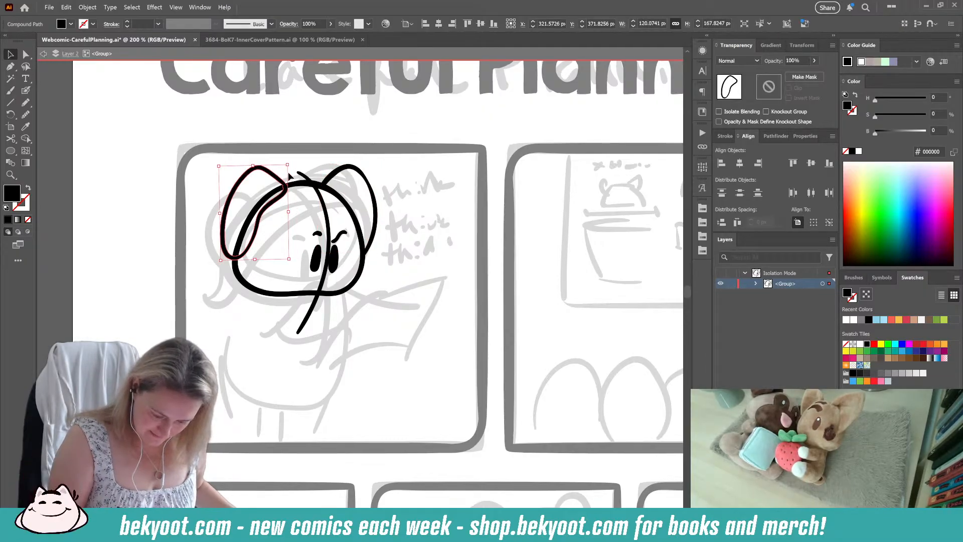
pyautogui.click(201, 309)
# Step: Ink a small rounded inner curve beside each ear along the head outline with the Blob Brush
pyautogui.moveTo(241, 317); pyautogui.dragTo(251, 340)
pyautogui.click(26, 90)
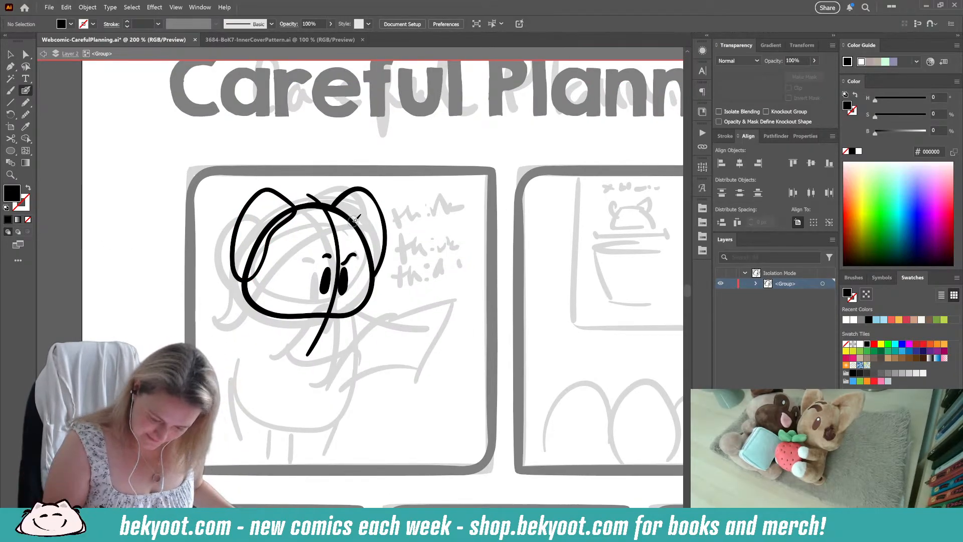
pyautogui.moveTo(354, 221)
pyautogui.mouseDown()
pyautogui.moveTo(372, 219)
pyautogui.moveTo(365, 239)
pyautogui.mouseUp()
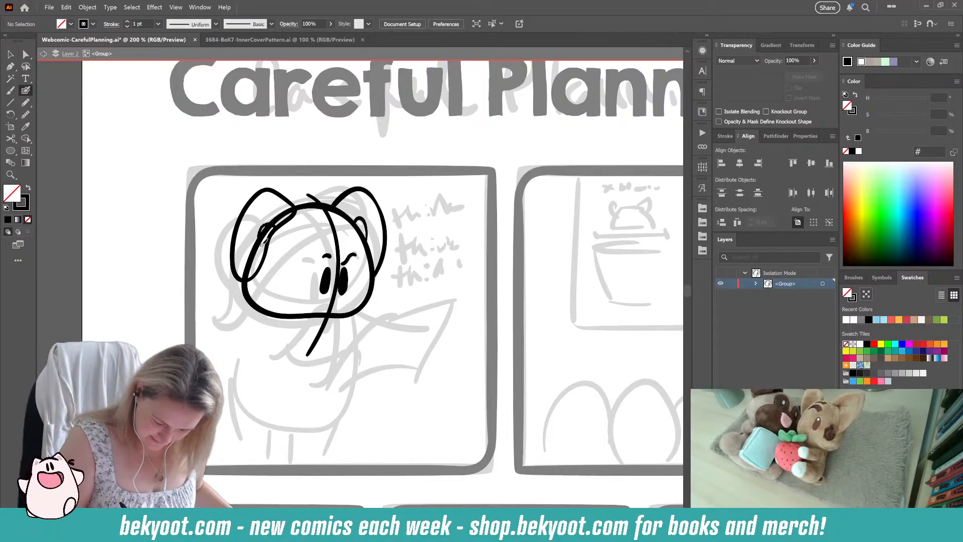
pyautogui.moveTo(293, 211); pyautogui.dragTo(261, 254)
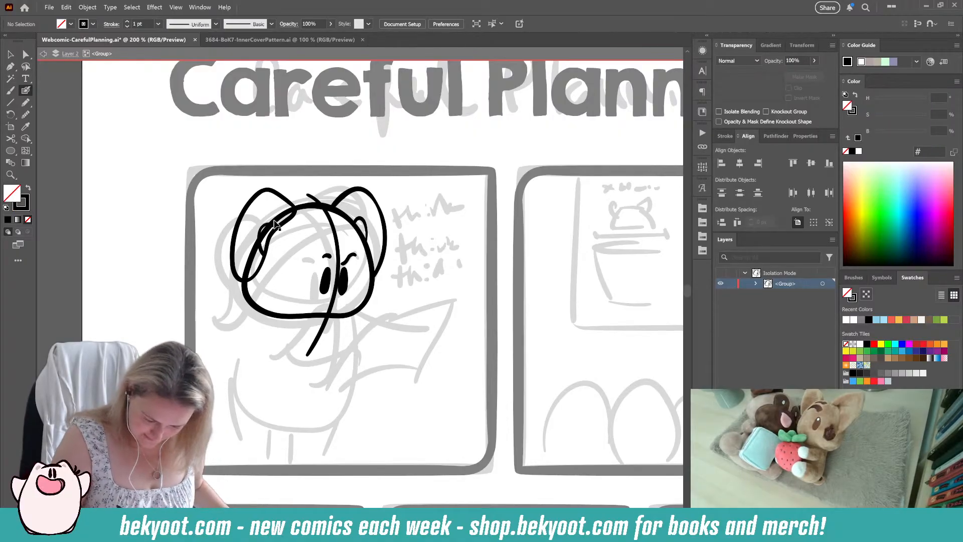
pyautogui.moveTo(265, 219)
pyautogui.mouseDown()
pyautogui.moveTo(259, 239)
pyautogui.moveTo(266, 251)
pyautogui.moveTo(277, 245)
pyautogui.mouseUp()
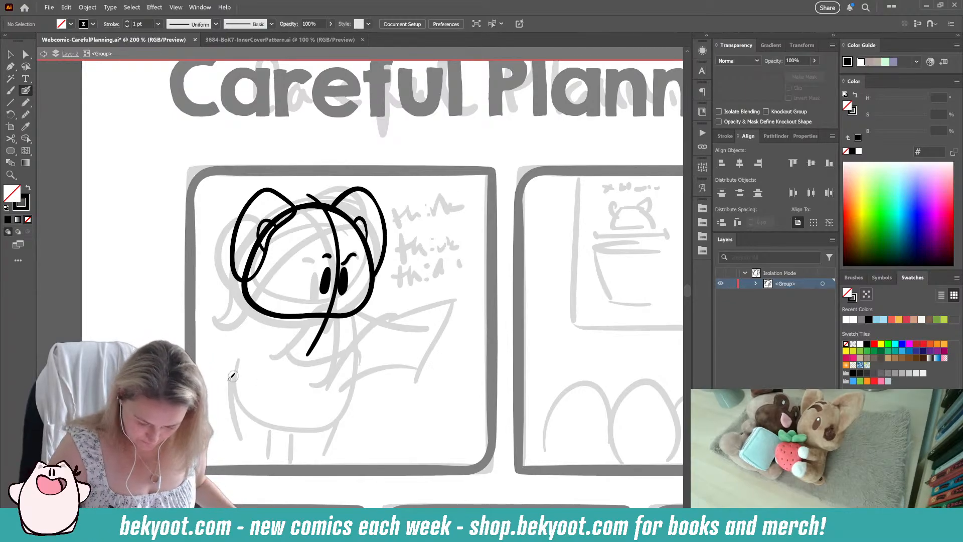
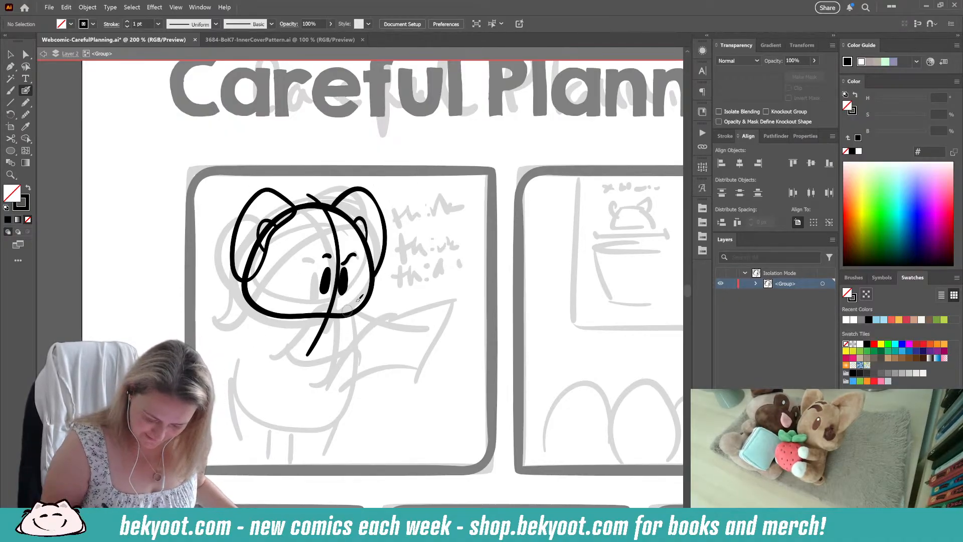
# Step: Ink the rounded body below the head and a small looped tail at its back, and fit the tail against the body
pyautogui.moveTo(341, 319)
pyautogui.mouseDown()
pyautogui.moveTo(335, 376)
pyautogui.moveTo(315, 400)
pyautogui.moveTo(275, 414)
pyautogui.moveTo(219, 373)
pyautogui.moveTo(244, 321)
pyautogui.moveTo(268, 312)
pyautogui.moveTo(323, 323)
pyautogui.moveTo(319, 372)
pyautogui.moveTo(287, 413)
pyautogui.mouseUp()
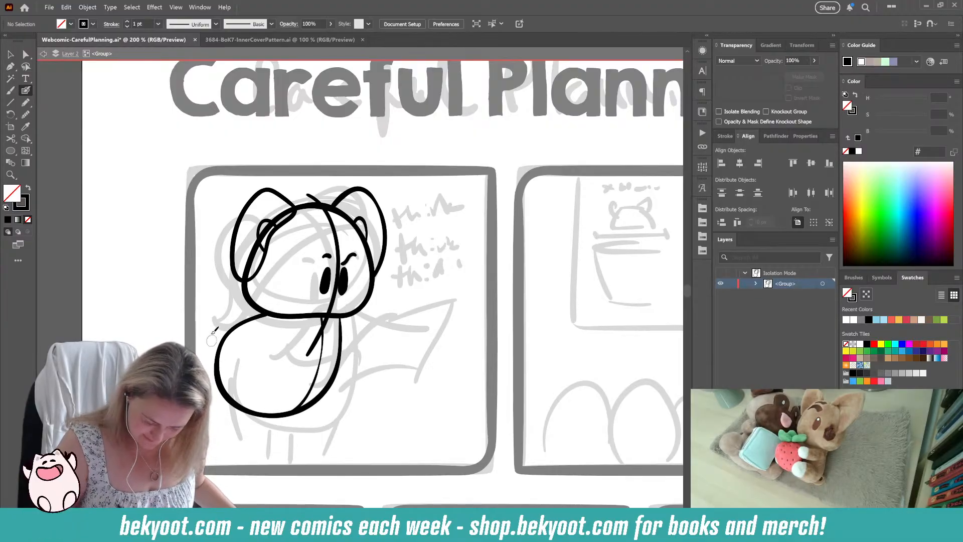
pyautogui.moveTo(213, 314); pyautogui.dragTo(205, 351)
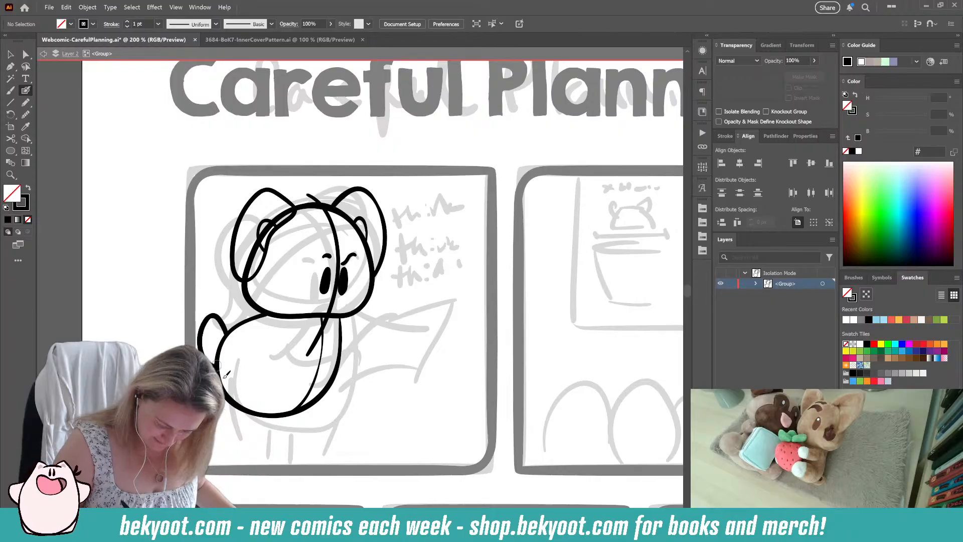
pyautogui.keyDown('ctrl'); pyautogui.click(227, 318); pyautogui.keyUp('ctrl')
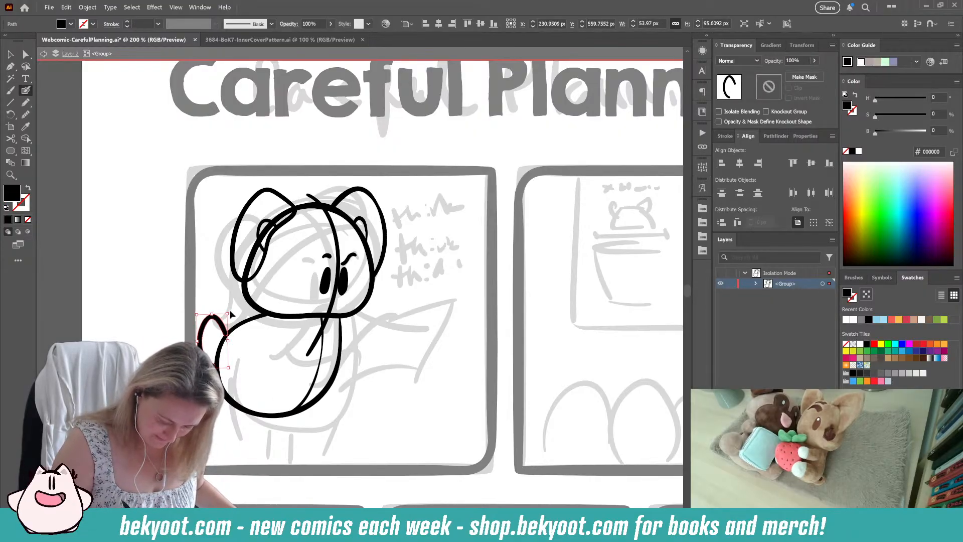
pyautogui.moveTo(230, 313); pyautogui.dragTo(223, 323)
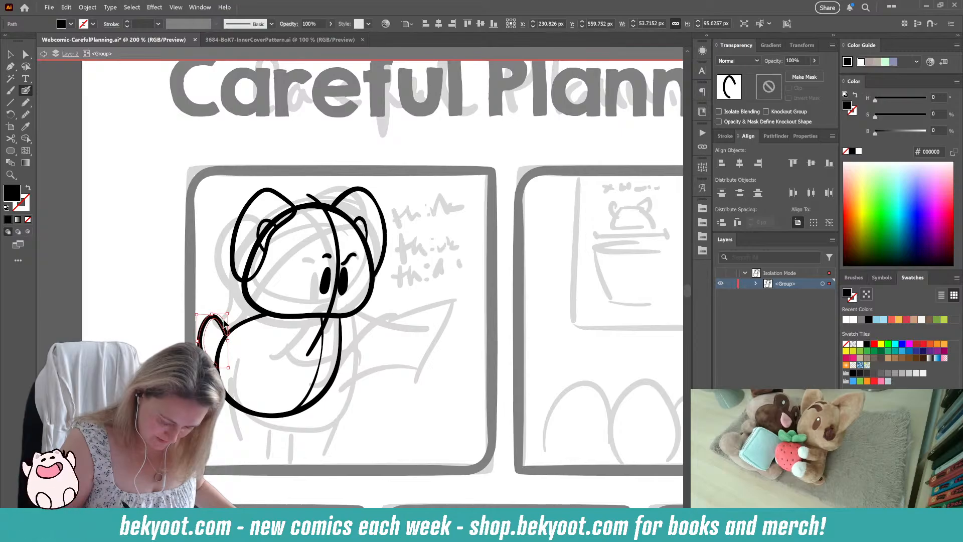
pyautogui.keyDown('ctrl'); pyautogui.click(214, 433); pyautogui.keyUp('ctrl')
# Step: Scale the whole inked character in the first panel down slightly, to about 324 px wide
pyautogui.moveTo(254, 436); pyautogui.dragTo(286, 392)
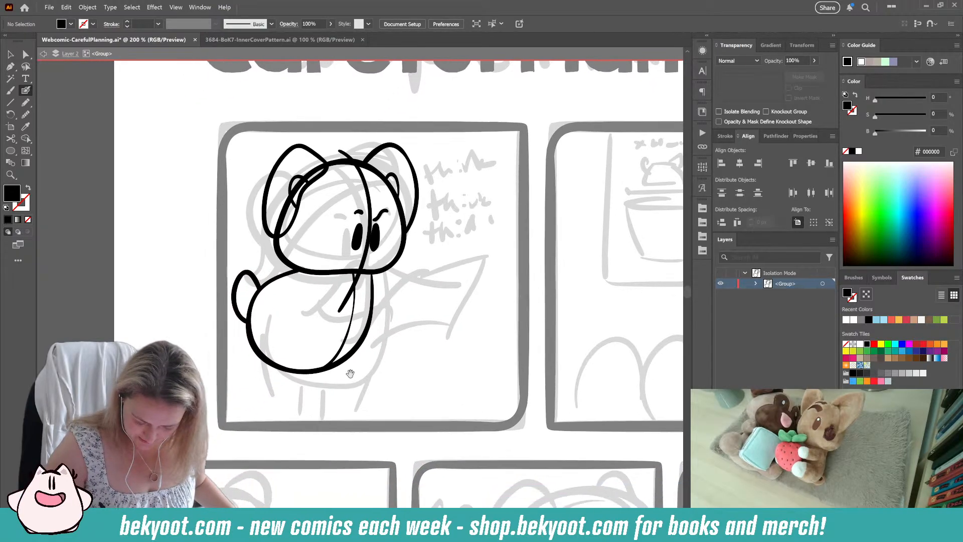
pyautogui.press('v')
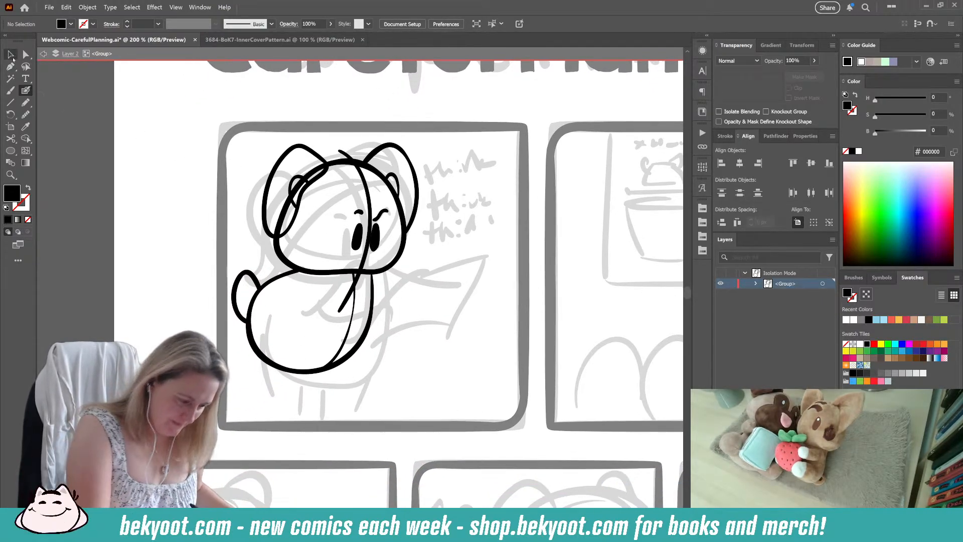
pyautogui.moveTo(233, 134); pyautogui.dragTo(418, 371)
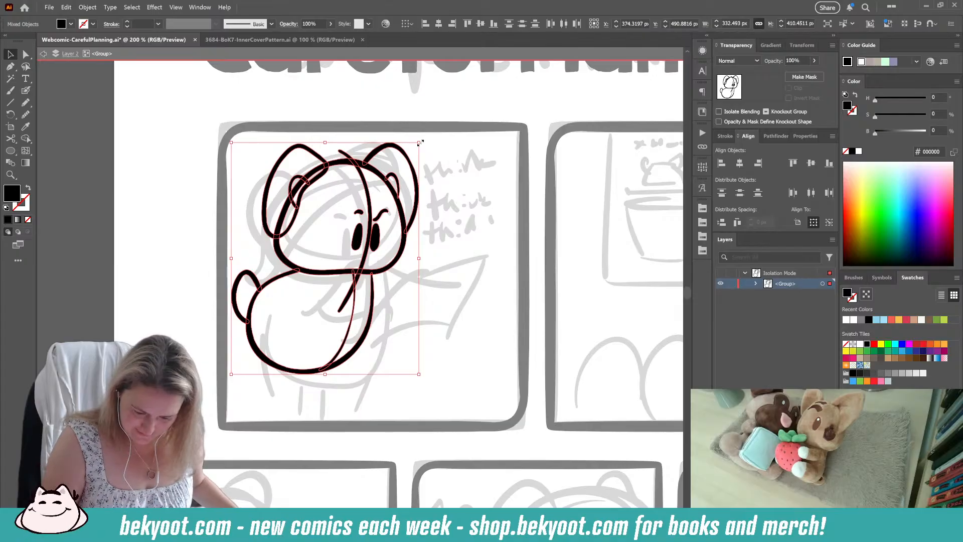
pyautogui.moveTo(371, 275); pyautogui.dragTo(381, 272)
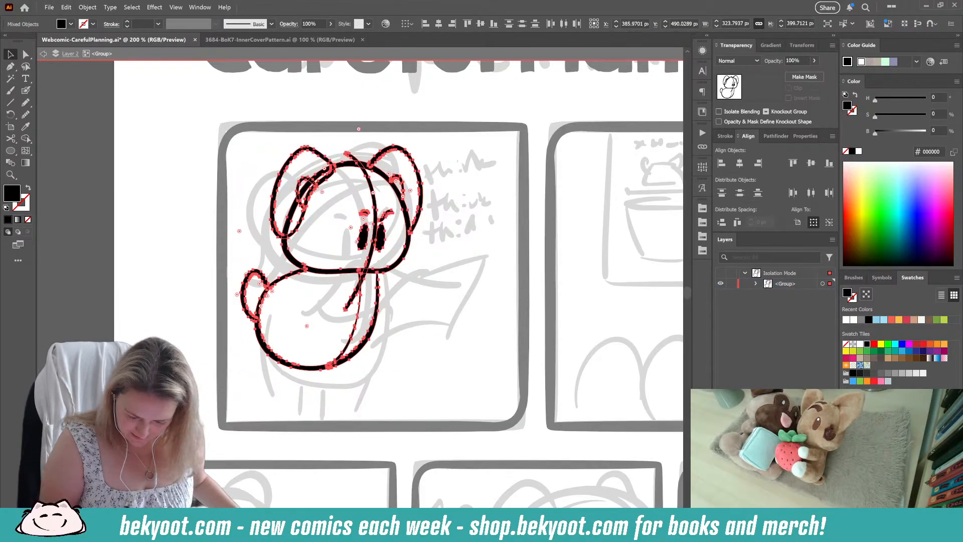
pyautogui.click(307, 327)
pyautogui.moveTo(338, 398); pyautogui.dragTo(330, 370)
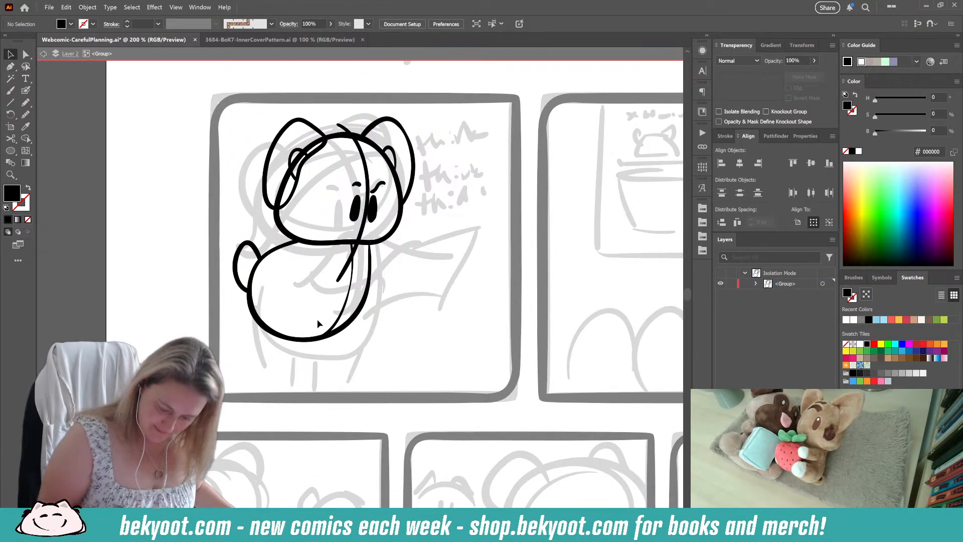
# Step: Smooth the character's round body outline by a minimal amount
pyautogui.click(356, 329)
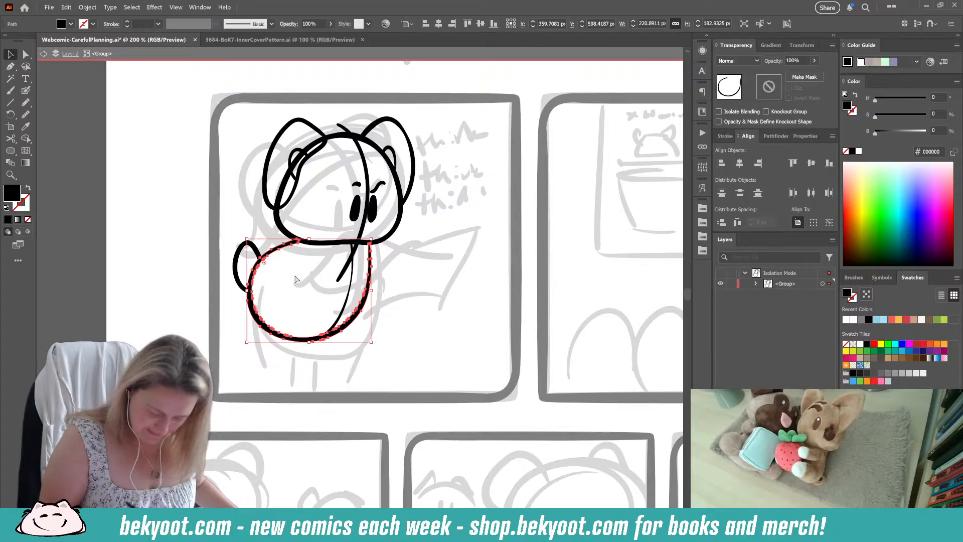
pyautogui.press('a')
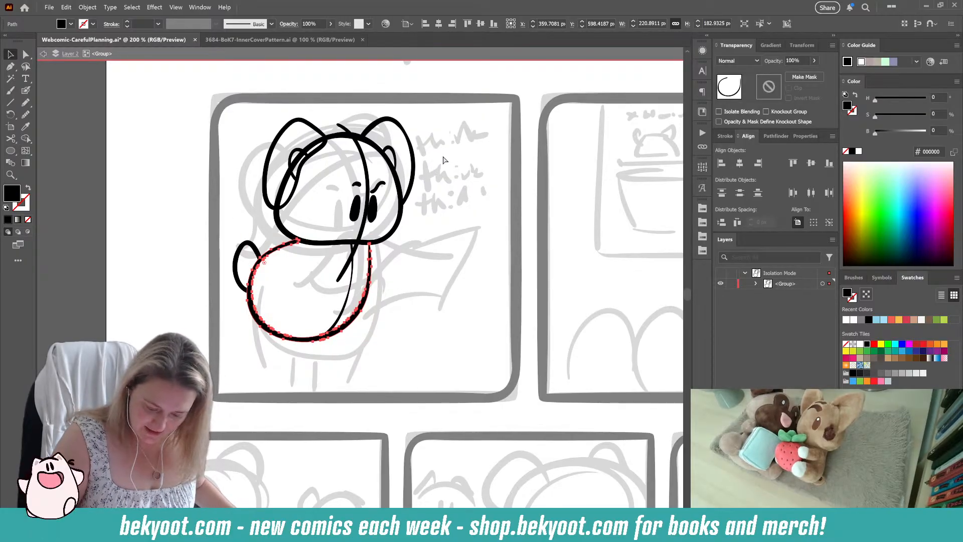
pyautogui.press('v')
pyautogui.press('a')
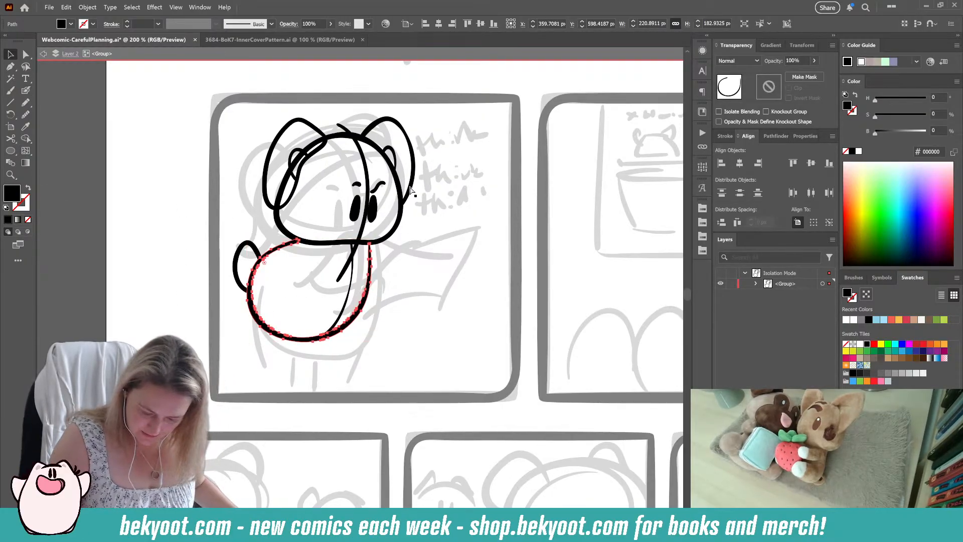
pyautogui.press('v')
pyautogui.click(26, 91)
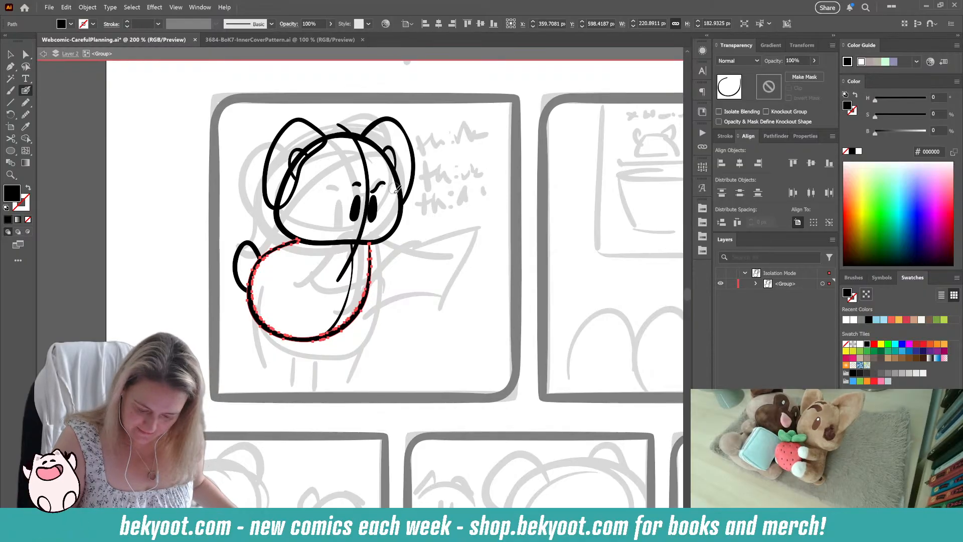
pyautogui.hotkey('ctrl', 'alt', 's')
pyautogui.moveTo(462, 87); pyautogui.dragTo(464, 87)
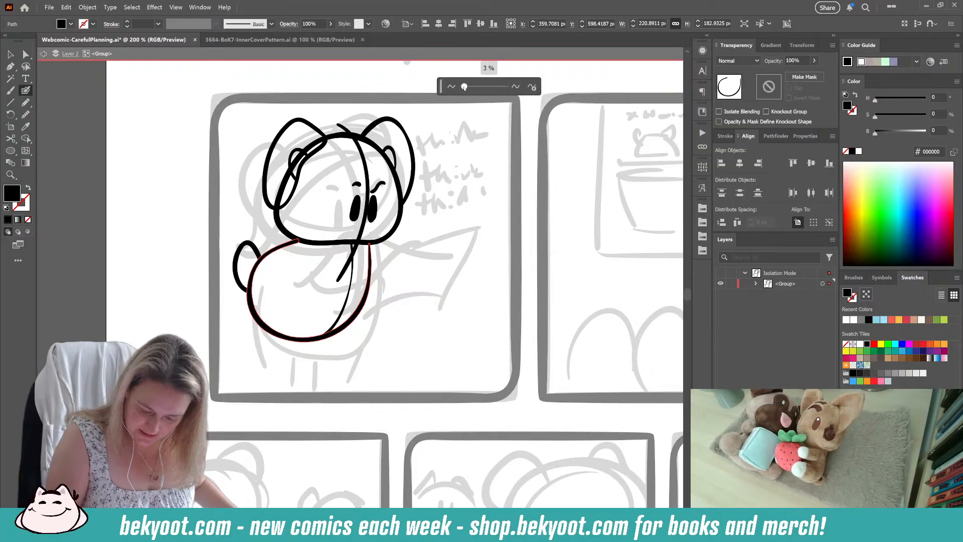
# Step: Smooth the tail outline by 1%
pyautogui.keyDown('ctrl'); pyautogui.click(270, 366); pyautogui.keyUp('ctrl')
pyautogui.keyDown('ctrl'); pyautogui.click(255, 251); pyautogui.keyUp('ctrl')
pyautogui.hotkey('ctrl', 'alt', 's')
pyautogui.moveTo(461, 87); pyautogui.dragTo(463, 87)
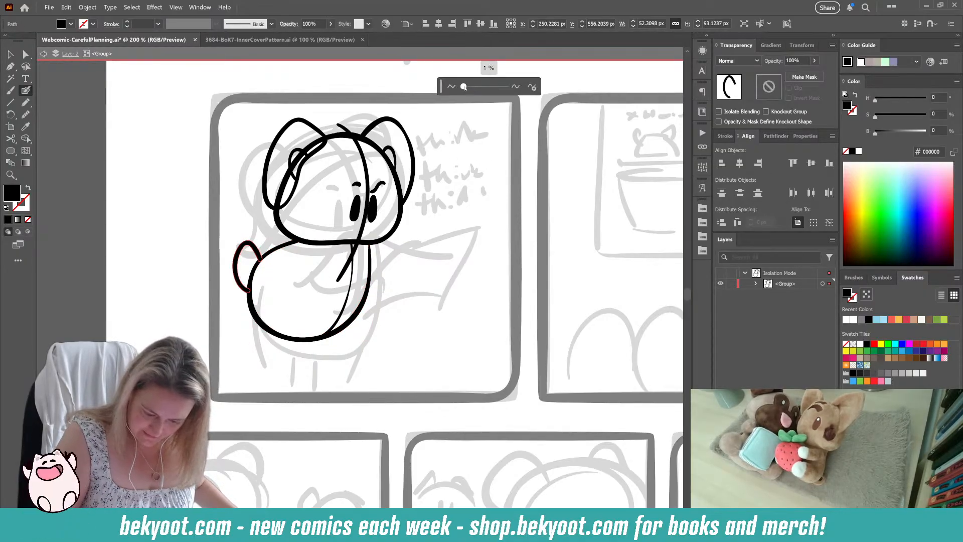
pyautogui.keyDown('ctrl'); pyautogui.click(408, 278); pyautogui.keyUp('ctrl')
# Step: Ink the character's legs with the Blob Brush: the front line, two short inner lines and the rear line
pyautogui.moveTo(390, 325); pyautogui.dragTo(383, 343)
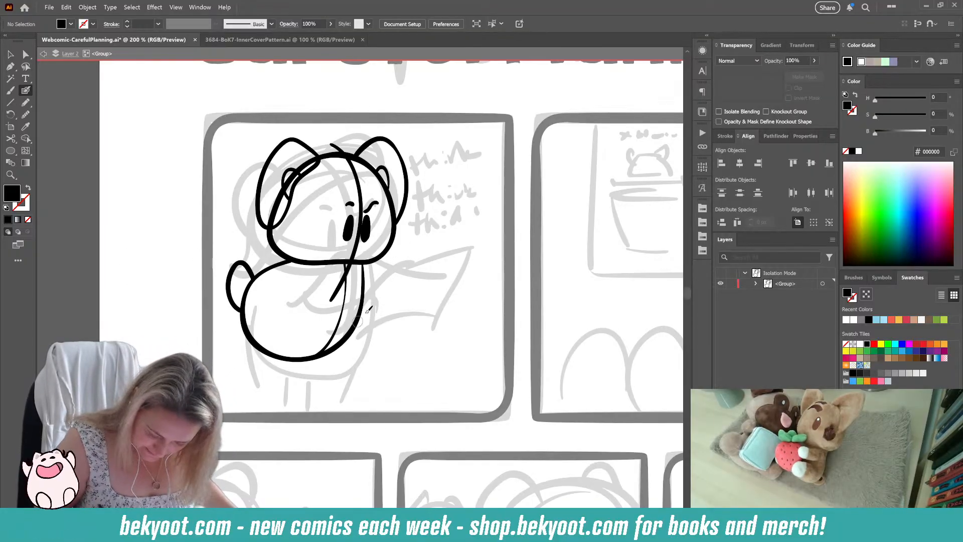
pyautogui.moveTo(354, 331); pyautogui.dragTo(333, 403)
pyautogui.hotkey('ctrl', 'z')
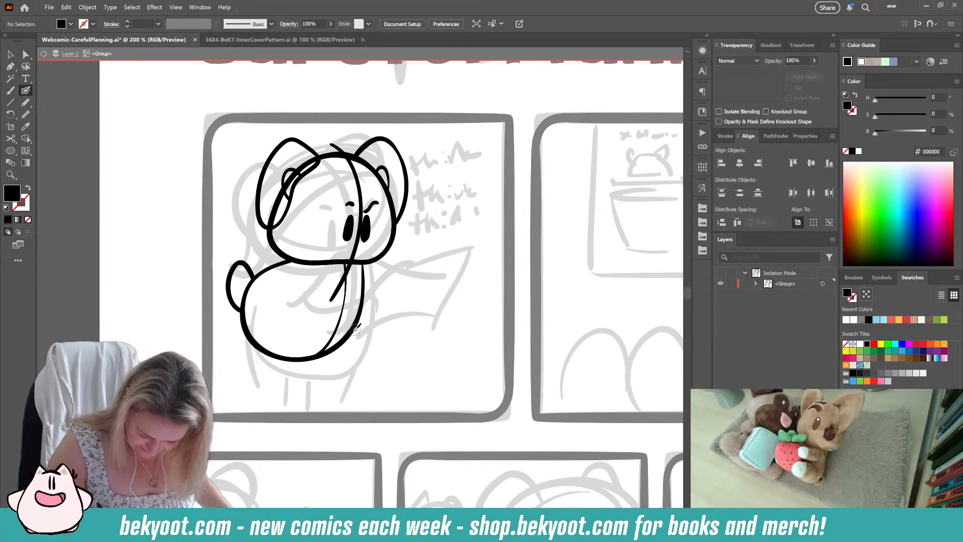
pyautogui.moveTo(356, 326); pyautogui.dragTo(337, 391)
pyautogui.hotkey('ctrl', 'z')
pyautogui.moveTo(355, 326); pyautogui.dragTo(332, 402)
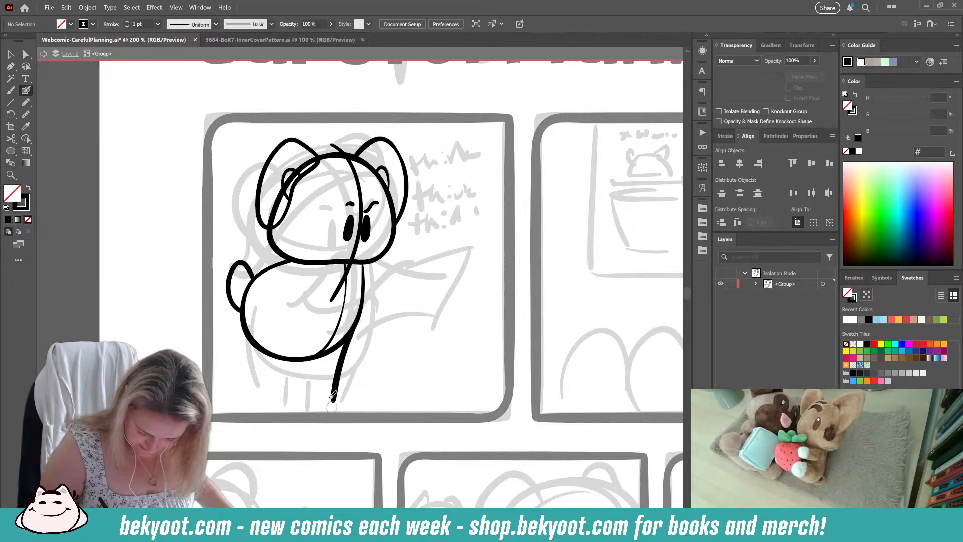
pyautogui.moveTo(305, 359); pyautogui.dragTo(296, 394)
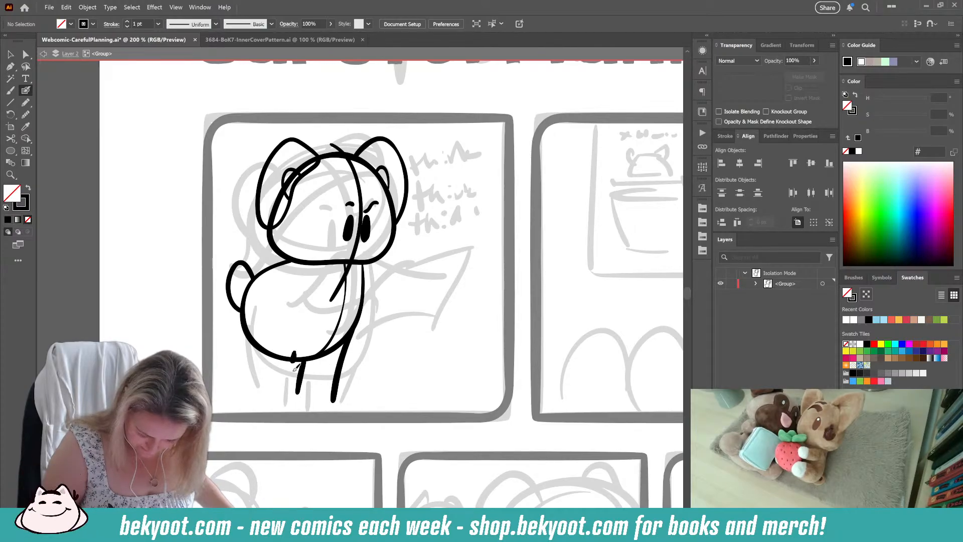
pyautogui.moveTo(293, 354); pyautogui.dragTo(295, 394)
pyautogui.moveTo(245, 342); pyautogui.dragTo(256, 397)
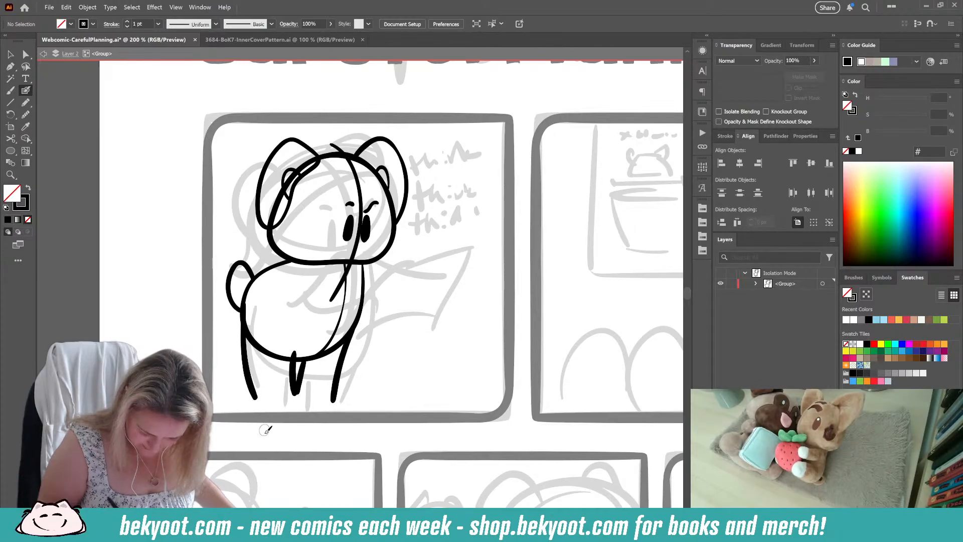
# Step: Try to ink a flat foot line at the base of the front leg
pyautogui.moveTo(311, 415); pyautogui.dragTo(305, 438)
pyautogui.moveTo(360, 403); pyautogui.dragTo(350, 357)
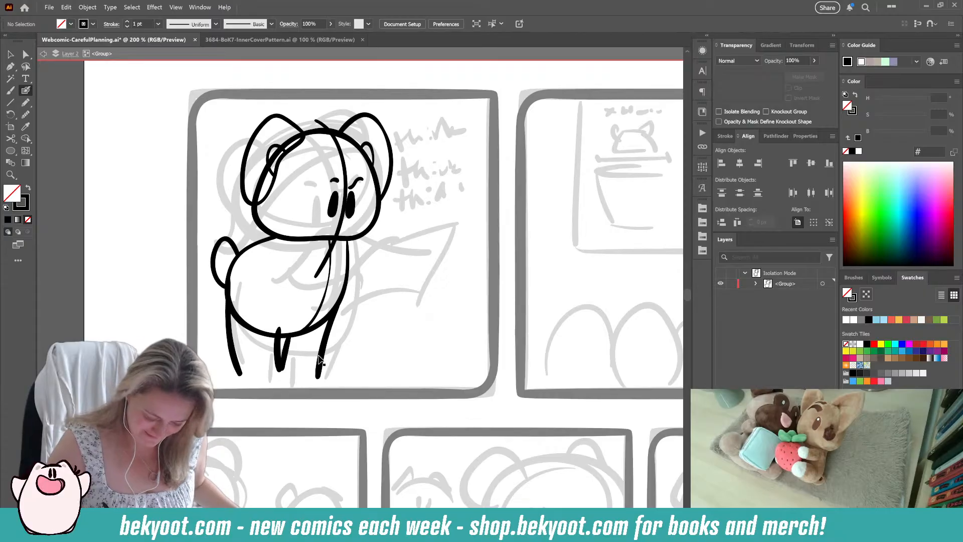
pyautogui.moveTo(341, 301)
pyautogui.mouseDown()
pyautogui.moveTo(317, 377)
pyautogui.moveTo(343, 376)
pyautogui.moveTo(292, 381)
pyautogui.mouseUp()
pyautogui.keyDown('ctrl'); pyautogui.click(363, 334); pyautogui.keyUp('ctrl')
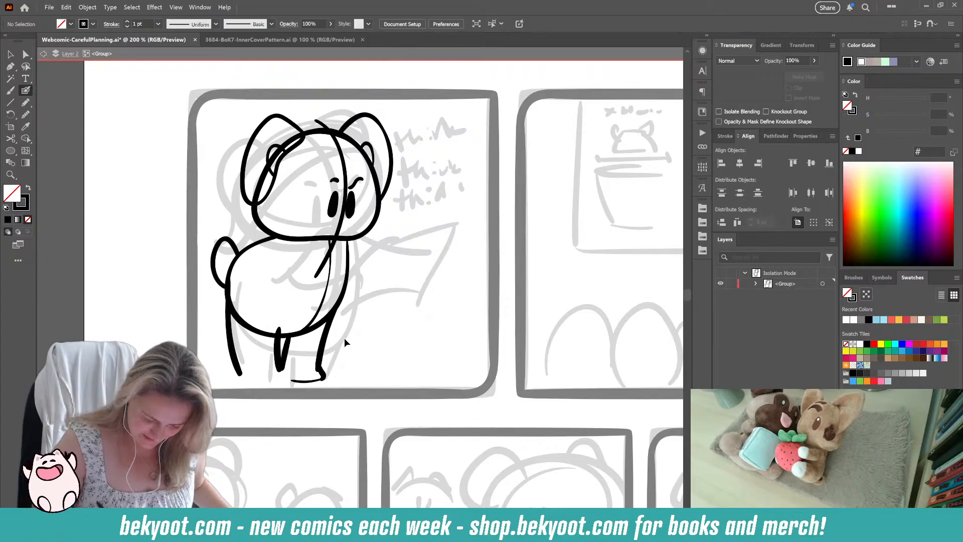
pyautogui.hotkey('ctrl', 'z')
# Step: Tighten the body outline slightly, shift the rear leg line inward and space the two inner leg lines apart
pyautogui.keyDown('ctrl'); pyautogui.click(269, 335); pyautogui.keyUp('ctrl')
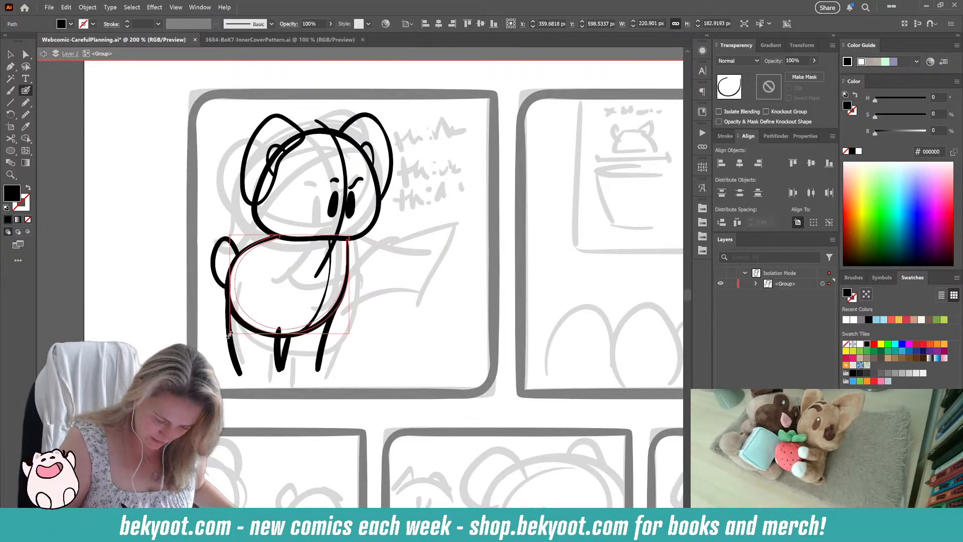
pyautogui.keyDown('ctrl'); pyautogui.click(369, 308); pyautogui.keyUp('ctrl')
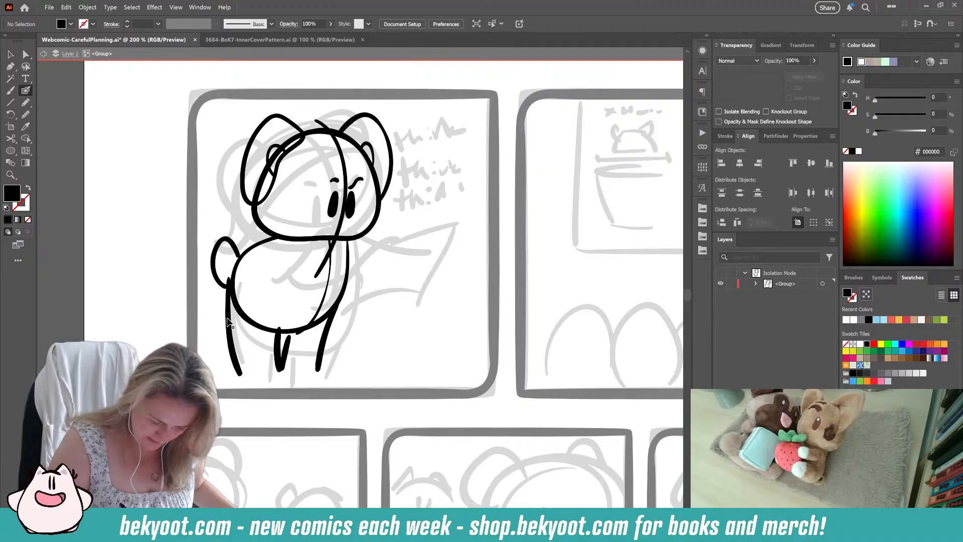
pyautogui.moveTo(230, 275); pyautogui.dragTo(245, 373)
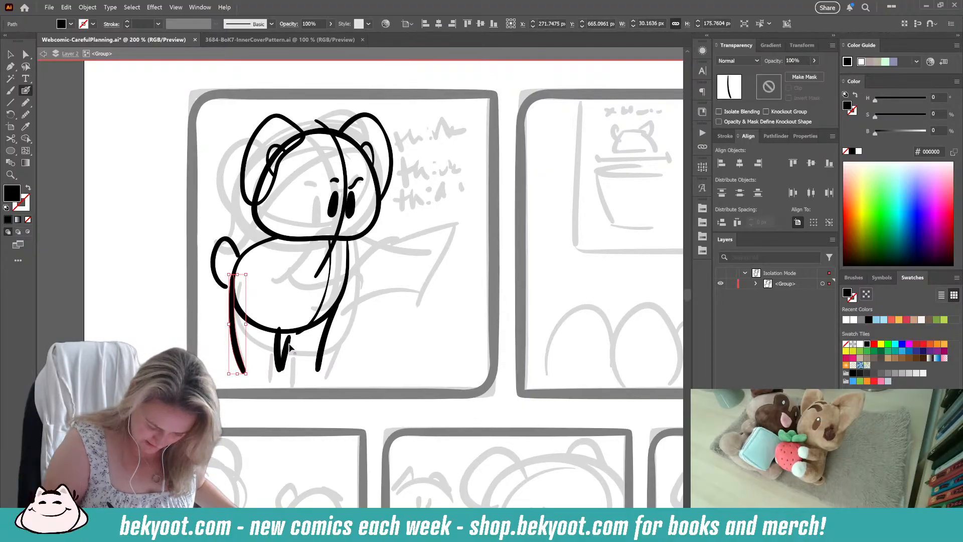
pyautogui.moveTo(295, 329); pyautogui.dragTo(285, 365)
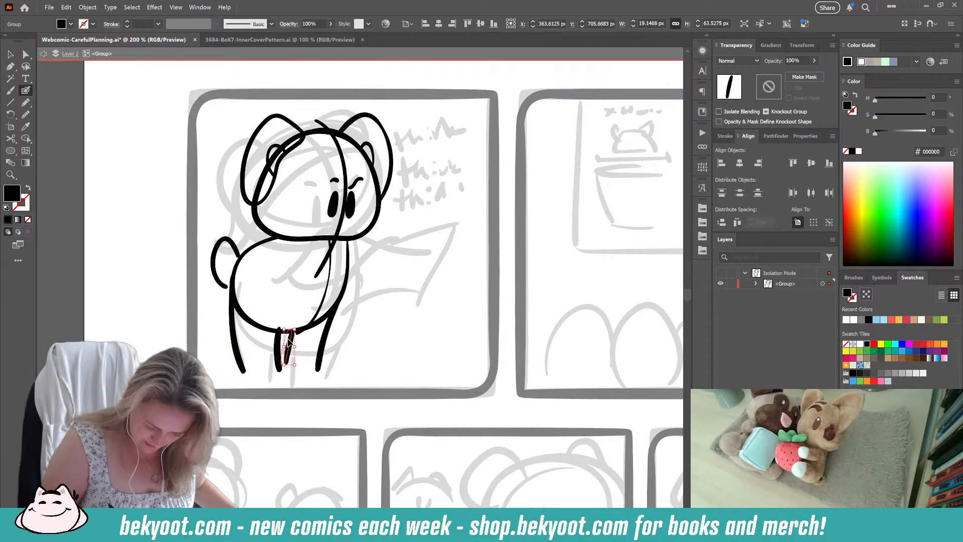
pyautogui.keyDown('ctrl'); pyautogui.click(366, 337); pyautogui.keyUp('ctrl')
# Step: Ink the raised arm at the chin and the other arm across the body, and nudge the tail closer to the body
pyautogui.moveTo(349, 317); pyautogui.dragTo(340, 336)
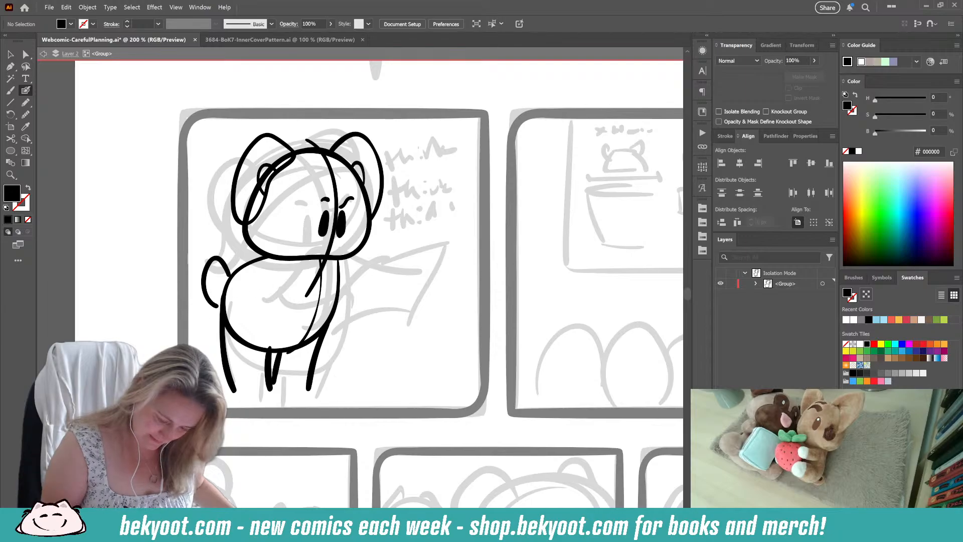
pyautogui.moveTo(266, 273)
pyautogui.mouseDown()
pyautogui.moveTo(318, 245)
pyautogui.moveTo(330, 243)
pyautogui.moveTo(337, 257)
pyautogui.moveTo(330, 287)
pyautogui.moveTo(255, 312)
pyautogui.mouseUp()
pyautogui.hotkey('shift', 'x')
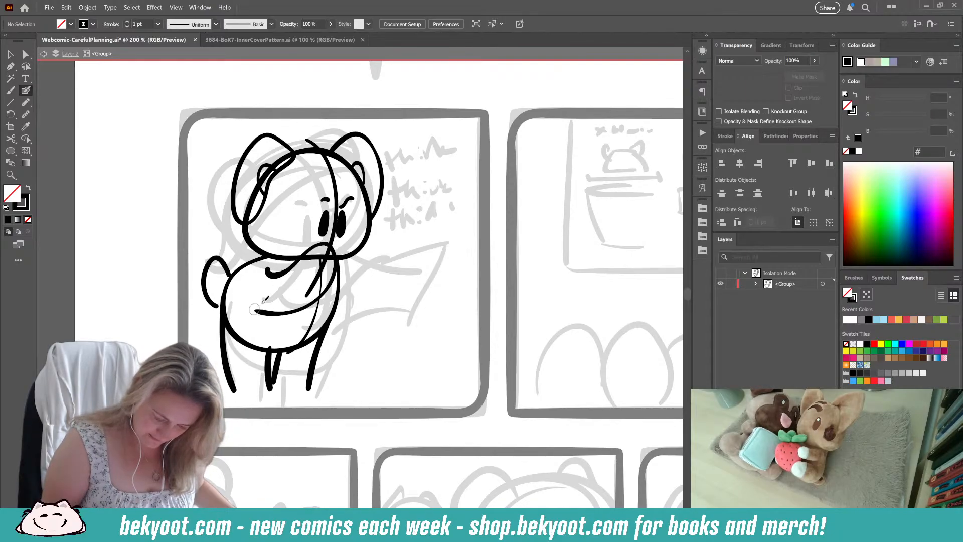
pyautogui.moveTo(226, 270); pyautogui.dragTo(232, 268)
pyautogui.keyDown('ctrl'); pyautogui.click(203, 332); pyautogui.keyUp('ctrl')
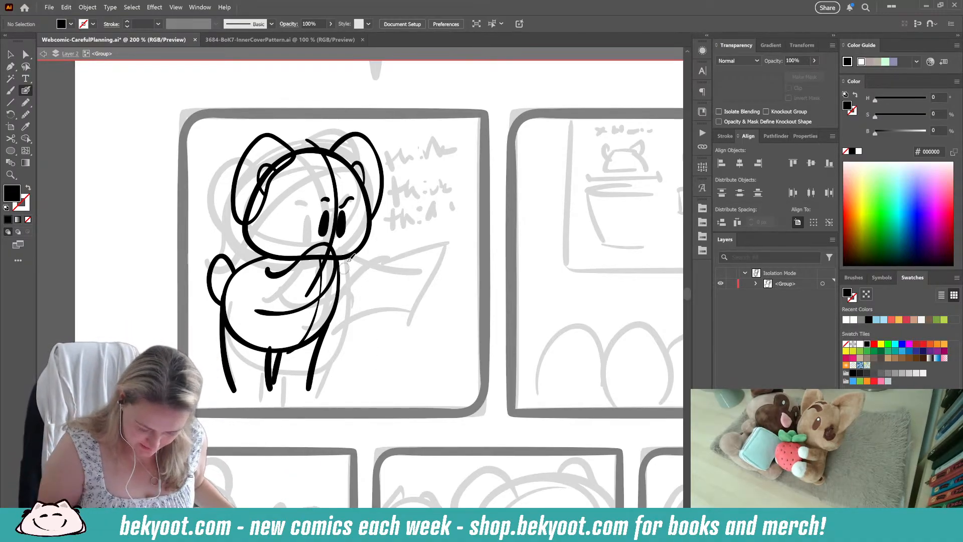
# Step: Ink a curved sheet of paper held in front of the character's body
pyautogui.moveTo(322, 311); pyautogui.dragTo(394, 263)
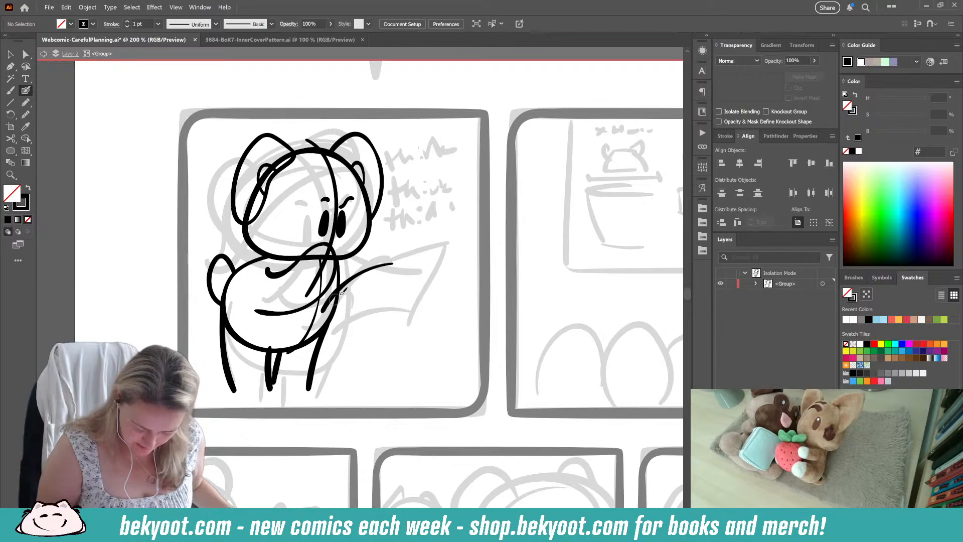
pyautogui.hotkey('ctrl', 'z')
pyautogui.moveTo(336, 335)
pyautogui.mouseDown()
pyautogui.moveTo(355, 268)
pyautogui.moveTo(413, 254)
pyautogui.moveTo(379, 259)
pyautogui.moveTo(410, 253)
pyautogui.moveTo(382, 289)
pyautogui.moveTo(377, 321)
pyautogui.moveTo(334, 337)
pyautogui.mouseUp()
pyautogui.hotkey('ctrl', 'z')
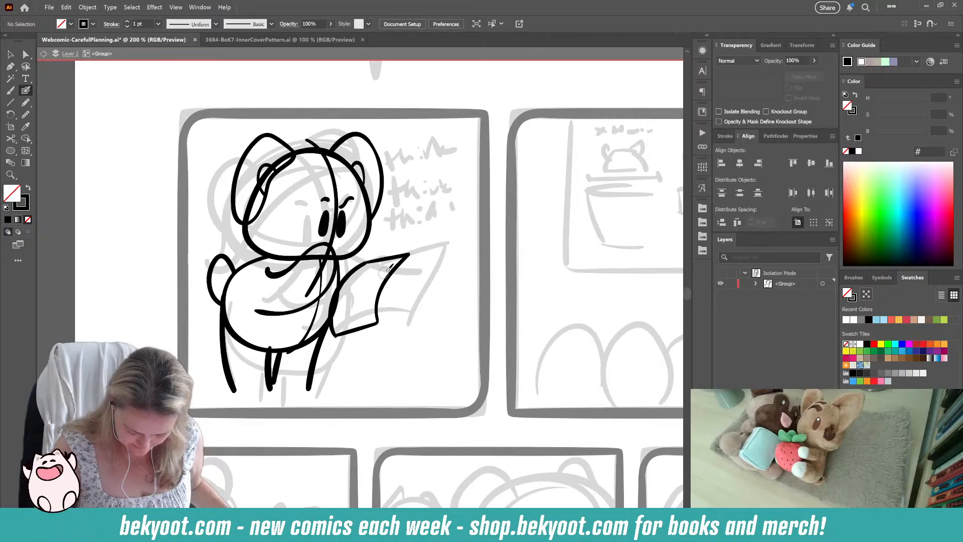
# Step: Refine the fit of the paper's edge lines at the lower corner and group the lines of the sheet
pyautogui.keyDown('ctrl'); pyautogui.click(349, 334); pyautogui.keyUp('ctrl')
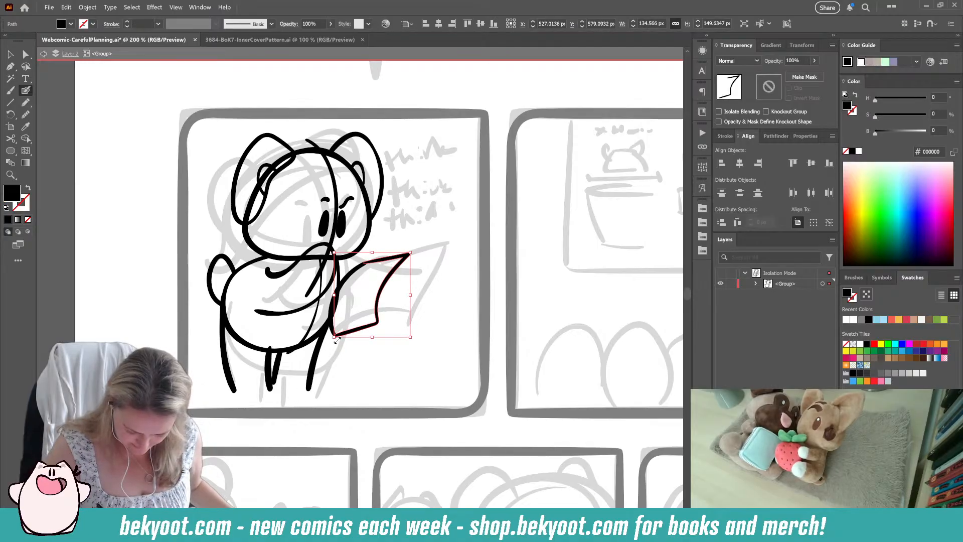
pyautogui.moveTo(335, 338); pyautogui.dragTo(336, 339)
pyautogui.keyDown('ctrl'); pyautogui.click(335, 359); pyautogui.keyUp('ctrl')
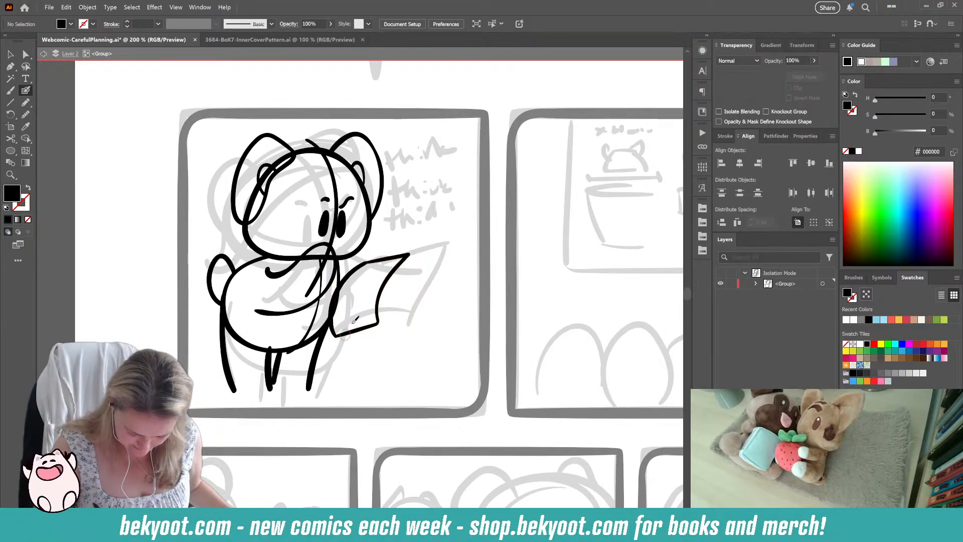
pyautogui.keyDown('ctrl'); pyautogui.click(357, 272); pyautogui.keyUp('ctrl')
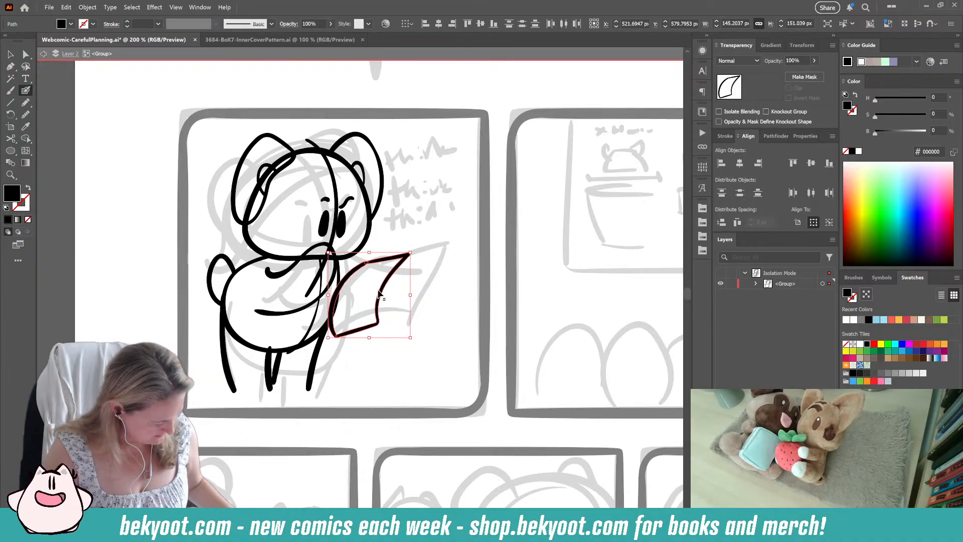
pyautogui.hotkey('ctrl', 'g')
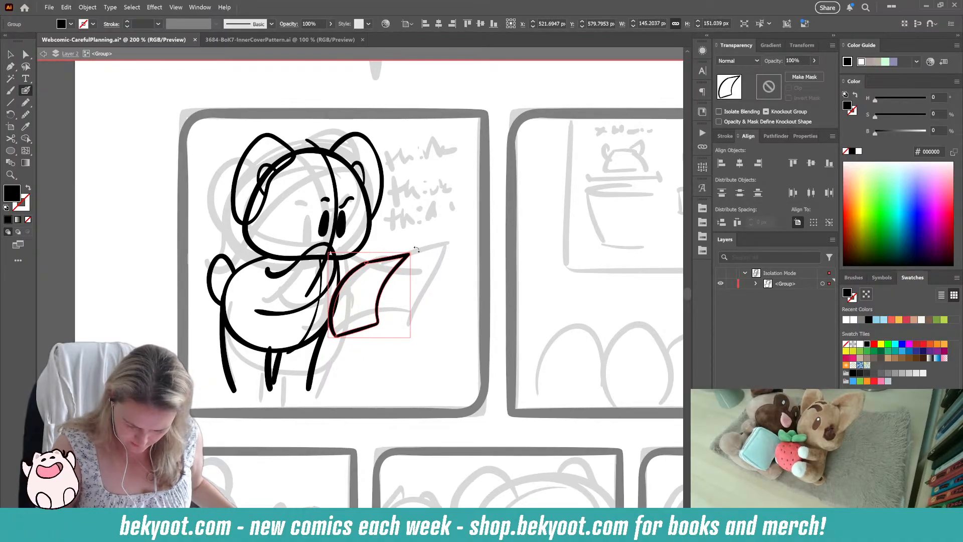
# Step: Tilt the held sheet of paper slightly clockwise and ink flat feet at the ends of the character's legs
pyautogui.moveTo(416, 250); pyautogui.dragTo(416, 273)
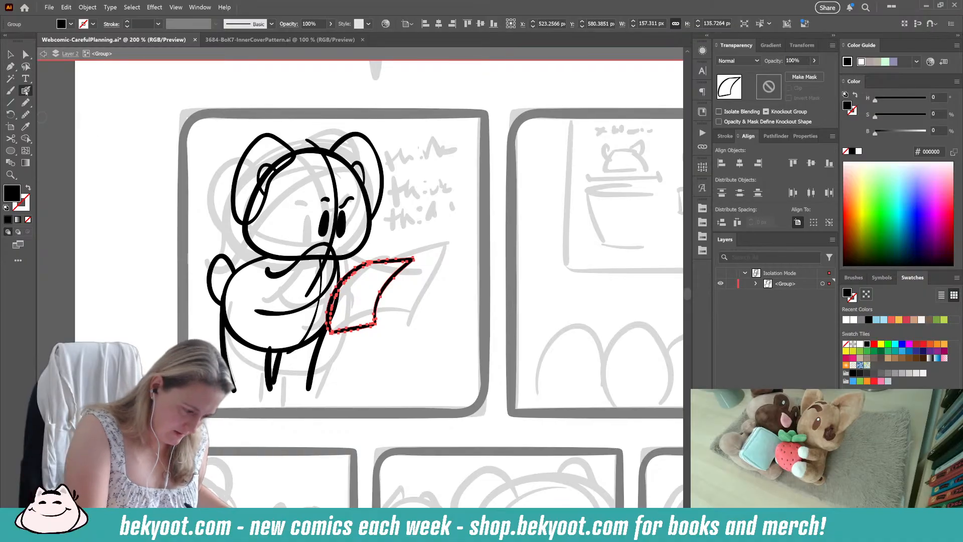
pyautogui.keyDown('ctrl'); pyautogui.click(285, 402); pyautogui.keyUp('ctrl')
pyautogui.moveTo(315, 376)
pyautogui.mouseDown()
pyautogui.moveTo(313, 405)
pyautogui.moveTo(270, 399)
pyautogui.mouseUp()
pyautogui.hotkey('shift', 'x')
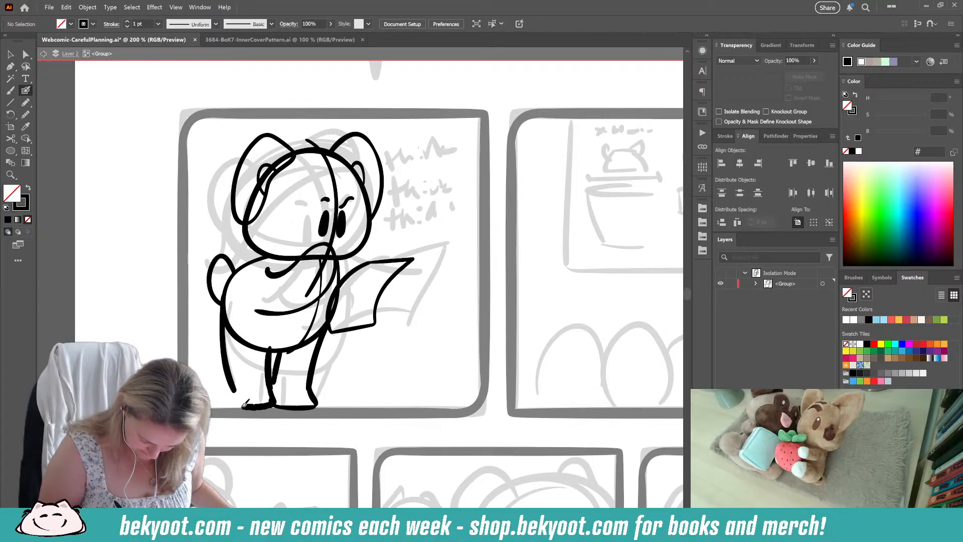
pyautogui.moveTo(299, 422); pyautogui.dragTo(280, 429)
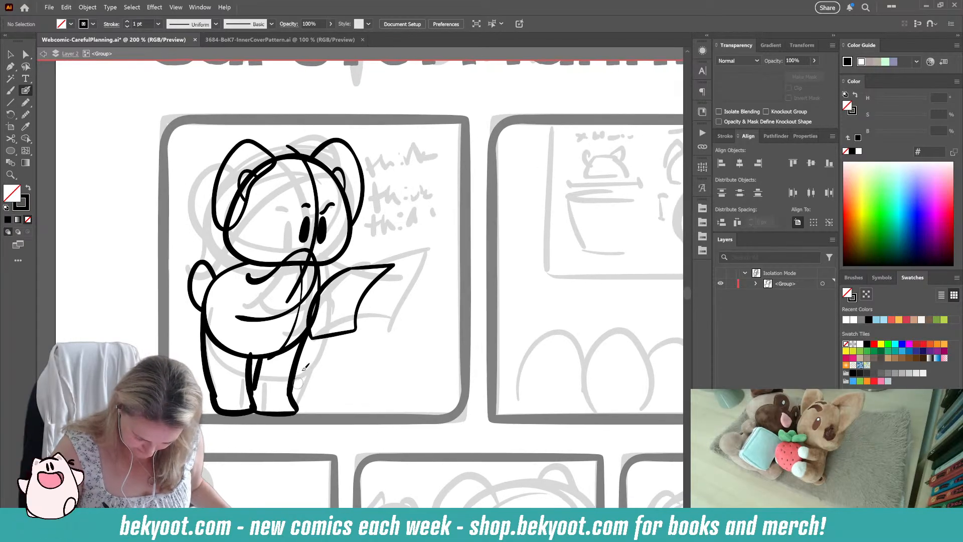
# Step: Raise the front foot slightly, narrow the front leg's lines, and reposition its inner leg line beside the rear leg
pyautogui.keyDown('ctrl'); pyautogui.click(258, 380); pyautogui.keyUp('ctrl')
pyautogui.keyDown('ctrl'); pyautogui.keyDown('shift'); pyautogui.click(276, 413); pyautogui.keyUp('shift'); pyautogui.keyUp('ctrl')
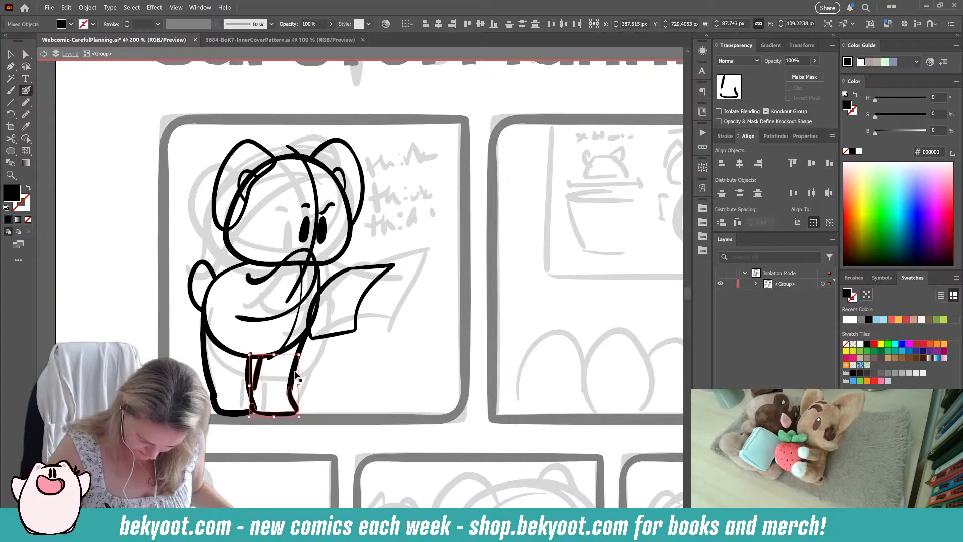
pyautogui.moveTo(283, 413); pyautogui.dragTo(283, 409)
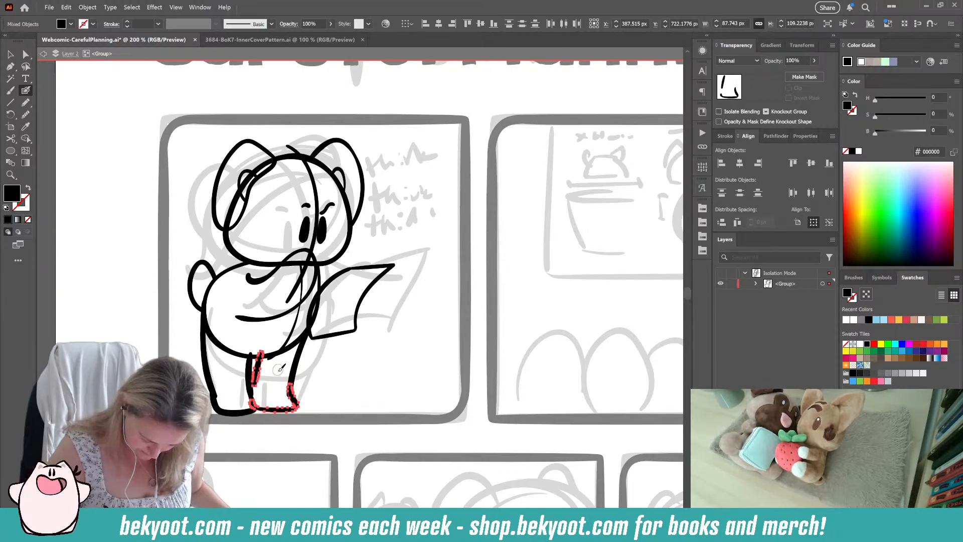
pyautogui.moveTo(250, 382); pyautogui.dragTo(253, 382)
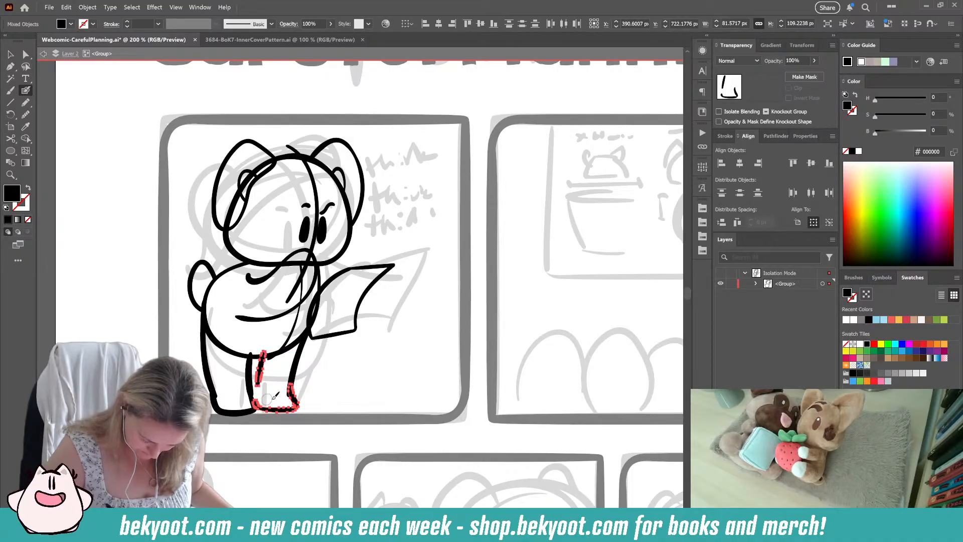
pyautogui.hotkey('ctrl', 'alt', 's')
pyautogui.click(317, 388)
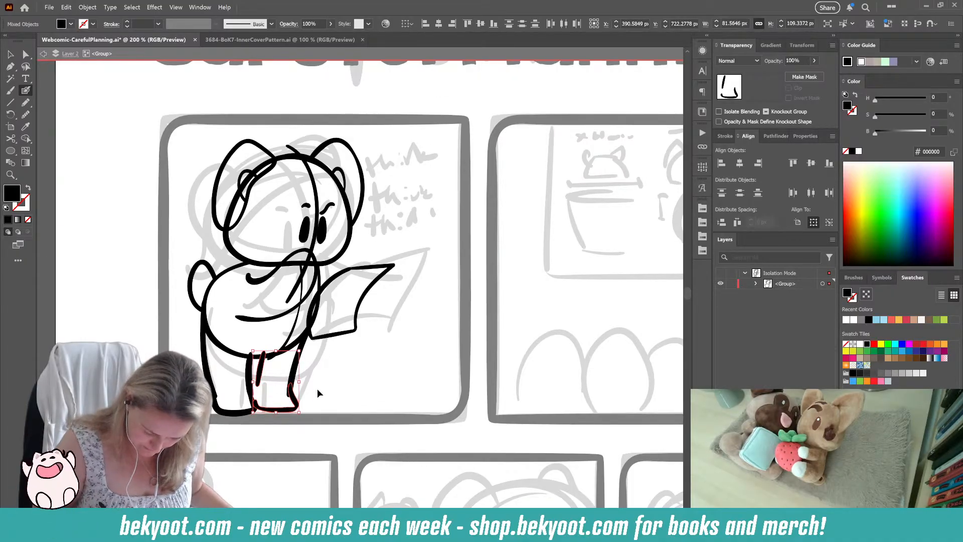
pyautogui.moveTo(264, 353); pyautogui.dragTo(256, 385)
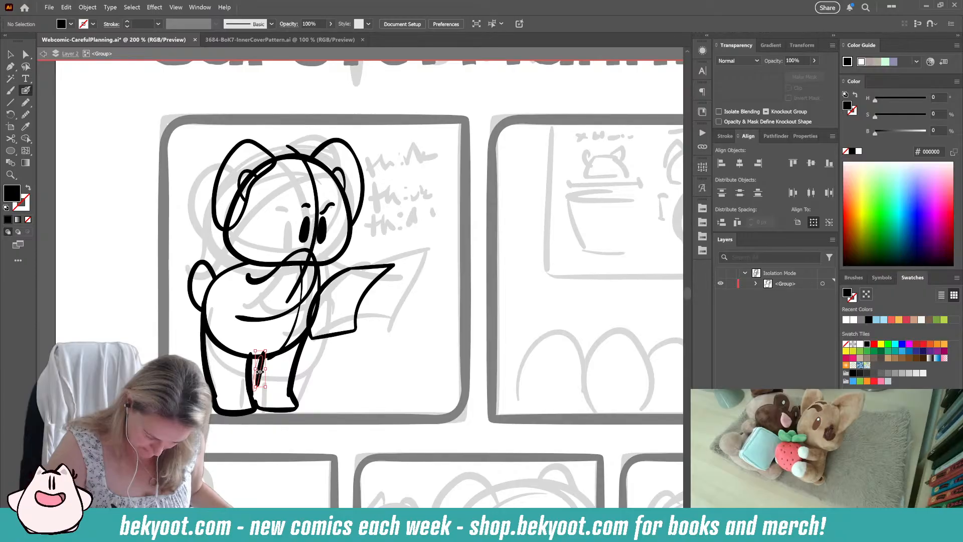
pyautogui.click(333, 374)
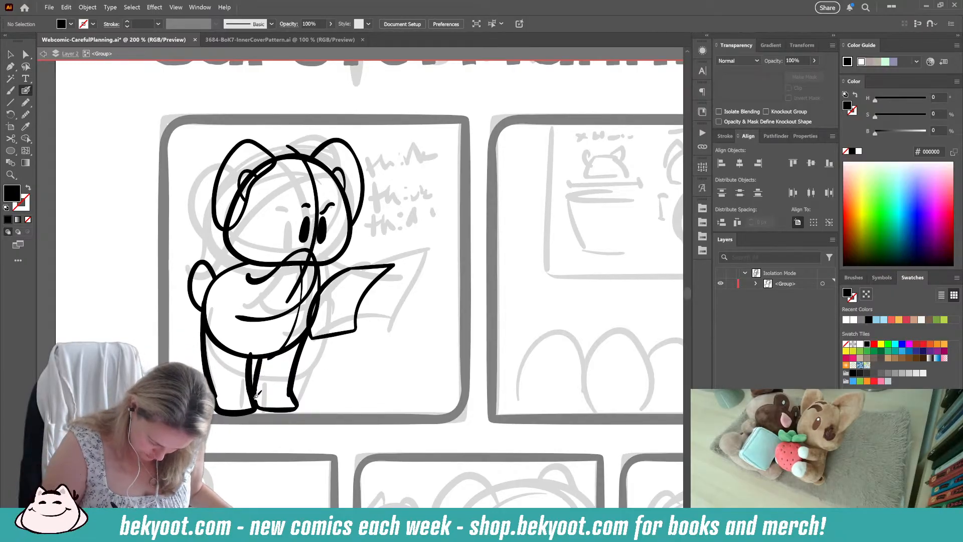
pyautogui.hotkey('shift', 'x')
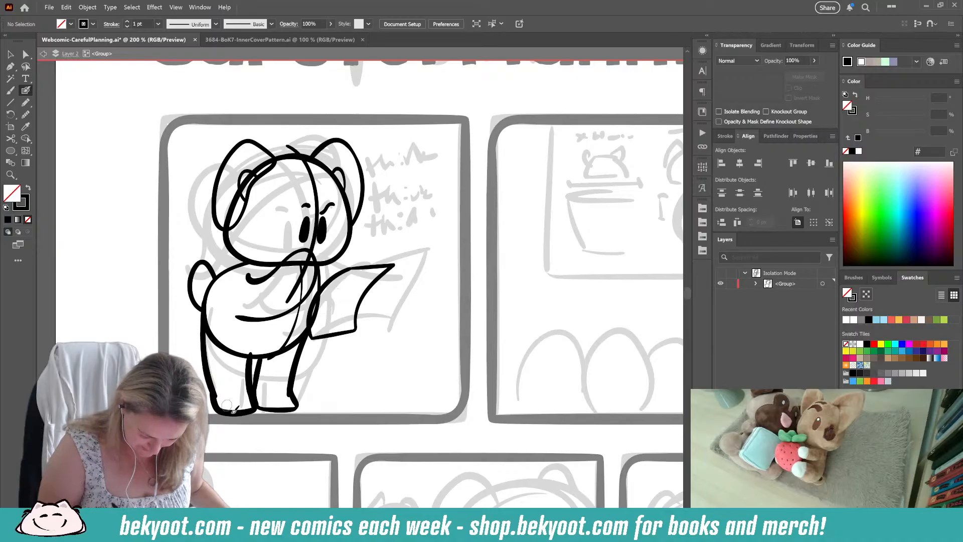
pyautogui.moveTo(302, 357)
pyautogui.mouseDown()
pyautogui.moveTo(321, 366)
pyautogui.moveTo(311, 363)
pyautogui.mouseUp()
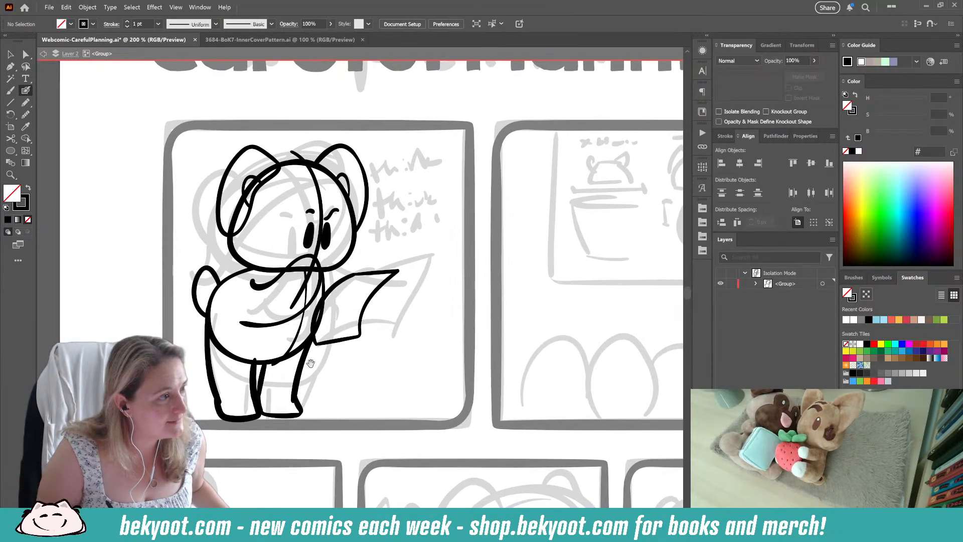
# Step: Select the whole inked character and scale it down slightly within the first panel, undoing the trial enlargement
pyautogui.click(11, 53)
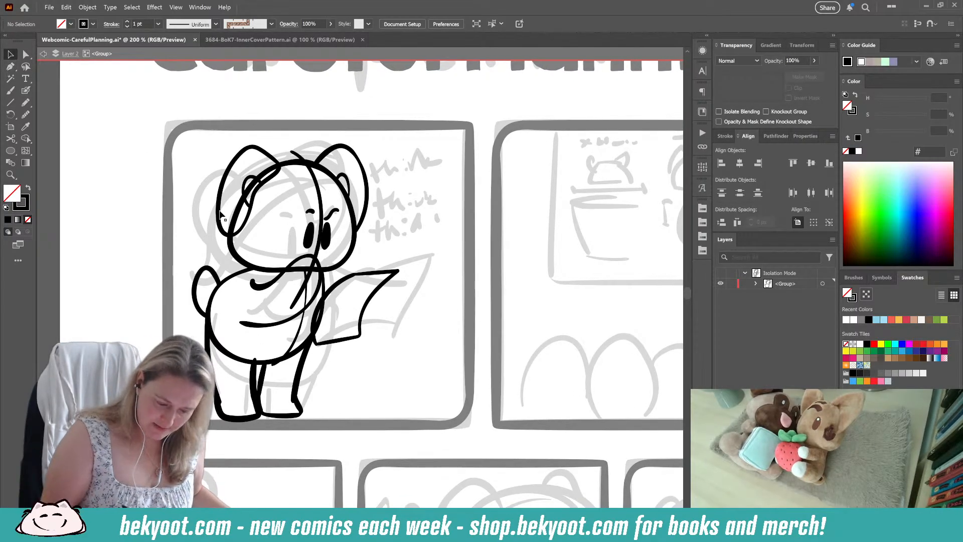
pyautogui.moveTo(173, 130)
pyautogui.mouseDown()
pyautogui.moveTo(348, 330)
pyautogui.moveTo(282, 406)
pyautogui.mouseUp()
pyautogui.moveTo(401, 423); pyautogui.dragTo(449, 488)
pyautogui.moveTo(327, 394)
pyautogui.mouseDown()
pyautogui.moveTo(313, 391)
pyautogui.moveTo(315, 374)
pyautogui.moveTo(330, 389)
pyautogui.mouseUp()
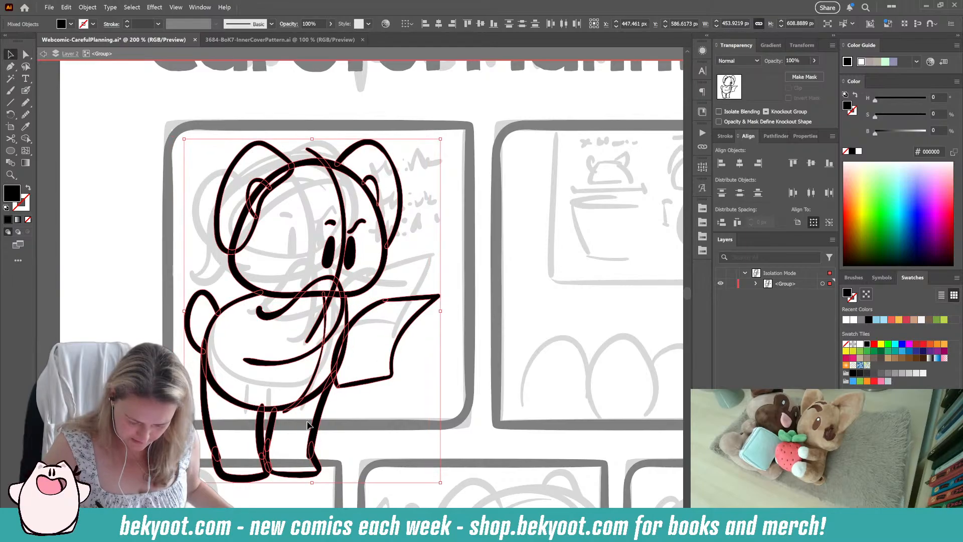
pyautogui.hotkey('ctrl', 'z')
pyautogui.hotkey('ctrl', 'z')
pyautogui.hotkey('ctrl', 'z')
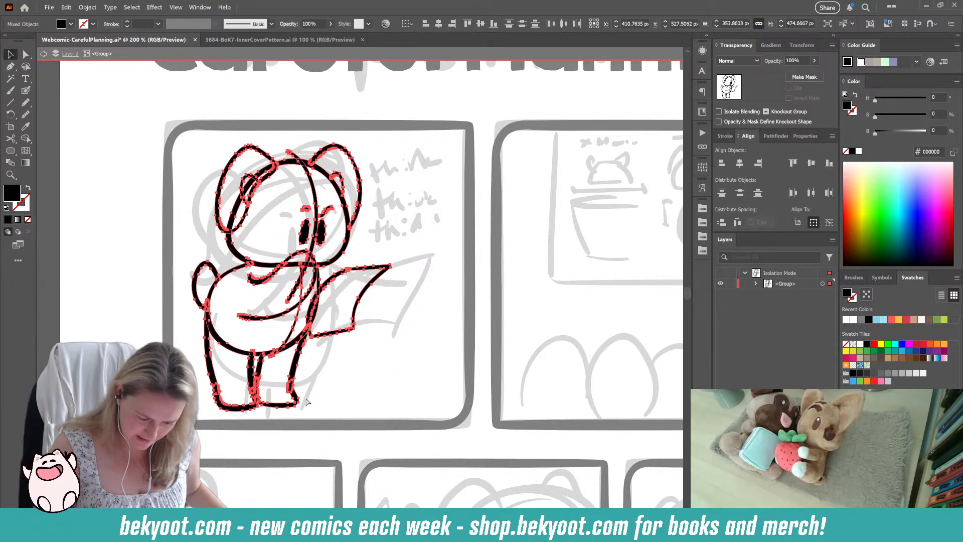
pyautogui.click(337, 408)
# Step: Ink the far arm's line and an oval hand gripping the paper, and shorten the arm line to end at the sheet
pyautogui.hotkey('shift', 'b')
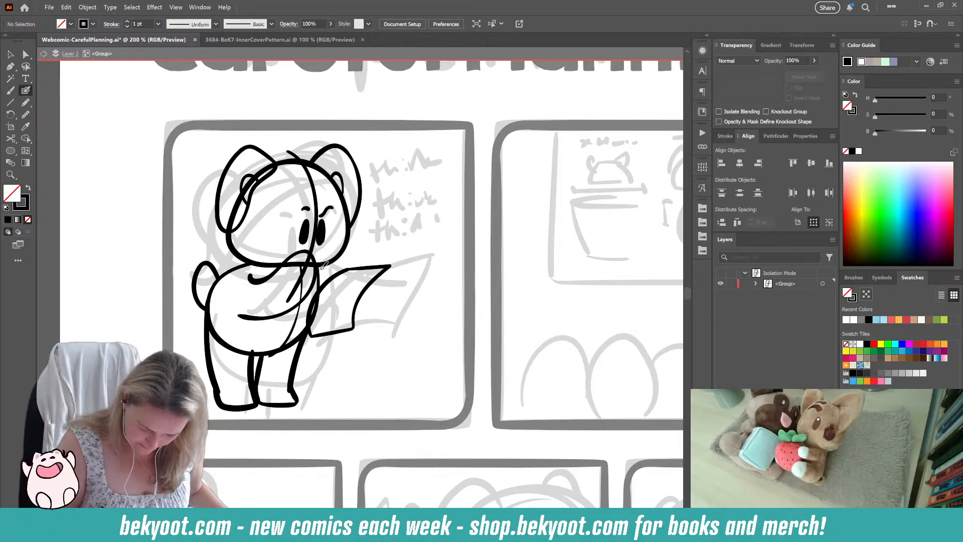
pyautogui.moveTo(322, 271); pyautogui.dragTo(349, 282)
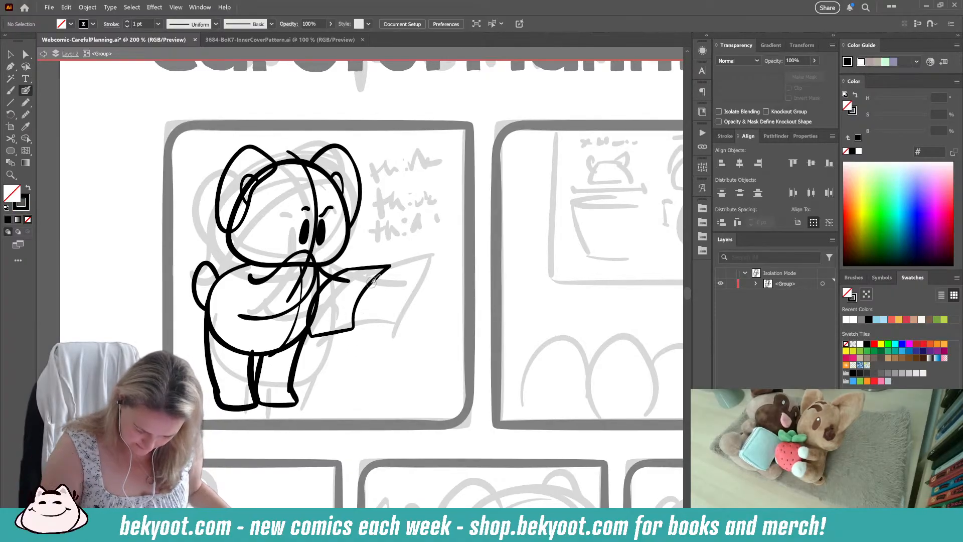
pyautogui.moveTo(363, 311); pyautogui.dragTo(351, 296)
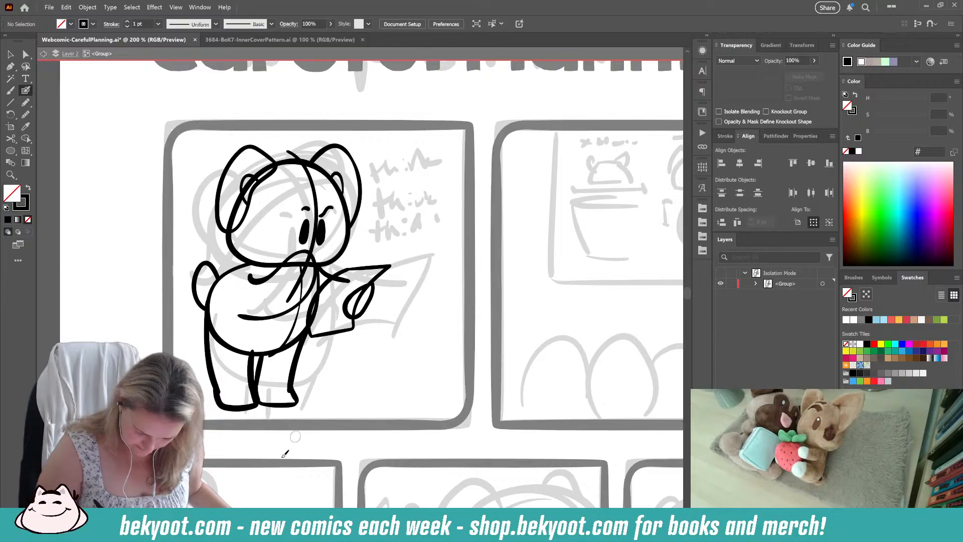
pyautogui.keyDown('ctrl'); pyautogui.click(345, 276); pyautogui.keyUp('ctrl')
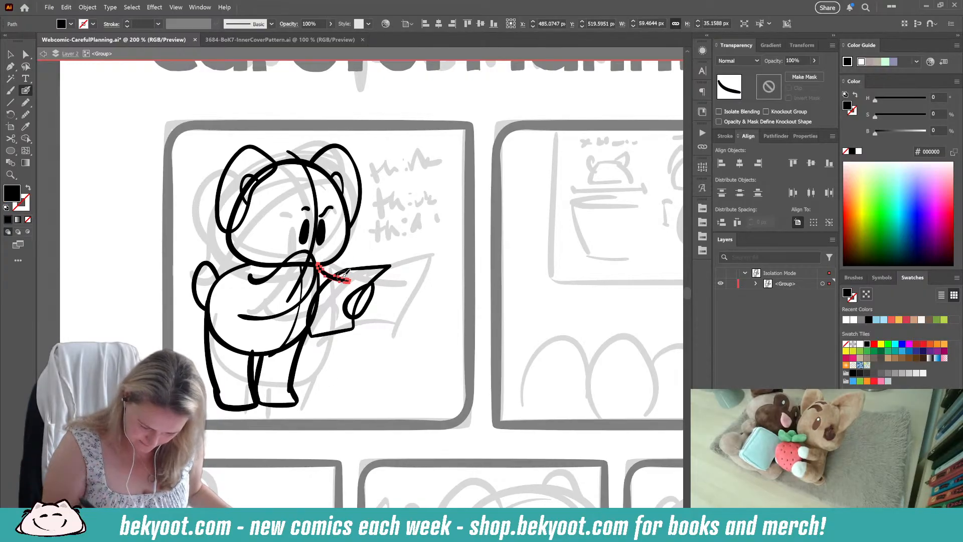
pyautogui.moveTo(331, 289); pyautogui.dragTo(330, 295)
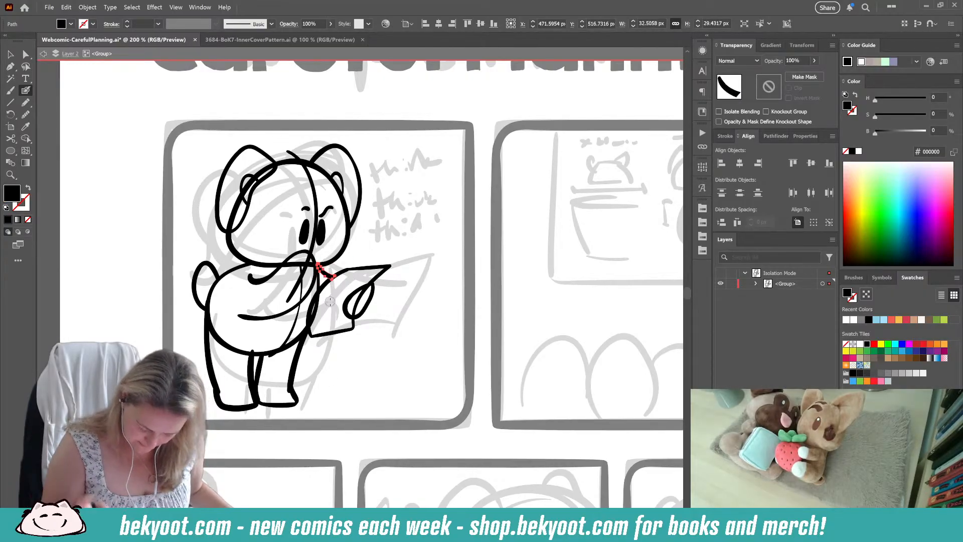
pyautogui.keyDown('ctrl'); pyautogui.click(403, 351); pyautogui.keyUp('ctrl')
pyautogui.moveTo(328, 369); pyautogui.dragTo(375, 395)
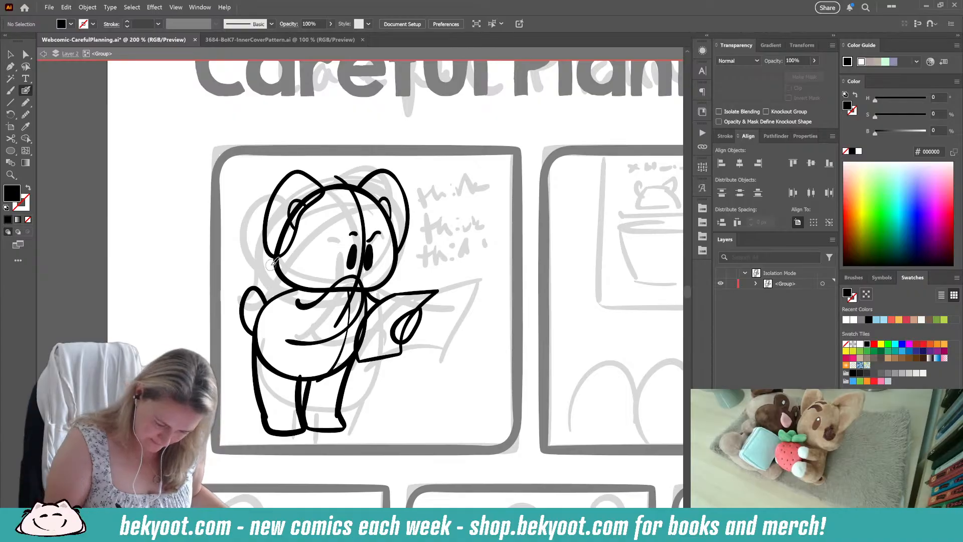
pyautogui.moveTo(273, 261)
pyautogui.mouseDown()
pyautogui.moveTo(362, 213)
pyautogui.moveTo(394, 235)
pyautogui.moveTo(363, 219)
pyautogui.moveTo(333, 223)
pyautogui.moveTo(289, 263)
pyautogui.mouseUp()
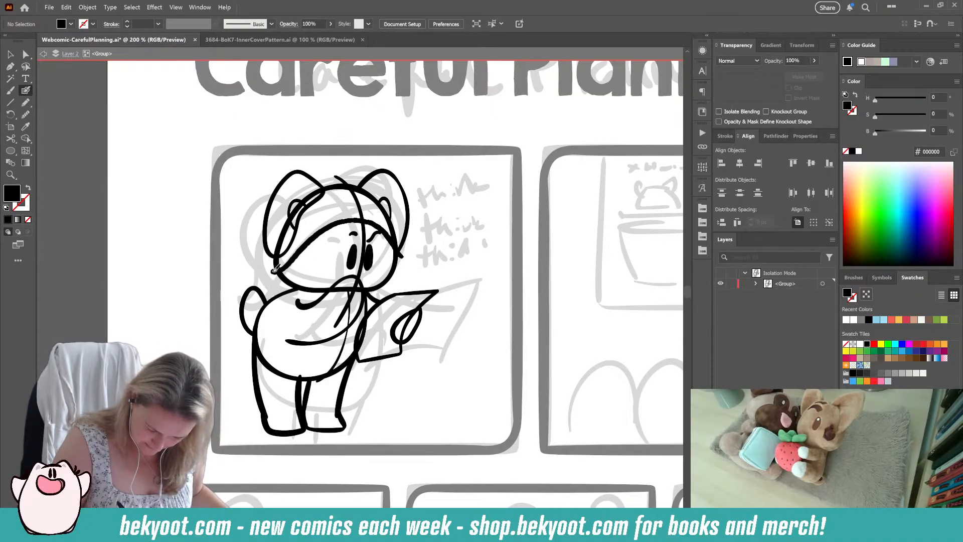
pyautogui.hotkey('shift', 'x')
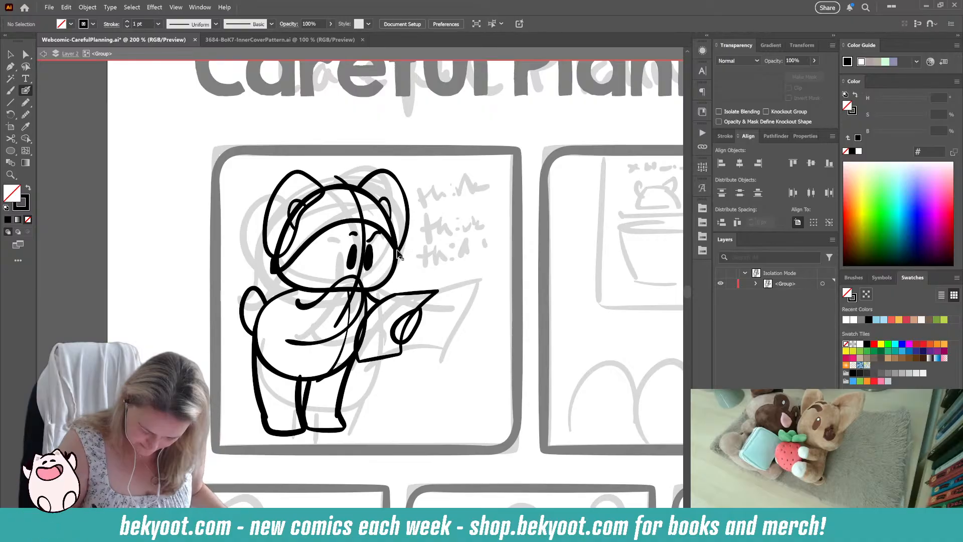
pyautogui.hotkey('ctrl', 'z')
pyautogui.hotkey('shift', 'x')
pyautogui.moveTo(271, 262)
pyautogui.mouseDown()
pyautogui.moveTo(349, 221)
pyautogui.moveTo(382, 221)
pyautogui.moveTo(400, 255)
pyautogui.moveTo(400, 235)
pyautogui.moveTo(358, 177)
pyautogui.mouseUp()
pyautogui.hotkey('shift', 'x')
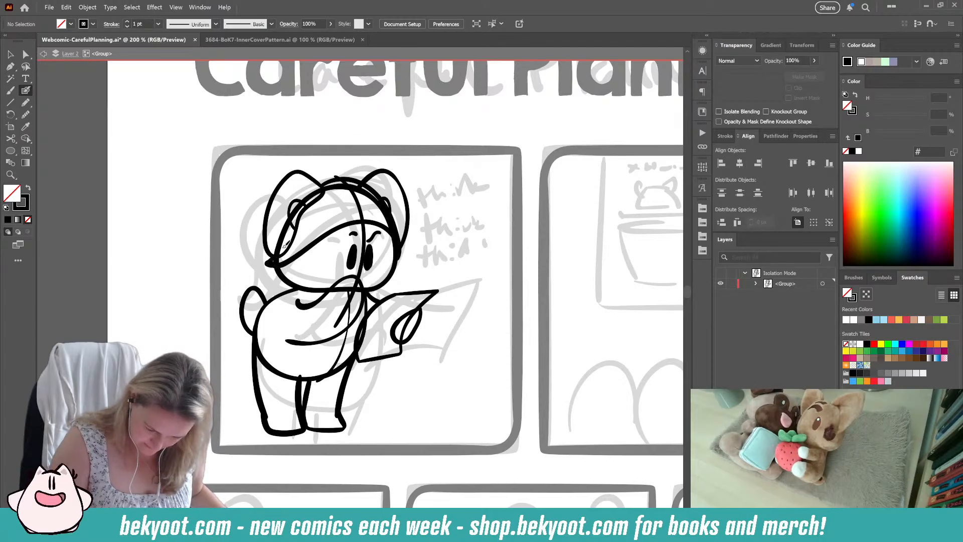
pyautogui.hotkey('ctrl', 'z')
pyautogui.hotkey('ctrl', 'z')
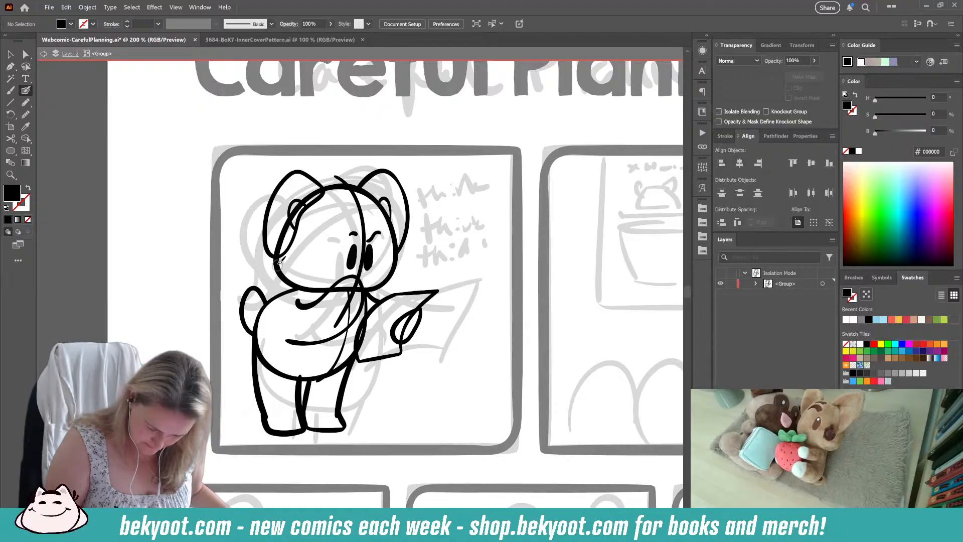
# Step: Ink a headscarf with a curved edge across the forehead, a line over the crown, a pointed flap behind and a small knot
pyautogui.hotkey('shift', 'x')
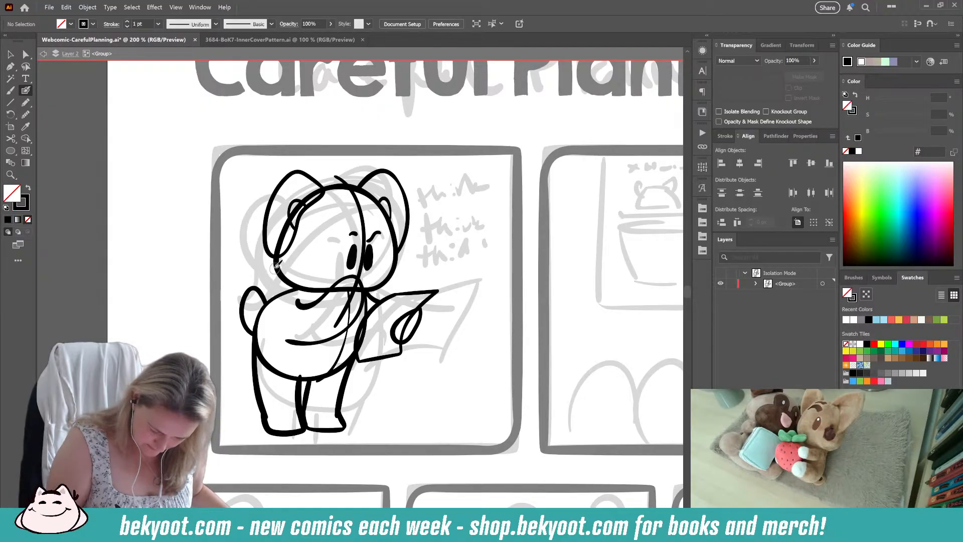
pyautogui.moveTo(275, 269)
pyautogui.mouseDown()
pyautogui.moveTo(322, 233)
pyautogui.moveTo(382, 218)
pyautogui.mouseUp()
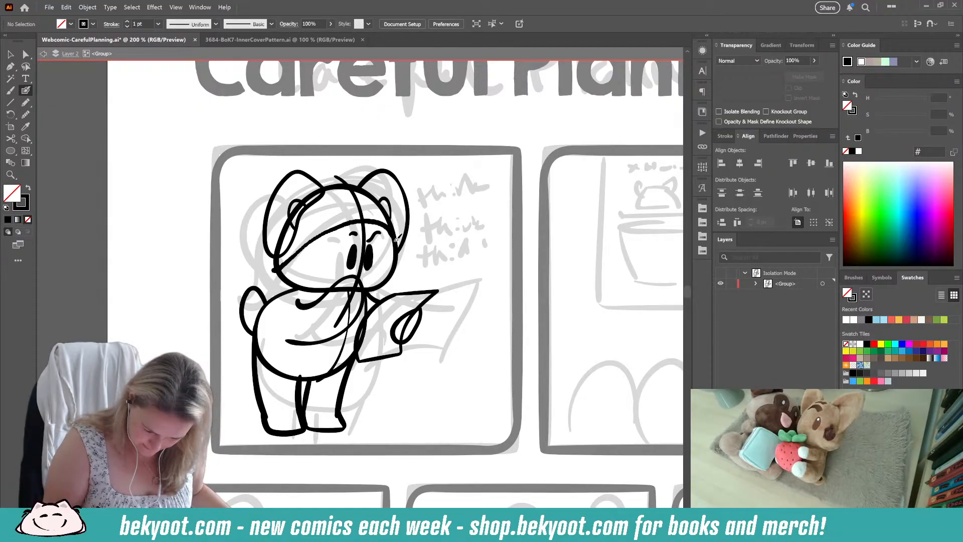
pyautogui.moveTo(399, 257)
pyautogui.mouseDown()
pyautogui.moveTo(370, 188)
pyautogui.moveTo(329, 175)
pyautogui.moveTo(244, 196)
pyautogui.moveTo(277, 270)
pyautogui.mouseUp()
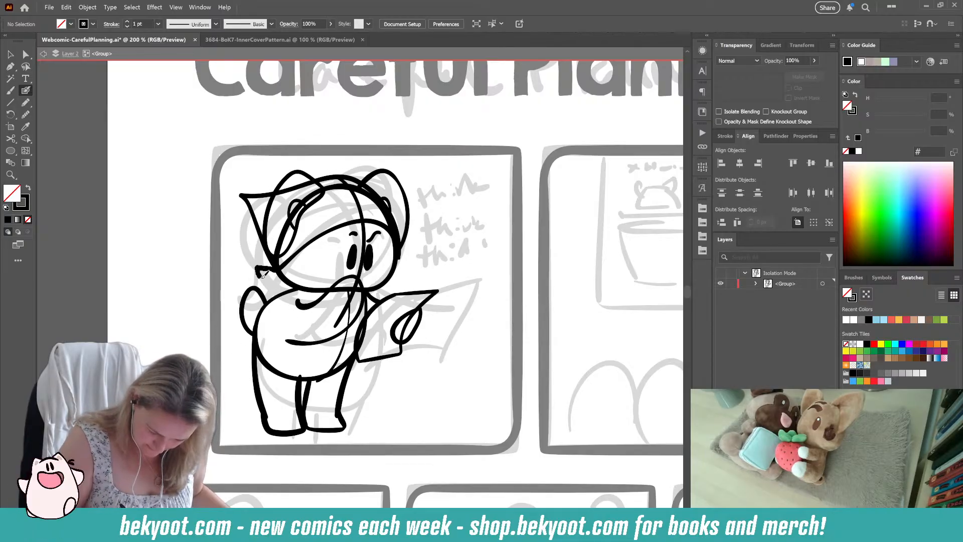
pyautogui.moveTo(283, 289); pyautogui.dragTo(284, 278)
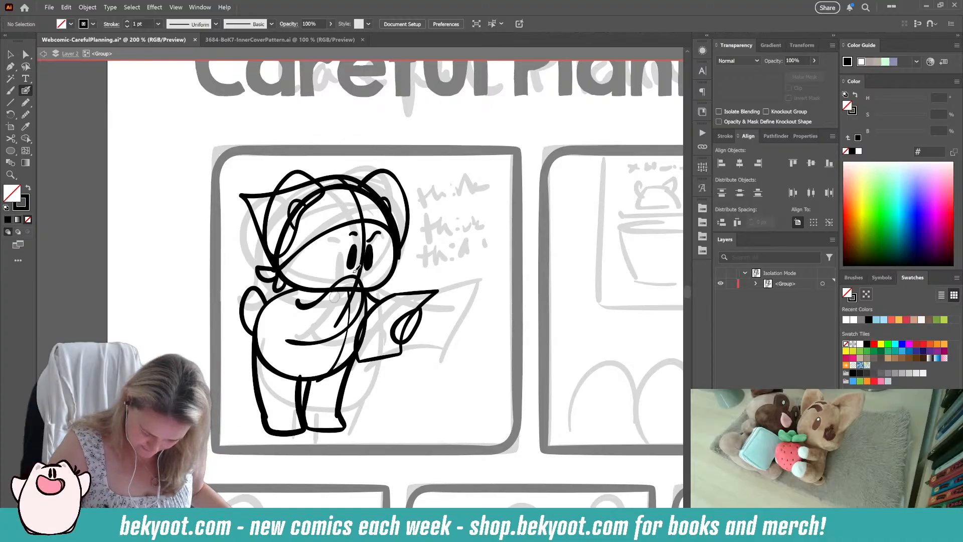
# Step: Ink an apron on the character with a skirt over the upper legs, a curved shoulder strap and tie ends beside the tail
pyautogui.moveTo(322, 371); pyautogui.dragTo(328, 346)
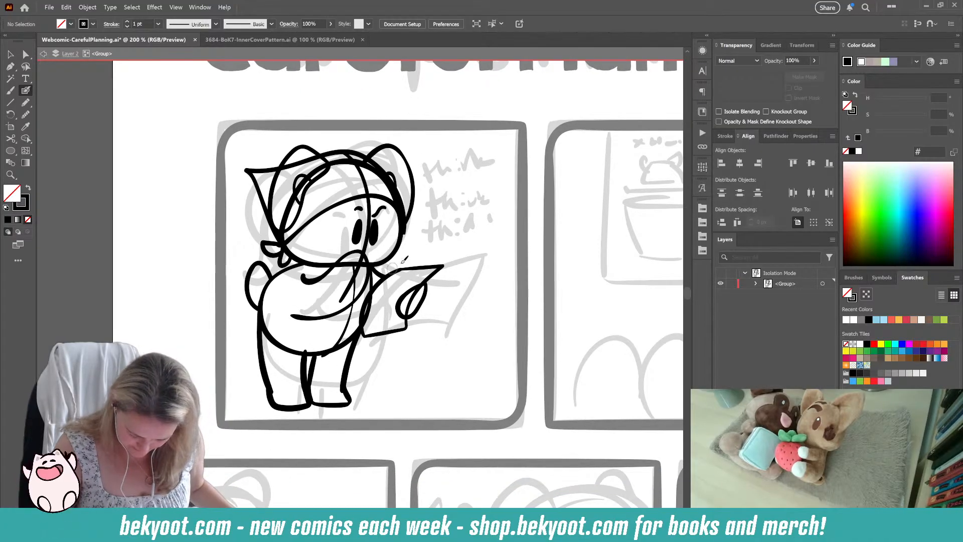
pyautogui.moveTo(416, 366); pyautogui.dragTo(384, 376)
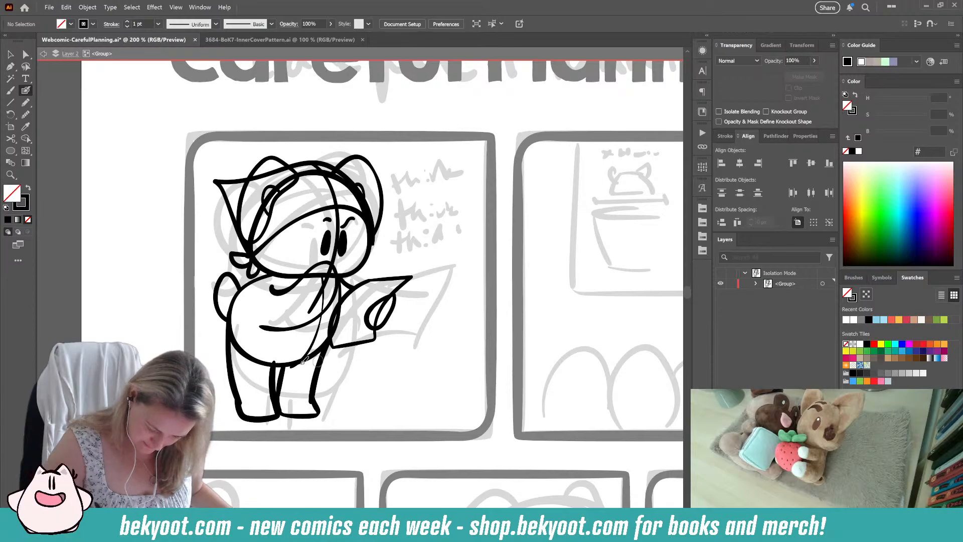
pyautogui.moveTo(269, 327); pyautogui.dragTo(261, 371)
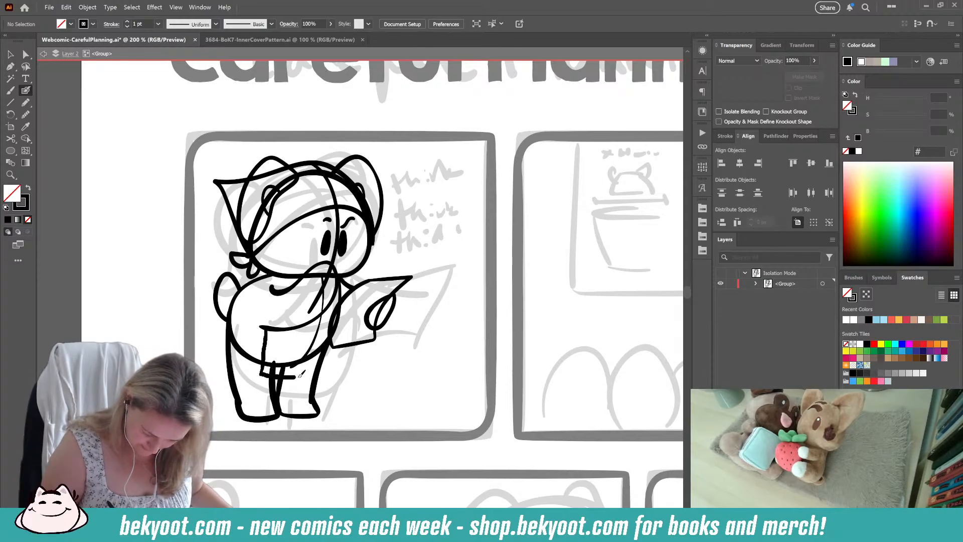
pyautogui.moveTo(333, 367); pyautogui.dragTo(334, 325)
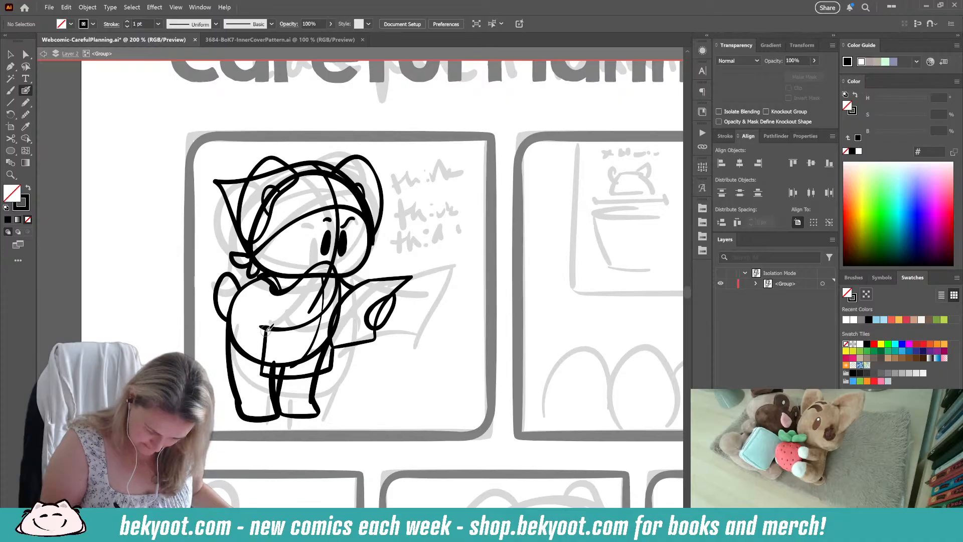
pyautogui.moveTo(265, 328)
pyautogui.mouseDown()
pyautogui.moveTo(247, 309)
pyautogui.moveTo(250, 280)
pyautogui.moveTo(253, 327)
pyautogui.mouseUp()
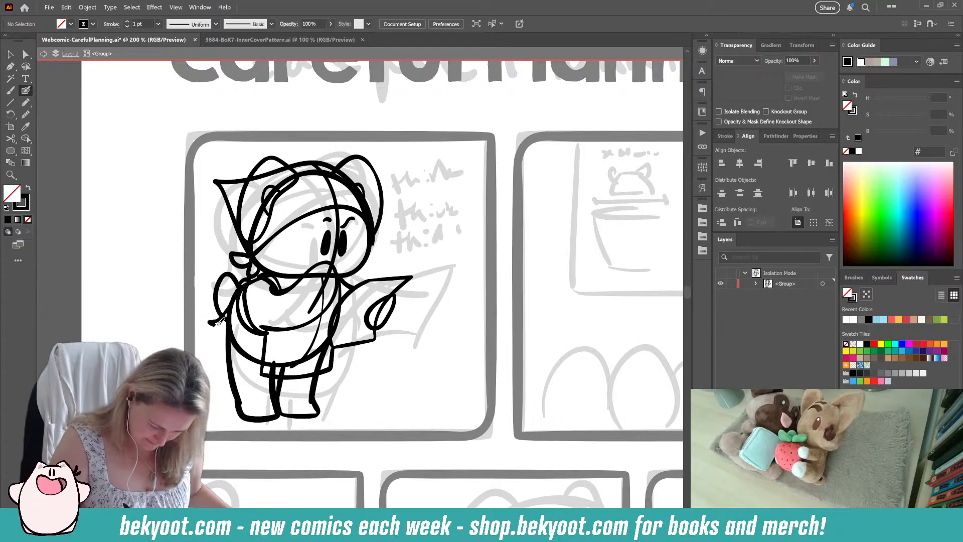
pyautogui.keyDown('ctrl'); pyautogui.click(231, 274); pyautogui.keyUp('ctrl')
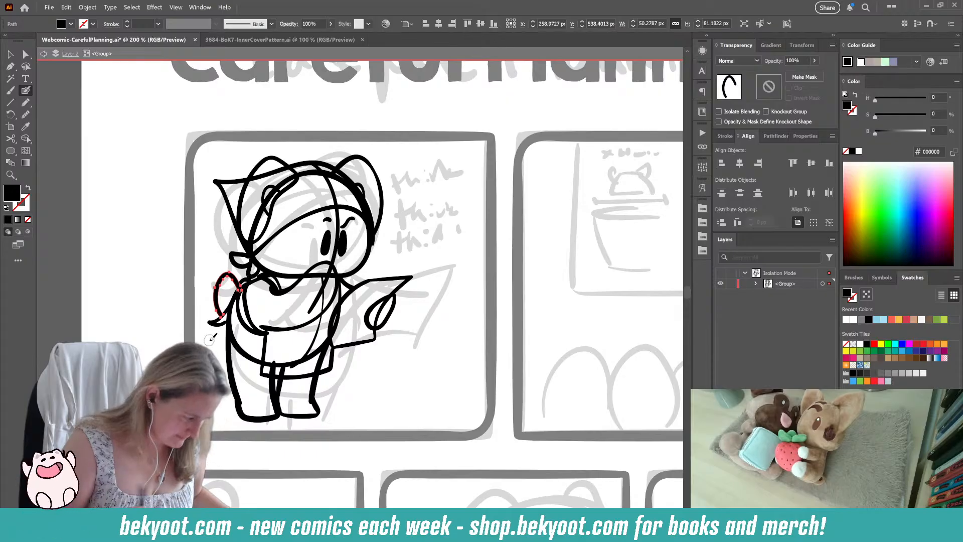
pyautogui.keyDown('ctrl'); pyautogui.click(382, 355); pyautogui.keyUp('ctrl')
pyautogui.moveTo(369, 374); pyautogui.dragTo(349, 406)
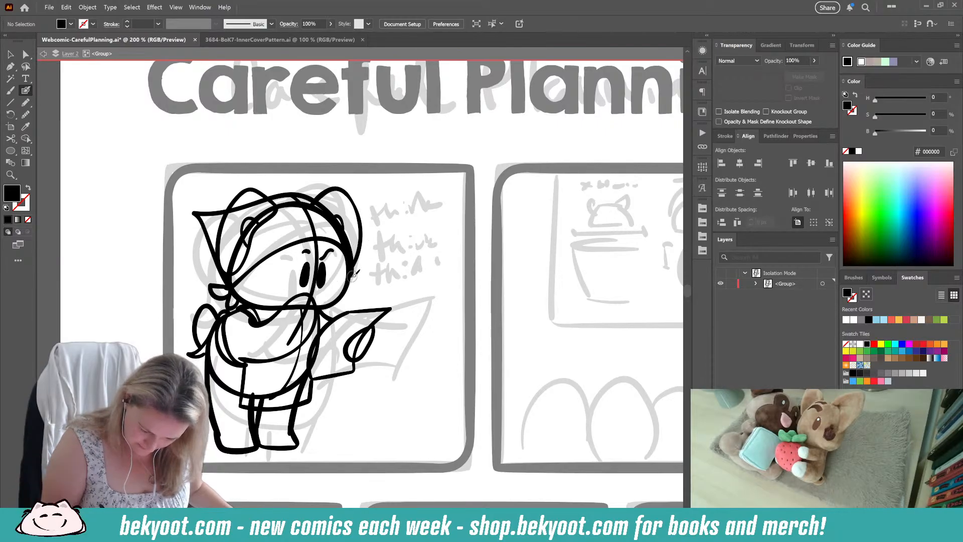
# Step: Erase the part of the held paper's edge that runs through the oval hand
pyautogui.hotkey('shift', 'x')
pyautogui.keyDown('ctrl'); pyautogui.click(359, 345); pyautogui.keyUp('ctrl')
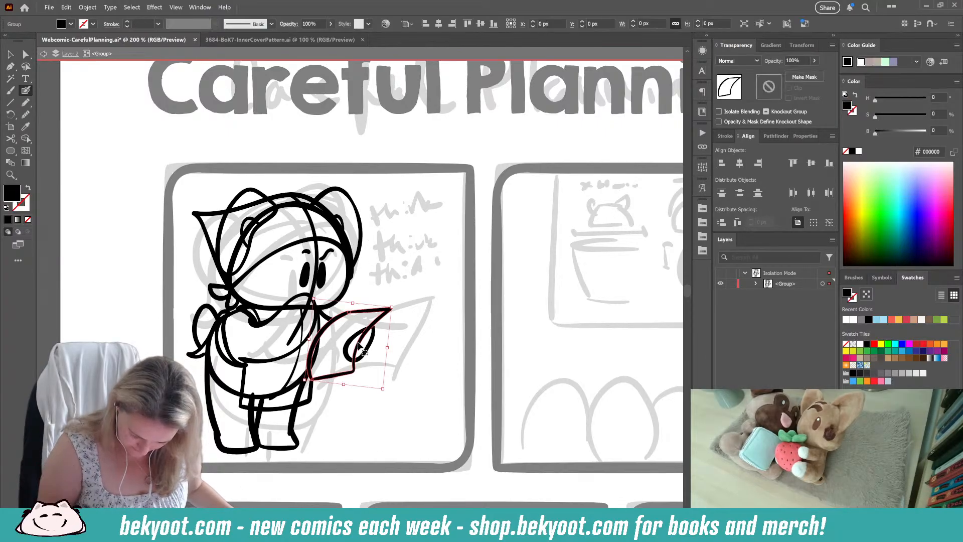
pyautogui.hotkey('ctrl', 'q')
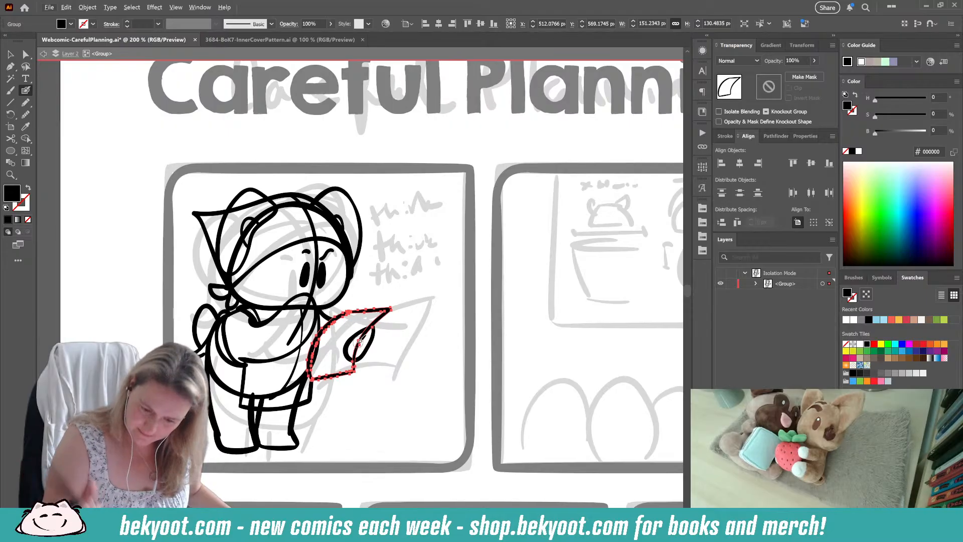
pyautogui.moveTo(465, 88); pyautogui.dragTo(466, 87)
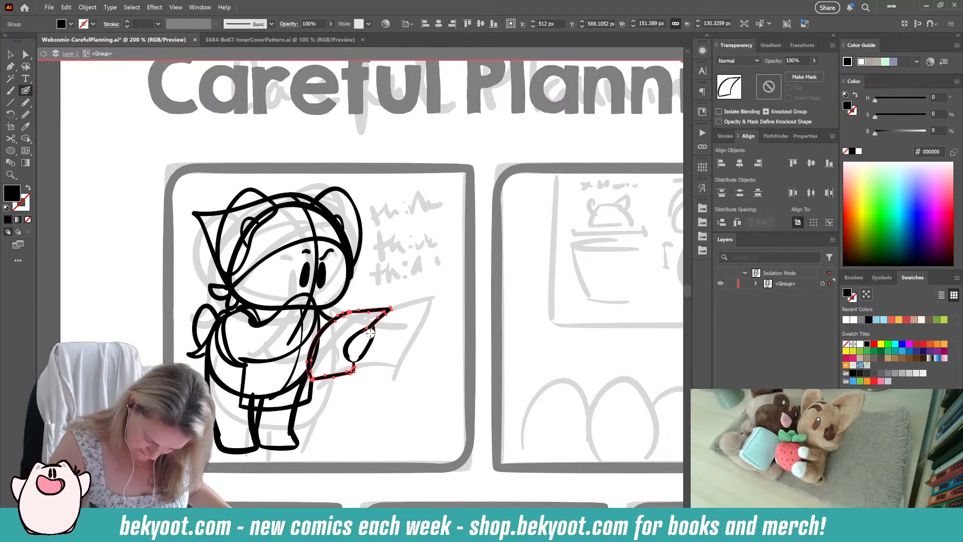
pyautogui.keyDown('ctrl'); pyautogui.click(396, 331); pyautogui.keyUp('ctrl')
pyautogui.moveTo(379, 345); pyautogui.dragTo(417, 323)
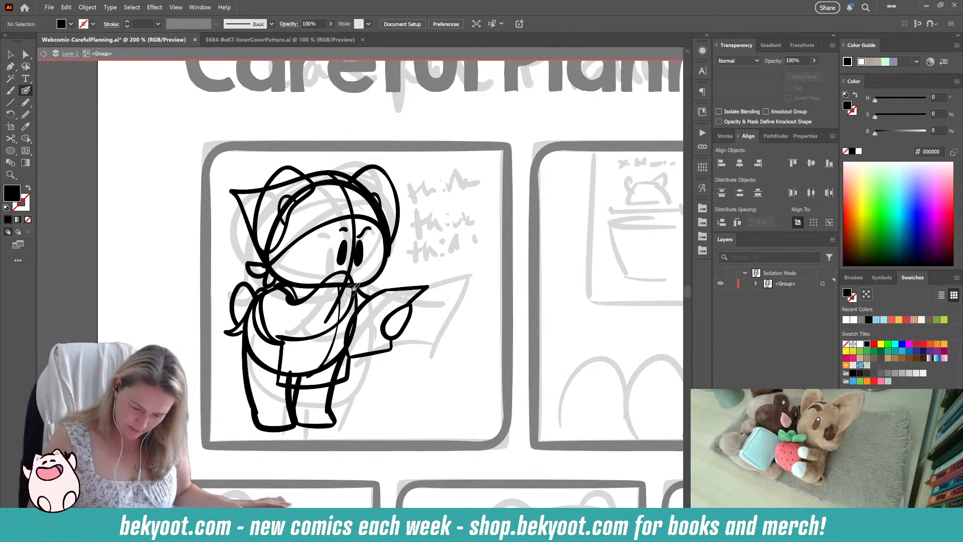
# Step: Trim the inner leg lines where they extend above the apron's hem
pyautogui.hotkey('shift', 'x')
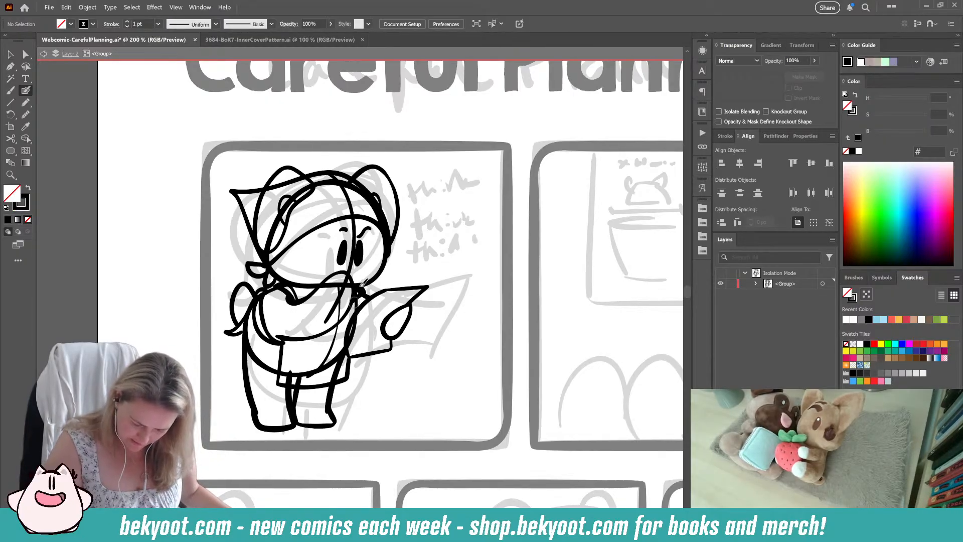
pyautogui.moveTo(288, 372); pyautogui.dragTo(288, 413)
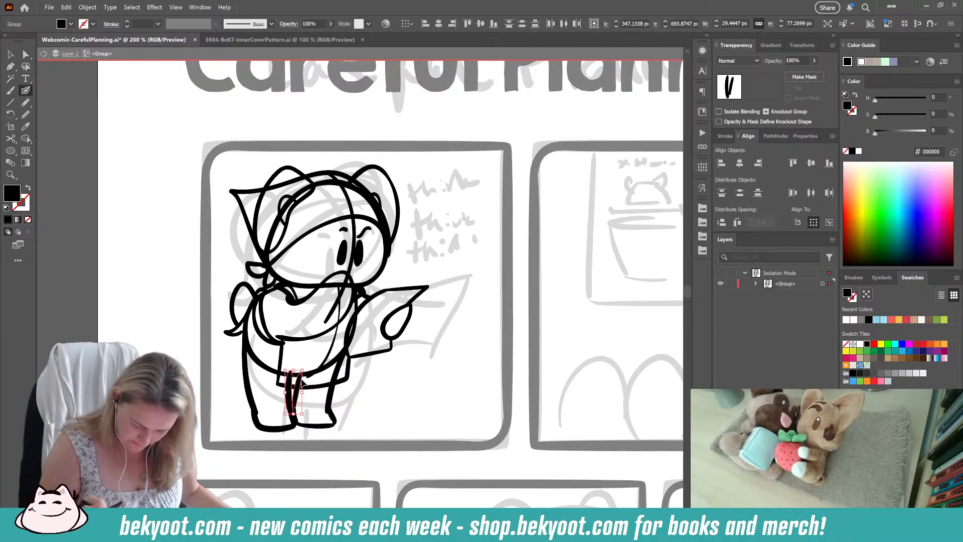
pyautogui.moveTo(290, 413)
pyautogui.mouseDown()
pyautogui.moveTo(304, 375)
pyautogui.moveTo(289, 375)
pyautogui.moveTo(304, 383)
pyautogui.mouseUp()
pyautogui.keyDown('ctrl'); pyautogui.click(311, 408); pyautogui.keyUp('ctrl')
# Step: Erase the body's rounded lower curve across the apron and trim the far leg's outline above the hem
pyautogui.keyDown('ctrl'); pyautogui.click(296, 375); pyautogui.keyUp('ctrl')
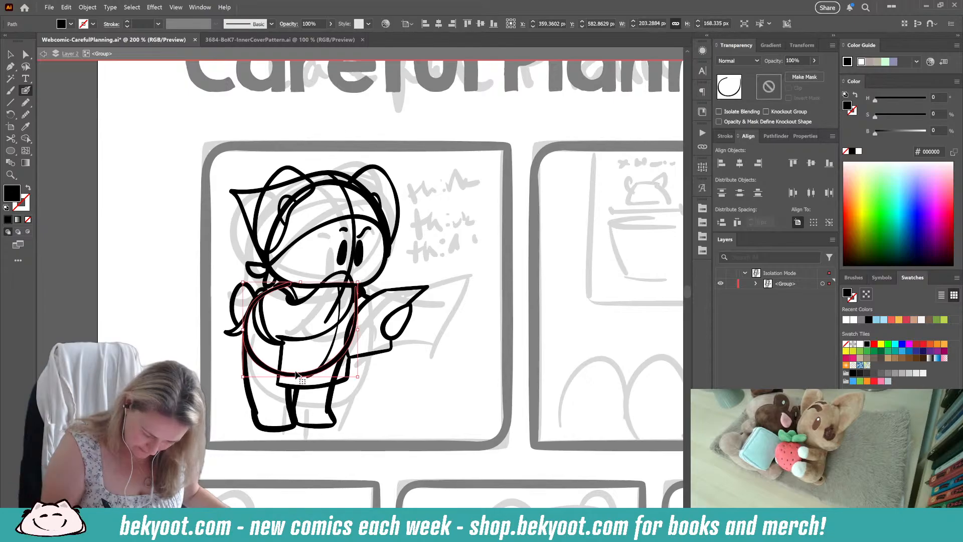
pyautogui.moveTo(254, 330)
pyautogui.mouseDown()
pyautogui.moveTo(253, 357)
pyautogui.moveTo(266, 372)
pyautogui.moveTo(319, 369)
pyautogui.moveTo(341, 341)
pyautogui.moveTo(325, 383)
pyautogui.moveTo(359, 311)
pyautogui.mouseUp()
pyautogui.keyDown('ctrl'); pyautogui.click(360, 382); pyautogui.keyUp('ctrl')
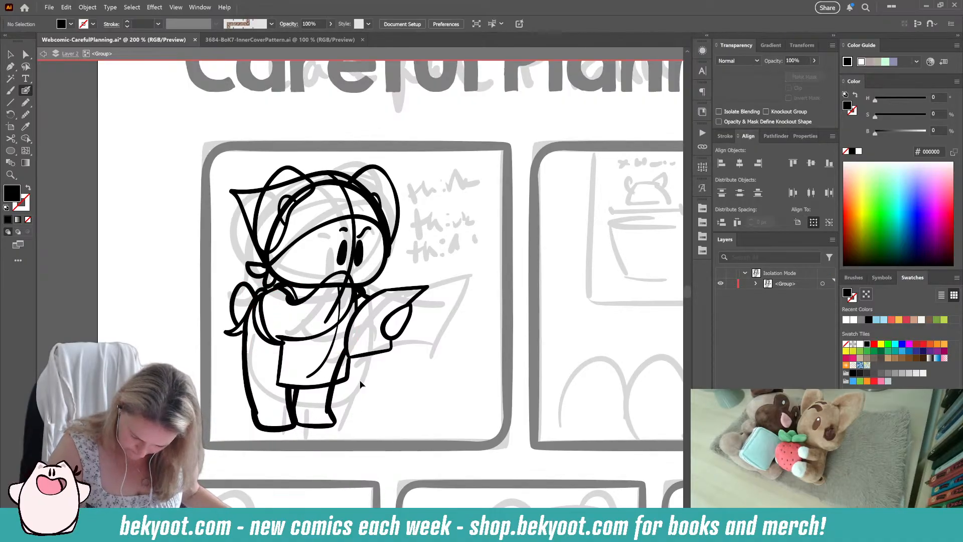
pyautogui.keyDown('ctrl'); pyautogui.click(334, 377); pyautogui.keyUp('ctrl')
pyautogui.moveTo(329, 380); pyautogui.dragTo(349, 341)
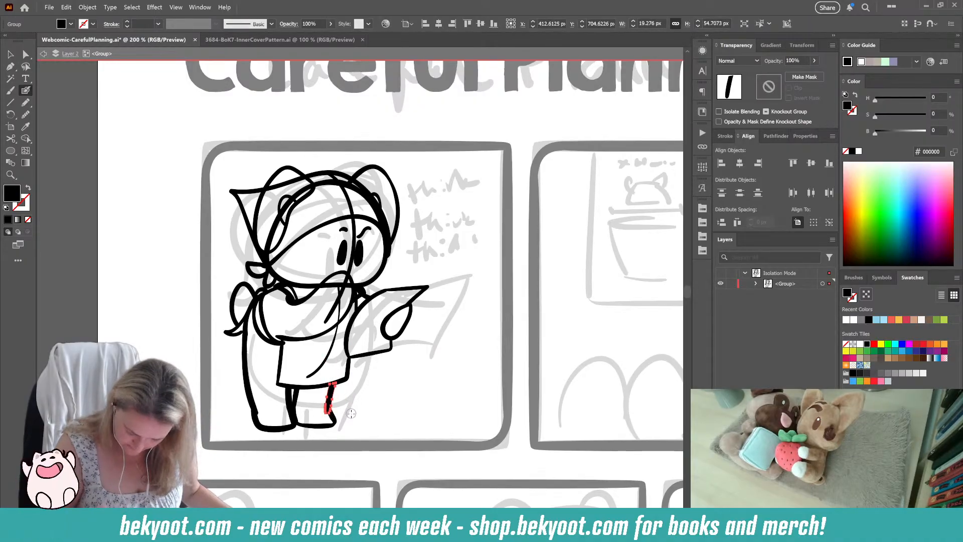
pyautogui.keyDown('ctrl'); pyautogui.click(369, 394); pyautogui.keyUp('ctrl')
pyautogui.moveTo(351, 400); pyautogui.dragTo(362, 411)
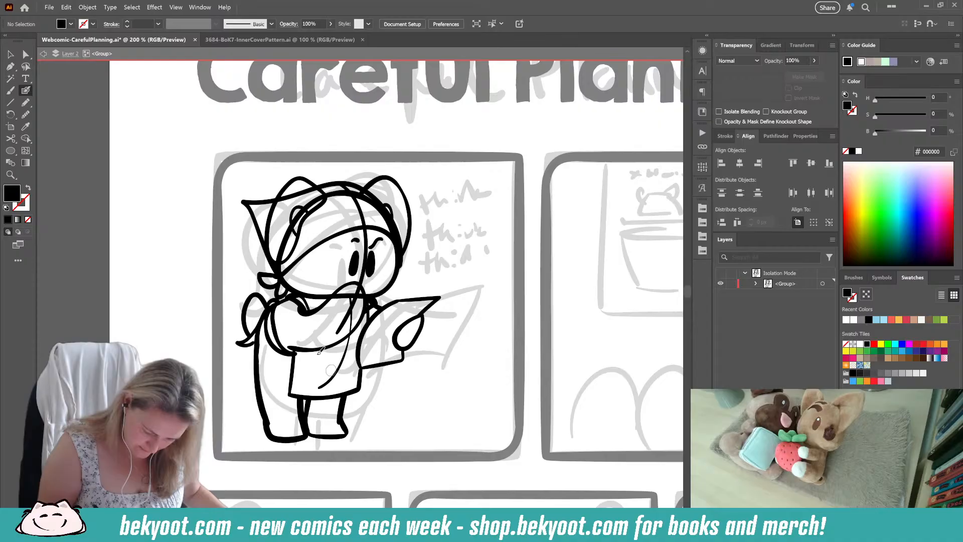
# Step: Set the opacity of the apron's double-lined strap curve to 30% as a guide for redrawing it
pyautogui.keyDown('ctrl'); pyautogui.click(284, 353); pyautogui.keyUp('ctrl')
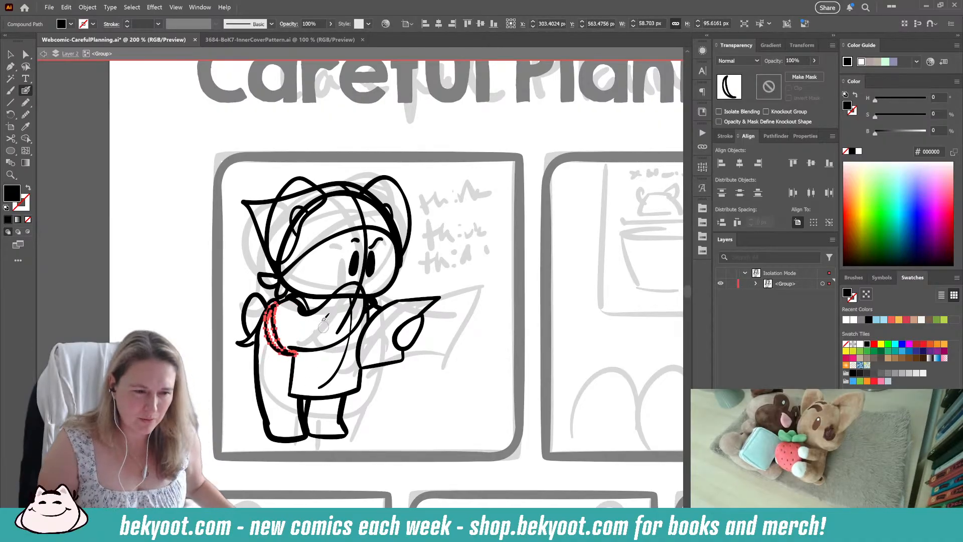
pyautogui.click(796, 60)
pyautogui.write('3')
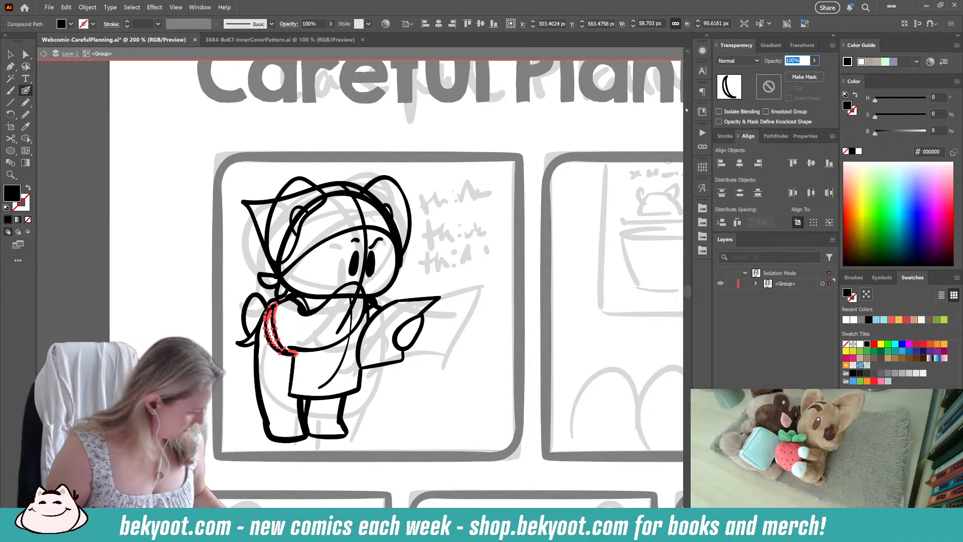
pyautogui.write('0')
pyautogui.press('Return')
pyautogui.keyDown('ctrl'); pyautogui.click(298, 361); pyautogui.keyUp('ctrl')
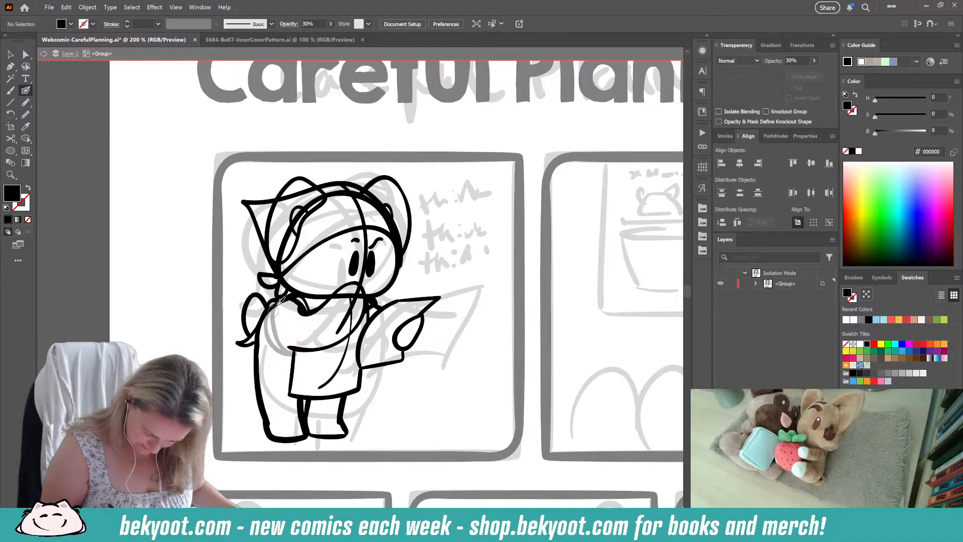
pyautogui.keyDown('ctrl'); pyautogui.click(302, 351); pyautogui.keyUp('ctrl')
pyautogui.keyDown('ctrl'); pyautogui.click(280, 356); pyautogui.keyUp('ctrl')
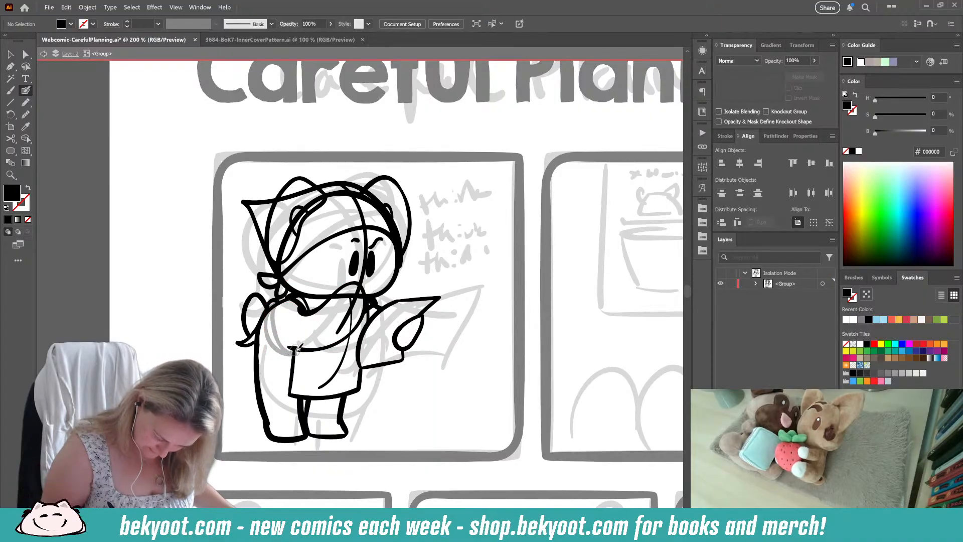
# Step: Redraw the strap as a smooth curve from the shoulder to the apron skirt's upper corner and delete the faded version
pyautogui.moveTo(290, 346); pyautogui.dragTo(276, 307)
pyautogui.hotkey('ctrl', 'z')
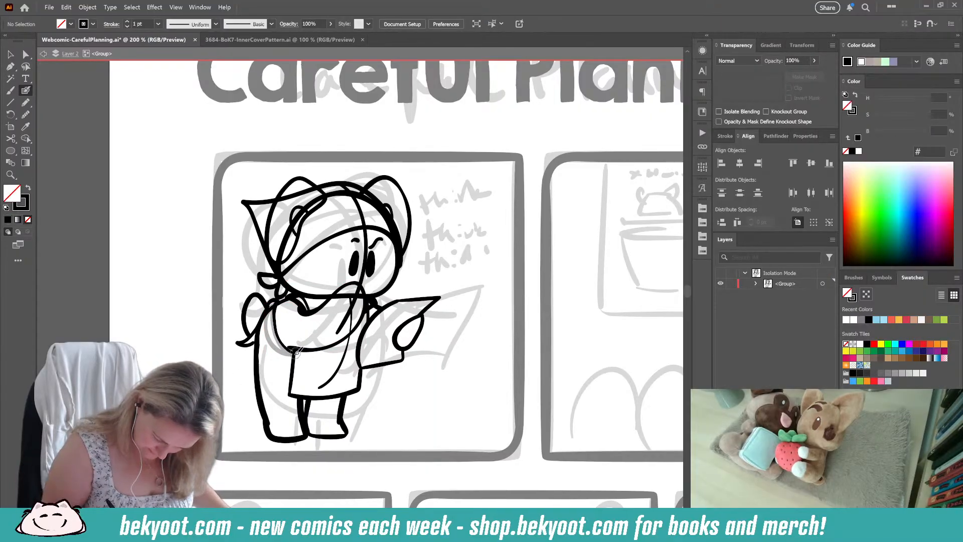
pyautogui.moveTo(293, 351)
pyautogui.mouseDown()
pyautogui.moveTo(273, 324)
pyautogui.moveTo(276, 305)
pyautogui.mouseUp()
pyautogui.hotkey('shift', 'x')
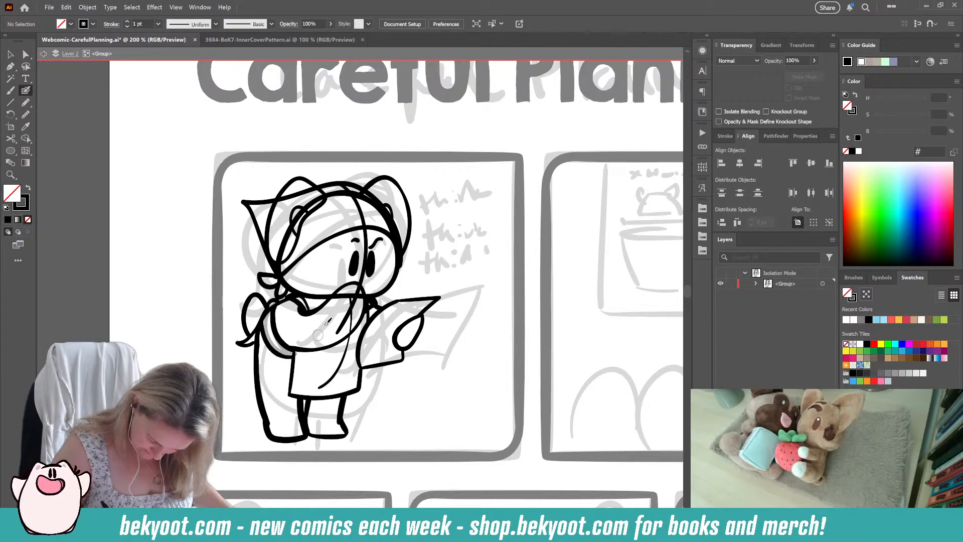
pyautogui.keyDown('ctrl'); pyautogui.click(270, 329); pyautogui.keyUp('ctrl')
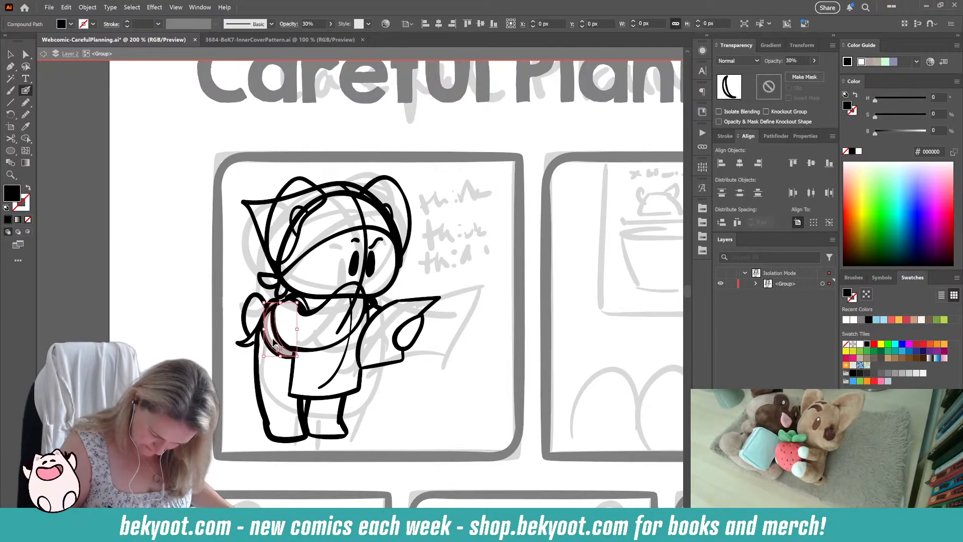
pyautogui.press('Delete')
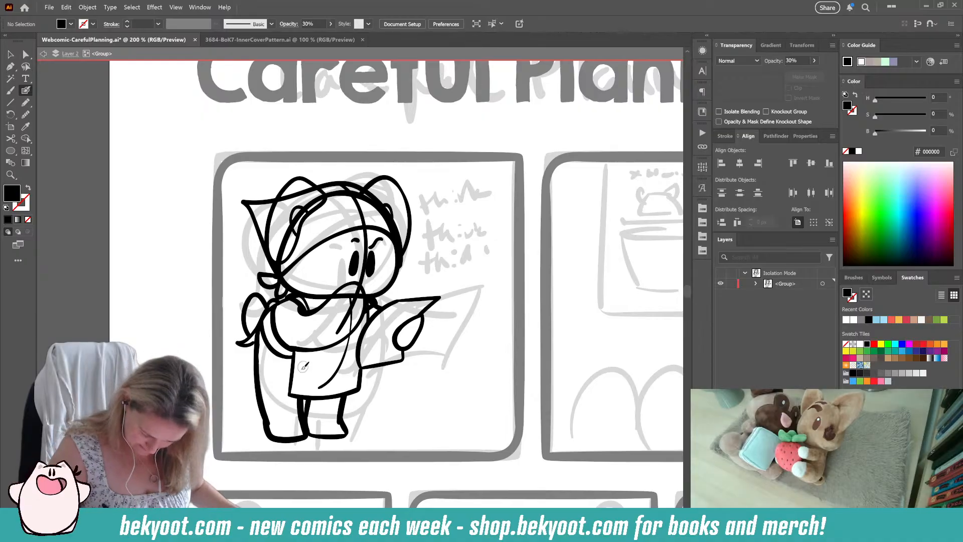
# Step: Trim the apron skirt's side line where it sticks up past the strap
pyautogui.keyDown('ctrl'); pyautogui.click(303, 367); pyautogui.keyUp('ctrl')
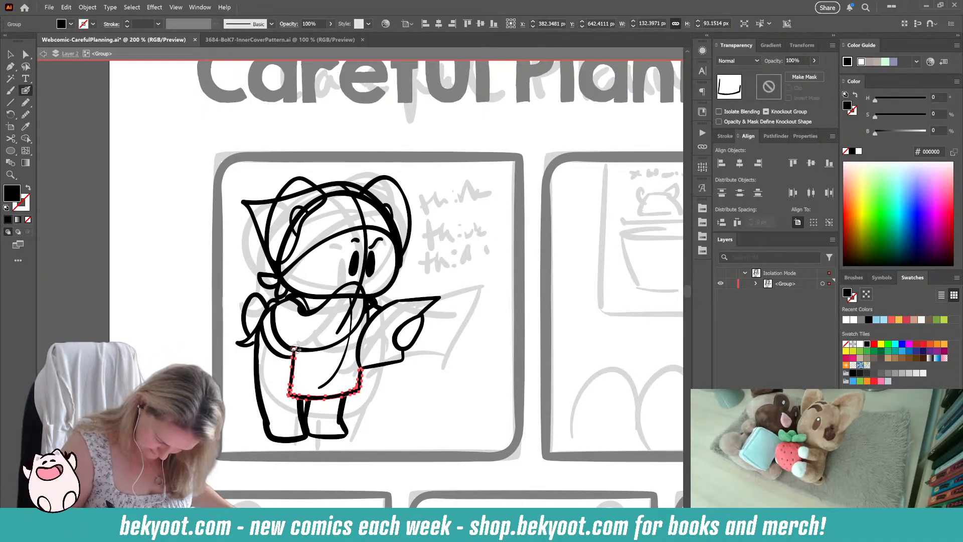
pyautogui.moveTo(294, 351); pyautogui.dragTo(295, 353)
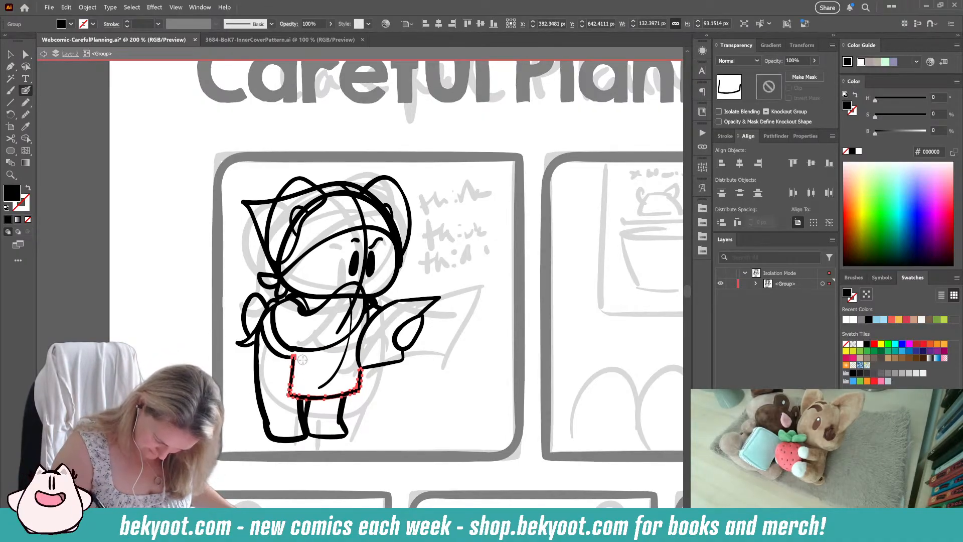
pyautogui.keyDown('ctrl'); pyautogui.click(400, 413); pyautogui.keyUp('ctrl')
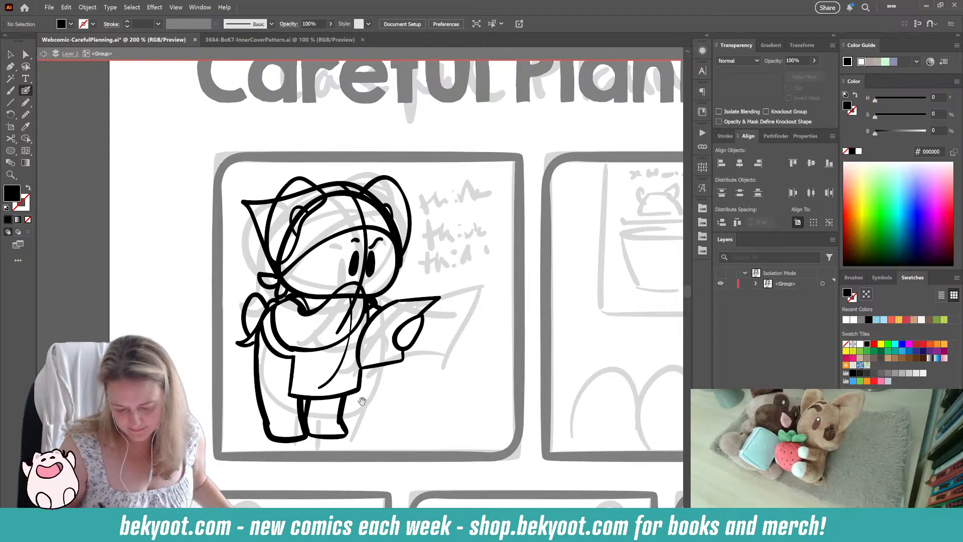
# Step: Ink a wide pocket with a central divider on the apron skirt and add dashed stitching inside its sides and bottom
pyautogui.moveTo(361, 402); pyautogui.dragTo(352, 401)
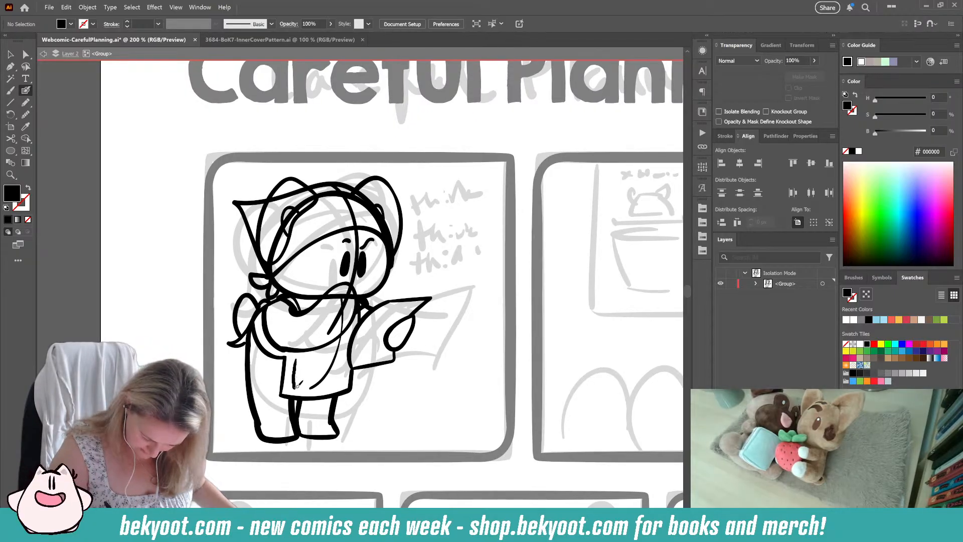
pyautogui.hotkey('shift', 'x')
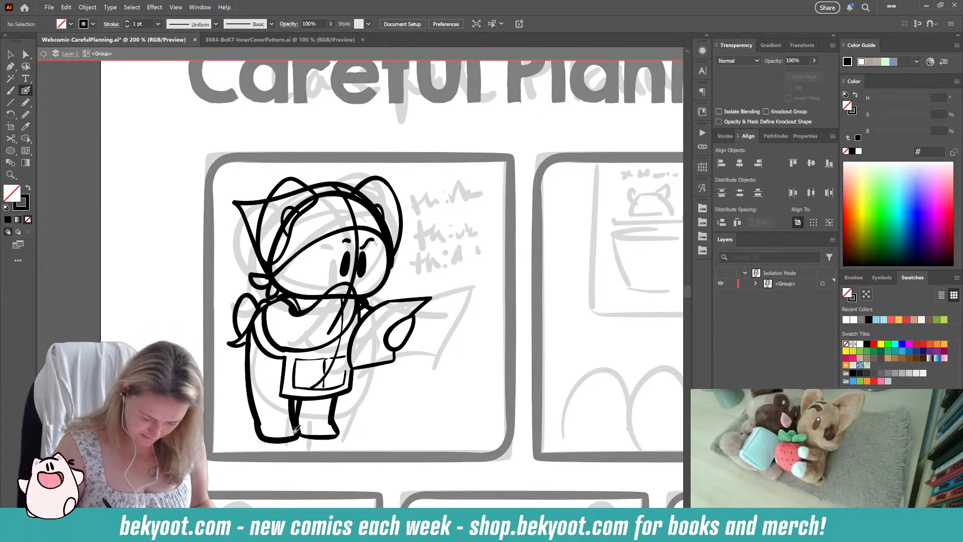
pyautogui.scroll(3, 295, 430)
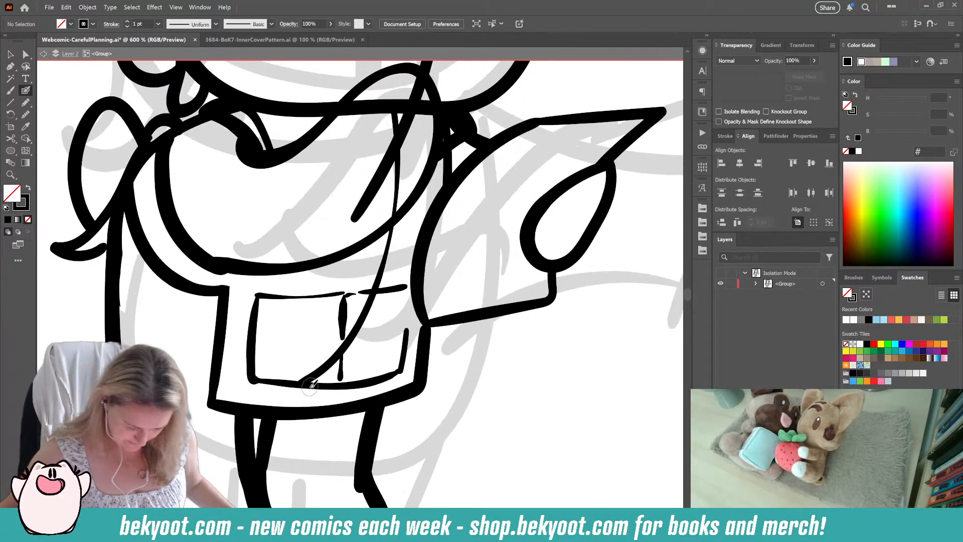
pyautogui.moveTo(263, 305); pyautogui.dragTo(258, 362)
pyautogui.moveTo(259, 368); pyautogui.dragTo(268, 376)
pyautogui.moveTo(272, 376)
pyautogui.mouseDown()
pyautogui.moveTo(355, 376)
pyautogui.moveTo(400, 359)
pyautogui.moveTo(354, 378)
pyautogui.moveTo(384, 370)
pyautogui.moveTo(397, 366)
pyautogui.moveTo(402, 331)
pyautogui.mouseUp()
pyautogui.hotkey('ctrl', 'z')
pyautogui.hotkey('ctrl', 'z')
pyautogui.hotkey('ctrl', 'z')
pyautogui.hotkey('ctrl', 'z')
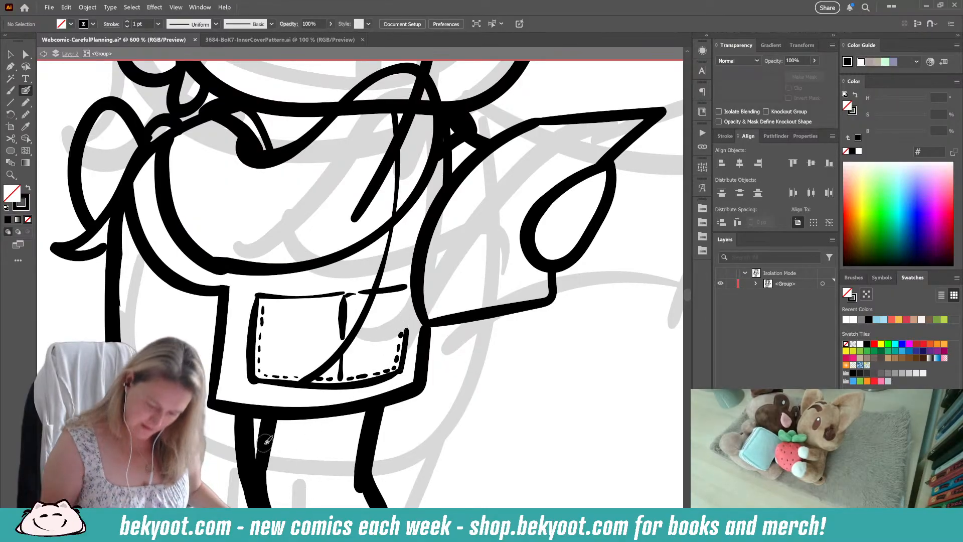
# Step: Delete the long curved construction line running from the chin down across the apron pocket
pyautogui.keyDown('ctrl'); pyautogui.doubleClick(384, 249); pyautogui.keyUp('ctrl')
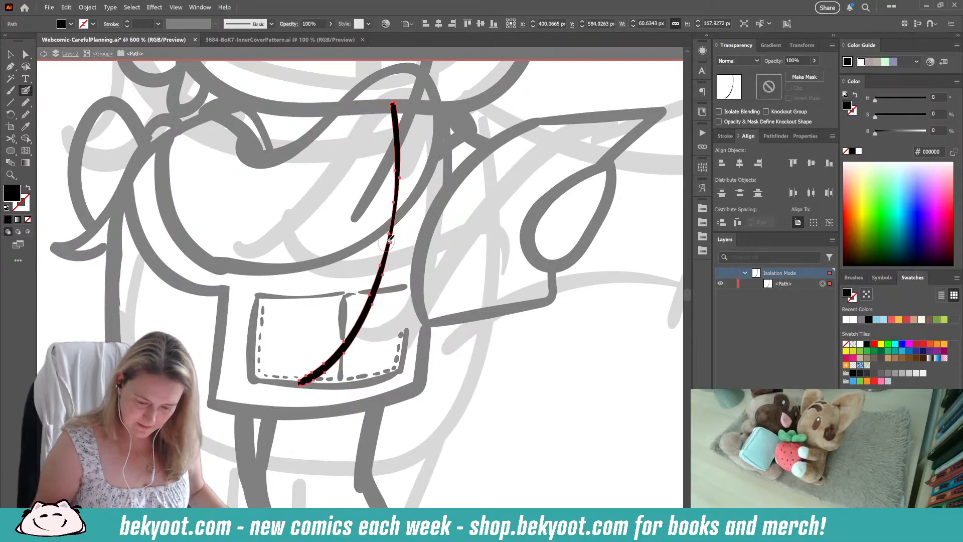
pyautogui.click(106, 54)
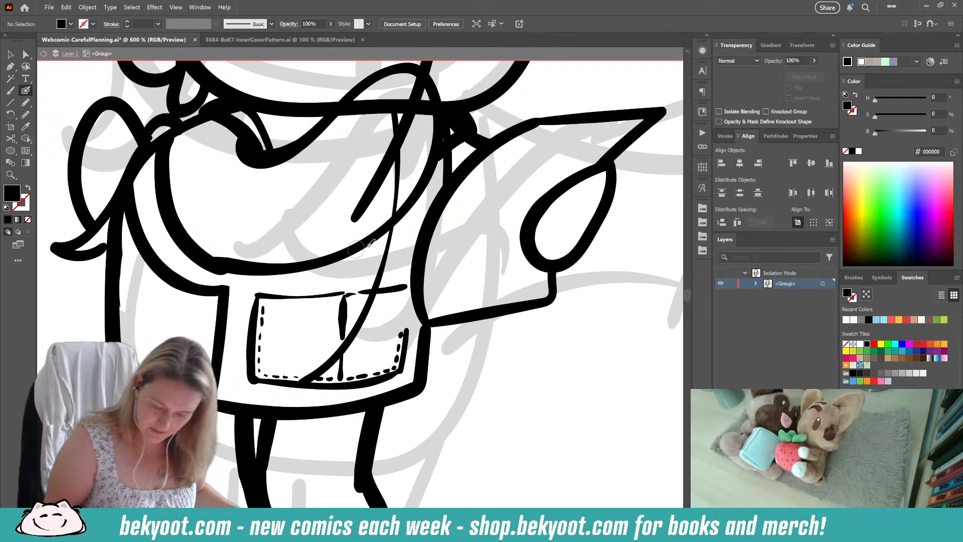
pyautogui.click(387, 249)
pyautogui.press('Delete')
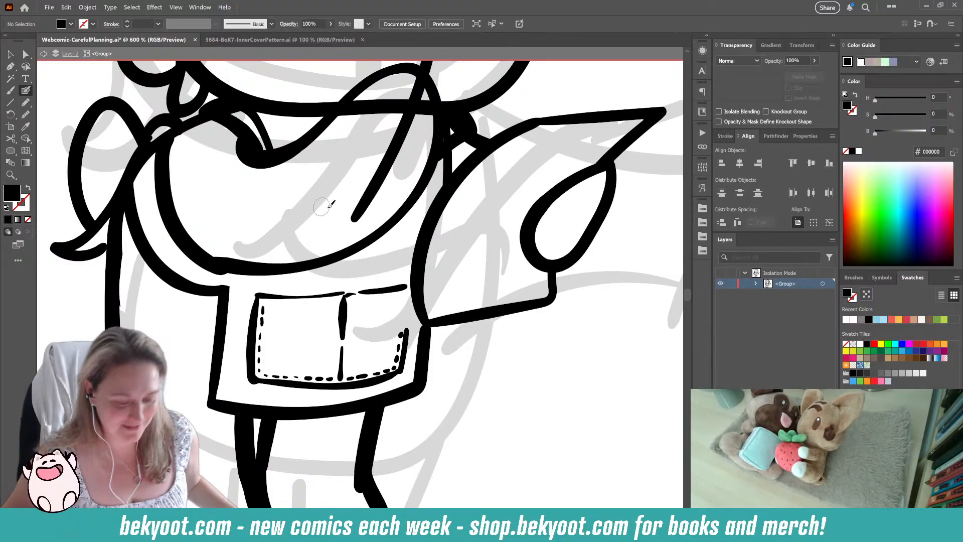
# Step: Trim the overlapping strap and shoulder strokes in the small gap between the chin and the held paper
pyautogui.scroll(-1, 455, 240)
pyautogui.moveTo(490, 253); pyautogui.dragTo(426, 309)
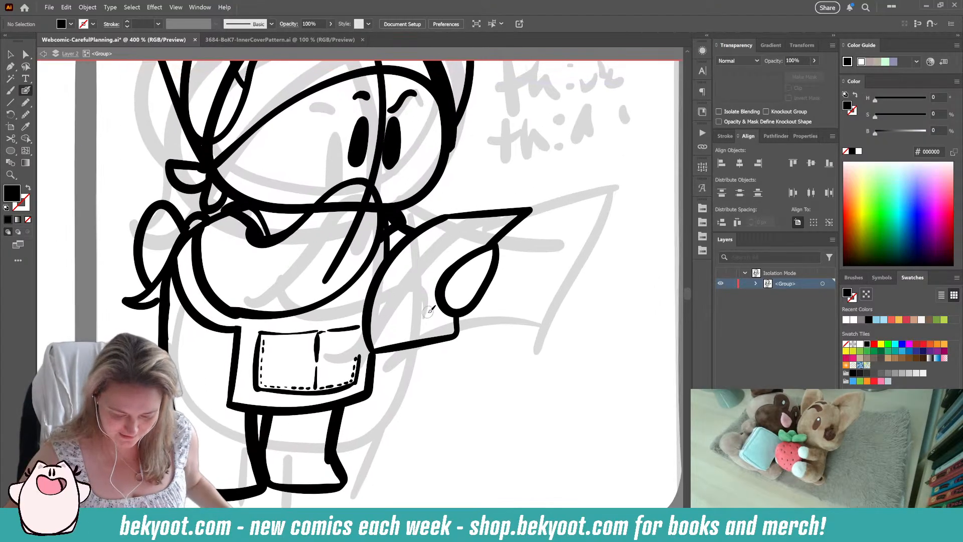
pyautogui.click(389, 241)
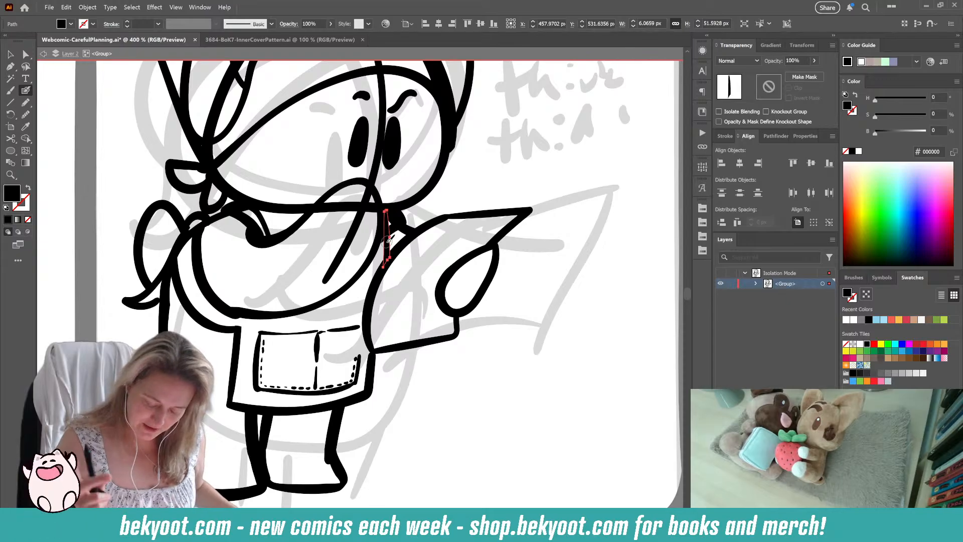
pyautogui.moveTo(386, 211); pyautogui.dragTo(389, 226)
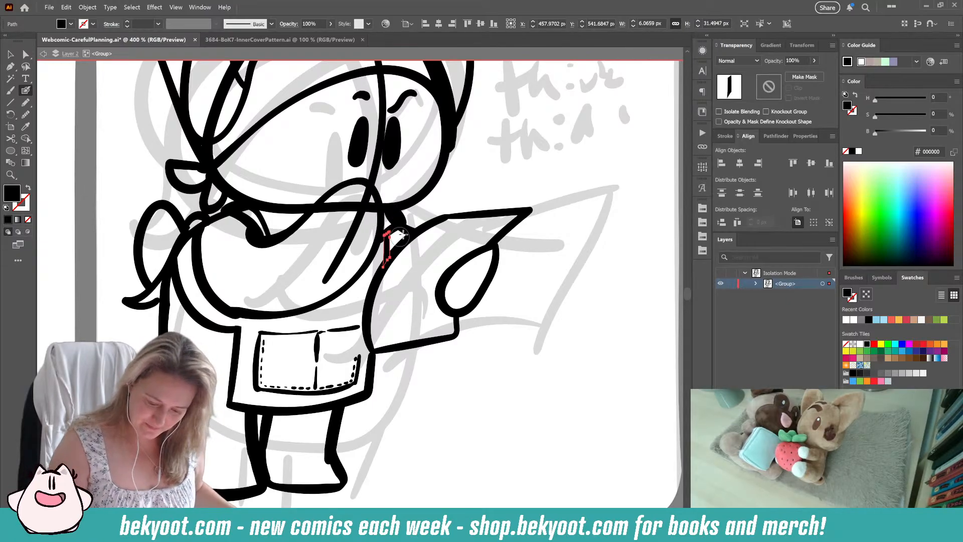
pyautogui.keyDown('ctrl'); pyautogui.click(398, 221); pyautogui.keyUp('ctrl')
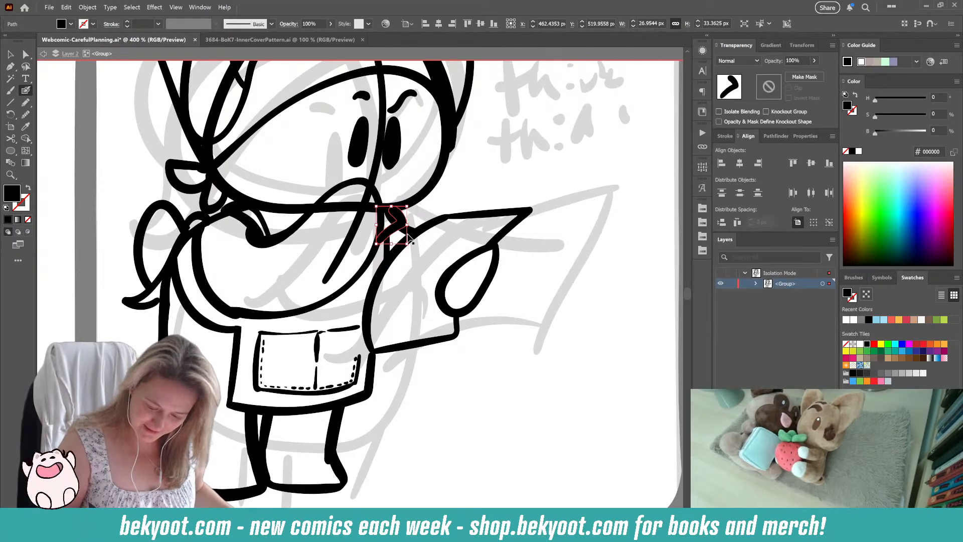
pyautogui.keyDown('ctrl'); pyautogui.click(422, 213); pyautogui.keyUp('ctrl')
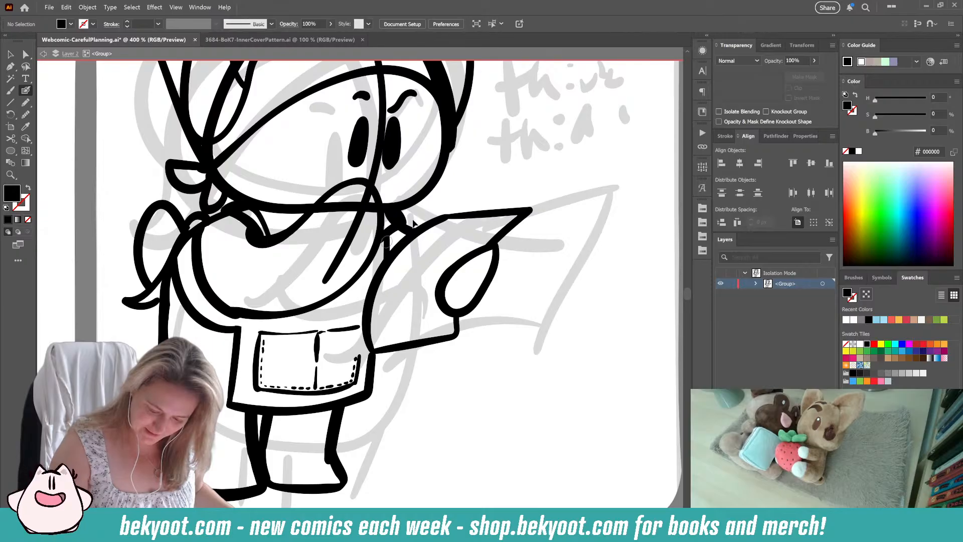
pyautogui.keyDown('ctrl'); pyautogui.click(411, 231); pyautogui.keyUp('ctrl')
pyautogui.moveTo(384, 207); pyautogui.dragTo(394, 223)
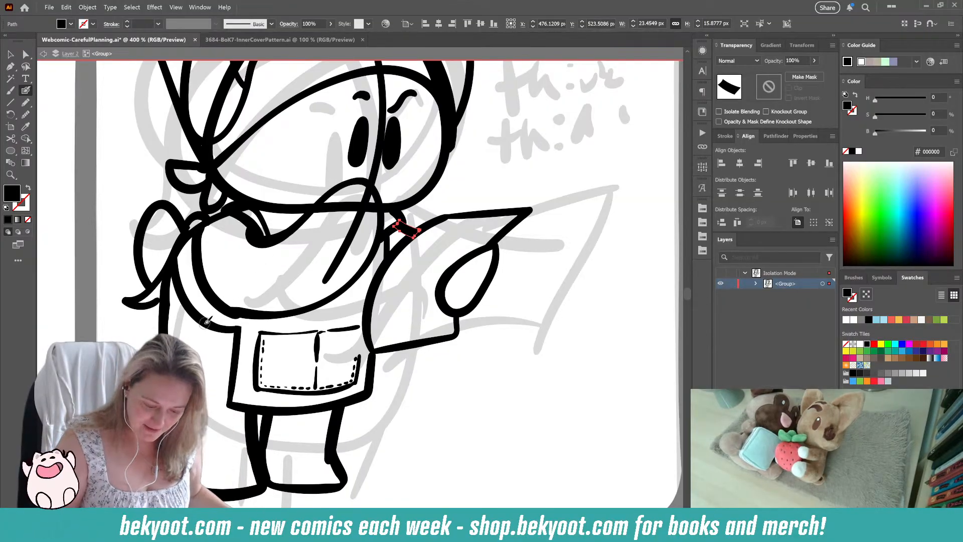
# Step: Erase the parts of the rear arm's outline that cross the apron's neck strap and side strap
pyautogui.moveTo(255, 203); pyautogui.dragTo(168, 319)
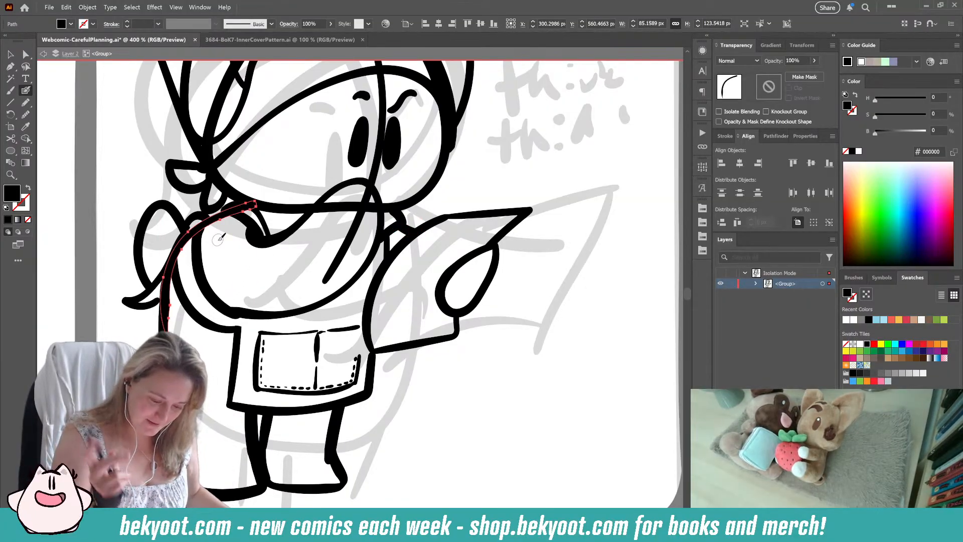
pyautogui.moveTo(242, 208); pyautogui.dragTo(244, 209)
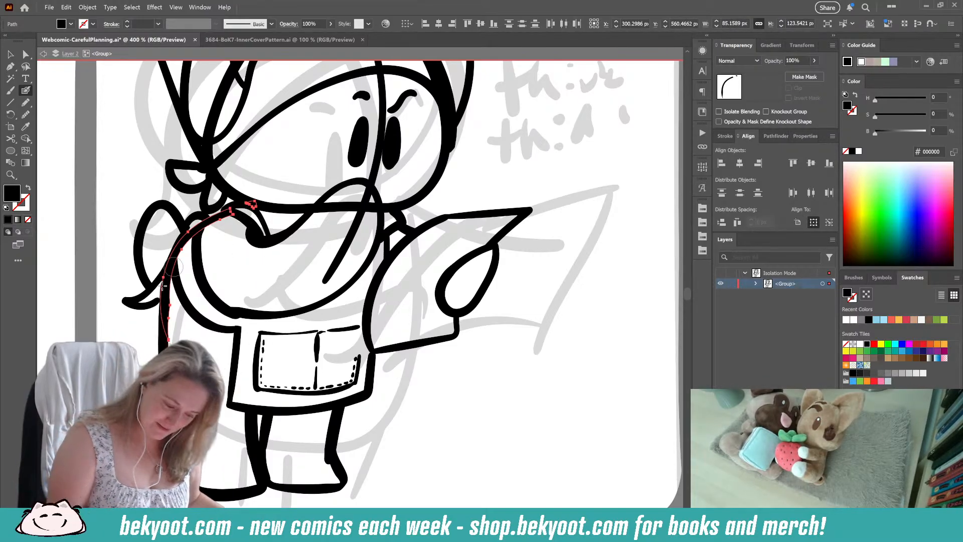
pyautogui.moveTo(182, 256)
pyautogui.mouseDown()
pyautogui.moveTo(190, 230)
pyautogui.moveTo(168, 349)
pyautogui.mouseUp()
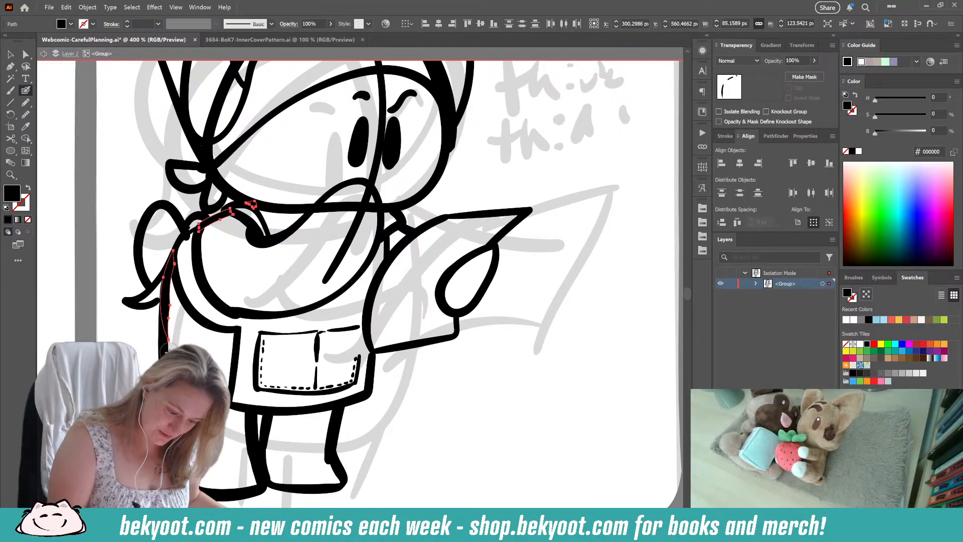
pyautogui.keyDown('ctrl'); pyautogui.click(451, 369); pyautogui.keyUp('ctrl')
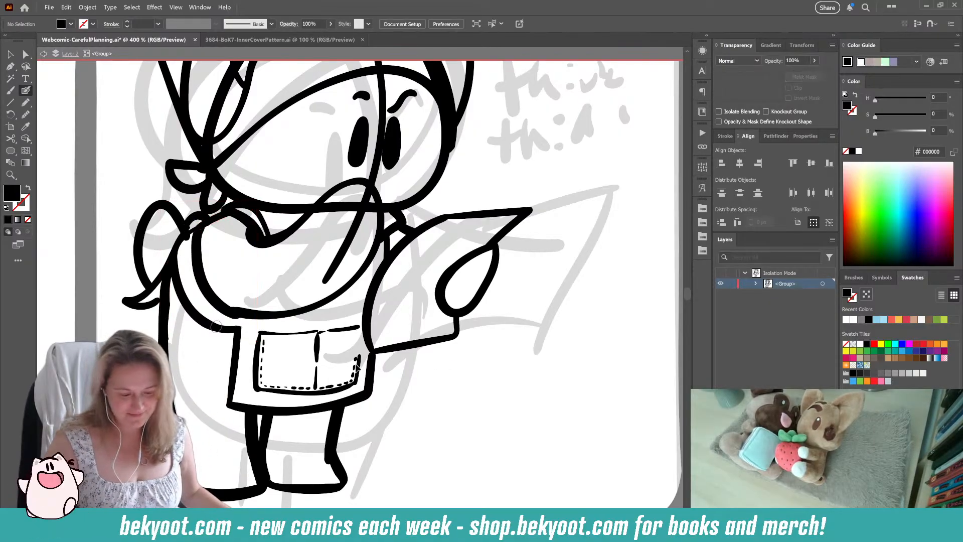
# Step: Trim the end of the apron bow's loop where it runs into the rear shoulder strap
pyautogui.moveTo(182, 211); pyautogui.dragTo(149, 289)
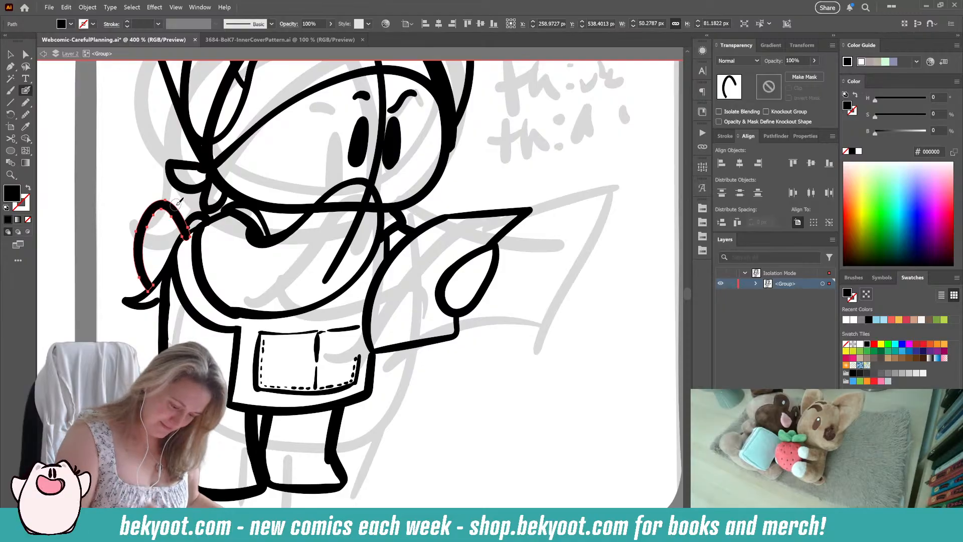
pyautogui.moveTo(195, 239)
pyautogui.mouseDown()
pyautogui.moveTo(194, 225)
pyautogui.moveTo(193, 236)
pyautogui.mouseUp()
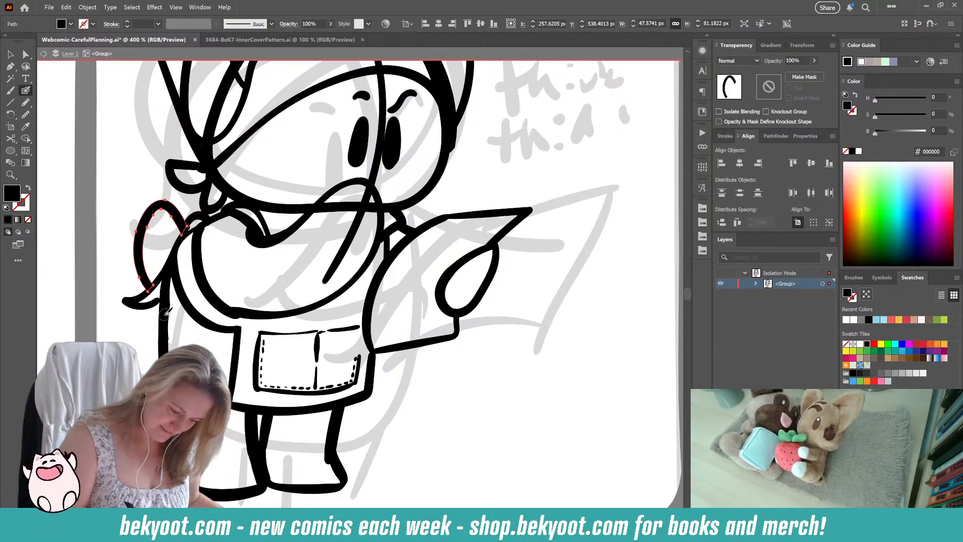
pyautogui.keyDown('ctrl'); pyautogui.click(442, 399); pyautogui.keyUp('ctrl')
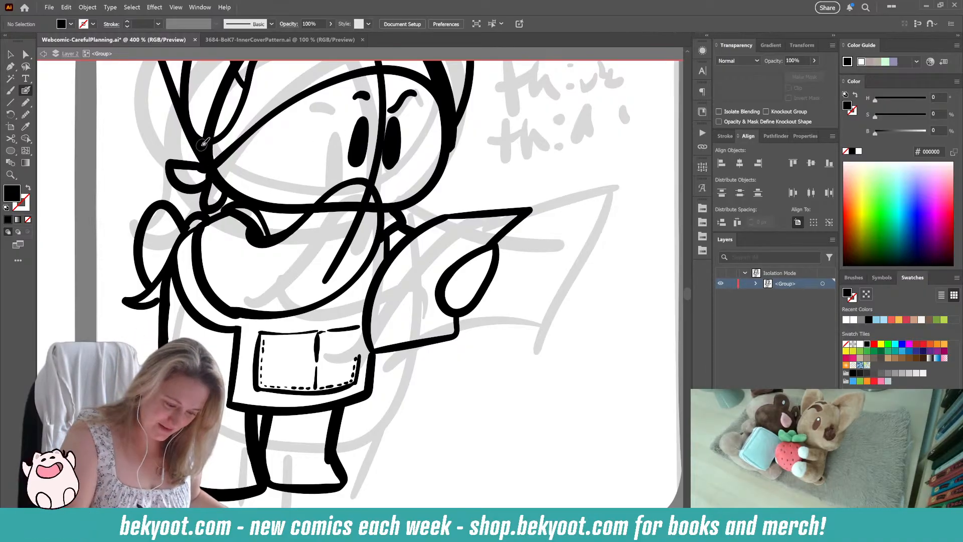
# Step: Erase the upper part of the head outline beneath the headscarf, keeping only the cheeks and chin line
pyautogui.hotkey('shift', 'x')
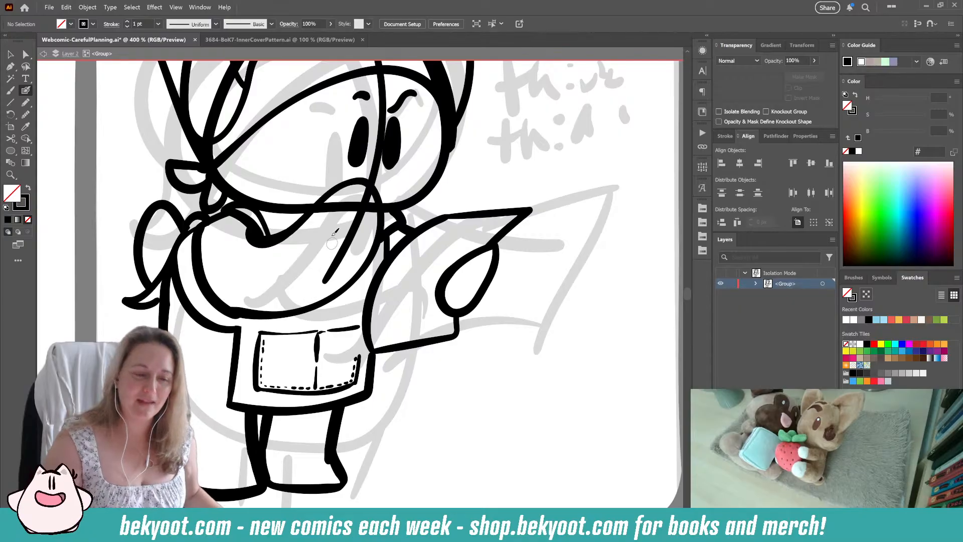
pyautogui.scroll(1, 296, 230)
pyautogui.scroll(5, 296, 229)
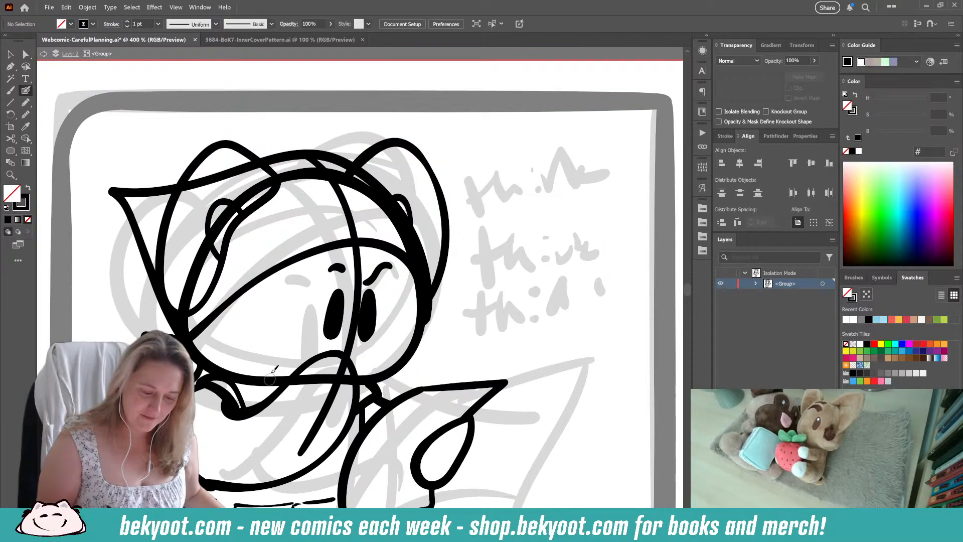
pyautogui.keyDown('ctrl'); pyautogui.click(293, 177); pyautogui.keyUp('ctrl')
pyautogui.keyDown('ctrl'); pyautogui.click(293, 173); pyautogui.keyUp('ctrl')
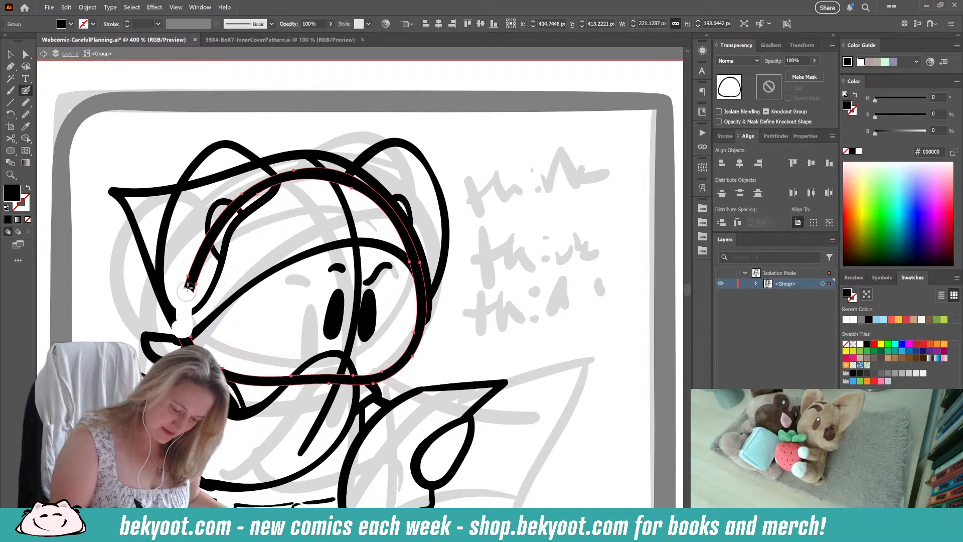
pyautogui.moveTo(181, 315)
pyautogui.mouseDown()
pyautogui.moveTo(204, 245)
pyautogui.moveTo(195, 278)
pyautogui.moveTo(239, 200)
pyautogui.moveTo(213, 232)
pyautogui.moveTo(275, 179)
pyautogui.moveTo(259, 186)
pyautogui.moveTo(302, 183)
pyautogui.moveTo(315, 171)
pyautogui.moveTo(383, 206)
pyautogui.moveTo(436, 279)
pyautogui.mouseUp()
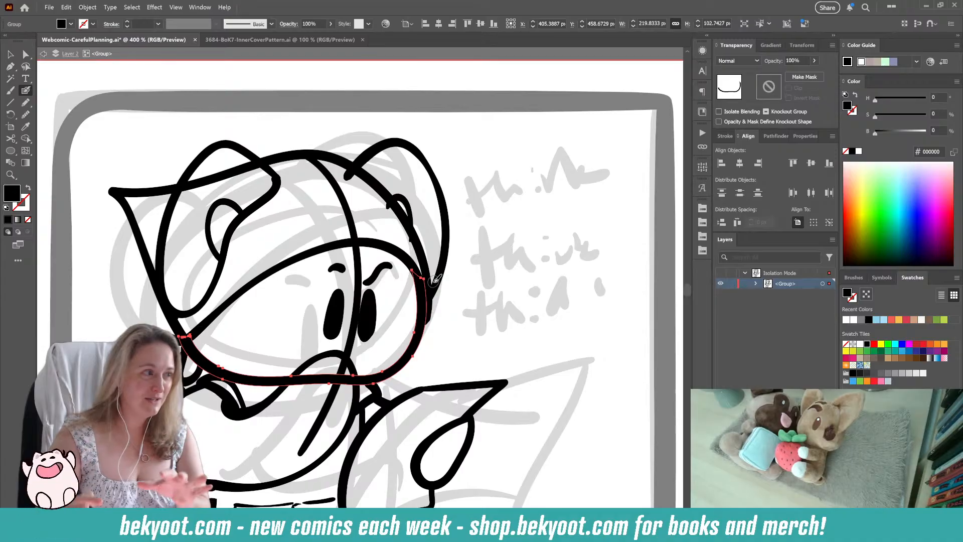
# Step: Trim the far ear's outer and inner lines where they overlap the headscarf edge
pyautogui.keyDown('ctrl'); pyautogui.click(404, 198); pyautogui.keyUp('ctrl')
pyautogui.keyDown('ctrl'); pyautogui.keyDown('shift'); pyautogui.click(437, 188); pyautogui.keyUp('shift'); pyautogui.keyUp('ctrl')
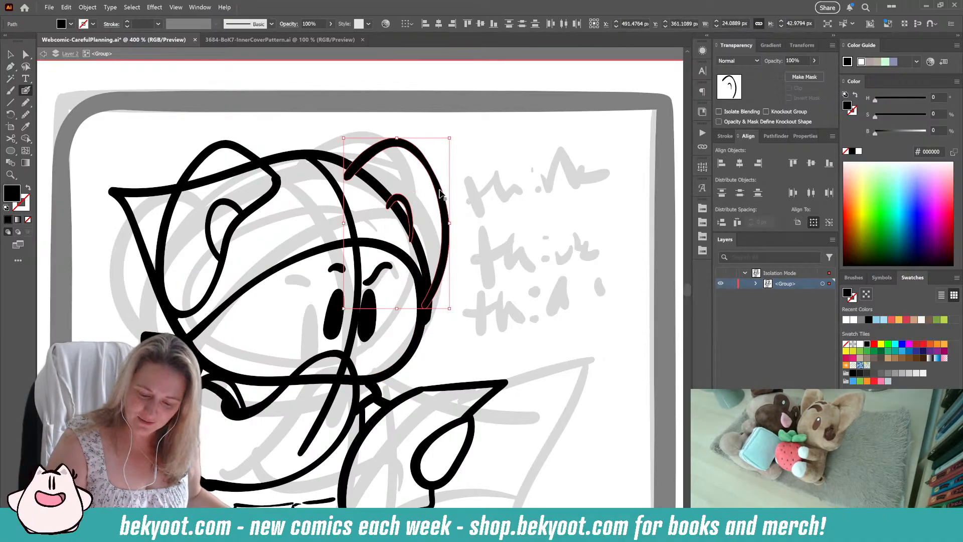
pyautogui.moveTo(341, 178)
pyautogui.mouseDown()
pyautogui.moveTo(376, 220)
pyautogui.moveTo(385, 207)
pyautogui.moveTo(399, 241)
pyautogui.moveTo(399, 225)
pyautogui.moveTo(419, 276)
pyautogui.mouseUp()
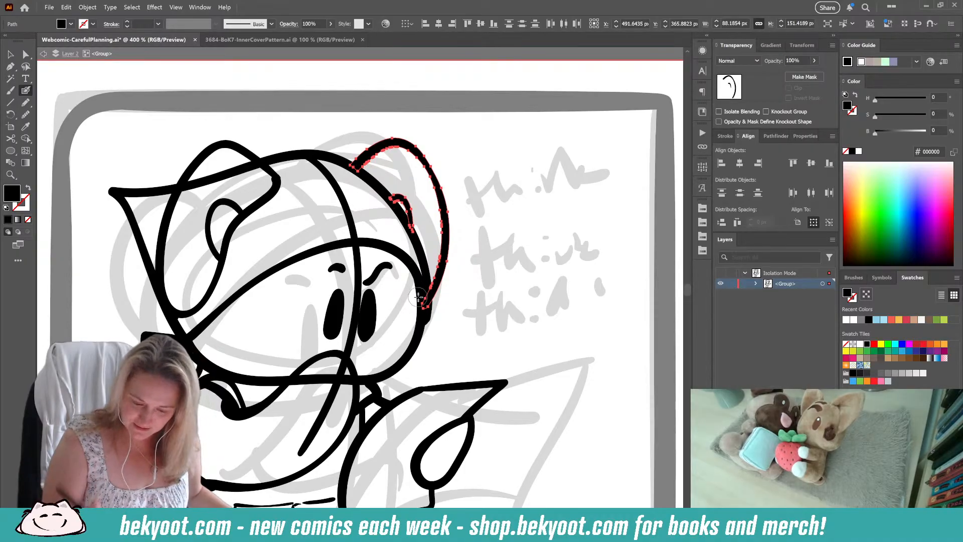
# Step: Smooth the far ear's trimmed outline slightly with the Smooth adjustment
pyautogui.hotkey('ctrl', 'alt', 's')
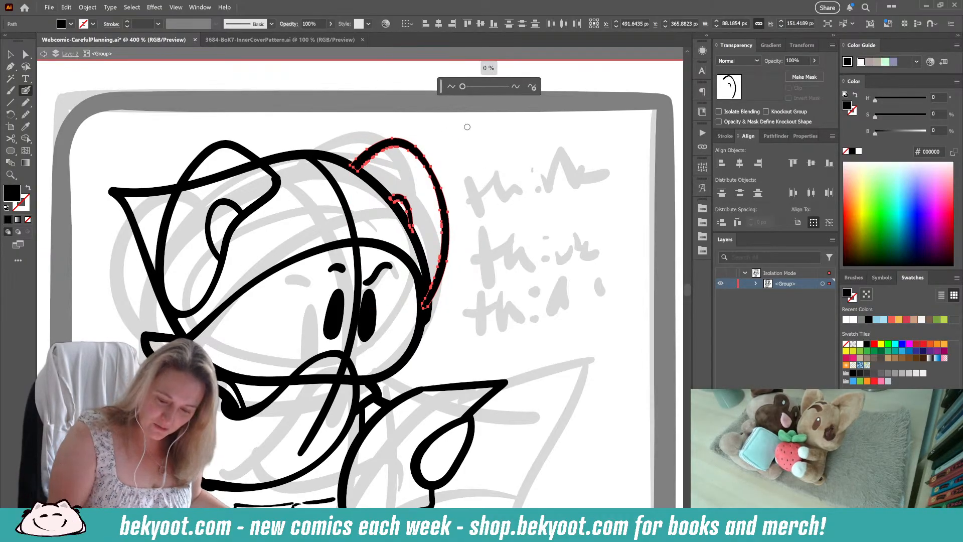
pyautogui.moveTo(462, 87); pyautogui.dragTo(476, 87)
pyautogui.keyDown('ctrl'); pyautogui.click(488, 176); pyautogui.keyUp('ctrl')
pyautogui.keyDown('ctrl'); pyautogui.click(486, 161); pyautogui.keyUp('ctrl')
pyautogui.moveTo(485, 185); pyautogui.dragTo(494, 175)
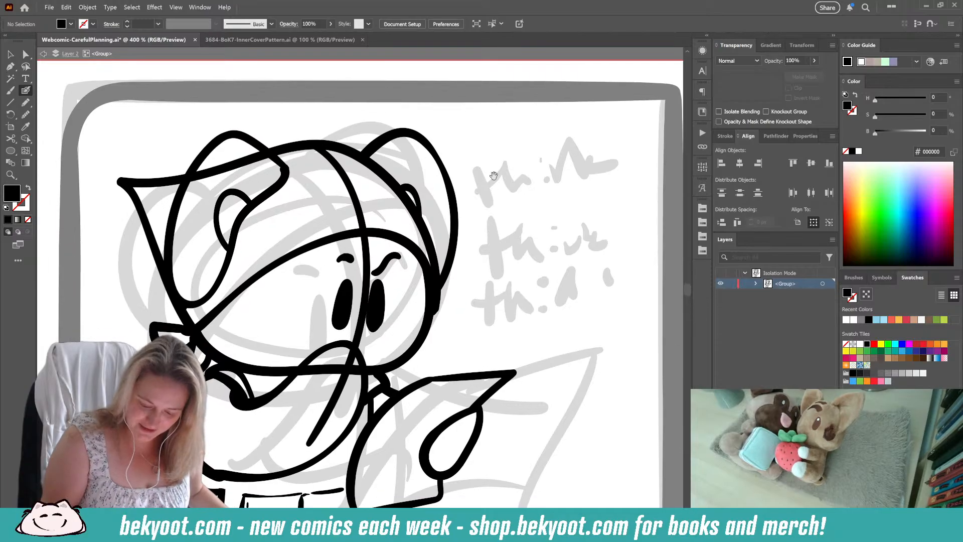
# Step: Erase the headscarf's top edge where it passes through the near ear
pyautogui.keyDown('ctrl'); pyautogui.click(236, 160); pyautogui.keyUp('ctrl')
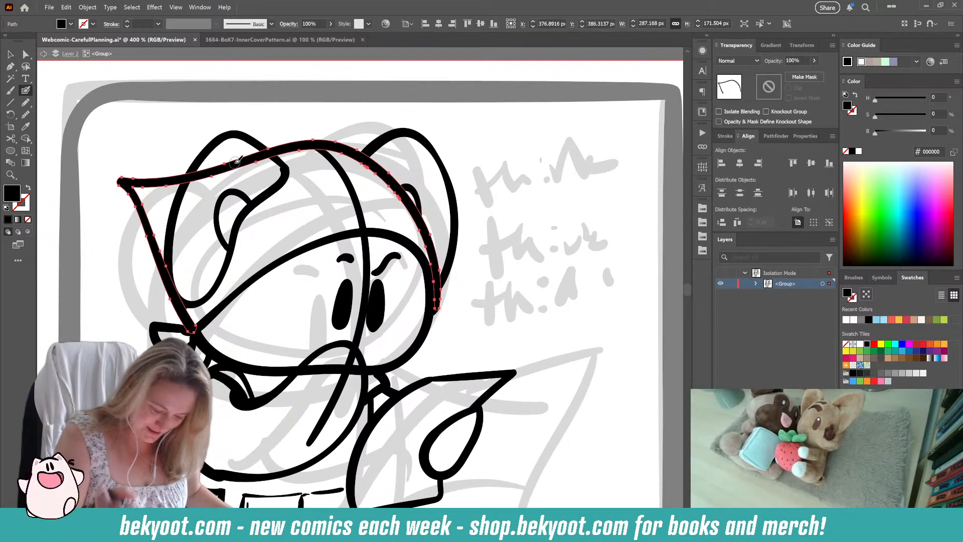
pyautogui.moveTo(216, 168)
pyautogui.mouseDown()
pyautogui.moveTo(195, 181)
pyautogui.moveTo(214, 165)
pyautogui.moveTo(221, 179)
pyautogui.moveTo(271, 159)
pyautogui.mouseUp()
pyautogui.keyDown('ctrl'); pyautogui.click(512, 250); pyautogui.keyUp('ctrl')
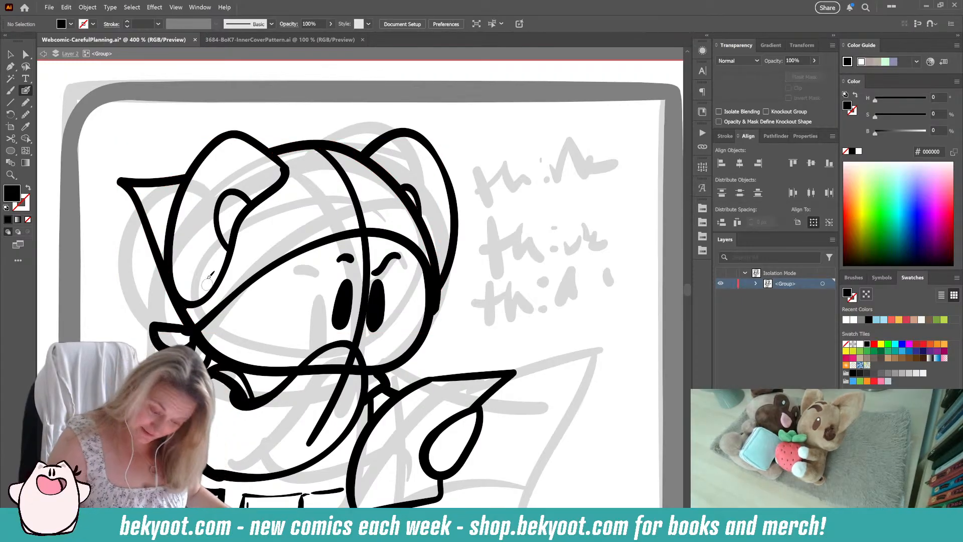
# Step: Delete the long curved centre guide line running down the face from the headscarf to the chest
pyautogui.scroll(-2, 367, 150)
pyautogui.keyDown('ctrl'); pyautogui.click(355, 210); pyautogui.keyUp('ctrl')
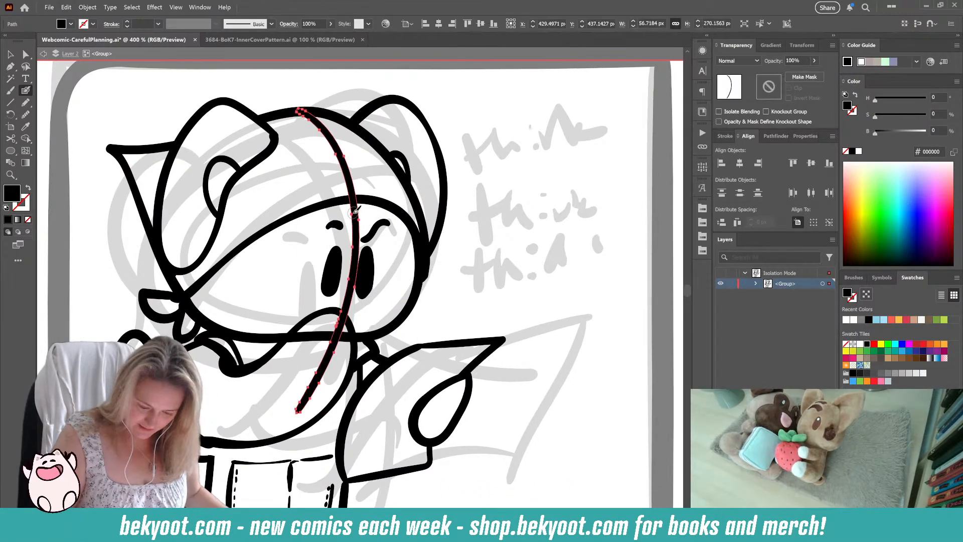
pyautogui.press('Delete')
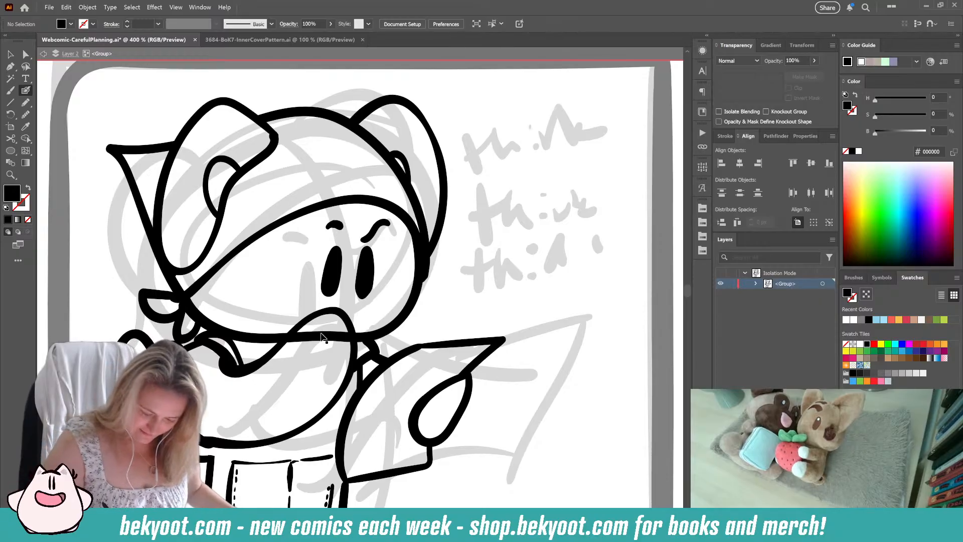
# Step: Erase the section of the chin outline that crosses the raised hand
pyautogui.keyDown('ctrl'); pyautogui.click(320, 335); pyautogui.keyUp('ctrl')
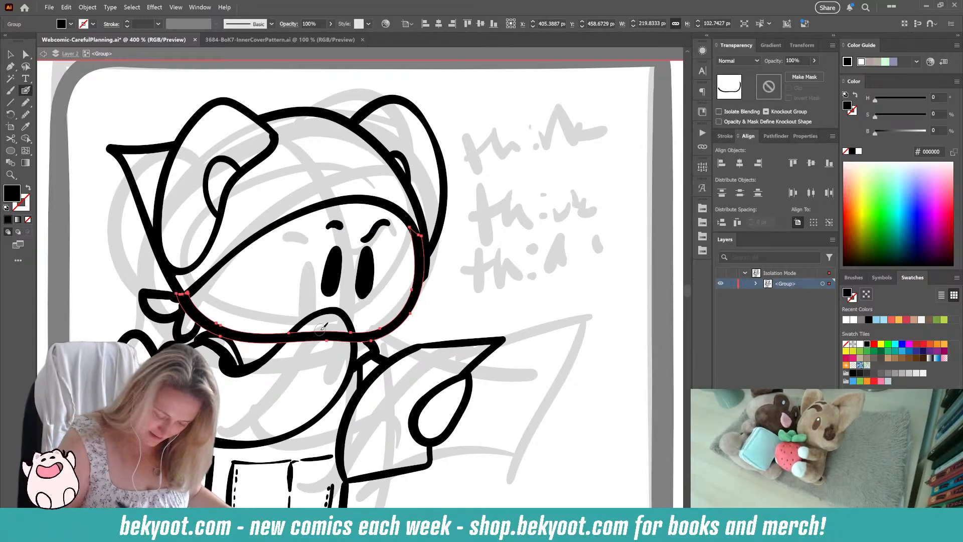
pyautogui.moveTo(321, 329)
pyautogui.mouseDown()
pyautogui.moveTo(289, 345)
pyautogui.moveTo(306, 339)
pyautogui.moveTo(320, 348)
pyautogui.moveTo(348, 339)
pyautogui.mouseUp()
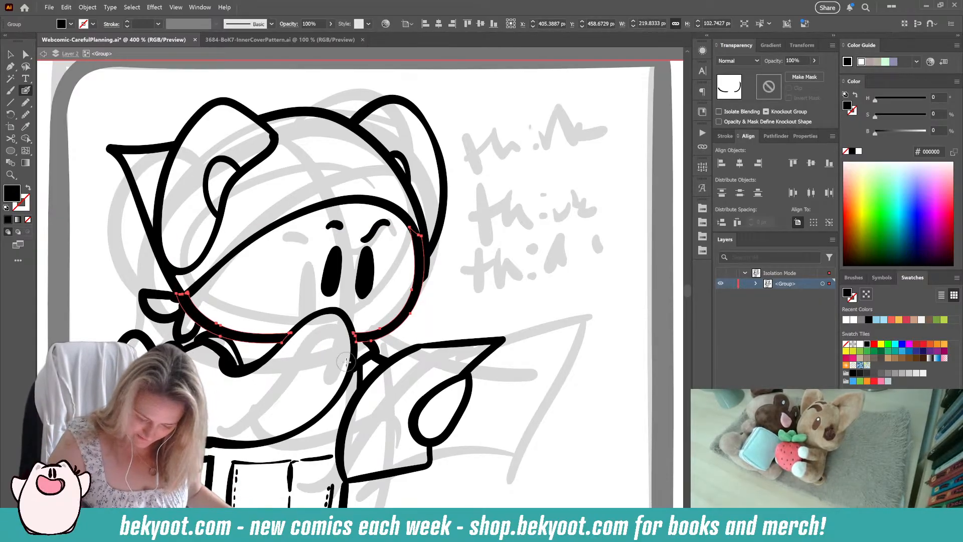
pyautogui.keyDown('ctrl'); pyautogui.click(456, 318); pyautogui.keyUp('ctrl')
pyautogui.moveTo(399, 319); pyautogui.dragTo(434, 256)
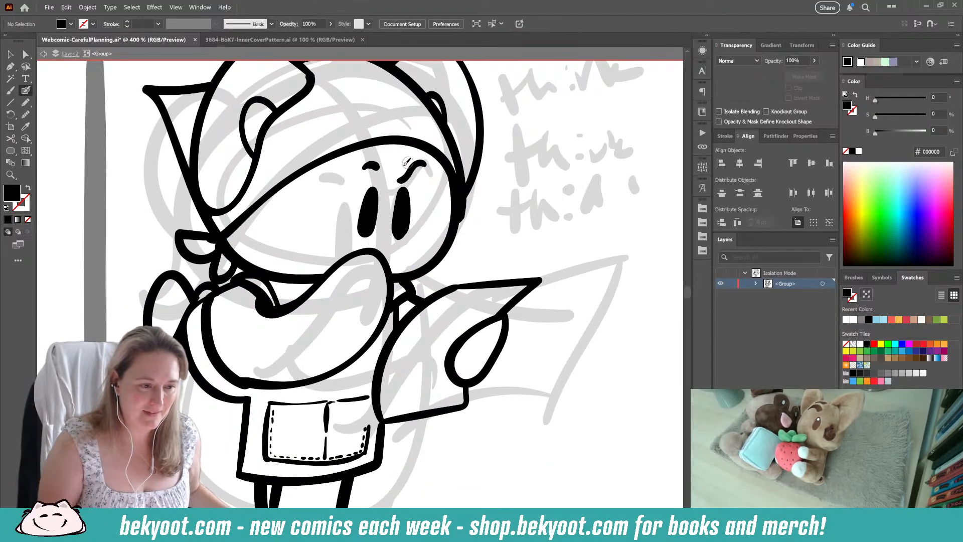
# Step: Clean up the upper end of the apron's side strap where it meets the rear shoulder and bow
pyautogui.scroll(-1, 379, 339)
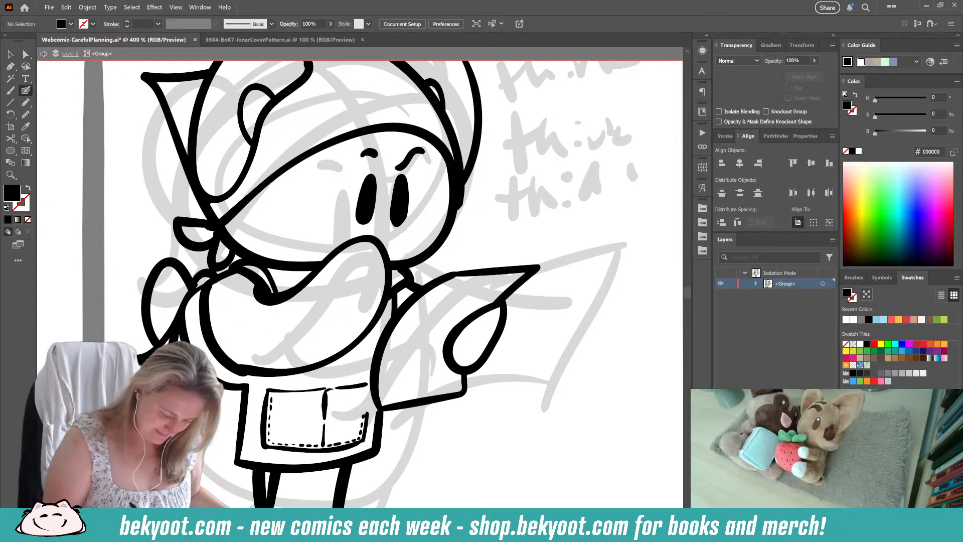
pyautogui.hotkey('shift', 'x')
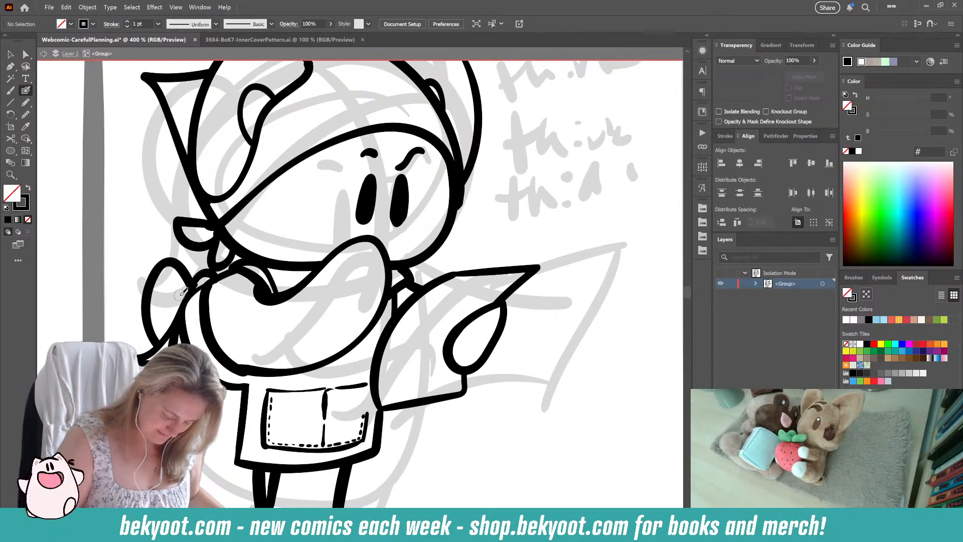
pyautogui.moveTo(201, 280); pyautogui.dragTo(182, 332)
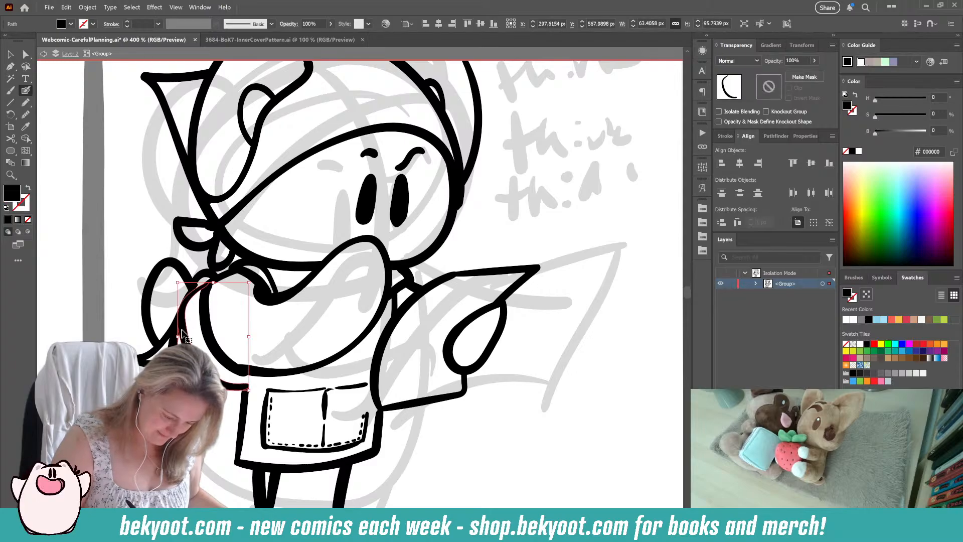
pyautogui.keyDown('ctrl'); pyautogui.click(164, 343); pyautogui.keyUp('ctrl')
pyautogui.moveTo(198, 284); pyautogui.dragTo(222, 278)
pyautogui.keyDown('ctrl'); pyautogui.click(101, 323); pyautogui.keyUp('ctrl')
pyautogui.scroll(-1, 230, 311)
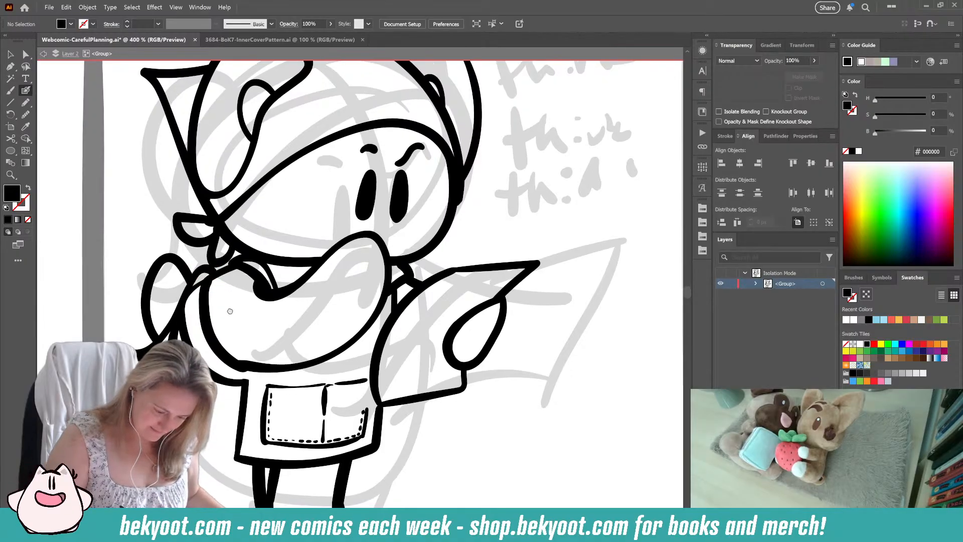
# Step: Remove the headscarf knot's strokes at the back of the neck
pyautogui.scroll(-1, 229, 310)
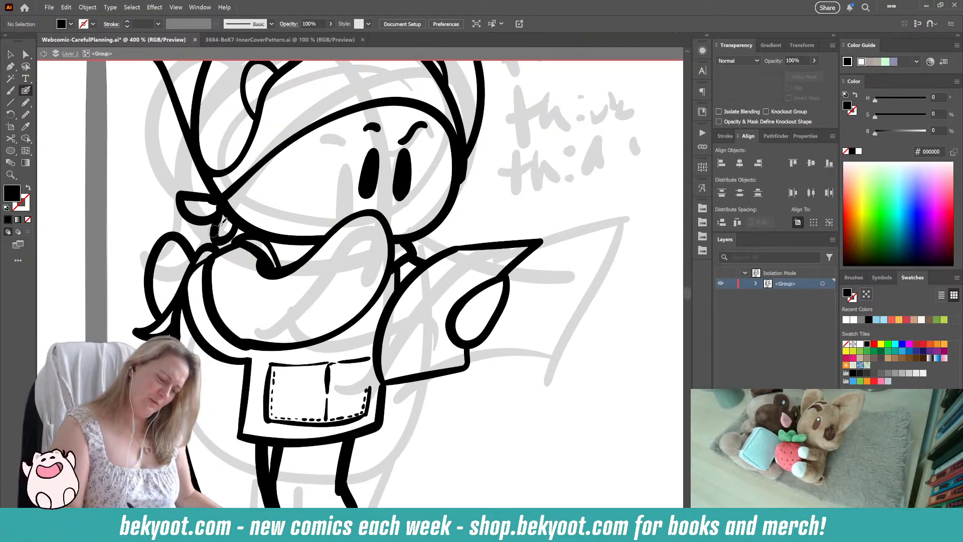
pyautogui.moveTo(218, 203); pyautogui.dragTo(211, 221)
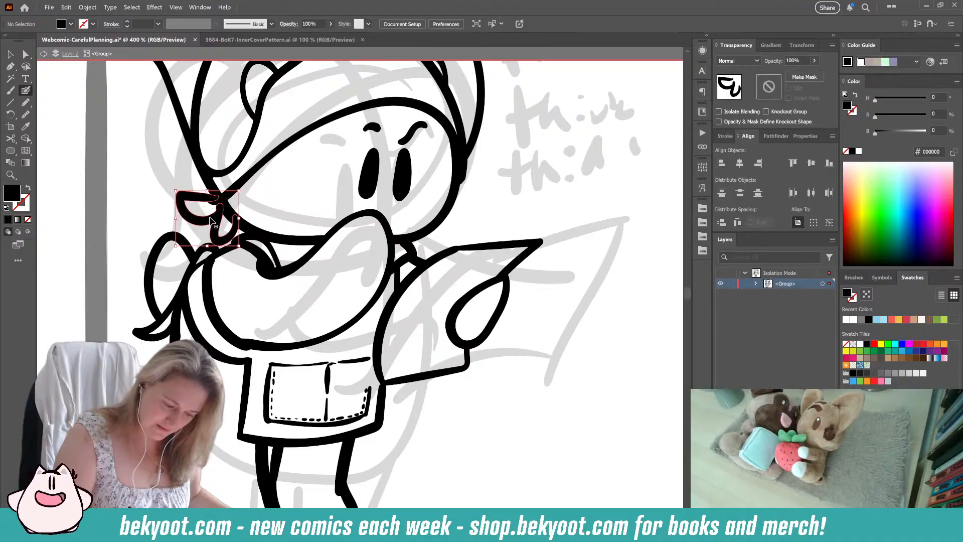
pyautogui.hotkey('ctrl', 'z')
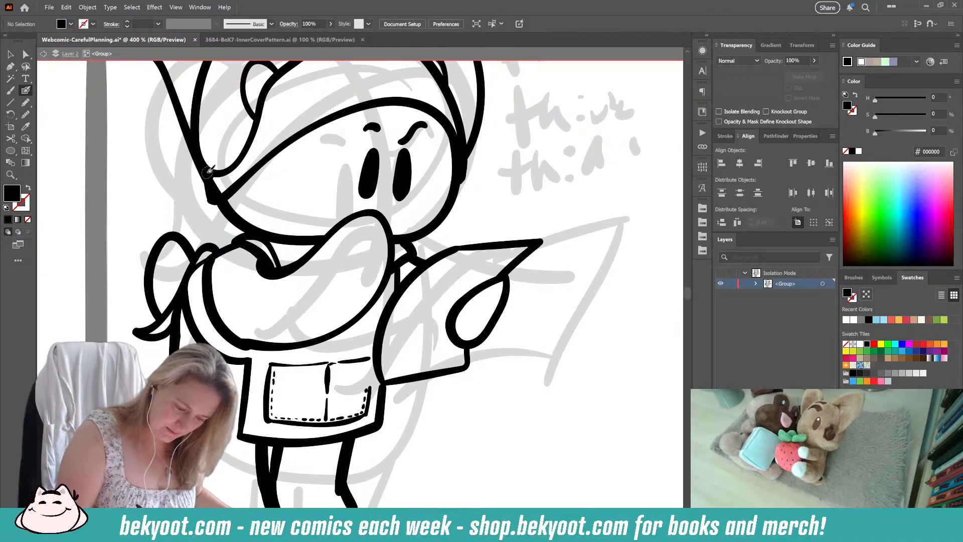
# Step: Redraw the headscarf knot at the back of the neck with two pointed, leaf-shaped tails
pyautogui.hotkey('shift', 'x')
pyautogui.moveTo(207, 178)
pyautogui.mouseDown()
pyautogui.moveTo(177, 181)
pyautogui.moveTo(160, 212)
pyautogui.moveTo(184, 214)
pyautogui.moveTo(217, 196)
pyautogui.moveTo(204, 234)
pyautogui.mouseUp()
pyautogui.hotkey('ctrl', 'z')
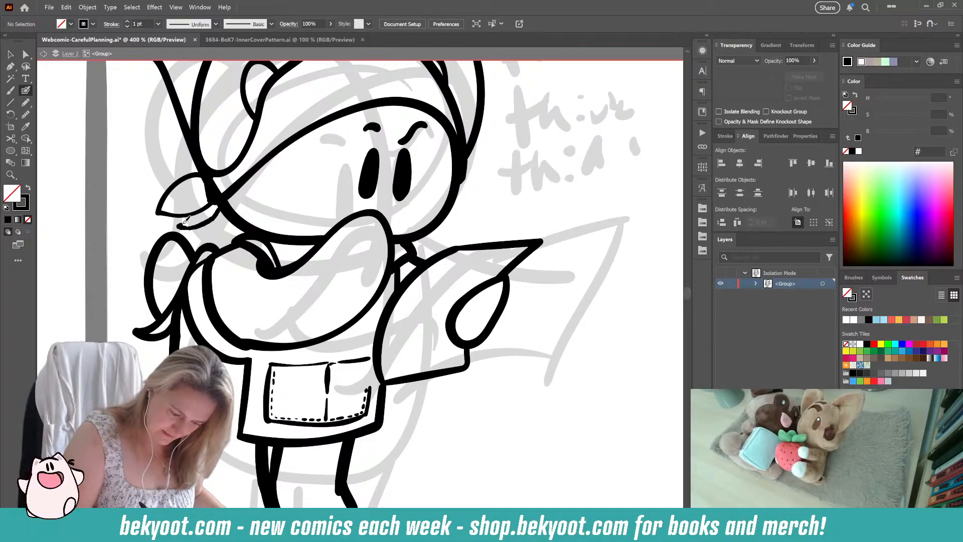
pyautogui.hotkey('ctrl', 'z')
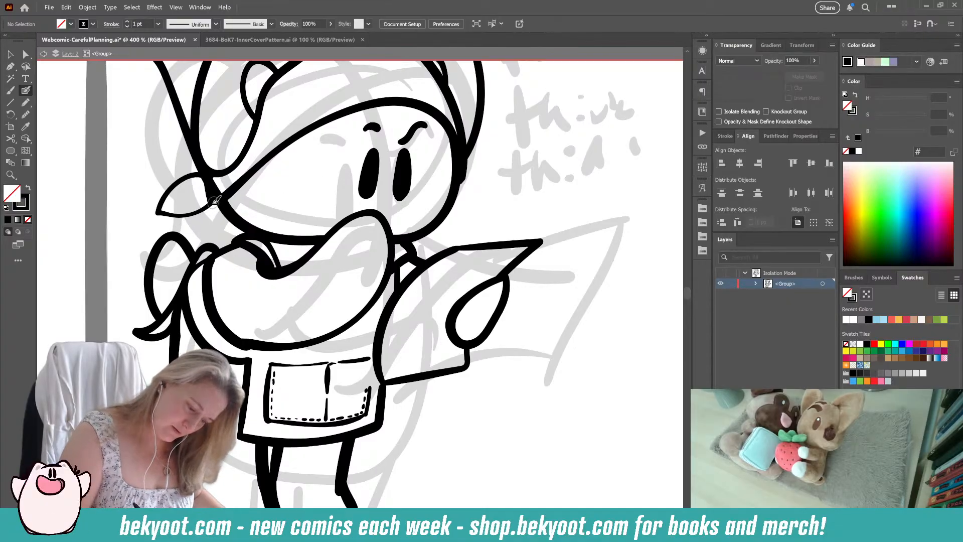
pyautogui.hotkey('ctrl', 'z')
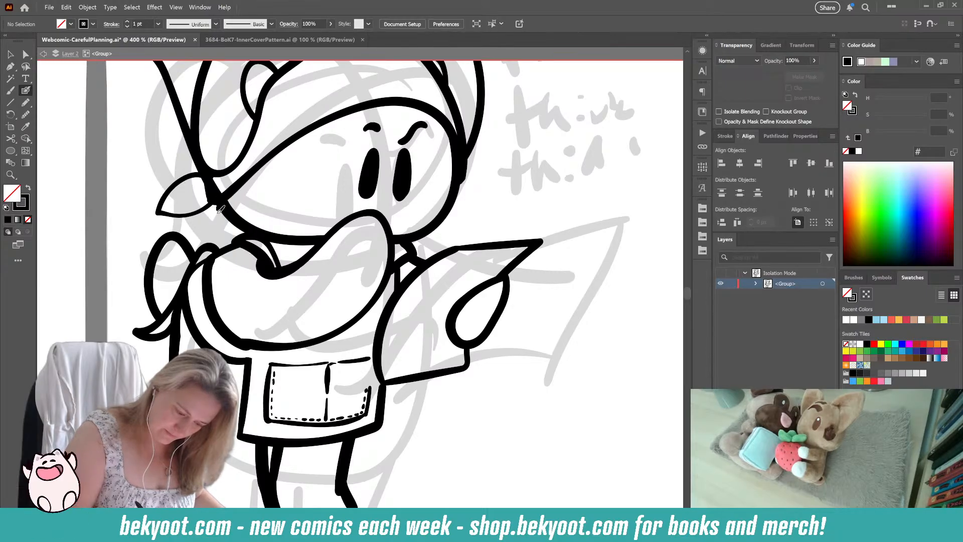
pyautogui.moveTo(219, 208)
pyautogui.mouseDown()
pyautogui.moveTo(204, 232)
pyautogui.moveTo(207, 204)
pyautogui.mouseUp()
# Step: Erase the lower end of the headscarf's rear edge where it runs over the knot
pyautogui.moveTo(323, 286); pyautogui.dragTo(284, 398)
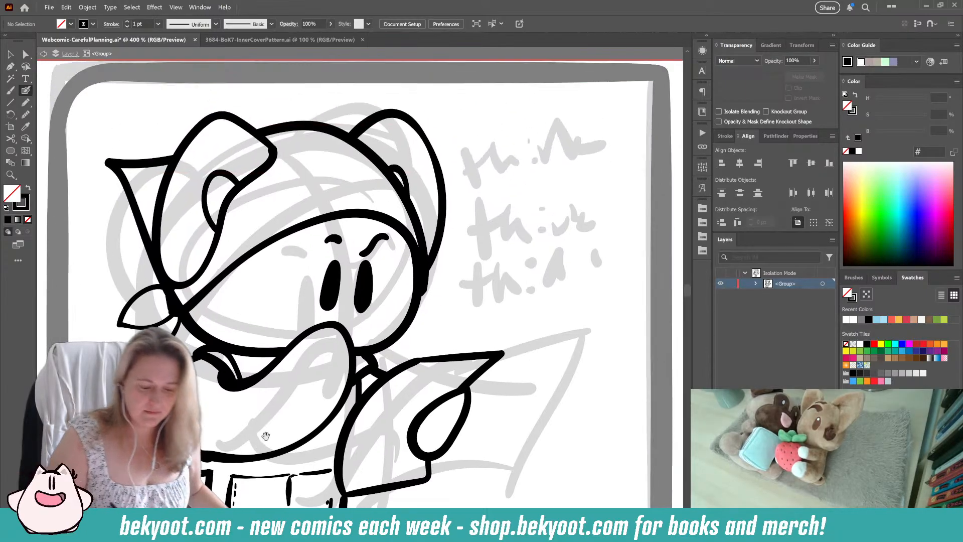
pyautogui.hotkey('ctrl', '-')
pyautogui.hotkey('ctrl', '-')
pyautogui.hotkey('ctrl', '-')
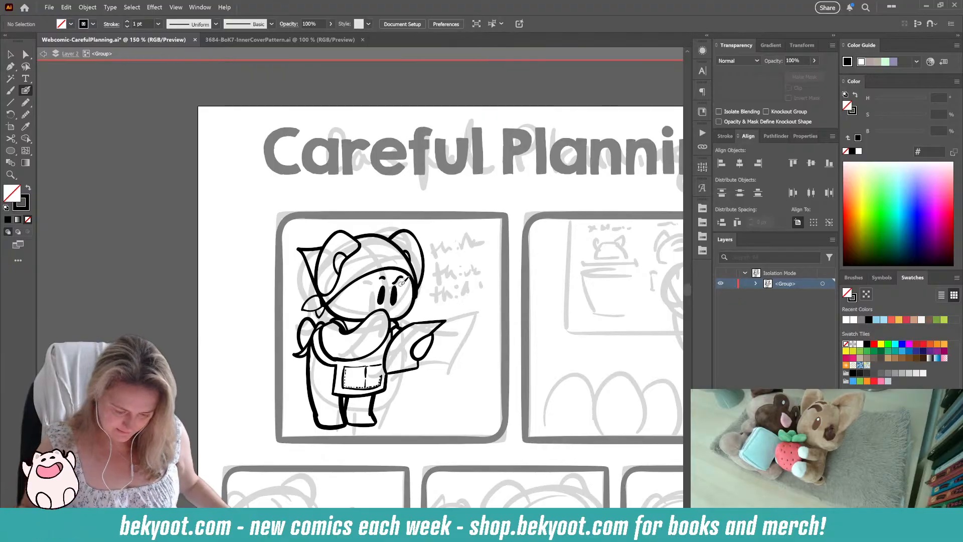
pyautogui.moveTo(435, 429); pyautogui.dragTo(368, 423)
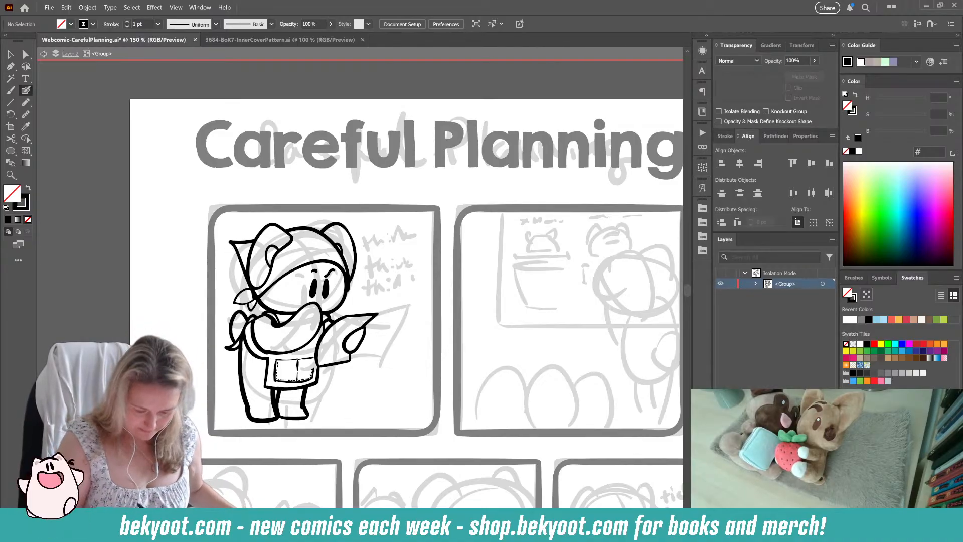
pyautogui.moveTo(253, 390); pyautogui.dragTo(201, 375)
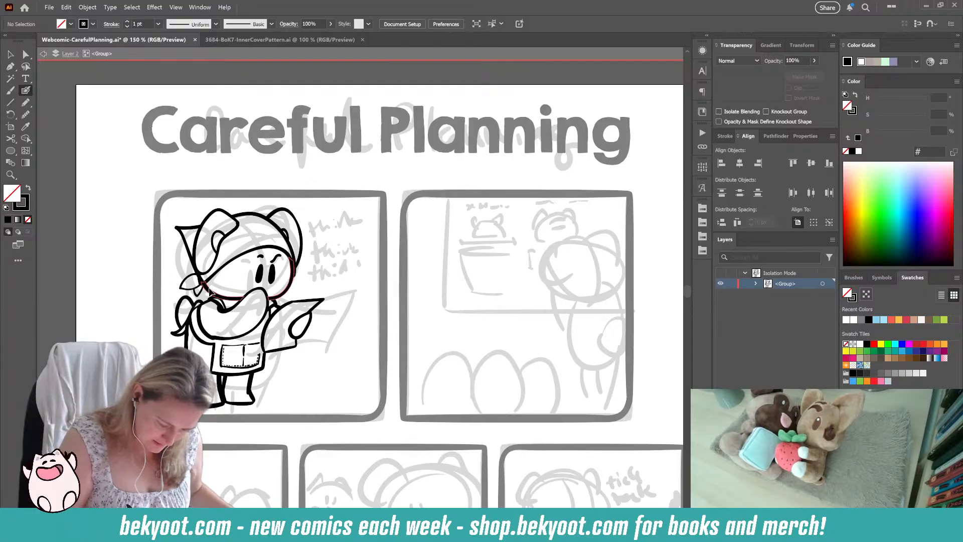
pyautogui.keyDown('ctrl'); pyautogui.click(210, 290); pyautogui.keyUp('ctrl')
pyautogui.scroll(3, 197, 245)
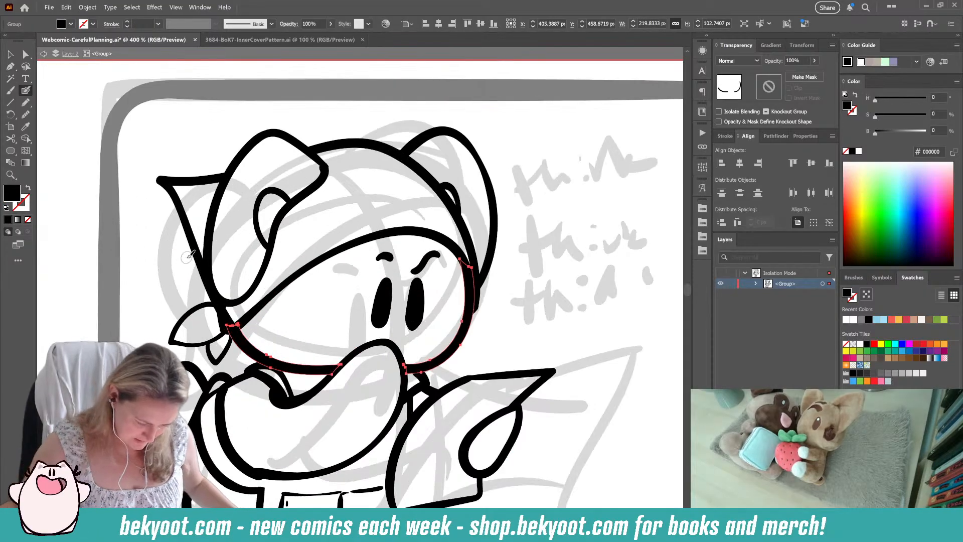
pyautogui.keyDown('ctrl'); pyautogui.click(197, 244); pyautogui.keyUp('ctrl')
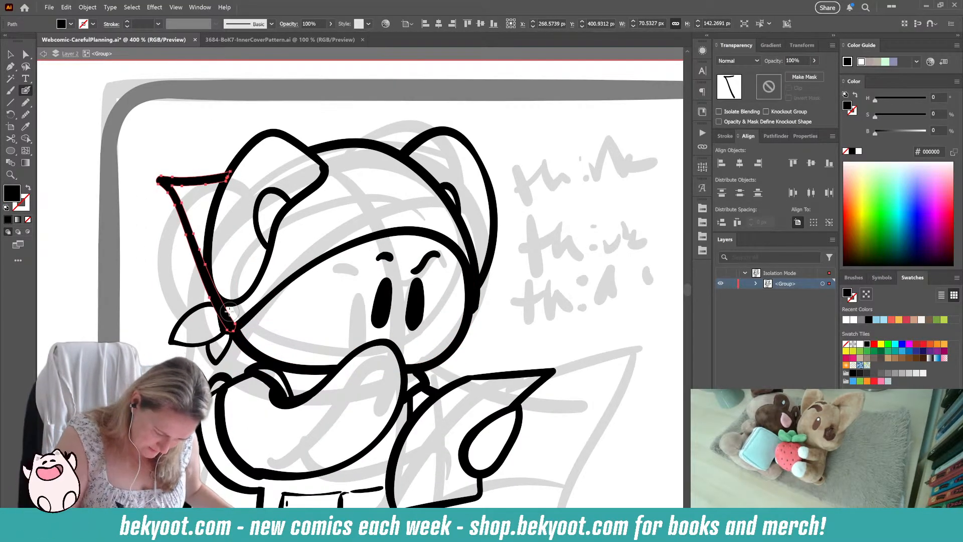
pyautogui.moveTo(230, 317); pyautogui.dragTo(240, 296)
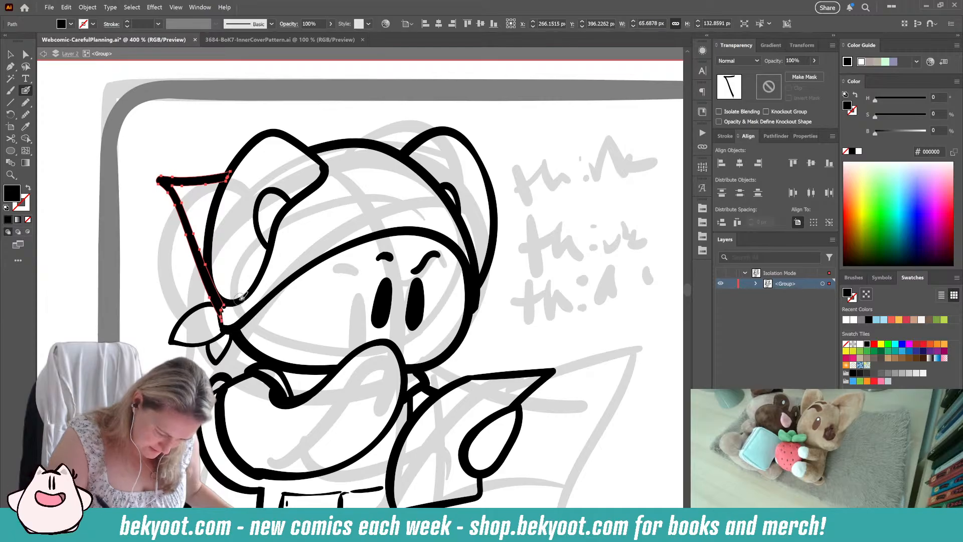
# Step: Clean up the inner end of the larger knot tail and delete the stray ink dot beside it
pyautogui.keyDown('ctrl'); pyautogui.click(201, 310); pyautogui.keyUp('ctrl')
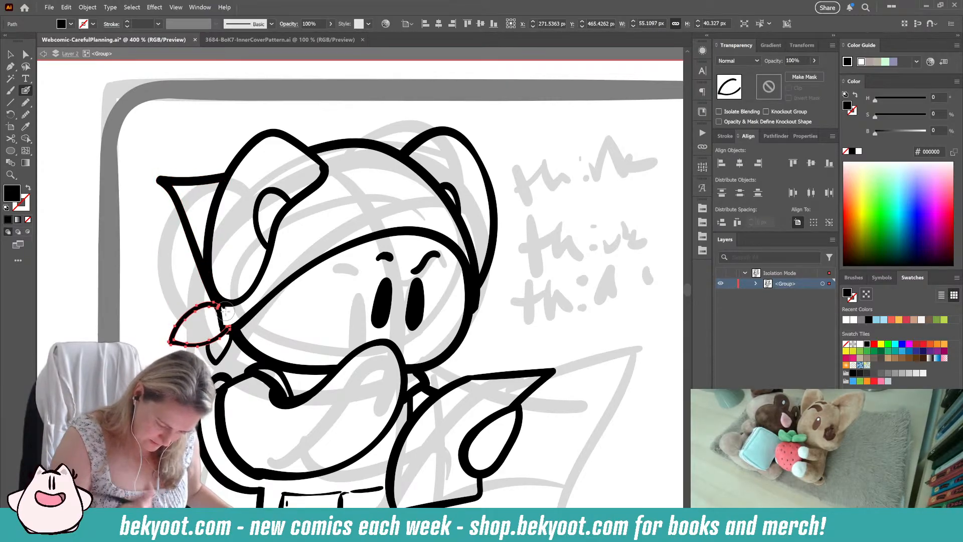
pyautogui.keyDown('ctrl'); pyautogui.click(266, 282); pyautogui.keyUp('ctrl')
pyautogui.keyDown('ctrl'); pyautogui.click(224, 308); pyautogui.keyUp('ctrl')
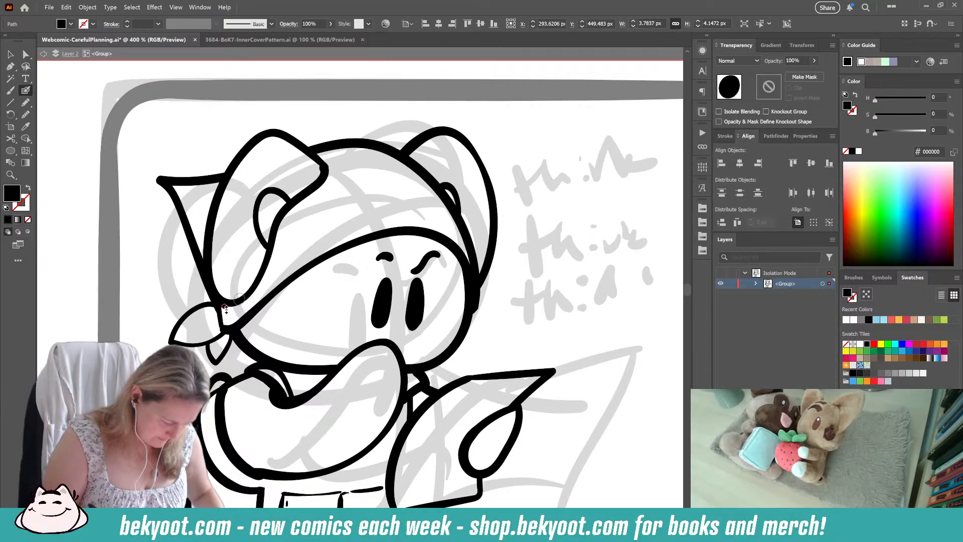
pyautogui.press('Delete')
# Step: Draw an open egg-shaped body outline in the first panel's lower right corner with the Blob Brush
pyautogui.moveTo(359, 298)
pyautogui.mouseDown()
pyautogui.moveTo(338, 306)
pyautogui.moveTo(331, 281)
pyautogui.mouseUp()
pyautogui.moveTo(423, 218); pyautogui.dragTo(371, 167)
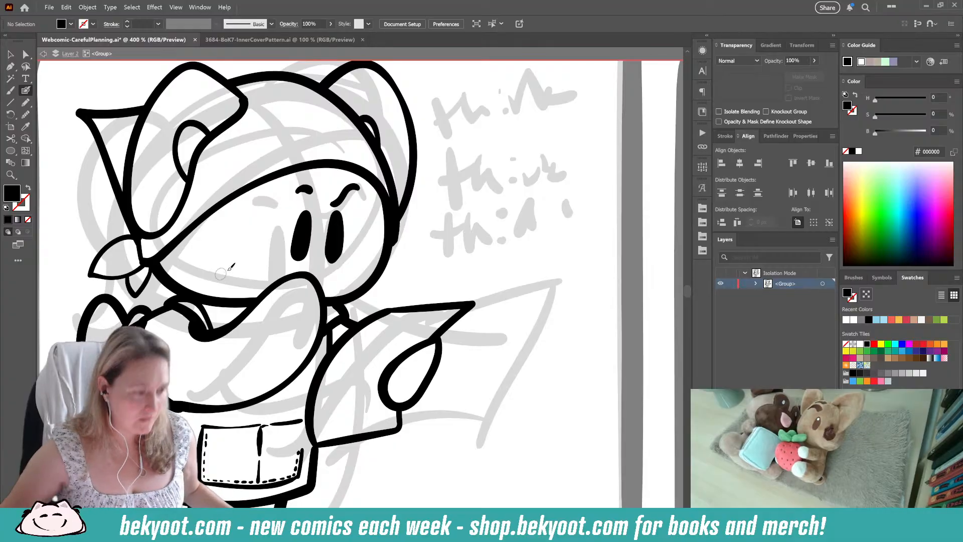
pyautogui.scroll(-5, 240, 266)
pyautogui.moveTo(300, 331); pyautogui.dragTo(350, 371)
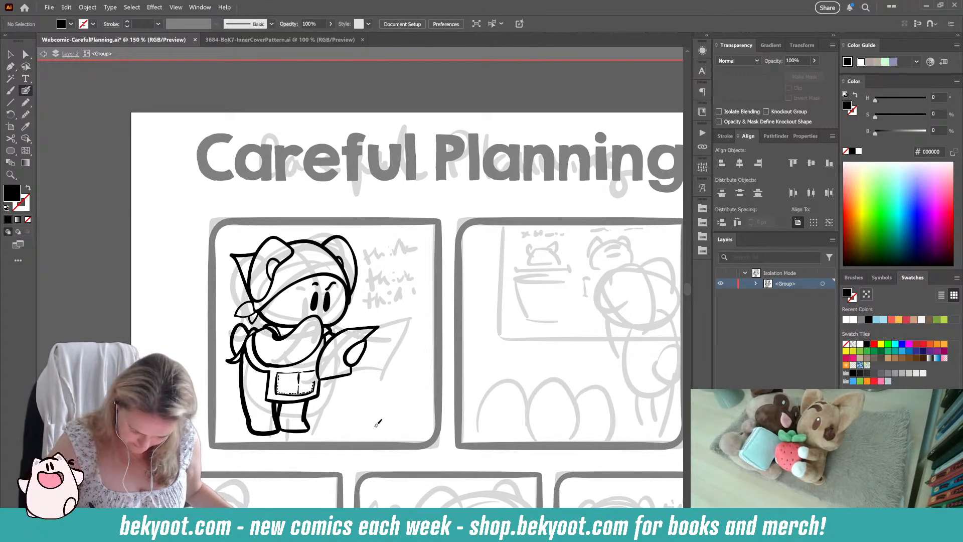
pyautogui.moveTo(376, 426)
pyautogui.mouseDown()
pyautogui.moveTo(400, 359)
pyautogui.moveTo(404, 434)
pyautogui.mouseUp()
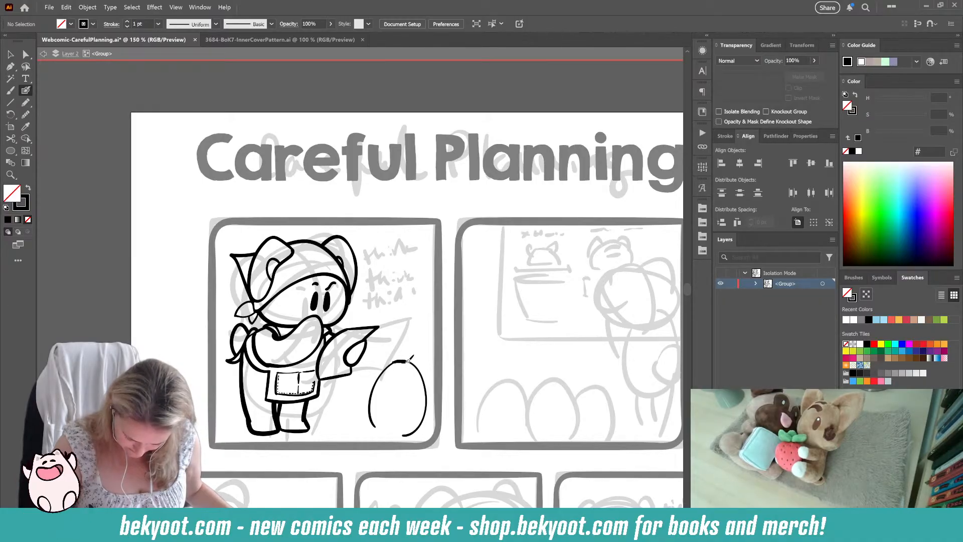
pyautogui.press('Return')
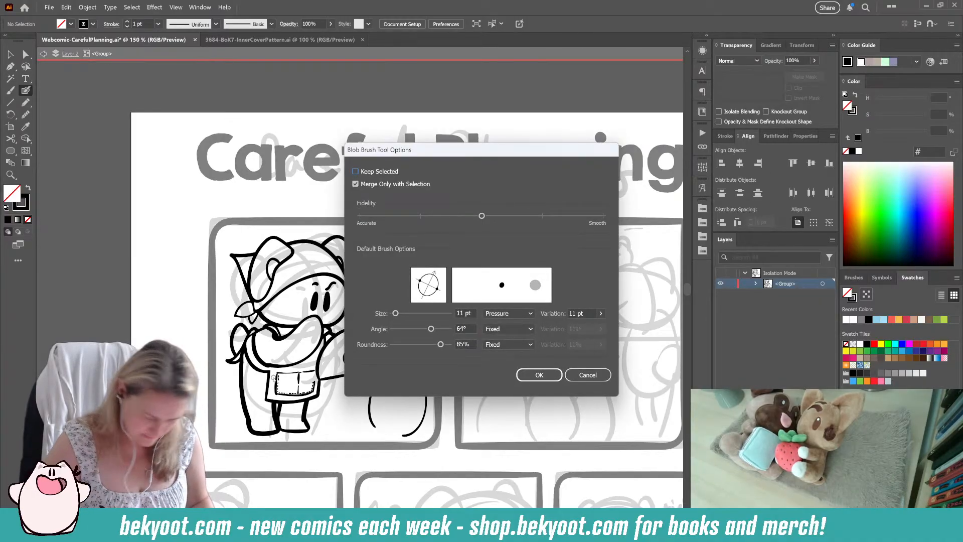
pyautogui.press('Return')
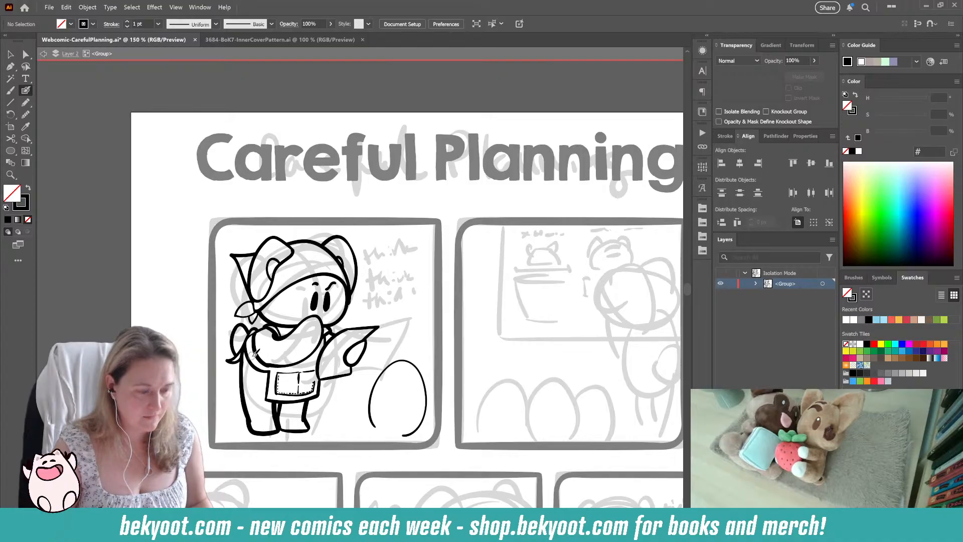
pyautogui.keyDown('ctrl'); pyautogui.click(409, 362); pyautogui.keyUp('ctrl')
pyautogui.keyDown('ctrl'); pyautogui.click(462, 306); pyautogui.keyUp('ctrl')
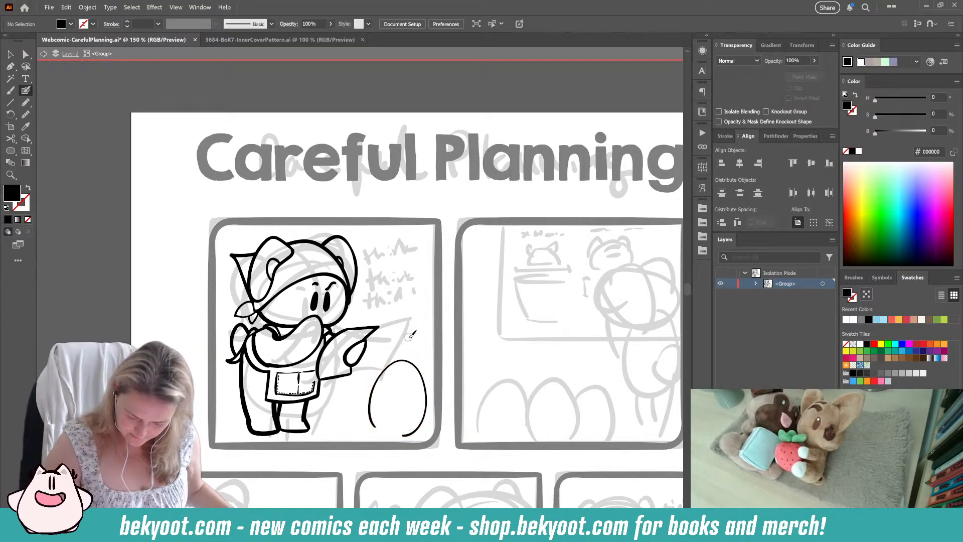
# Step: Draw two small pointed ears joined by a short curve on top of the egg-shaped body
pyautogui.scroll(2, 380, 394)
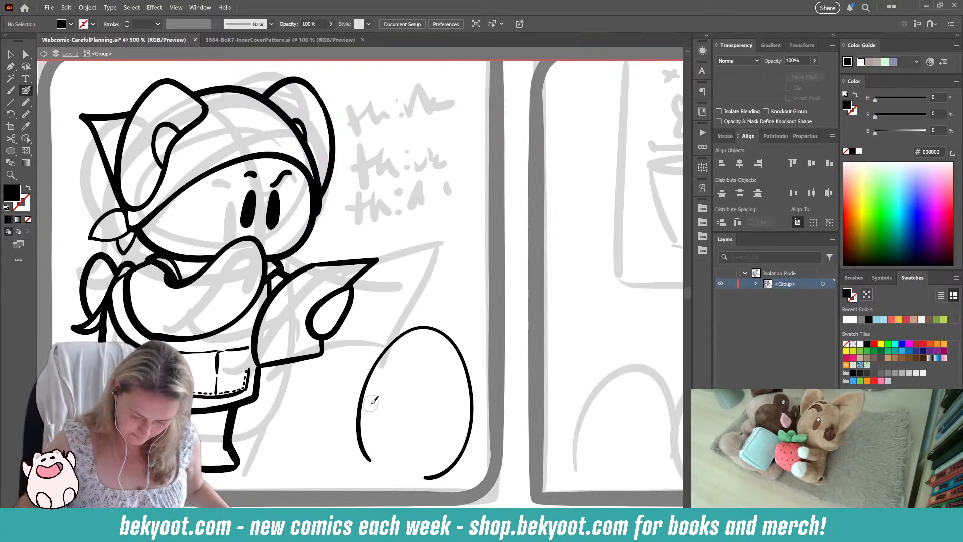
pyautogui.moveTo(375, 399); pyautogui.dragTo(305, 370)
pyautogui.moveTo(381, 316)
pyautogui.mouseDown()
pyautogui.moveTo(339, 287)
pyautogui.moveTo(361, 295)
pyautogui.moveTo(349, 291)
pyautogui.moveTo(369, 282)
pyautogui.moveTo(385, 321)
pyautogui.mouseUp()
pyautogui.keyDown('ctrl'); pyautogui.click(336, 362); pyautogui.keyUp('ctrl')
pyautogui.hotkey('shift', 'x')
pyautogui.hotkey('ctrl', 'z')
pyautogui.moveTo(352, 289)
pyautogui.mouseDown()
pyautogui.moveTo(376, 283)
pyautogui.moveTo(380, 313)
pyautogui.moveTo(357, 286)
pyautogui.moveTo(376, 282)
pyautogui.moveTo(382, 311)
pyautogui.mouseUp()
pyautogui.hotkey('ctrl', 'z')
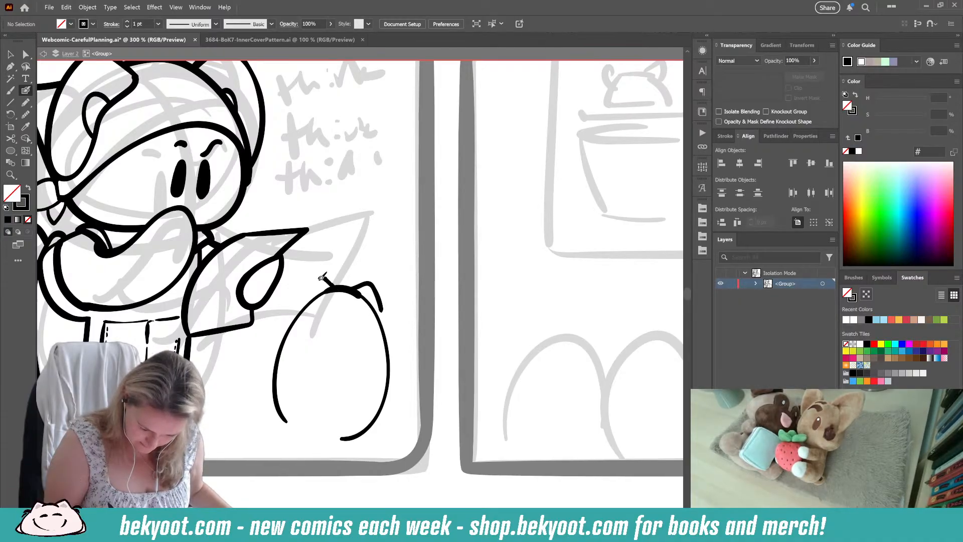
pyautogui.hotkey('ctrl', 'z')
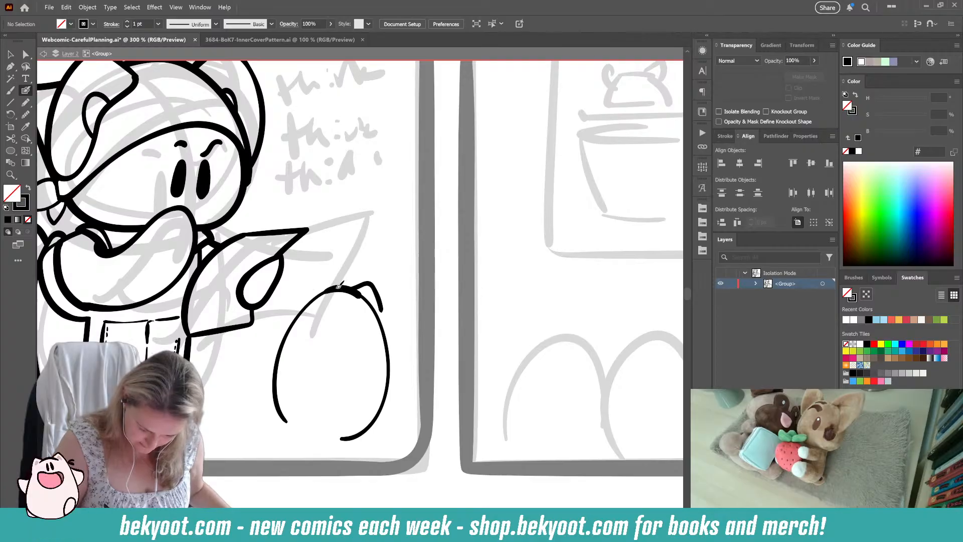
pyautogui.moveTo(312, 287); pyautogui.dragTo(361, 291)
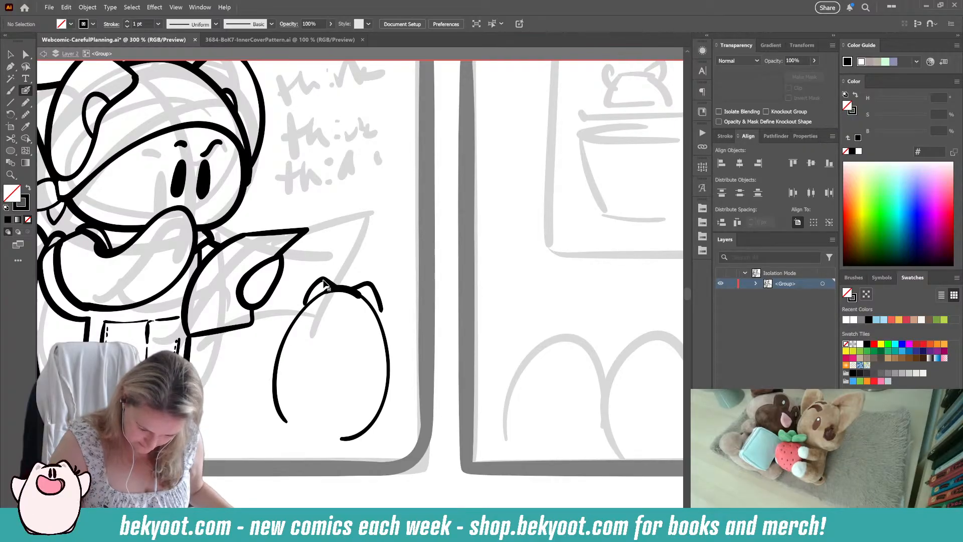
# Step: Group the ear strokes of the small character and isolate that group for editing
pyautogui.keyDown('ctrl'); pyautogui.keyDown('shift'); pyautogui.click(377, 294); pyautogui.keyUp('shift'); pyautogui.keyUp('ctrl')
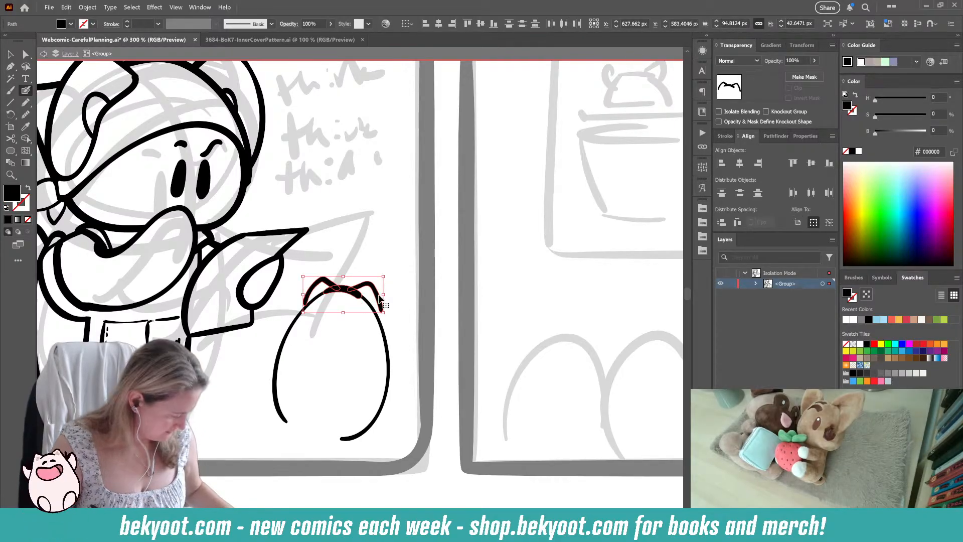
pyautogui.hotkey('ctrl', 'g')
pyautogui.doubleClick(351, 291)
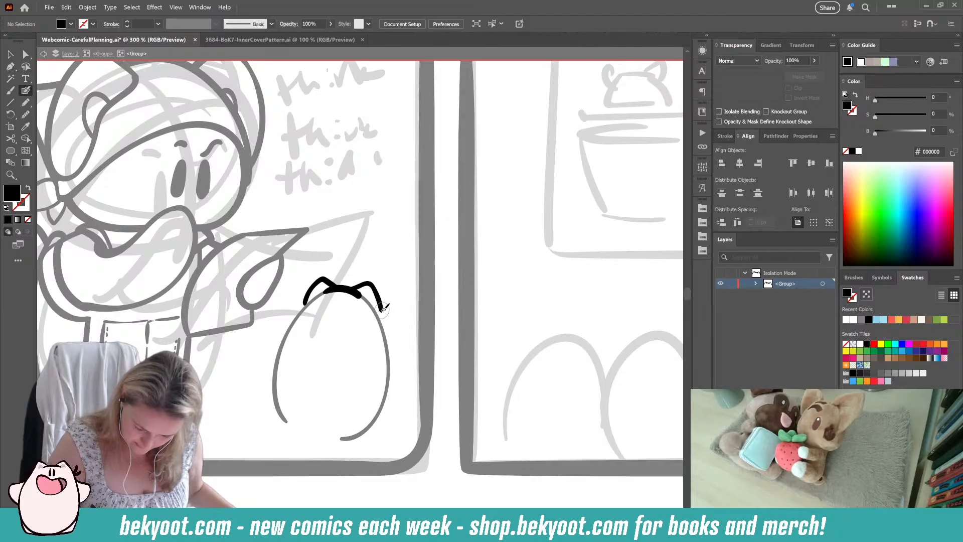
# Step: Add a small tuft beside the right ear, two short eye strokes and a curved, downturned mouth
pyautogui.hotkey('shift', 'x')
pyautogui.moveTo(381, 300); pyautogui.dragTo(394, 301)
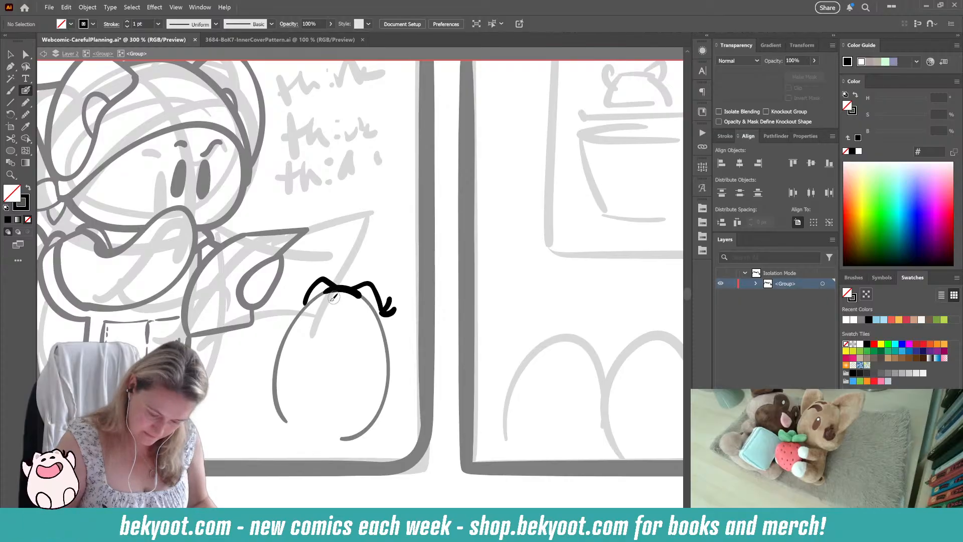
pyautogui.moveTo(338, 297)
pyautogui.mouseDown()
pyautogui.moveTo(343, 322)
pyautogui.moveTo(330, 319)
pyautogui.moveTo(325, 339)
pyautogui.moveTo(345, 360)
pyautogui.mouseUp()
pyautogui.hotkey('ctrl', 'z')
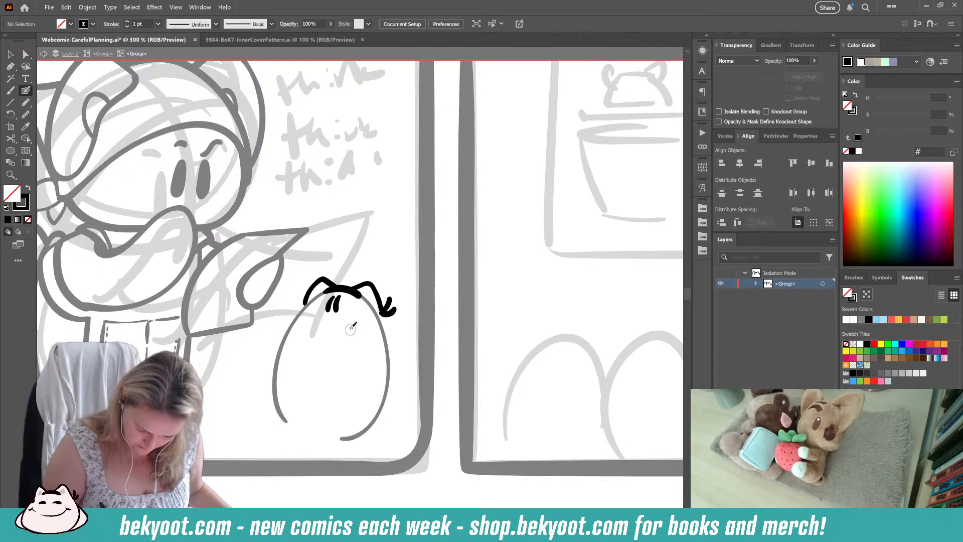
pyautogui.moveTo(350, 327)
pyautogui.mouseDown()
pyautogui.moveTo(326, 333)
pyautogui.moveTo(333, 359)
pyautogui.mouseUp()
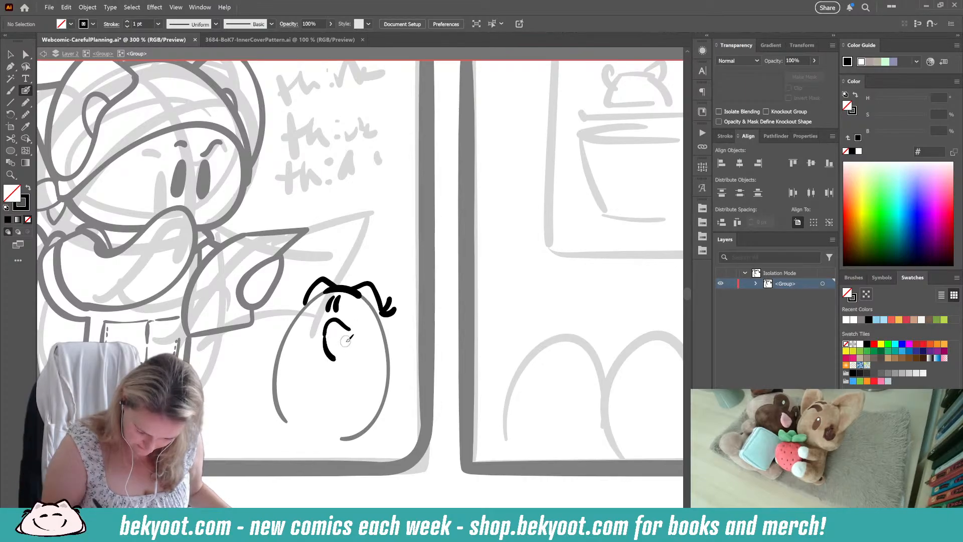
# Step: Add a matching tuft beside the left ear and try a wider body outline, undoing the body strokes
pyautogui.moveTo(305, 300)
pyautogui.mouseDown()
pyautogui.moveTo(296, 290)
pyautogui.moveTo(275, 369)
pyautogui.moveTo(289, 416)
pyautogui.moveTo(309, 429)
pyautogui.mouseUp()
pyautogui.hotkey('ctrl', 'z')
pyautogui.moveTo(384, 307)
pyautogui.mouseDown()
pyautogui.moveTo(403, 368)
pyautogui.moveTo(397, 401)
pyautogui.moveTo(359, 427)
pyautogui.moveTo(330, 427)
pyautogui.mouseUp()
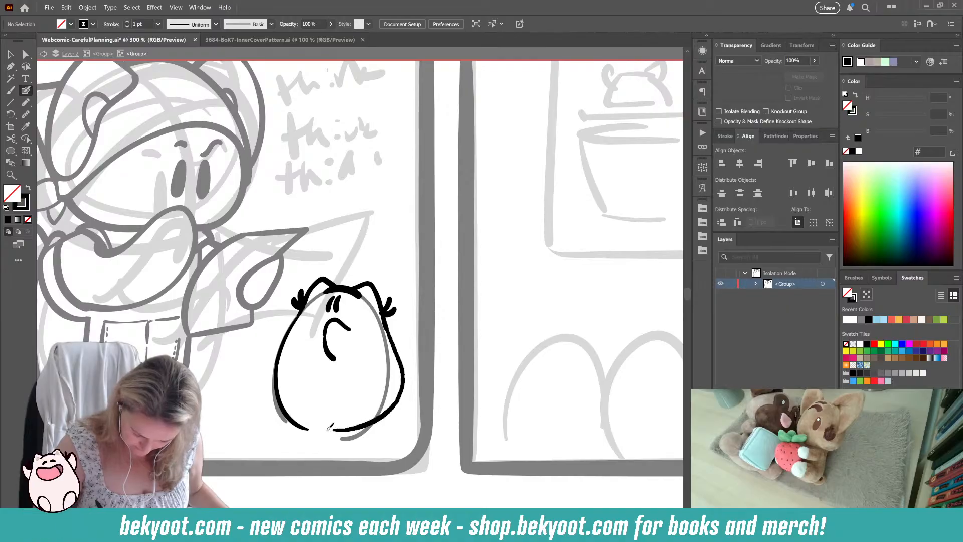
pyautogui.hotkey('ctrl', 'z')
pyautogui.moveTo(376, 384); pyautogui.dragTo(389, 346)
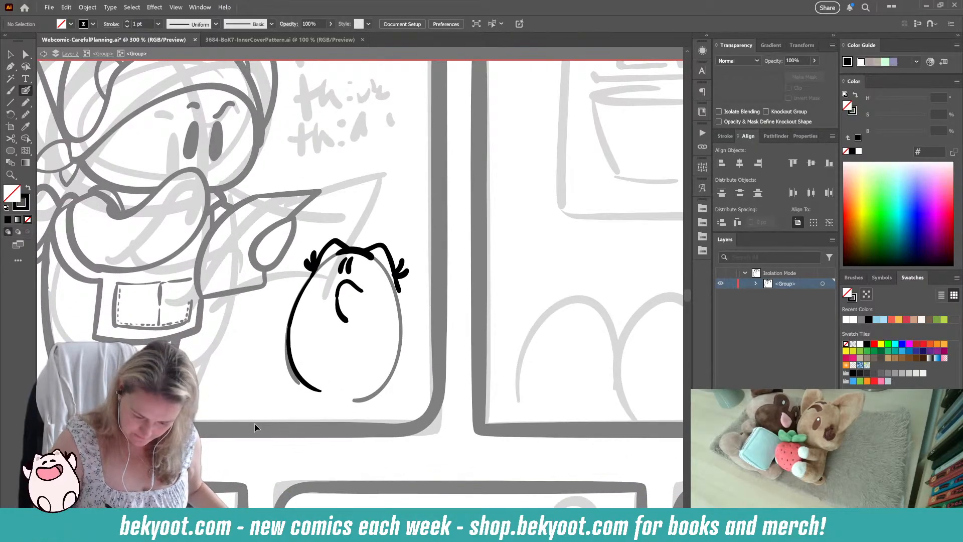
pyautogui.hotkey('ctrl', 'z')
pyautogui.hotkey('ctrl', 'z')
pyautogui.hotkey('ctrl', 'z')
pyautogui.hotkey('ctrl', 'z')
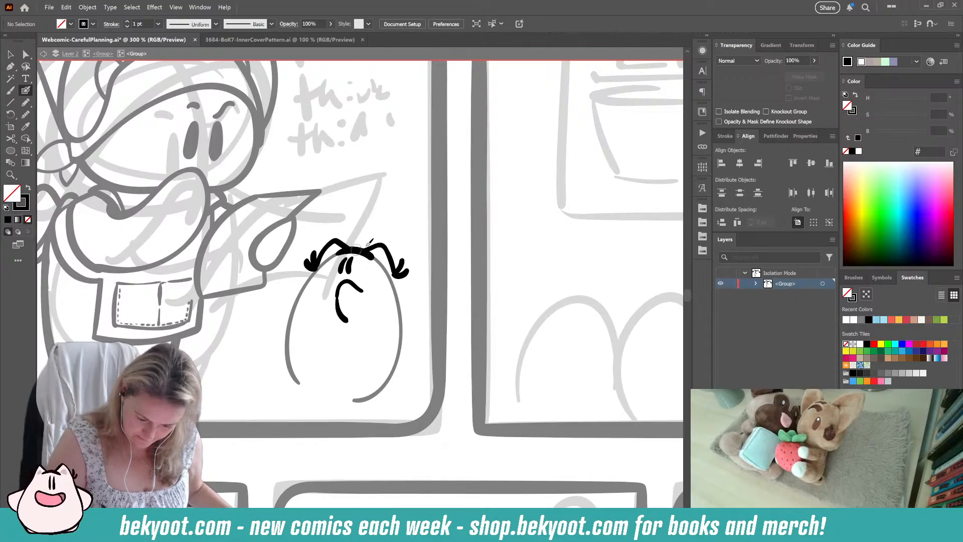
# Step: Redraw the small character's body as a rounded pear shape running from the side tufts down to a closed base
pyautogui.moveTo(397, 275)
pyautogui.mouseDown()
pyautogui.moveTo(407, 346)
pyautogui.moveTo(398, 372)
pyautogui.mouseUp()
pyautogui.hotkey('ctrl', 'z')
pyautogui.moveTo(401, 299)
pyautogui.mouseDown()
pyautogui.moveTo(408, 355)
pyautogui.moveTo(393, 384)
pyautogui.moveTo(354, 400)
pyautogui.mouseUp()
pyautogui.hotkey('ctrl', 'z')
pyautogui.hotkey('ctrl', 'z')
pyautogui.moveTo(398, 275)
pyautogui.mouseDown()
pyautogui.moveTo(413, 344)
pyautogui.moveTo(402, 375)
pyautogui.moveTo(359, 394)
pyautogui.mouseUp()
pyautogui.moveTo(309, 282)
pyautogui.mouseDown()
pyautogui.moveTo(293, 338)
pyautogui.moveTo(298, 364)
pyautogui.moveTo(328, 390)
pyautogui.moveTo(382, 394)
pyautogui.mouseUp()
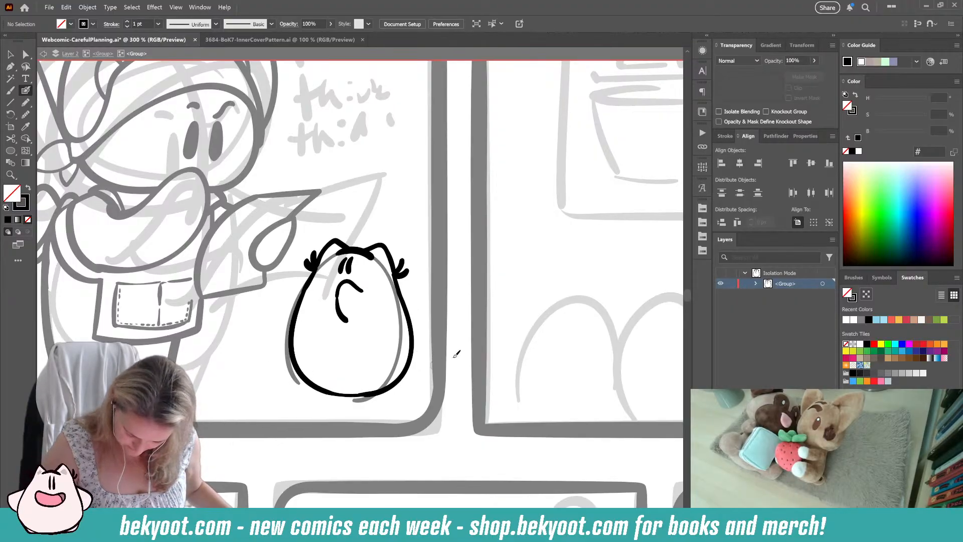
# Step: Smooth the body's right side stroke near the base and adjust its anchor point to blend with the left stroke
pyautogui.keyDown('ctrl'); pyautogui.click(395, 385); pyautogui.keyUp('ctrl')
pyautogui.click(26, 114)
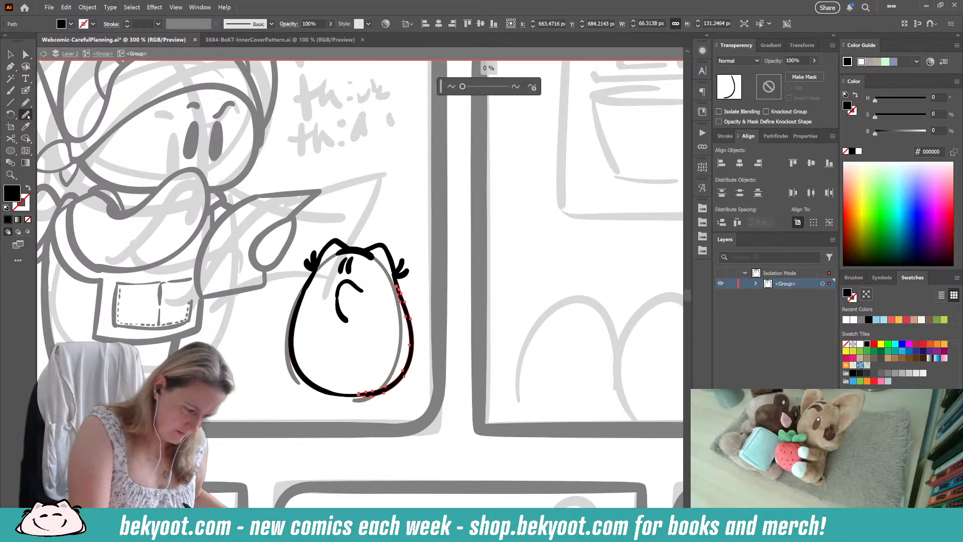
pyautogui.moveTo(364, 398); pyautogui.dragTo(416, 387)
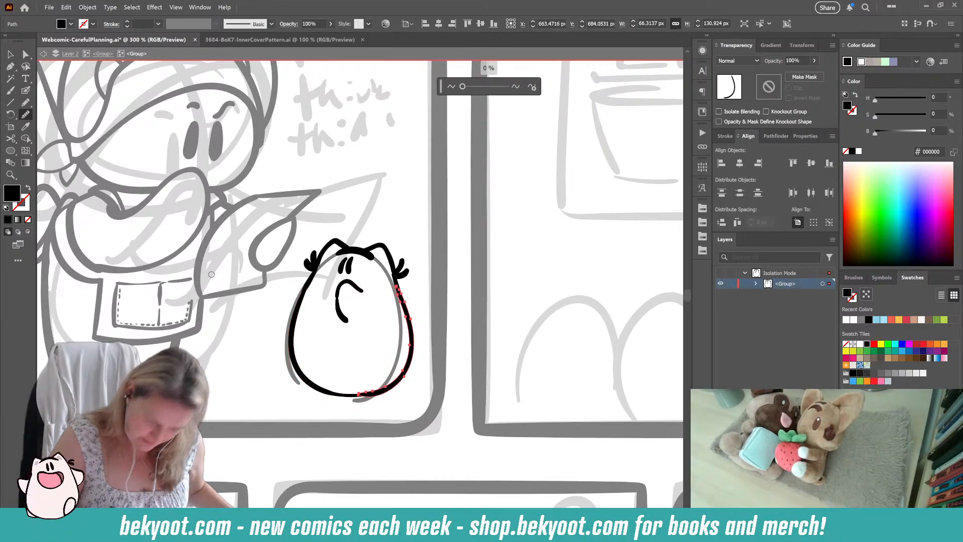
pyautogui.keyDown('ctrl'); pyautogui.click(377, 401); pyautogui.keyUp('ctrl')
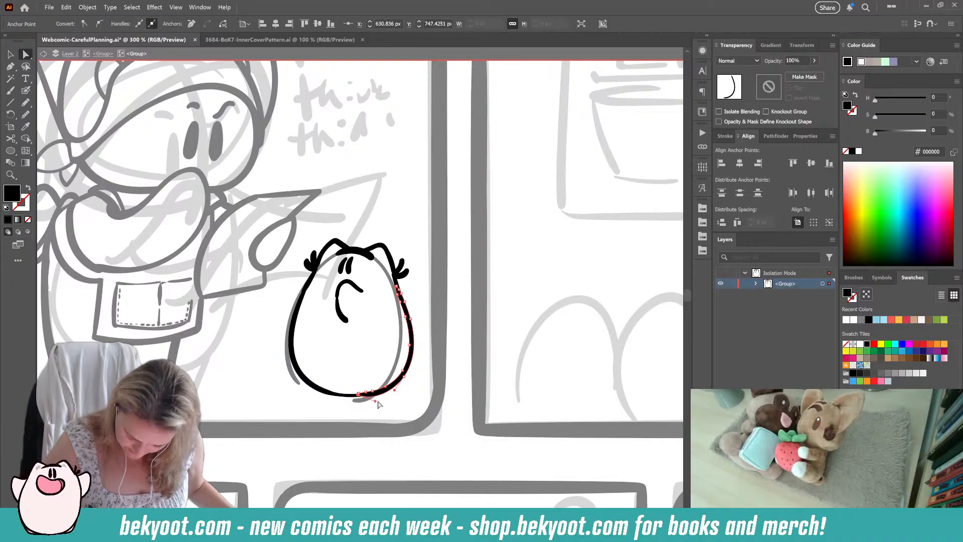
pyautogui.moveTo(375, 401); pyautogui.dragTo(373, 395)
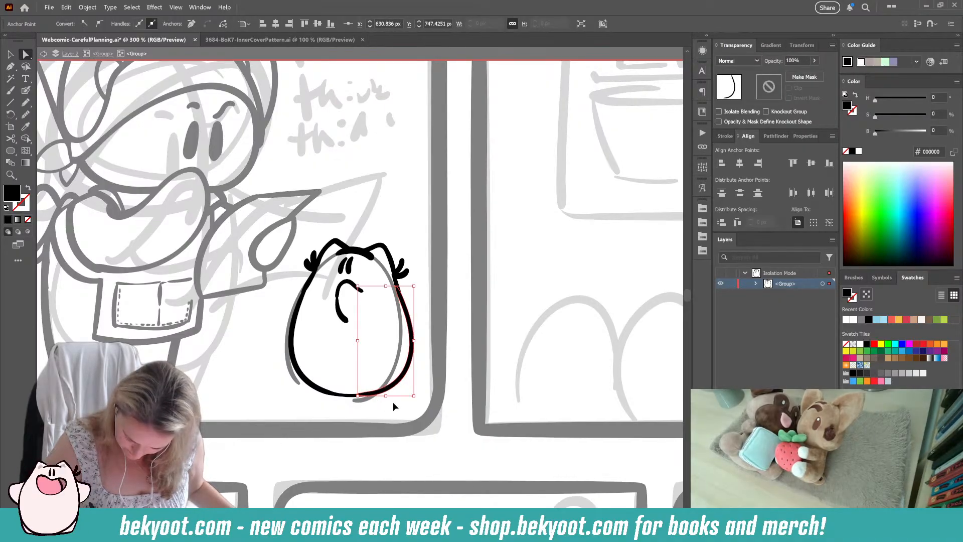
# Step: Refine the lower right curve of the small character's body by smoothing its edge and adjusting the anchor at the base
pyautogui.click(392, 401)
pyautogui.click(399, 388)
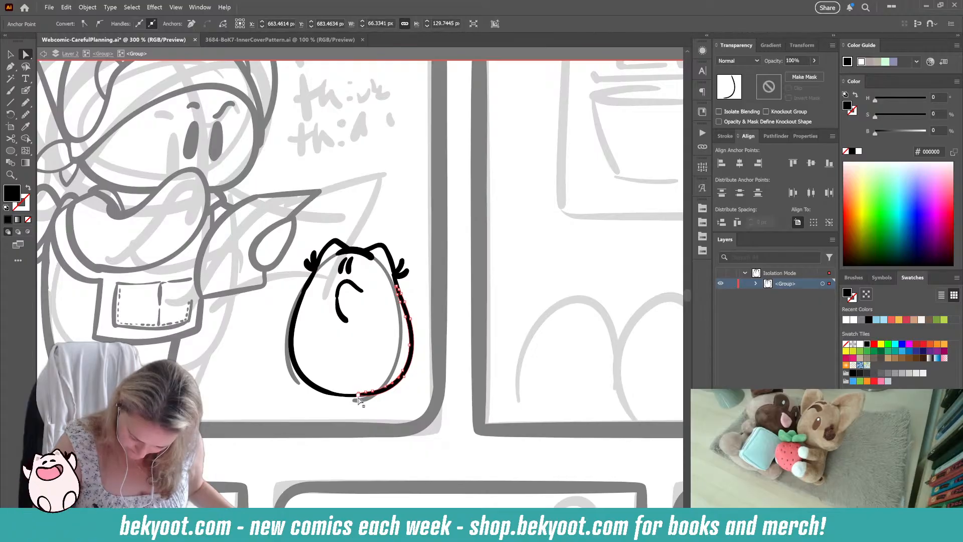
pyautogui.click(26, 115)
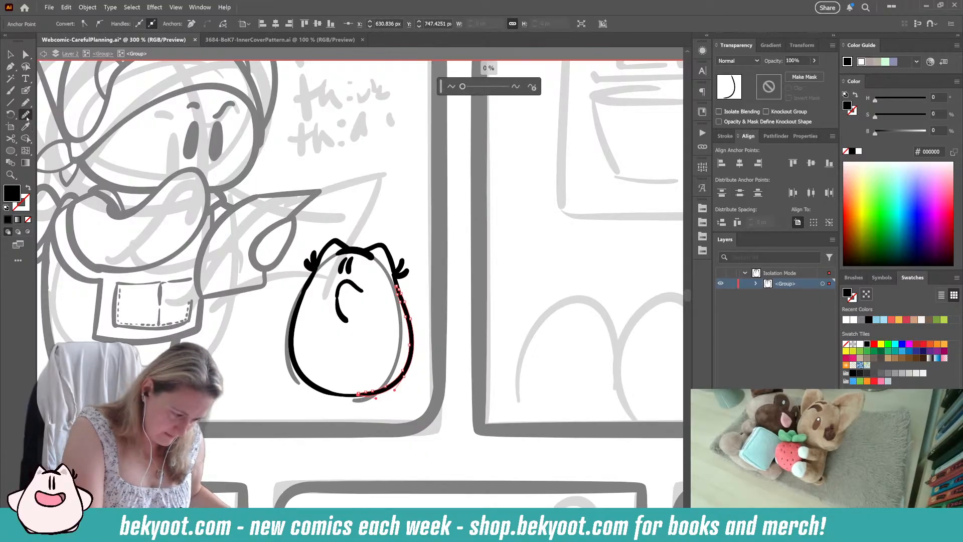
pyautogui.moveTo(382, 386); pyautogui.dragTo(359, 394)
pyautogui.keyDown('ctrl'); pyautogui.click(361, 400); pyautogui.keyUp('ctrl')
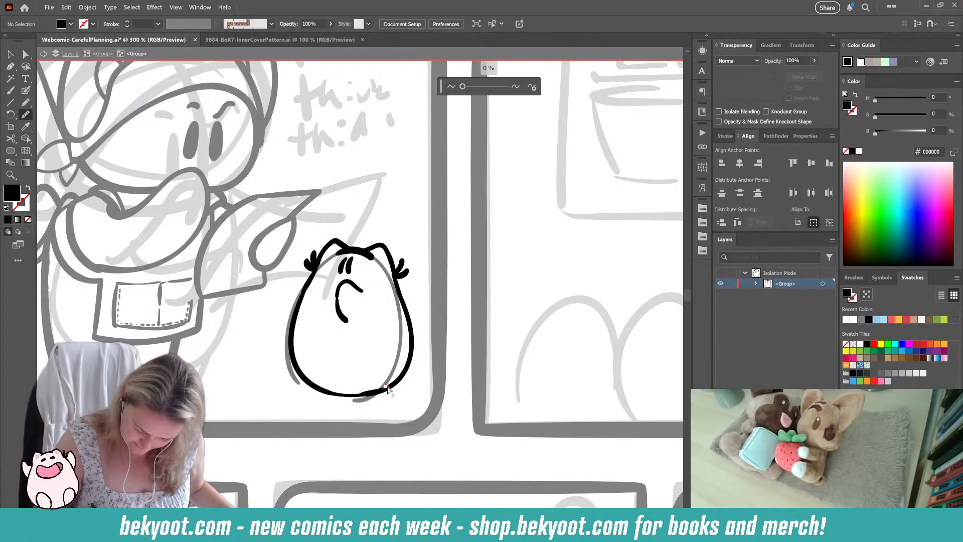
pyautogui.keyDown('ctrl'); pyautogui.click(388, 390); pyautogui.keyUp('ctrl')
pyautogui.click(26, 55)
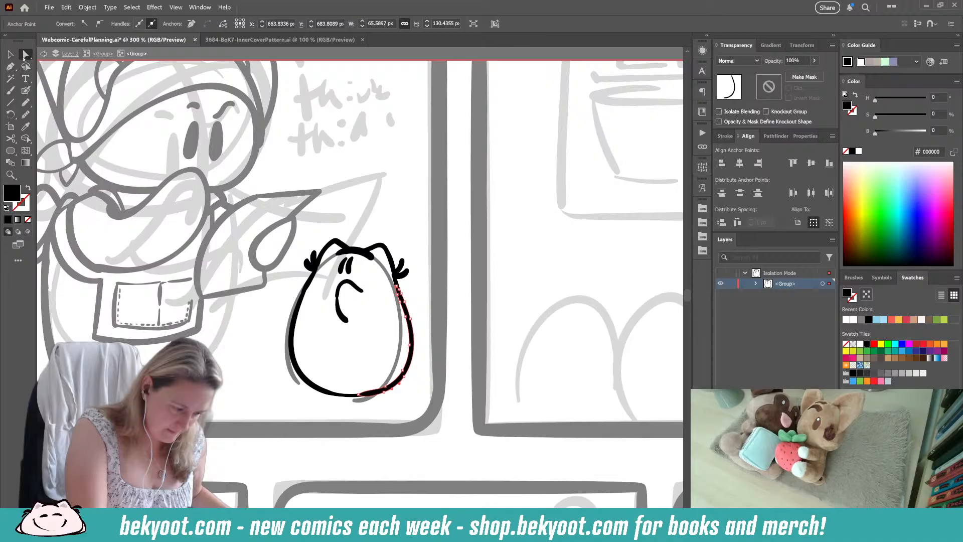
pyautogui.click(359, 394)
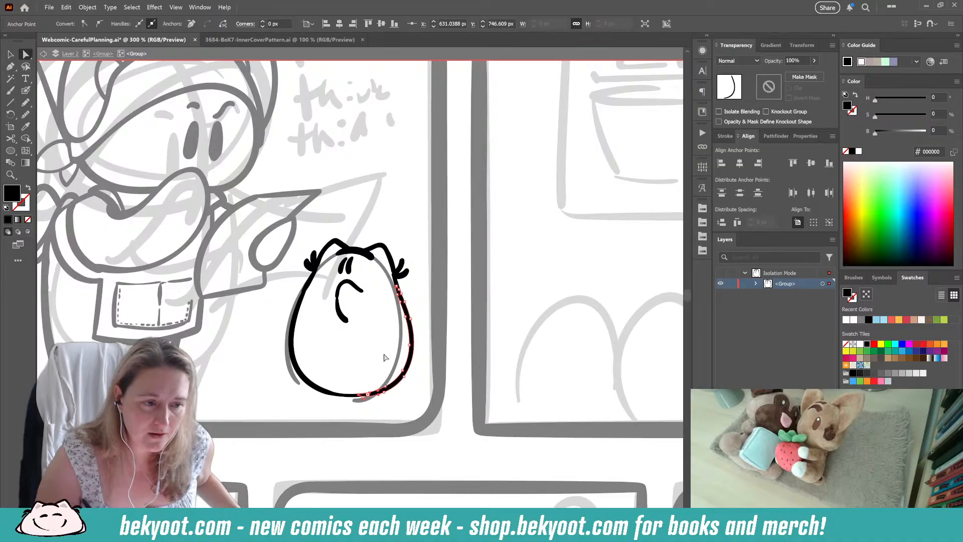
# Step: Add short thick strokes at both lower corners of the small character's body to flatten its base against the ground
pyautogui.scroll(-2, 388, 303)
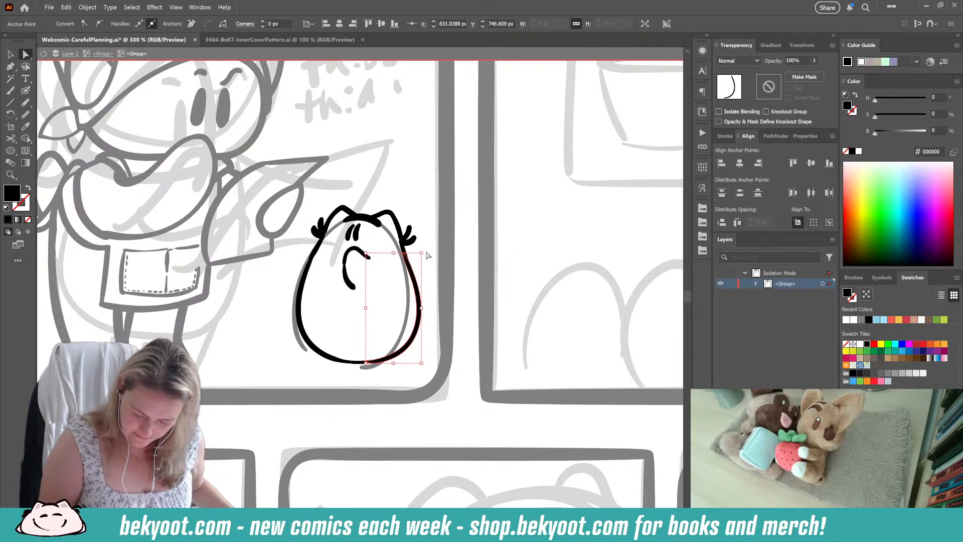
pyautogui.hotkey('ctrl', 'shift', 'a')
pyautogui.hotkey('shift', 'b')
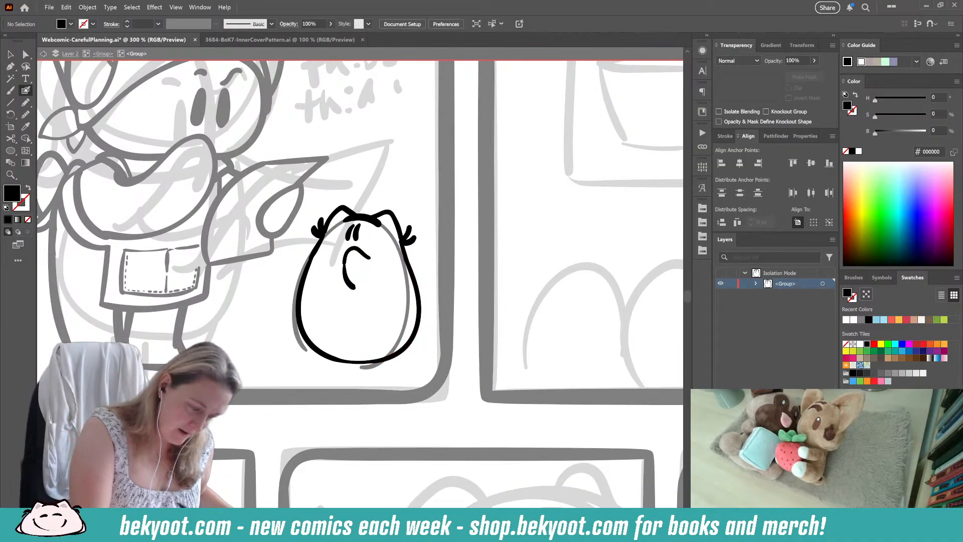
pyautogui.moveTo(312, 344)
pyautogui.mouseDown()
pyautogui.moveTo(334, 359)
pyautogui.moveTo(398, 356)
pyautogui.moveTo(414, 346)
pyautogui.moveTo(419, 316)
pyautogui.mouseUp()
pyautogui.hotkey('ctrl', 'z')
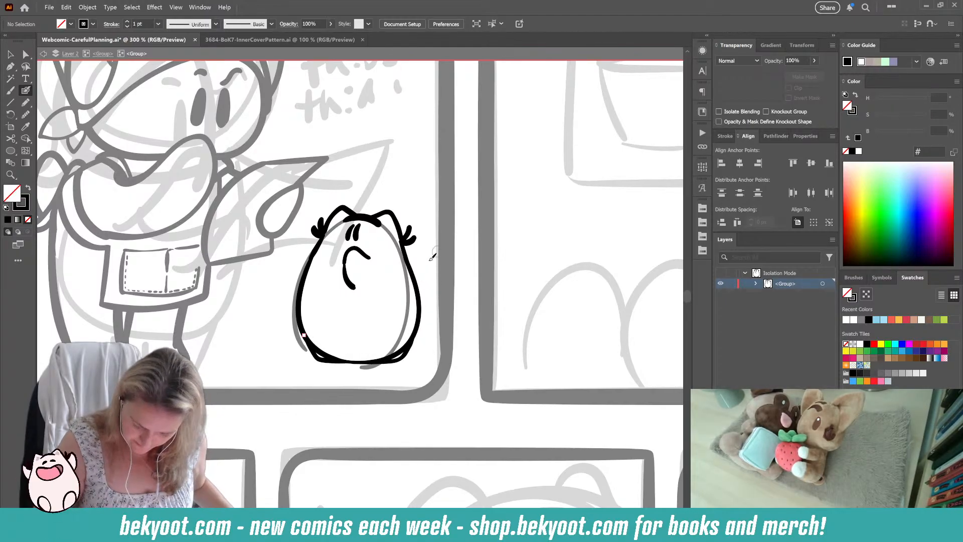
pyautogui.moveTo(411, 369); pyautogui.dragTo(389, 364)
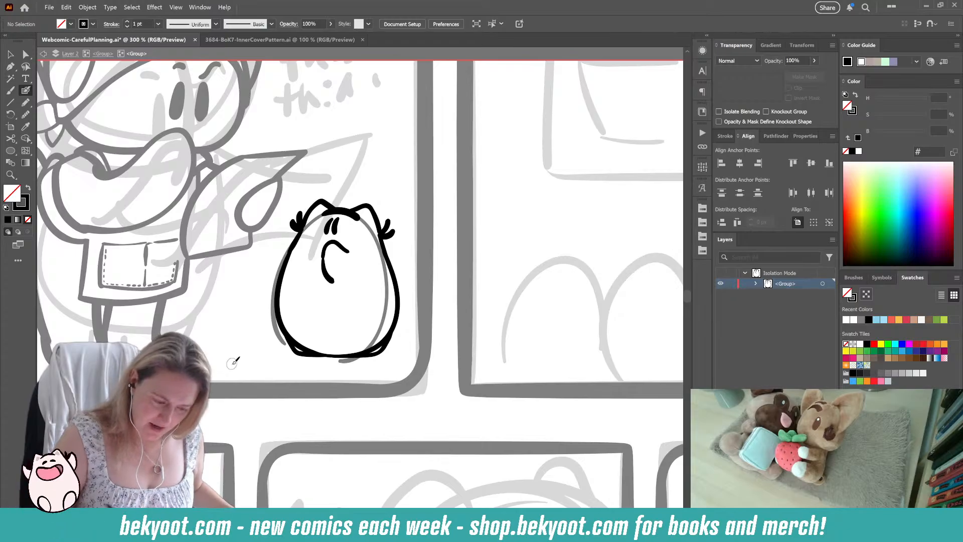
# Step: Go up to the parent group and delete the old egg-shaped outline behind the small character
pyautogui.click(103, 54)
pyautogui.keyDown('ctrl'); pyautogui.click(385, 300); pyautogui.keyUp('ctrl')
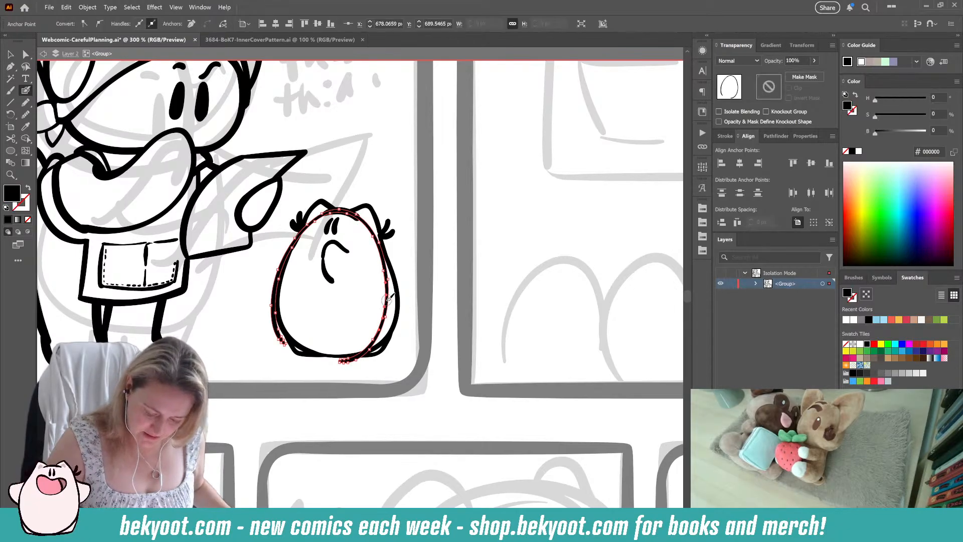
pyautogui.hotkey('ctrl', 'shift', 'a')
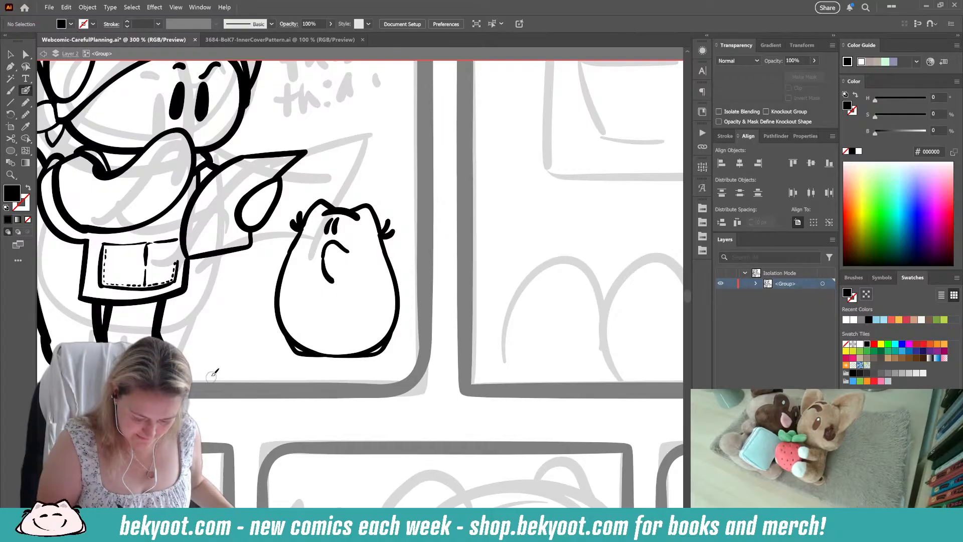
# Step: Draw short curved ground strokes on both sides of the small character's base
pyautogui.moveTo(319, 349); pyautogui.dragTo(433, 349)
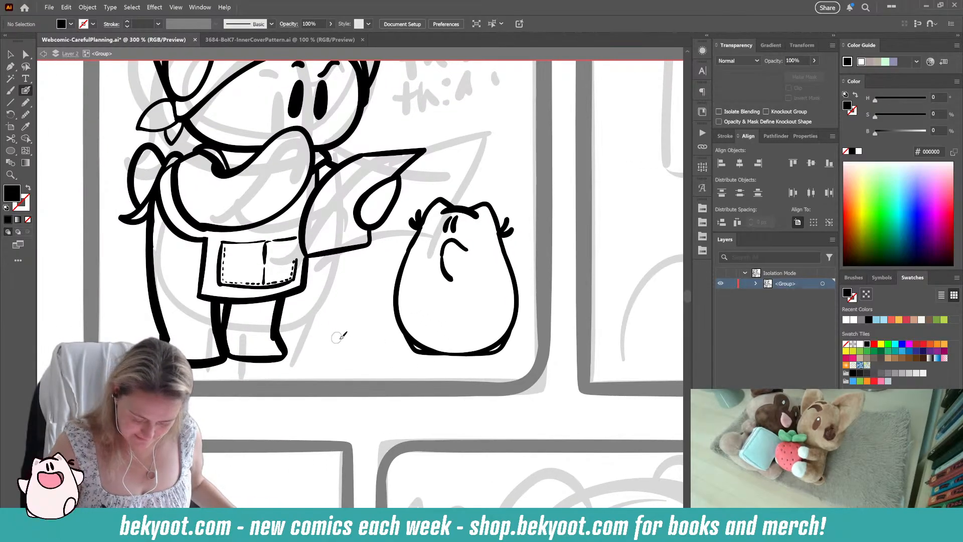
pyautogui.moveTo(332, 346); pyautogui.dragTo(376, 349)
pyautogui.moveTo(379, 350); pyautogui.dragTo(392, 352)
pyautogui.moveTo(379, 355)
pyautogui.mouseDown()
pyautogui.moveTo(430, 354)
pyautogui.moveTo(417, 362)
pyautogui.moveTo(478, 348)
pyautogui.mouseUp()
pyautogui.hotkey('ctrl', 'z')
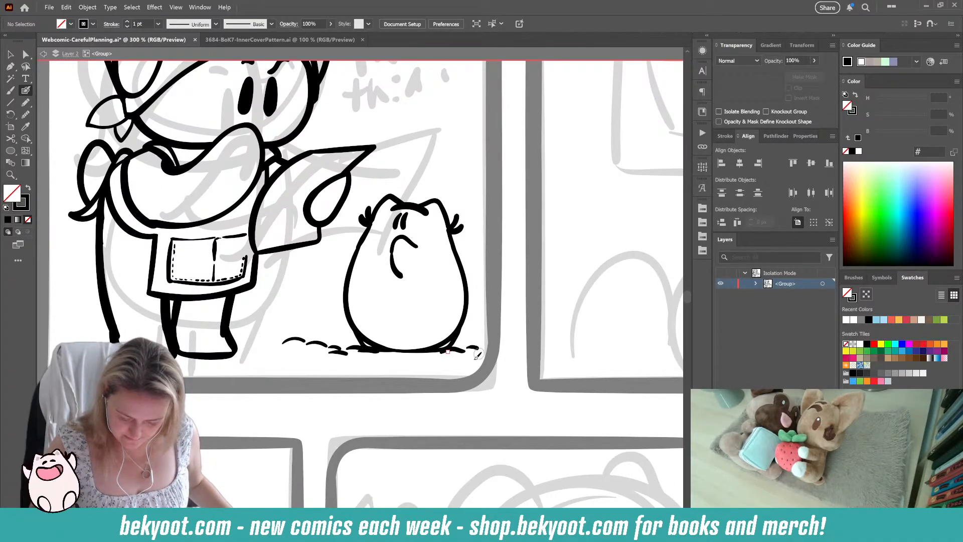
# Step: Extend a ground line from the headscarf character's front foot, undoing the grass tuft tried beside it
pyautogui.moveTo(367, 371); pyautogui.dragTo(465, 351)
pyautogui.moveTo(308, 342)
pyautogui.mouseDown()
pyautogui.moveTo(403, 347)
pyautogui.moveTo(387, 346)
pyautogui.moveTo(438, 326)
pyautogui.mouseUp()
pyautogui.hotkey('ctrl', 'z')
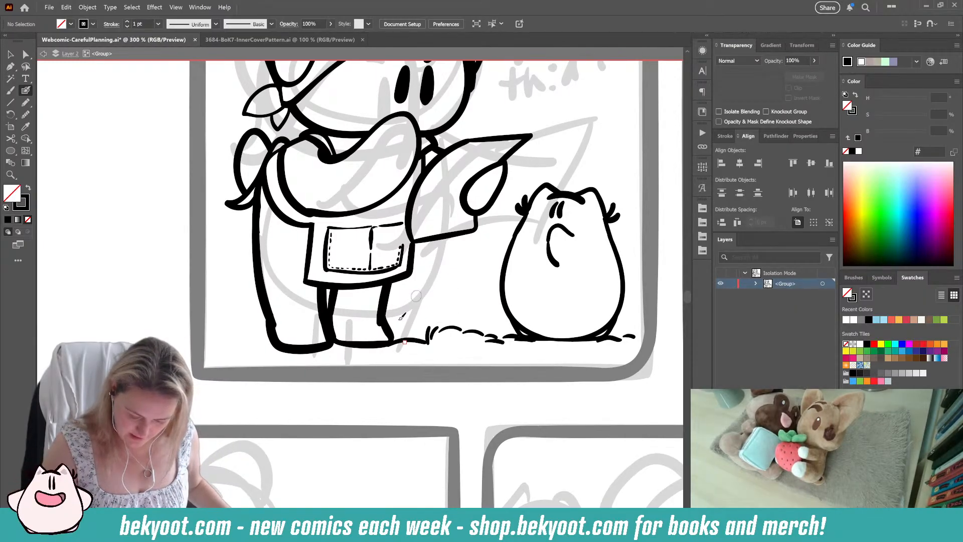
pyautogui.hotkey('ctrl', 'z')
pyautogui.hotkey('ctrl', 'z')
pyautogui.moveTo(370, 360); pyautogui.dragTo(465, 351)
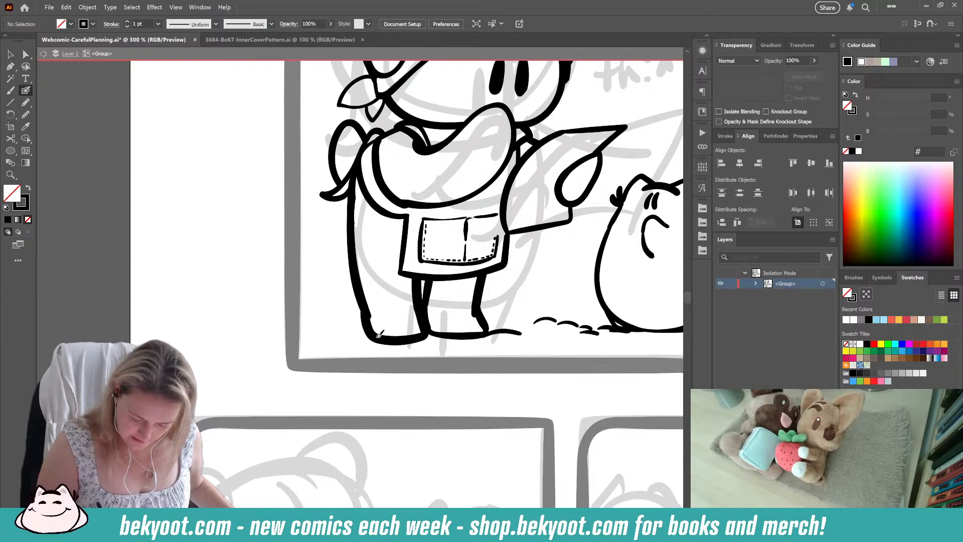
# Step: Draw a ground line behind the headscarf character's back foot with short curved strokes toward the panel's left edge
pyautogui.moveTo(371, 334)
pyautogui.mouseDown()
pyautogui.moveTo(328, 340)
pyautogui.moveTo(391, 344)
pyautogui.moveTo(344, 337)
pyautogui.mouseUp()
pyautogui.hotkey('ctrl', 'z')
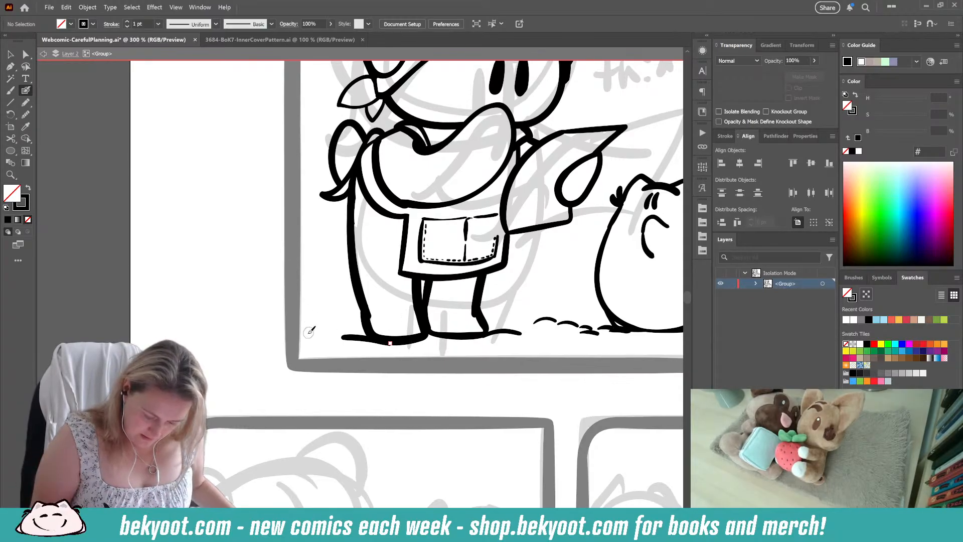
pyautogui.moveTo(307, 333); pyautogui.dragTo(347, 329)
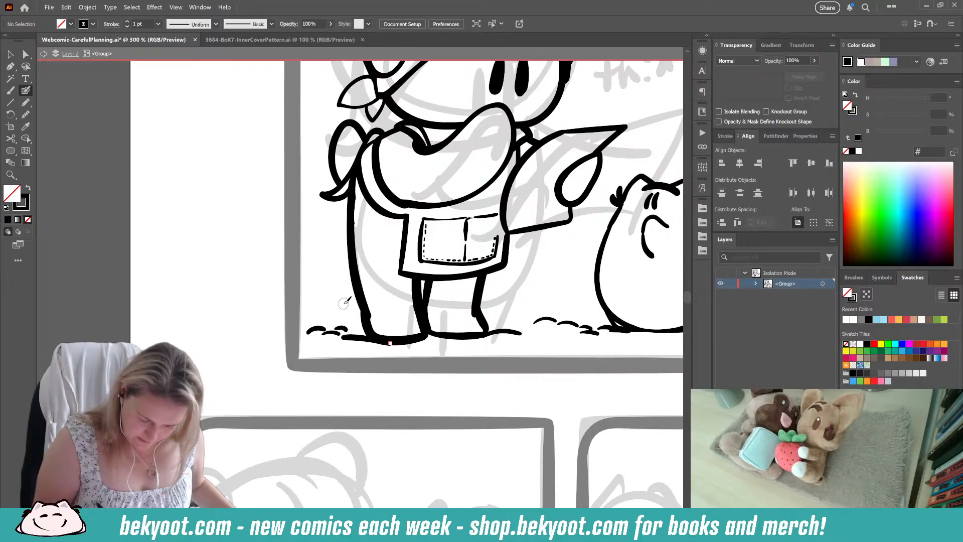
# Step: Check 3684-BoK7-InnerCoverPattern.ai for reference and refine the short curved ground stroke behind the headscarf character's back foot in the webcomic
pyautogui.click(258, 41)
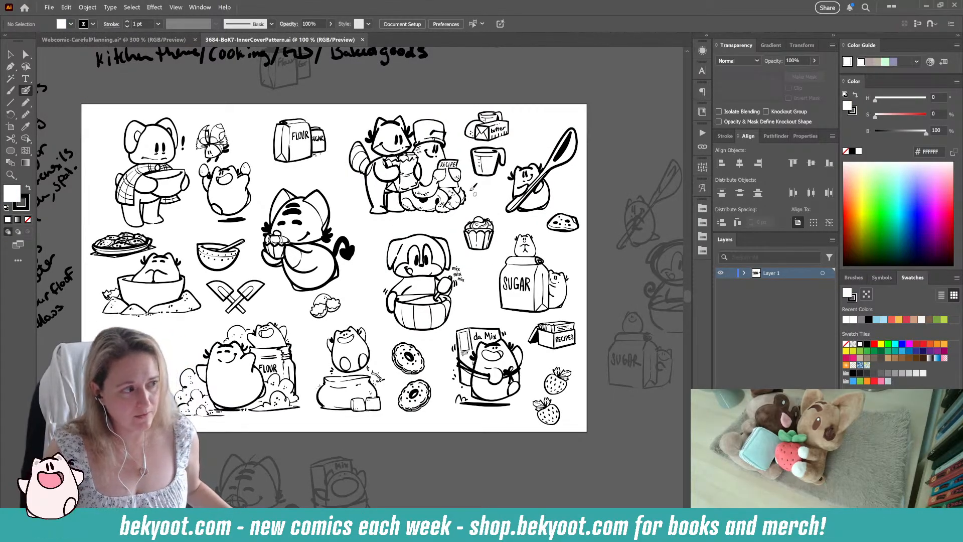
pyautogui.click(114, 39)
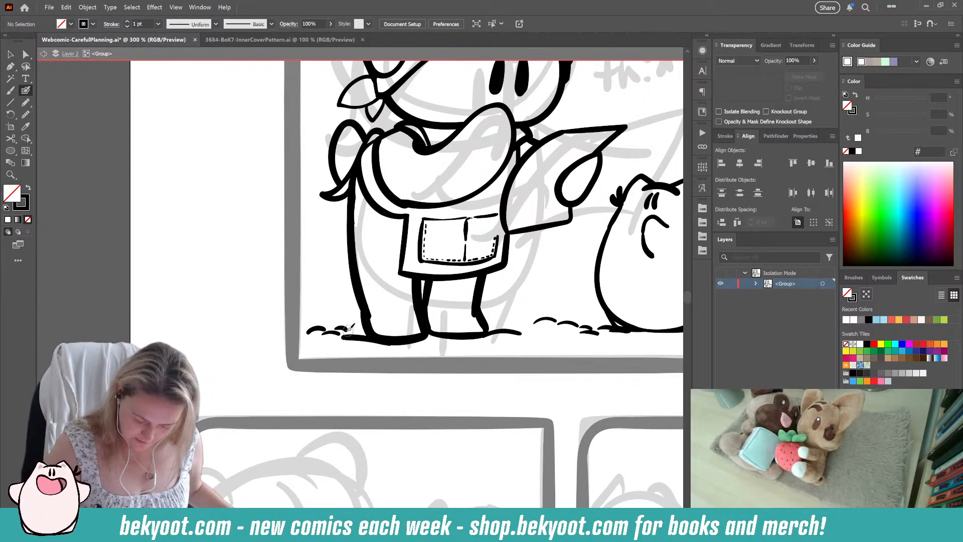
pyautogui.moveTo(334, 329); pyautogui.dragTo(348, 330)
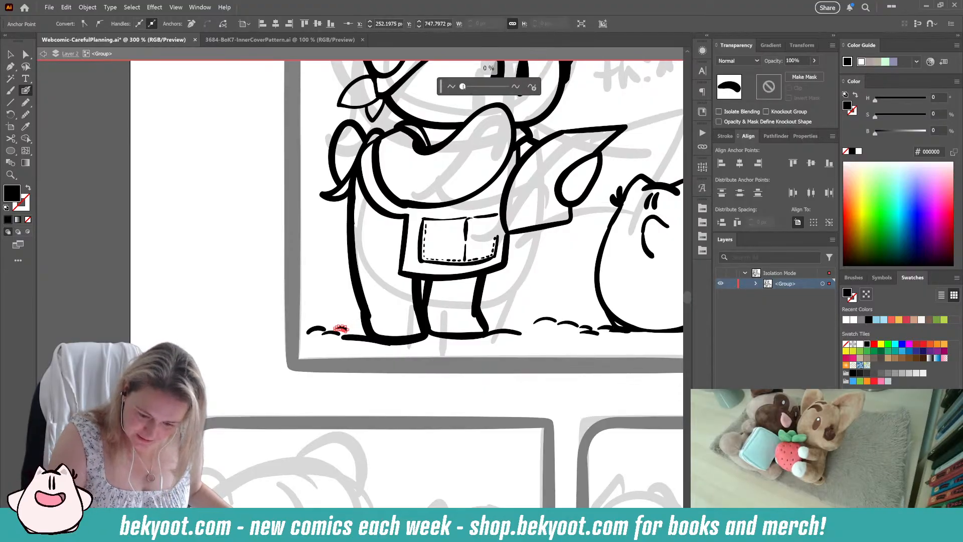
pyautogui.keyDown('ctrl'); pyautogui.click(326, 396); pyautogui.keyUp('ctrl')
pyautogui.hscroll(3, 321, 361)
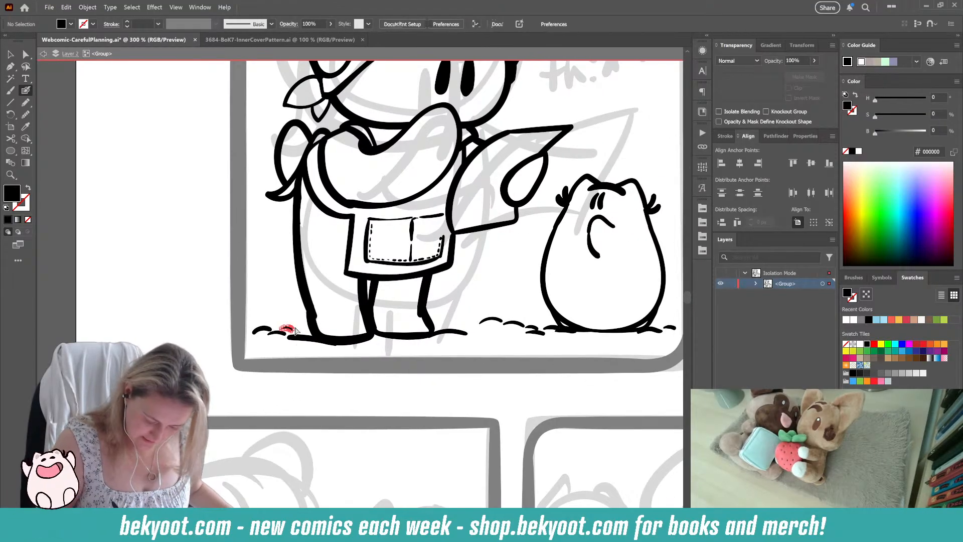
pyautogui.moveTo(295, 331); pyautogui.dragTo(296, 331)
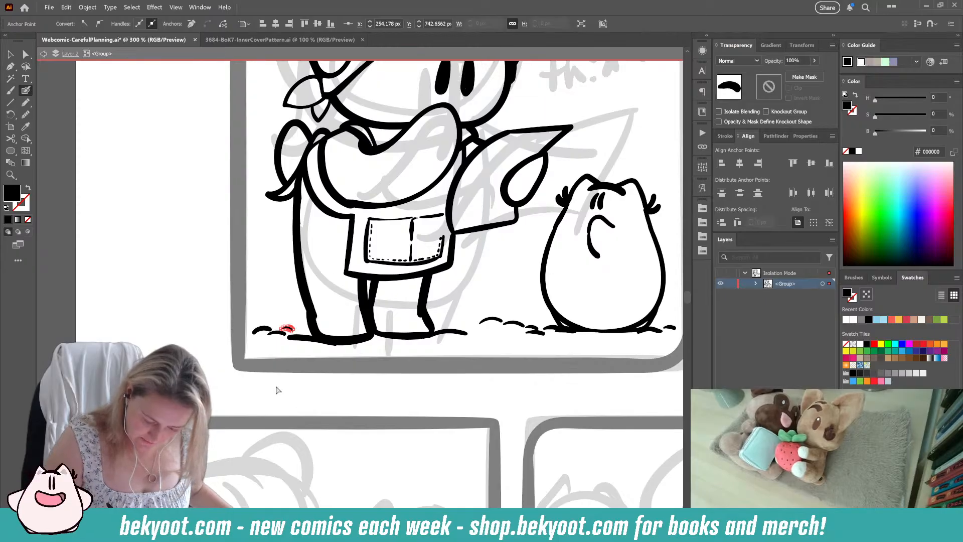
pyautogui.press('v')
pyautogui.click(295, 330)
pyautogui.click(291, 329)
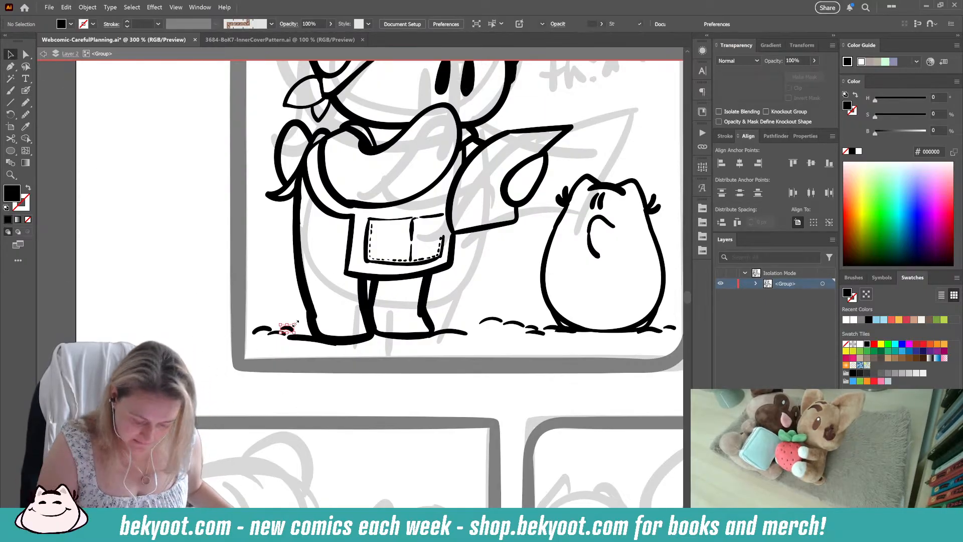
pyautogui.click(25, 91)
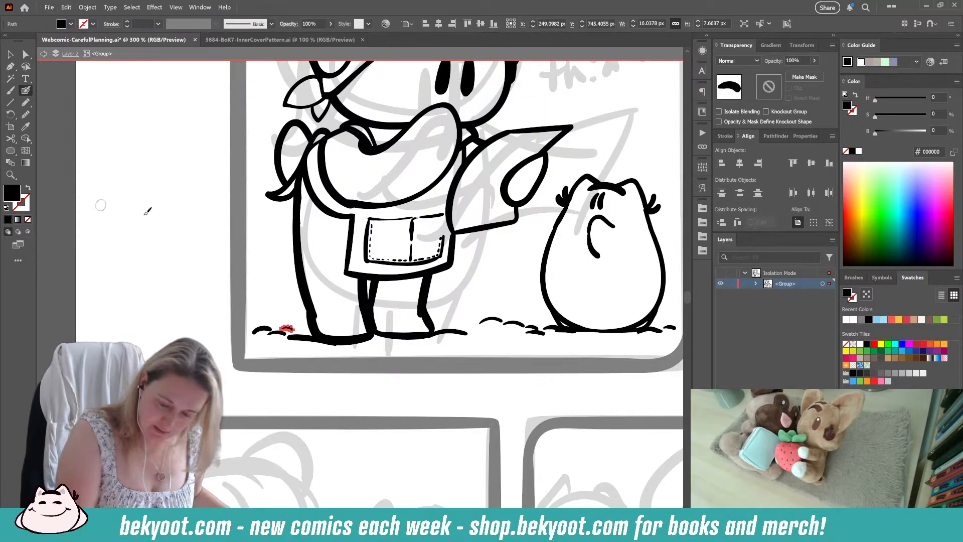
pyautogui.keyDown('ctrl'); pyautogui.click(144, 327); pyautogui.keyUp('ctrl')
# Step: Hand-letter the word "think" in black beside the headscarf character's right ear, undoing stray strokes
pyautogui.moveTo(361, 376); pyautogui.dragTo(239, 400)
pyautogui.moveTo(346, 340); pyautogui.dragTo(310, 435)
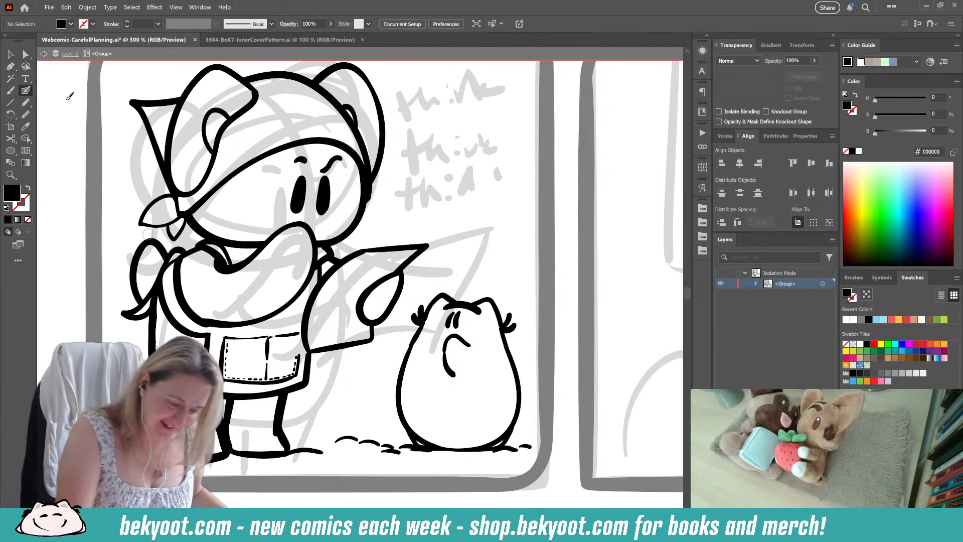
pyautogui.moveTo(422, 246); pyautogui.dragTo(405, 298)
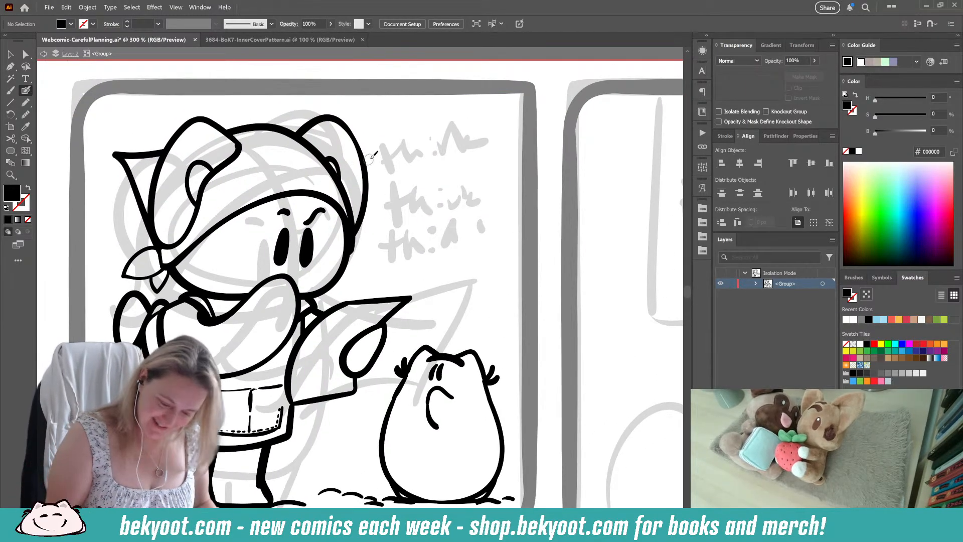
pyautogui.hotkey('shift', 'x')
pyautogui.moveTo(379, 152)
pyautogui.mouseDown()
pyautogui.moveTo(377, 168)
pyautogui.moveTo(390, 157)
pyautogui.moveTo(396, 168)
pyautogui.moveTo(422, 168)
pyautogui.mouseUp()
pyautogui.click(398, 155)
pyautogui.hotkey('ctrl', 'z')
pyautogui.hotkey('ctrl', 'z')
pyautogui.hotkey('ctrl', 'z')
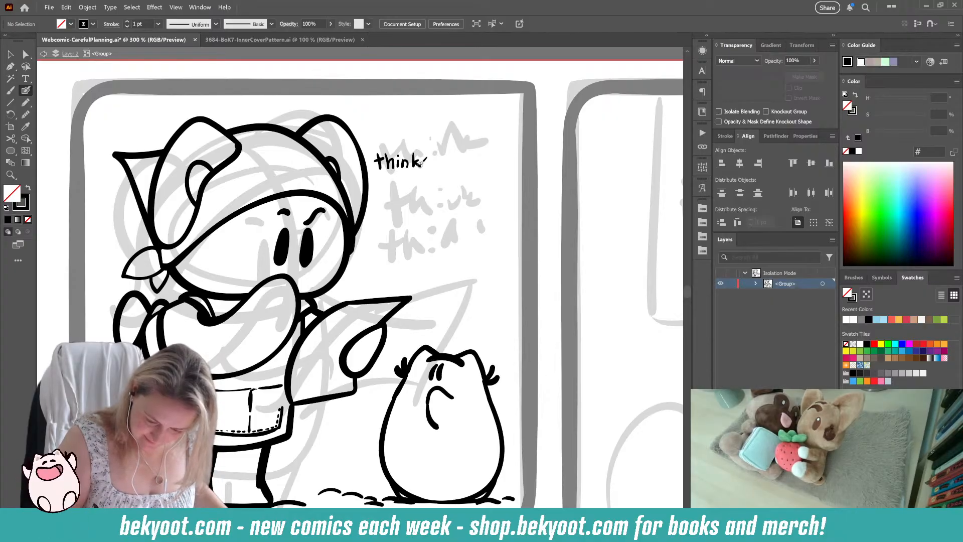
# Step: Letter two more "think" lines below the first and position them as a stacked column
pyautogui.moveTo(384, 178)
pyautogui.mouseDown()
pyautogui.moveTo(382, 188)
pyautogui.moveTo(416, 190)
pyautogui.mouseUp()
pyautogui.moveTo(423, 179); pyautogui.dragTo(385, 189)
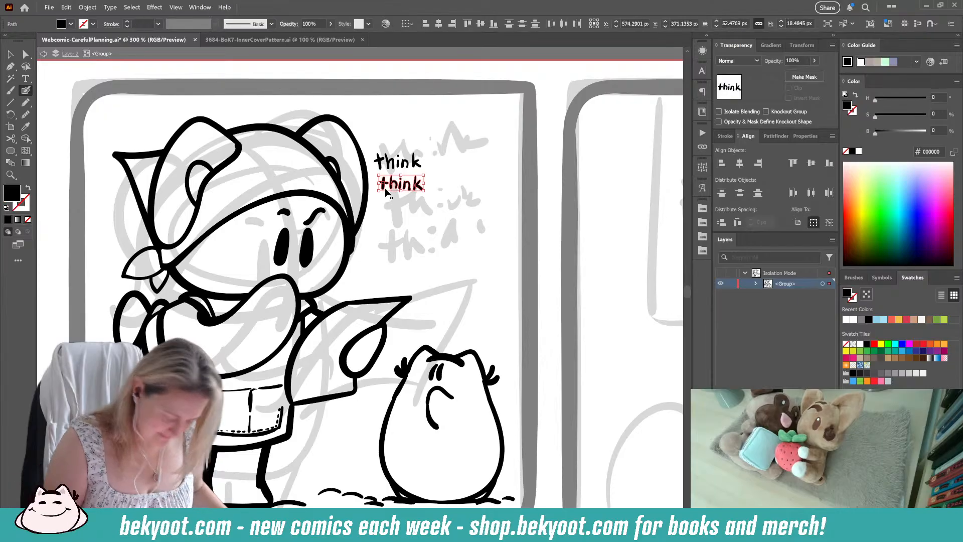
pyautogui.moveTo(433, 151); pyautogui.dragTo(427, 193)
pyautogui.click(434, 145)
pyautogui.click(453, 264)
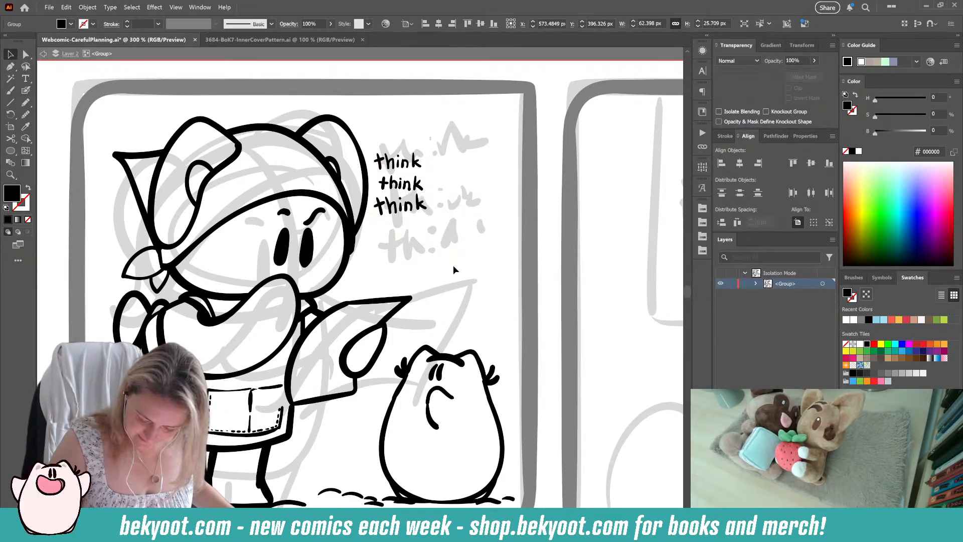
# Step: Outline the rim, tapered left side and base of a low planter in black between the two characters, undoing stray strokes
pyautogui.moveTo(409, 348); pyautogui.dragTo(383, 306)
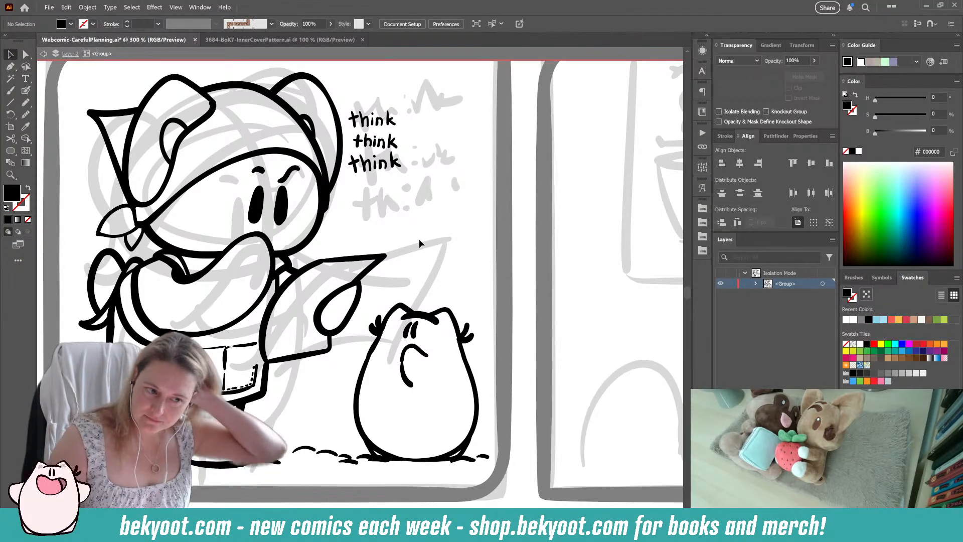
pyautogui.hotkey('shift', 'b')
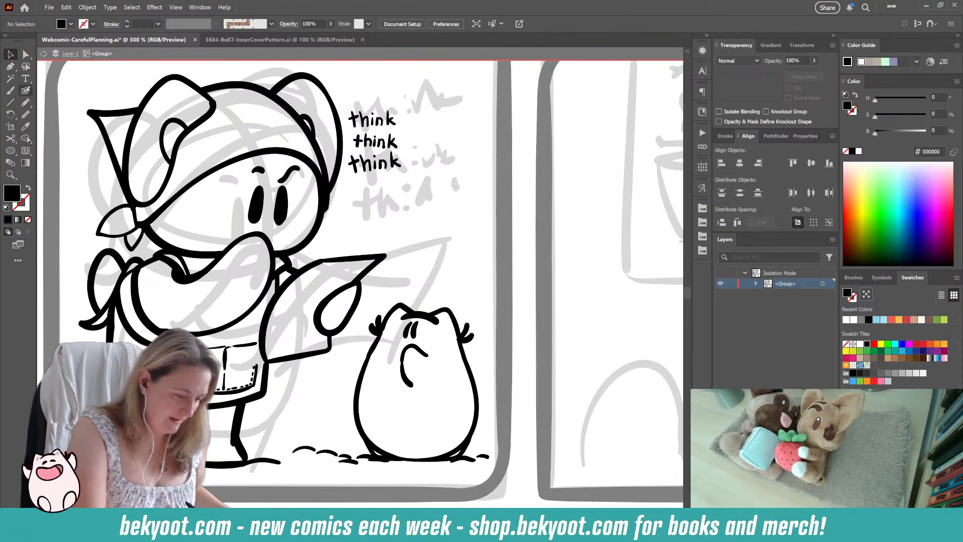
pyautogui.scroll(-2, 403, 250)
pyautogui.scroll(-3, 403, 251)
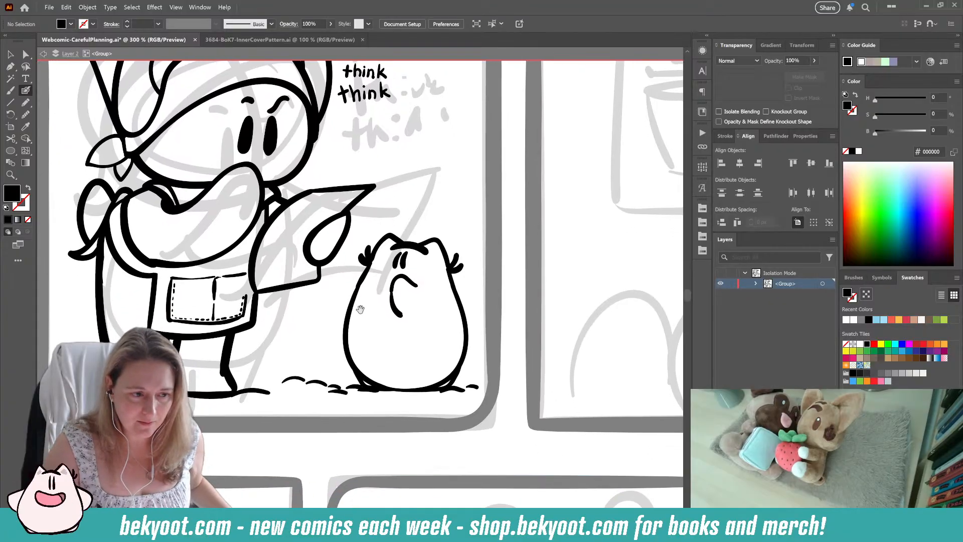
pyautogui.hscroll(-5, 329, 309)
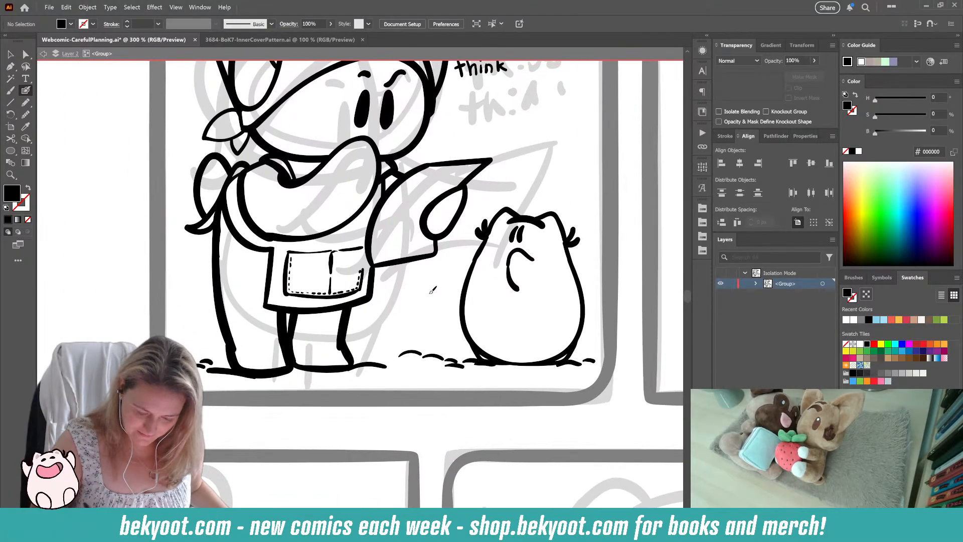
pyautogui.moveTo(429, 290)
pyautogui.mouseDown()
pyautogui.moveTo(386, 292)
pyautogui.moveTo(411, 351)
pyautogui.mouseUp()
pyautogui.hotkey('ctrl', 'z')
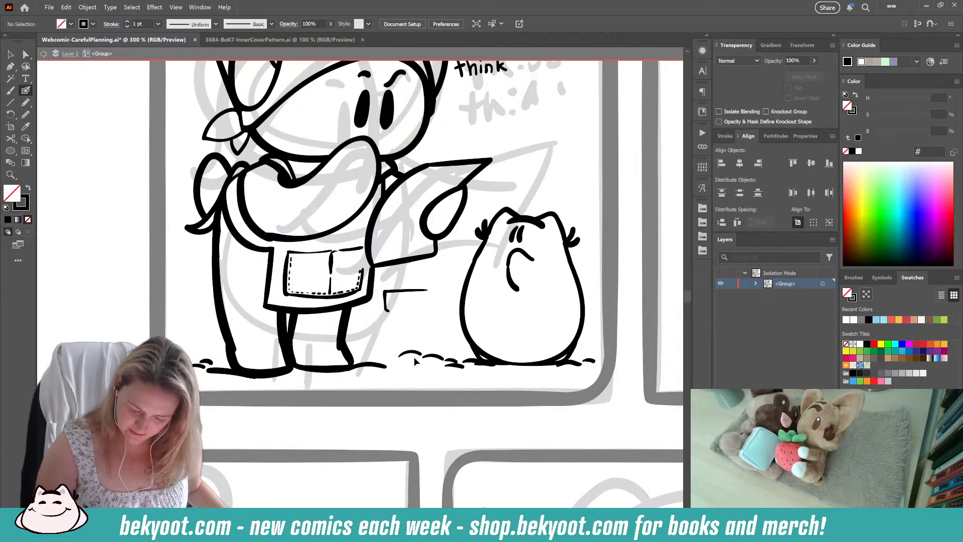
pyautogui.moveTo(386, 306)
pyautogui.mouseDown()
pyautogui.moveTo(408, 341)
pyautogui.moveTo(379, 345)
pyautogui.moveTo(422, 343)
pyautogui.mouseUp()
pyautogui.hotkey('ctrl', 'z')
pyautogui.hotkey('ctrl', 'z')
pyautogui.hotkey('ctrl', 'z')
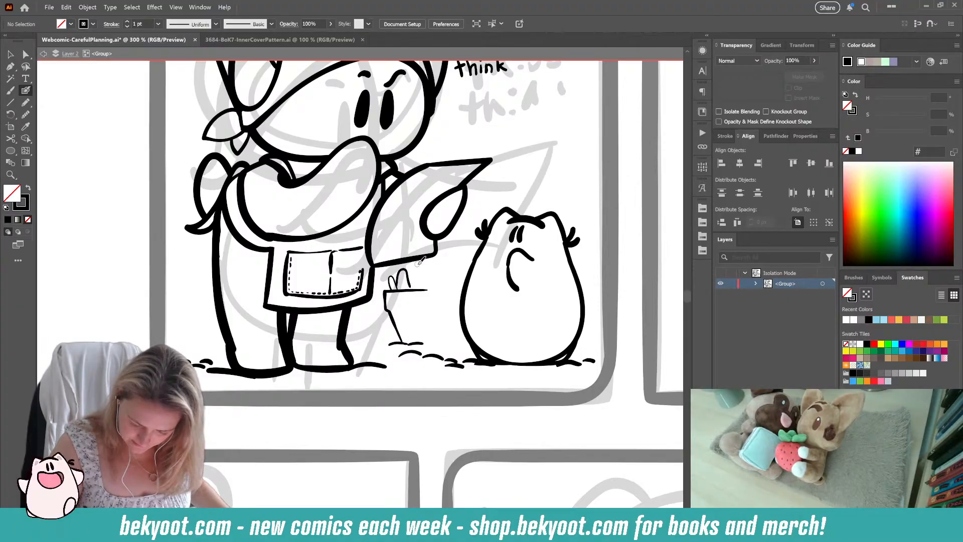
# Step: Add small rounded leaf tufts above the low planter's rim and a broken line along its base
pyautogui.moveTo(392, 284)
pyautogui.mouseDown()
pyautogui.moveTo(389, 273)
pyautogui.moveTo(412, 273)
pyautogui.moveTo(411, 323)
pyautogui.moveTo(415, 300)
pyautogui.moveTo(425, 299)
pyautogui.mouseUp()
pyautogui.moveTo(397, 351); pyautogui.dragTo(421, 351)
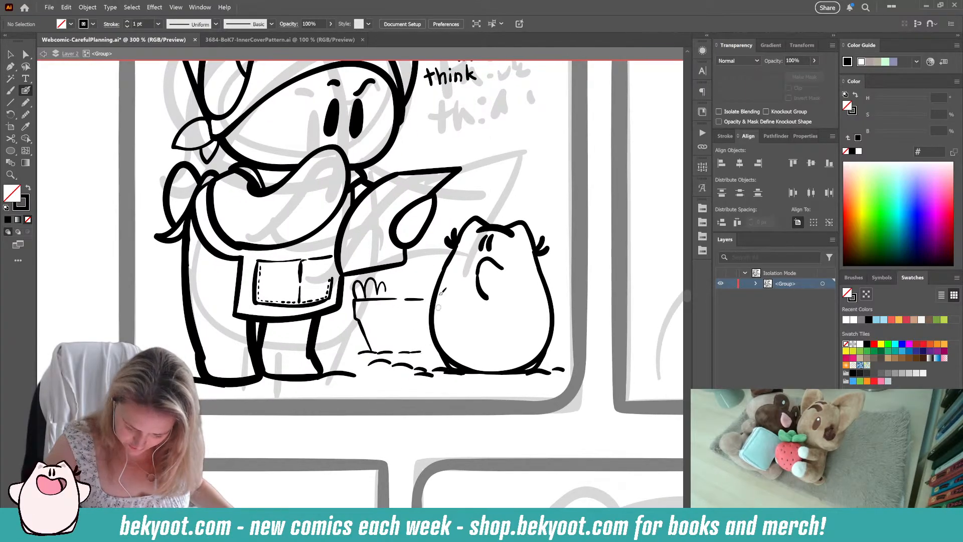
pyautogui.moveTo(400, 291)
pyautogui.mouseDown()
pyautogui.moveTo(416, 270)
pyautogui.moveTo(431, 289)
pyautogui.mouseUp()
# Step: Ink a taller planter's rim and corner behind the round character, with tall spiky leaves and small tufts growing from it
pyautogui.moveTo(382, 376); pyautogui.dragTo(310, 458)
pyautogui.moveTo(453, 235); pyautogui.dragTo(447, 289)
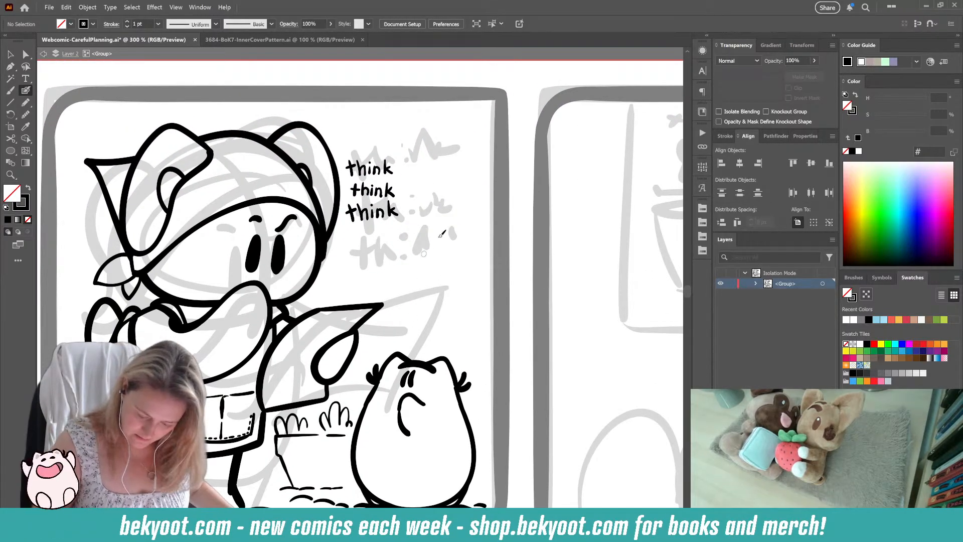
pyautogui.moveTo(497, 322)
pyautogui.mouseDown()
pyautogui.moveTo(404, 323)
pyautogui.moveTo(402, 350)
pyautogui.mouseUp()
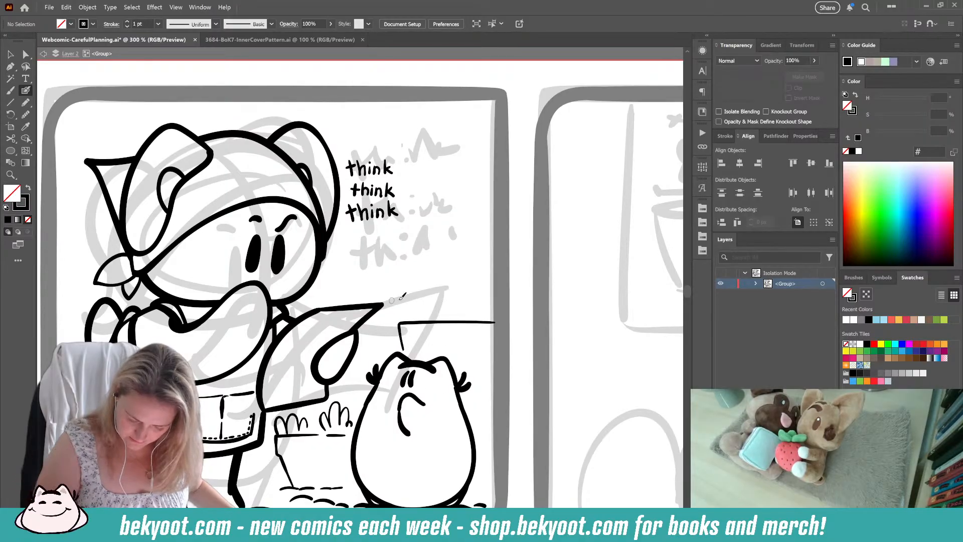
pyautogui.moveTo(401, 316)
pyautogui.mouseDown()
pyautogui.moveTo(404, 269)
pyautogui.moveTo(414, 318)
pyautogui.mouseUp()
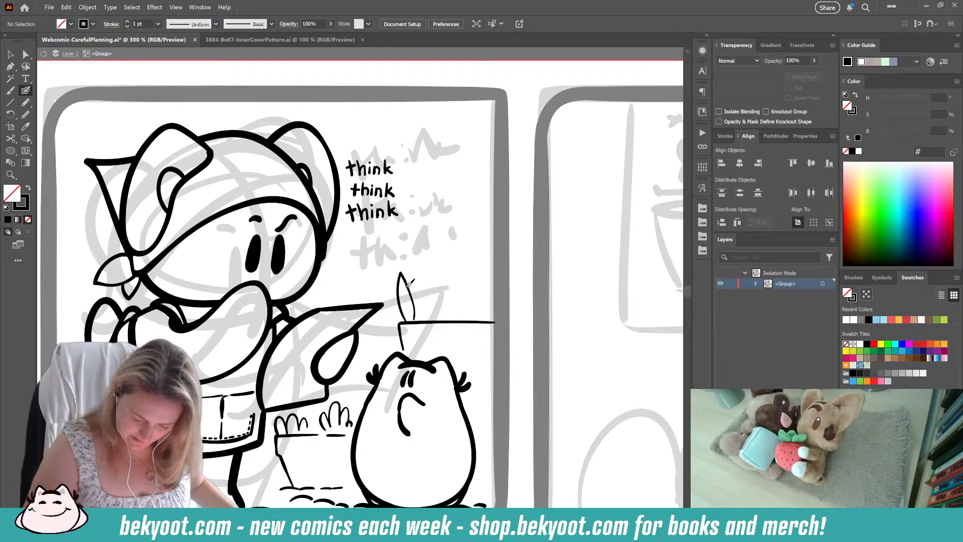
pyautogui.moveTo(415, 317)
pyautogui.mouseDown()
pyautogui.moveTo(419, 297)
pyautogui.moveTo(424, 308)
pyautogui.moveTo(407, 317)
pyautogui.moveTo(396, 305)
pyautogui.moveTo(411, 316)
pyautogui.moveTo(430, 276)
pyautogui.moveTo(431, 220)
pyautogui.moveTo(444, 289)
pyautogui.moveTo(449, 222)
pyautogui.moveTo(472, 300)
pyautogui.mouseUp()
pyautogui.moveTo(429, 277)
pyautogui.mouseDown()
pyautogui.moveTo(411, 261)
pyautogui.moveTo(416, 286)
pyautogui.mouseUp()
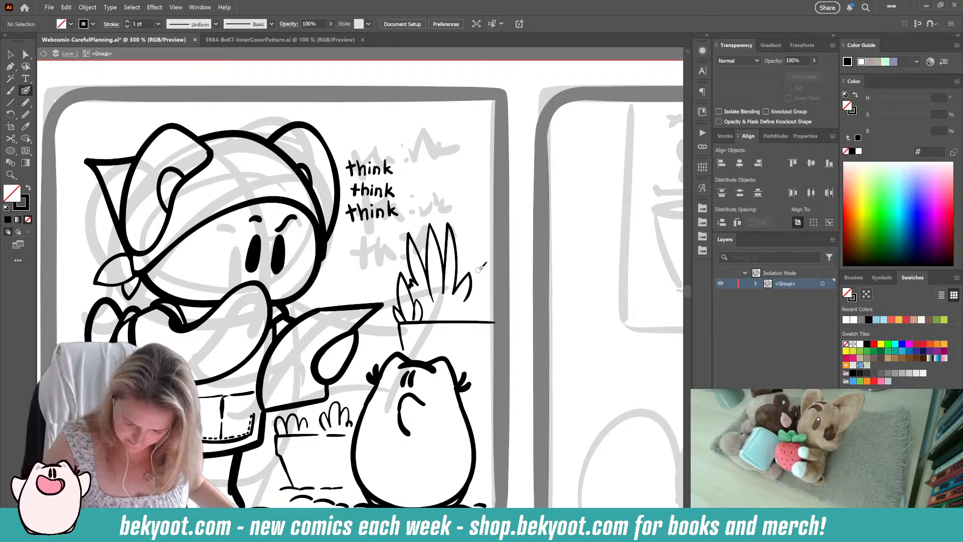
pyautogui.moveTo(471, 312)
pyautogui.mouseDown()
pyautogui.moveTo(491, 294)
pyautogui.moveTo(499, 316)
pyautogui.moveTo(466, 299)
pyautogui.moveTo(461, 316)
pyautogui.moveTo(454, 312)
pyautogui.mouseUp()
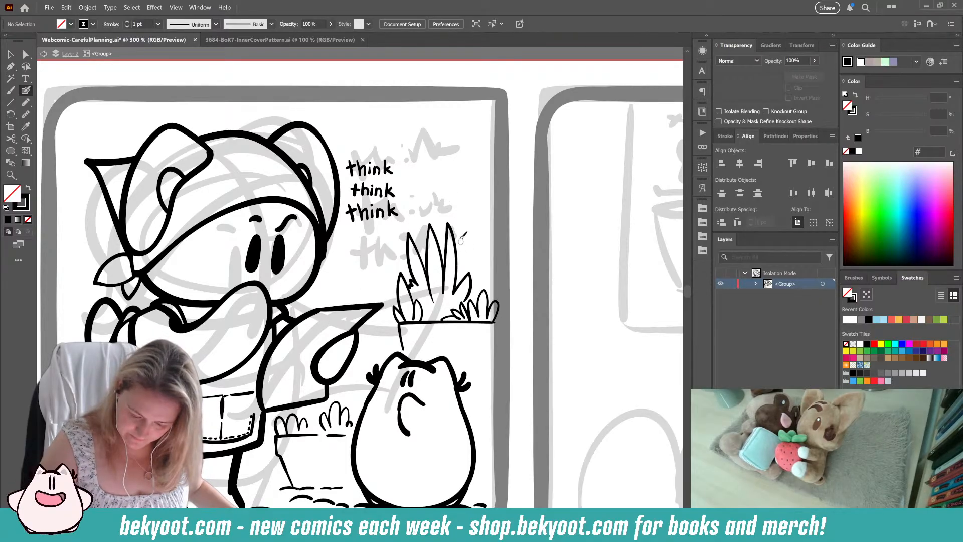
pyautogui.moveTo(458, 255)
pyautogui.mouseDown()
pyautogui.moveTo(467, 226)
pyautogui.moveTo(468, 262)
pyautogui.moveTo(483, 243)
pyautogui.moveTo(479, 278)
pyautogui.moveTo(492, 267)
pyautogui.moveTo(492, 293)
pyautogui.mouseUp()
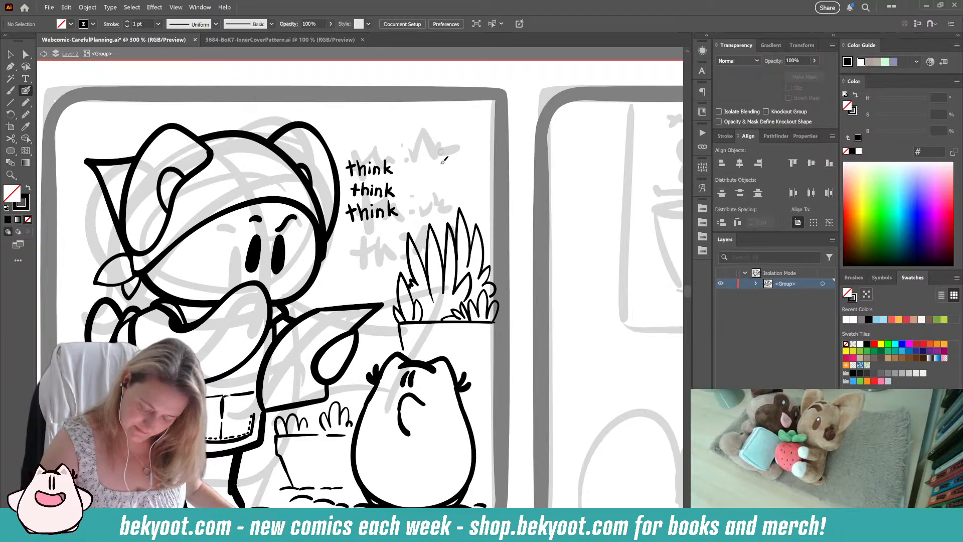
# Step: Touch up the tall plant's outer blades and fill the gap at its base with small pointed leaves
pyautogui.keyDown('ctrl'); pyautogui.click(469, 258); pyautogui.keyUp('ctrl')
pyautogui.moveTo(469, 259); pyautogui.dragTo(471, 259)
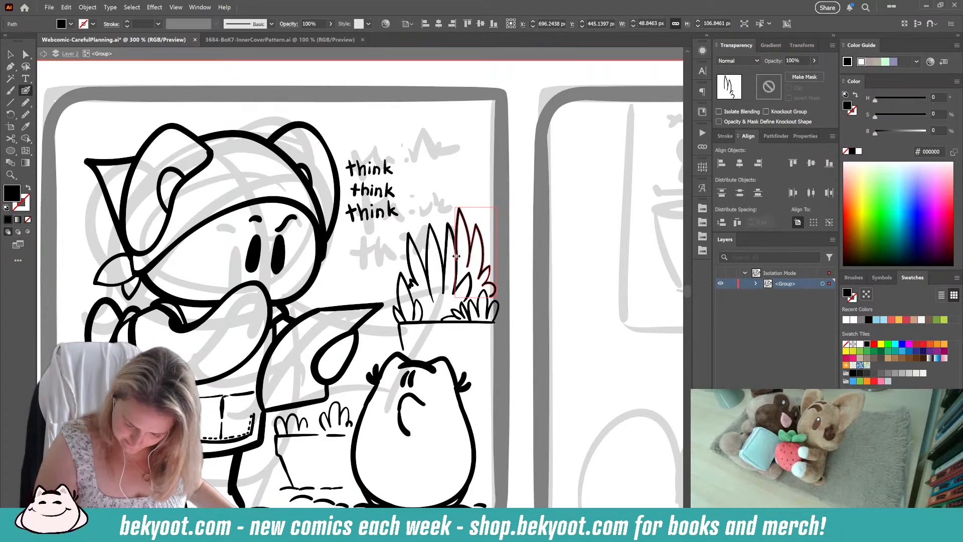
pyautogui.keyDown('ctrl'); pyautogui.click(492, 192); pyautogui.keyUp('ctrl')
pyautogui.moveTo(455, 335); pyautogui.dragTo(458, 300)
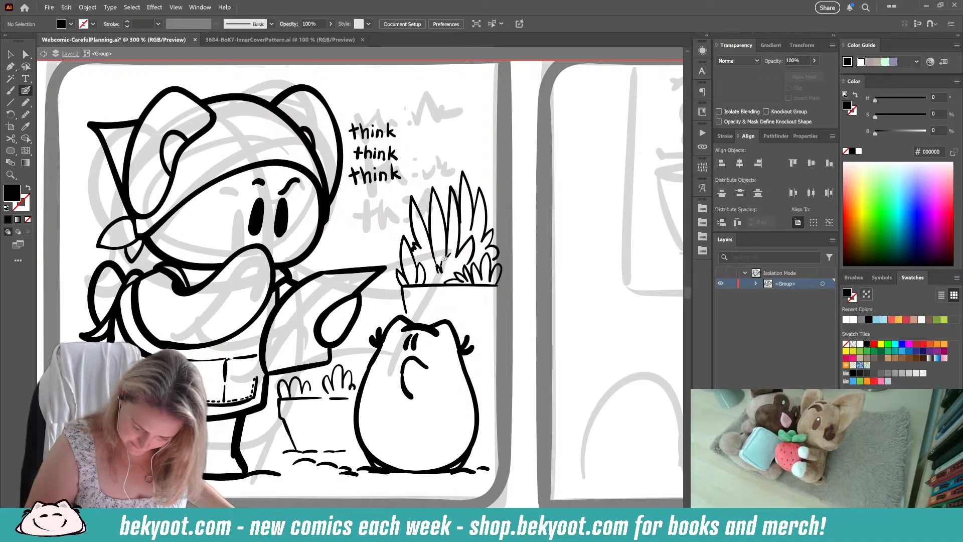
pyautogui.moveTo(444, 258)
pyautogui.mouseDown()
pyautogui.moveTo(453, 264)
pyautogui.moveTo(433, 275)
pyautogui.mouseUp()
pyautogui.hotkey('shift', 'x')
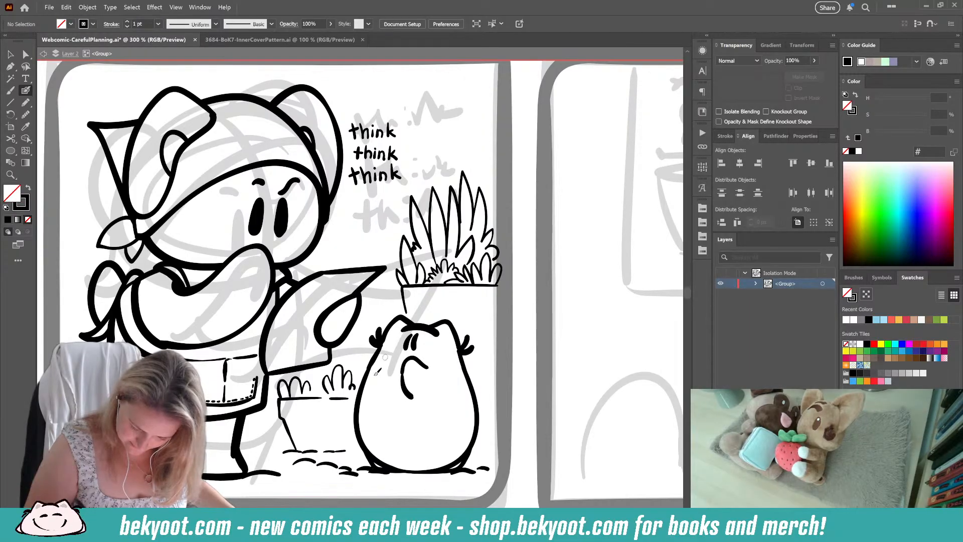
# Step: Add short ground strokes beside the round character and a grass tuft at the panel's edge behind the headscarf character
pyautogui.moveTo(470, 312); pyautogui.dragTo(464, 230)
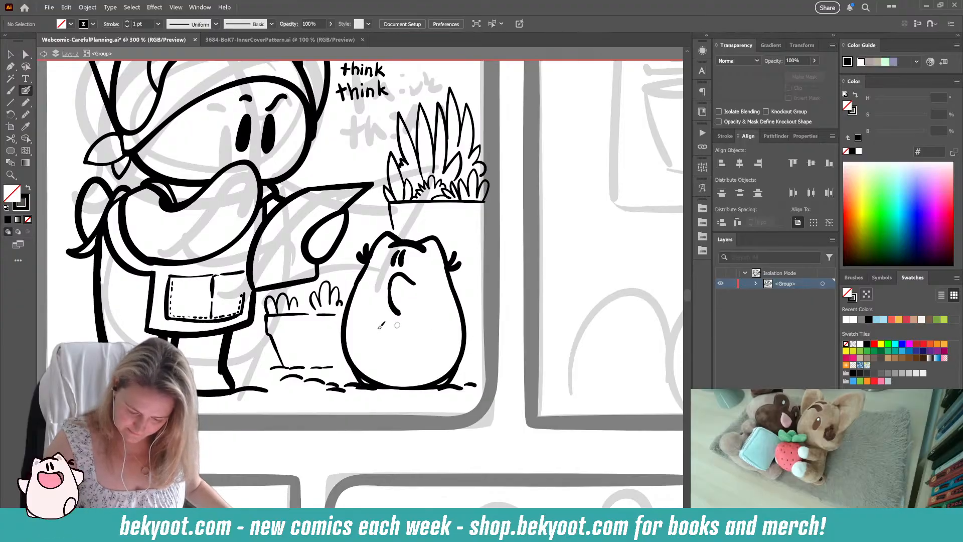
pyautogui.moveTo(466, 362); pyautogui.dragTo(490, 361)
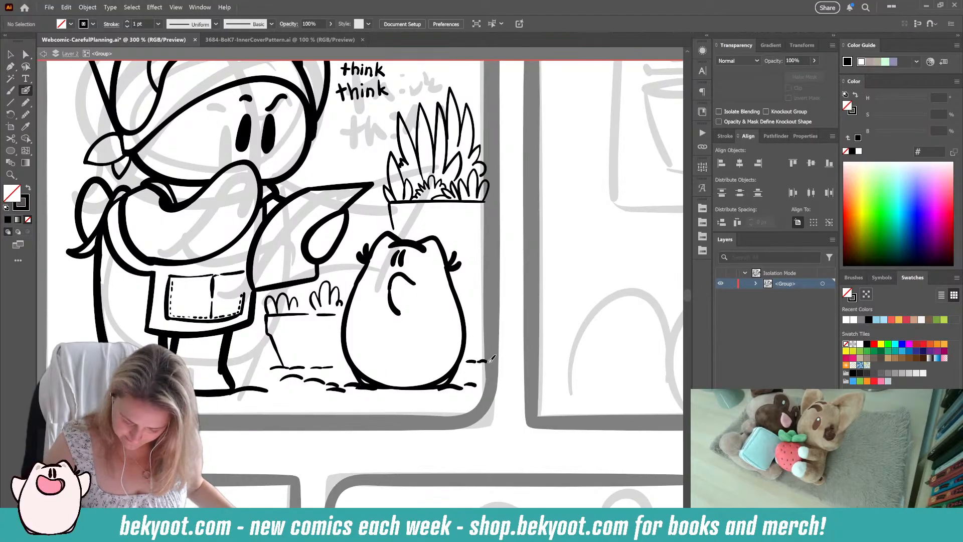
pyautogui.moveTo(376, 376)
pyautogui.mouseDown()
pyautogui.moveTo(432, 440)
pyautogui.moveTo(417, 460)
pyautogui.mouseUp()
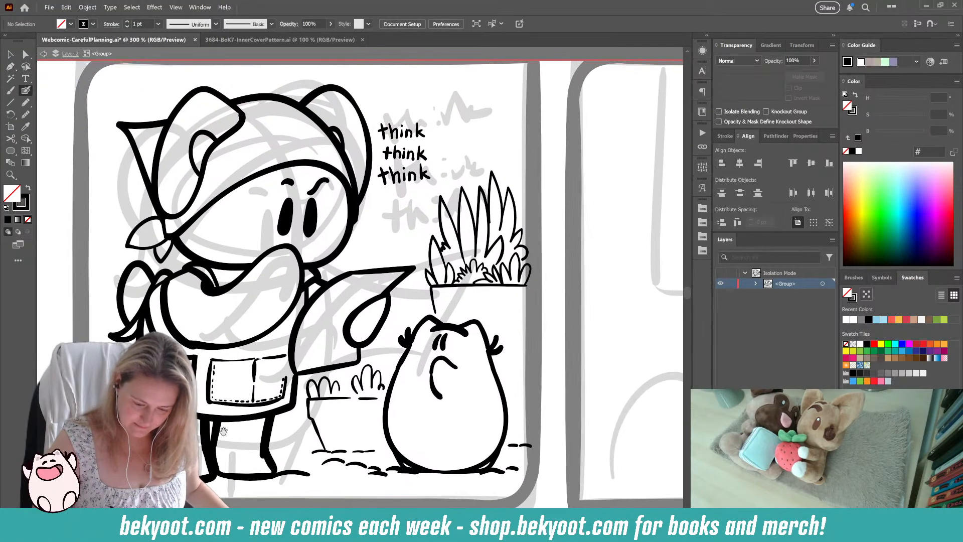
pyautogui.moveTo(370, 436); pyautogui.dragTo(462, 380)
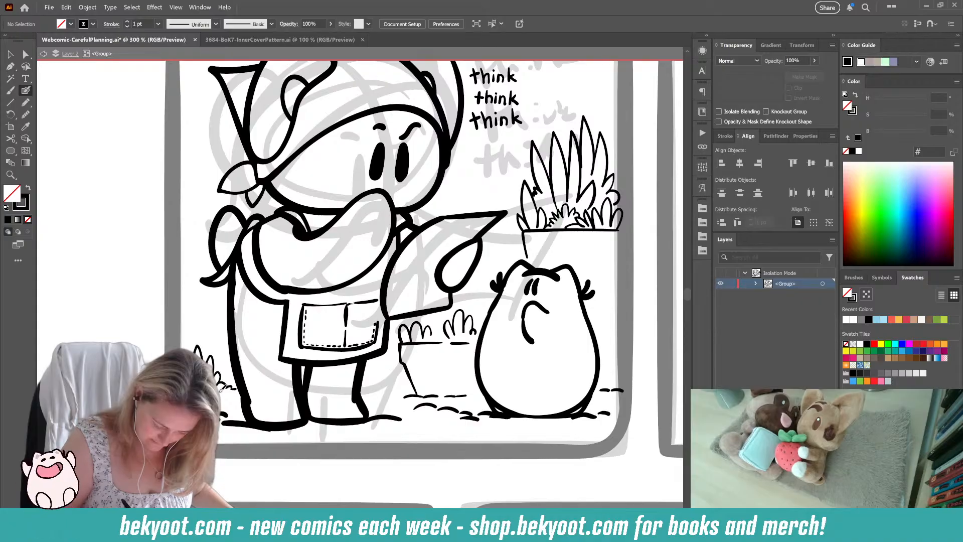
pyautogui.moveTo(257, 439); pyautogui.dragTo(184, 433)
# Step: Draw short grass strokes between the headscarf character's front foot and the low planter, undoing and redrawing the stray ones
pyautogui.moveTo(329, 417); pyautogui.dragTo(374, 422)
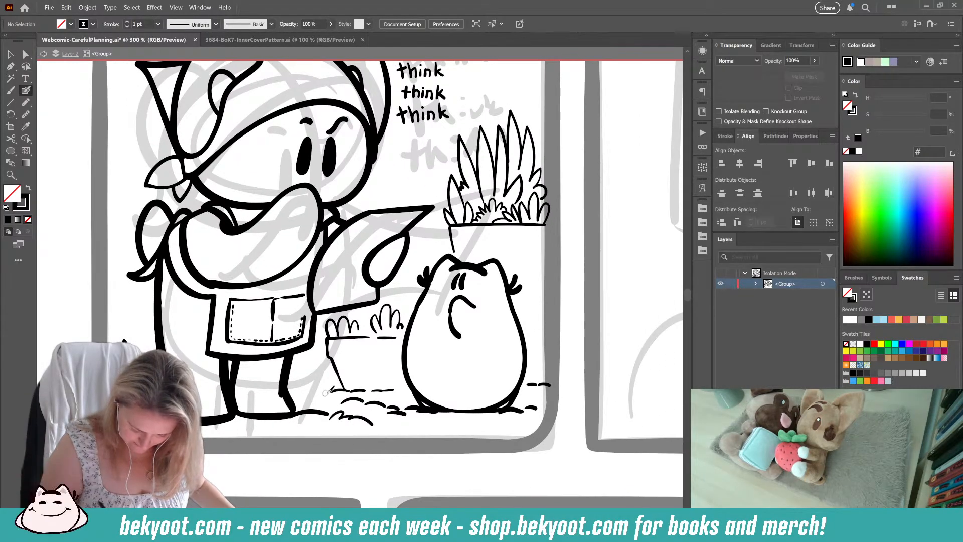
pyautogui.moveTo(334, 394)
pyautogui.mouseDown()
pyautogui.moveTo(323, 377)
pyautogui.moveTo(327, 387)
pyautogui.moveTo(294, 388)
pyautogui.mouseUp()
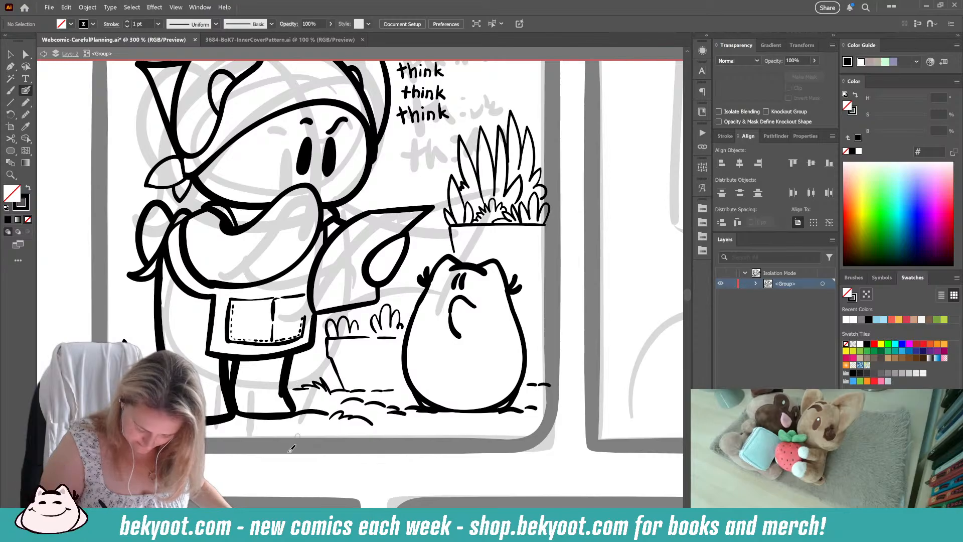
pyautogui.hotkey('ctrl', 'z')
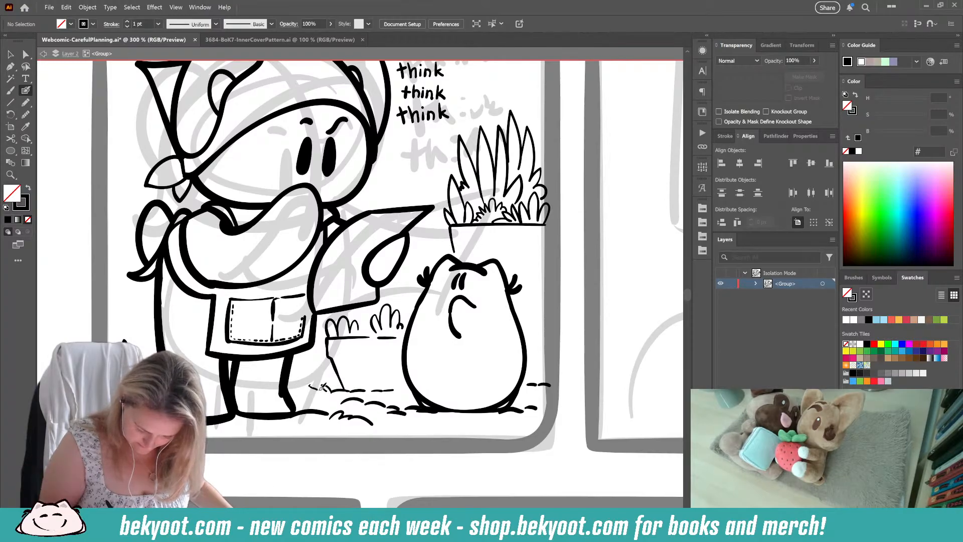
pyautogui.moveTo(329, 383); pyautogui.dragTo(292, 390)
# Step: Paint a thick, flat black ground shadow under the headscarf character's feet and touch up its shape
pyautogui.moveTo(315, 443); pyautogui.dragTo(313, 463)
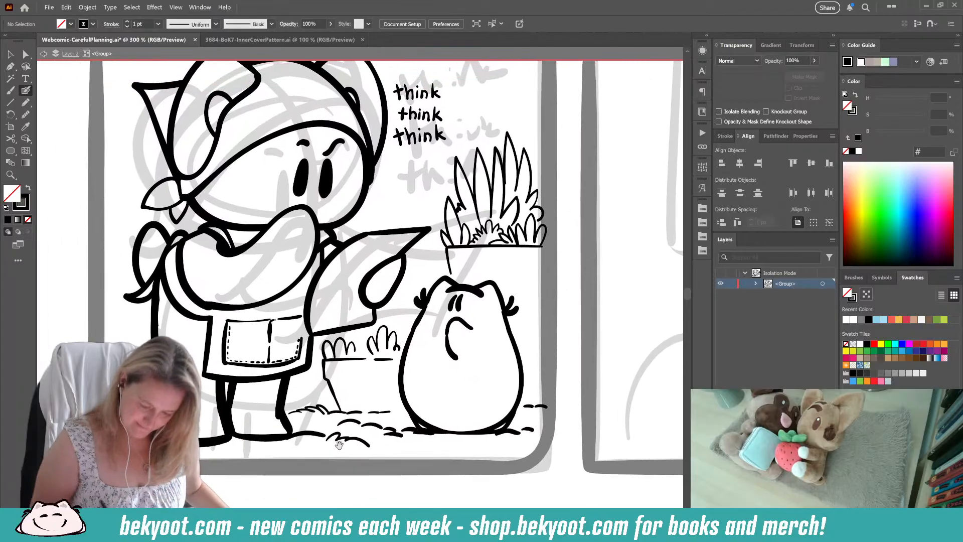
pyautogui.moveTo(440, 373)
pyautogui.mouseDown()
pyautogui.moveTo(421, 419)
pyautogui.moveTo(391, 422)
pyautogui.mouseUp()
pyautogui.hotkey('ctrl', '-')
pyautogui.hotkey('ctrl', '-')
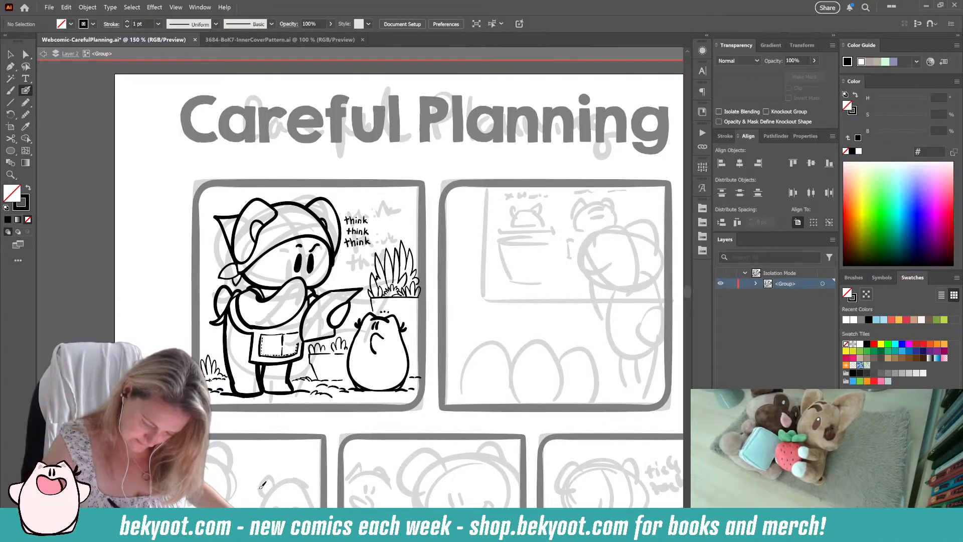
pyautogui.moveTo(330, 341); pyautogui.dragTo(377, 344)
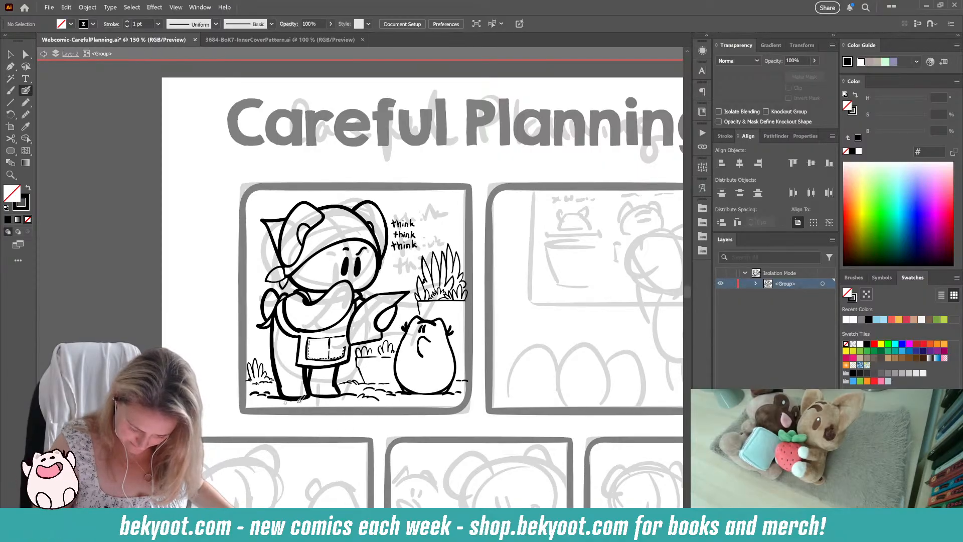
pyautogui.moveTo(259, 397)
pyautogui.mouseDown()
pyautogui.moveTo(353, 395)
pyautogui.moveTo(259, 397)
pyautogui.mouseUp()
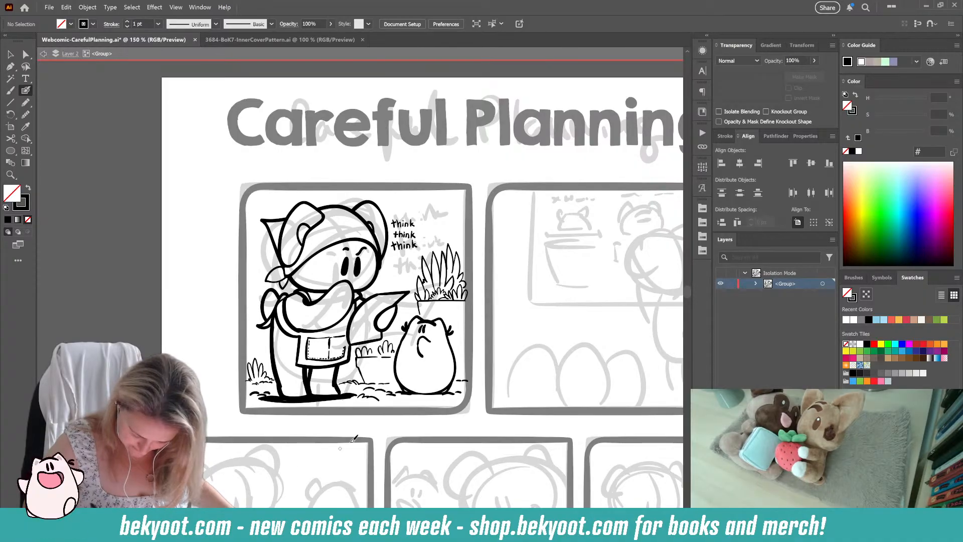
pyautogui.keyDown('ctrl'); pyautogui.click(315, 400); pyautogui.keyUp('ctrl')
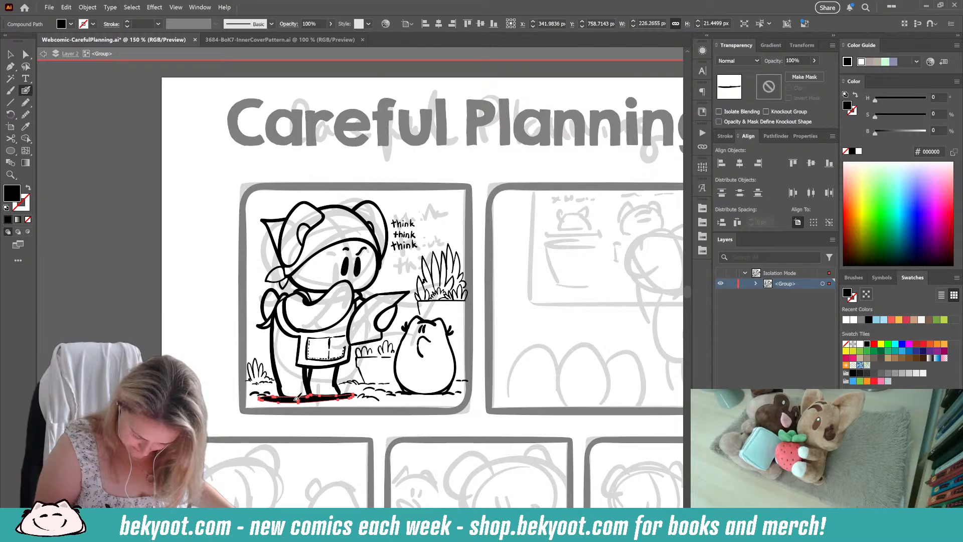
pyautogui.moveTo(281, 398); pyautogui.dragTo(278, 399)
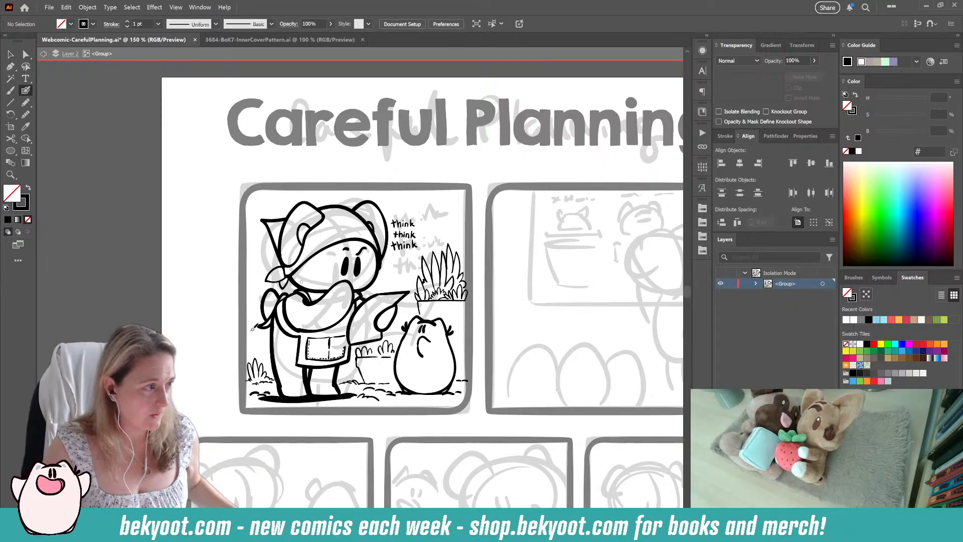
# Step: Leave the first panel's group isolation and save the webcomic file
pyautogui.moveTo(391, 414); pyautogui.dragTo(312, 390)
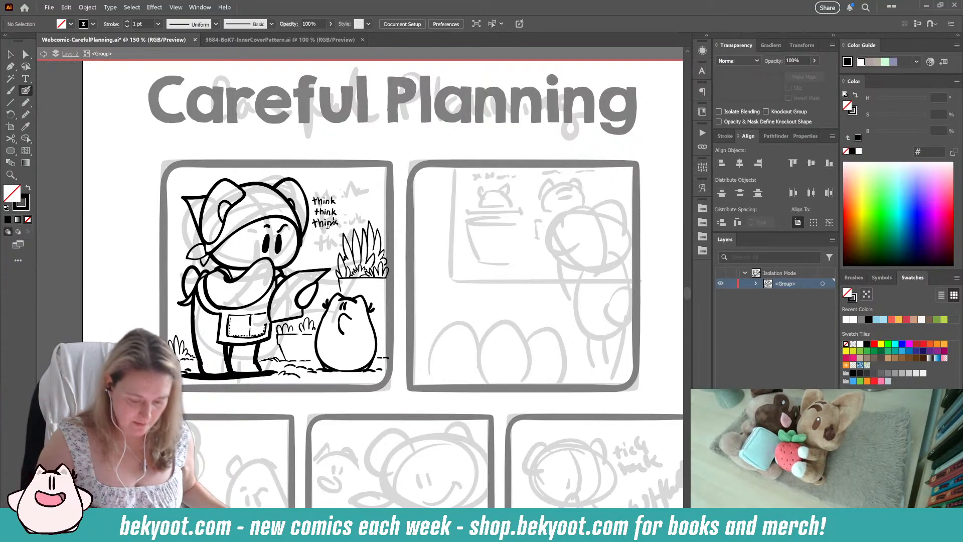
pyautogui.click(10, 54)
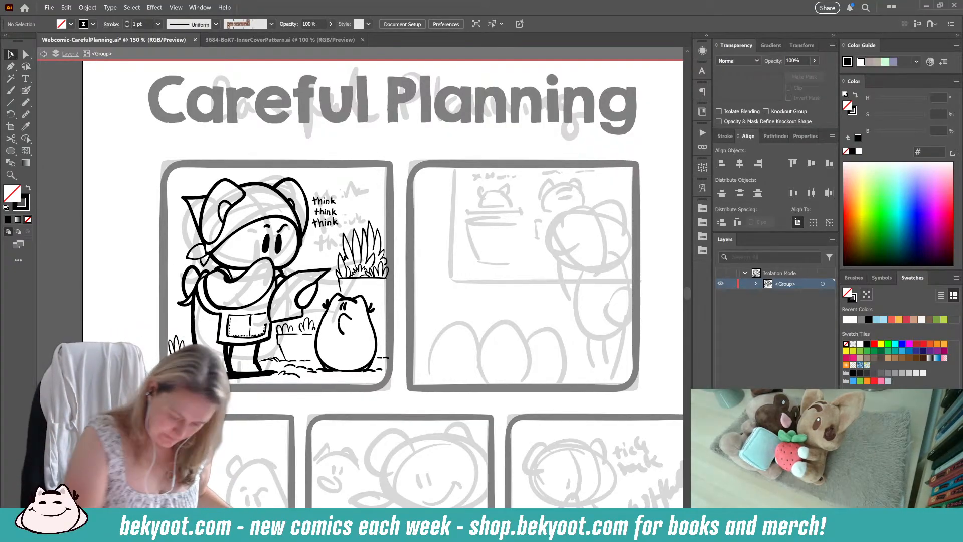
pyautogui.doubleClick(314, 396)
pyautogui.hscroll(5, 307, 389)
pyautogui.hotkey('ctrl', 's')
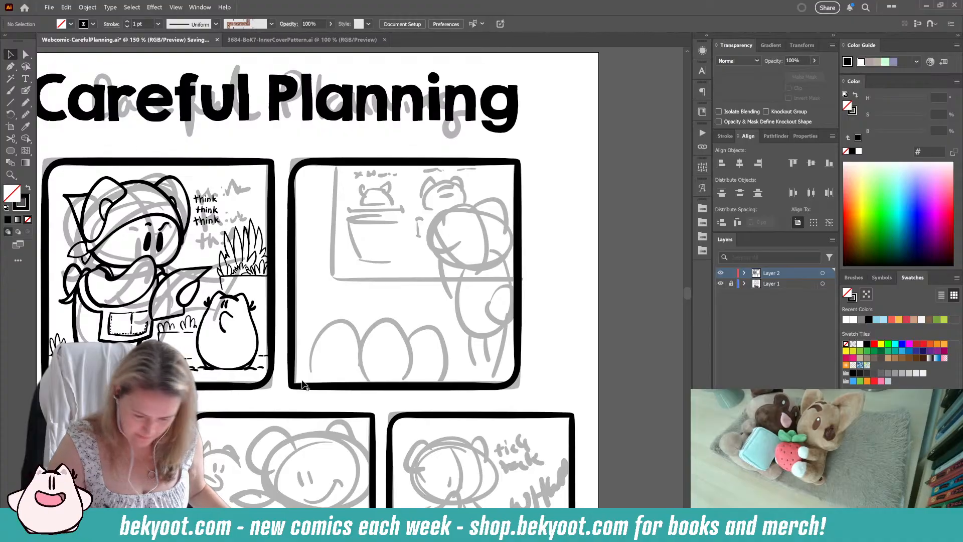
# Step: Ink the board's thick vertical edge and horizontal bottom edge over the second panel's sketch with the Blob Brush, undoing a stray stroke
pyautogui.click(25, 91)
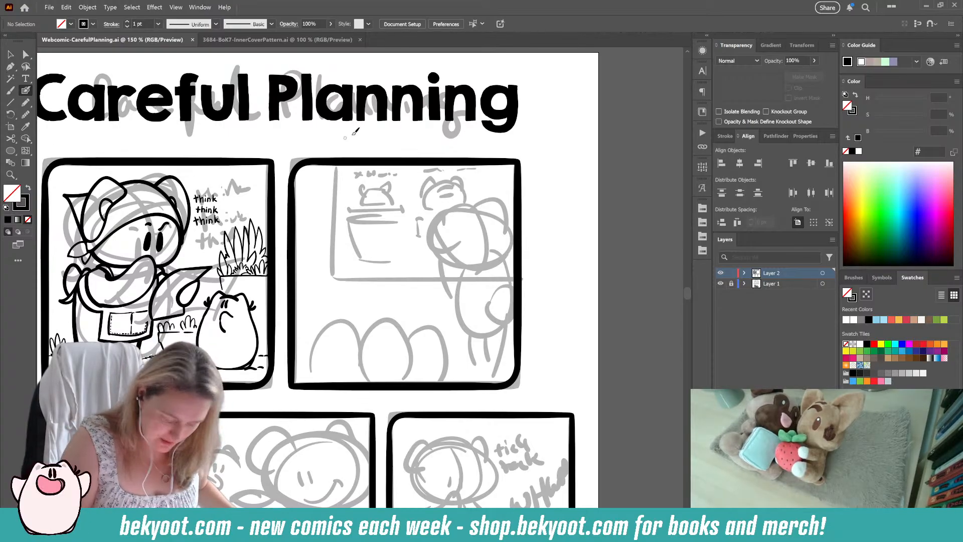
pyautogui.press('Return')
pyautogui.press('Return')
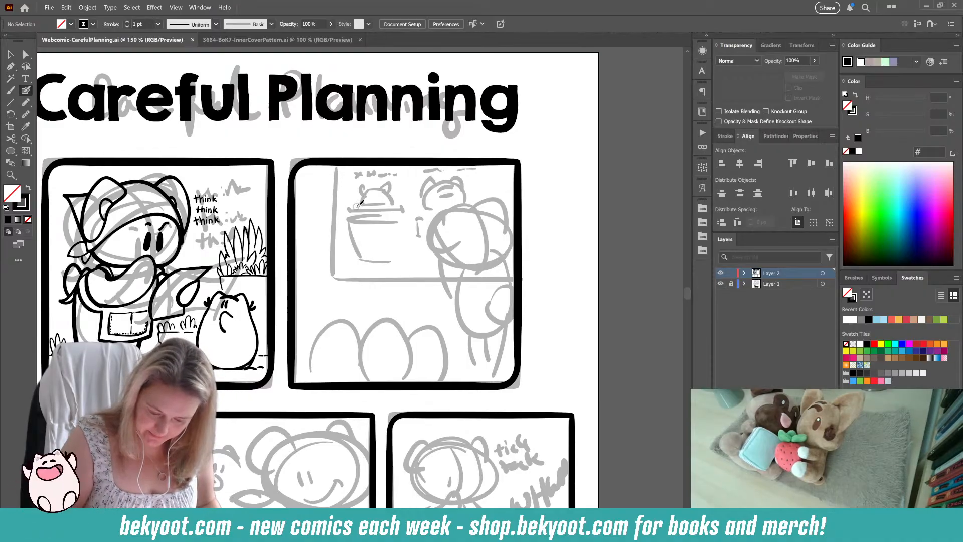
pyautogui.press('Return')
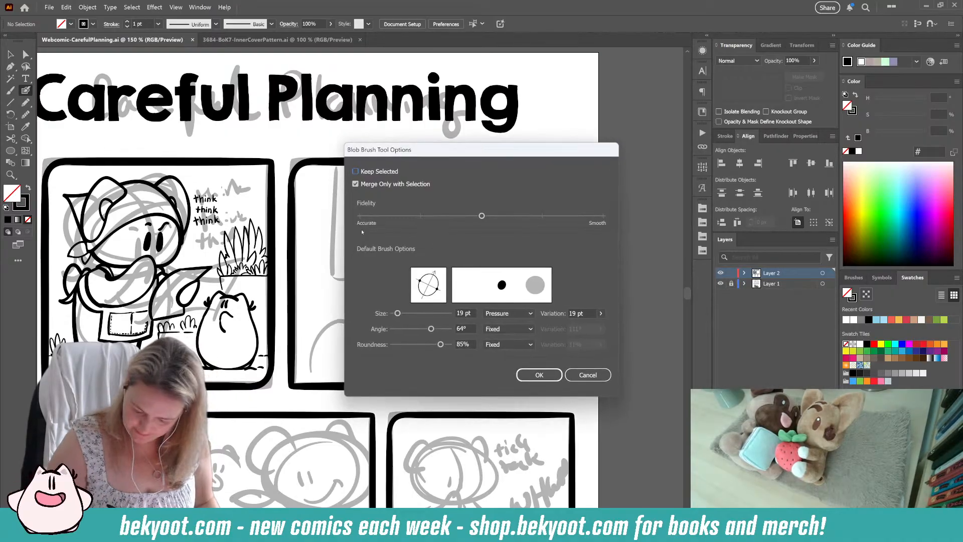
pyautogui.press('Return')
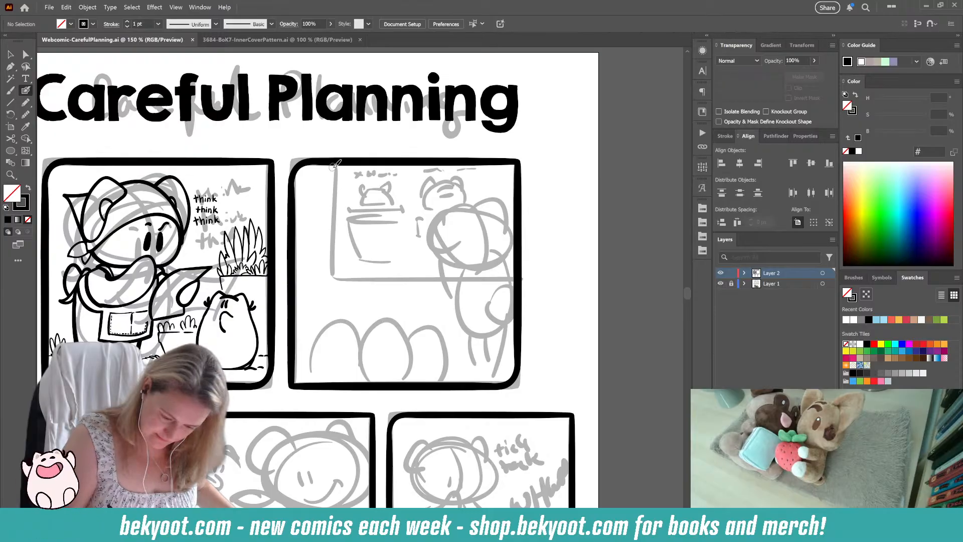
pyautogui.moveTo(333, 165)
pyautogui.mouseDown()
pyautogui.moveTo(334, 285)
pyautogui.moveTo(397, 283)
pyautogui.mouseUp()
pyautogui.hotkey('ctrl', 'z')
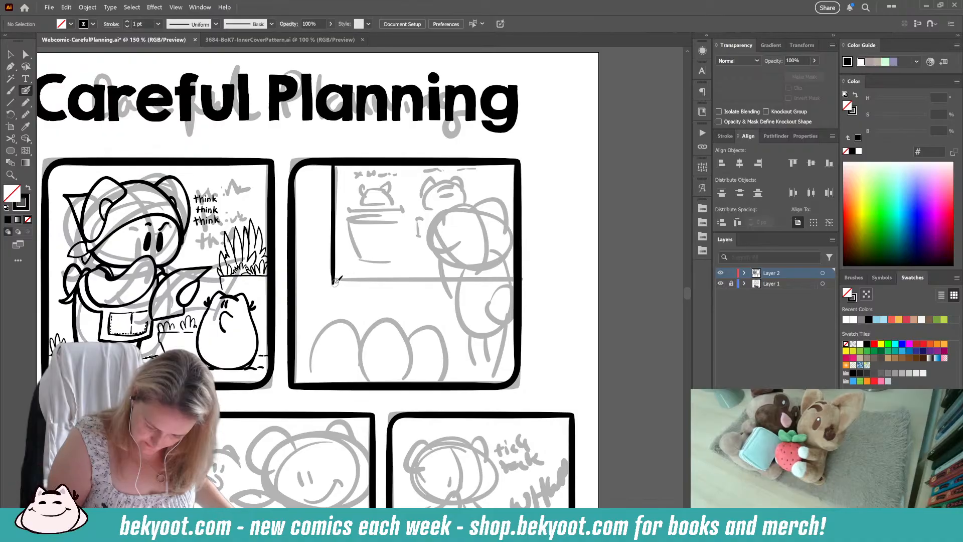
pyautogui.moveTo(334, 282); pyautogui.dragTo(524, 282)
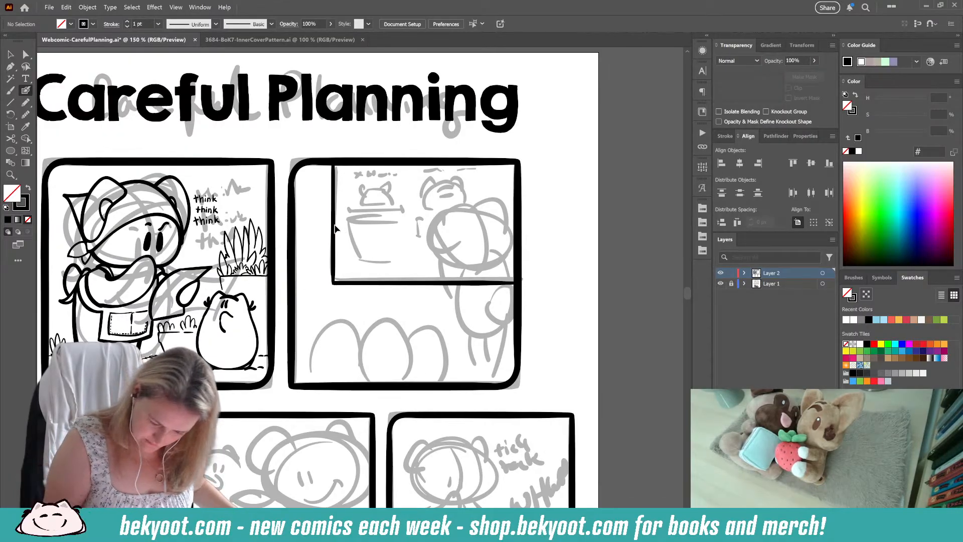
# Step: Isolate the second panel's board outline group and draw a thinner parallel line just inside its vertical and bottom edges
pyautogui.keyDown('ctrl'); pyautogui.click(383, 284); pyautogui.keyUp('ctrl')
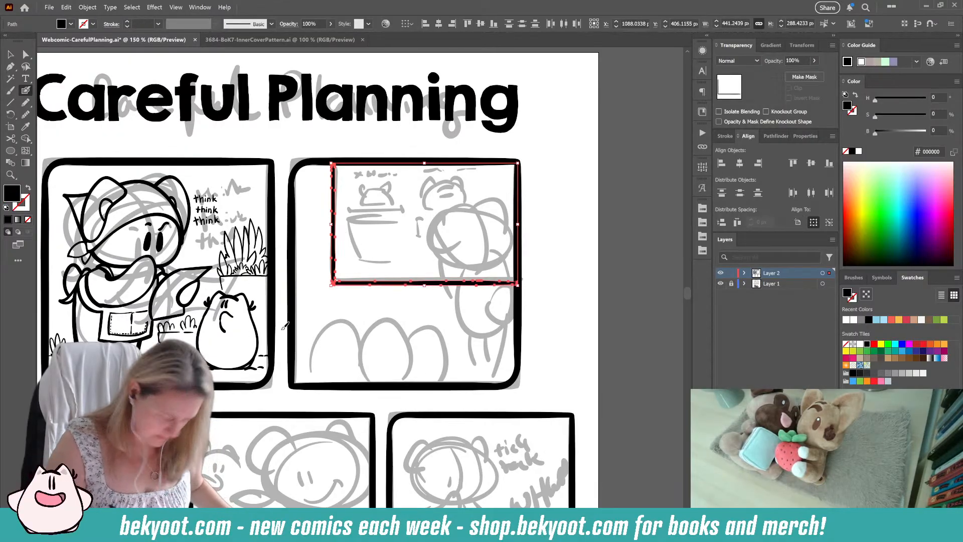
pyautogui.keyDown('ctrl'); pyautogui.doubleClick(399, 283); pyautogui.keyUp('ctrl')
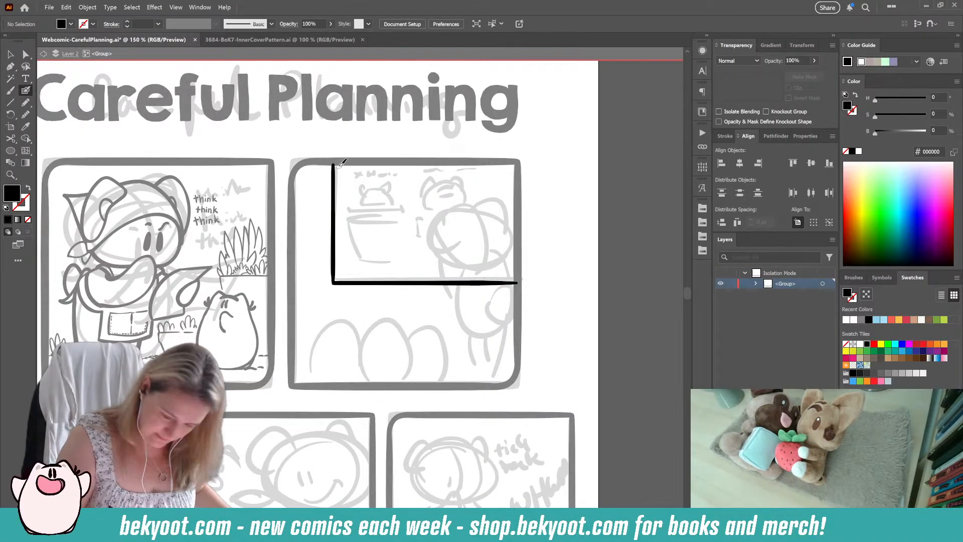
pyautogui.moveTo(339, 163)
pyautogui.mouseDown()
pyautogui.moveTo(342, 280)
pyautogui.moveTo(526, 279)
pyautogui.mouseUp()
pyautogui.scroll(-2, 444, 315)
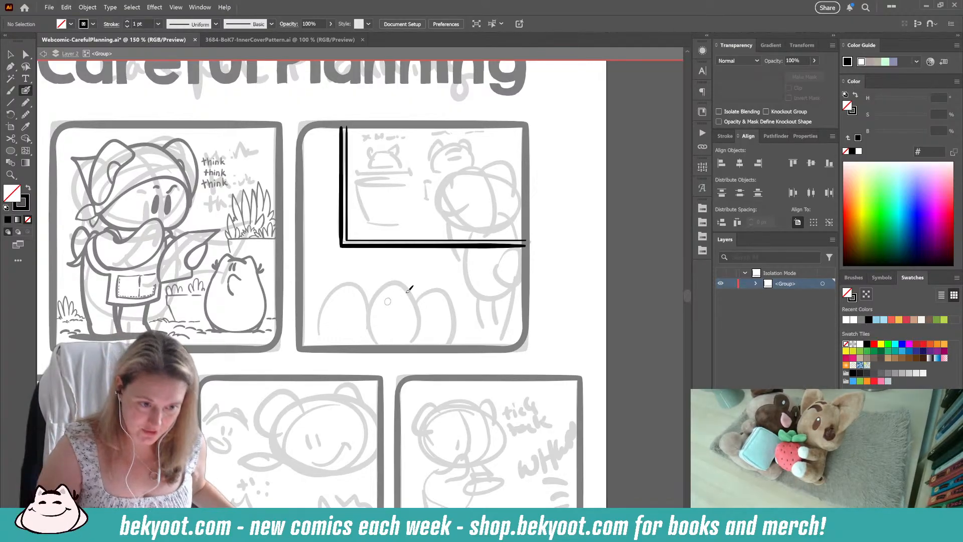
pyautogui.moveTo(390, 261); pyautogui.dragTo(365, 300)
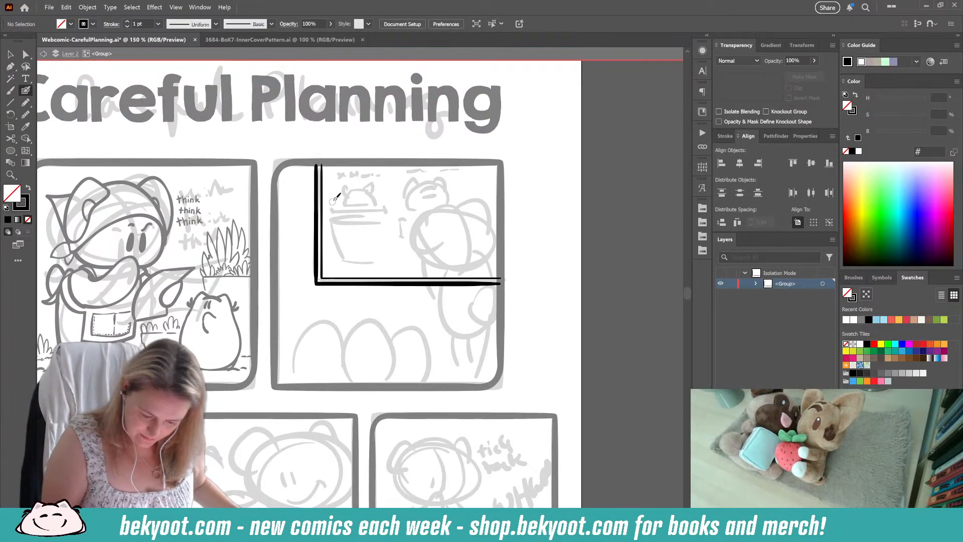
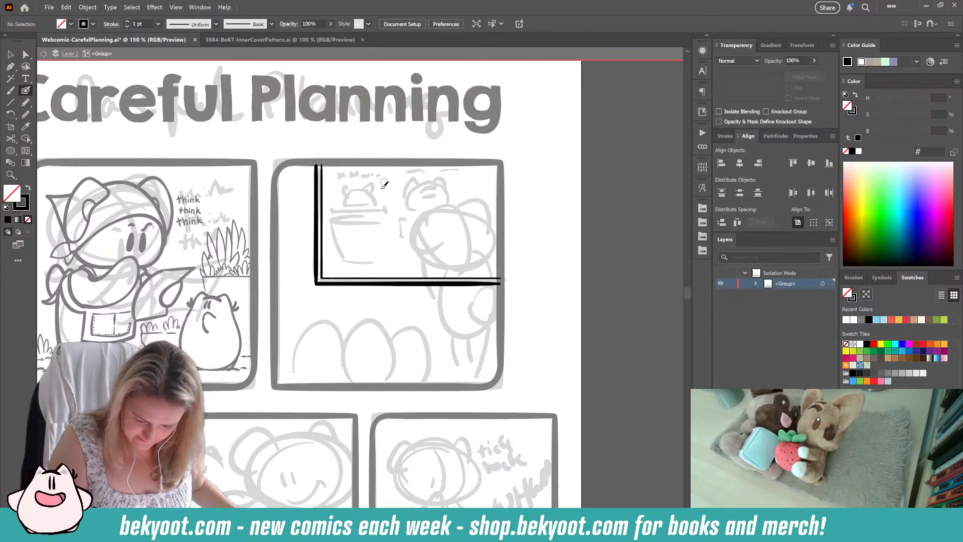
# Step: Ink the outline of a tapered, rimmed flowerpot on the second panel's board with the Blob Brush, redrawing misplaced side and base strokes
pyautogui.moveTo(332, 219)
pyautogui.mouseDown()
pyautogui.moveTo(369, 222)
pyautogui.moveTo(334, 220)
pyautogui.moveTo(385, 221)
pyautogui.mouseUp()
pyautogui.hotkey('ctrl', 'z')
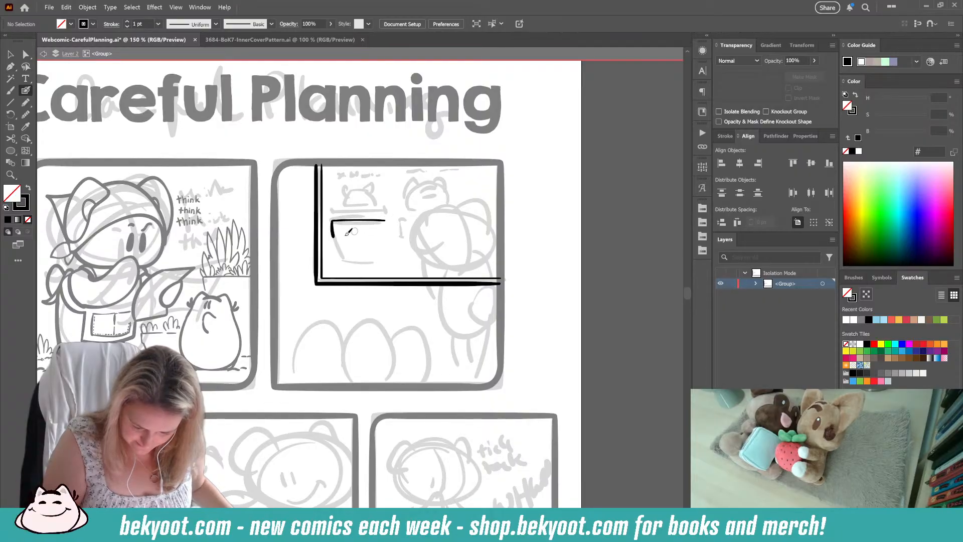
pyautogui.moveTo(333, 235)
pyautogui.mouseDown()
pyautogui.moveTo(345, 262)
pyautogui.moveTo(381, 261)
pyautogui.mouseUp()
pyautogui.hotkey('ctrl', 'z')
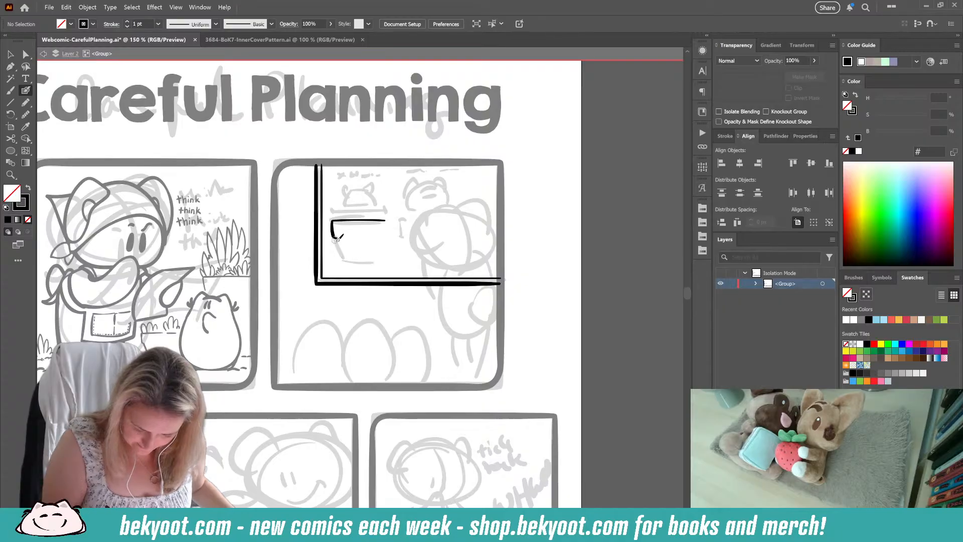
pyautogui.moveTo(336, 239)
pyautogui.mouseDown()
pyautogui.moveTo(349, 259)
pyautogui.moveTo(375, 262)
pyautogui.mouseUp()
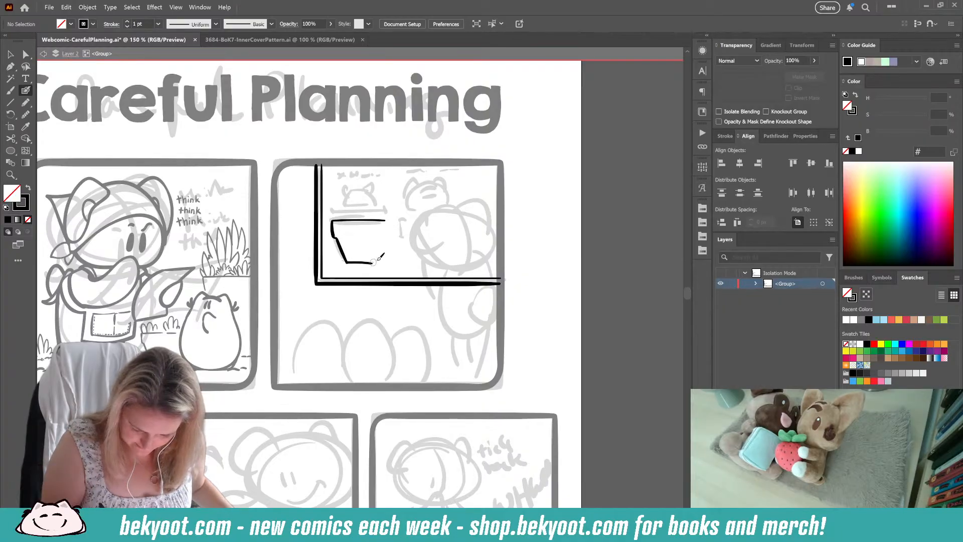
pyautogui.hotkey('ctrl', 'z')
pyautogui.moveTo(335, 238)
pyautogui.mouseDown()
pyautogui.moveTo(345, 257)
pyautogui.moveTo(374, 261)
pyautogui.mouseUp()
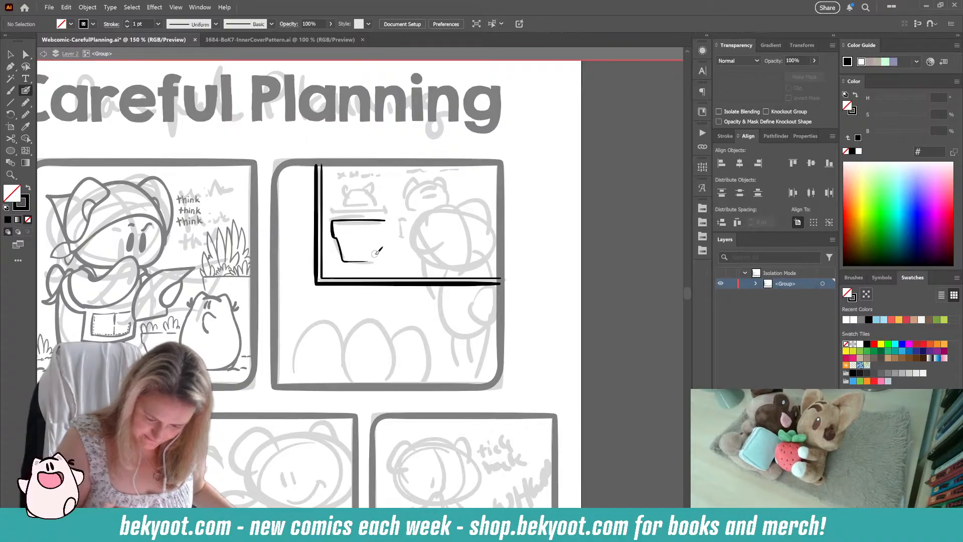
pyautogui.moveTo(391, 215); pyautogui.dragTo(385, 226)
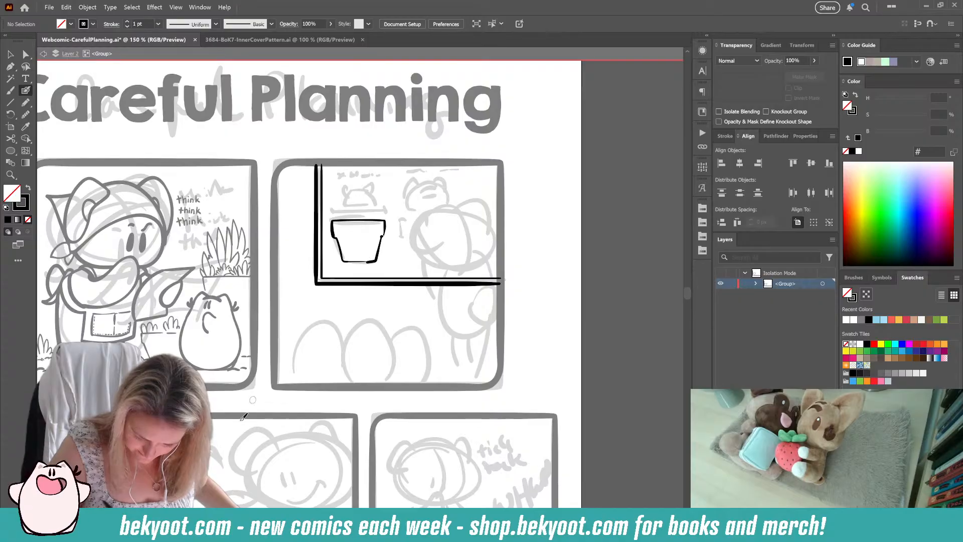
pyautogui.hotkey('ctrl', 'z')
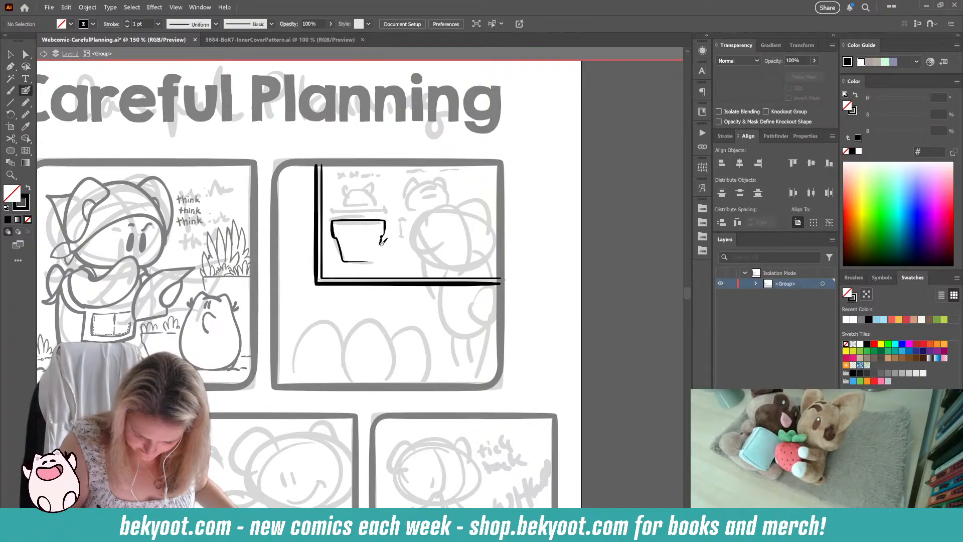
pyautogui.moveTo(378, 257); pyautogui.dragTo(362, 261)
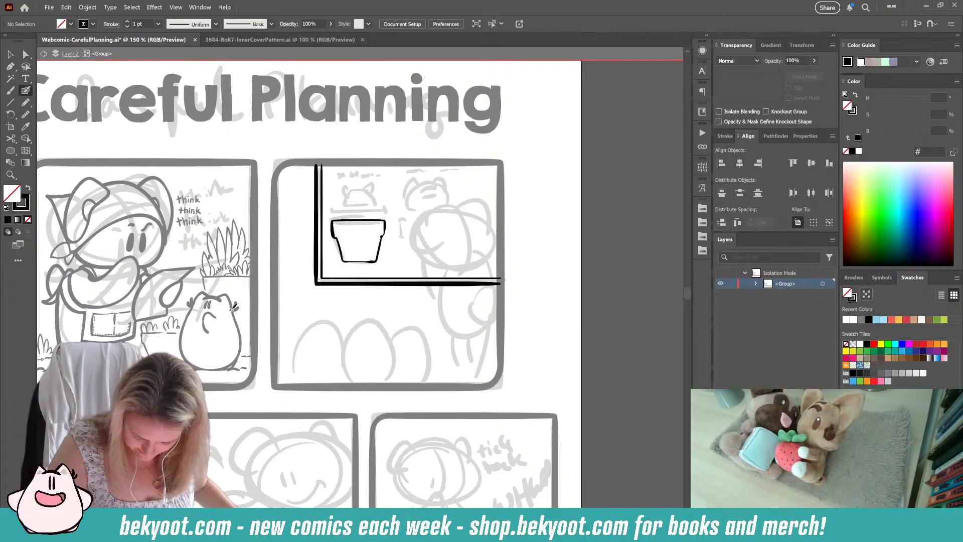
pyautogui.hotkey('shift', 'x')
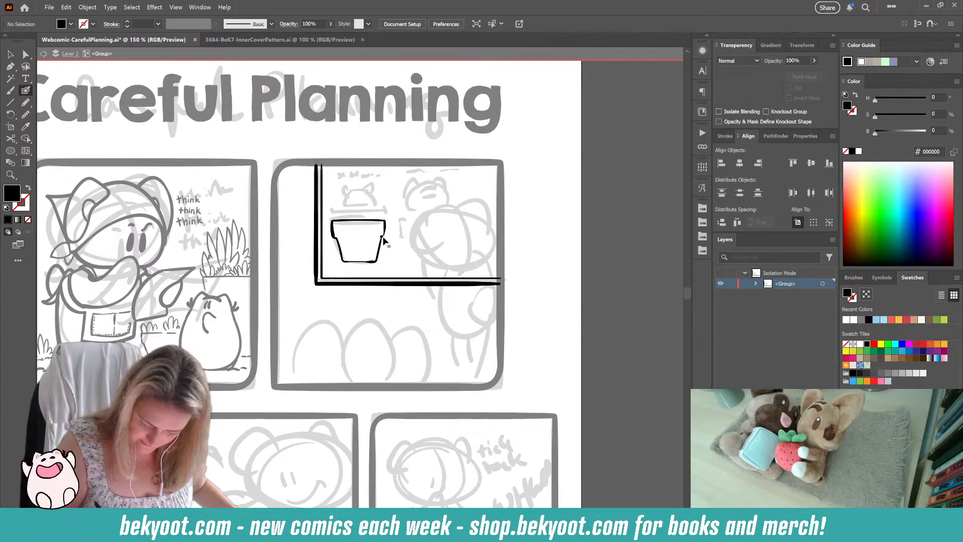
pyautogui.click(383, 240)
pyautogui.hotkey('ctrl', 'z')
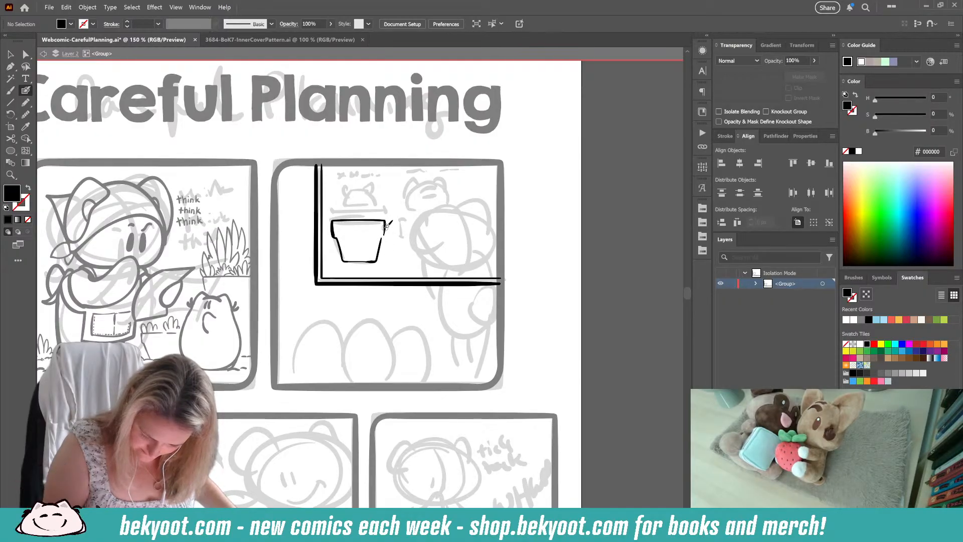
pyautogui.hotkey('shift', 'x')
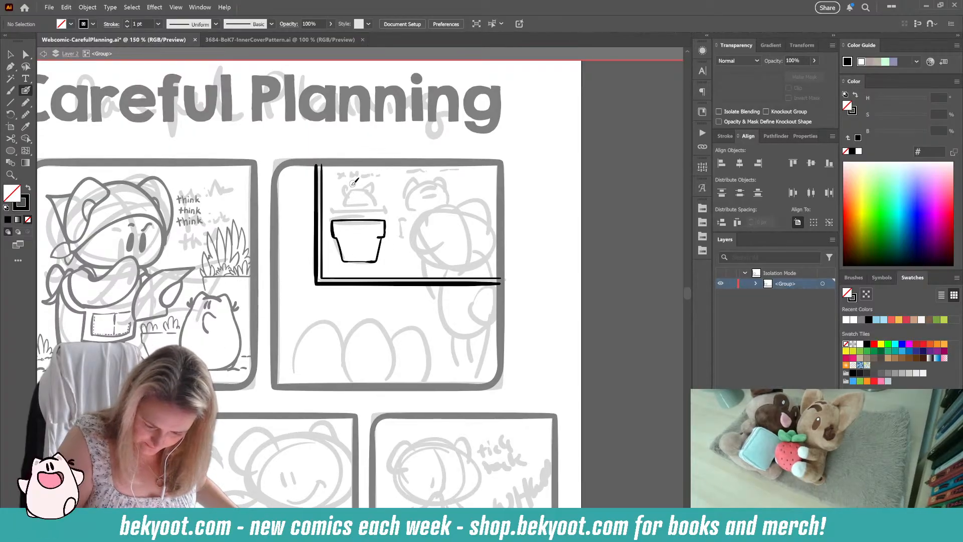
pyautogui.press('Return')
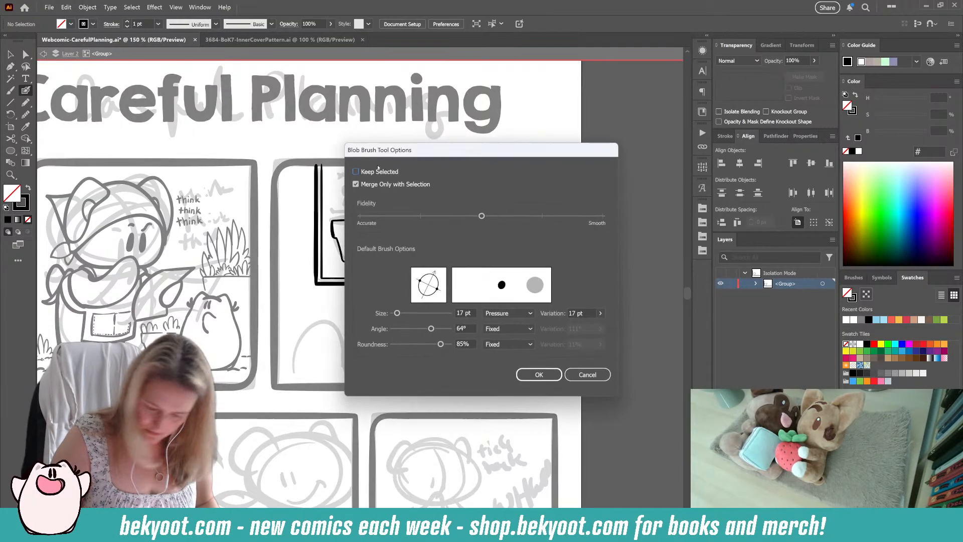
pyautogui.press('Escape')
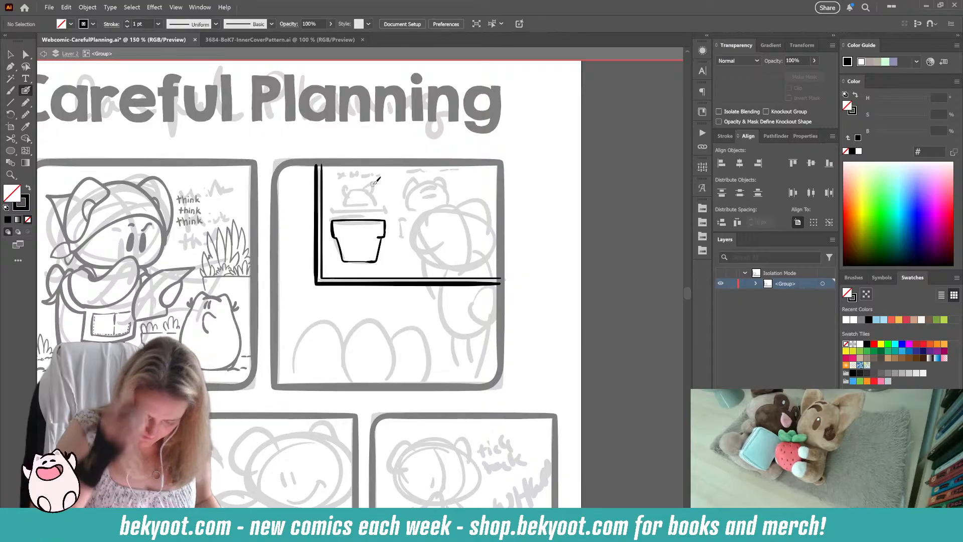
pyautogui.moveTo(384, 226); pyautogui.dragTo(383, 236)
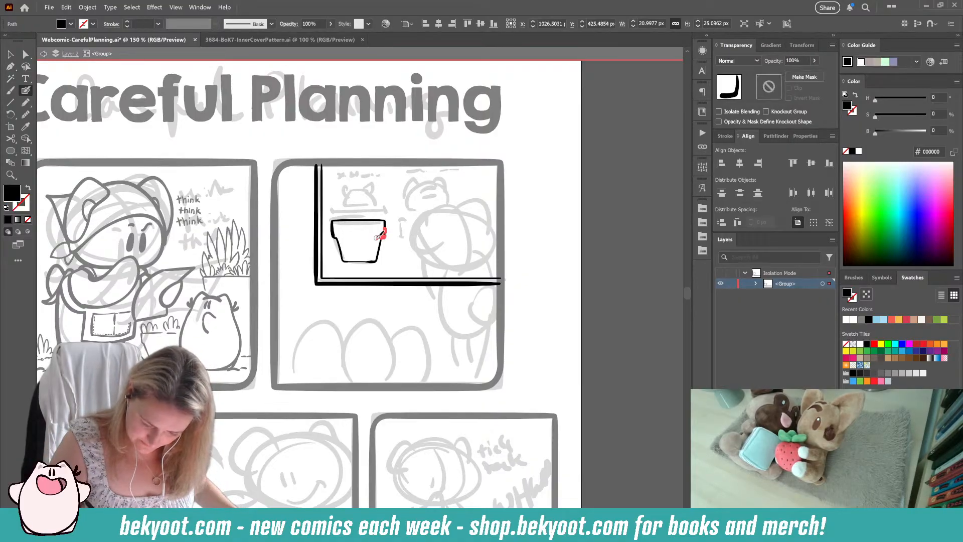
pyautogui.hotkey('ctrl', 'z')
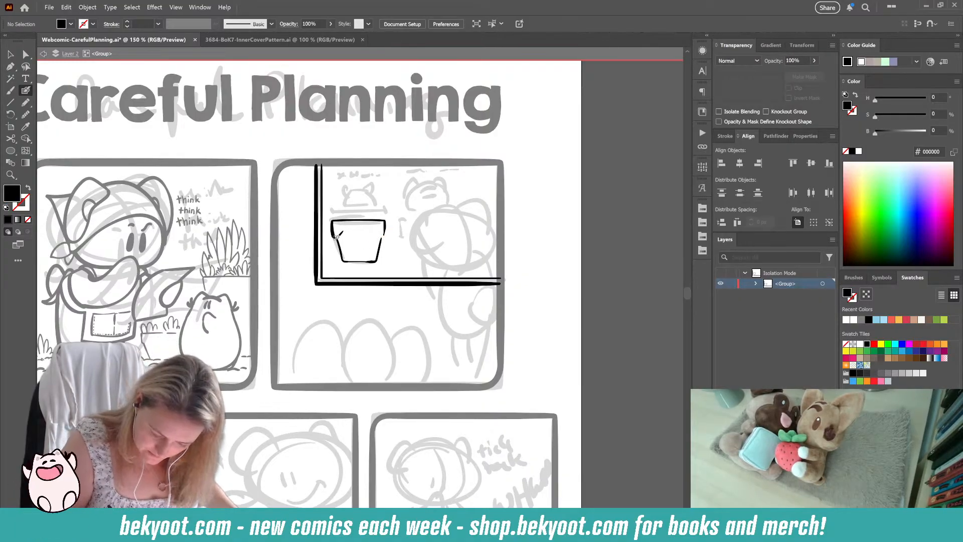
# Step: Nudge the flowerpot's side stroke to meet its rim and remove the line drawn across just below the rim
pyautogui.hotkey('shift', 'x')
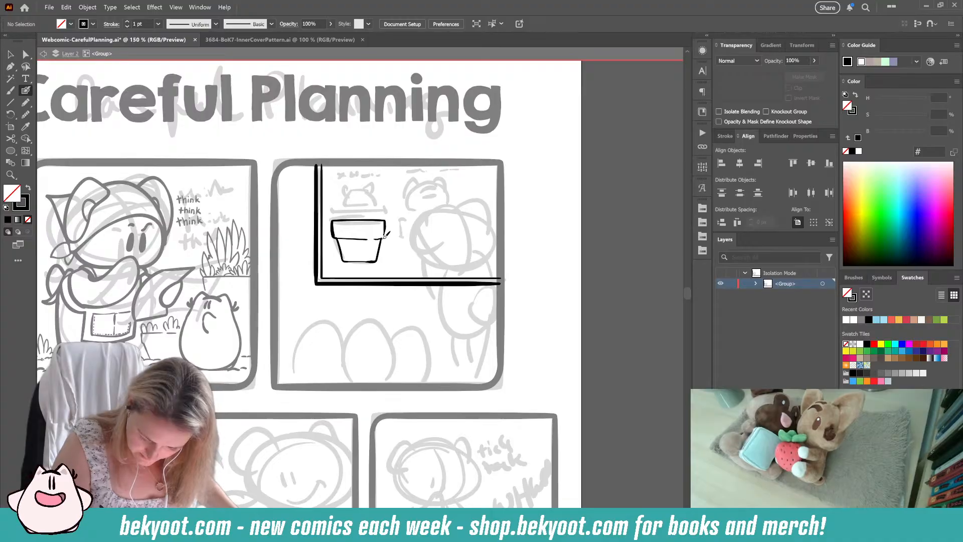
pyautogui.moveTo(382, 265); pyautogui.dragTo(392, 242)
pyautogui.keyDown('ctrl'); pyautogui.click(393, 241); pyautogui.keyUp('ctrl')
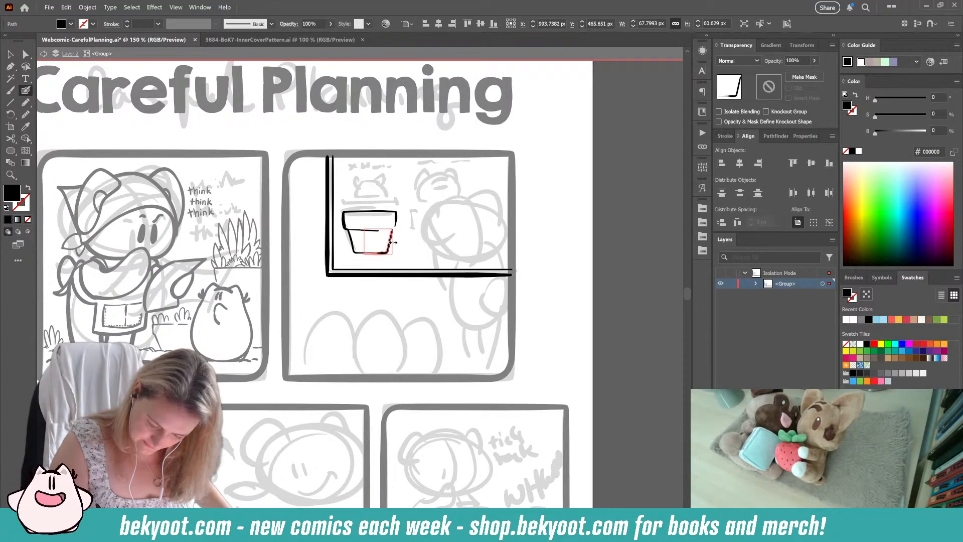
pyautogui.keyDown('ctrl'); pyautogui.click(400, 232); pyautogui.keyUp('ctrl')
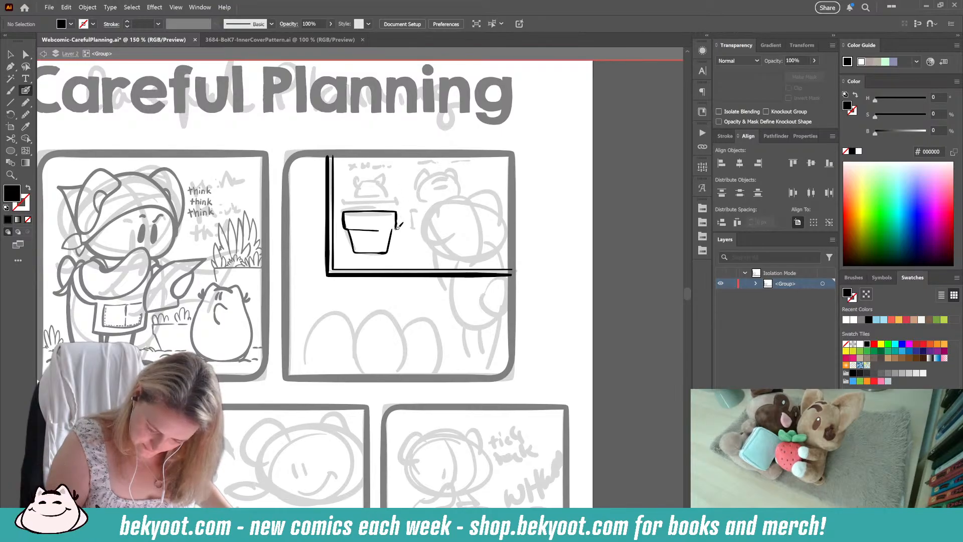
pyautogui.moveTo(382, 229); pyautogui.dragTo(368, 230)
pyautogui.hotkey('ctrl', 'z')
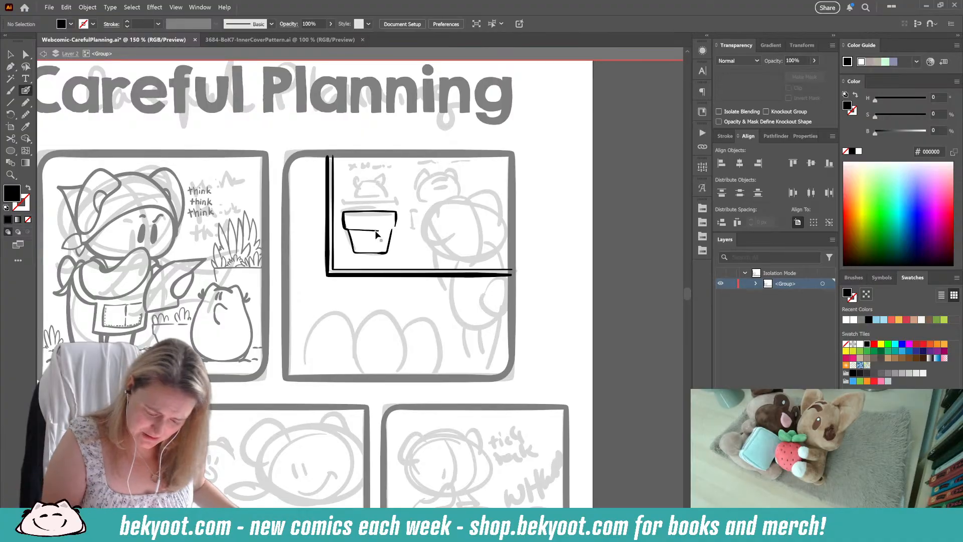
pyautogui.moveTo(380, 230); pyautogui.dragTo(346, 230)
pyautogui.hotkey('ctrl', 'z')
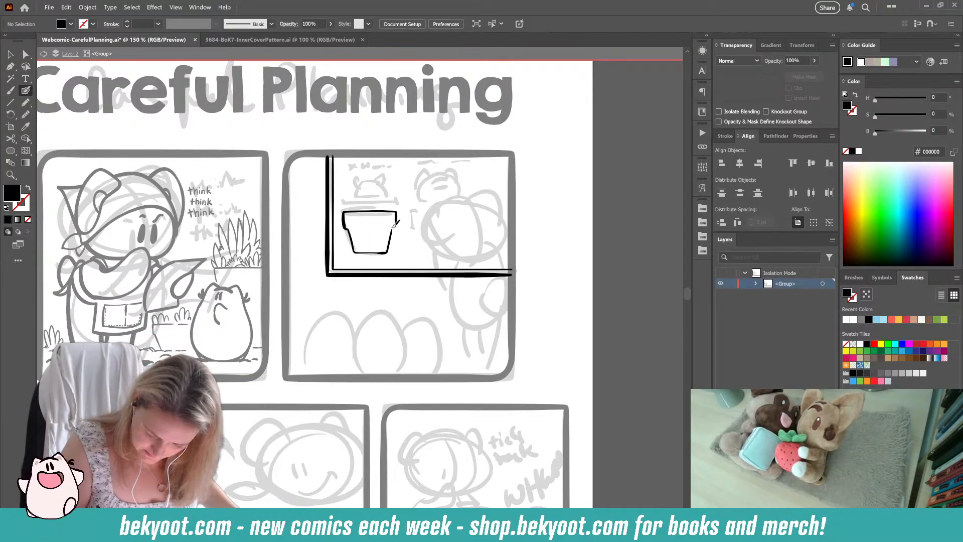
# Step: Ink a small cat head with ears, face and side tufts above the flowerpot, adjusting its top stroke
pyautogui.hotkey('shift', 'x')
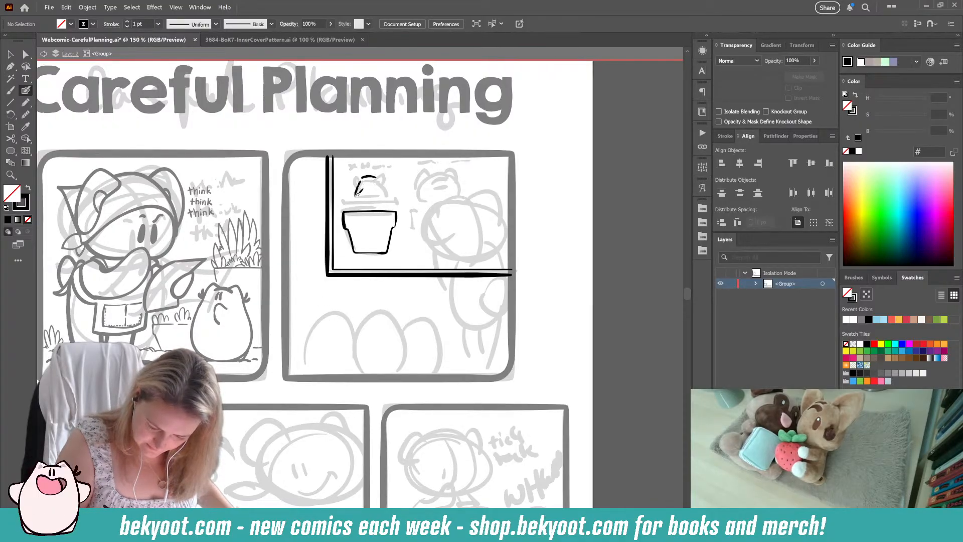
pyautogui.moveTo(382, 188); pyautogui.dragTo(377, 173)
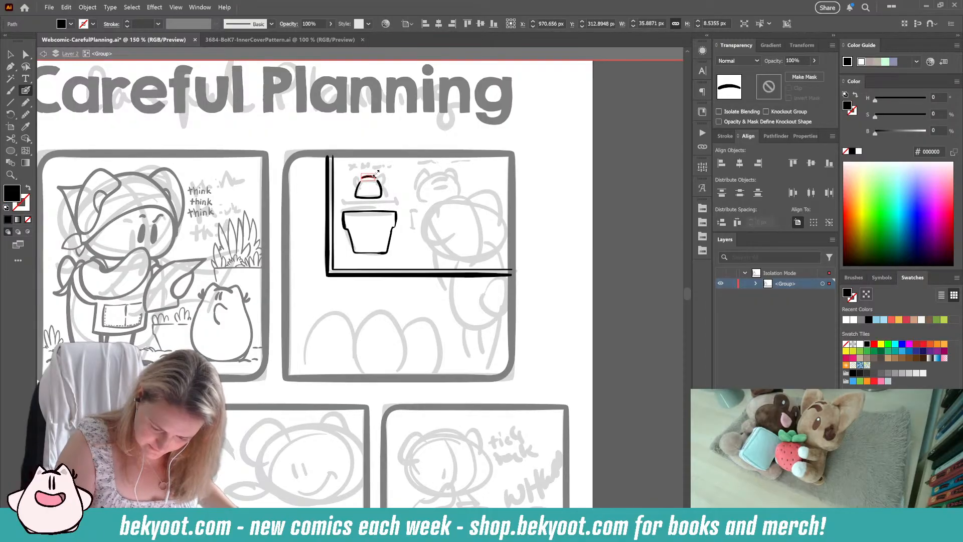
pyautogui.hotkey('ctrl', 'shift', 'a')
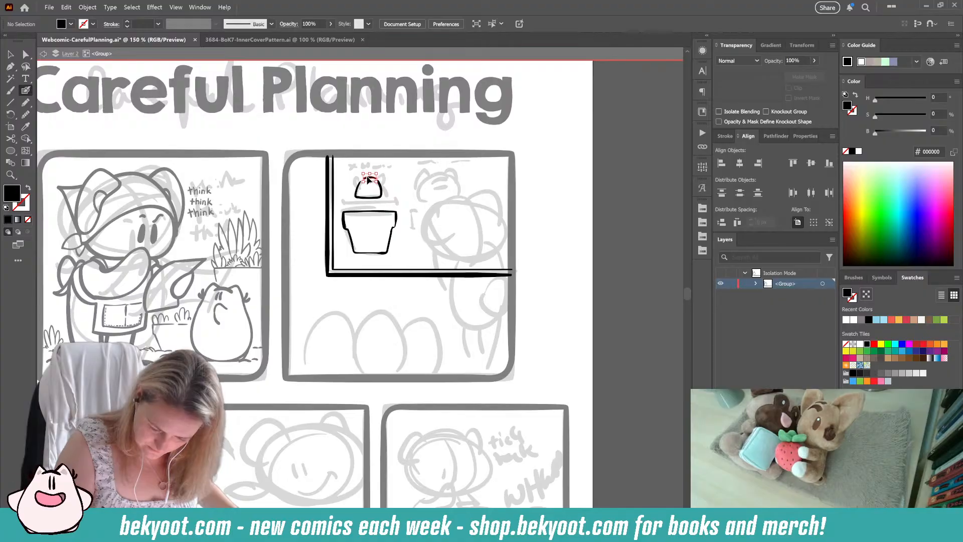
pyautogui.moveTo(373, 180); pyautogui.dragTo(377, 170)
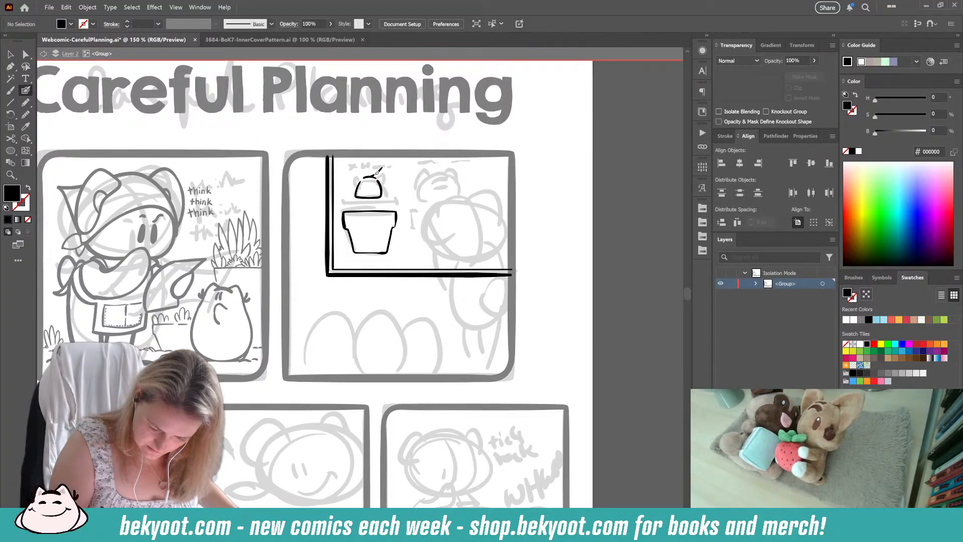
pyautogui.hotkey('shift', 'x')
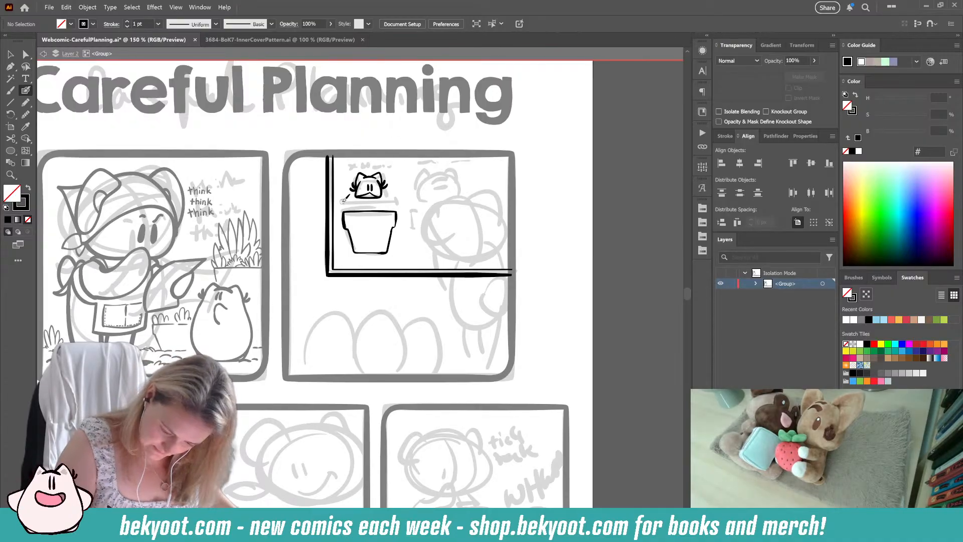
# Step: Draw width and height dimension lines on the flowerpot and scribbled note lines above the cat head and beneath the pot
pyautogui.moveTo(343, 202)
pyautogui.mouseDown()
pyautogui.moveTo(397, 201)
pyautogui.moveTo(373, 250)
pyautogui.moveTo(370, 230)
pyautogui.mouseUp()
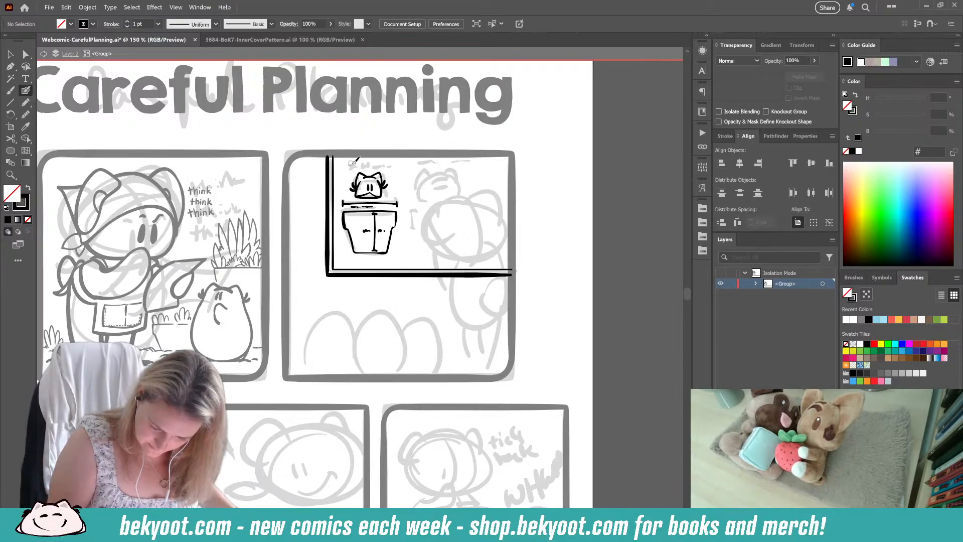
pyautogui.moveTo(350, 163)
pyautogui.mouseDown()
pyautogui.moveTo(397, 166)
pyautogui.moveTo(349, 172)
pyautogui.moveTo(356, 171)
pyautogui.mouseUp()
pyautogui.hotkey('ctrl', 'z')
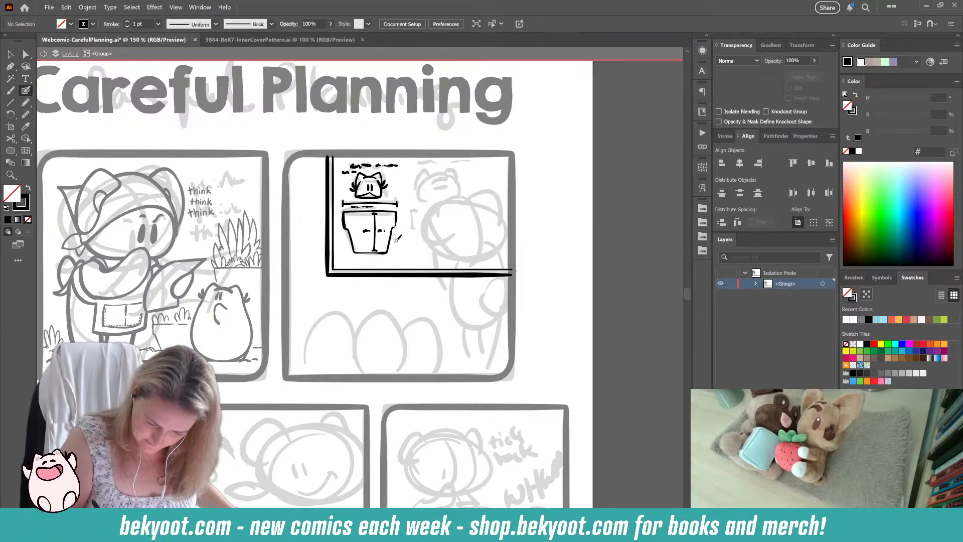
pyautogui.moveTo(346, 260); pyautogui.dragTo(395, 263)
pyautogui.moveTo(401, 264); pyautogui.dragTo(405, 264)
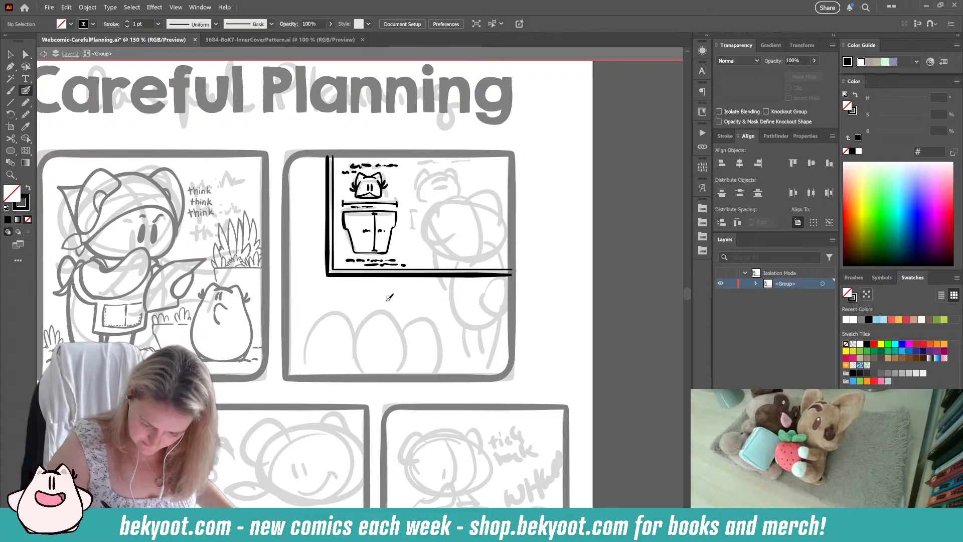
# Step: Ink half of a wider, shallower pot beside the first one, then duplicate it, mirror the copy horizontally and place it opposite
pyautogui.moveTo(402, 315); pyautogui.dragTo(352, 317)
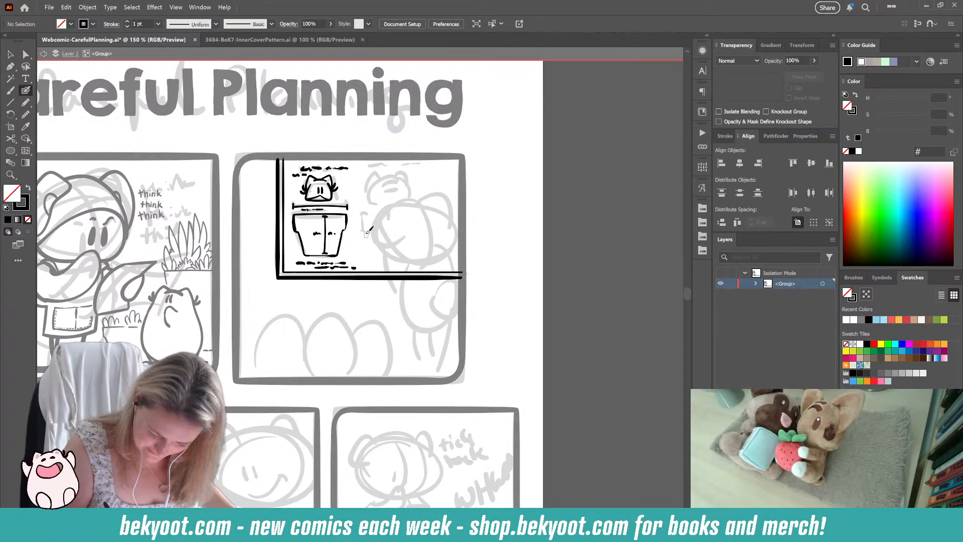
pyautogui.moveTo(361, 222)
pyautogui.mouseDown()
pyautogui.moveTo(386, 254)
pyautogui.moveTo(381, 262)
pyautogui.moveTo(373, 251)
pyautogui.moveTo(411, 249)
pyautogui.mouseUp()
pyautogui.press('v')
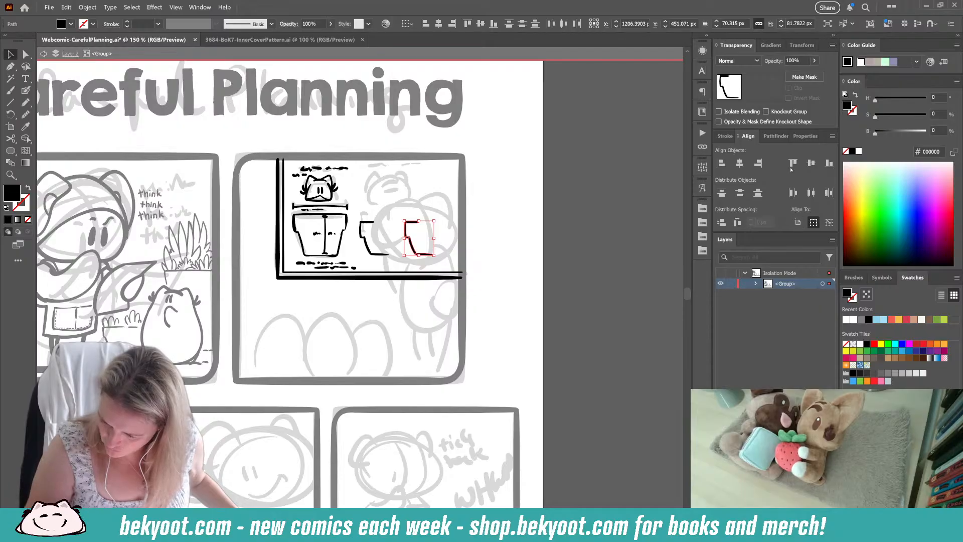
pyautogui.click(802, 141)
pyautogui.click(792, 207)
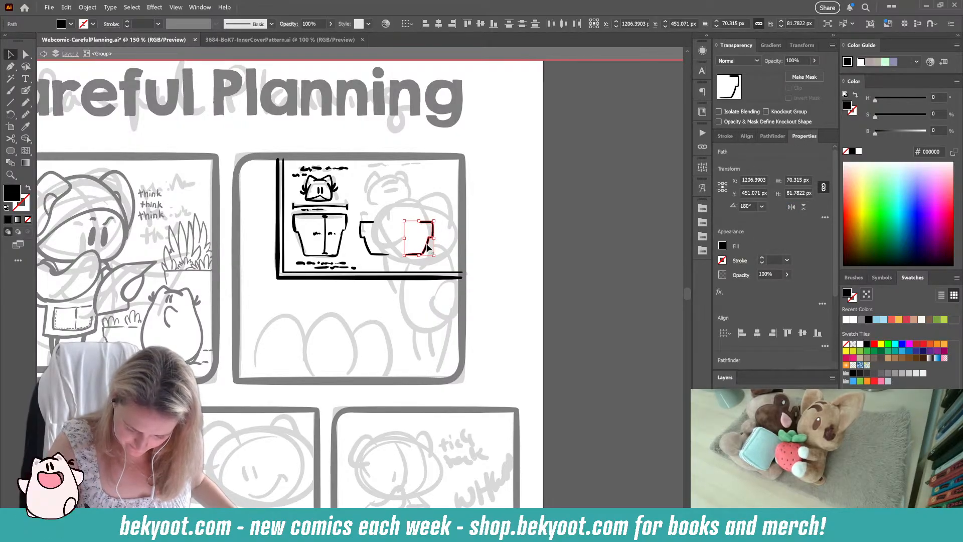
pyautogui.moveTo(426, 245); pyautogui.dragTo(407, 255)
pyautogui.click(458, 255)
# Step: Join the wide pot's two halves by extending strokes across its base and rim
pyautogui.click(387, 255)
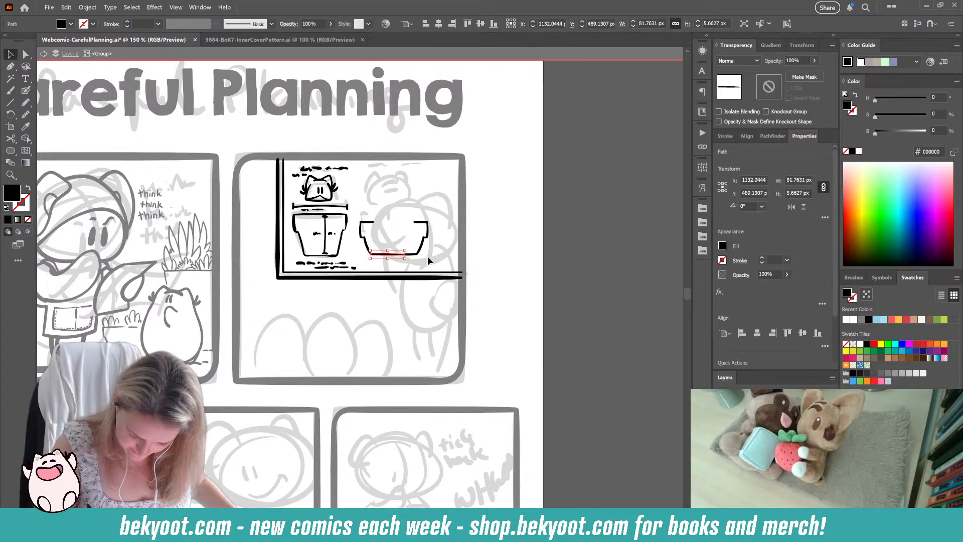
pyautogui.click(428, 257)
pyautogui.click(371, 222)
pyautogui.moveTo(379, 222); pyautogui.dragTo(428, 222)
pyautogui.click(454, 232)
# Step: Group the wide pot's strokes and shift the group slightly towards the first pot
pyautogui.moveTo(362, 213); pyautogui.dragTo(395, 246)
pyautogui.hotkey('ctrl', 'g')
pyautogui.click(393, 300)
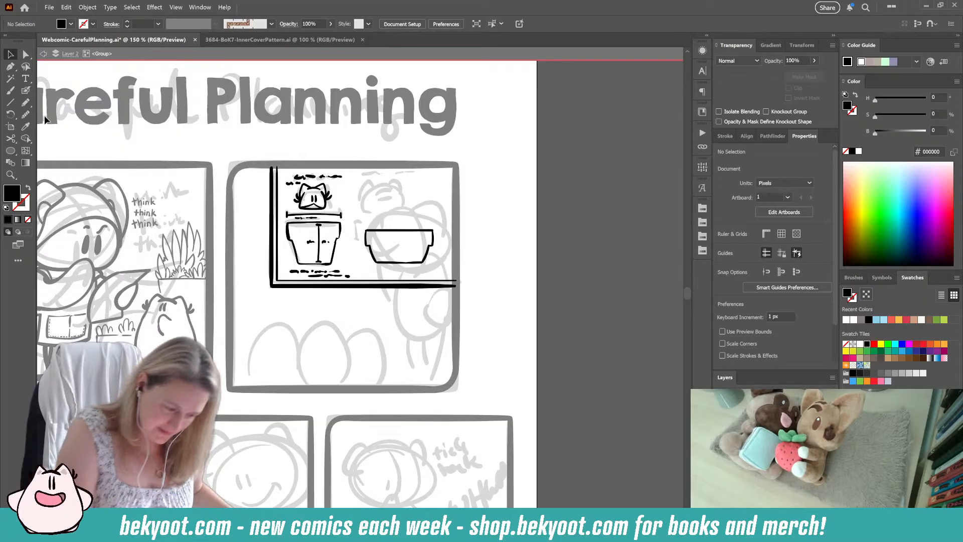
pyautogui.click(26, 90)
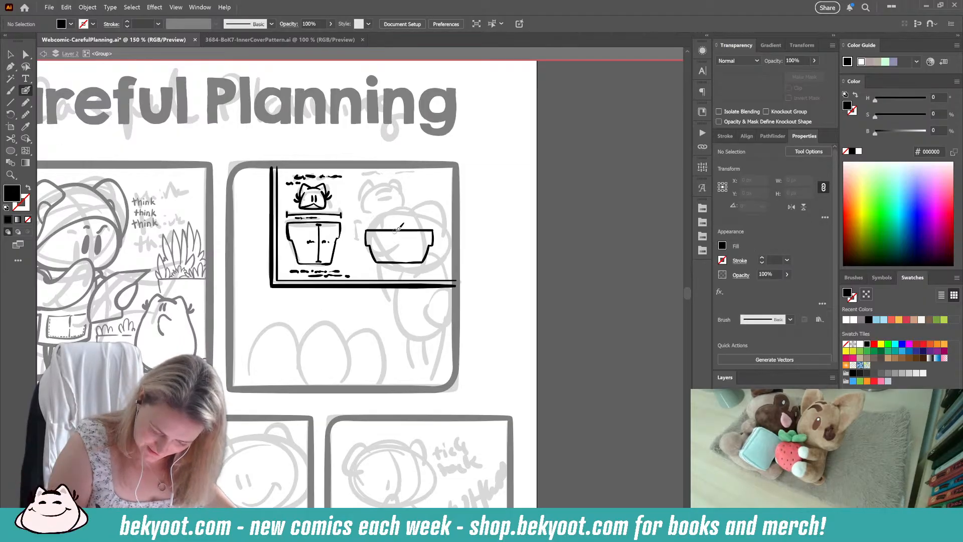
pyautogui.moveTo(395, 231); pyautogui.dragTo(392, 229)
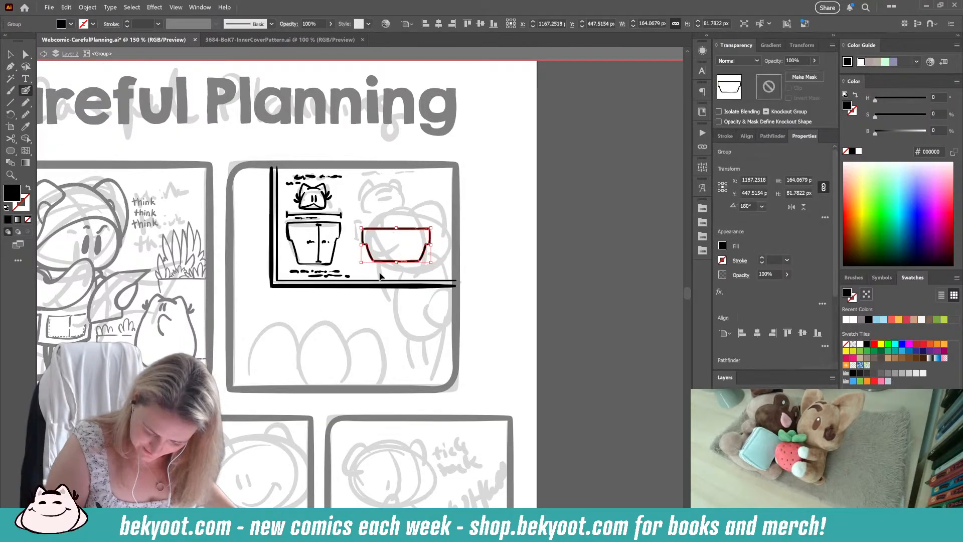
# Step: Ink scribbled note lines beneath the wide pot with the Blob Brush
pyautogui.keyDown('ctrl'); pyautogui.click(380, 273); pyautogui.keyUp('ctrl')
pyautogui.moveTo(370, 267)
pyautogui.mouseDown()
pyautogui.moveTo(428, 266)
pyautogui.moveTo(373, 271)
pyautogui.moveTo(404, 273)
pyautogui.mouseUp()
pyautogui.moveTo(414, 274); pyautogui.dragTo(419, 275)
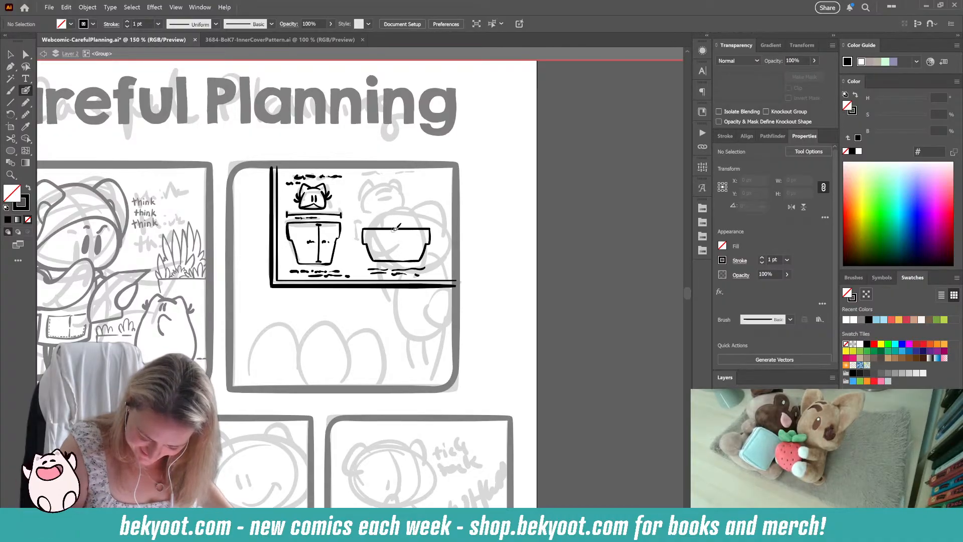
# Step: Ink a vertical measurement line inside the wide pot and a horizontal one spanning its width just above the rim
pyautogui.moveTo(396, 230); pyautogui.dragTo(400, 255)
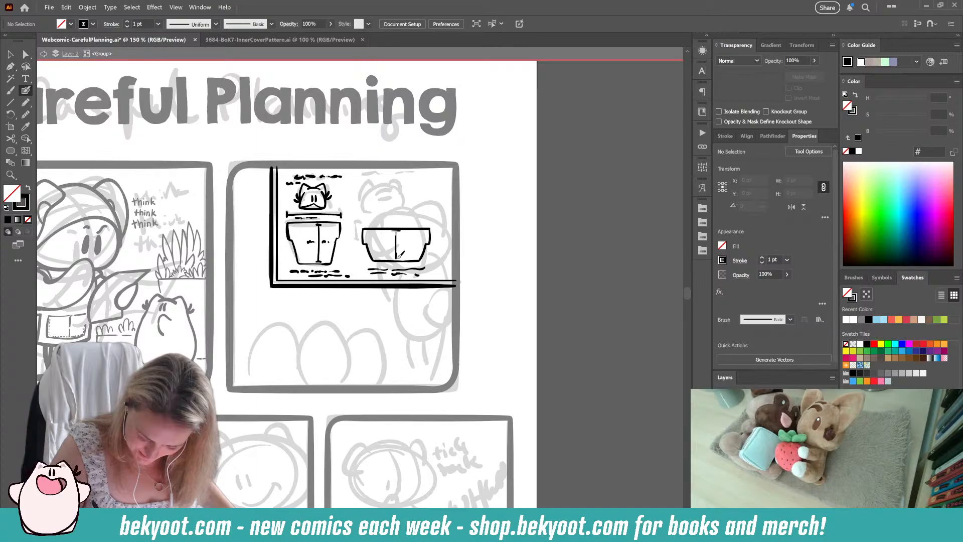
pyautogui.hotkey('ctrl', 'z')
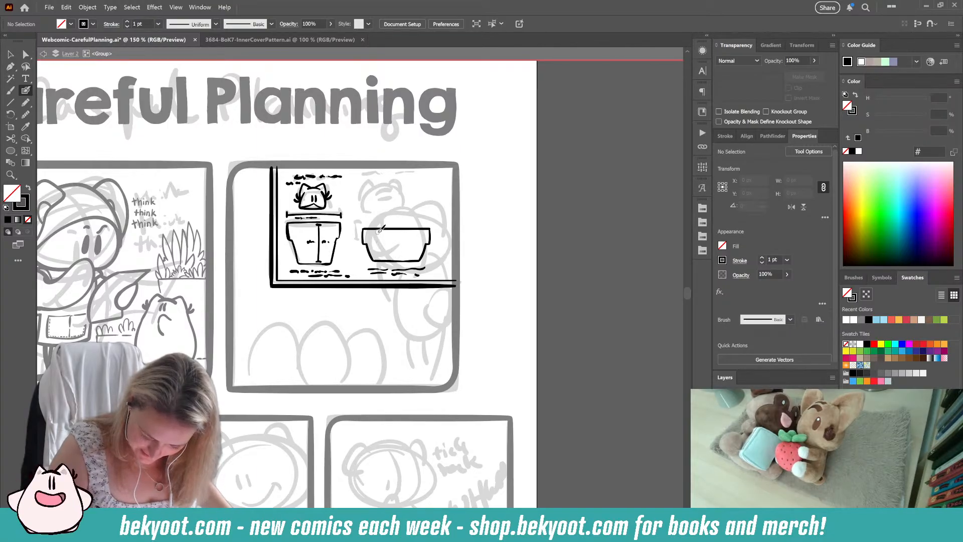
pyautogui.moveTo(378, 232); pyautogui.dragTo(379, 257)
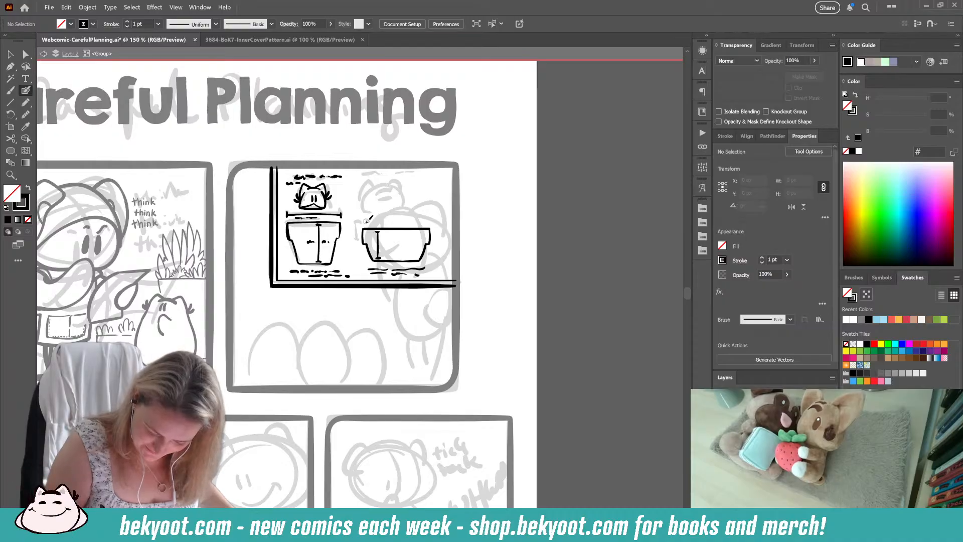
pyautogui.moveTo(364, 221); pyautogui.dragTo(431, 222)
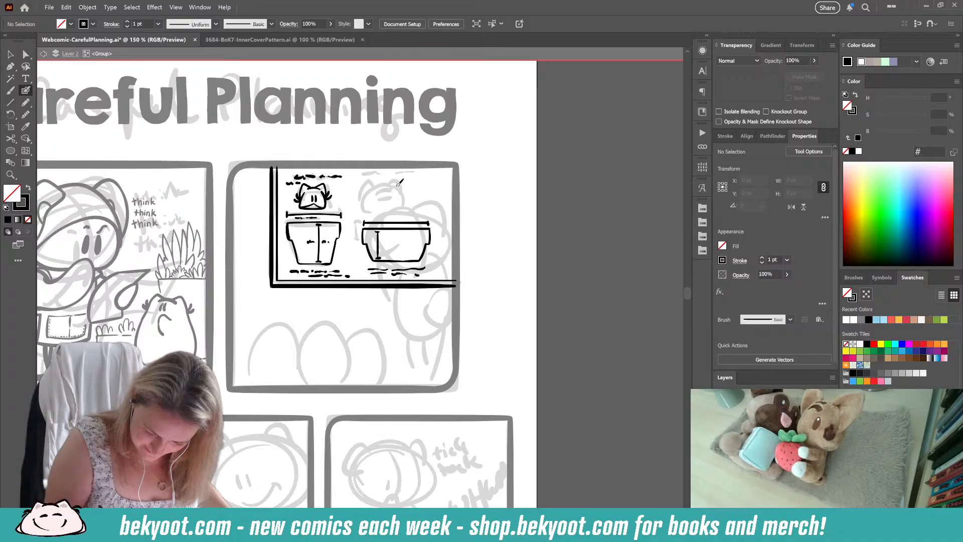
# Step: Ink an eared, whiskered character head with a closed-eye face above the wide pot, plus scribbled note lines above and below it
pyautogui.moveTo(381, 187)
pyautogui.mouseDown()
pyautogui.moveTo(392, 212)
pyautogui.moveTo(411, 202)
pyautogui.moveTo(393, 184)
pyautogui.moveTo(376, 195)
pyautogui.mouseUp()
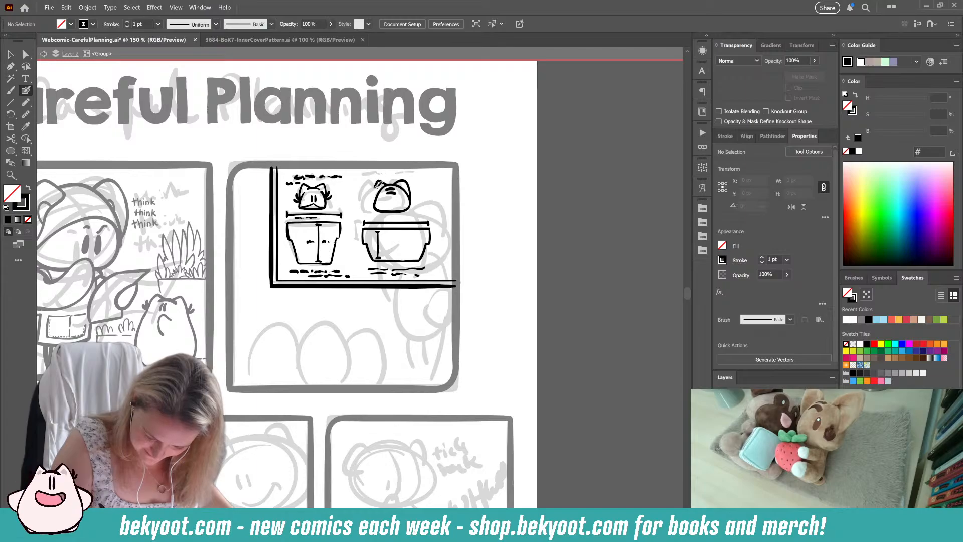
pyautogui.moveTo(395, 182)
pyautogui.mouseDown()
pyautogui.moveTo(411, 201)
pyautogui.moveTo(380, 204)
pyautogui.moveTo(380, 180)
pyautogui.moveTo(396, 183)
pyautogui.mouseUp()
pyautogui.keyDown('ctrl'); pyautogui.click(416, 174); pyautogui.keyUp('ctrl')
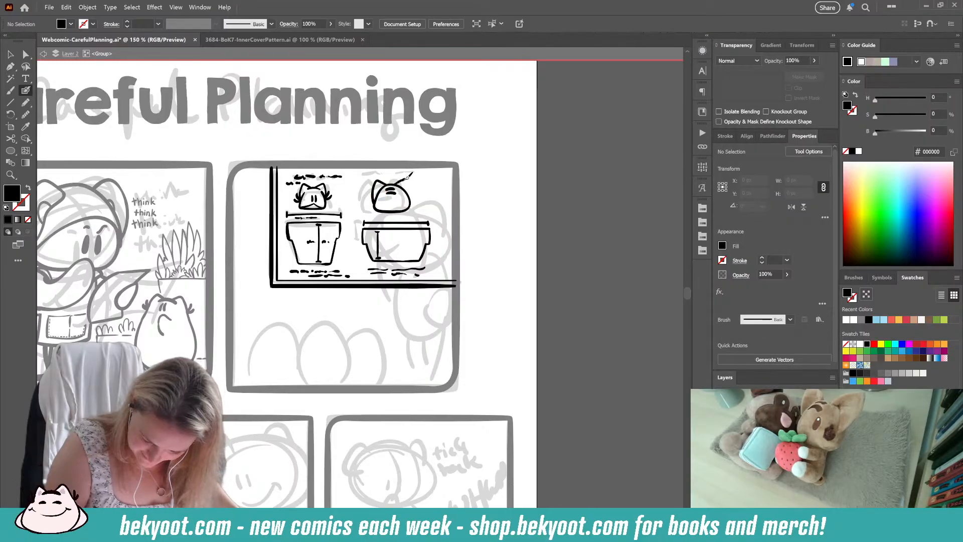
pyautogui.hotkey('shift', 'x')
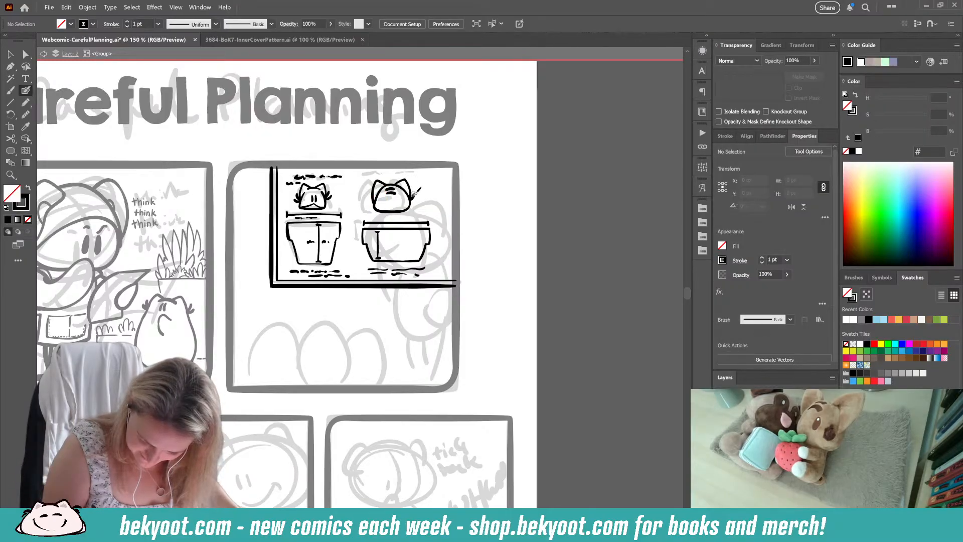
pyautogui.moveTo(411, 202)
pyautogui.mouseDown()
pyautogui.moveTo(373, 198)
pyautogui.moveTo(375, 207)
pyautogui.moveTo(374, 188)
pyautogui.moveTo(387, 203)
pyautogui.mouseUp()
pyautogui.moveTo(394, 201); pyautogui.dragTo(397, 203)
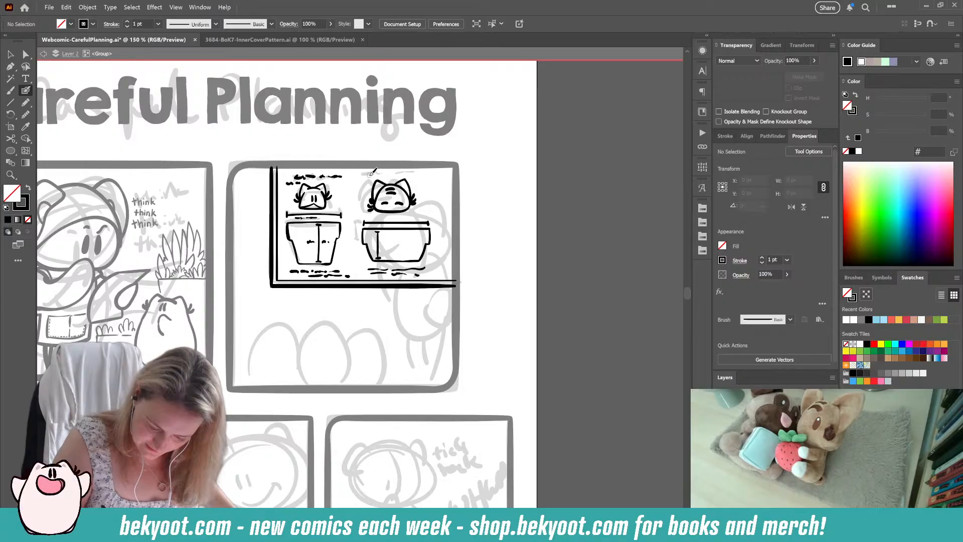
pyautogui.moveTo(378, 174); pyautogui.dragTo(422, 175)
pyautogui.moveTo(374, 217); pyautogui.dragTo(412, 215)
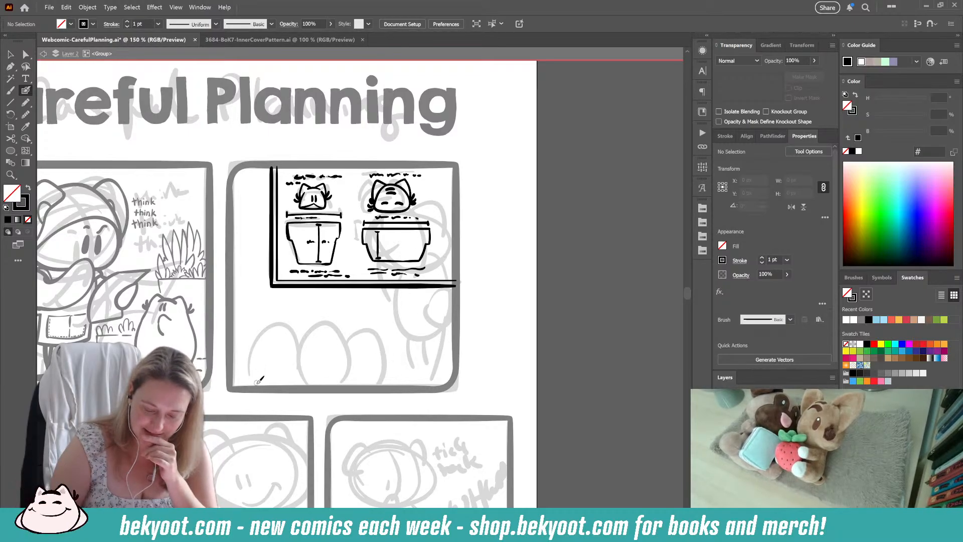
# Step: Scale down both pot diagrams with their heads and notes to free space at the board's top, and group them
pyautogui.press('v')
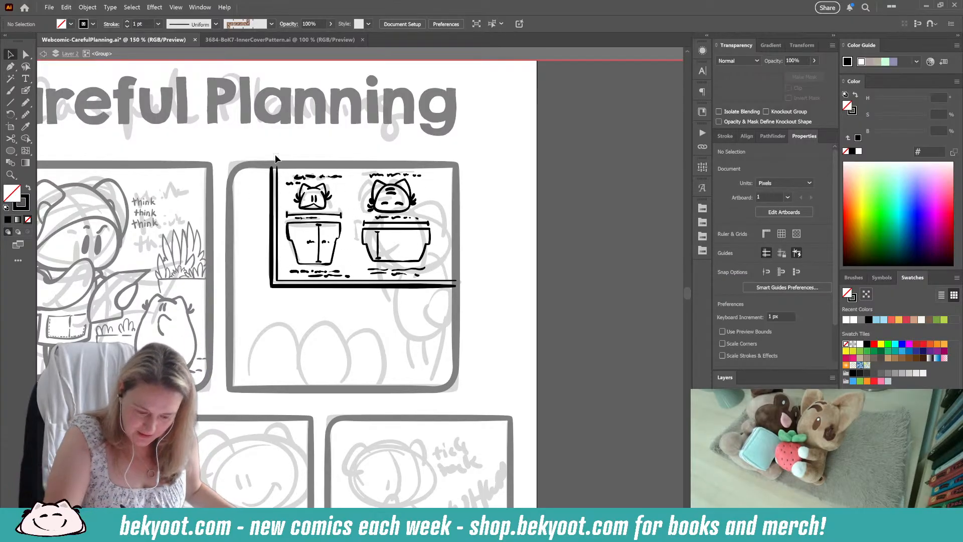
pyautogui.moveTo(285, 171)
pyautogui.mouseDown()
pyautogui.moveTo(447, 281)
pyautogui.moveTo(450, 271)
pyautogui.mouseUp()
pyautogui.moveTo(425, 167); pyautogui.dragTo(403, 182)
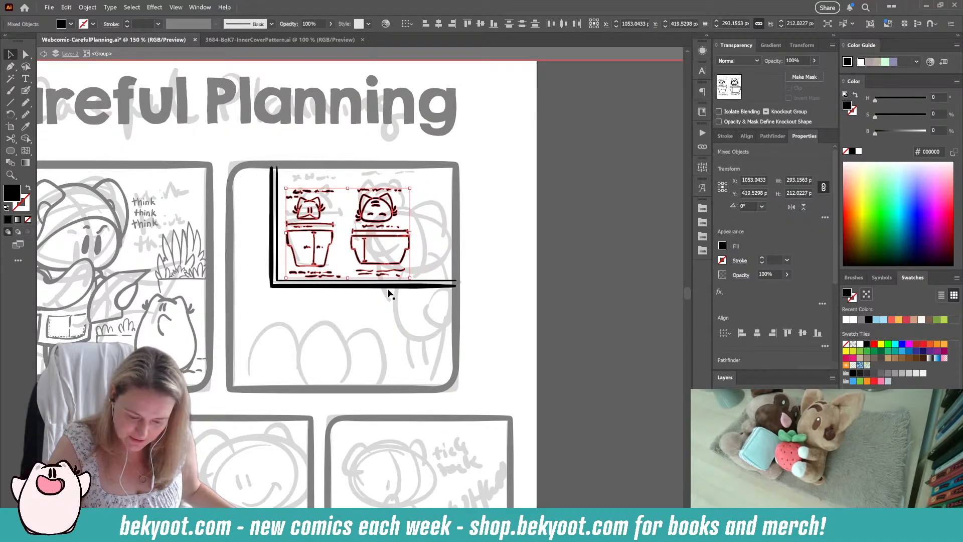
pyautogui.press('ctrl')
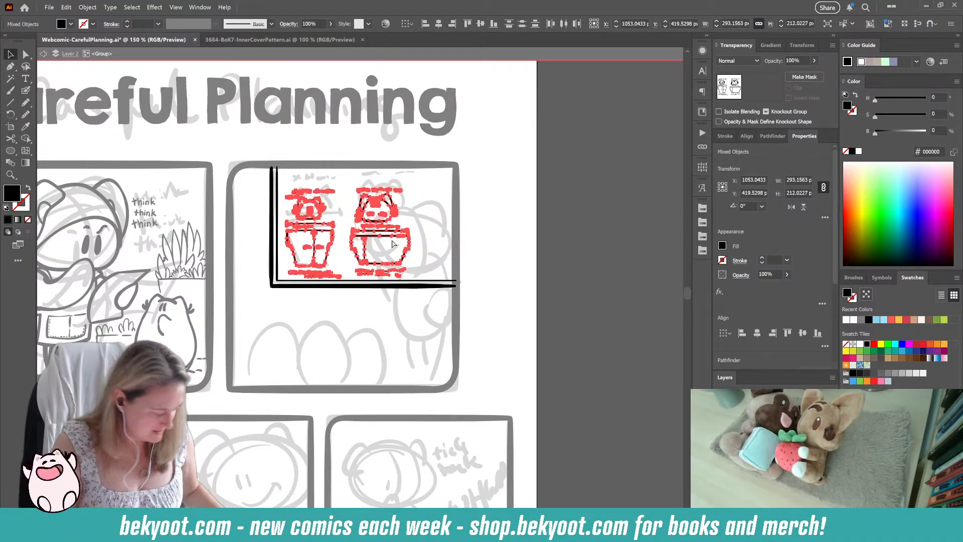
pyautogui.hotkey('ctrl', 'g')
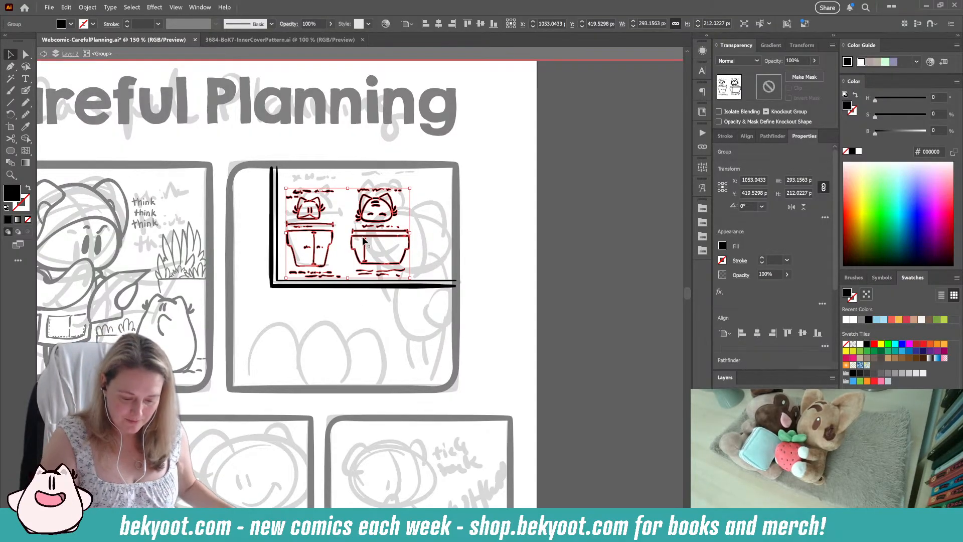
# Step: Hand-letter the heading "THE PLAN" above the pot diagrams with the Blob Brush
pyautogui.hotkey('shift', 'b')
pyautogui.hotkey('ctrl', 'shift', 'a')
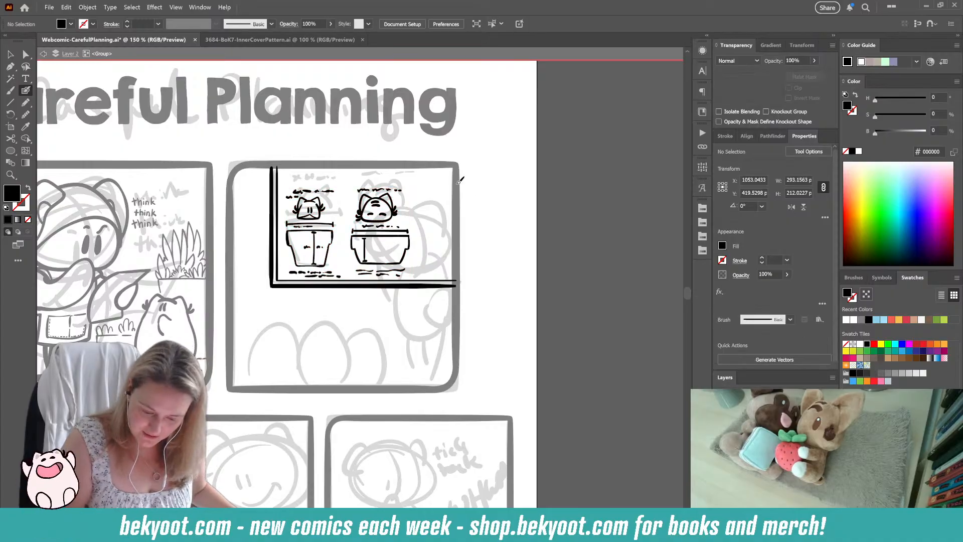
pyautogui.moveTo(301, 175)
pyautogui.mouseDown()
pyautogui.moveTo(313, 174)
pyautogui.moveTo(307, 184)
pyautogui.moveTo(317, 178)
pyautogui.mouseUp()
pyautogui.hotkey('shift', 'x')
pyautogui.moveTo(317, 174); pyautogui.dragTo(317, 184)
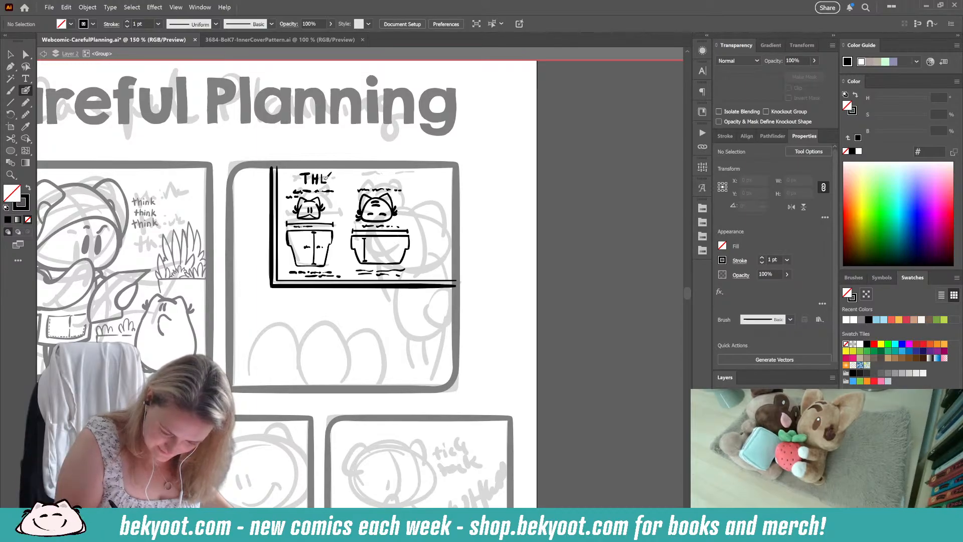
pyautogui.moveTo(341, 172)
pyautogui.mouseDown()
pyautogui.moveTo(340, 184)
pyautogui.moveTo(370, 172)
pyautogui.mouseUp()
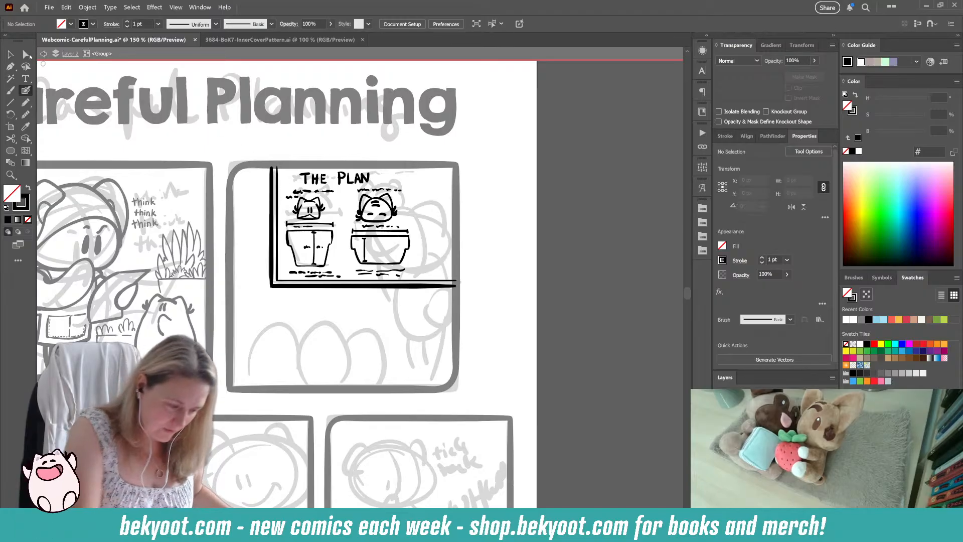
# Step: Shift the whole board with its contents towards the panel's left border and extend its lower edge to the right border
pyautogui.press('v')
pyautogui.moveTo(303, 219); pyautogui.dragTo(424, 288)
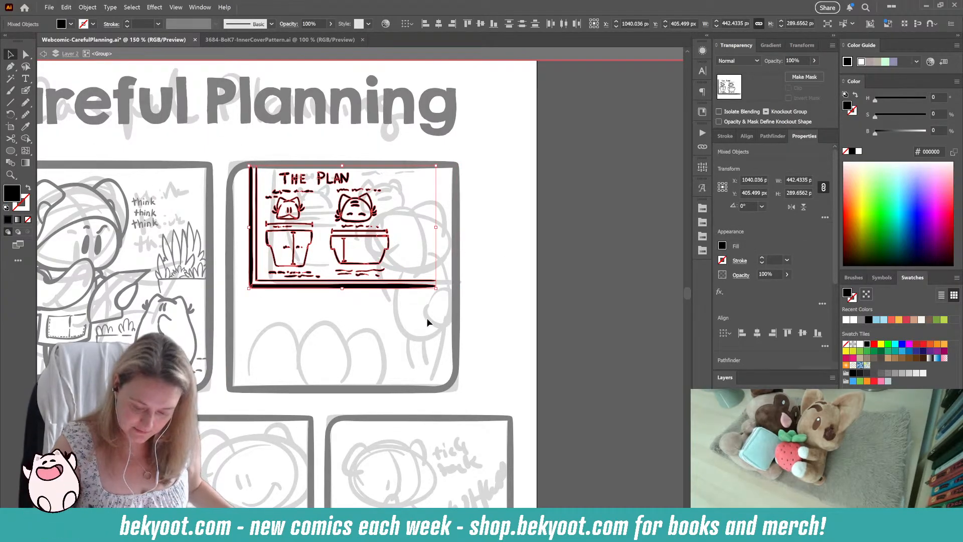
pyautogui.click(431, 285)
pyautogui.moveTo(436, 285); pyautogui.dragTo(458, 285)
pyautogui.click(485, 274)
# Step: Ink a small leafy tuft and short ground strokes in the second panel's lower left corner with the Blob Brush
pyautogui.moveTo(460, 333); pyautogui.dragTo(457, 346)
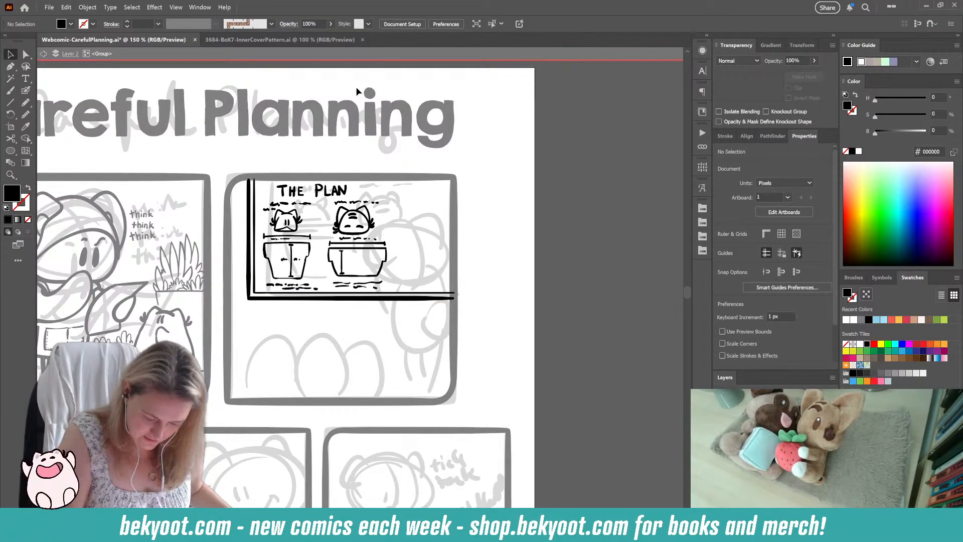
pyautogui.moveTo(328, 395); pyautogui.dragTo(326, 390)
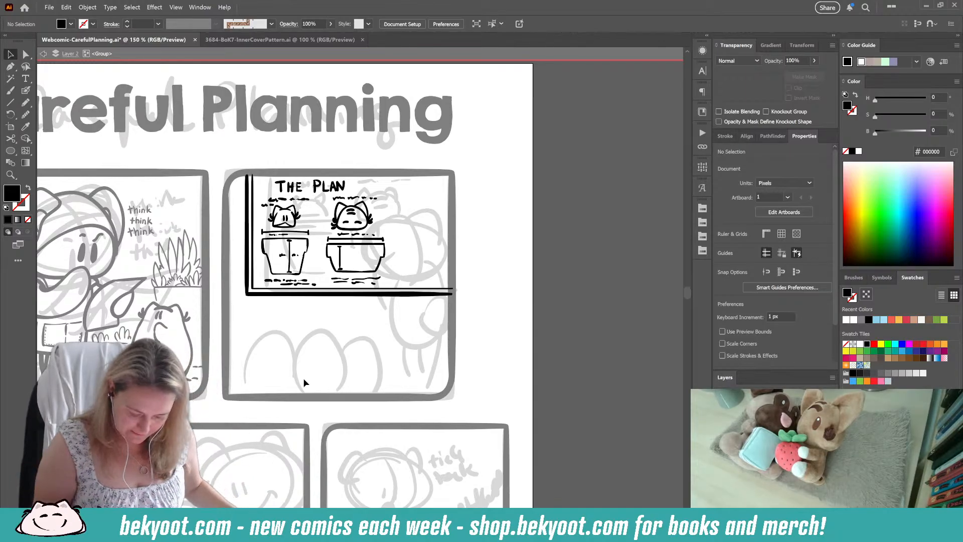
pyautogui.hotkey('shift', 'b')
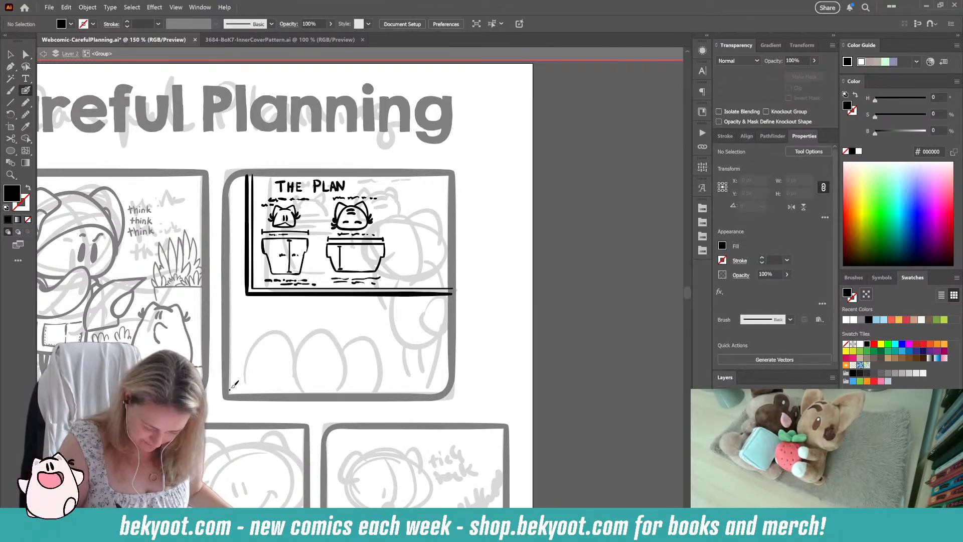
pyautogui.moveTo(232, 386); pyautogui.dragTo(261, 386)
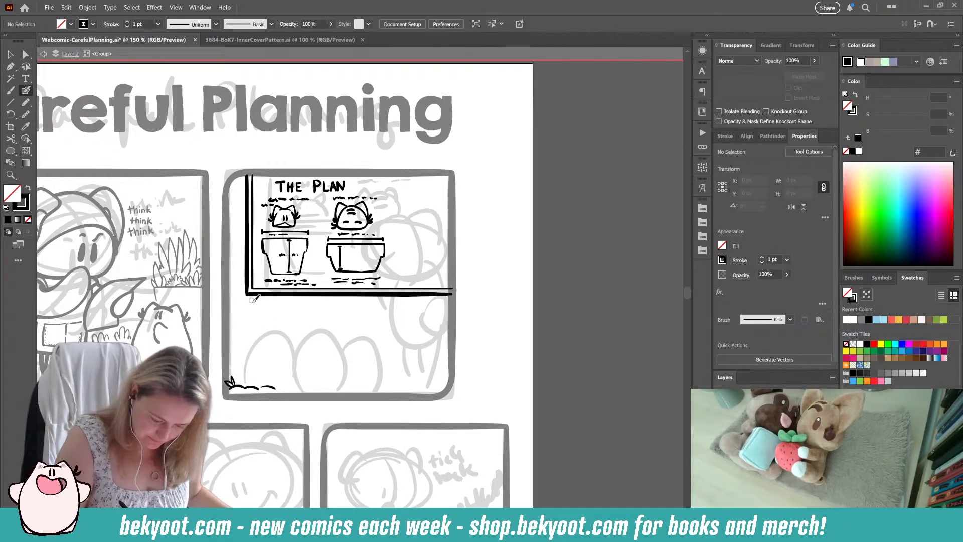
pyautogui.moveTo(255, 296); pyautogui.dragTo(255, 375)
pyautogui.hotkey('ctrl', 'z')
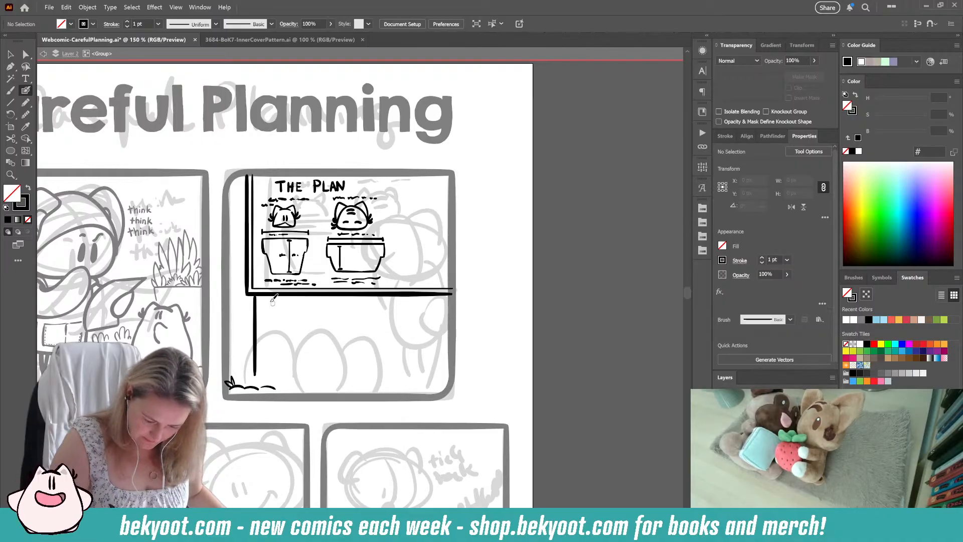
pyautogui.hotkey('ctrl', 'z')
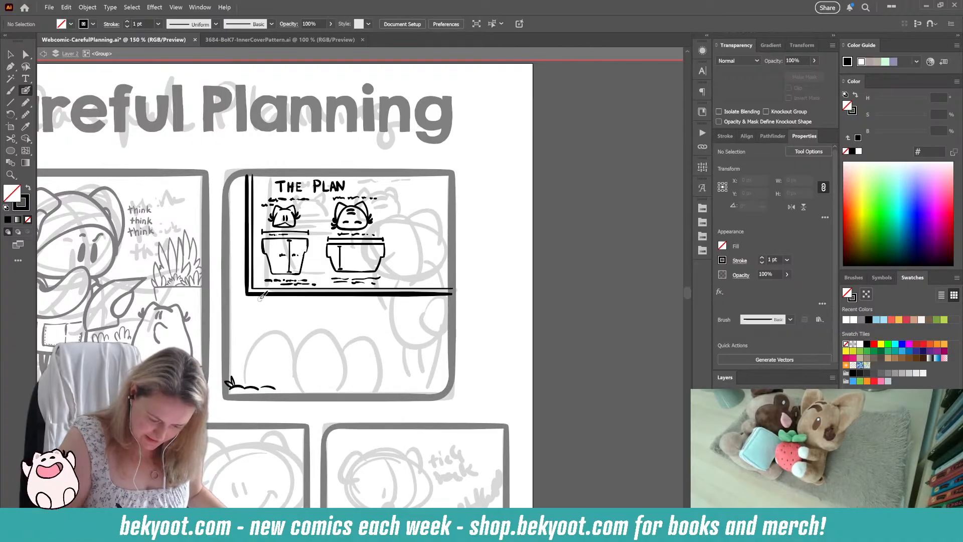
# Step: Ink three vertical plank lines around and below the board's lower left corner, with a horizontal joint between the first two
pyautogui.moveTo(261, 297); pyautogui.dragTo(261, 382)
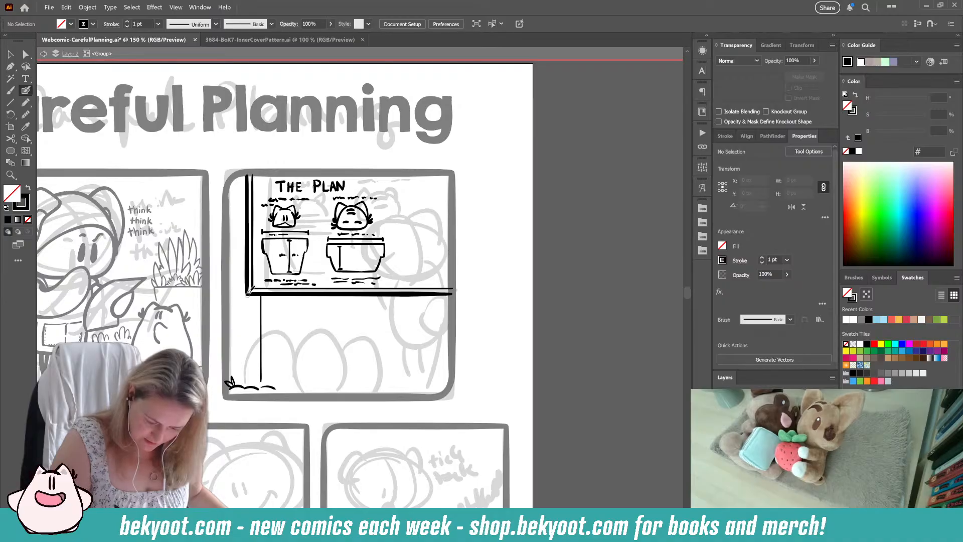
pyautogui.moveTo(239, 270); pyautogui.dragTo(239, 357)
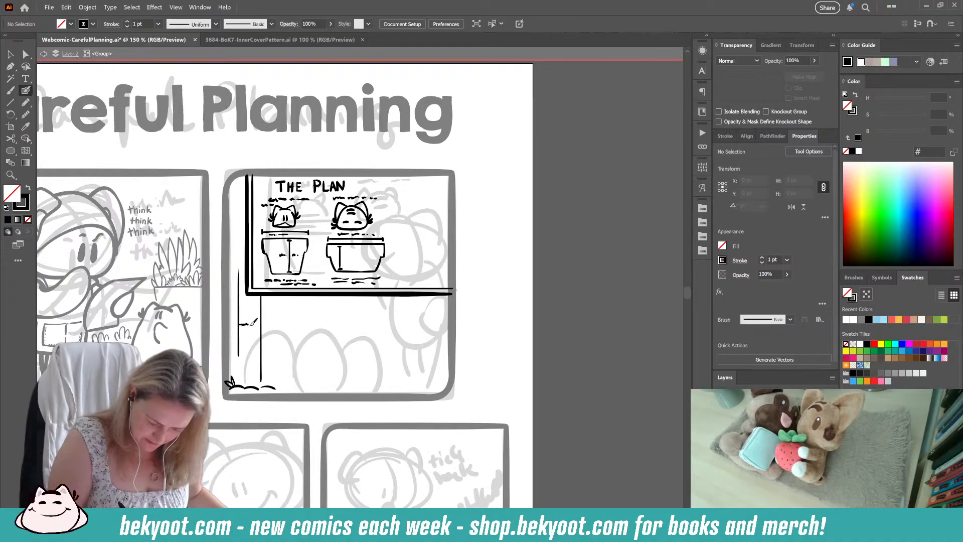
pyautogui.hotkey('ctrl', 'z')
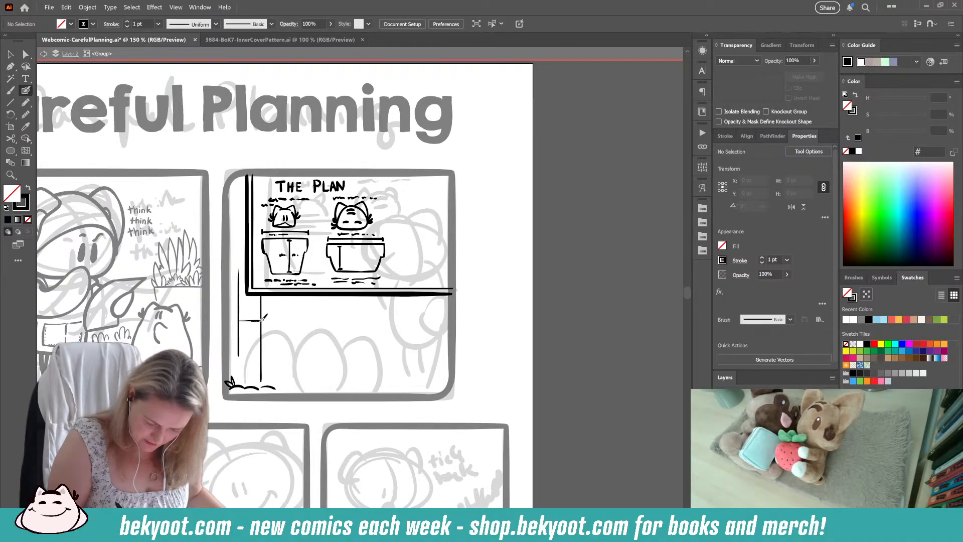
pyautogui.moveTo(282, 297); pyautogui.dragTo(288, 302)
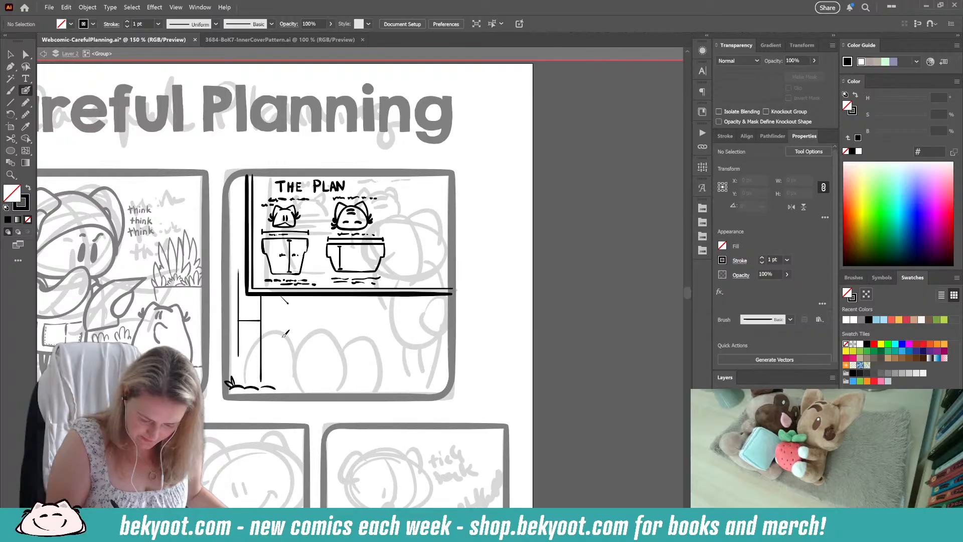
pyautogui.hotkey('ctrl', 'z')
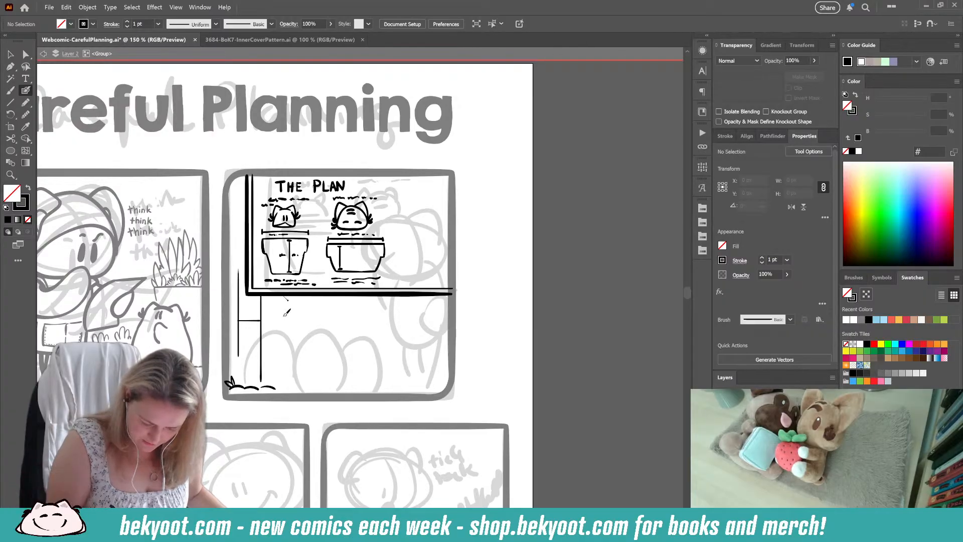
pyautogui.moveTo(284, 300); pyautogui.dragTo(282, 379)
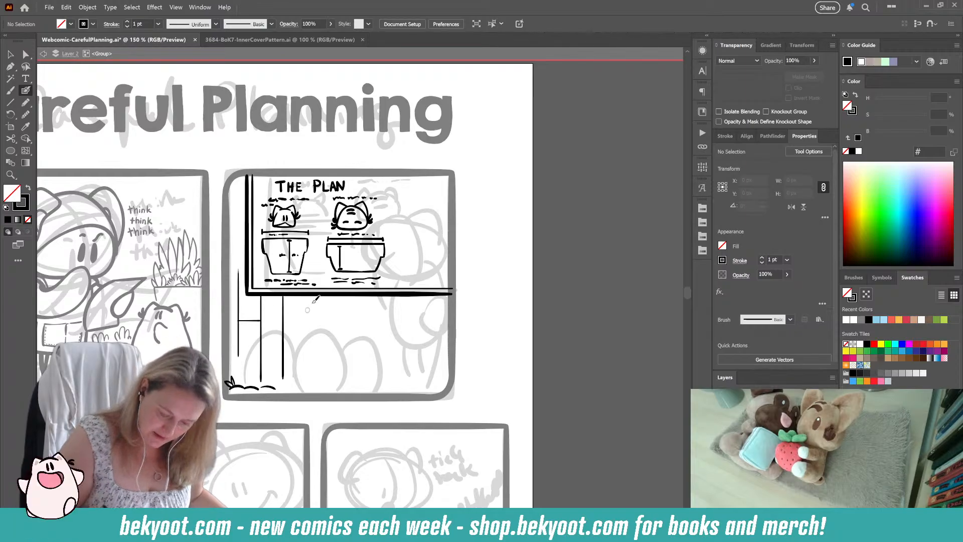
# Step: Add a shorter fourth plank line below the board, plank lines and joints along its left side, and another joint below it
pyautogui.moveTo(304, 294); pyautogui.dragTo(306, 337)
pyautogui.hotkey('ctrl', 'z')
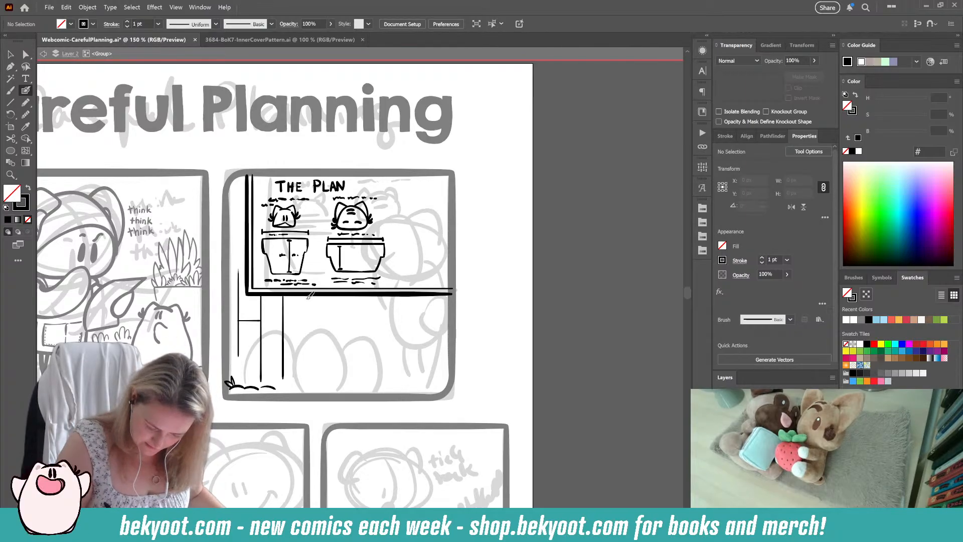
pyautogui.moveTo(307, 295); pyautogui.dragTo(308, 337)
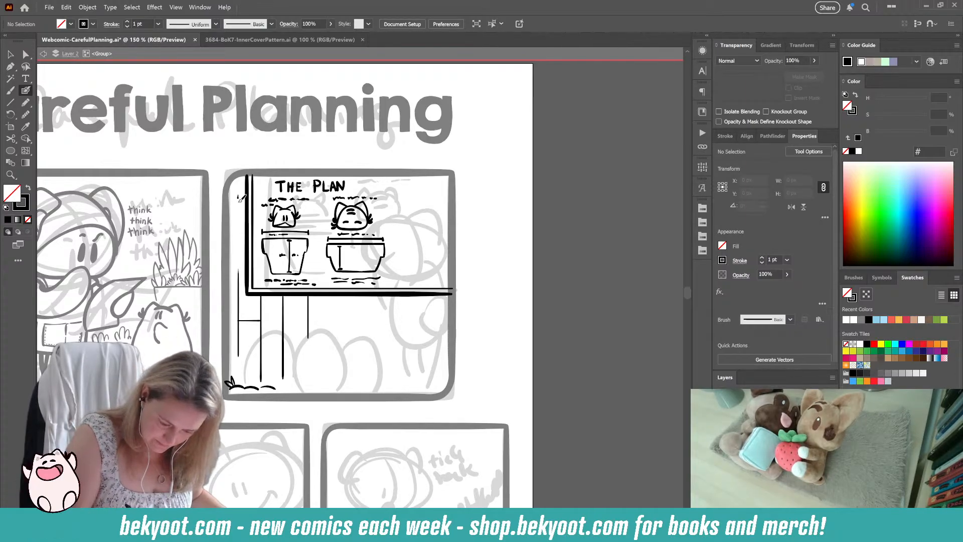
pyautogui.moveTo(240, 198); pyautogui.dragTo(240, 256)
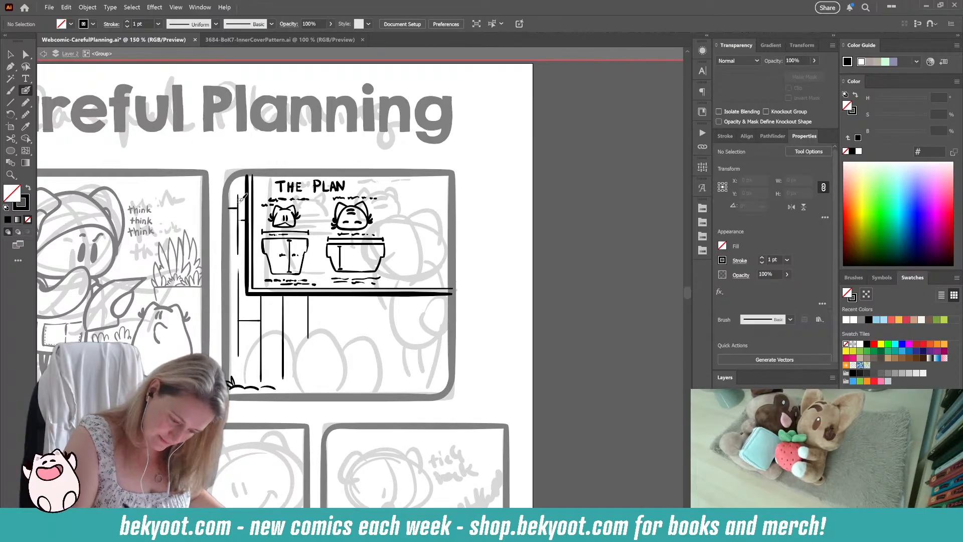
pyautogui.moveTo(284, 305); pyautogui.dragTo(304, 304)
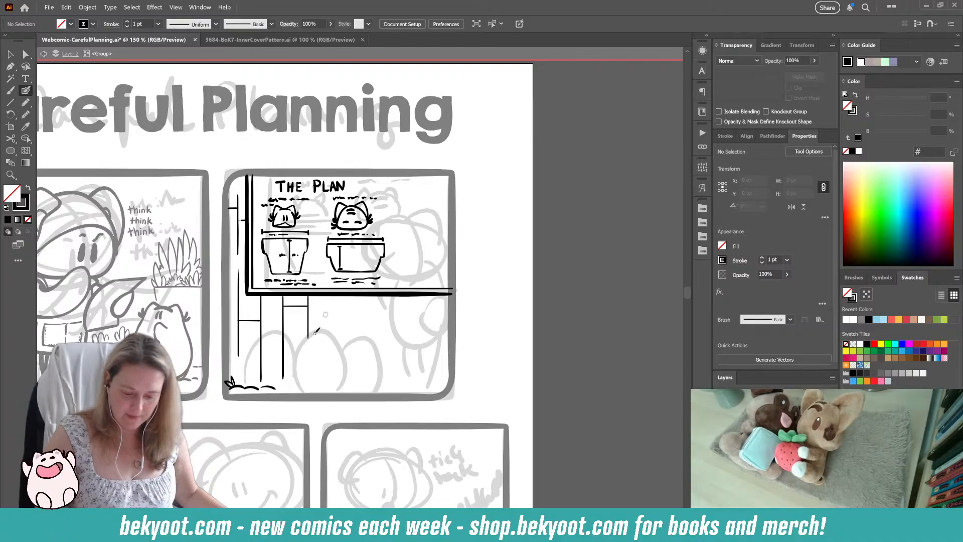
# Step: Ink two more vertical plank lines below the board, continuing the row, with a horizontal joint between them
pyautogui.moveTo(330, 296); pyautogui.dragTo(330, 325)
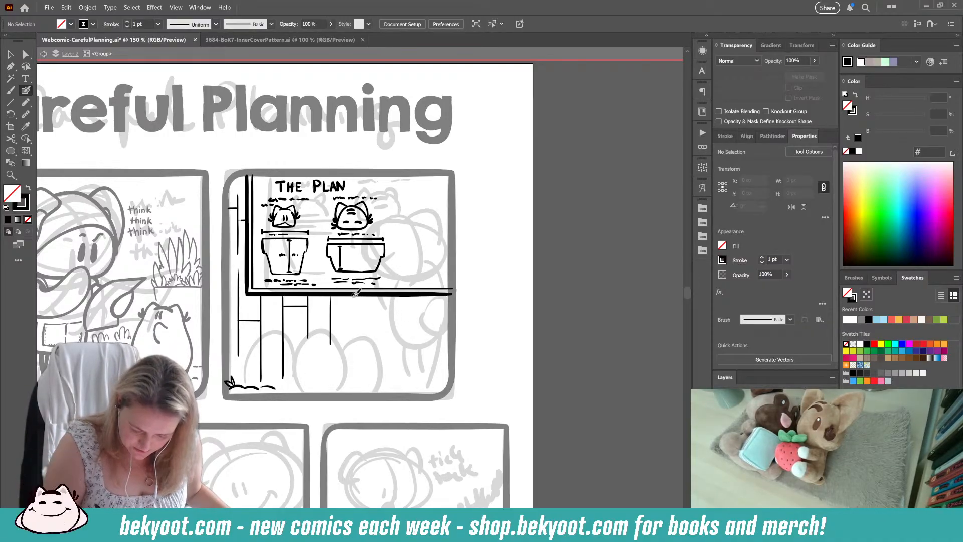
pyautogui.hotkey('ctrl', 'z')
pyautogui.moveTo(349, 296); pyautogui.dragTo(349, 341)
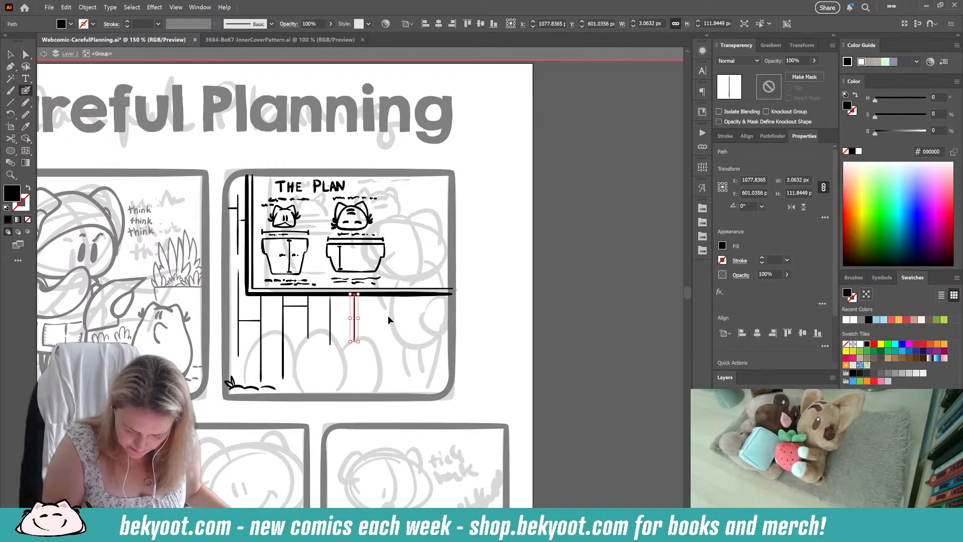
pyautogui.moveTo(331, 295); pyautogui.dragTo(331, 345)
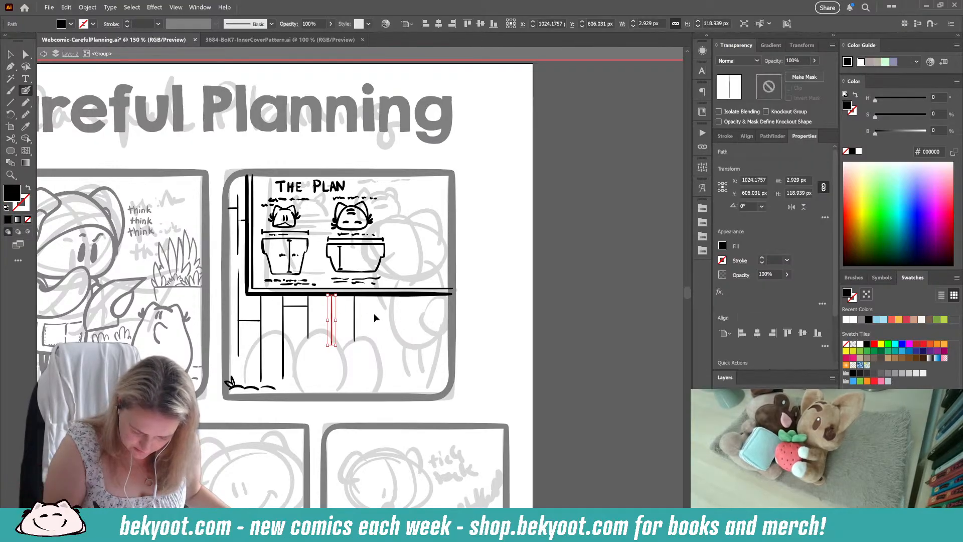
pyautogui.hotkey('ctrl', 'shift', 'a')
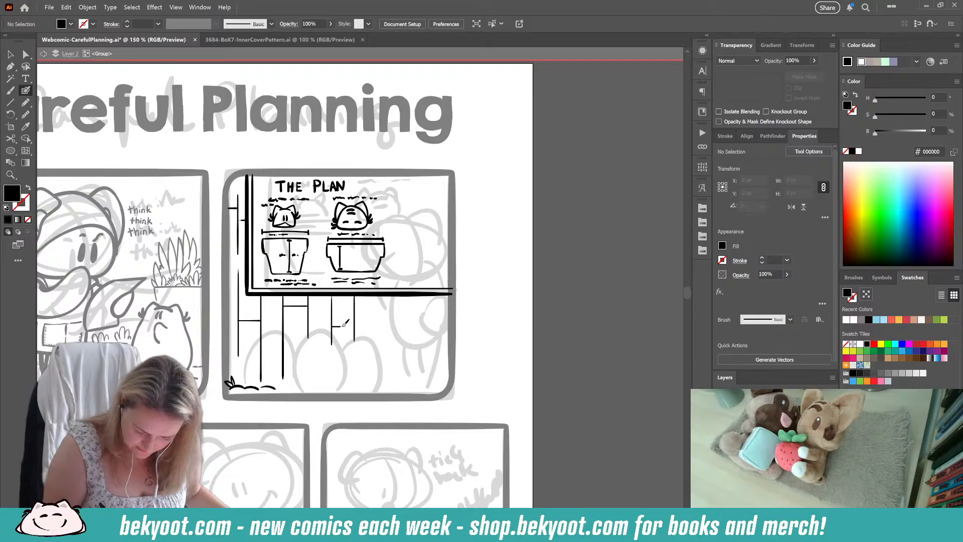
pyautogui.hotkey('shift', 'x')
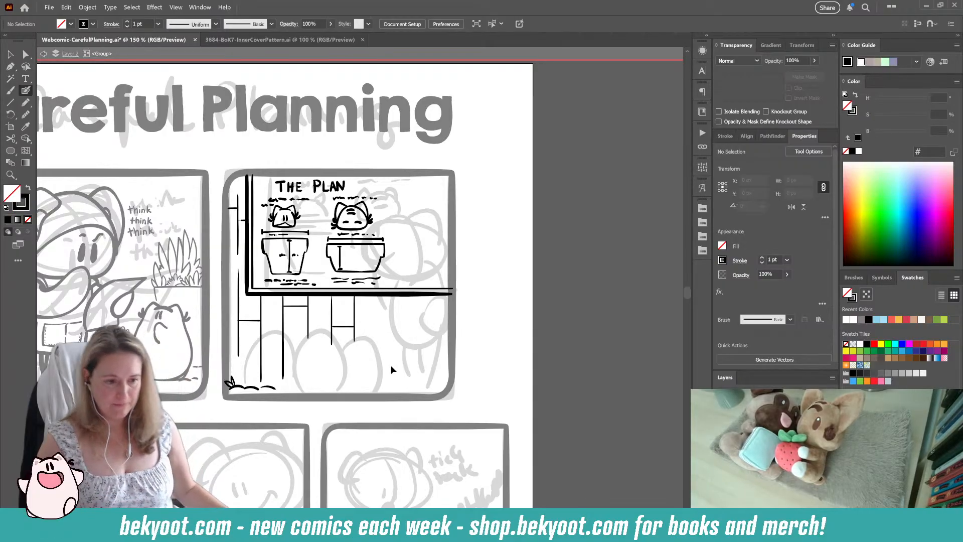
# Step: Group all the plank lines and joints around the board and set the group's opacity to 40%
pyautogui.moveTo(361, 364); pyautogui.dragTo(378, 342)
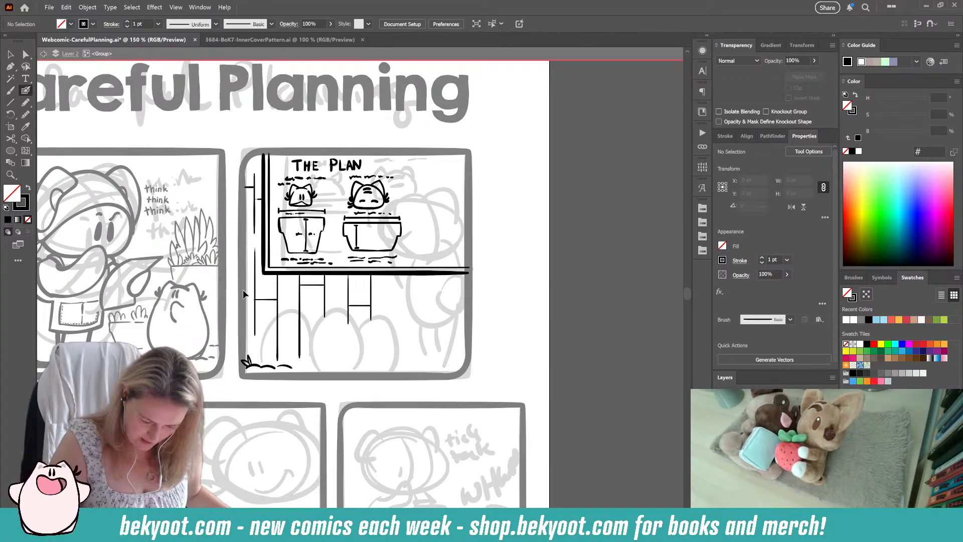
pyautogui.moveTo(360, 318); pyautogui.dragTo(376, 316)
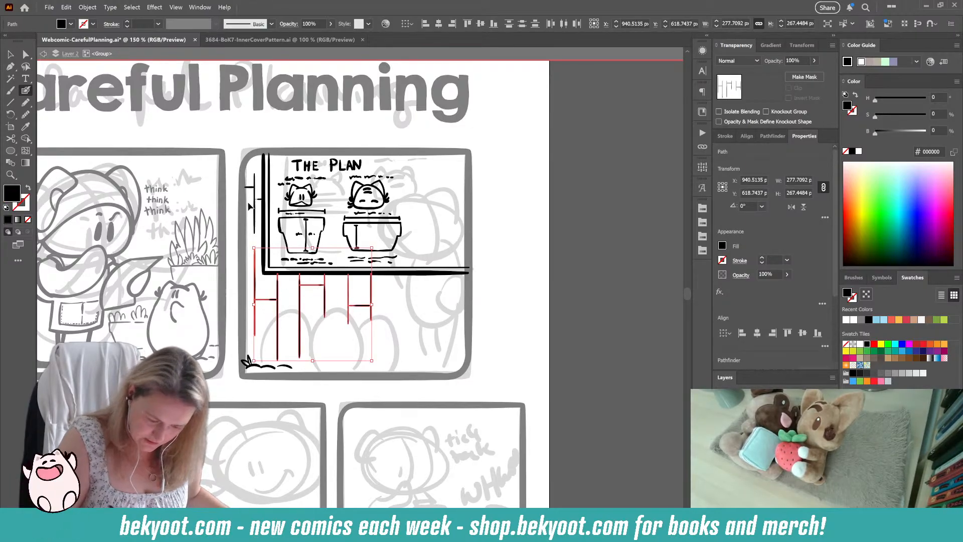
pyautogui.moveTo(257, 204); pyautogui.dragTo(257, 206)
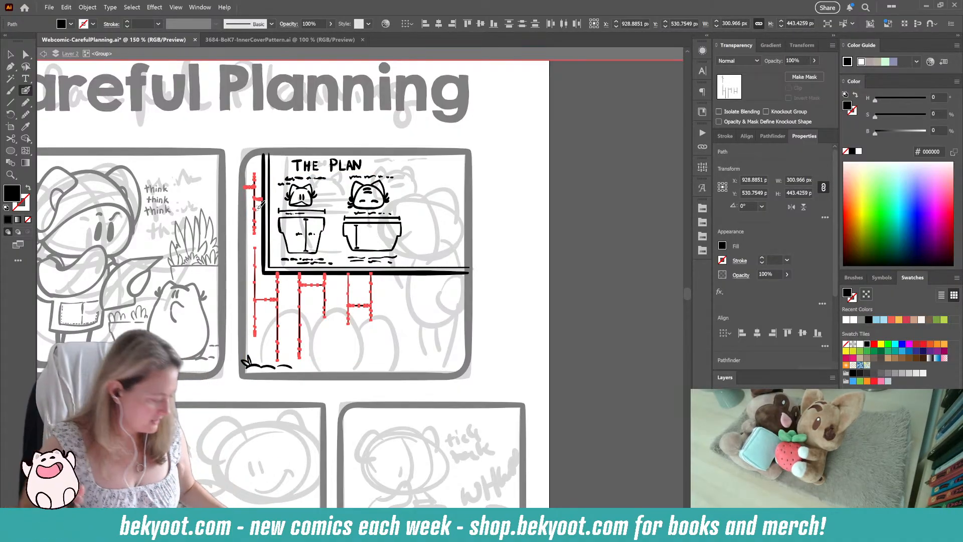
pyautogui.hotkey('ctrl', 'g')
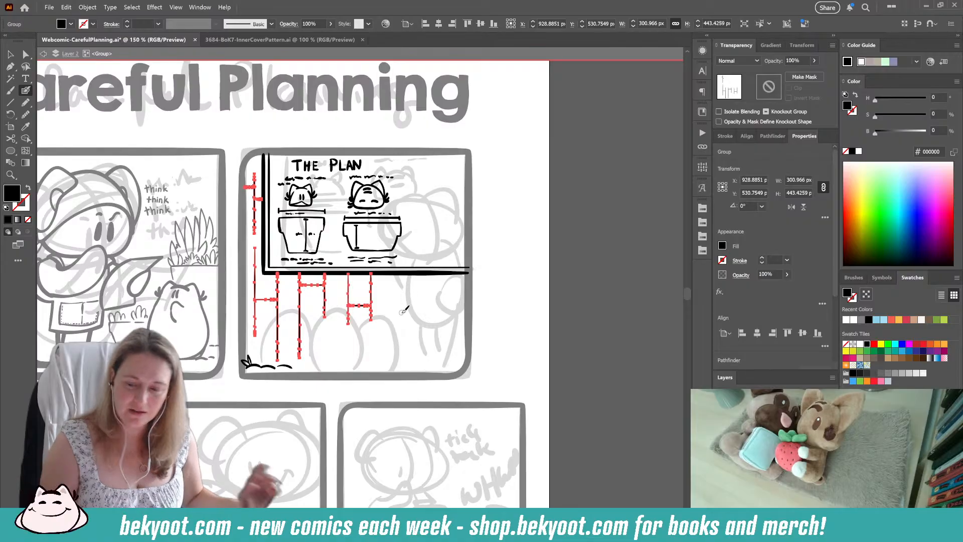
pyautogui.click(804, 61)
pyautogui.write('4')
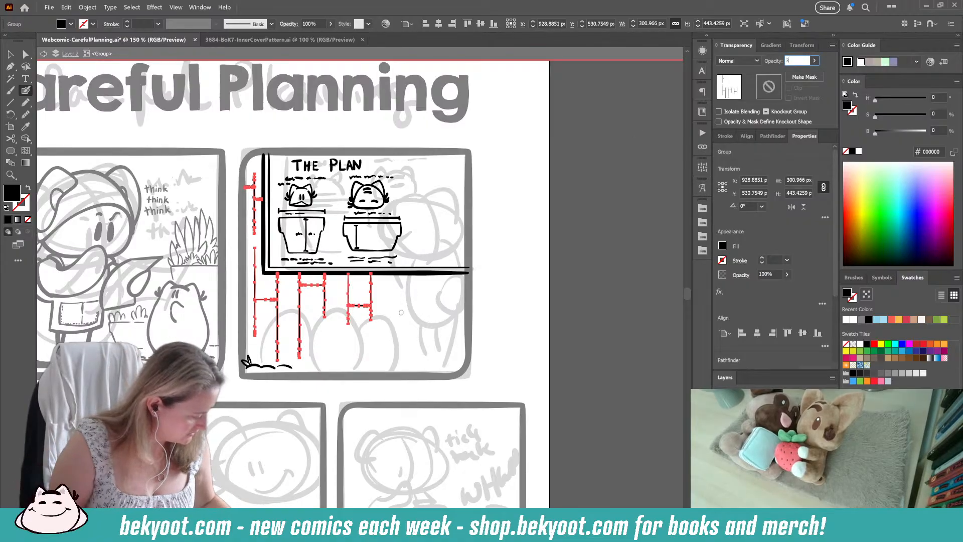
pyautogui.write('0')
pyautogui.press('Return')
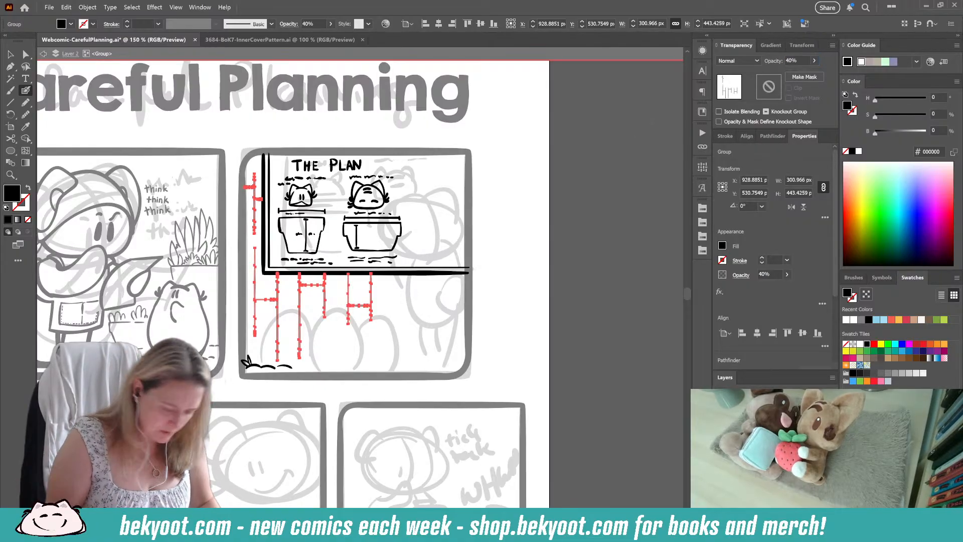
pyautogui.keyDown('ctrl'); pyautogui.click(402, 316); pyautogui.keyUp('ctrl')
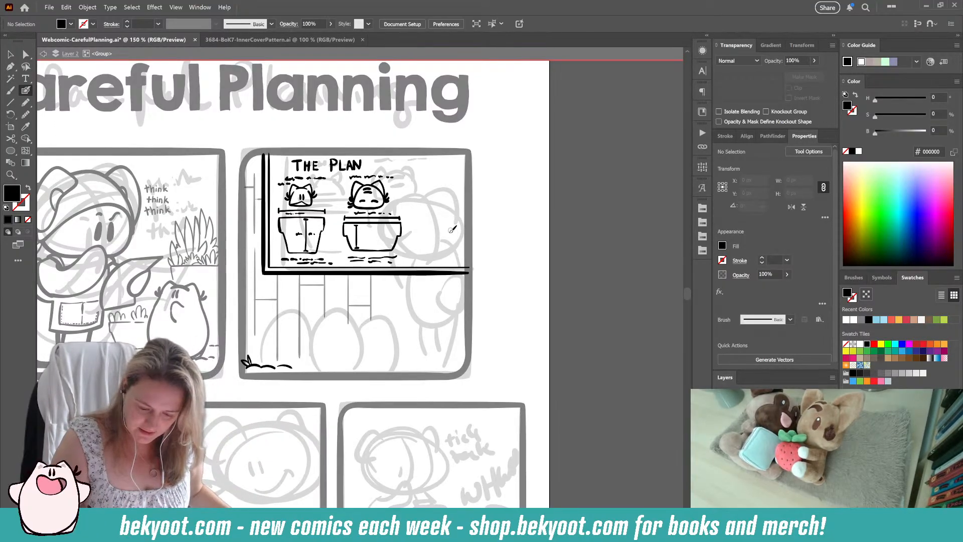
# Step: Ink a rounded head outline for the standing character over the lower right part of the board
pyautogui.moveTo(455, 225)
pyautogui.mouseDown()
pyautogui.moveTo(442, 209)
pyautogui.moveTo(405, 214)
pyautogui.moveTo(388, 267)
pyautogui.moveTo(434, 279)
pyautogui.moveTo(412, 206)
pyautogui.moveTo(393, 237)
pyautogui.moveTo(397, 255)
pyautogui.moveTo(452, 257)
pyautogui.moveTo(464, 225)
pyautogui.moveTo(427, 201)
pyautogui.mouseUp()
pyautogui.hotkey('ctrl', 'z')
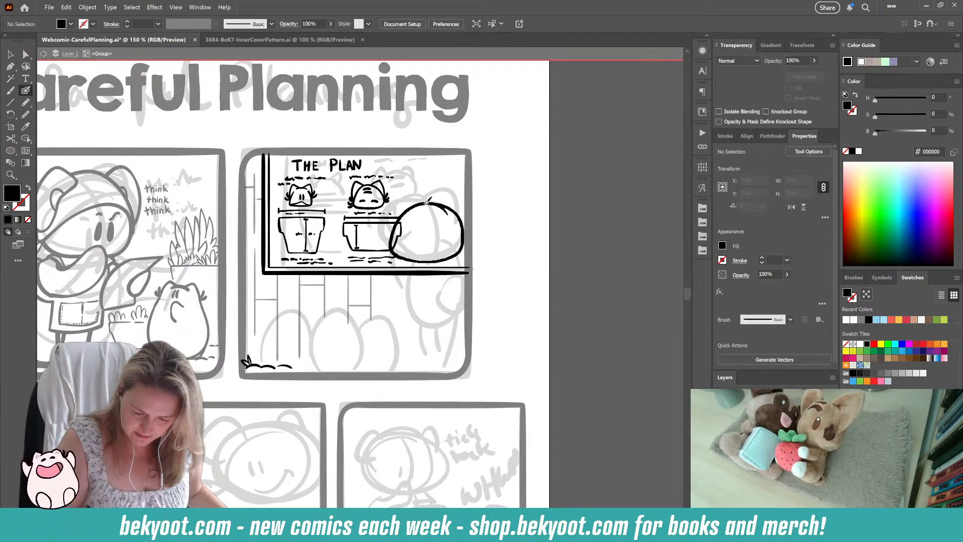
pyautogui.hotkey('shift', 'x')
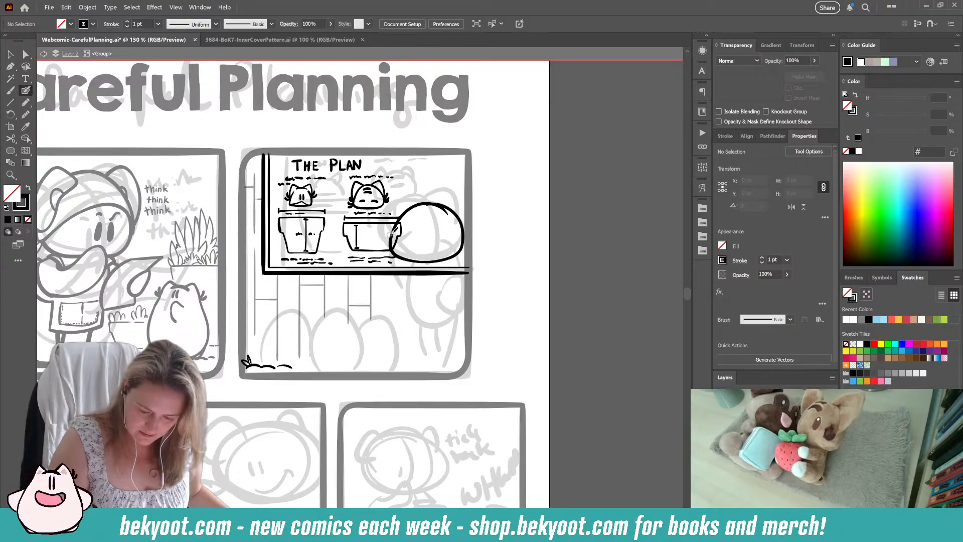
# Step: Ink a curved headscarf edge across the lower part of the head, ending in a tied knot on the right
pyautogui.moveTo(391, 235)
pyautogui.mouseDown()
pyautogui.moveTo(426, 248)
pyautogui.moveTo(457, 265)
pyautogui.moveTo(404, 250)
pyautogui.moveTo(451, 267)
pyautogui.moveTo(459, 246)
pyautogui.mouseUp()
pyautogui.hotkey('ctrl', 'z')
pyautogui.hotkey('ctrl', 'z')
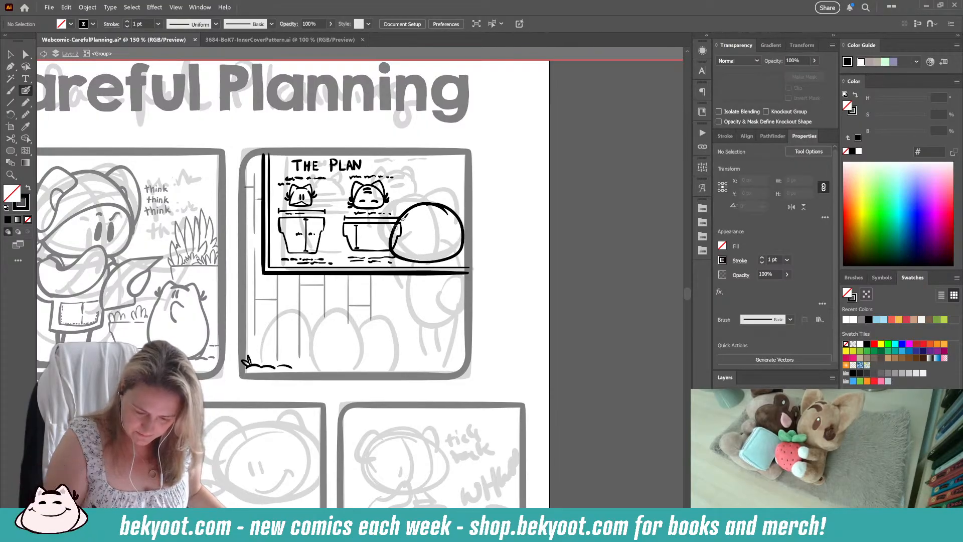
pyautogui.moveTo(403, 216)
pyautogui.mouseDown()
pyautogui.moveTo(395, 229)
pyautogui.moveTo(415, 250)
pyautogui.moveTo(458, 233)
pyautogui.mouseUp()
pyautogui.hotkey('ctrl', 'z')
pyautogui.hotkey('ctrl', 'z')
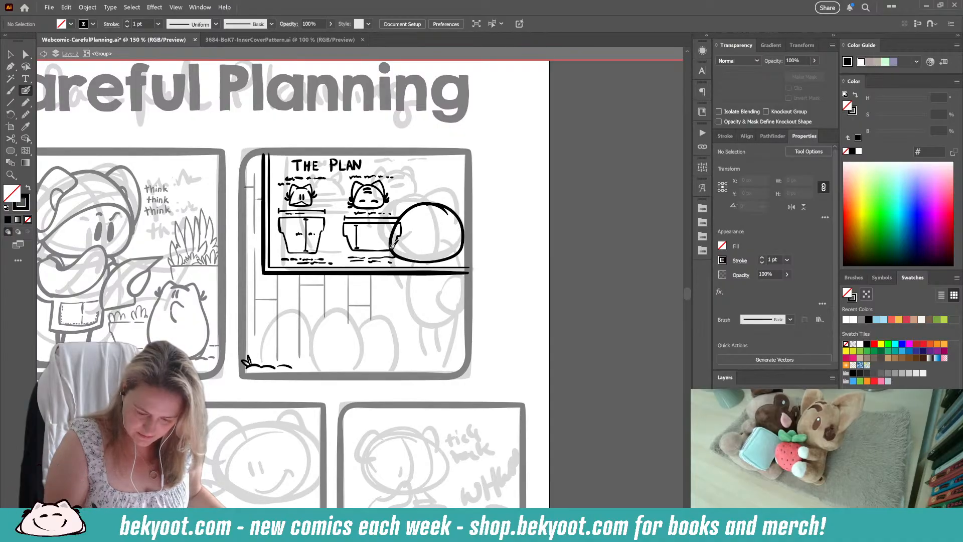
pyautogui.moveTo(392, 247)
pyautogui.mouseDown()
pyautogui.moveTo(422, 225)
pyautogui.moveTo(451, 233)
pyautogui.moveTo(466, 222)
pyautogui.moveTo(412, 245)
pyautogui.moveTo(436, 254)
pyautogui.mouseUp()
pyautogui.hotkey('ctrl', 'z')
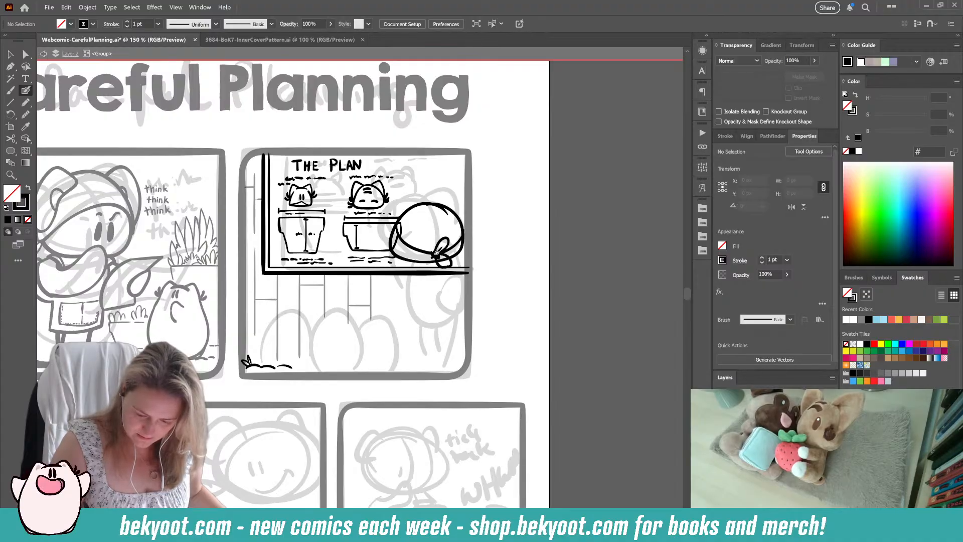
pyautogui.moveTo(403, 216); pyautogui.dragTo(441, 248)
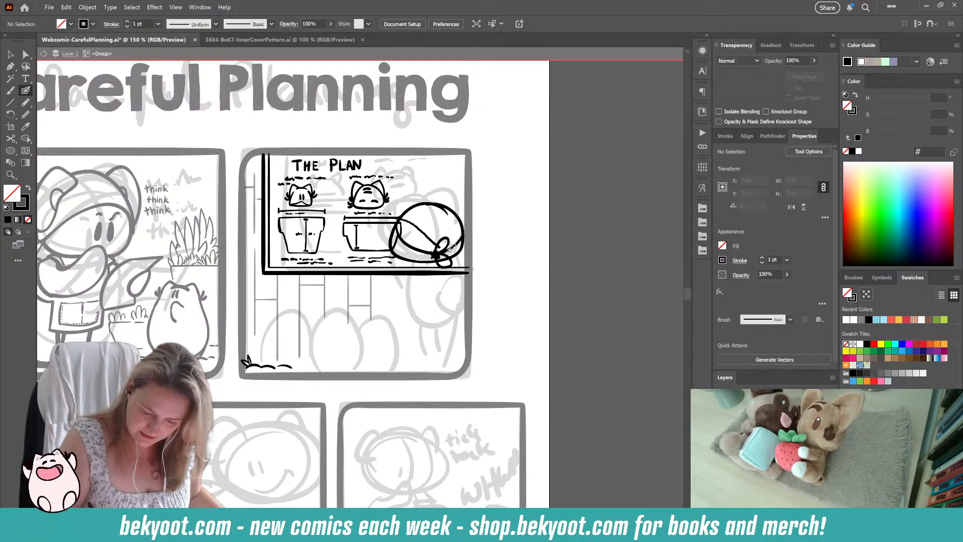
pyautogui.moveTo(428, 202)
pyautogui.mouseDown()
pyautogui.moveTo(455, 213)
pyautogui.moveTo(452, 256)
pyautogui.mouseUp()
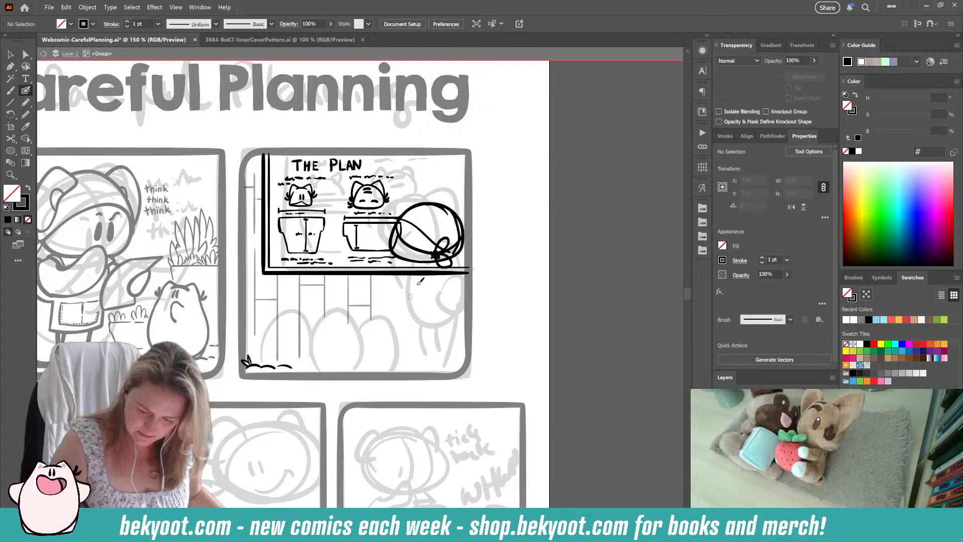
pyautogui.hotkey('ctrl', 'z')
pyautogui.hotkey('ctrl', 'z')
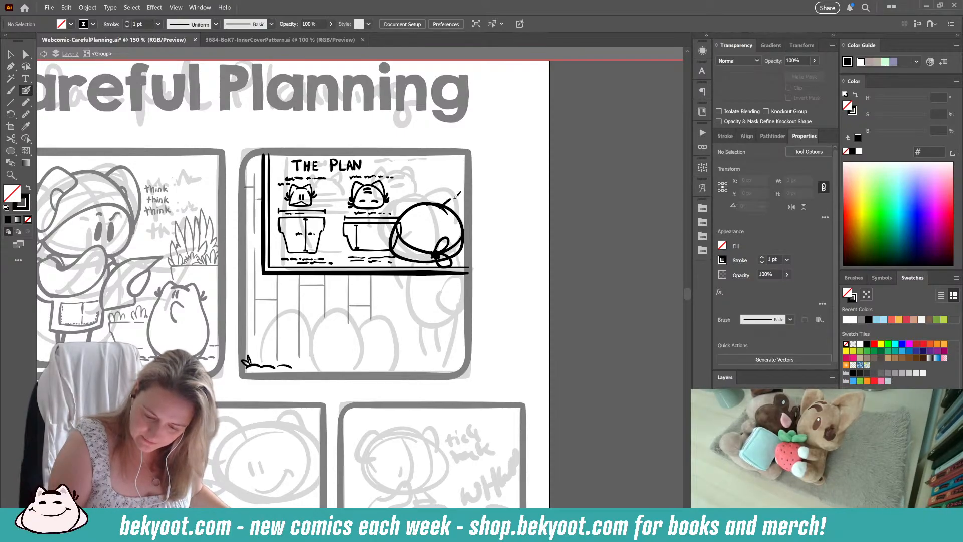
# Step: Ink a rounded ear on each side of the standing character's head
pyautogui.moveTo(446, 202)
pyautogui.mouseDown()
pyautogui.moveTo(467, 207)
pyautogui.moveTo(461, 230)
pyautogui.mouseUp()
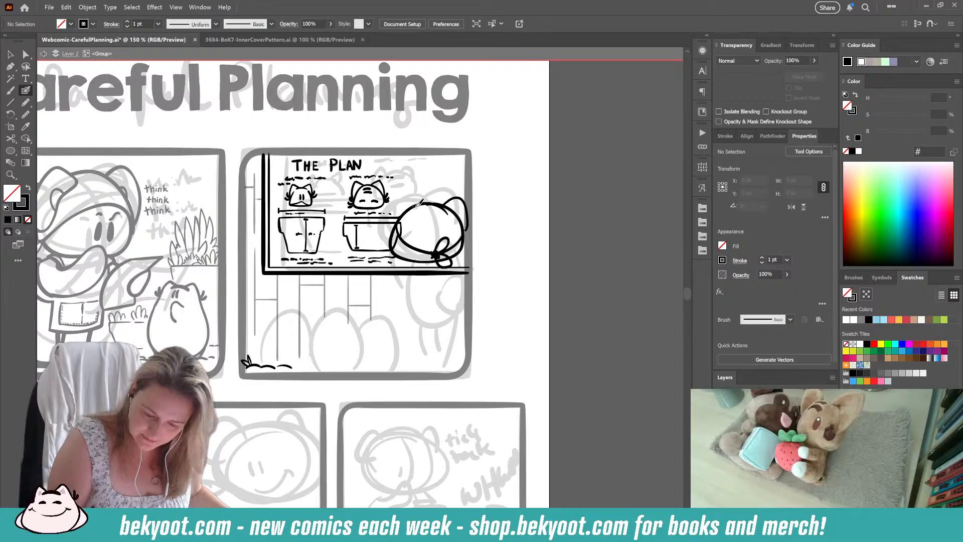
pyautogui.moveTo(417, 192)
pyautogui.mouseDown()
pyautogui.moveTo(392, 210)
pyautogui.moveTo(392, 234)
pyautogui.mouseUp()
pyautogui.hotkey('ctrl', 'z')
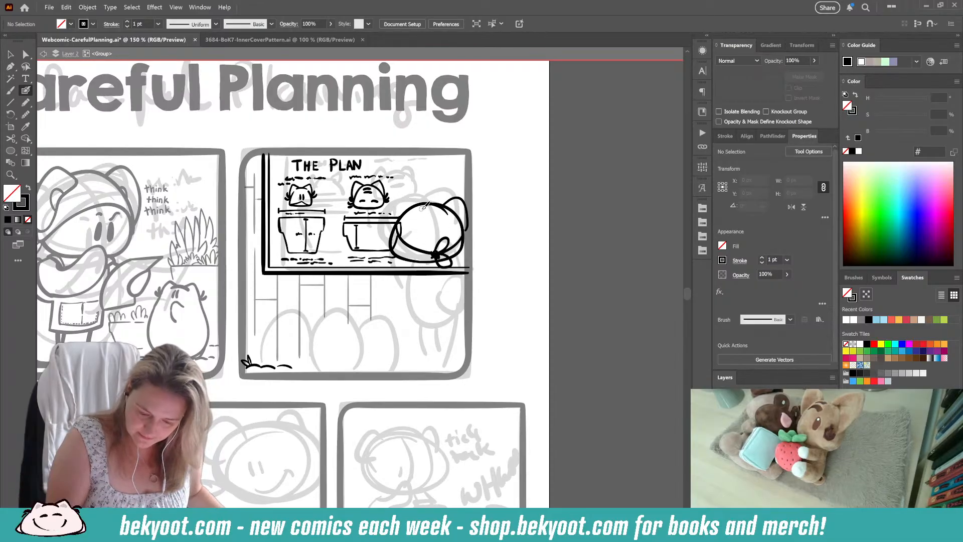
pyautogui.moveTo(400, 199); pyautogui.dragTo(387, 241)
pyautogui.rightClick(395, 241)
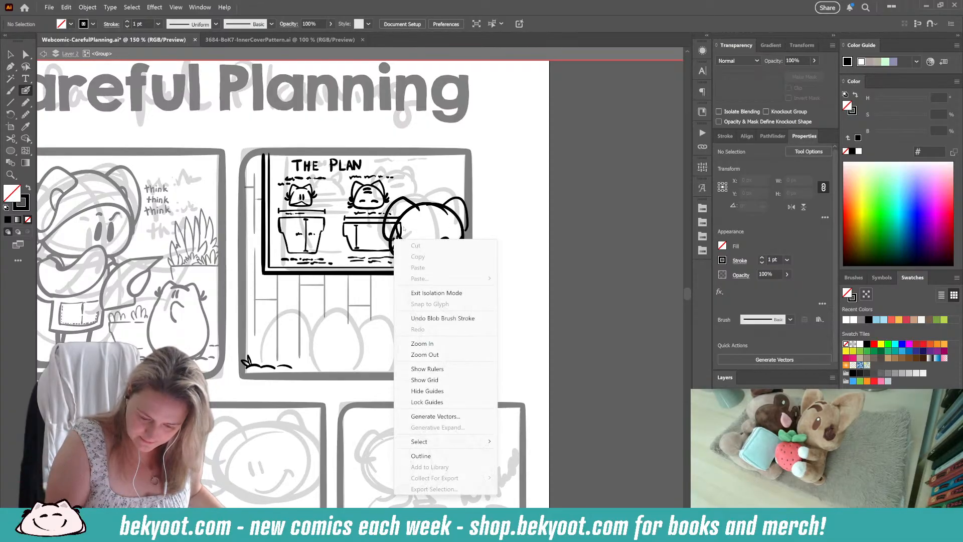
pyautogui.click(472, 190)
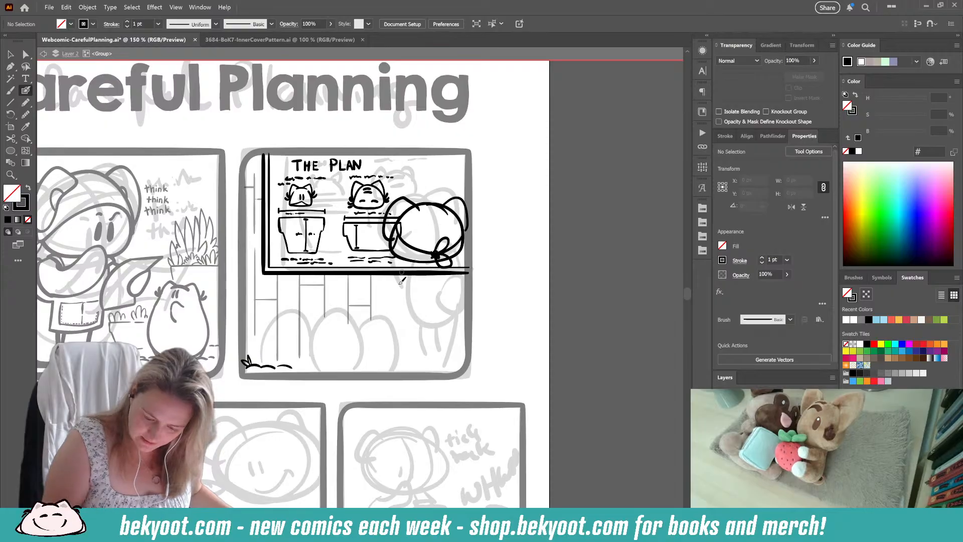
# Step: Ink the standing character's egg-shaped body outline directly beneath the head
pyautogui.moveTo(407, 261)
pyautogui.mouseDown()
pyautogui.moveTo(419, 315)
pyautogui.moveTo(463, 294)
pyautogui.mouseUp()
pyautogui.hotkey('ctrl', 'z')
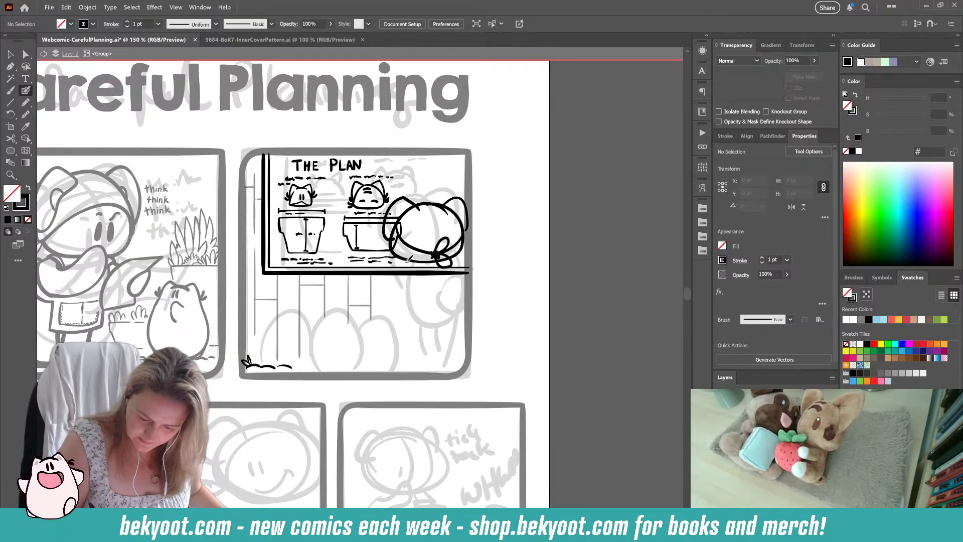
pyautogui.moveTo(405, 261)
pyautogui.mouseDown()
pyautogui.moveTo(417, 317)
pyautogui.moveTo(442, 317)
pyautogui.moveTo(457, 301)
pyautogui.moveTo(456, 261)
pyautogui.mouseUp()
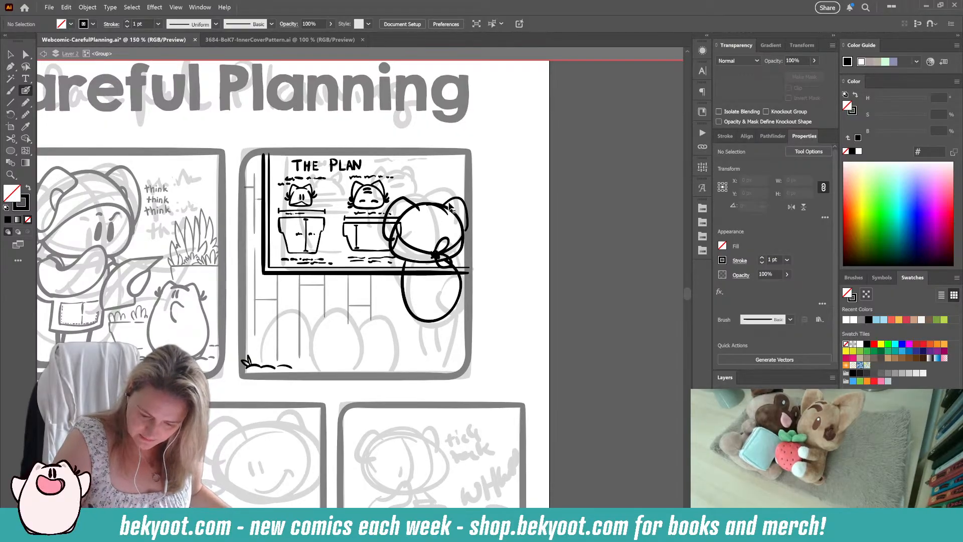
# Step: Group the strokes of the standing character's head, ears, headscarf and body, and shift the group down and slightly left
pyautogui.keyDown('ctrl'); pyautogui.click(410, 197); pyautogui.keyUp('ctrl')
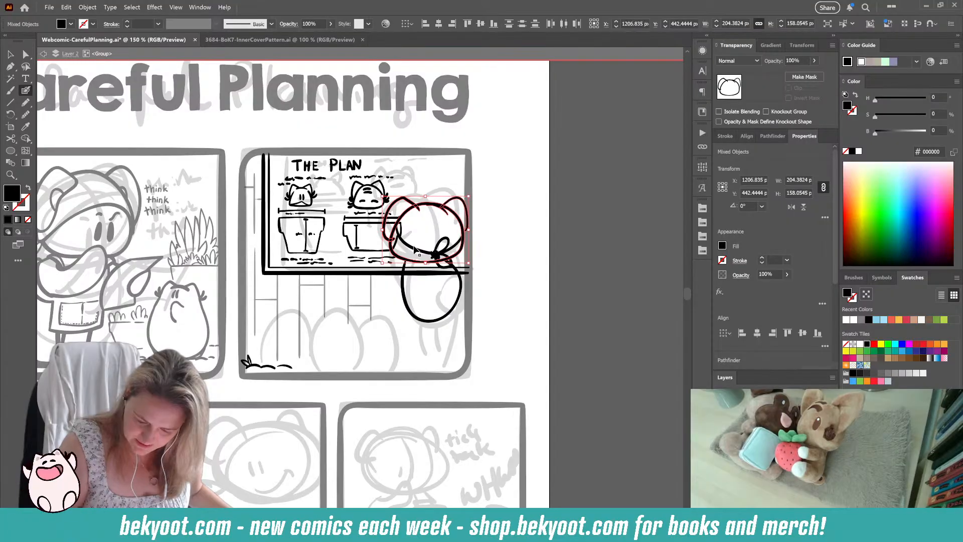
pyautogui.keyDown('ctrl'); pyautogui.keyDown('shift'); pyautogui.click(402, 232); pyautogui.keyUp('shift'); pyautogui.keyUp('ctrl')
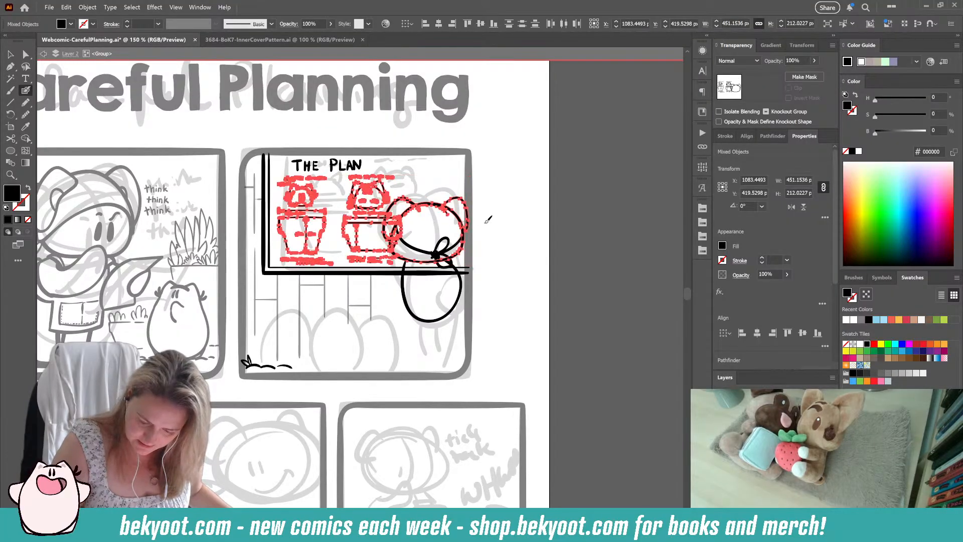
pyautogui.moveTo(508, 188)
pyautogui.mouseDown()
pyautogui.moveTo(401, 314)
pyautogui.moveTo(371, 314)
pyautogui.mouseUp()
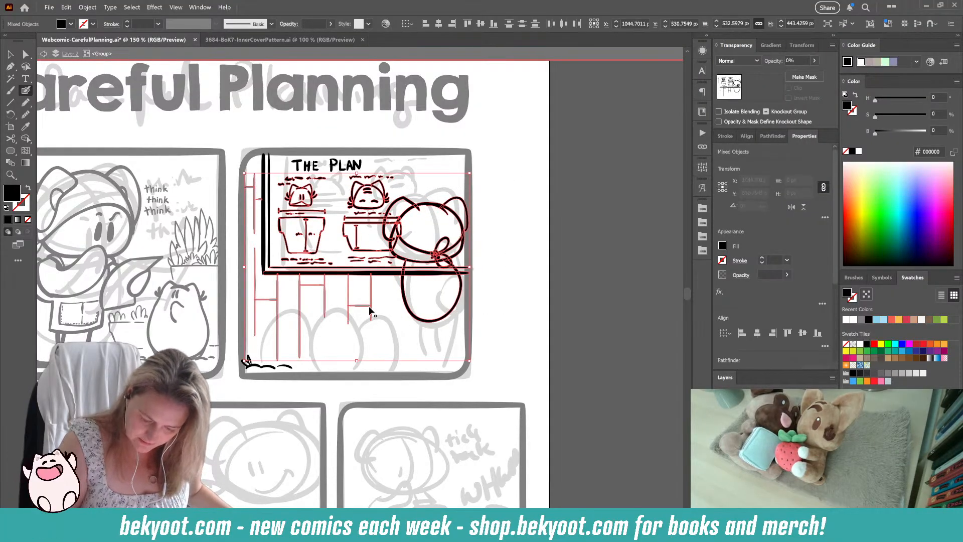
pyautogui.keyDown('ctrl'); pyautogui.keyDown('shift'); pyautogui.click(390, 268); pyautogui.keyUp('shift'); pyautogui.keyUp('ctrl')
pyautogui.keyDown('ctrl'); pyautogui.keyDown('shift'); pyautogui.click(382, 258); pyautogui.keyUp('shift'); pyautogui.keyUp('ctrl')
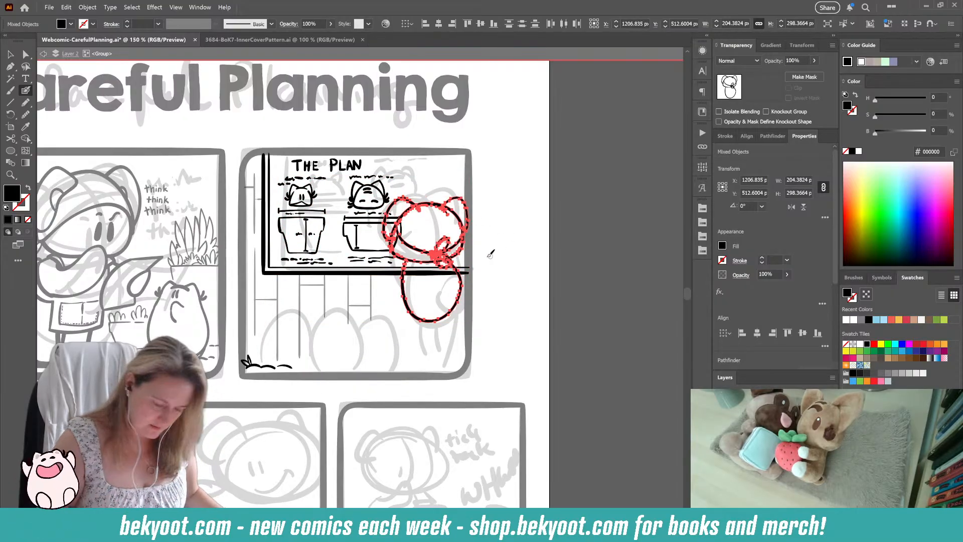
pyautogui.hotkey('ctrl', 'g')
pyautogui.moveTo(470, 196)
pyautogui.mouseDown()
pyautogui.moveTo(465, 202)
pyautogui.moveTo(470, 196)
pyautogui.mouseUp()
pyautogui.moveTo(443, 250); pyautogui.dragTo(438, 267)
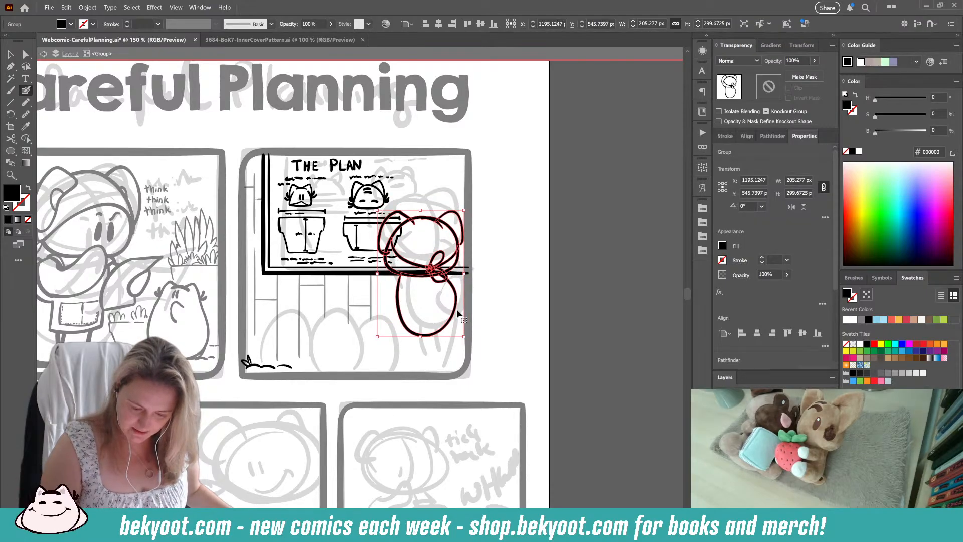
pyautogui.keyDown('ctrl'); pyautogui.click(491, 319); pyautogui.keyUp('ctrl')
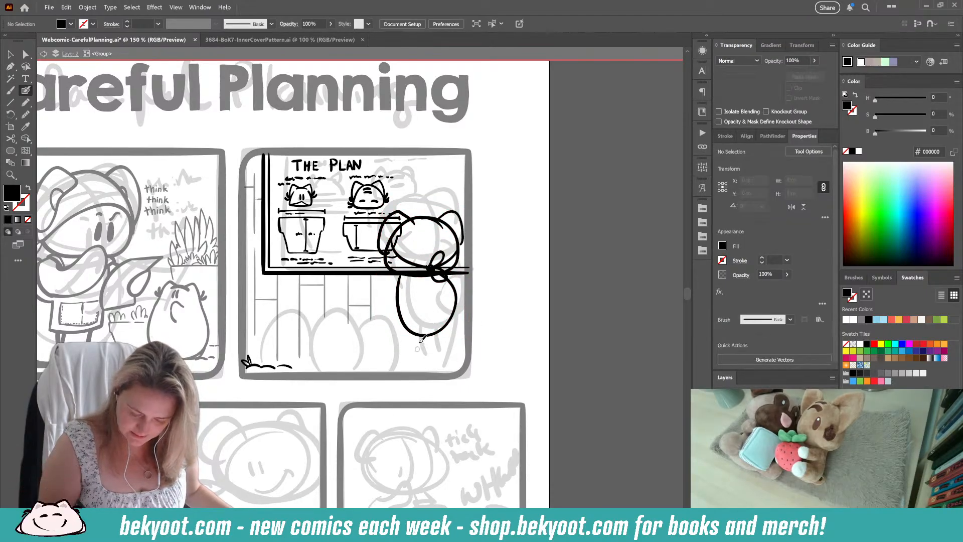
# Step: Ink a small oval on the body's right side, two legs with short ground strokes, and an arm line on the left
pyautogui.moveTo(442, 298); pyautogui.dragTo(443, 300)
pyautogui.hotkey('shift', 'x')
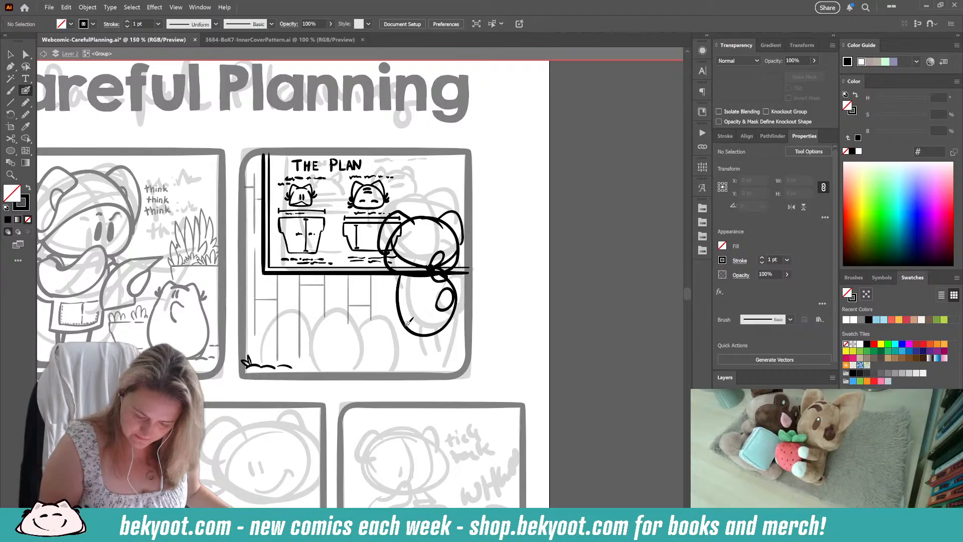
pyautogui.moveTo(405, 325)
pyautogui.mouseDown()
pyautogui.moveTo(411, 361)
pyautogui.moveTo(430, 364)
pyautogui.mouseUp()
pyautogui.moveTo(457, 303)
pyautogui.mouseDown()
pyautogui.moveTo(450, 346)
pyautogui.moveTo(407, 365)
pyautogui.mouseUp()
pyautogui.moveTo(409, 367)
pyautogui.mouseDown()
pyautogui.moveTo(455, 364)
pyautogui.moveTo(440, 359)
pyautogui.mouseUp()
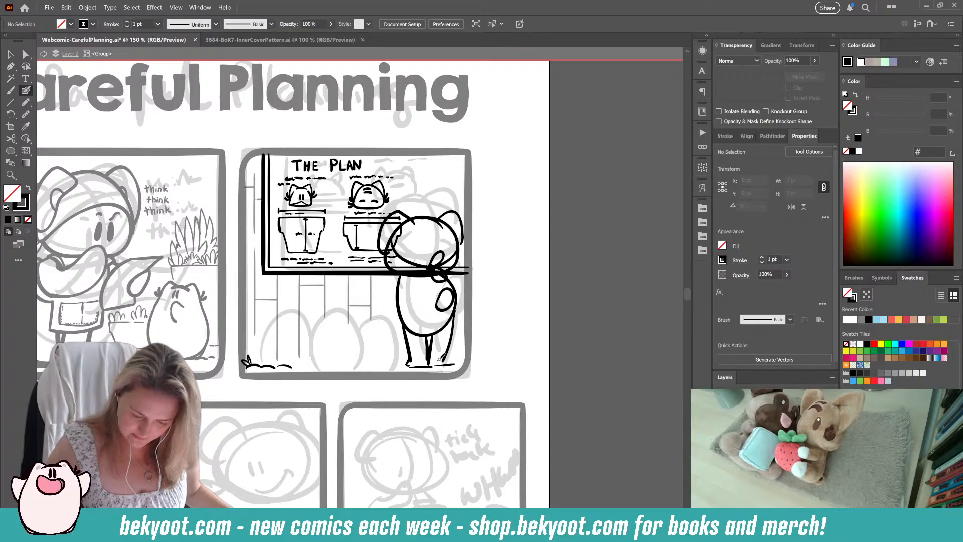
pyautogui.moveTo(394, 274); pyautogui.dragTo(396, 301)
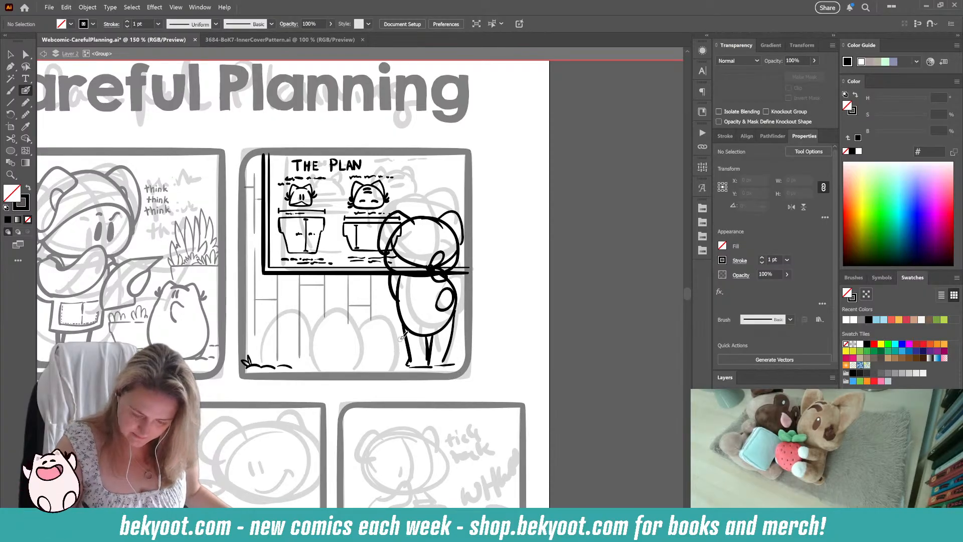
# Step: Ink the short hand and arm strokes at the left side of the standing character's body
pyautogui.moveTo(449, 275); pyautogui.dragTo(458, 294)
pyautogui.hotkey('ctrl', 'z')
pyautogui.hotkey('ctrl', 'z')
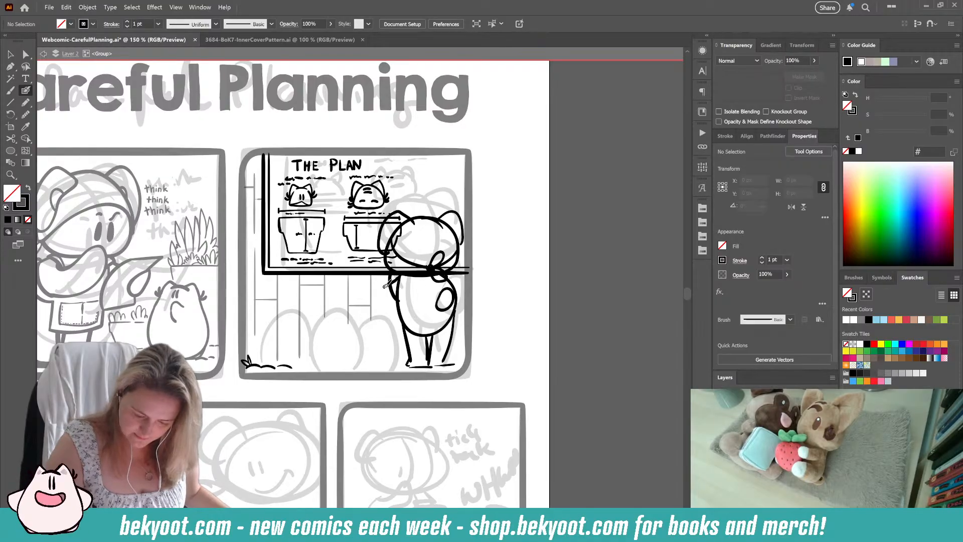
pyautogui.moveTo(380, 285); pyautogui.dragTo(406, 305)
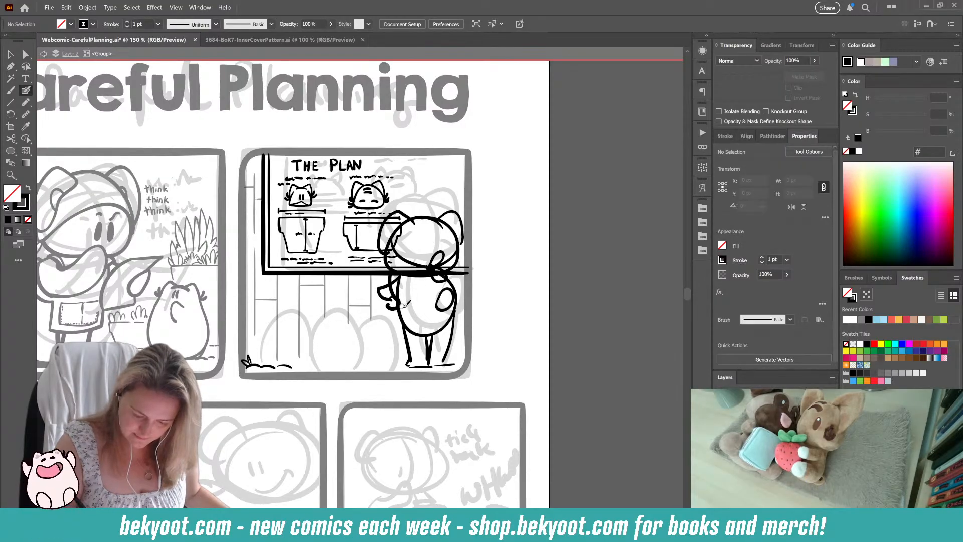
pyautogui.moveTo(452, 268); pyautogui.dragTo(454, 284)
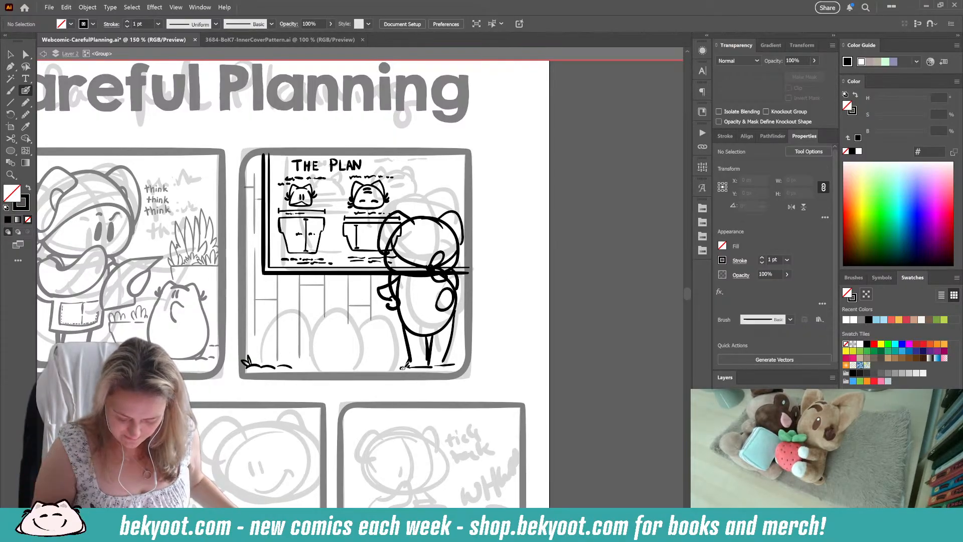
# Step: Ink small grass tufts and ground strokes on both sides of the standing character's feet
pyautogui.moveTo(403, 367)
pyautogui.mouseDown()
pyautogui.moveTo(384, 372)
pyautogui.moveTo(398, 356)
pyautogui.moveTo(385, 370)
pyautogui.mouseUp()
pyautogui.moveTo(457, 355)
pyautogui.mouseDown()
pyautogui.moveTo(453, 362)
pyautogui.moveTo(462, 353)
pyautogui.mouseUp()
pyautogui.moveTo(462, 353); pyautogui.dragTo(468, 363)
pyautogui.moveTo(402, 384); pyautogui.dragTo(384, 402)
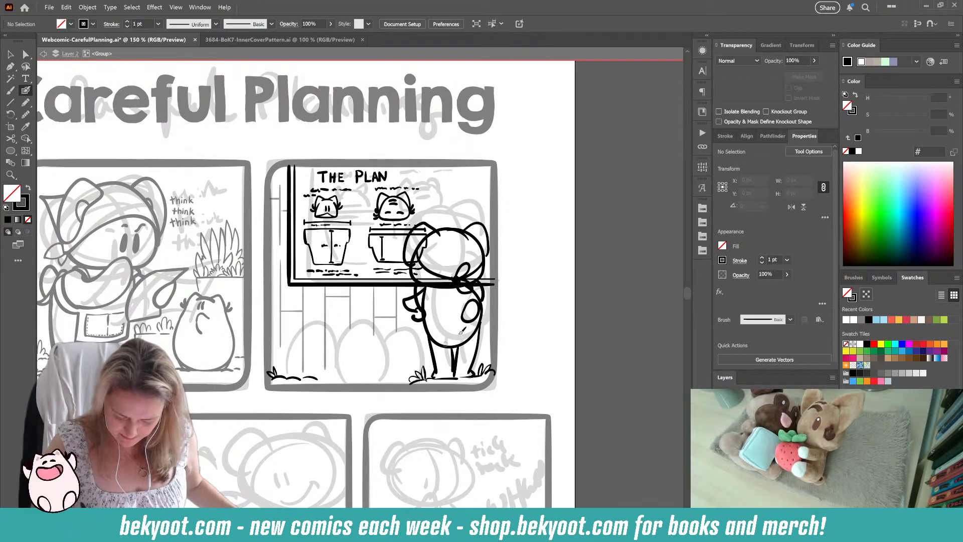
# Step: Select all of the standing character's strokes without the grass and group them
pyautogui.press('v')
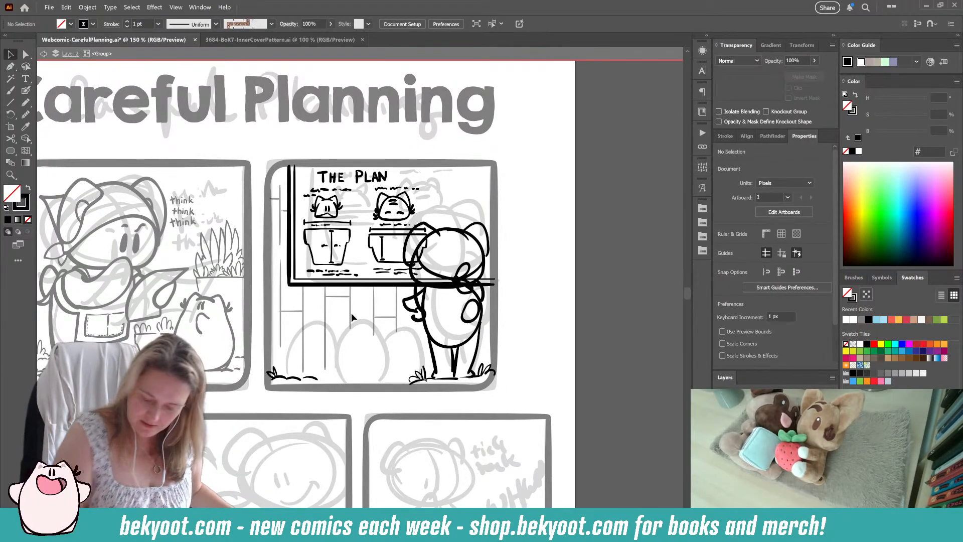
pyautogui.click(480, 307)
pyautogui.moveTo(511, 326); pyautogui.dragTo(418, 343)
pyautogui.keyDown('shift'); pyautogui.click(419, 305); pyautogui.keyUp('shift')
pyautogui.keyDown('shift'); pyautogui.click(411, 308); pyautogui.keyUp('shift')
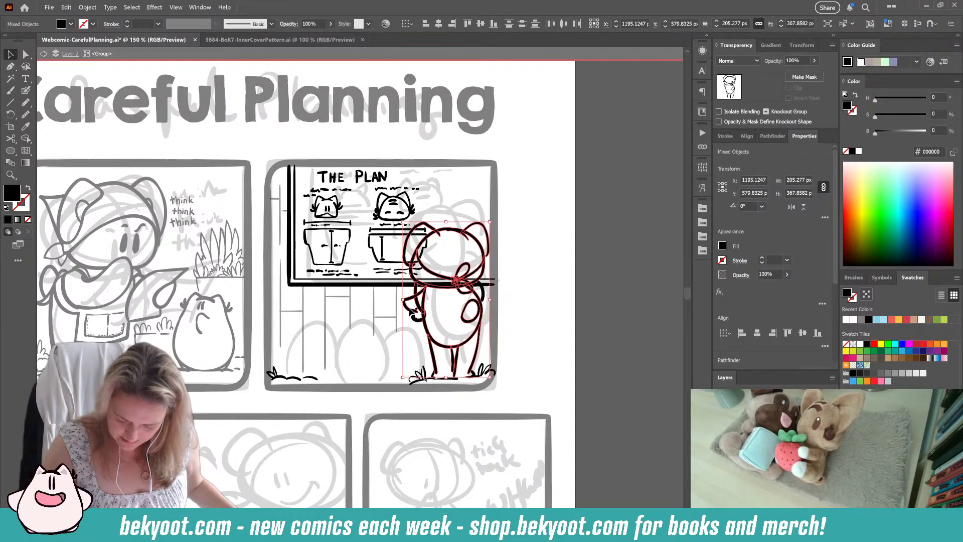
pyautogui.keyDown('shift'); pyautogui.click(415, 319); pyautogui.keyUp('shift')
pyautogui.keyDown('shift'); pyautogui.click(483, 291); pyautogui.keyUp('shift')
pyautogui.moveTo(483, 291); pyautogui.dragTo(485, 291)
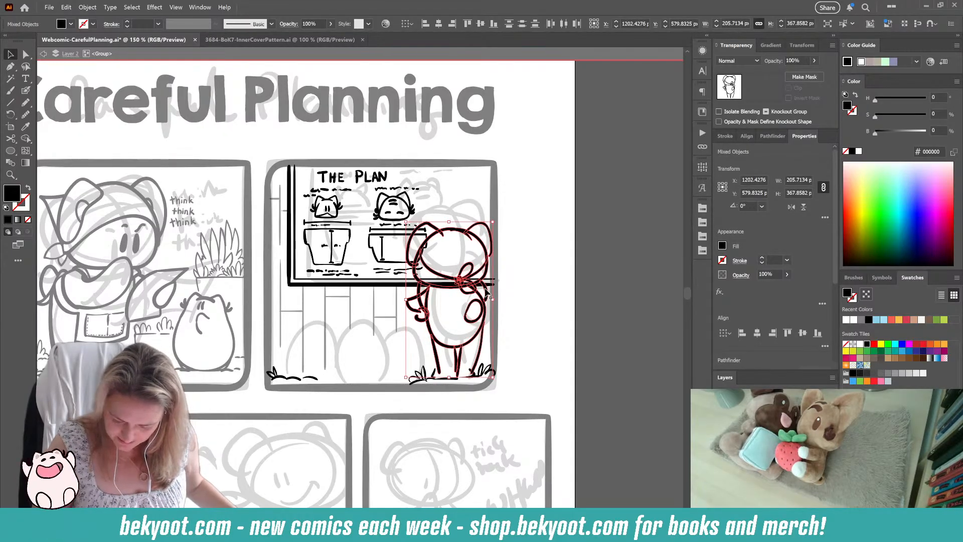
pyautogui.hotkey('ctrl', 'z')
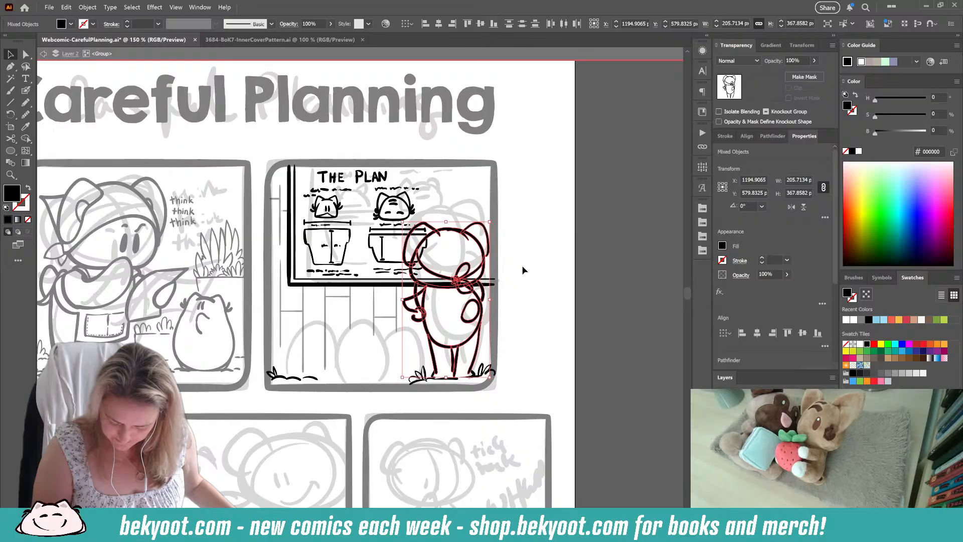
pyautogui.keyDown('shift'); pyautogui.click(442, 382); pyautogui.keyUp('shift')
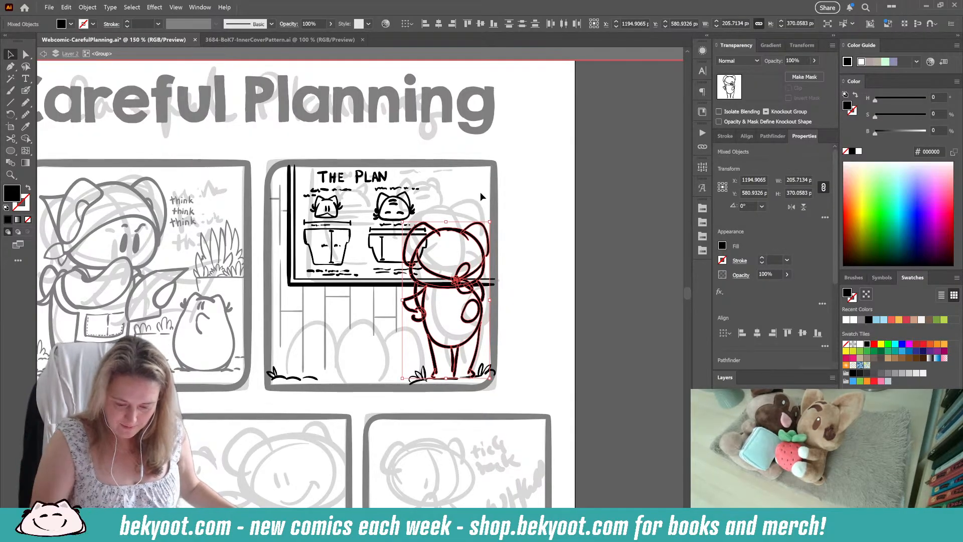
pyautogui.hotkey('ctrl', 'g')
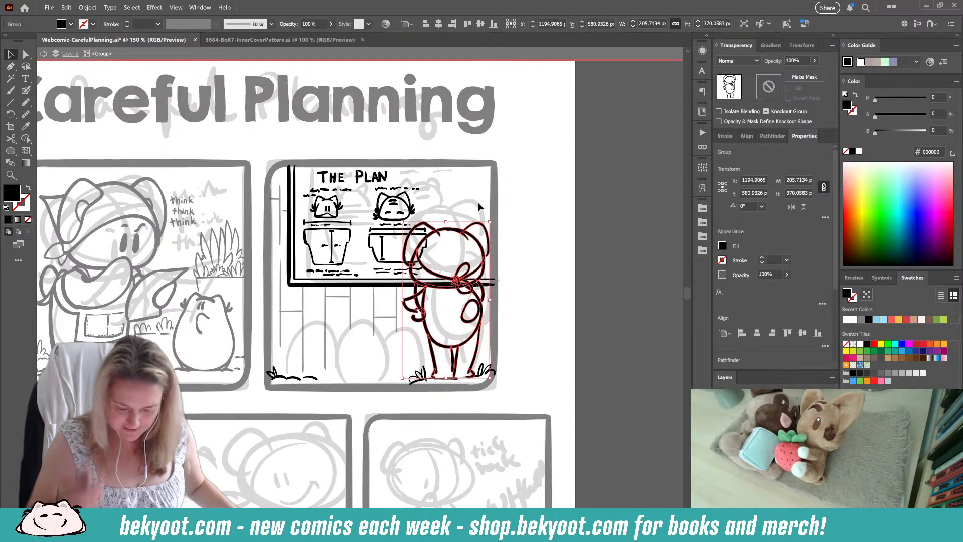
# Step: Fade the standing character's group to 30% opacity so that it serves as a sketch
pyautogui.click(797, 60)
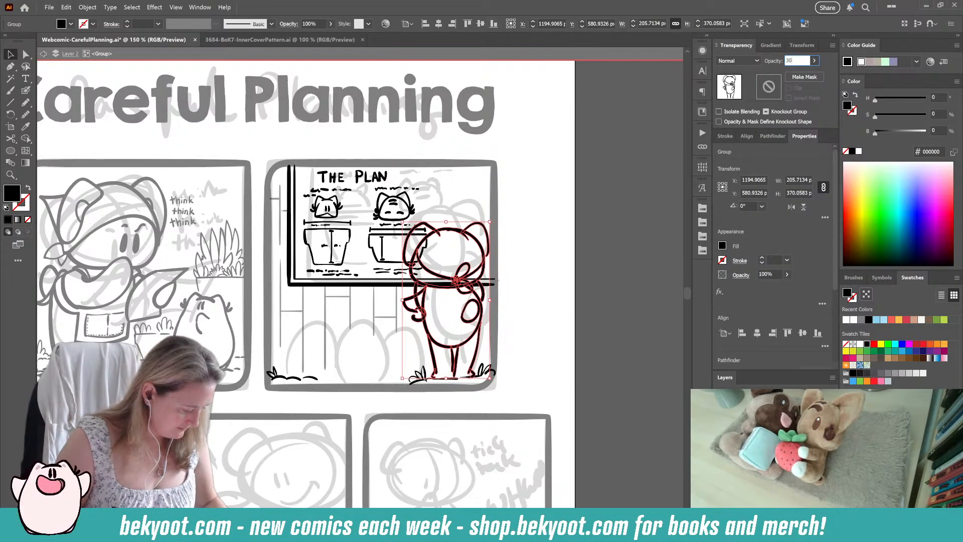
pyautogui.press('Return')
pyautogui.click(532, 300)
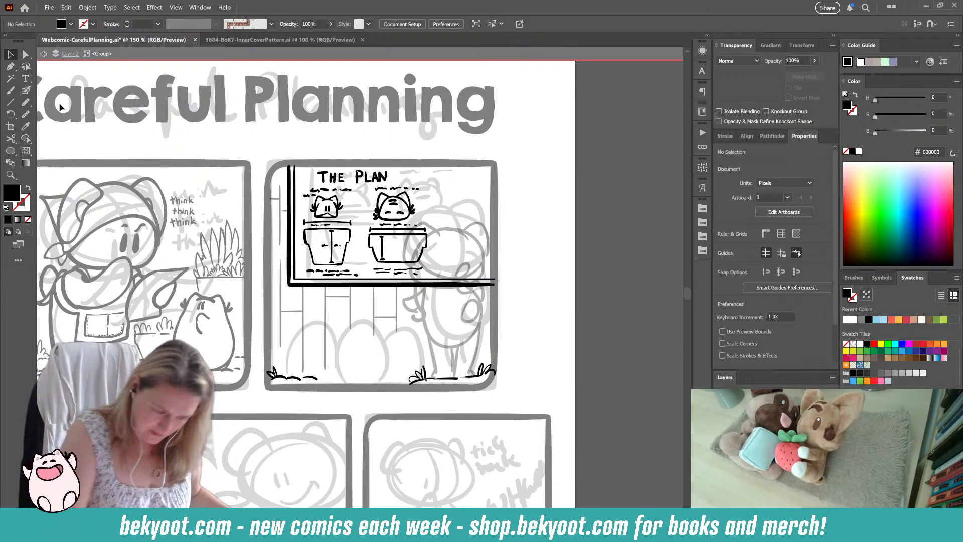
# Step: Ink a closed dome-shaped outline over the faded character's head with the Blob Brush and smooth the path
pyautogui.click(26, 90)
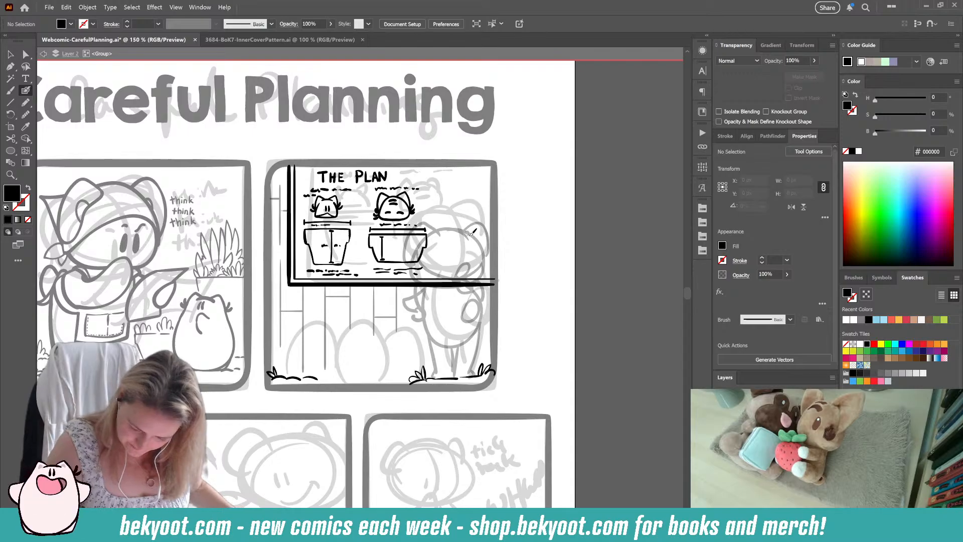
pyautogui.moveTo(472, 233)
pyautogui.mouseDown()
pyautogui.moveTo(433, 230)
pyautogui.moveTo(420, 253)
pyautogui.moveTo(423, 285)
pyautogui.mouseUp()
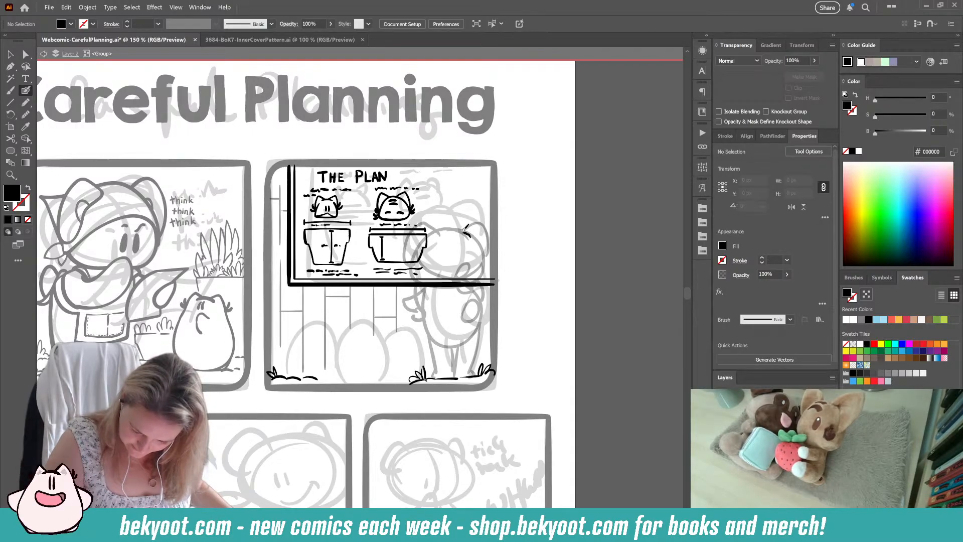
pyautogui.moveTo(465, 231)
pyautogui.mouseDown()
pyautogui.moveTo(429, 234)
pyautogui.moveTo(417, 284)
pyautogui.moveTo(481, 283)
pyautogui.moveTo(485, 230)
pyautogui.moveTo(428, 238)
pyautogui.moveTo(416, 275)
pyautogui.moveTo(435, 286)
pyautogui.moveTo(478, 284)
pyautogui.moveTo(484, 262)
pyautogui.moveTo(455, 228)
pyautogui.mouseUp()
pyautogui.hotkey('ctrl', 'z')
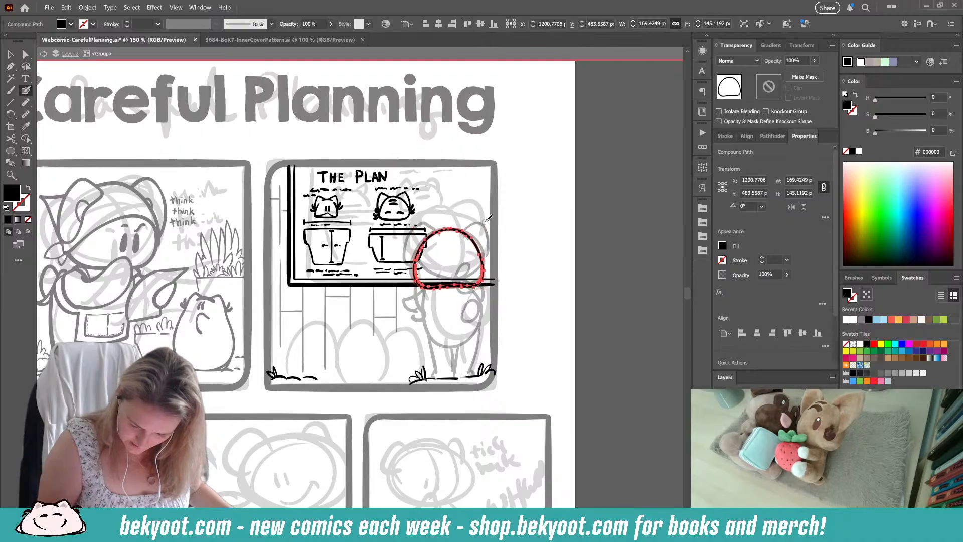
pyautogui.hotkey('ctrl', 'alt', 's')
pyautogui.press('Escape')
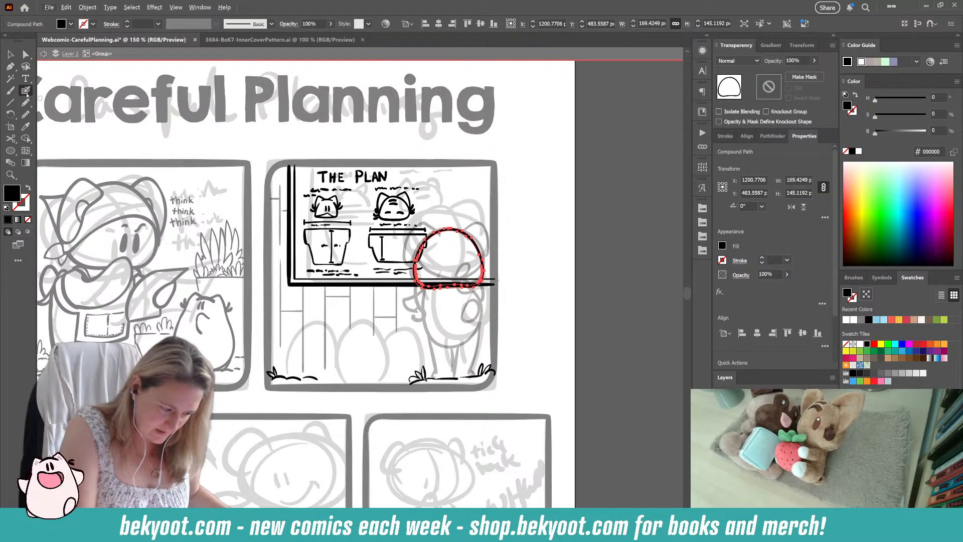
pyautogui.hotkey('ctrl', 'alt', 's')
pyautogui.press('Escape')
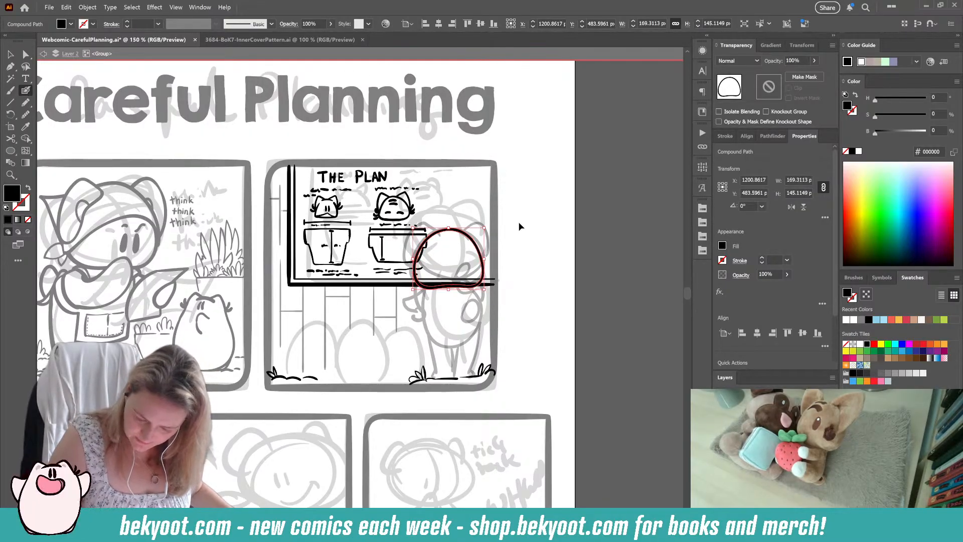
# Step: Ink a long curved line running down the right half of the head and past its lower edge
pyautogui.hotkey('ctrl', 'shift', 'a')
pyautogui.moveTo(444, 220); pyautogui.dragTo(458, 285)
pyautogui.hotkey('ctrl', 'z')
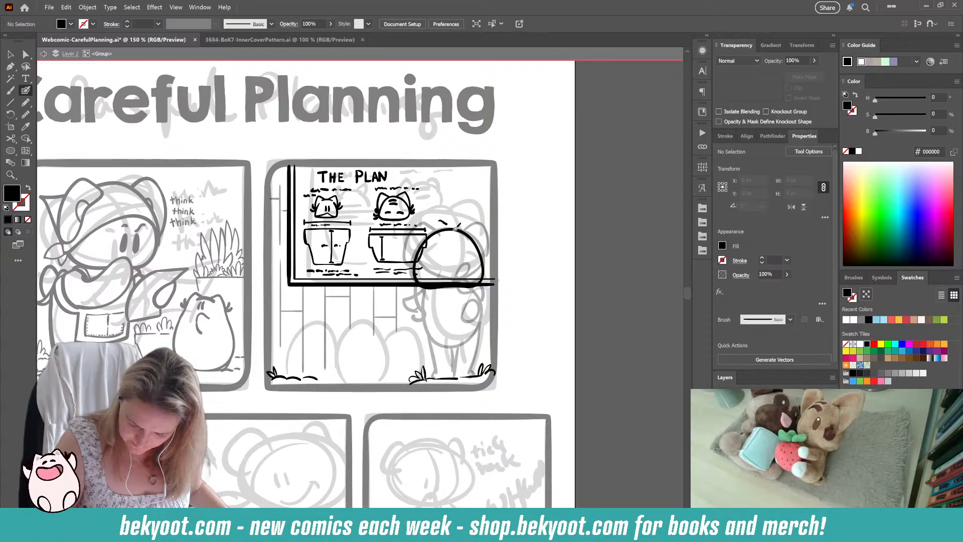
pyautogui.moveTo(439, 220); pyautogui.dragTo(448, 300)
# Step: Rotate the head outline and its curved line together slightly clockwise, and group them
pyautogui.keyDown('ctrl'); pyautogui.click(464, 255); pyautogui.keyUp('ctrl')
pyautogui.keyDown('ctrl'); pyautogui.keyDown('shift'); pyautogui.click(483, 259); pyautogui.keyUp('shift'); pyautogui.keyUp('ctrl')
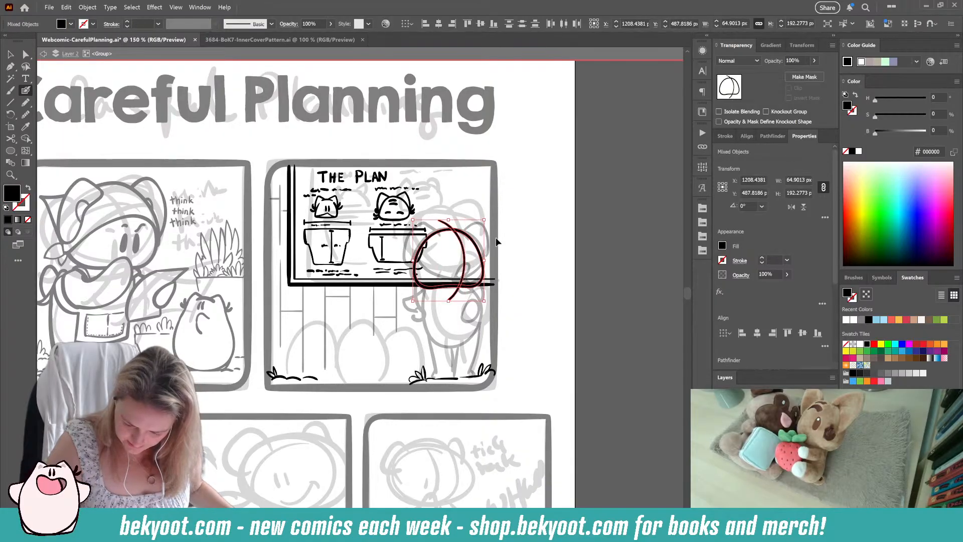
pyautogui.moveTo(489, 219); pyautogui.dragTo(491, 224)
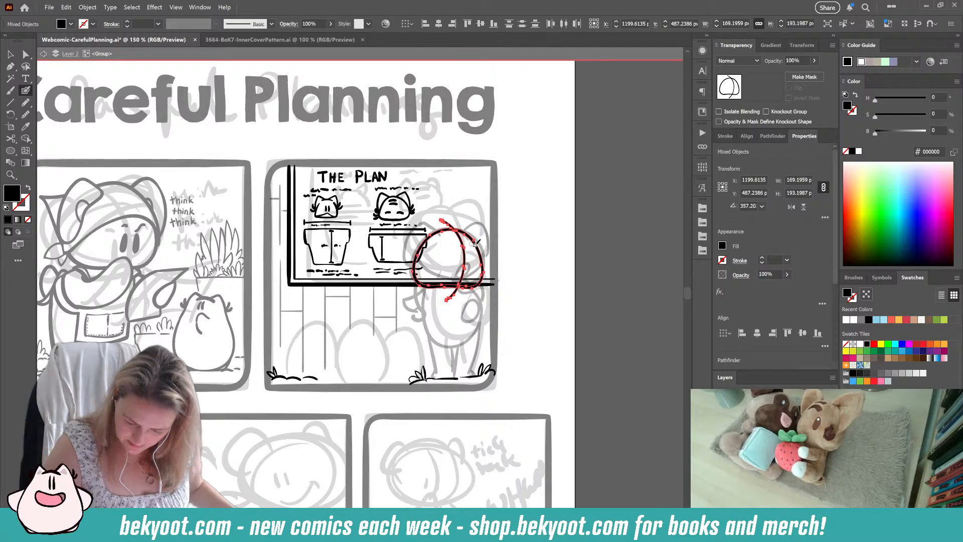
pyautogui.hotkey('ctrl', 'g')
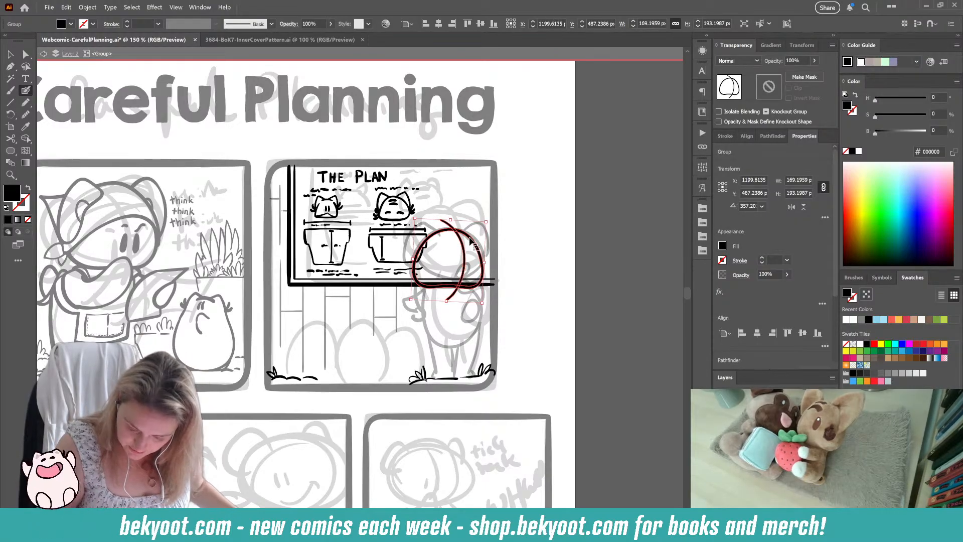
# Step: Isolate the head group and rework and smooth the lower-right edge of the head outline
pyautogui.keyDown('ctrl'); pyautogui.doubleClick(471, 235); pyautogui.keyUp('ctrl')
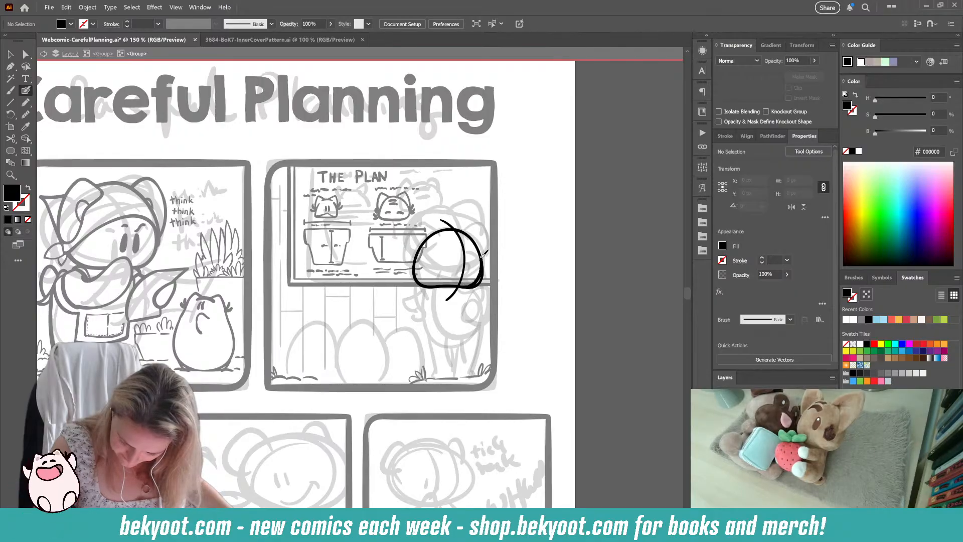
pyautogui.keyDown('ctrl'); pyautogui.click(475, 242); pyautogui.keyUp('ctrl')
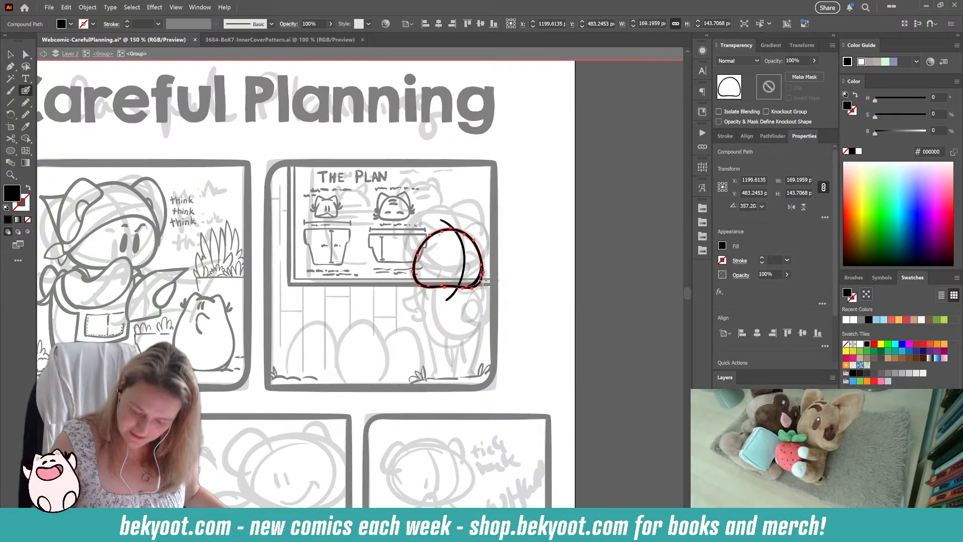
pyautogui.moveTo(485, 274)
pyautogui.mouseDown()
pyautogui.moveTo(463, 293)
pyautogui.moveTo(485, 280)
pyautogui.mouseUp()
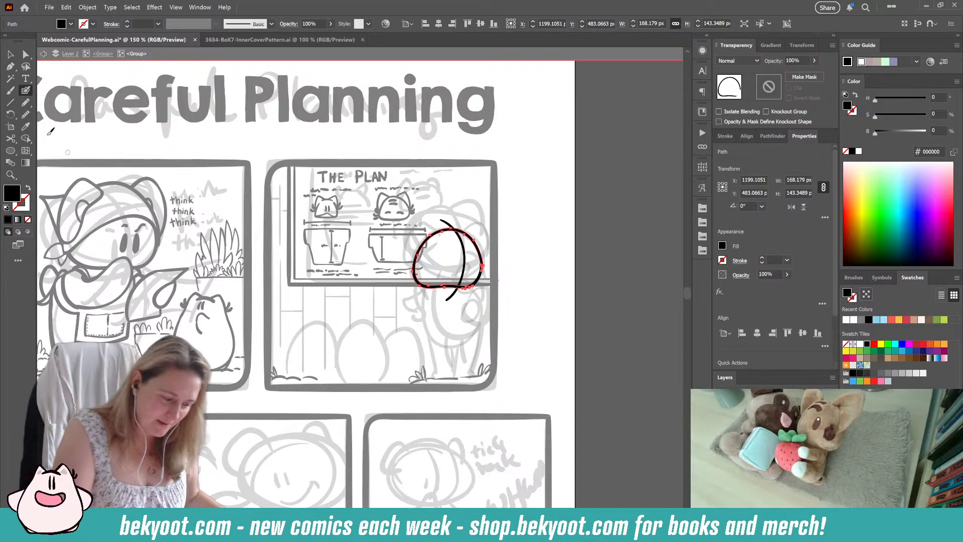
pyautogui.click(26, 114)
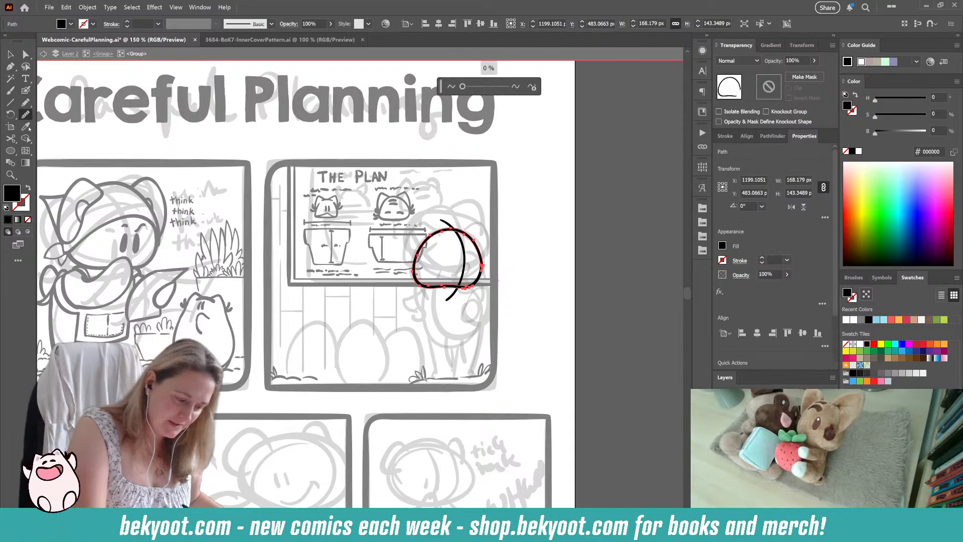
pyautogui.keyDown('ctrl'); pyautogui.click(506, 246); pyautogui.keyUp('ctrl')
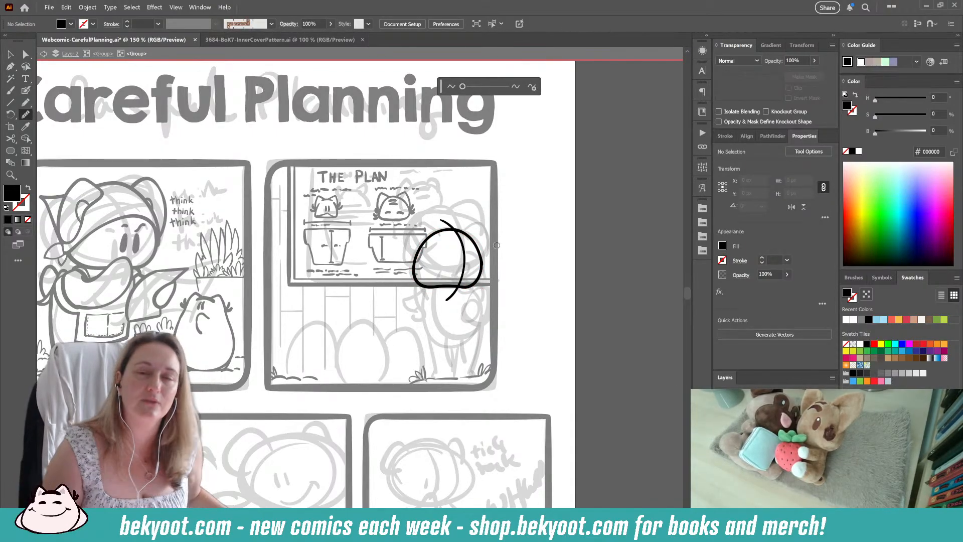
# Step: Adjust the short curved piece at the head's lower right and unite it with the head outline
pyautogui.press('v')
pyautogui.click(482, 284)
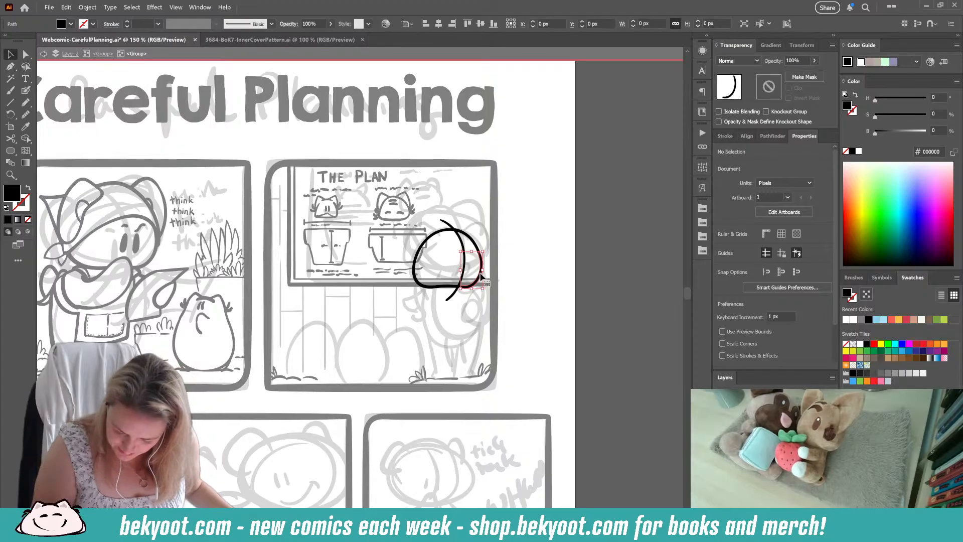
pyautogui.moveTo(484, 271); pyautogui.dragTo(486, 270)
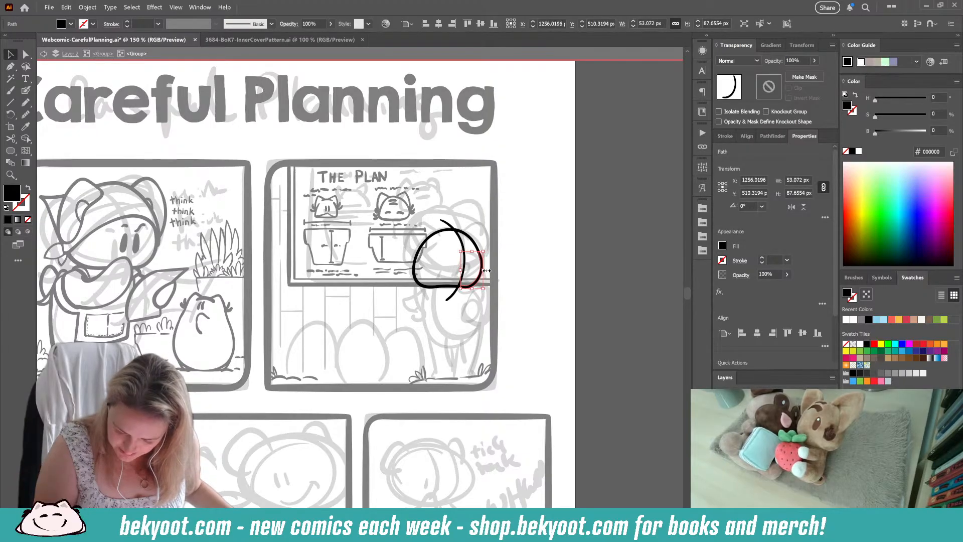
pyautogui.click(500, 263)
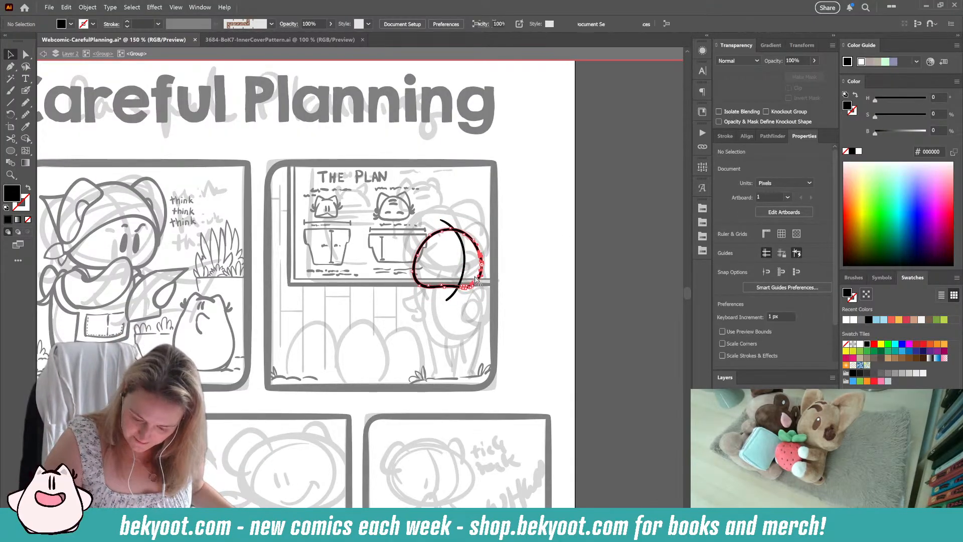
pyautogui.click(481, 261)
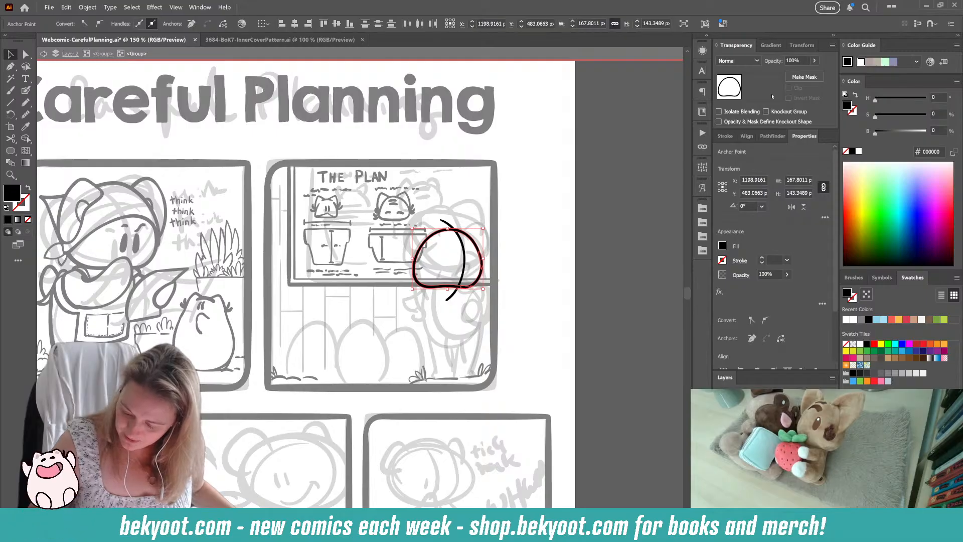
pyautogui.click(772, 136)
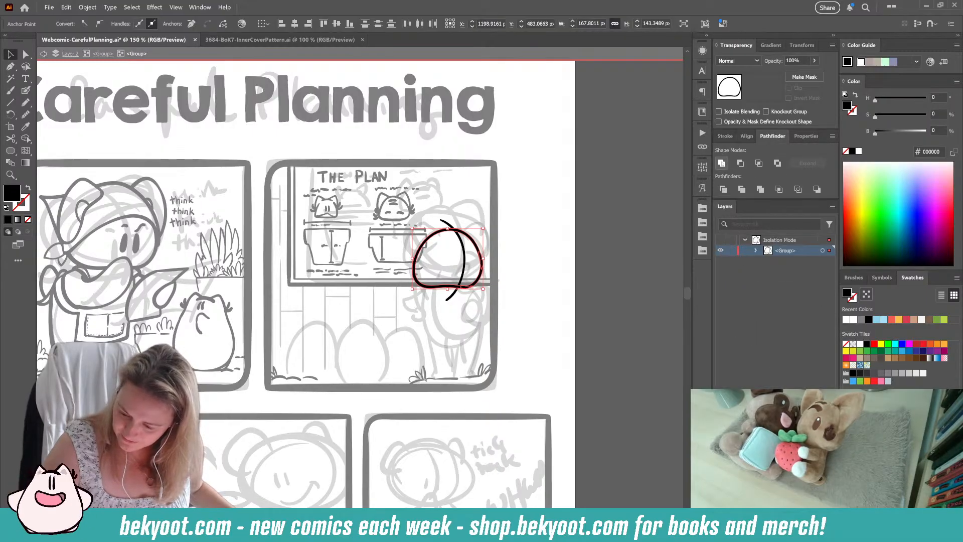
pyautogui.click(722, 163)
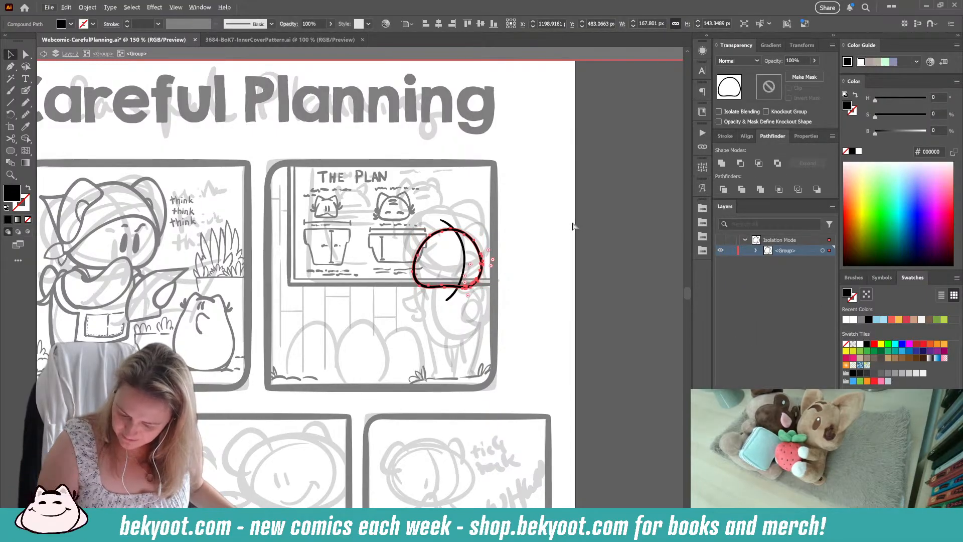
# Step: Smooth the united head outline with the Smooth tool at 2%
pyautogui.click(26, 115)
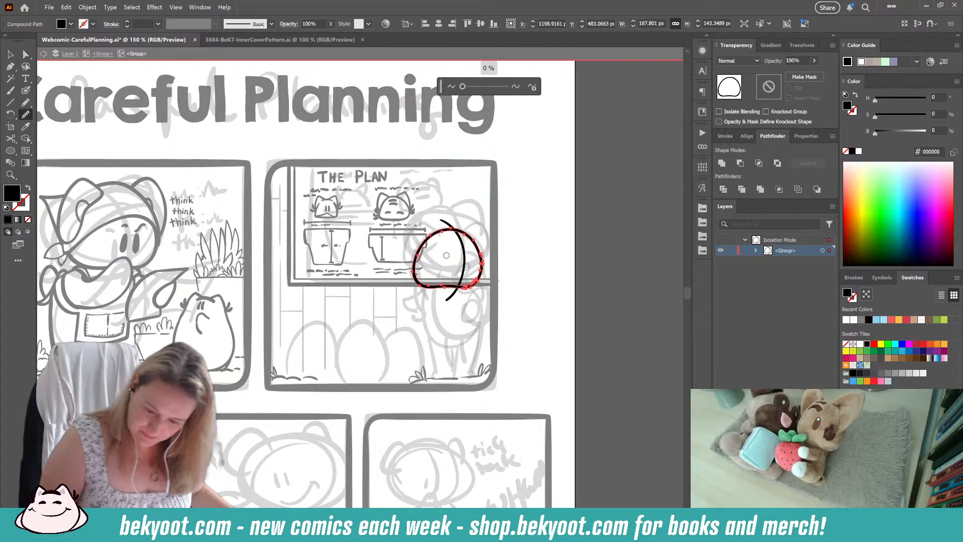
pyautogui.moveTo(462, 87); pyautogui.dragTo(464, 87)
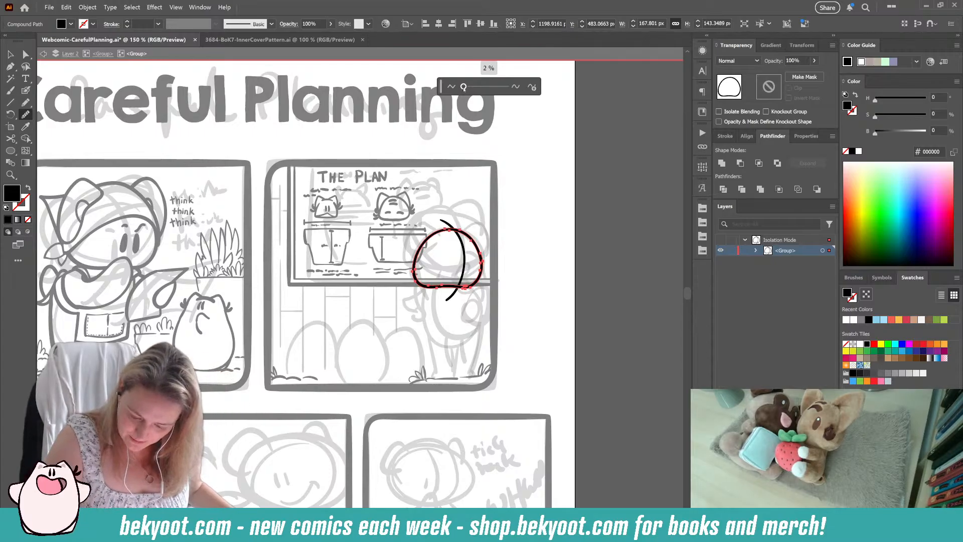
pyautogui.click(534, 202)
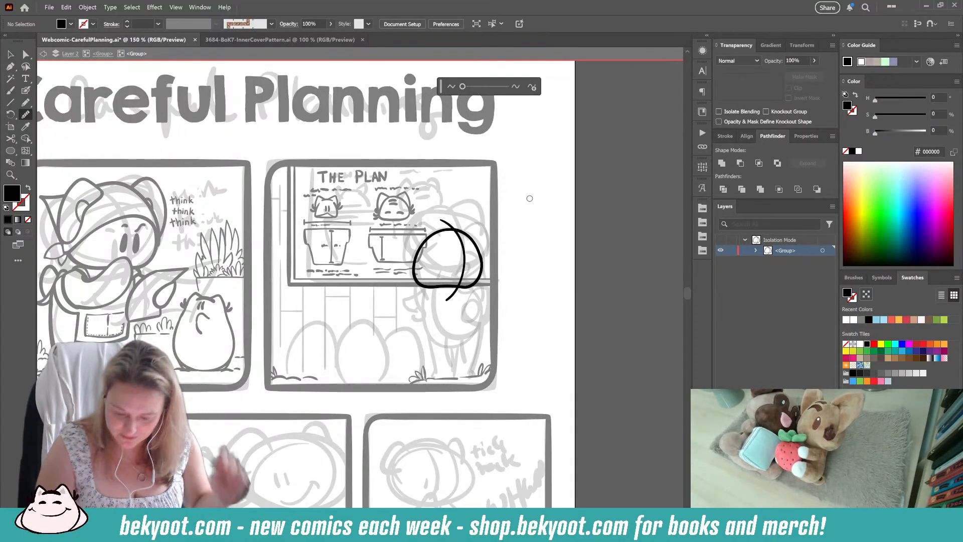
# Step: Ink the two rounded ears on either side of the standing character's head with the Blob Brush
pyautogui.click(26, 90)
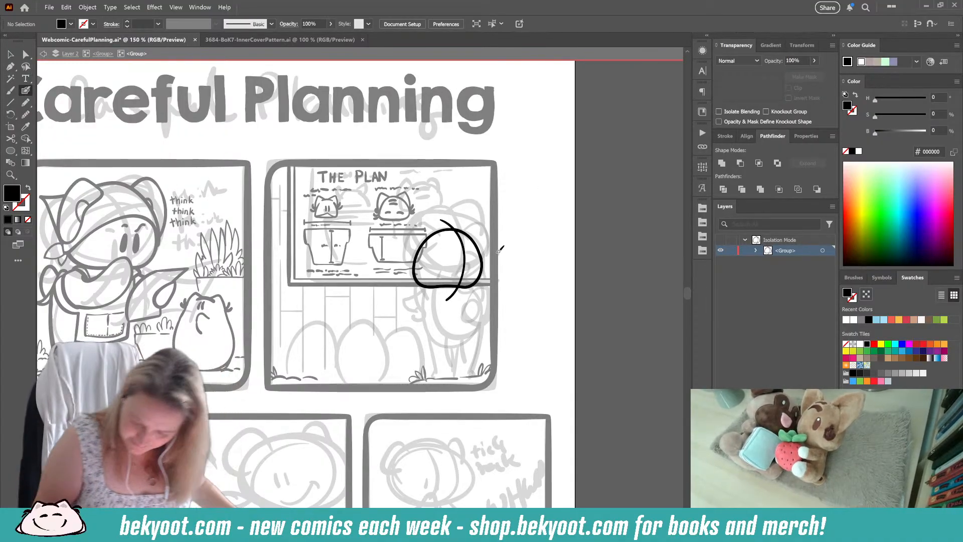
pyautogui.keyDown('ctrl'); pyautogui.click(481, 262); pyautogui.keyUp('ctrl')
pyautogui.keyDown('ctrl'); pyautogui.click(573, 249); pyautogui.keyUp('ctrl')
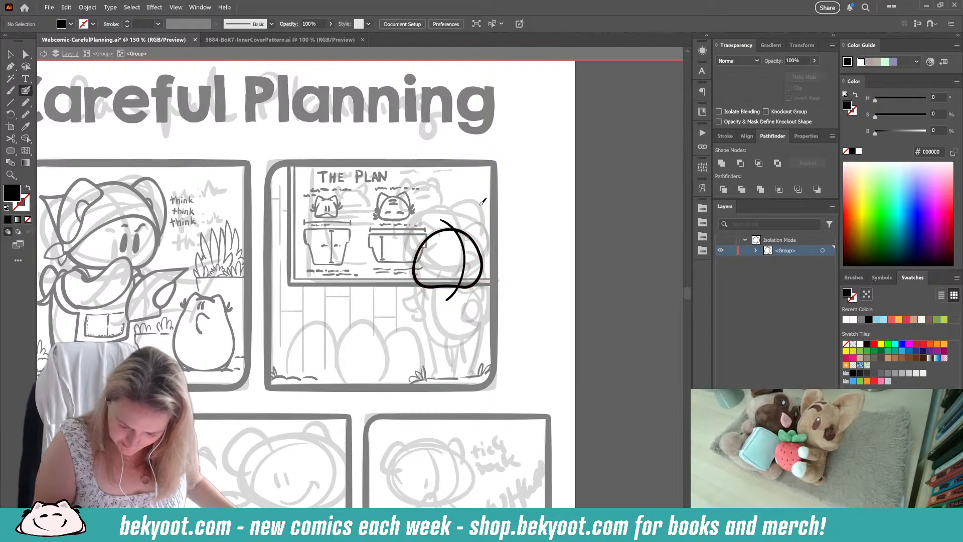
pyautogui.moveTo(472, 219)
pyautogui.mouseDown()
pyautogui.moveTo(486, 230)
pyautogui.moveTo(482, 271)
pyautogui.mouseUp()
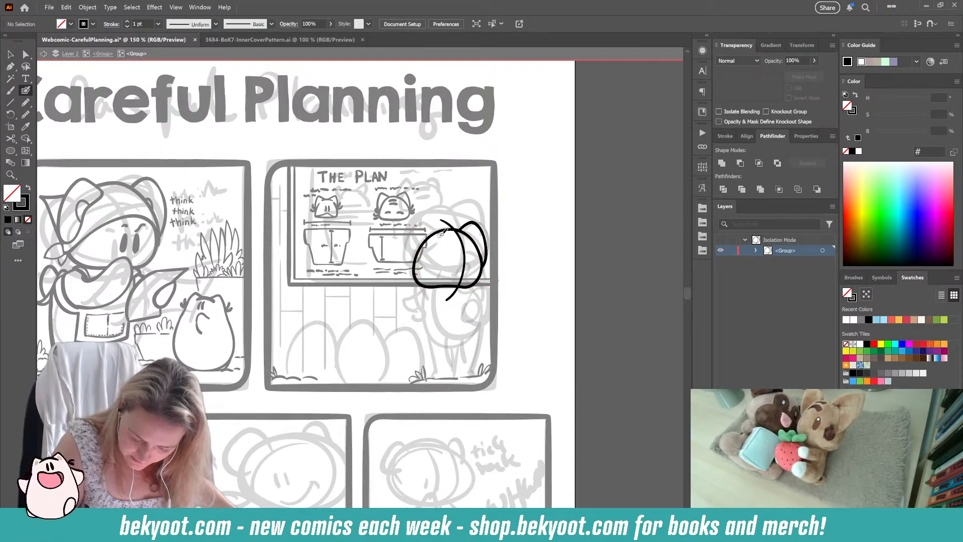
pyautogui.moveTo(440, 235)
pyautogui.mouseDown()
pyautogui.moveTo(433, 227)
pyautogui.moveTo(411, 253)
pyautogui.mouseUp()
pyautogui.hotkey('ctrl', 'z')
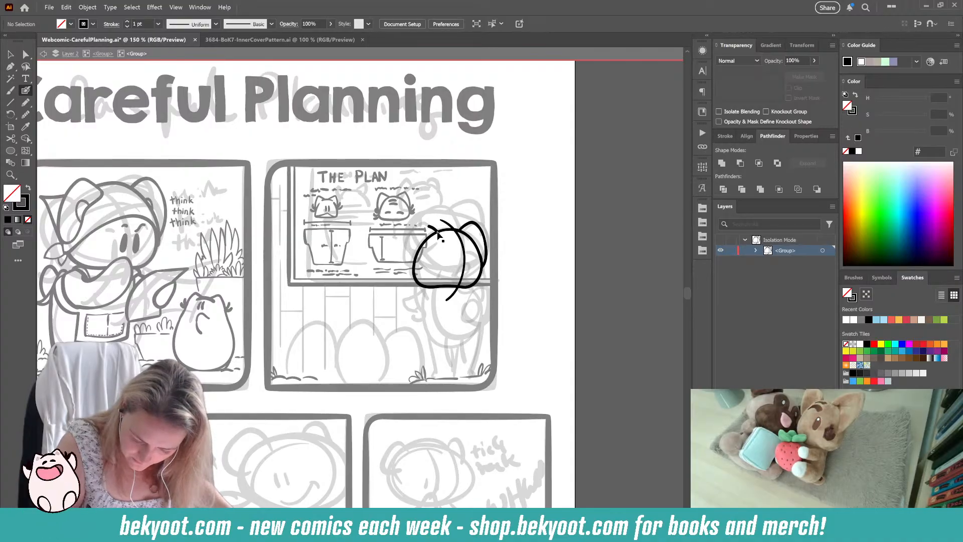
pyautogui.moveTo(421, 229)
pyautogui.mouseDown()
pyautogui.moveTo(409, 249)
pyautogui.moveTo(417, 272)
pyautogui.moveTo(439, 232)
pyautogui.mouseUp()
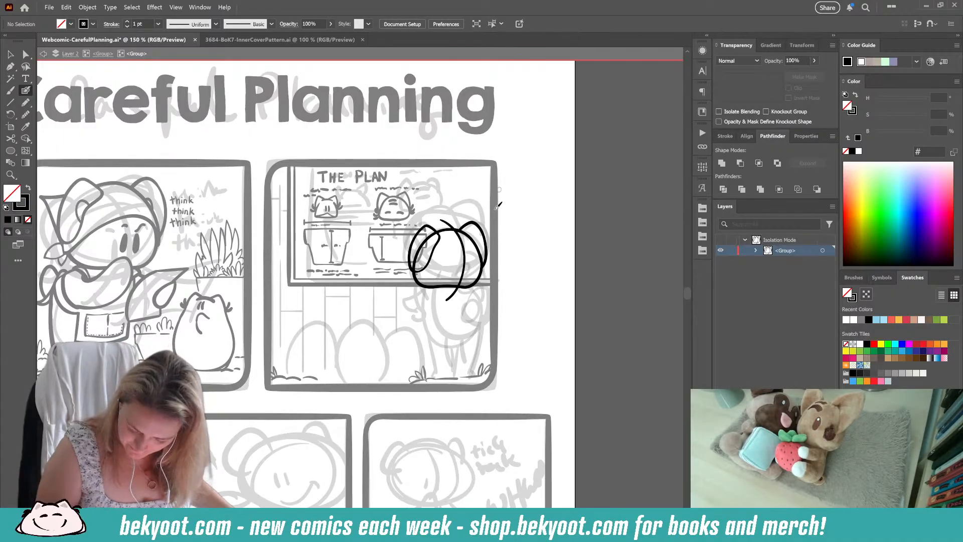
# Step: Ink the character's rounded body below the head, with a small oval tail on its lower right side
pyautogui.moveTo(432, 284)
pyautogui.mouseDown()
pyautogui.moveTo(433, 330)
pyautogui.moveTo(447, 344)
pyautogui.moveTo(486, 327)
pyautogui.moveTo(491, 303)
pyautogui.moveTo(468, 276)
pyautogui.moveTo(469, 307)
pyautogui.moveTo(479, 302)
pyautogui.moveTo(482, 317)
pyautogui.moveTo(467, 323)
pyautogui.moveTo(466, 308)
pyautogui.moveTo(483, 302)
pyautogui.moveTo(473, 321)
pyautogui.moveTo(462, 316)
pyautogui.moveTo(467, 300)
pyautogui.moveTo(474, 319)
pyautogui.mouseUp()
pyautogui.hotkey('ctrl', 'z')
pyautogui.hotkey('ctrl', 'z')
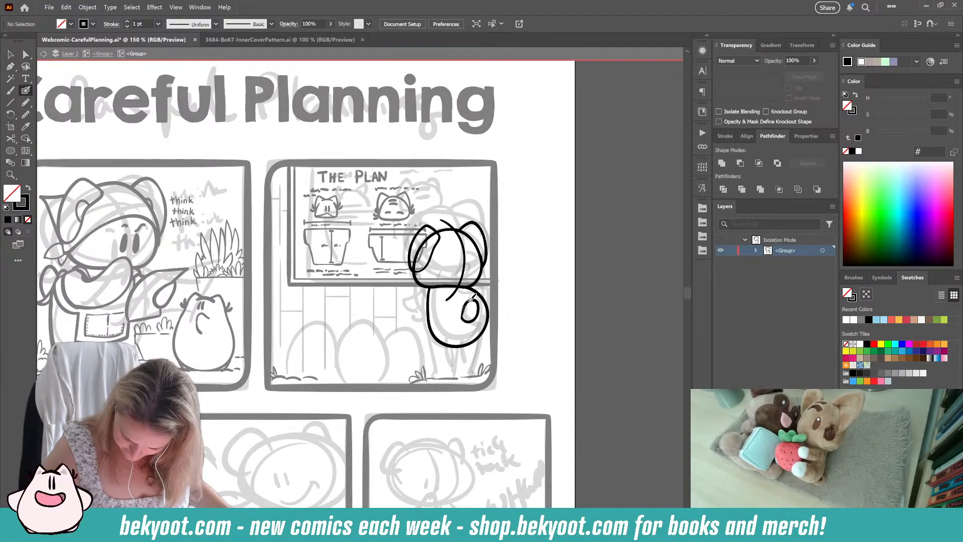
pyautogui.moveTo(472, 319); pyautogui.dragTo(473, 323)
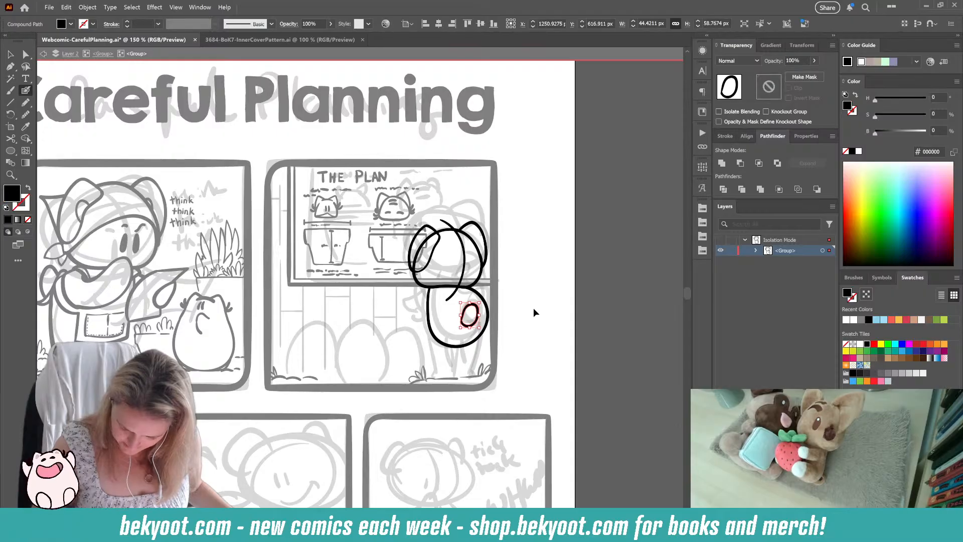
pyautogui.keyDown('ctrl'); pyautogui.click(533, 311); pyautogui.keyUp('ctrl')
# Step: Adjust the lower edge of the body outline so it sits slightly higher over the sketch
pyautogui.moveTo(442, 365); pyautogui.dragTo(456, 341)
pyautogui.keyDown('ctrl'); pyautogui.click(456, 343); pyautogui.keyUp('ctrl')
pyautogui.keyDown('ctrl'); pyautogui.click(528, 324); pyautogui.keyUp('ctrl')
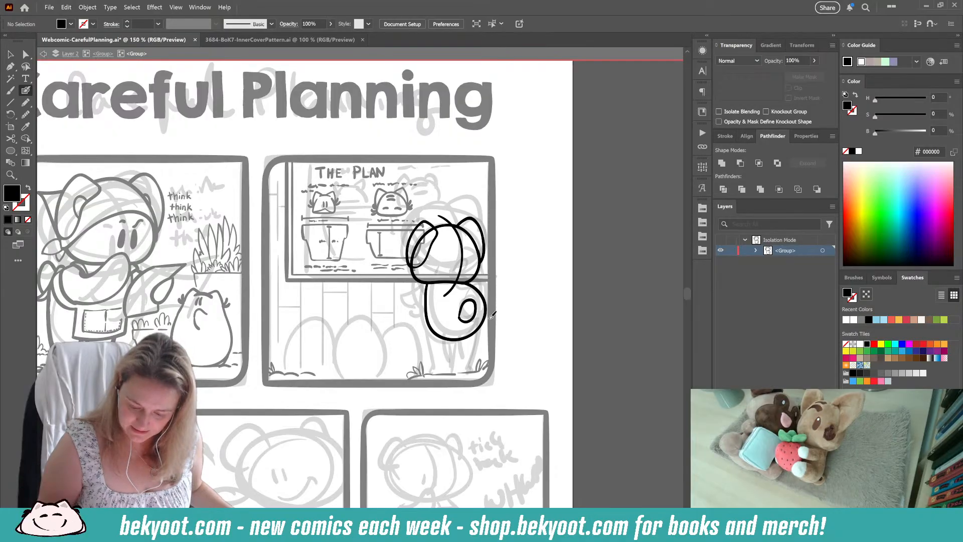
pyautogui.moveTo(490, 318); pyautogui.dragTo(462, 283)
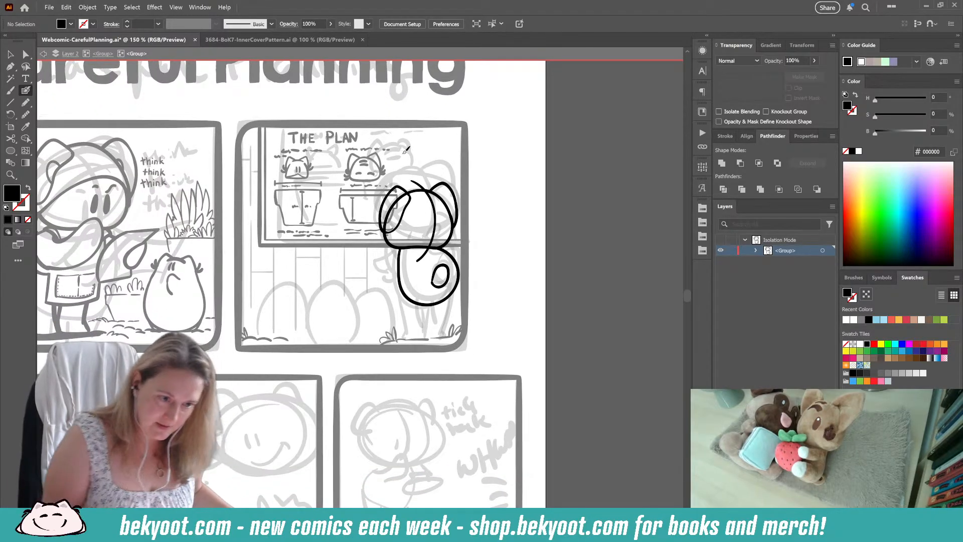
pyautogui.keyDown('ctrl'); pyautogui.click(415, 289); pyautogui.keyUp('ctrl')
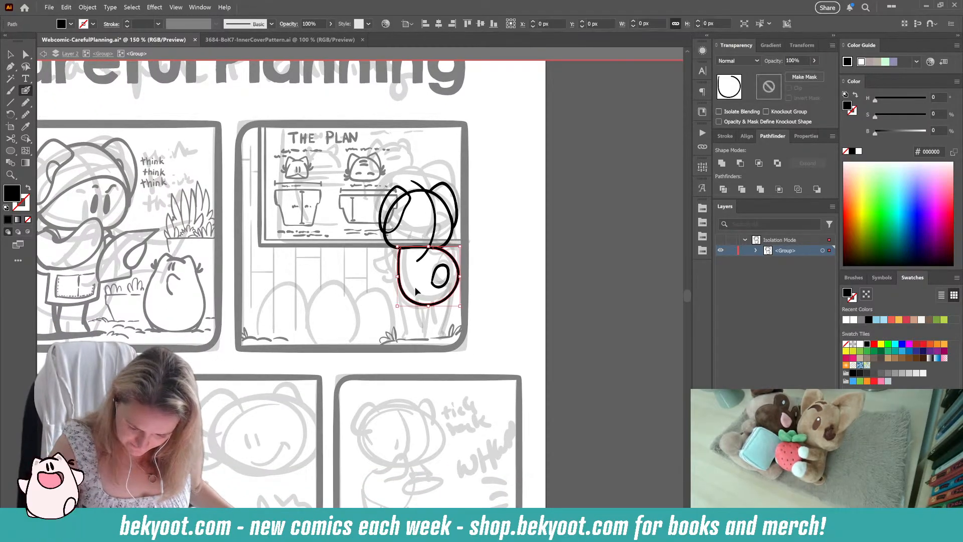
pyautogui.keyDown('ctrl'); pyautogui.click(517, 263); pyautogui.keyUp('ctrl')
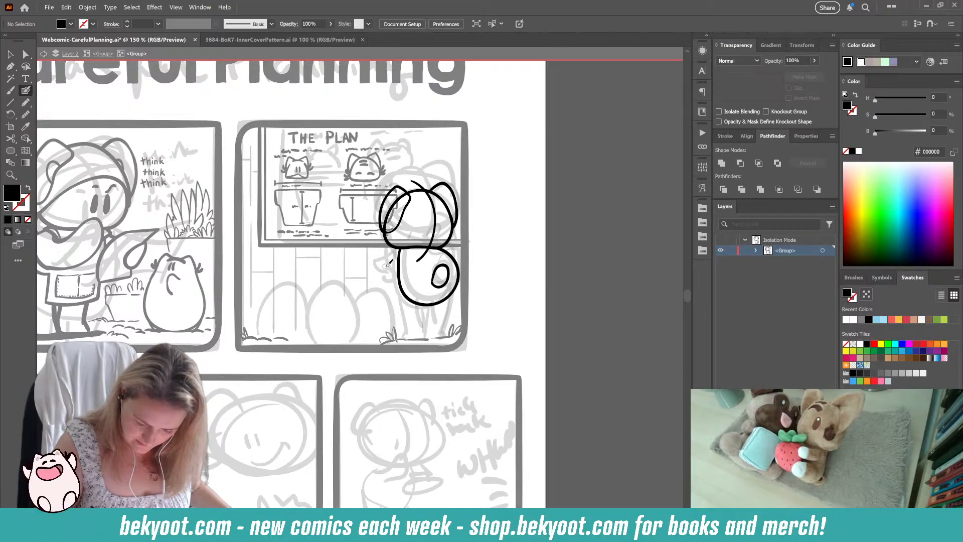
# Step: Try to ink the bent arm on the left side of the body
pyautogui.moveTo(387, 265)
pyautogui.mouseDown()
pyautogui.moveTo(404, 261)
pyautogui.moveTo(383, 279)
pyautogui.mouseUp()
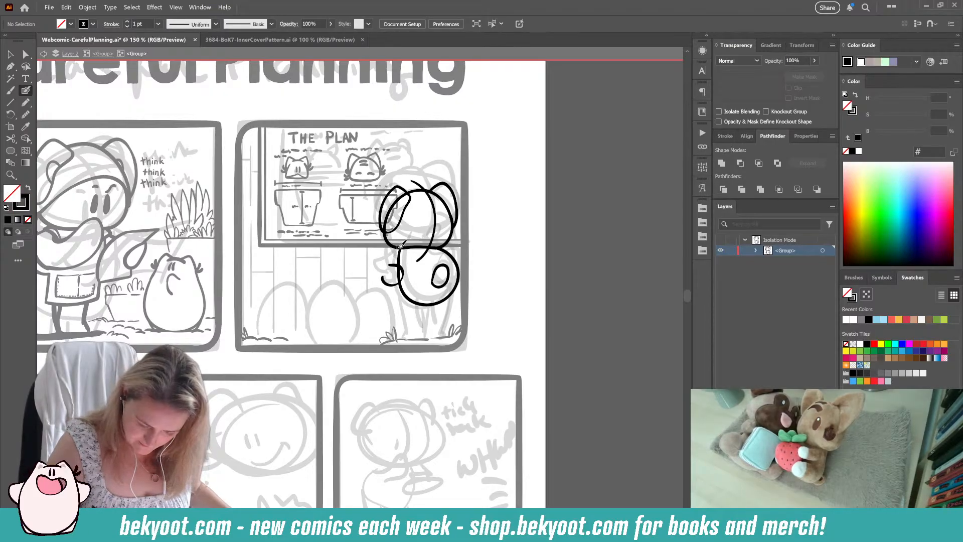
pyautogui.moveTo(401, 245)
pyautogui.mouseDown()
pyautogui.moveTo(378, 266)
pyautogui.moveTo(396, 288)
pyautogui.mouseUp()
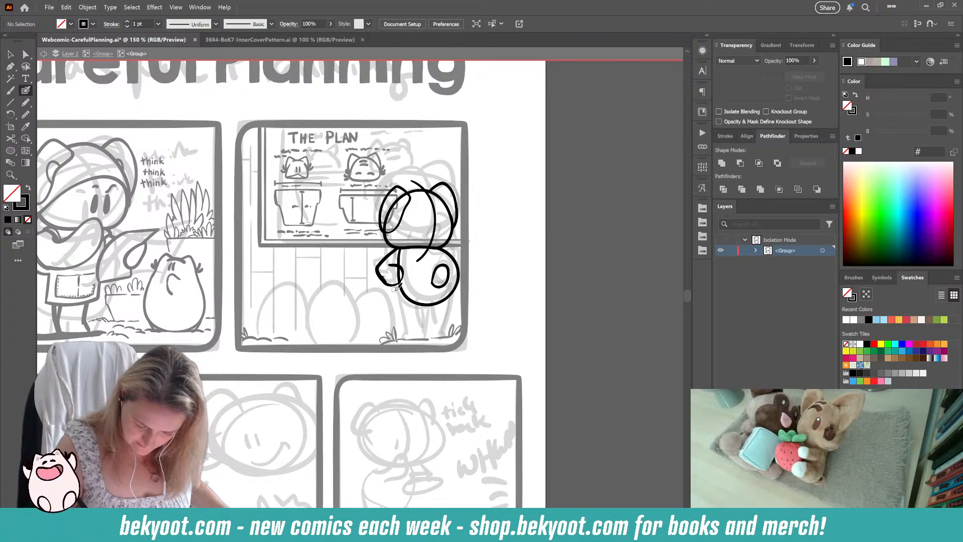
pyautogui.hotkey('ctrl', 'z')
pyautogui.hotkey('shift', 'x')
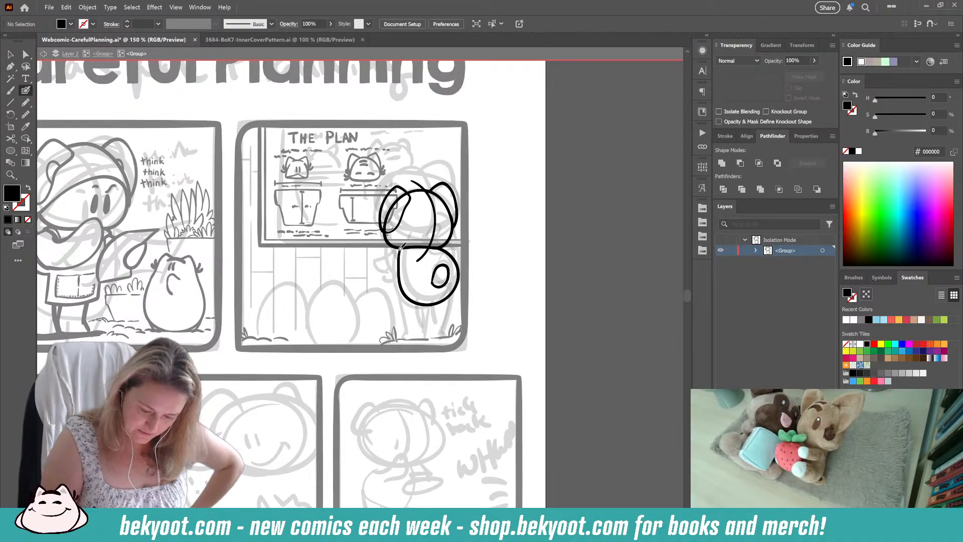
pyautogui.hotkey('shift', 'x')
pyautogui.moveTo(399, 249)
pyautogui.mouseDown()
pyautogui.moveTo(386, 257)
pyautogui.moveTo(387, 278)
pyautogui.moveTo(400, 277)
pyautogui.mouseUp()
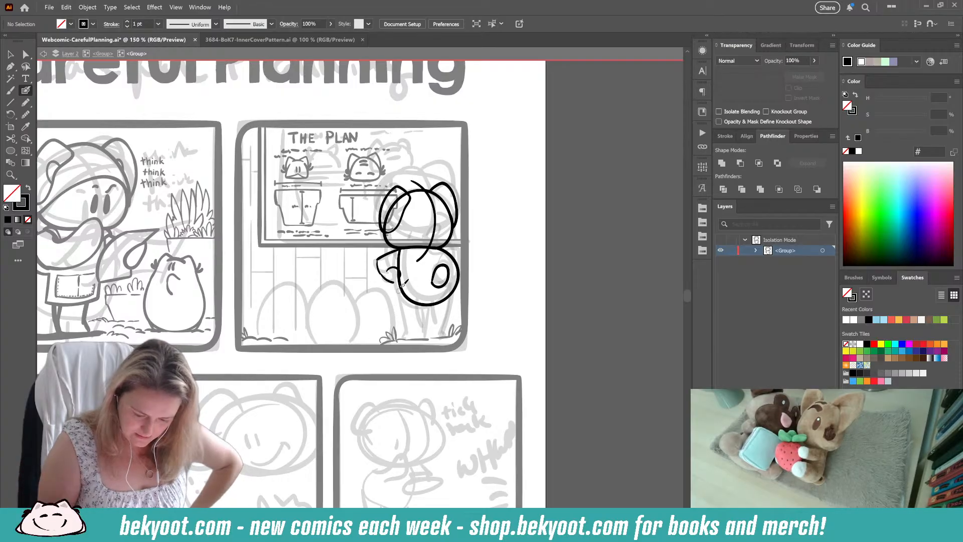
pyautogui.hotkey('ctrl', 'z')
pyautogui.hotkey('ctrl', 'z')
pyautogui.hotkey('ctrl', 'z')
pyautogui.hotkey('ctrl', 'z')
pyautogui.hotkey('ctrl', 'z')
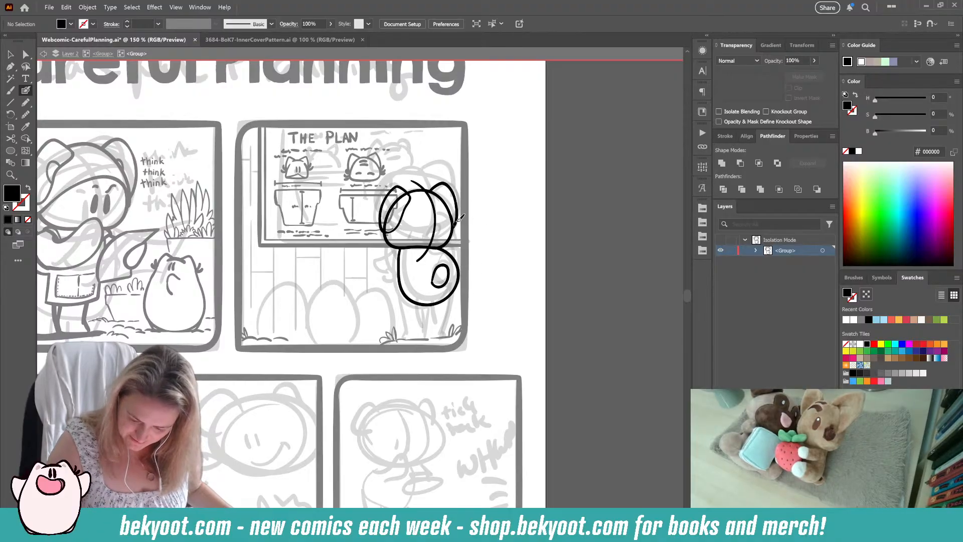
# Step: Ink the character's two legs from the sides of the body down to the ground, with inner leg lines between them
pyautogui.moveTo(460, 268); pyautogui.dragTo(448, 333)
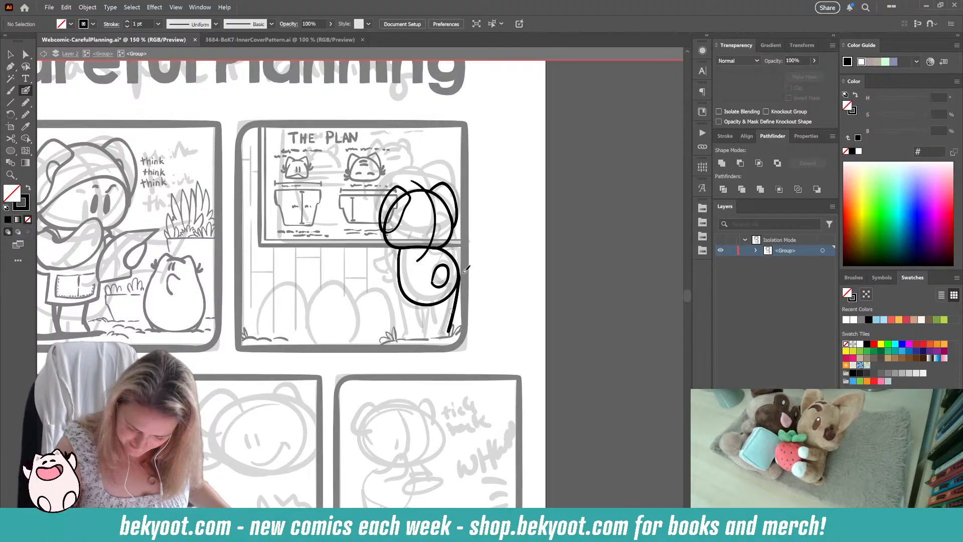
pyautogui.hotkey('ctrl', 'z')
pyautogui.moveTo(462, 276)
pyautogui.mouseDown()
pyautogui.moveTo(448, 335)
pyautogui.moveTo(429, 304)
pyautogui.moveTo(426, 324)
pyautogui.moveTo(425, 303)
pyautogui.moveTo(424, 326)
pyautogui.mouseUp()
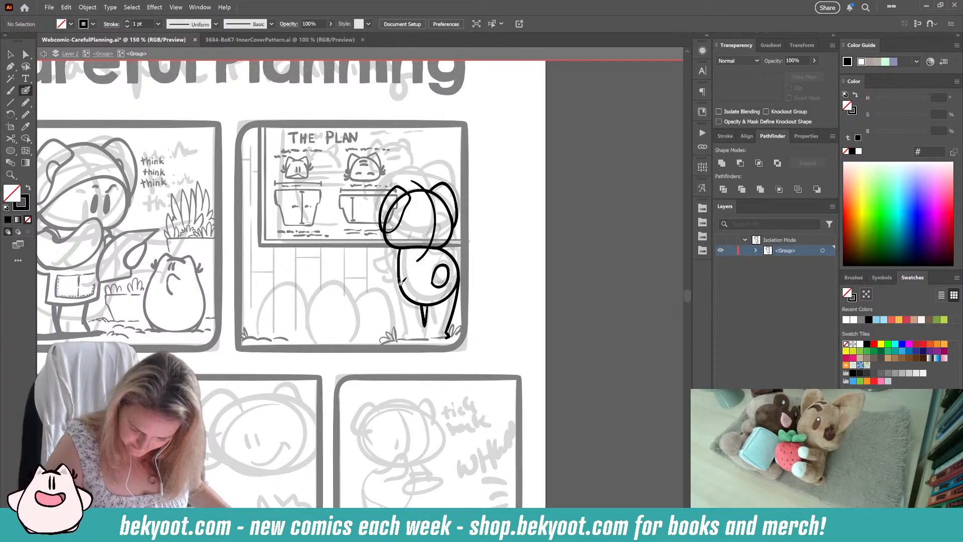
pyautogui.moveTo(400, 272); pyautogui.dragTo(407, 328)
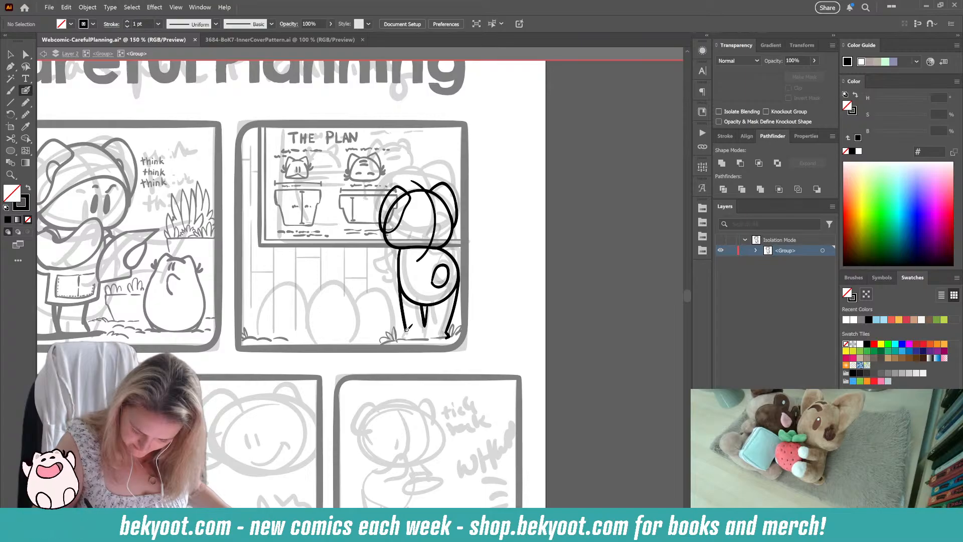
# Step: Shift the two inner leg lines slightly to the right to balance the legs
pyautogui.keyDown('ctrl'); pyautogui.click(423, 317); pyautogui.keyUp('ctrl')
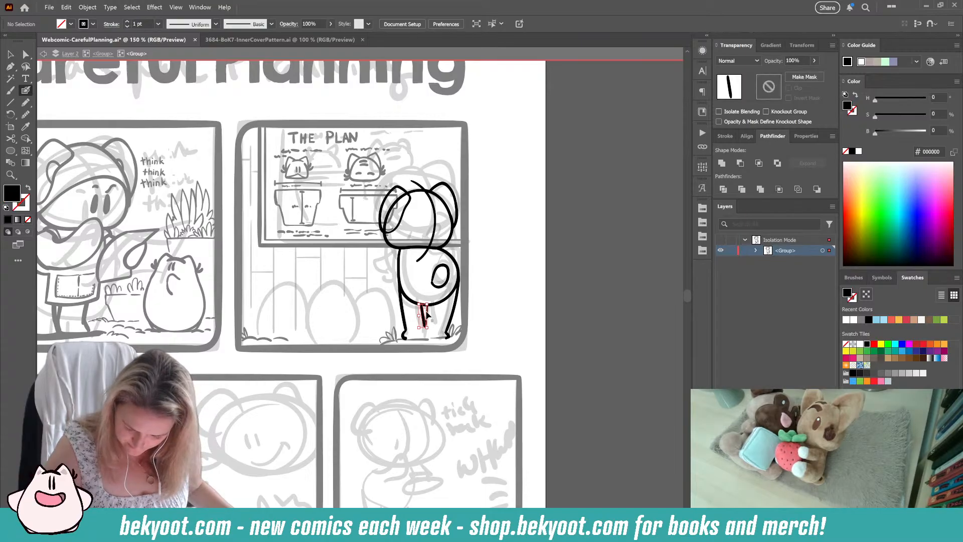
pyautogui.keyDown('ctrl'); pyautogui.click(440, 320); pyautogui.keyUp('ctrl')
pyautogui.moveTo(427, 316); pyautogui.dragTo(431, 316)
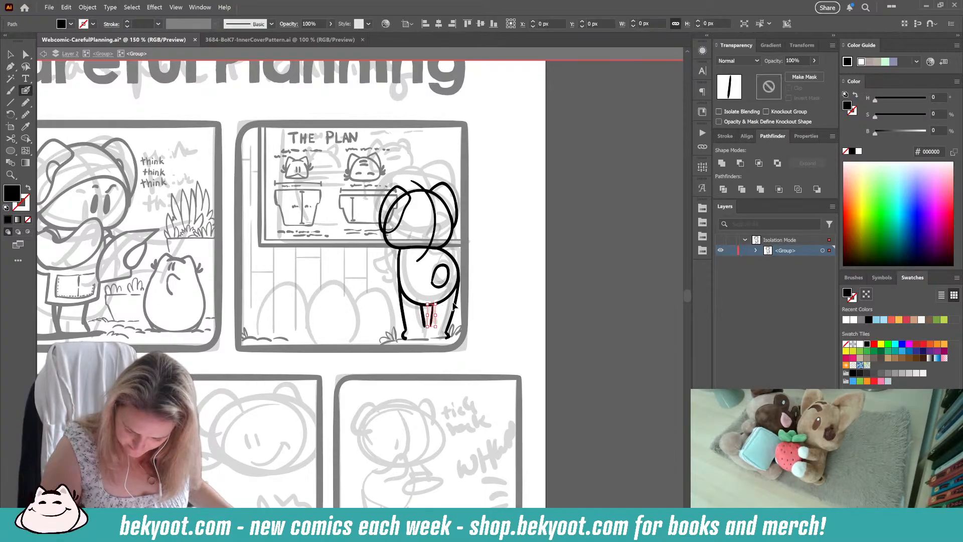
pyautogui.keyDown('ctrl'); pyautogui.click(441, 318); pyautogui.keyUp('ctrl')
pyautogui.keyDown('ctrl'); pyautogui.click(424, 315); pyautogui.keyUp('ctrl')
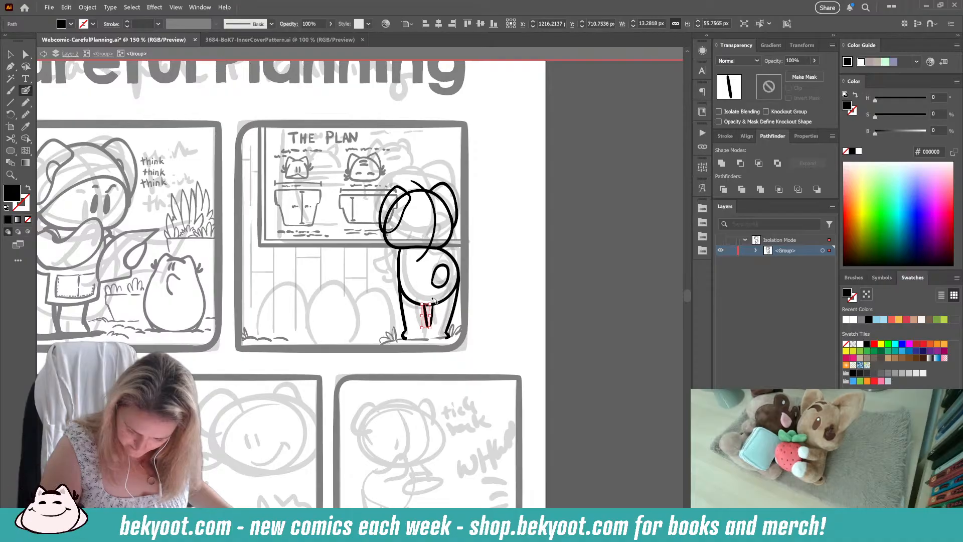
pyautogui.keyDown('ctrl'); pyautogui.click(509, 301); pyautogui.keyUp('ctrl')
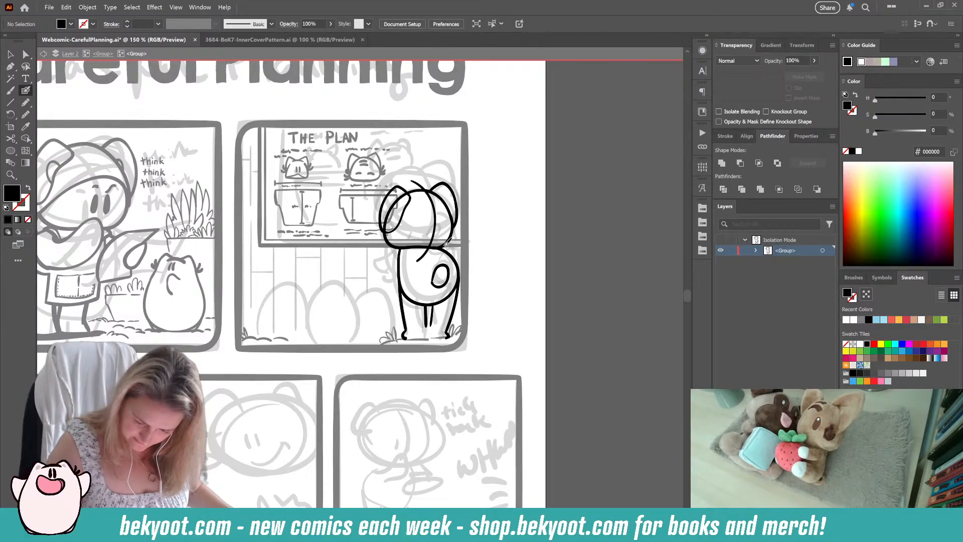
# Step: Ink the bandana's edges across the back of the head and its knot at the head's lower right
pyautogui.hotkey('shift', 'x')
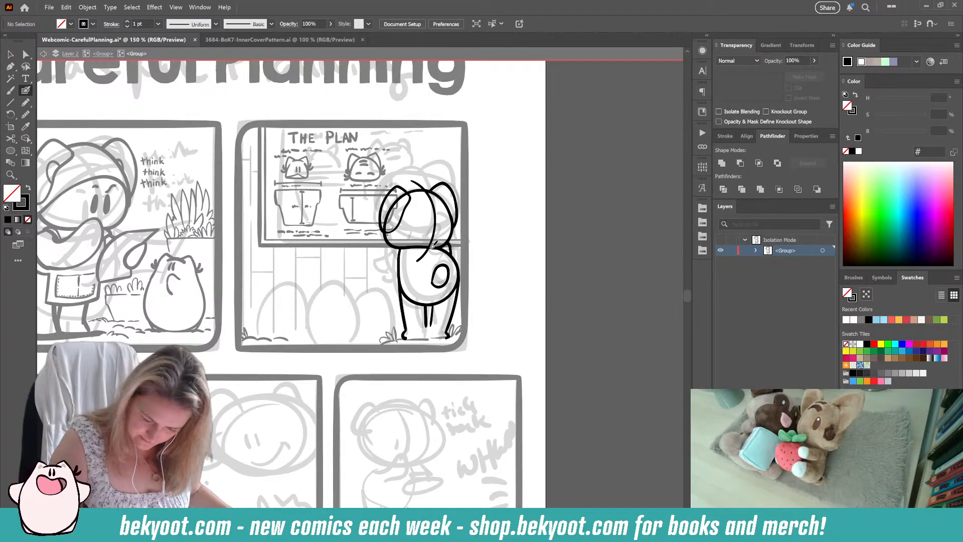
pyautogui.moveTo(384, 230)
pyautogui.mouseDown()
pyautogui.moveTo(434, 241)
pyautogui.moveTo(409, 245)
pyautogui.moveTo(438, 242)
pyautogui.moveTo(442, 228)
pyautogui.mouseUp()
pyautogui.hotkey('ctrl', 'z')
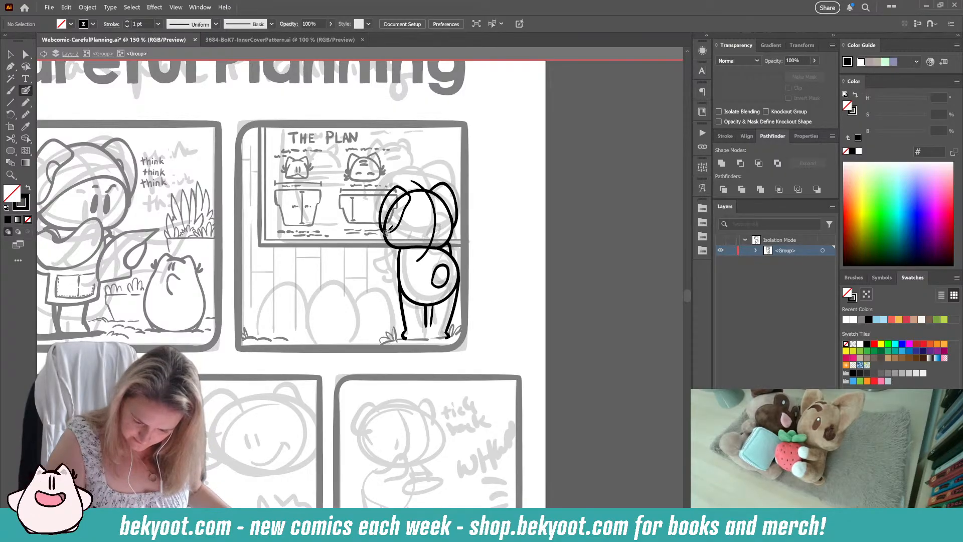
pyautogui.moveTo(385, 233)
pyautogui.mouseDown()
pyautogui.moveTo(420, 240)
pyautogui.moveTo(450, 231)
pyautogui.moveTo(427, 240)
pyautogui.moveTo(385, 234)
pyautogui.moveTo(410, 240)
pyautogui.moveTo(460, 229)
pyautogui.mouseUp()
pyautogui.hotkey('ctrl', 'z')
pyautogui.hotkey('ctrl', 'z')
pyautogui.hotkey('ctrl', 'z')
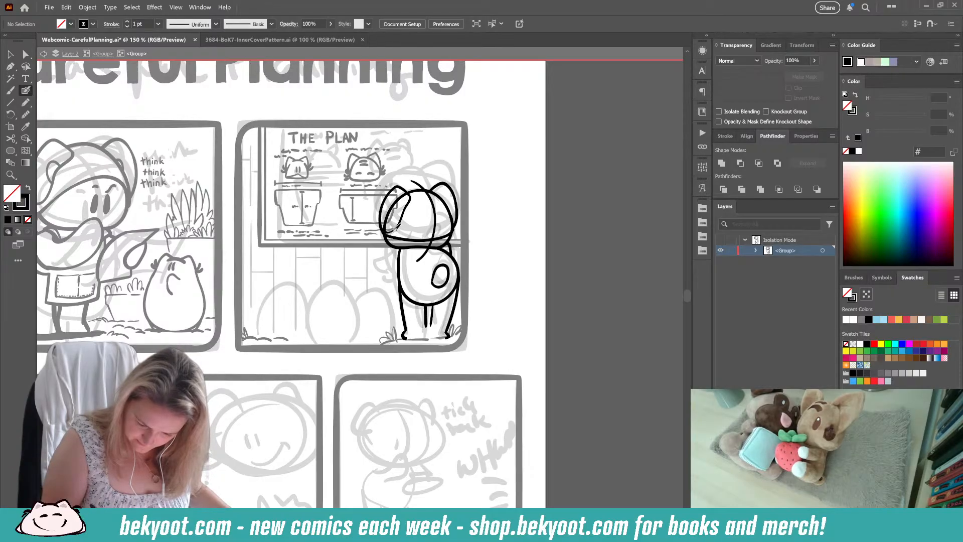
pyautogui.moveTo(384, 231)
pyautogui.mouseDown()
pyautogui.moveTo(404, 226)
pyautogui.moveTo(454, 223)
pyautogui.mouseUp()
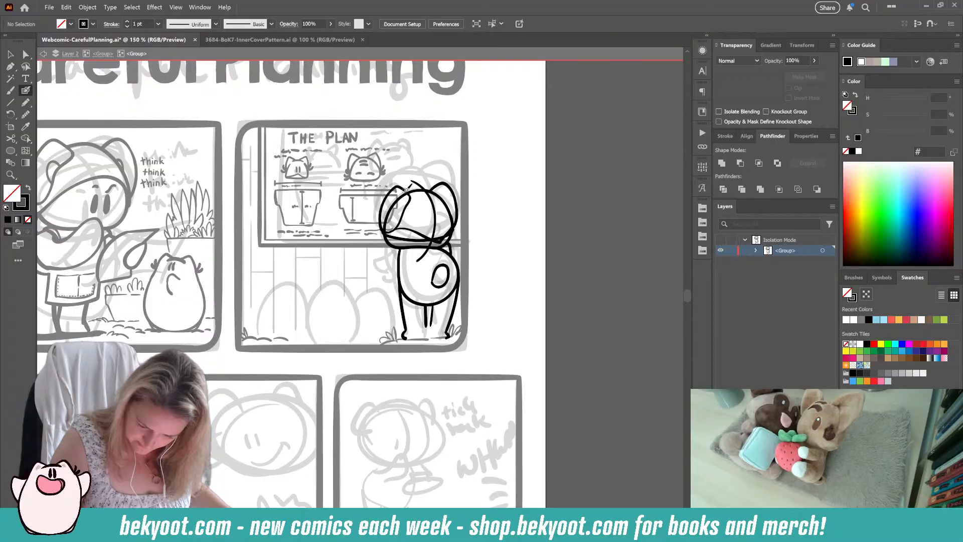
pyautogui.moveTo(434, 186); pyautogui.dragTo(446, 198)
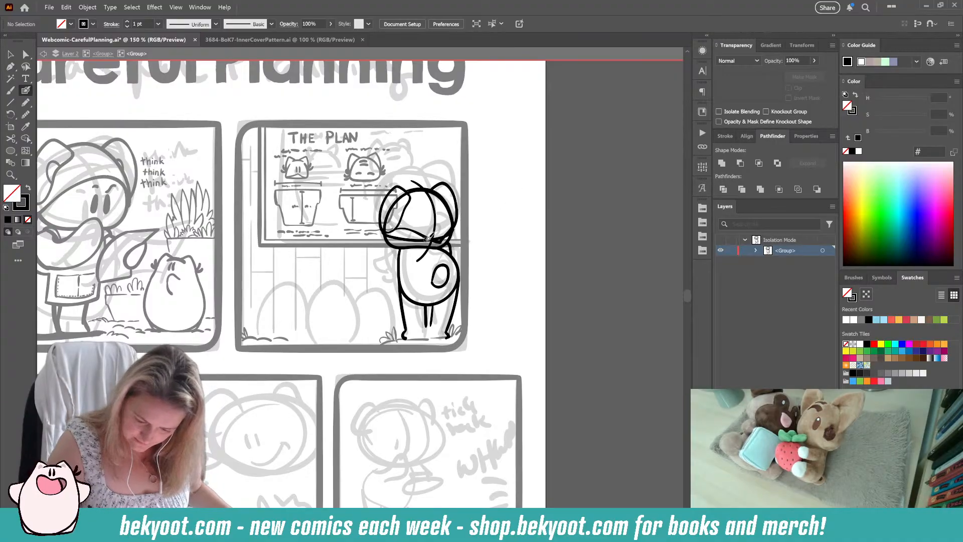
pyautogui.moveTo(438, 244)
pyautogui.mouseDown()
pyautogui.moveTo(421, 254)
pyautogui.moveTo(446, 250)
pyautogui.mouseUp()
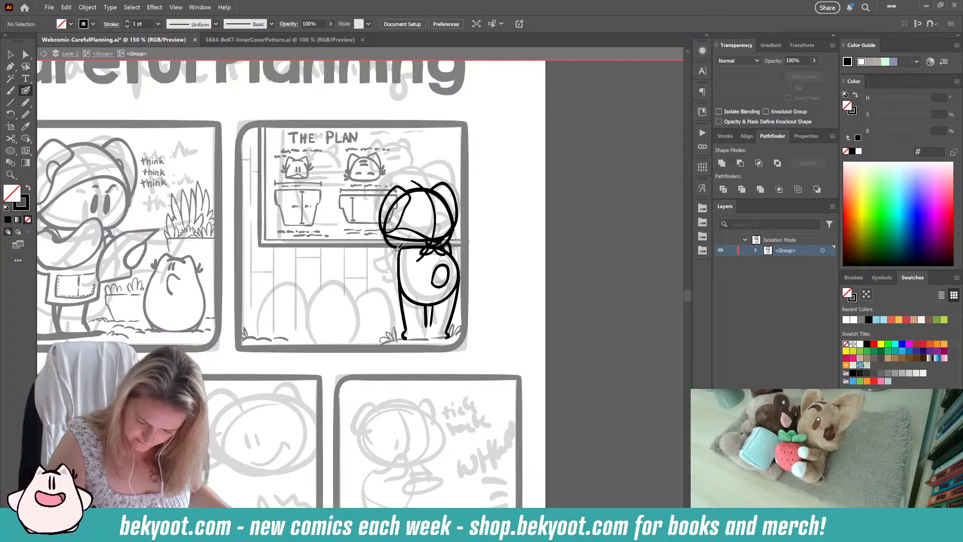
# Step: Try to ink the left arm bent outward from the shoulder
pyautogui.moveTo(398, 247)
pyautogui.mouseDown()
pyautogui.moveTo(380, 261)
pyautogui.moveTo(390, 293)
pyautogui.moveTo(399, 266)
pyautogui.mouseUp()
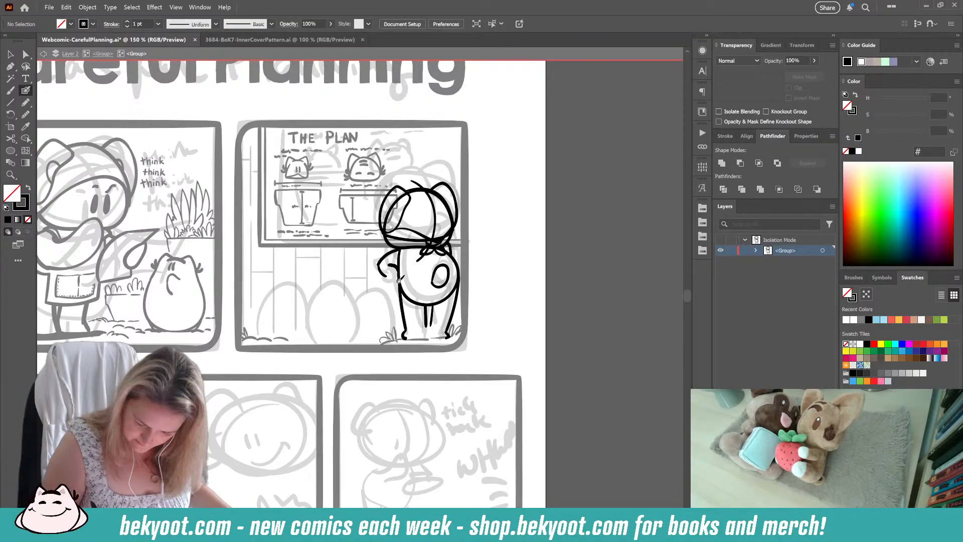
pyautogui.hotkey('ctrl', 'z')
pyautogui.hotkey('ctrl', 'z')
pyautogui.hotkey('ctrl', 'z')
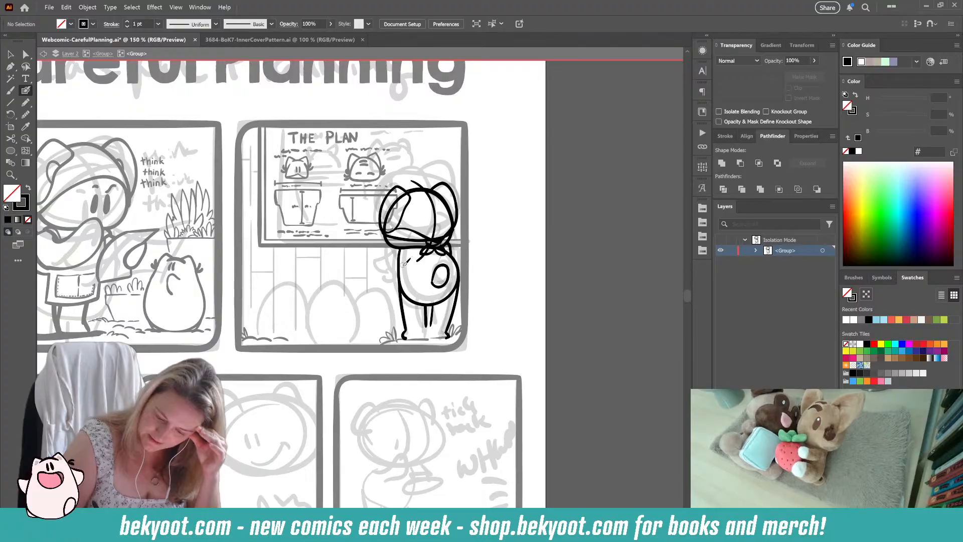
pyautogui.moveTo(397, 270)
pyautogui.mouseDown()
pyautogui.moveTo(386, 292)
pyautogui.moveTo(402, 274)
pyautogui.moveTo(401, 247)
pyautogui.moveTo(380, 265)
pyautogui.moveTo(400, 275)
pyautogui.moveTo(386, 290)
pyautogui.mouseUp()
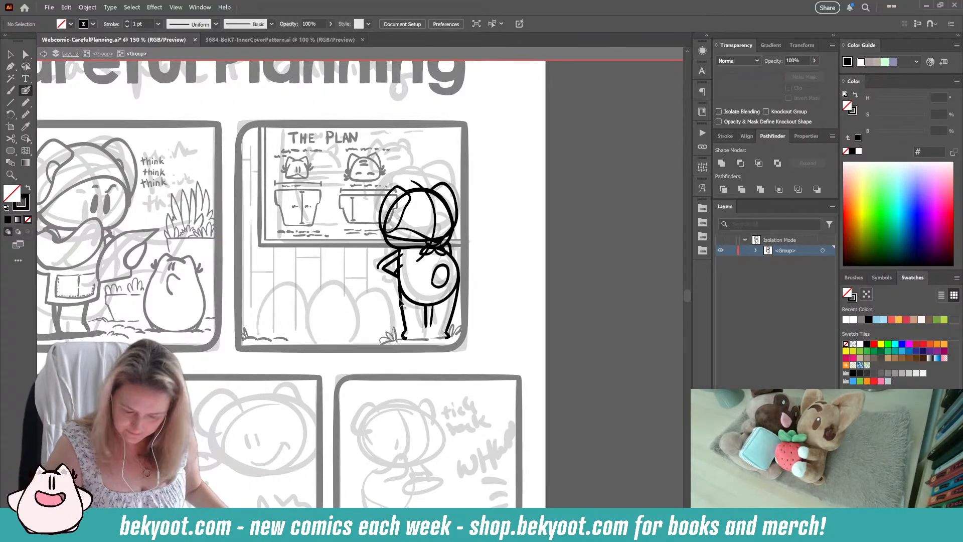
pyautogui.hotkey('ctrl', 'z')
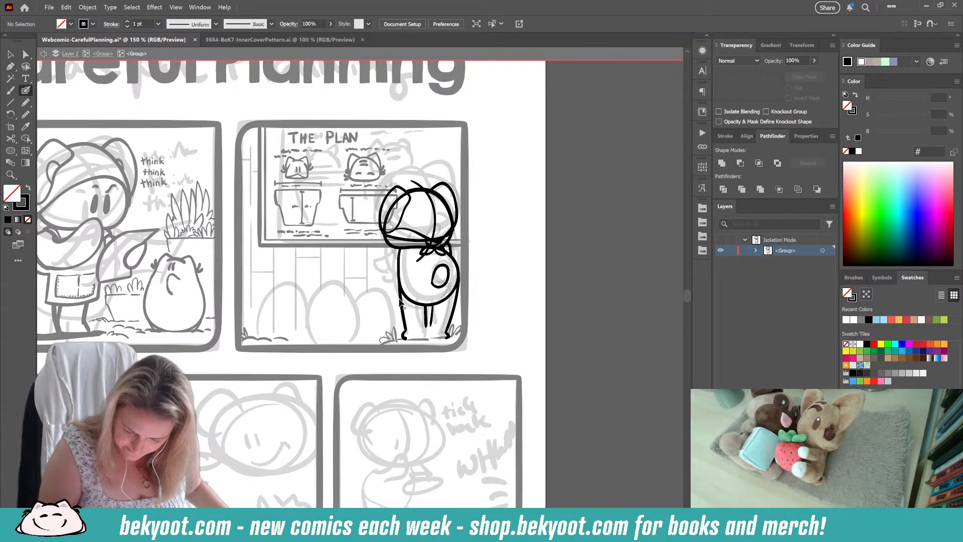
# Step: Touch up the outline of the small oval tail
pyautogui.keyDown('ctrl'); pyautogui.click(427, 318); pyautogui.keyUp('ctrl')
pyautogui.keyDown('ctrl'); pyautogui.click(443, 322); pyautogui.keyUp('ctrl')
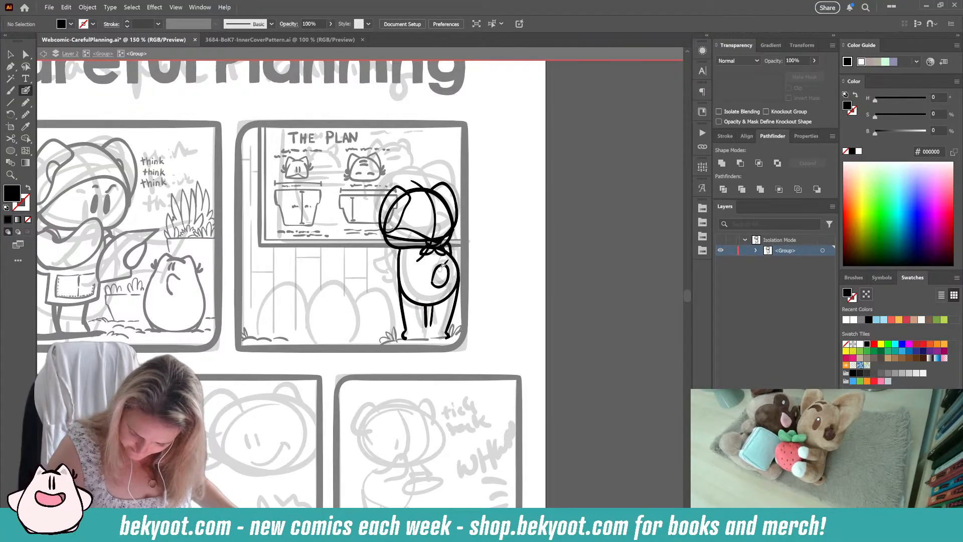
pyautogui.moveTo(442, 265); pyautogui.dragTo(442, 265)
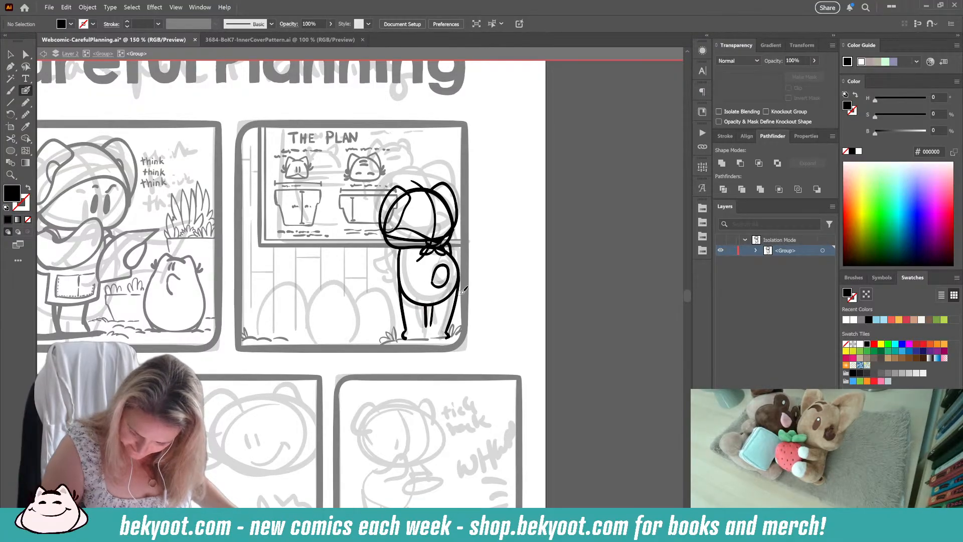
# Step: Delete the standing character's right inner leg line and ink a replacement beside the other one
pyautogui.keyDown('ctrl'); pyautogui.click(427, 313); pyautogui.keyUp('ctrl')
pyautogui.keyDown('ctrl'); pyautogui.click(438, 313); pyautogui.keyUp('ctrl')
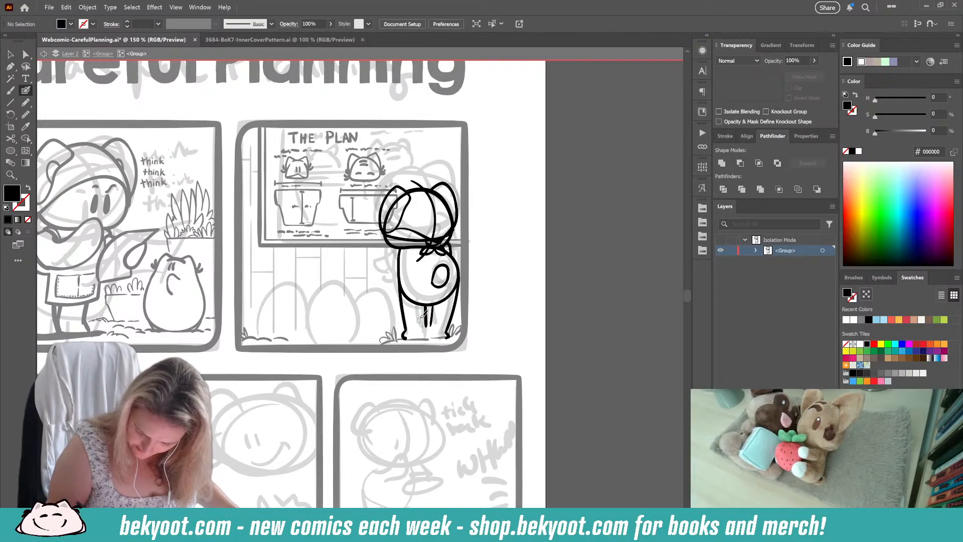
pyautogui.keyDown('ctrl'); pyautogui.click(431, 312); pyautogui.keyUp('ctrl')
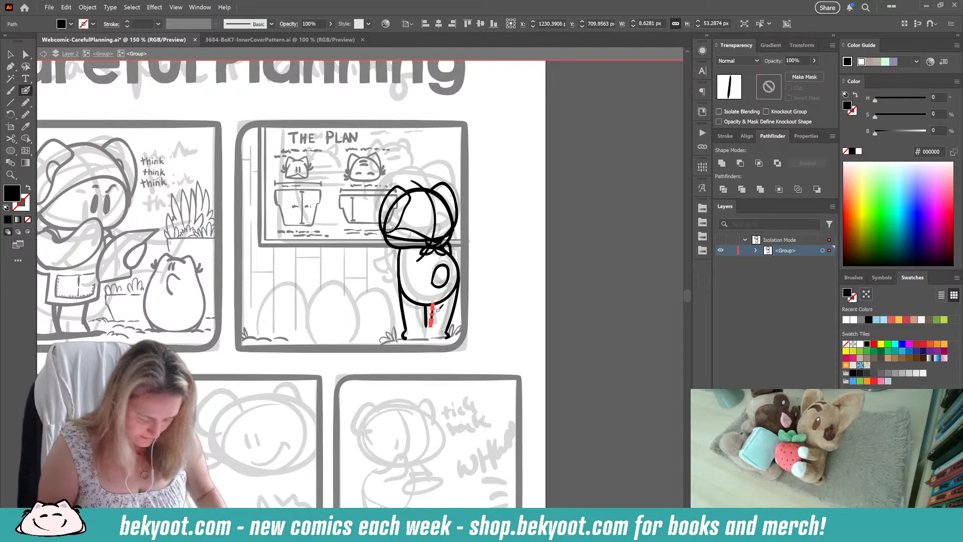
pyautogui.press('Delete')
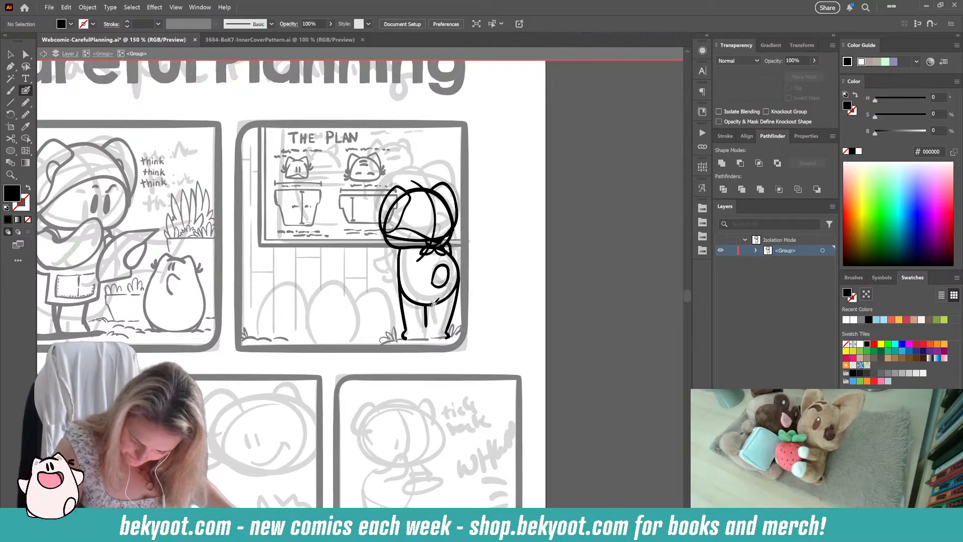
pyautogui.moveTo(432, 304); pyautogui.dragTo(427, 327)
pyautogui.hotkey('shift', 'x')
pyautogui.press('Delete')
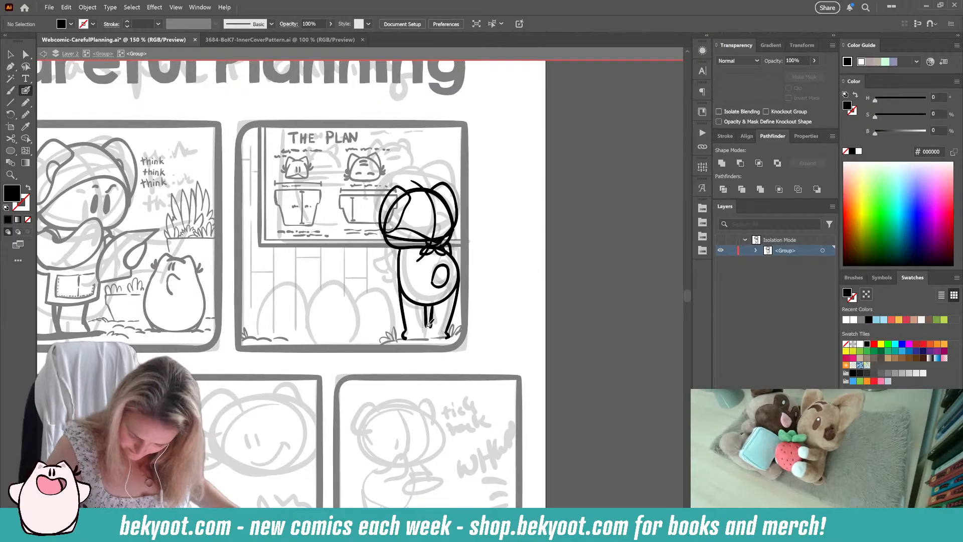
# Step: Join the inner leg lines at their lower ends and ink the soles of both feet along the ground
pyautogui.moveTo(430, 324)
pyautogui.mouseDown()
pyautogui.moveTo(425, 337)
pyautogui.moveTo(431, 321)
pyautogui.moveTo(445, 338)
pyautogui.mouseUp()
pyautogui.hotkey('shift', 'x')
pyautogui.hotkey('shift', 'x')
pyautogui.hotkey('ctrl', 'z')
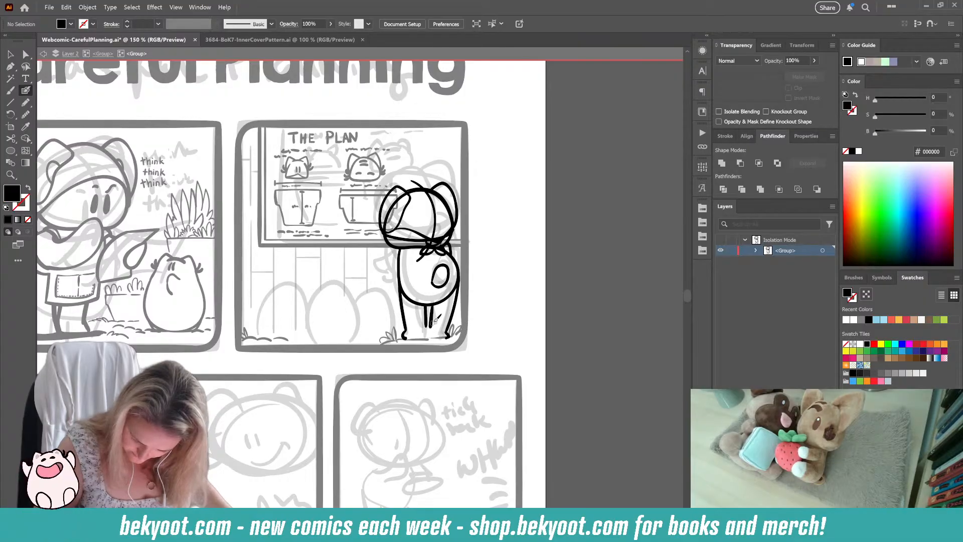
pyautogui.hotkey('shift', 'x')
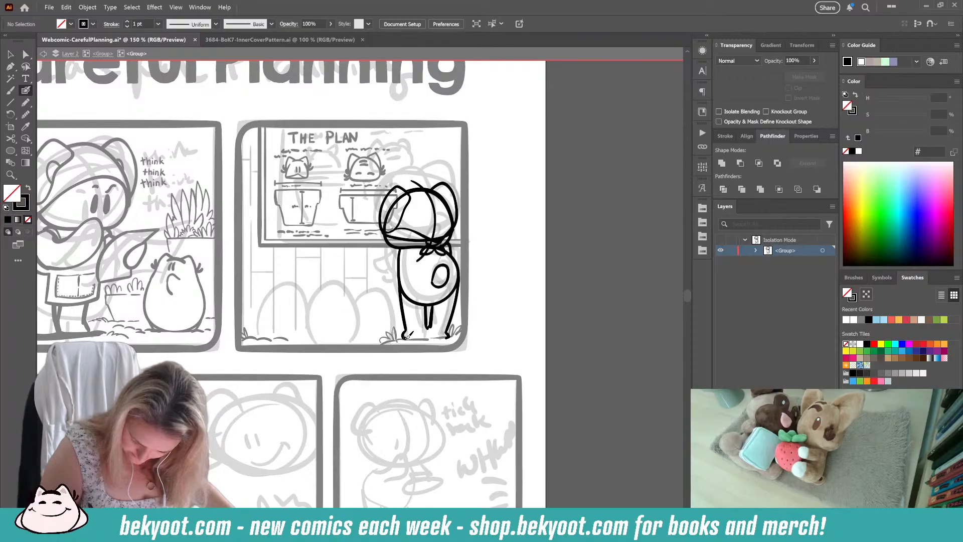
pyautogui.moveTo(408, 335); pyautogui.dragTo(451, 335)
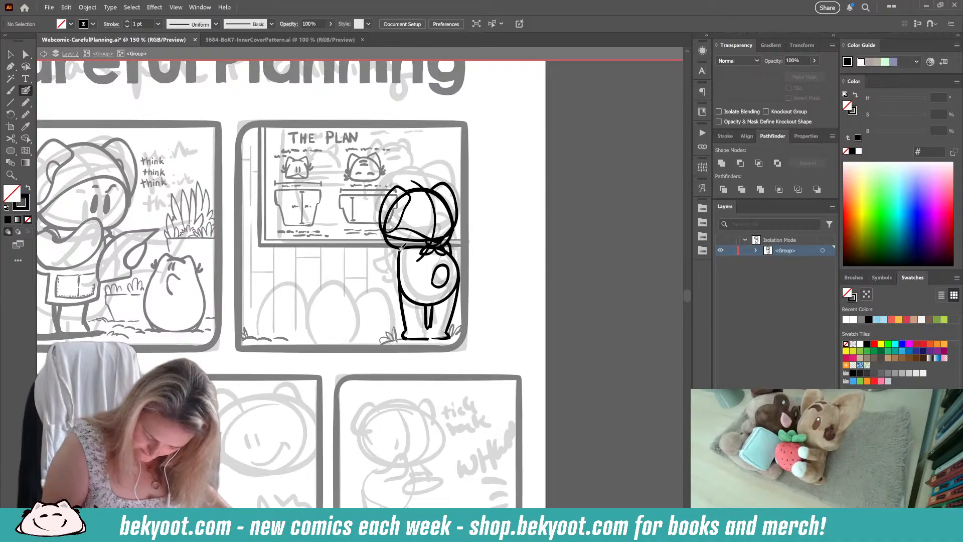
# Step: Try to ink the left arm bent outward with a pointed elbow and the hand resting on the hip
pyautogui.moveTo(401, 248)
pyautogui.mouseDown()
pyautogui.moveTo(380, 276)
pyautogui.moveTo(392, 286)
pyautogui.moveTo(404, 278)
pyautogui.moveTo(387, 270)
pyautogui.mouseUp()
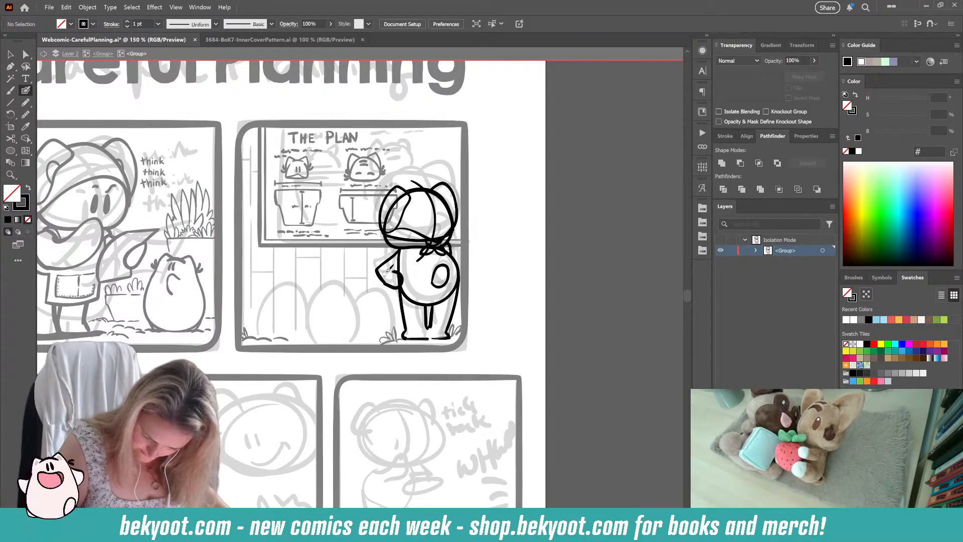
pyautogui.hotkey('ctrl', 'z')
pyautogui.hotkey('ctrl', 'z')
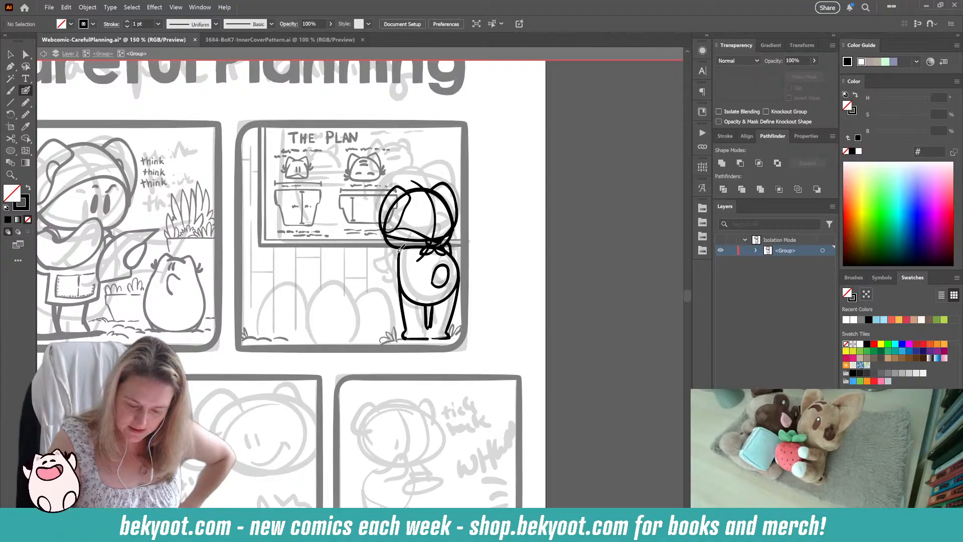
# Step: Try to ink a longer, sharply pointed left arm with a hand on the hip and apron lines across the back
pyautogui.moveTo(400, 248)
pyautogui.mouseDown()
pyautogui.moveTo(369, 265)
pyautogui.moveTo(399, 283)
pyautogui.mouseUp()
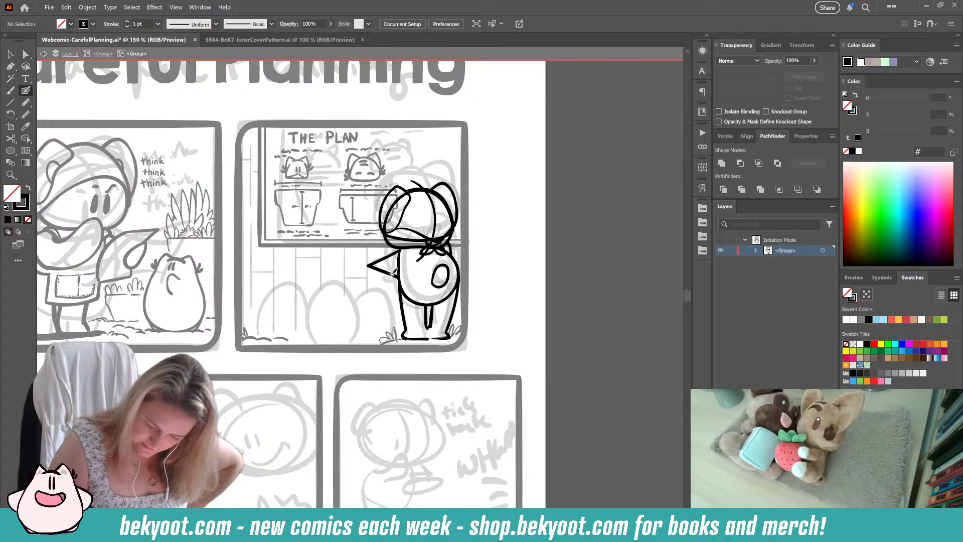
pyautogui.moveTo(394, 269)
pyautogui.mouseDown()
pyautogui.moveTo(399, 289)
pyautogui.moveTo(384, 257)
pyautogui.moveTo(396, 277)
pyautogui.mouseUp()
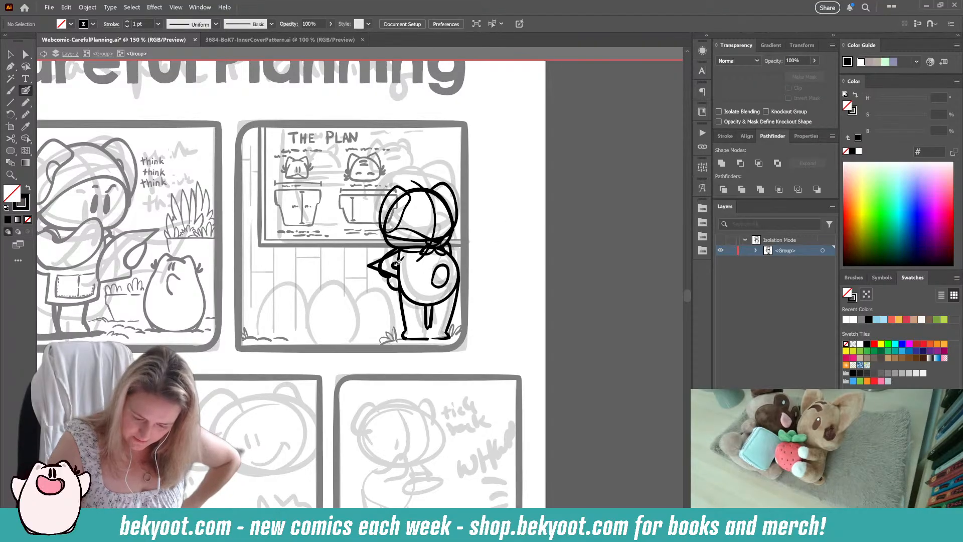
pyautogui.moveTo(399, 271)
pyautogui.mouseDown()
pyautogui.moveTo(441, 265)
pyautogui.moveTo(397, 314)
pyautogui.mouseUp()
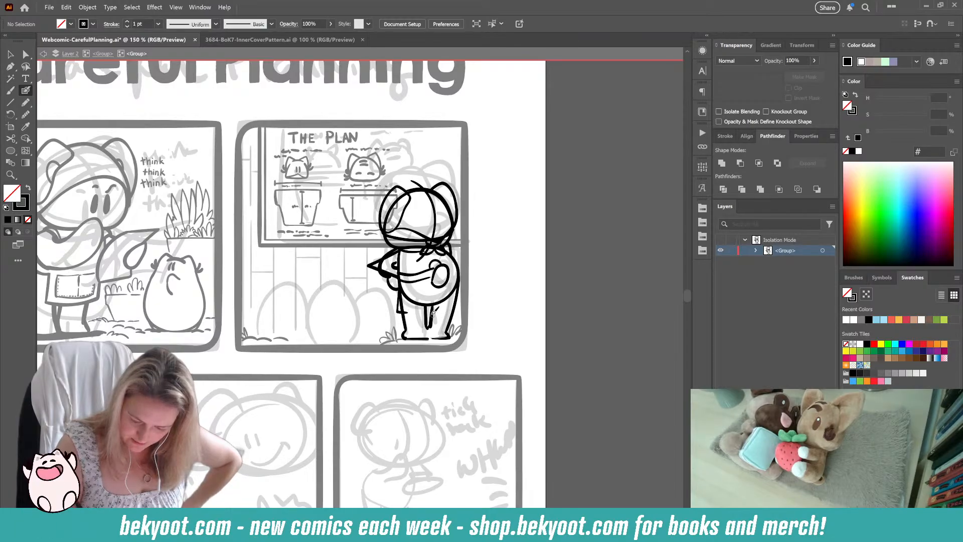
pyautogui.moveTo(432, 268); pyautogui.dragTo(437, 283)
pyautogui.hotkey('ctrl', 'z')
pyautogui.hotkey('ctrl', 'z')
pyautogui.hotkey('ctrl', 'z')
pyautogui.hotkey('ctrl', 'z')
pyautogui.hotkey('ctrl', 'z')
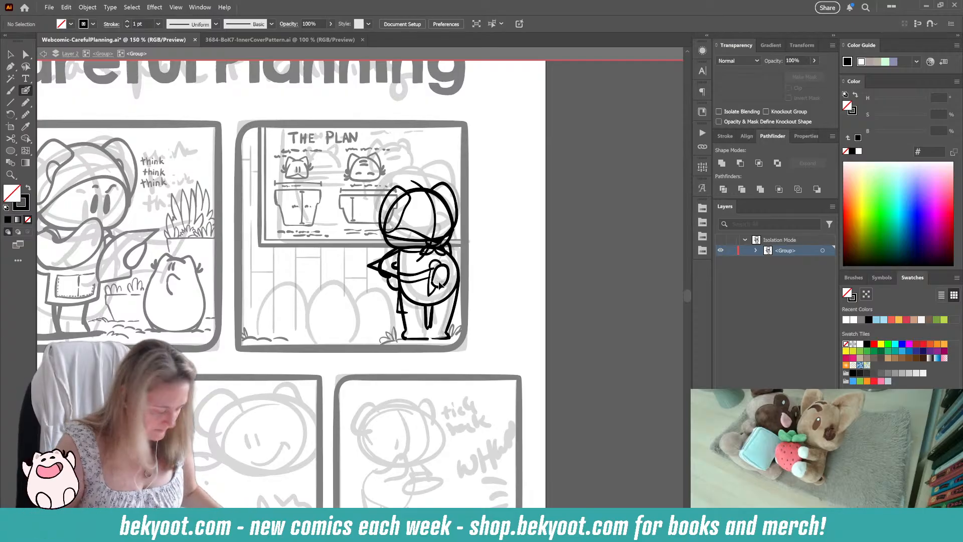
pyautogui.hotkey('ctrl', 'z')
pyautogui.hotkey('ctrl', 'z')
pyautogui.hotkey('ctrl', 'z')
pyautogui.hotkey('ctrl', 'z')
pyautogui.hotkey('ctrl', 'z')
pyautogui.hotkey('ctrl', 'z')
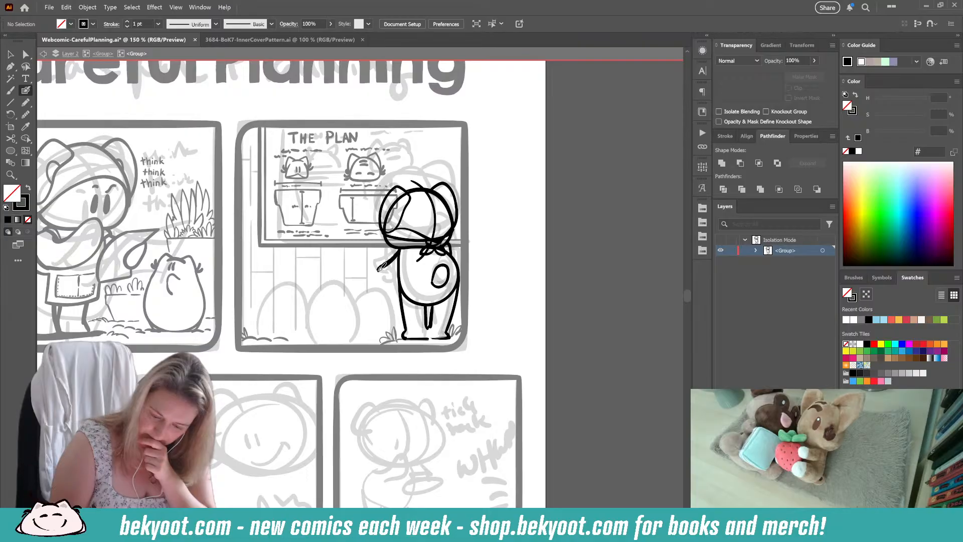
# Step: Try to ink the left arm shorter, with a softer elbow folding back to the waist
pyautogui.moveTo(380, 268)
pyautogui.mouseDown()
pyautogui.moveTo(384, 282)
pyautogui.moveTo(400, 275)
pyautogui.mouseUp()
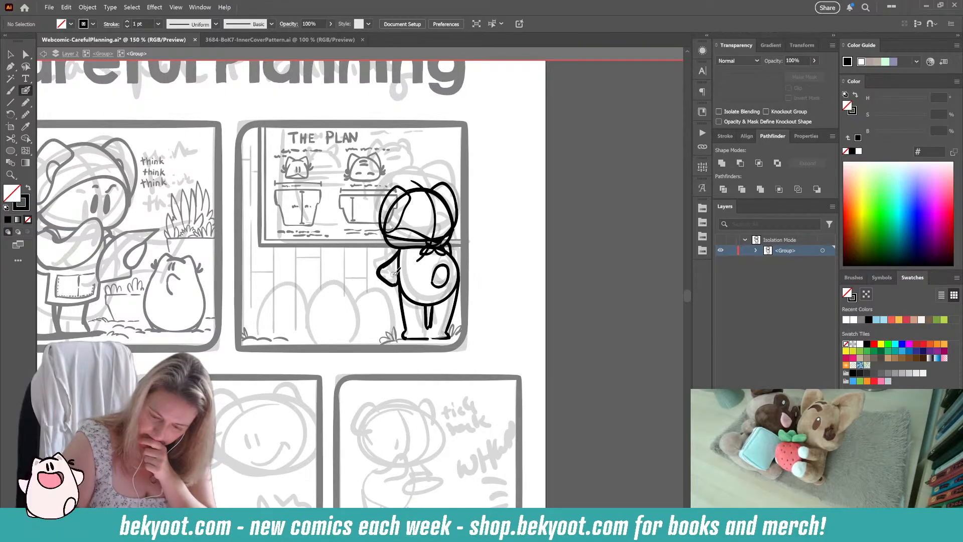
pyautogui.hotkey('ctrl', 'z')
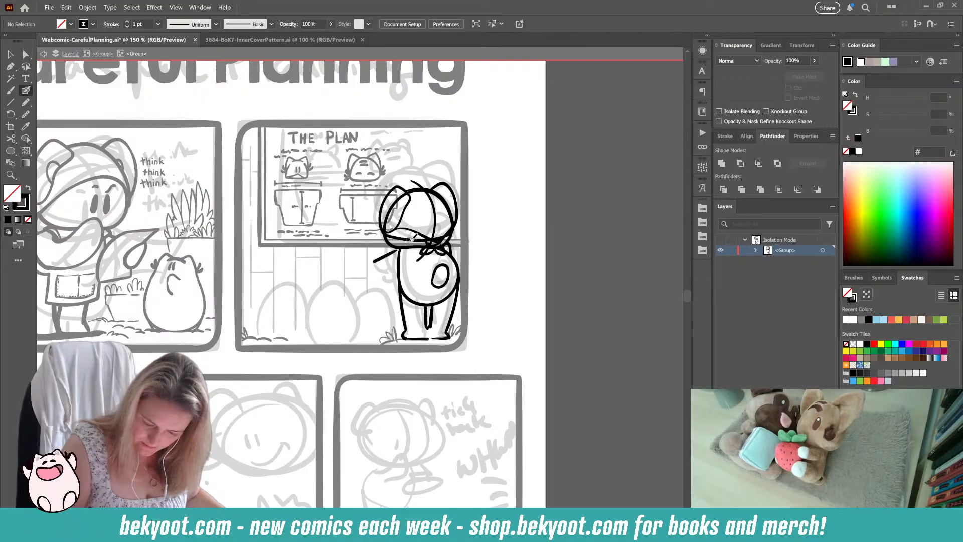
pyautogui.moveTo(379, 265); pyautogui.dragTo(401, 279)
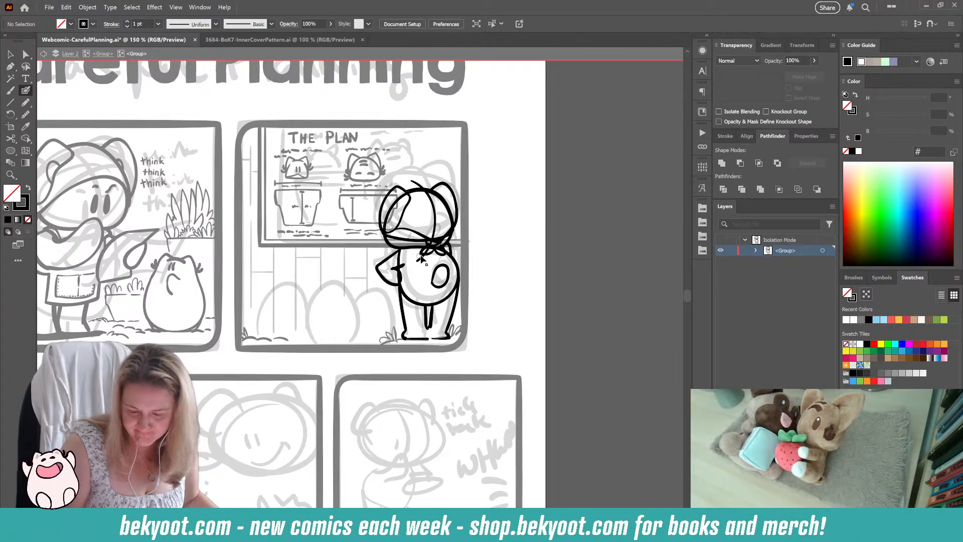
pyautogui.hotkey('ctrl', 'z')
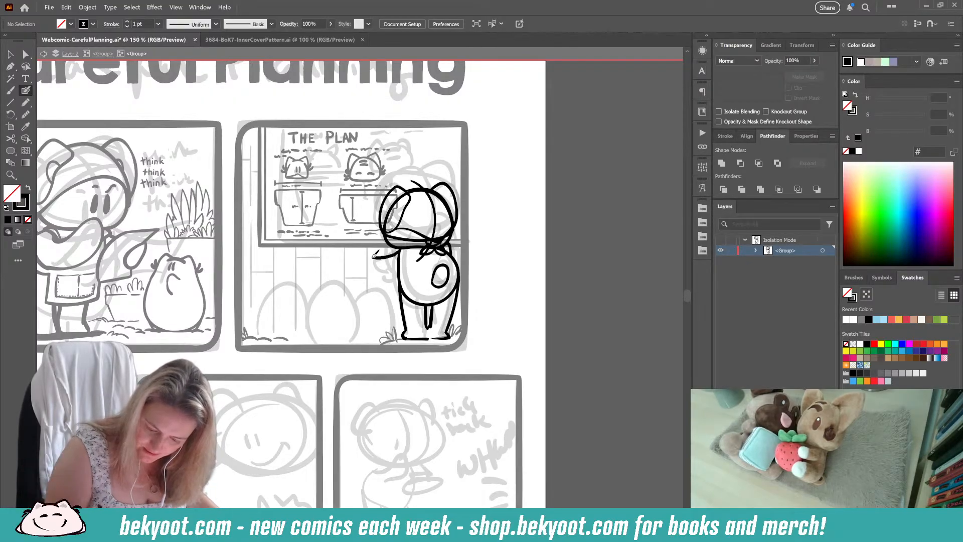
# Step: Try to ink the left arm extended farther sideways with a broad rounded elbow and an inner line back to the body
pyautogui.moveTo(374, 255)
pyautogui.mouseDown()
pyautogui.moveTo(365, 268)
pyautogui.moveTo(401, 271)
pyautogui.mouseUp()
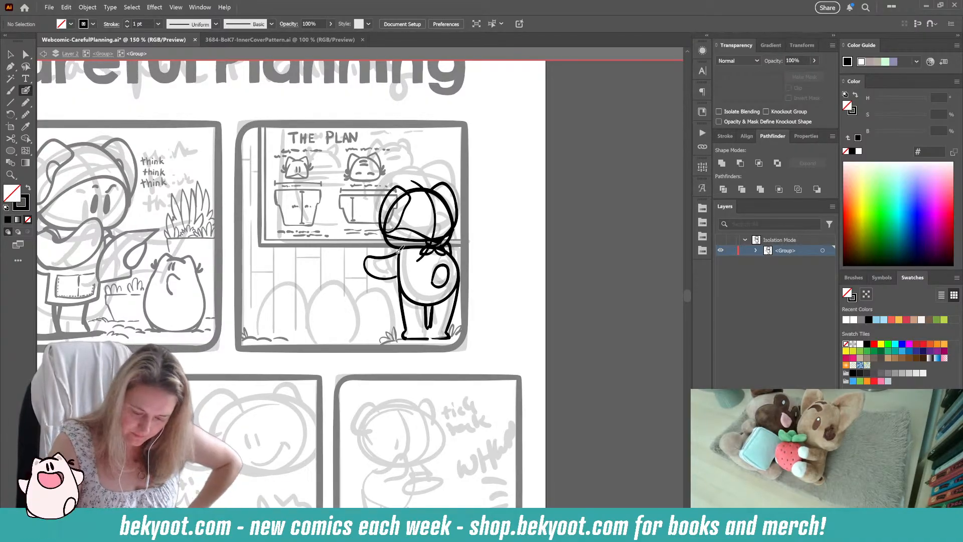
pyautogui.moveTo(375, 262)
pyautogui.mouseDown()
pyautogui.moveTo(397, 281)
pyautogui.moveTo(400, 271)
pyautogui.mouseUp()
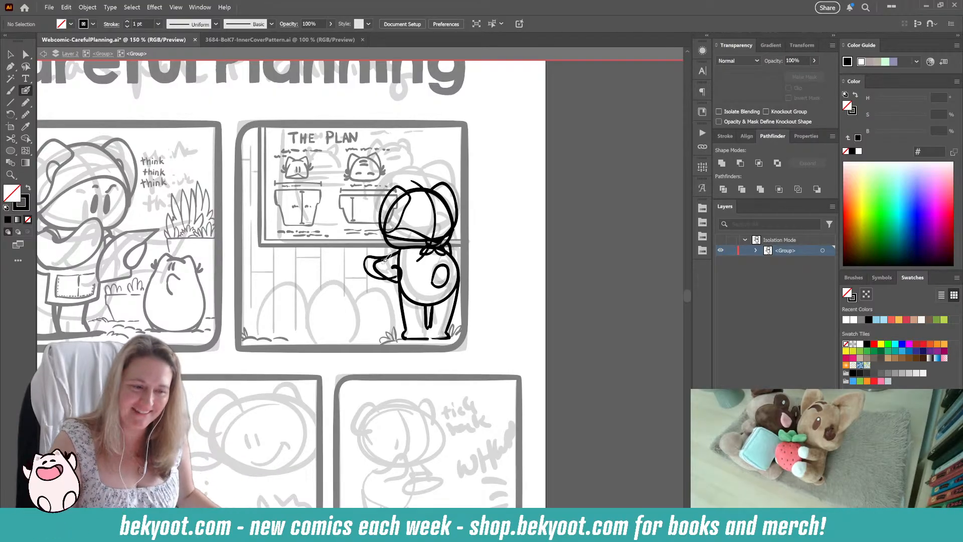
pyautogui.hotkey('ctrl', 'z')
pyautogui.hotkey('ctrl', 'z')
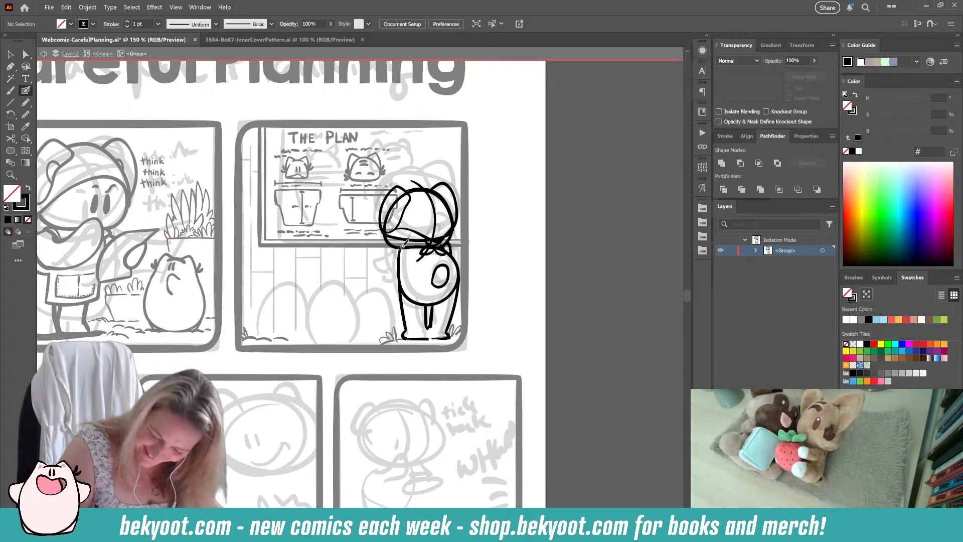
# Step: Try to ink the left arm as a short slanted upper line with a curved stroke below it at the waist
pyautogui.moveTo(381, 263); pyautogui.dragTo(379, 274)
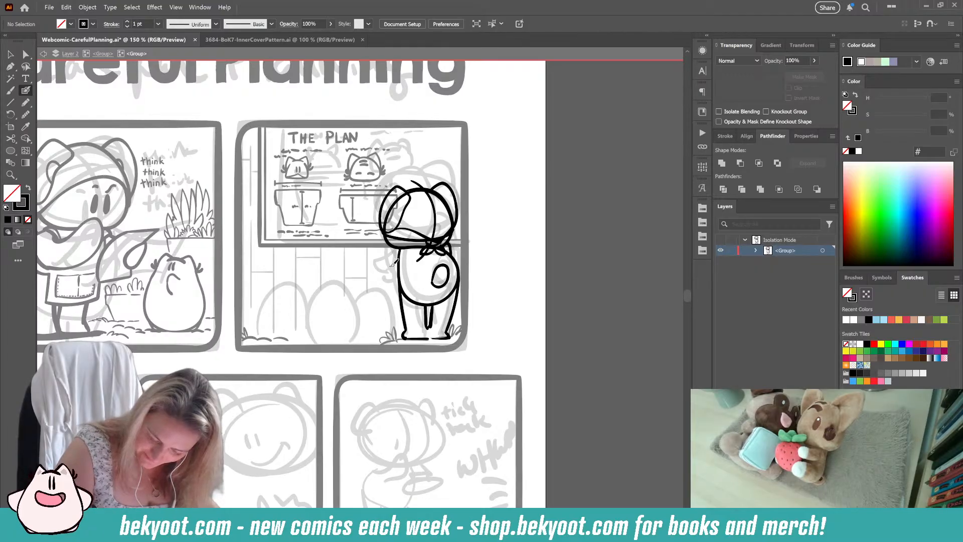
pyautogui.moveTo(384, 262); pyautogui.dragTo(386, 284)
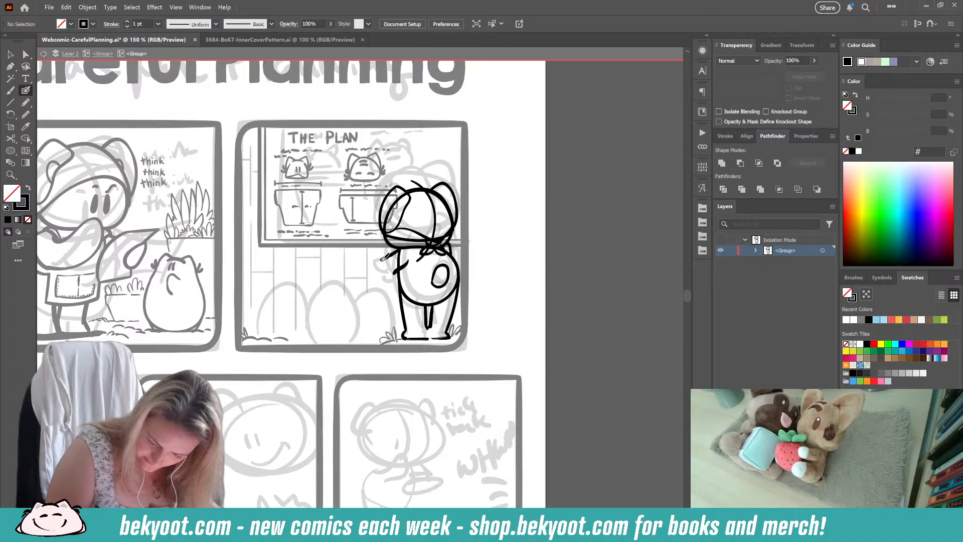
pyautogui.moveTo(378, 266)
pyautogui.mouseDown()
pyautogui.moveTo(405, 282)
pyautogui.moveTo(388, 288)
pyautogui.moveTo(380, 273)
pyautogui.moveTo(389, 270)
pyautogui.mouseUp()
pyautogui.hotkey('ctrl', 'z')
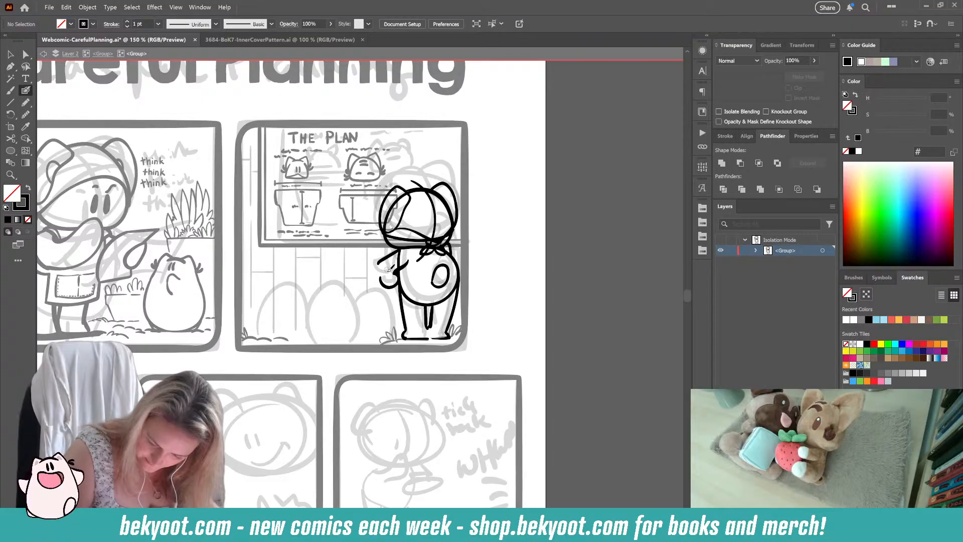
# Step: Try removing the slanted upper-arm line and reworking the short stroke where the arm meets the body
pyautogui.keyDown('ctrl'); pyautogui.click(384, 259); pyautogui.keyUp('ctrl')
pyautogui.press('Delete')
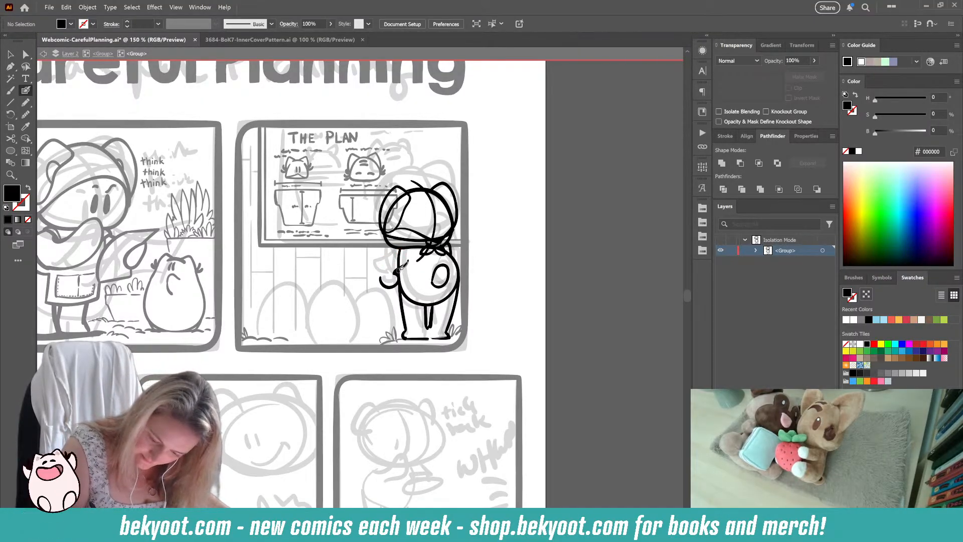
pyautogui.moveTo(408, 261); pyautogui.dragTo(394, 273)
pyautogui.press('Delete')
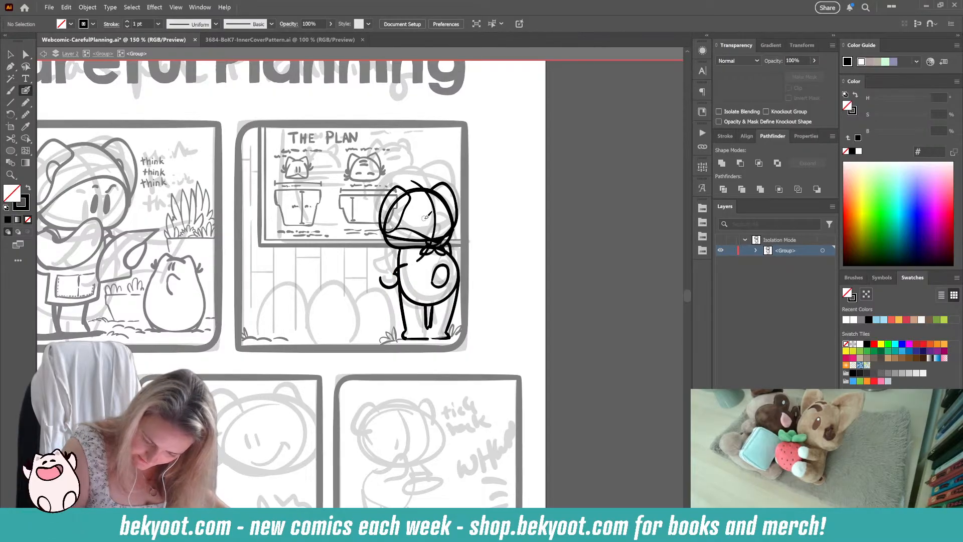
pyautogui.hotkey('ctrl', 'z')
# Step: Try to close the left arm outline from the shoulder around the elbow to the waist, and undo all of the arm's strokes
pyautogui.moveTo(403, 246)
pyautogui.mouseDown()
pyautogui.moveTo(374, 265)
pyautogui.moveTo(381, 283)
pyautogui.moveTo(397, 283)
pyautogui.mouseUp()
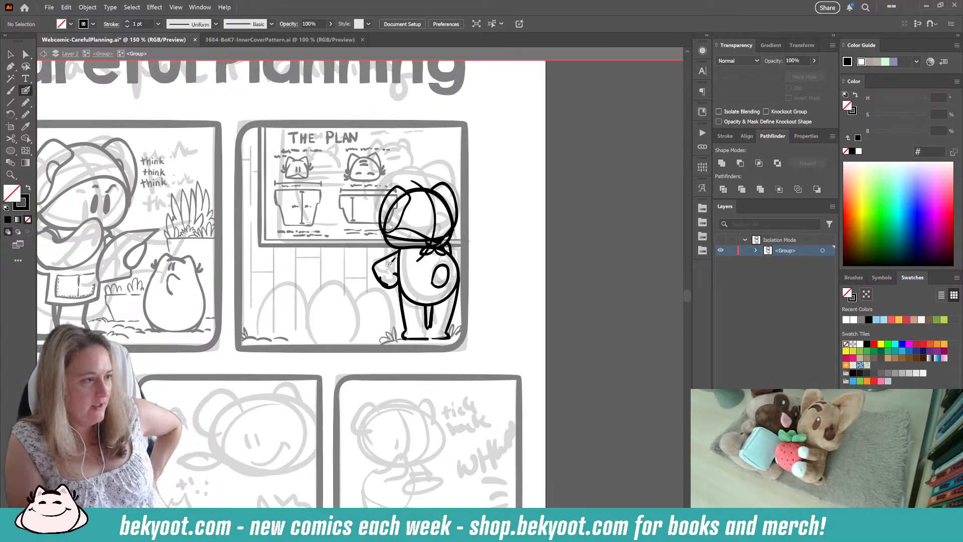
pyautogui.hotkey('ctrl', 'z')
pyautogui.hotkey('ctrl', 'z')
pyautogui.hotkey('ctrl', 'z')
pyautogui.hotkey('ctrl', 'z')
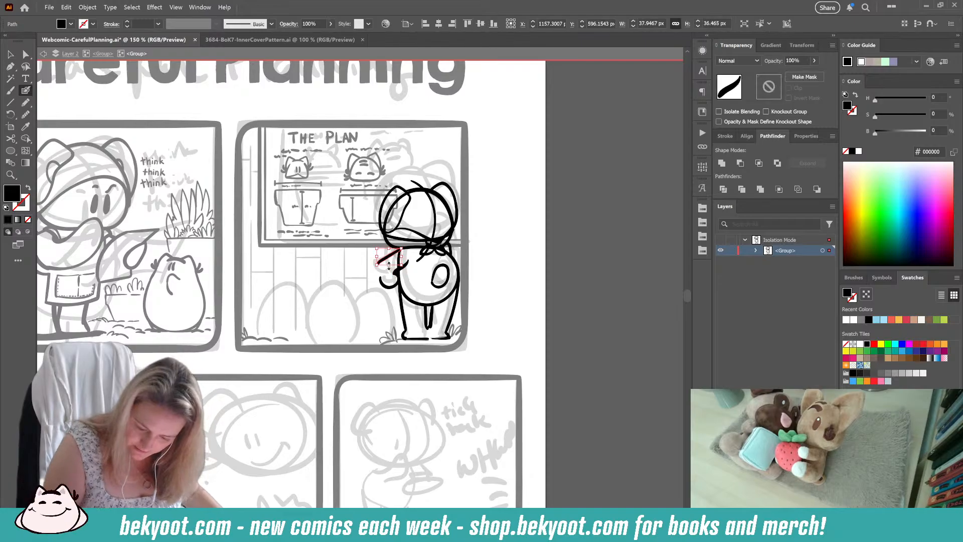
pyautogui.hotkey('ctrl', 'z')
pyautogui.hotkey('ctrl', 'z')
pyautogui.hotkey('ctrl', 'z')
pyautogui.hotkey('ctrl', 'z')
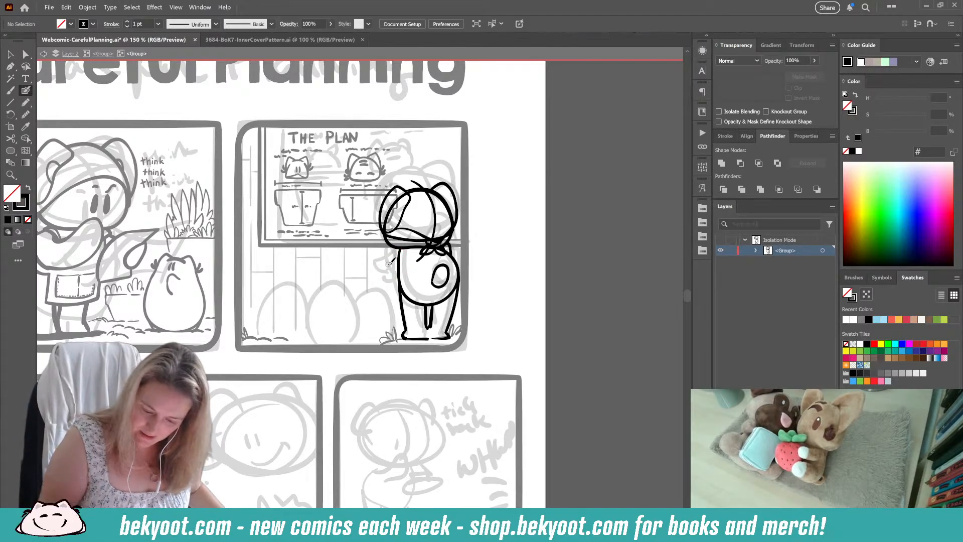
# Step: Ink two small ovals at the left shoulder and just outside the body to block in the bent arm
pyautogui.moveTo(433, 242)
pyautogui.mouseDown()
pyautogui.moveTo(439, 290)
pyautogui.moveTo(430, 303)
pyautogui.mouseUp()
pyautogui.moveTo(403, 251)
pyautogui.mouseDown()
pyautogui.moveTo(399, 267)
pyautogui.moveTo(406, 249)
pyautogui.mouseUp()
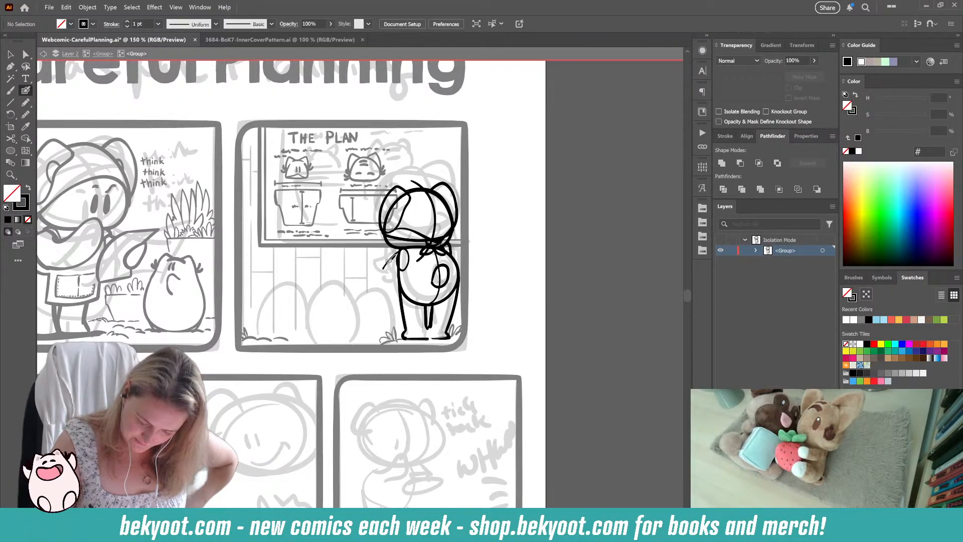
pyautogui.moveTo(389, 261)
pyautogui.mouseDown()
pyautogui.moveTo(390, 273)
pyautogui.moveTo(390, 259)
pyautogui.mouseUp()
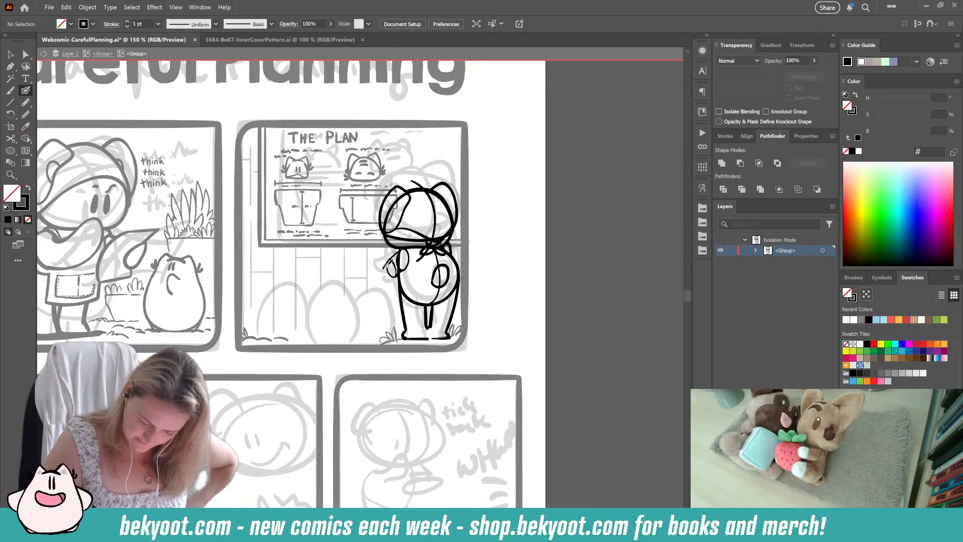
# Step: Try several forearm and hand outlines reaching outward from the small ovals of the left arm
pyautogui.moveTo(388, 262)
pyautogui.mouseDown()
pyautogui.moveTo(366, 279)
pyautogui.moveTo(435, 245)
pyautogui.moveTo(384, 261)
pyautogui.moveTo(384, 283)
pyautogui.mouseUp()
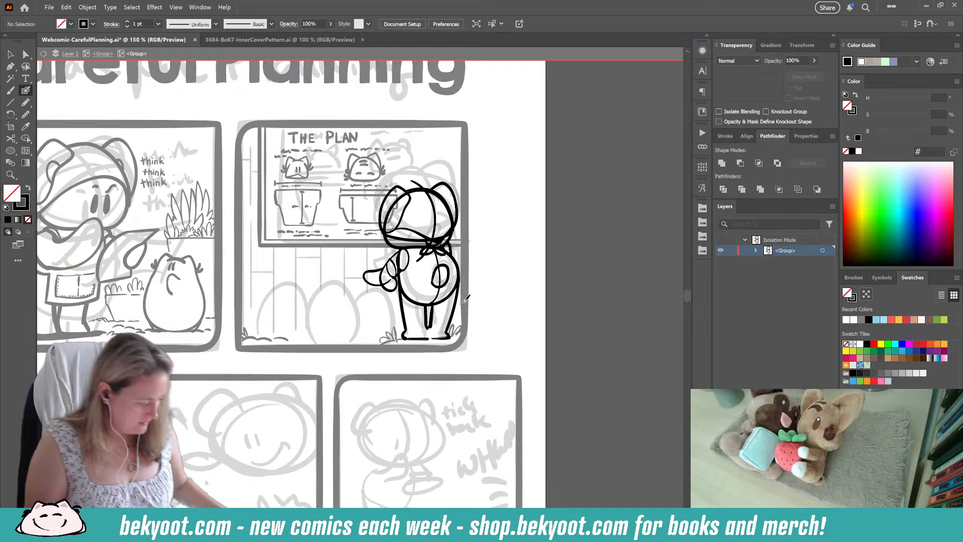
pyautogui.hotkey('ctrl', 'z')
pyautogui.moveTo(385, 267)
pyautogui.mouseDown()
pyautogui.moveTo(379, 286)
pyautogui.moveTo(399, 281)
pyautogui.mouseUp()
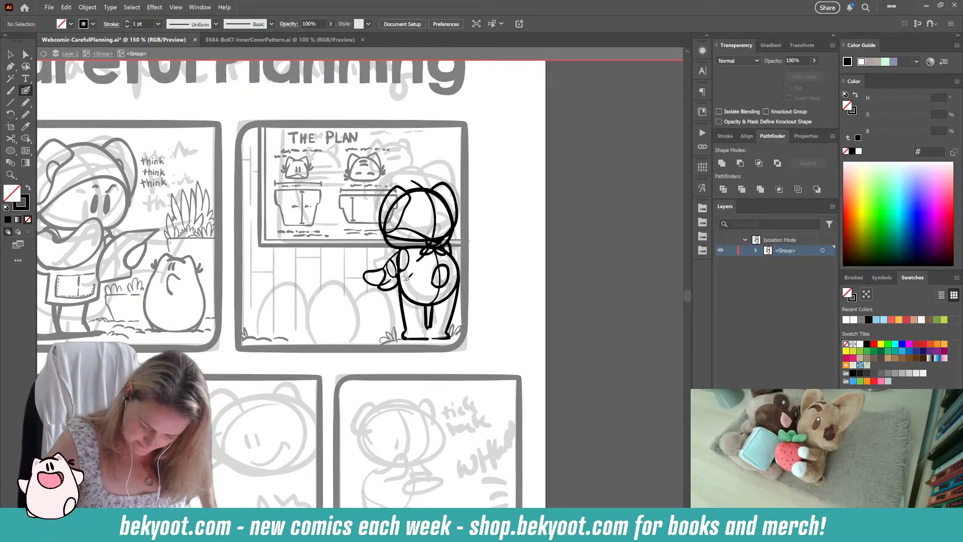
pyautogui.hotkey('ctrl', 'z')
pyautogui.hotkey('ctrl', 'z')
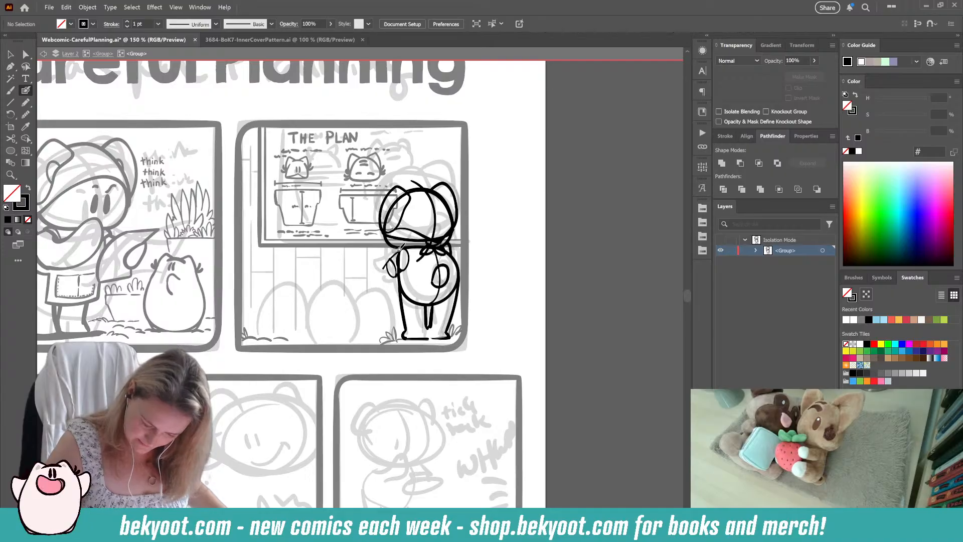
pyautogui.moveTo(387, 263)
pyautogui.mouseDown()
pyautogui.moveTo(396, 296)
pyautogui.moveTo(399, 271)
pyautogui.moveTo(400, 286)
pyautogui.mouseUp()
pyautogui.hotkey('ctrl', 'z')
# Step: Undo the previous left arm attempt and ink a small curve for the left shoulder of the standing character
pyautogui.hotkey('ctrl', 'z')
pyautogui.hotkey('ctrl', 'z')
pyautogui.hotkey('ctrl', 'z')
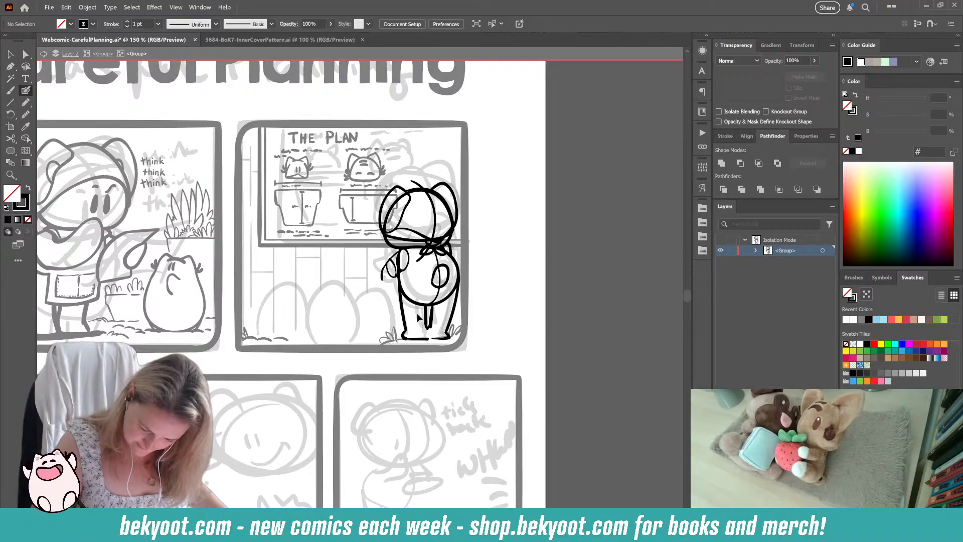
pyautogui.hotkey('ctrl', 'z')
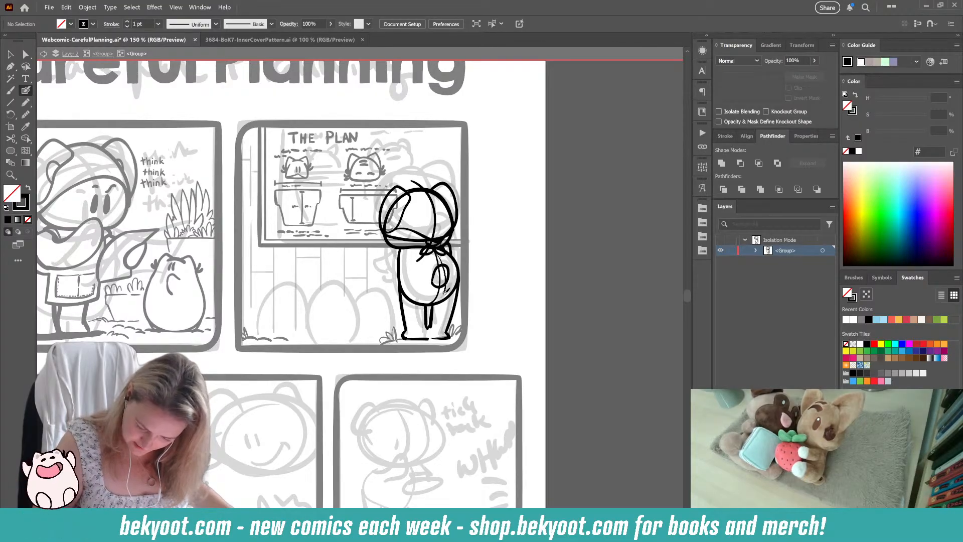
pyautogui.moveTo(402, 250)
pyautogui.mouseDown()
pyautogui.moveTo(413, 250)
pyautogui.moveTo(414, 277)
pyautogui.moveTo(401, 289)
pyautogui.moveTo(382, 270)
pyautogui.moveTo(408, 244)
pyautogui.moveTo(386, 271)
pyautogui.moveTo(407, 288)
pyautogui.moveTo(415, 271)
pyautogui.moveTo(408, 260)
pyautogui.mouseUp()
pyautogui.hotkey('ctrl', 'z')
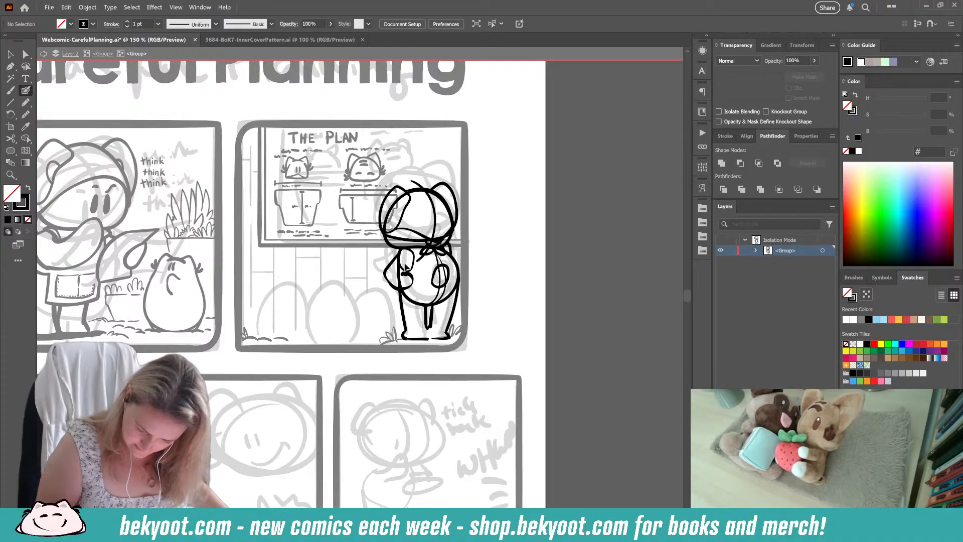
pyautogui.hotkey('ctrl', 'z')
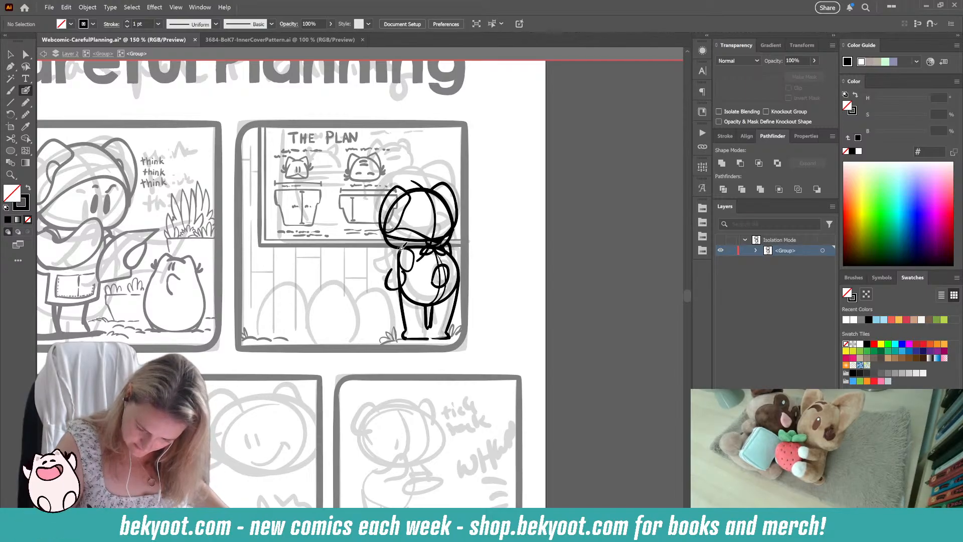
# Step: Try a bent left arm with an outer line from shoulder to elbow and a rounded hand, and undo those strokes
pyautogui.moveTo(400, 250)
pyautogui.mouseDown()
pyautogui.moveTo(386, 260)
pyautogui.moveTo(388, 283)
pyautogui.mouseUp()
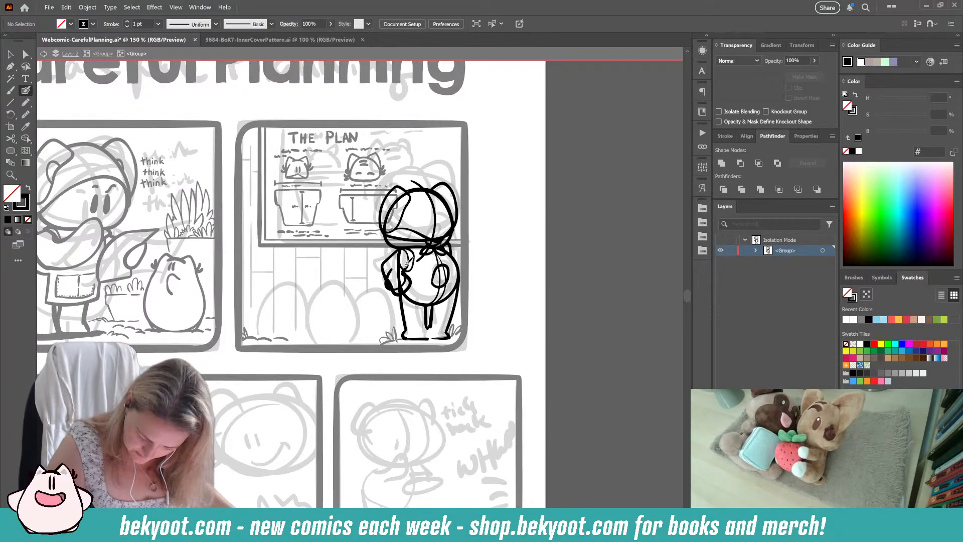
pyautogui.moveTo(407, 264)
pyautogui.mouseDown()
pyautogui.moveTo(387, 265)
pyautogui.moveTo(393, 287)
pyautogui.mouseUp()
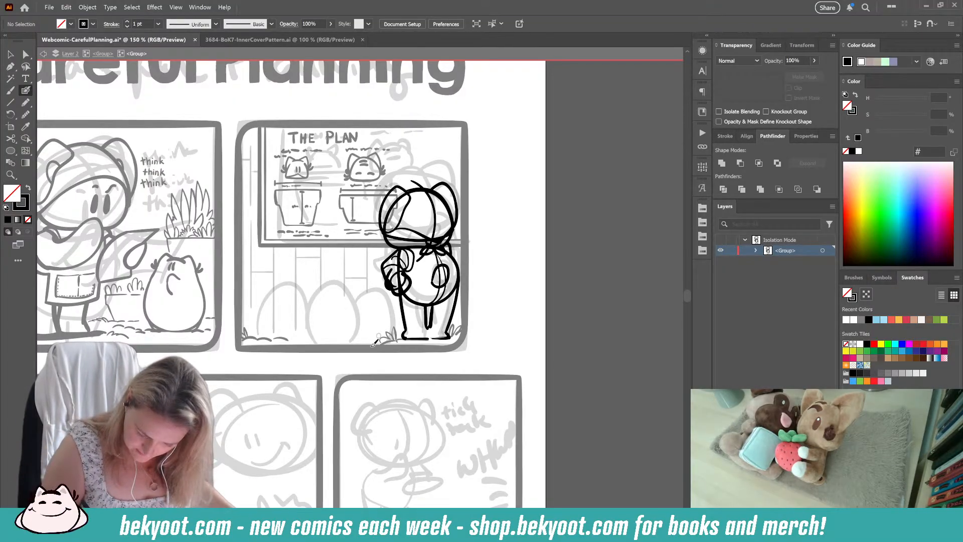
pyautogui.hotkey('ctrl', 'z')
pyautogui.hotkey('ctrl', 'z')
pyautogui.hotkey('ctrl', 'z')
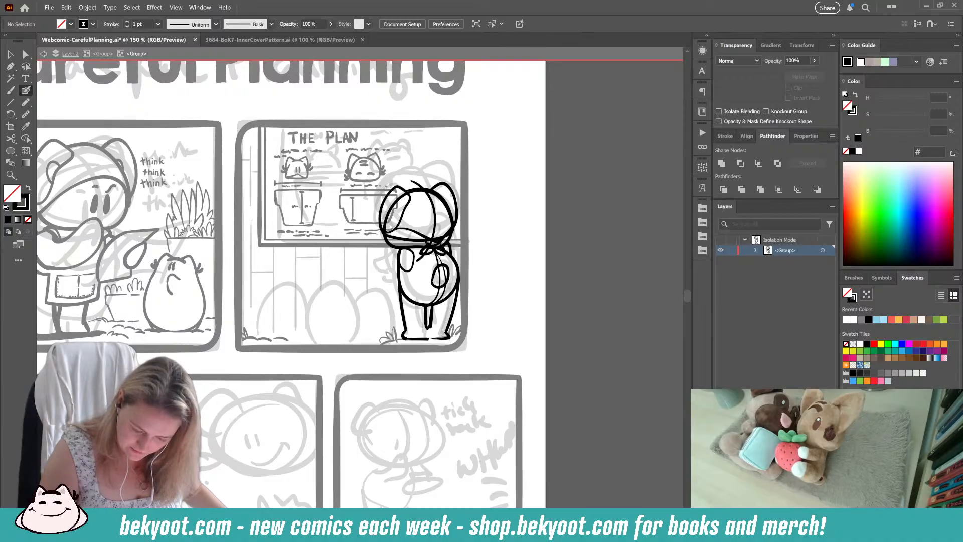
# Step: Try a short upper-arm stroke and a small hand arc beside the body, and undo them
pyautogui.moveTo(402, 250)
pyautogui.mouseDown()
pyautogui.moveTo(400, 267)
pyautogui.moveTo(413, 255)
pyautogui.moveTo(401, 255)
pyautogui.mouseUp()
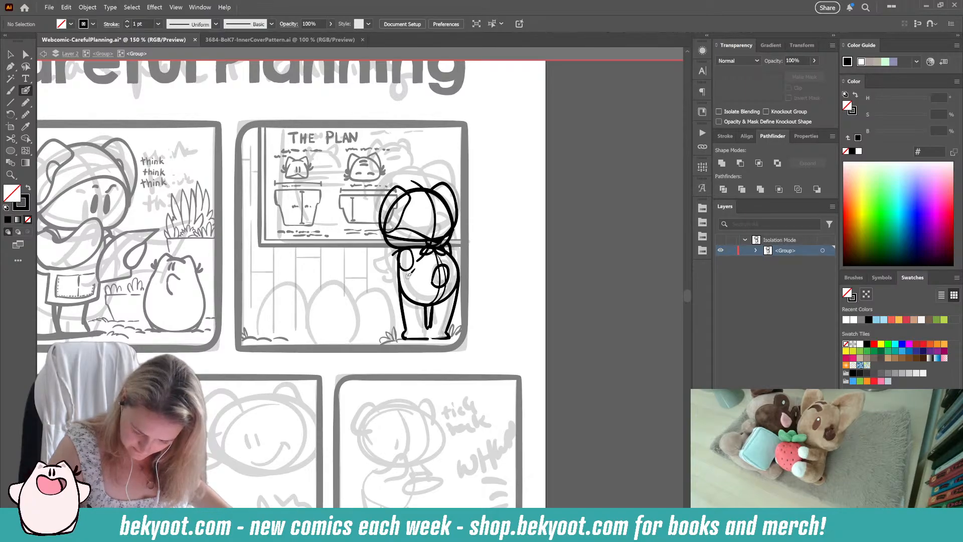
pyautogui.moveTo(401, 287)
pyautogui.mouseDown()
pyautogui.moveTo(388, 284)
pyautogui.moveTo(396, 268)
pyautogui.mouseUp()
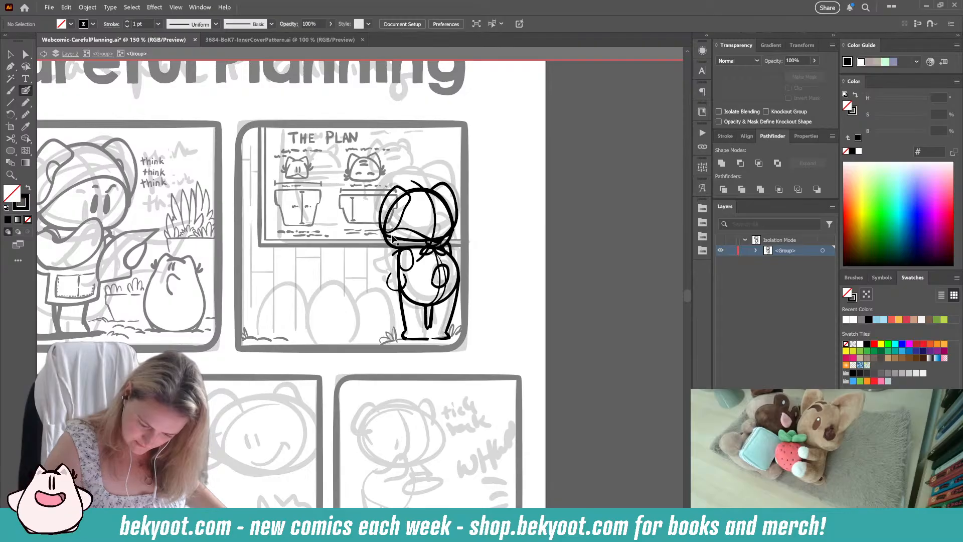
pyautogui.moveTo(396, 252)
pyautogui.mouseDown()
pyautogui.moveTo(387, 285)
pyautogui.moveTo(404, 267)
pyautogui.mouseUp()
pyautogui.hotkey('ctrl', 'z')
pyautogui.hotkey('ctrl', 'z')
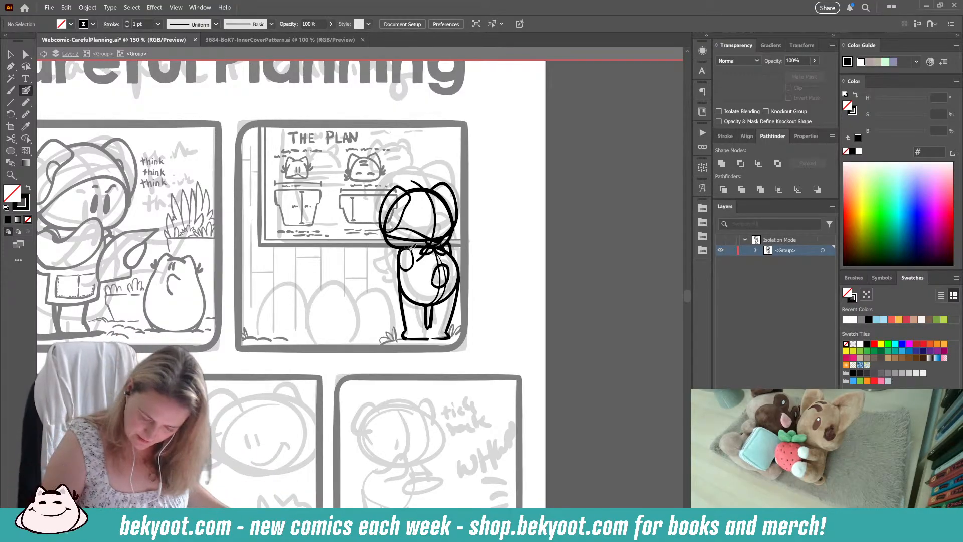
# Step: Rework the left shoulder oval and nudge the small oval on the opposite side of the body slightly outward
pyautogui.moveTo(410, 247); pyautogui.dragTo(416, 295)
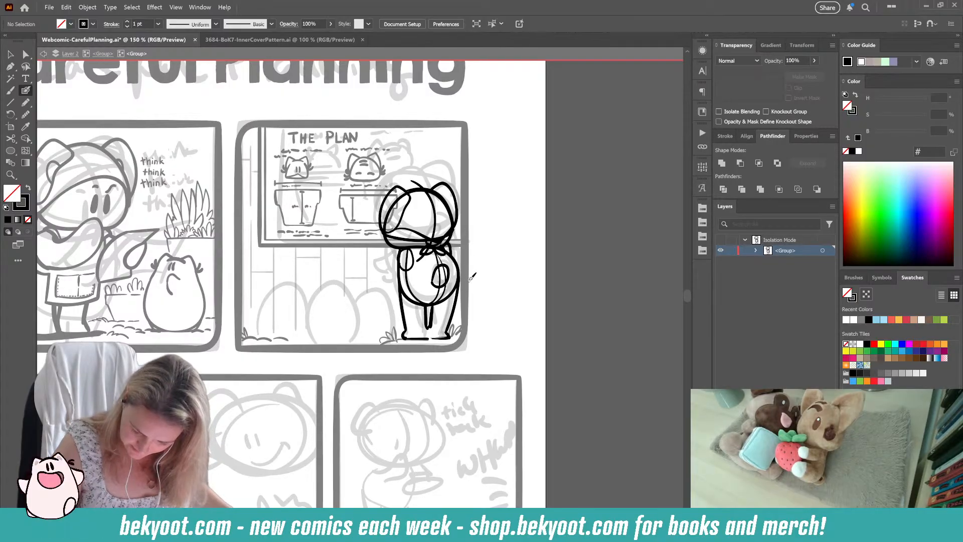
pyautogui.moveTo(448, 279); pyautogui.dragTo(451, 280)
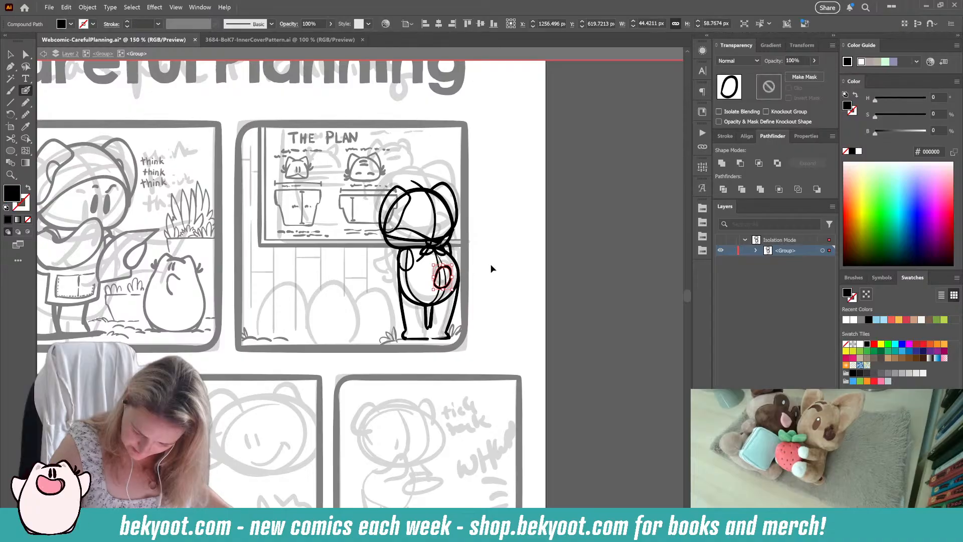
pyautogui.keyDown('ctrl'); pyautogui.click(492, 268); pyautogui.keyUp('ctrl')
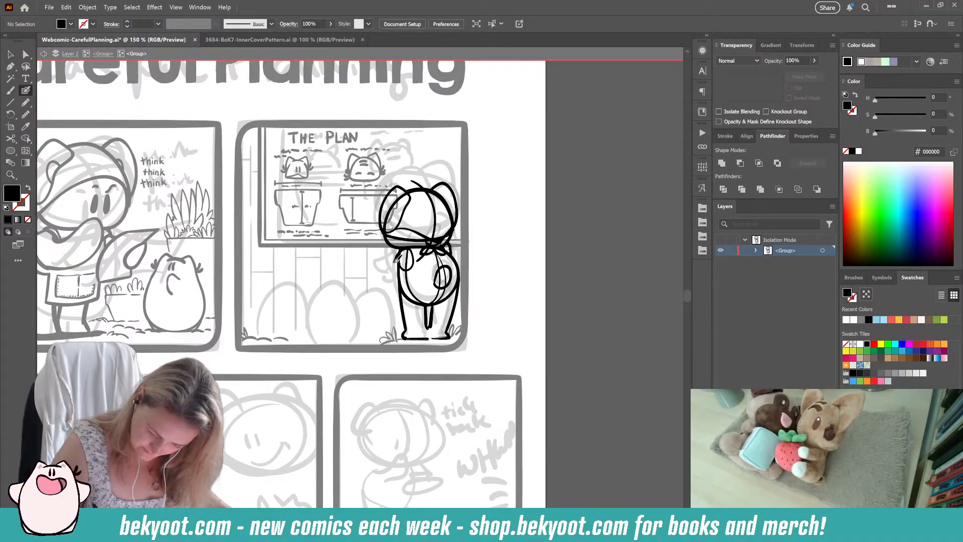
# Step: Ink a rough wavy left arm outline from the shoulder around the elbow to the hand, and shift it outward from the body
pyautogui.moveTo(387, 274)
pyautogui.mouseDown()
pyautogui.moveTo(393, 299)
pyautogui.moveTo(403, 276)
pyautogui.moveTo(397, 297)
pyautogui.moveTo(409, 299)
pyautogui.mouseUp()
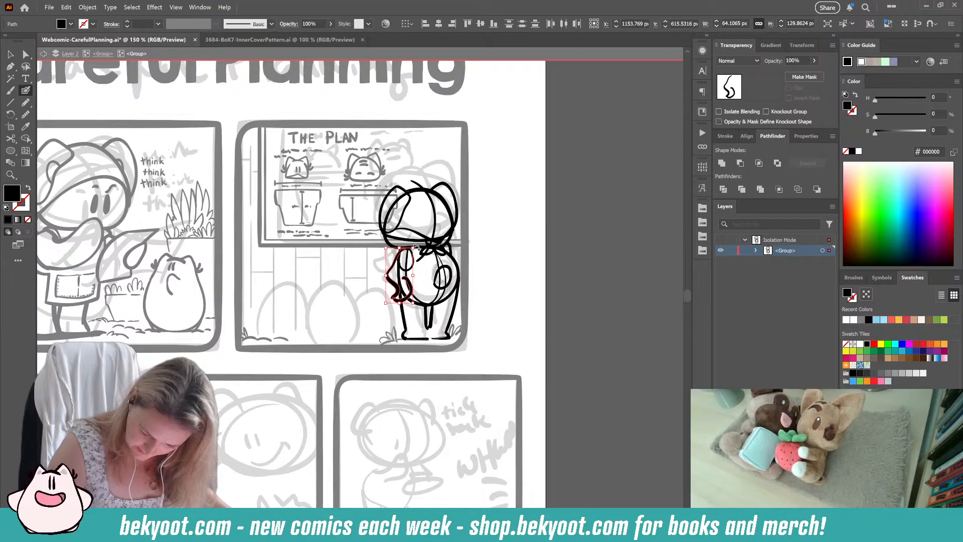
pyautogui.moveTo(416, 248); pyautogui.dragTo(419, 250)
pyautogui.moveTo(411, 282); pyautogui.dragTo(405, 280)
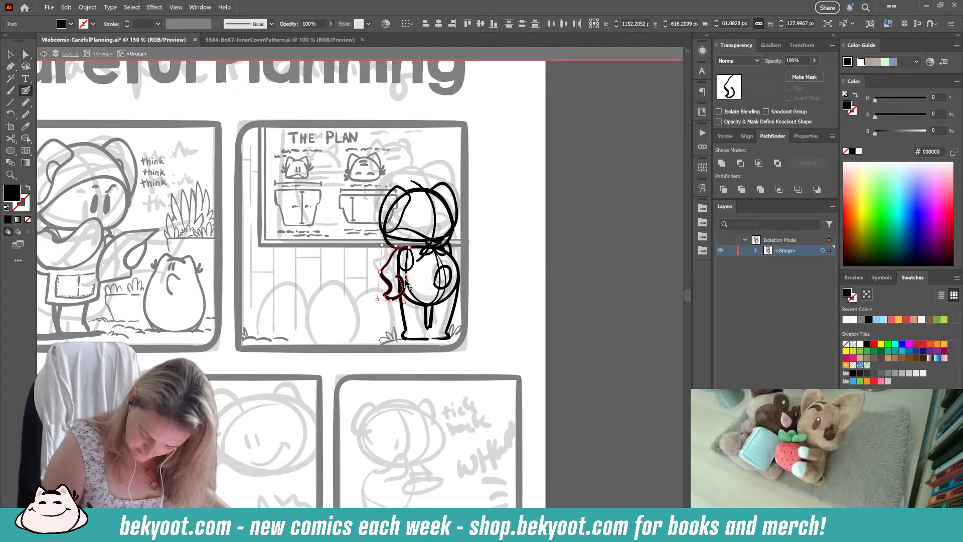
pyautogui.hotkey('ctrl', 'shift', 'a')
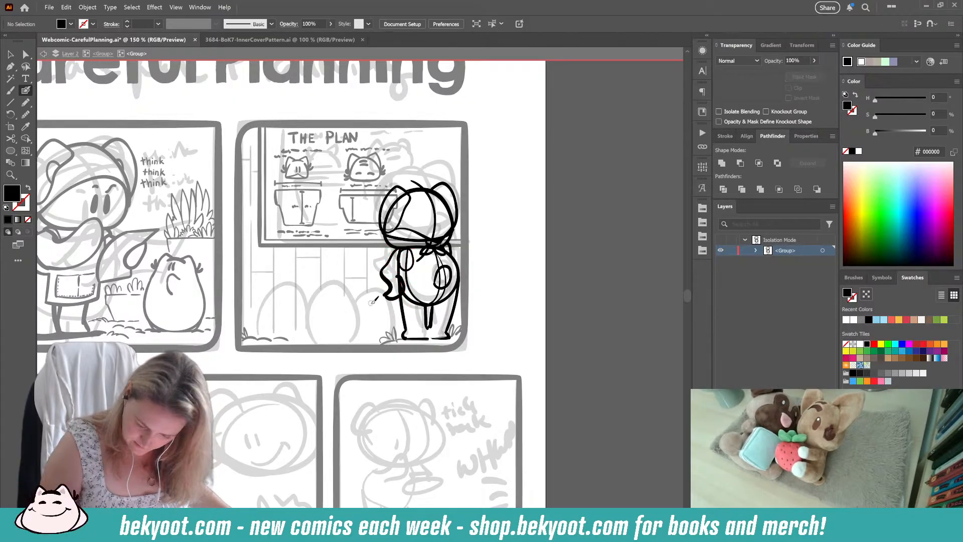
# Step: Group the rough left arm strokes and lower the group's opacity to 40% as a tracing guide
pyautogui.moveTo(403, 245)
pyautogui.mouseDown()
pyautogui.moveTo(387, 275)
pyautogui.moveTo(390, 298)
pyautogui.mouseUp()
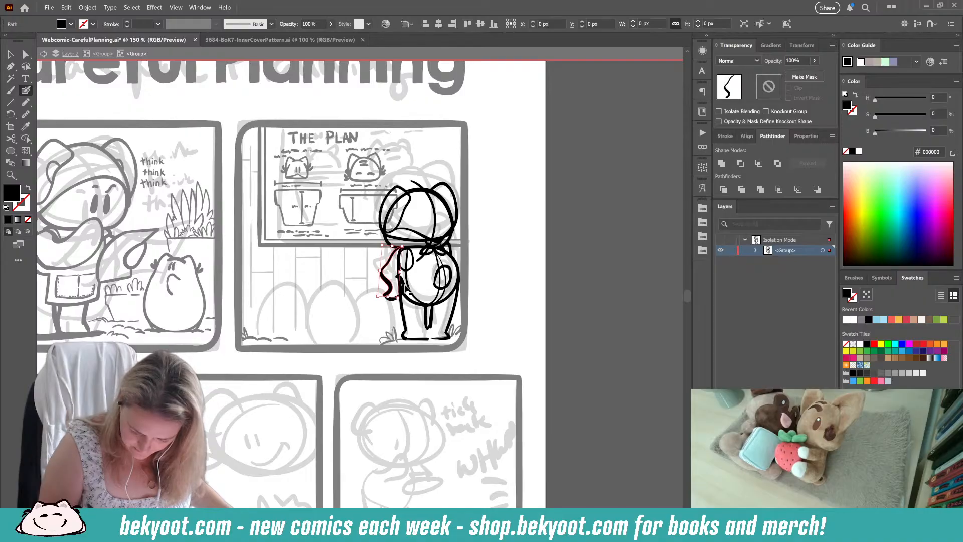
pyautogui.keyDown('ctrl'); pyautogui.keyDown('shift'); pyautogui.click(392, 300); pyautogui.keyUp('shift'); pyautogui.keyUp('ctrl')
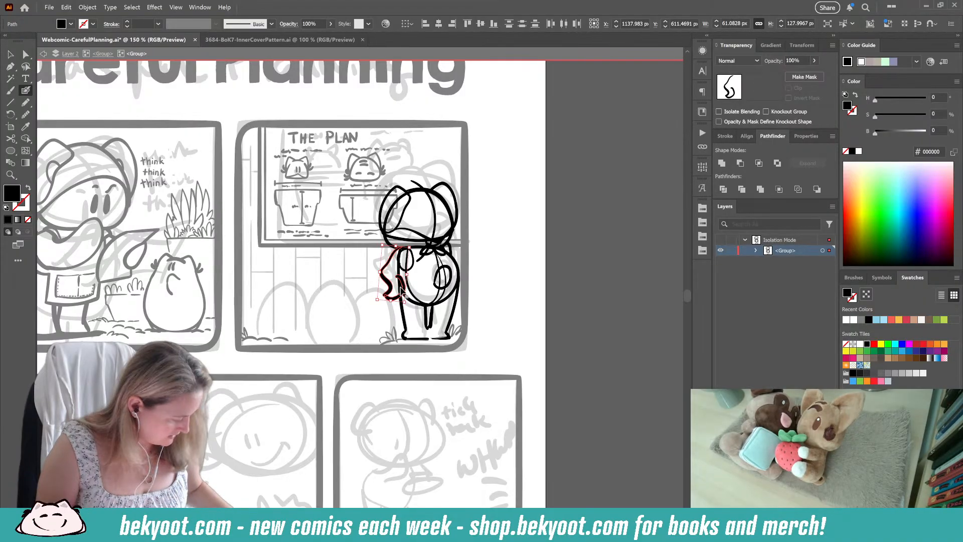
pyautogui.hotkey('ctrl', 'g')
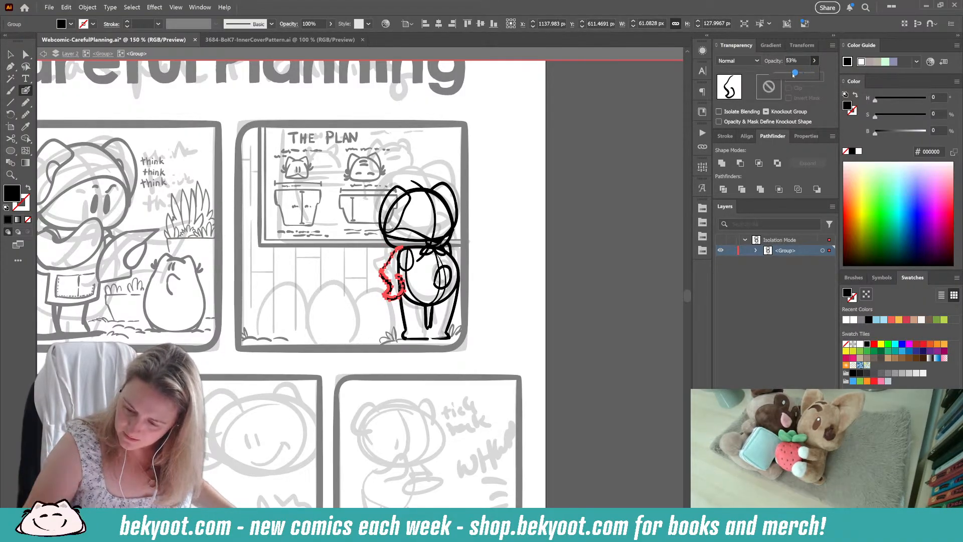
pyautogui.hotkey('ctrl', 'shift', 'a')
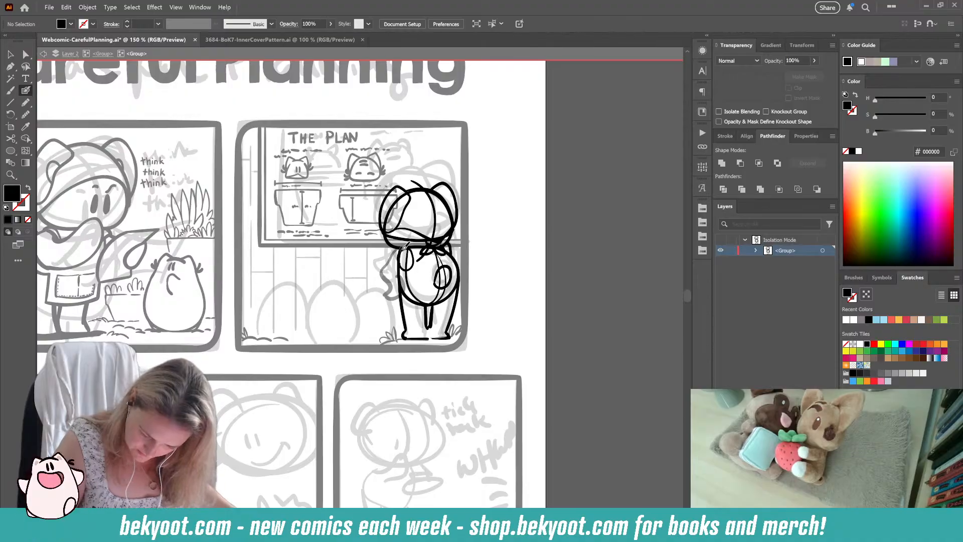
# Step: Try tracing the left arm over the faded guide with black strokes and no fill, and undo the attempts
pyautogui.moveTo(403, 247)
pyautogui.mouseDown()
pyautogui.moveTo(380, 274)
pyautogui.moveTo(400, 285)
pyautogui.mouseUp()
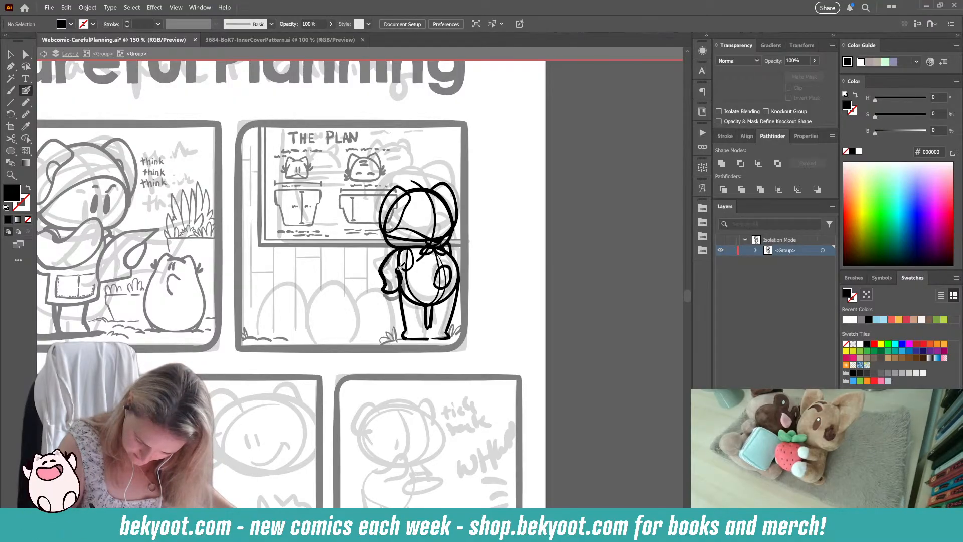
pyautogui.hotkey('shift', 'x')
pyautogui.hotkey('shift', 'x')
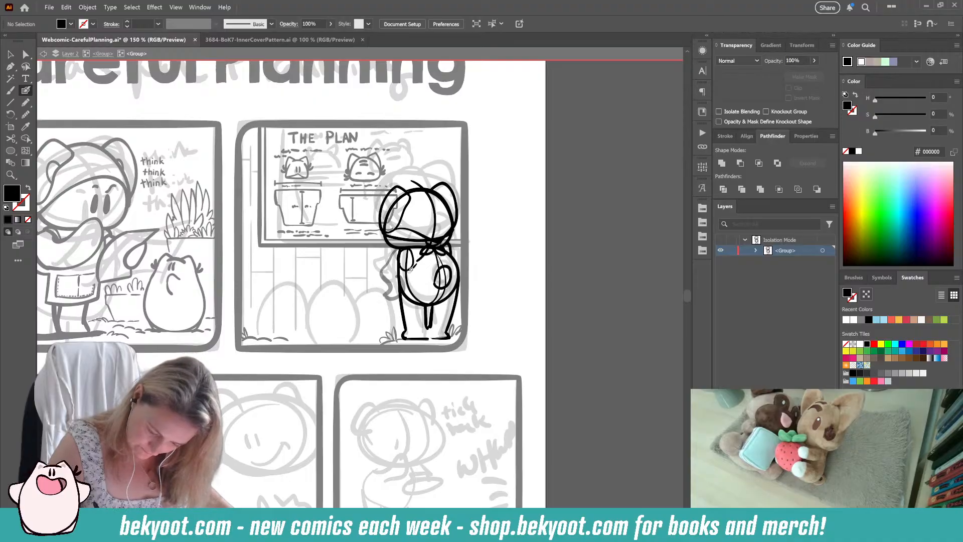
pyautogui.hotkey('shift', 'x')
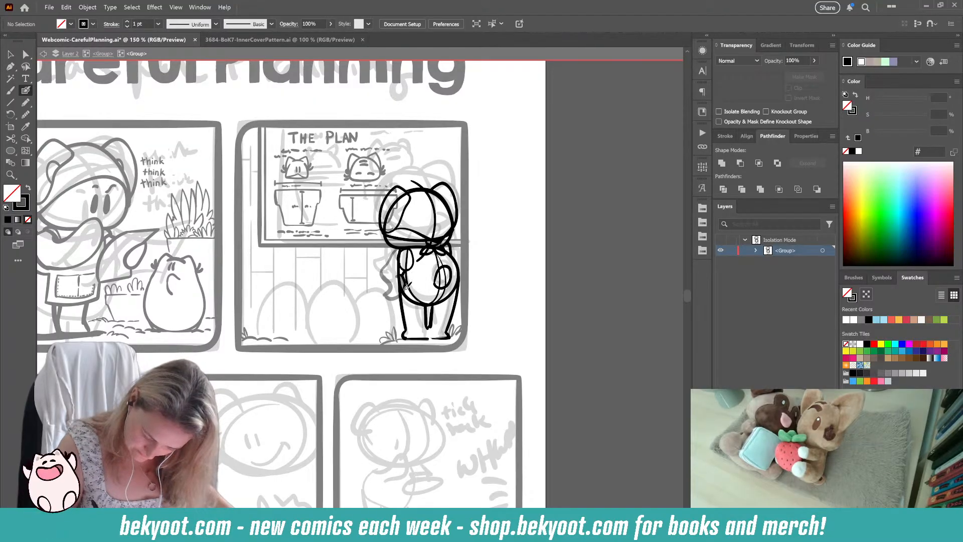
pyautogui.moveTo(401, 293)
pyautogui.mouseDown()
pyautogui.moveTo(398, 244)
pyautogui.moveTo(390, 255)
pyautogui.moveTo(388, 278)
pyautogui.moveTo(387, 264)
pyautogui.moveTo(414, 244)
pyautogui.mouseUp()
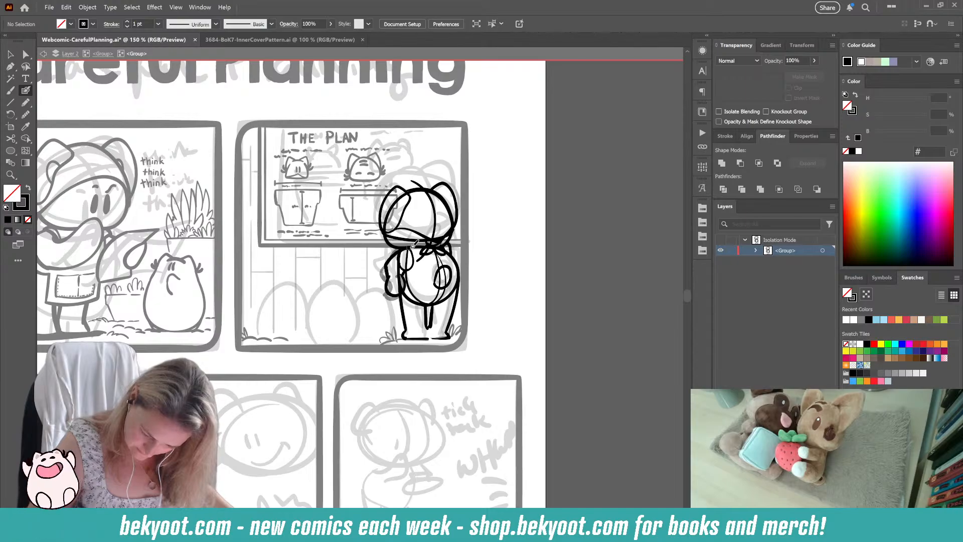
pyautogui.hotkey('ctrl', 'z')
pyautogui.hotkey('ctrl', 'z')
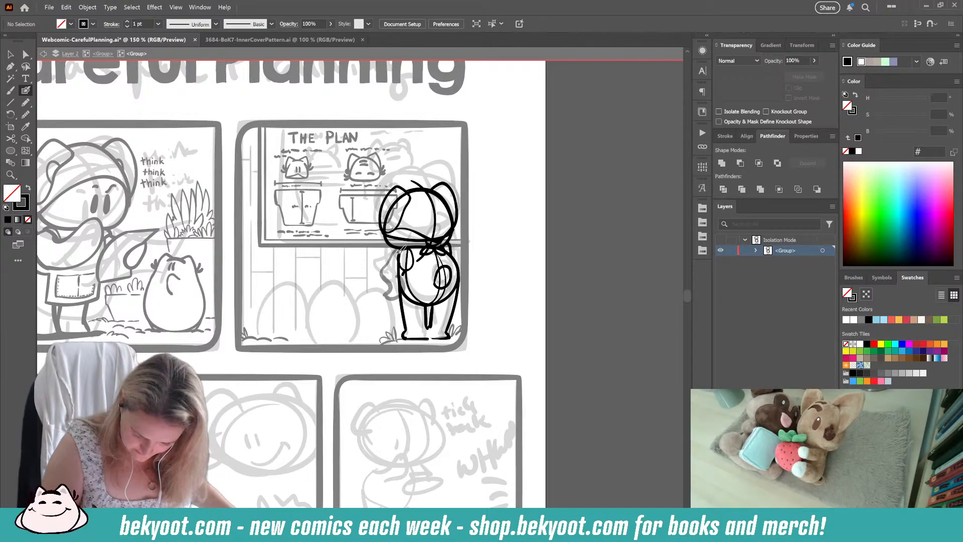
# Step: Try another bent left arm outline over the faded guide, and delete both the guide and the new arm strokes
pyautogui.moveTo(393, 257)
pyautogui.mouseDown()
pyautogui.moveTo(386, 275)
pyautogui.moveTo(404, 299)
pyautogui.moveTo(416, 277)
pyautogui.moveTo(403, 273)
pyautogui.mouseUp()
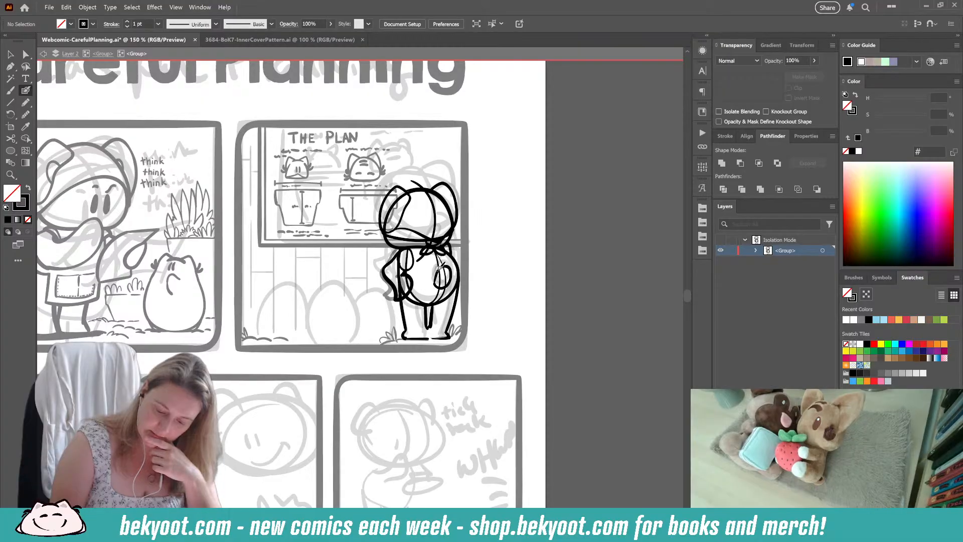
pyautogui.keyDown('ctrl'); pyautogui.click(387, 298); pyautogui.keyUp('ctrl')
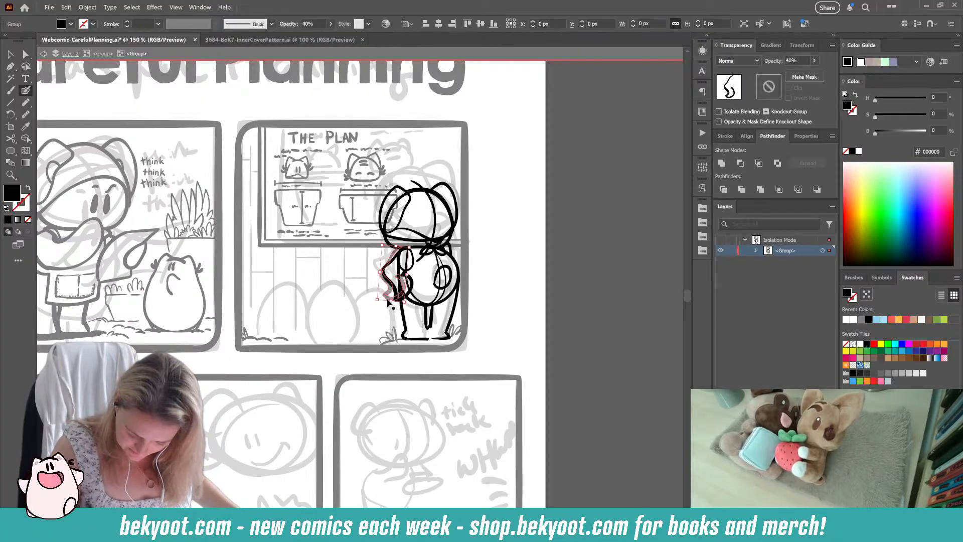
pyautogui.press('Delete')
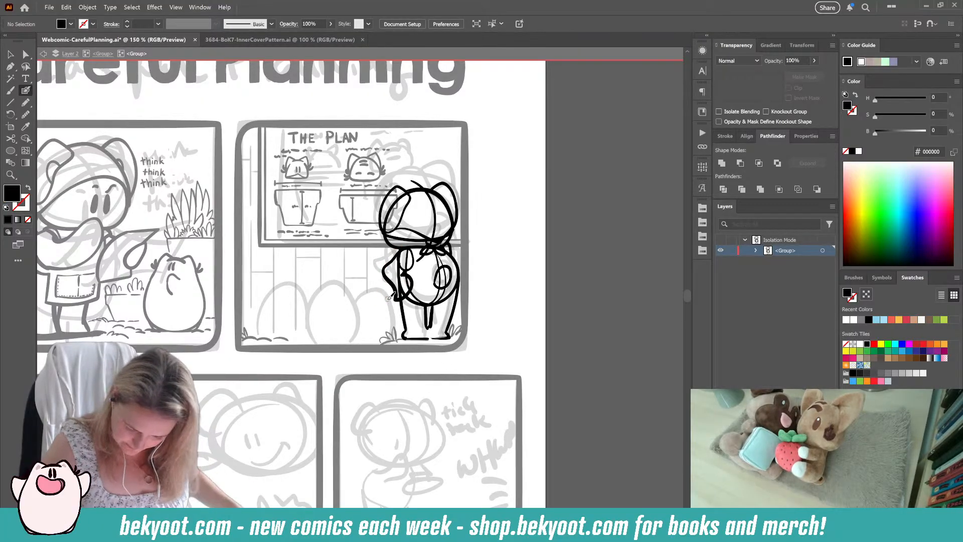
pyautogui.keyDown('ctrl'); pyautogui.click(395, 290); pyautogui.keyUp('ctrl')
pyautogui.press('Delete')
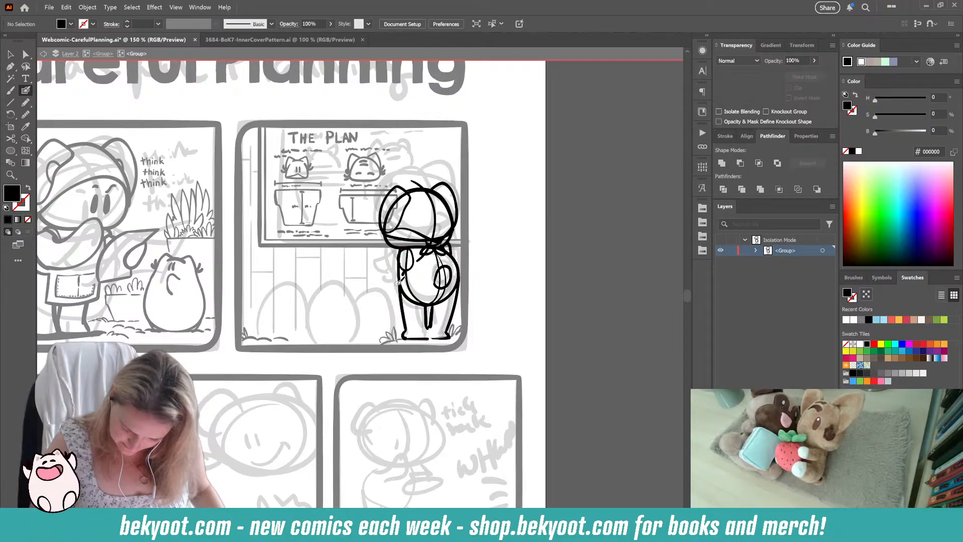
# Step: Ink a short angled inner-elbow stroke and a small rounded hand curve just outside the body's left edge
pyautogui.moveTo(399, 272); pyautogui.dragTo(409, 285)
pyautogui.hotkey('ctrl', 'z')
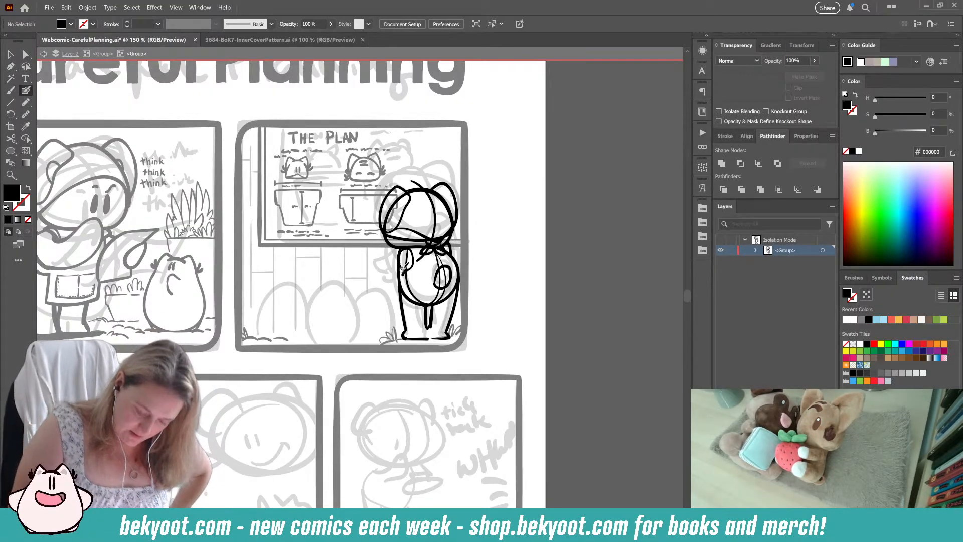
pyautogui.moveTo(396, 272)
pyautogui.mouseDown()
pyautogui.moveTo(390, 296)
pyautogui.moveTo(398, 254)
pyautogui.moveTo(380, 263)
pyautogui.moveTo(382, 262)
pyautogui.mouseUp()
pyautogui.hotkey('ctrl', 'z')
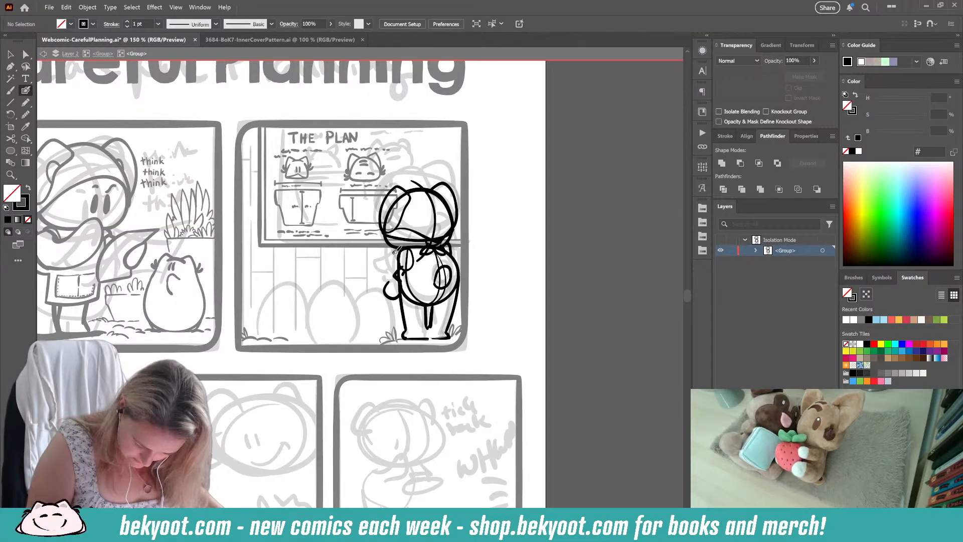
# Step: Try an outer left arm line running from the shoulder around the elbow to the hand curve, and undo it
pyautogui.moveTo(386, 268); pyautogui.dragTo(391, 304)
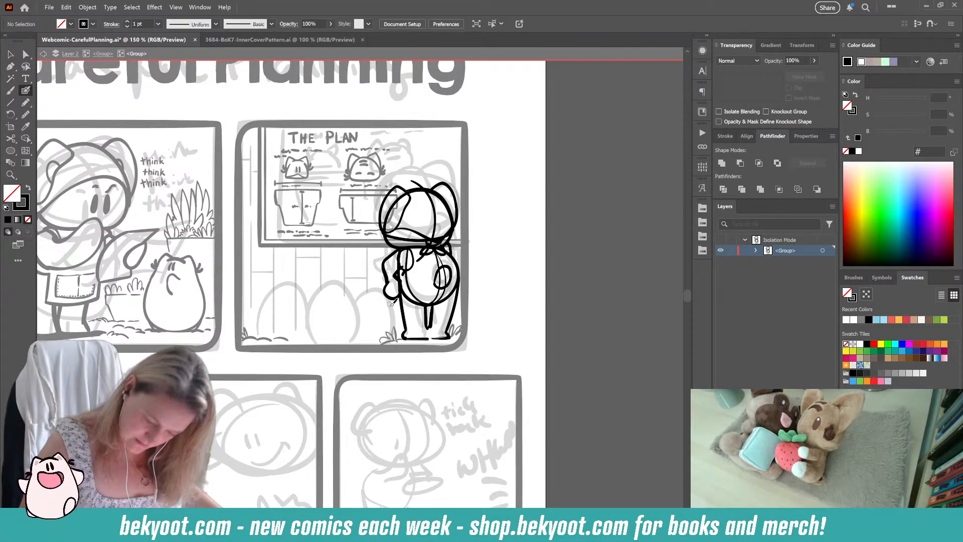
pyautogui.moveTo(405, 248)
pyautogui.mouseDown()
pyautogui.moveTo(389, 291)
pyautogui.moveTo(402, 283)
pyautogui.mouseUp()
pyautogui.hotkey('ctrl', 'z')
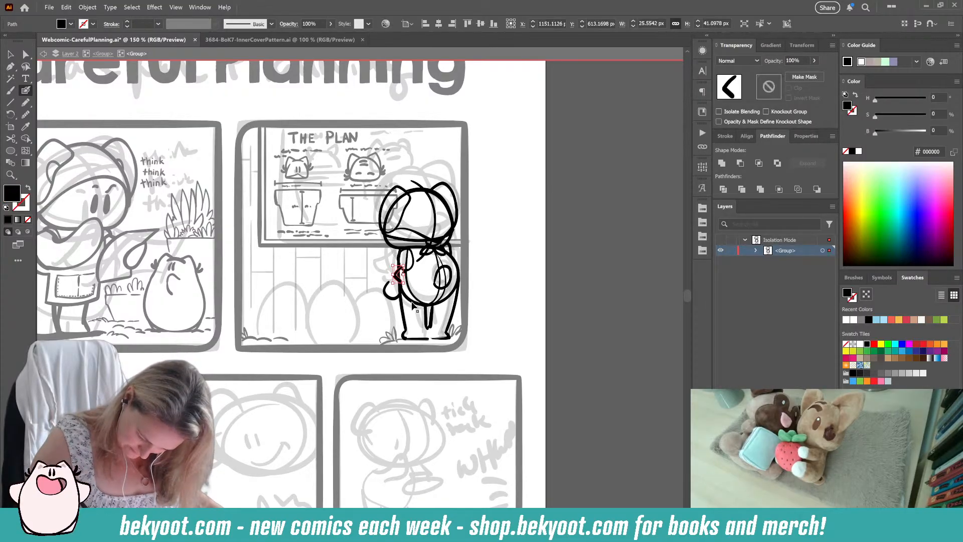
# Step: Move the angled inner-elbow stroke and the rounded hand curve inward, closer to the body
pyautogui.keyDown('ctrl'); pyautogui.click(387, 315); pyautogui.keyUp('ctrl')
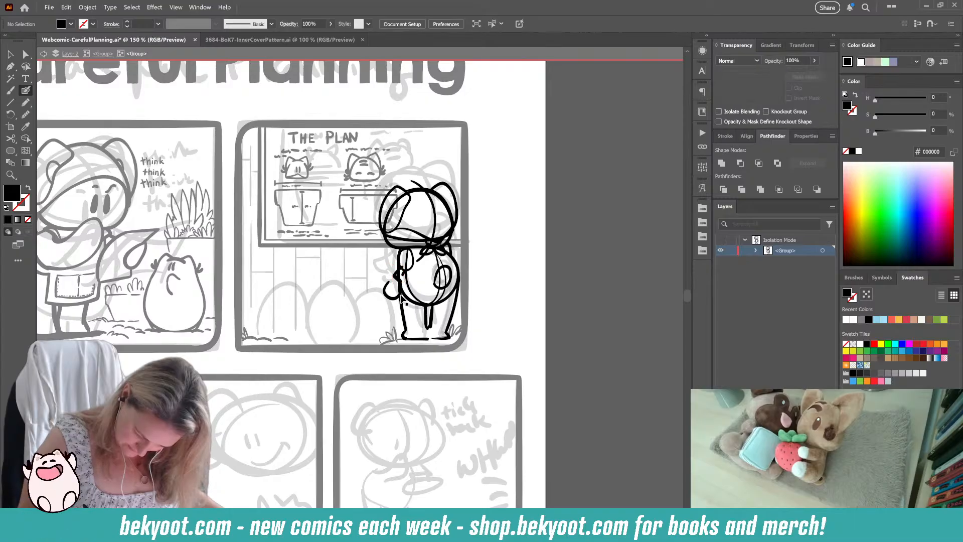
pyautogui.moveTo(403, 271)
pyautogui.mouseDown()
pyautogui.moveTo(400, 281)
pyautogui.moveTo(416, 267)
pyautogui.mouseUp()
pyautogui.keyDown('ctrl'); pyautogui.click(349, 305); pyautogui.keyUp('ctrl')
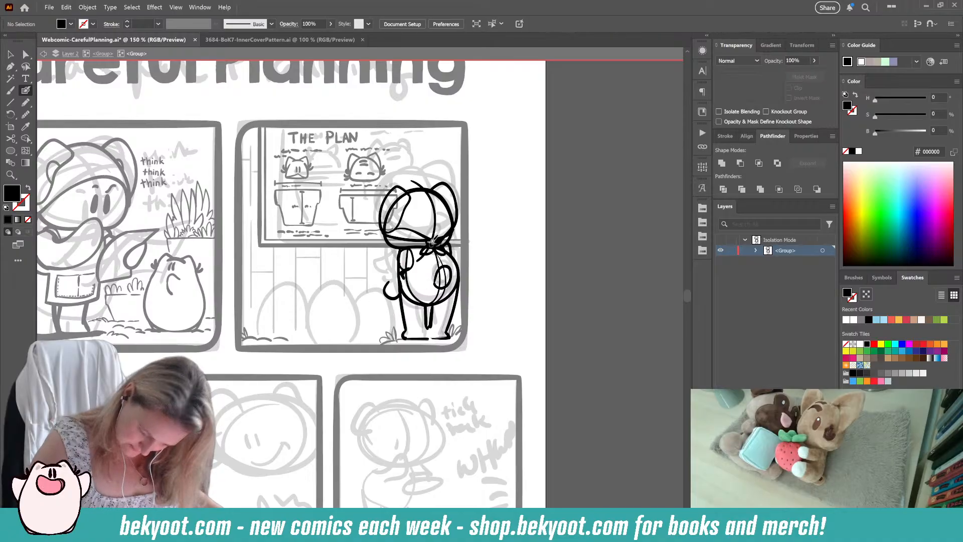
pyautogui.keyDown('ctrl'); pyautogui.click(396, 299); pyautogui.keyUp('ctrl')
pyautogui.moveTo(405, 278); pyautogui.dragTo(392, 295)
pyautogui.keyDown('ctrl'); pyautogui.click(384, 296); pyautogui.keyUp('ctrl')
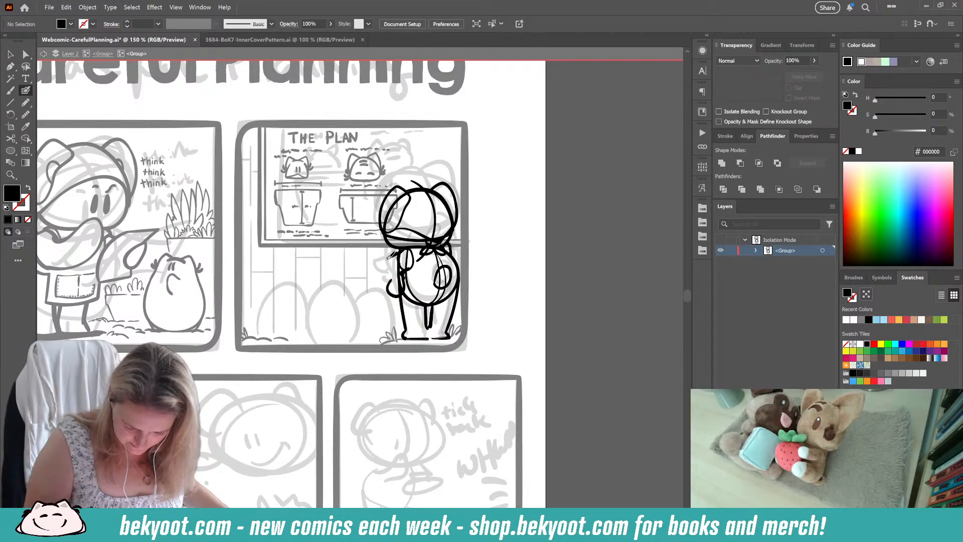
# Step: Try several outer left arm lines running from the shoulder down around the hand curve, and undo them
pyautogui.hotkey('shift', 'x')
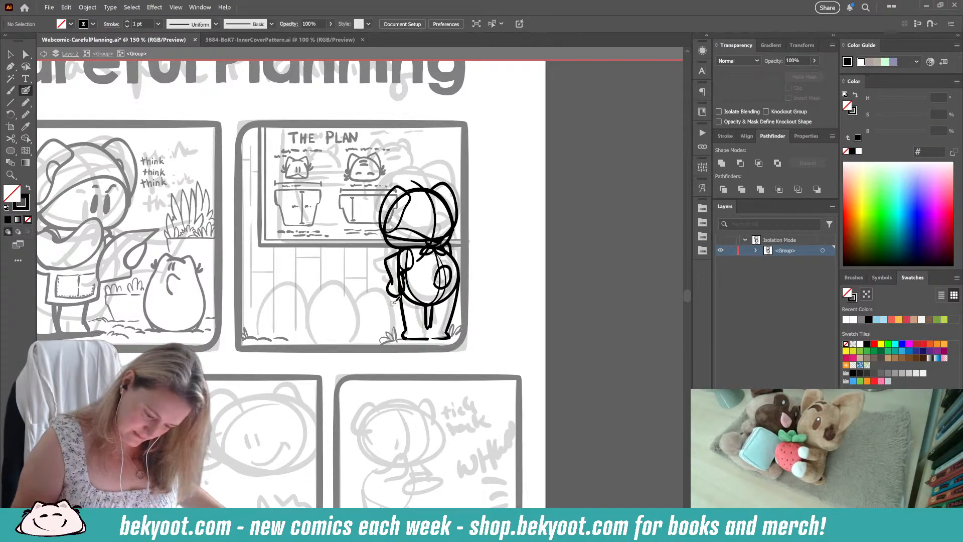
pyautogui.hotkey('shift', 'x')
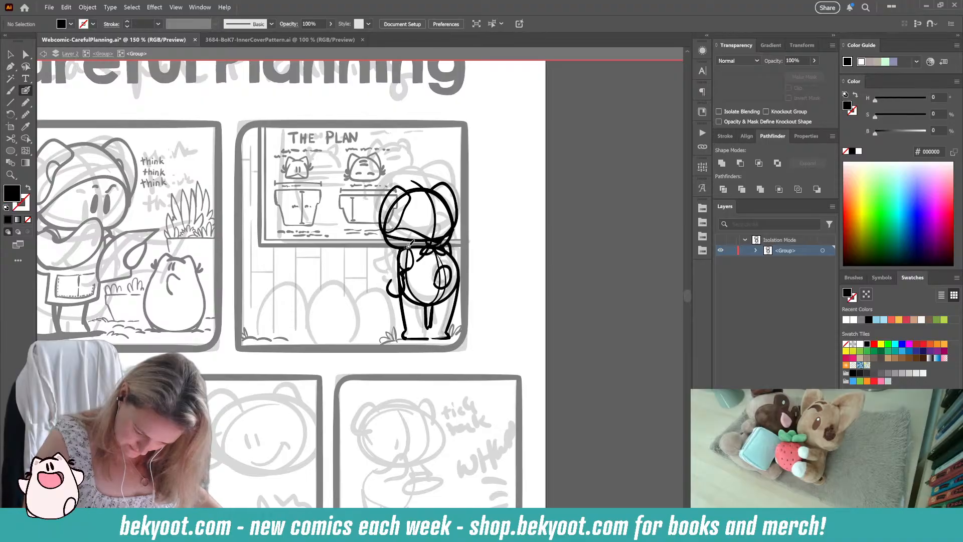
pyautogui.hotkey('shift', 'x')
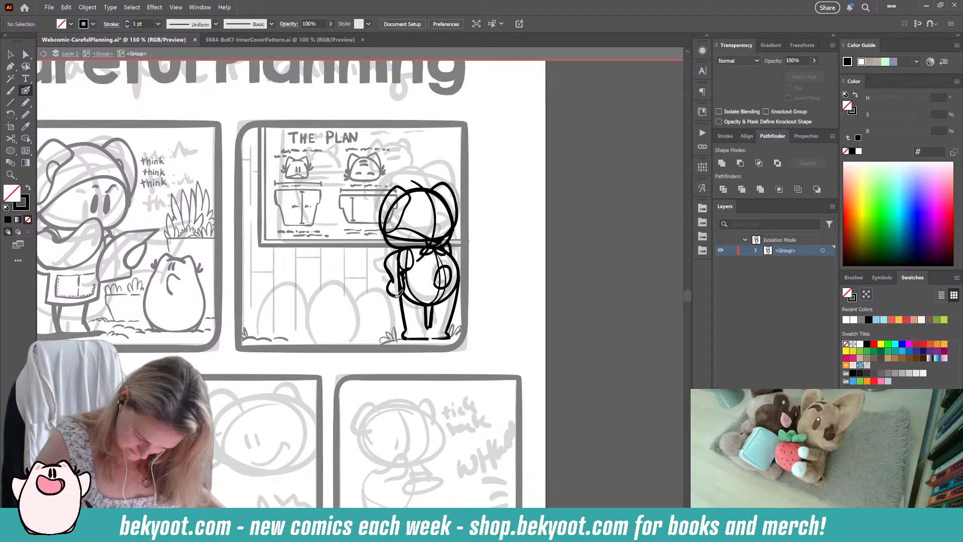
pyautogui.moveTo(406, 244); pyautogui.dragTo(390, 299)
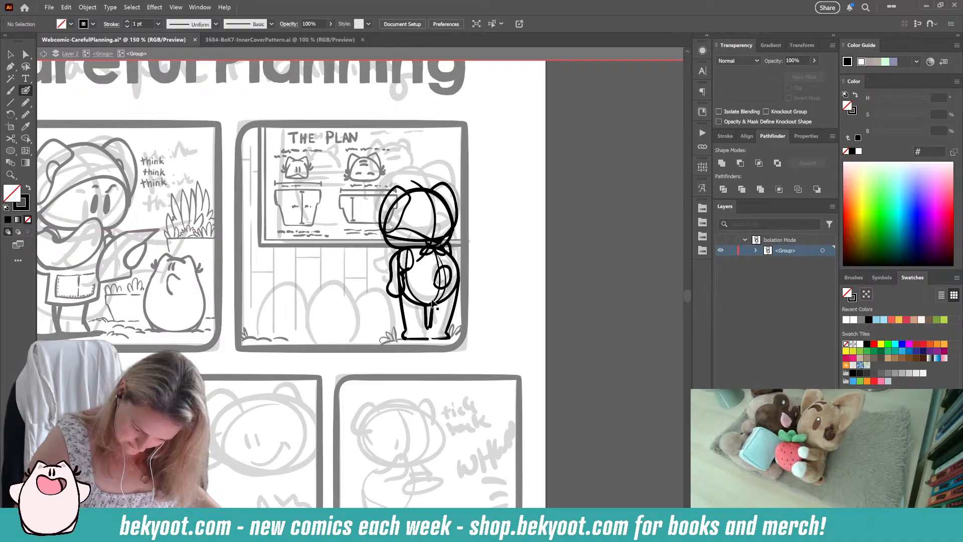
pyautogui.hotkey('shift', 'x')
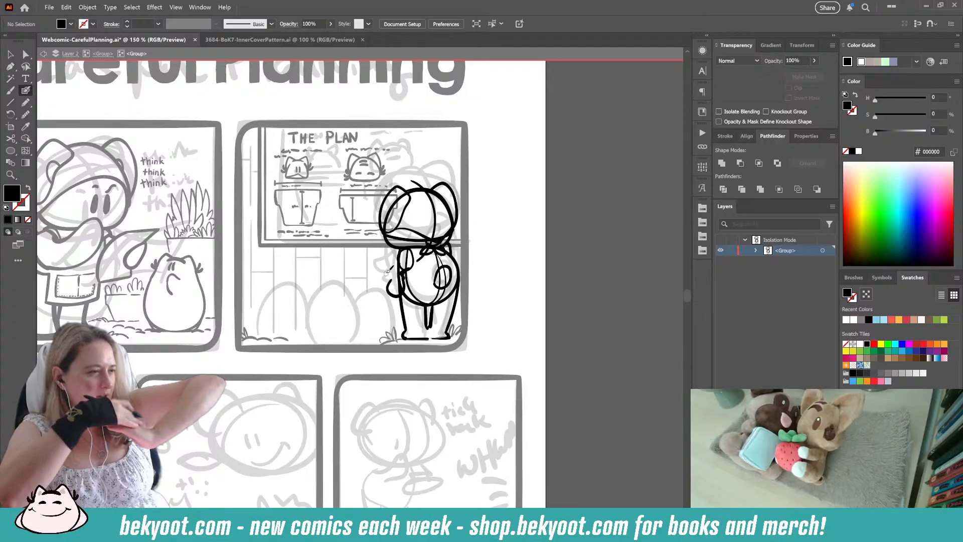
# Step: Try a left arm outline with the elbow pushed further away from the body, and undo the outline
pyautogui.moveTo(388, 283)
pyautogui.mouseDown()
pyautogui.moveTo(382, 264)
pyautogui.moveTo(397, 250)
pyautogui.mouseUp()
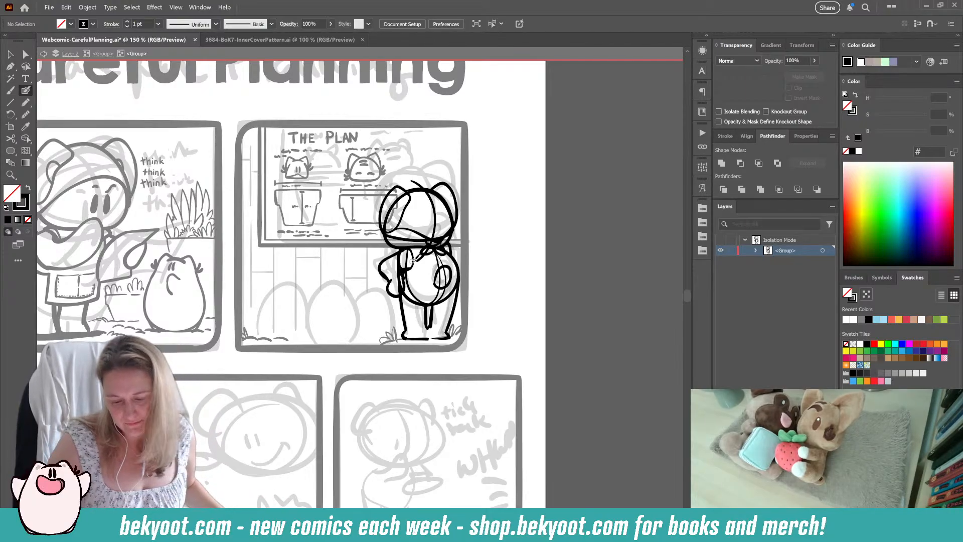
pyautogui.hotkey('ctrl', 'z')
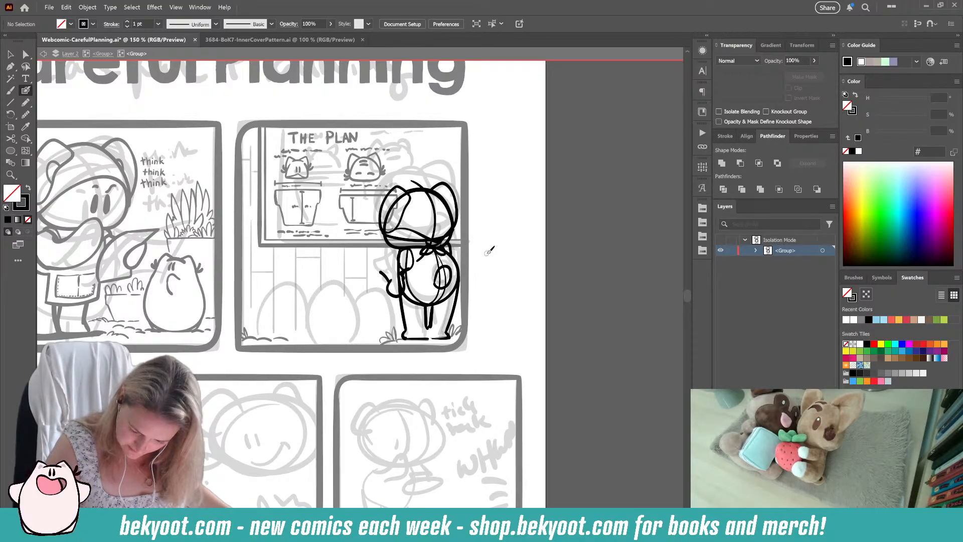
pyautogui.moveTo(401, 278)
pyautogui.mouseDown()
pyautogui.moveTo(410, 269)
pyautogui.moveTo(389, 280)
pyautogui.moveTo(379, 269)
pyautogui.mouseUp()
pyautogui.hotkey('ctrl', 'z')
pyautogui.hotkey('ctrl', 'z')
pyautogui.hotkey('ctrl', 'z')
# Step: Group the short elbow stroke with the rounded hand curve and isolate that group for editing
pyautogui.keyDown('ctrl'); pyautogui.keyDown('shift'); pyautogui.click(389, 286); pyautogui.keyUp('shift'); pyautogui.keyUp('ctrl')
pyautogui.hotkey('ctrl', 'g')
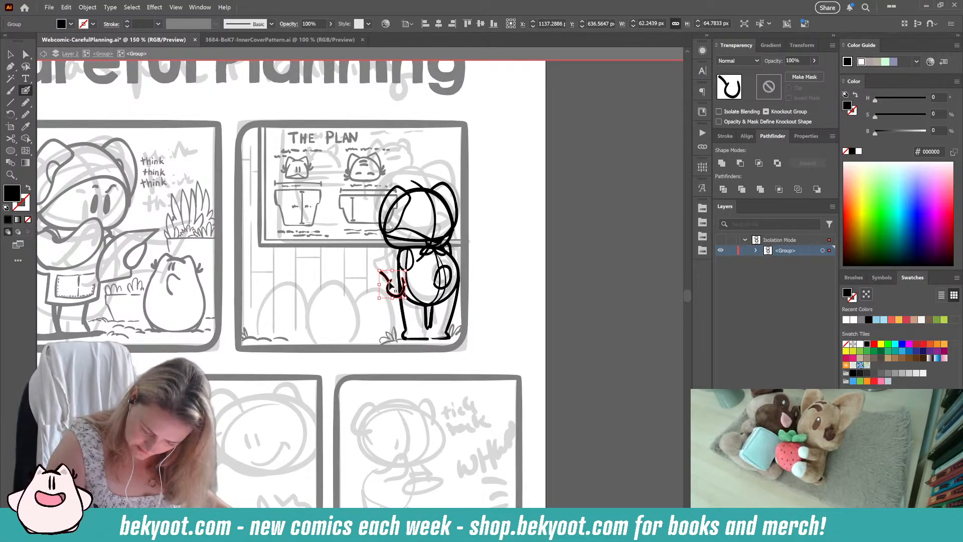
pyautogui.keyDown('ctrl'); pyautogui.doubleClick(391, 286); pyautogui.keyUp('ctrl')
pyautogui.hscroll(3, 384, 281)
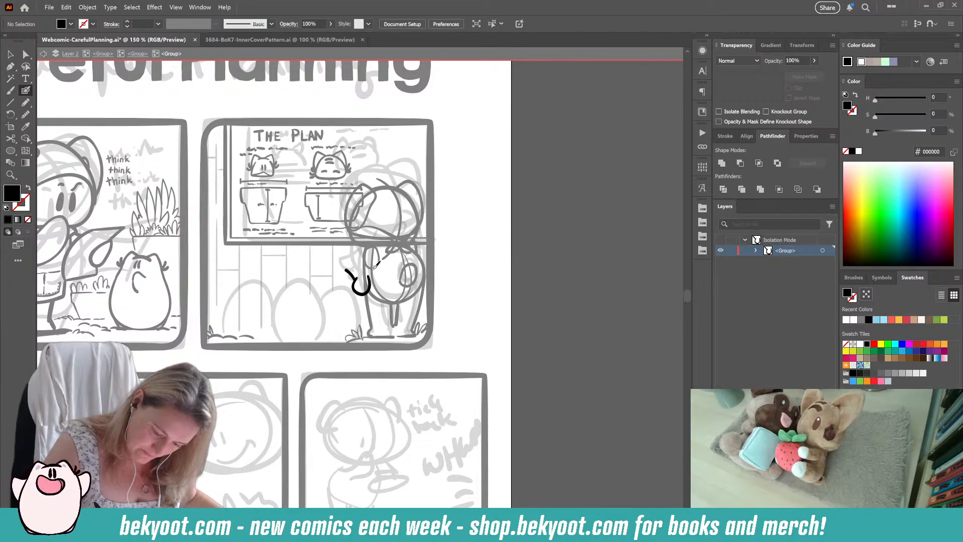
# Step: Try shoulder, outer elbow and inner arm strokes with a closed hand inside the isolated group, and undo them
pyautogui.hotkey('shift', 'x')
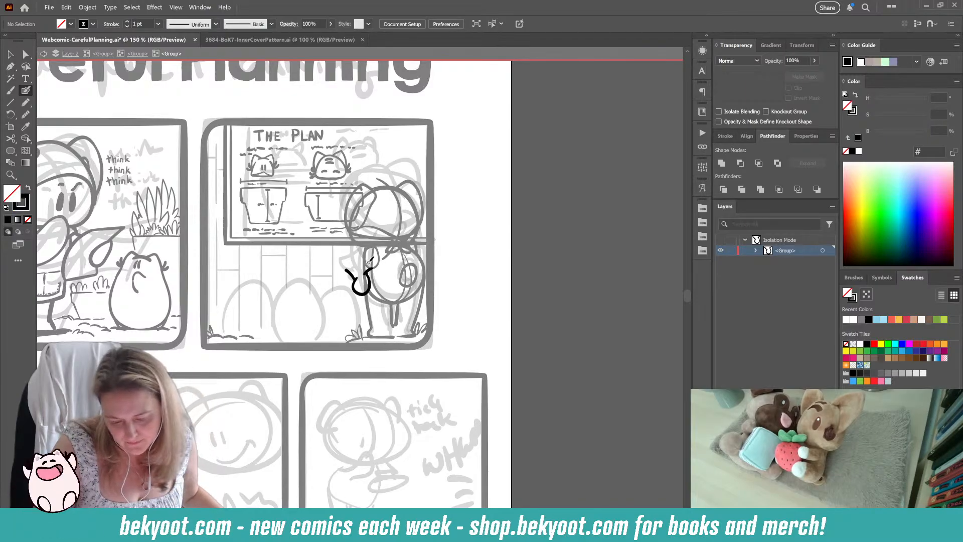
pyautogui.hotkey('shift', 'x')
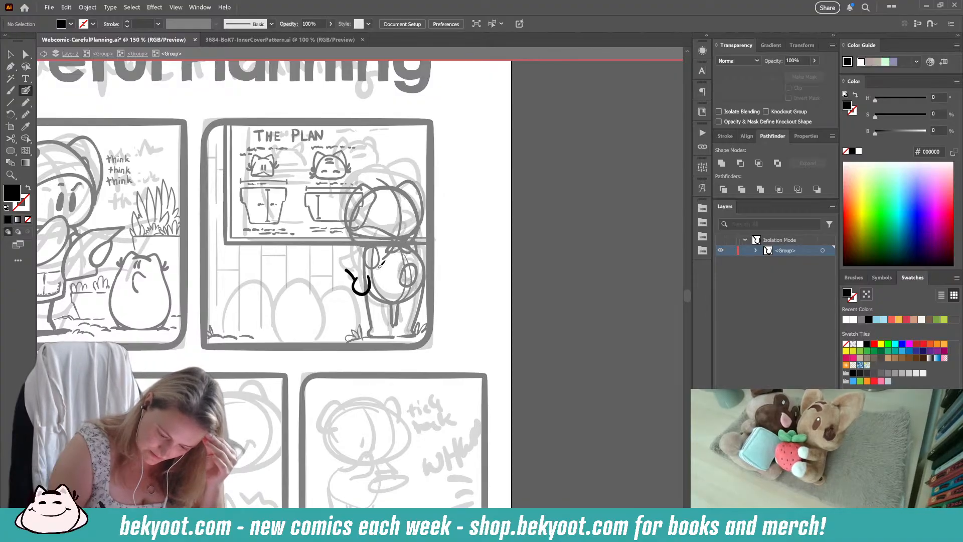
pyautogui.moveTo(368, 273); pyautogui.dragTo(377, 269)
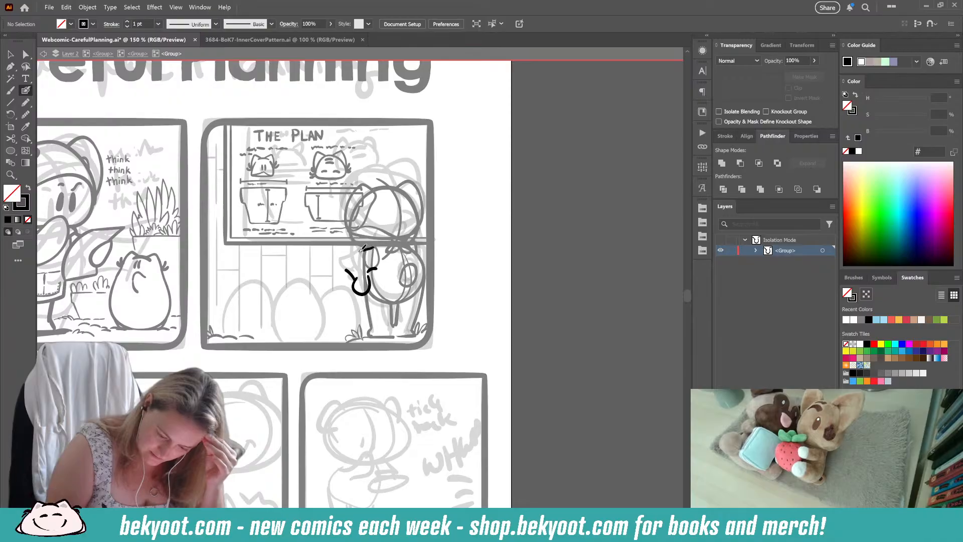
pyautogui.moveTo(350, 257); pyautogui.dragTo(355, 290)
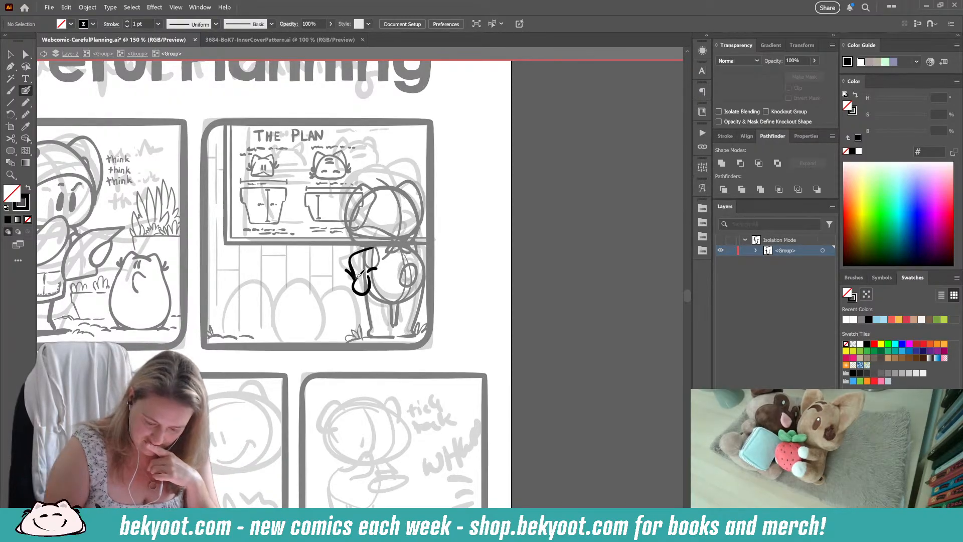
pyautogui.moveTo(355, 279); pyautogui.dragTo(370, 276)
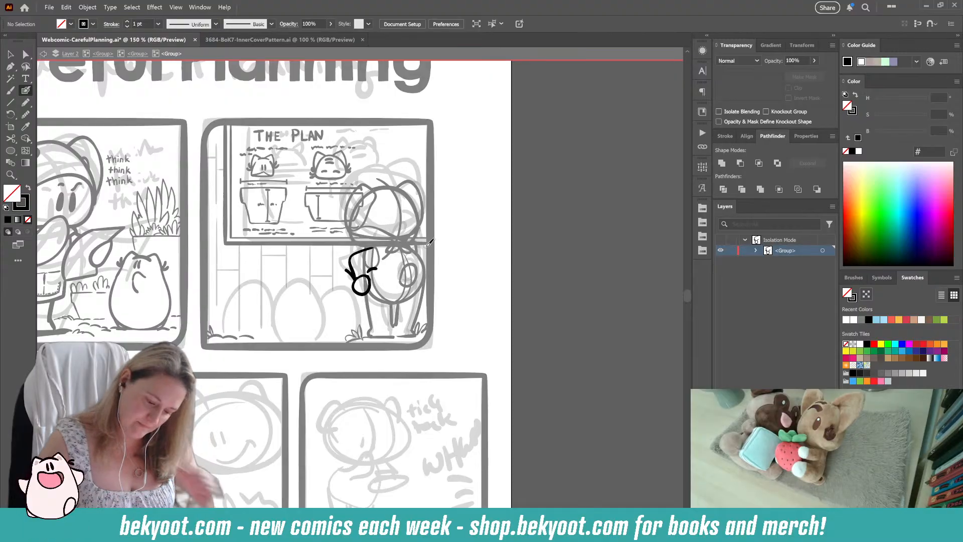
pyautogui.hotkey('ctrl', 'z')
pyautogui.hotkey('ctrl', 'z')
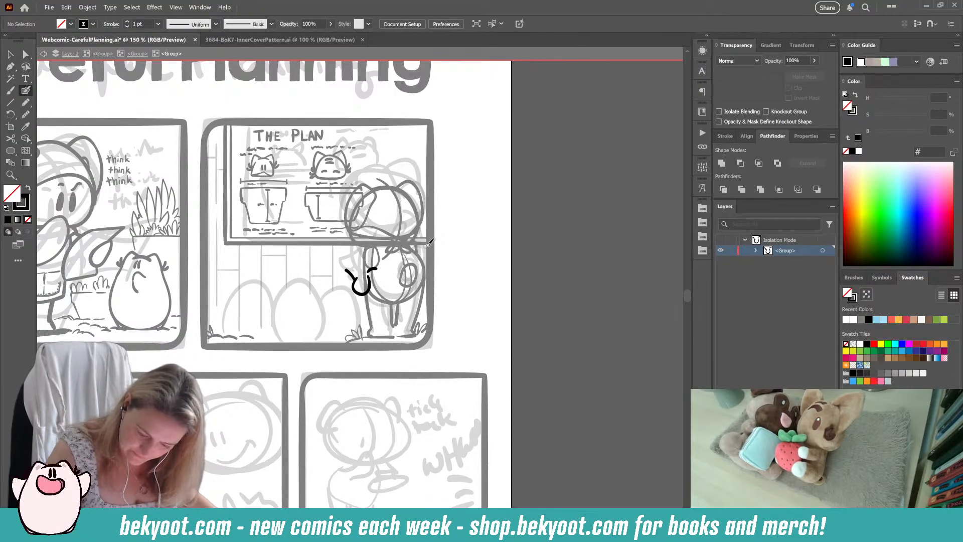
pyautogui.hotkey('ctrl', 'z')
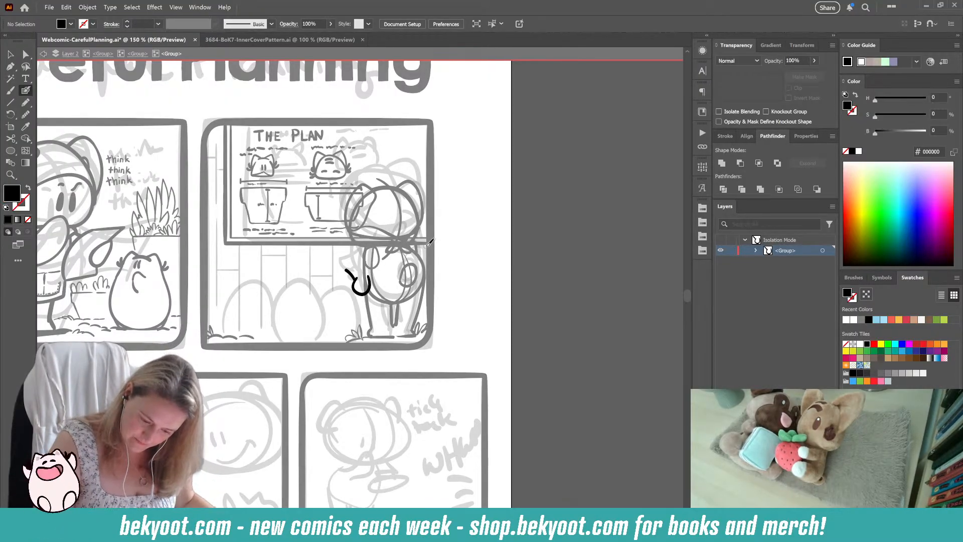
# Step: Shift the rounded hand curve slightly away from the body and delete the short angled elbow stroke
pyautogui.moveTo(355, 280); pyautogui.dragTo(368, 276)
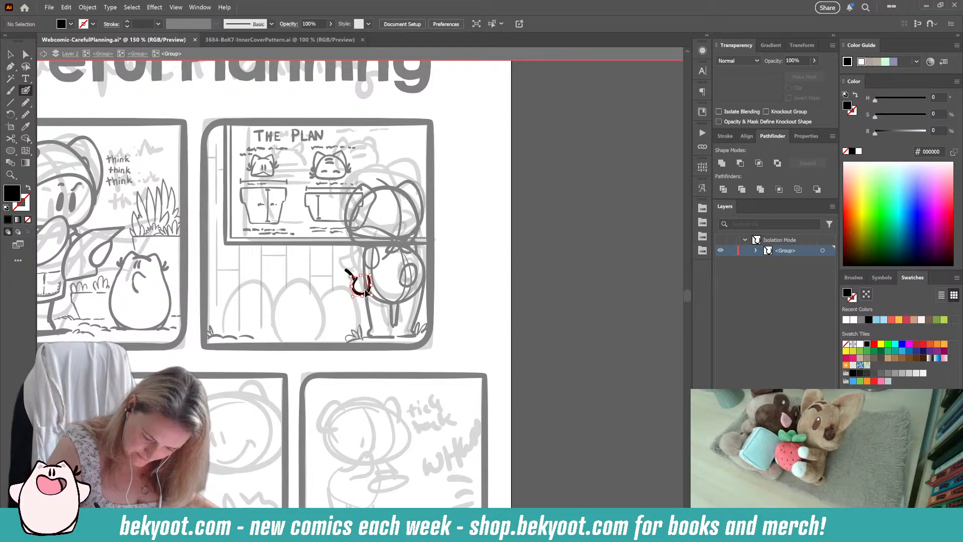
pyautogui.keyDown('ctrl'); pyautogui.click(349, 273); pyautogui.keyUp('ctrl')
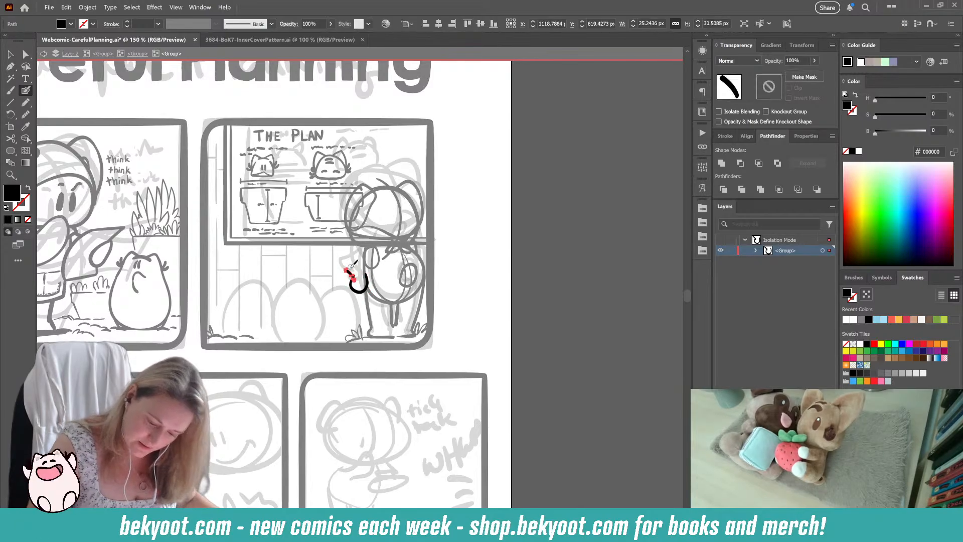
pyautogui.press('Delete')
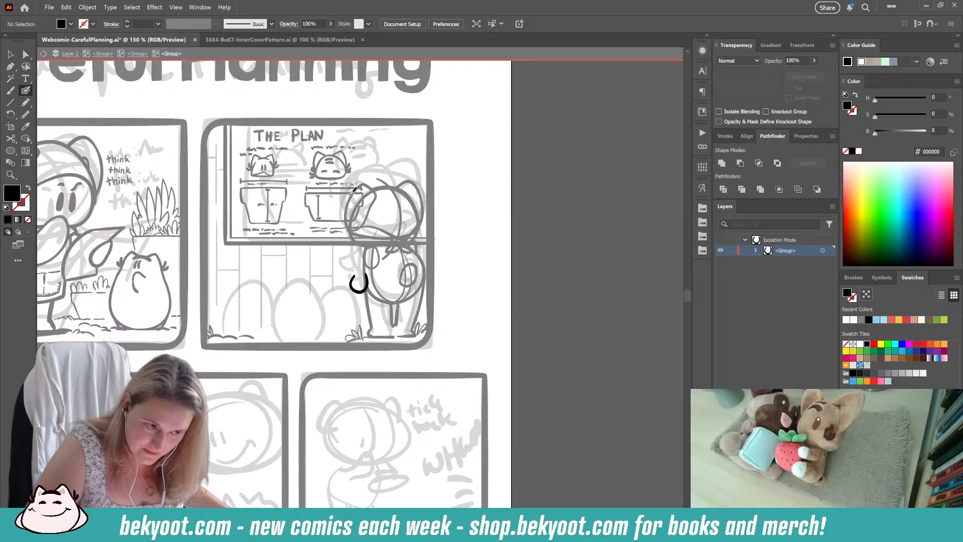
# Step: Try a bent arm outline from the shoulder around the elbow into the shifted hand curve, and undo it
pyautogui.keyDown('ctrl'); pyautogui.click(368, 282); pyautogui.keyUp('ctrl')
pyautogui.keyDown('ctrl'); pyautogui.click(377, 255); pyautogui.keyUp('ctrl')
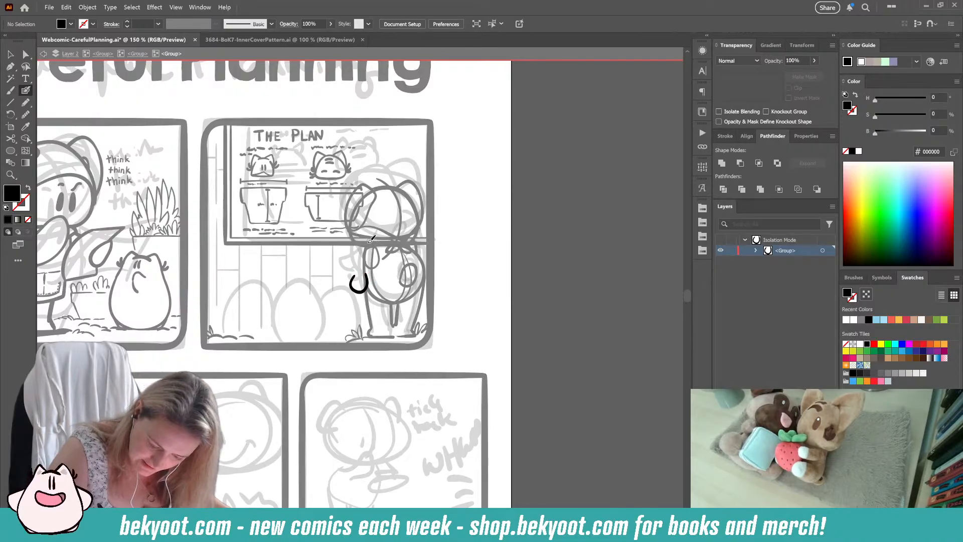
pyautogui.moveTo(375, 242)
pyautogui.mouseDown()
pyautogui.moveTo(349, 258)
pyautogui.moveTo(353, 277)
pyautogui.moveTo(379, 264)
pyautogui.mouseUp()
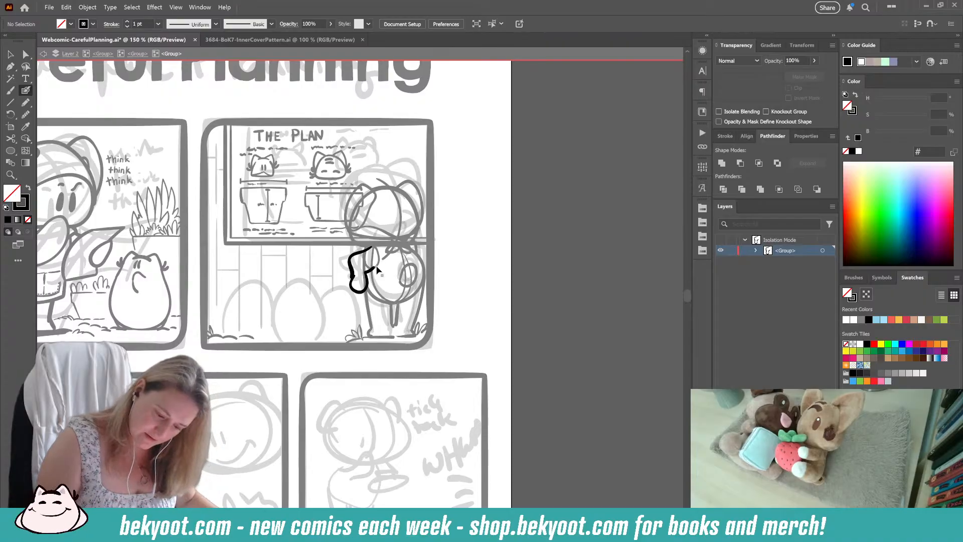
pyautogui.hotkey('ctrl', 'z')
pyautogui.hotkey('ctrl', 'z')
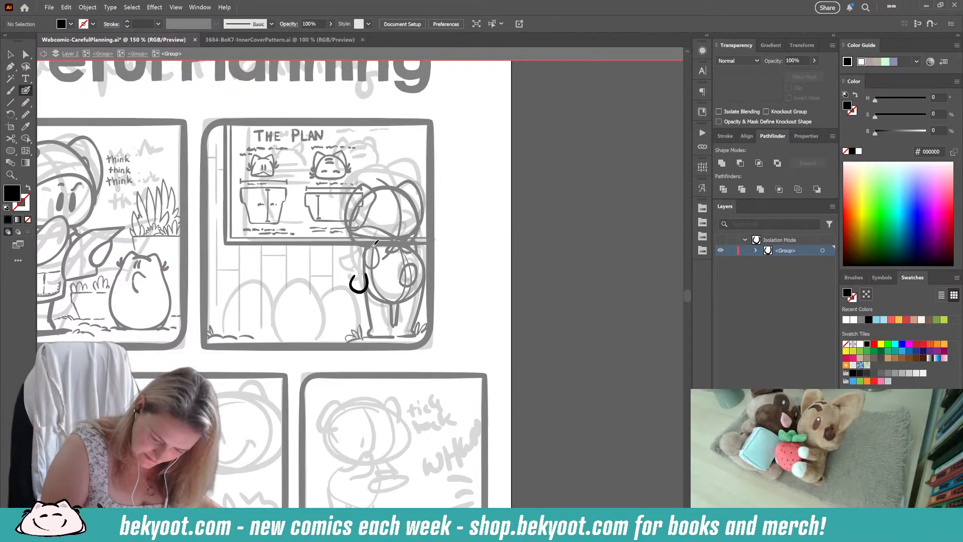
# Step: Try an oval for the upper arm above the hand, and undo it
pyautogui.moveTo(375, 243)
pyautogui.mouseDown()
pyautogui.moveTo(353, 261)
pyautogui.moveTo(363, 251)
pyautogui.moveTo(364, 273)
pyautogui.moveTo(362, 246)
pyautogui.mouseUp()
pyautogui.hotkey('ctrl', 'z')
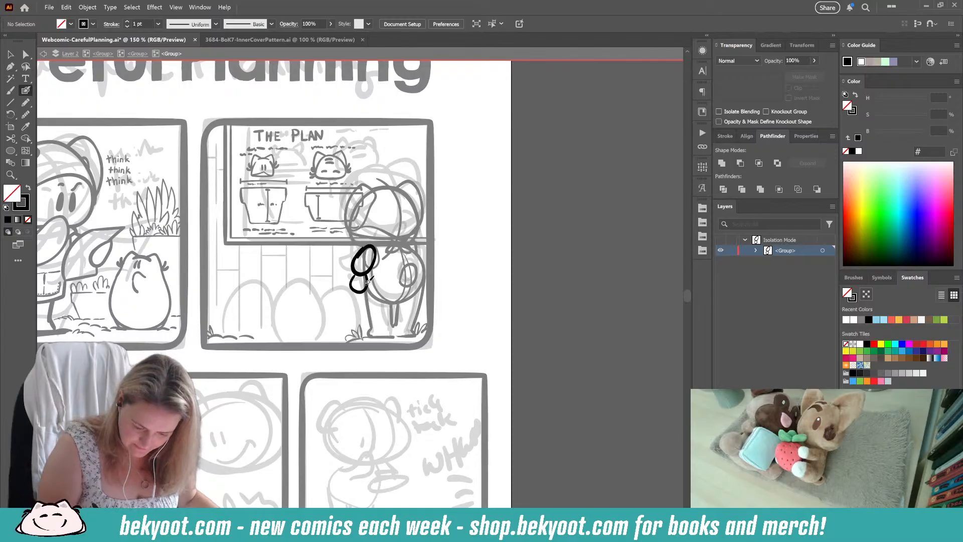
pyautogui.hotkey('ctrl', 'z')
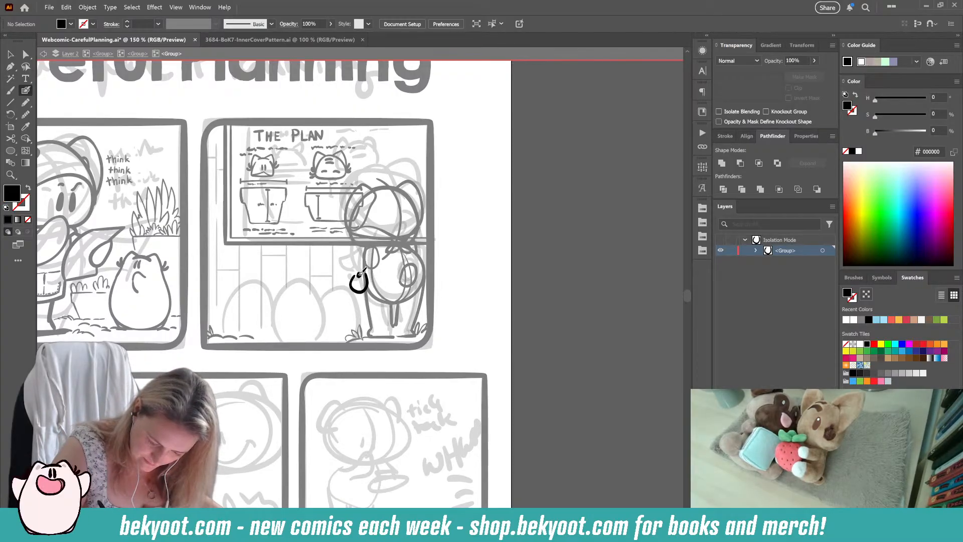
# Step: Mark the left arm's shoulder, elbow and wrist with dots and connect them with an angled guide line down to the hand
pyautogui.hotkey('shift', 'x')
pyautogui.click(350, 260)
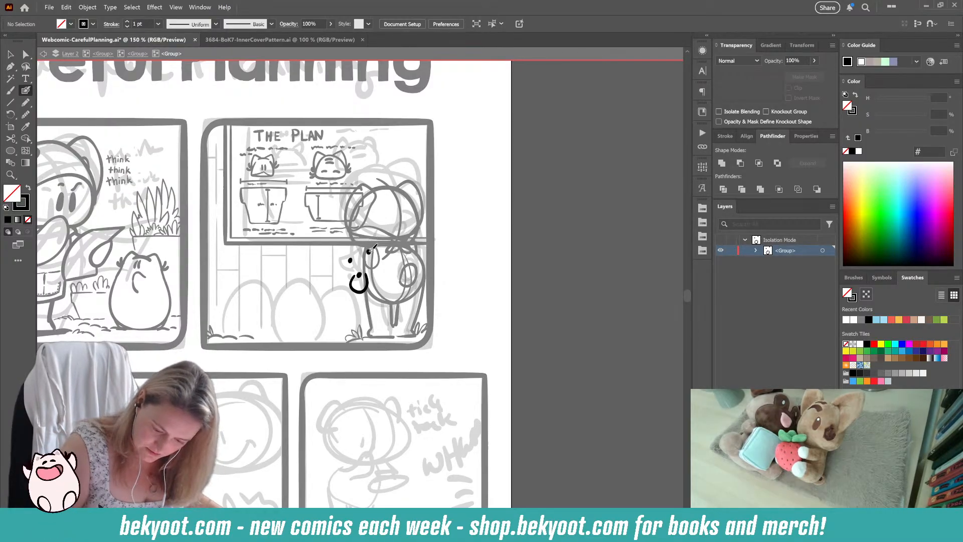
pyautogui.moveTo(350, 260)
pyautogui.mouseDown()
pyautogui.moveTo(358, 291)
pyautogui.moveTo(354, 284)
pyautogui.moveTo(365, 284)
pyautogui.mouseUp()
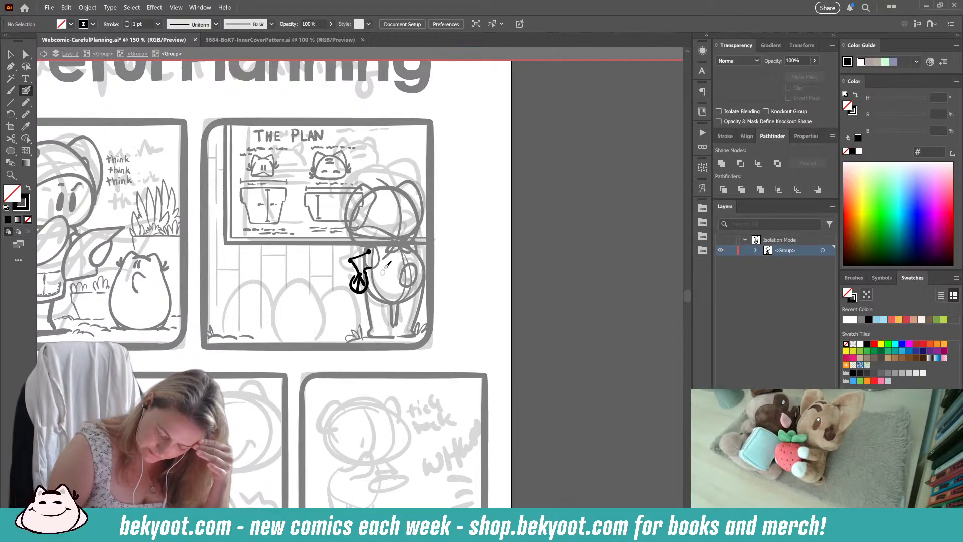
pyautogui.moveTo(369, 246)
pyautogui.mouseDown()
pyautogui.moveTo(348, 253)
pyautogui.moveTo(355, 276)
pyautogui.mouseUp()
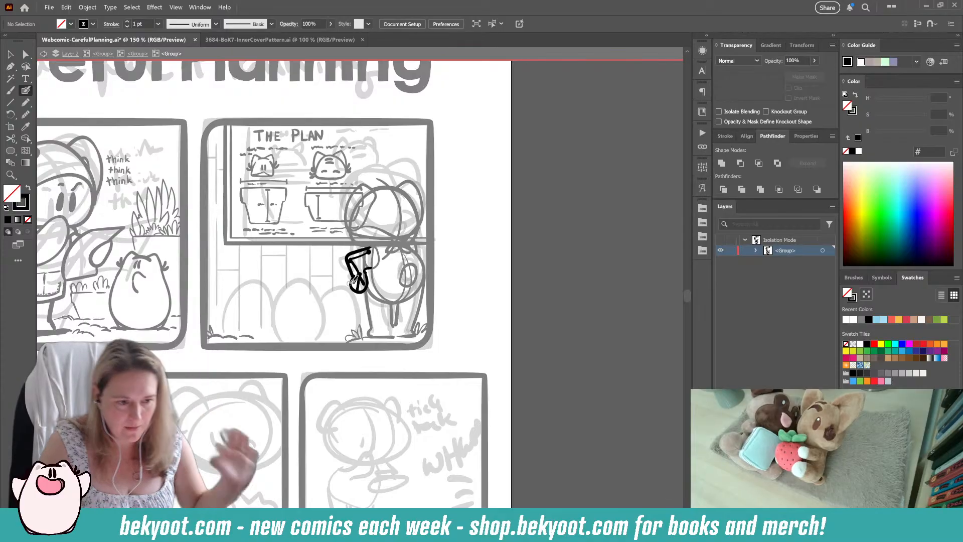
pyautogui.hotkey('ctrl', 'z')
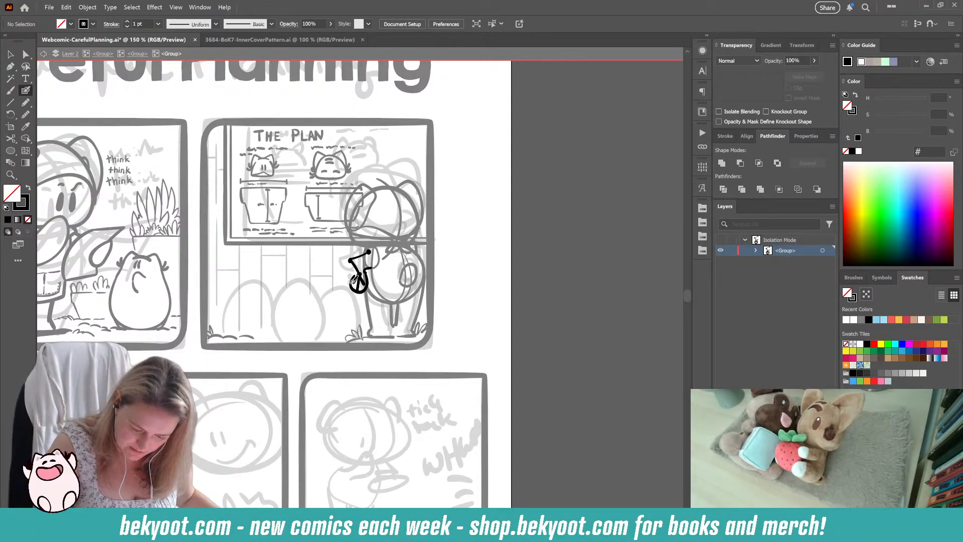
# Step: Remove the angled guide line between the joint dots and ink an inner arm line closer to the body
pyautogui.keyDown('ctrl'); pyautogui.click(355, 266); pyautogui.keyUp('ctrl')
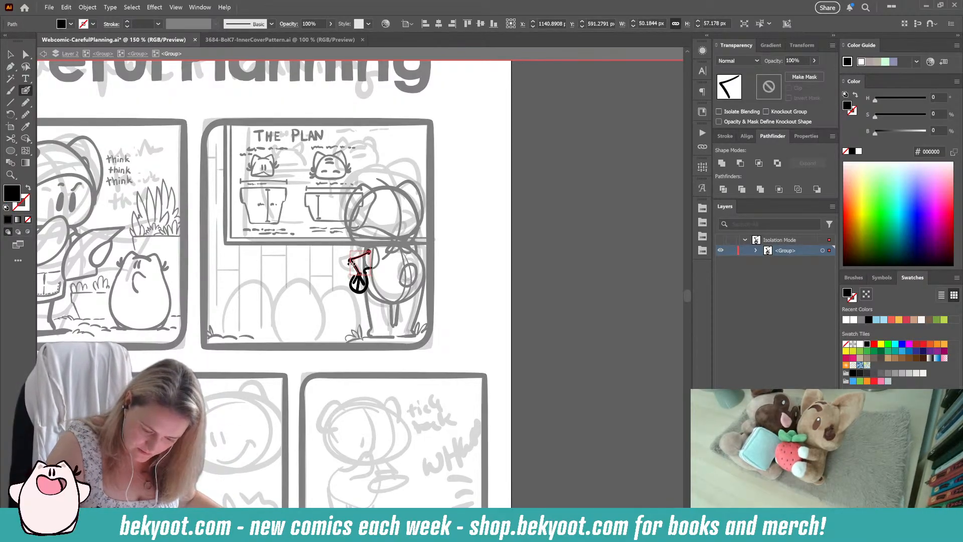
pyautogui.moveTo(350, 264)
pyautogui.mouseDown()
pyautogui.moveTo(371, 279)
pyautogui.moveTo(370, 249)
pyautogui.mouseUp()
pyautogui.keyDown('ctrl'); pyautogui.click(463, 235); pyautogui.keyUp('ctrl')
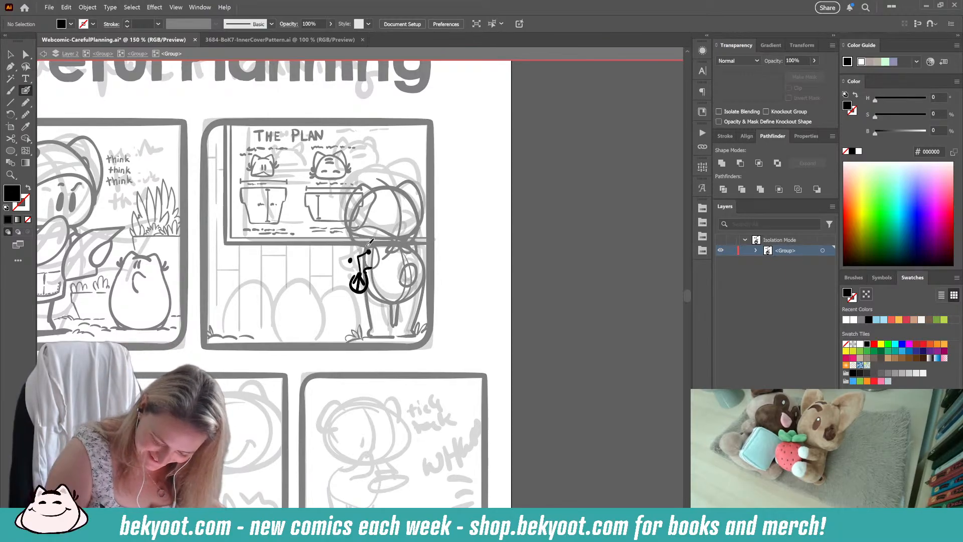
# Step: Try an outer arm line bending from the shoulder to the hand, shorten it slightly, and undo it
pyautogui.moveTo(369, 243)
pyautogui.mouseDown()
pyautogui.moveTo(350, 265)
pyautogui.moveTo(367, 269)
pyautogui.mouseUp()
pyautogui.keyDown('ctrl'); pyautogui.click(362, 290); pyautogui.keyUp('ctrl')
pyautogui.hotkey('ctrl', 'z')
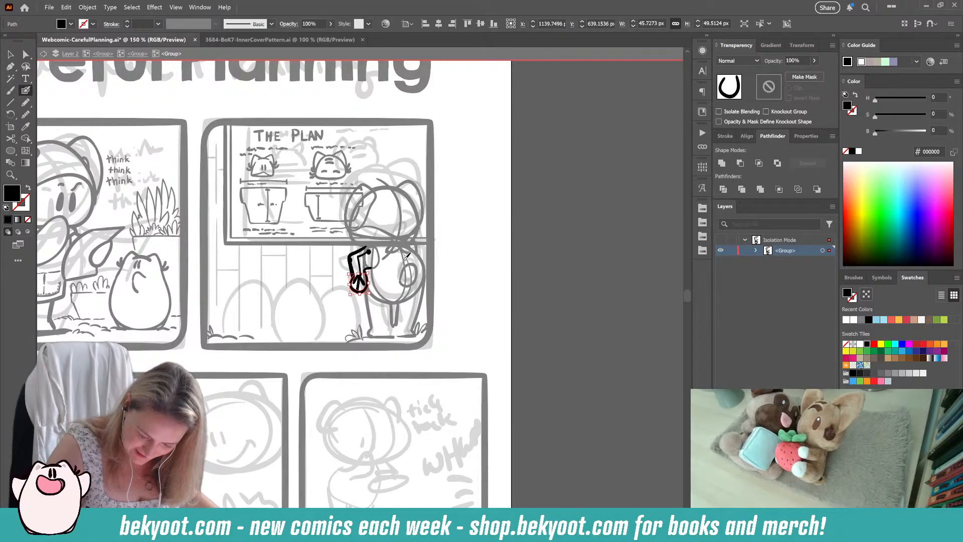
pyautogui.keyDown('ctrl'); pyautogui.click(380, 286); pyautogui.keyUp('ctrl')
pyautogui.keyDown('ctrl'); pyautogui.click(352, 270); pyautogui.keyUp('ctrl')
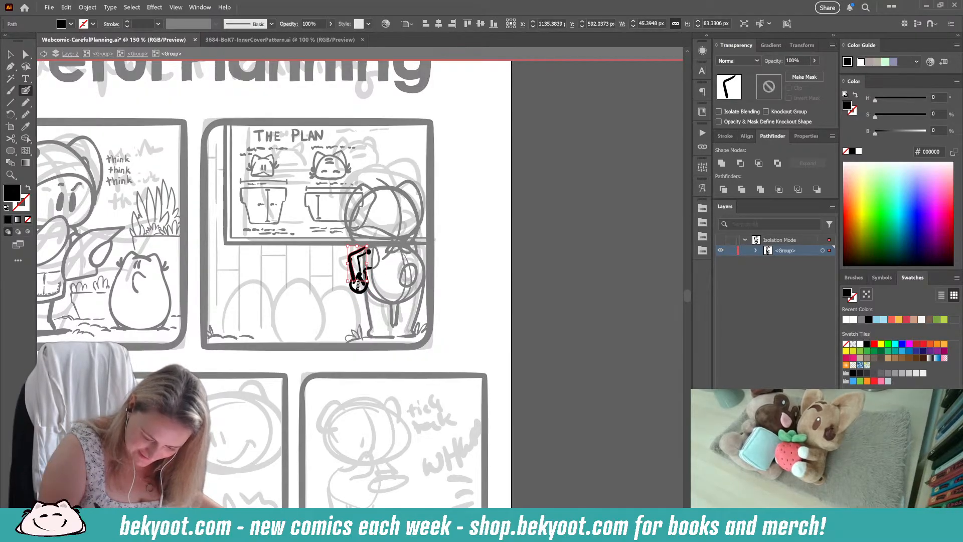
pyautogui.moveTo(357, 282); pyautogui.dragTo(358, 279)
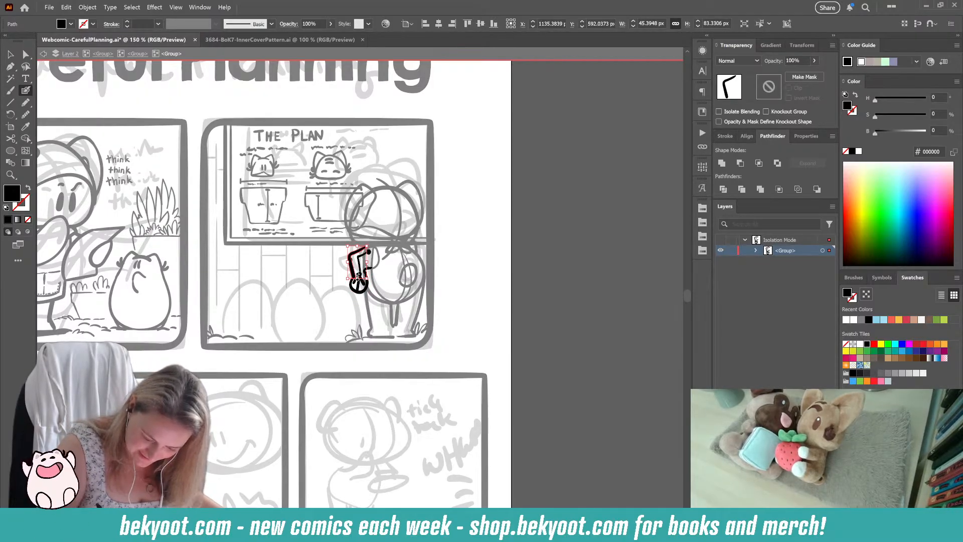
pyautogui.keyDown('ctrl'); pyautogui.click(337, 311); pyautogui.keyUp('ctrl')
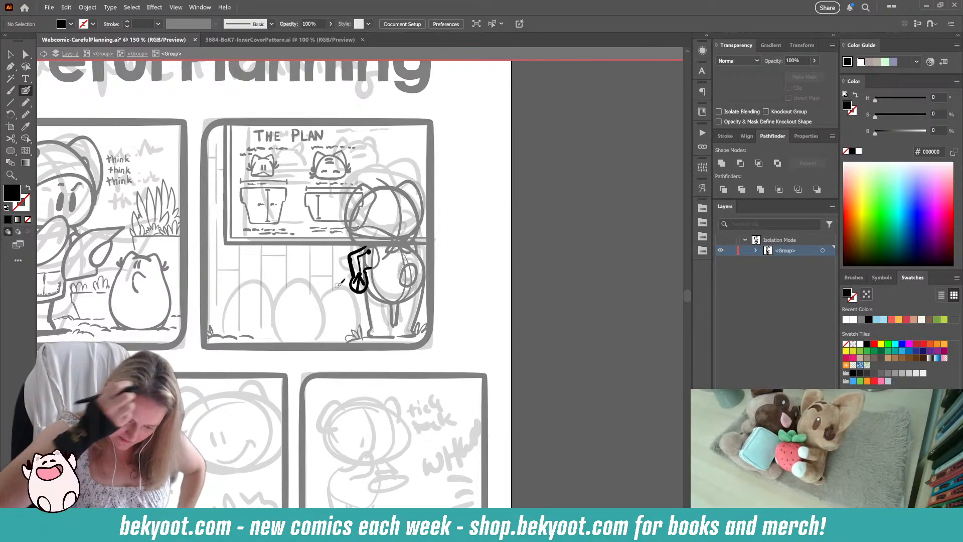
pyautogui.hotkey('ctrl', 'z')
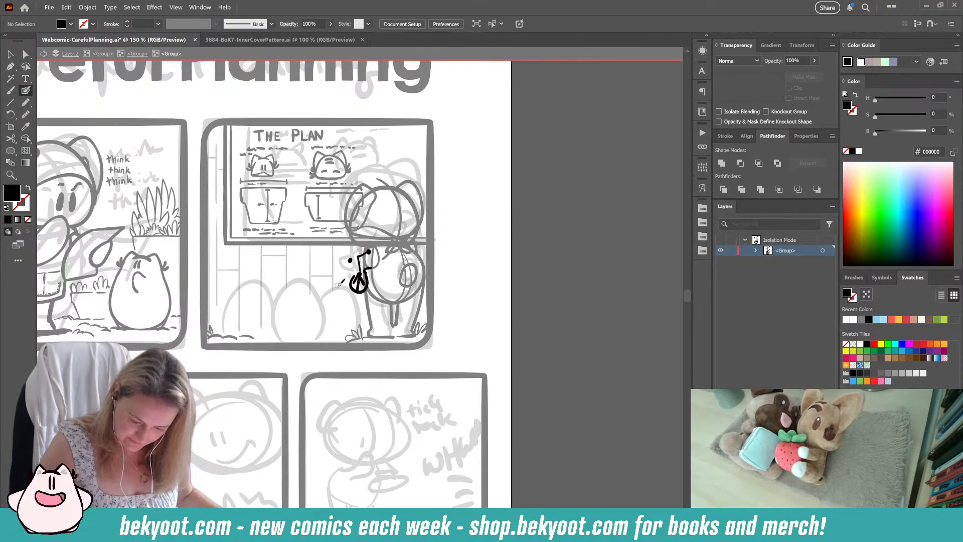
# Step: Delete the left arm's elbow dot and the arm lines between the shoulder dot and the hand in the second panel
pyautogui.keyDown('ctrl'); pyautogui.click(350, 260); pyautogui.keyUp('ctrl')
pyautogui.press('Delete')
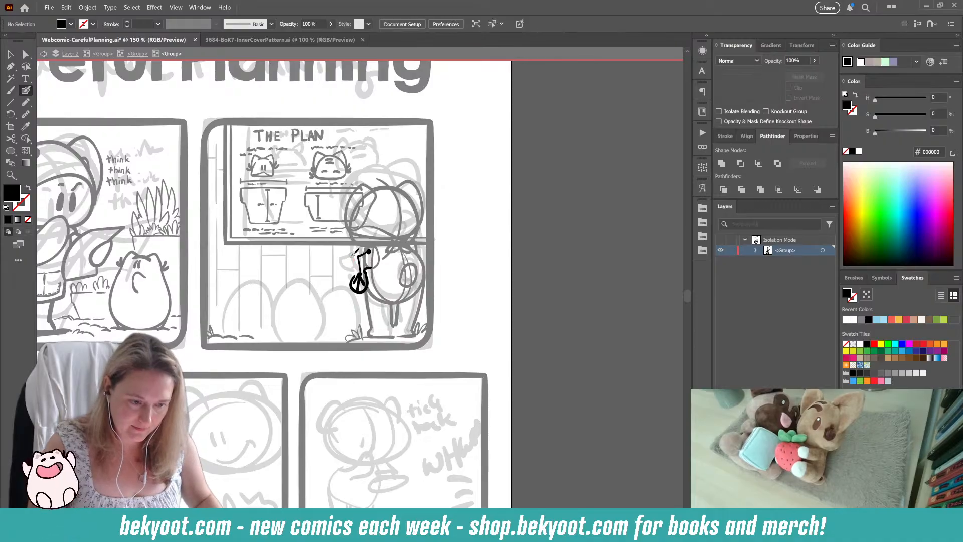
pyautogui.keyDown('ctrl'); pyautogui.click(359, 261); pyautogui.keyUp('ctrl')
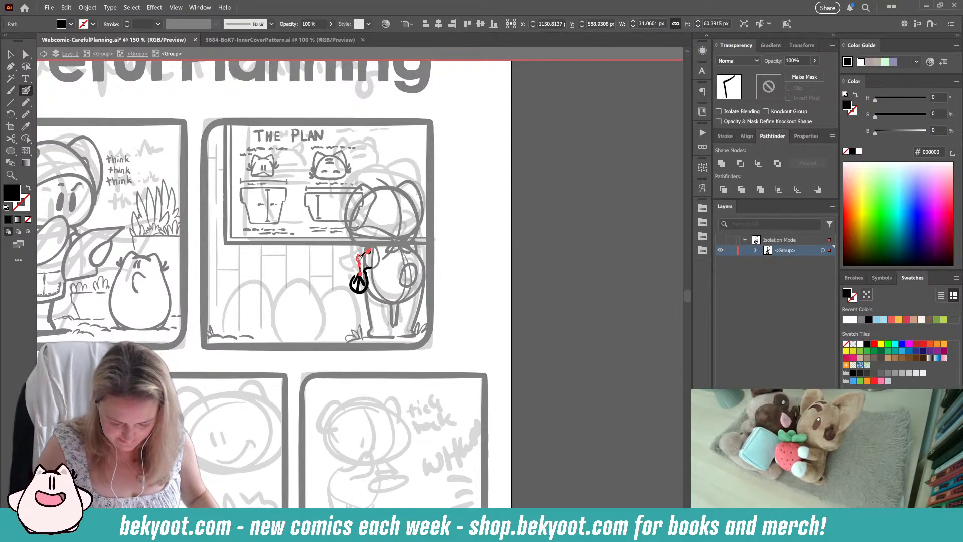
pyautogui.press('Delete')
pyautogui.moveTo(364, 272); pyautogui.dragTo(375, 268)
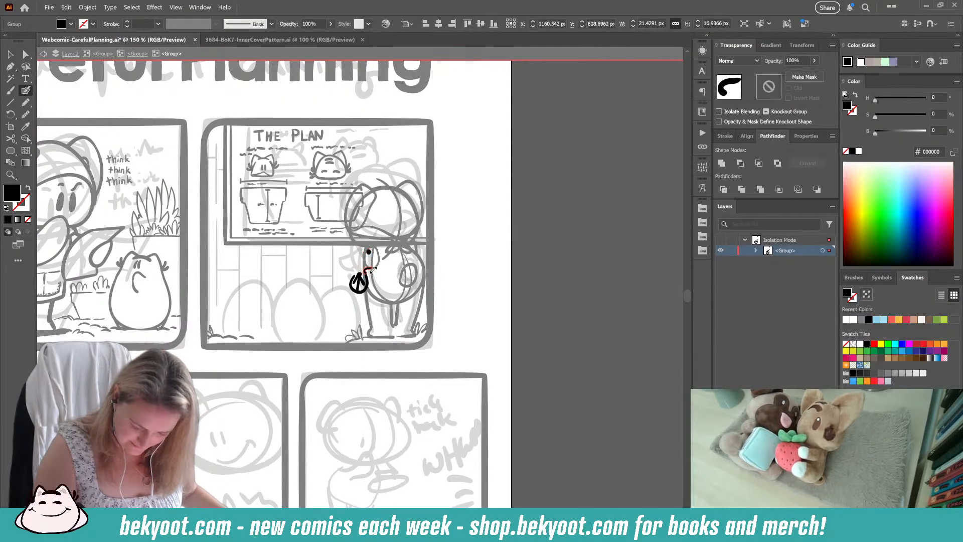
pyautogui.press('Delete')
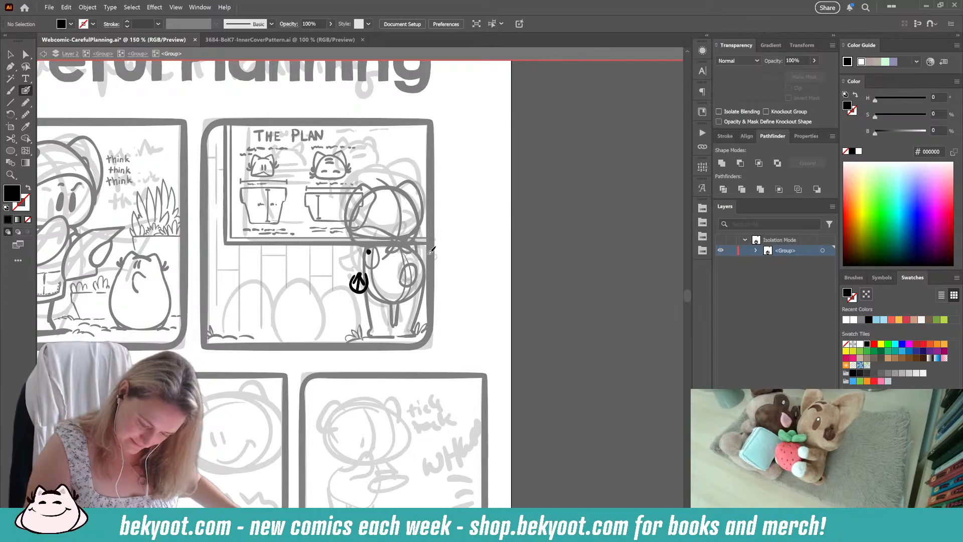
# Step: Delete the finger strokes inside the left hand, keeping the curved hand outline and the shoulder dot
pyautogui.keyDown('ctrl'); pyautogui.click(360, 290); pyautogui.keyUp('ctrl')
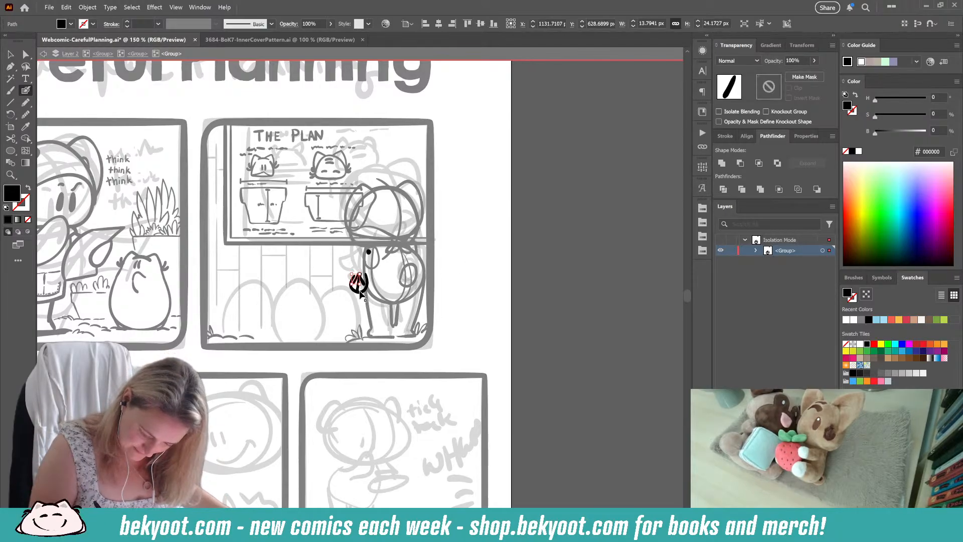
pyautogui.press('Delete')
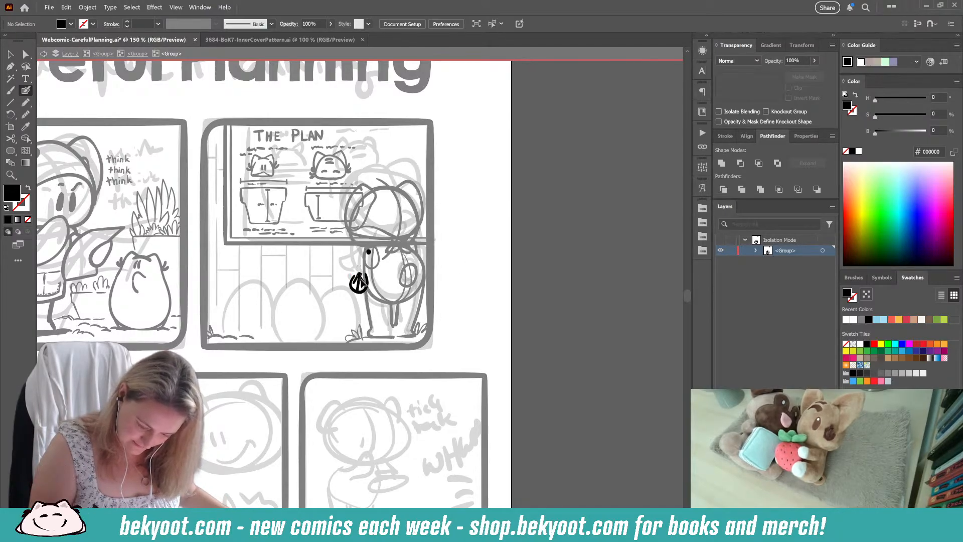
pyautogui.keyDown('ctrl'); pyautogui.click(360, 280); pyautogui.keyUp('ctrl')
pyautogui.press('Delete')
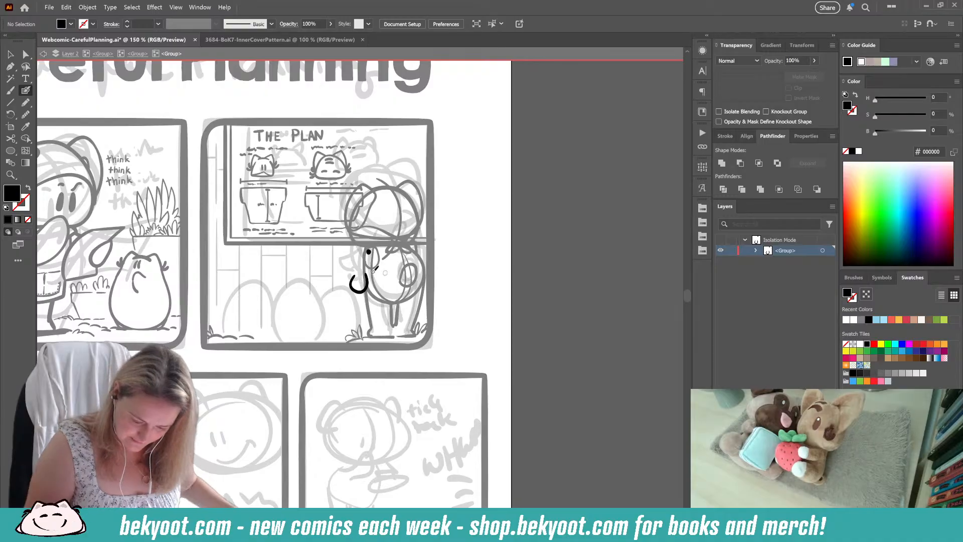
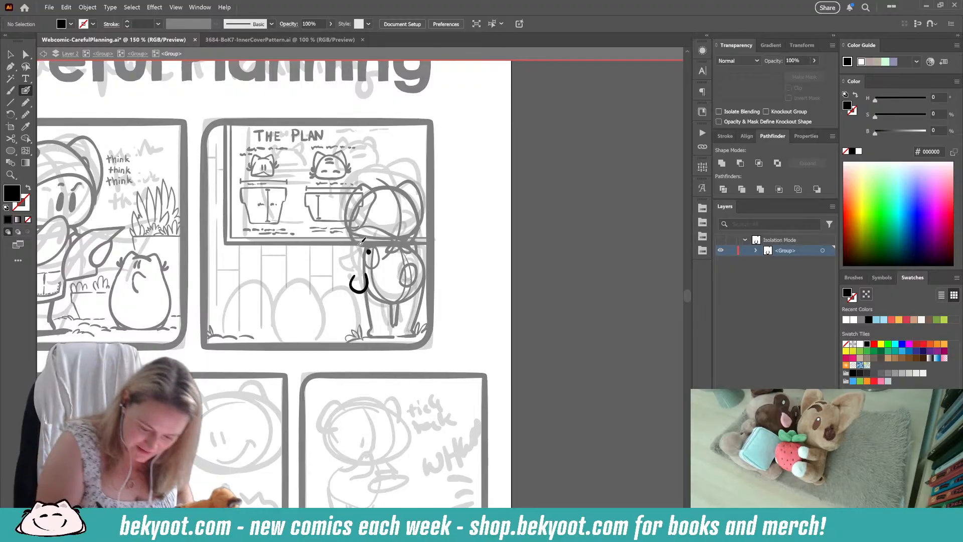
# Step: Ink the bent left arm with an outer and a short inner curve, and redraw the hand as a narrower curve below it
pyautogui.moveTo(370, 245)
pyautogui.mouseDown()
pyautogui.moveTo(359, 273)
pyautogui.moveTo(370, 265)
pyautogui.mouseUp()
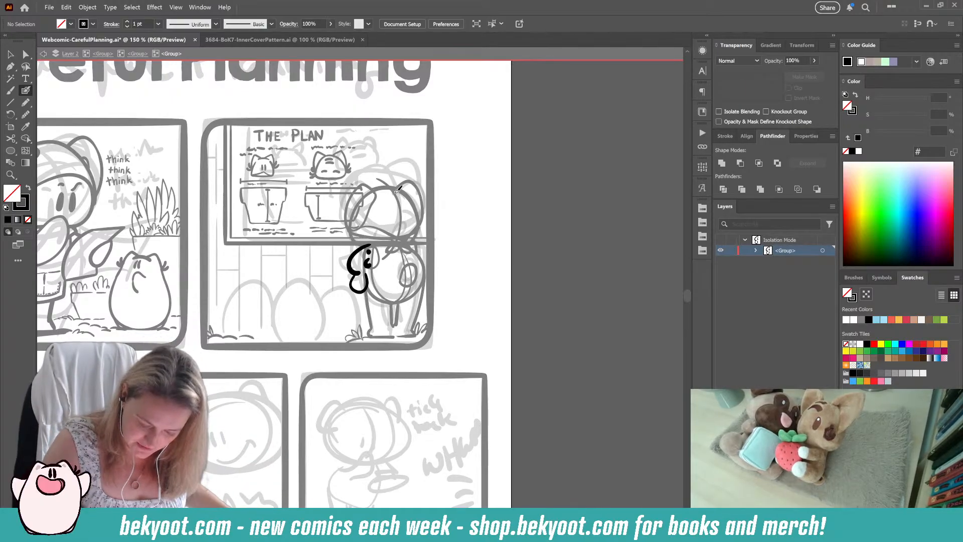
pyautogui.hotkey('shift', 'x')
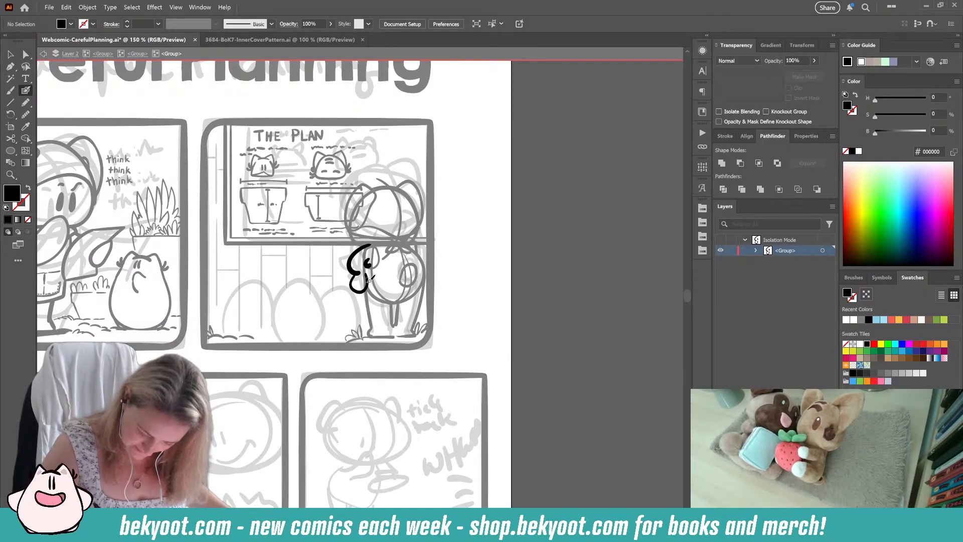
pyautogui.hotkey('ctrl', 'z')
pyautogui.moveTo(356, 274); pyautogui.dragTo(370, 268)
pyautogui.keyDown('ctrl'); pyautogui.click(550, 255); pyautogui.keyUp('ctrl')
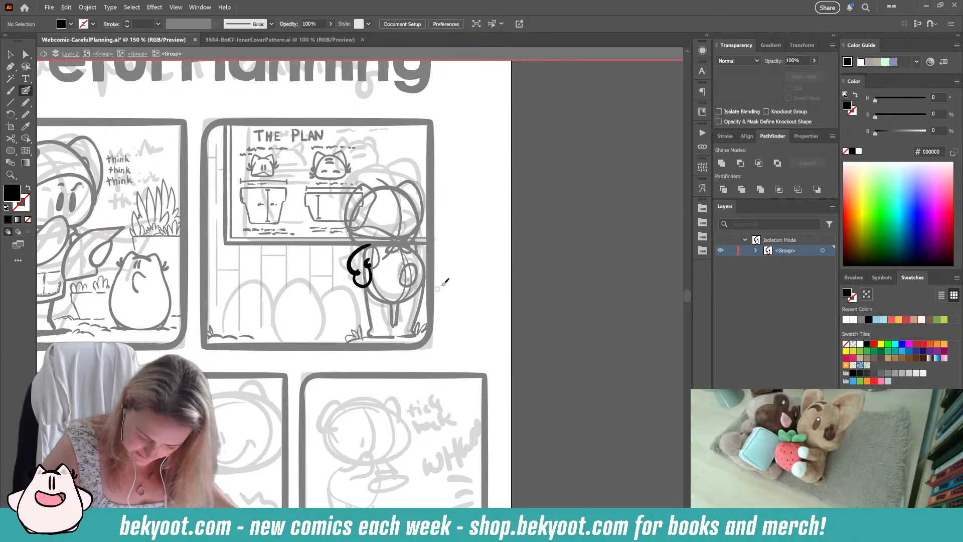
# Step: Reshape the bottom of the left hand's curved outline in the second panel
pyautogui.keyDown('ctrl'); pyautogui.click(358, 285); pyautogui.keyUp('ctrl')
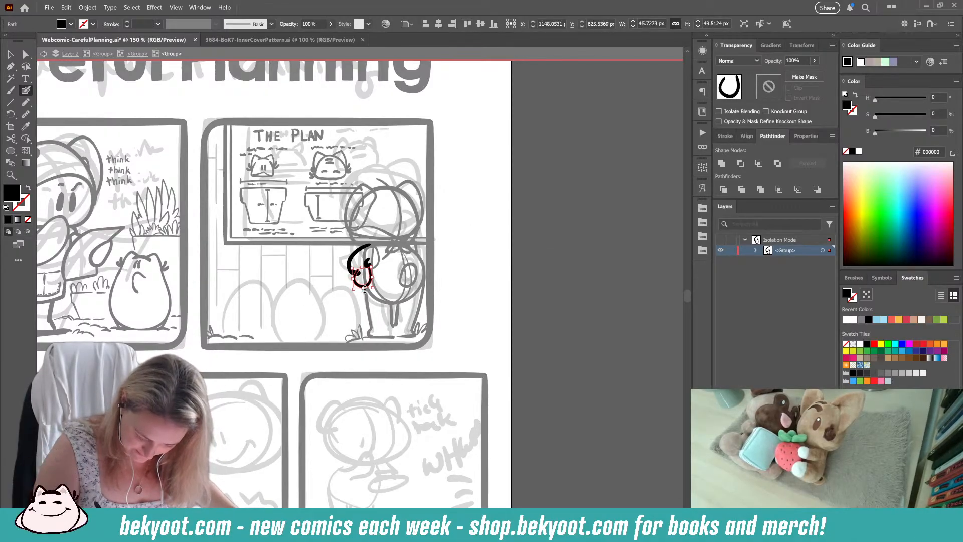
pyautogui.keyDown('ctrl'); pyautogui.moveTo(363, 287); pyautogui.dragTo(363, 274); pyautogui.keyUp('ctrl')
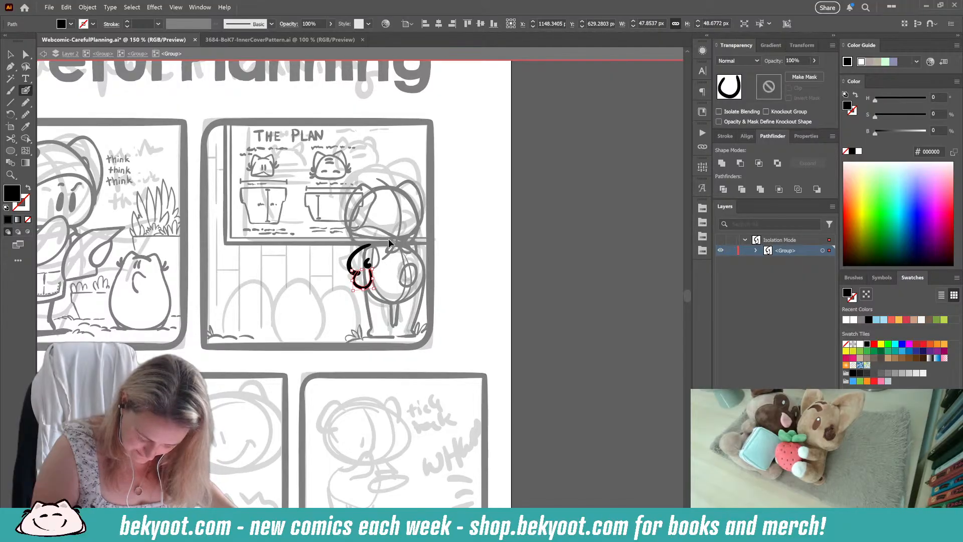
pyautogui.keyDown('ctrl'); pyautogui.click(480, 236); pyautogui.keyUp('ctrl')
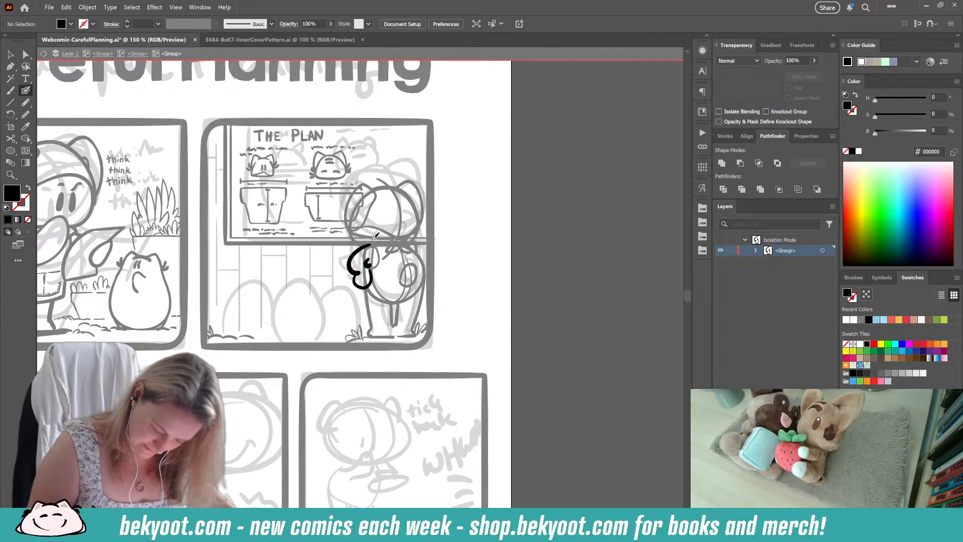
# Step: Shorten the short inner arm stroke above the hand and adjust the shoulder end of the outer arm line
pyautogui.keyDown('ctrl'); pyautogui.click(367, 264); pyautogui.keyUp('ctrl')
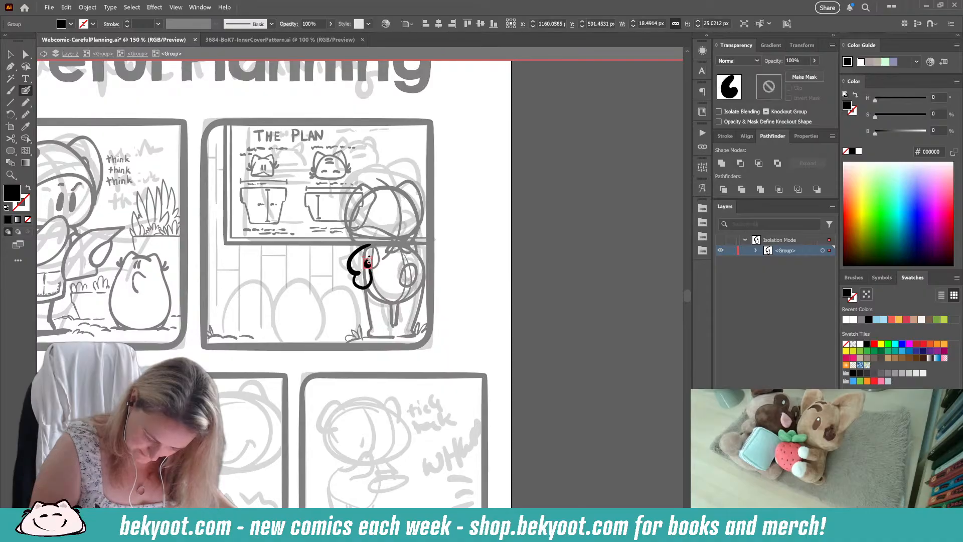
pyautogui.keyDown('ctrl'); pyautogui.moveTo(368, 265); pyautogui.dragTo(368, 269); pyautogui.keyUp('ctrl')
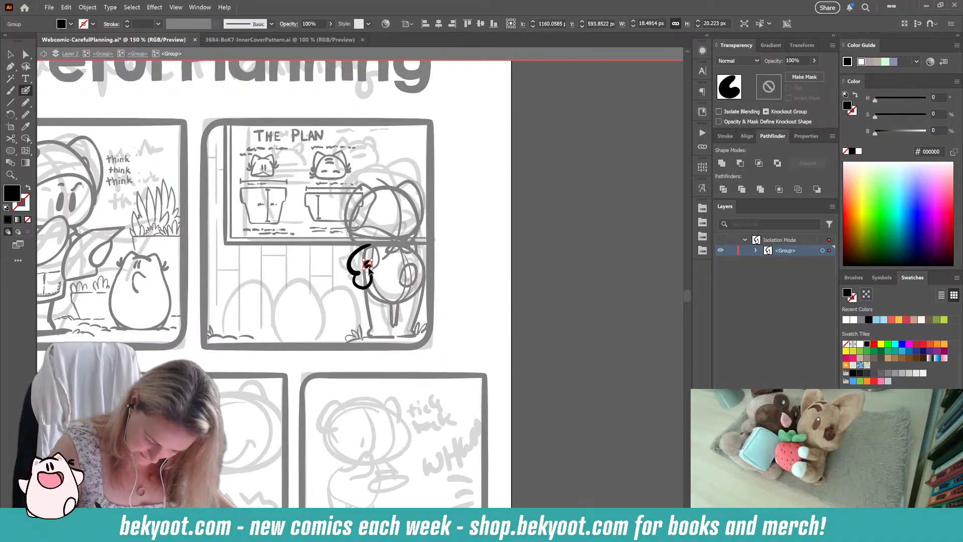
pyautogui.keyDown('ctrl'); pyautogui.click(388, 266); pyautogui.keyUp('ctrl')
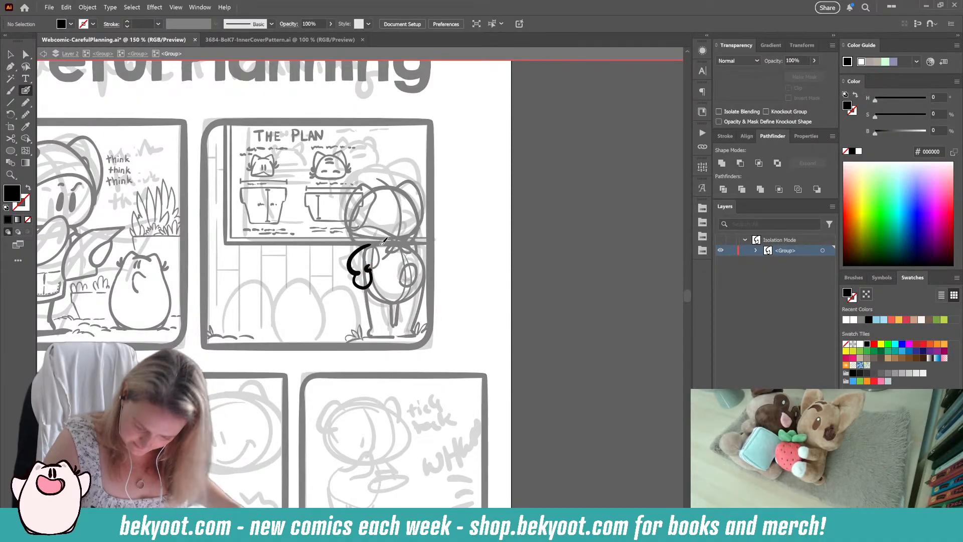
pyautogui.keyDown('ctrl'); pyautogui.click(366, 246); pyautogui.keyUp('ctrl')
pyautogui.keyDown('ctrl'); pyautogui.moveTo(372, 244); pyautogui.dragTo(370, 246); pyautogui.keyUp('ctrl')
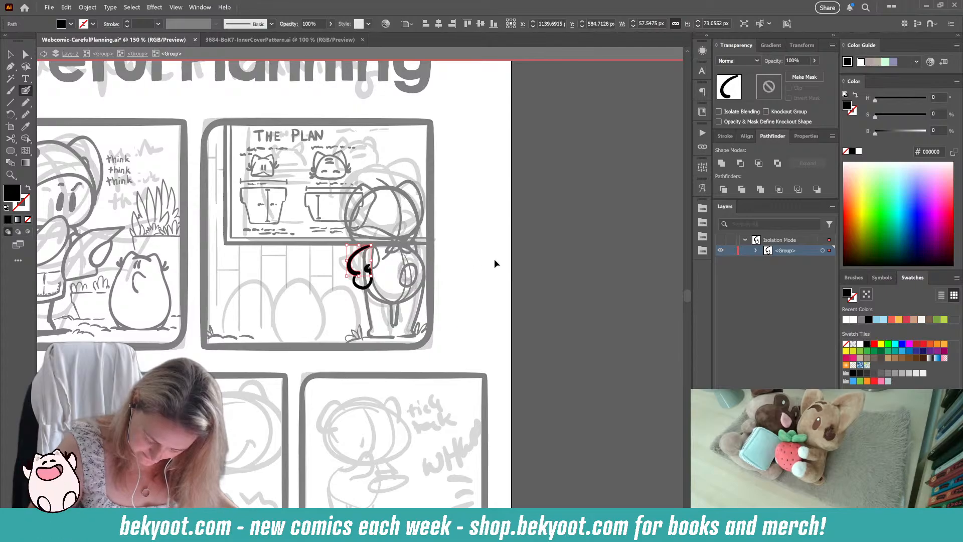
pyautogui.keyDown('ctrl'); pyautogui.click(495, 259); pyautogui.keyUp('ctrl')
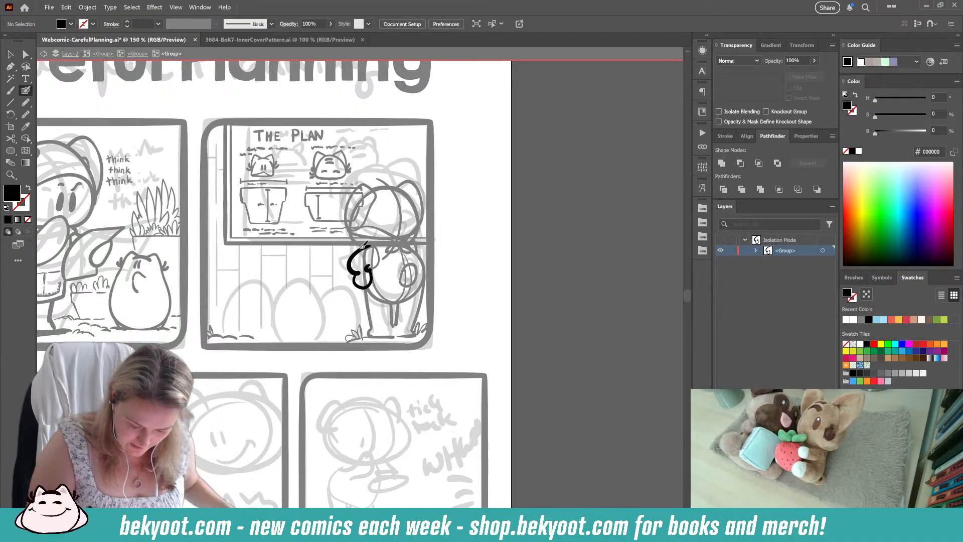
# Step: Try reworking the outer arm line at the shoulder, undo the trial strokes, and refine the line between shoulder and hand
pyautogui.moveTo(363, 246); pyautogui.dragTo(380, 245)
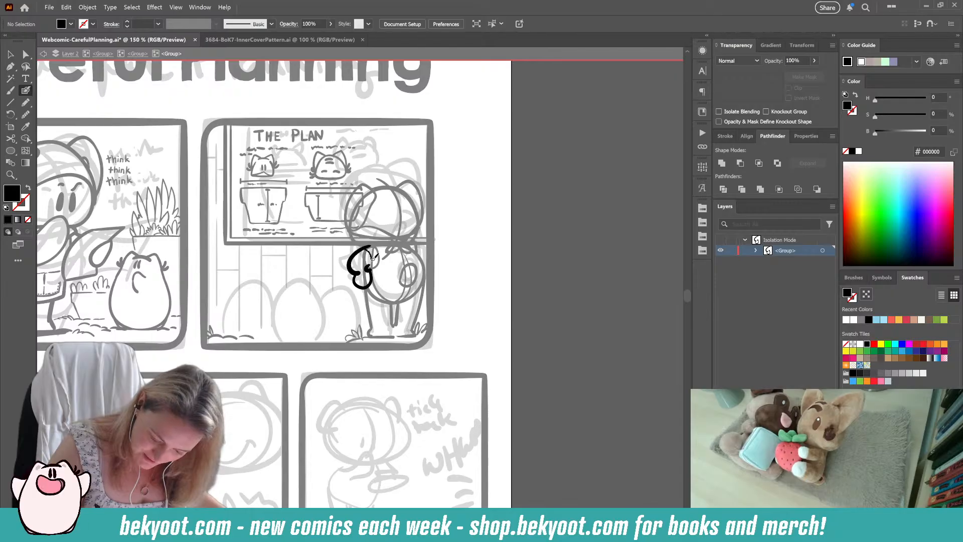
pyautogui.hotkey('shift', 'x')
pyautogui.moveTo(354, 257)
pyautogui.mouseDown()
pyautogui.moveTo(370, 263)
pyautogui.moveTo(356, 264)
pyautogui.moveTo(368, 270)
pyautogui.moveTo(363, 282)
pyautogui.mouseUp()
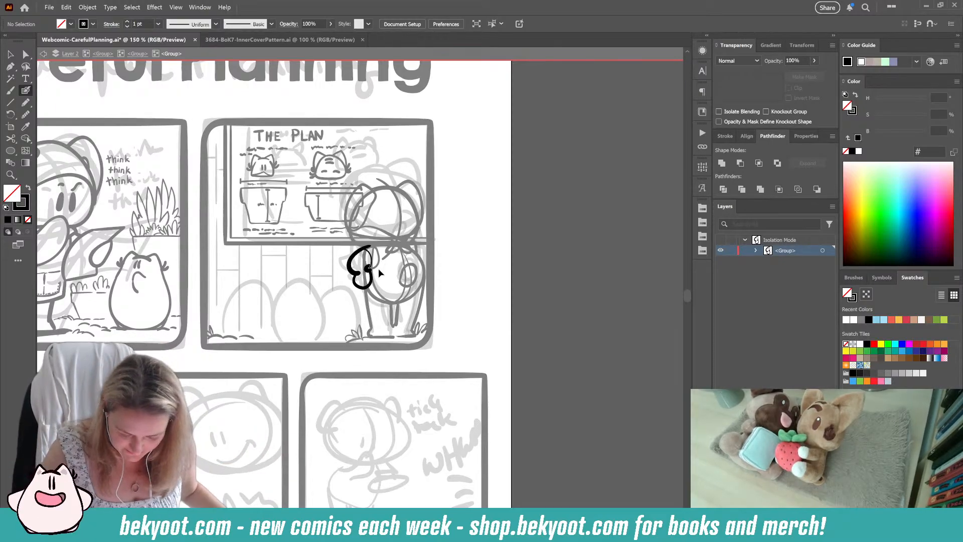
pyautogui.hotkey('ctrl', 'z')
pyautogui.hotkey('ctrl', 'z')
pyautogui.hotkey('ctrl', 'z')
pyautogui.hotkey('ctrl', 'z')
pyautogui.hotkey('ctrl', 'z')
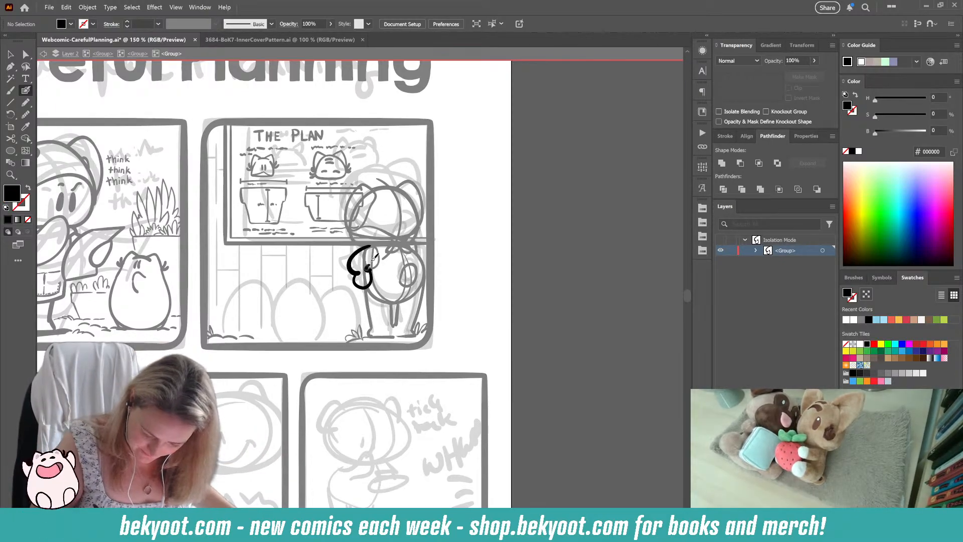
pyautogui.moveTo(343, 249)
pyautogui.mouseDown()
pyautogui.moveTo(371, 291)
pyautogui.moveTo(350, 272)
pyautogui.mouseUp()
pyautogui.keyDown('ctrl'); pyautogui.click(321, 266); pyautogui.keyUp('ctrl')
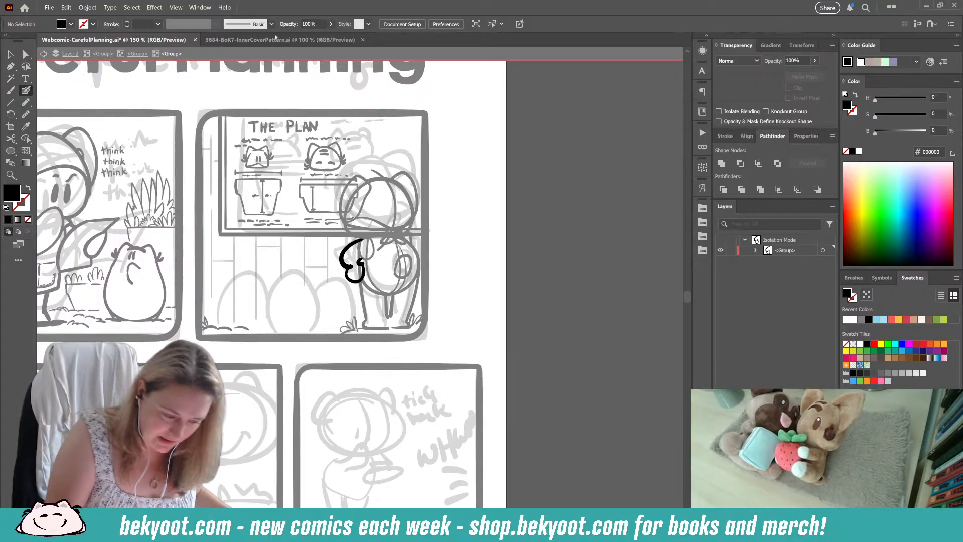
# Step: Return to the standing character's whole group and delete the inner oval guide curves on the torso
pyautogui.click(11, 54)
pyautogui.click(137, 54)
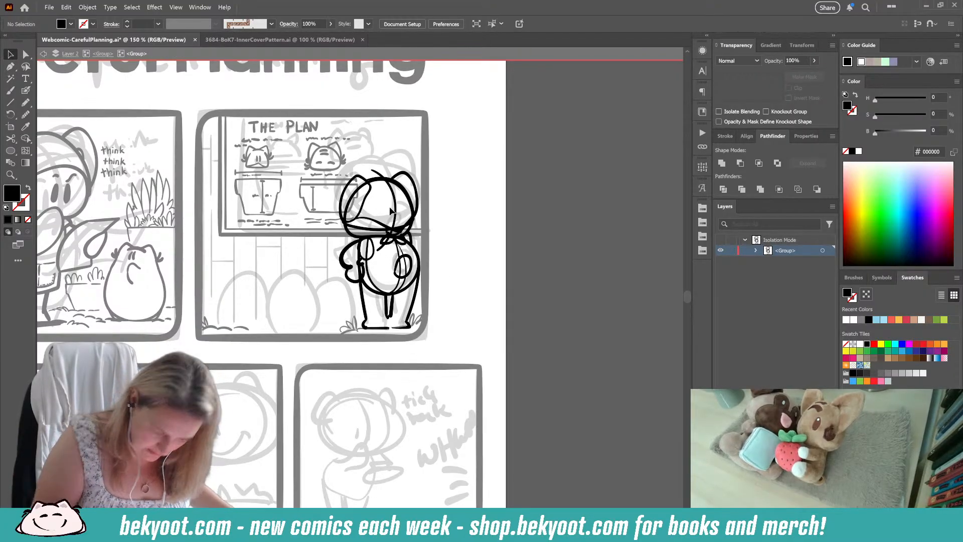
pyautogui.hotkey('shift', 'b')
pyautogui.keyDown('ctrl'); pyautogui.click(375, 285); pyautogui.keyUp('ctrl')
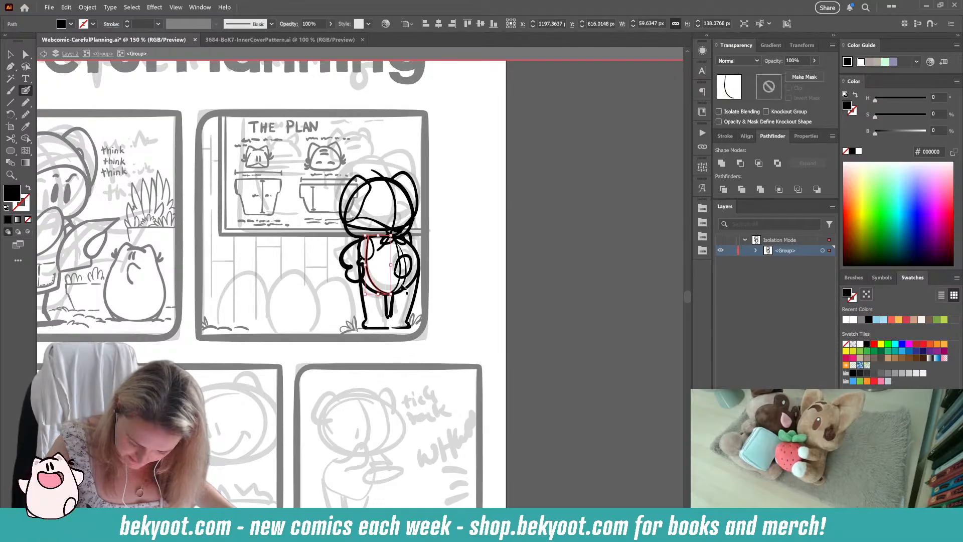
pyautogui.moveTo(405, 264); pyautogui.dragTo(392, 293)
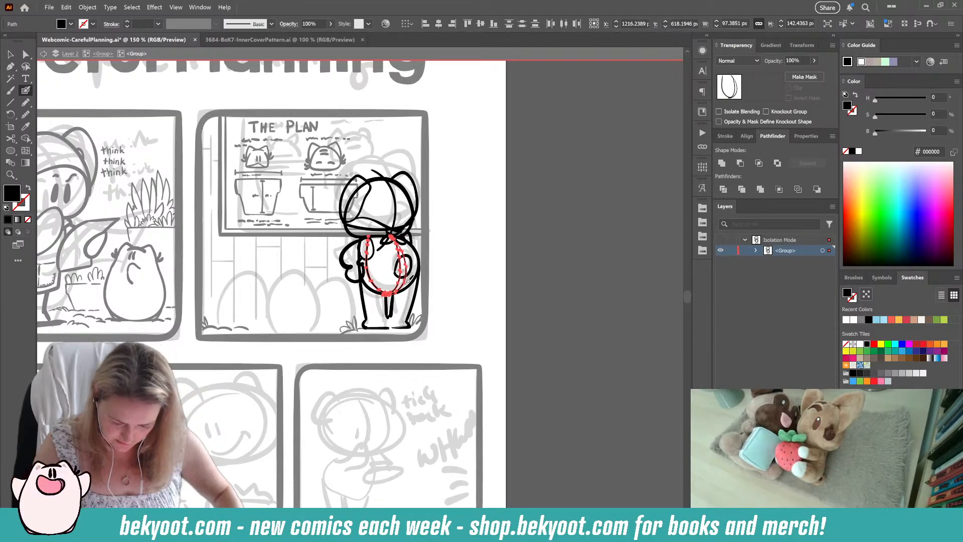
pyautogui.hotkey('ctrl', 'shift', 'a')
# Step: Delete the curved centre guide line through the head and the small oval at the left shoulder
pyautogui.keyDown('ctrl'); pyautogui.click(396, 203); pyautogui.keyUp('ctrl')
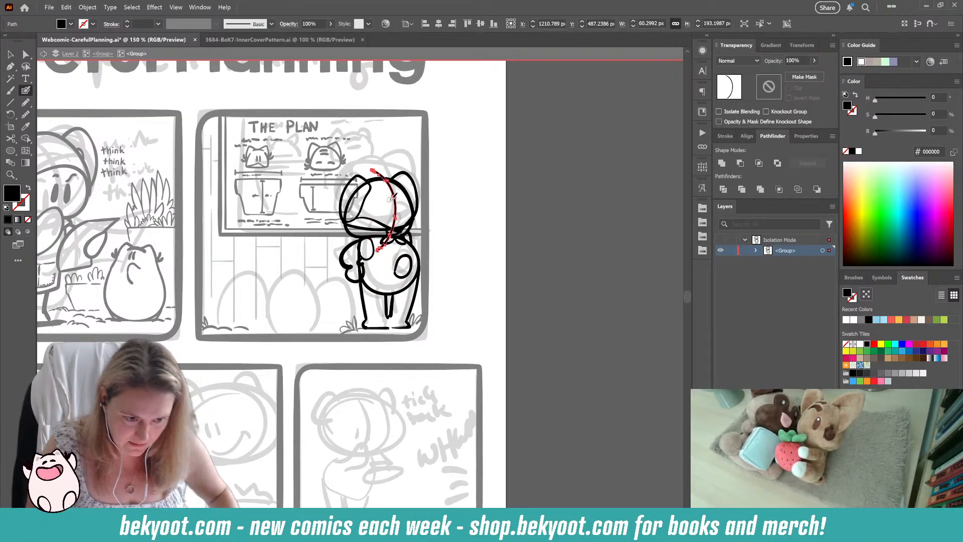
pyautogui.press('Delete')
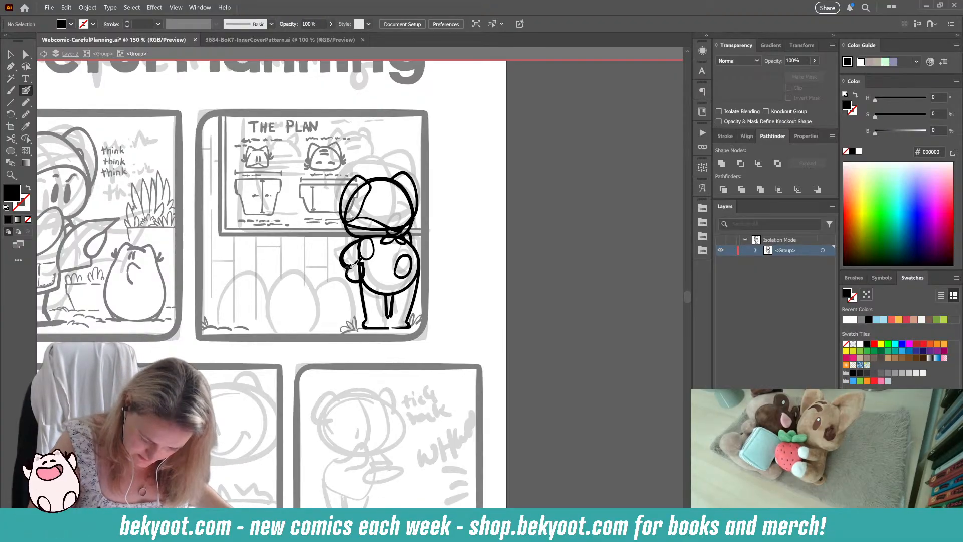
pyautogui.keyDown('ctrl'); pyautogui.click(367, 248); pyautogui.keyUp('ctrl')
pyautogui.press('Delete')
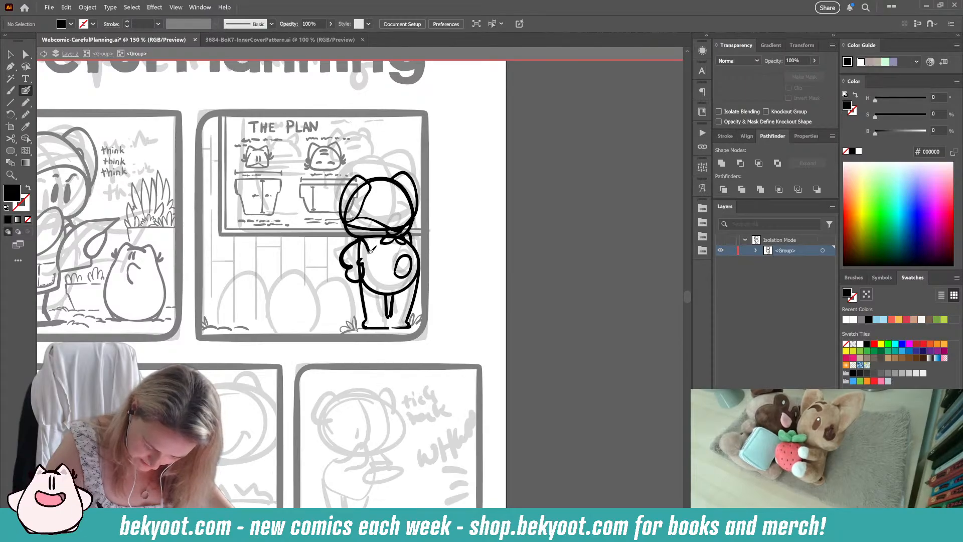
# Step: Ink a waistband across the character's back and replace the first left shoulder strap strokes with a redrawn strap
pyautogui.hotkey('shift', 'x')
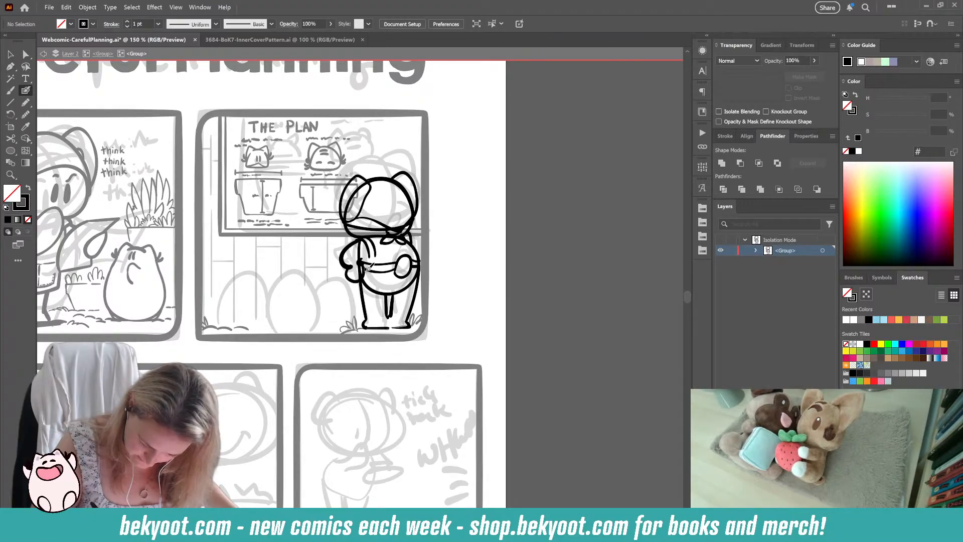
pyautogui.moveTo(370, 251); pyautogui.dragTo(375, 255)
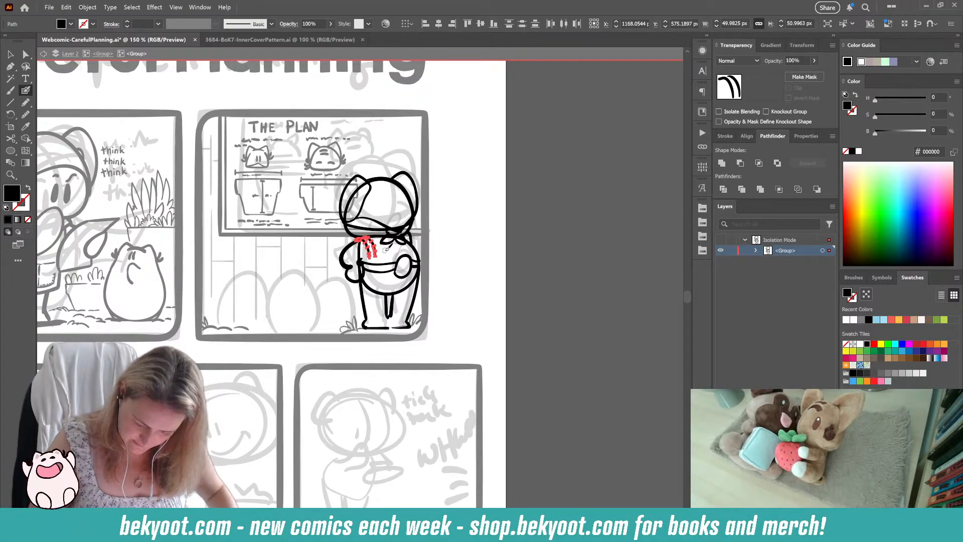
pyautogui.press('Delete')
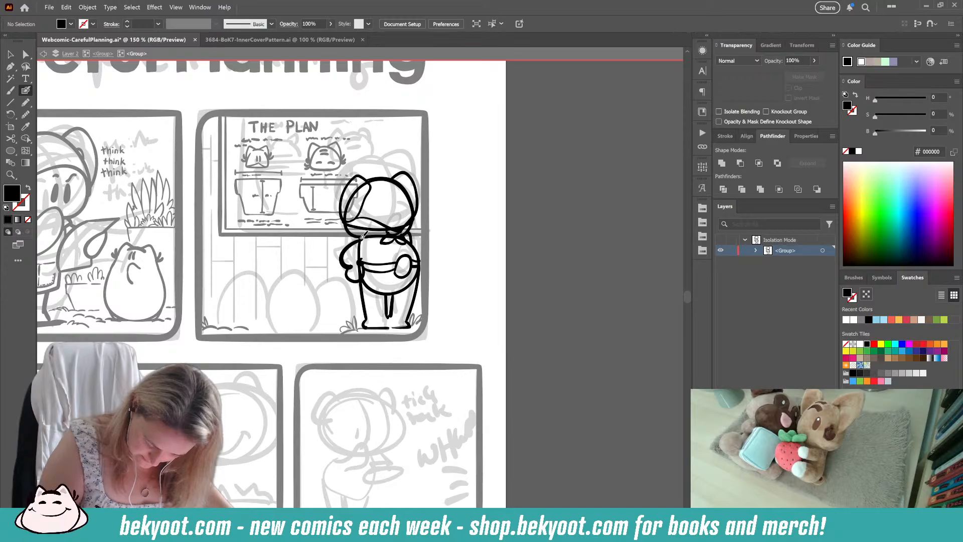
pyautogui.moveTo(363, 237); pyautogui.dragTo(374, 266)
pyautogui.hotkey('ctrl', 'z')
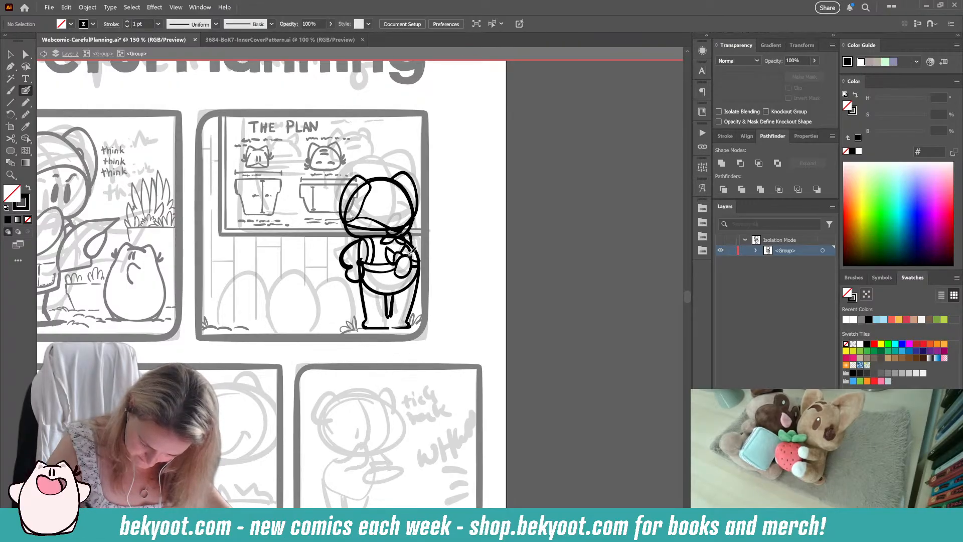
# Step: Ink the ribbon tail hanging from the waistband bow and the apron edges below the waist, undoing the unwanted strokes
pyautogui.moveTo(397, 259); pyautogui.dragTo(394, 285)
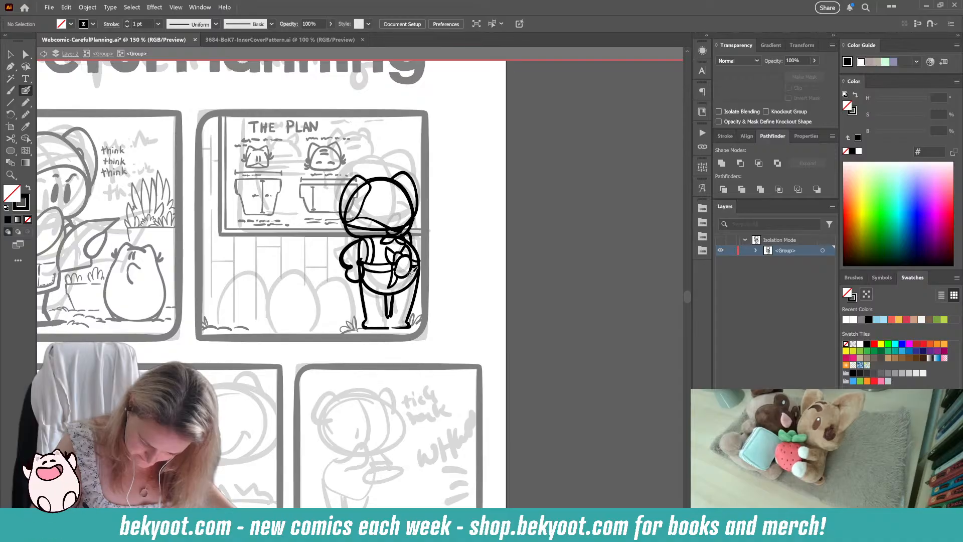
pyautogui.hotkey('ctrl', 'z')
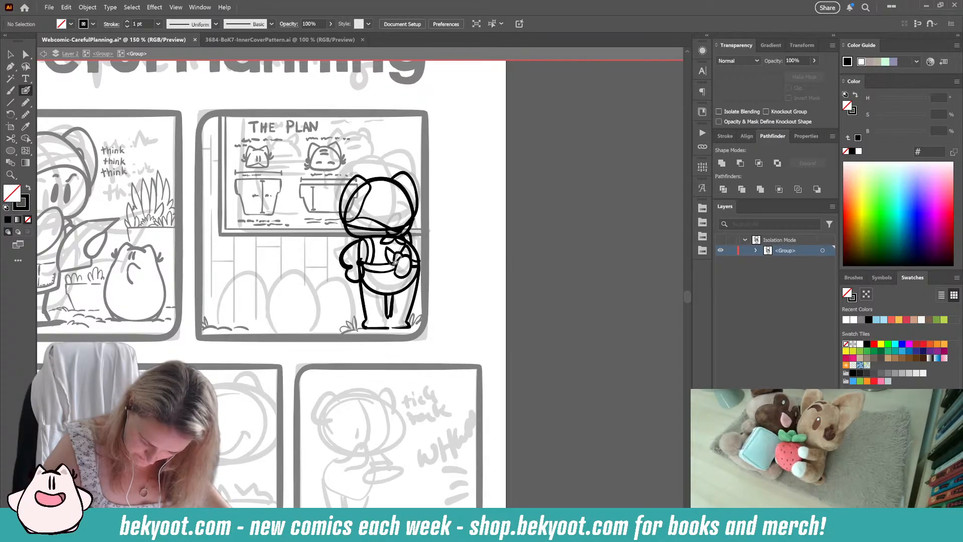
pyautogui.moveTo(396, 263)
pyautogui.mouseDown()
pyautogui.moveTo(385, 283)
pyautogui.moveTo(391, 263)
pyautogui.moveTo(387, 288)
pyautogui.moveTo(397, 284)
pyautogui.moveTo(401, 252)
pyautogui.moveTo(415, 288)
pyautogui.moveTo(361, 278)
pyautogui.moveTo(358, 303)
pyautogui.mouseUp()
pyautogui.hotkey('ctrl', 'z')
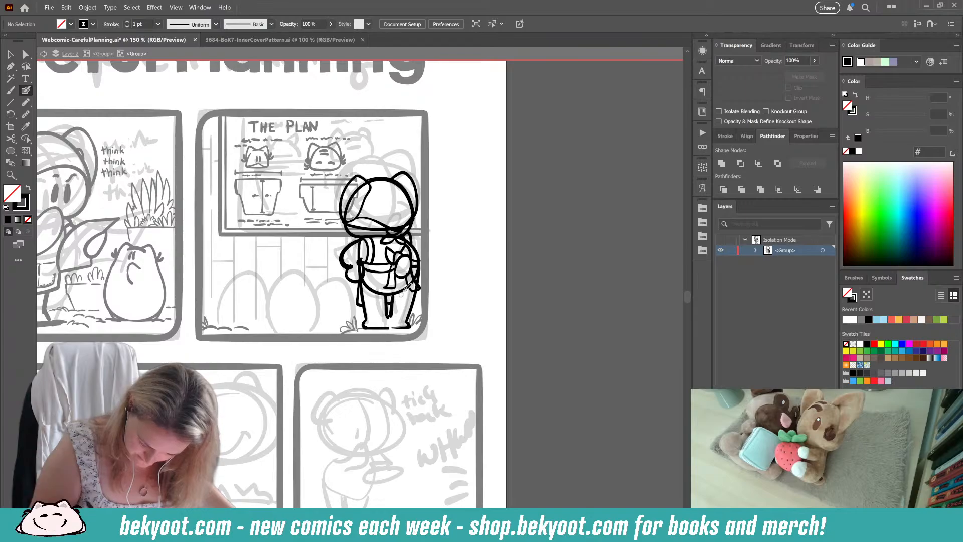
# Step: Smooth the round body outline by 11% and remove its upper left part beside the left arm
pyautogui.keyDown('ctrl'); pyautogui.click(360, 254); pyautogui.keyUp('ctrl')
pyautogui.keyDown('ctrl'); pyautogui.click(361, 241); pyautogui.keyUp('ctrl')
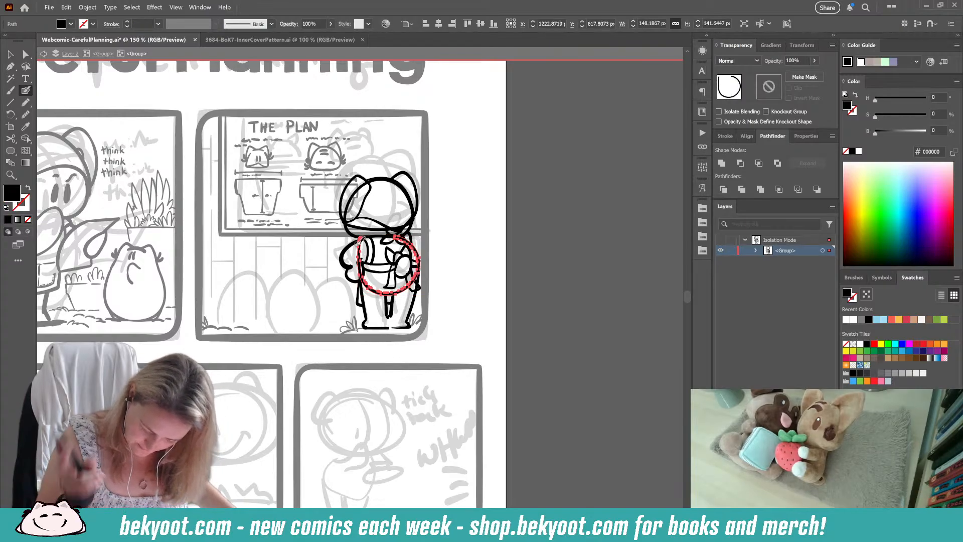
pyautogui.hotkey('ctrl', 'alt', 's')
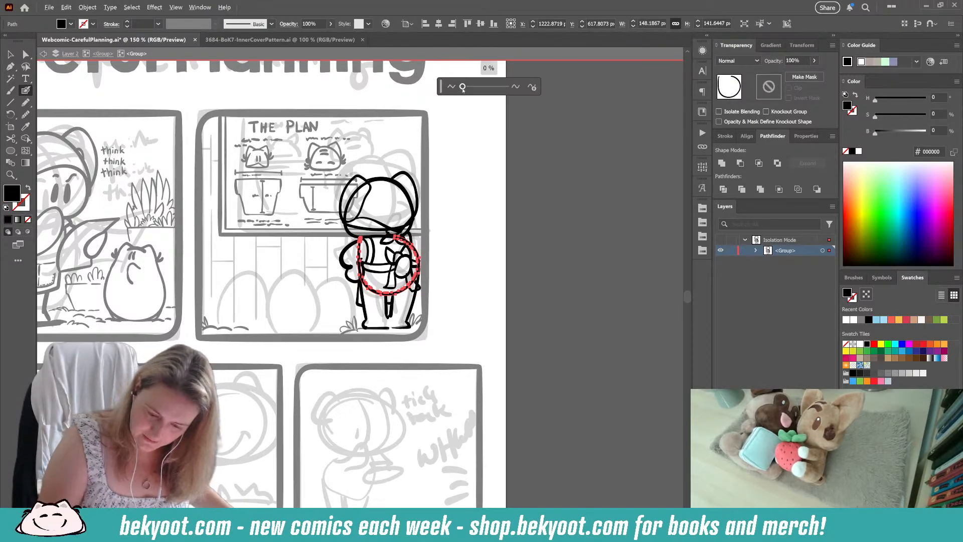
pyautogui.moveTo(462, 88); pyautogui.dragTo(468, 87)
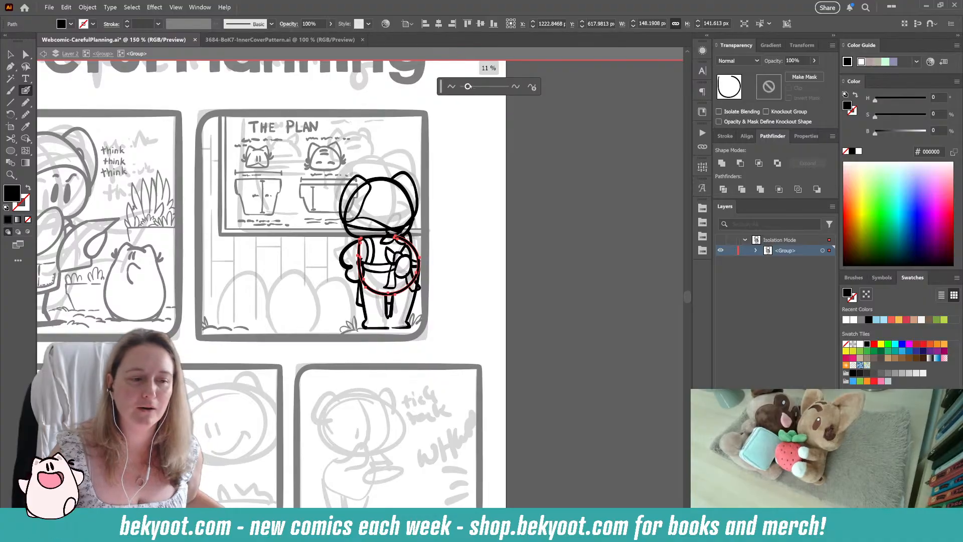
pyautogui.moveTo(360, 241); pyautogui.dragTo(359, 280)
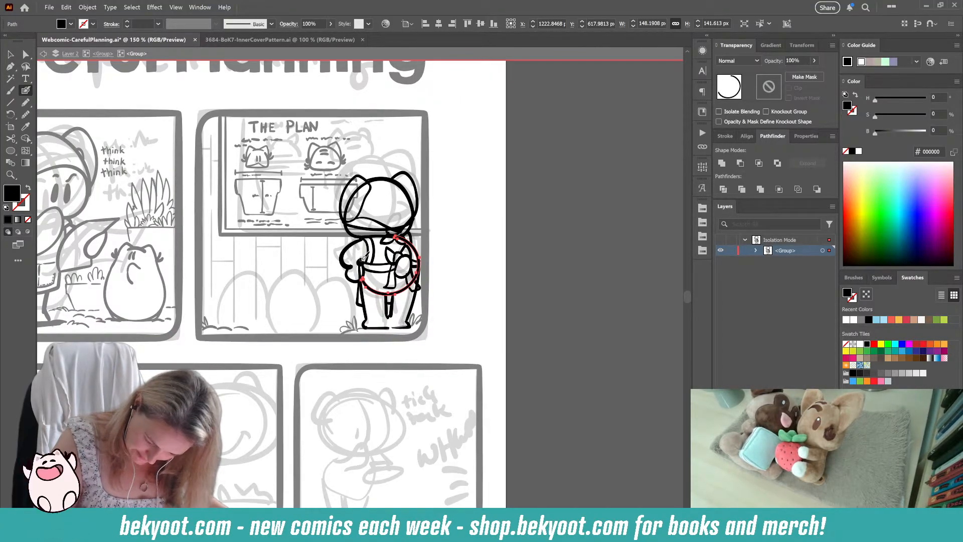
pyautogui.keyDown('ctrl'); pyautogui.click(537, 253); pyautogui.keyUp('ctrl')
# Step: Trim the upper end of the left leg line so it starts below the hand
pyautogui.keyDown('ctrl'); pyautogui.click(363, 297); pyautogui.keyUp('ctrl')
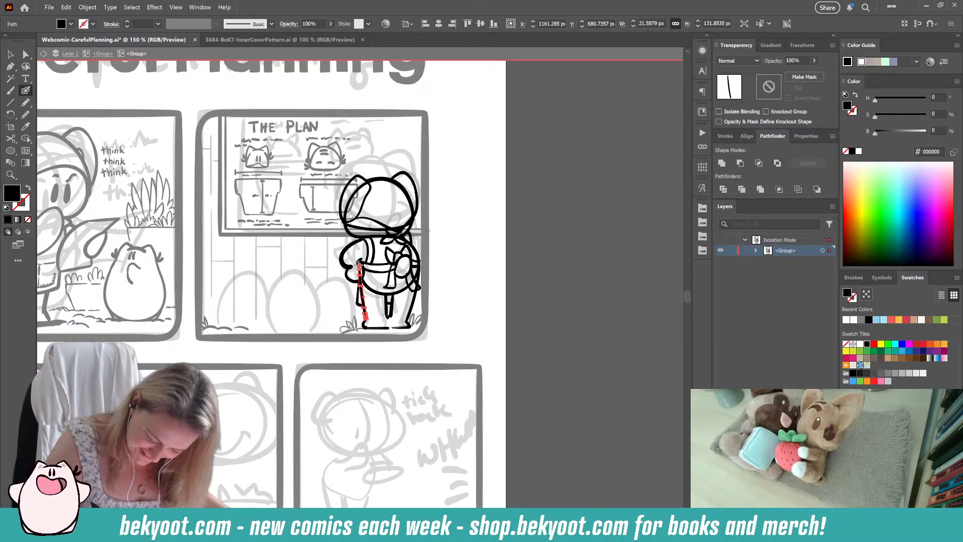
pyautogui.moveTo(360, 268); pyautogui.dragTo(364, 319)
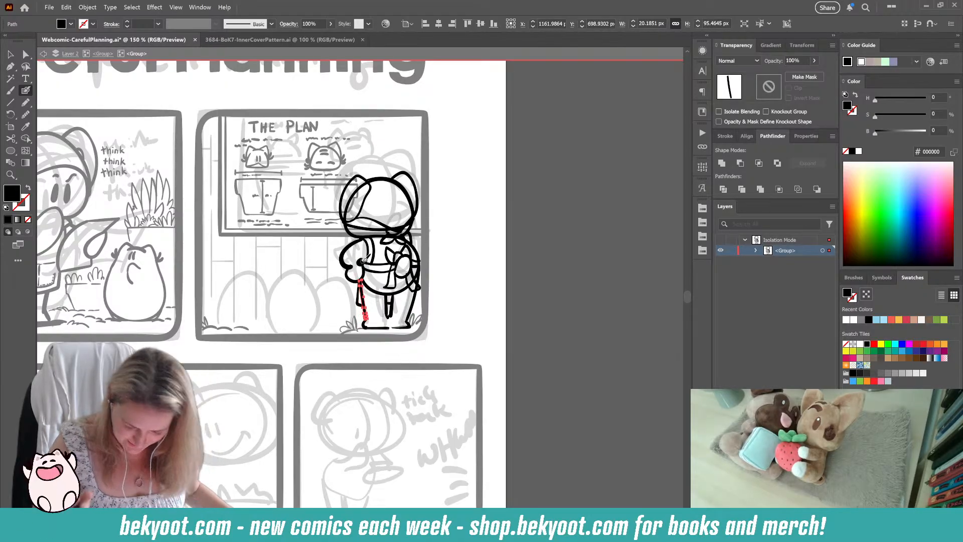
pyautogui.keyDown('ctrl'); pyautogui.click(569, 296); pyautogui.keyUp('ctrl')
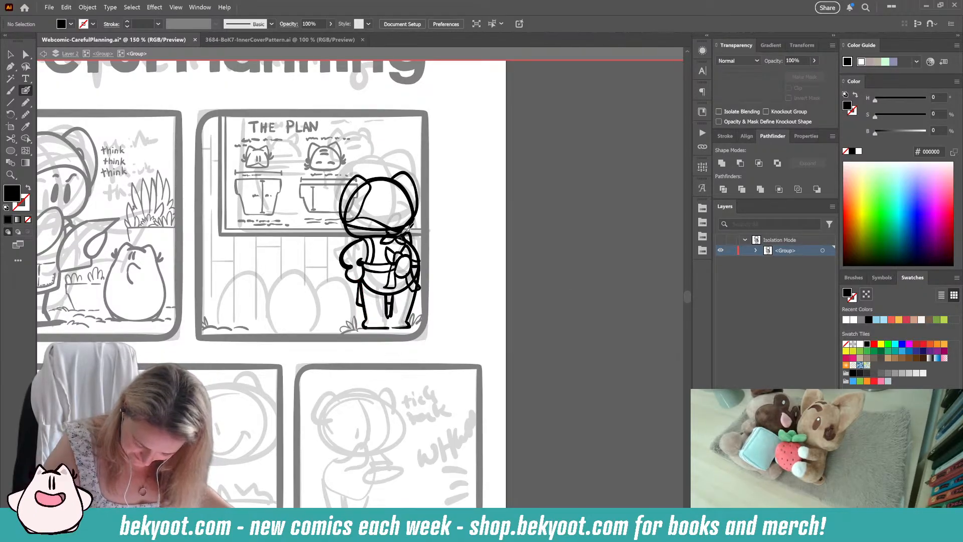
# Step: Remove the lower left part of the round body outline beside the apron edge
pyautogui.keyDown('ctrl'); pyautogui.click(376, 293); pyautogui.keyUp('ctrl')
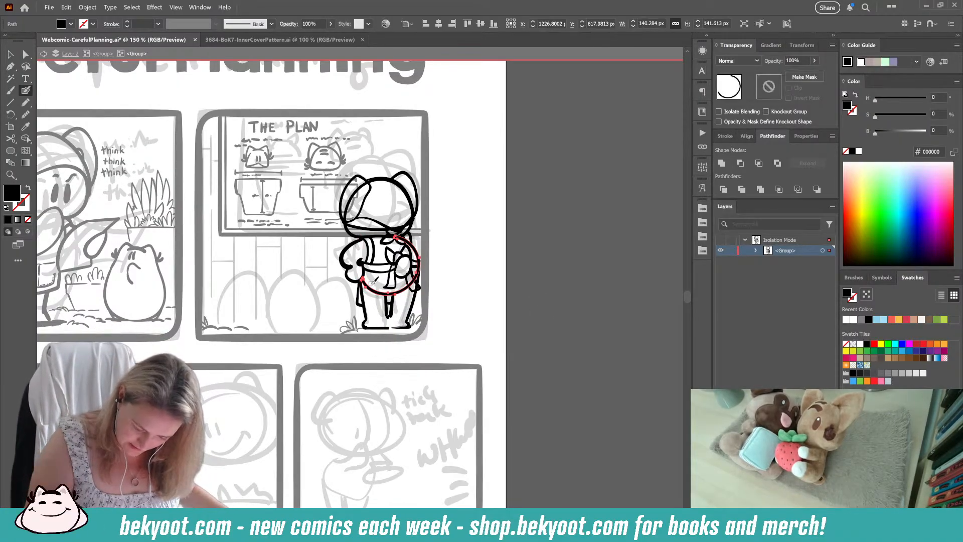
pyautogui.moveTo(381, 293); pyautogui.dragTo(361, 274)
pyautogui.hotkey('ctrl', 'shift', 'a')
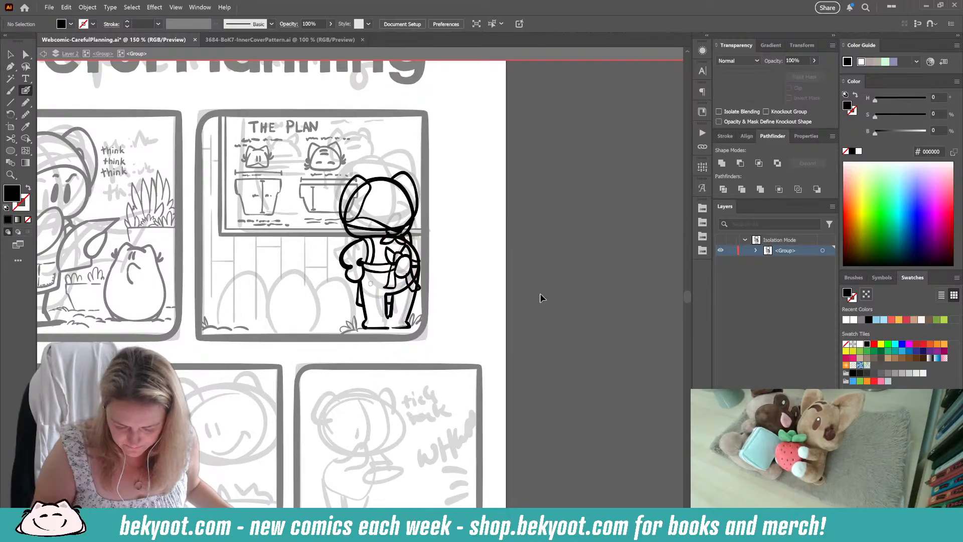
# Step: Remove the part of the round head outline that crosses the left ear and cut the outline at its lower right
pyautogui.hotkey('shift', 'x')
pyautogui.hotkey('shift', 'x')
pyautogui.hotkey('shift', 'x')
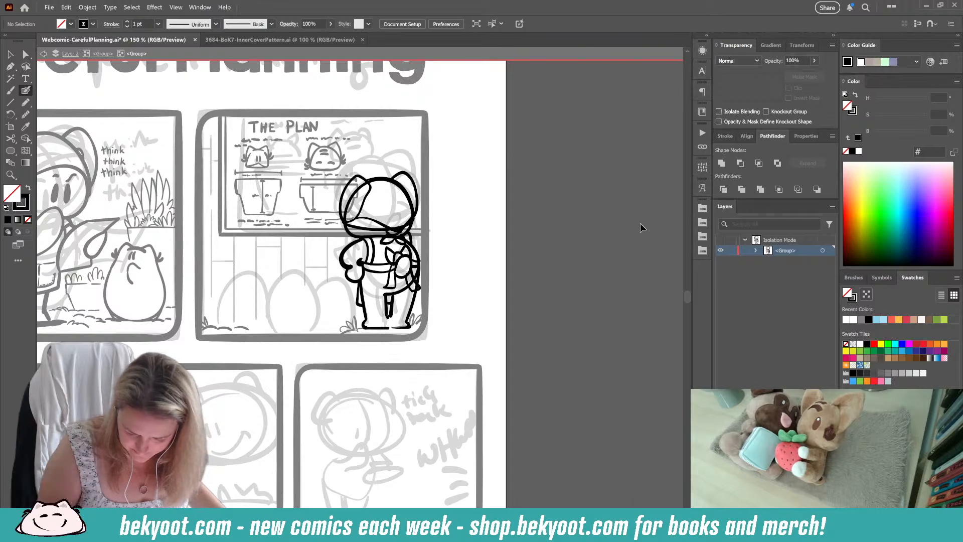
pyautogui.keyDown('ctrl'); pyautogui.click(361, 198); pyautogui.keyUp('ctrl')
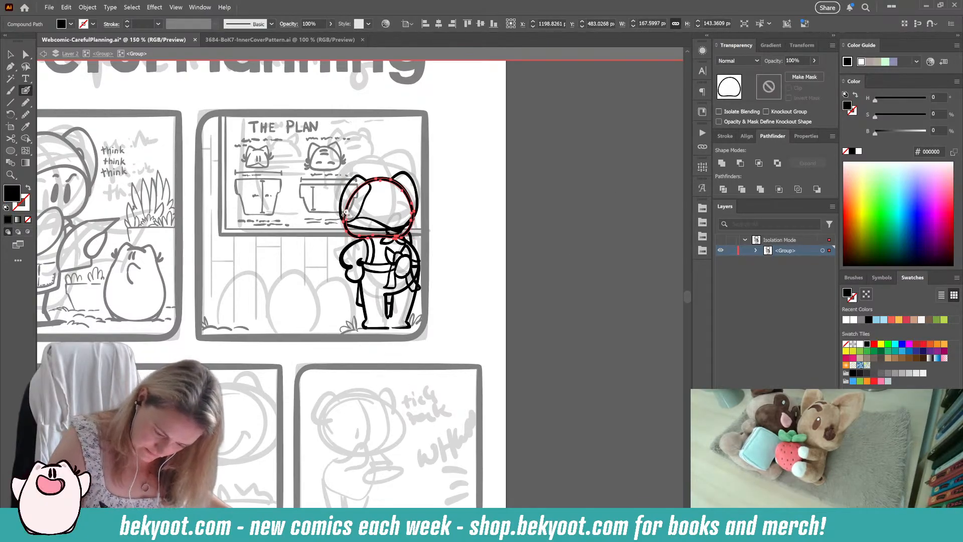
pyautogui.moveTo(345, 217); pyautogui.dragTo(356, 191)
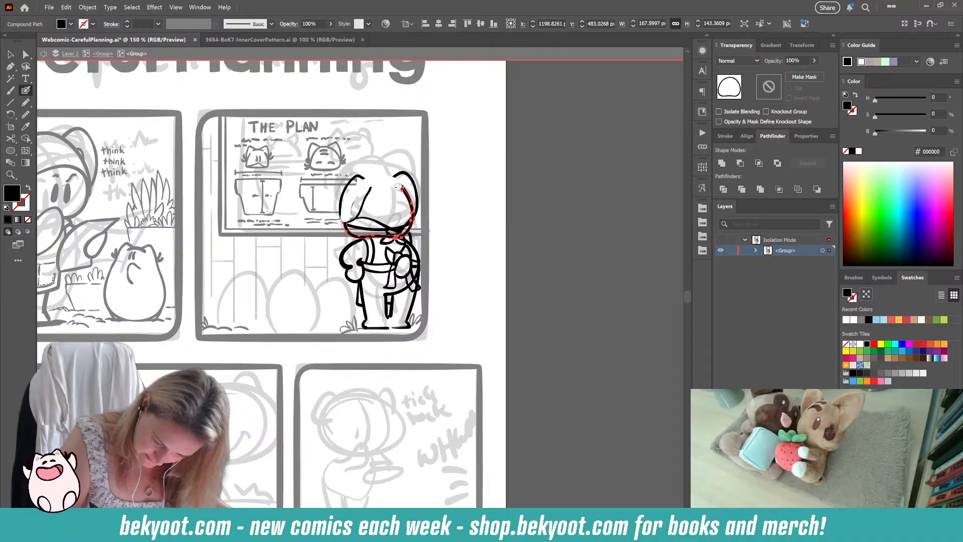
pyautogui.moveTo(412, 213); pyautogui.dragTo(413, 218)
pyautogui.keyDown('ctrl'); pyautogui.click(473, 214); pyautogui.keyUp('ctrl')
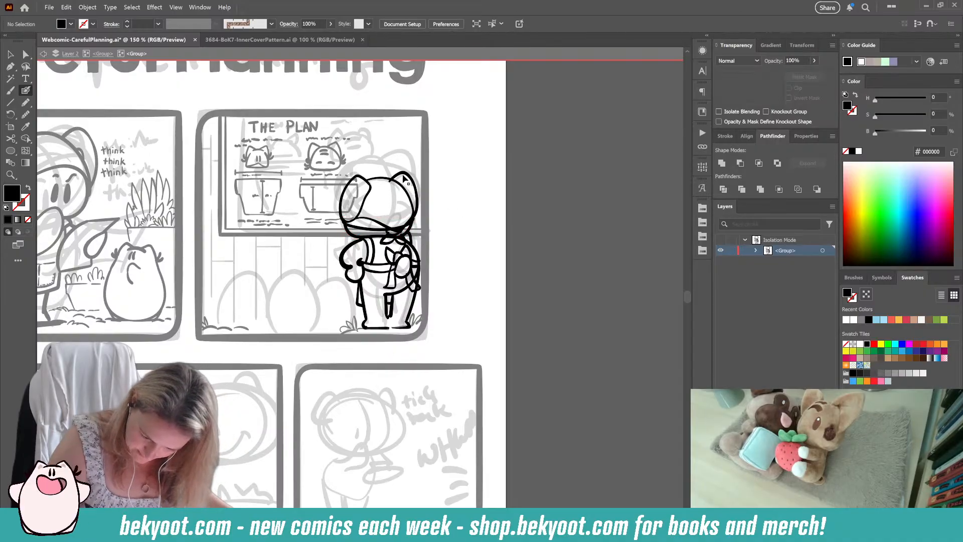
pyautogui.keyDown('ctrl'); pyautogui.click(417, 196); pyautogui.keyUp('ctrl')
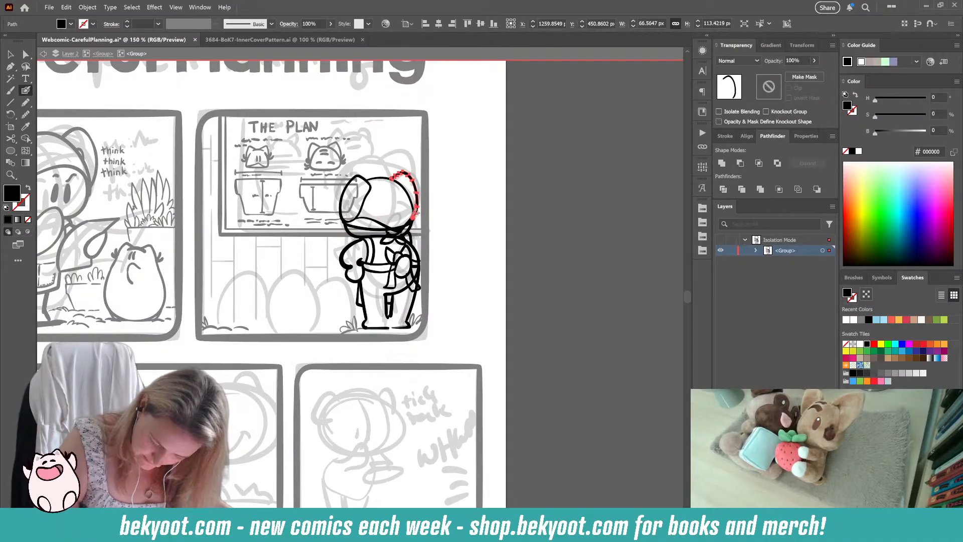
pyautogui.keyDown('ctrl'); pyautogui.click(510, 223); pyautogui.keyUp('ctrl')
# Step: Trim the left end of the curved band line across the base of the head
pyautogui.keyDown('ctrl'); pyautogui.click(371, 229); pyautogui.keyUp('ctrl')
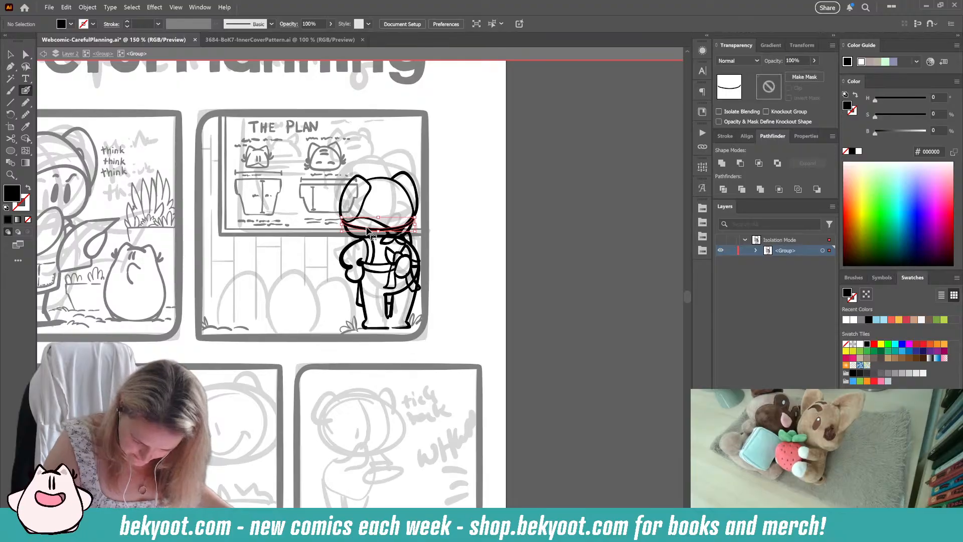
pyautogui.keyDown('ctrl'); pyautogui.click(448, 219); pyautogui.keyUp('ctrl')
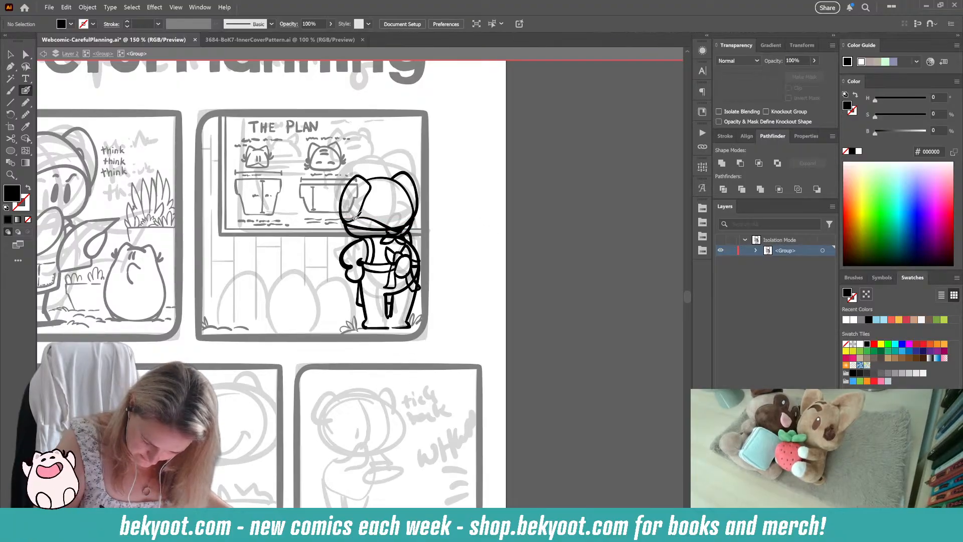
pyautogui.hotkey('shift', 'x')
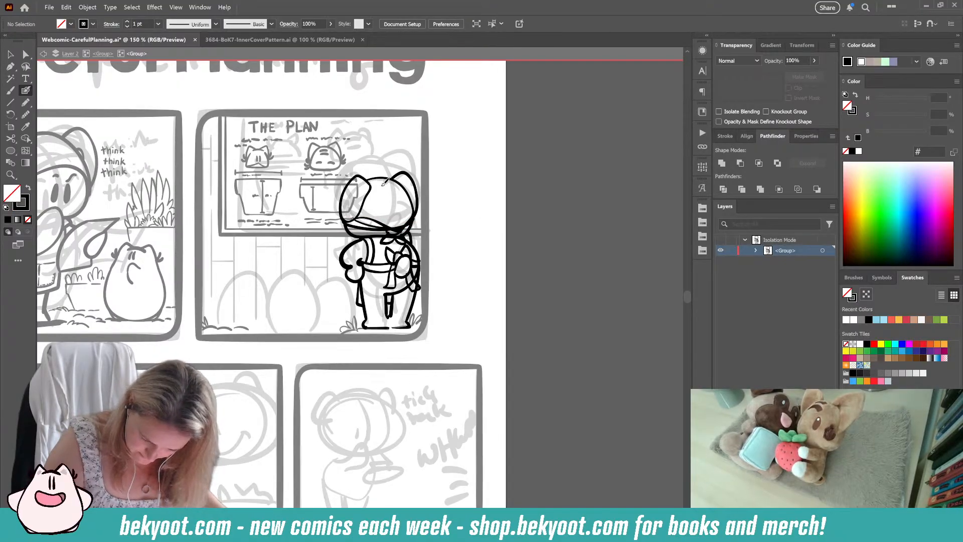
pyautogui.hotkey('shift', 'x')
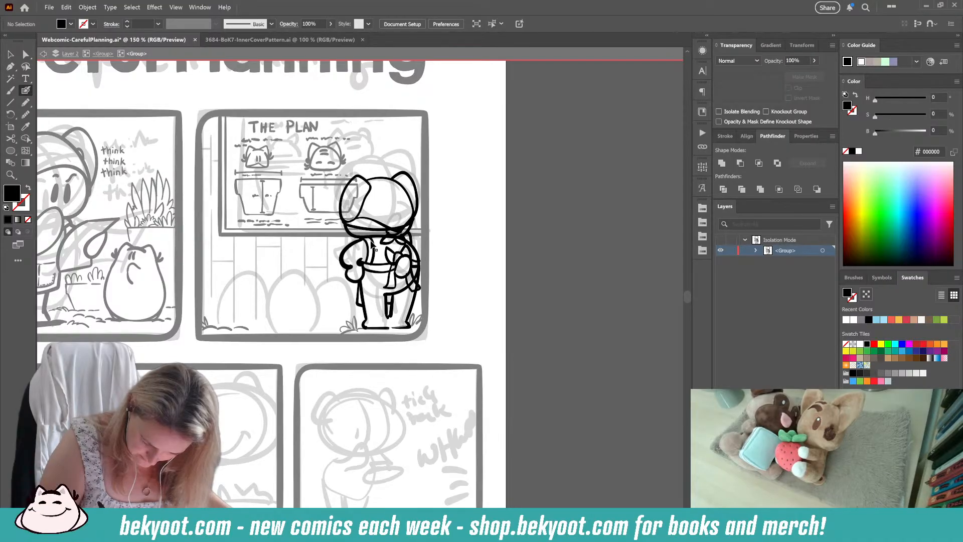
pyautogui.keyDown('ctrl'); pyautogui.click(362, 228); pyautogui.keyUp('ctrl')
pyautogui.moveTo(342, 231)
pyautogui.mouseDown()
pyautogui.moveTo(367, 232)
pyautogui.moveTo(350, 221)
pyautogui.mouseUp()
pyautogui.keyDown('ctrl'); pyautogui.click(469, 227); pyautogui.keyUp('ctrl')
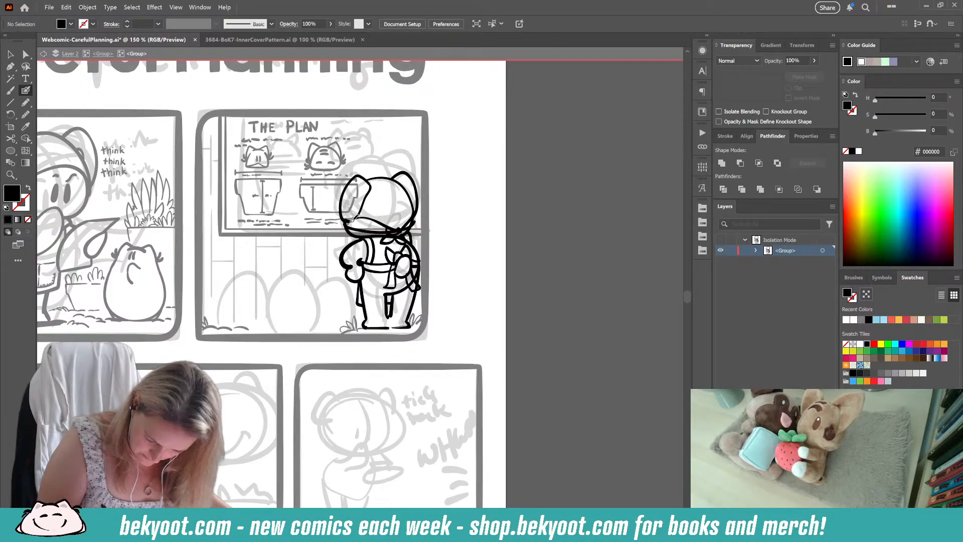
# Step: Ink a second line above the curved band line and trim its right end before the knot
pyautogui.hotkey('shift', 'x')
pyautogui.hotkey('shift', 'x')
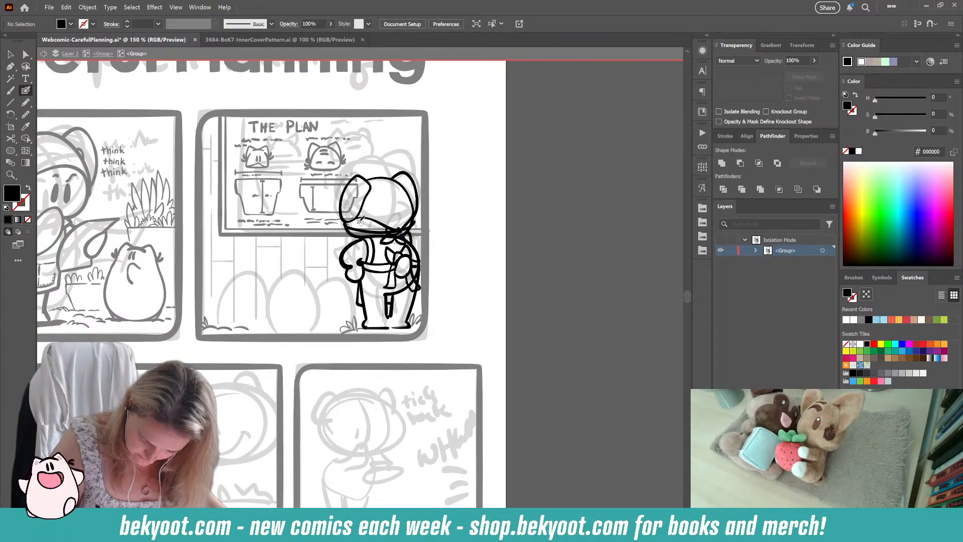
pyautogui.hotkey('shift', 'x')
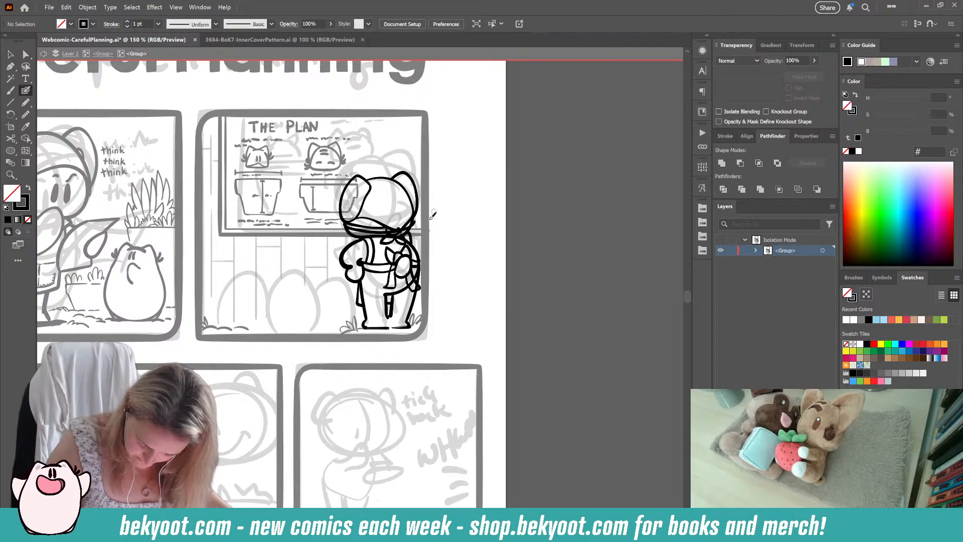
pyautogui.moveTo(399, 233)
pyautogui.mouseDown()
pyautogui.moveTo(361, 223)
pyautogui.moveTo(380, 226)
pyautogui.mouseUp()
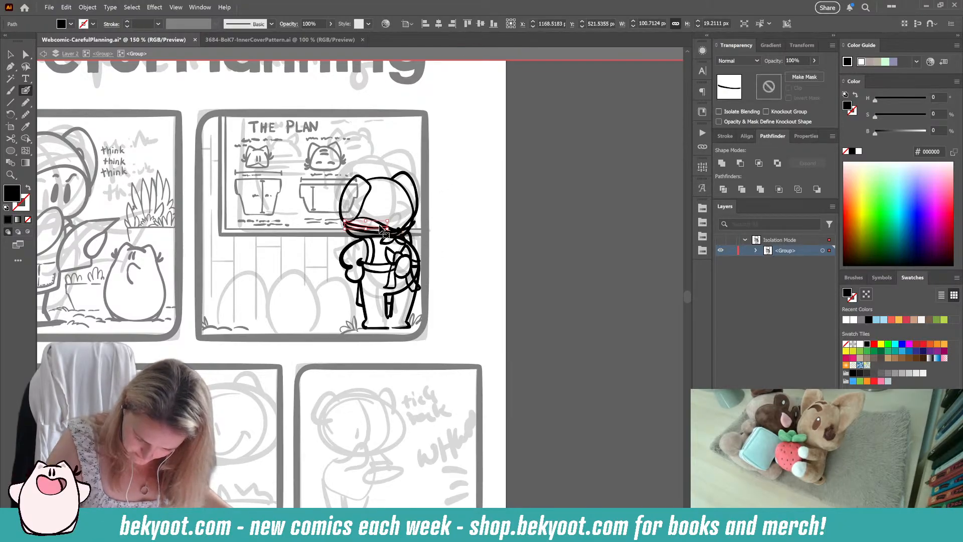
pyautogui.hotkey('ctrl', 'shift', 'a')
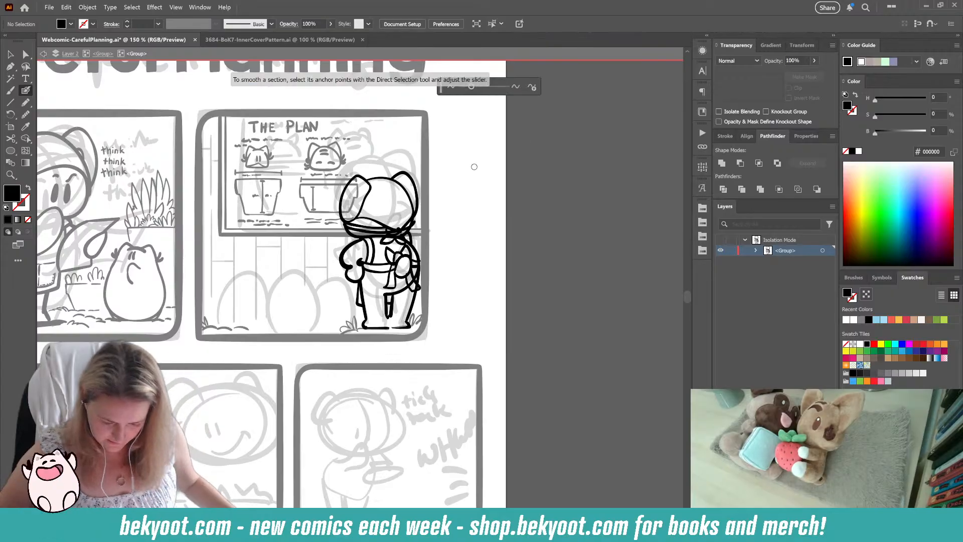
# Step: Ink a short line down the right end of the band at the base of the head, below the right ear
pyautogui.scroll(4, 423, 224)
pyautogui.keyDown('ctrl'); pyautogui.click(254, 256); pyautogui.keyUp('ctrl')
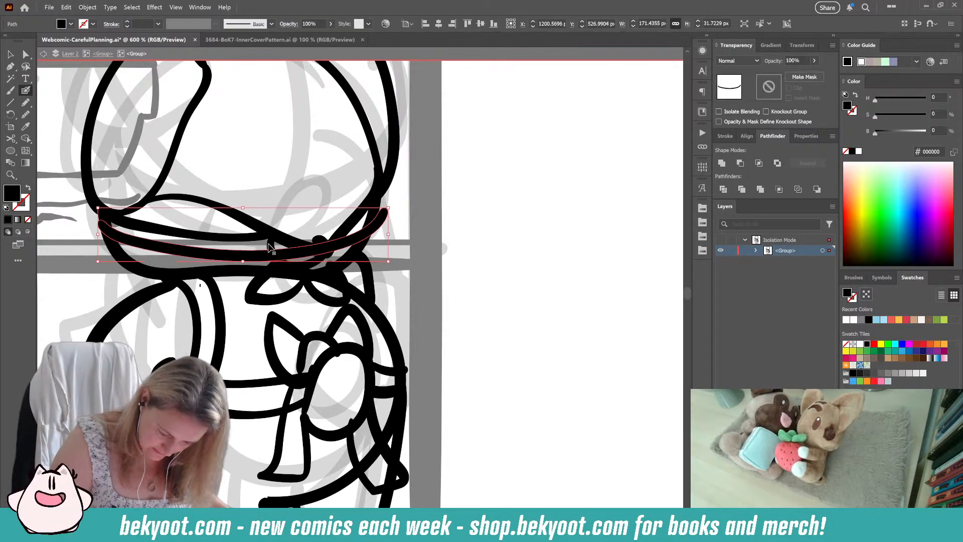
pyautogui.keyDown('ctrl'); pyautogui.click(271, 245); pyautogui.keyUp('ctrl')
pyautogui.keyDown('ctrl'); pyautogui.click(250, 255); pyautogui.keyUp('ctrl')
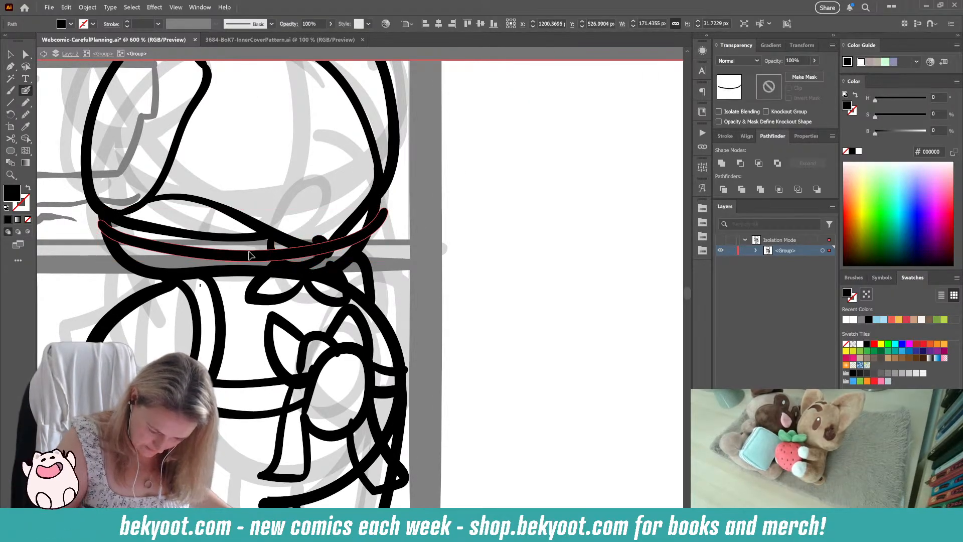
pyautogui.keyDown('ctrl'); pyautogui.click(414, 242); pyautogui.keyUp('ctrl')
pyautogui.moveTo(380, 199); pyautogui.dragTo(362, 245)
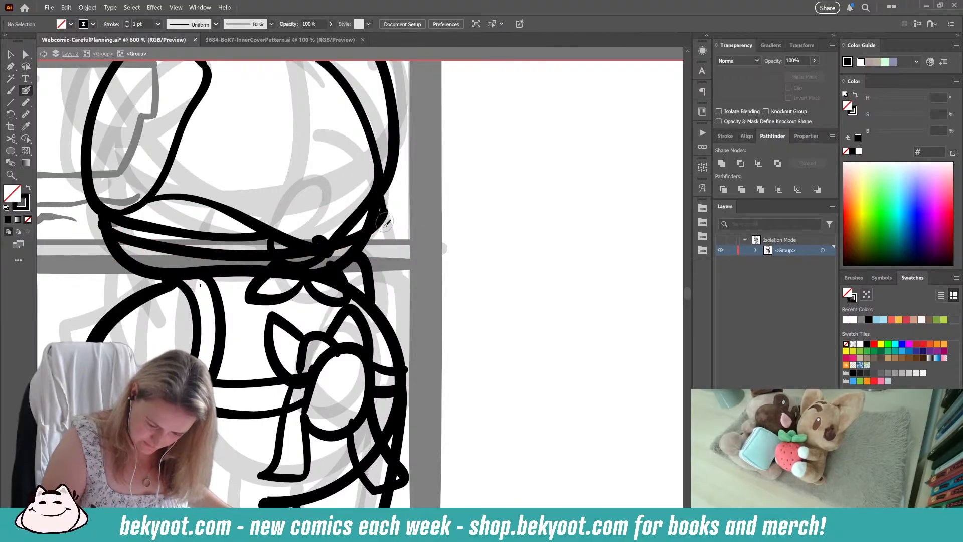
# Step: Trim both upper ends of the head's bottom outline so they stop at the band's lower line
pyautogui.keyDown('ctrl'); pyautogui.click(361, 253); pyautogui.keyUp('ctrl')
pyautogui.keyDown('ctrl'); pyautogui.click(344, 256); pyautogui.keyUp('ctrl')
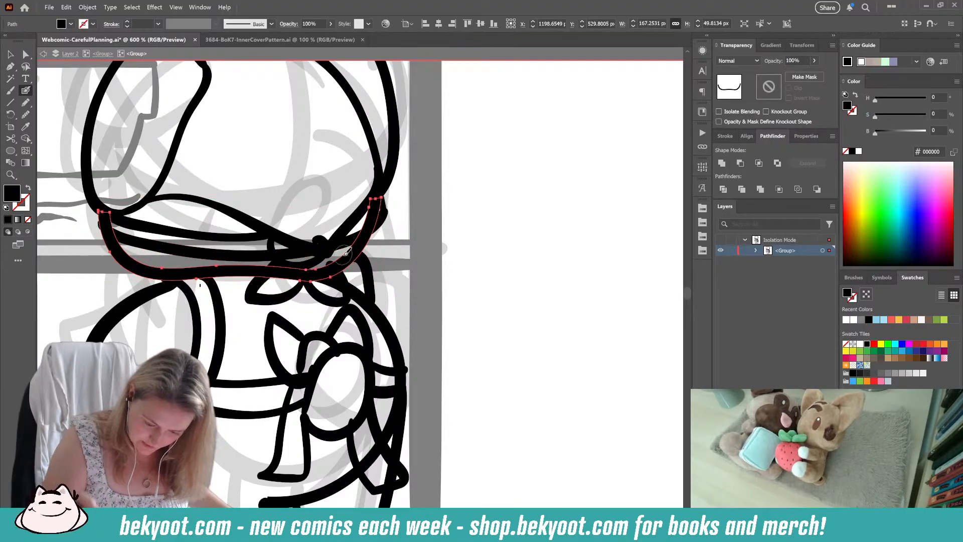
pyautogui.moveTo(376, 202); pyautogui.dragTo(368, 218)
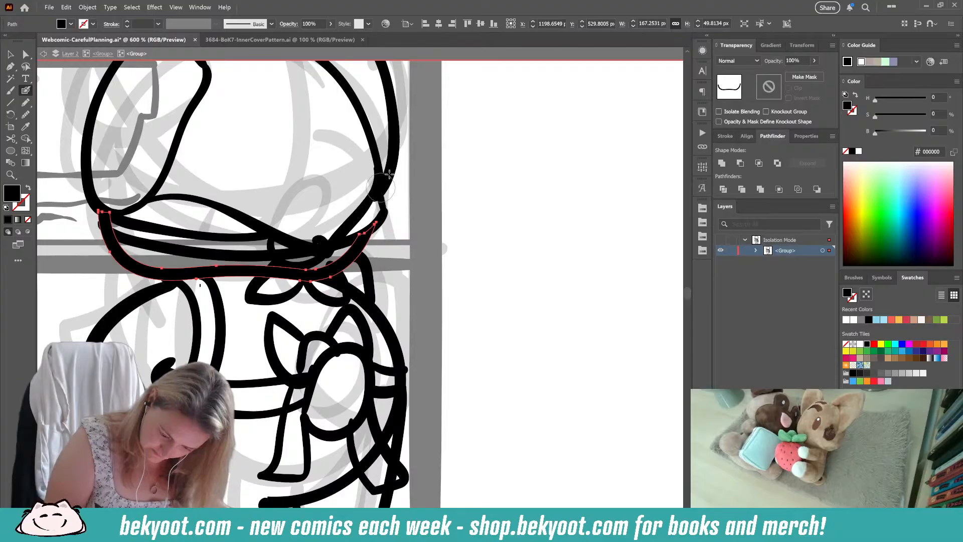
pyautogui.moveTo(191, 308); pyautogui.dragTo(276, 297)
pyautogui.moveTo(199, 208)
pyautogui.mouseDown()
pyautogui.moveTo(190, 208)
pyautogui.moveTo(203, 211)
pyautogui.mouseUp()
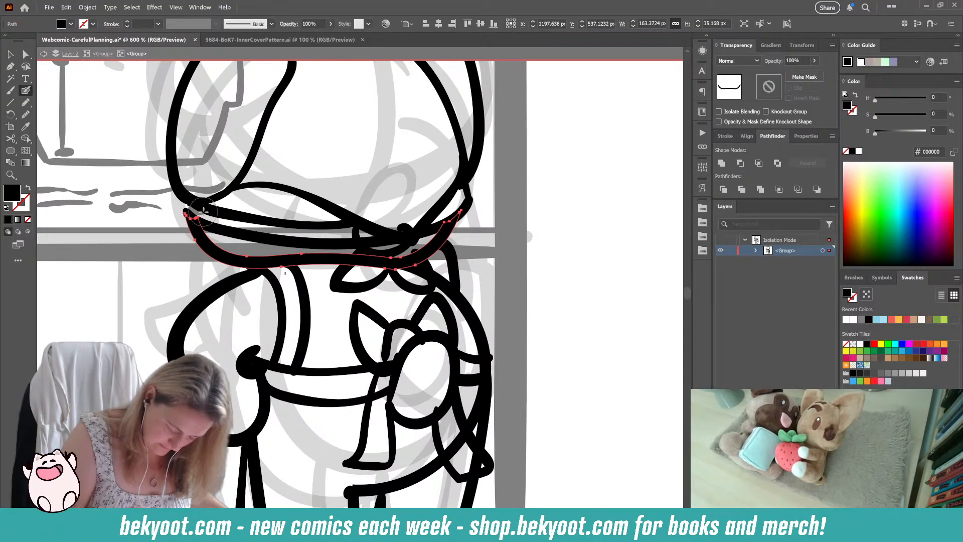
pyautogui.keyDown('ctrl'); pyautogui.click(141, 301); pyautogui.keyUp('ctrl')
# Step: Delete the short stroke right of the neck knot and redraw it as a wider curve down to the shoulder
pyautogui.hotkey('shift', 'x')
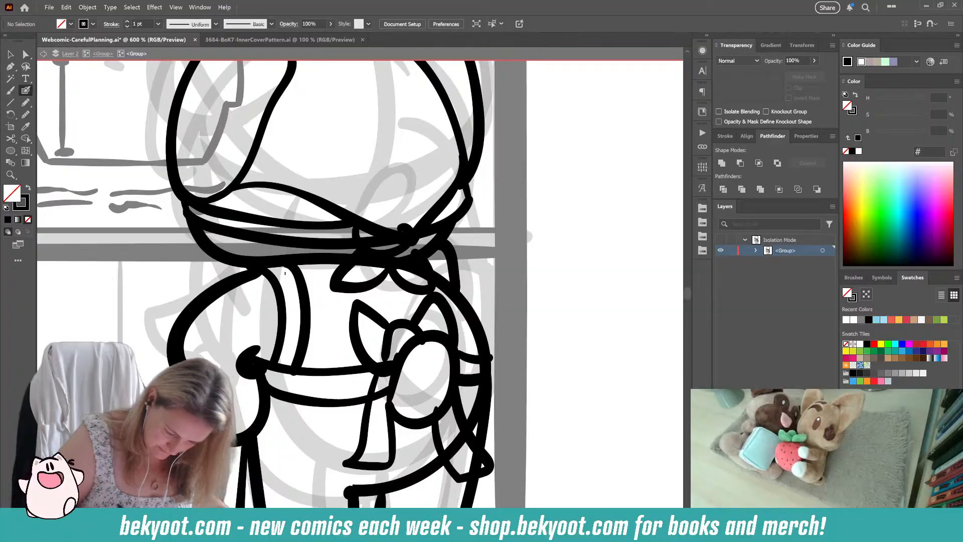
pyautogui.keyDown('ctrl'); pyautogui.click(318, 261); pyautogui.keyUp('ctrl')
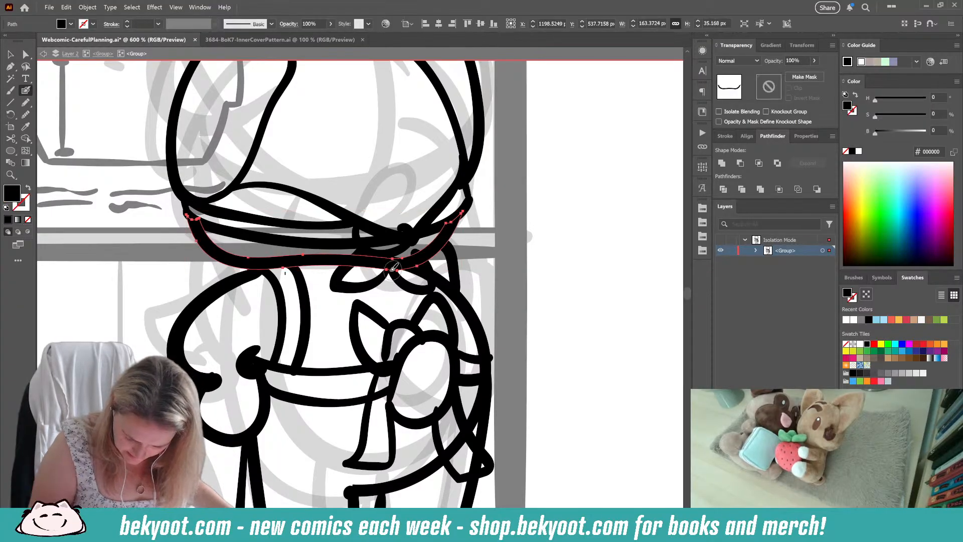
pyautogui.keyDown('ctrl'); pyautogui.click(365, 286); pyautogui.keyUp('ctrl')
pyautogui.keyDown('ctrl'); pyautogui.click(444, 244); pyautogui.keyUp('ctrl')
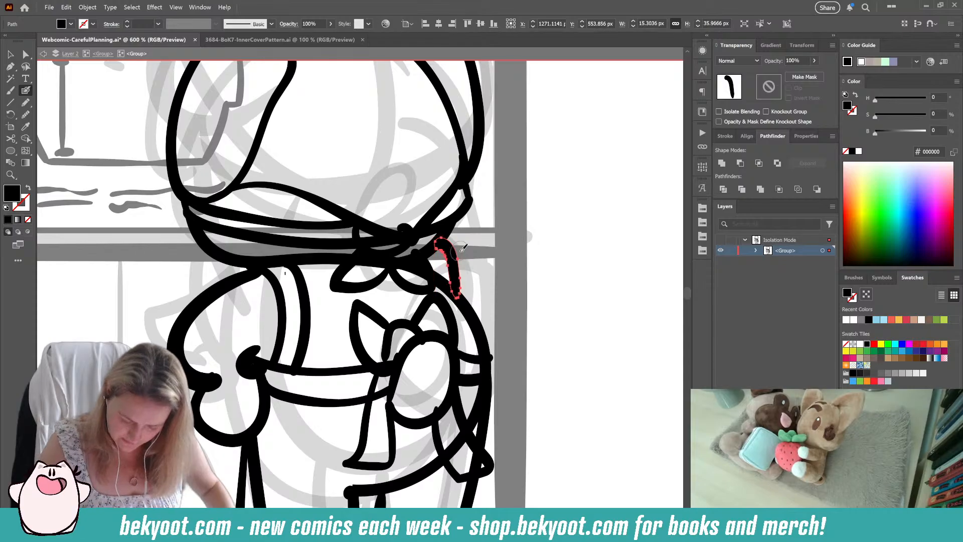
pyautogui.press('Delete')
pyautogui.moveTo(461, 241); pyautogui.dragTo(474, 306)
pyautogui.hotkey('shift', 'x')
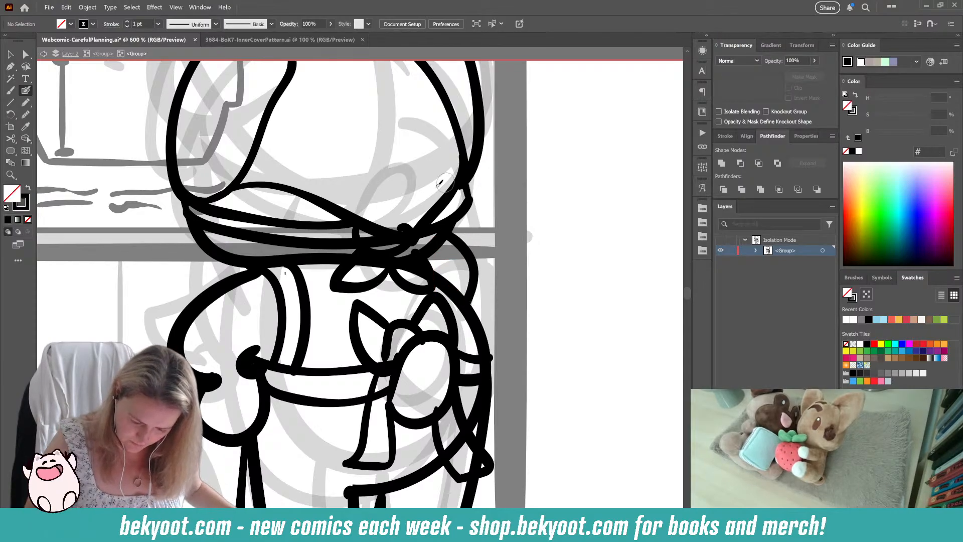
pyautogui.hotkey('shift', 'x')
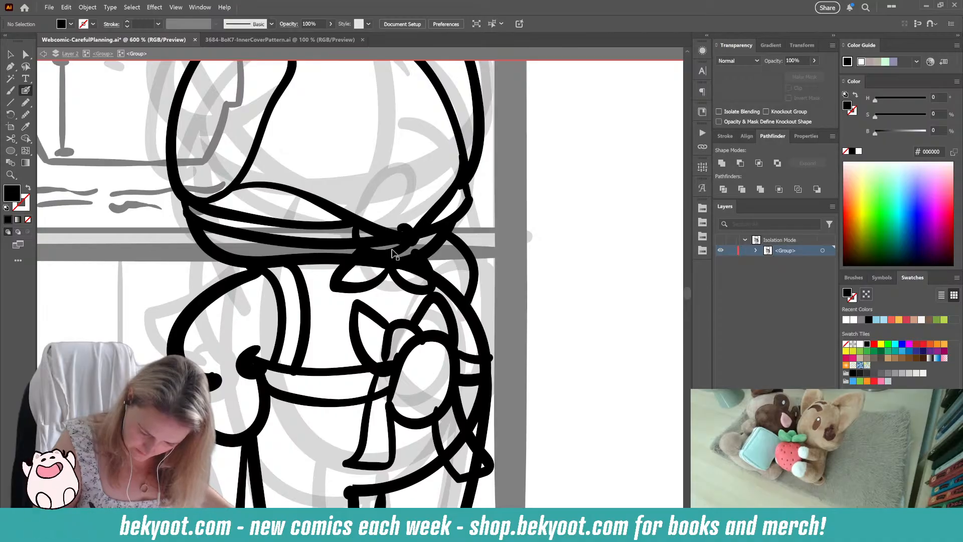
# Step: Trim the right end of the knot's curved stroke and erase the band line's overlap at the knot
pyautogui.moveTo(356, 227); pyautogui.dragTo(407, 225)
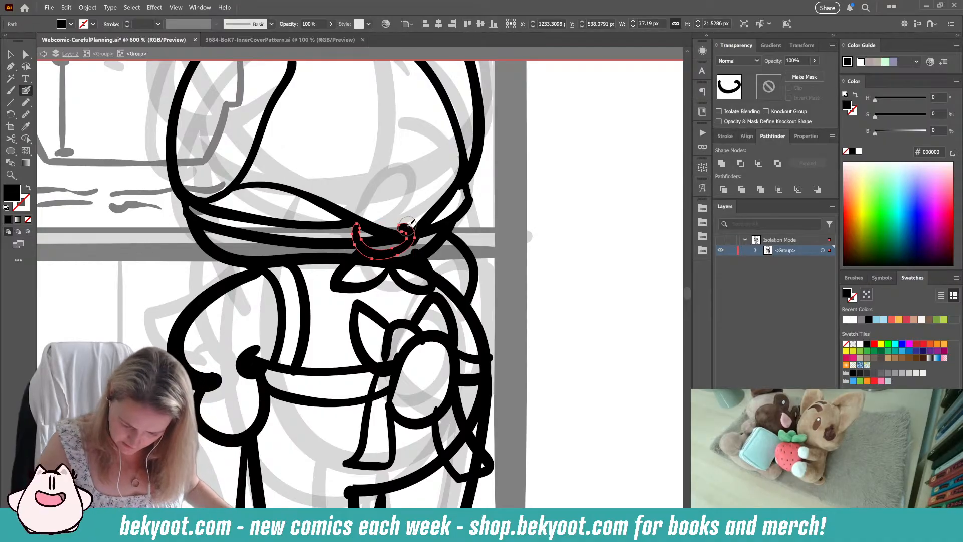
pyautogui.moveTo(397, 225); pyautogui.dragTo(408, 224)
pyautogui.keyDown('ctrl'); pyautogui.click(445, 224); pyautogui.keyUp('ctrl')
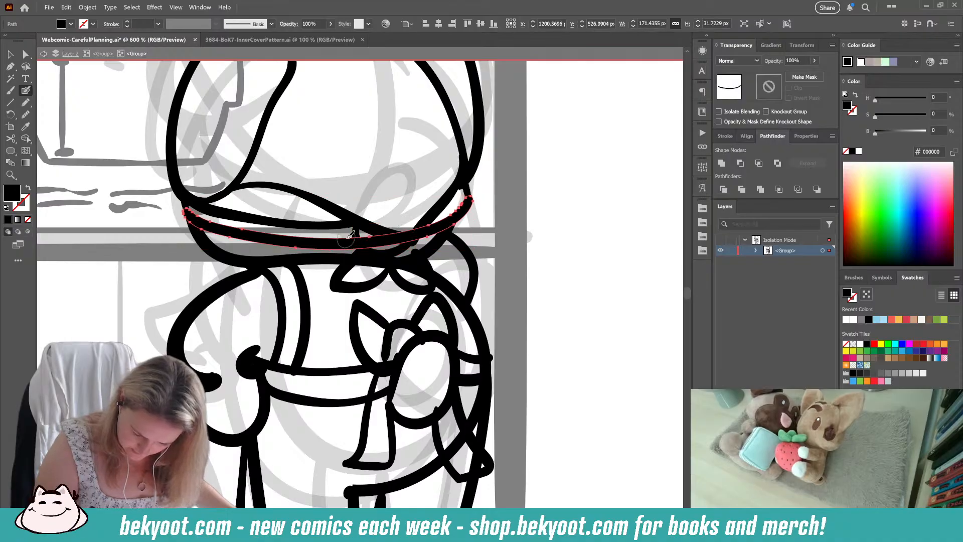
pyautogui.moveTo(396, 224); pyautogui.dragTo(413, 219)
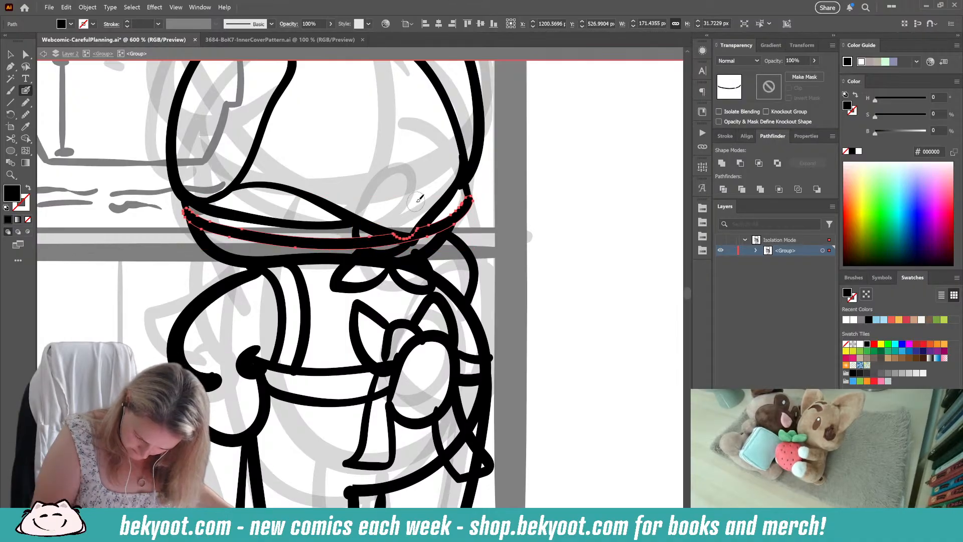
pyautogui.keyDown('ctrl'); pyautogui.click(569, 241); pyautogui.keyUp('ctrl')
pyautogui.moveTo(523, 182); pyautogui.dragTo(529, 203)
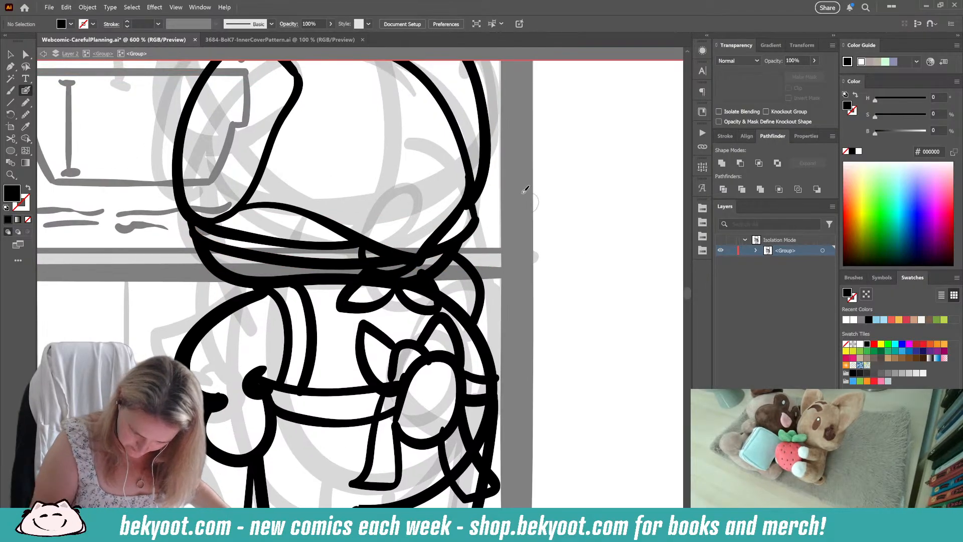
# Step: Clean up the lower end of the right ear line where it meets the head outline
pyautogui.keyDown('ctrl'); pyautogui.click(483, 189); pyautogui.keyUp('ctrl')
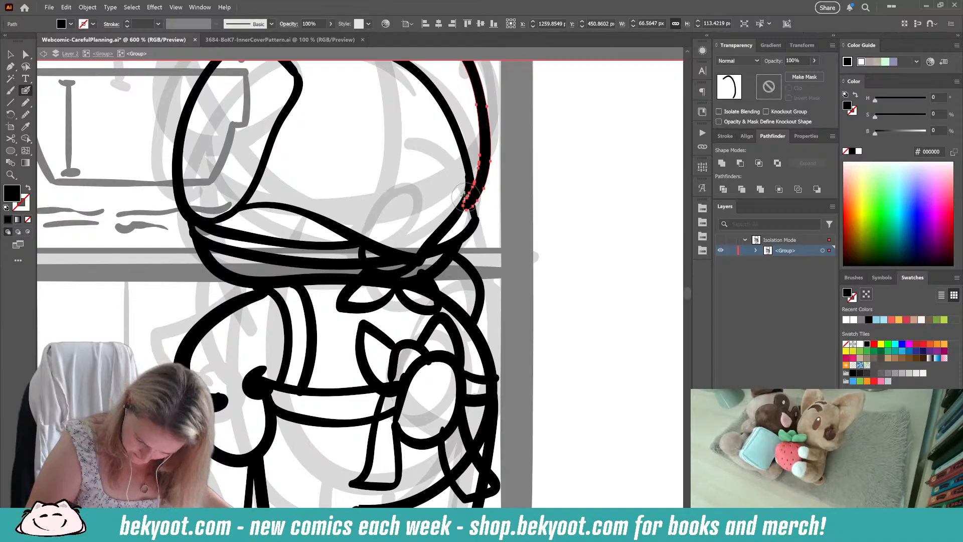
pyautogui.moveTo(469, 209); pyautogui.dragTo(463, 187)
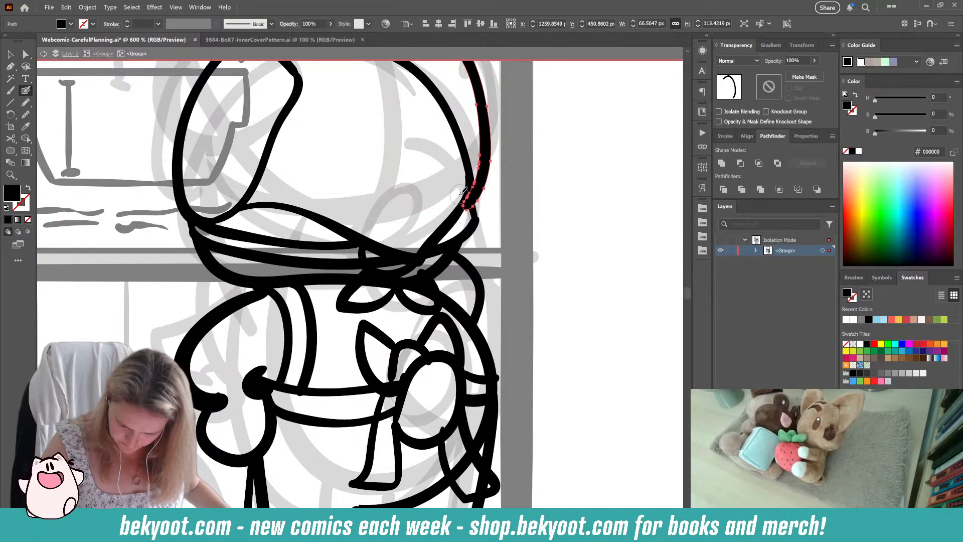
pyautogui.scroll(3, 550, 322)
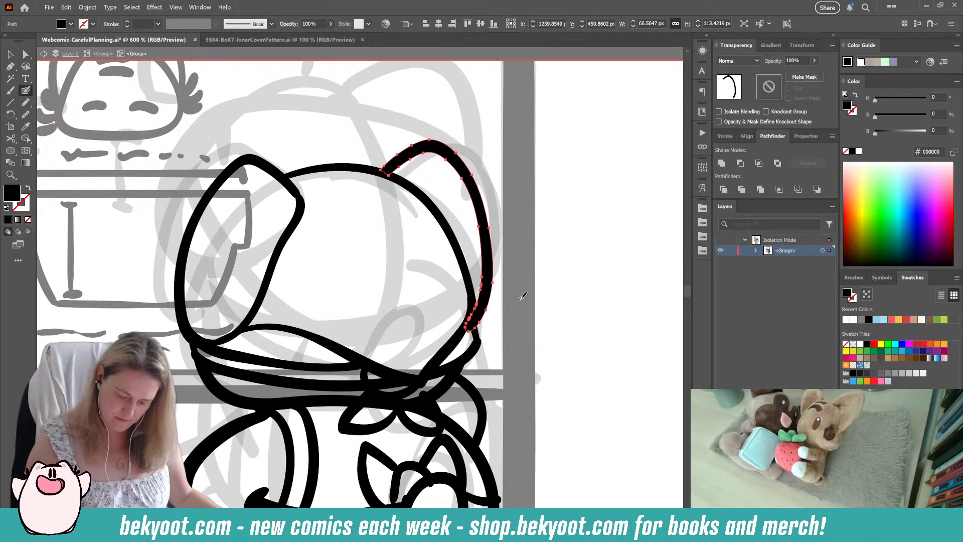
pyautogui.keyDown('ctrl'); pyautogui.click(538, 298); pyautogui.keyUp('ctrl')
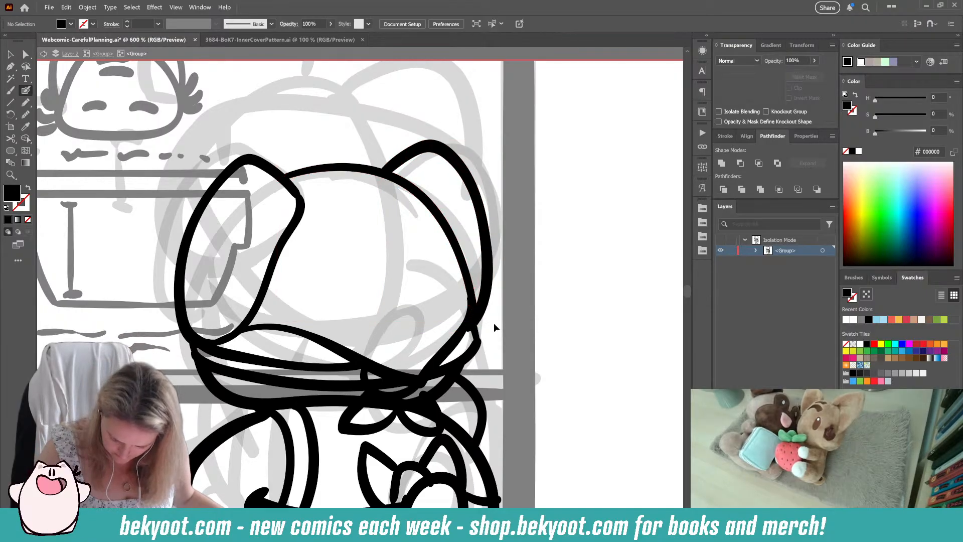
# Step: Stretch the head's bottom outline toward the right ear to about 168 px wide and clean up its upper right end
pyautogui.keyDown('ctrl'); pyautogui.click(460, 338); pyautogui.keyUp('ctrl')
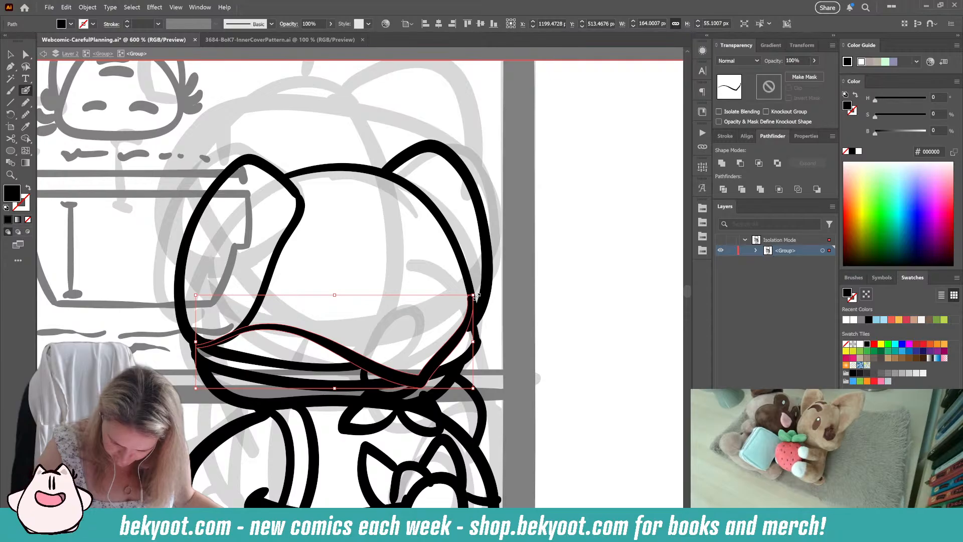
pyautogui.moveTo(473, 342); pyautogui.dragTo(484, 342)
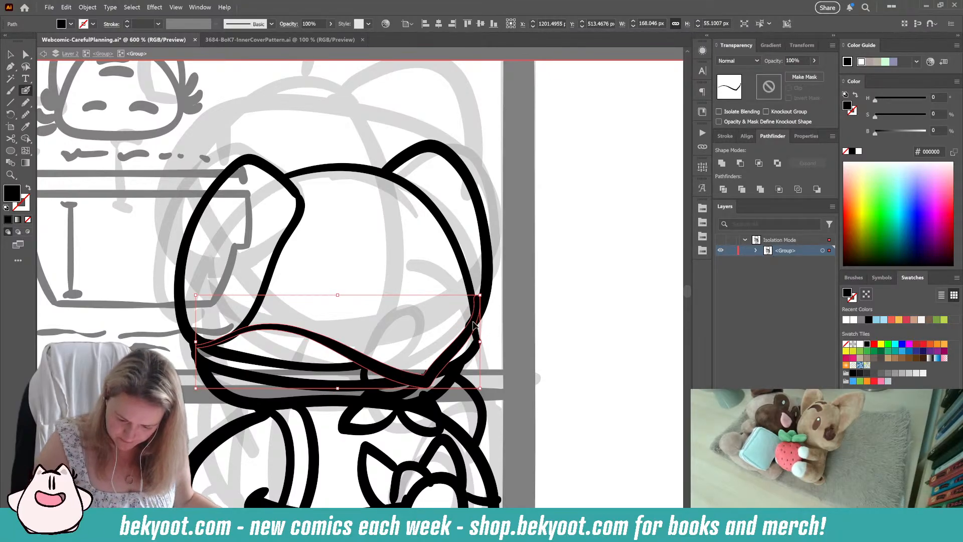
pyautogui.keyDown('ctrl'); pyautogui.click(491, 282); pyautogui.keyUp('ctrl')
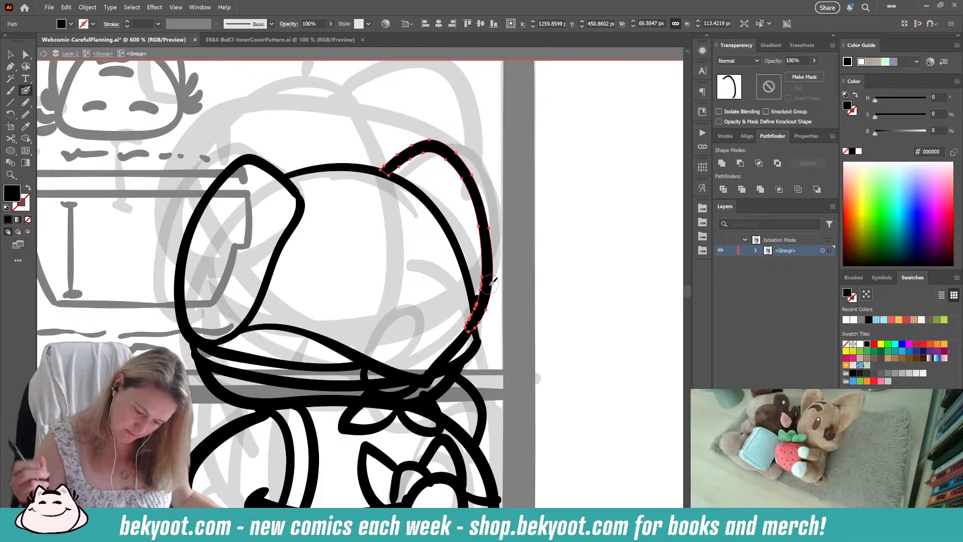
pyautogui.keyDown('ctrl'); pyautogui.click(551, 314); pyautogui.keyUp('ctrl')
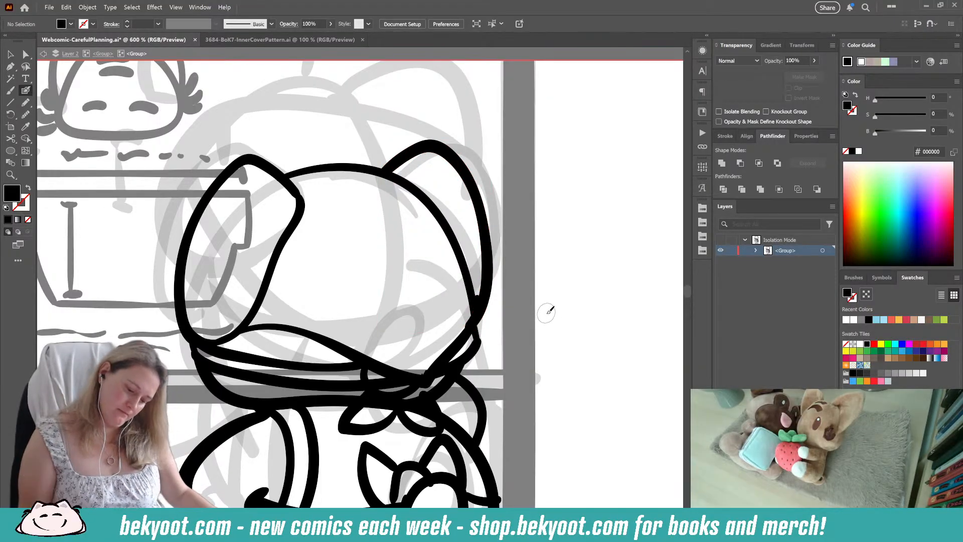
pyautogui.keyDown('ctrl'); pyautogui.click(478, 304); pyautogui.keyUp('ctrl')
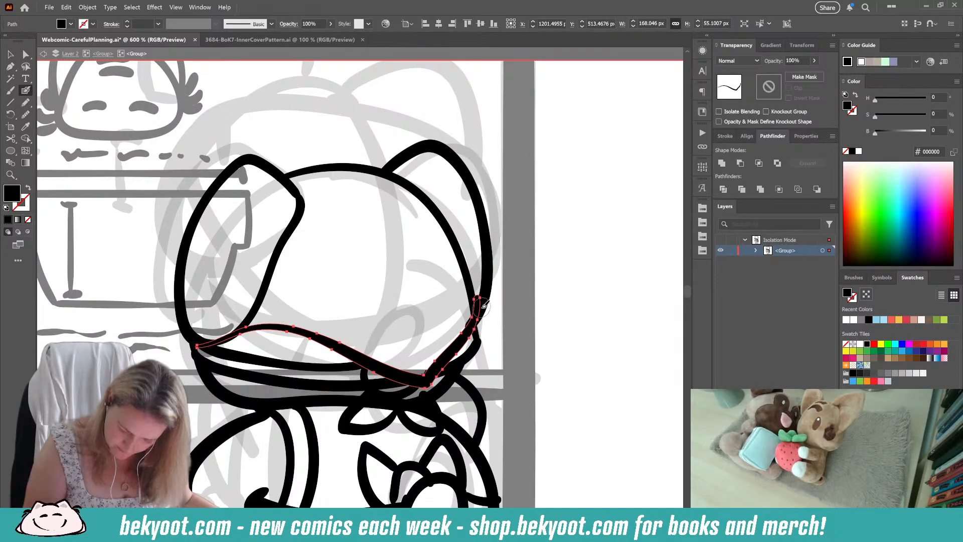
pyautogui.moveTo(474, 290); pyautogui.dragTo(480, 302)
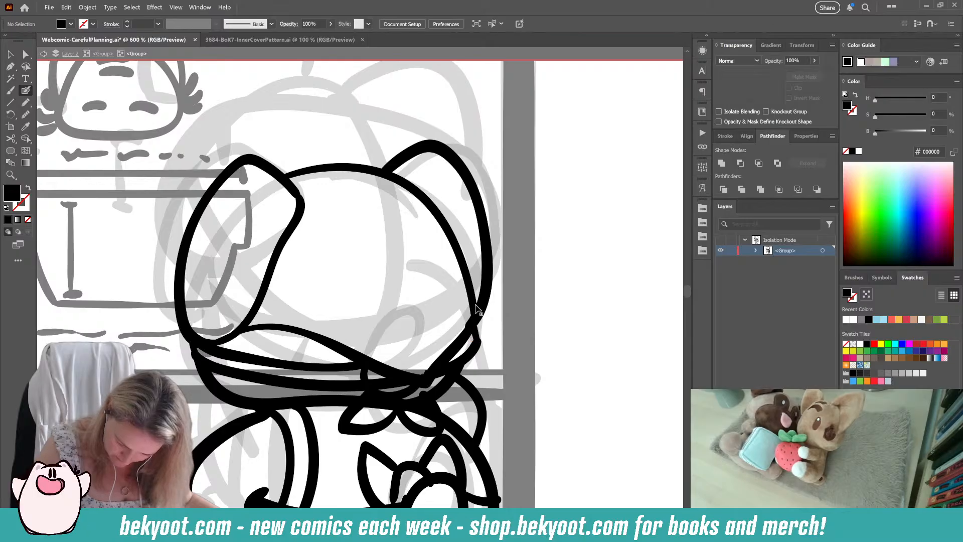
# Step: Smooth the right ear's outline by 11% and rotate it slightly counterclockwise
pyautogui.keyDown('ctrl'); pyautogui.click(489, 295); pyautogui.keyUp('ctrl')
pyautogui.hotkey('ctrl', 'alt', 's')
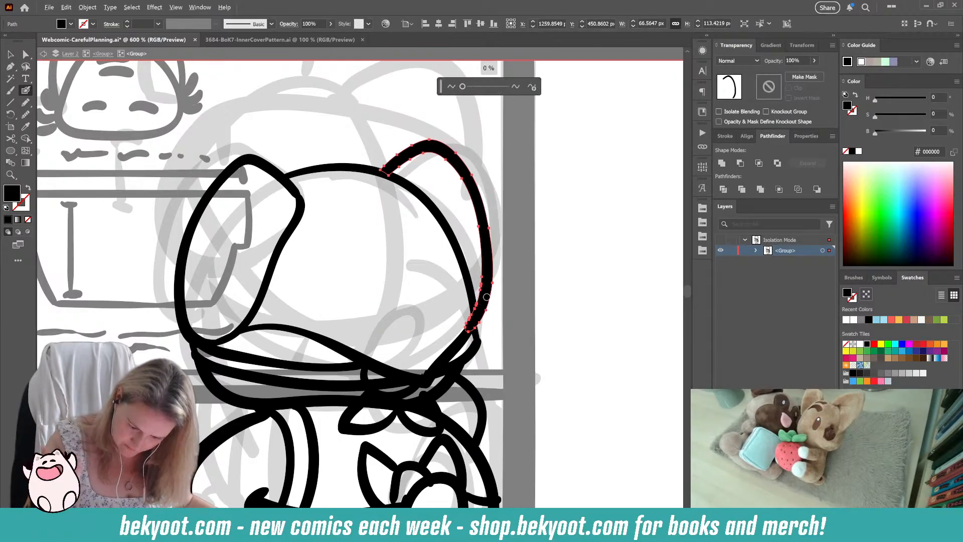
pyautogui.moveTo(462, 86); pyautogui.dragTo(467, 87)
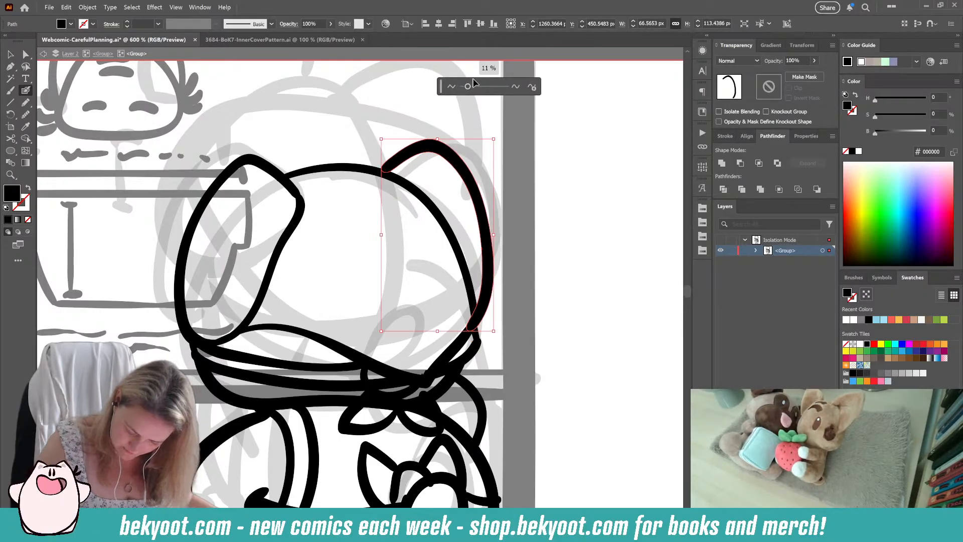
pyautogui.click(558, 271)
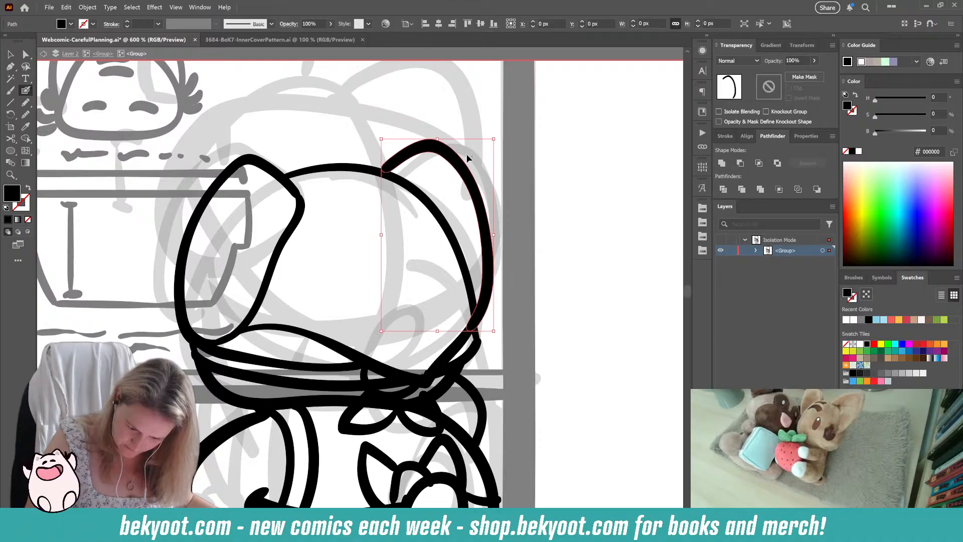
pyautogui.moveTo(498, 136); pyautogui.dragTo(494, 132)
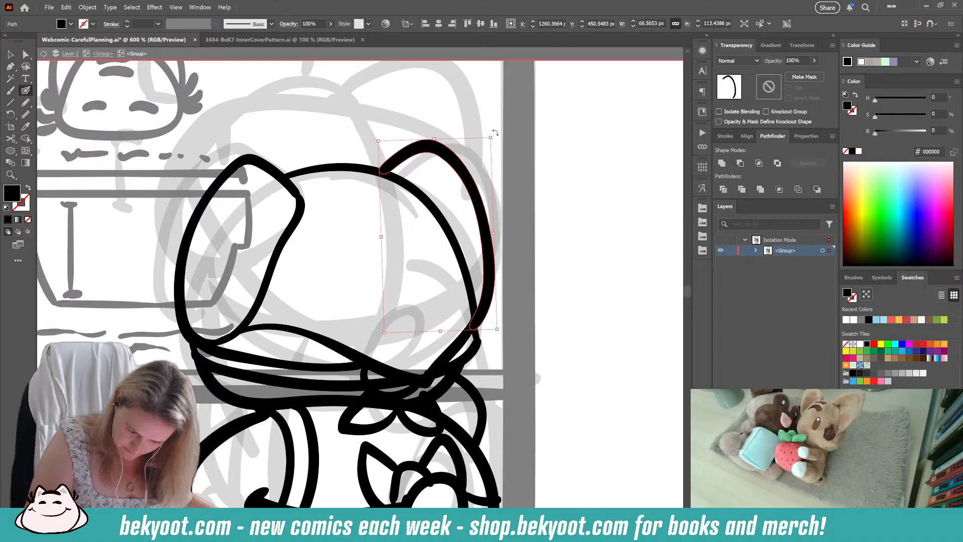
pyautogui.click(547, 193)
pyautogui.scroll(-1, 532, 220)
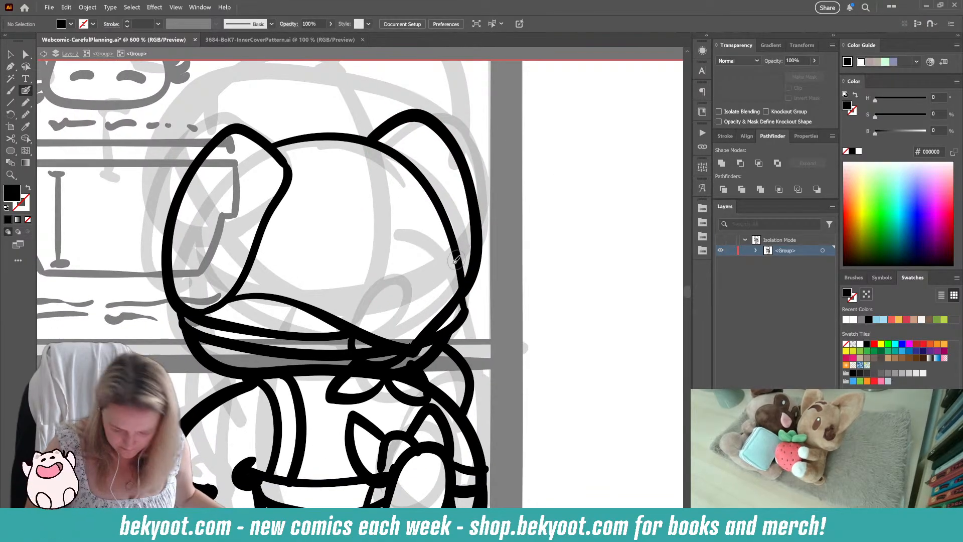
# Step: Trim the lower end of the right ear's outline so it stops at the head outline
pyautogui.click(471, 278)
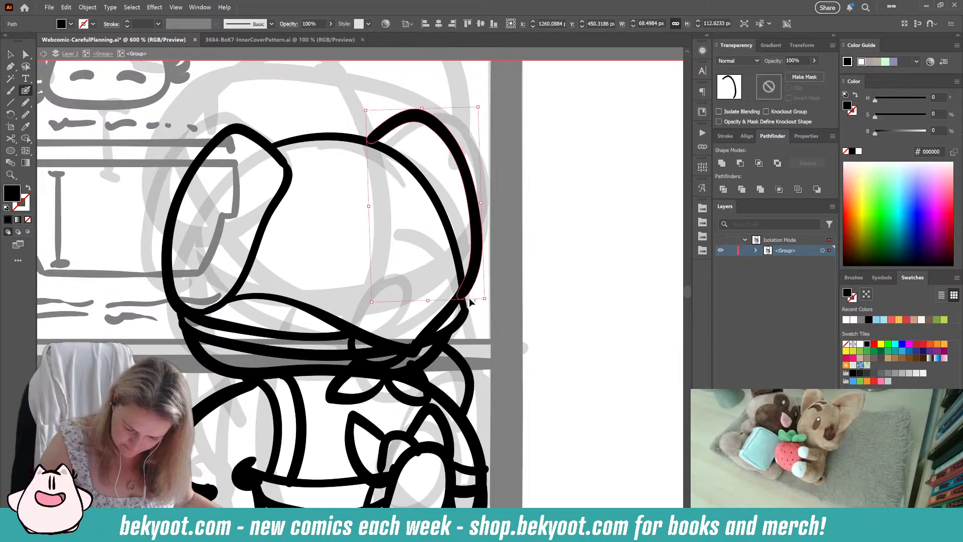
pyautogui.moveTo(448, 302); pyautogui.dragTo(421, 287)
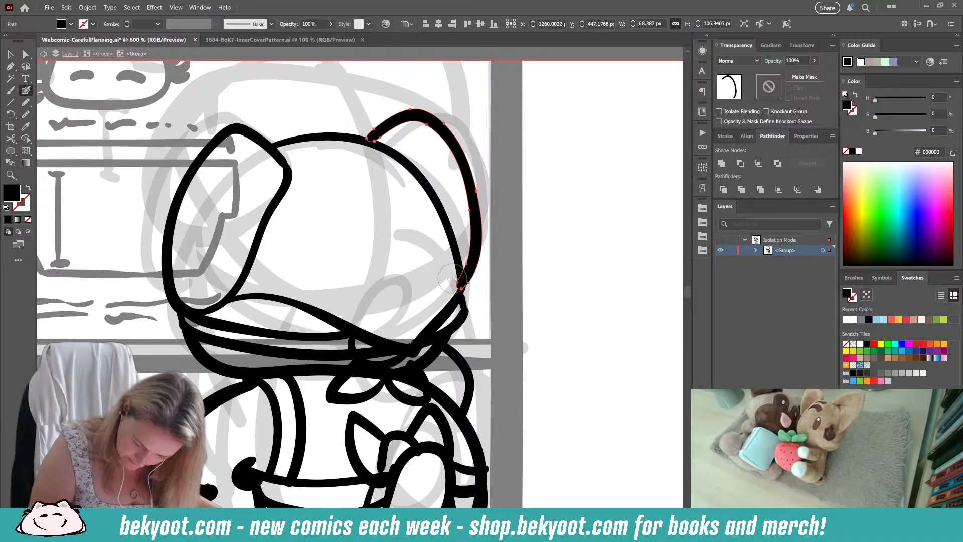
pyautogui.moveTo(452, 279); pyautogui.dragTo(456, 280)
pyautogui.keyDown('ctrl'); pyautogui.click(511, 274); pyautogui.keyUp('ctrl')
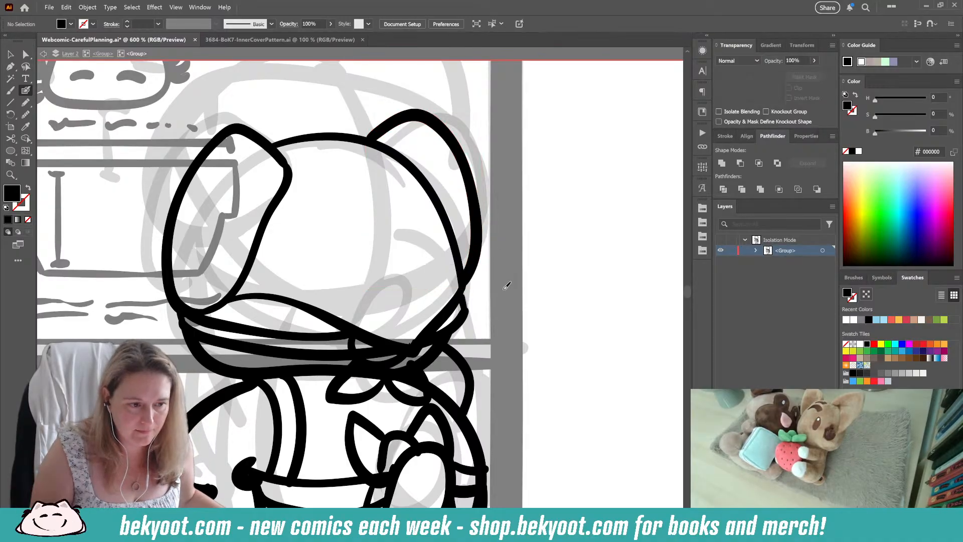
# Step: Erase the part of the band's lower line that crosses the inside of the neck knot
pyautogui.scroll(-3, 506, 285)
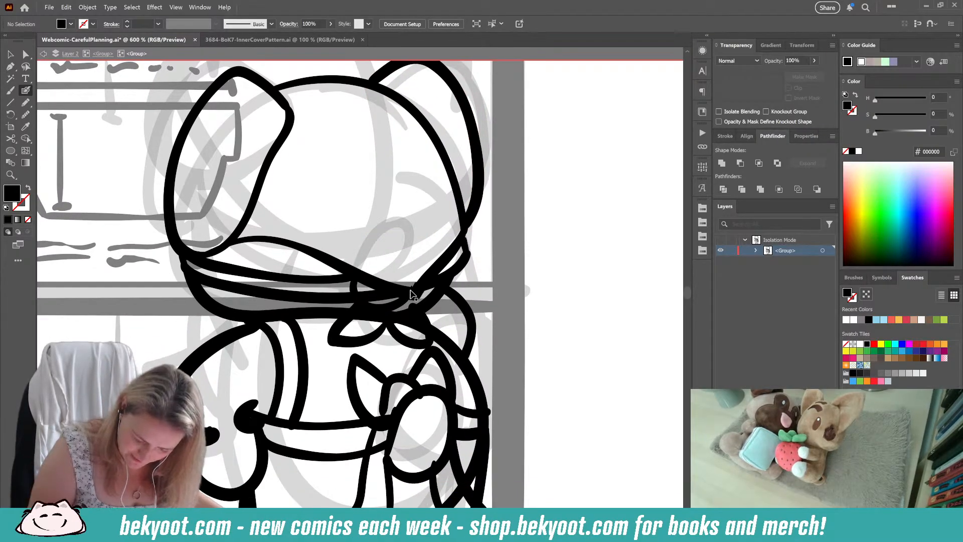
pyautogui.keyDown('ctrl'); pyautogui.click(411, 294); pyautogui.keyUp('ctrl')
pyautogui.keyDown('ctrl'); pyautogui.click(445, 283); pyautogui.keyUp('ctrl')
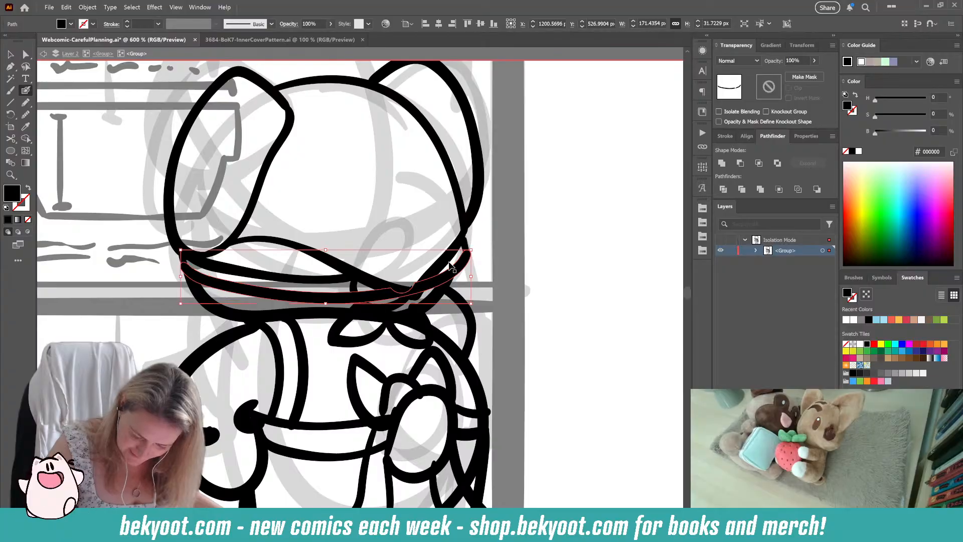
pyautogui.moveTo(415, 280); pyautogui.dragTo(420, 276)
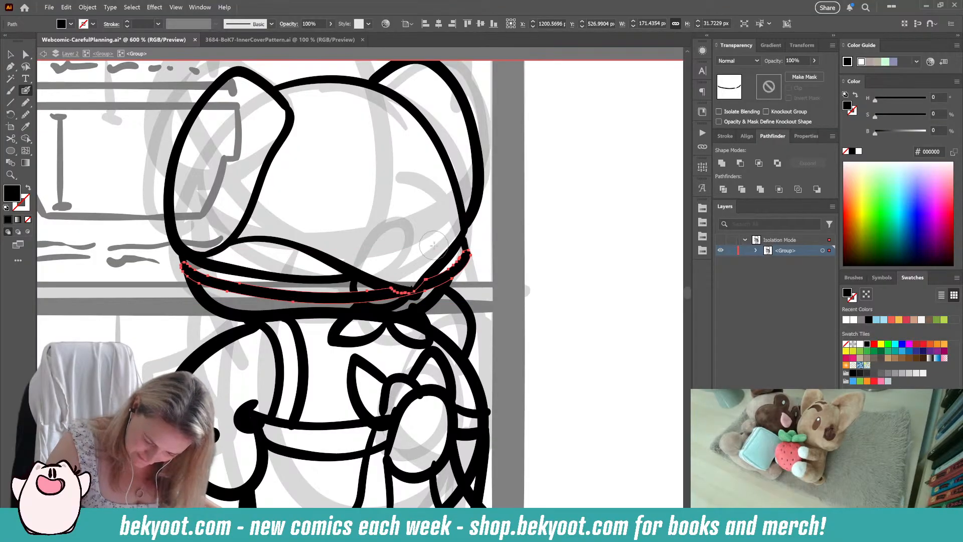
pyautogui.keyDown('ctrl'); pyautogui.click(402, 271); pyautogui.keyUp('ctrl')
pyautogui.keyDown('ctrl'); pyautogui.click(395, 304); pyautogui.keyUp('ctrl')
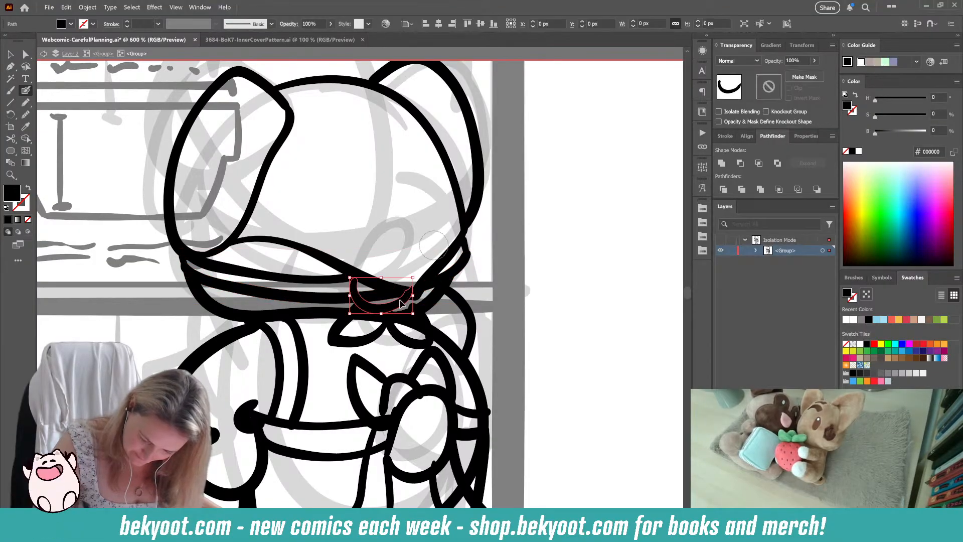
pyautogui.moveTo(415, 285); pyautogui.dragTo(370, 292)
pyautogui.keyDown('ctrl'); pyautogui.click(333, 300); pyautogui.keyUp('ctrl')
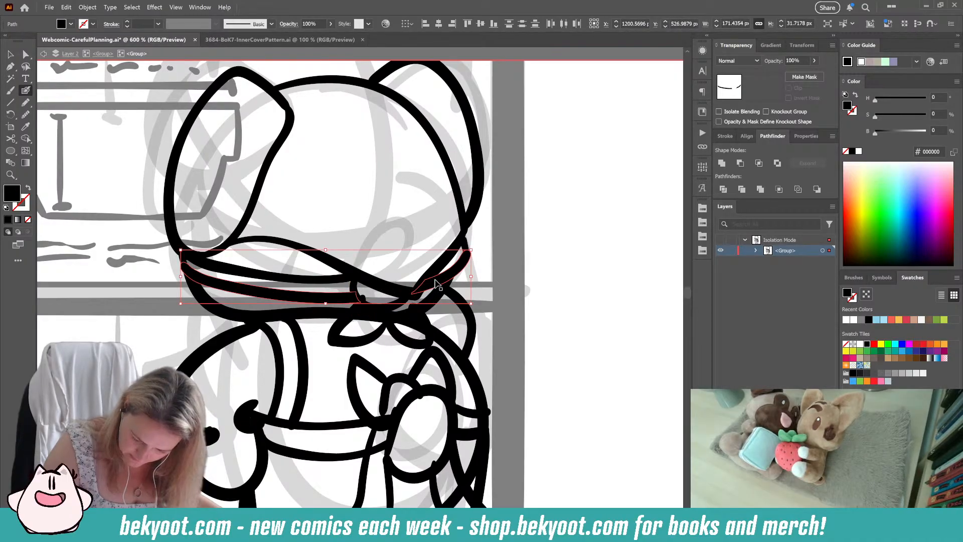
# Step: Erase the neck line and the upper end of the shoulder curve where they overlap the knot's tails
pyautogui.keyDown('ctrl'); pyautogui.click(347, 321); pyautogui.keyUp('ctrl')
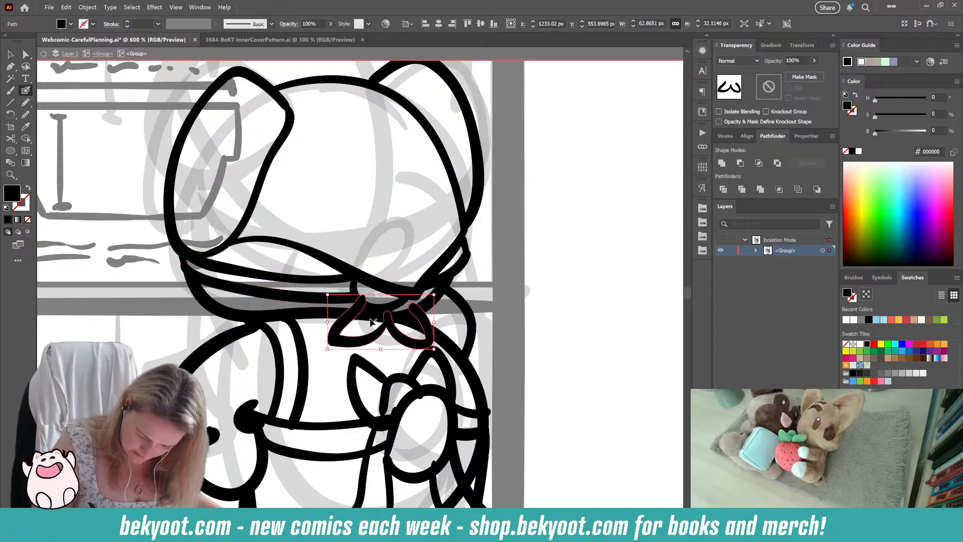
pyautogui.keyDown('ctrl'); pyautogui.click(369, 316); pyautogui.keyUp('ctrl')
pyautogui.moveTo(372, 317)
pyautogui.mouseDown()
pyautogui.moveTo(357, 314)
pyautogui.moveTo(354, 323)
pyautogui.moveTo(414, 322)
pyautogui.mouseUp()
pyautogui.keyDown('ctrl'); pyautogui.click(422, 339); pyautogui.keyUp('ctrl')
pyautogui.keyDown('ctrl'); pyautogui.click(438, 337); pyautogui.keyUp('ctrl')
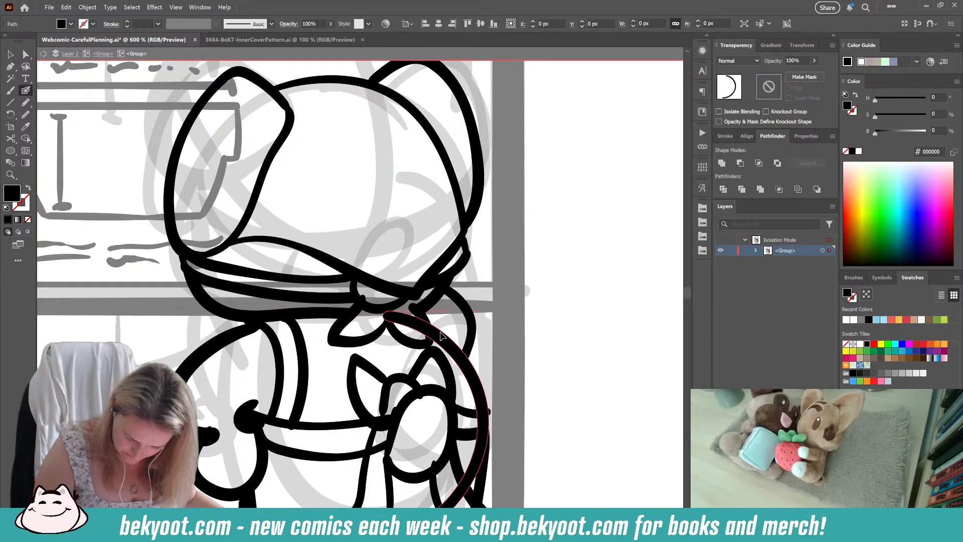
pyautogui.moveTo(384, 324); pyautogui.dragTo(416, 331)
pyautogui.keyDown('ctrl'); pyautogui.click(550, 329); pyautogui.keyUp('ctrl')
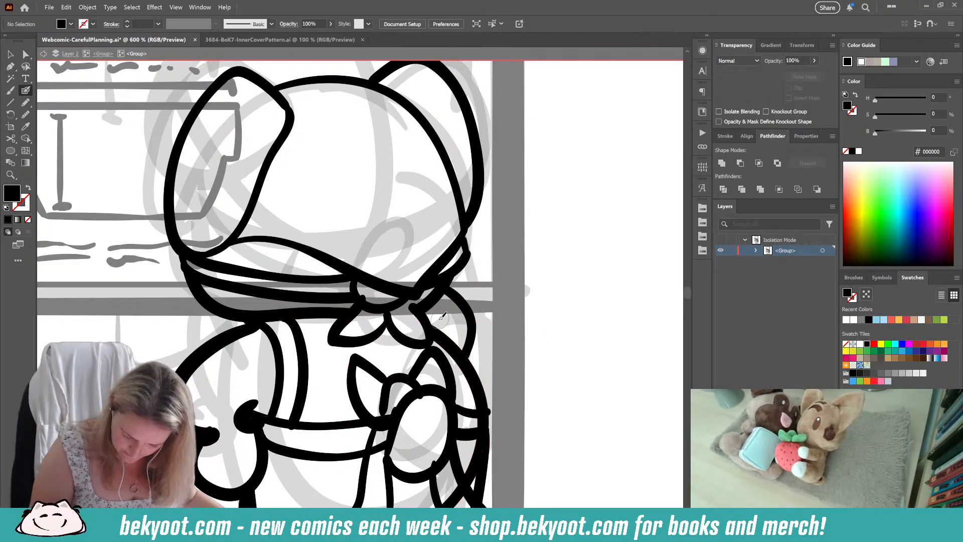
# Step: Rotate the knot's tails slightly counterclockwise beneath the knot
pyautogui.keyDown('ctrl'); pyautogui.click(420, 316); pyautogui.keyUp('ctrl')
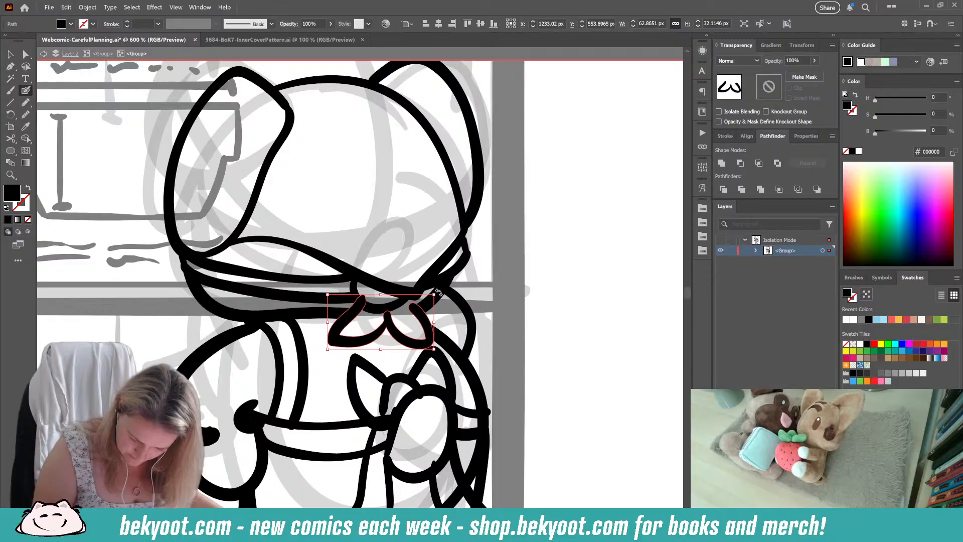
pyautogui.moveTo(438, 291); pyautogui.dragTo(432, 284)
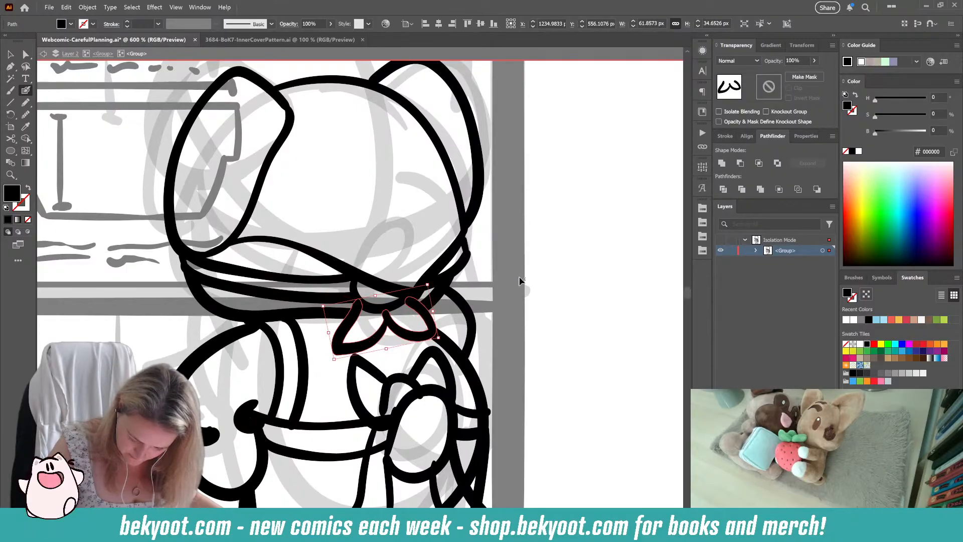
pyautogui.keyDown('ctrl'); pyautogui.click(520, 280); pyautogui.keyUp('ctrl')
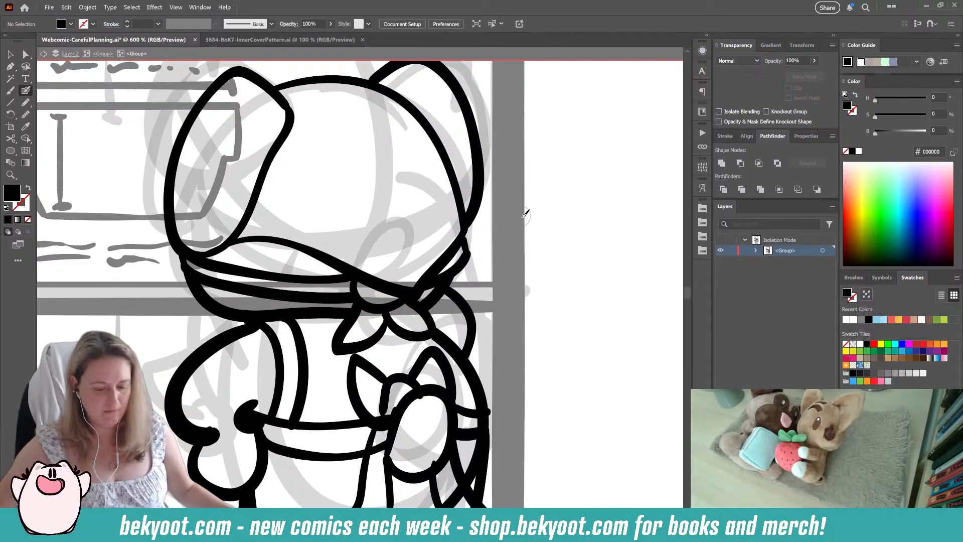
# Step: Erase the section of the waistband's upper line that runs between the two lines of the left strap
pyautogui.scroll(-2, 281, 234)
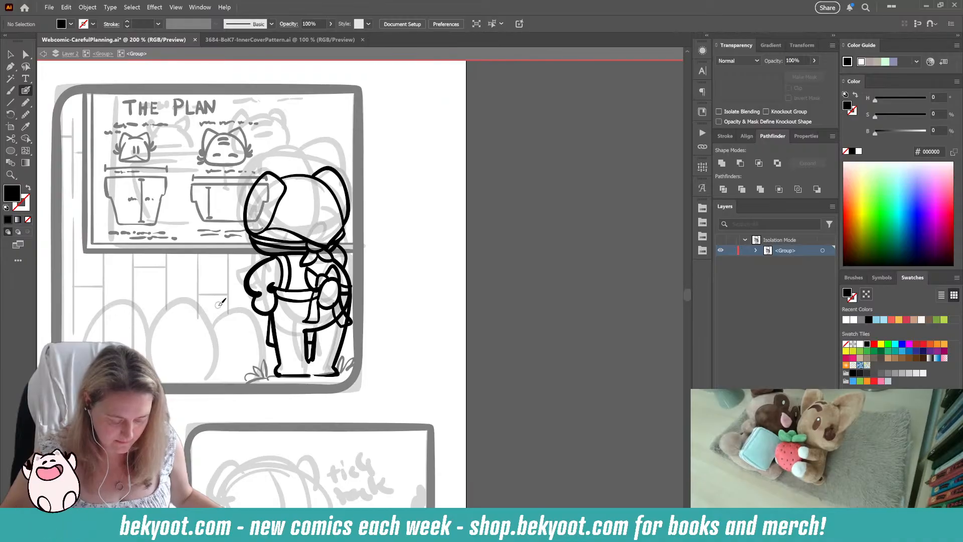
pyautogui.moveTo(272, 408); pyautogui.dragTo(364, 418)
pyautogui.moveTo(361, 297); pyautogui.dragTo(413, 299)
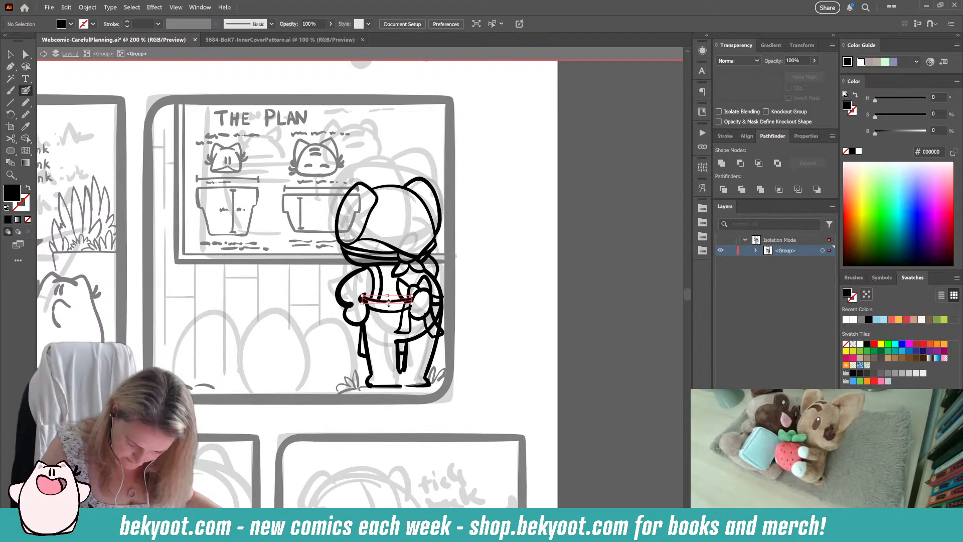
pyautogui.scroll(2, 403, 294)
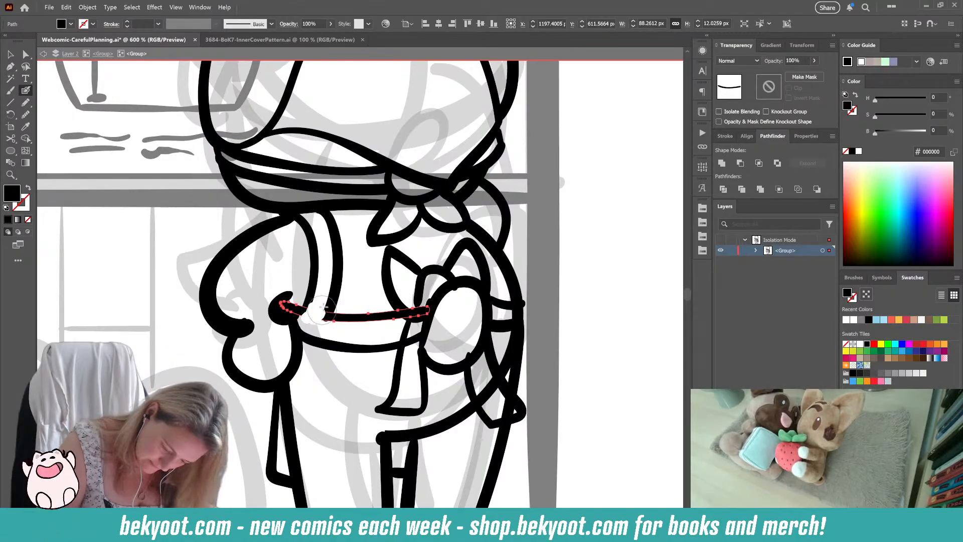
pyautogui.moveTo(322, 309); pyautogui.dragTo(321, 319)
pyautogui.hotkey('ctrl', 'shift', 'a')
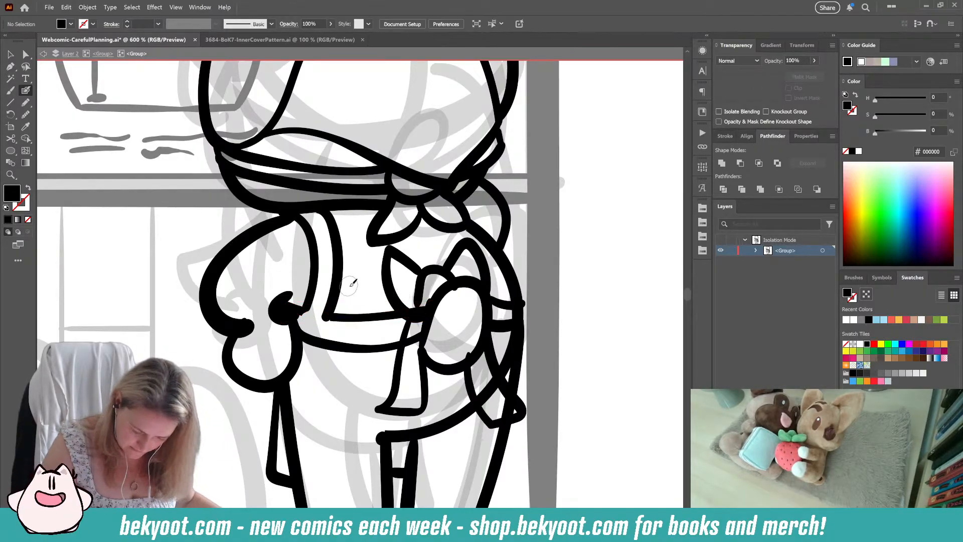
pyautogui.keyDown('ctrl'); pyautogui.click(345, 318); pyautogui.keyUp('ctrl')
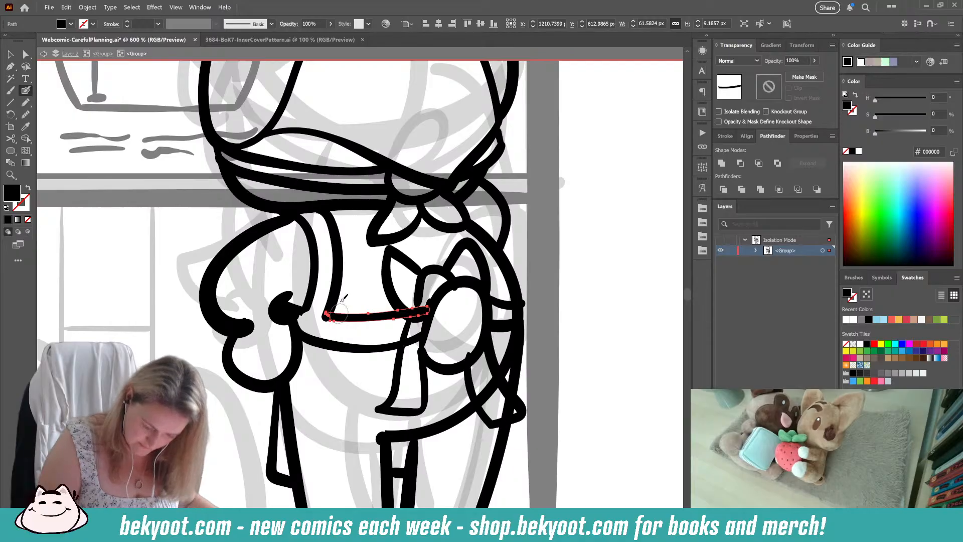
pyautogui.moveTo(326, 315); pyautogui.dragTo(279, 302)
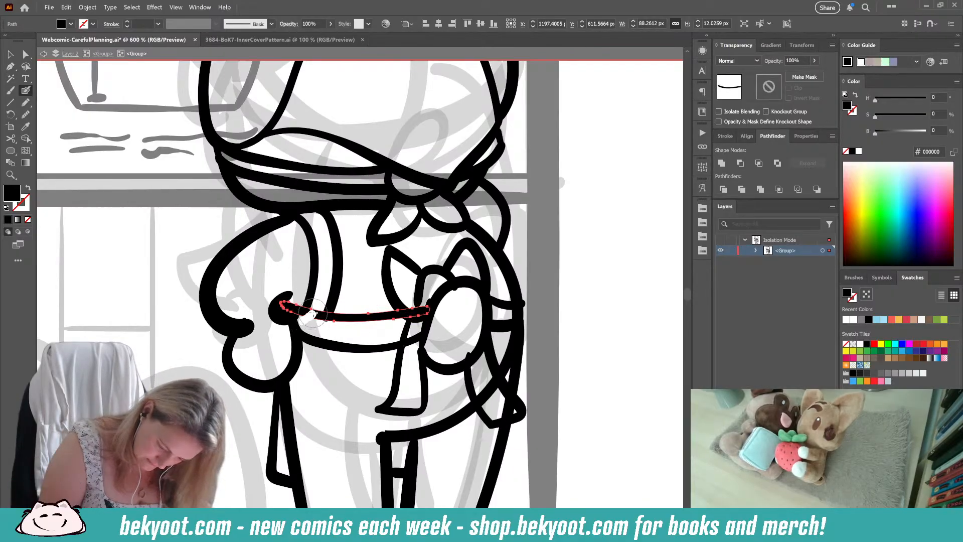
pyautogui.moveTo(321, 305); pyautogui.dragTo(318, 324)
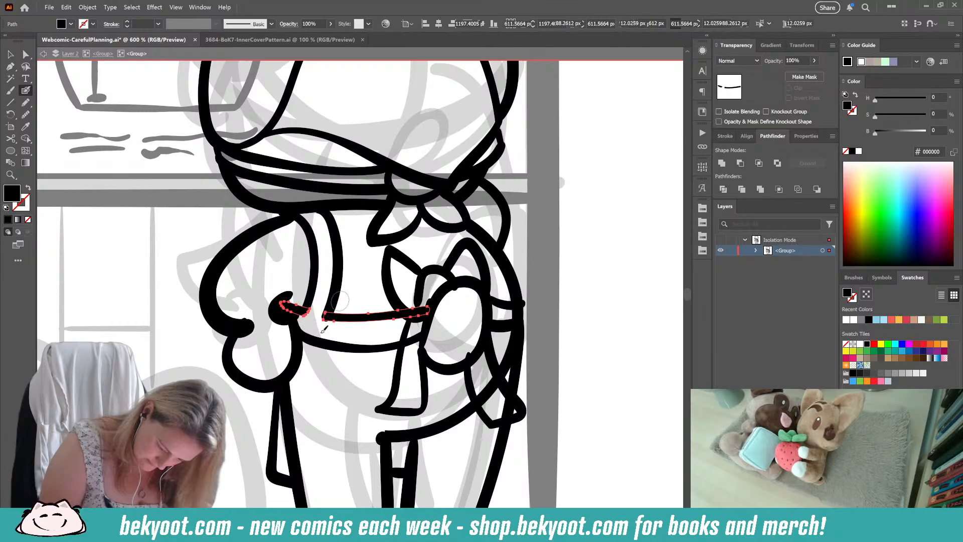
pyautogui.keyDown('ctrl'); pyautogui.click(361, 277); pyautogui.keyUp('ctrl')
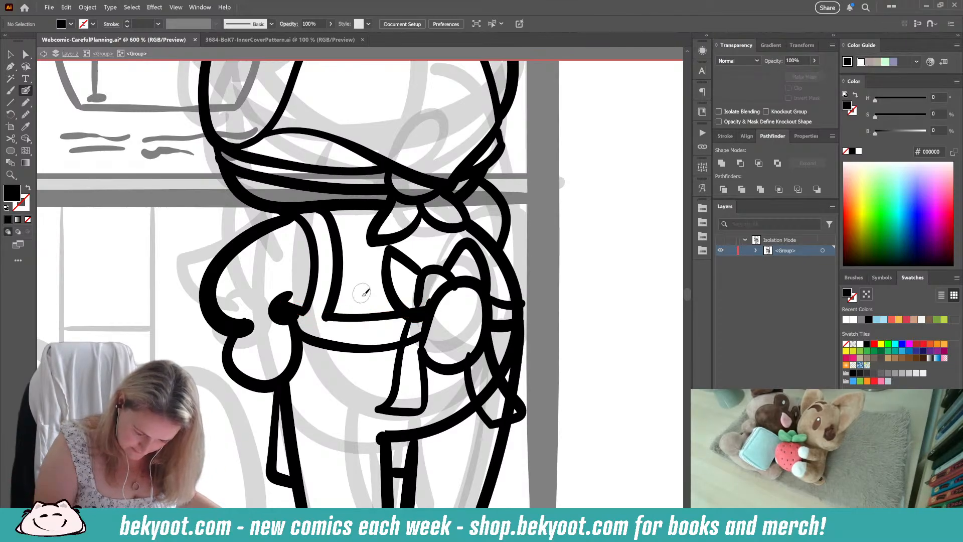
# Step: Trim the right ends of the waistband's upper and lower lines so they stop at the bow's hanging ribbon
pyautogui.keyDown('ctrl'); pyautogui.click(393, 318); pyautogui.keyUp('ctrl')
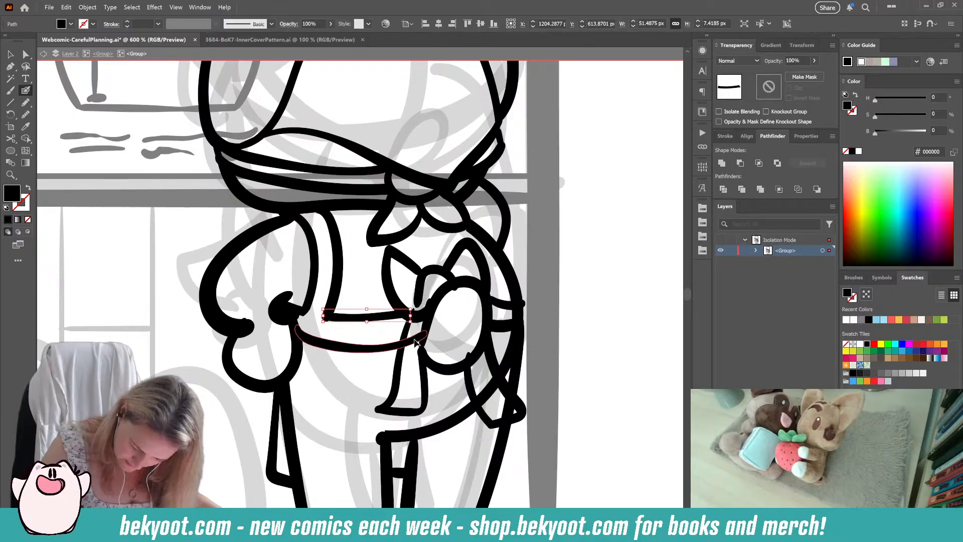
pyautogui.keyDown('ctrl'); pyautogui.click(401, 343); pyautogui.keyUp('ctrl')
pyautogui.keyDown('ctrl'); pyautogui.click(558, 294); pyautogui.keyUp('ctrl')
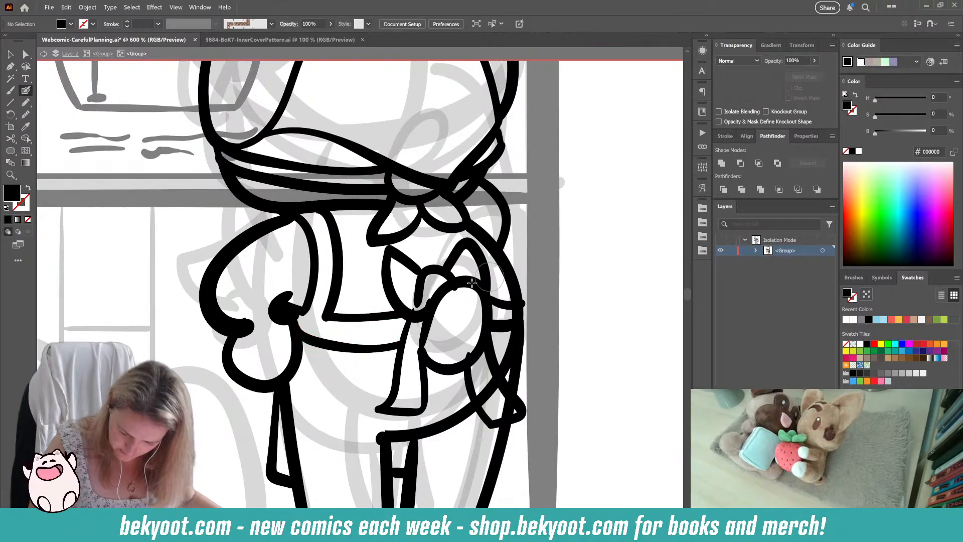
# Step: Delete the arc of the bow's centre knot and redraw it as a smaller curve between the two loops
pyautogui.keyDown('ctrl'); pyautogui.click(420, 289); pyautogui.keyUp('ctrl')
pyautogui.keyDown('ctrl'); pyautogui.click(408, 329); pyautogui.keyUp('ctrl')
pyautogui.moveTo(406, 306); pyautogui.dragTo(418, 308)
pyautogui.keyDown('ctrl'); pyautogui.click(426, 275); pyautogui.keyUp('ctrl')
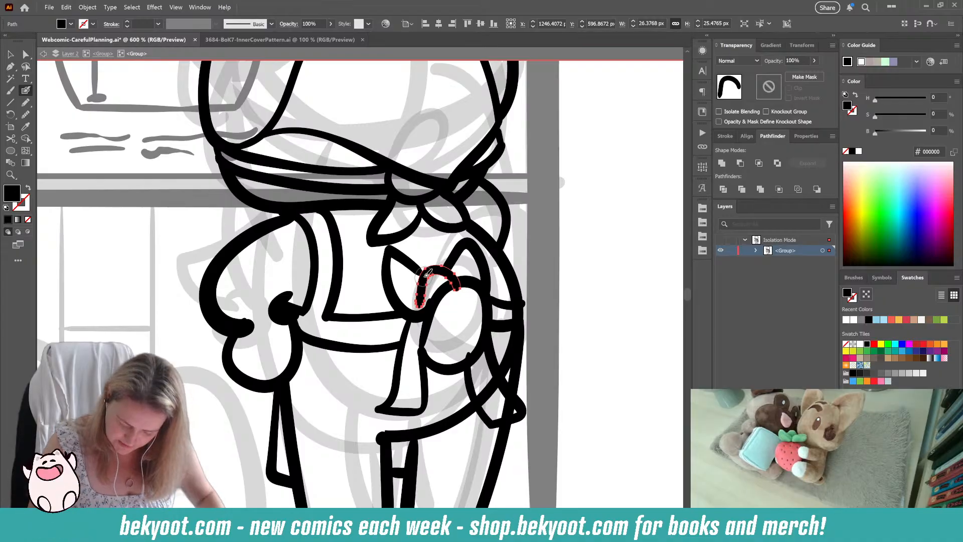
pyautogui.press('Delete')
pyautogui.moveTo(425, 307)
pyautogui.mouseDown()
pyautogui.moveTo(421, 271)
pyautogui.moveTo(446, 267)
pyautogui.mouseUp()
pyautogui.hotkey('ctrl', 'z')
pyautogui.moveTo(428, 309)
pyautogui.mouseDown()
pyautogui.moveTo(427, 262)
pyautogui.moveTo(448, 262)
pyautogui.moveTo(445, 281)
pyautogui.moveTo(455, 282)
pyautogui.moveTo(424, 265)
pyautogui.mouseUp()
pyautogui.hotkey('ctrl', 'z')
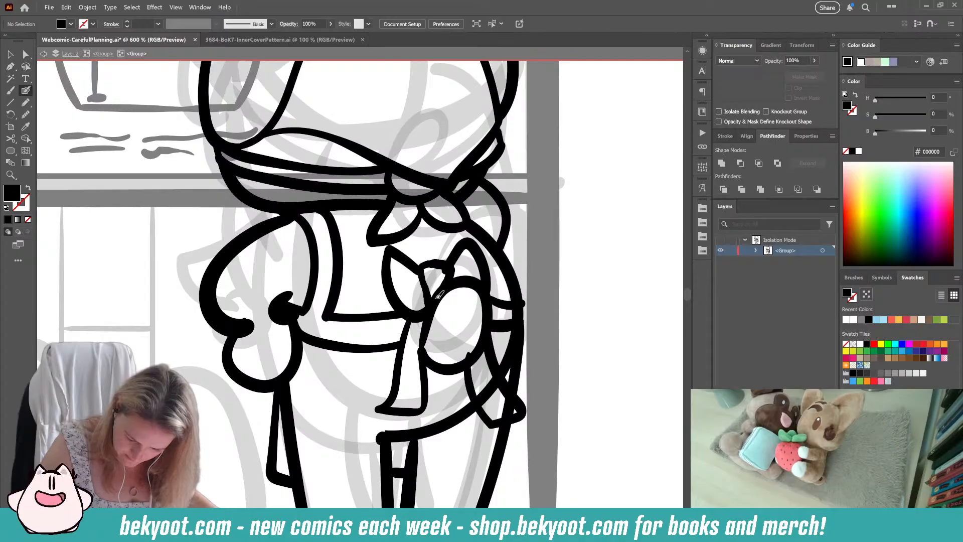
pyautogui.moveTo(439, 296)
pyautogui.mouseDown()
pyautogui.moveTo(484, 295)
pyautogui.moveTo(442, 269)
pyautogui.mouseUp()
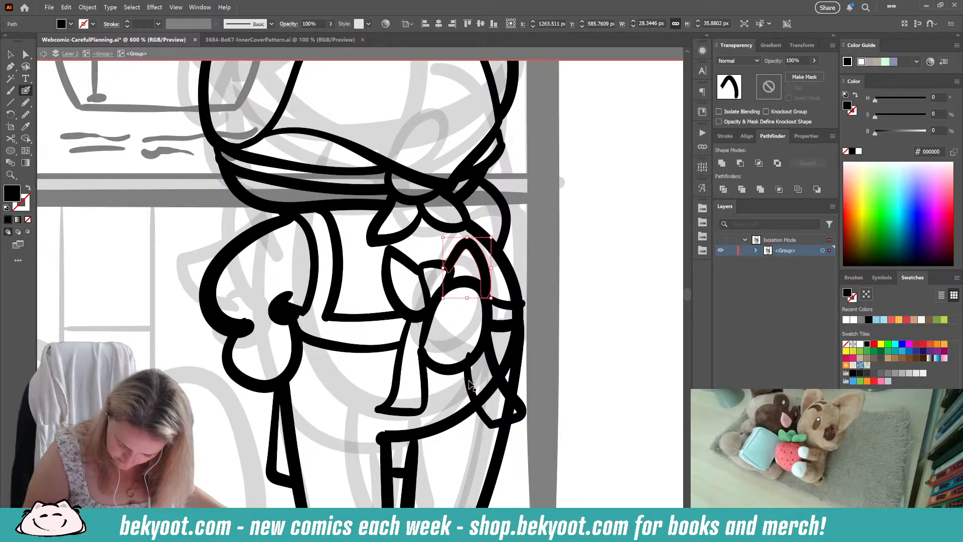
# Step: Erase the hem curve where it crosses the bow's right ribbon and draw the inner line of the right strap
pyautogui.moveTo(487, 324); pyautogui.dragTo(509, 419)
pyautogui.keyDown('ctrl'); pyautogui.click(487, 395); pyautogui.keyUp('ctrl')
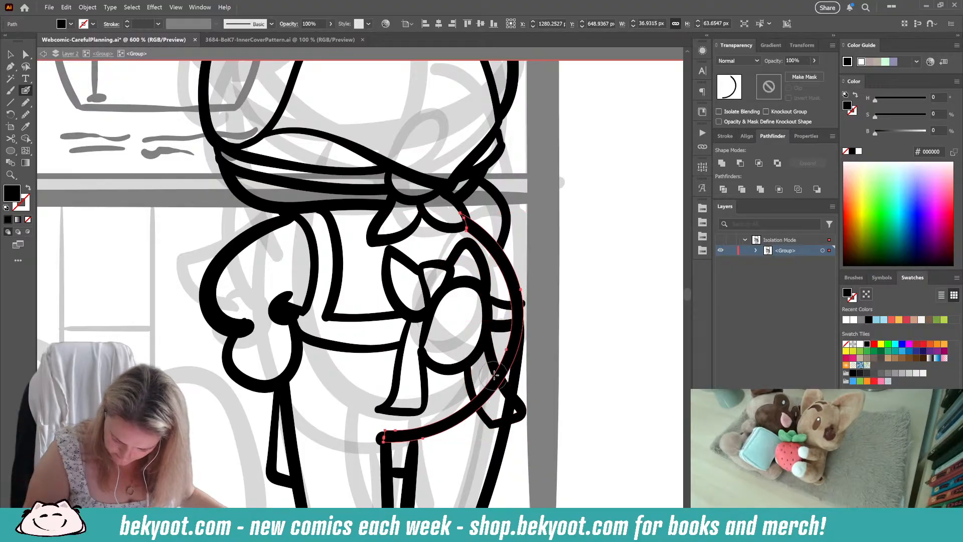
pyautogui.moveTo(487, 390)
pyautogui.mouseDown()
pyautogui.moveTo(486, 400)
pyautogui.moveTo(493, 388)
pyautogui.moveTo(505, 407)
pyautogui.mouseUp()
pyautogui.keyDown('ctrl'); pyautogui.click(552, 404); pyautogui.keyUp('ctrl')
pyautogui.keyDown('ctrl'); pyautogui.click(511, 401); pyautogui.keyUp('ctrl')
pyautogui.keyDown('ctrl'); pyautogui.click(561, 371); pyautogui.keyUp('ctrl')
pyautogui.moveTo(560, 333); pyautogui.dragTo(565, 312)
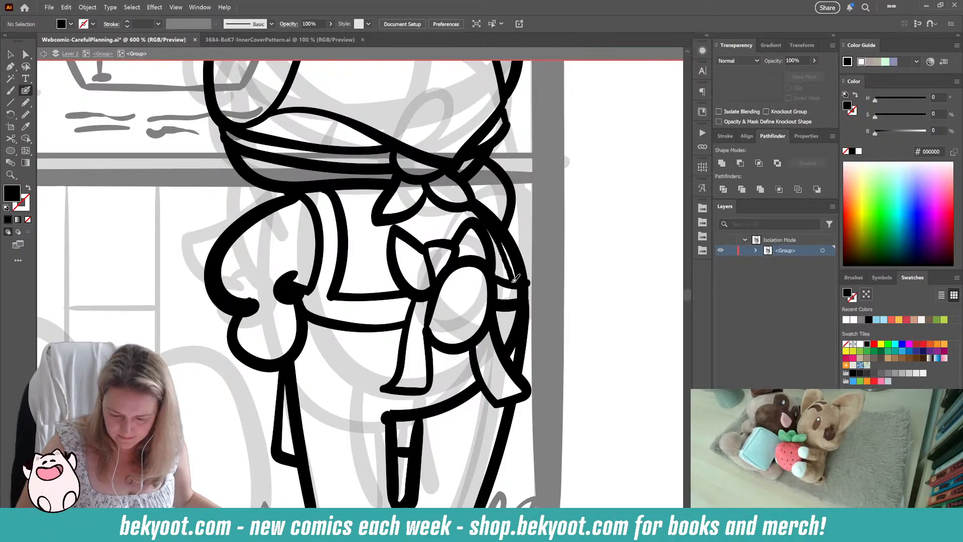
# Step: Trim the right end of the waistband's upper line so it stops at the right strap's inner line
pyautogui.hotkey('shift', 'x')
pyautogui.moveTo(532, 289); pyautogui.dragTo(530, 287)
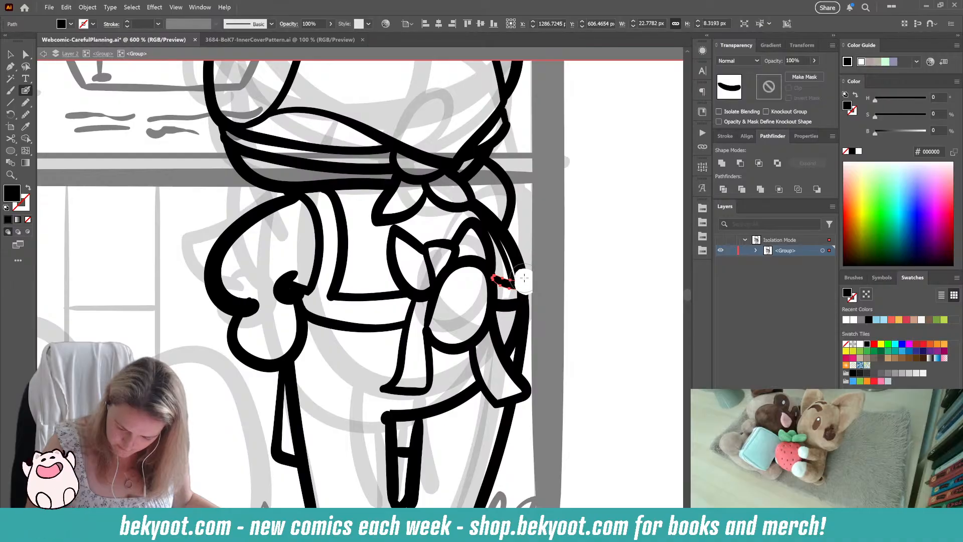
pyautogui.moveTo(523, 276); pyautogui.dragTo(519, 290)
pyautogui.hotkey('ctrl', 'shift', 'a')
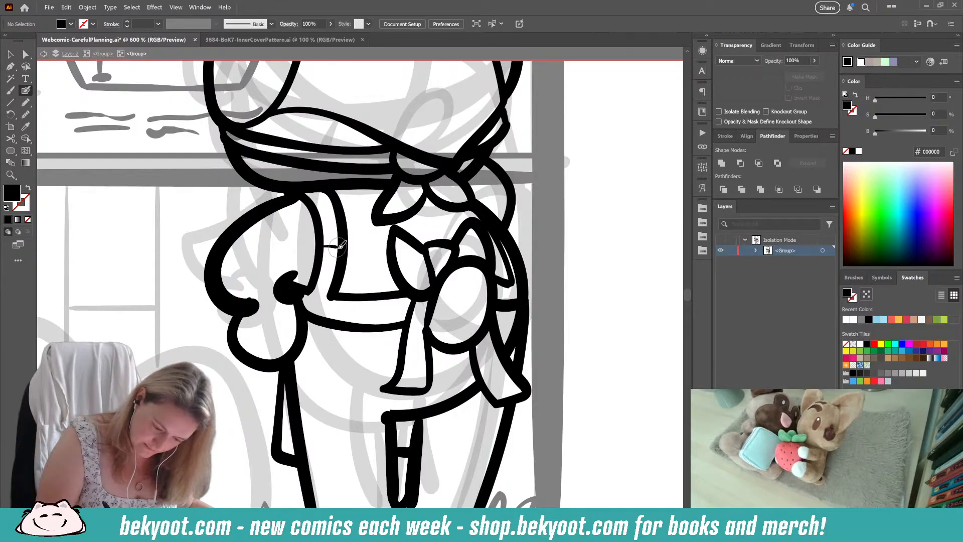
# Step: Draw short paired stripes across the left strap and the narrow right strap
pyautogui.hotkey('shift', 'x')
pyautogui.moveTo(311, 199); pyautogui.dragTo(329, 195)
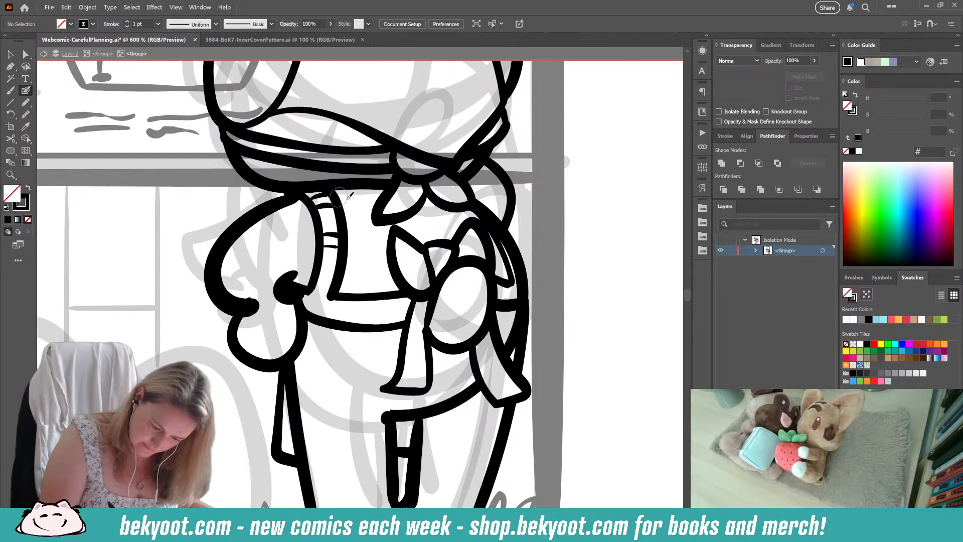
pyautogui.moveTo(502, 253); pyautogui.dragTo(516, 257)
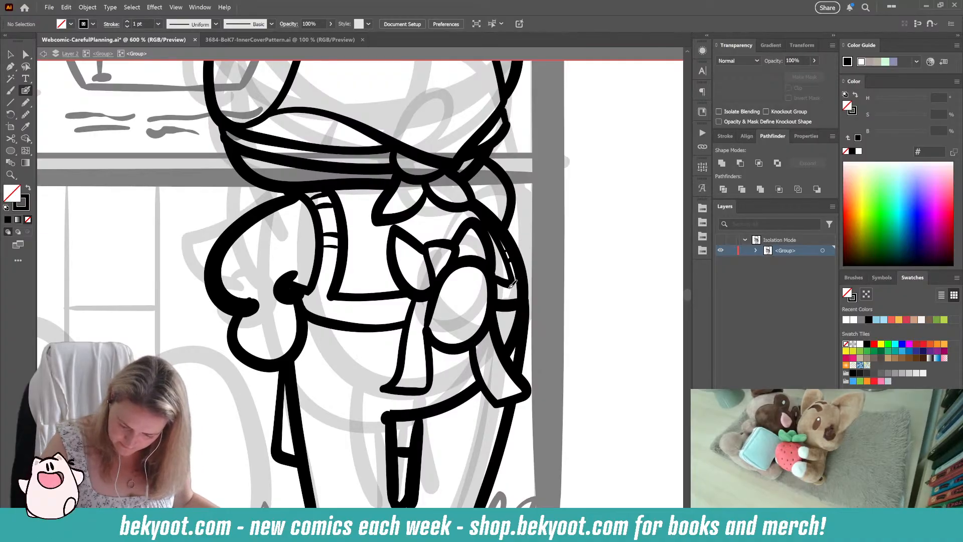
# Step: Draw short vertical stripes across the waistband on both sides of the bow
pyautogui.moveTo(350, 301)
pyautogui.mouseDown()
pyautogui.moveTo(350, 324)
pyautogui.moveTo(386, 317)
pyautogui.moveTo(388, 328)
pyautogui.moveTo(393, 294)
pyautogui.moveTo(390, 314)
pyautogui.moveTo(409, 300)
pyautogui.mouseUp()
pyautogui.hotkey('ctrl', 'z')
pyautogui.moveTo(498, 281)
pyautogui.mouseDown()
pyautogui.moveTo(498, 296)
pyautogui.moveTo(514, 303)
pyautogui.moveTo(512, 289)
pyautogui.moveTo(517, 296)
pyautogui.mouseUp()
pyautogui.hotkey('ctrl', 'z')
pyautogui.hotkey('ctrl', 'z')
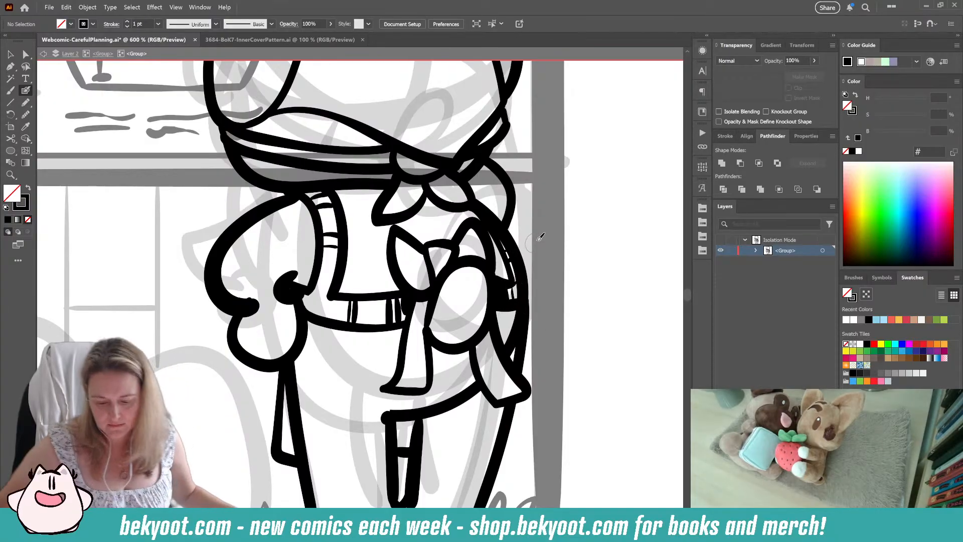
# Step: Draw small grass tufts around the standing character's right foot
pyautogui.scroll(-4, 428, 311)
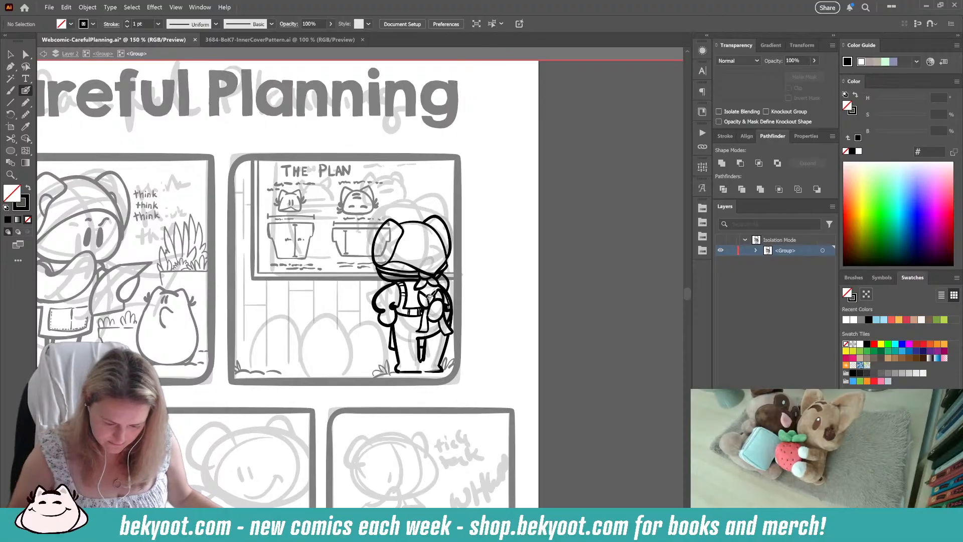
pyautogui.moveTo(376, 400); pyautogui.dragTo(421, 389)
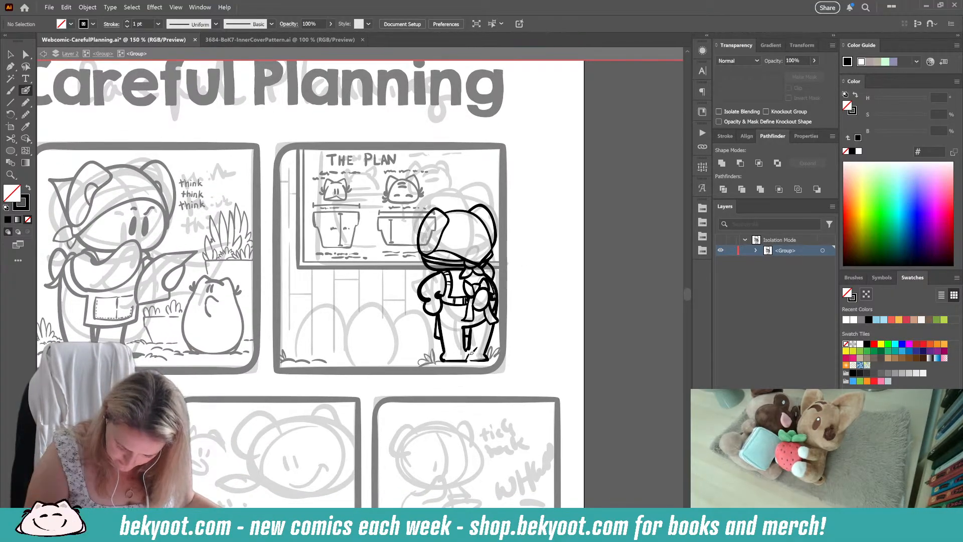
pyautogui.moveTo(477, 355); pyautogui.dragTo(497, 360)
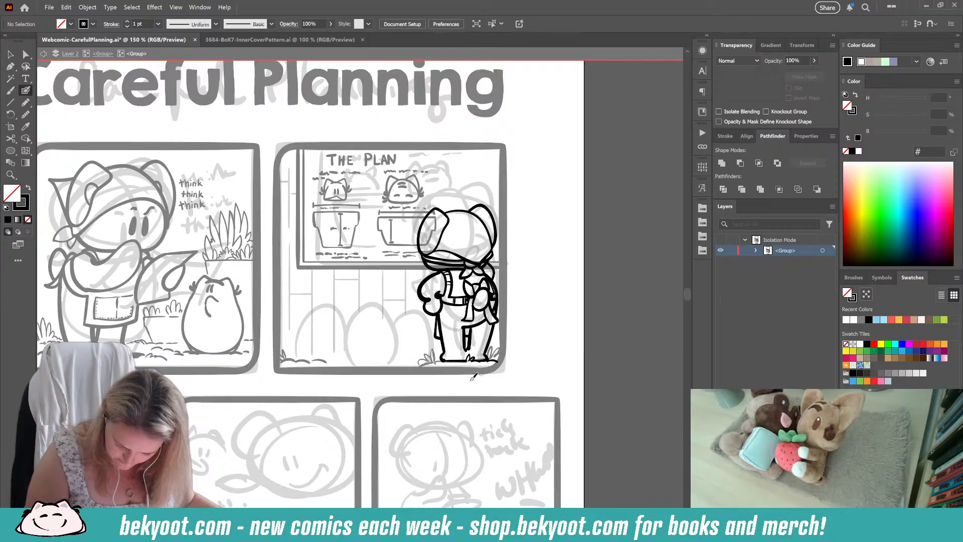
pyautogui.hscroll(-1, 408, 362)
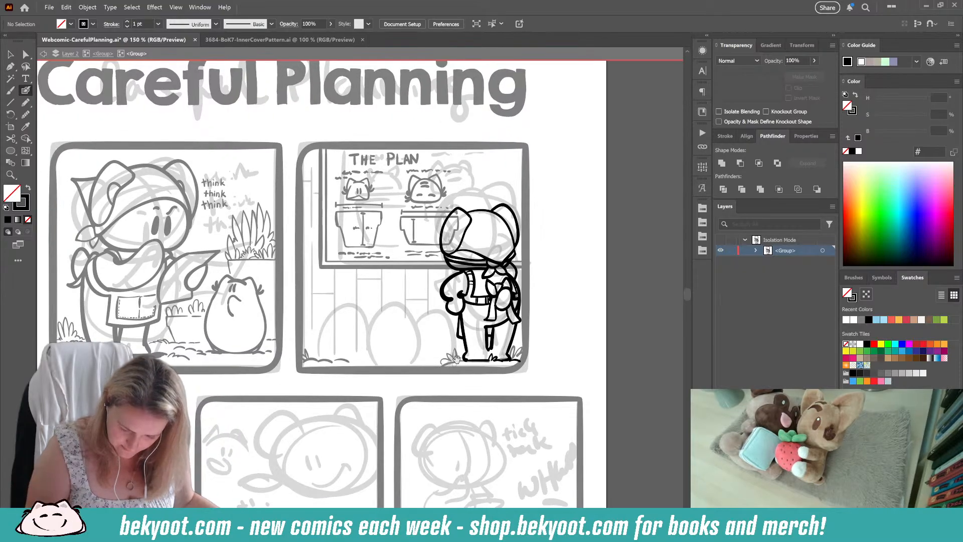
# Step: Leave the standing character's group and ink the middle creature's head top, ears and left cheek tuft below the board
pyautogui.click(103, 54)
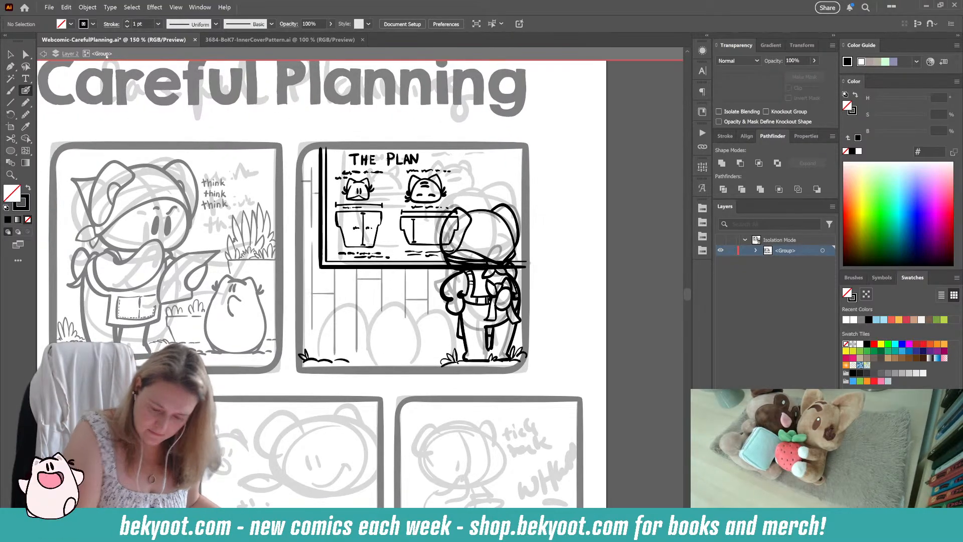
pyautogui.moveTo(394, 322); pyautogui.dragTo(412, 309)
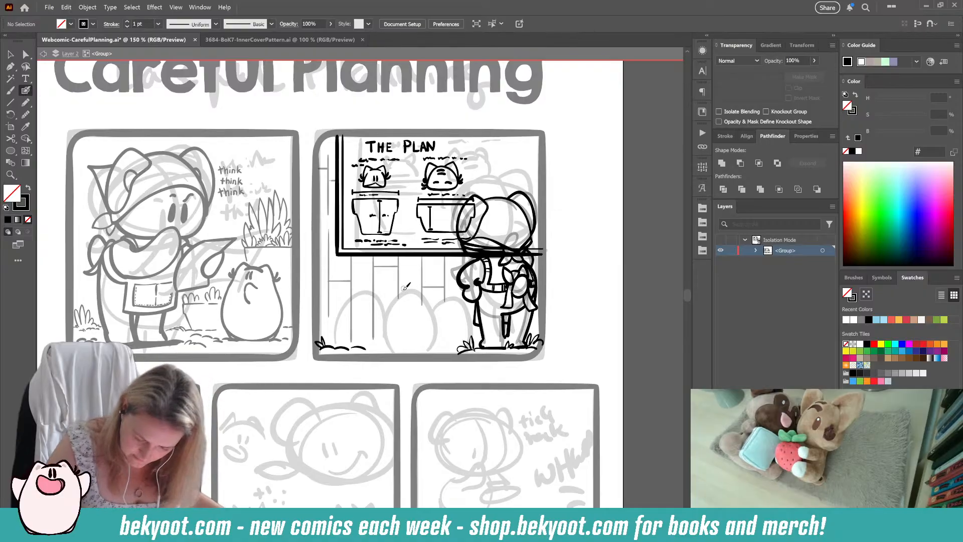
pyautogui.moveTo(420, 282); pyautogui.dragTo(407, 283)
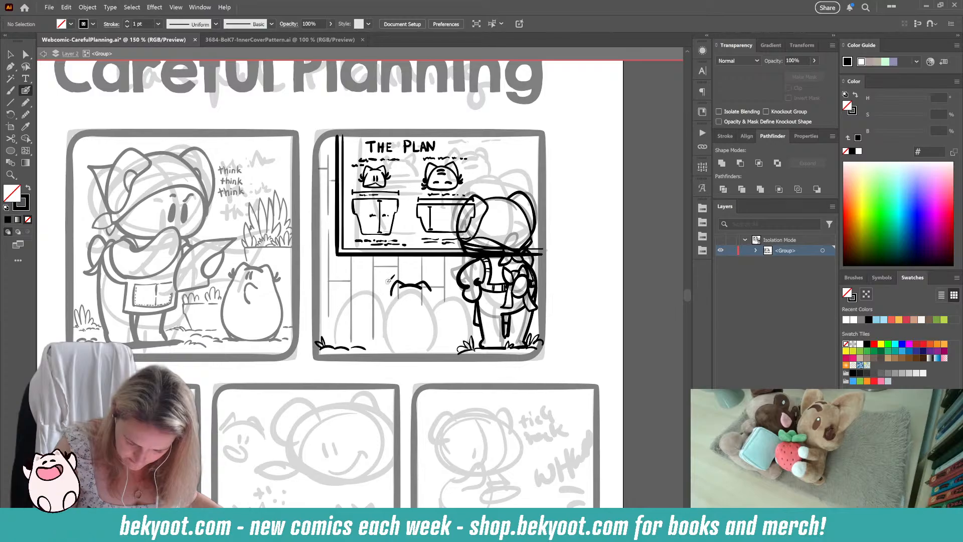
pyautogui.moveTo(392, 292); pyautogui.dragTo(386, 298)
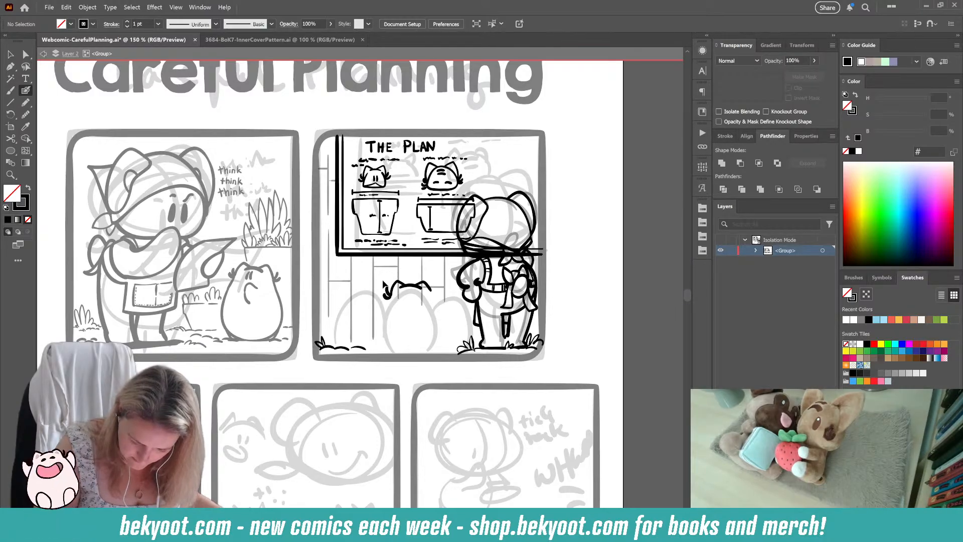
# Step: Isolate the middle creature's group and ink its right cheek tuft and both rounded sides of its body
pyautogui.keyDown('ctrl'); pyautogui.click(427, 286); pyautogui.keyUp('ctrl')
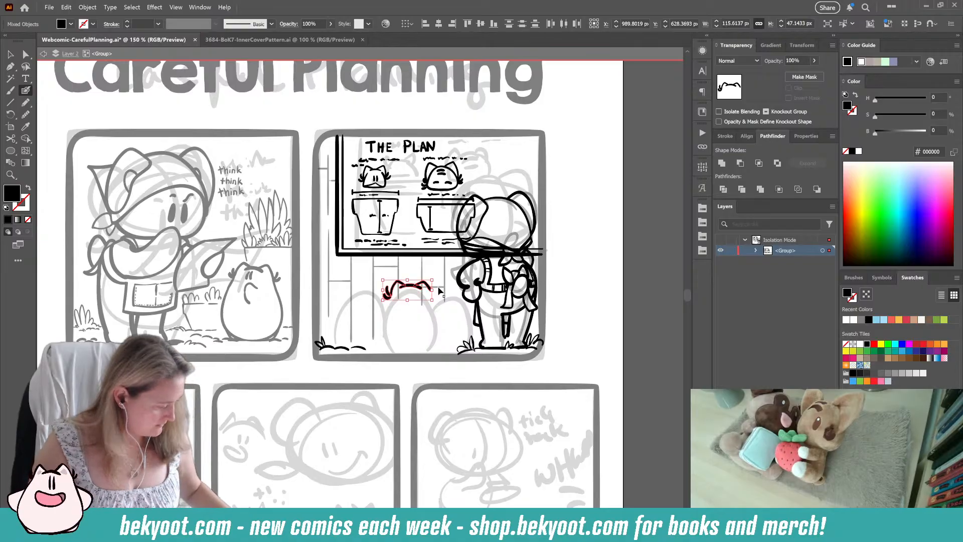
pyautogui.keyDown('ctrl'); pyautogui.doubleClick(428, 286); pyautogui.keyUp('ctrl')
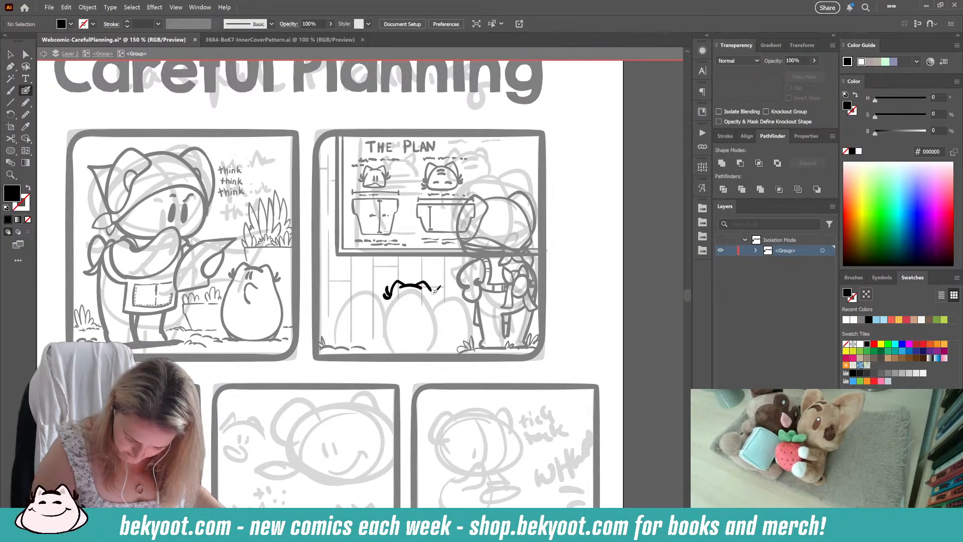
pyautogui.moveTo(434, 284)
pyautogui.mouseDown()
pyautogui.moveTo(440, 289)
pyautogui.moveTo(384, 309)
pyautogui.moveTo(378, 329)
pyautogui.moveTo(389, 346)
pyautogui.mouseUp()
pyautogui.hotkey('ctrl', 'z')
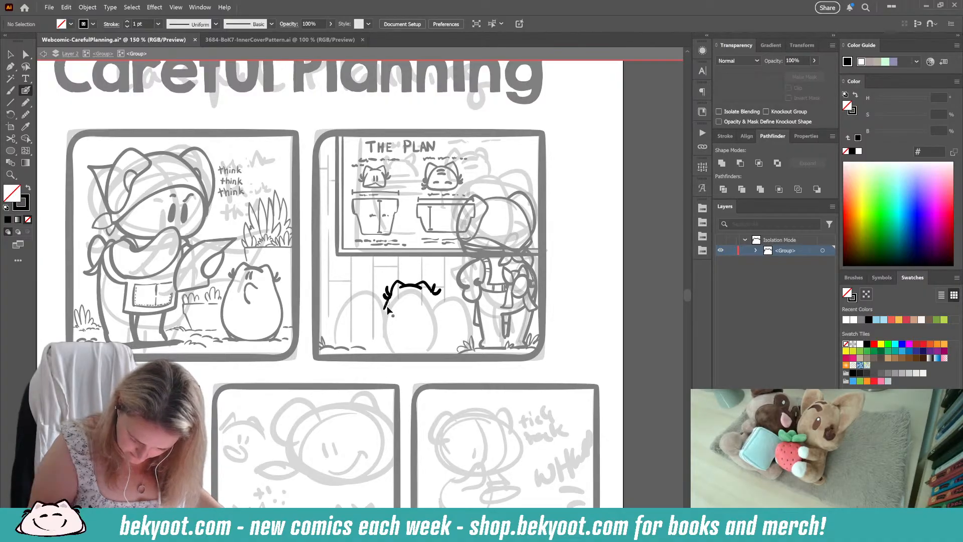
pyautogui.hotkey('ctrl', 'z')
pyautogui.moveTo(387, 305)
pyautogui.mouseDown()
pyautogui.moveTo(379, 325)
pyautogui.moveTo(398, 345)
pyautogui.mouseUp()
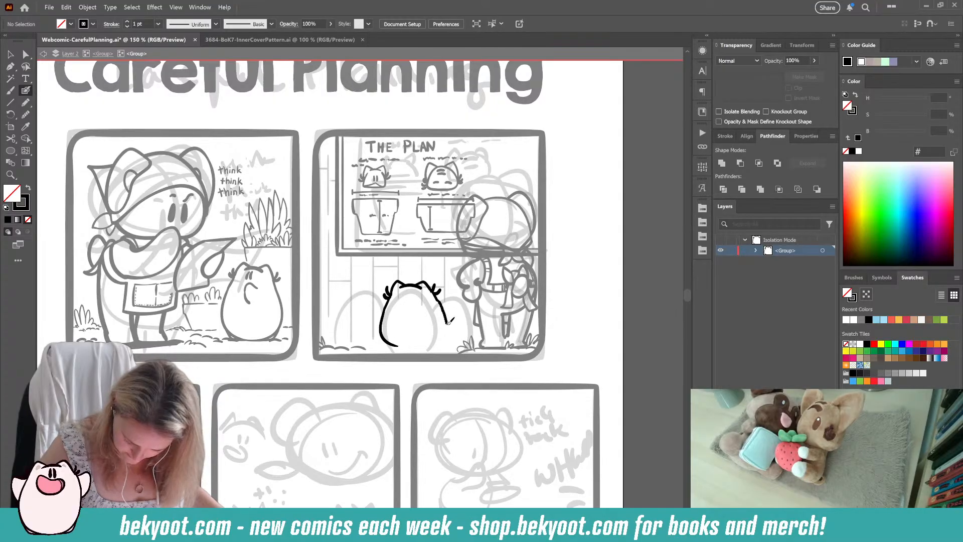
pyautogui.moveTo(440, 301)
pyautogui.mouseDown()
pyautogui.moveTo(443, 340)
pyautogui.moveTo(412, 347)
pyautogui.mouseUp()
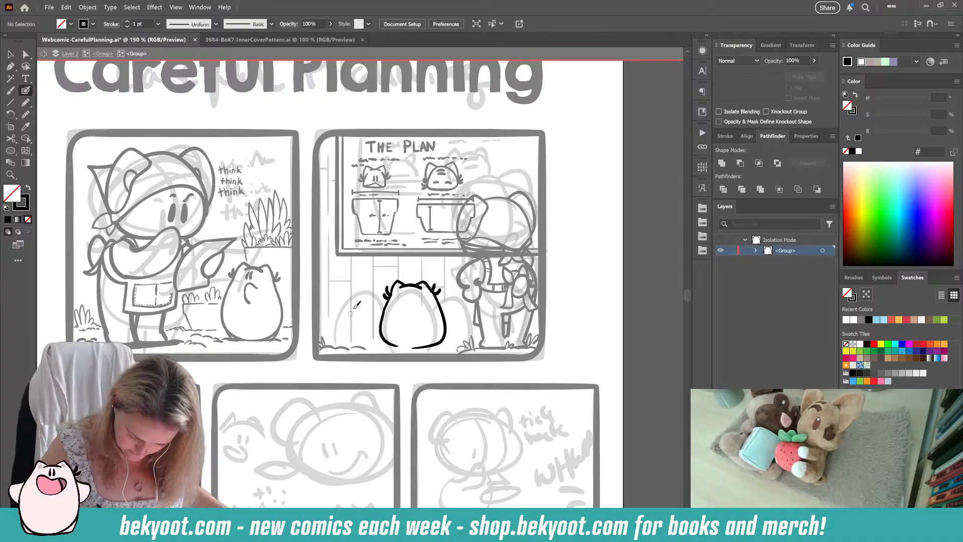
# Step: Ink the left creature's head top with ears and cheek tufts, and undo its trial body outline
pyautogui.hotkey('ctrl', 'z')
pyautogui.moveTo(362, 292); pyautogui.dragTo(366, 293)
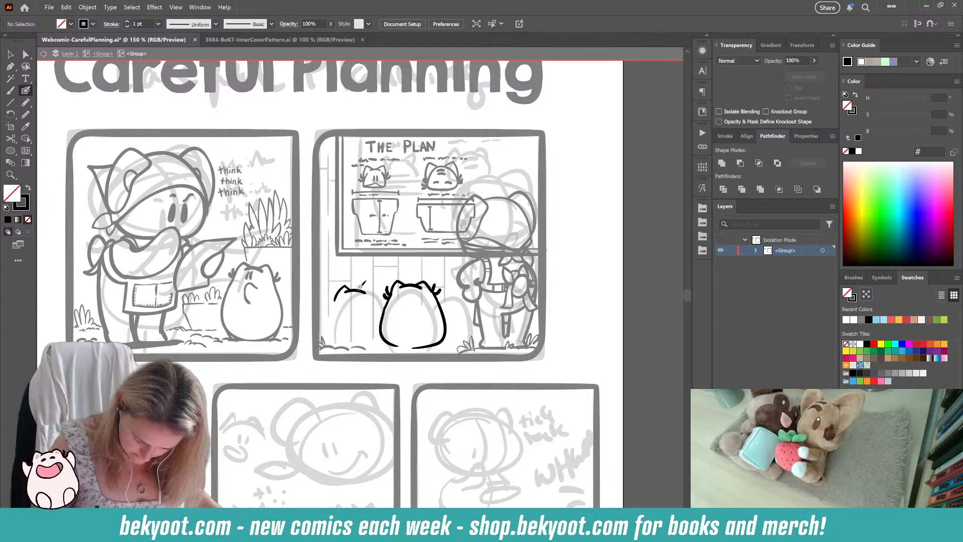
pyautogui.hotkey('ctrl', 'z')
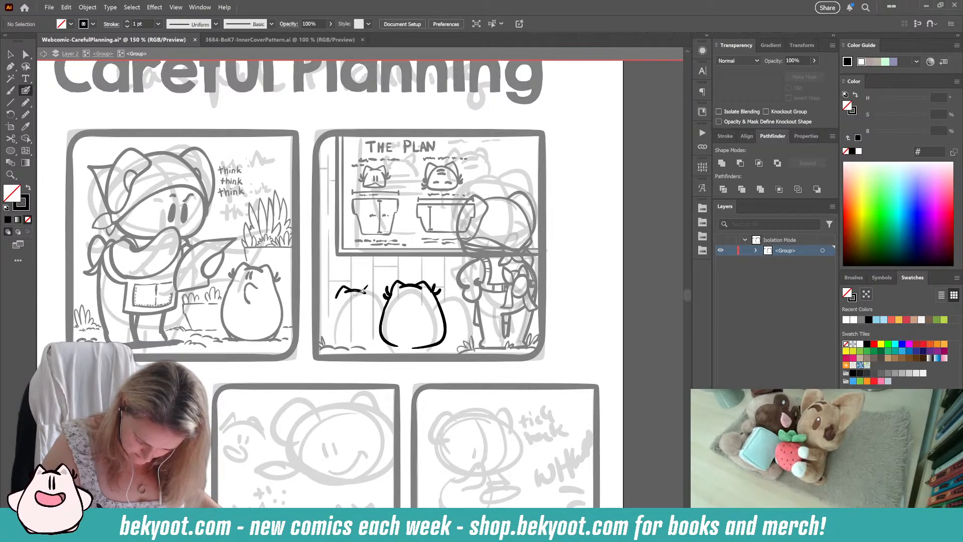
pyautogui.moveTo(369, 290)
pyautogui.mouseDown()
pyautogui.moveTo(331, 292)
pyautogui.moveTo(341, 301)
pyautogui.moveTo(334, 285)
pyautogui.moveTo(330, 326)
pyautogui.moveTo(345, 342)
pyautogui.mouseUp()
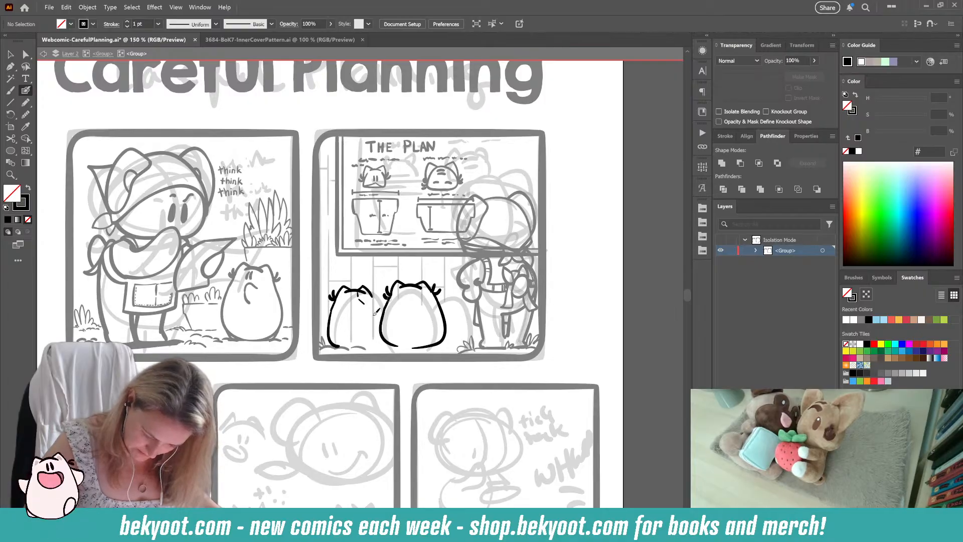
pyautogui.hotkey('ctrl', 'z')
pyautogui.hotkey('ctrl', 'z')
pyautogui.hotkey('ctrl', 'z')
pyautogui.hotkey('ctrl', 'z')
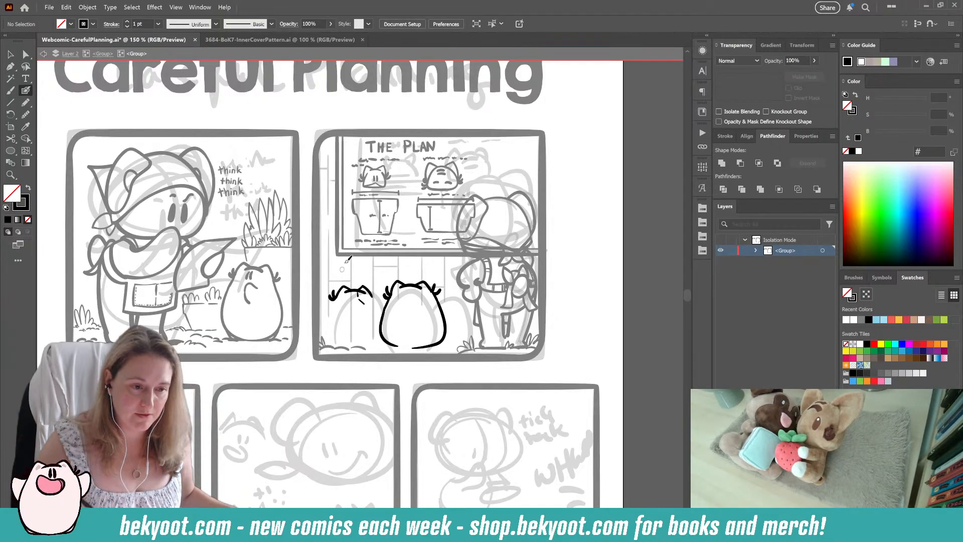
# Step: Shift the middle creature slightly left and reshape it to about 155 px wide and 170 px tall
pyautogui.scroll(-1, 422, 326)
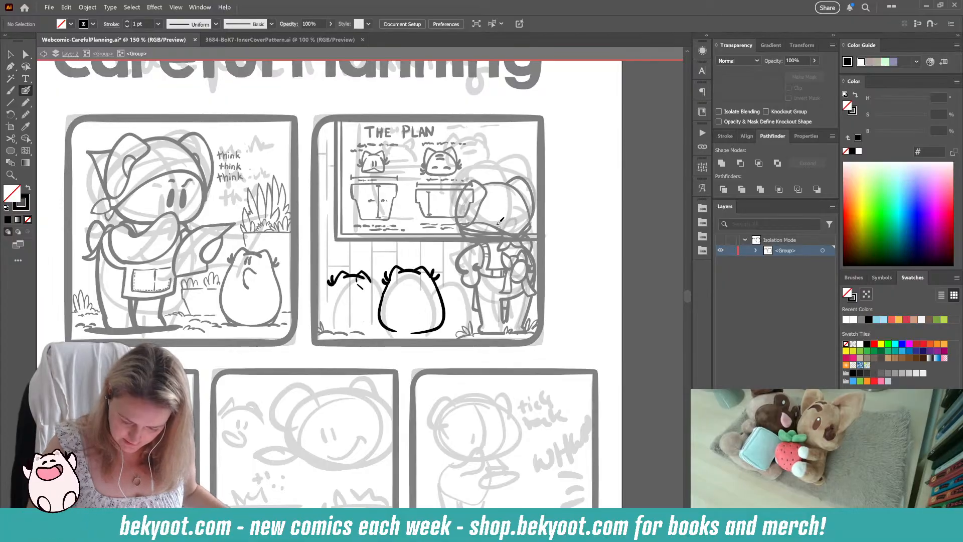
pyautogui.click(442, 312)
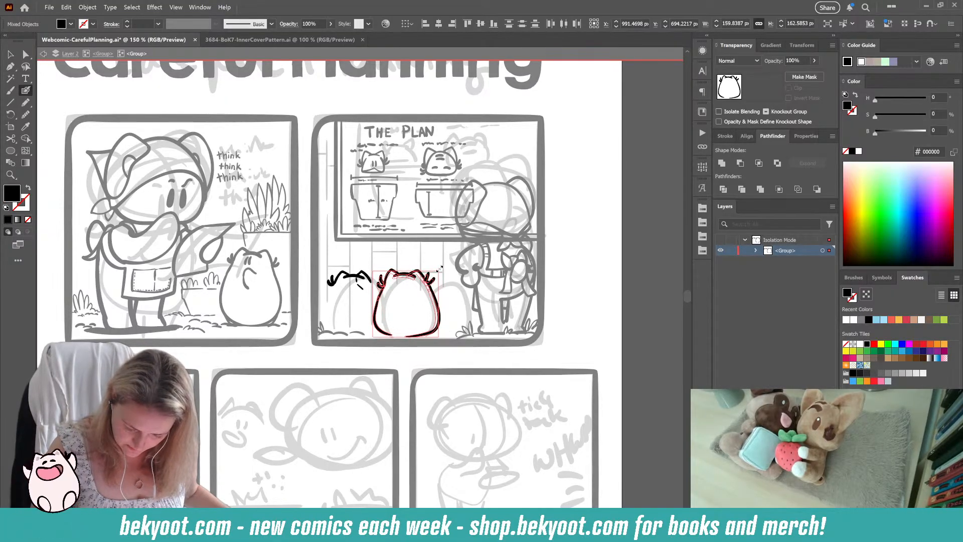
pyautogui.moveTo(440, 269); pyautogui.dragTo(407, 265)
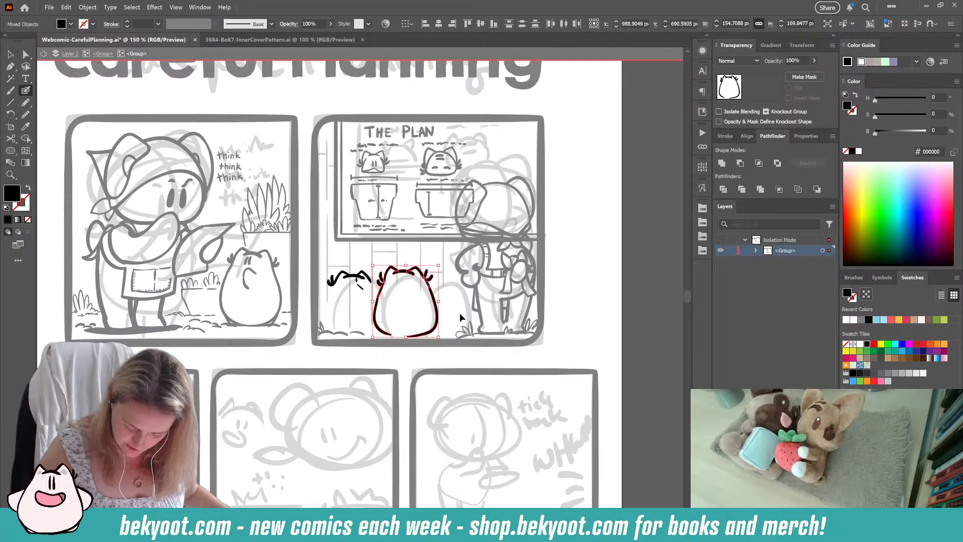
pyautogui.click(460, 316)
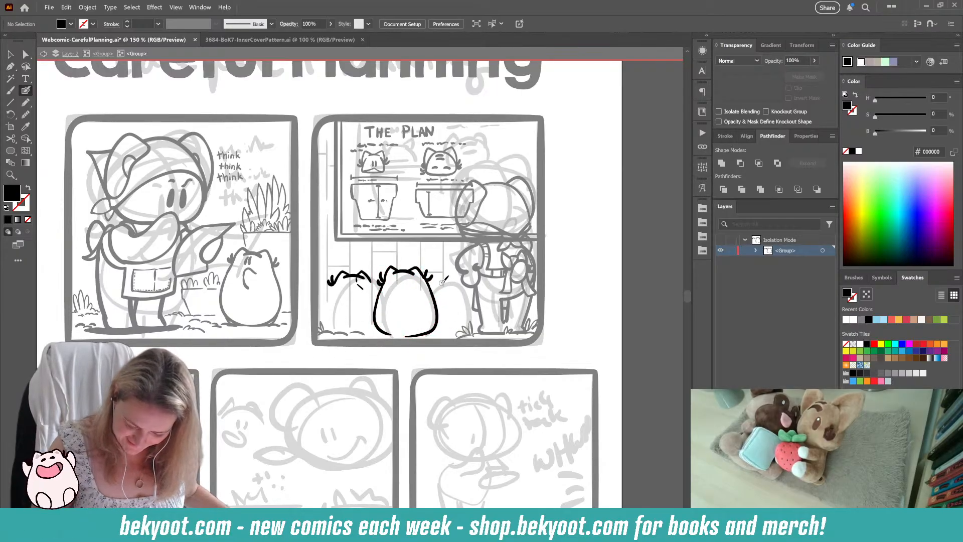
# Step: Draw a short arc for the right creature's head top and shift all the creatures' lines slightly down and left
pyautogui.moveTo(440, 280); pyautogui.dragTo(453, 280)
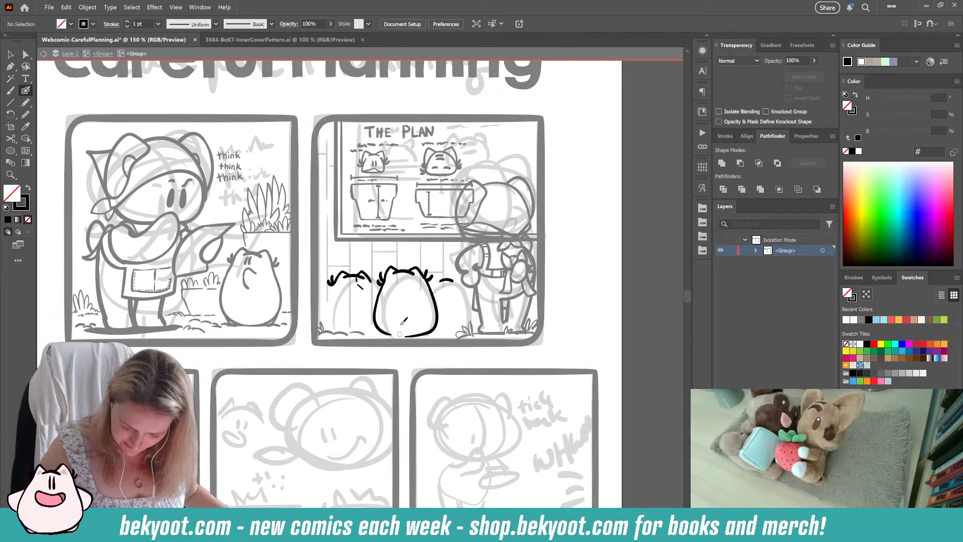
pyautogui.hotkey('ctrl', 'a')
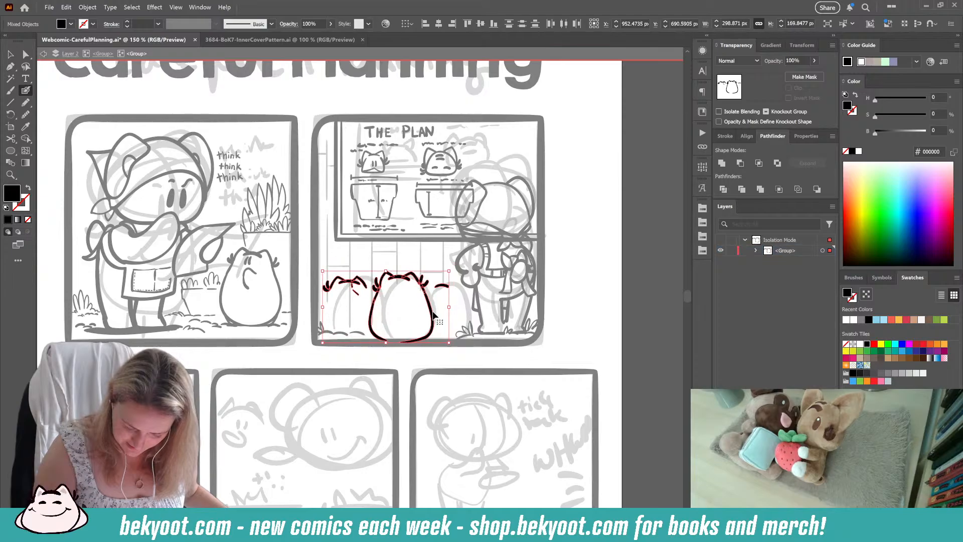
pyautogui.moveTo(432, 310); pyautogui.dragTo(433, 314)
pyautogui.keyDown('ctrl'); pyautogui.click(421, 328); pyautogui.keyUp('ctrl')
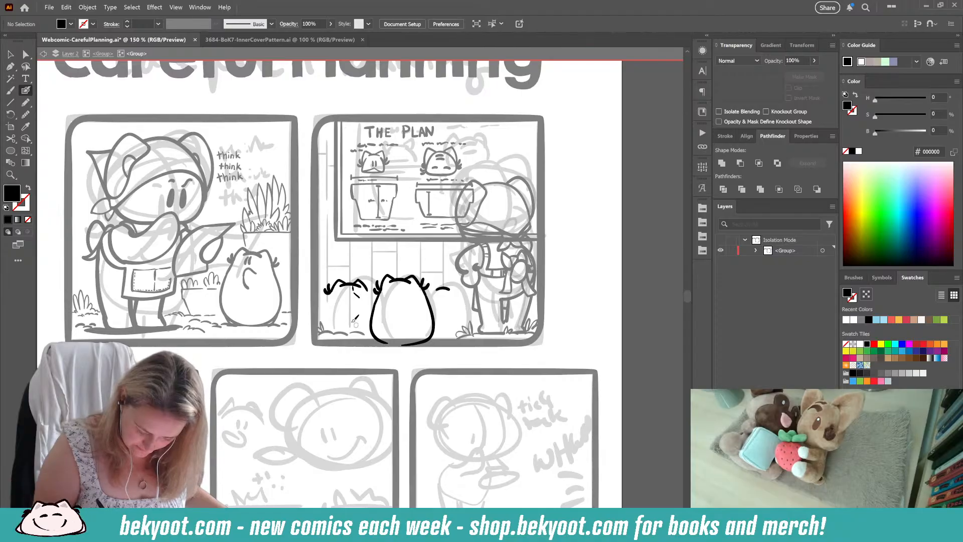
# Step: Ink the left creature's left body side and replace its right ear with a newly drawn one
pyautogui.moveTo(329, 292)
pyautogui.mouseDown()
pyautogui.moveTo(322, 317)
pyautogui.moveTo(333, 343)
pyautogui.mouseUp()
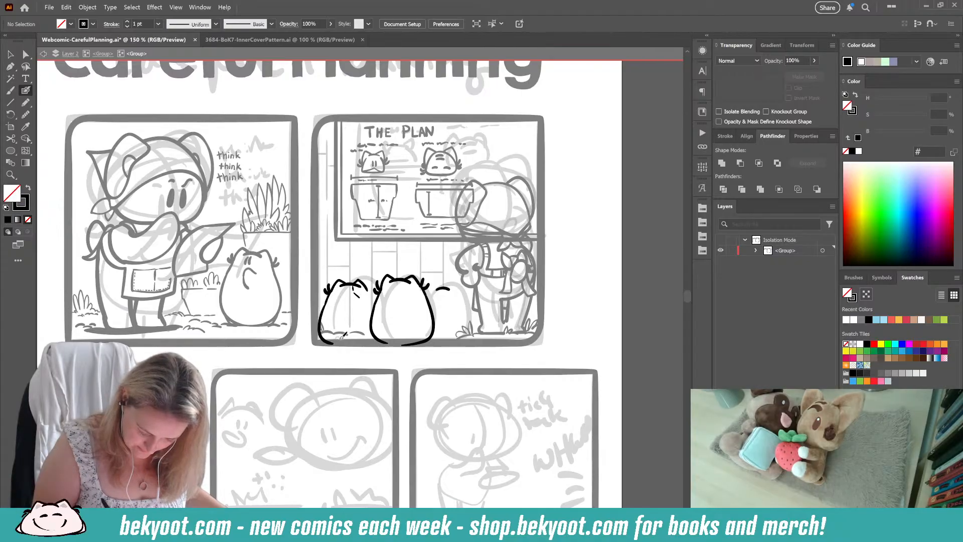
pyautogui.moveTo(340, 285); pyautogui.dragTo(370, 285)
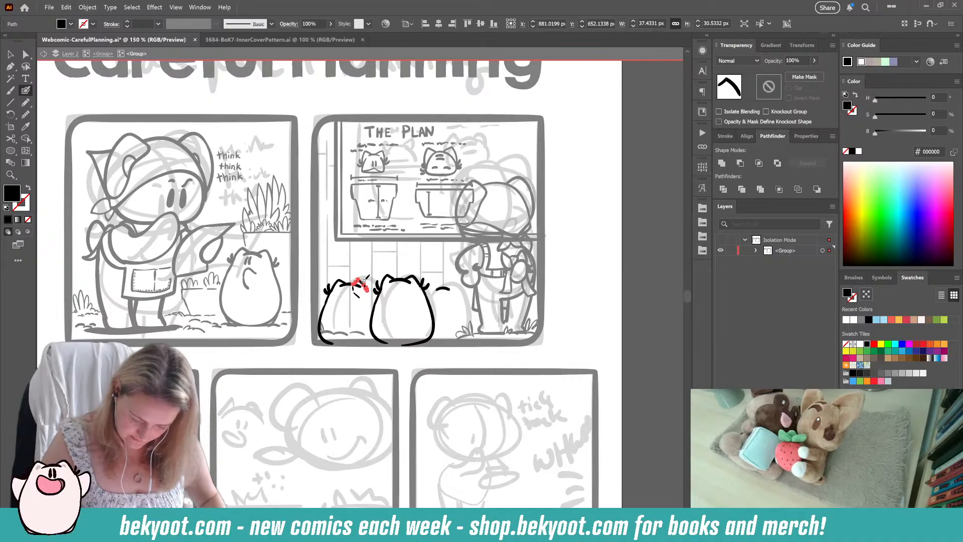
pyautogui.hotkey('ctrl', 'z')
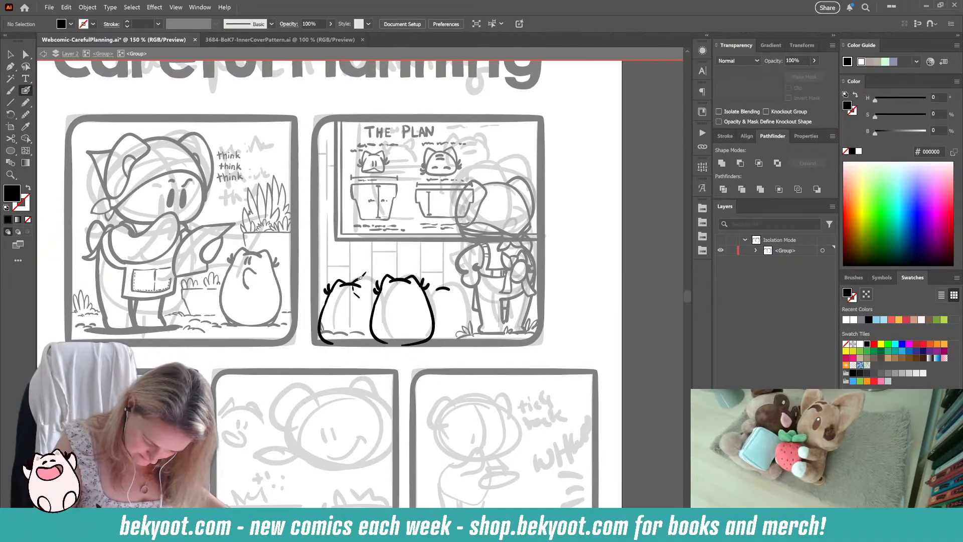
pyautogui.moveTo(365, 284)
pyautogui.mouseDown()
pyautogui.moveTo(369, 292)
pyautogui.moveTo(357, 283)
pyautogui.mouseUp()
pyautogui.hotkey('ctrl', 'shift', 'a')
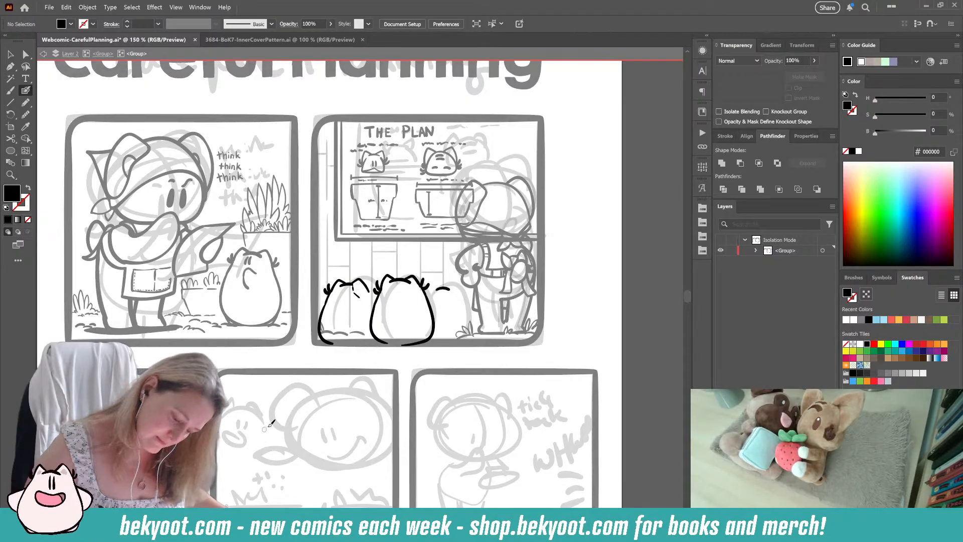
# Step: Ink the left creature's right cheek tuft, right body side and bottom edge up against the middle creature
pyautogui.hotkey('shift', 'x')
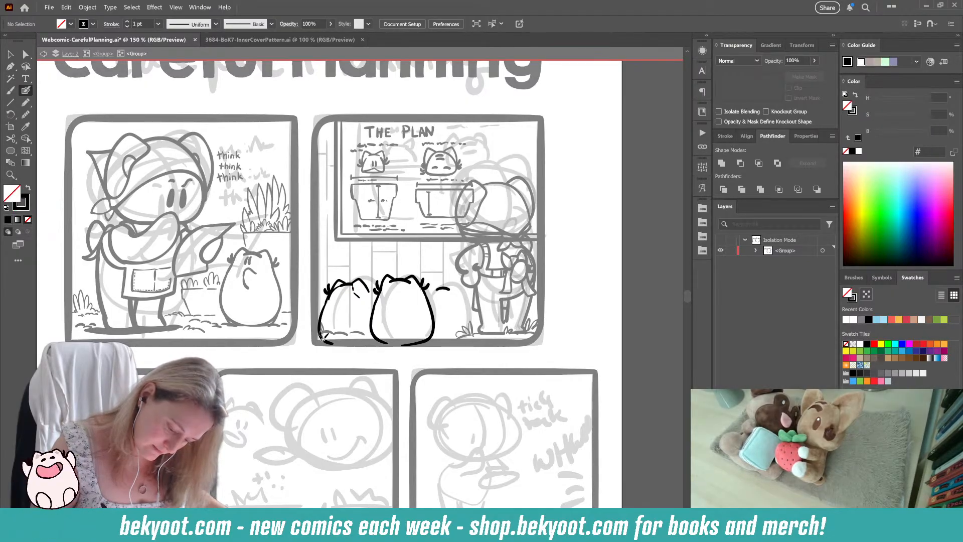
pyautogui.hotkey('shift', 'x')
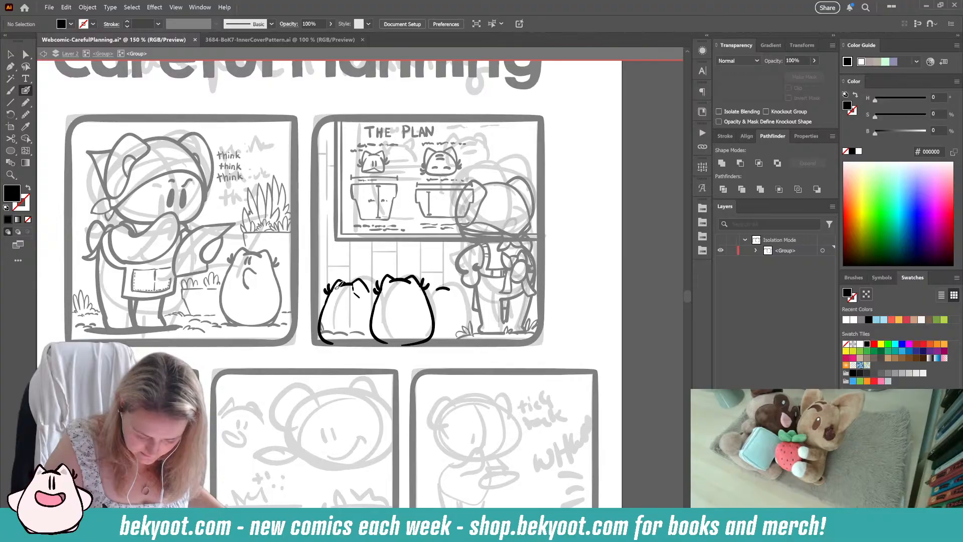
pyautogui.hotkey('shift', 'x')
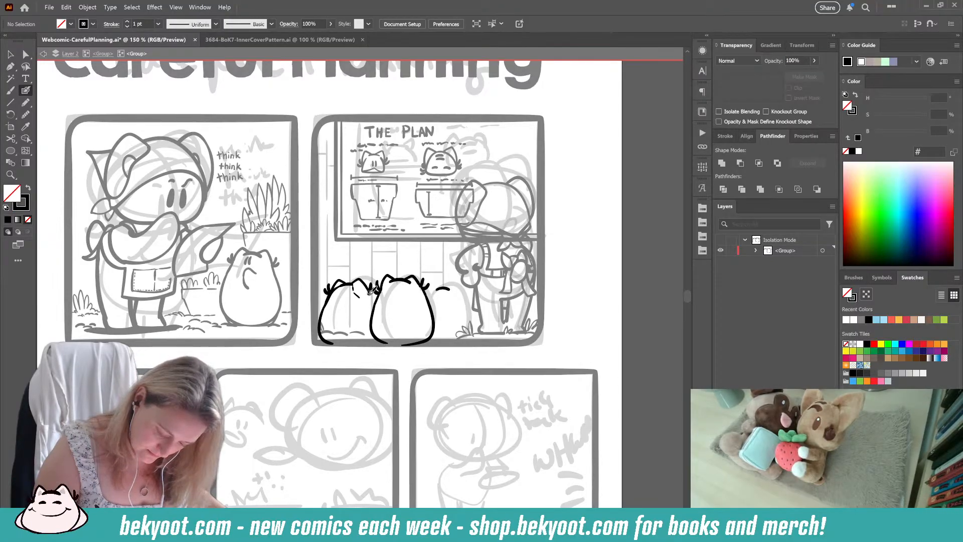
pyautogui.moveTo(369, 293); pyautogui.dragTo(374, 308)
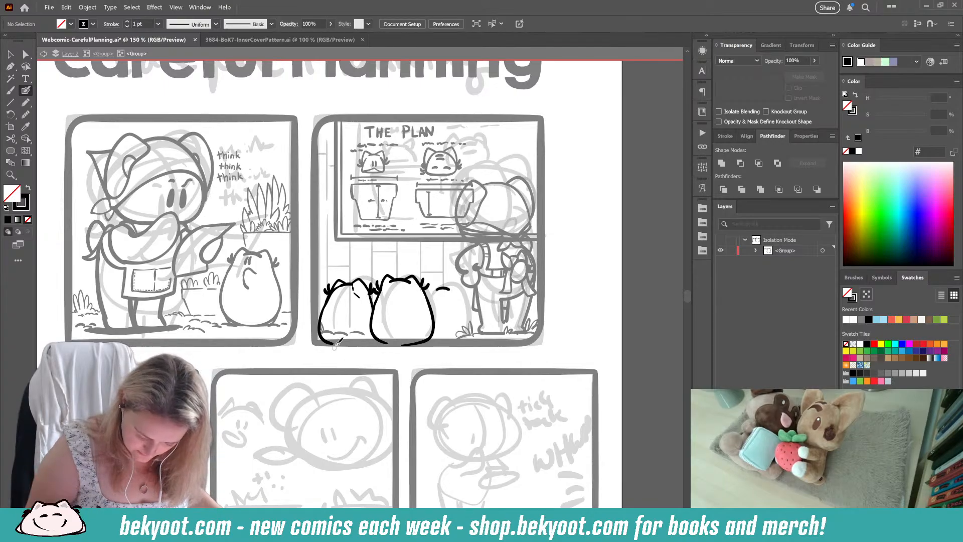
pyautogui.moveTo(335, 341); pyautogui.dragTo(375, 335)
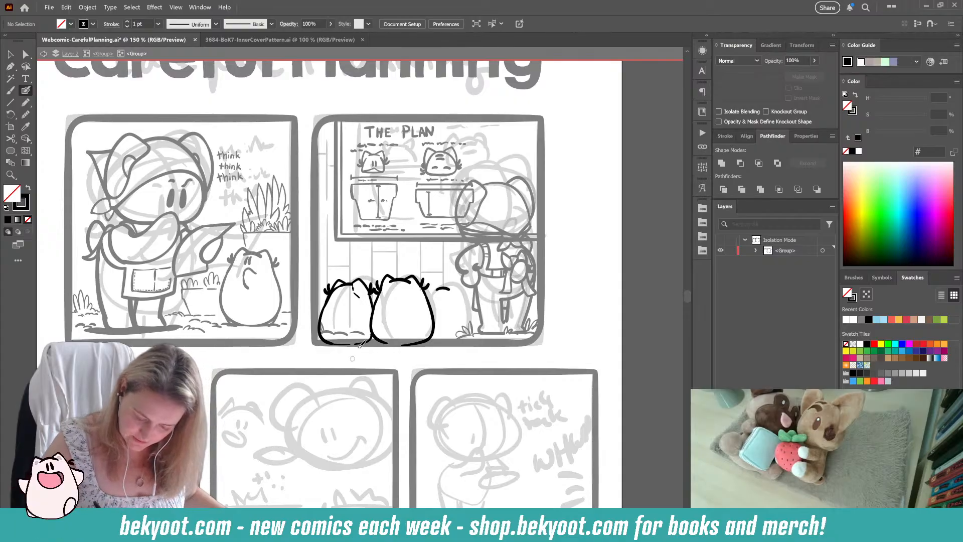
# Step: Shift the left creature's lines slightly left and scale them to about 130 px wide and 153 px tall
pyautogui.moveTo(372, 293); pyautogui.dragTo(368, 346)
pyautogui.keyDown('ctrl'); pyautogui.click(371, 263); pyautogui.keyUp('ctrl')
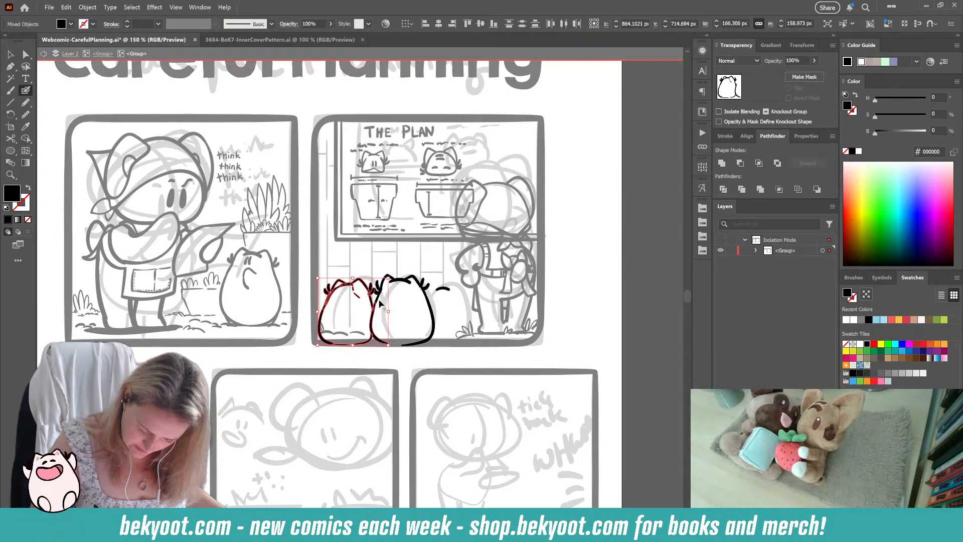
pyautogui.keyDown('ctrl'); pyautogui.keyDown('shift'); pyautogui.click(372, 322); pyautogui.keyUp('shift'); pyautogui.keyUp('ctrl')
pyautogui.moveTo(371, 300); pyautogui.dragTo(367, 301)
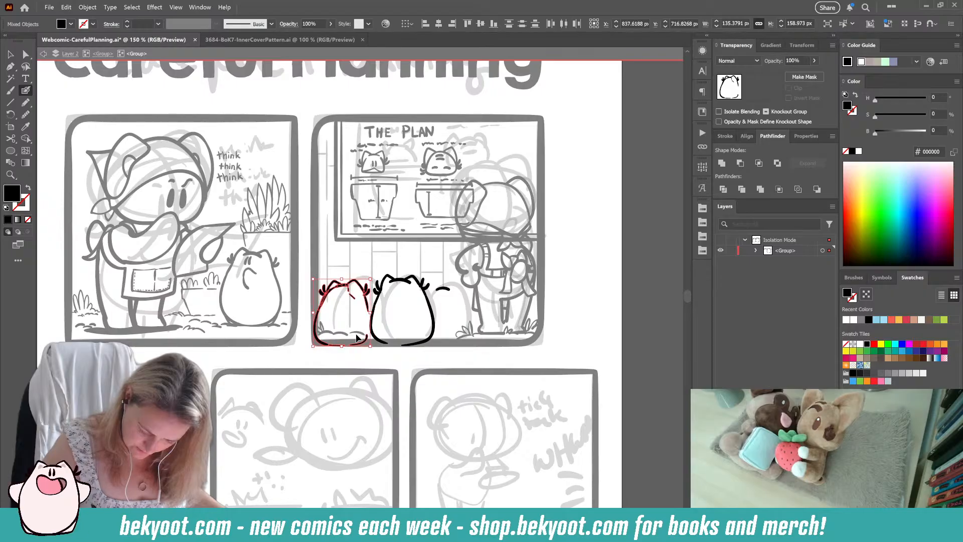
pyautogui.moveTo(362, 343); pyautogui.dragTo(364, 342)
pyautogui.moveTo(371, 278); pyautogui.dragTo(369, 281)
pyautogui.moveTo(362, 342); pyautogui.dragTo(363, 341)
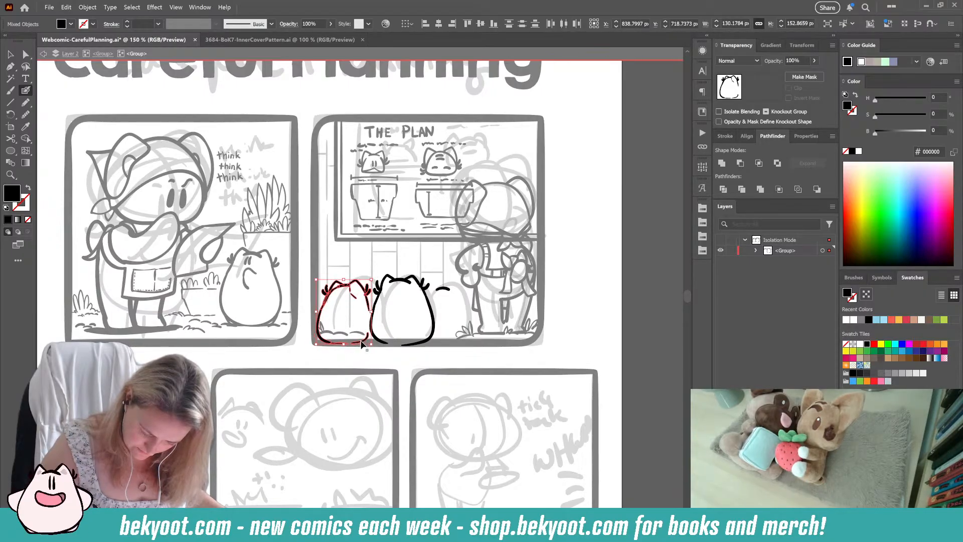
pyautogui.keyDown('ctrl'); pyautogui.click(383, 353); pyautogui.keyUp('ctrl')
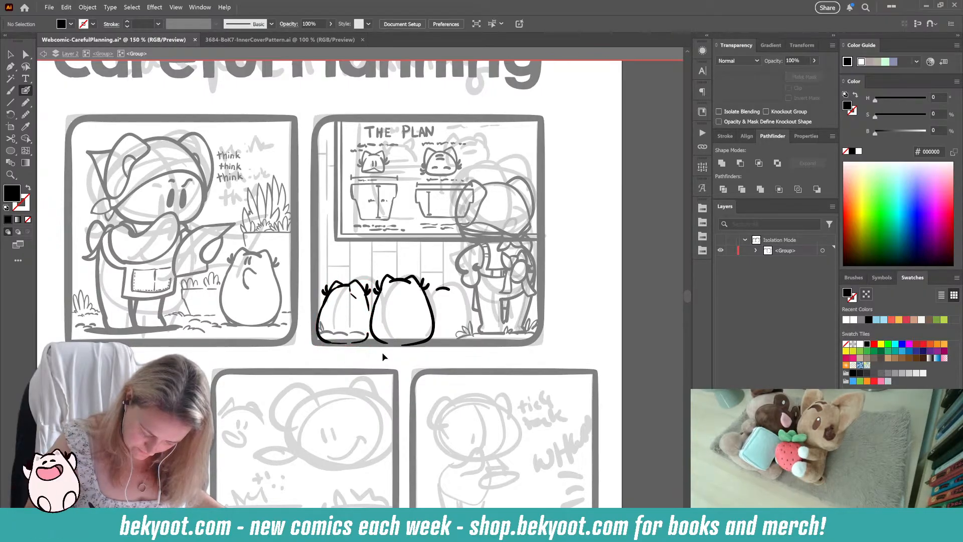
# Step: Delete the left creature's right body side and lower right curve and redraw them meeting the middle creature
pyautogui.keyDown('ctrl'); pyautogui.click(370, 309); pyautogui.keyUp('ctrl')
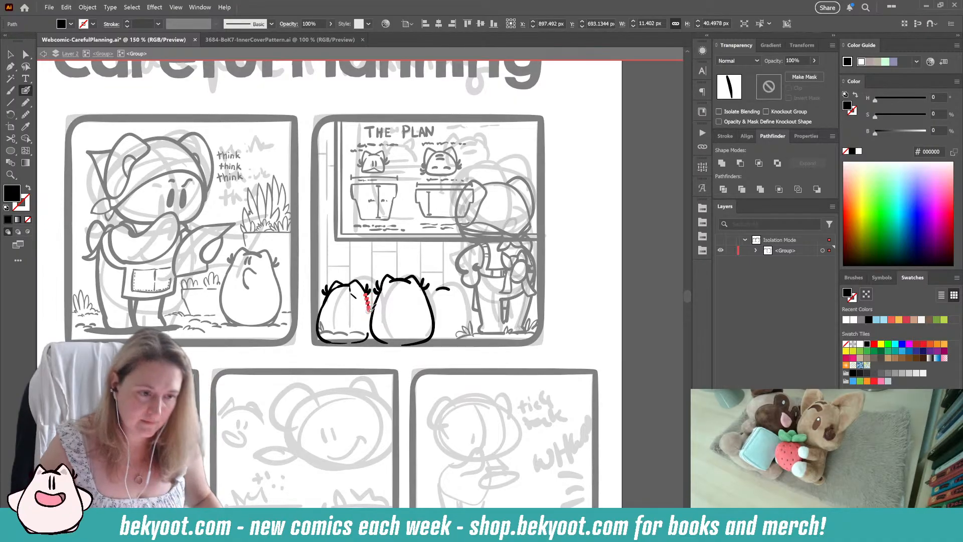
pyautogui.press('Delete')
pyautogui.keyDown('ctrl'); pyautogui.click(361, 341); pyautogui.keyUp('ctrl')
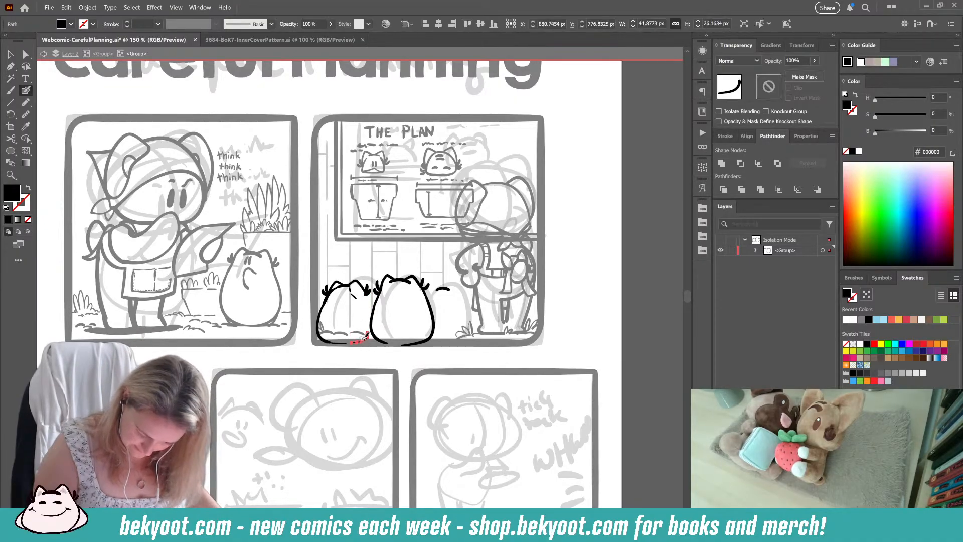
pyautogui.press('Delete')
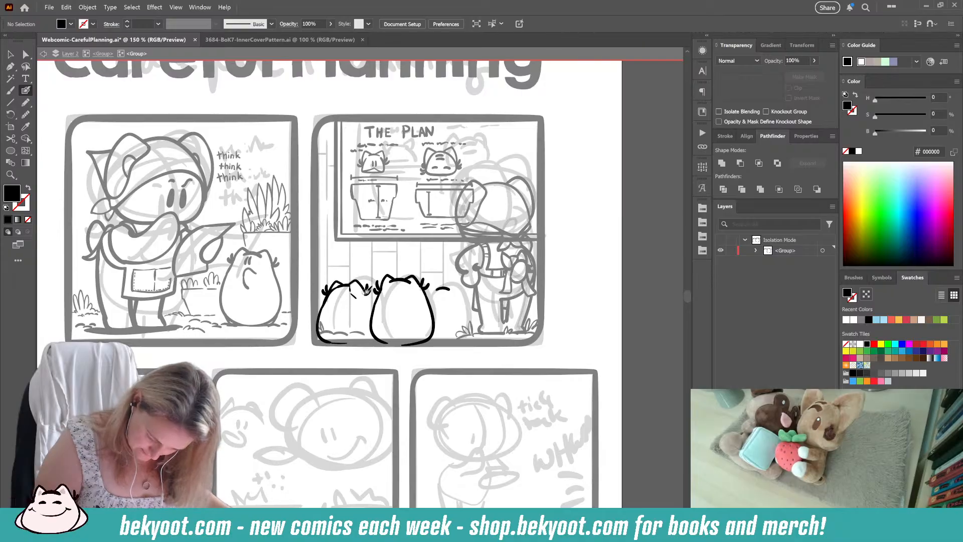
pyautogui.moveTo(367, 291)
pyautogui.mouseDown()
pyautogui.moveTo(346, 342)
pyautogui.moveTo(374, 332)
pyautogui.mouseUp()
pyautogui.hotkey('ctrl', 'z')
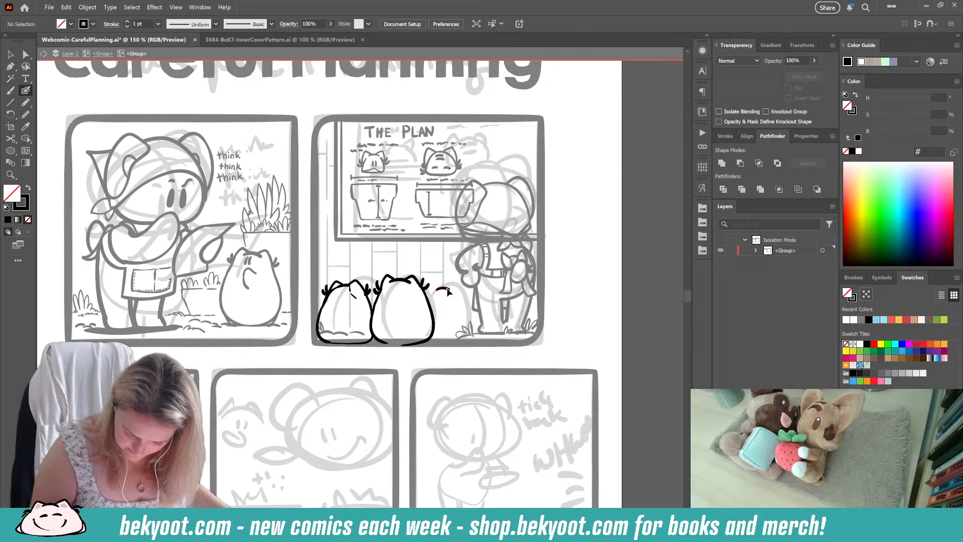
pyautogui.moveTo(448, 292); pyautogui.dragTo(453, 289)
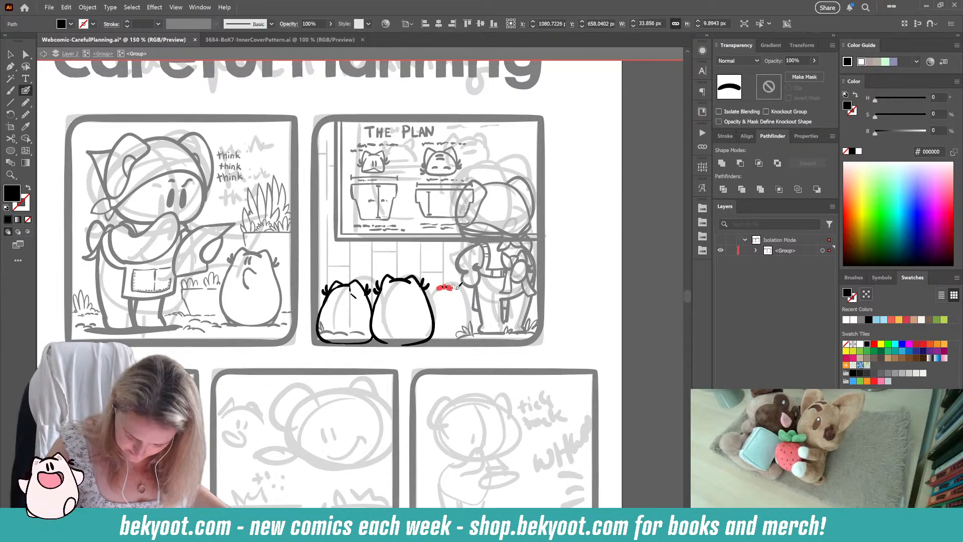
pyautogui.hotkey('ctrl', 'shift', 'a')
pyautogui.hotkey('shift', 'x')
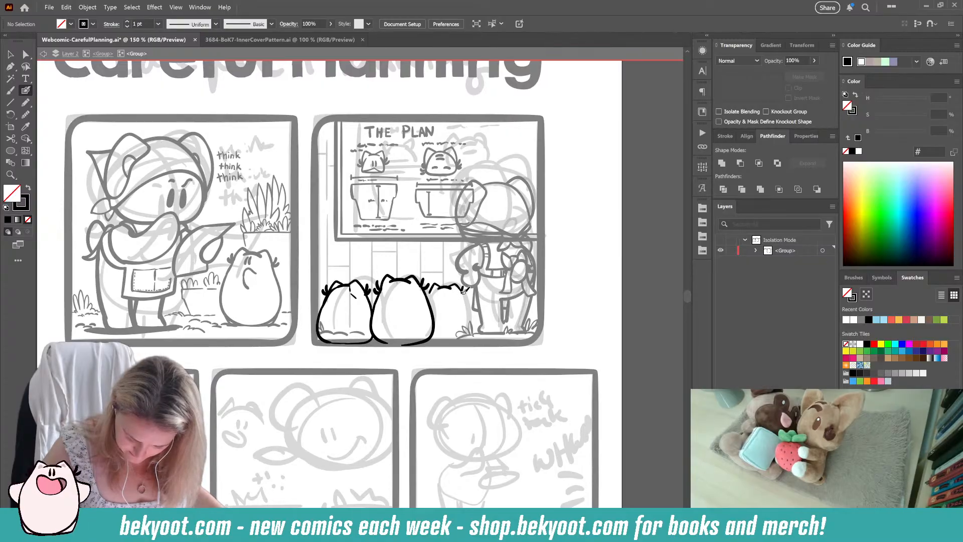
pyautogui.moveTo(463, 291); pyautogui.dragTo(473, 333)
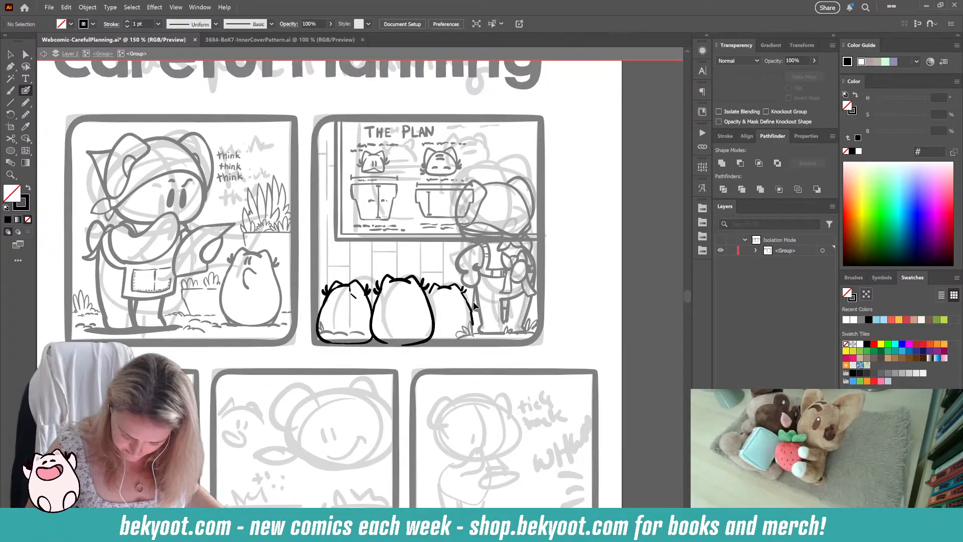
pyautogui.hotkey('ctrl', 'z')
pyautogui.moveTo(468, 300)
pyautogui.mouseDown()
pyautogui.moveTo(474, 323)
pyautogui.moveTo(464, 333)
pyautogui.mouseUp()
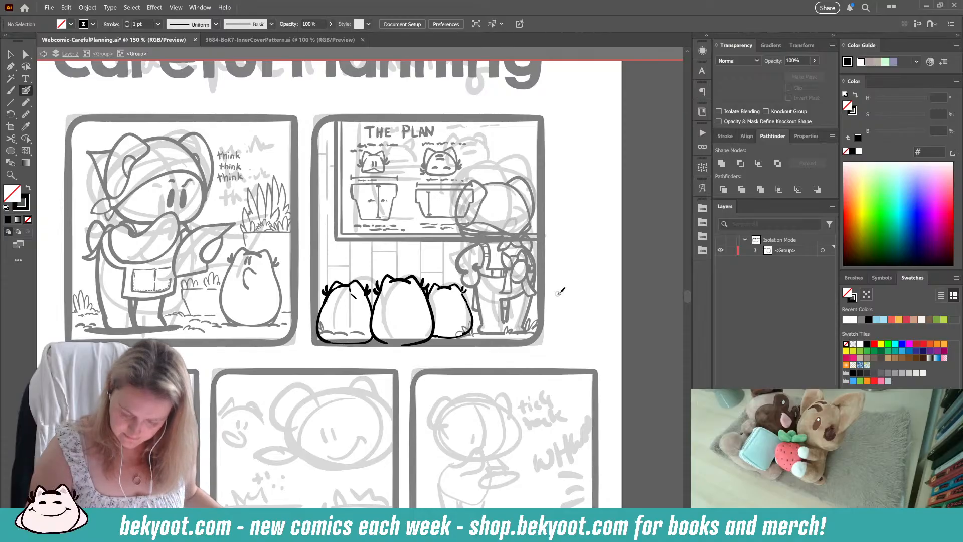
pyautogui.hotkey('ctrl', 'z')
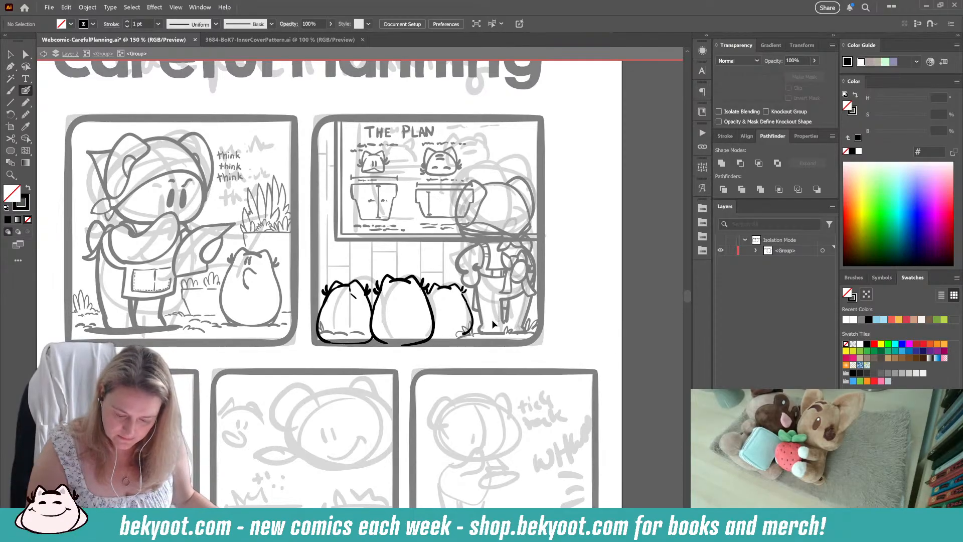
pyautogui.hotkey('ctrl', 'z')
pyautogui.hotkey('ctrl', 'z')
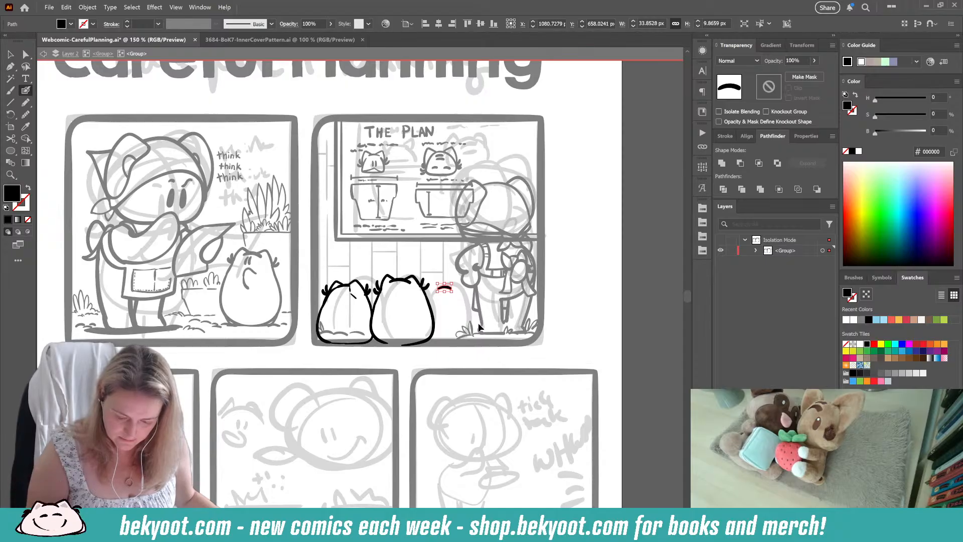
pyautogui.hotkey('ctrl', 'z')
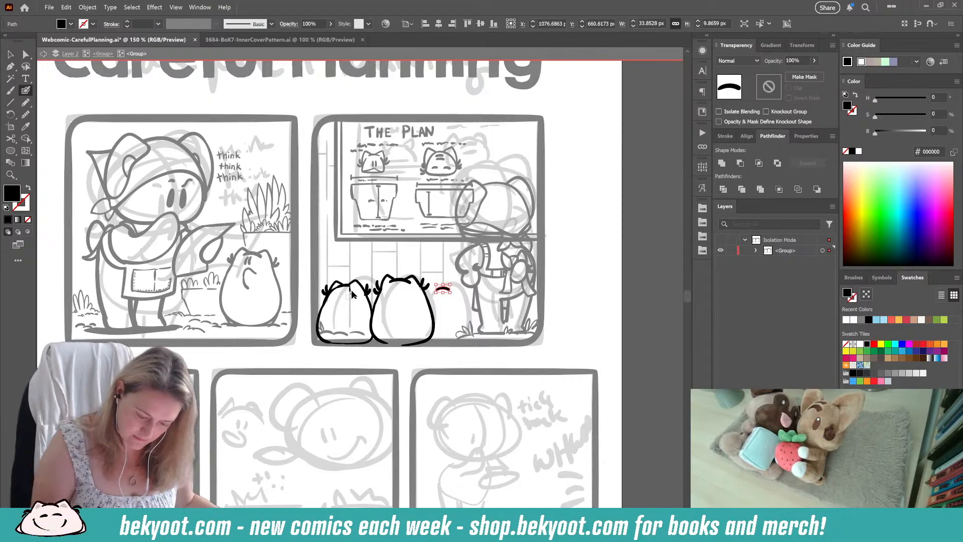
# Step: Remove the stray mark under the left creature's right ear and replace the right creature's head arc with a lower one
pyautogui.moveTo(349, 287); pyautogui.dragTo(355, 297)
pyautogui.hotkey('ctrl', 'z')
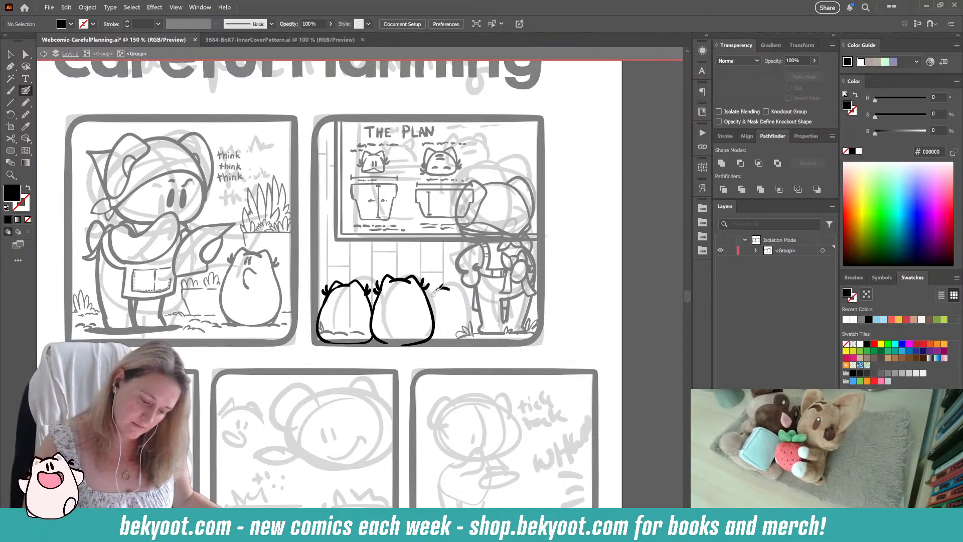
pyautogui.moveTo(435, 288); pyautogui.dragTo(450, 289)
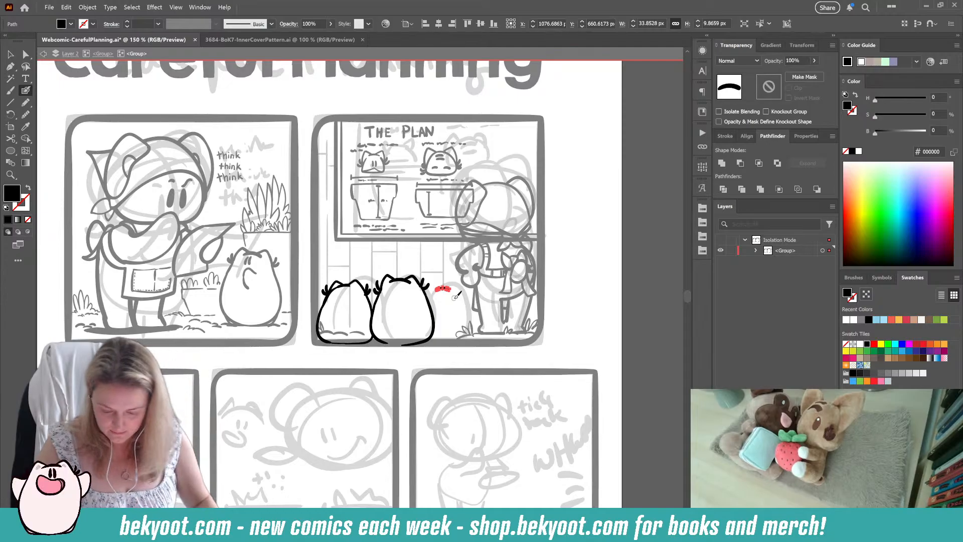
pyautogui.hotkey('ctrl', 'z')
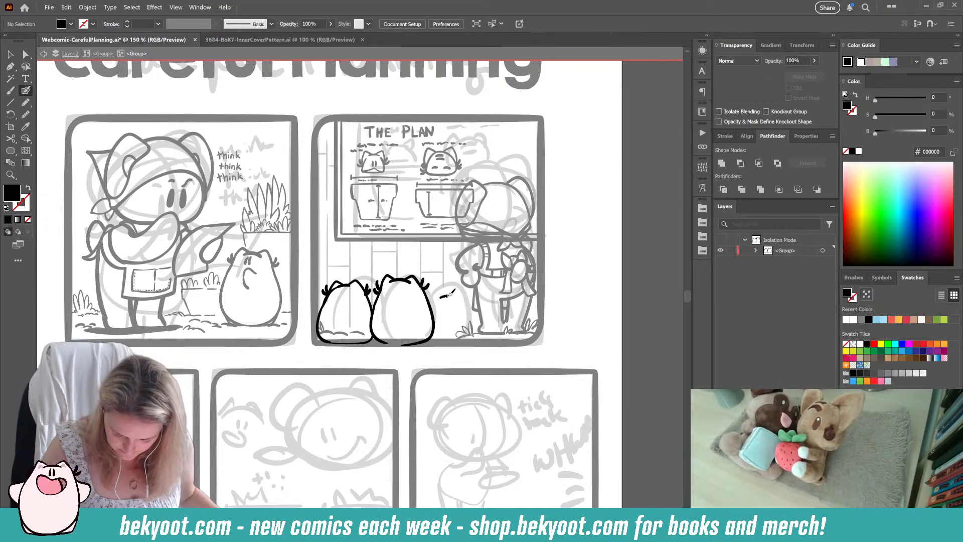
pyautogui.hotkey('shift', 'x')
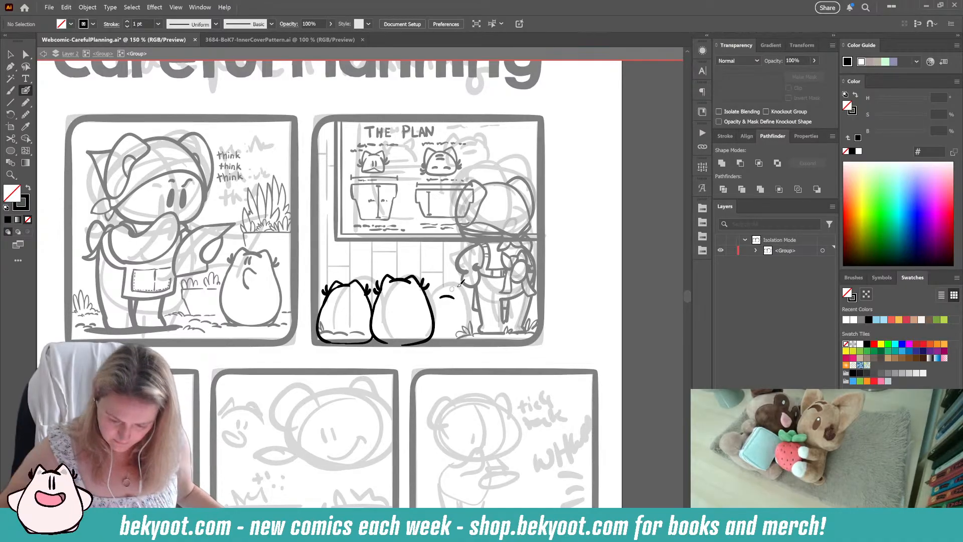
# Step: Ink the right creature's two ears and cheek tufts around its head arc
pyautogui.scroll(3, 454, 286)
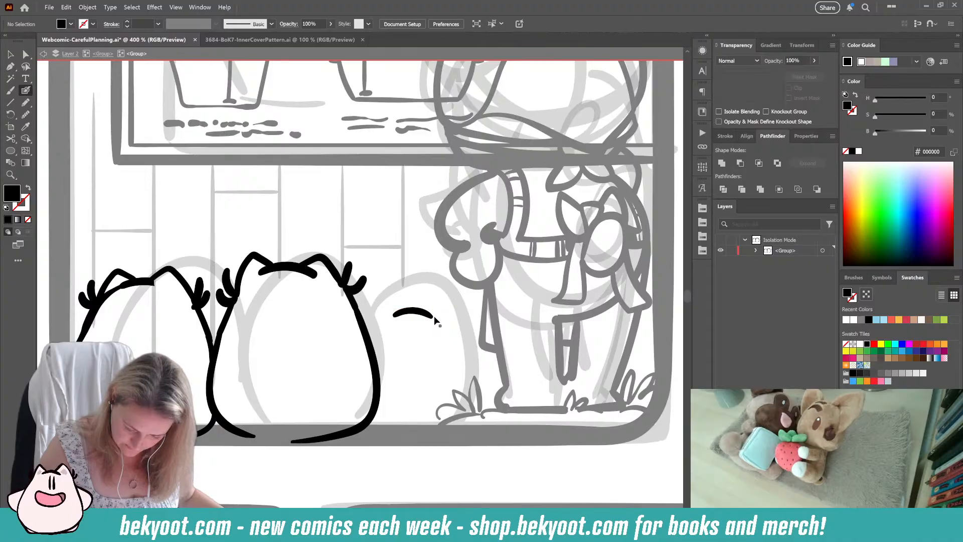
pyautogui.hotkey('ctrl', 'shift', 'a')
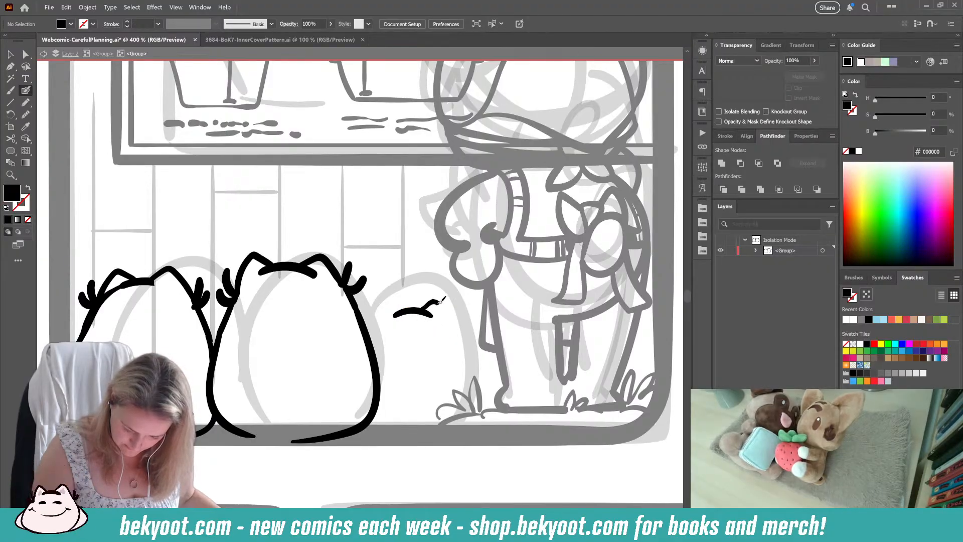
pyautogui.moveTo(439, 301); pyautogui.dragTo(451, 319)
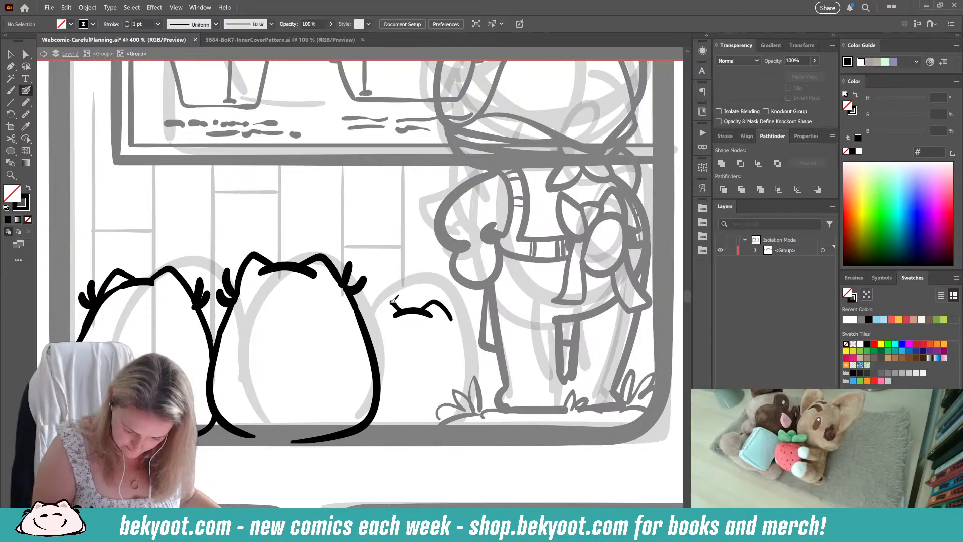
pyautogui.moveTo(382, 304); pyautogui.dragTo(374, 327)
pyautogui.moveTo(448, 309)
pyautogui.mouseDown()
pyautogui.moveTo(454, 322)
pyautogui.moveTo(461, 300)
pyautogui.mouseUp()
pyautogui.moveTo(369, 315); pyautogui.dragTo(371, 335)
# Step: Ink the right creature's right body side and rounded bottom, redoing strokes until the curve meets the middle creature
pyautogui.moveTo(453, 312)
pyautogui.mouseDown()
pyautogui.moveTo(475, 378)
pyautogui.moveTo(474, 397)
pyautogui.moveTo(445, 419)
pyautogui.mouseUp()
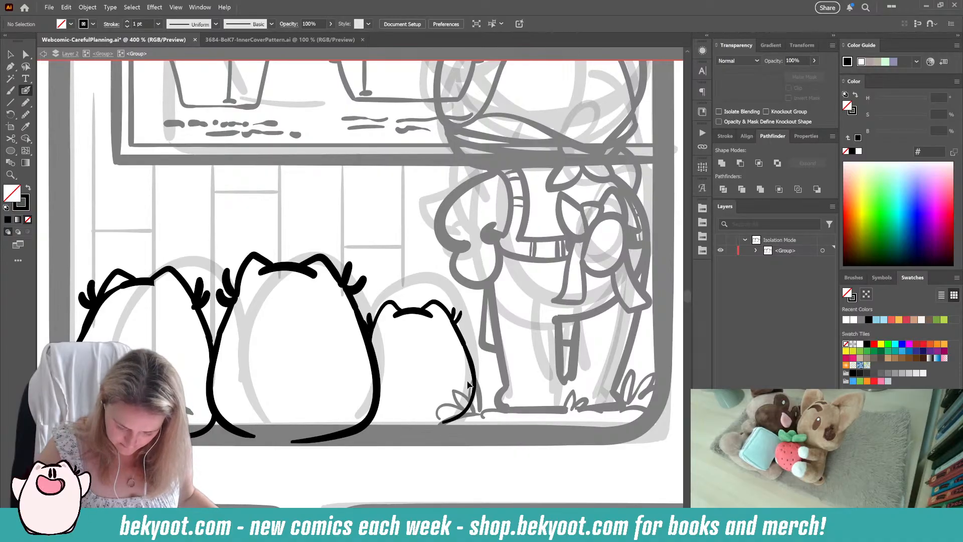
pyautogui.hotkey('ctrl', 'z')
pyautogui.moveTo(462, 341); pyautogui.dragTo(473, 381)
pyautogui.hotkey('ctrl', 'z')
pyautogui.moveTo(461, 341)
pyautogui.mouseDown()
pyautogui.moveTo(479, 395)
pyautogui.moveTo(394, 439)
pyautogui.mouseUp()
pyautogui.hotkey('ctrl', 'z')
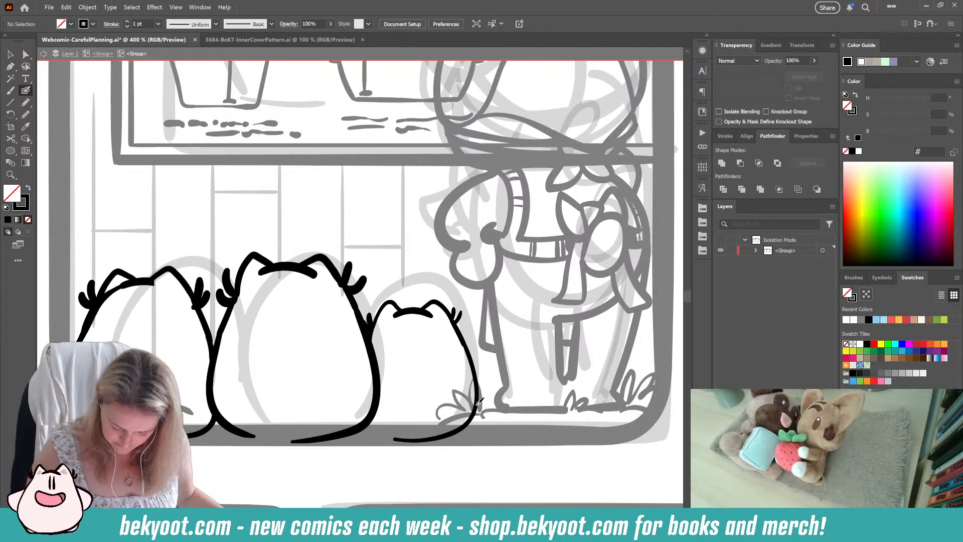
pyautogui.moveTo(458, 435)
pyautogui.mouseDown()
pyautogui.moveTo(432, 437)
pyautogui.moveTo(477, 412)
pyautogui.moveTo(405, 441)
pyautogui.moveTo(362, 430)
pyautogui.mouseUp()
pyautogui.hotkey('ctrl', 'z')
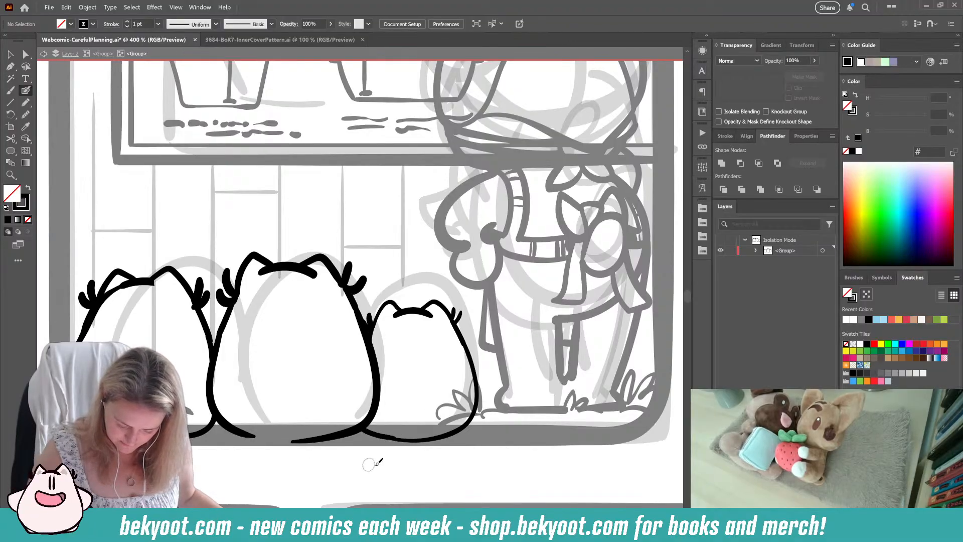
pyautogui.moveTo(404, 407); pyautogui.dragTo(395, 399)
pyautogui.moveTo(279, 460); pyautogui.dragTo(326, 453)
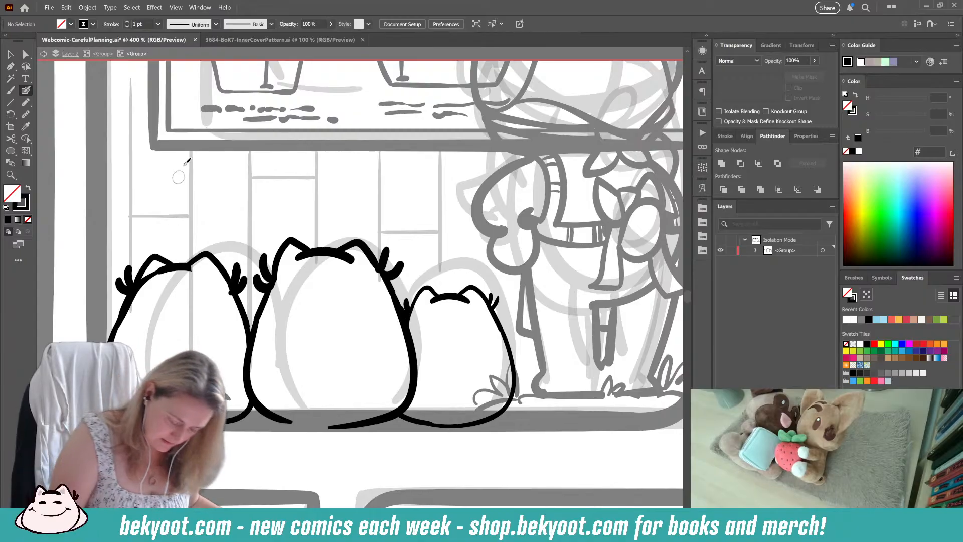
# Step: Touch up the left creature's head arc, then ink exclamation marks above the left and middle creatures and a small heart above the right one
pyautogui.moveTo(156, 271)
pyautogui.mouseDown()
pyautogui.moveTo(191, 267)
pyautogui.moveTo(181, 276)
pyautogui.mouseUp()
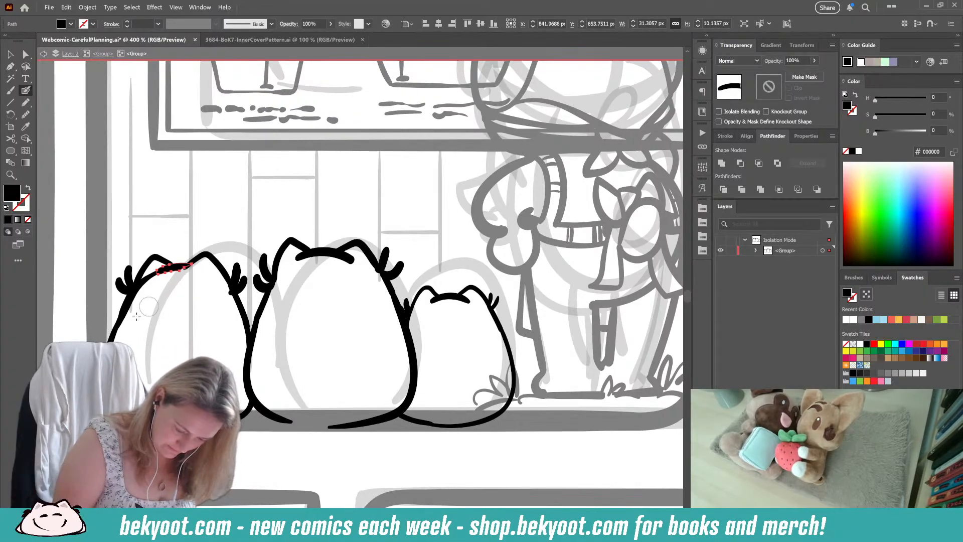
pyautogui.keyDown('ctrl'); pyautogui.click(234, 237); pyautogui.keyUp('ctrl')
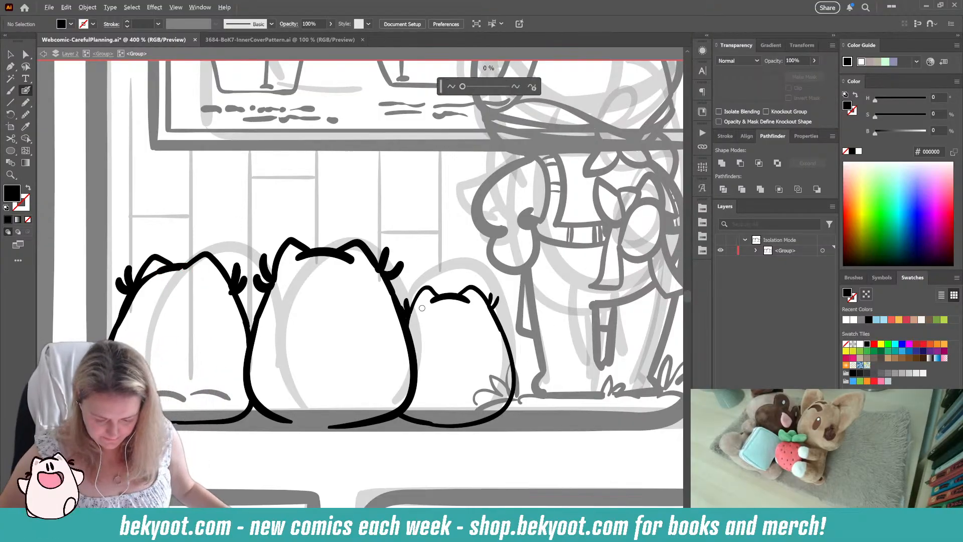
pyautogui.hotkey('ctrl', '-')
pyautogui.hotkey('ctrl', '-')
pyautogui.hotkey('ctrl', '-')
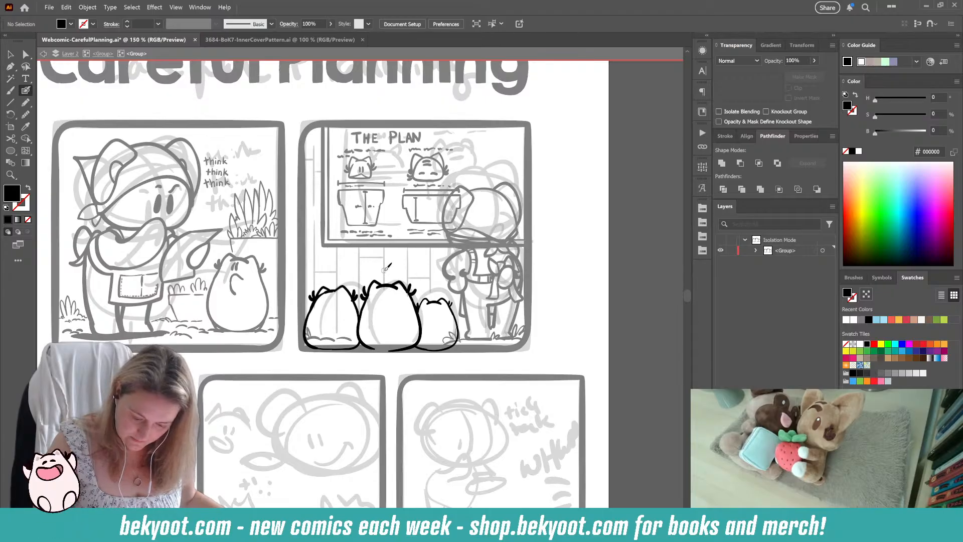
pyautogui.moveTo(387, 269); pyautogui.dragTo(386, 277)
pyautogui.click(386, 280)
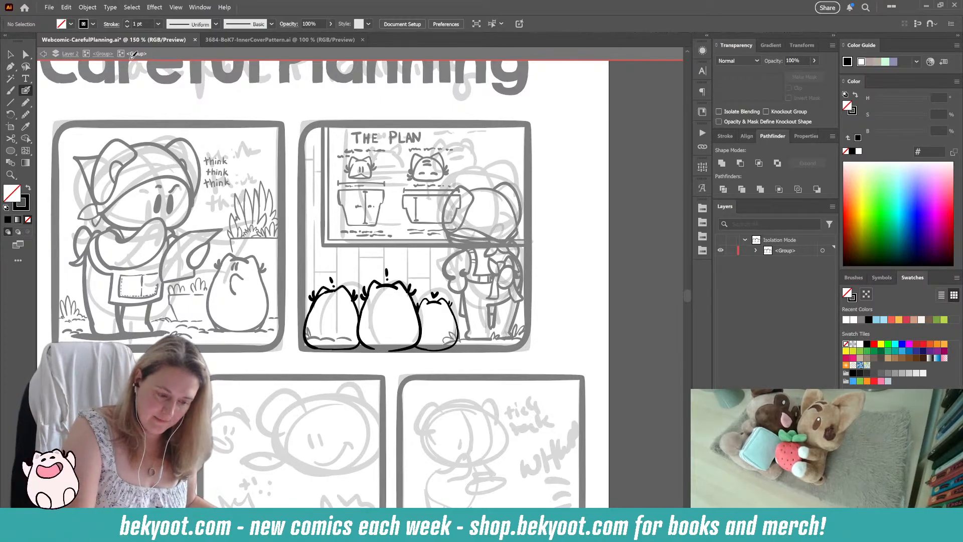
# Step: Step out to the parent group and ink a small heart and exclamation mark above the standing character's head
pyautogui.click(100, 55)
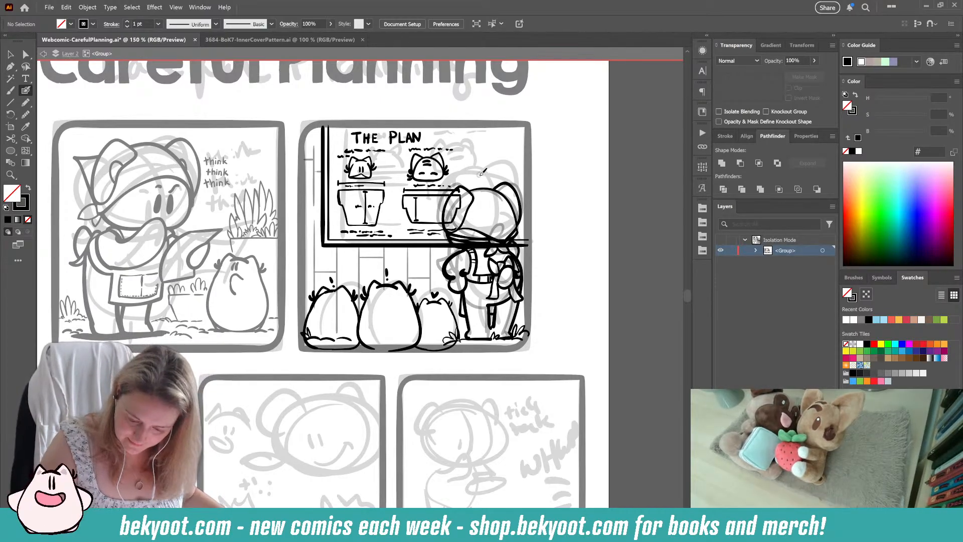
pyautogui.moveTo(496, 170); pyautogui.dragTo(494, 180)
pyautogui.click(493, 183)
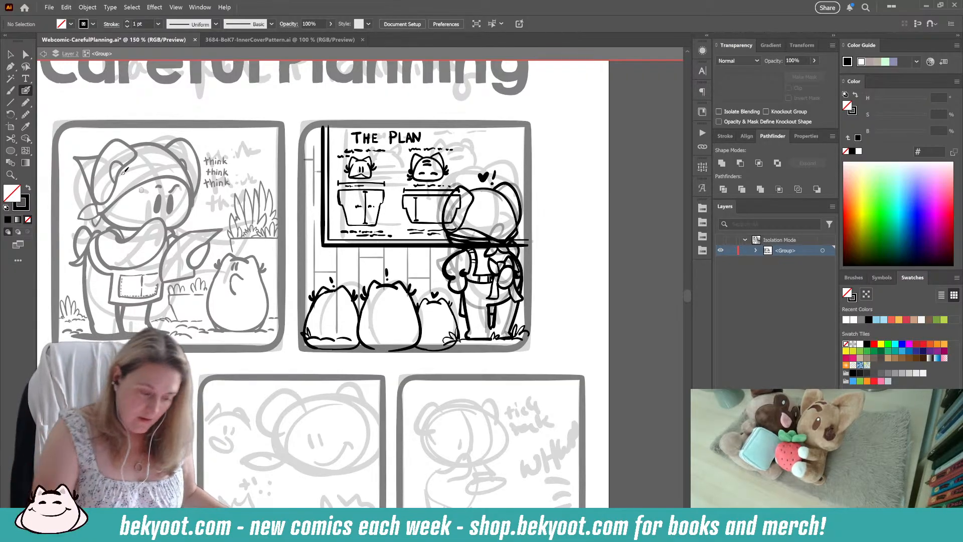
# Step: Erase the plan board's lower frame lines where they cross the standing character and delete a leftover piece beside it
pyautogui.press('v')
pyautogui.click(429, 244)
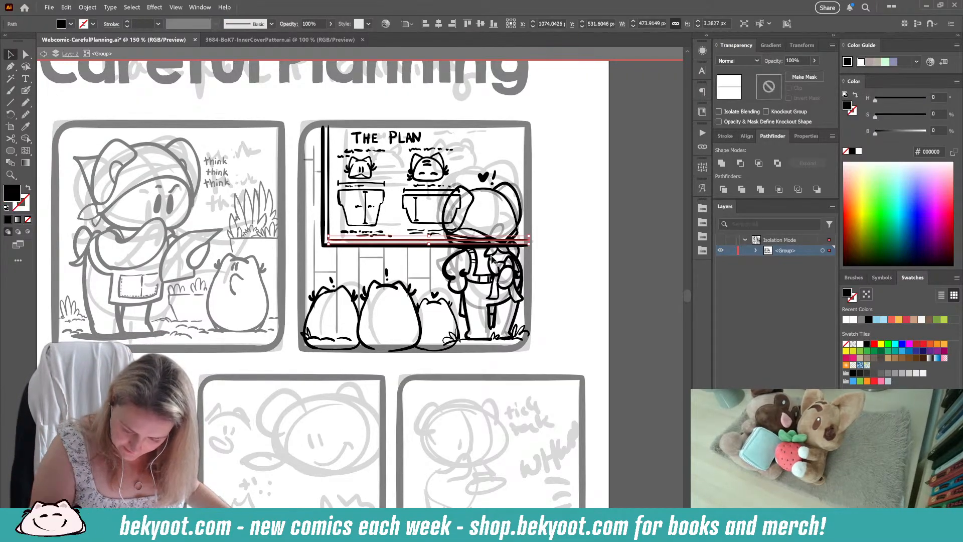
pyautogui.keyDown('shift'); pyautogui.click(416, 247); pyautogui.keyUp('shift')
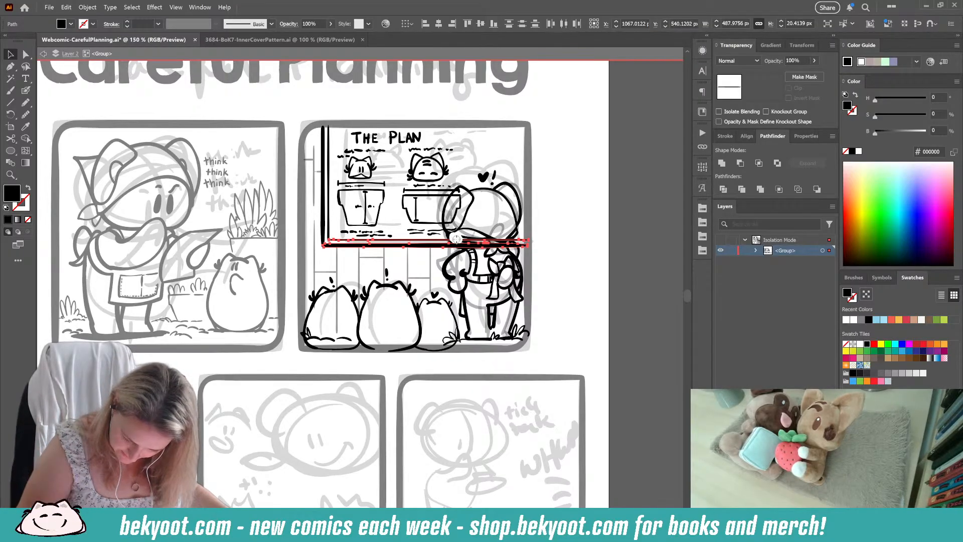
pyautogui.moveTo(459, 241); pyautogui.dragTo(523, 244)
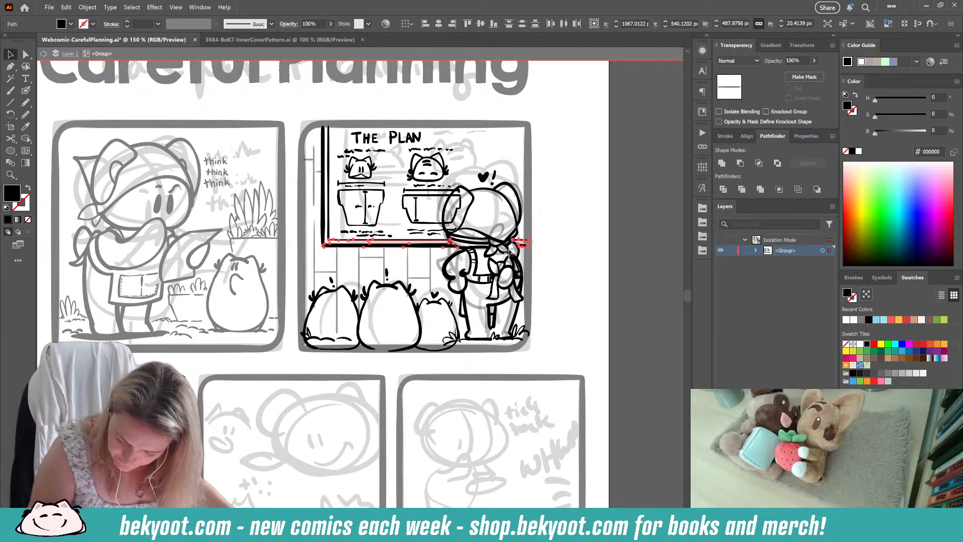
pyautogui.keyDown('ctrl'); pyautogui.click(570, 262); pyautogui.keyUp('ctrl')
pyautogui.keyDown('ctrl'); pyautogui.click(522, 246); pyautogui.keyUp('ctrl')
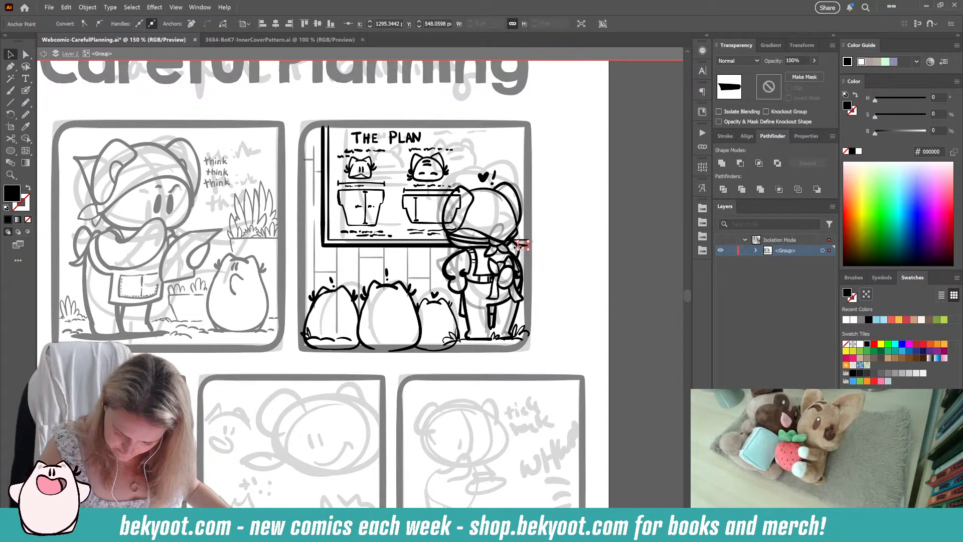
pyautogui.press('Delete')
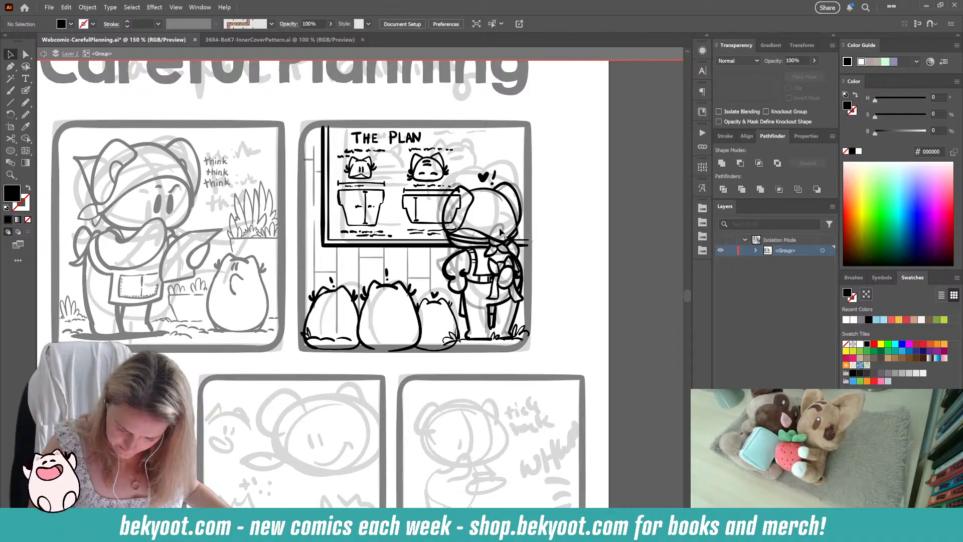
pyautogui.click(501, 234)
pyautogui.hotkey('ctrl', 'shift', 'a')
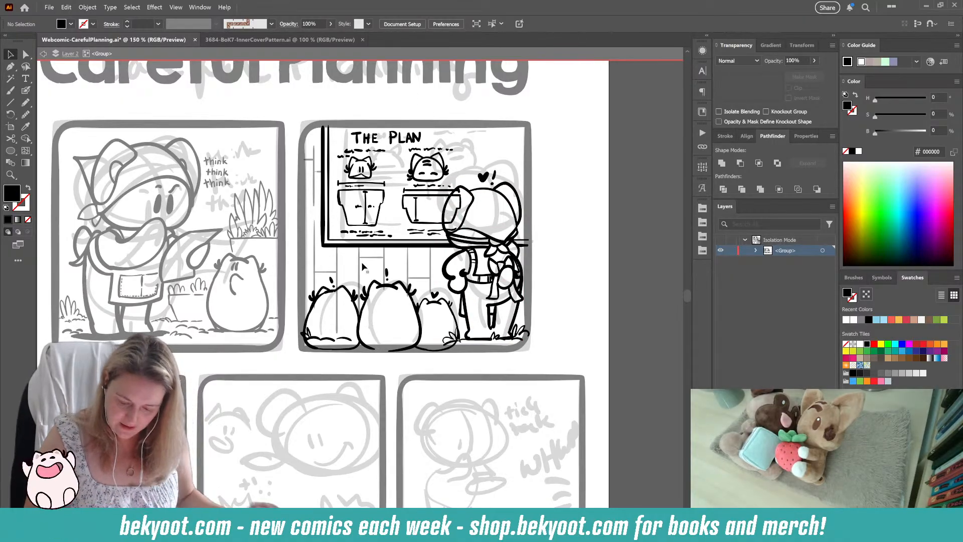
# Step: Delete the grass tuft and short ground stroke overlapping the right creature's lower right side
pyautogui.click(450, 340)
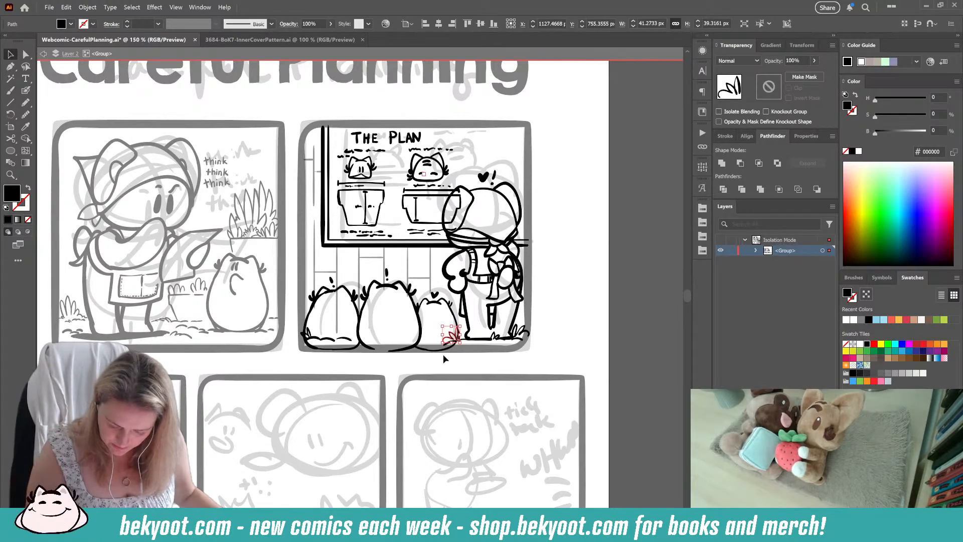
pyautogui.press('Delete')
pyautogui.click(447, 343)
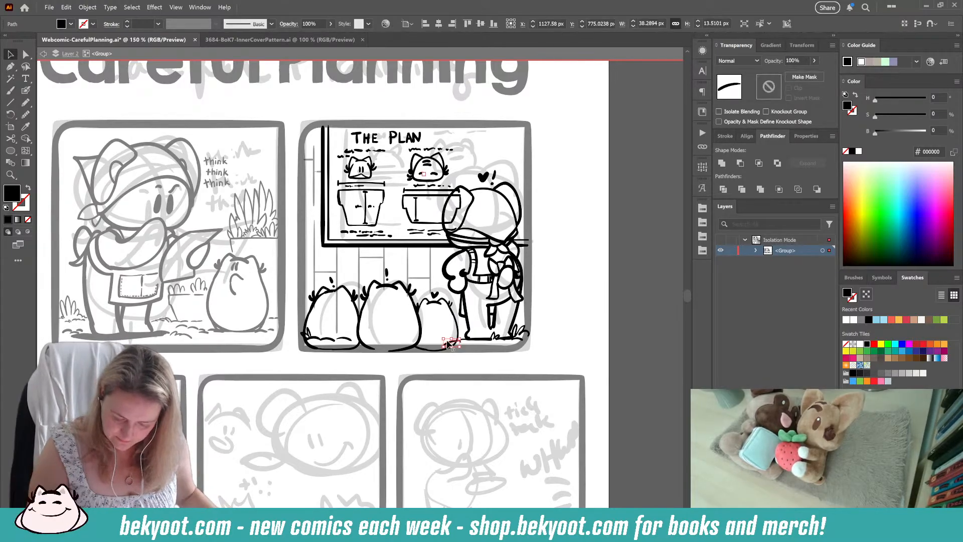
pyautogui.press('Delete')
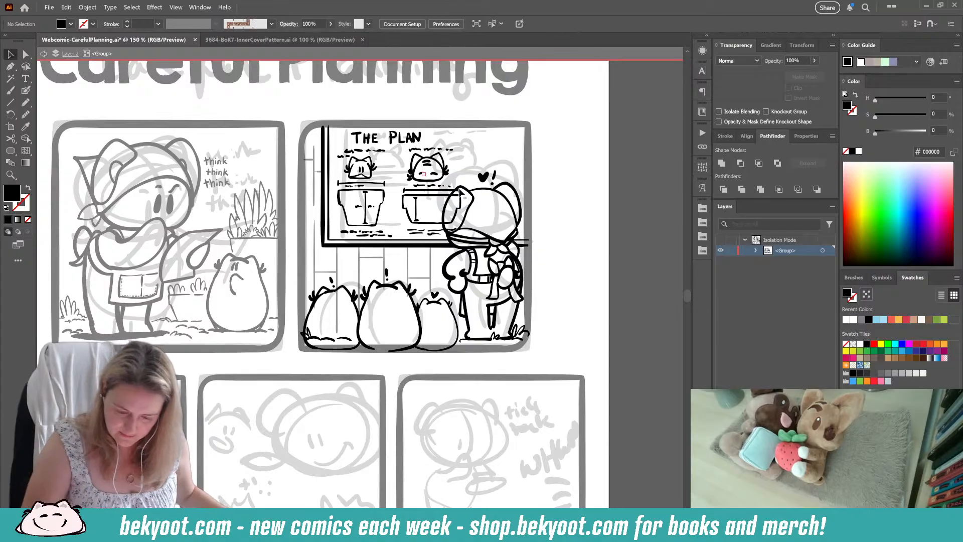
# Step: Erase the faint wall plank lines where they run through the round creatures
pyautogui.click(521, 261)
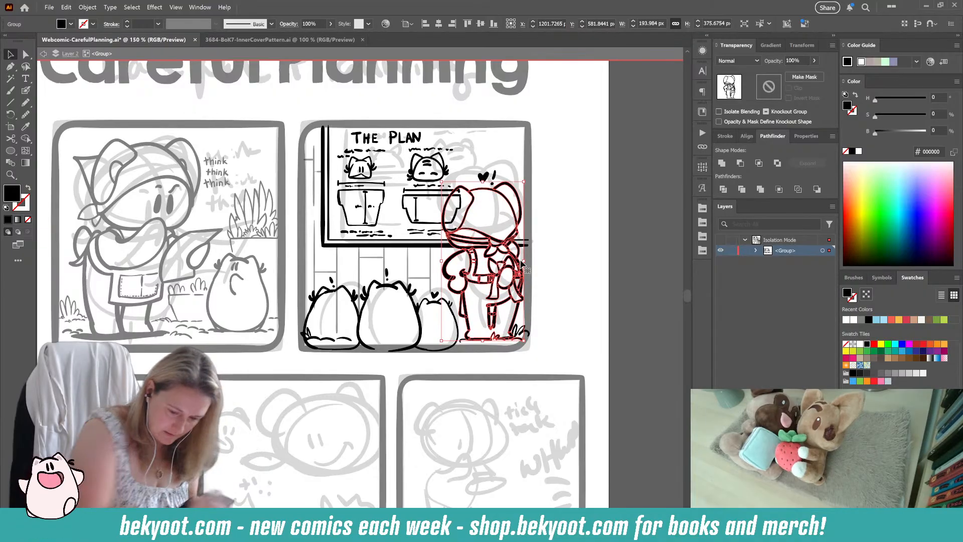
pyautogui.click(581, 261)
pyautogui.moveTo(371, 398); pyautogui.dragTo(388, 361)
pyautogui.click(355, 226)
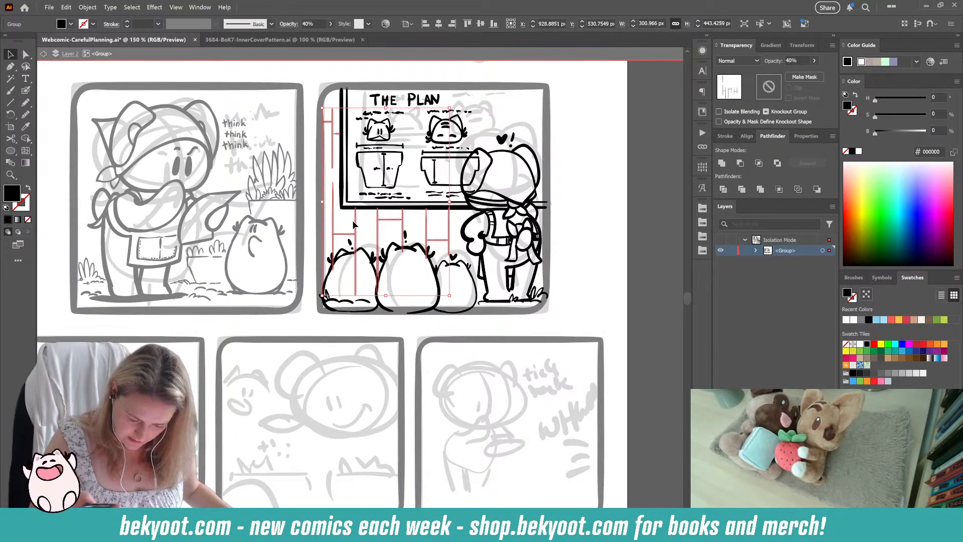
pyautogui.moveTo(333, 256)
pyautogui.mouseDown()
pyautogui.moveTo(346, 309)
pyautogui.moveTo(356, 248)
pyautogui.mouseUp()
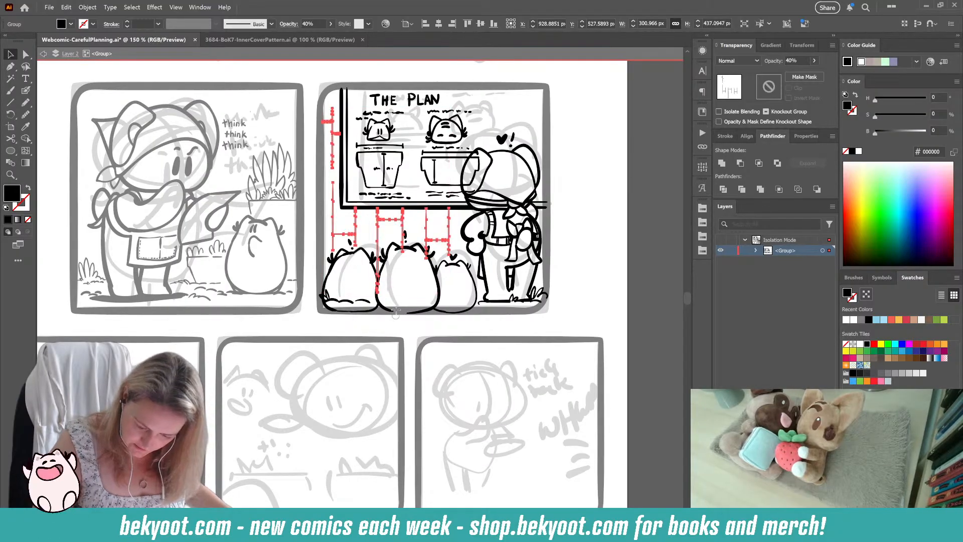
pyautogui.moveTo(379, 306)
pyautogui.mouseDown()
pyautogui.moveTo(378, 281)
pyautogui.moveTo(380, 340)
pyautogui.moveTo(377, 260)
pyautogui.moveTo(408, 263)
pyautogui.moveTo(402, 249)
pyautogui.moveTo(428, 293)
pyautogui.moveTo(425, 250)
pyautogui.moveTo(428, 274)
pyautogui.moveTo(450, 255)
pyautogui.moveTo(444, 302)
pyautogui.mouseUp()
pyautogui.click(588, 252)
pyautogui.moveTo(444, 381); pyautogui.dragTo(432, 401)
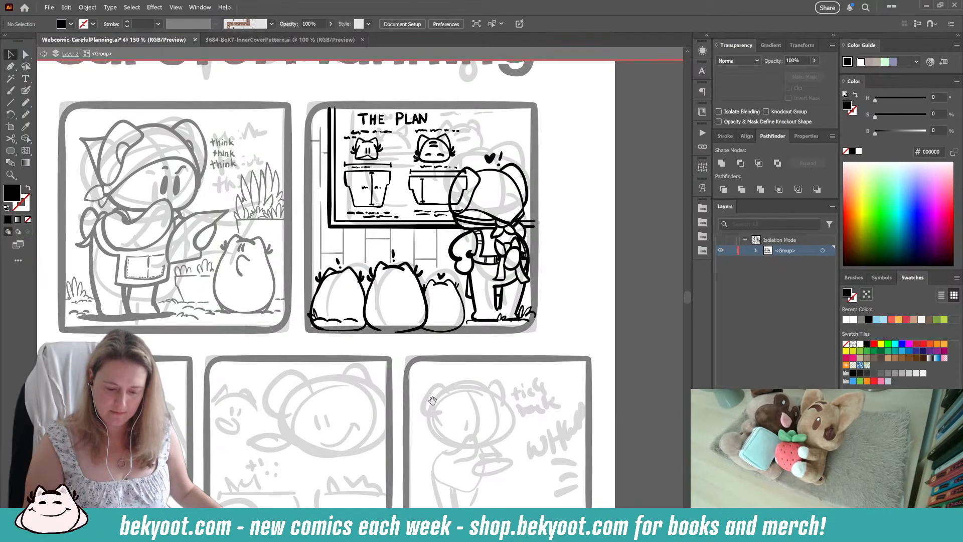
# Step: Delete the ground strokes and grass tuft across the left creature's base and leave the isolated group
pyautogui.click(352, 319)
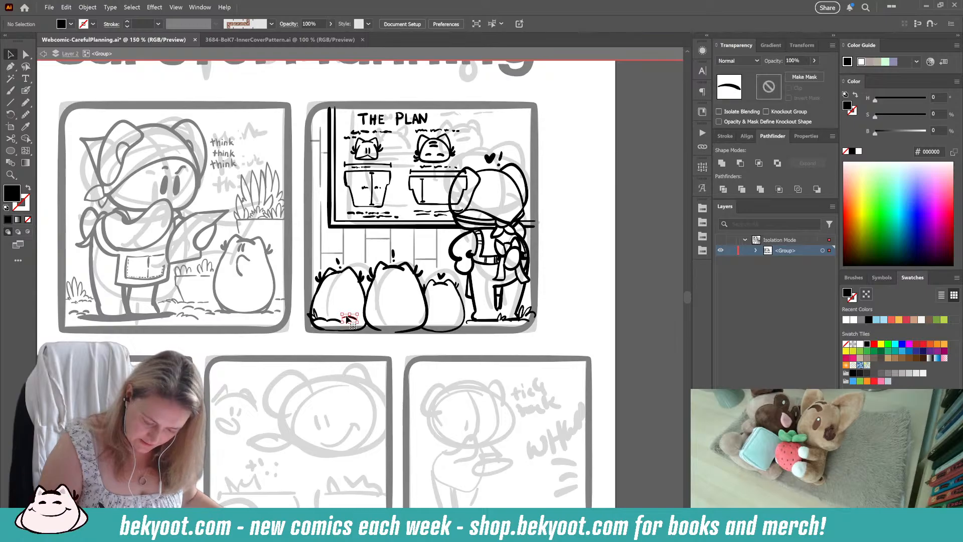
pyautogui.moveTo(319, 318); pyautogui.dragTo(319, 320)
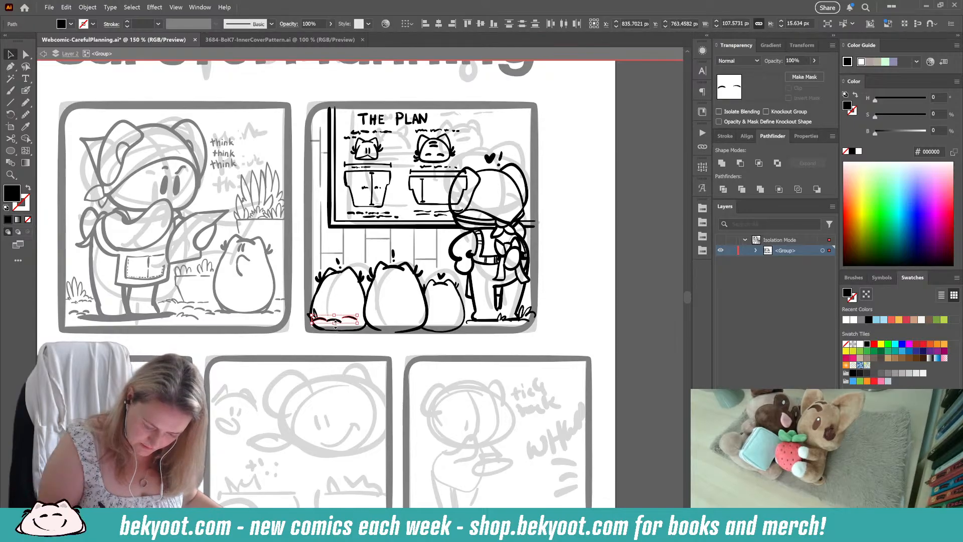
pyautogui.press('Delete')
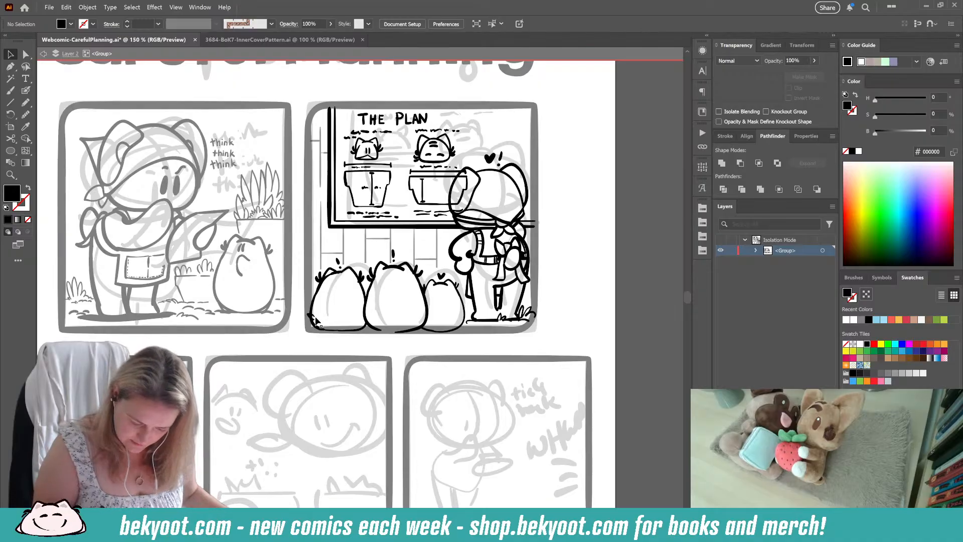
pyautogui.click(312, 316)
pyautogui.press('Delete')
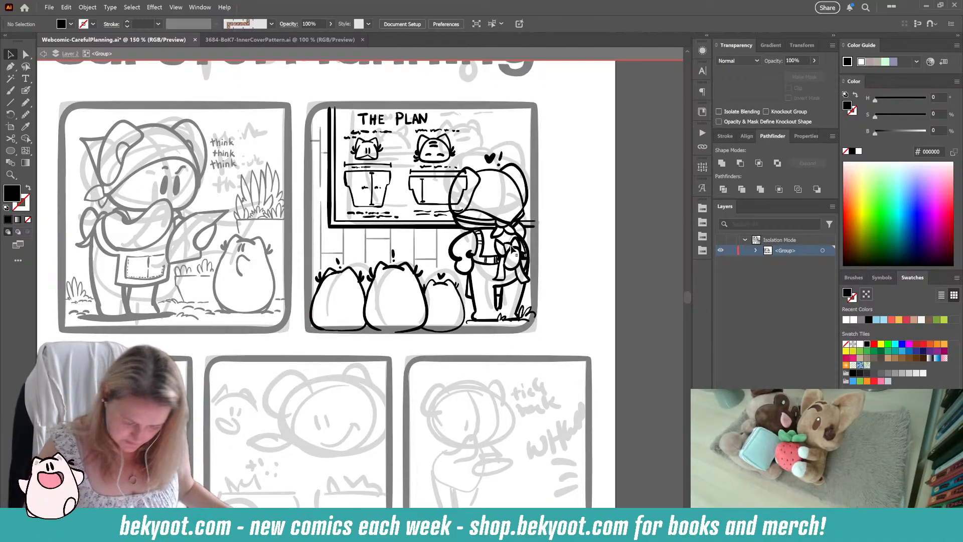
pyautogui.press('Escape')
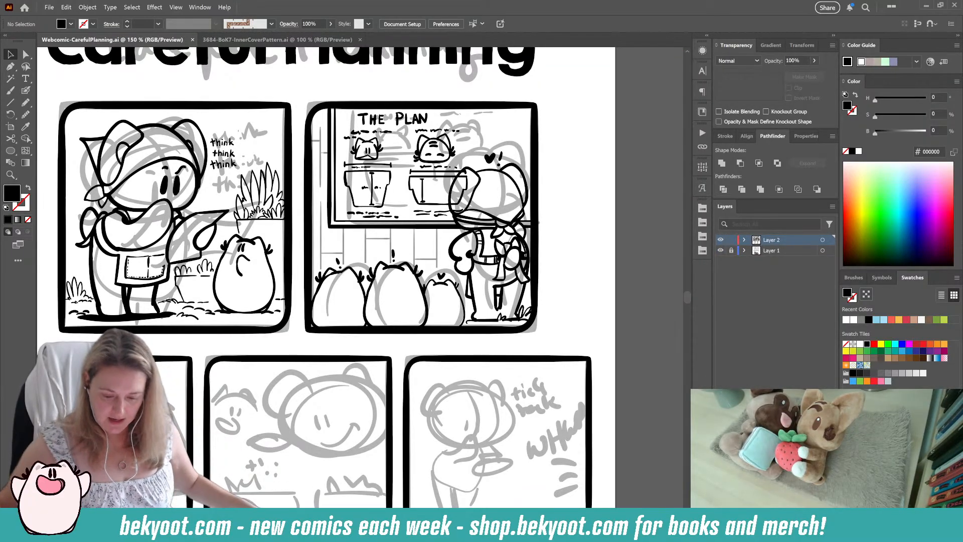
# Step: Lock Layer 2, unlock Layer 1 and move the faded sketch of the title and first two panels off the page to the left
pyautogui.scroll(-2, 449, 315)
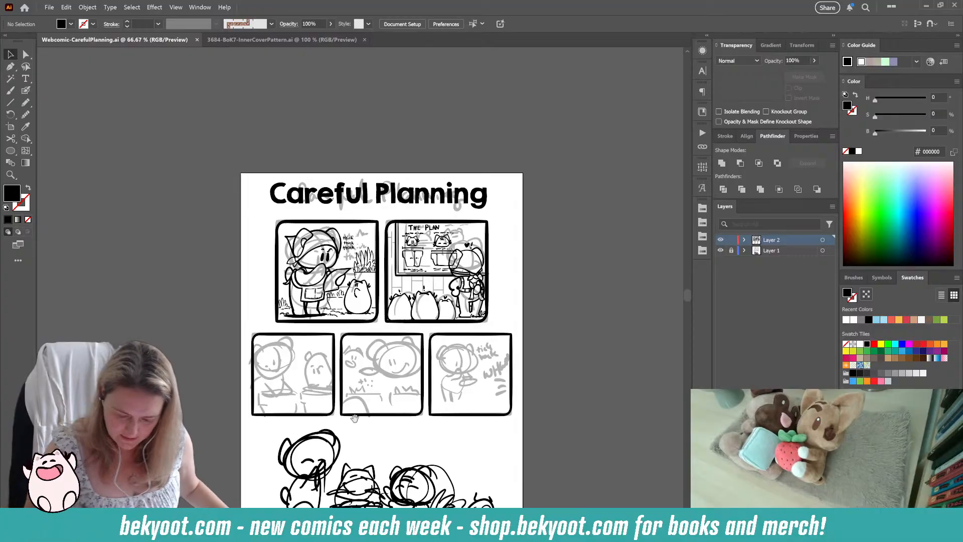
pyautogui.scroll(-2, 458, 315)
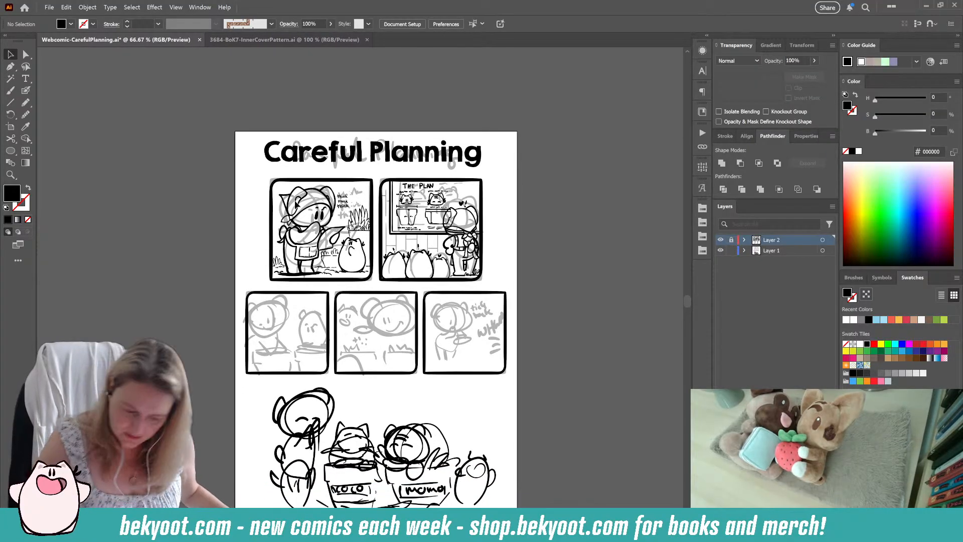
pyautogui.click(474, 222)
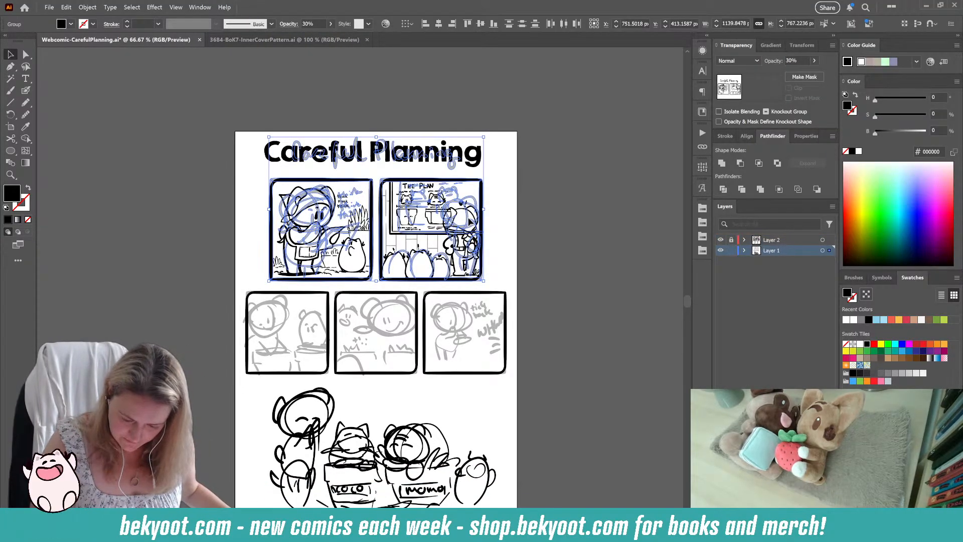
pyautogui.moveTo(474, 222); pyautogui.dragTo(132, 222)
pyautogui.click(134, 347)
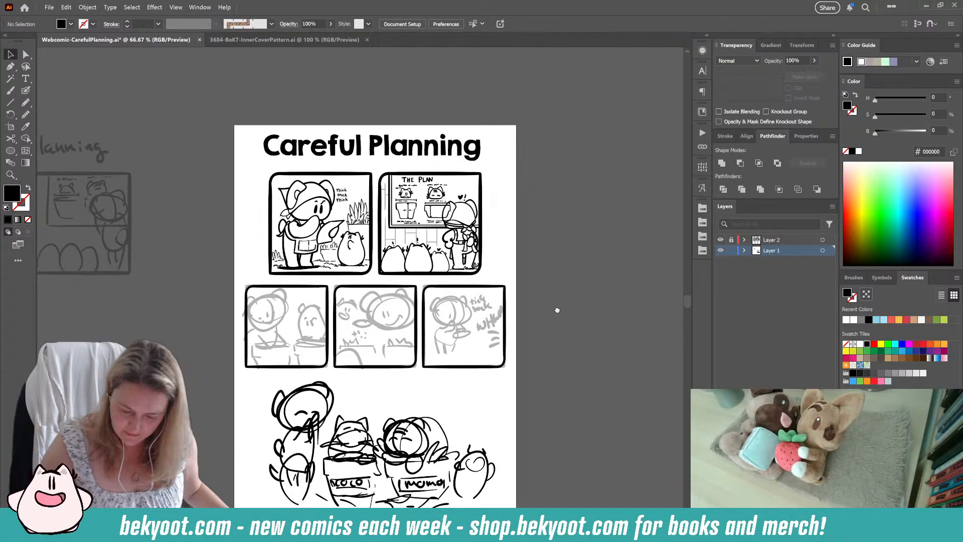
# Step: Lock the sketch layer, Layer 1, and make the unlocked Layer 2 the active layer
pyautogui.scroll(-2, 133, 347)
pyautogui.click(731, 239)
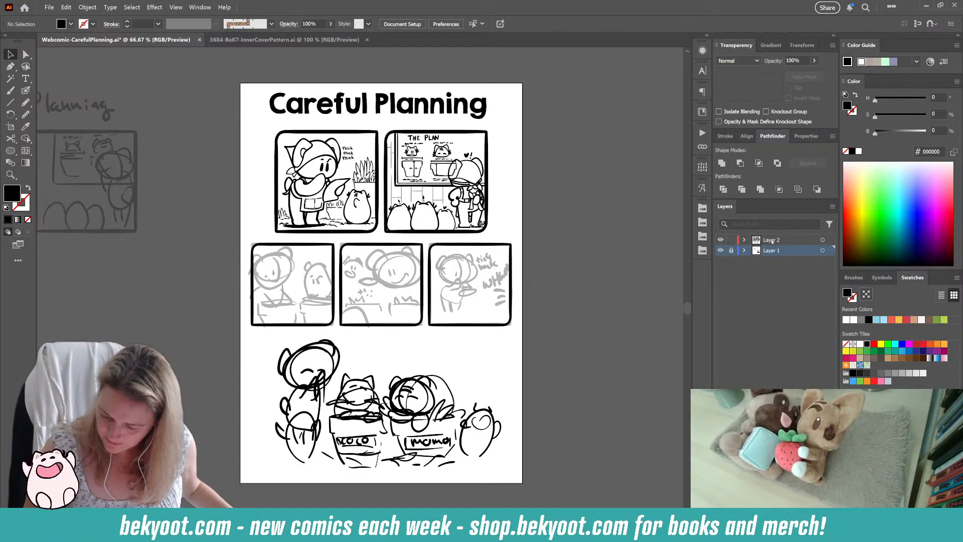
pyautogui.click(773, 239)
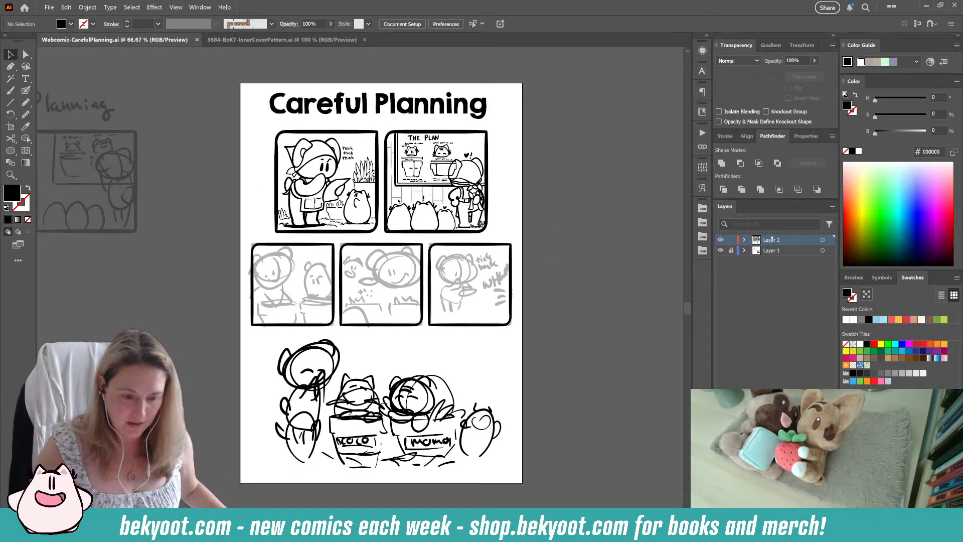
pyautogui.scroll(1, 333, 297)
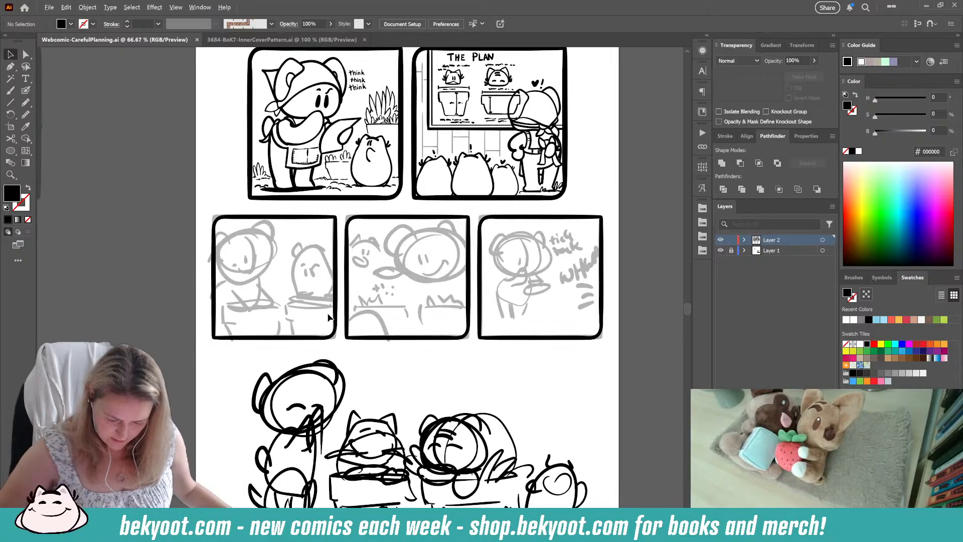
pyautogui.scroll(-3, 331, 280)
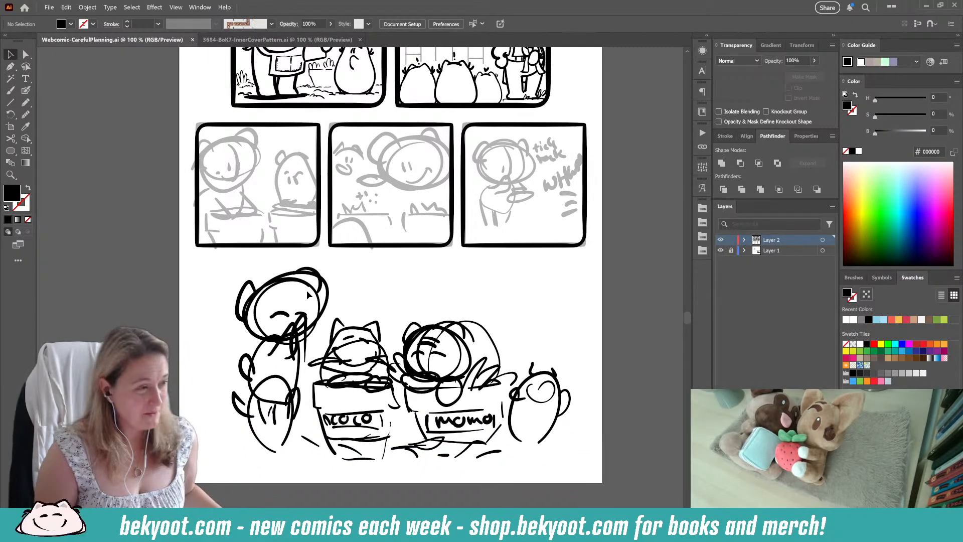
pyautogui.moveTo(312, 272); pyautogui.dragTo(328, 375)
pyautogui.scroll(2, 328, 375)
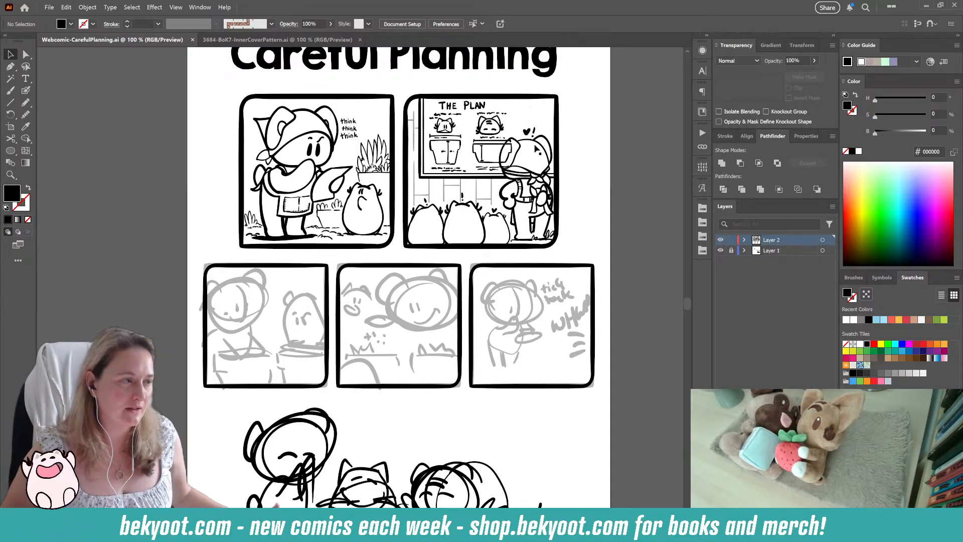
pyautogui.moveTo(327, 416); pyautogui.dragTo(311, 370)
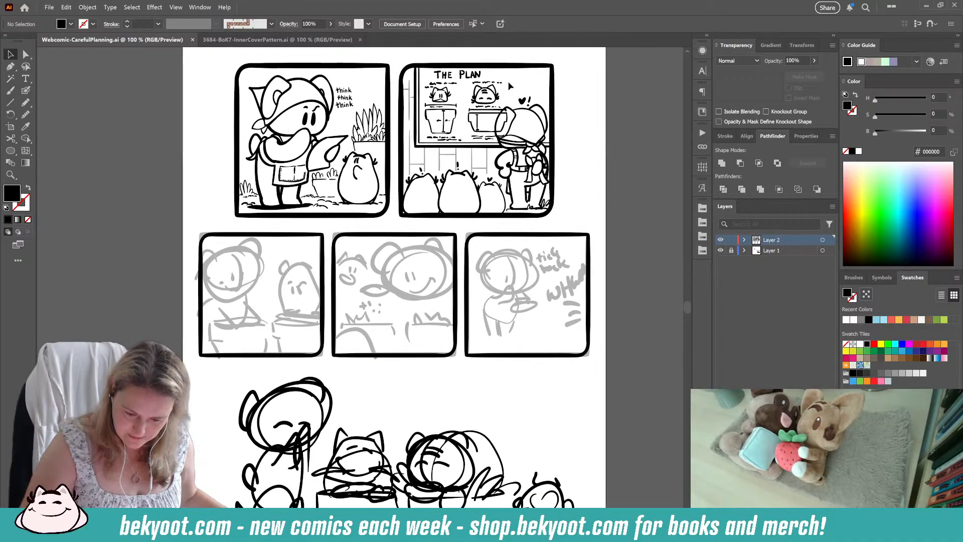
pyautogui.moveTo(335, 305); pyautogui.dragTo(366, 320)
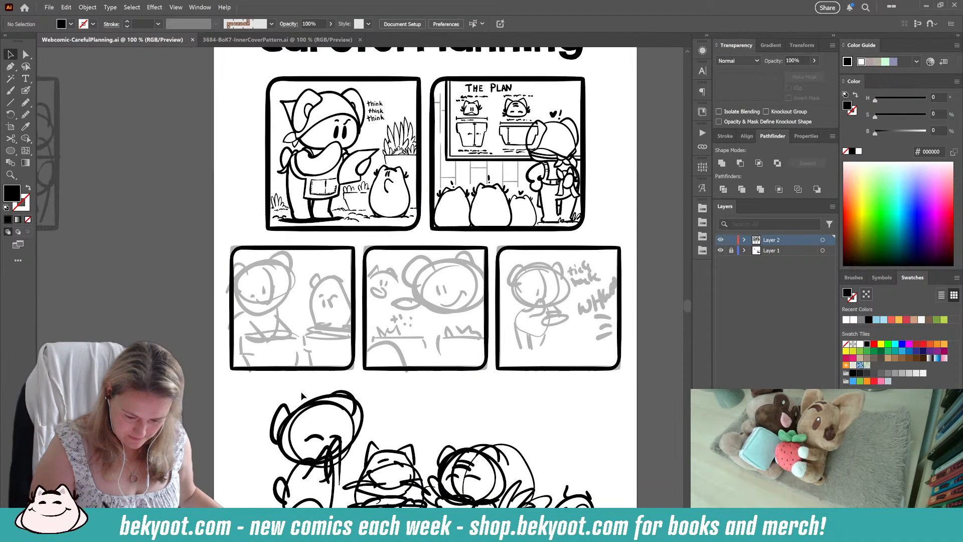
# Step: Review the sketches of the second-row panels and the large bottom scene before inking with the Blob Brush
pyautogui.click(26, 91)
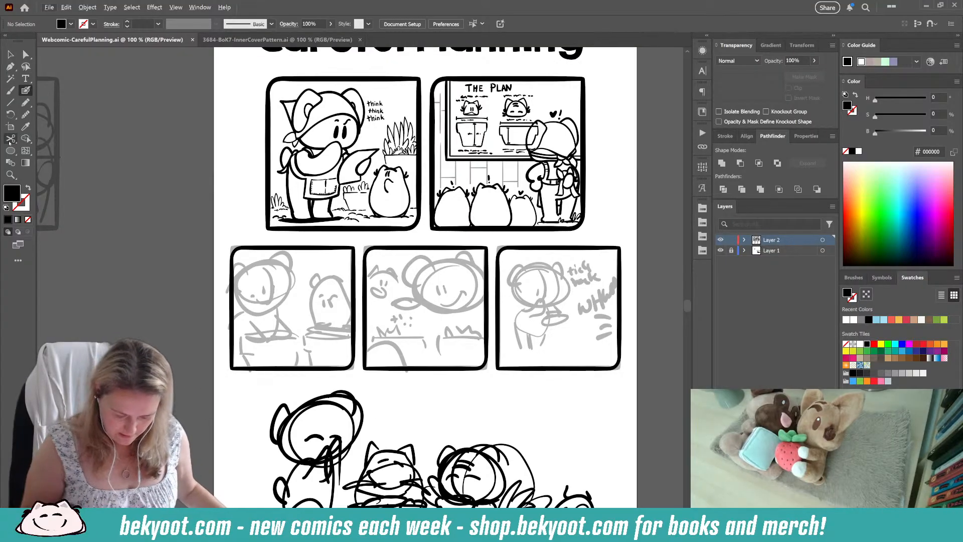
pyautogui.moveTo(355, 385); pyautogui.dragTo(328, 327)
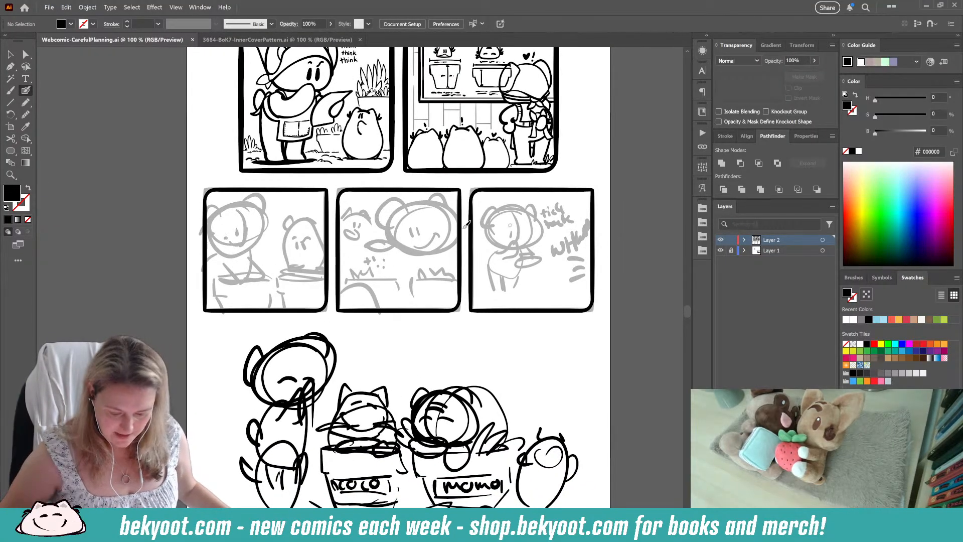
pyautogui.scroll(1, 287, 254)
pyautogui.moveTo(293, 352); pyautogui.dragTo(265, 357)
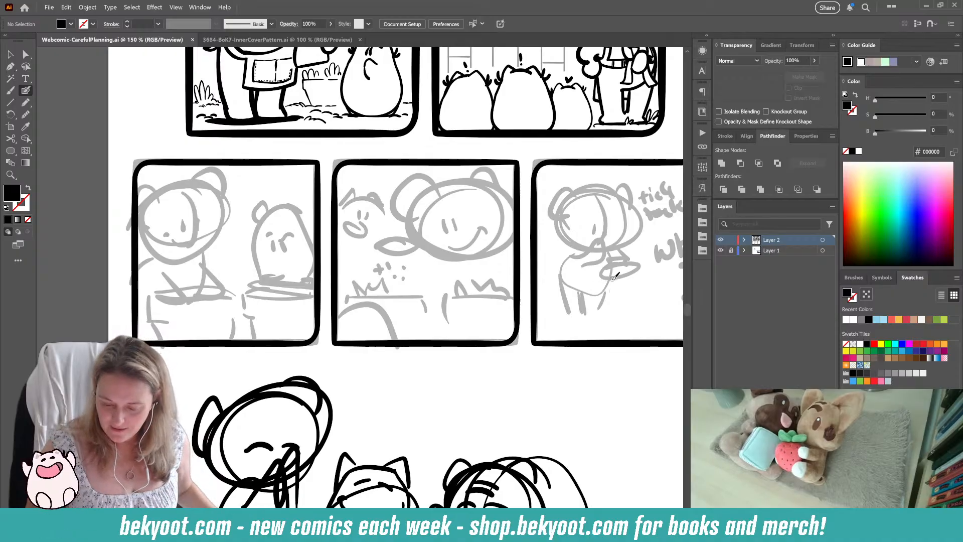
pyautogui.hscroll(5, 437, 245)
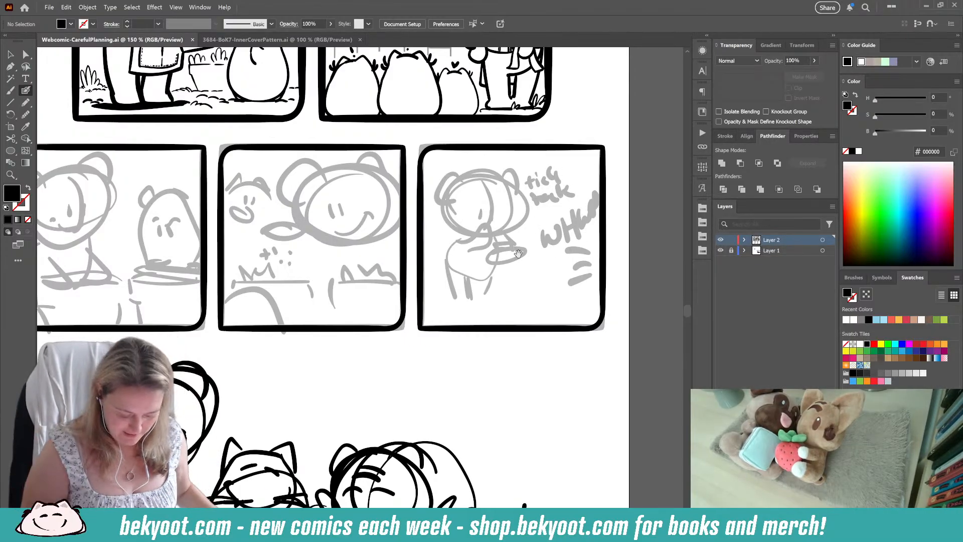
pyautogui.scroll(-5, 394, 251)
pyautogui.moveTo(394, 251); pyautogui.dragTo(409, 196)
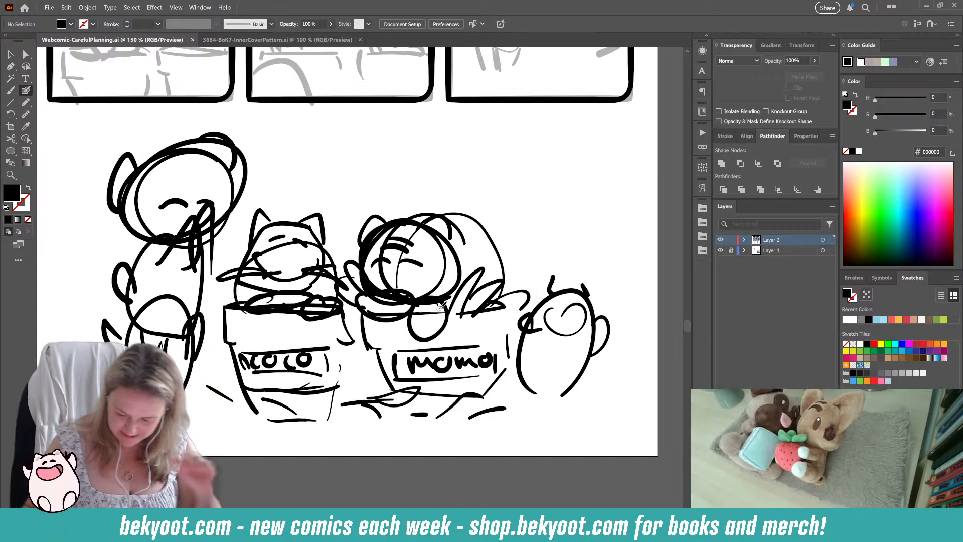
pyautogui.moveTo(342, 190); pyautogui.dragTo(347, 292)
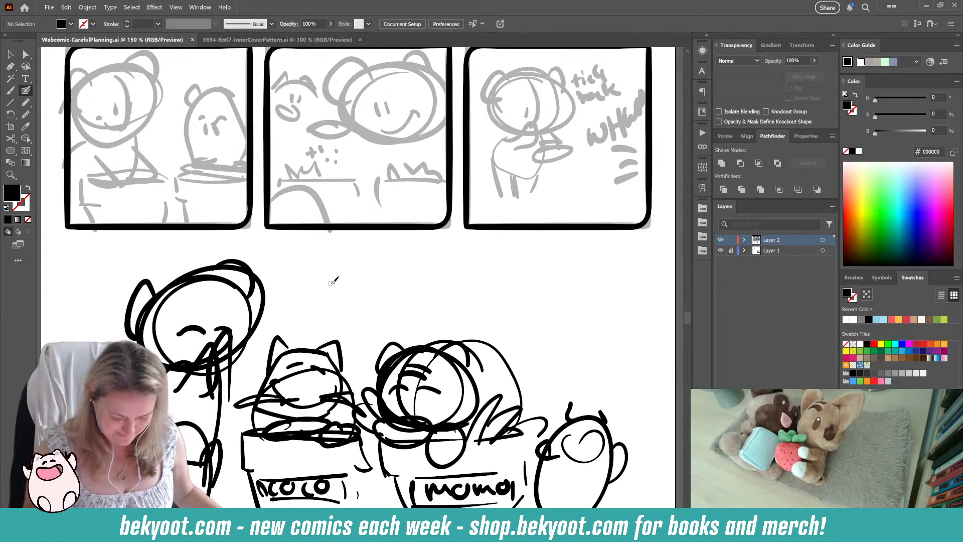
pyautogui.scroll(3, 424, 314)
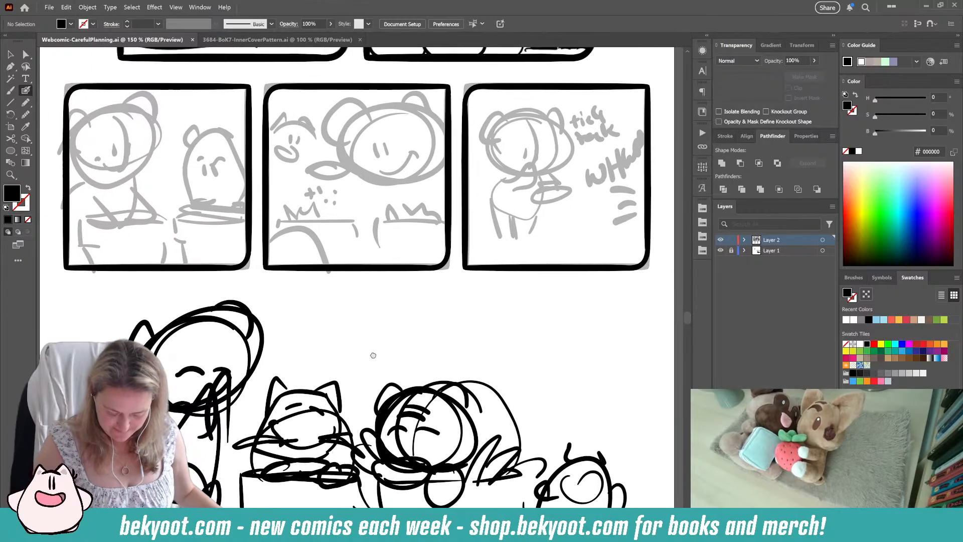
pyautogui.hscroll(-4, 221, 335)
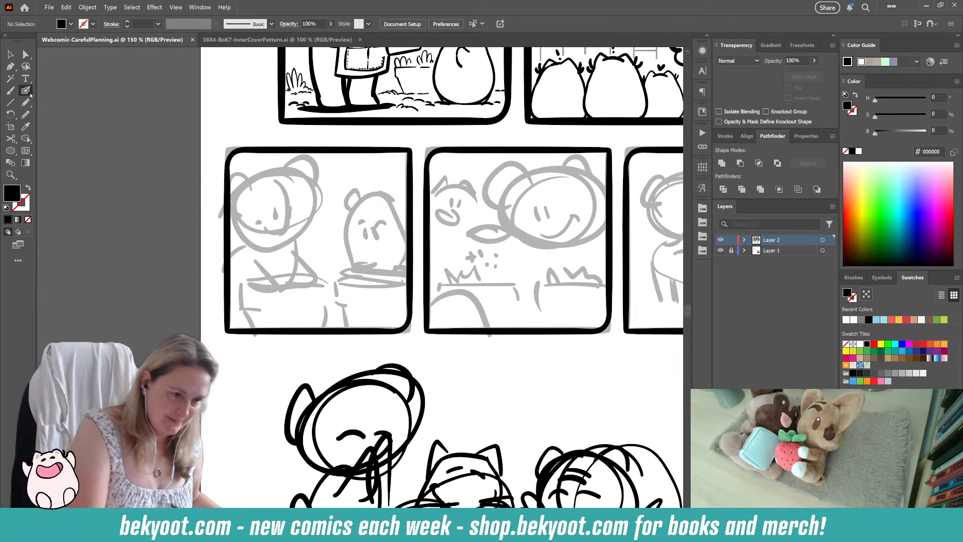
pyautogui.scroll(1, 384, 254)
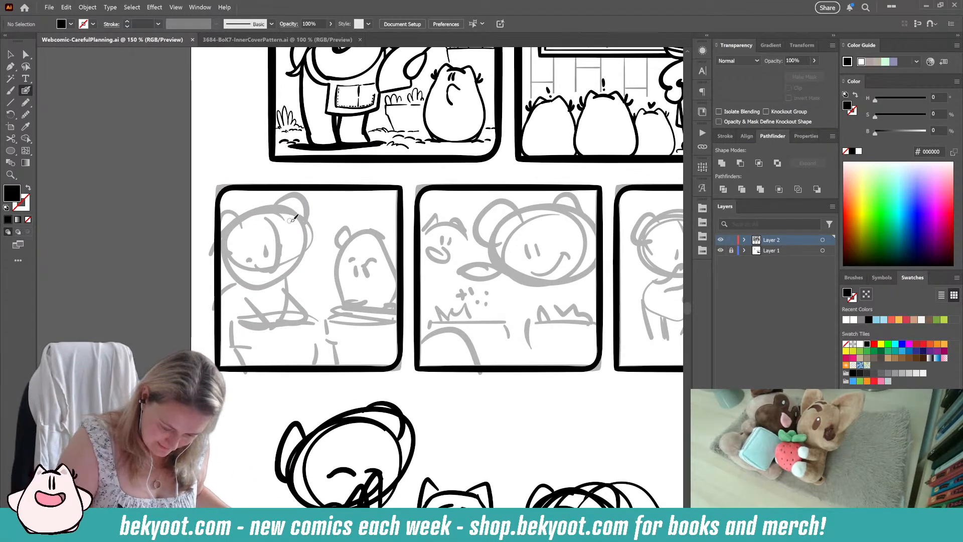
# Step: Set the Blob Brush size to 15 pt with a pressure variation of 15 pt
pyautogui.press('Return')
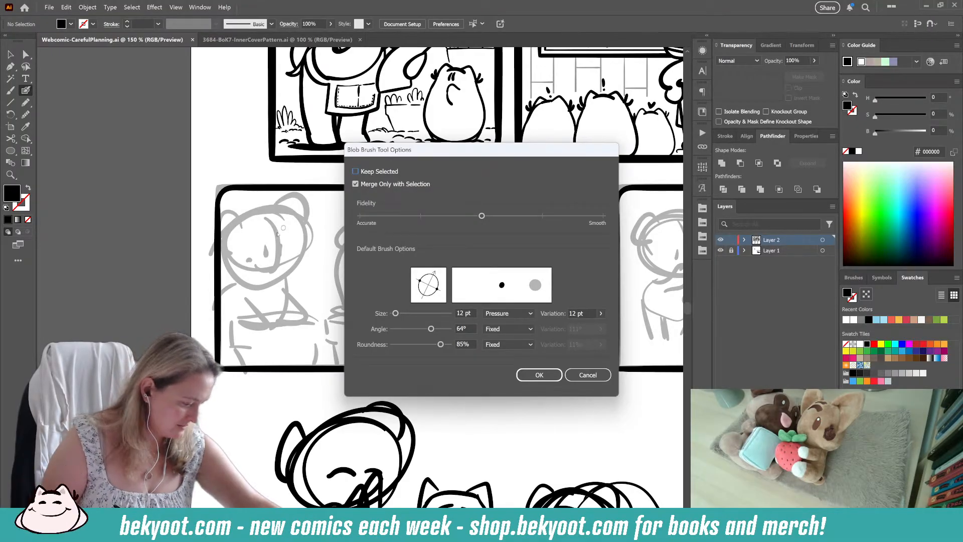
pyautogui.click(535, 376)
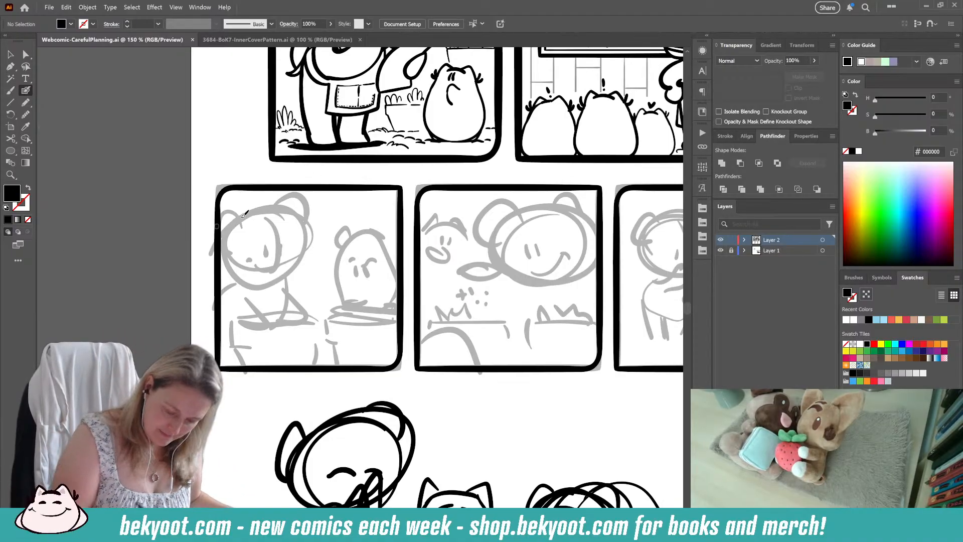
pyautogui.press('Return')
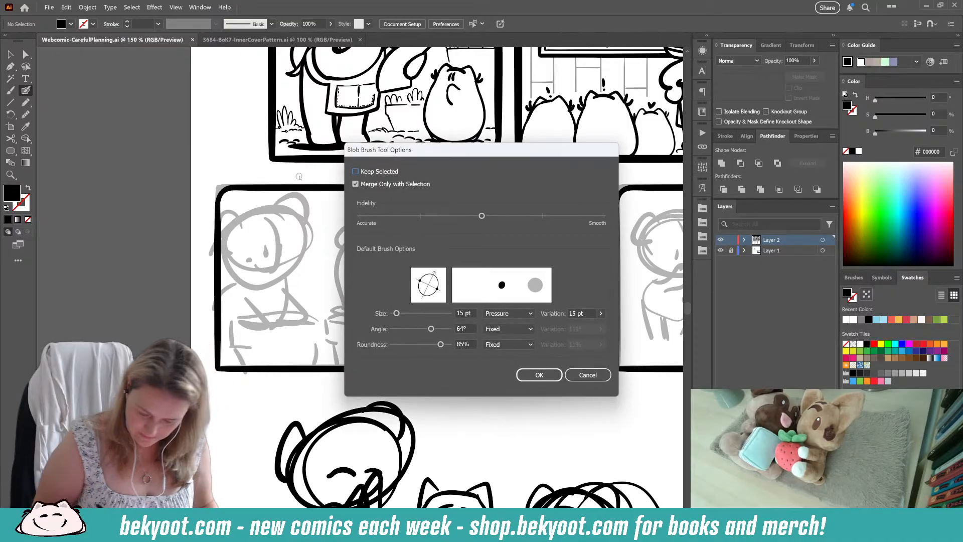
pyautogui.press('Return')
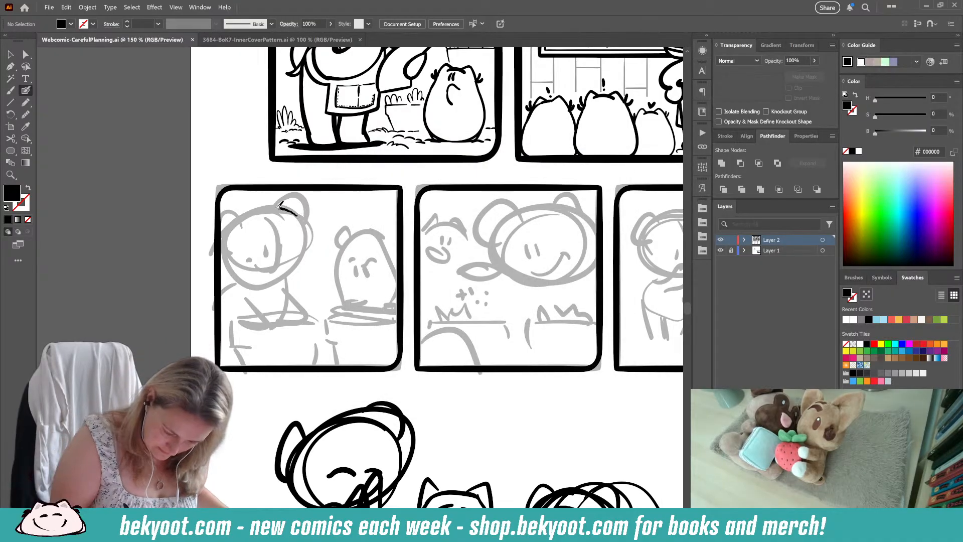
# Step: Ink the rounded, flat-bottomed head outline of the left character in the first panel of the second row
pyautogui.moveTo(277, 207)
pyautogui.mouseDown()
pyautogui.moveTo(240, 224)
pyautogui.moveTo(231, 255)
pyautogui.moveTo(277, 206)
pyautogui.moveTo(255, 210)
pyautogui.moveTo(230, 243)
pyautogui.moveTo(237, 275)
pyautogui.moveTo(262, 278)
pyautogui.mouseUp()
pyautogui.hotkey('ctrl', 'z')
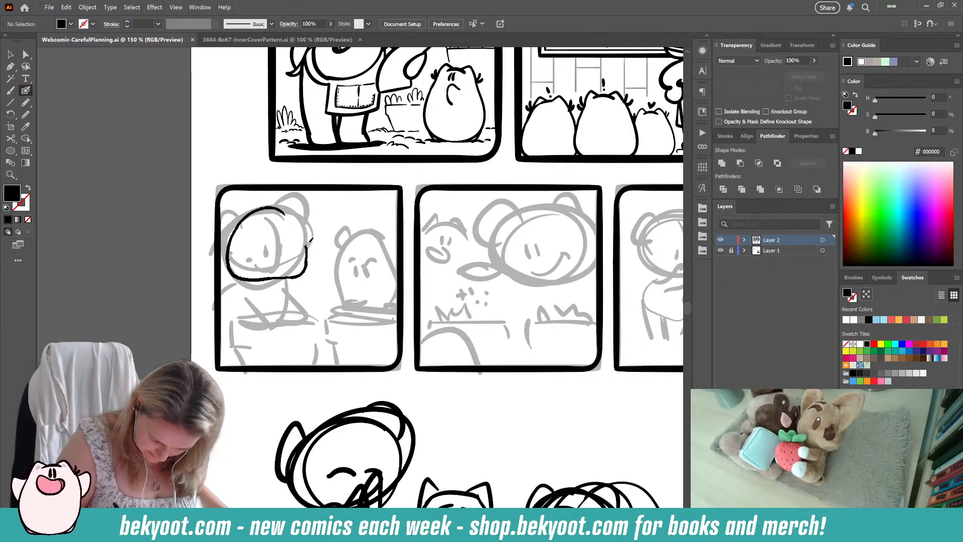
pyautogui.hotkey('shift', 'x')
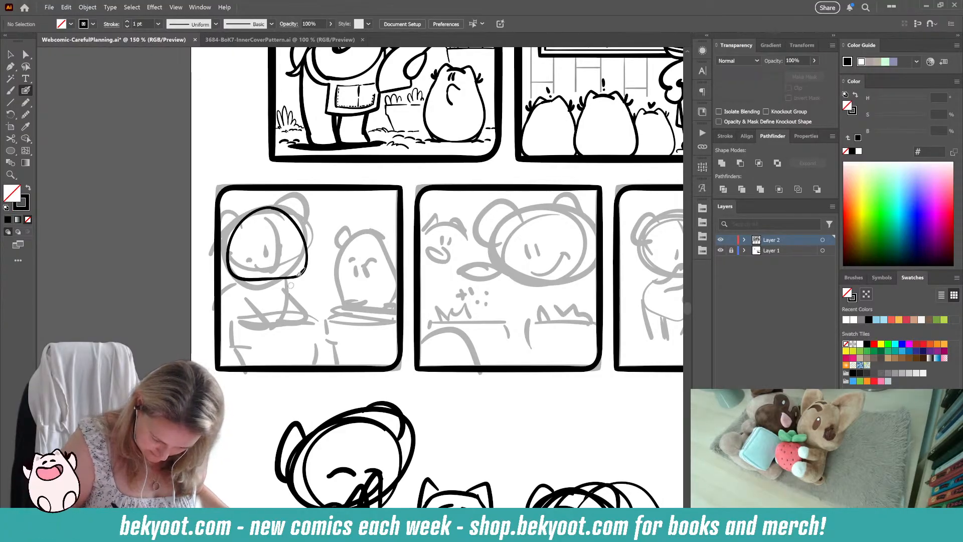
pyautogui.moveTo(300, 273); pyautogui.dragTo(310, 251)
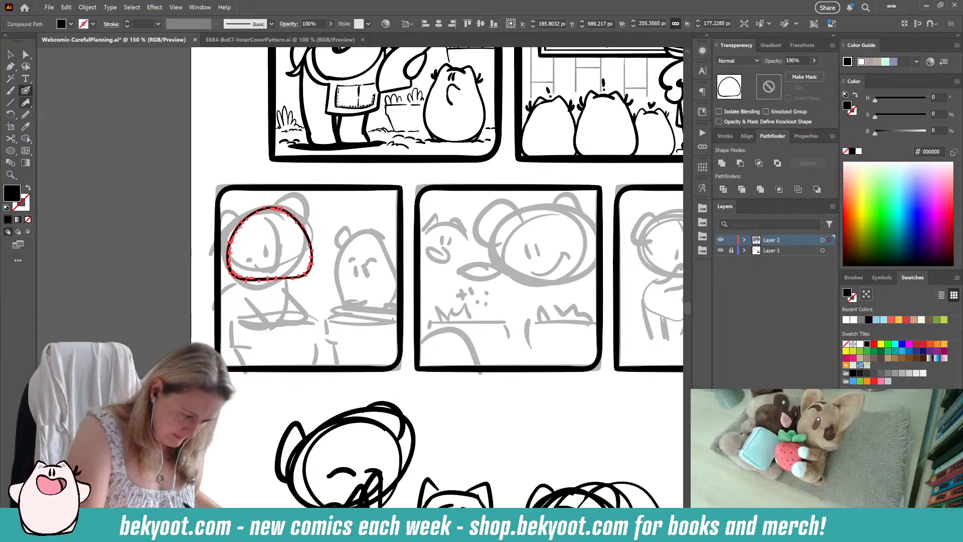
# Step: Smooth the crown and right side of the new head outline with the Smooth tool, and leave it deselected
pyautogui.click(26, 115)
pyautogui.moveTo(271, 209)
pyautogui.mouseDown()
pyautogui.moveTo(304, 246)
pyautogui.moveTo(284, 206)
pyautogui.moveTo(275, 208)
pyautogui.moveTo(308, 276)
pyautogui.moveTo(303, 254)
pyautogui.mouseUp()
pyautogui.moveTo(303, 254); pyautogui.dragTo(306, 221)
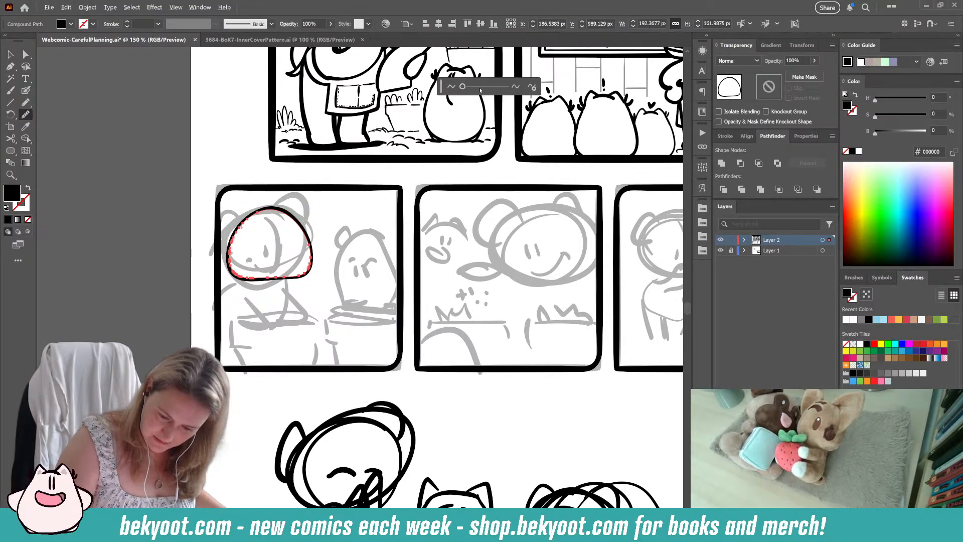
pyautogui.keyDown('ctrl'); pyautogui.click(326, 215); pyautogui.keyUp('ctrl')
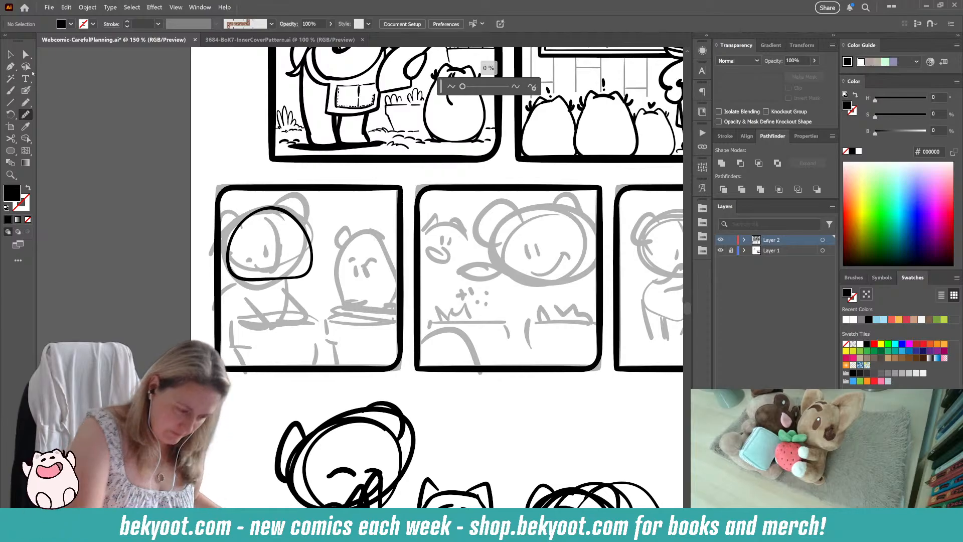
# Step: Draw a curved vertical line through the head with the Blob Brush and add two short upright eyes near it
pyautogui.click(25, 91)
pyautogui.moveTo(269, 205)
pyautogui.mouseDown()
pyautogui.moveTo(285, 222)
pyautogui.moveTo(266, 294)
pyautogui.mouseUp()
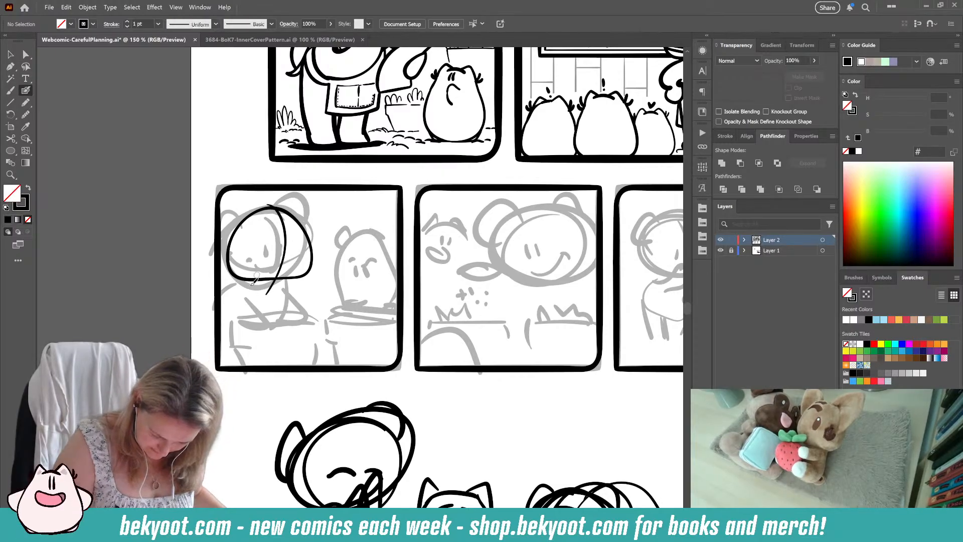
pyautogui.moveTo(278, 253)
pyautogui.mouseDown()
pyautogui.moveTo(277, 263)
pyautogui.moveTo(289, 264)
pyautogui.mouseUp()
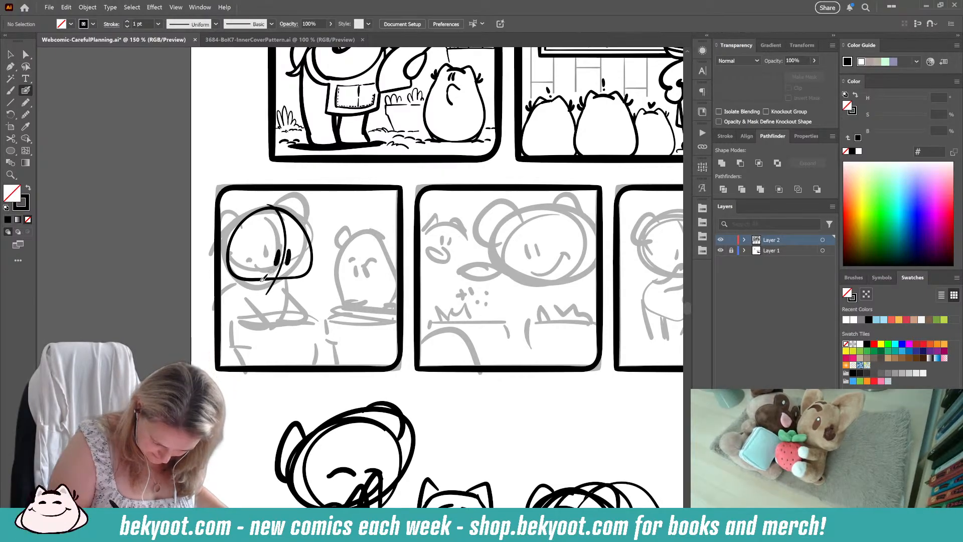
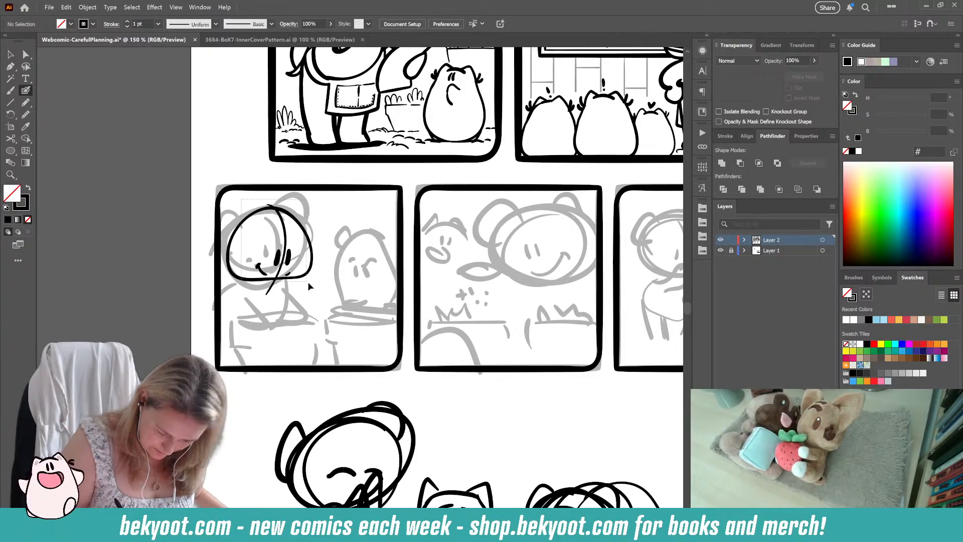
# Step: Group the inked head strokes in the first panel of the sketched row and isolate that group for editing
pyautogui.hotkey('ctrl', 'a')
pyautogui.hotkey('ctrl', 'g')
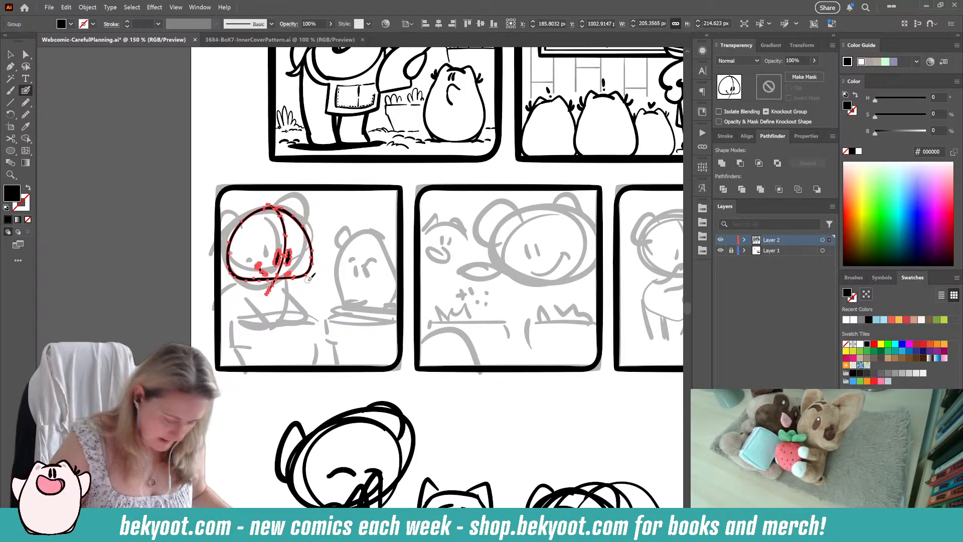
pyautogui.doubleClick(295, 283)
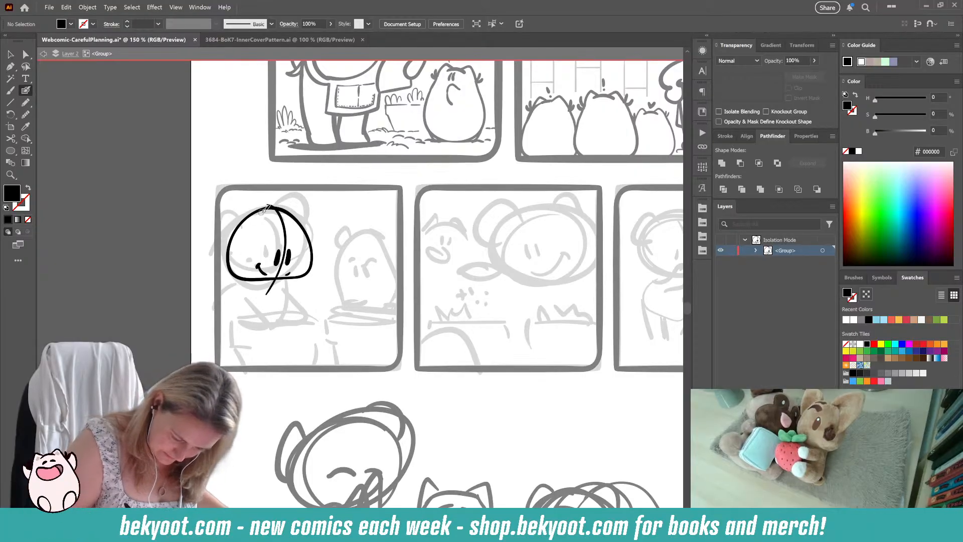
# Step: Ink both rounded ears on the character's head, including their inner ear lines
pyautogui.moveTo(257, 213); pyautogui.dragTo(245, 201)
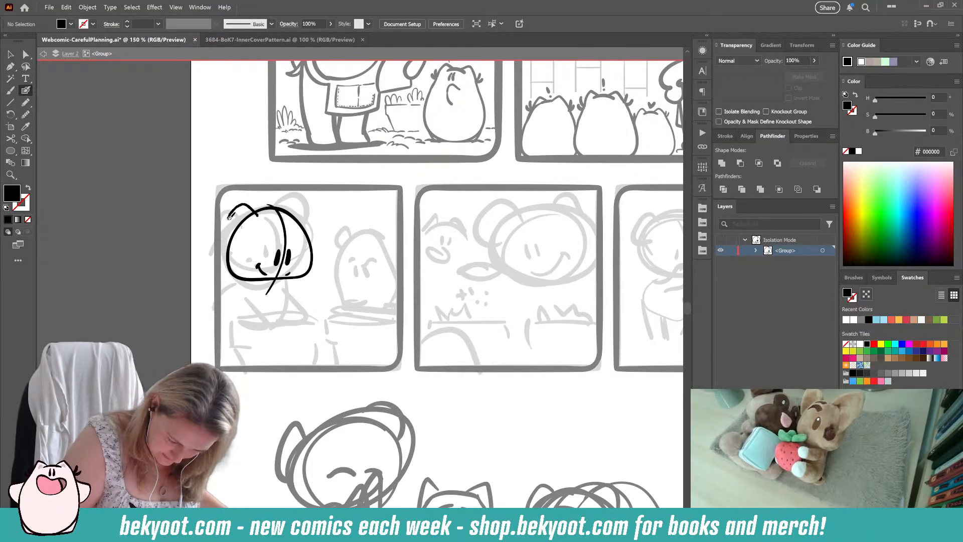
pyautogui.moveTo(223, 240); pyautogui.dragTo(230, 254)
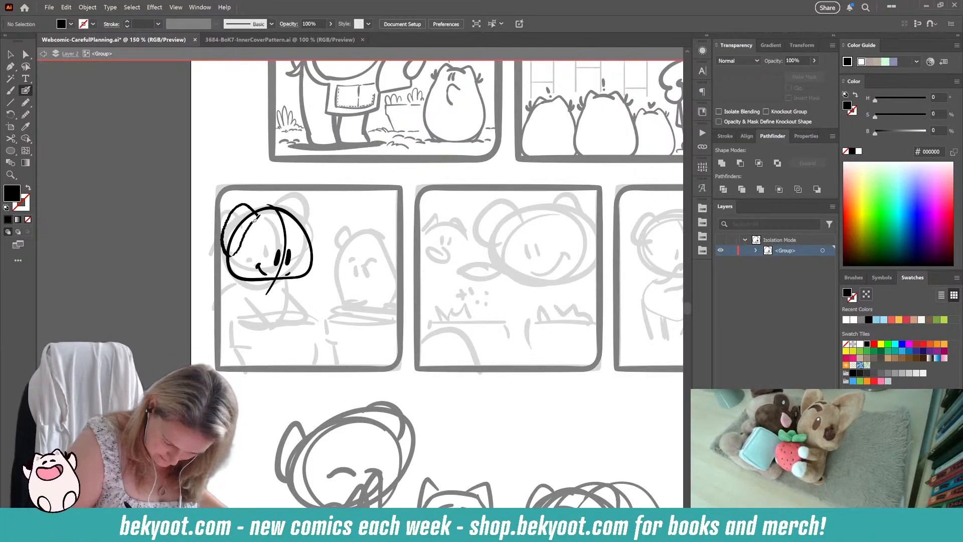
pyautogui.hotkey('shift', 'x')
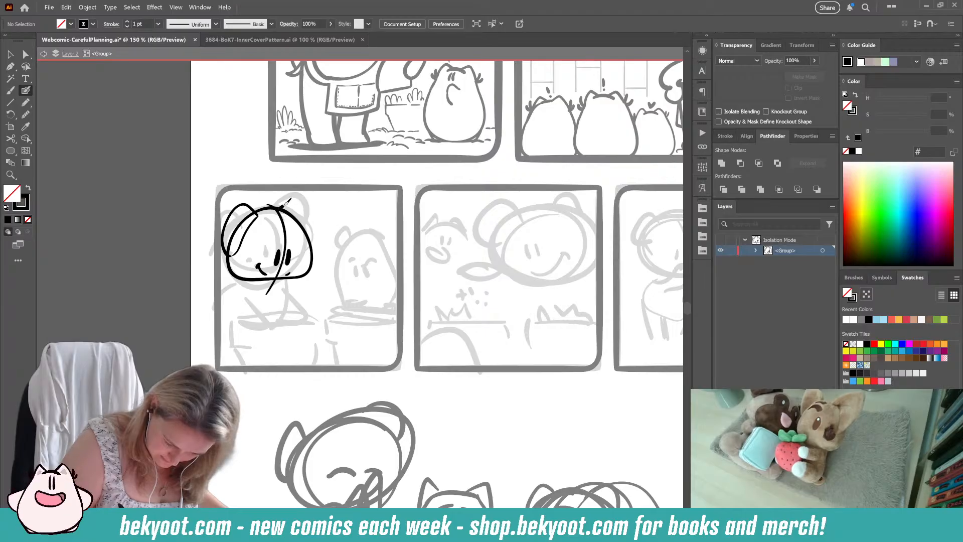
pyautogui.moveTo(303, 196)
pyautogui.mouseDown()
pyautogui.moveTo(319, 216)
pyautogui.moveTo(320, 244)
pyautogui.moveTo(301, 275)
pyautogui.mouseUp()
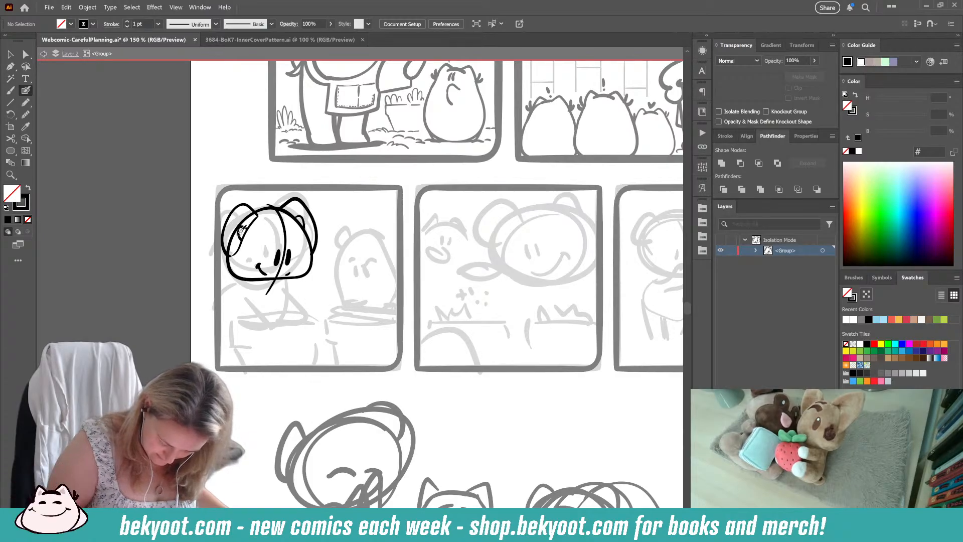
# Step: Ink the character's rounded body outline directly beneath the head, without any inner curve
pyautogui.moveTo(291, 275)
pyautogui.mouseDown()
pyautogui.moveTo(286, 307)
pyautogui.moveTo(257, 333)
pyautogui.moveTo(229, 321)
pyautogui.mouseUp()
pyautogui.hotkey('ctrl', 'z')
pyautogui.moveTo(293, 277)
pyautogui.mouseDown()
pyautogui.moveTo(291, 324)
pyautogui.moveTo(259, 339)
pyautogui.moveTo(232, 312)
pyautogui.moveTo(293, 302)
pyautogui.moveTo(284, 327)
pyautogui.moveTo(259, 340)
pyautogui.moveTo(226, 334)
pyautogui.moveTo(220, 299)
pyautogui.moveTo(249, 278)
pyautogui.moveTo(280, 311)
pyautogui.moveTo(273, 323)
pyautogui.moveTo(227, 311)
pyautogui.mouseUp()
pyautogui.hotkey('ctrl', 'z')
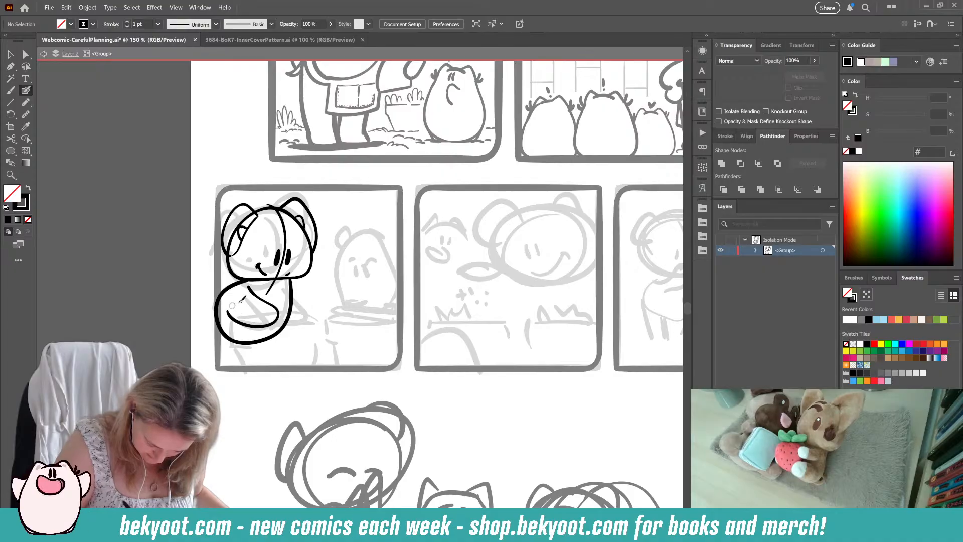
pyautogui.hotkey('ctrl', 'z')
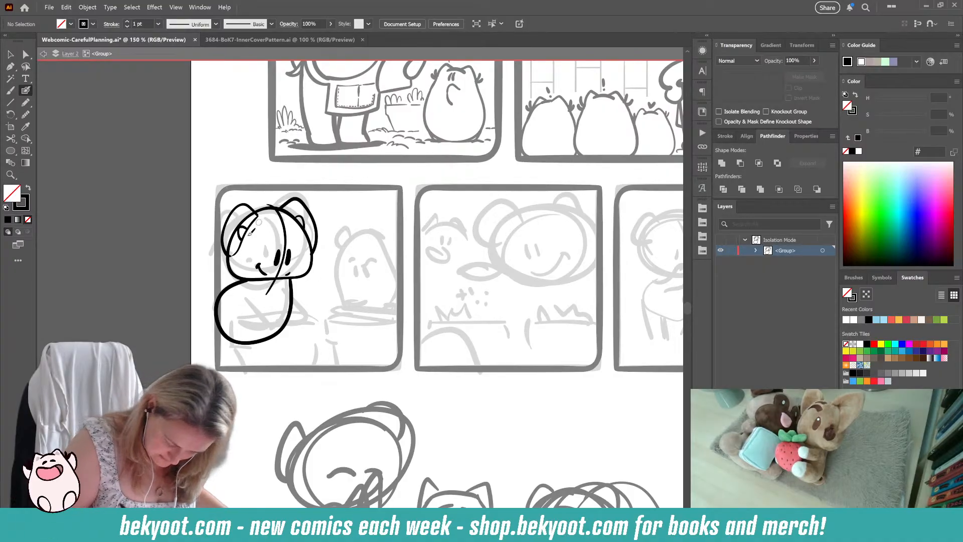
# Step: Ink a headscarf curving across the character's forehead, with a pointed knot and tails sticking out behind the head
pyautogui.moveTo(240, 266); pyautogui.dragTo(286, 238)
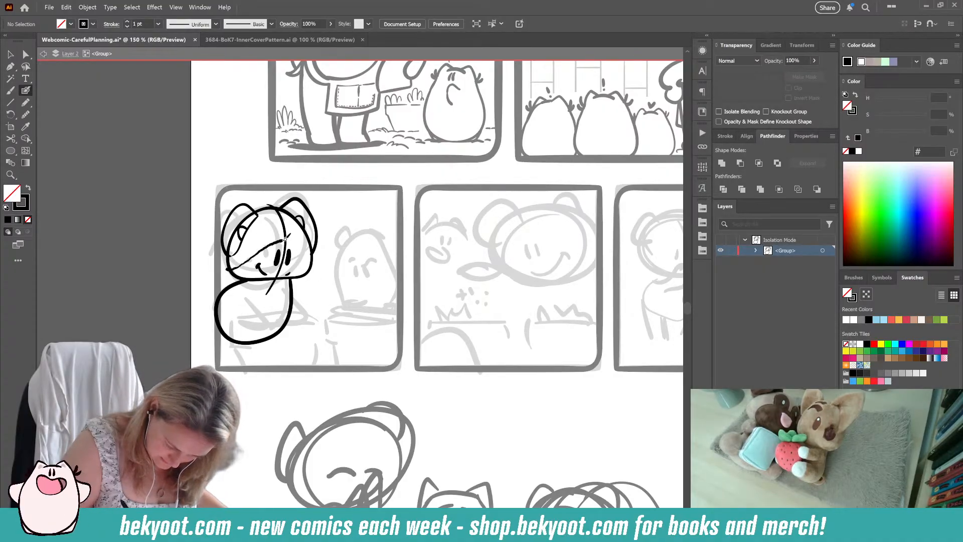
pyautogui.hotkey('ctrl', 'z')
pyautogui.moveTo(227, 265); pyautogui.dragTo(286, 239)
pyautogui.hotkey('ctrl', 'z')
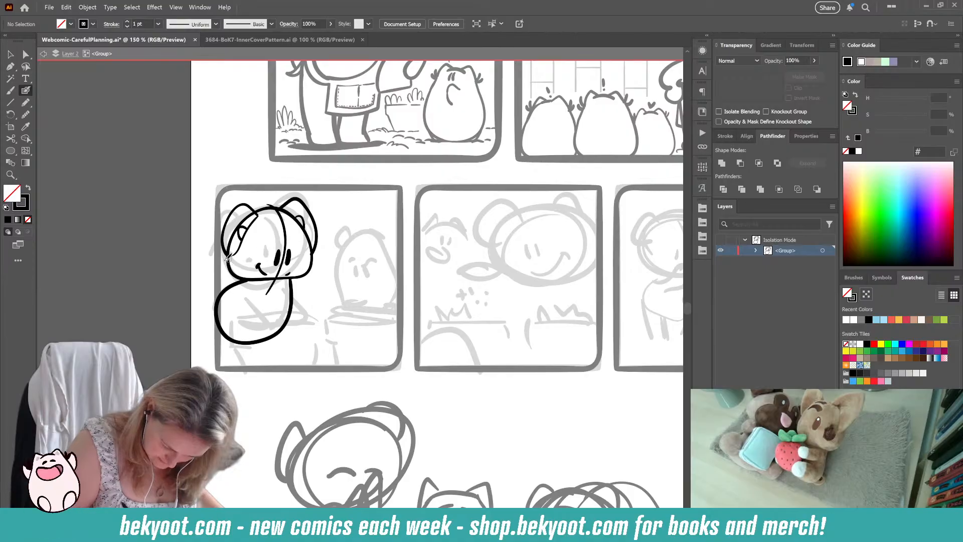
pyautogui.moveTo(224, 263)
pyautogui.mouseDown()
pyautogui.moveTo(270, 236)
pyautogui.moveTo(309, 247)
pyautogui.mouseUp()
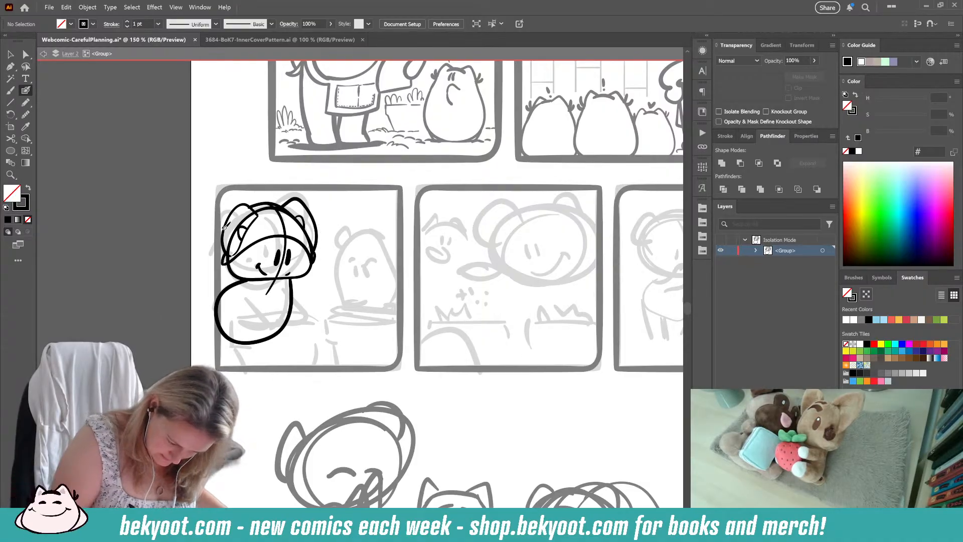
pyautogui.moveTo(206, 238); pyautogui.dragTo(226, 260)
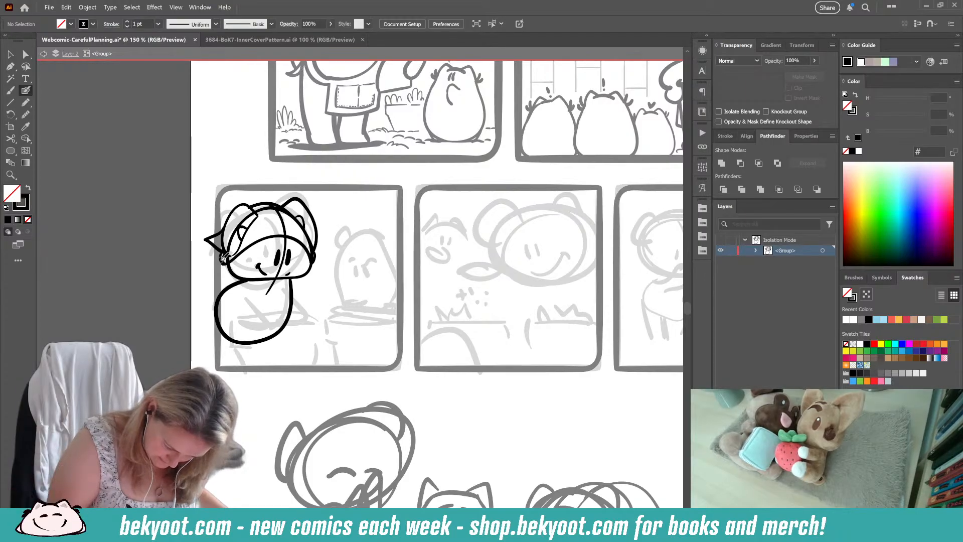
pyautogui.moveTo(212, 261); pyautogui.dragTo(227, 260)
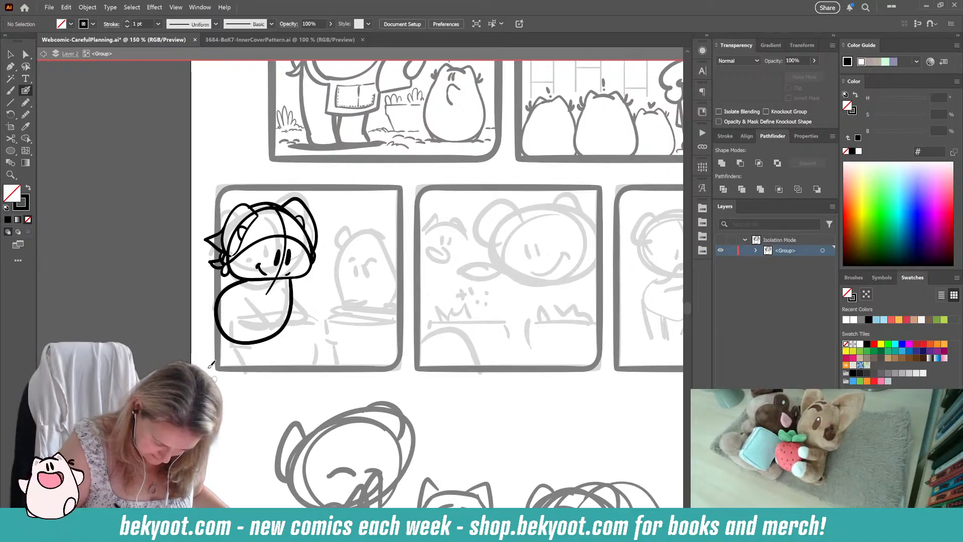
# Step: Ink the character's small tail, the chest line and the leg lines below the body
pyautogui.moveTo(211, 289); pyautogui.dragTo(215, 311)
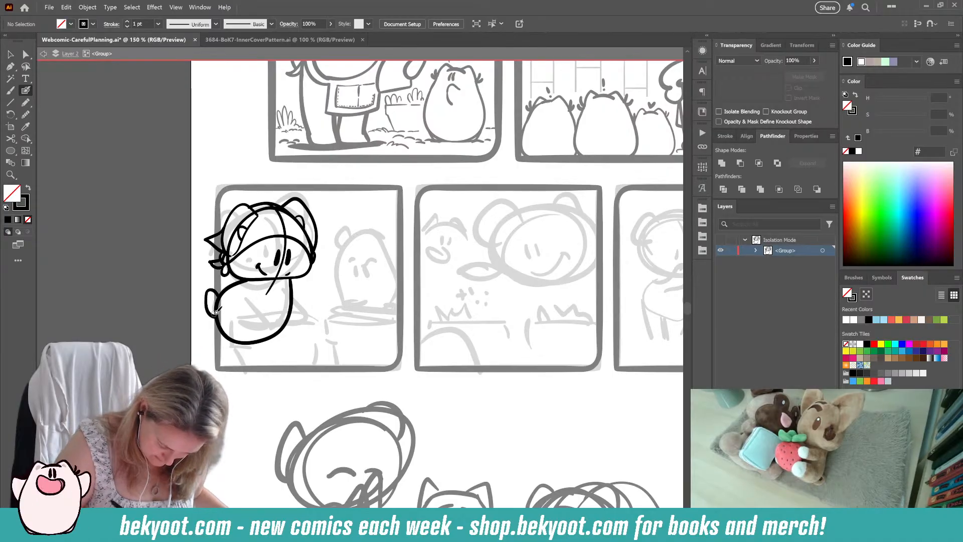
pyautogui.moveTo(279, 280)
pyautogui.mouseDown()
pyautogui.moveTo(258, 340)
pyautogui.moveTo(275, 360)
pyautogui.moveTo(246, 362)
pyautogui.mouseUp()
pyautogui.moveTo(217, 326); pyautogui.dragTo(219, 360)
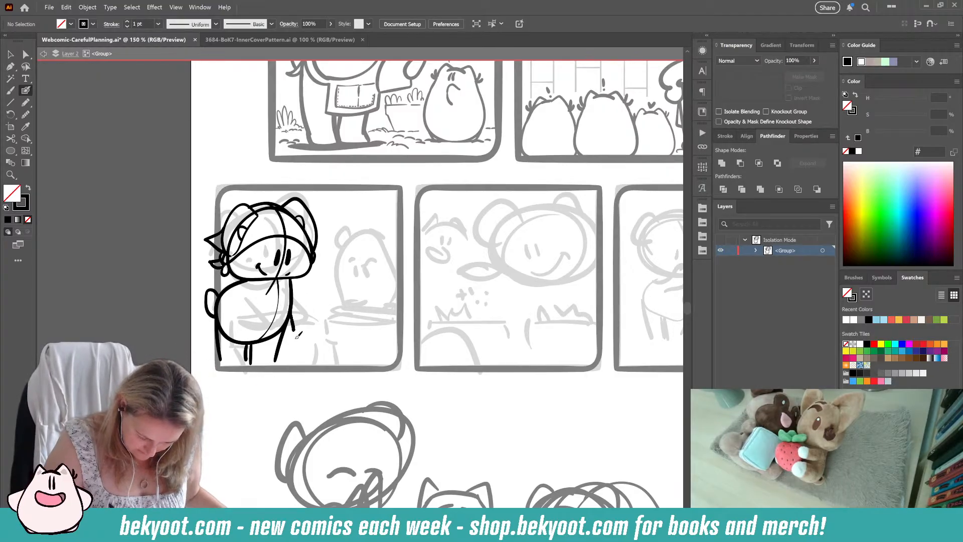
pyautogui.moveTo(297, 338); pyautogui.dragTo(258, 365)
pyautogui.moveTo(251, 326); pyautogui.dragTo(258, 354)
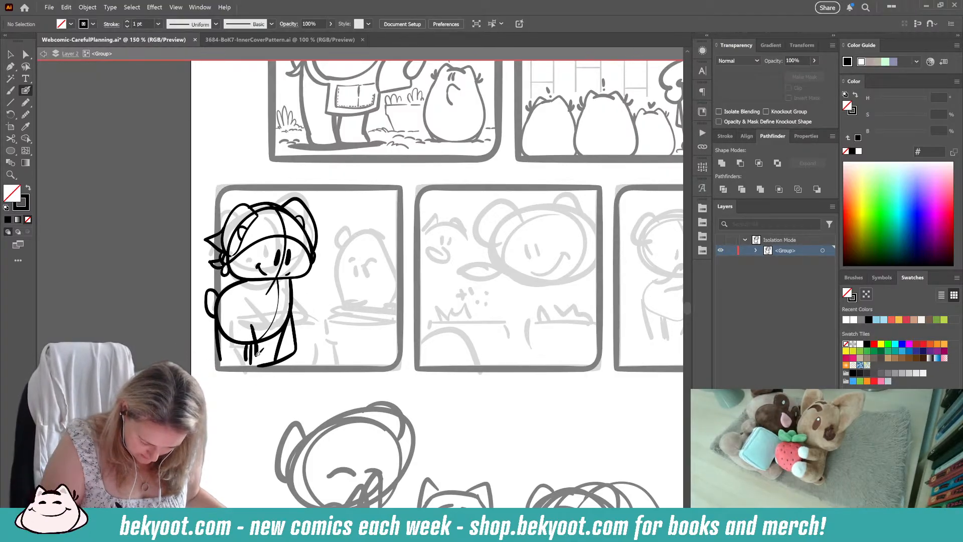
pyautogui.hotkey('ctrl', 'z')
# Step: Undo the last two hind leg lines and ink them again beneath the body
pyautogui.hotkey('ctrl', 'z')
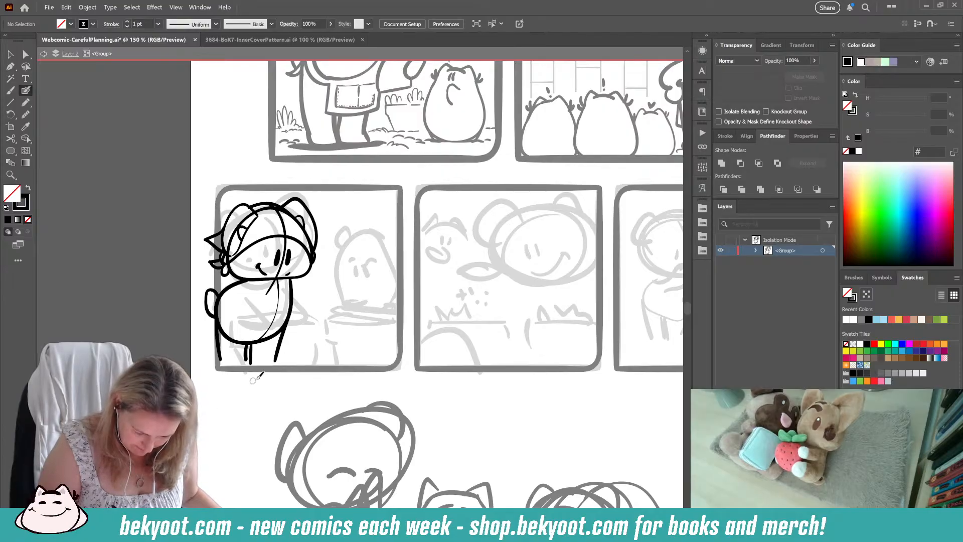
pyautogui.hotkey('ctrl', 'z')
pyautogui.hotkey('ctrl', 'z')
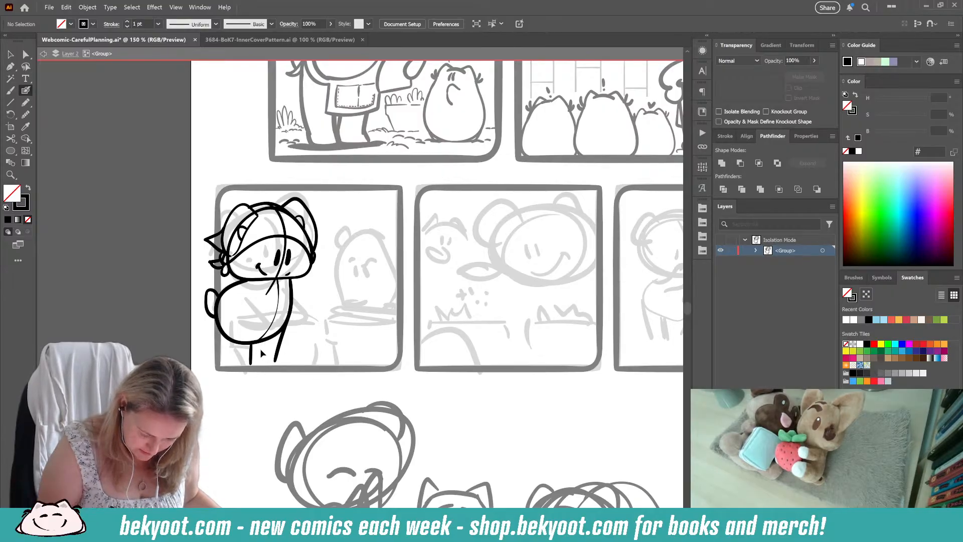
pyautogui.moveTo(245, 345); pyautogui.dragTo(246, 362)
pyautogui.moveTo(215, 319); pyautogui.dragTo(220, 359)
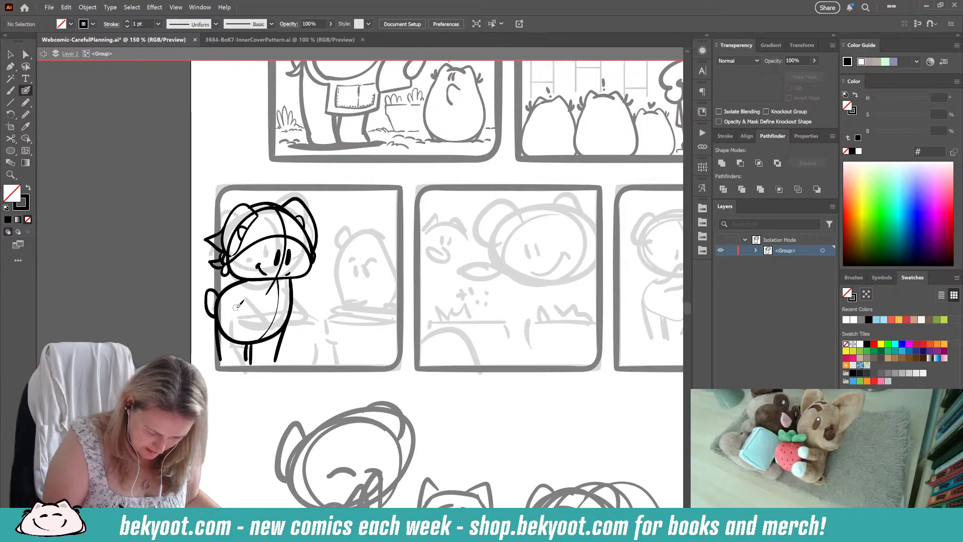
# Step: Ink the top and left edges of a flowerpot rim in front of the character's body as one group
pyautogui.moveTo(238, 304)
pyautogui.mouseDown()
pyautogui.moveTo(238, 331)
pyautogui.moveTo(258, 299)
pyautogui.moveTo(325, 302)
pyautogui.mouseUp()
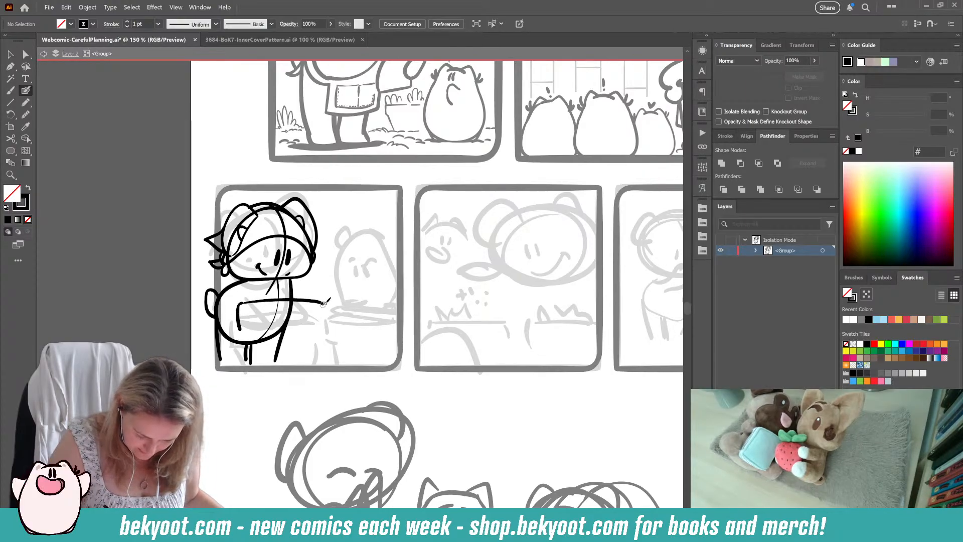
pyautogui.keyDown('ctrl'); pyautogui.click(322, 302); pyautogui.keyUp('ctrl')
pyautogui.keyDown('ctrl'); pyautogui.click(306, 339); pyautogui.keyUp('ctrl')
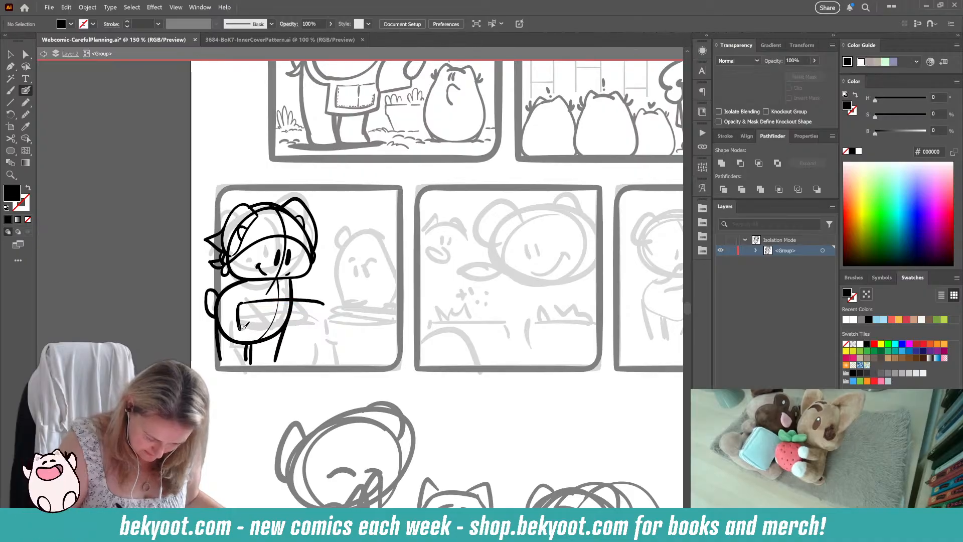
pyautogui.hotkey('shift', 'x')
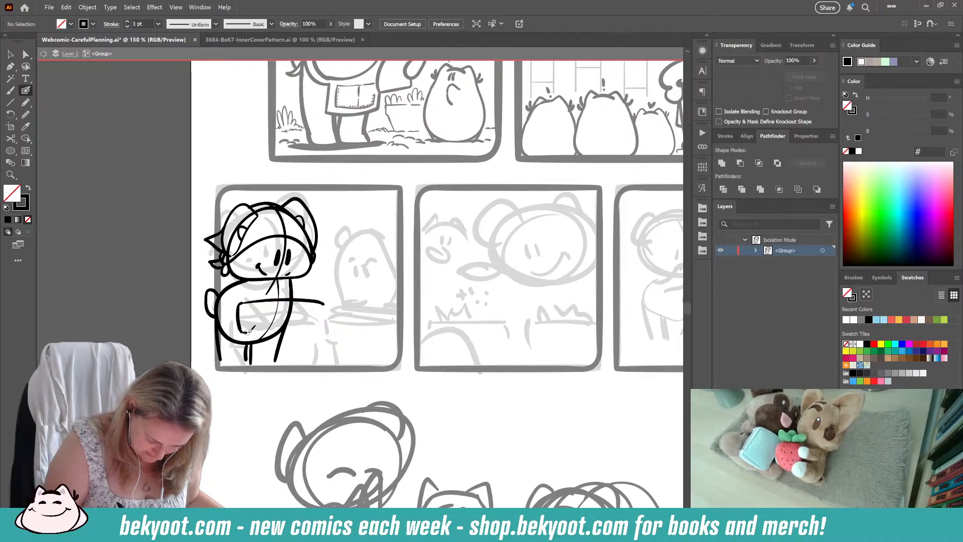
pyautogui.keyDown('ctrl'); pyautogui.click(237, 304); pyautogui.keyUp('ctrl')
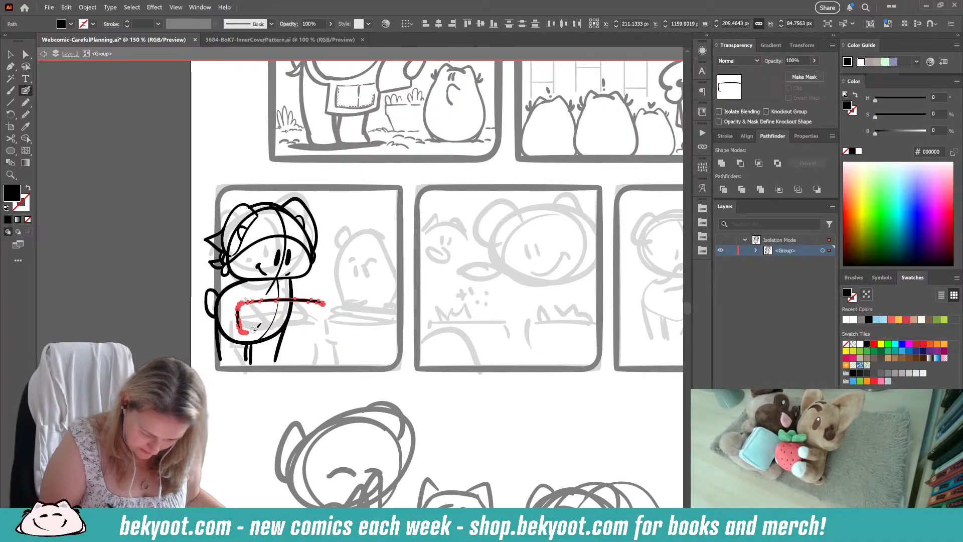
# Step: Isolate the flowerpot group, add the rim's inner lip line and right edge, and shift its left edge outward
pyautogui.keyDown('ctrl'); pyautogui.doubleClick(313, 301); pyautogui.keyUp('ctrl')
pyautogui.moveTo(244, 308); pyautogui.dragTo(324, 307)
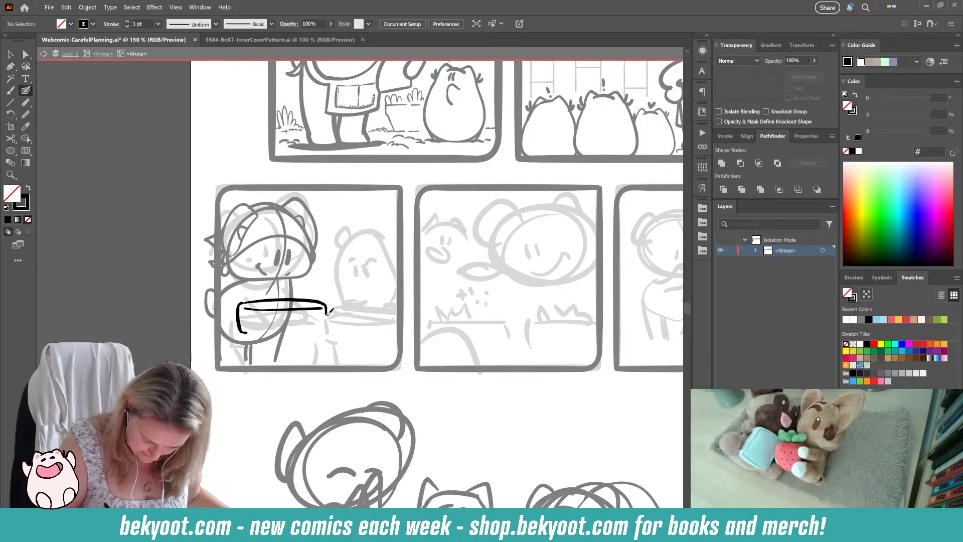
pyautogui.moveTo(325, 328); pyautogui.dragTo(312, 367)
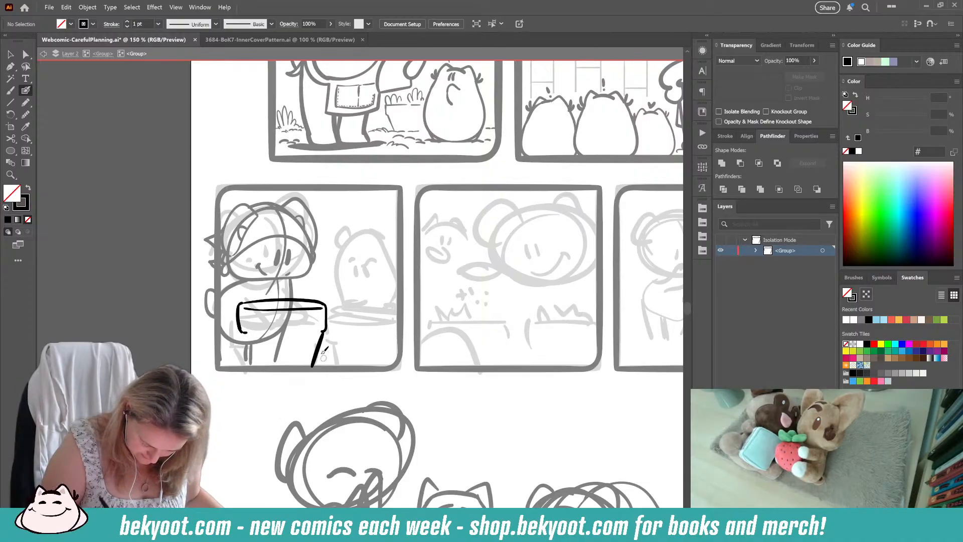
pyautogui.hotkey('ctrl', 'z')
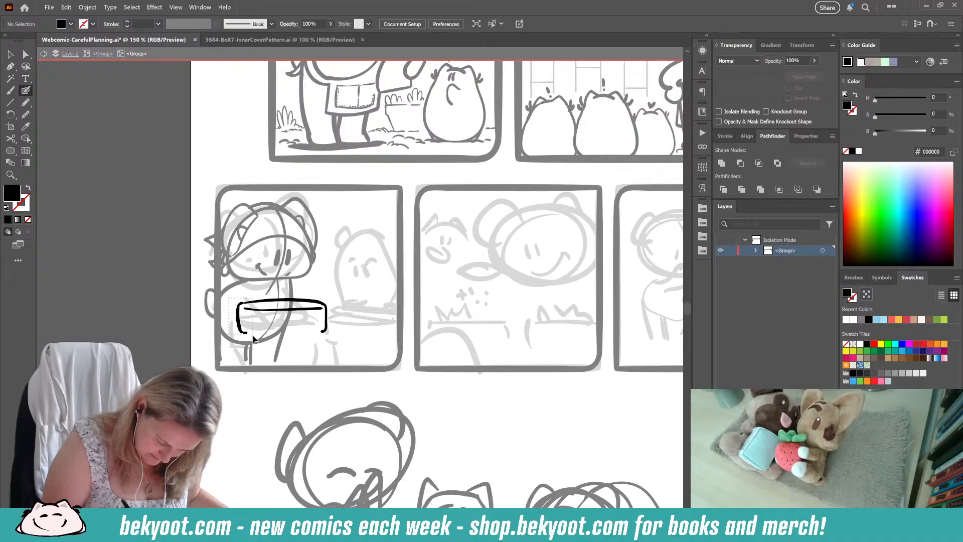
pyautogui.keyDown('ctrl'); pyautogui.click(236, 315); pyautogui.keyUp('ctrl')
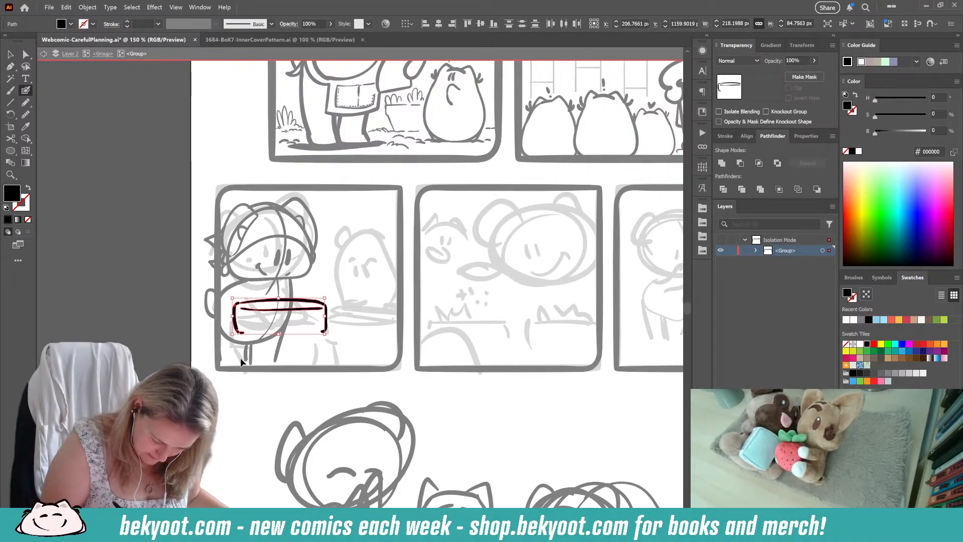
pyautogui.keyDown('ctrl'); pyautogui.click(331, 326); pyautogui.keyUp('ctrl')
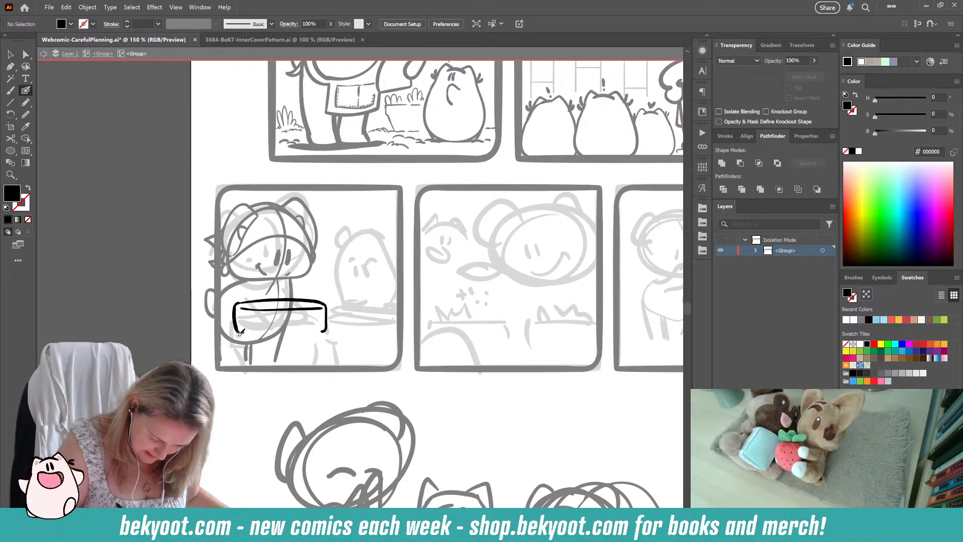
# Step: Ink the flowerpot's tapered sides from the rim down to the panel's bottom border, redoing the right side
pyautogui.moveTo(241, 332); pyautogui.dragTo(251, 367)
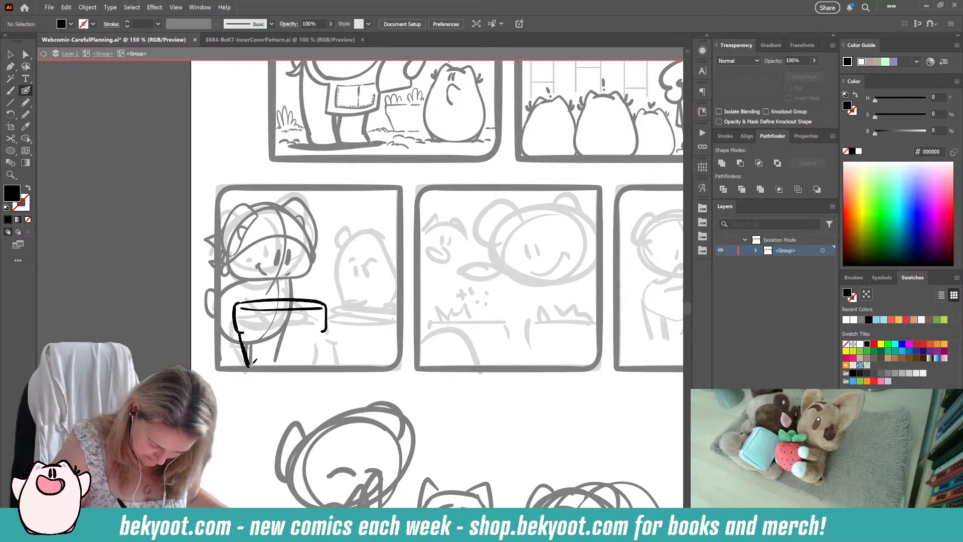
pyautogui.moveTo(324, 328); pyautogui.dragTo(315, 363)
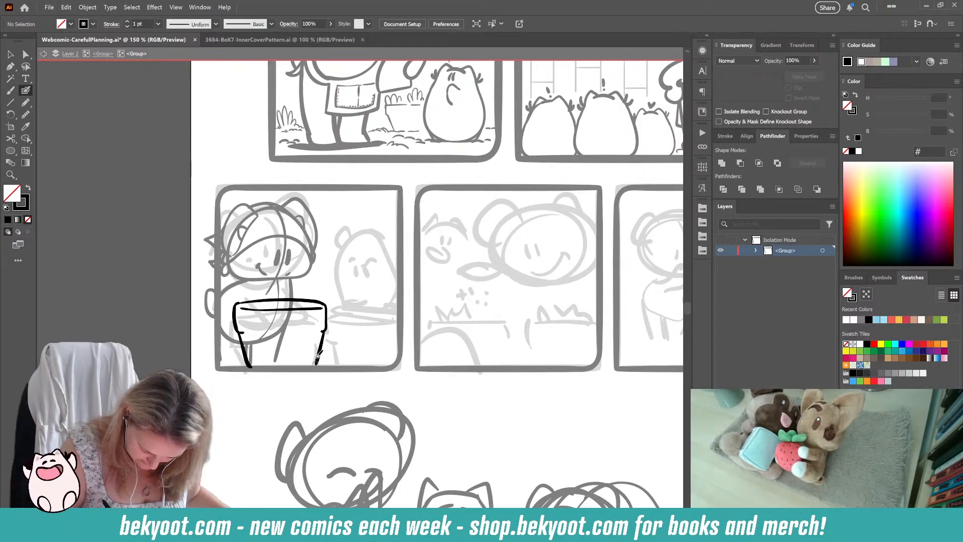
pyautogui.hotkey('ctrl', 'z')
pyautogui.moveTo(325, 329); pyautogui.dragTo(313, 369)
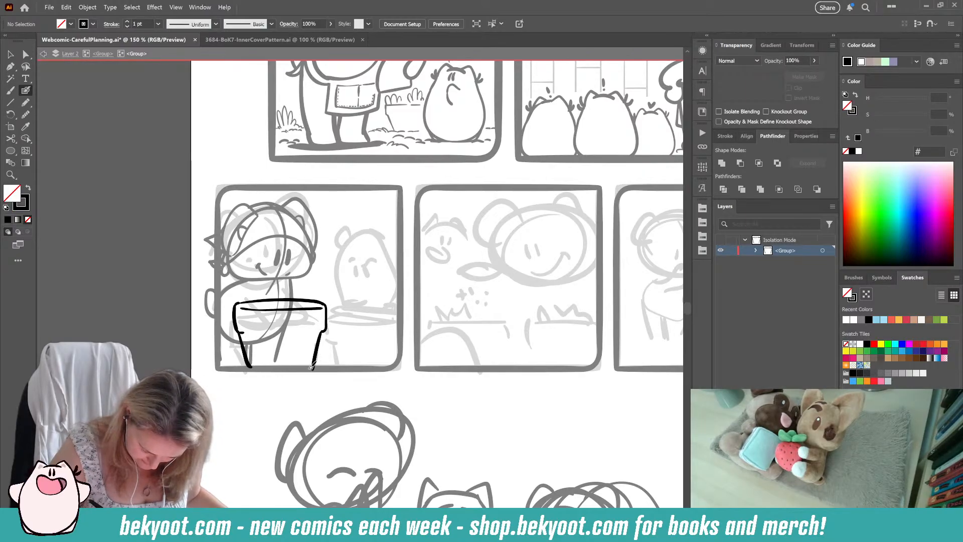
# Step: Close the flowerpot rim with a lower edge and replace the pot's left side with a new tapered line
pyautogui.keyDown('ctrl'); pyautogui.click(244, 344); pyautogui.keyUp('ctrl')
pyautogui.press('Delete')
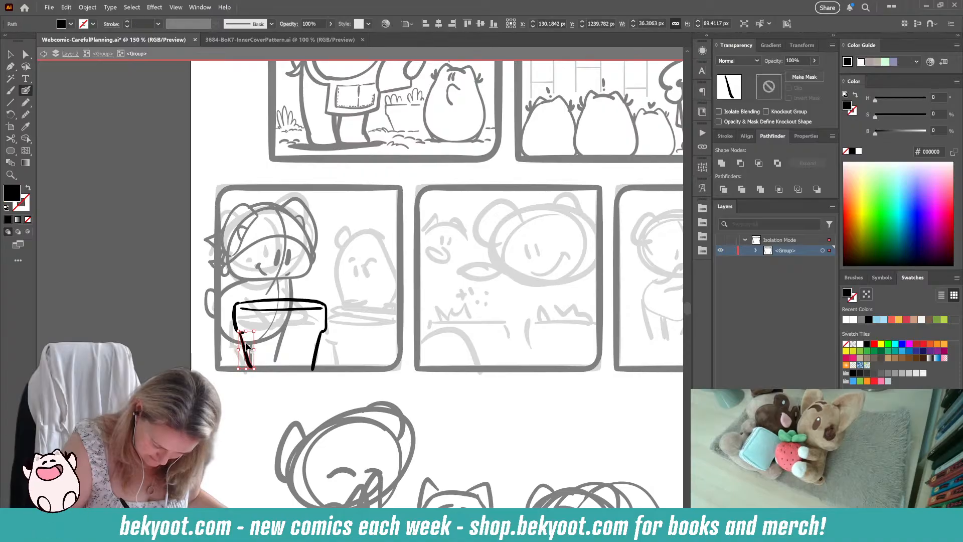
pyautogui.moveTo(237, 332); pyautogui.dragTo(325, 330)
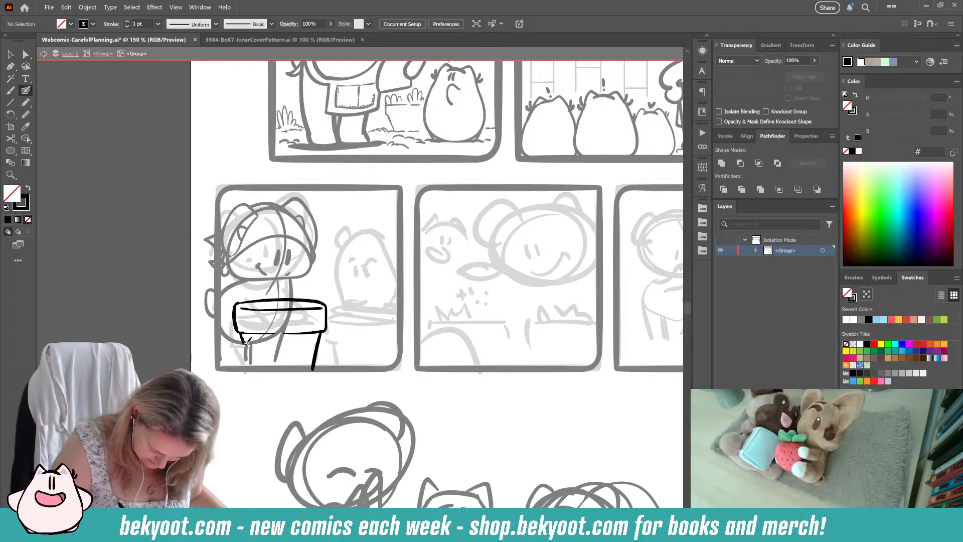
pyautogui.hotkey('ctrl', 'z')
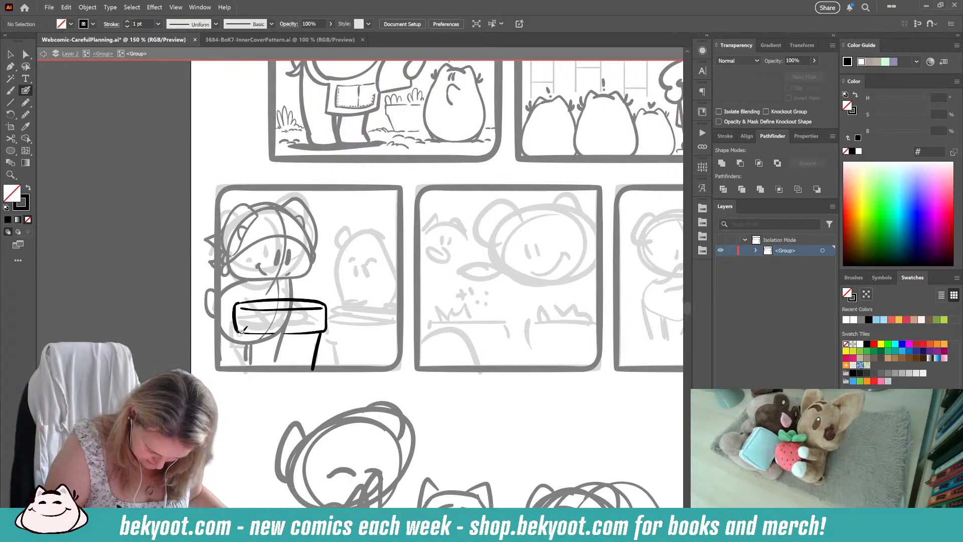
pyautogui.moveTo(251, 363); pyautogui.dragTo(250, 368)
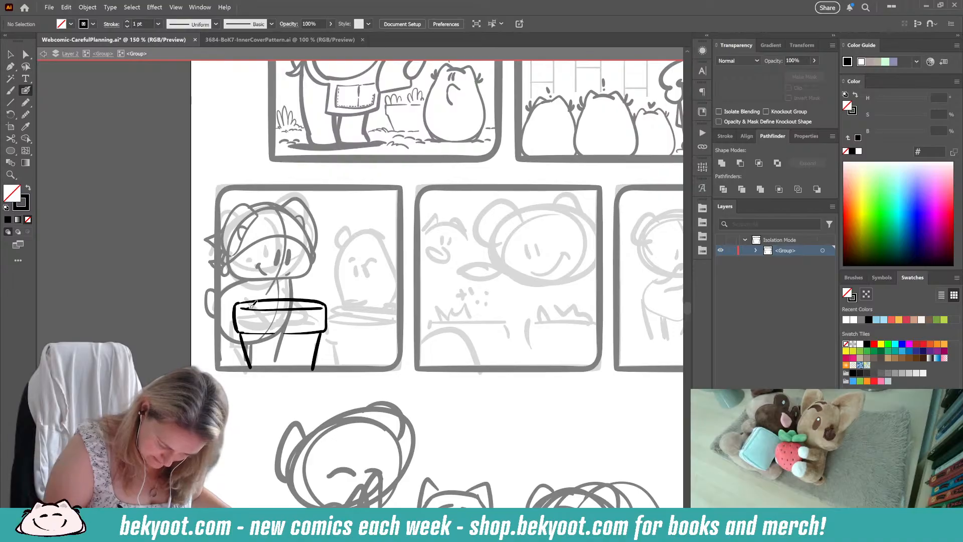
# Step: Finish the first flowerpot's inner lip and ink a second pot beside it with a rim, tapered side and slatted top
pyautogui.moveTo(252, 304); pyautogui.dragTo(325, 311)
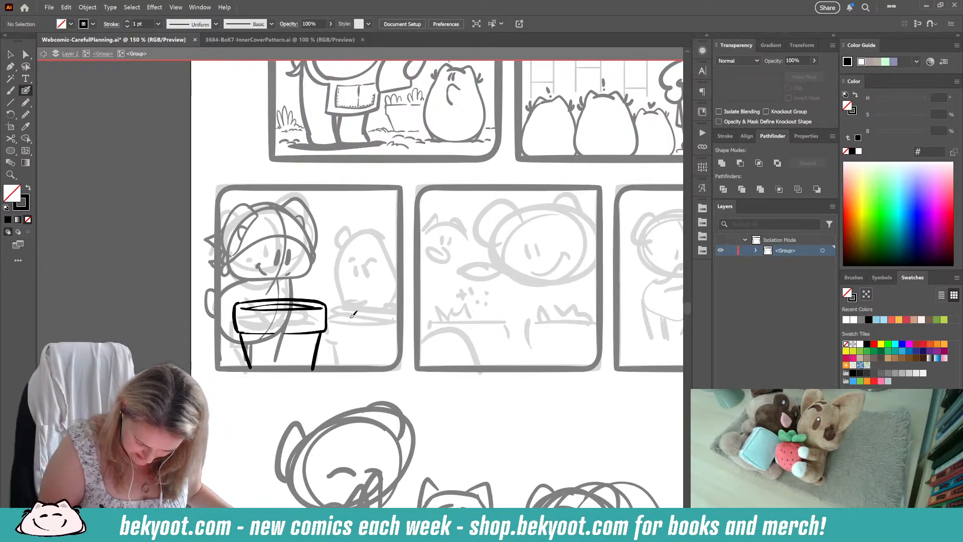
pyautogui.moveTo(346, 319); pyautogui.dragTo(399, 322)
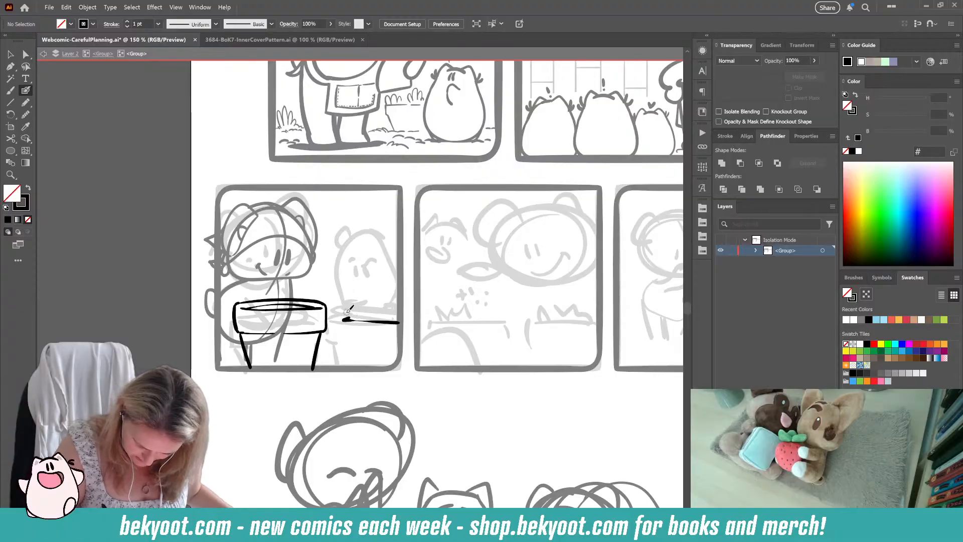
pyautogui.moveTo(331, 317)
pyautogui.mouseDown()
pyautogui.moveTo(339, 343)
pyautogui.moveTo(405, 347)
pyautogui.mouseUp()
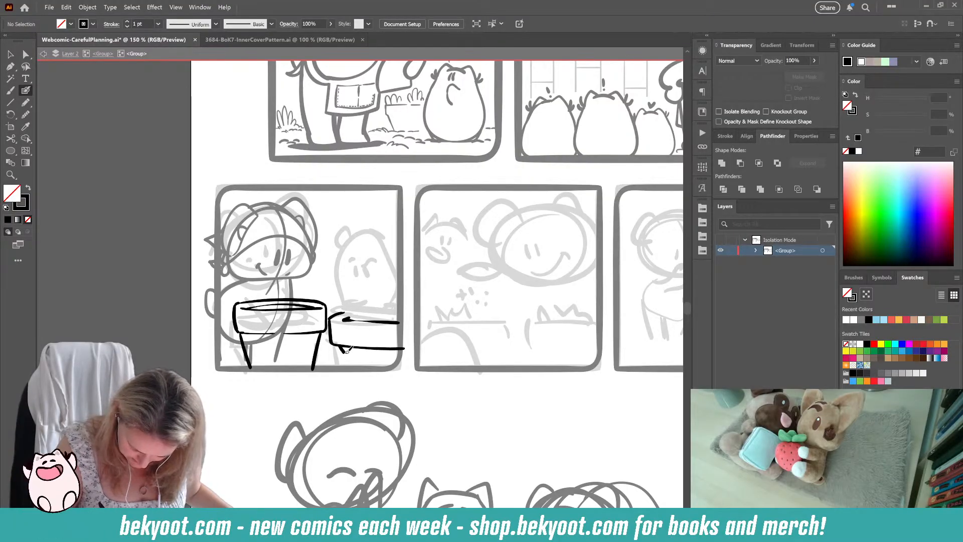
pyautogui.moveTo(339, 348); pyautogui.dragTo(345, 368)
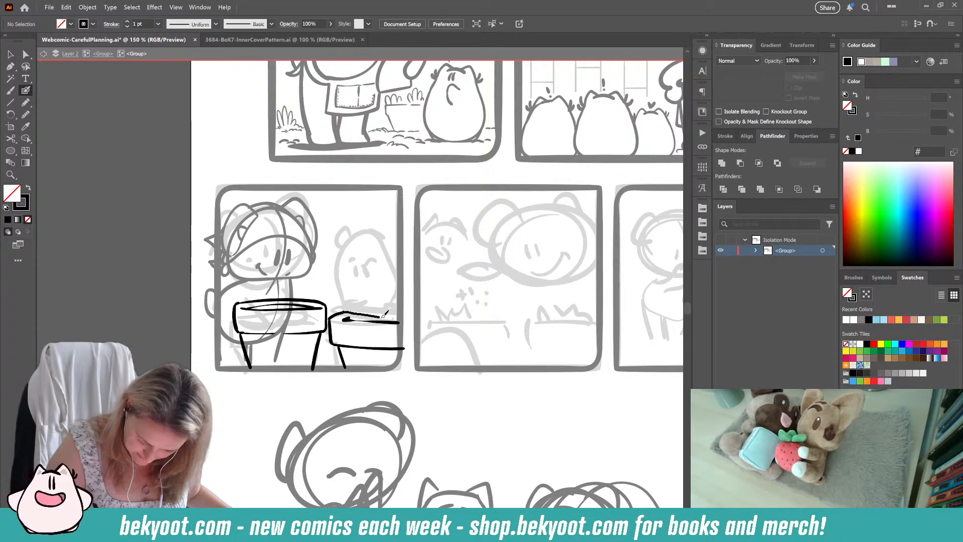
pyautogui.moveTo(385, 314); pyautogui.dragTo(399, 322)
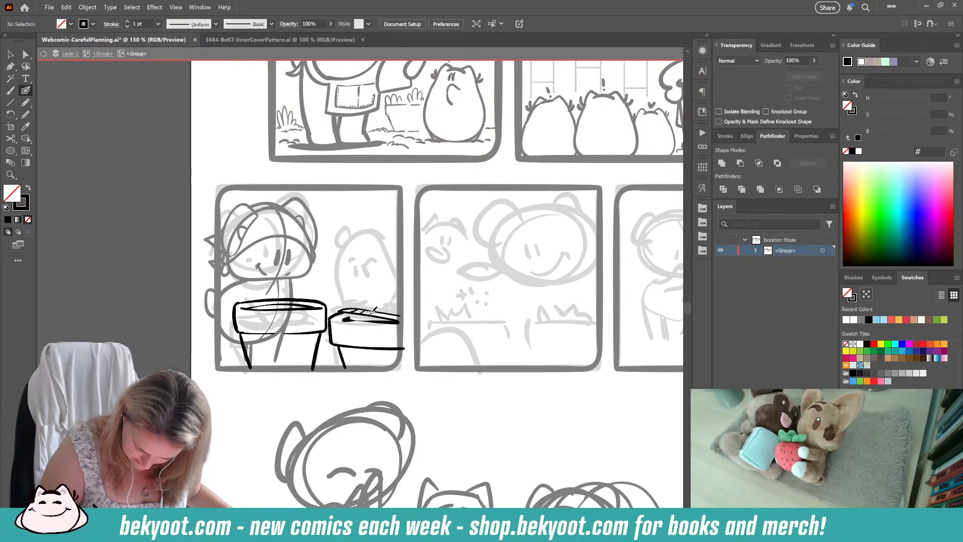
pyautogui.moveTo(389, 313)
pyautogui.mouseDown()
pyautogui.moveTo(361, 309)
pyautogui.moveTo(400, 309)
pyautogui.mouseUp()
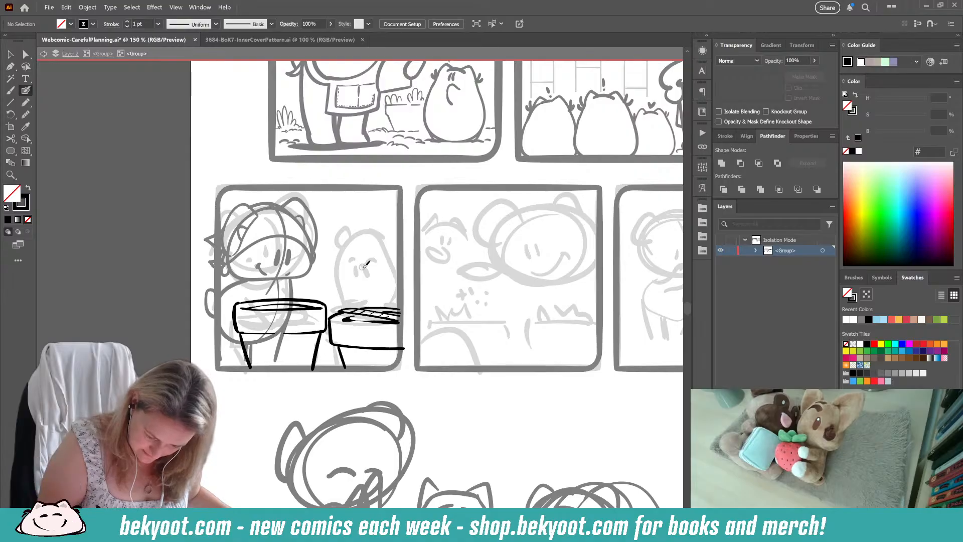
pyautogui.moveTo(382, 264)
pyautogui.mouseDown()
pyautogui.moveTo(354, 257)
pyautogui.moveTo(344, 292)
pyautogui.moveTo(385, 266)
pyautogui.mouseUp()
pyautogui.hotkey('ctrl', 'z')
pyautogui.hotkey('ctrl', 'z')
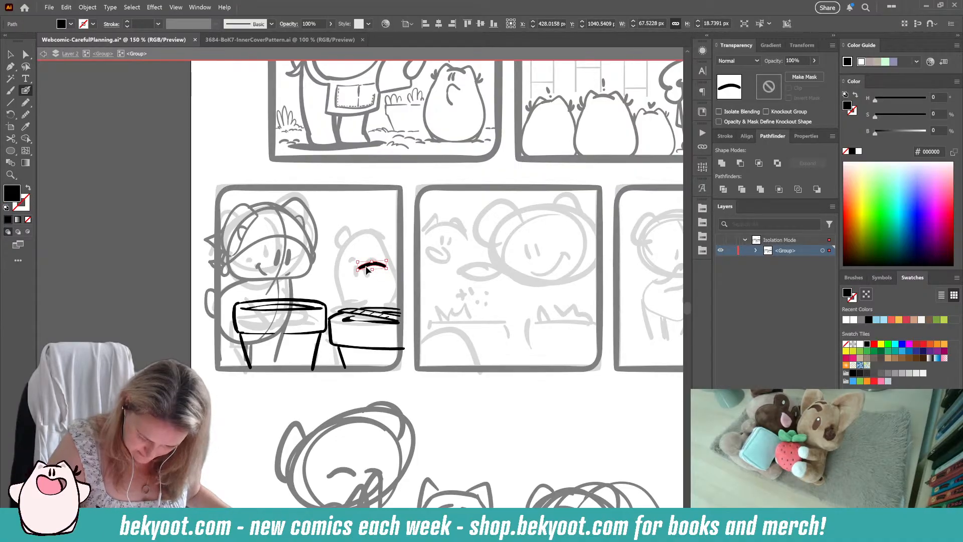
pyautogui.hotkey('ctrl', 'shift', 'a')
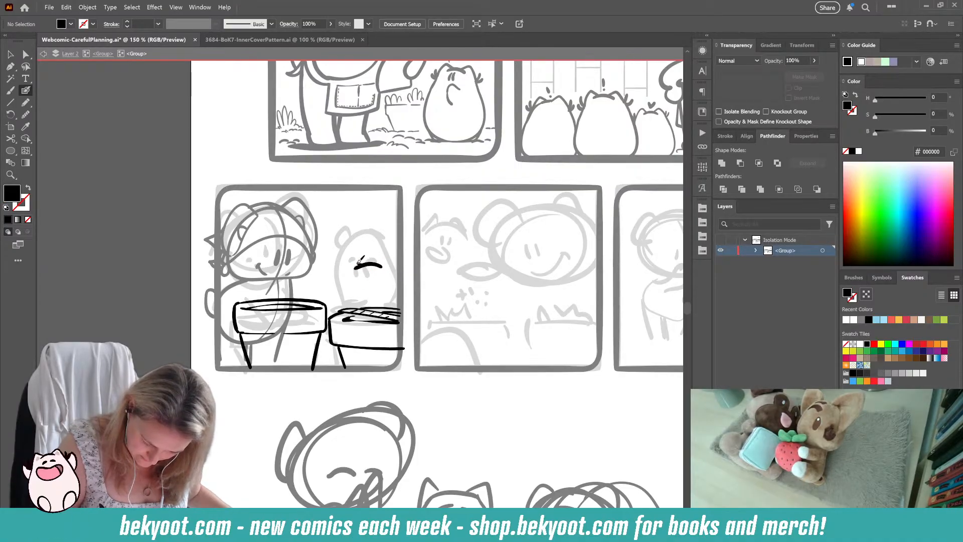
pyautogui.hotkey('ctrl', 'z')
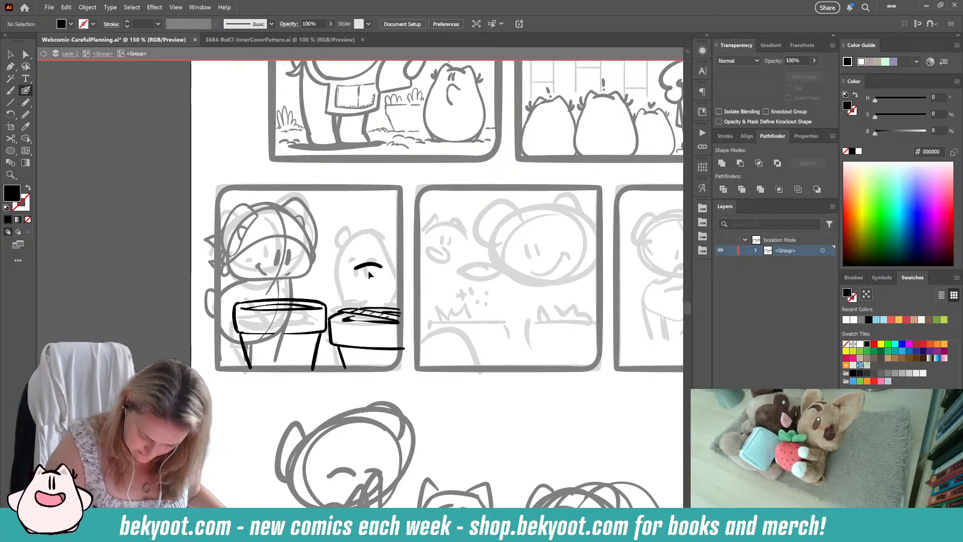
pyautogui.hotkey('ctrl', 'z')
pyautogui.hotkey('ctrl', 'z')
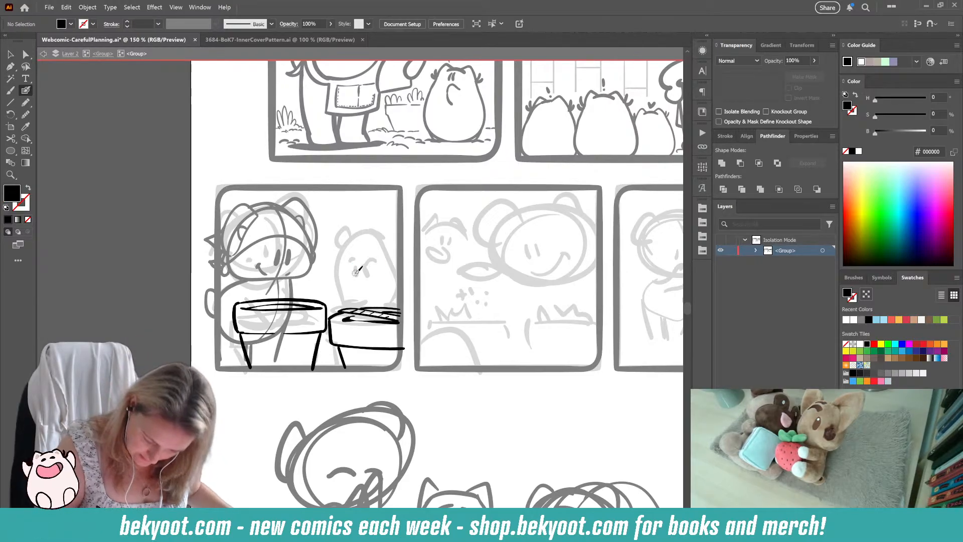
# Step: Ink the small cat's ears, forehead, eyes, mouth and resting paws just above the second pot
pyautogui.moveTo(371, 263)
pyautogui.mouseDown()
pyautogui.moveTo(392, 283)
pyautogui.moveTo(387, 268)
pyautogui.moveTo(349, 266)
pyautogui.moveTo(350, 298)
pyautogui.moveTo(363, 276)
pyautogui.moveTo(368, 299)
pyautogui.mouseUp()
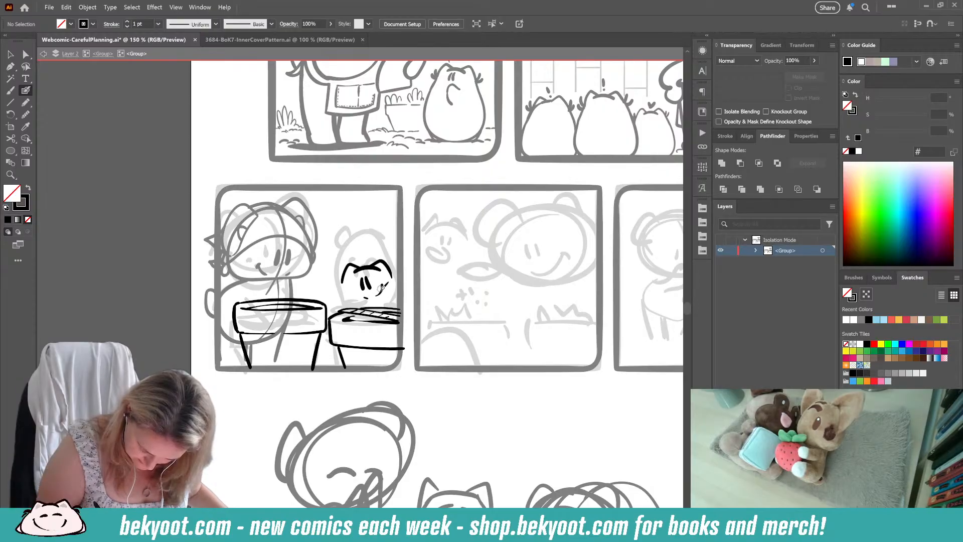
pyautogui.moveTo(379, 291); pyautogui.dragTo(373, 302)
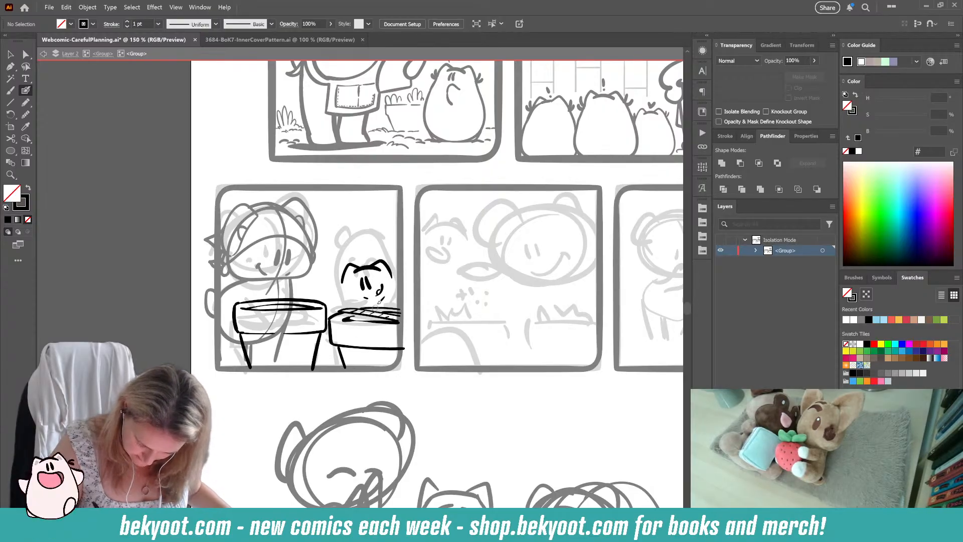
pyautogui.hotkey('ctrl', 'z')
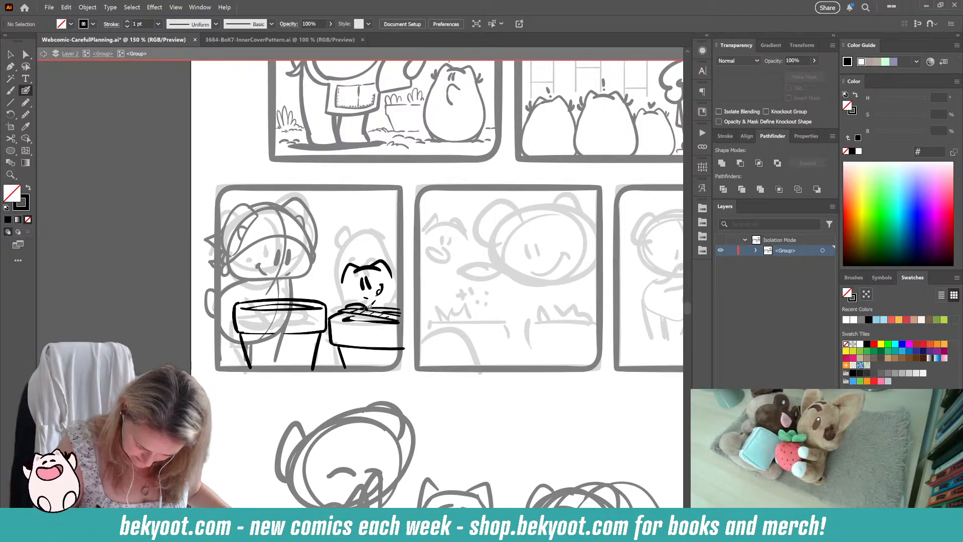
pyautogui.moveTo(390, 291); pyautogui.dragTo(383, 298)
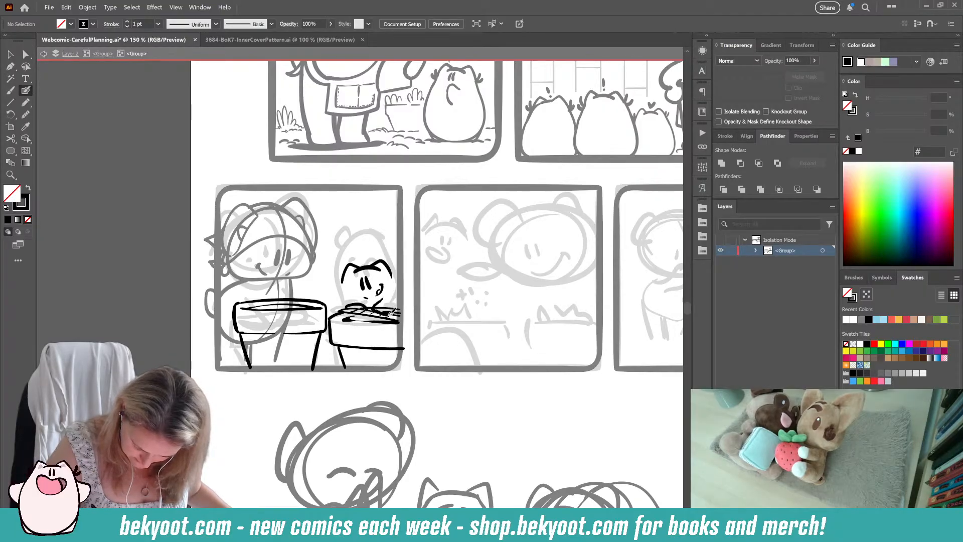
# Step: Add fur tufts to both of the small cat's cheeks and ink its body sides down towards the pot
pyautogui.moveTo(393, 275); pyautogui.dragTo(400, 279)
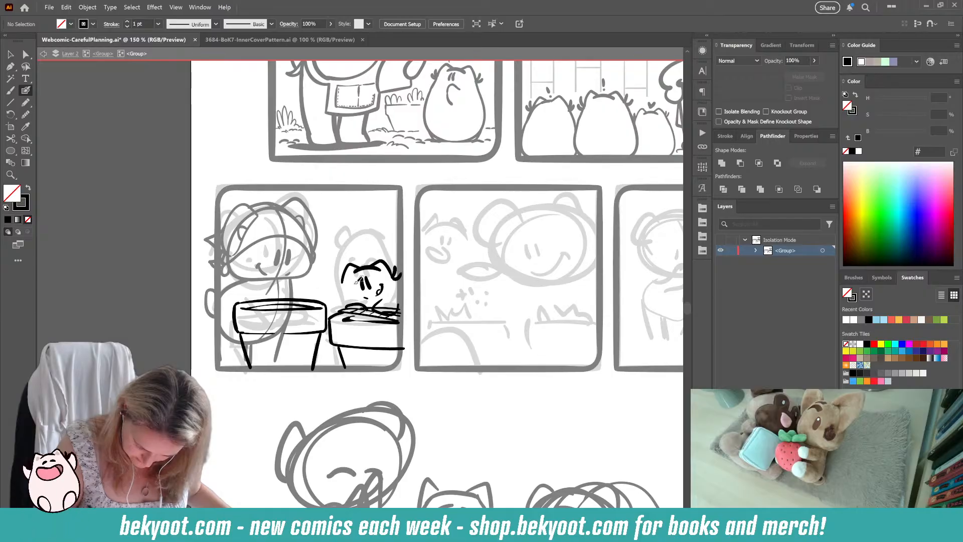
pyautogui.moveTo(342, 276); pyautogui.dragTo(341, 316)
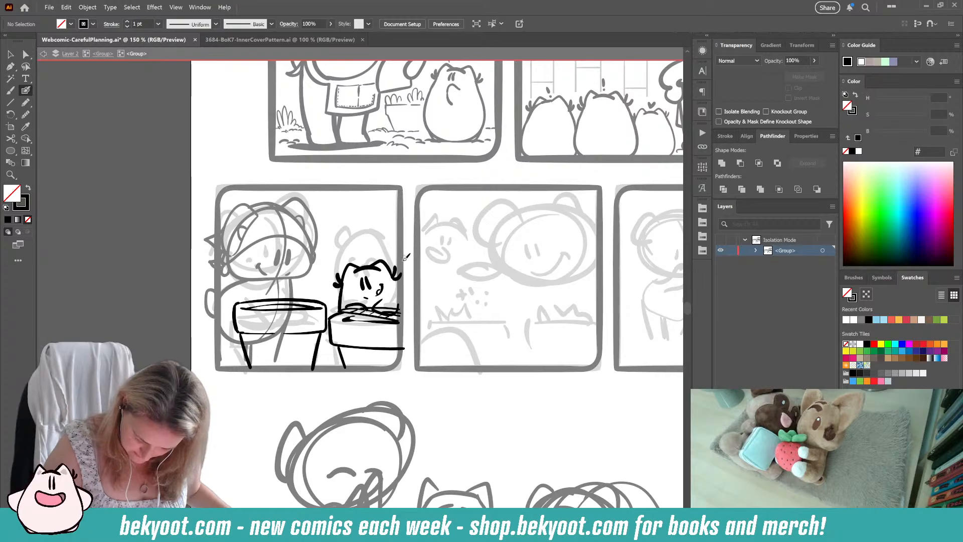
pyautogui.moveTo(397, 281); pyautogui.dragTo(402, 292)
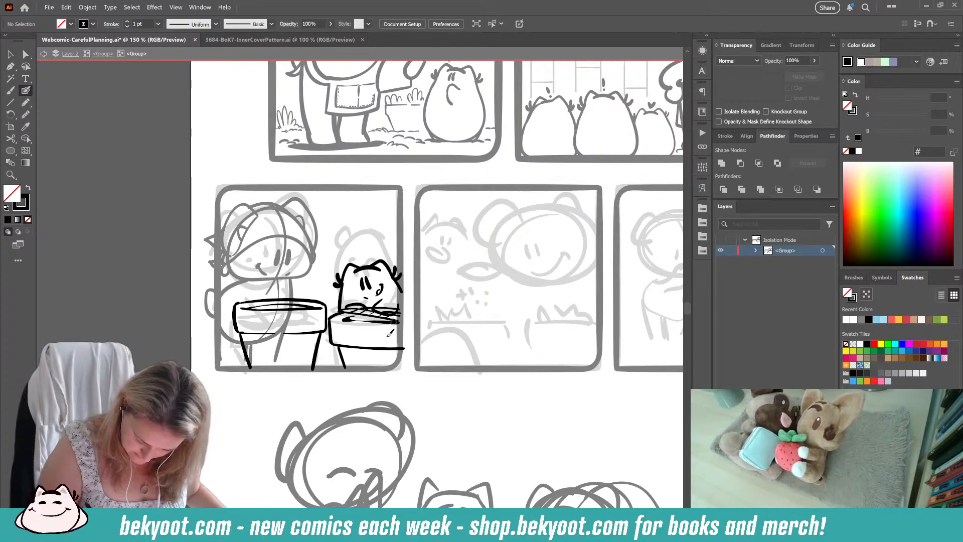
# Step: Erase the parts of the slat lines that run across the small cat's right-hand arm
pyautogui.keyDown('ctrl'); pyautogui.click(392, 313); pyautogui.keyUp('ctrl')
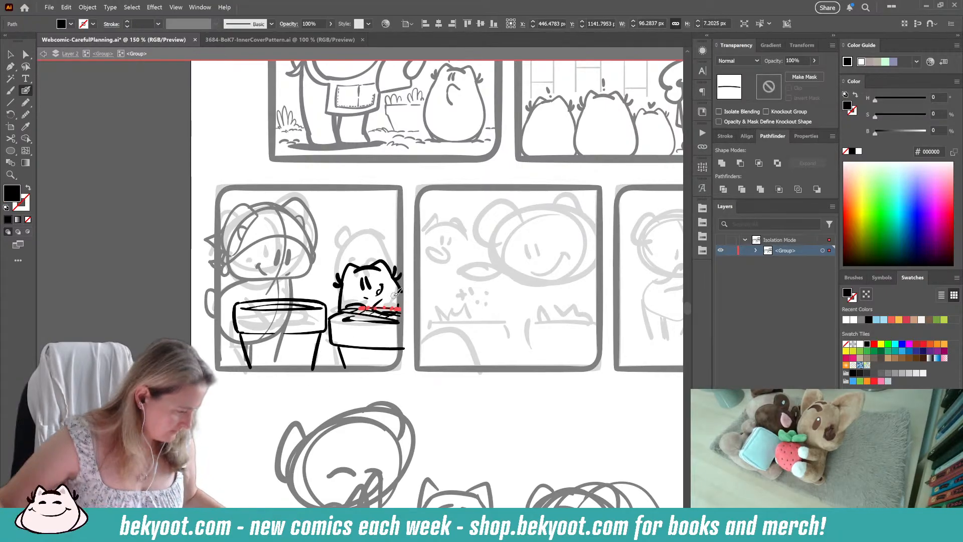
pyautogui.scroll(3, 377, 297)
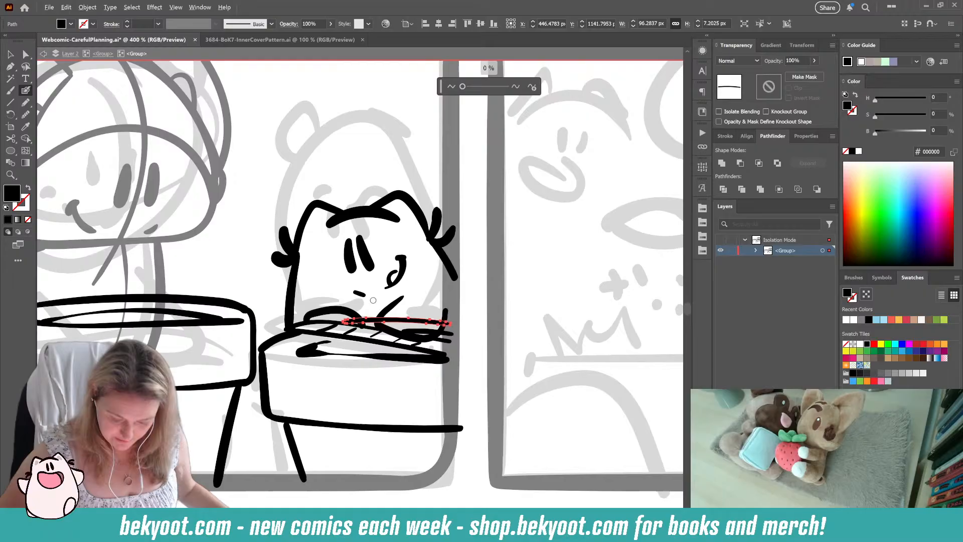
pyautogui.keyDown('ctrl'); pyautogui.click(422, 333); pyautogui.keyUp('ctrl')
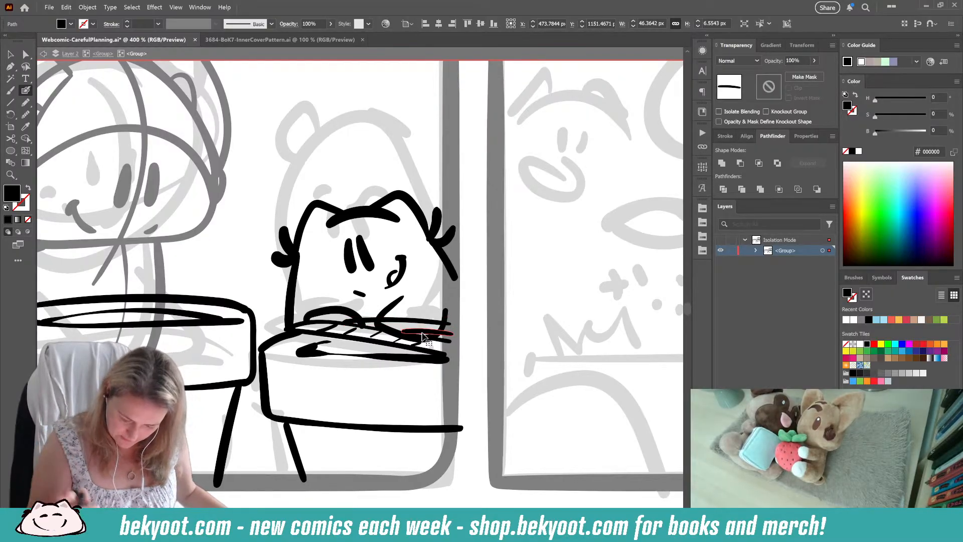
pyautogui.keyDown('ctrl'); pyautogui.keyDown('shift'); pyautogui.click(412, 321); pyautogui.keyUp('shift'); pyautogui.keyUp('ctrl')
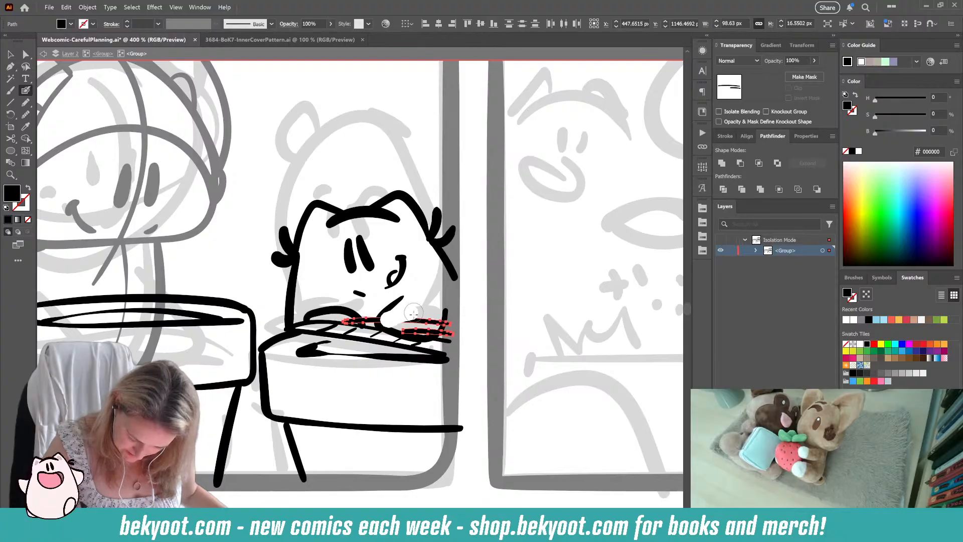
pyautogui.moveTo(413, 314)
pyautogui.mouseDown()
pyautogui.moveTo(405, 326)
pyautogui.moveTo(427, 327)
pyautogui.moveTo(444, 307)
pyautogui.mouseUp()
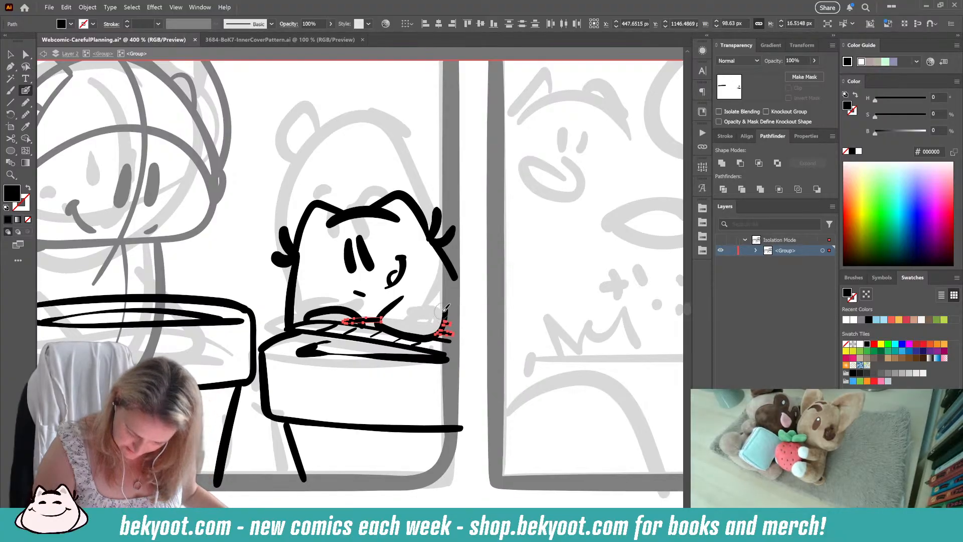
pyautogui.keyDown('ctrl'); pyautogui.click(381, 409); pyautogui.keyUp('ctrl')
# Step: Clean up the small cat's left-hand paw by erasing the slat line fragments inside it and trimming its outline
pyautogui.keyDown('ctrl'); pyautogui.click(361, 322); pyautogui.keyUp('ctrl')
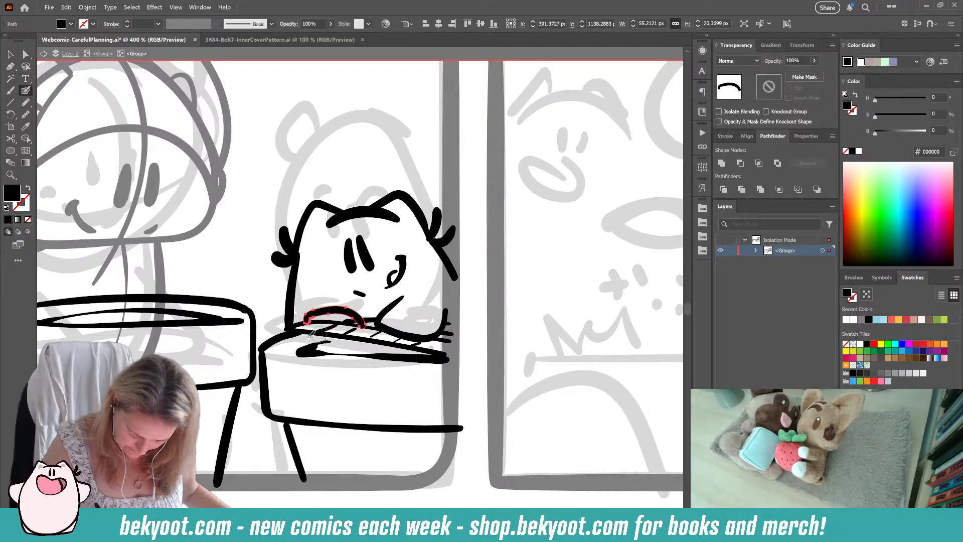
pyautogui.moveTo(308, 319); pyautogui.dragTo(363, 323)
pyautogui.keyDown('ctrl'); pyautogui.click(373, 312); pyautogui.keyUp('ctrl')
pyautogui.keyDown('ctrl'); pyautogui.click(372, 322); pyautogui.keyUp('ctrl')
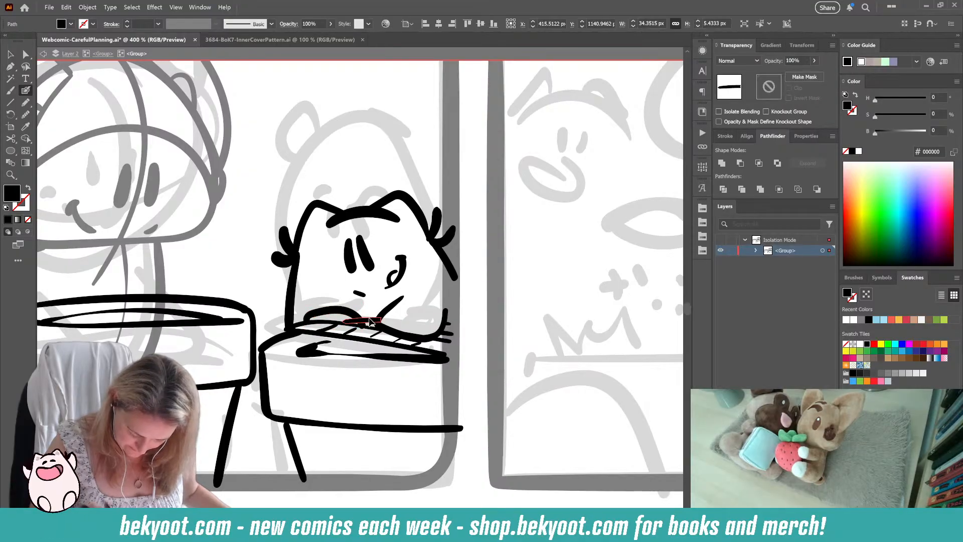
pyautogui.moveTo(351, 321); pyautogui.dragTo(348, 334)
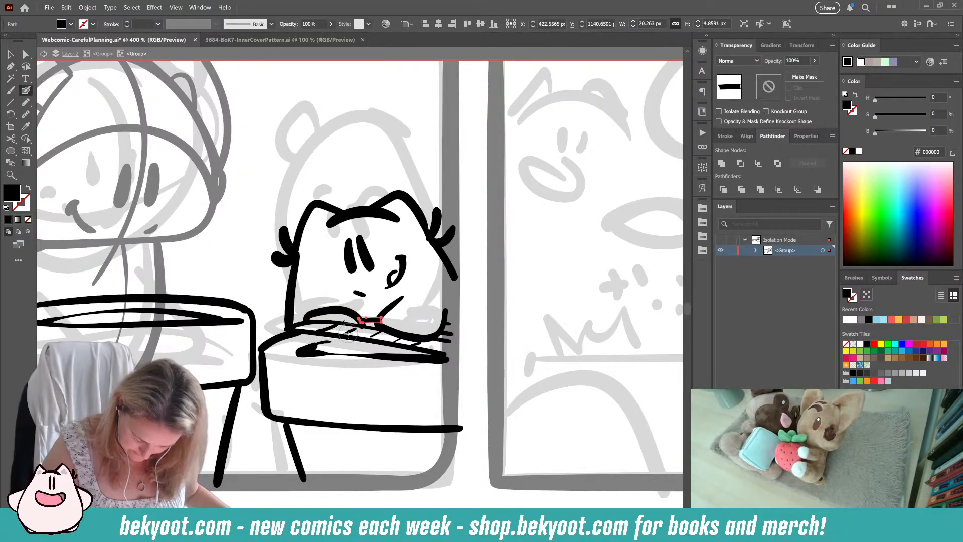
pyautogui.keyDown('ctrl'); pyautogui.click(350, 372); pyautogui.keyUp('ctrl')
pyautogui.keyDown('ctrl'); pyautogui.click(345, 321); pyautogui.keyUp('ctrl')
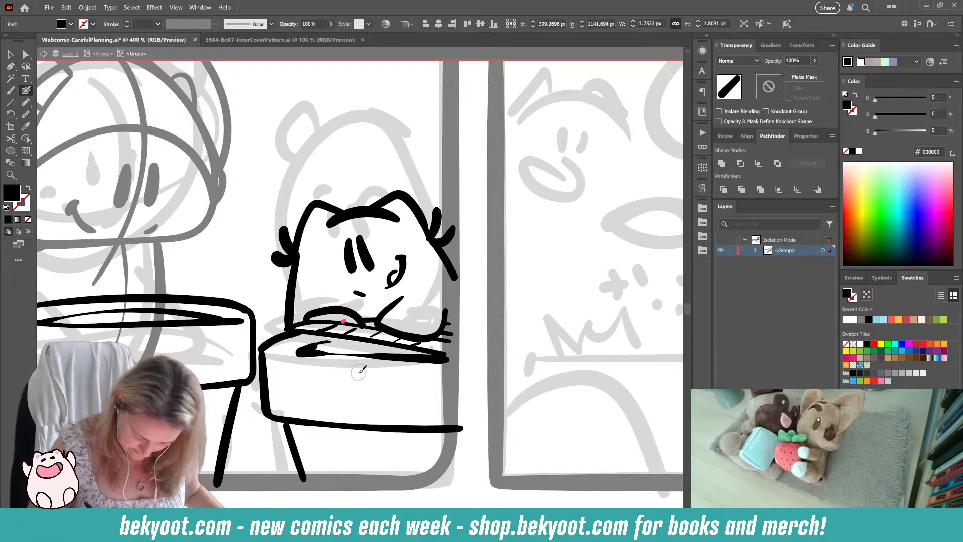
pyautogui.keyDown('ctrl'); pyautogui.click(402, 372); pyautogui.keyUp('ctrl')
pyautogui.keyDown('ctrl'); pyautogui.click(360, 322); pyautogui.keyUp('ctrl')
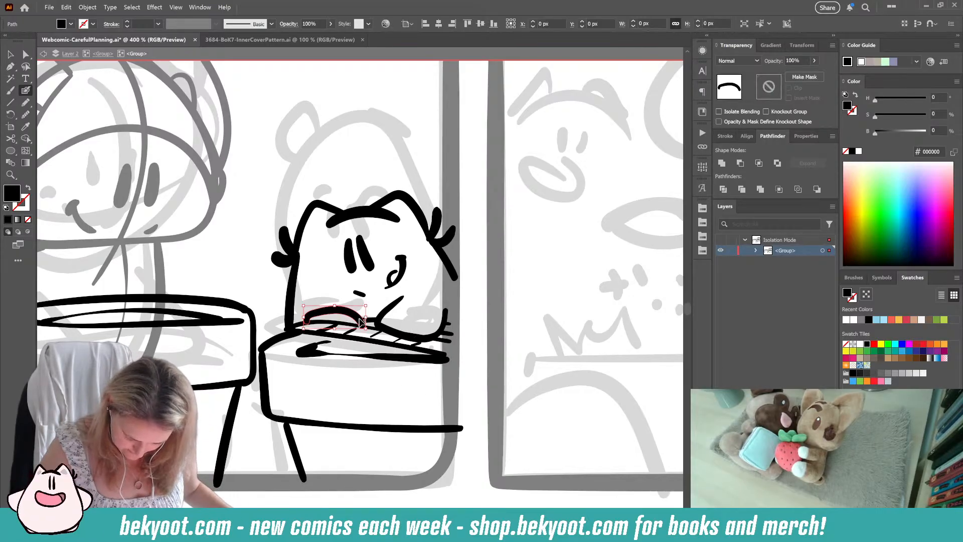
pyautogui.moveTo(362, 330); pyautogui.dragTo(366, 335)
pyautogui.keyDown('ctrl'); pyautogui.click(459, 392); pyautogui.keyUp('ctrl')
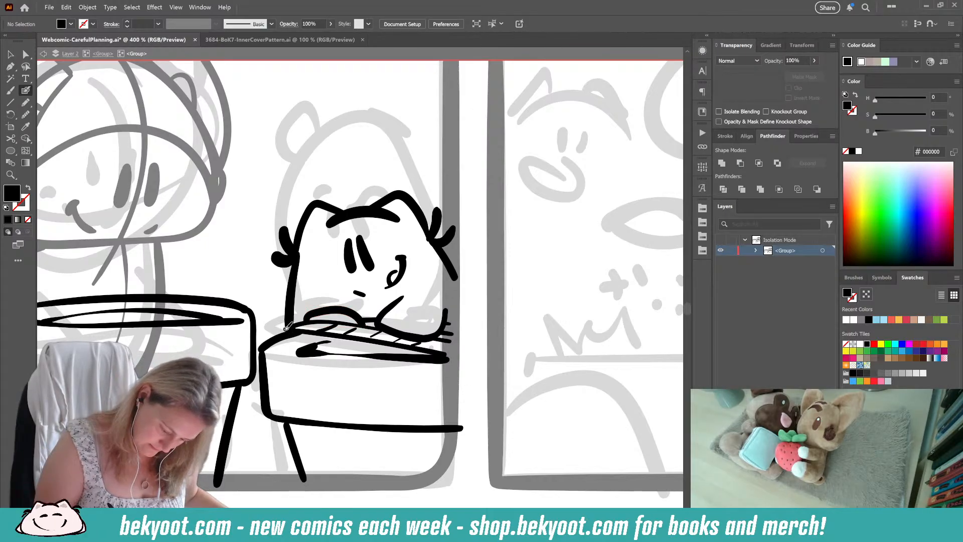
# Step: Ink a small step stool with legs, a crossbar and a lower step beneath the second pot, redoing its first leg
pyautogui.hotkey('shift', 'x')
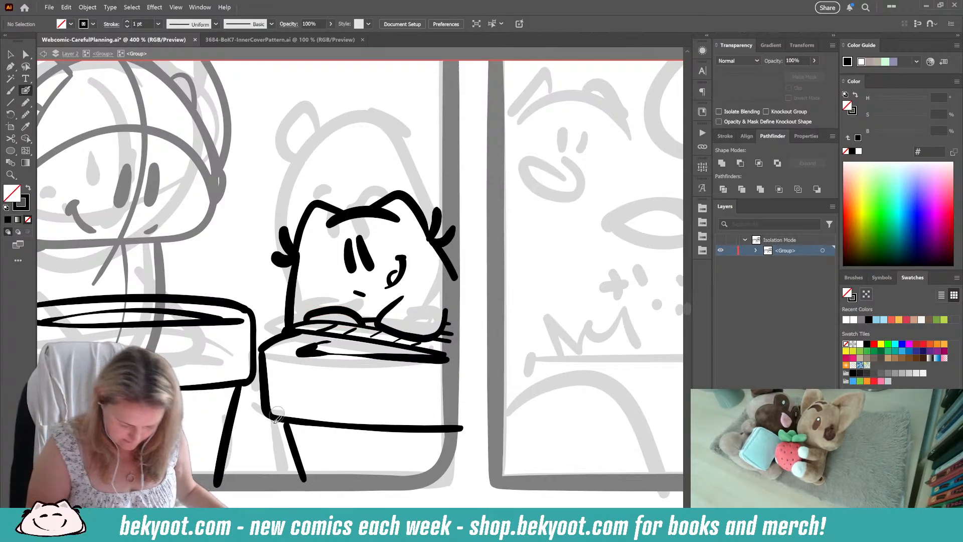
pyautogui.moveTo(272, 420); pyautogui.dragTo(271, 480)
pyautogui.hotkey('ctrl', 'z')
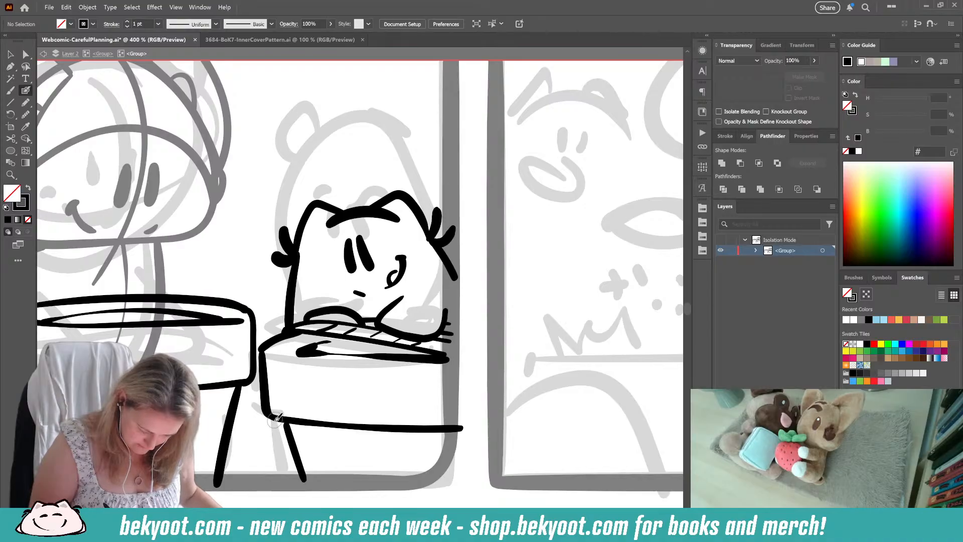
pyautogui.moveTo(277, 426); pyautogui.dragTo(276, 474)
pyautogui.hotkey('ctrl', 'z')
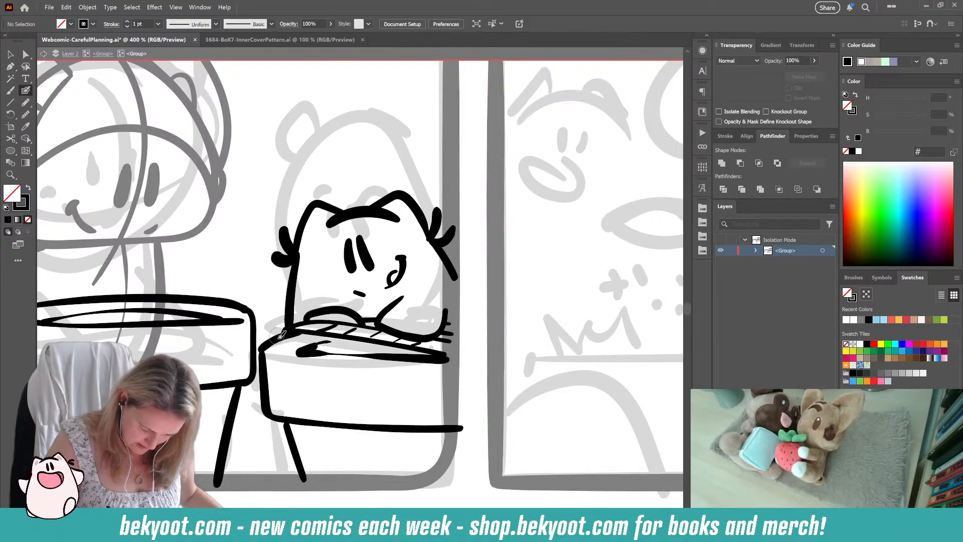
pyautogui.moveTo(272, 420); pyautogui.dragTo(274, 476)
pyautogui.moveTo(289, 438)
pyautogui.mouseDown()
pyautogui.moveTo(285, 495)
pyautogui.moveTo(251, 458)
pyautogui.moveTo(251, 476)
pyautogui.moveTo(289, 460)
pyautogui.moveTo(262, 451)
pyautogui.moveTo(289, 456)
pyautogui.mouseUp()
pyautogui.moveTo(329, 486); pyautogui.dragTo(323, 404)
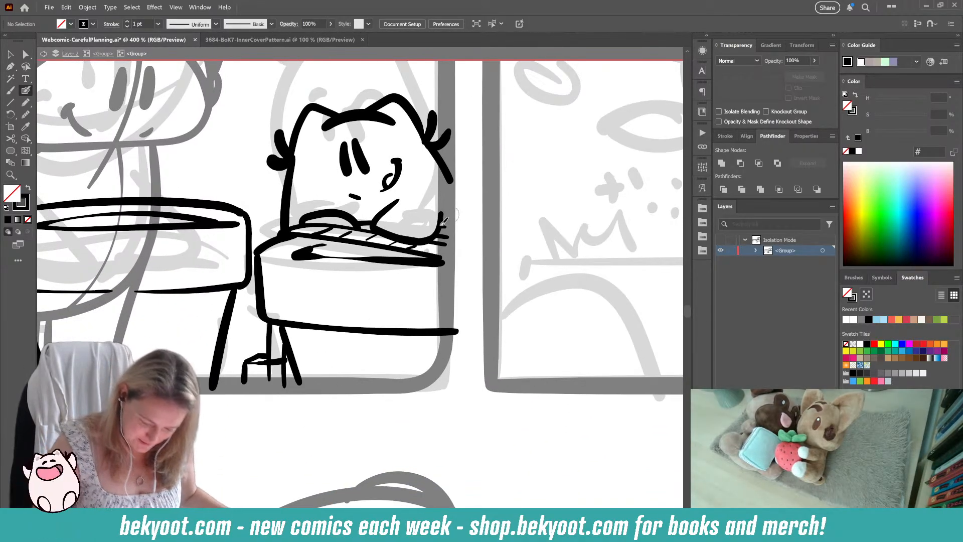
# Step: Replace the stool's lower step with a boxier one that has short legs and a small arch in its front
pyautogui.moveTo(269, 321)
pyautogui.mouseDown()
pyautogui.moveTo(264, 387)
pyautogui.moveTo(268, 356)
pyautogui.mouseUp()
pyautogui.press('Delete')
pyautogui.press('Delete')
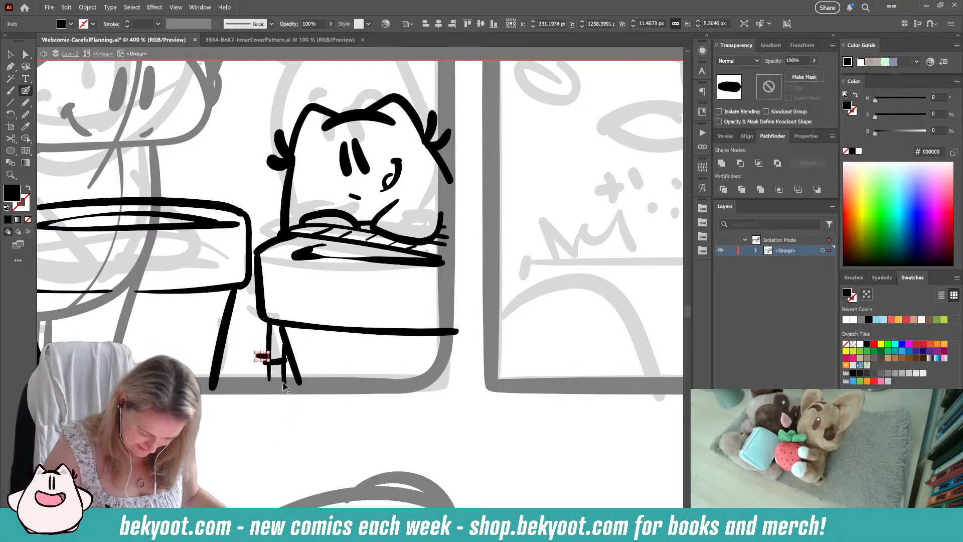
pyautogui.hotkey('ctrl', 'z')
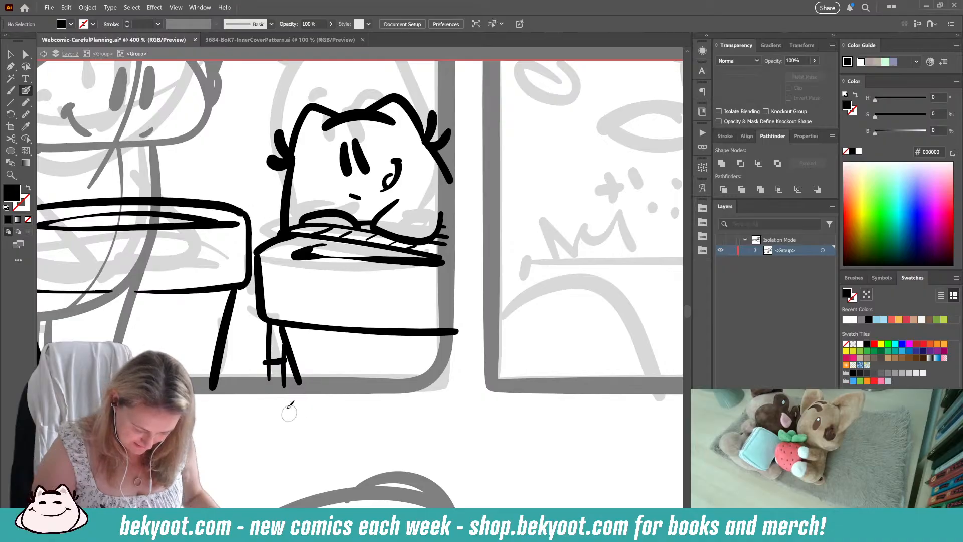
pyautogui.moveTo(269, 361)
pyautogui.mouseDown()
pyautogui.moveTo(239, 351)
pyautogui.moveTo(238, 364)
pyautogui.moveTo(239, 350)
pyautogui.moveTo(271, 354)
pyautogui.moveTo(266, 378)
pyautogui.moveTo(242, 376)
pyautogui.moveTo(256, 364)
pyautogui.moveTo(264, 385)
pyautogui.mouseUp()
# Step: Delete the stool's crossbar and ink new edge lines joining the lower step to the outer leg
pyautogui.keyDown('ctrl'); pyautogui.click(277, 362); pyautogui.keyUp('ctrl')
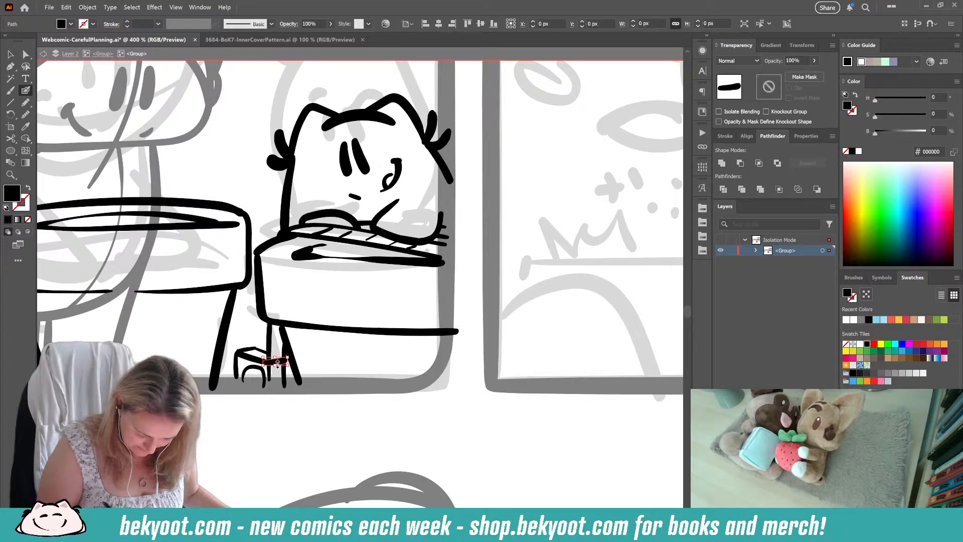
pyautogui.press('Delete')
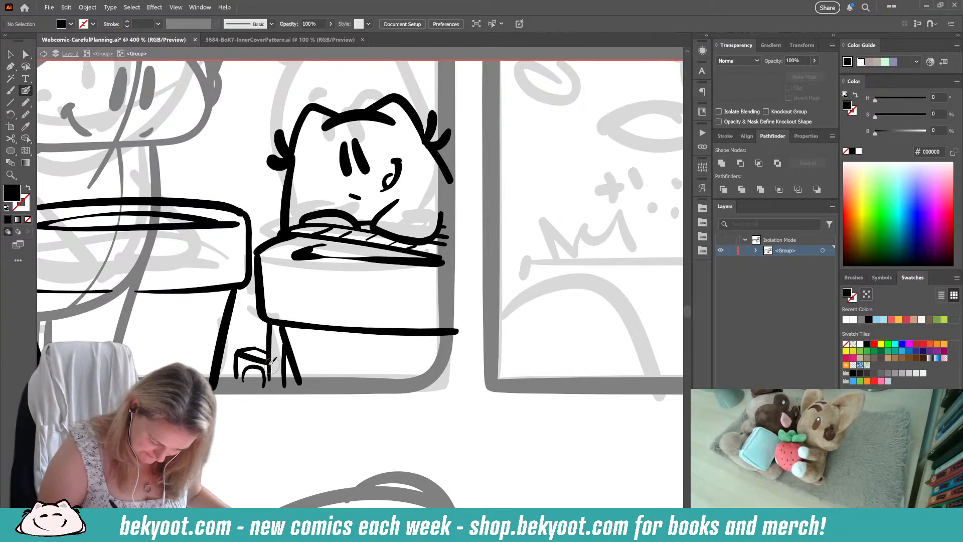
pyautogui.hotkey('shift', 'x')
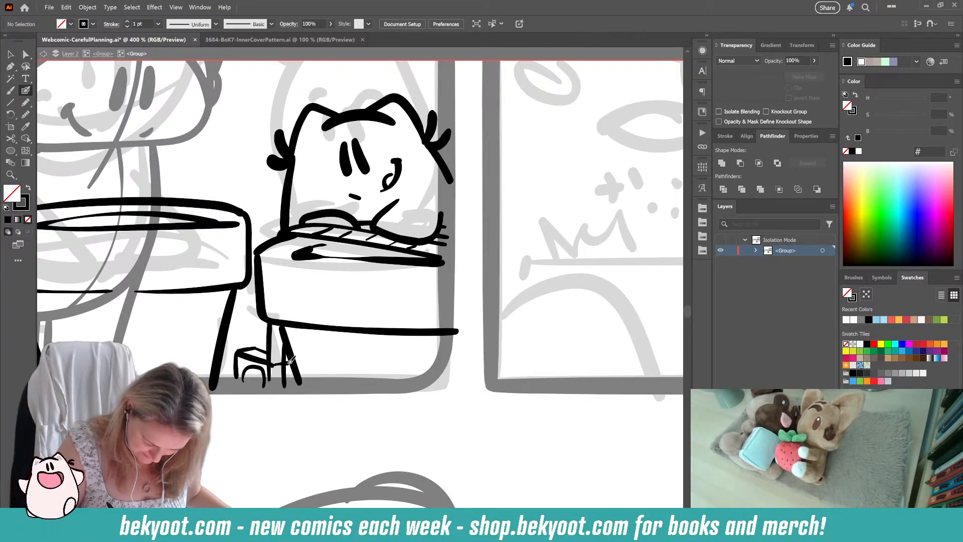
pyautogui.hotkey('shift', 'x')
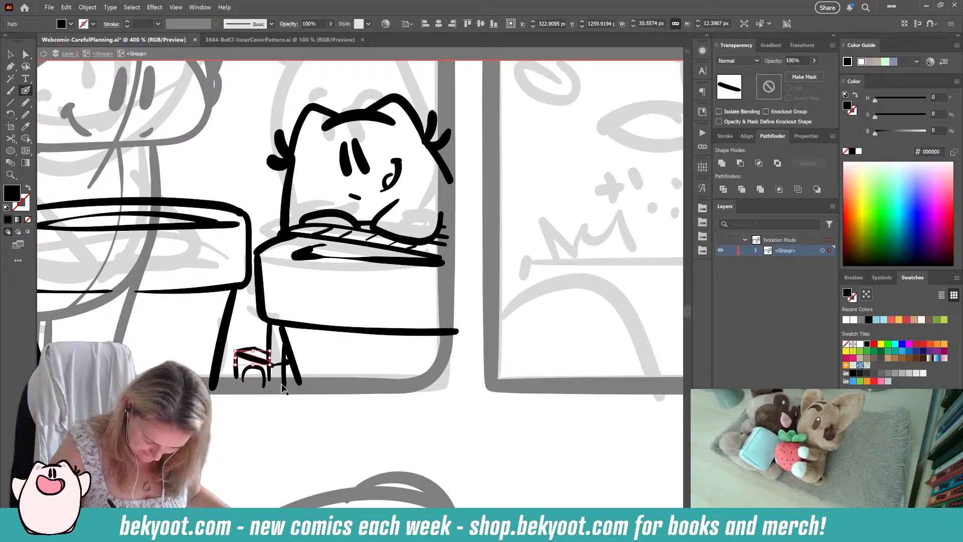
# Step: Erase the lower ends of the stool's two inner legs and ink short, thick legs below the crossbar
pyautogui.keyDown('ctrl'); pyautogui.click(269, 372); pyautogui.keyUp('ctrl')
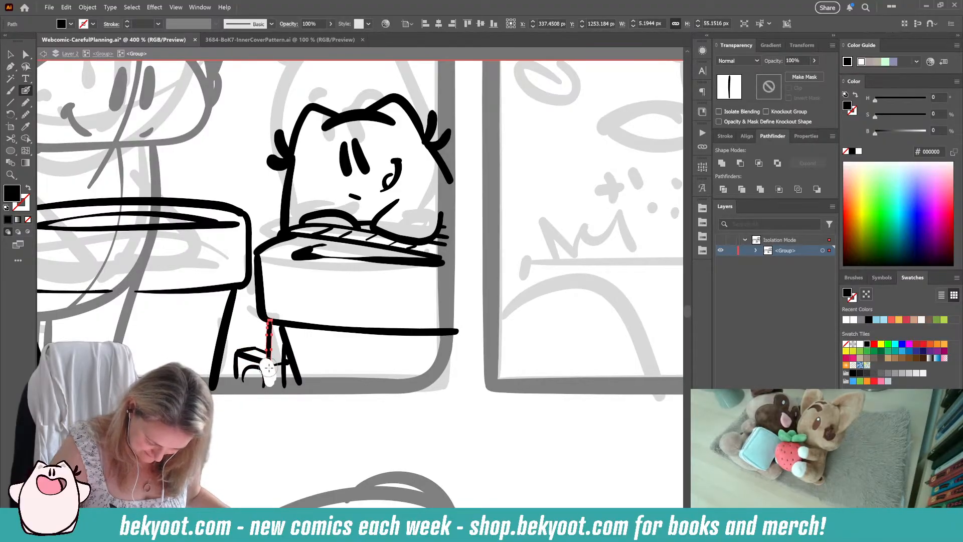
pyautogui.moveTo(270, 368); pyautogui.dragTo(282, 382)
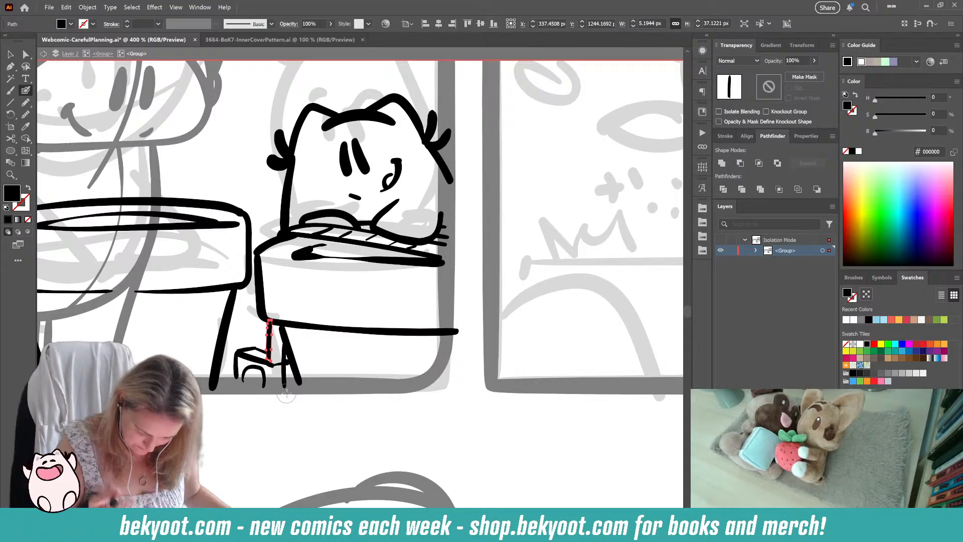
pyautogui.keyDown('ctrl'); pyautogui.click(329, 441); pyautogui.keyUp('ctrl')
pyautogui.keyDown('ctrl'); pyautogui.click(285, 384); pyautogui.keyUp('ctrl')
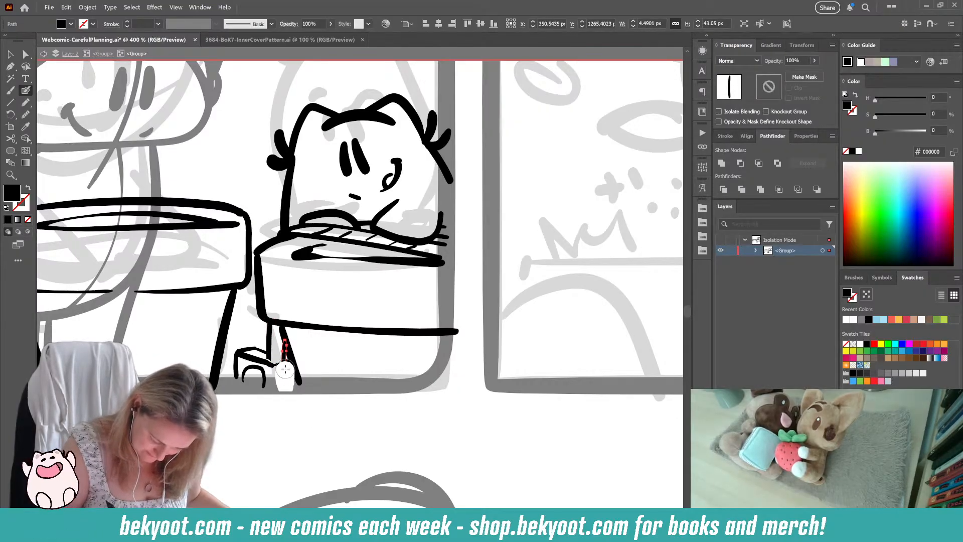
pyautogui.moveTo(292, 362); pyautogui.dragTo(284, 387)
pyautogui.keyDown('ctrl'); pyautogui.click(315, 427); pyautogui.keyUp('ctrl')
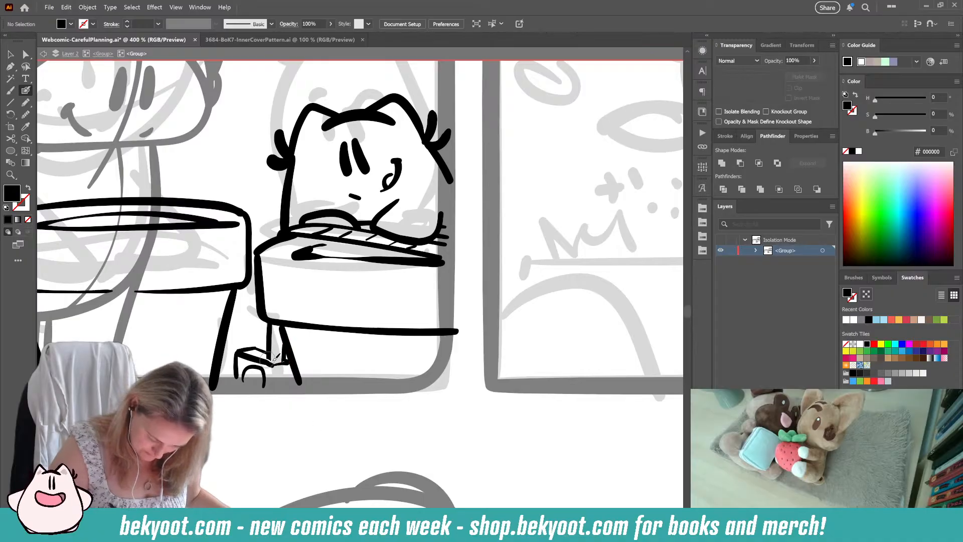
pyautogui.hotkey('shift', 'x')
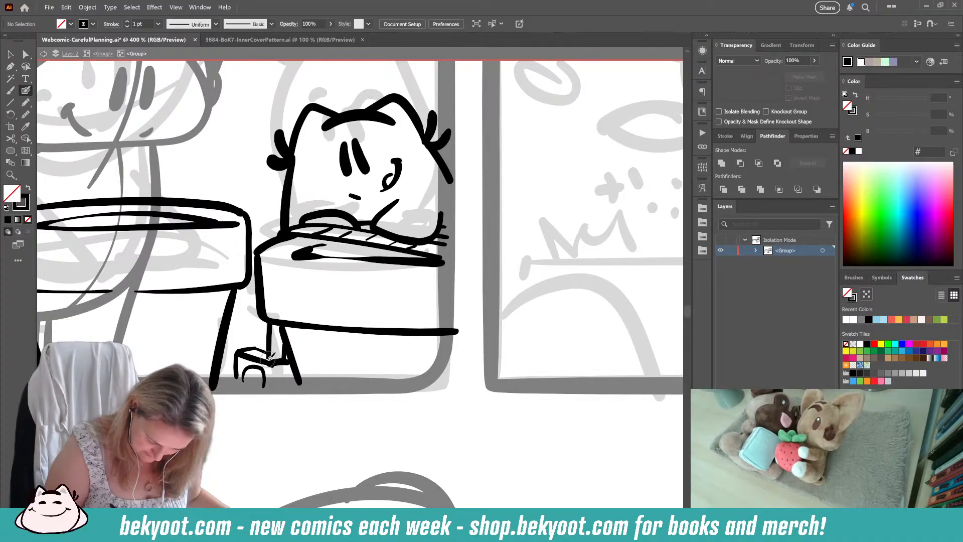
pyautogui.moveTo(290, 363)
pyautogui.mouseDown()
pyautogui.moveTo(293, 384)
pyautogui.moveTo(273, 385)
pyautogui.mouseUp()
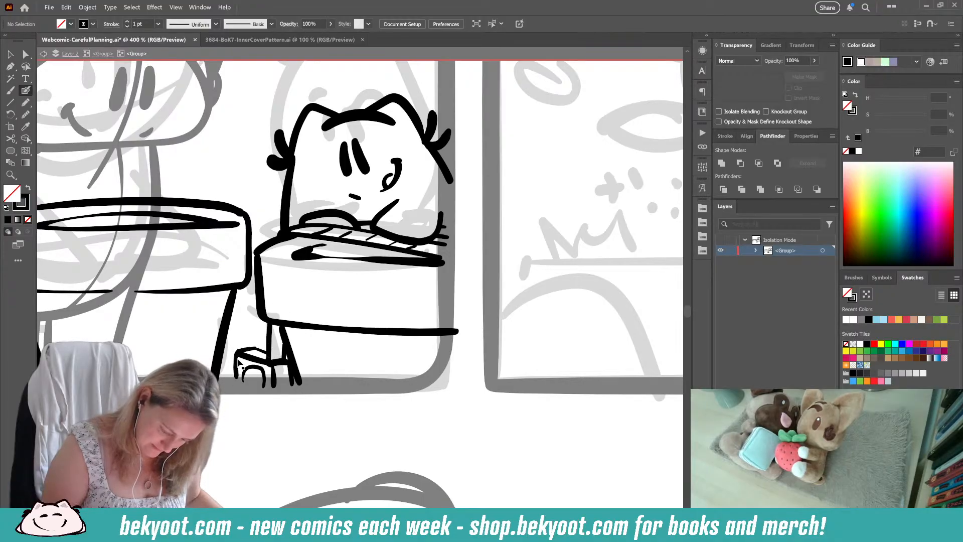
# Step: Redraw the arch in the lower step's front and ink short rungs between the stool's upper legs and along its outer side
pyautogui.keyDown('ctrl'); pyautogui.click(244, 383); pyautogui.keyUp('ctrl')
pyautogui.press('Delete')
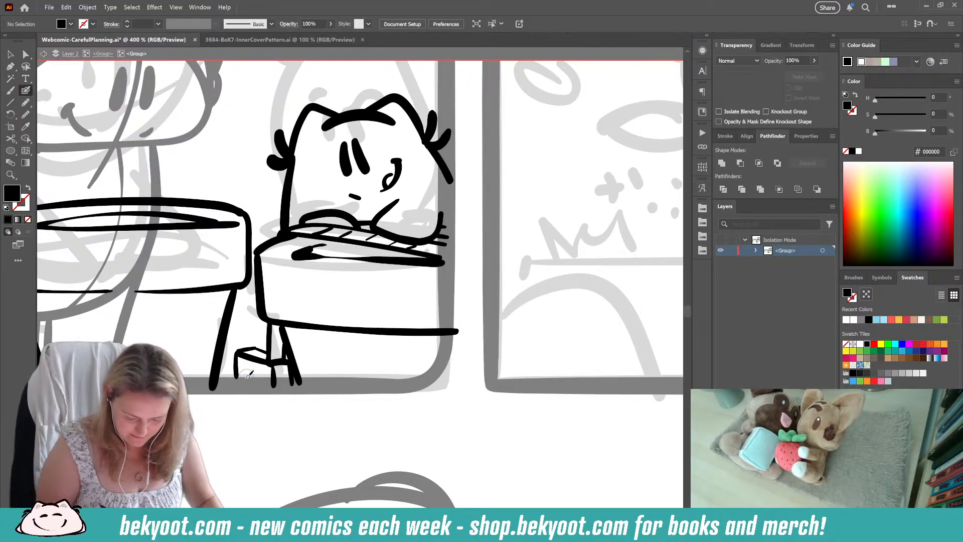
pyautogui.hotkey('shift', 'x')
pyautogui.hotkey('shift', 'x')
pyautogui.hotkey('shift', 'x')
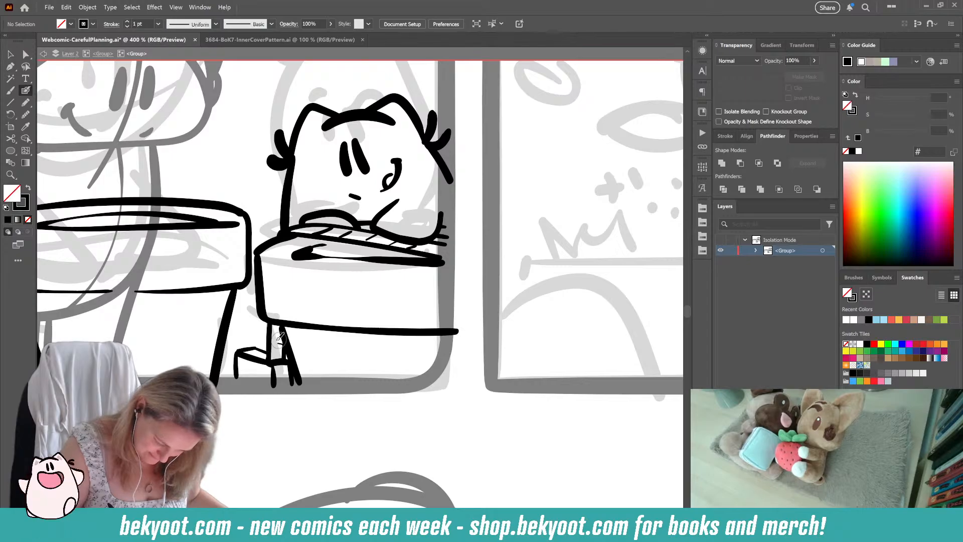
pyautogui.moveTo(272, 337); pyautogui.dragTo(282, 329)
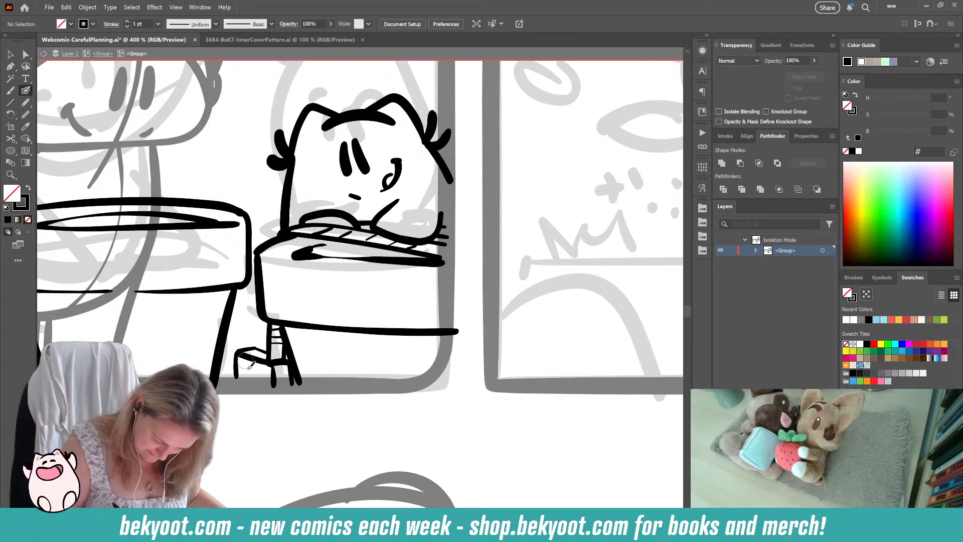
pyautogui.moveTo(270, 373); pyautogui.dragTo(271, 388)
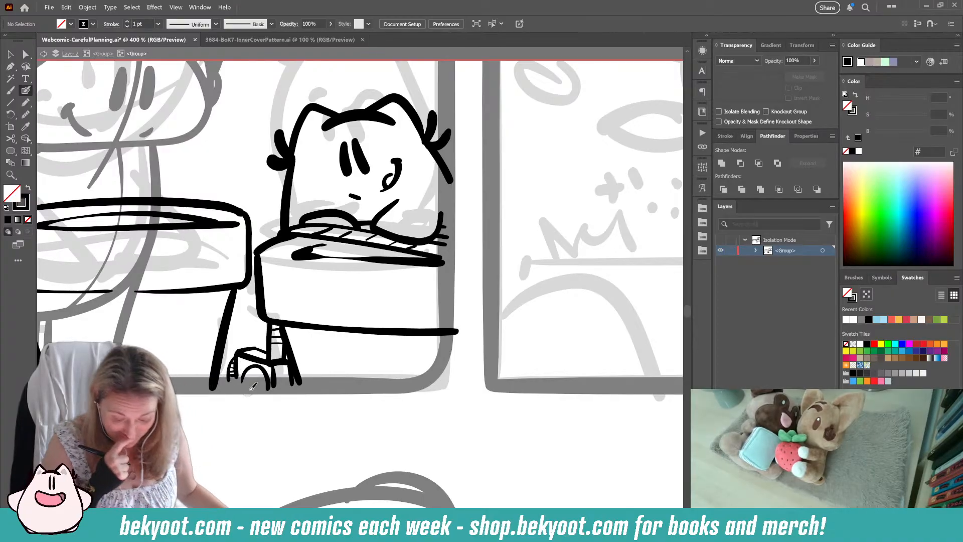
# Step: Trim the slat line that touches the small cat's left-hand paw
pyautogui.scroll(2, 301, 427)
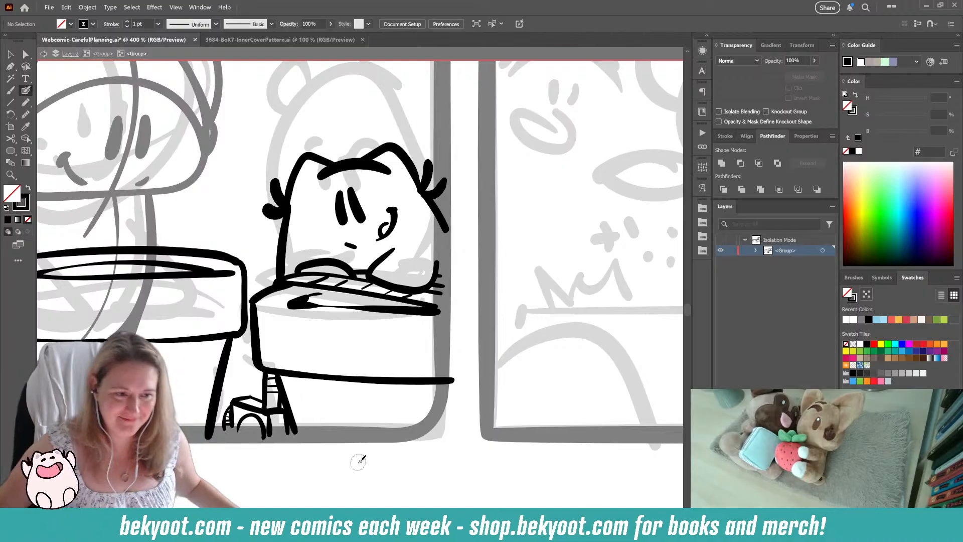
pyautogui.scroll(-2, 380, 320)
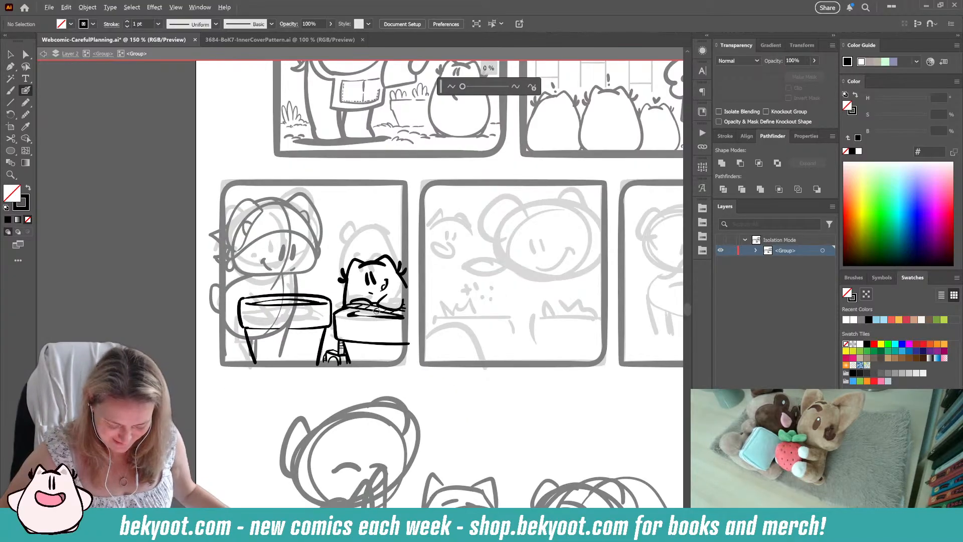
pyautogui.scroll(4, 377, 311)
pyautogui.moveTo(296, 321)
pyautogui.mouseDown()
pyautogui.moveTo(381, 326)
pyautogui.moveTo(346, 323)
pyautogui.mouseUp()
pyautogui.keyDown('ctrl'); pyautogui.click(325, 338); pyautogui.keyUp('ctrl')
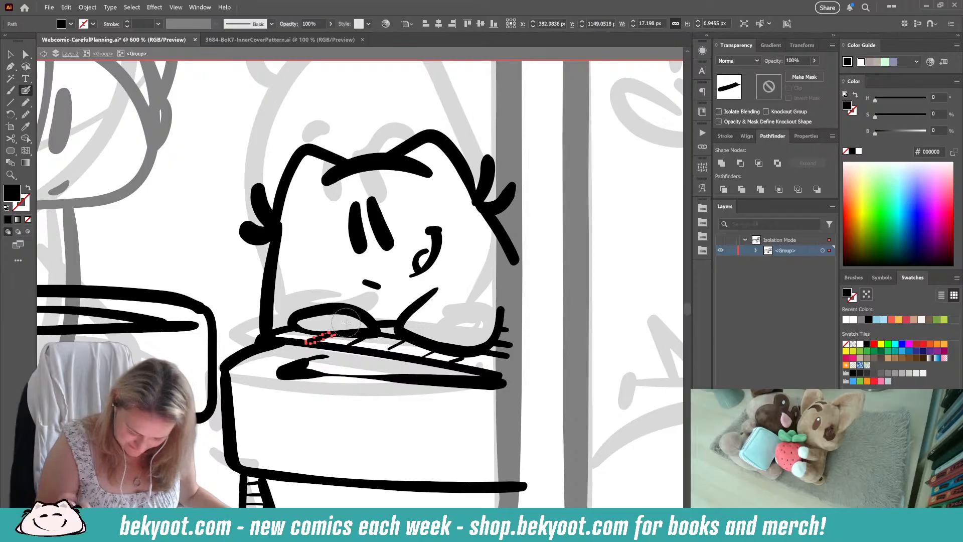
pyautogui.keyDown('ctrl'); pyautogui.click(535, 389); pyautogui.keyUp('ctrl')
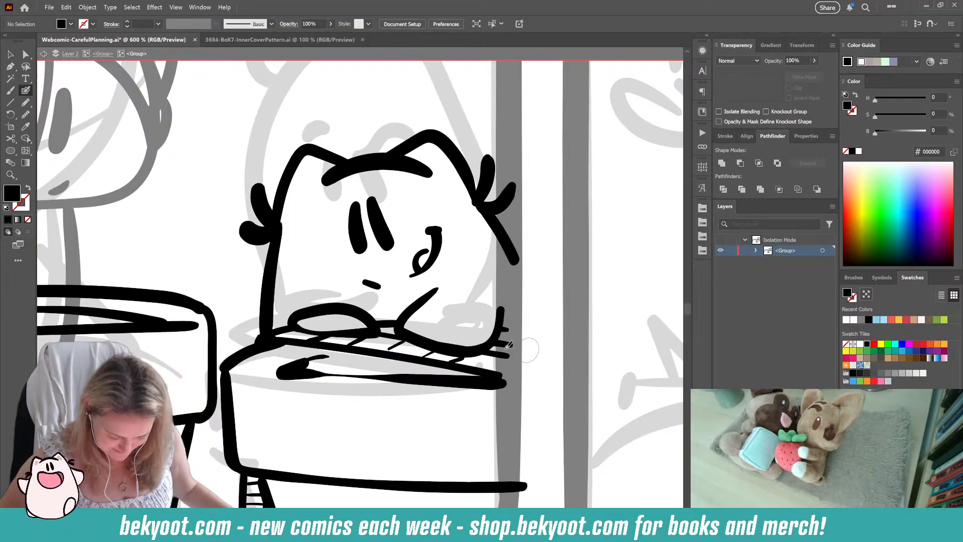
# Step: Reshape the second pot's inner rim ellipse by extending and closing its left-hand end
pyautogui.keyDown('ctrl'); pyautogui.click(278, 377); pyautogui.keyUp('ctrl')
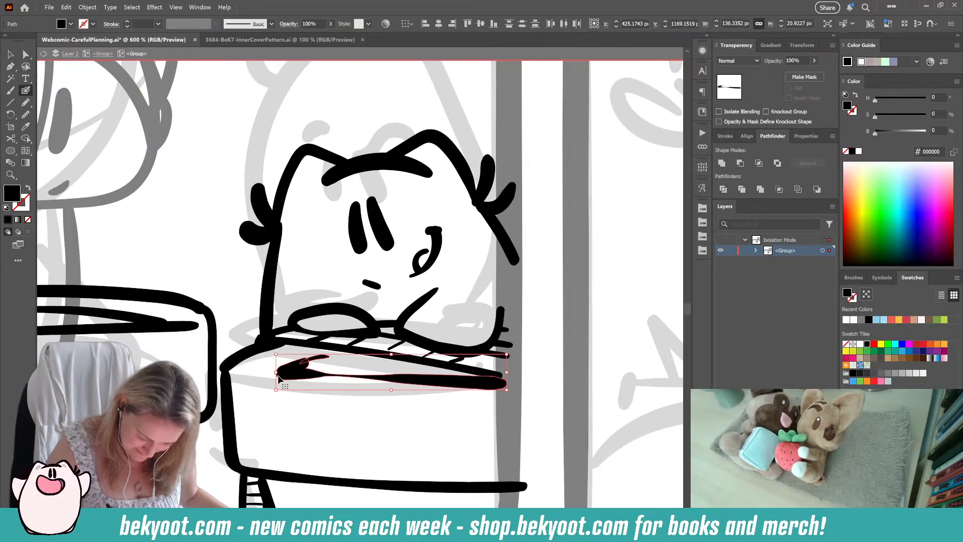
pyautogui.moveTo(277, 372)
pyautogui.mouseDown()
pyautogui.moveTo(338, 348)
pyautogui.moveTo(433, 347)
pyautogui.moveTo(437, 369)
pyautogui.mouseUp()
pyautogui.keyDown('ctrl'); pyautogui.click(302, 392); pyautogui.keyUp('ctrl')
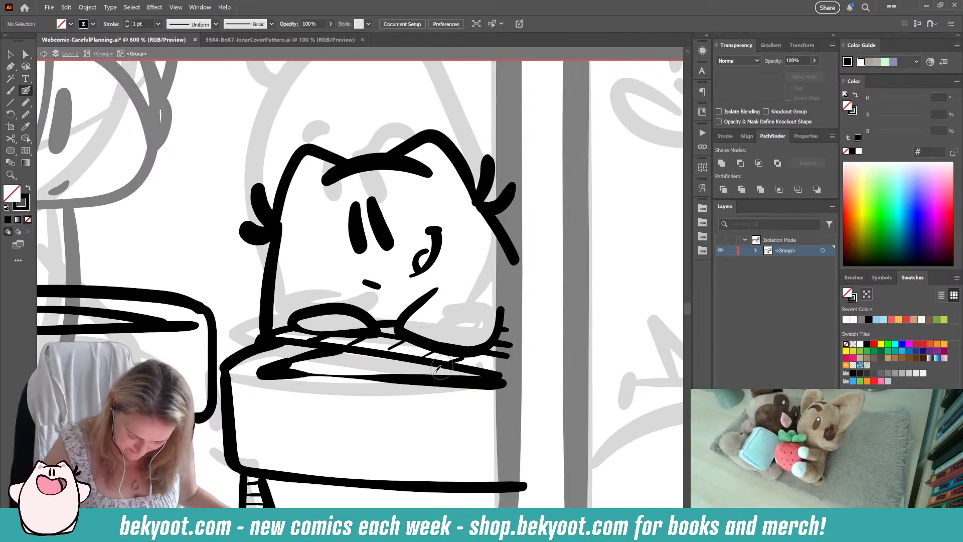
pyautogui.keyDown('ctrl'); pyautogui.click(282, 371); pyautogui.keyUp('ctrl')
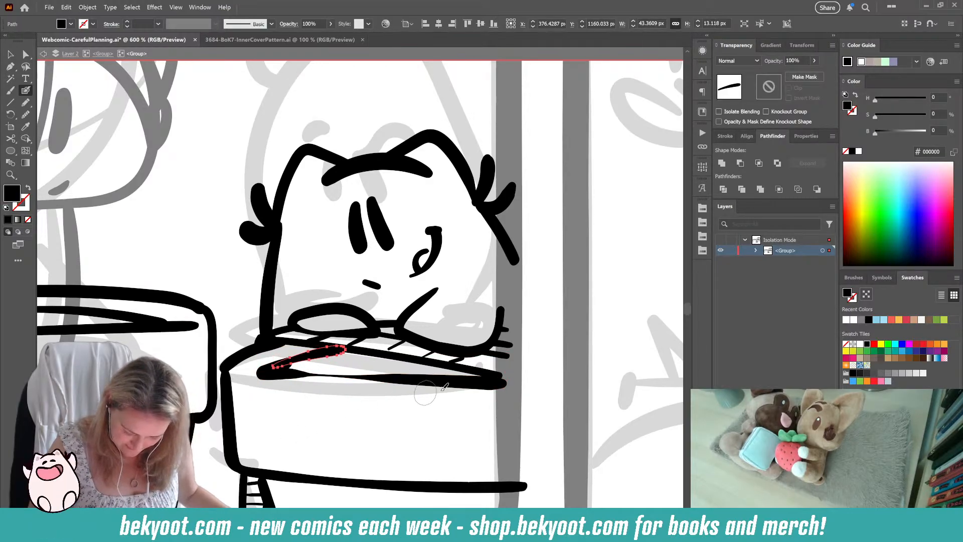
pyautogui.scroll(-4, 437, 415)
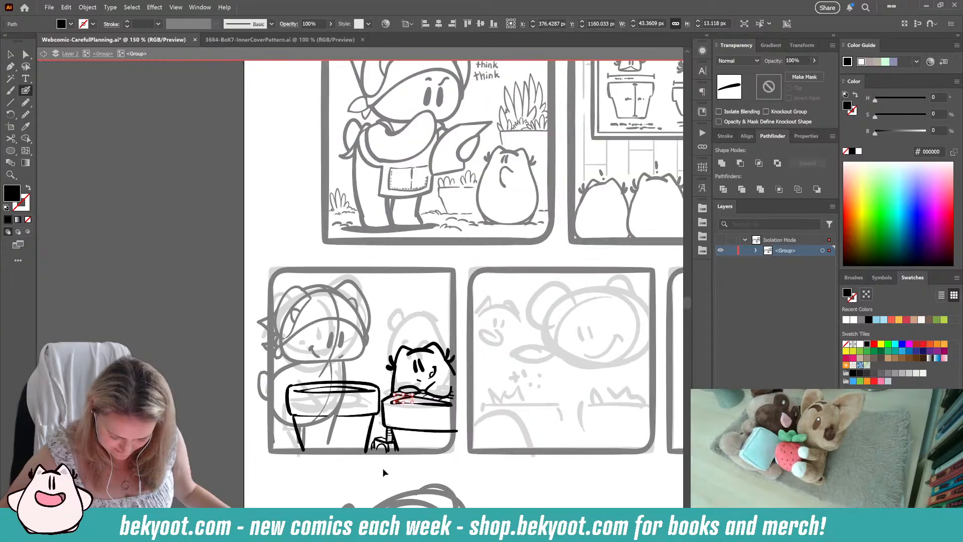
pyautogui.keyDown('ctrl'); pyautogui.click(381, 466); pyautogui.keyUp('ctrl')
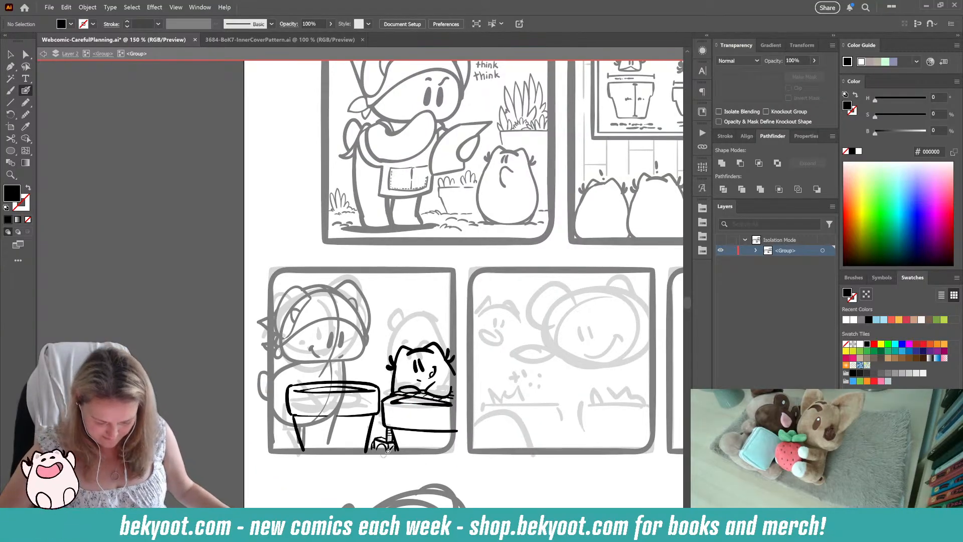
# Step: Add small speckles and texture marks to the second pot's soil opening and outer rim
pyautogui.scroll(2, 448, 447)
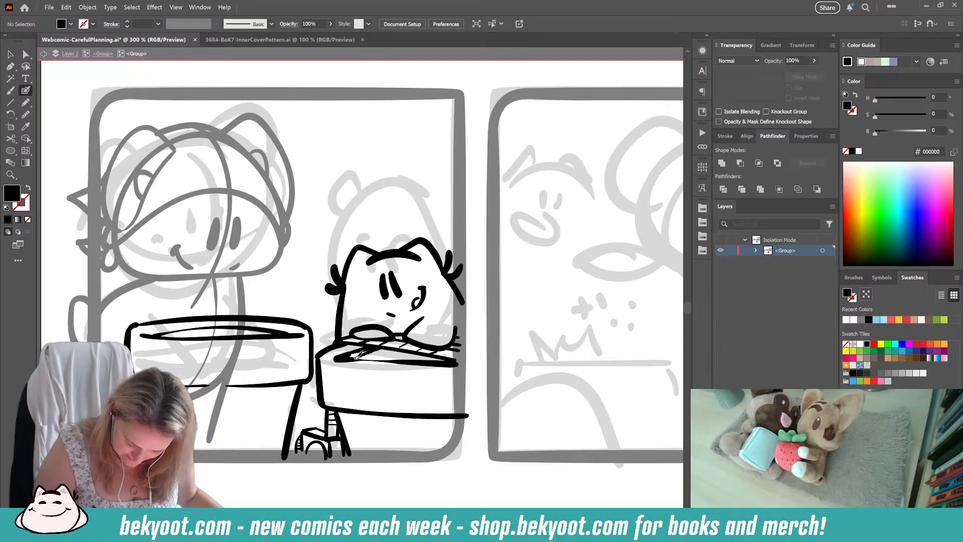
pyautogui.hotkey('shift', 'x')
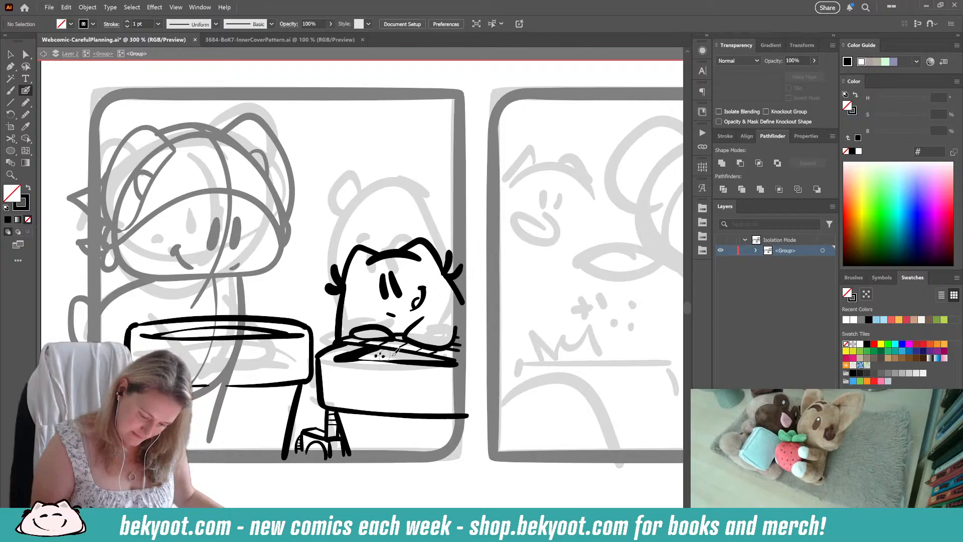
pyautogui.moveTo(387, 457); pyautogui.dragTo(368, 454)
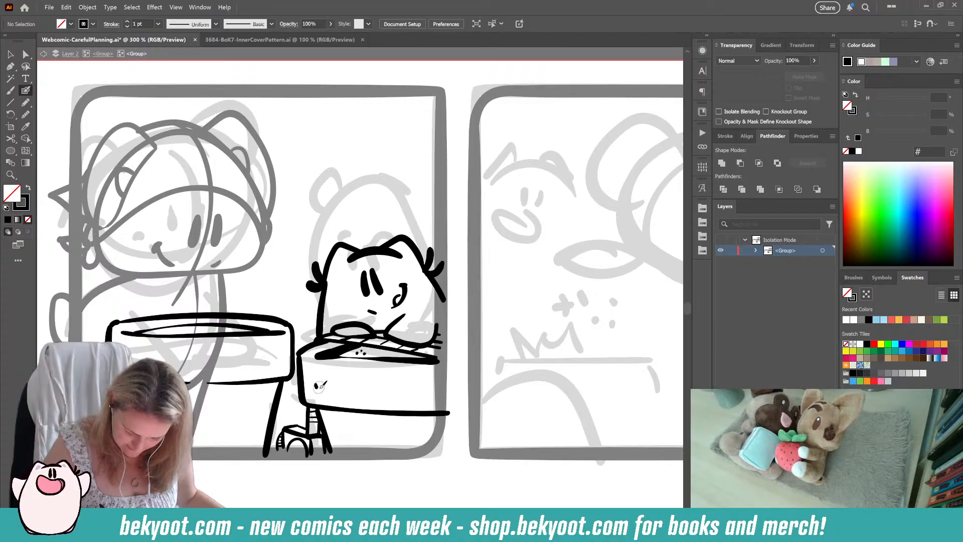
pyautogui.click(428, 393)
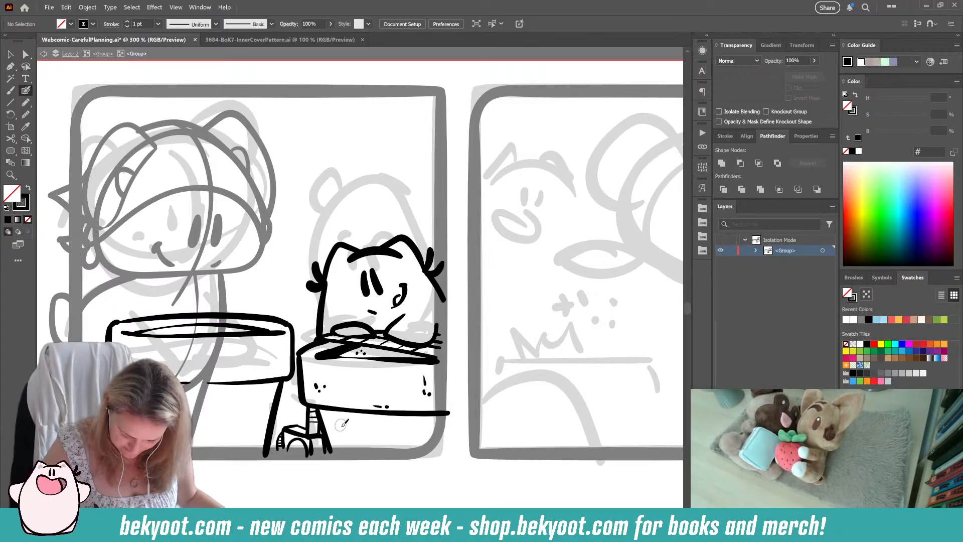
pyautogui.moveTo(342, 427); pyautogui.dragTo(344, 446)
pyautogui.moveTo(346, 433); pyautogui.dragTo(350, 452)
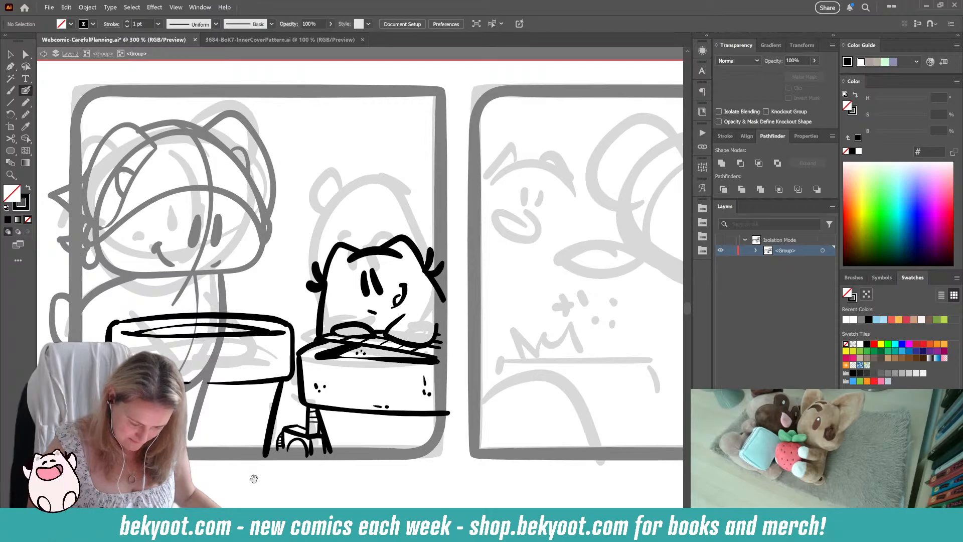
# Step: Ink the small cat's left-hand arm line from its body down to the pot rim and clean up the paw outline
pyautogui.moveTo(253, 479); pyautogui.dragTo(365, 492)
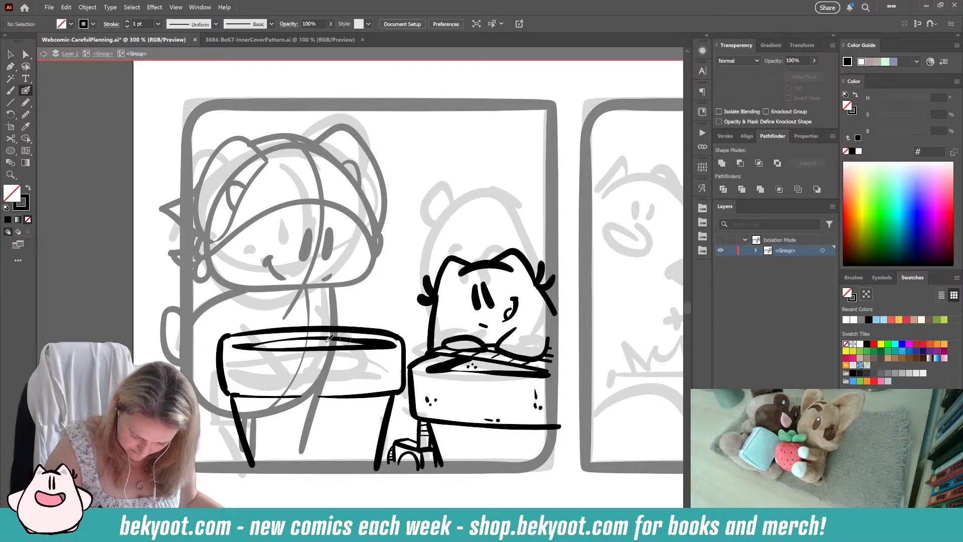
pyautogui.moveTo(340, 419); pyautogui.dragTo(320, 398)
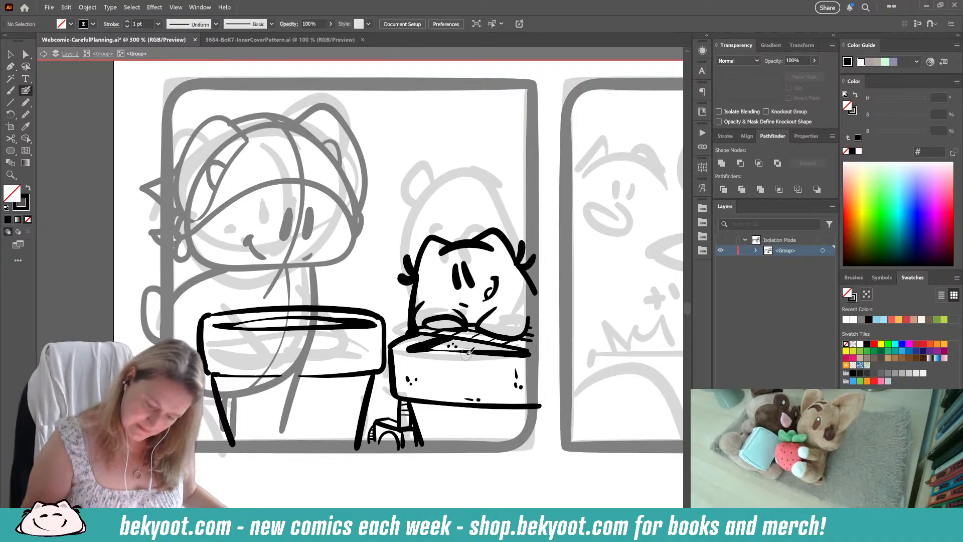
pyautogui.moveTo(514, 307); pyautogui.dragTo(532, 319)
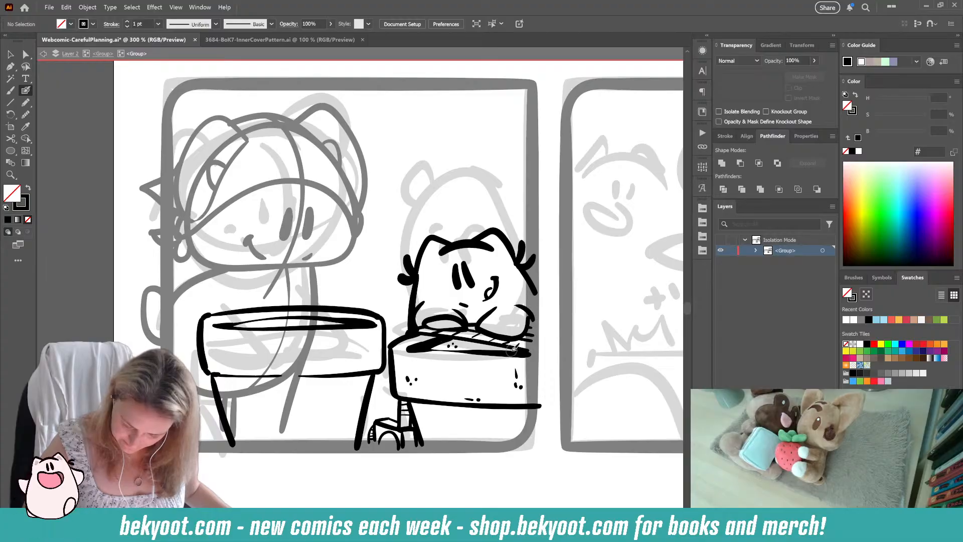
pyautogui.keyDown('ctrl'); pyautogui.click(427, 322); pyautogui.keyUp('ctrl')
pyautogui.keyDown('ctrl'); pyautogui.click(437, 318); pyautogui.keyUp('ctrl')
pyautogui.moveTo(424, 325); pyautogui.dragTo(414, 324)
pyautogui.keyDown('ctrl'); pyautogui.click(392, 311); pyautogui.keyUp('ctrl')
pyautogui.keyDown('ctrl'); pyautogui.click(456, 323); pyautogui.keyUp('ctrl')
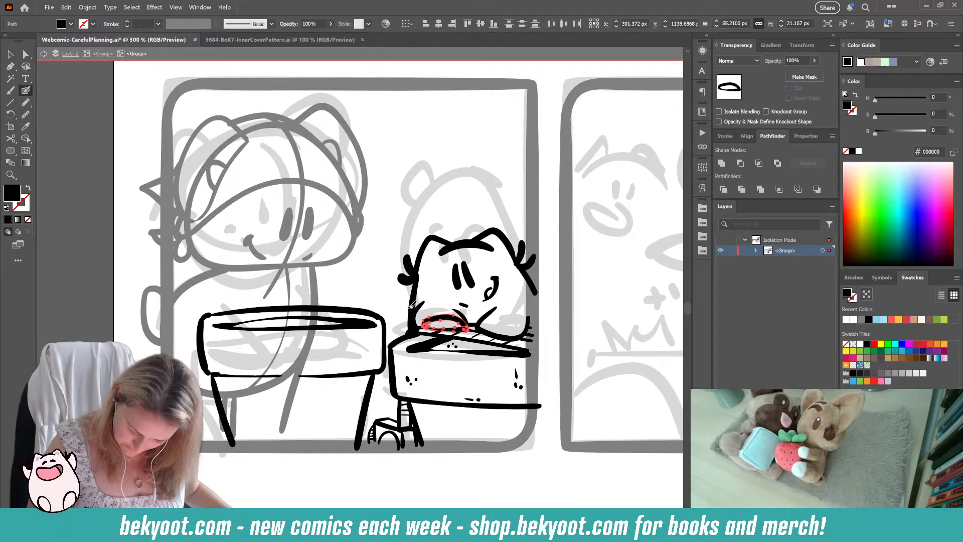
pyautogui.moveTo(405, 302); pyautogui.dragTo(399, 350)
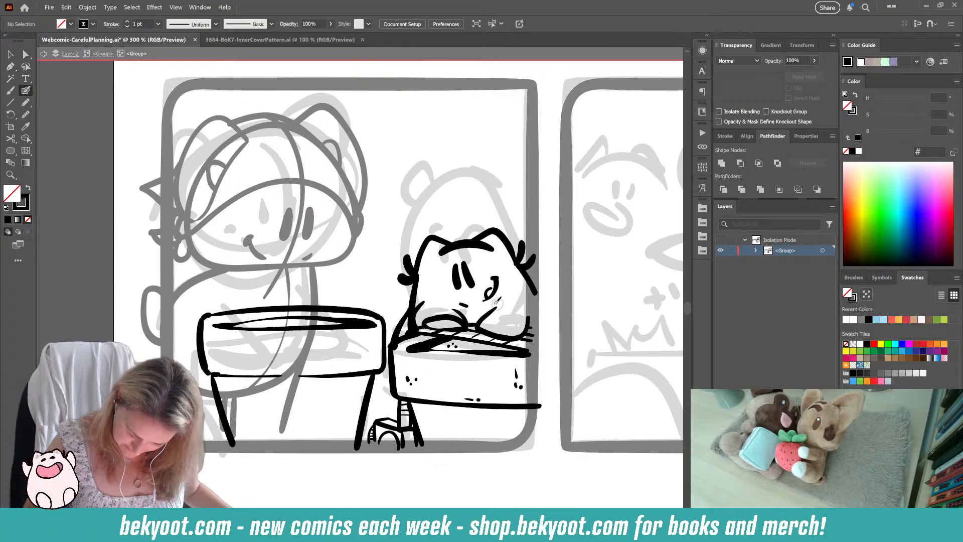
# Step: Undo the latest strokes on the small cat and remove its left-hand paw arc and arm line
pyautogui.hotkey('ctrl', 'z')
pyautogui.hotkey('ctrl', 'z')
pyautogui.hotkey('ctrl', 'z')
pyautogui.hotkey('ctrl', 'z')
pyautogui.hotkey('ctrl', 'z')
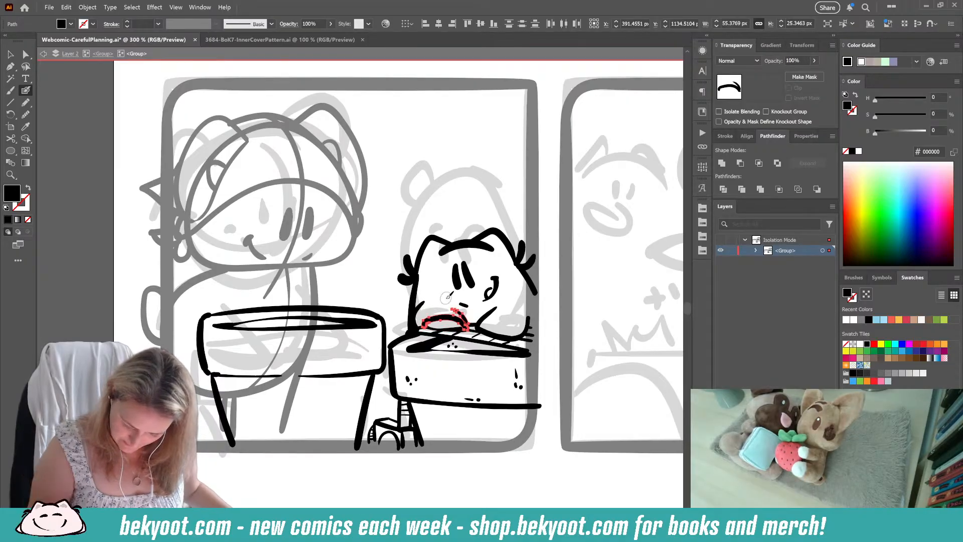
pyautogui.press('Delete')
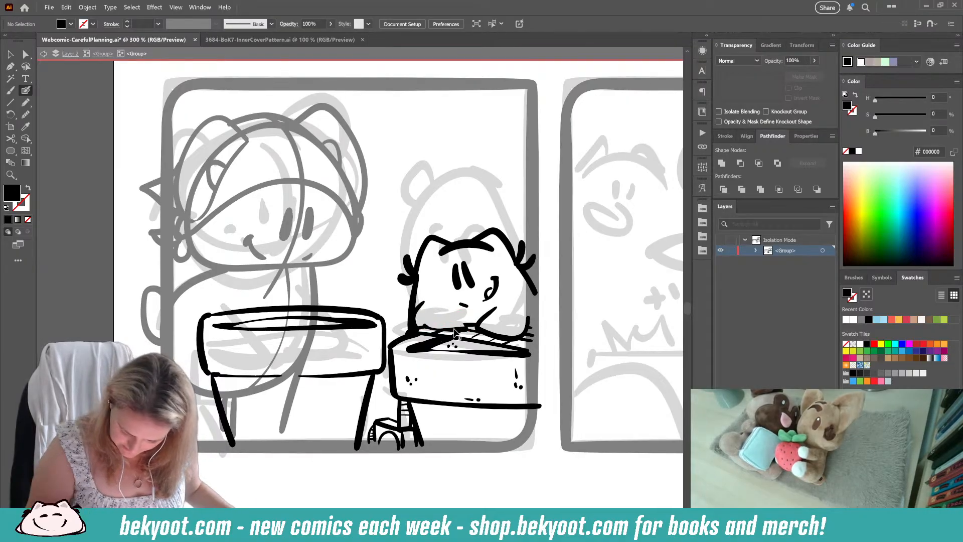
pyautogui.moveTo(424, 326); pyautogui.dragTo(459, 333)
pyautogui.press('Delete')
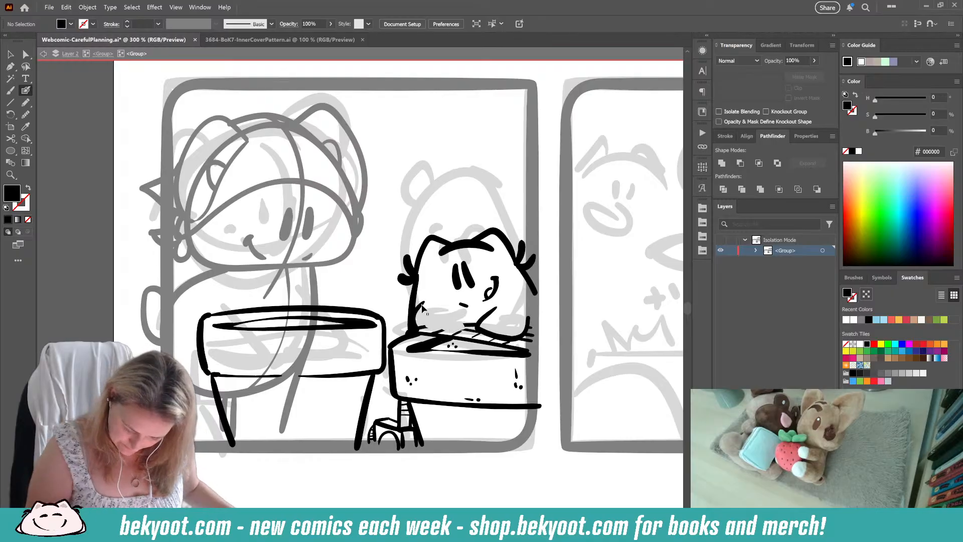
pyautogui.moveTo(423, 305); pyautogui.dragTo(414, 330)
pyautogui.hotkey('ctrl', 'z')
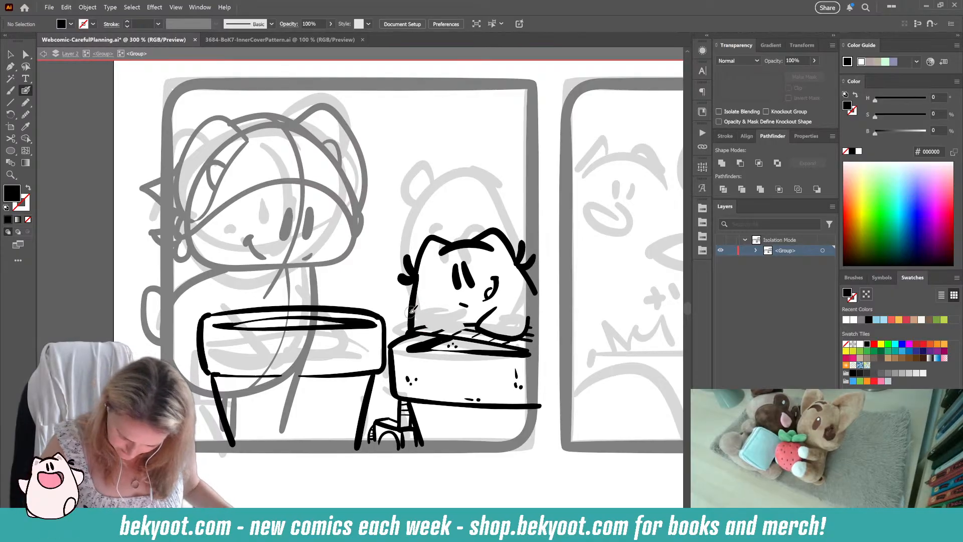
pyautogui.hotkey('shift', 'x')
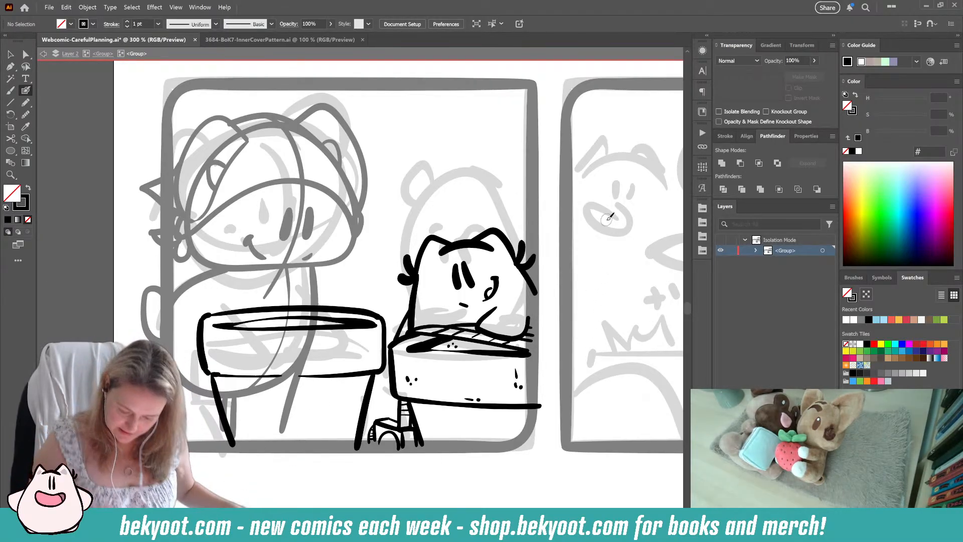
# Step: Clean up the horizontal line beneath the small cat's body along the second pot's rim
pyautogui.keyDown('ctrl'); pyautogui.click(444, 326); pyautogui.keyUp('ctrl')
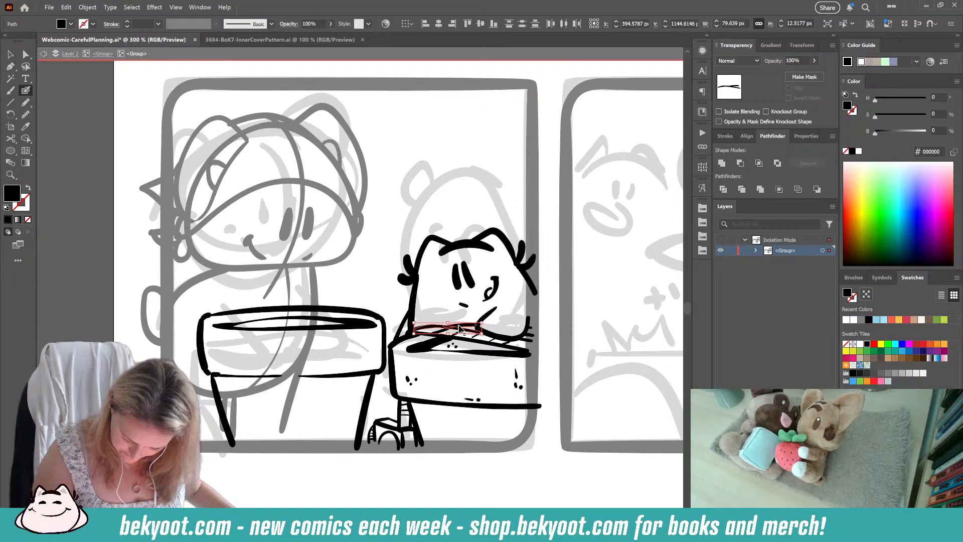
pyautogui.moveTo(459, 326); pyautogui.dragTo(450, 326)
pyautogui.hotkey('ctrl', 'z')
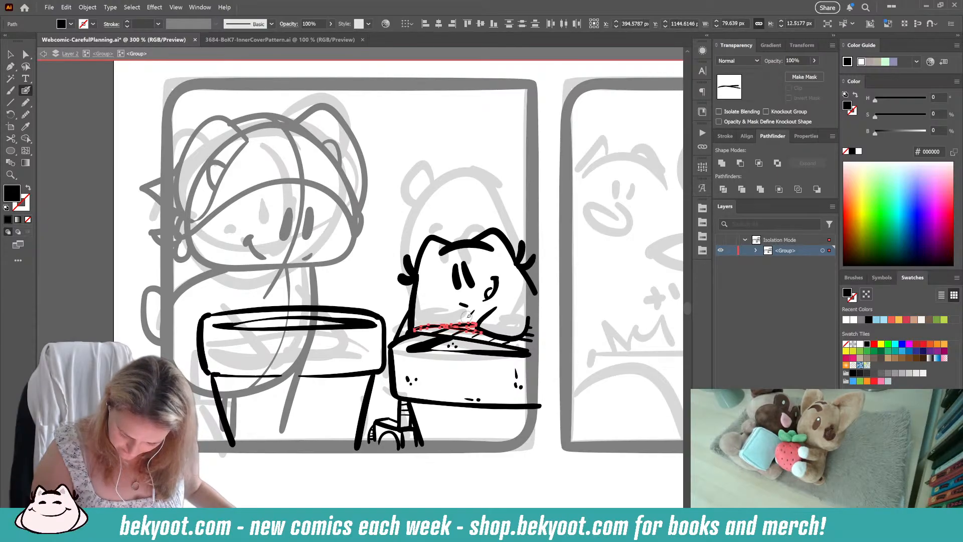
pyautogui.keyDown('ctrl'); pyautogui.click(439, 326); pyautogui.keyUp('ctrl')
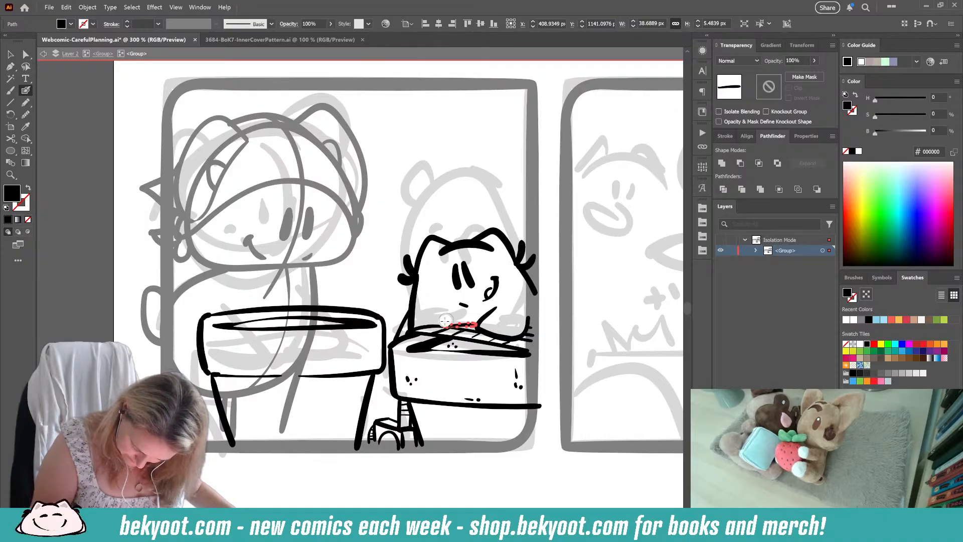
pyautogui.moveTo(446, 320); pyautogui.dragTo(446, 313)
pyautogui.keyDown('ctrl'); pyautogui.click(473, 186); pyautogui.keyUp('ctrl')
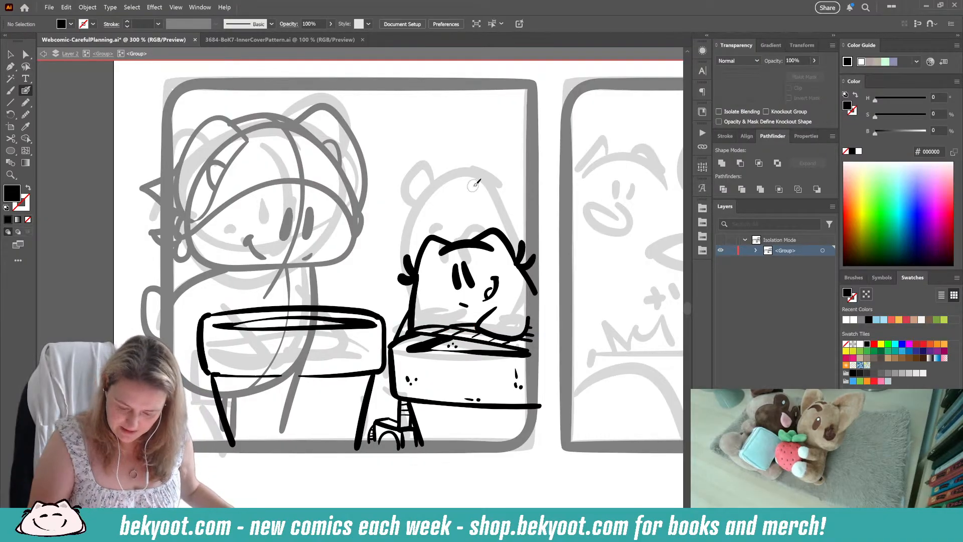
# Step: Return to the parent group and draw the large cat's left-hand paw and arm lines over the first pot's rim
pyautogui.moveTo(438, 431); pyautogui.dragTo(391, 386)
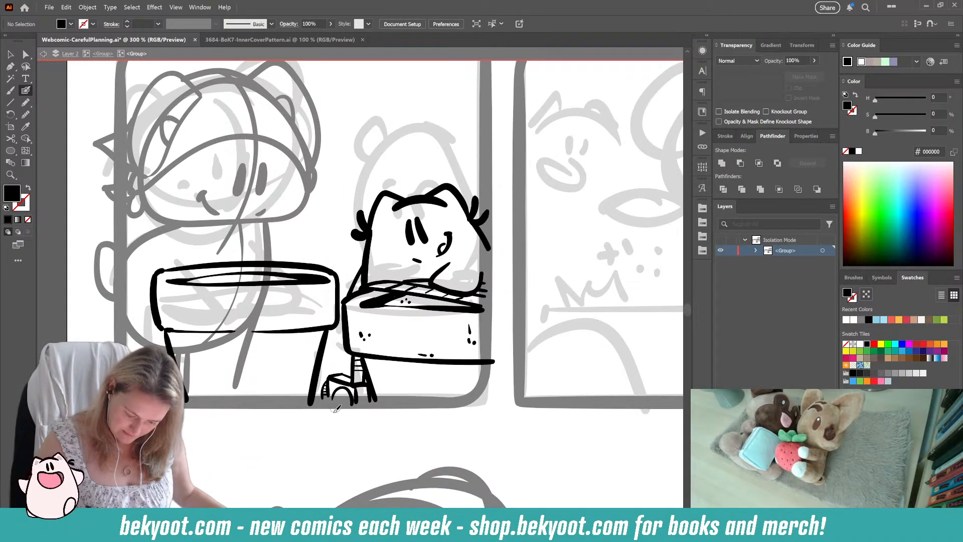
pyautogui.moveTo(339, 363); pyautogui.dragTo(359, 414)
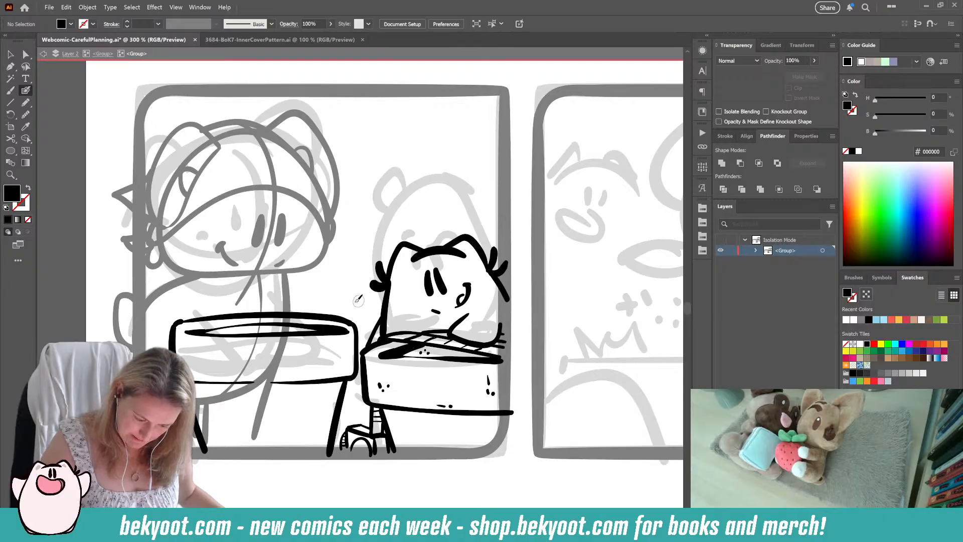
pyautogui.click(103, 54)
pyautogui.moveTo(257, 376); pyautogui.dragTo(269, 361)
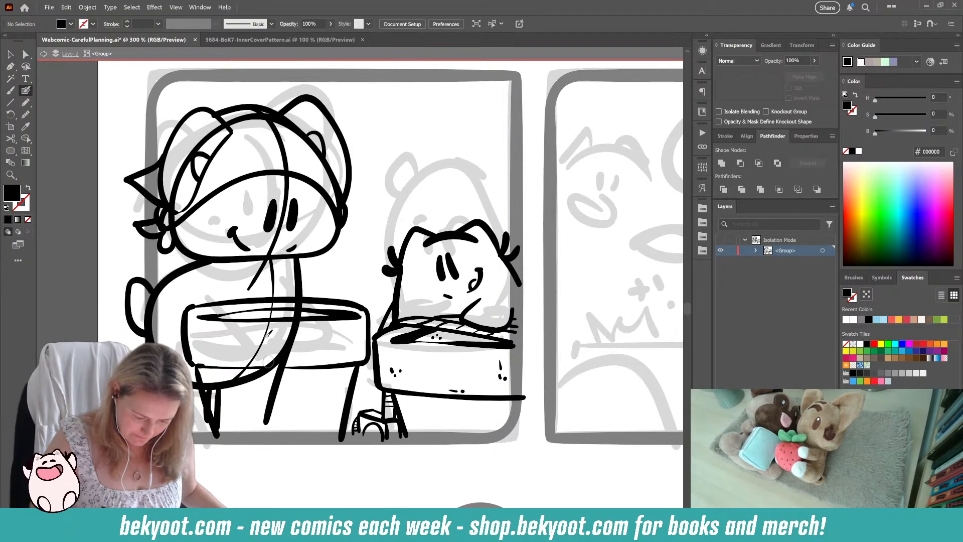
pyautogui.keyDown('ctrl'); pyautogui.click(336, 319); pyautogui.keyUp('ctrl')
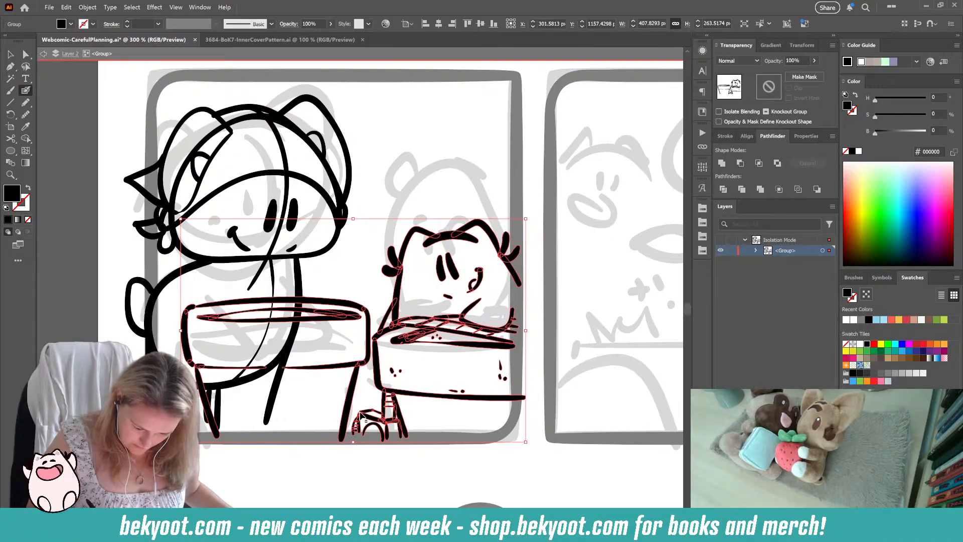
pyautogui.keyDown('ctrl'); pyautogui.click(332, 281); pyautogui.keyUp('ctrl')
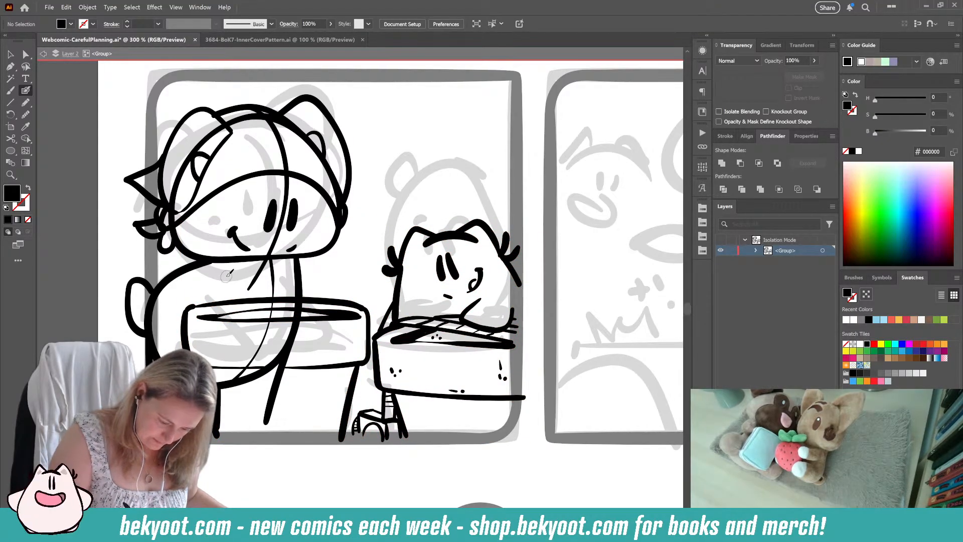
pyautogui.moveTo(231, 314)
pyautogui.mouseDown()
pyautogui.moveTo(248, 288)
pyautogui.moveTo(271, 314)
pyautogui.mouseUp()
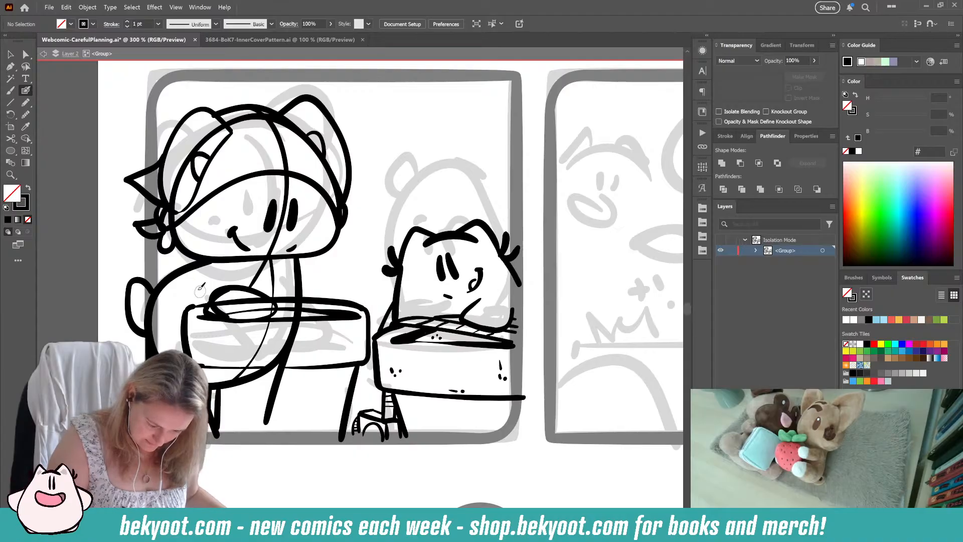
pyautogui.moveTo(211, 262)
pyautogui.mouseDown()
pyautogui.moveTo(185, 303)
pyautogui.moveTo(215, 314)
pyautogui.mouseUp()
pyautogui.moveTo(246, 272); pyautogui.dragTo(257, 291)
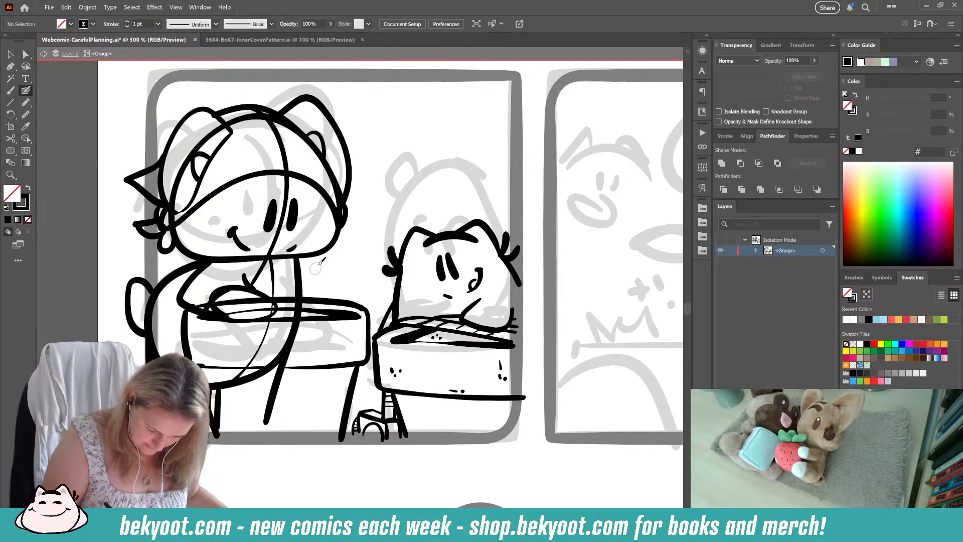
# Step: Draw the large cat's right-hand arm as a curve from below its chin to the first pot's right-hand rim
pyautogui.moveTo(298, 258); pyautogui.dragTo(366, 307)
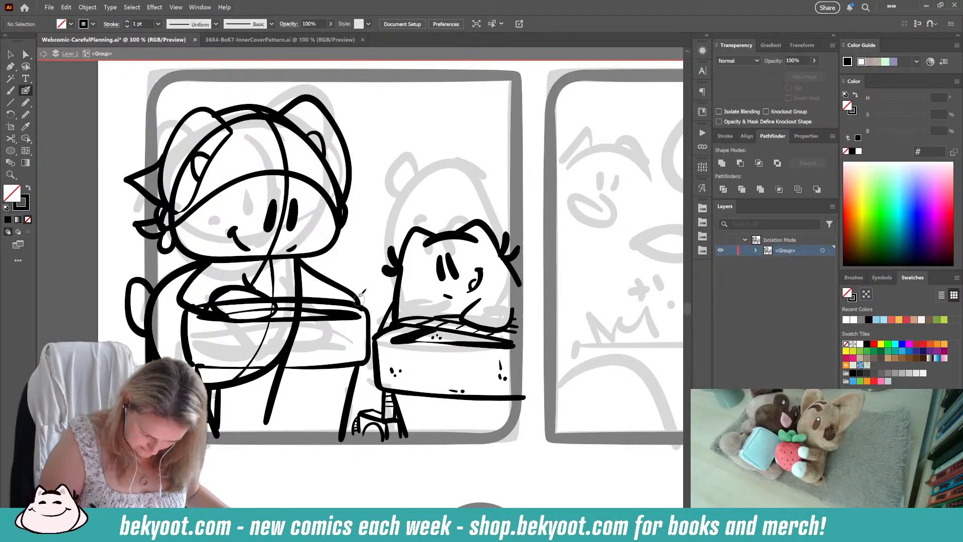
pyautogui.hotkey('ctrl', 'z')
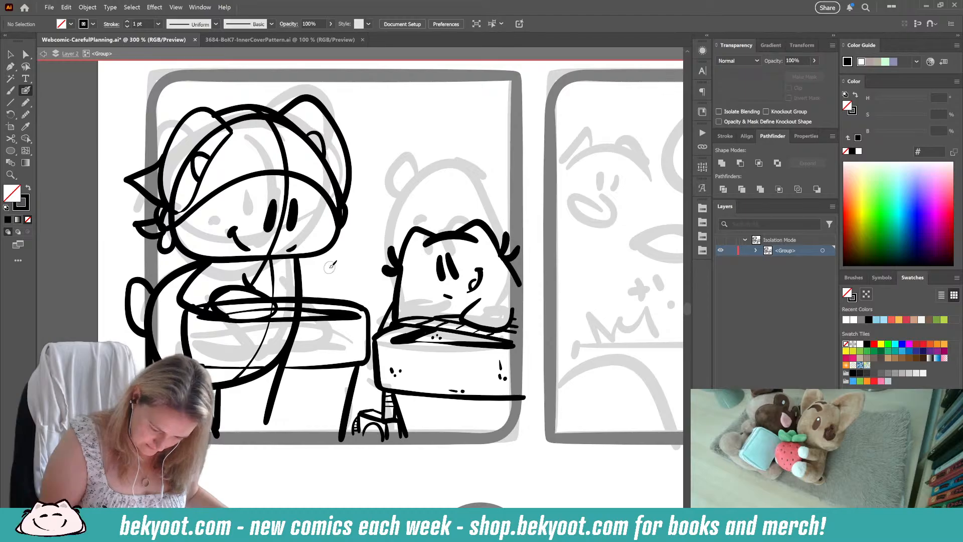
pyautogui.moveTo(329, 269); pyautogui.dragTo(327, 298)
pyautogui.hotkey('ctrl', 'z')
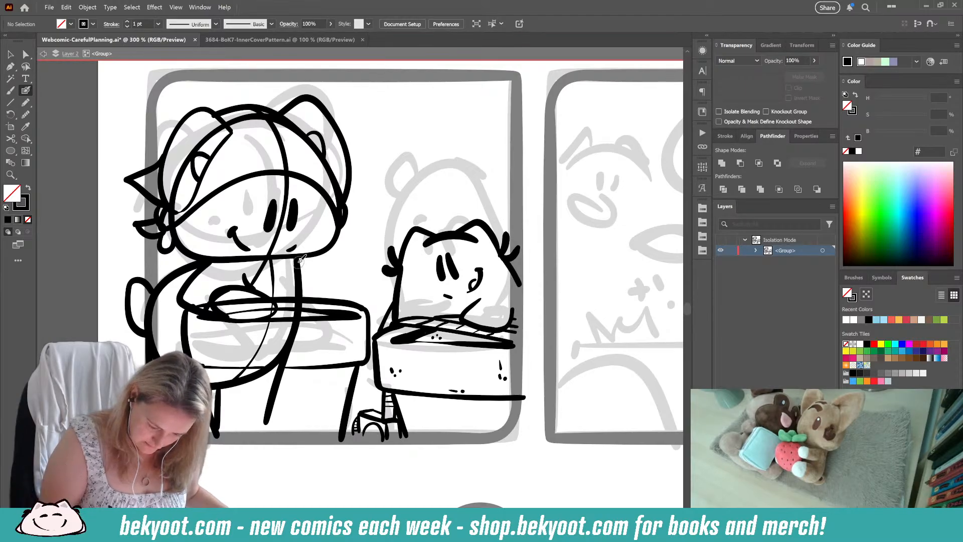
pyautogui.moveTo(303, 260)
pyautogui.mouseDown()
pyautogui.moveTo(359, 267)
pyautogui.moveTo(369, 280)
pyautogui.moveTo(365, 309)
pyautogui.mouseUp()
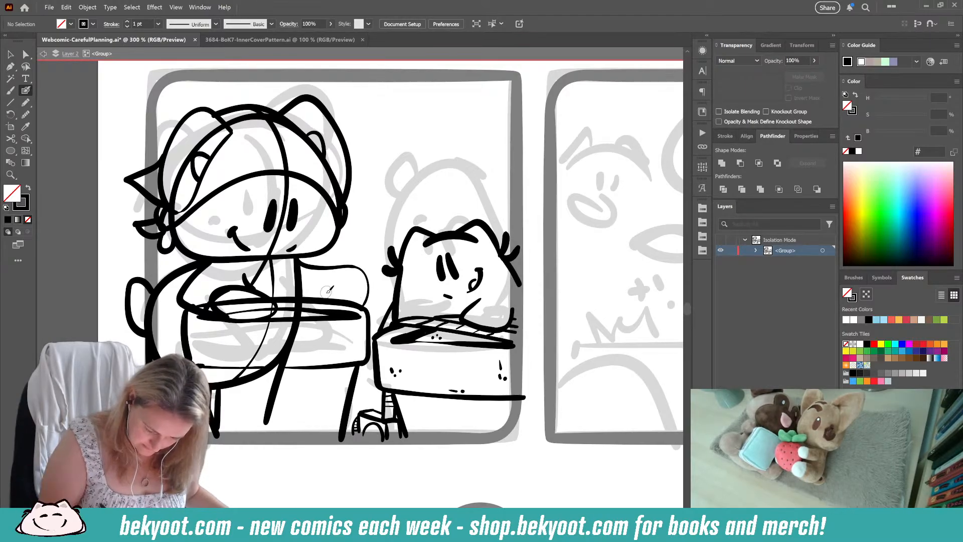
# Step: Try sketching a small boxy shape around the end of the large cat's right-hand arm
pyautogui.moveTo(335, 251)
pyautogui.mouseDown()
pyautogui.moveTo(333, 283)
pyautogui.moveTo(338, 253)
pyautogui.moveTo(374, 250)
pyautogui.mouseUp()
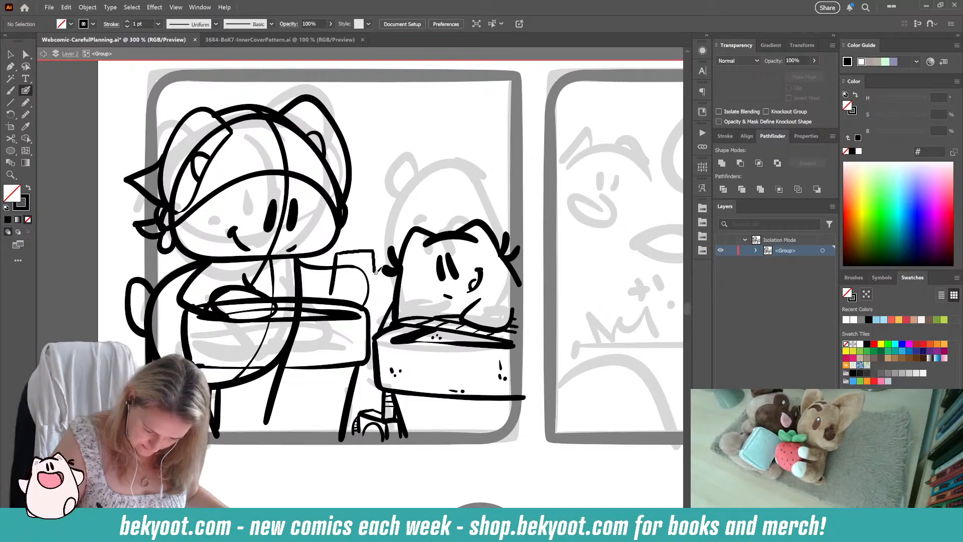
pyautogui.moveTo(372, 302); pyautogui.dragTo(371, 304)
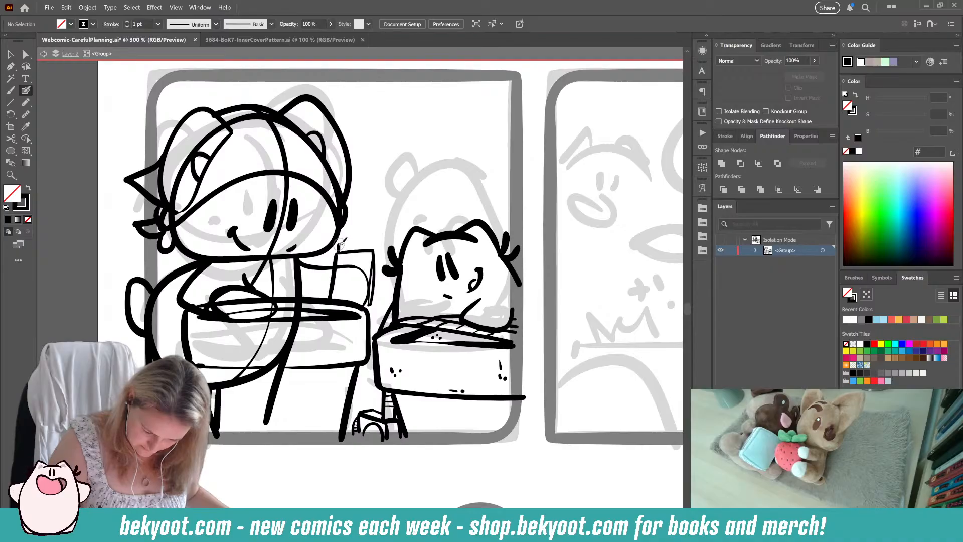
pyautogui.moveTo(340, 245)
pyautogui.mouseDown()
pyautogui.moveTo(377, 242)
pyautogui.moveTo(377, 302)
pyautogui.mouseUp()
pyautogui.hotkey('ctrl', 'z')
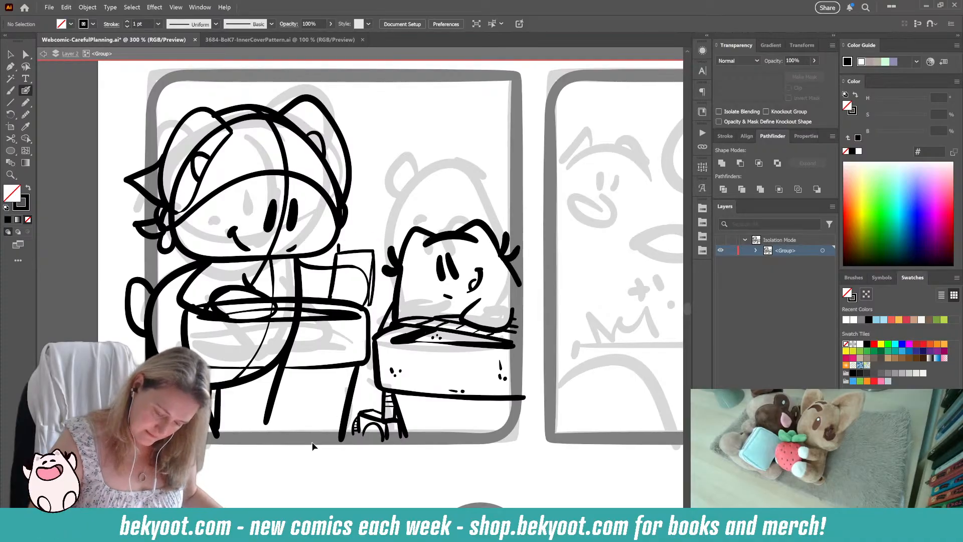
pyautogui.hotkey('ctrl', 'z')
pyautogui.hotkey('ctrl', 'z')
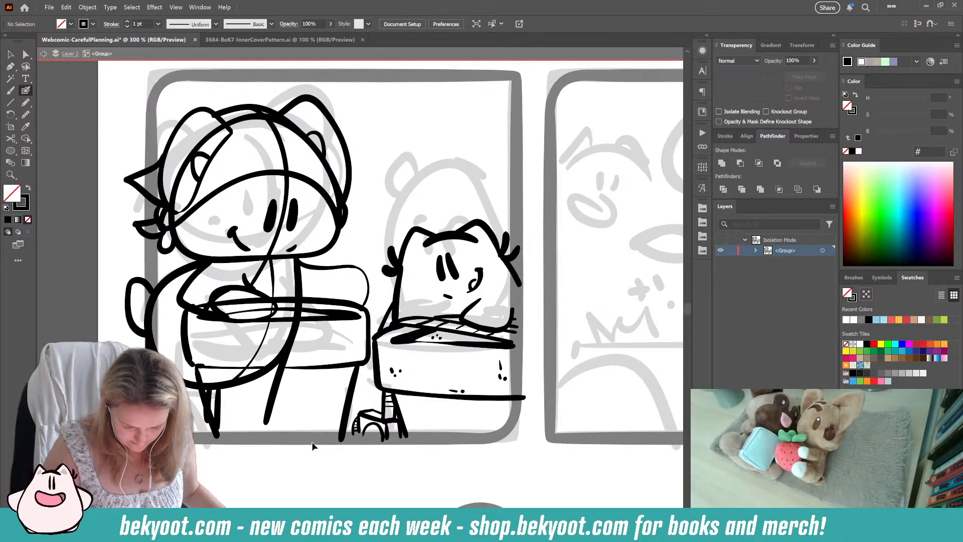
# Step: Shift the first flowerpot slightly down and left within its group, and trim its side lines at the panel's lower border
pyautogui.doubleClick(257, 347)
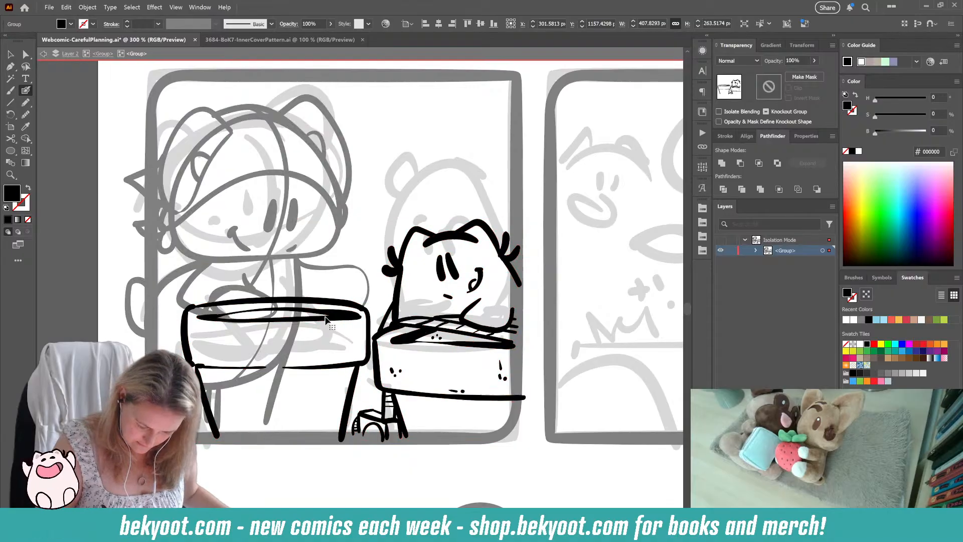
pyautogui.keyDown('ctrl'); pyautogui.click(341, 417); pyautogui.keyUp('ctrl')
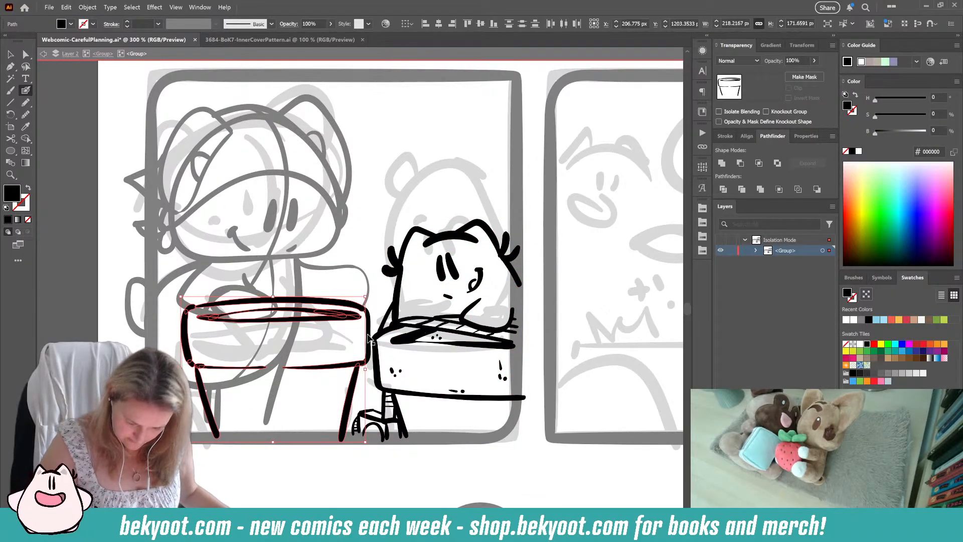
pyautogui.moveTo(350, 398); pyautogui.dragTo(345, 407)
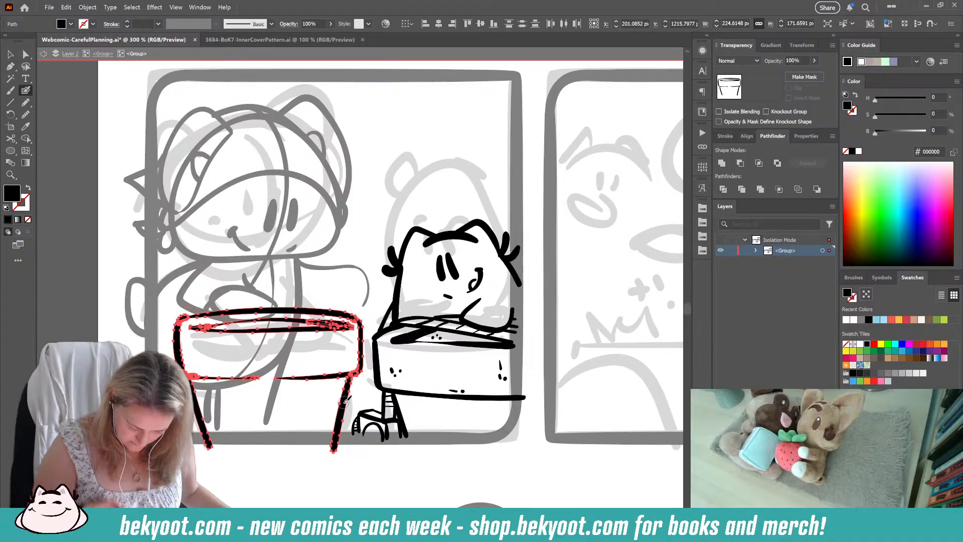
pyautogui.moveTo(336, 451); pyautogui.dragTo(332, 444)
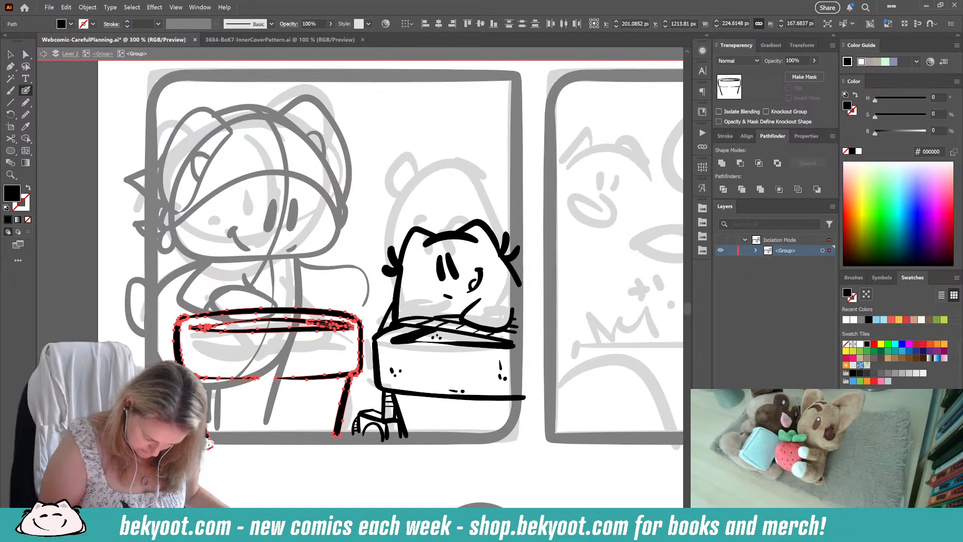
pyautogui.moveTo(213, 444); pyautogui.dragTo(204, 447)
pyautogui.hotkey('ctrl', 'shift', 'a')
pyautogui.scroll(2, 234, 482)
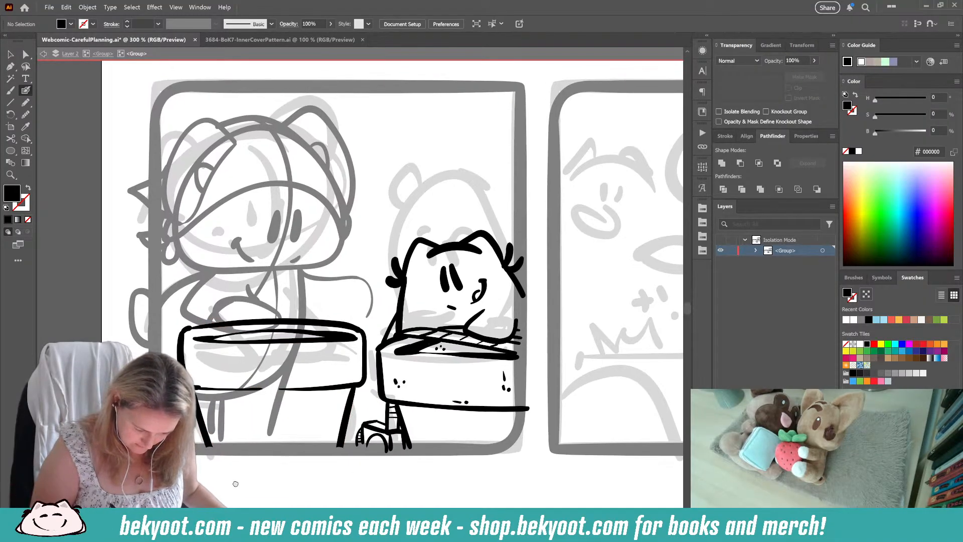
# Step: Return to the parent group and delete the large cat's paw and both inked arms
pyautogui.click(104, 54)
pyautogui.hscroll(-1, 241, 301)
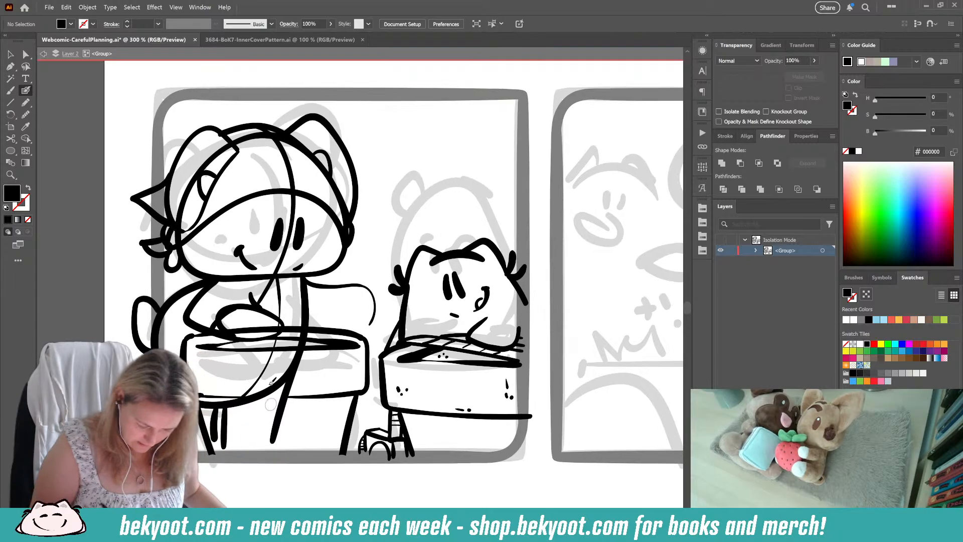
pyautogui.keyDown('ctrl'); pyautogui.click(239, 310); pyautogui.keyUp('ctrl')
pyautogui.keyDown('ctrl'); pyautogui.keyDown('shift'); pyautogui.click(190, 316); pyautogui.keyUp('shift'); pyautogui.keyUp('ctrl')
pyautogui.keyDown('ctrl'); pyautogui.keyDown('shift'); pyautogui.click(253, 299); pyautogui.keyUp('shift'); pyautogui.keyUp('ctrl')
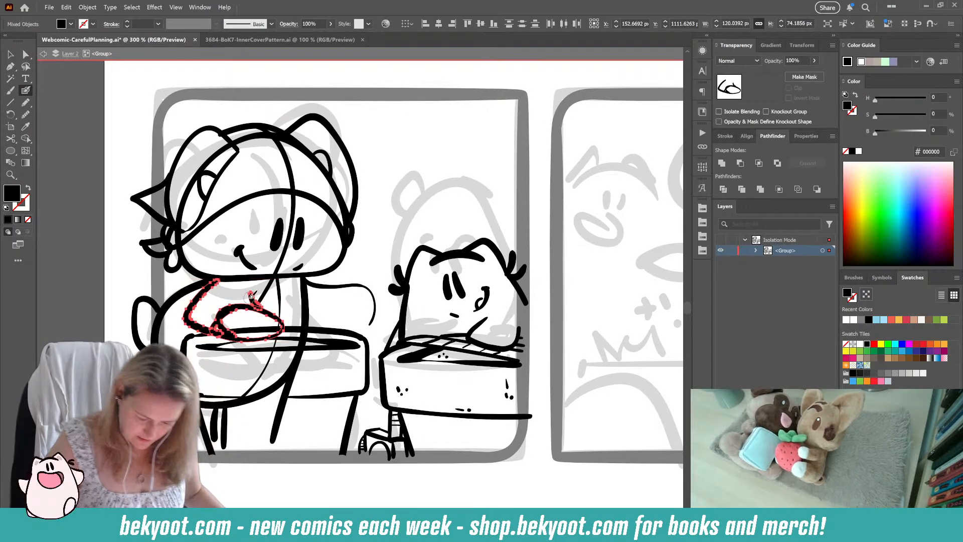
pyautogui.press('Delete')
pyautogui.keyDown('ctrl'); pyautogui.click(336, 286); pyautogui.keyUp('ctrl')
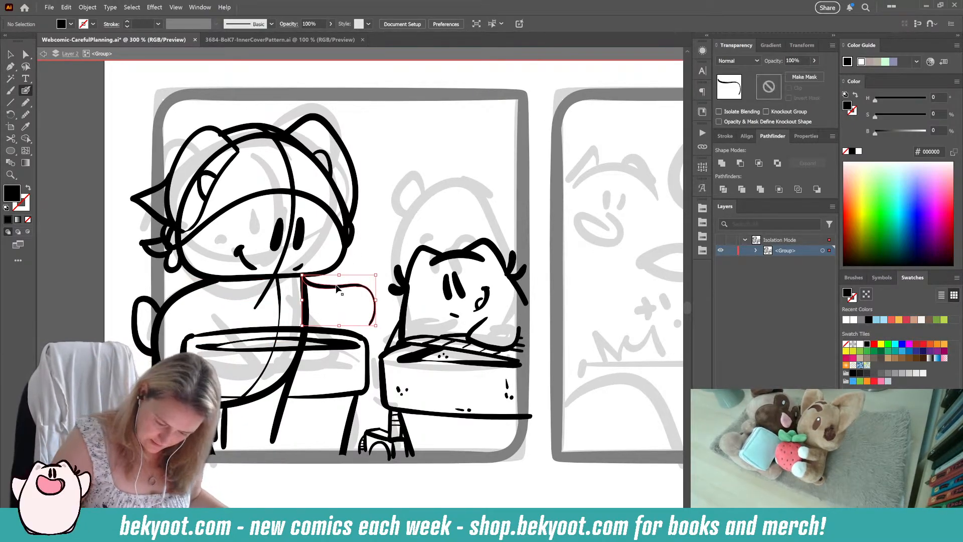
pyautogui.press('Delete')
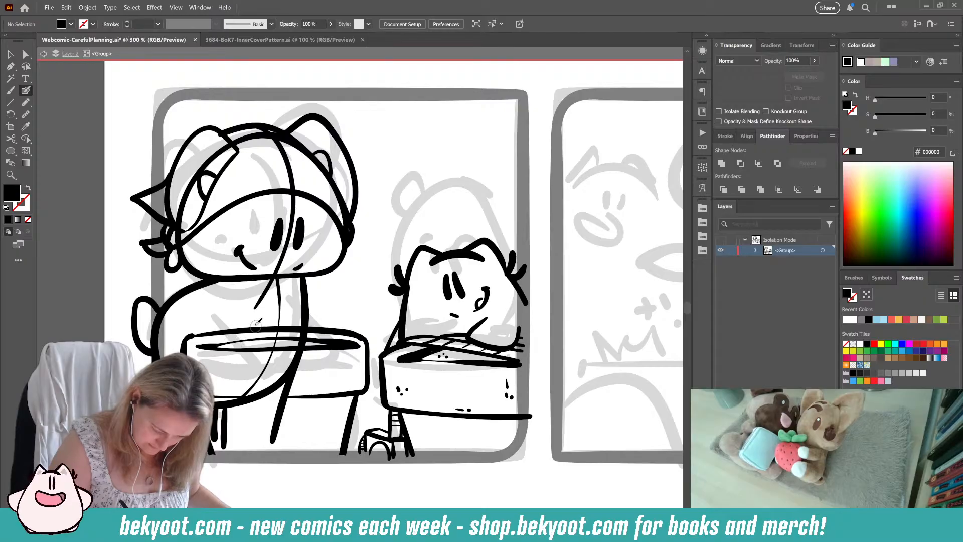
# Step: Draw a smaller rounded paw for the large cat resting on the left-hand end of the first pot's rim
pyautogui.moveTo(256, 322)
pyautogui.mouseDown()
pyautogui.moveTo(212, 339)
pyautogui.moveTo(243, 345)
pyautogui.moveTo(272, 333)
pyautogui.moveTo(229, 316)
pyautogui.mouseUp()
pyautogui.moveTo(259, 346); pyautogui.dragTo(233, 345)
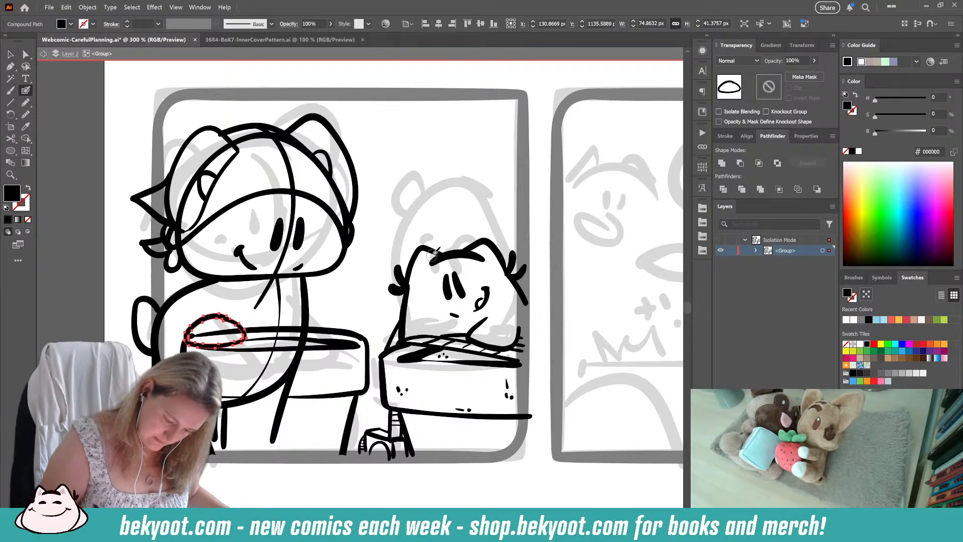
pyautogui.hotkey('ctrl', 'shift', 'a')
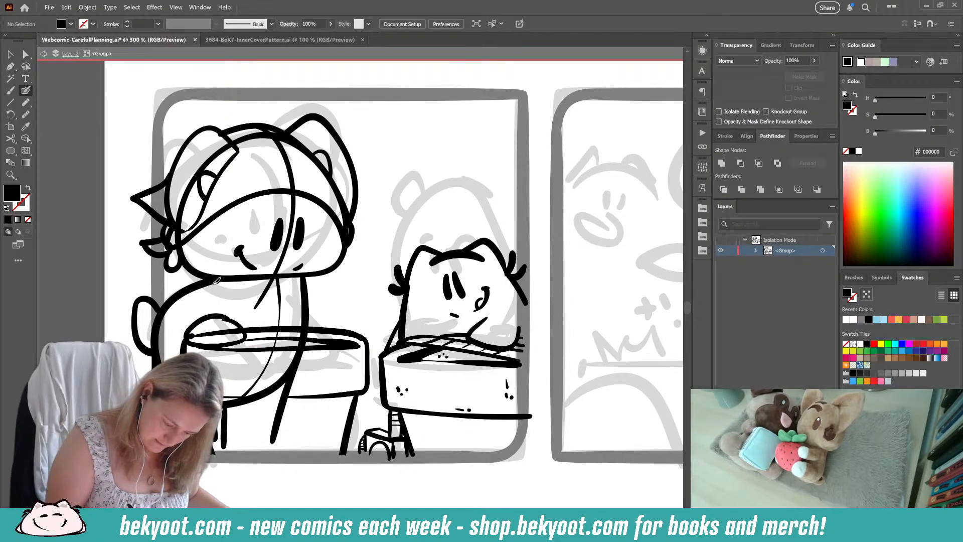
# Step: Ink the large cat's left-hand arm as a curve from below the chin down to the paw on the pot rim
pyautogui.moveTo(217, 280); pyautogui.dragTo(175, 336)
pyautogui.hotkey('shift', 'x')
pyautogui.moveTo(238, 307); pyautogui.dragTo(239, 322)
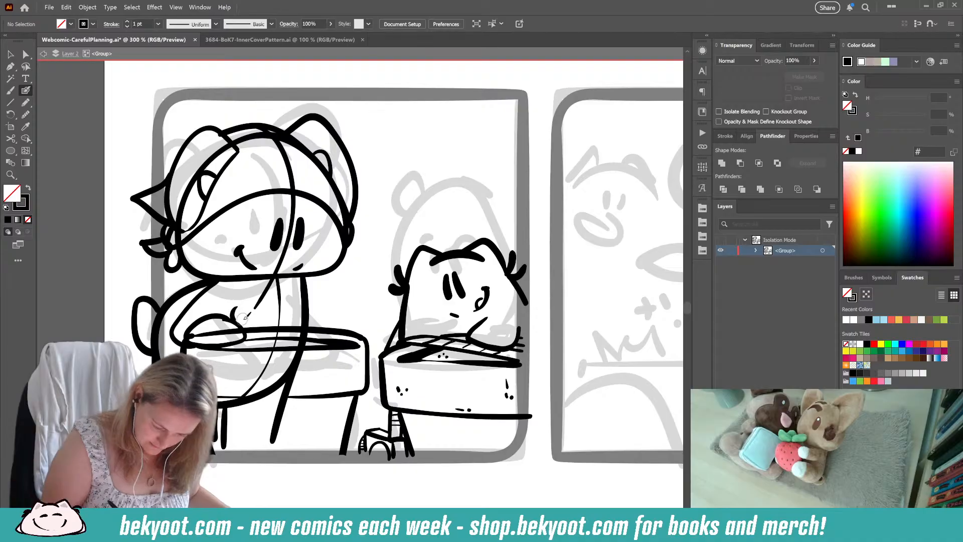
pyautogui.hotkey('ctrl', 'z')
pyautogui.hotkey('shift', 'x')
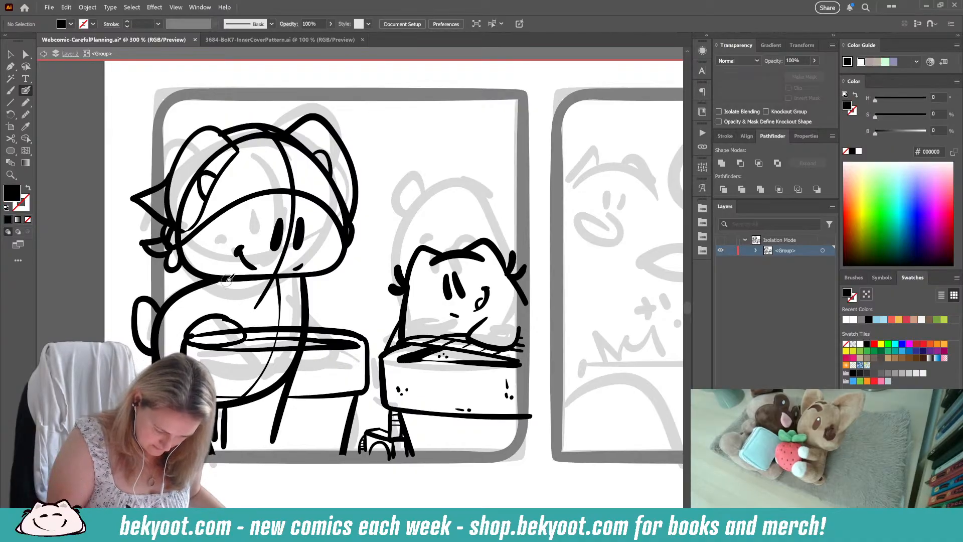
pyautogui.moveTo(190, 292); pyautogui.dragTo(174, 335)
pyautogui.hotkey('shift', 'x')
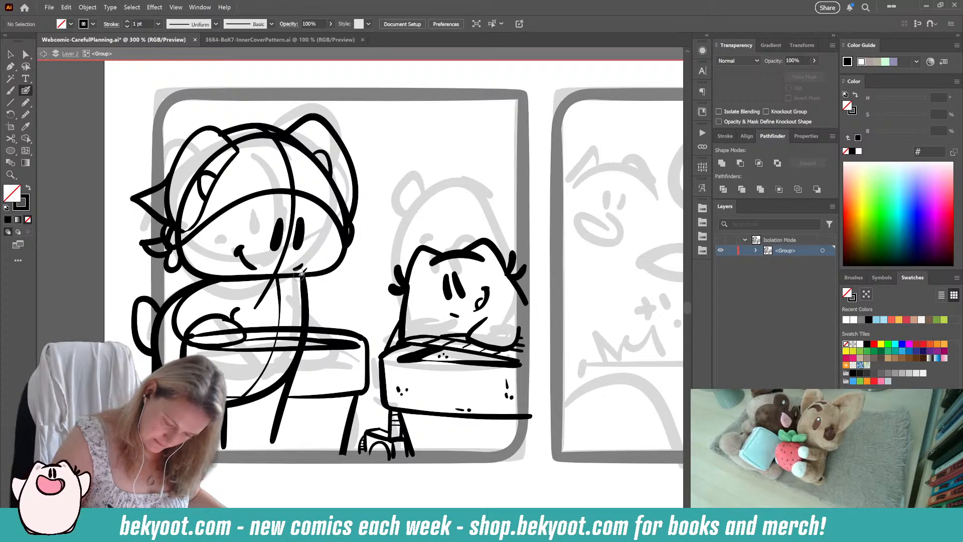
# Step: Ink the large cat's scooped neckline and the right-hand arm reaching out over the first pot
pyautogui.moveTo(314, 289); pyautogui.dragTo(326, 301)
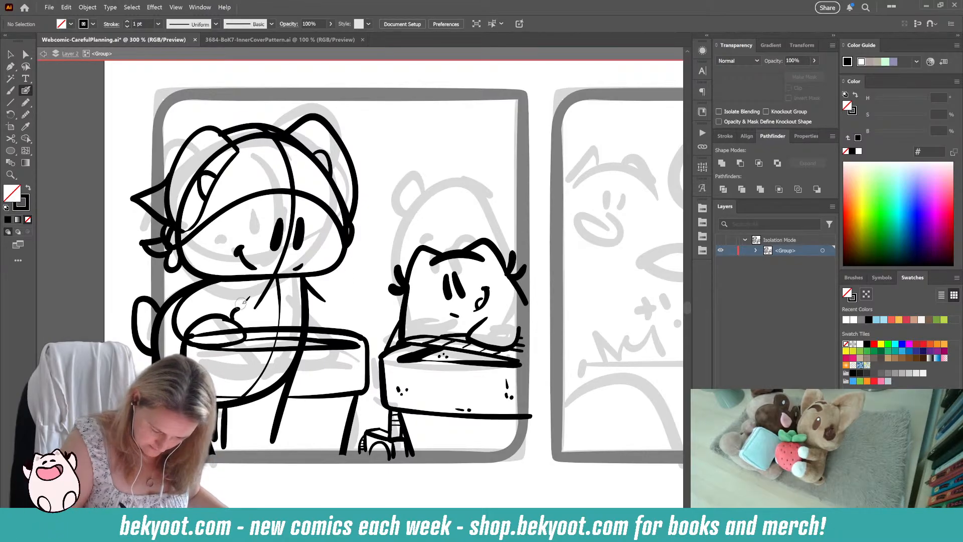
pyautogui.moveTo(242, 301); pyautogui.dragTo(219, 278)
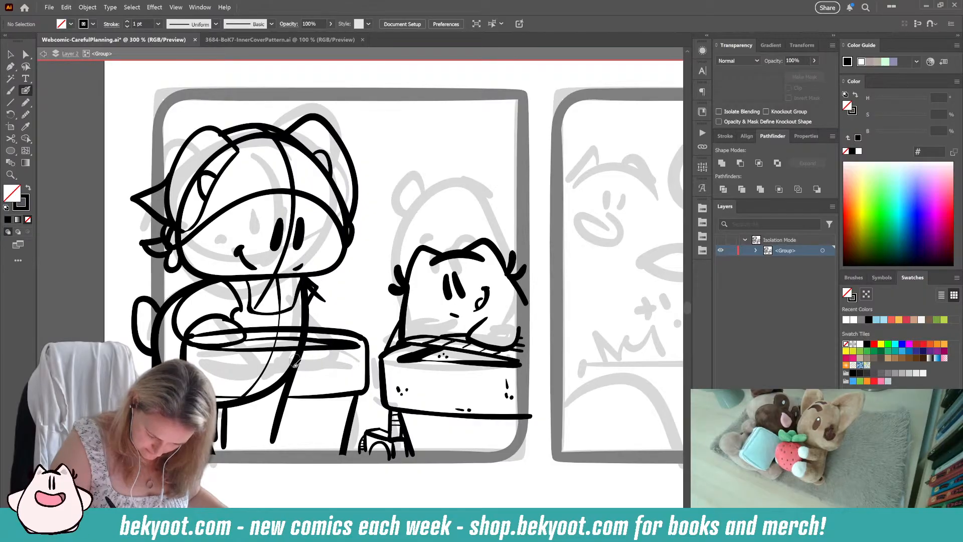
pyautogui.moveTo(323, 297)
pyautogui.mouseDown()
pyautogui.moveTo(377, 292)
pyautogui.moveTo(381, 315)
pyautogui.moveTo(370, 335)
pyautogui.mouseUp()
pyautogui.moveTo(333, 293); pyautogui.dragTo(335, 323)
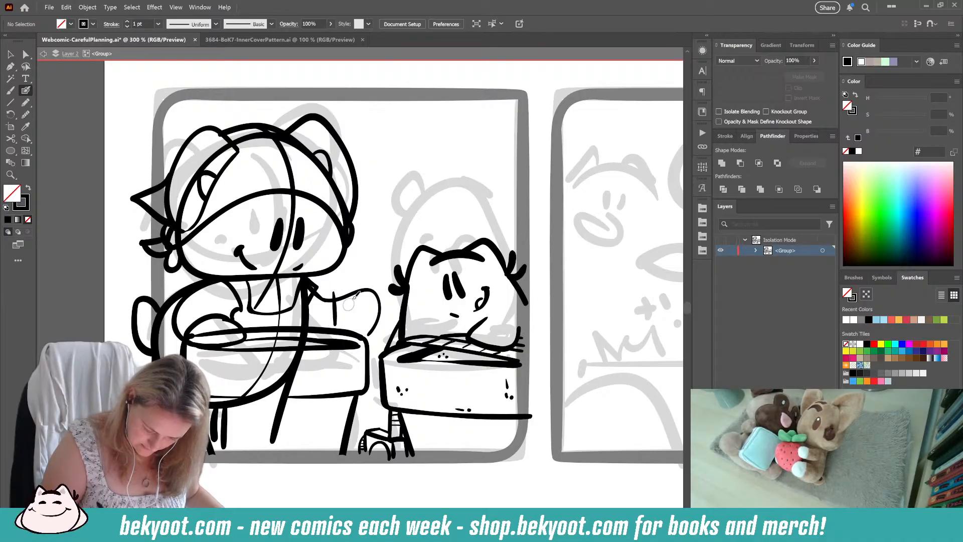
# Step: Draw a slightly tilted rectangular packet with a thin side face at the end of the large cat's right-hand arm
pyautogui.moveTo(335, 285)
pyautogui.mouseDown()
pyautogui.moveTo(336, 318)
pyautogui.moveTo(364, 276)
pyautogui.mouseUp()
pyautogui.hotkey('ctrl', 'z')
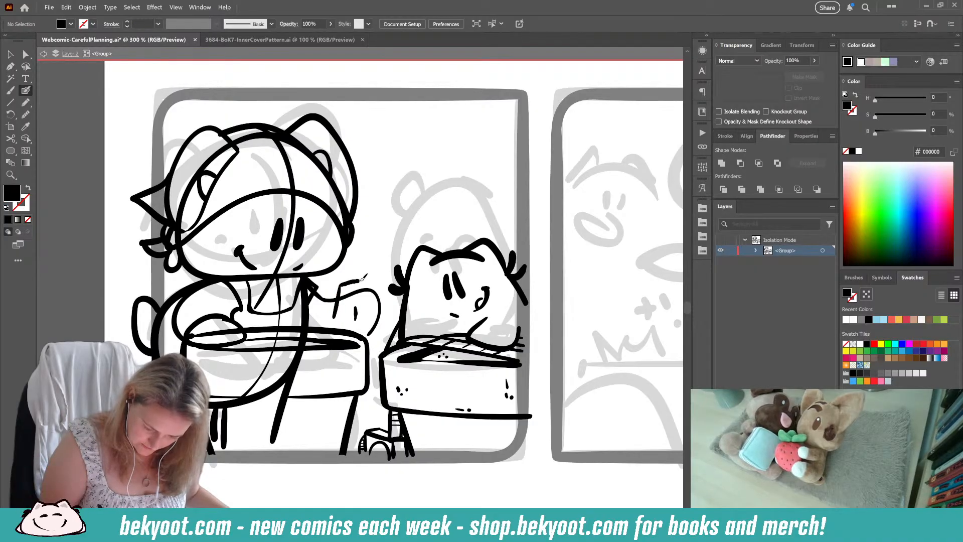
pyautogui.moveTo(379, 333)
pyautogui.mouseDown()
pyautogui.moveTo(375, 343)
pyautogui.moveTo(380, 278)
pyautogui.mouseUp()
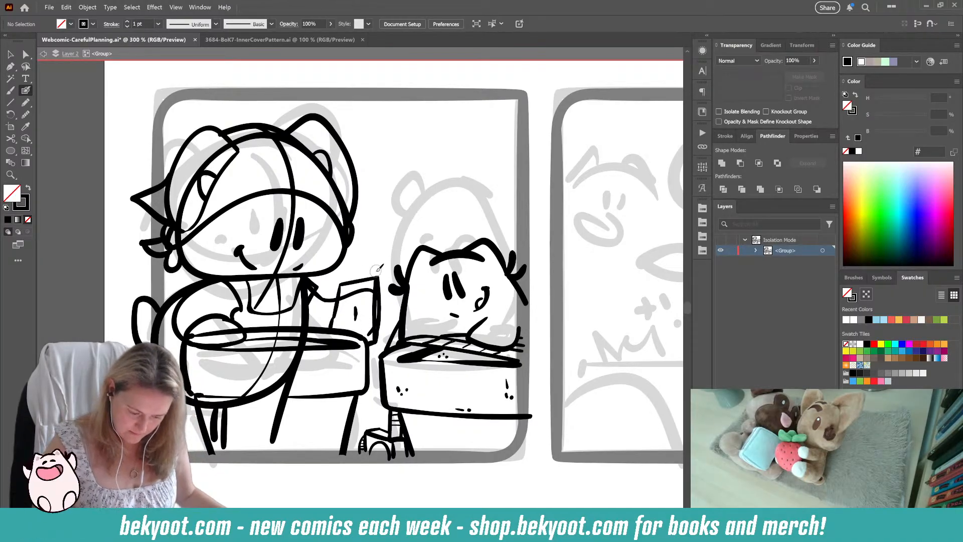
# Step: Clean up the packet's left-hand edge and erase the arm line running across its front
pyautogui.moveTo(302, 470)
pyautogui.mouseDown()
pyautogui.moveTo(284, 452)
pyautogui.moveTo(290, 477)
pyautogui.mouseUp()
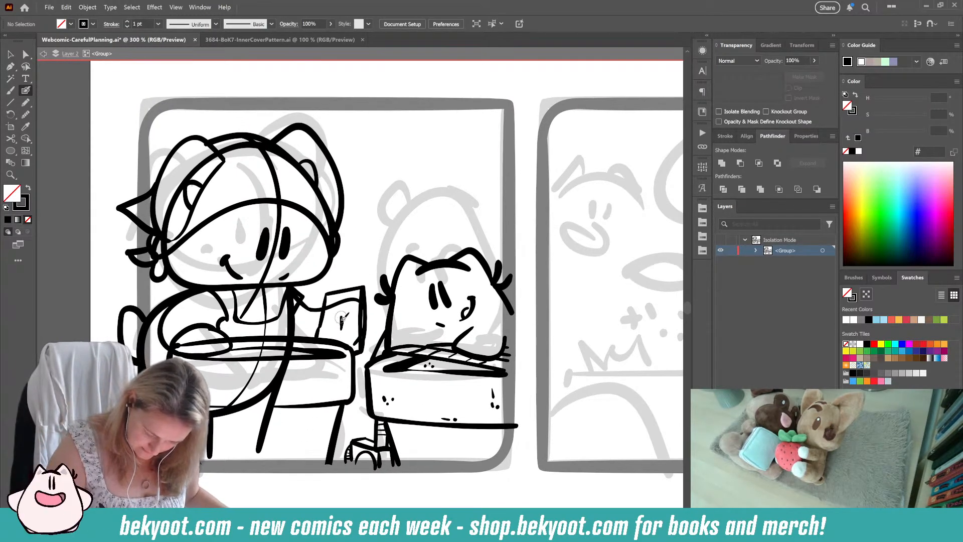
pyautogui.hotkey('shift', 'x')
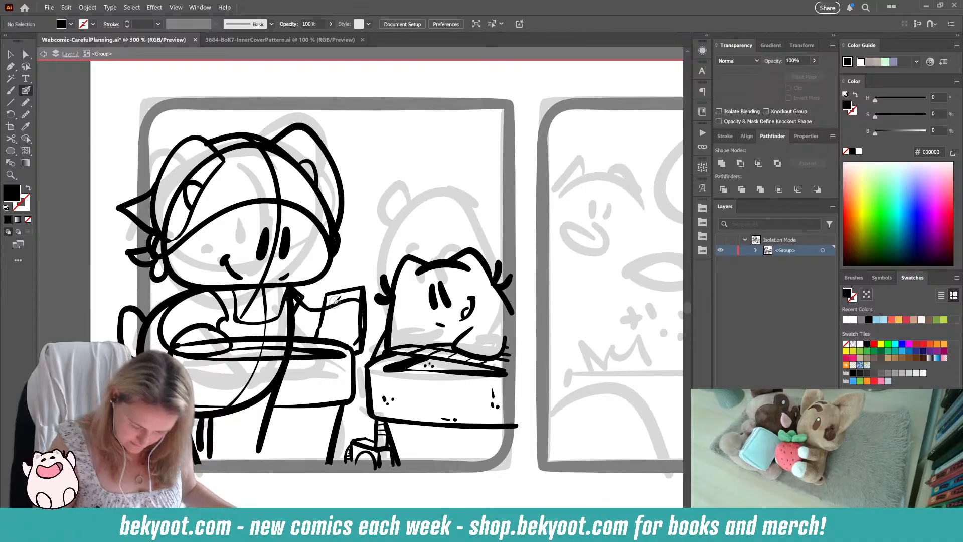
pyautogui.moveTo(328, 294)
pyautogui.mouseDown()
pyautogui.moveTo(317, 327)
pyautogui.moveTo(313, 317)
pyautogui.moveTo(329, 291)
pyautogui.moveTo(321, 319)
pyautogui.mouseUp()
pyautogui.keyDown('ctrl'); pyautogui.keyDown('shift'); pyautogui.click(317, 336); pyautogui.keyUp('shift'); pyautogui.keyUp('ctrl')
pyautogui.keyDown('ctrl'); pyautogui.click(340, 291); pyautogui.keyUp('ctrl')
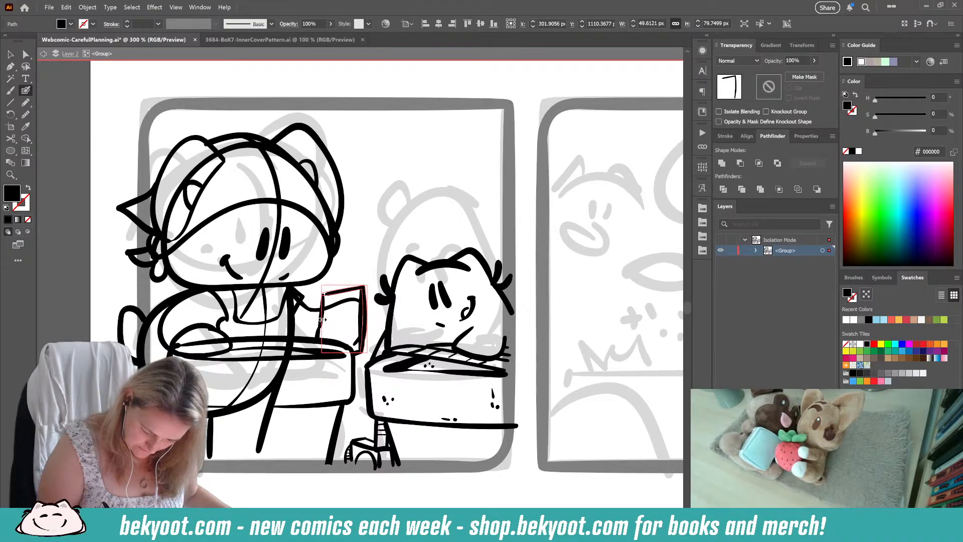
pyautogui.keyDown('ctrl'); pyautogui.click(360, 242); pyautogui.keyUp('ctrl')
pyautogui.moveTo(360, 242); pyautogui.dragTo(352, 211)
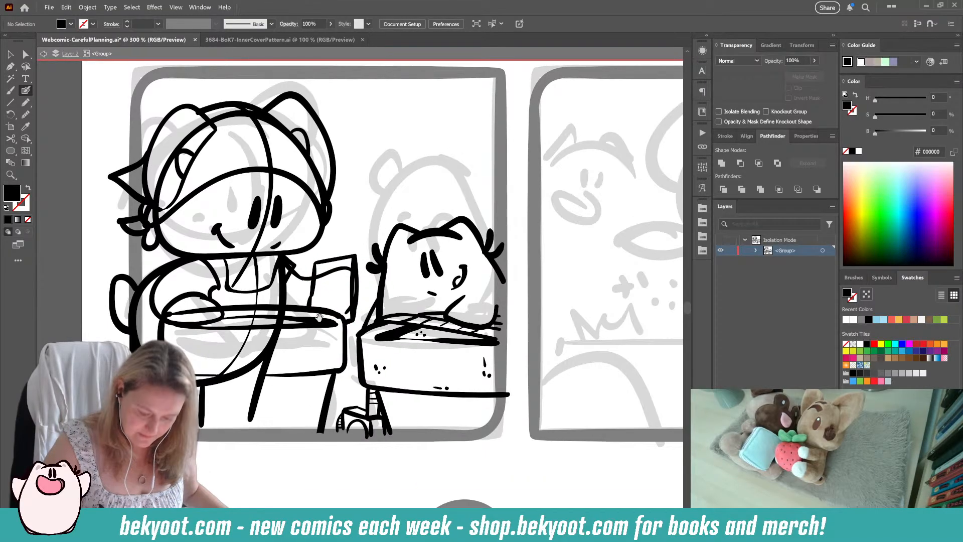
pyautogui.keyDown('ctrl'); pyautogui.click(336, 269); pyautogui.keyUp('ctrl')
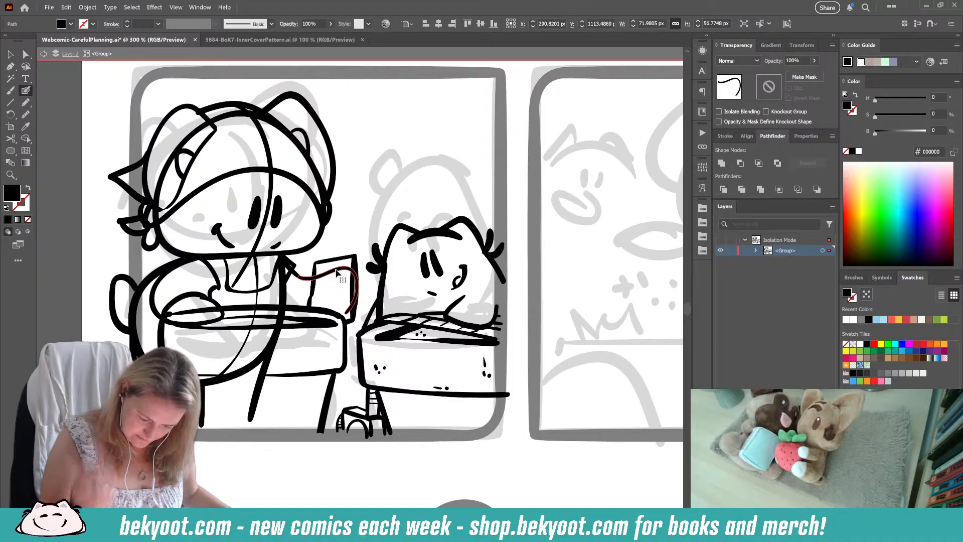
pyautogui.moveTo(351, 316)
pyautogui.mouseDown()
pyautogui.moveTo(353, 268)
pyautogui.moveTo(299, 277)
pyautogui.mouseUp()
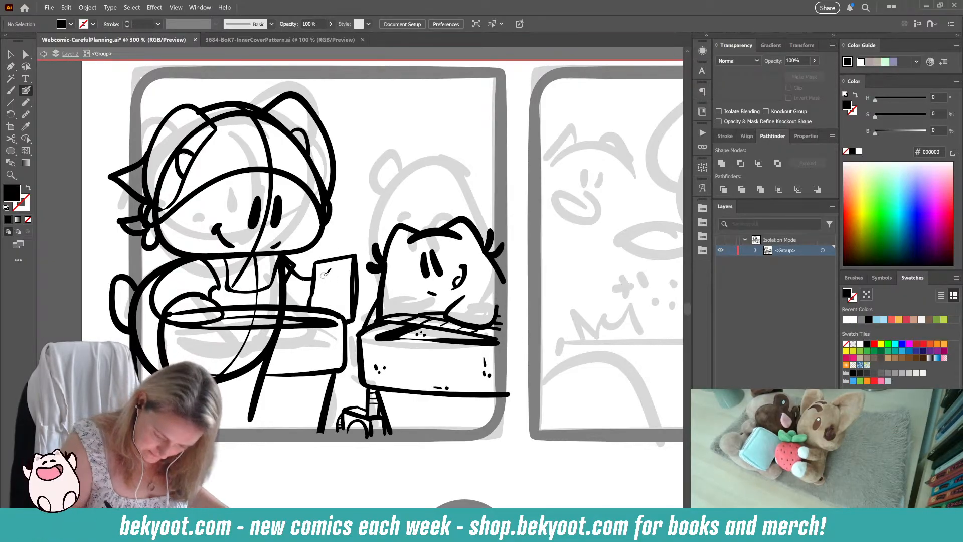
# Step: Letter CAT GRASS on the packet and ink fur tufts around the large cat's tail
pyautogui.hotkey('shift', 'x')
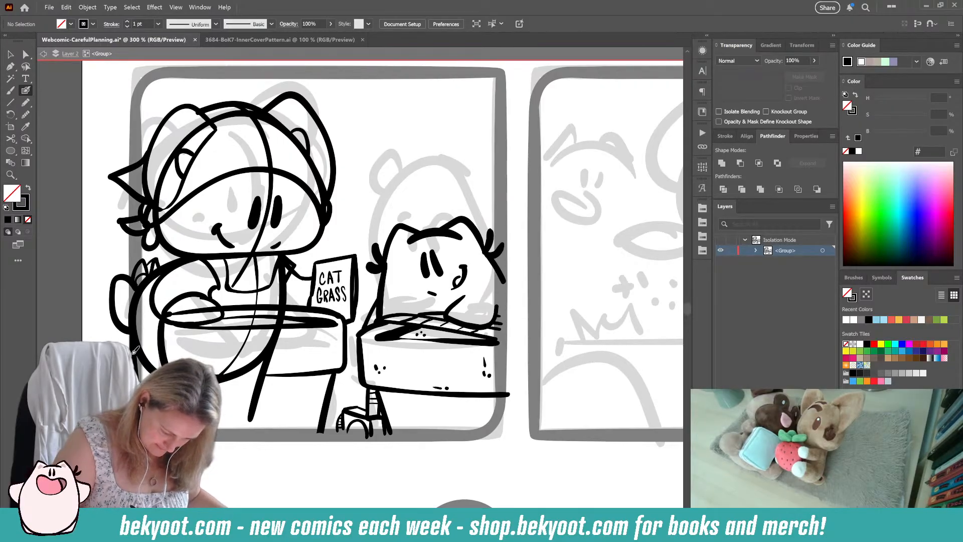
pyautogui.rightClick(103, 336)
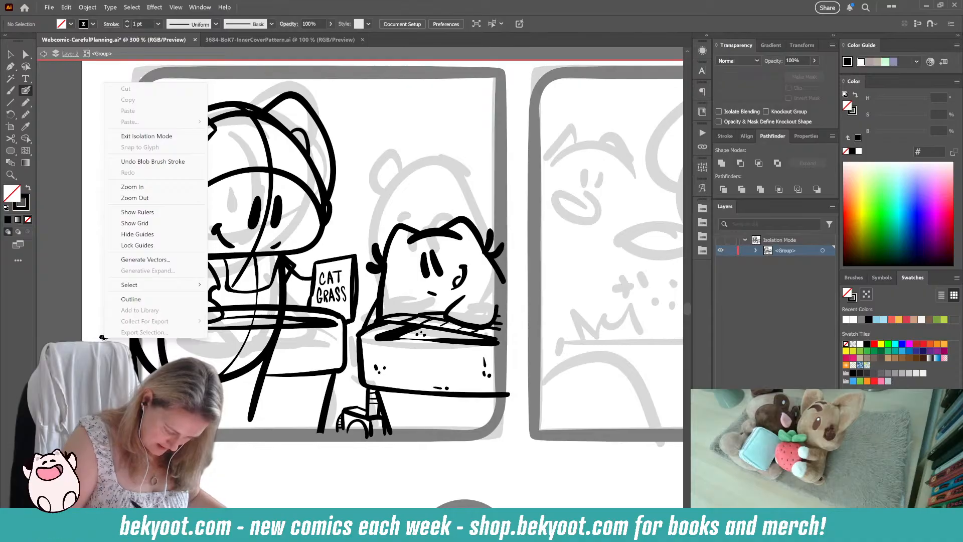
pyautogui.click(103, 336)
pyautogui.moveTo(102, 338); pyautogui.dragTo(118, 341)
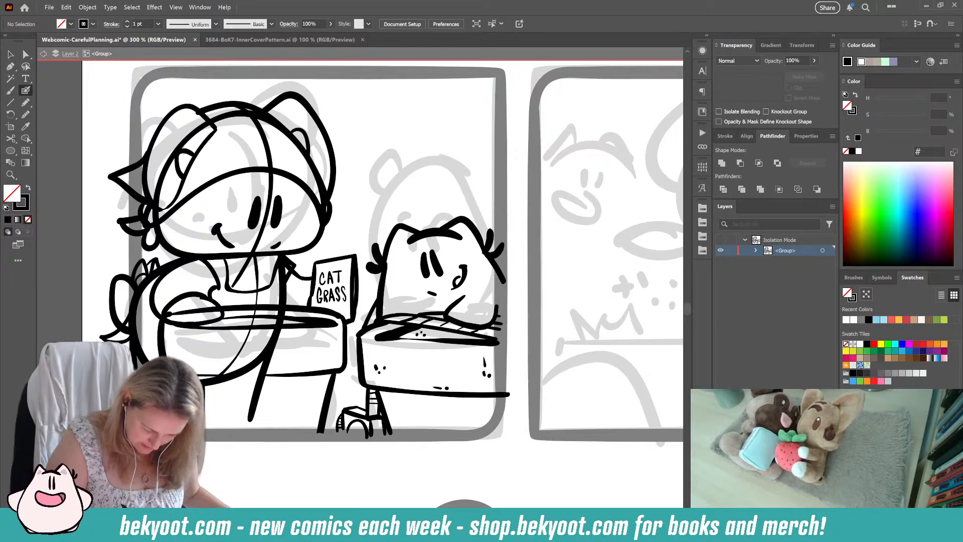
# Step: Erase the parts of the large cat's body outline and leg lines that pass behind the first pot
pyautogui.keyDown('ctrl'); pyautogui.click(199, 383); pyautogui.keyUp('ctrl')
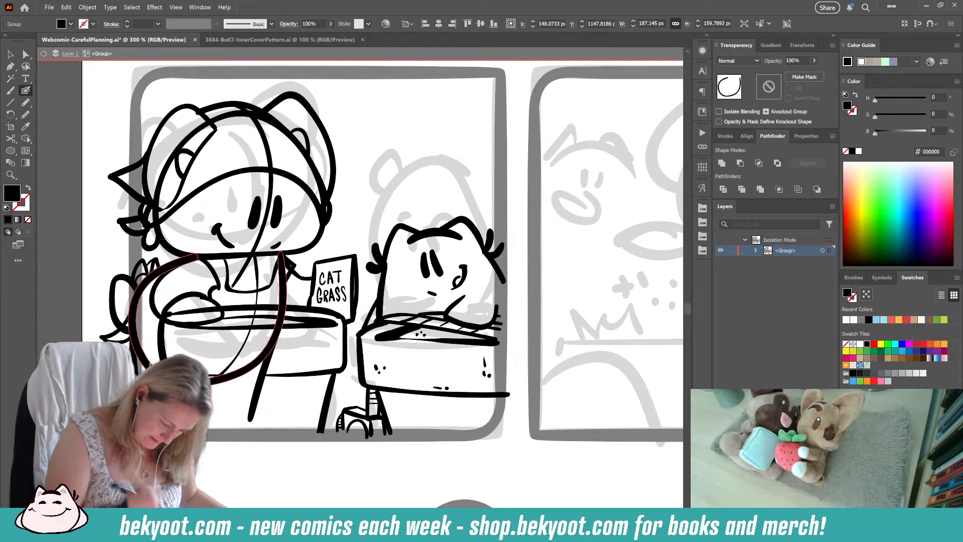
pyautogui.moveTo(153, 358); pyautogui.dragTo(138, 357)
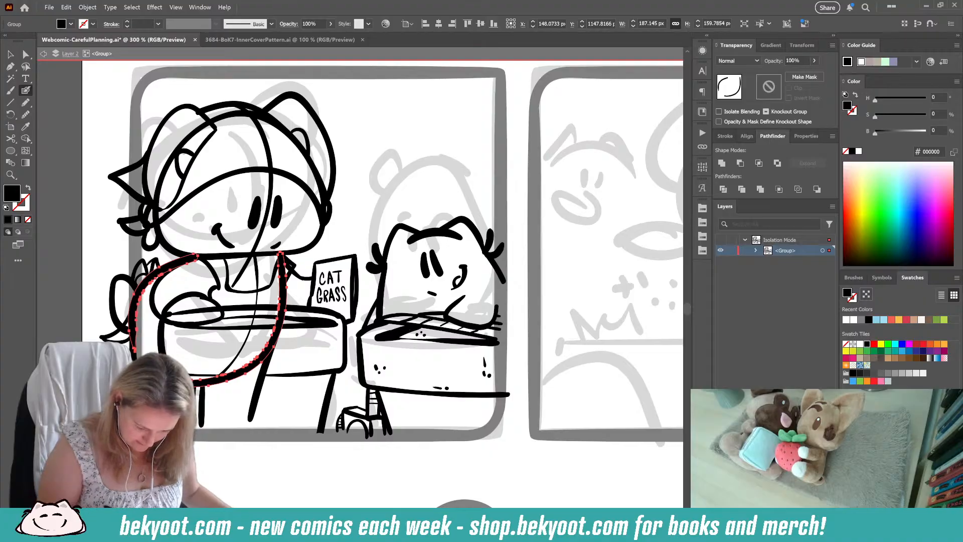
pyautogui.rightClick(195, 387)
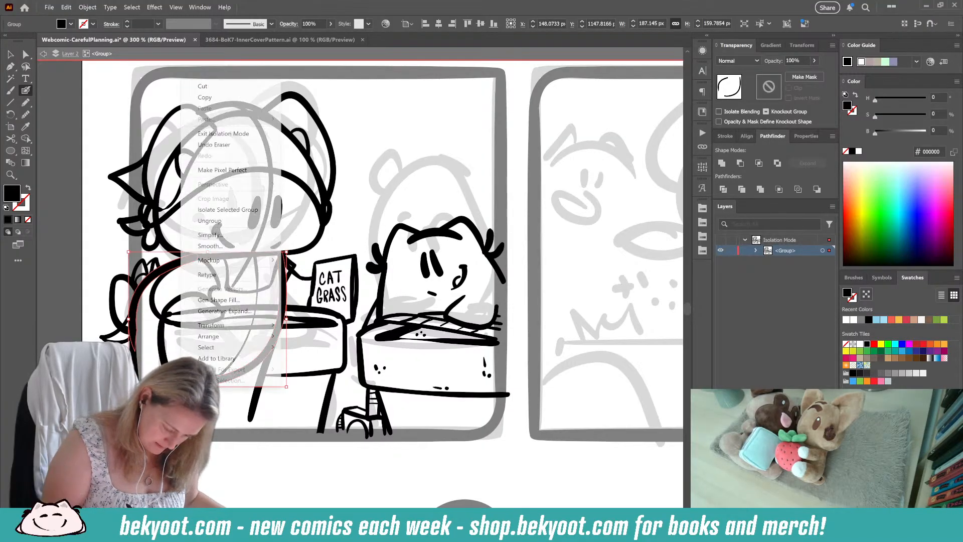
pyautogui.keyDown('ctrl'); pyautogui.click(194, 387); pyautogui.keyUp('ctrl')
pyautogui.hotkey('ctrl', 'z')
pyautogui.keyDown('ctrl'); pyautogui.keyDown('shift'); pyautogui.click(202, 413); pyautogui.keyUp('shift'); pyautogui.keyUp('ctrl')
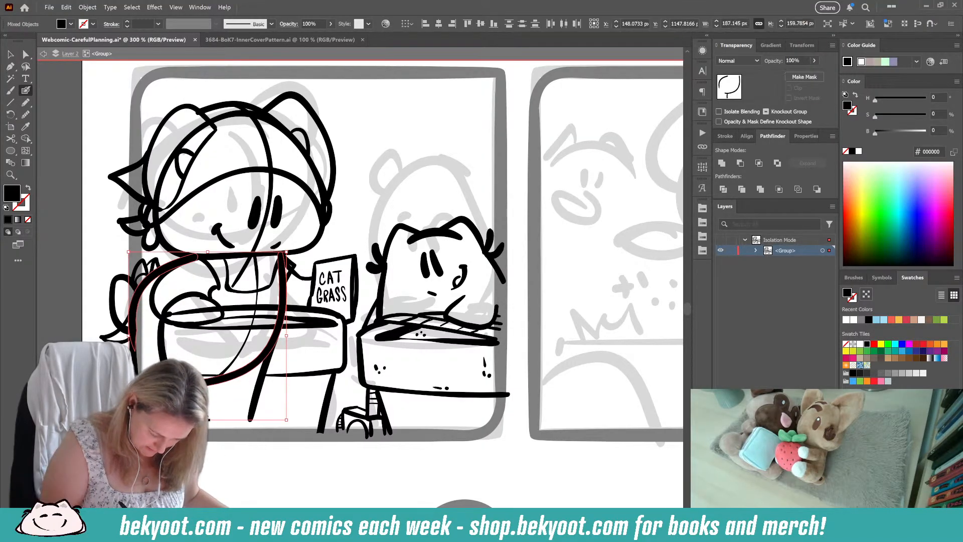
pyautogui.keyDown('ctrl'); pyautogui.keyDown('shift'); pyautogui.click(191, 412); pyautogui.keyUp('shift'); pyautogui.keyUp('ctrl')
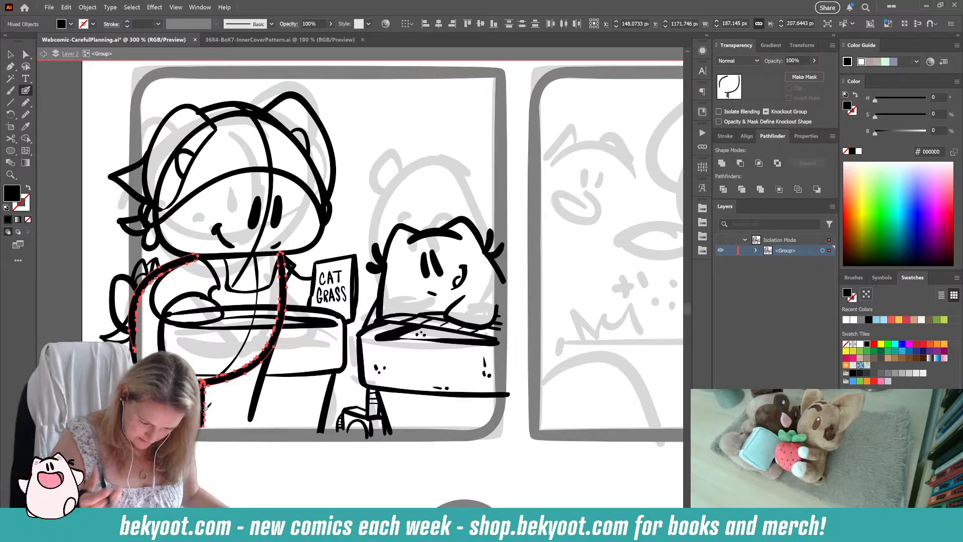
pyautogui.keyDown('ctrl'); pyautogui.keyDown('shift'); pyautogui.click(257, 399); pyautogui.keyUp('shift'); pyautogui.keyUp('ctrl')
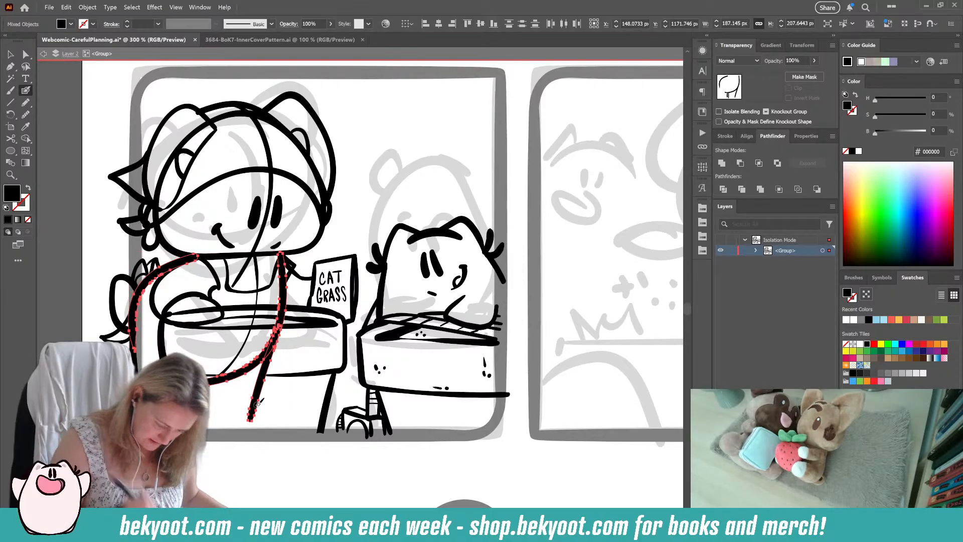
pyautogui.moveTo(216, 369)
pyautogui.mouseDown()
pyautogui.moveTo(235, 361)
pyautogui.moveTo(248, 388)
pyautogui.moveTo(259, 384)
pyautogui.moveTo(283, 309)
pyautogui.mouseUp()
pyautogui.keyDown('ctrl'); pyautogui.click(252, 466); pyautogui.keyUp('ctrl')
# Step: Delete the two curved guide lines running down the large cat's face and body
pyautogui.keyDown('ctrl'); pyautogui.click(233, 361); pyautogui.keyUp('ctrl')
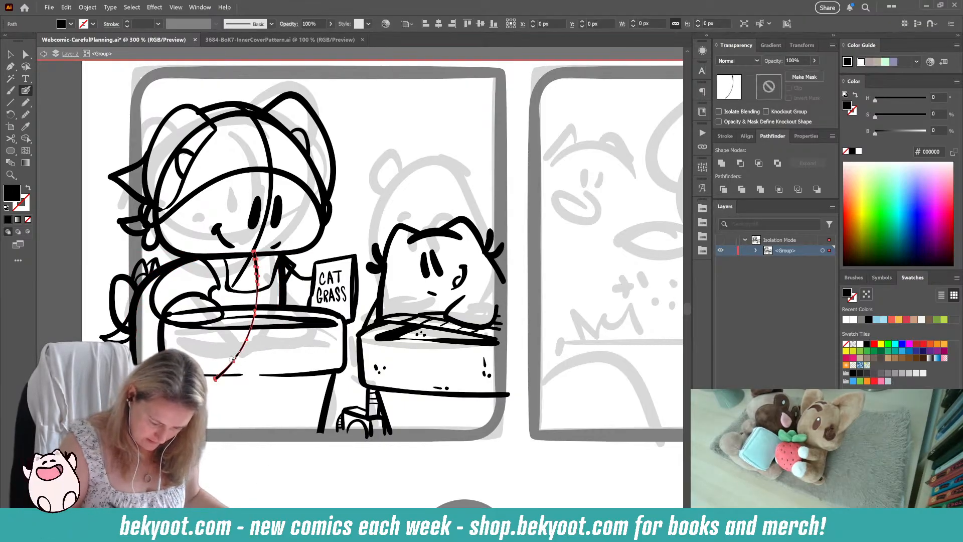
pyautogui.press('Delete')
pyautogui.keyDown('ctrl'); pyautogui.click(239, 271); pyautogui.keyUp('ctrl')
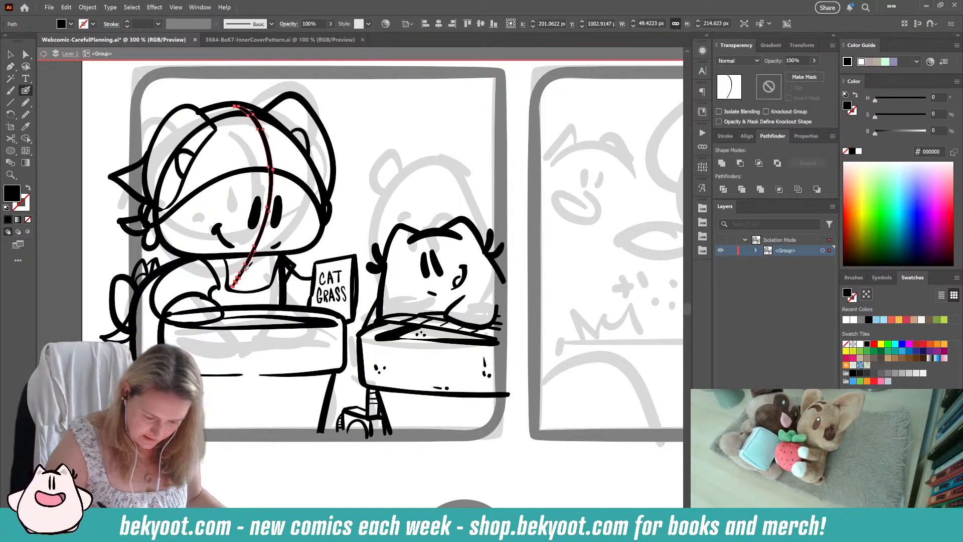
pyautogui.press('Delete')
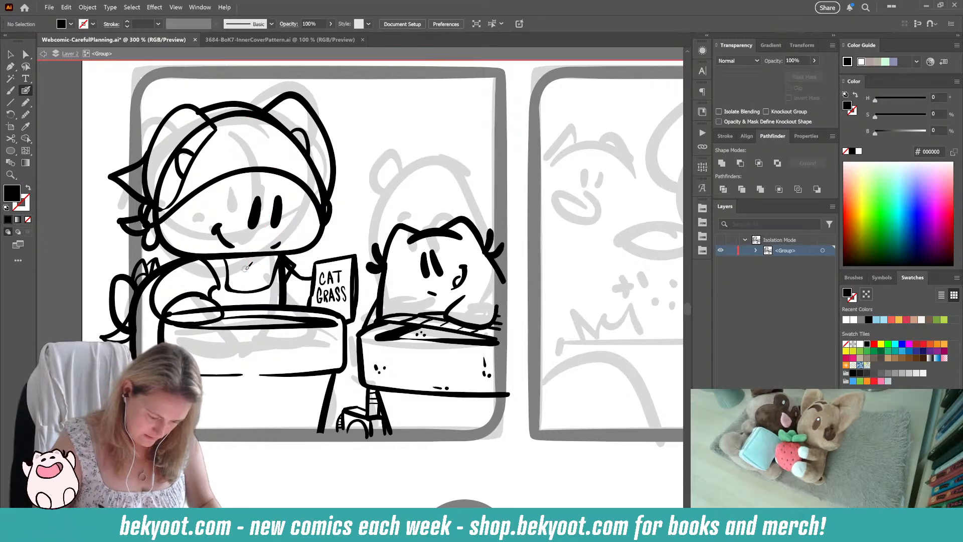
# Step: Erase the first pot's rim lines where they cross the large cat's paw
pyautogui.keyDown('ctrl'); pyautogui.click(188, 309); pyautogui.keyUp('ctrl')
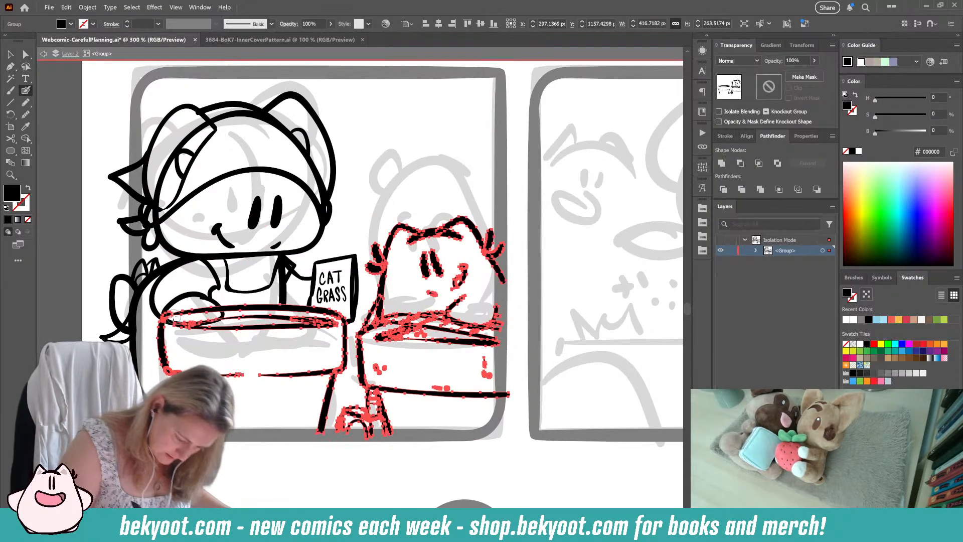
pyautogui.moveTo(168, 315); pyautogui.dragTo(213, 308)
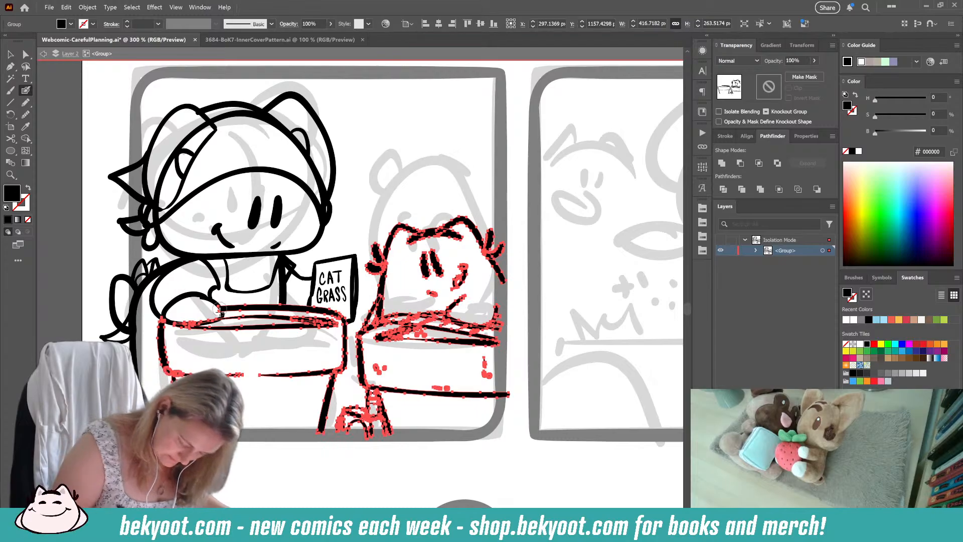
pyautogui.moveTo(216, 312); pyautogui.dragTo(175, 317)
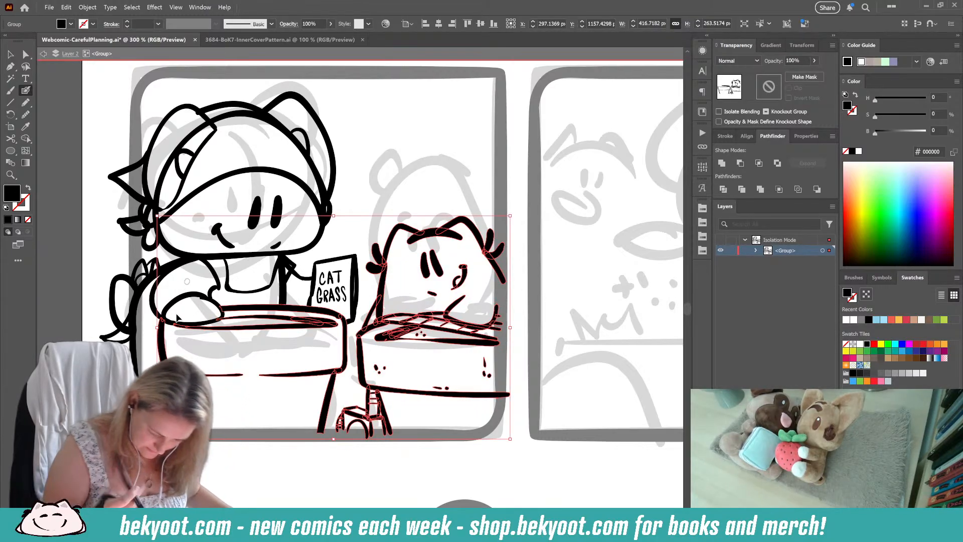
pyautogui.hotkey('ctrl', 'shift', 'a')
# Step: Erase the overlapping body and arm line ends at the large cat's right-hand shoulder beside the neckline
pyautogui.moveTo(225, 439); pyautogui.dragTo(262, 480)
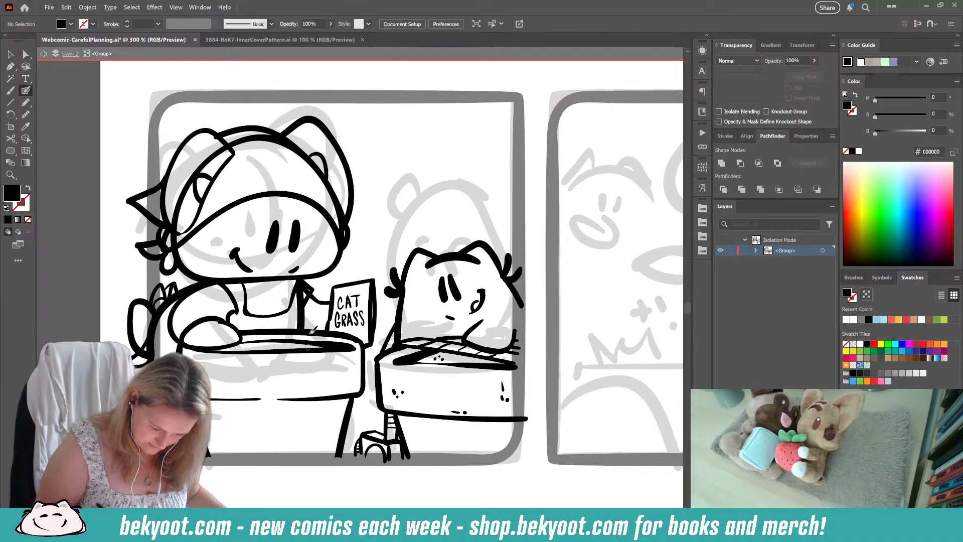
pyautogui.keyDown('ctrl'); pyautogui.click(301, 304); pyautogui.keyUp('ctrl')
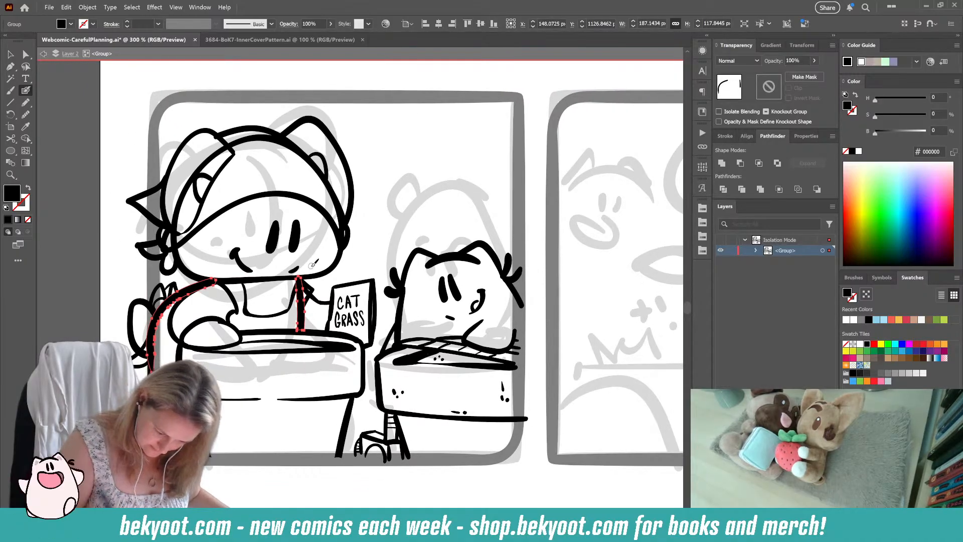
pyautogui.moveTo(301, 268)
pyautogui.mouseDown()
pyautogui.moveTo(295, 304)
pyautogui.moveTo(302, 295)
pyautogui.mouseUp()
pyautogui.keyDown('ctrl'); pyautogui.click(319, 302); pyautogui.keyUp('ctrl')
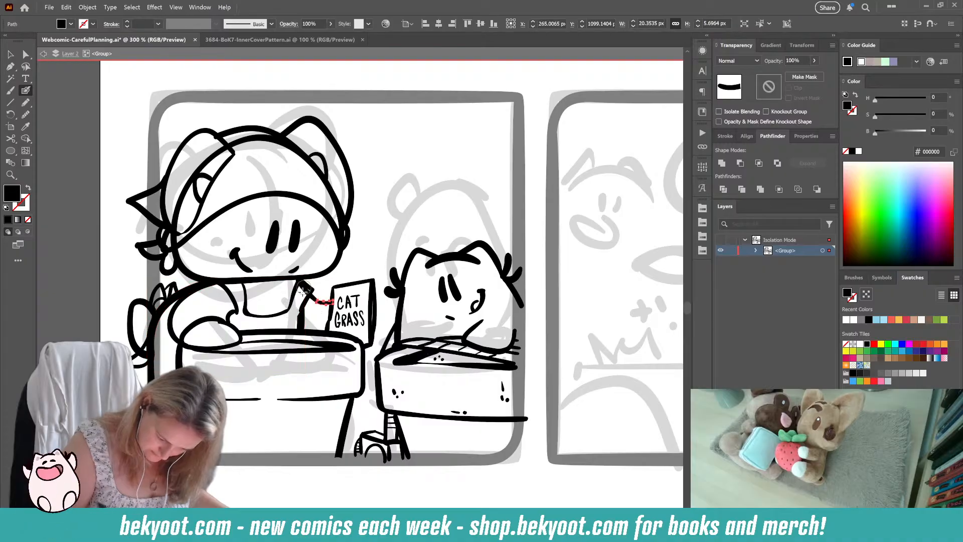
pyautogui.keyDown('ctrl'); pyautogui.click(315, 311); pyautogui.keyUp('ctrl')
pyautogui.keyDown('ctrl'); pyautogui.click(315, 300); pyautogui.keyUp('ctrl')
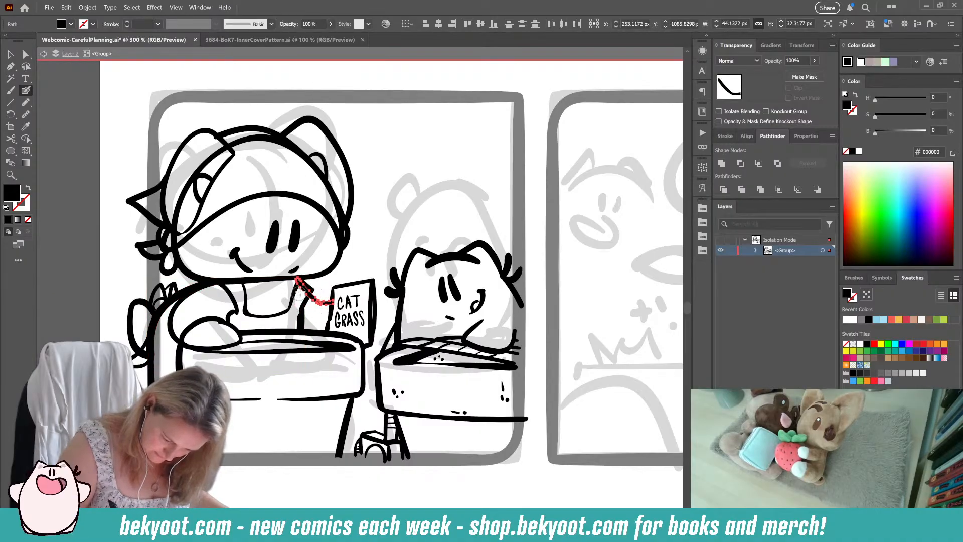
pyautogui.moveTo(297, 292)
pyautogui.mouseDown()
pyautogui.moveTo(313, 273)
pyautogui.moveTo(303, 283)
pyautogui.moveTo(298, 273)
pyautogui.mouseUp()
pyautogui.keyDown('ctrl'); pyautogui.click(314, 270); pyautogui.keyUp('ctrl')
# Step: Erase the lower end of the large cat's left-hand arm line where it overlaps the paw
pyautogui.hotkey('shift', 'x')
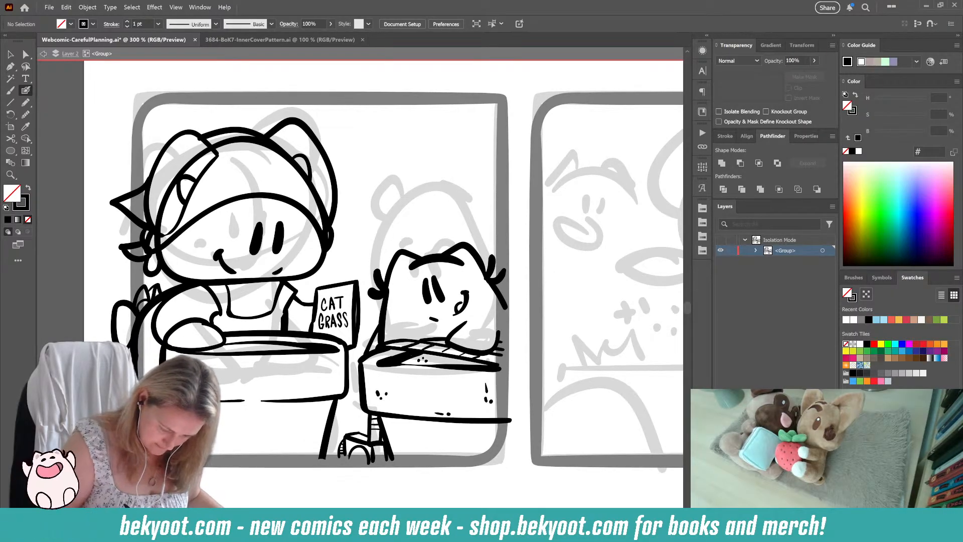
pyautogui.moveTo(174, 363); pyautogui.dragTo(235, 377)
pyautogui.keyDown('ctrl'); pyautogui.click(268, 336); pyautogui.keyUp('ctrl')
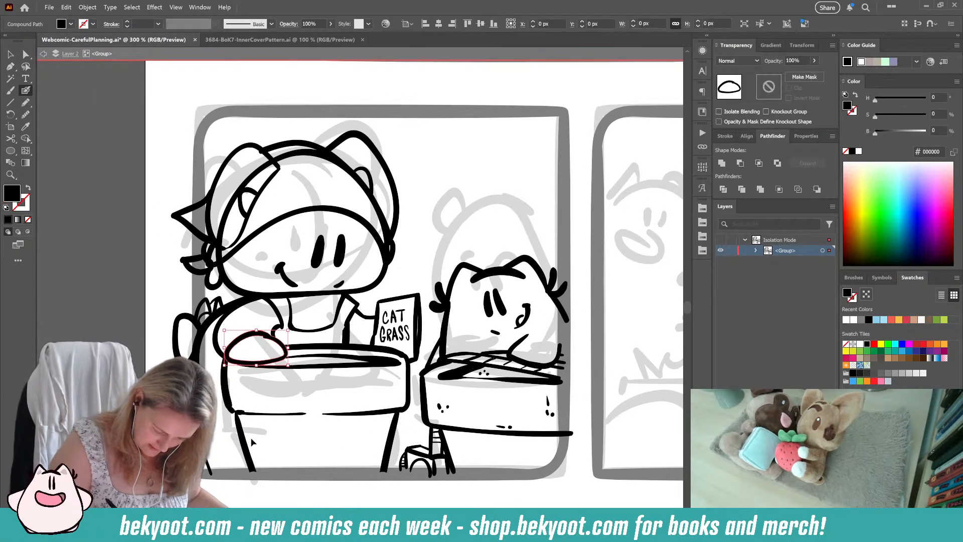
pyautogui.moveTo(227, 348)
pyautogui.mouseDown()
pyautogui.moveTo(220, 354)
pyautogui.moveTo(264, 297)
pyautogui.mouseUp()
pyautogui.keyDown('ctrl'); pyautogui.click(229, 328); pyautogui.keyUp('ctrl')
pyautogui.keyDown('ctrl'); pyautogui.click(217, 334); pyautogui.keyUp('ctrl')
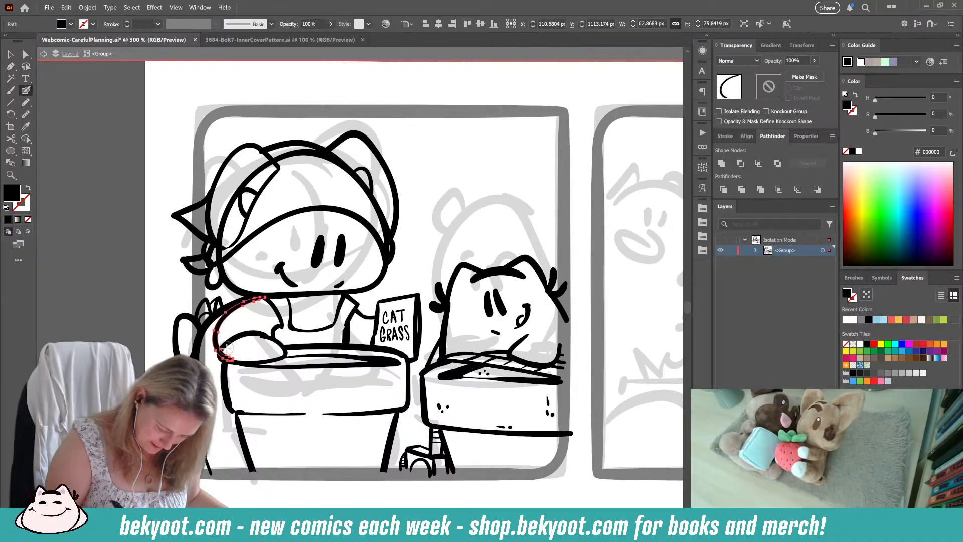
pyautogui.keyDown('ctrl'); pyautogui.click(234, 345); pyautogui.keyUp('ctrl')
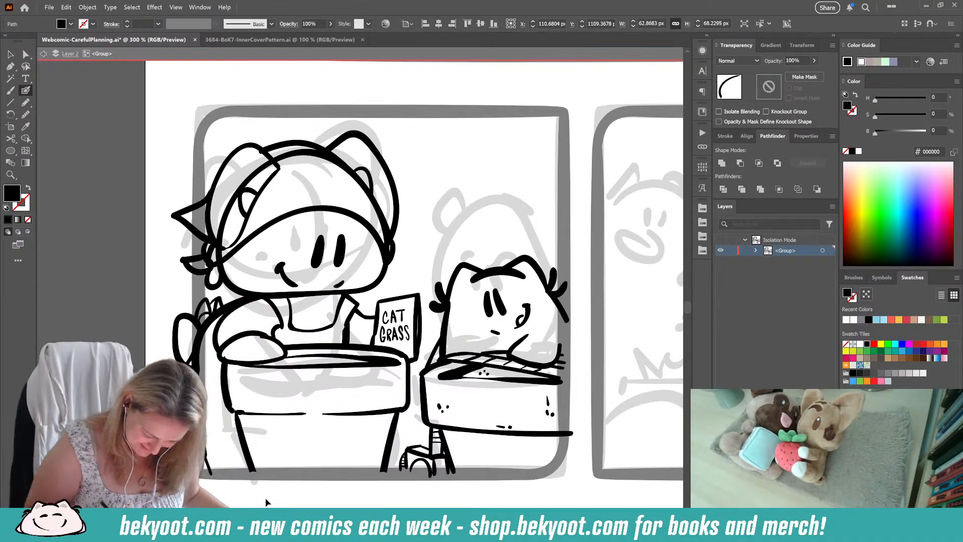
# Step: Clean up the first pot's rim and the large cat's paw outline where the two meet
pyautogui.keyDown('ctrl'); pyautogui.click(265, 362); pyautogui.keyUp('ctrl')
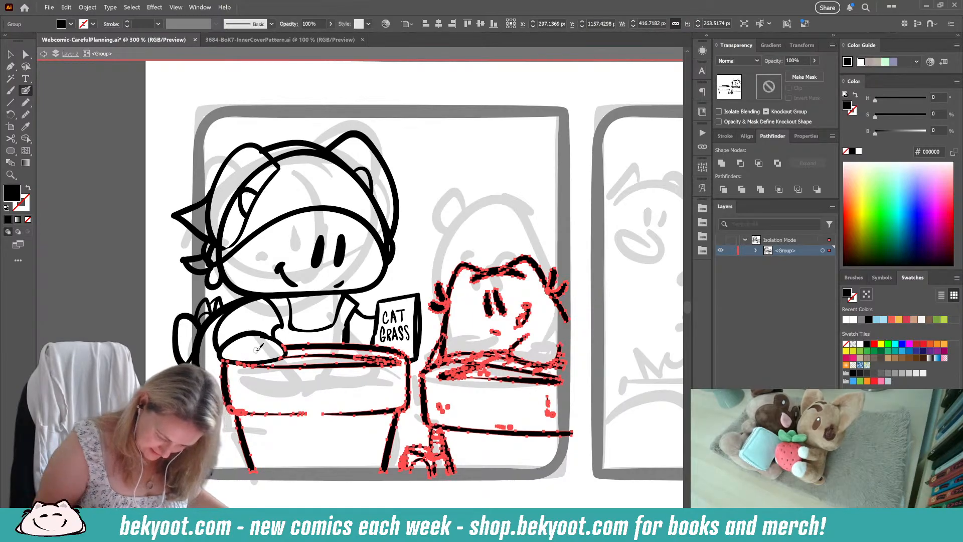
pyautogui.keyDown('ctrl'); pyautogui.click(297, 484); pyautogui.keyUp('ctrl')
pyautogui.moveTo(331, 488); pyautogui.dragTo(296, 453)
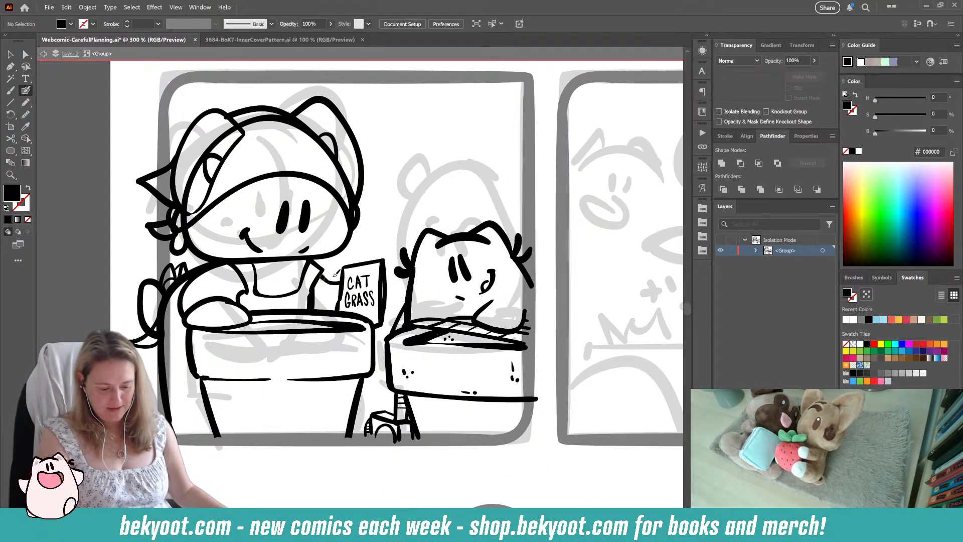
pyautogui.keyDown('ctrl'); pyautogui.click(235, 328); pyautogui.keyUp('ctrl')
pyautogui.keyDown('ctrl'); pyautogui.click(234, 326); pyautogui.keyUp('ctrl')
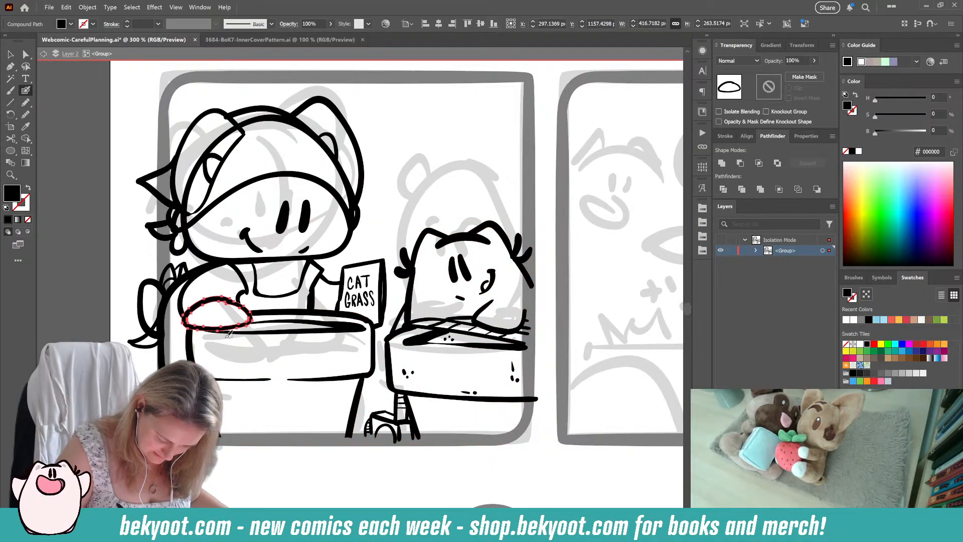
pyautogui.keyDown('ctrl'); pyautogui.click(275, 458); pyautogui.keyUp('ctrl')
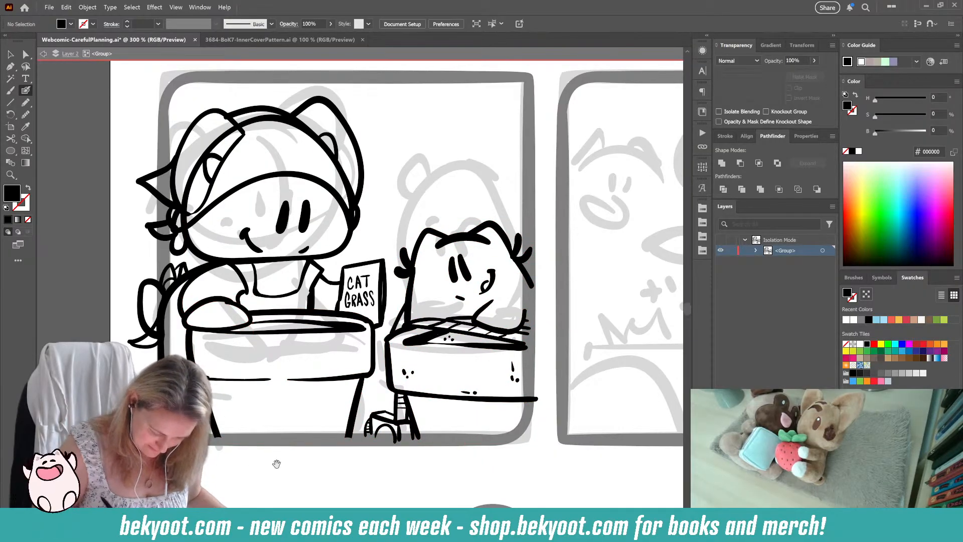
# Step: Erase the upper part of the large cat's head outline that runs underneath the headscarf
pyautogui.moveTo(276, 458); pyautogui.dragTo(263, 382)
pyautogui.scroll(5, 498, 317)
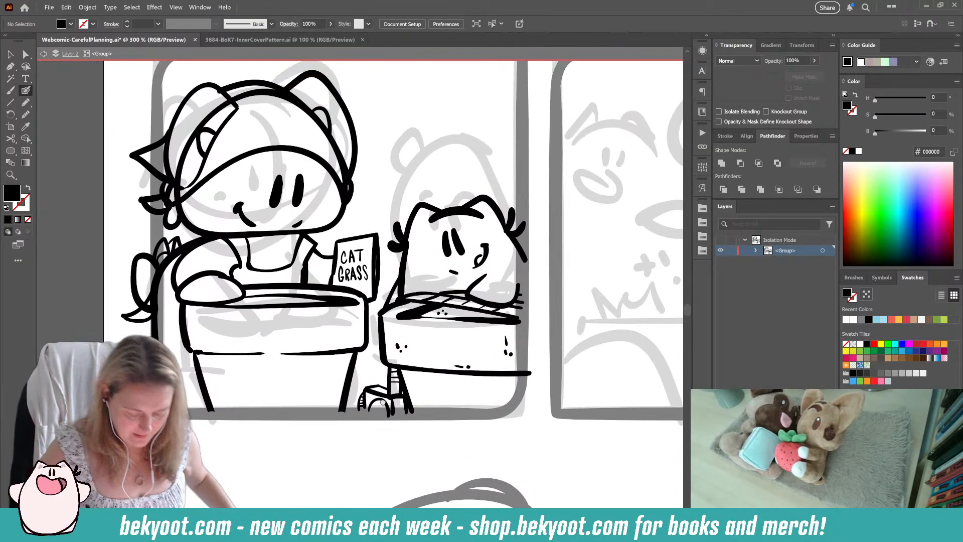
pyautogui.keyDown('ctrl'); pyautogui.click(224, 157); pyautogui.keyUp('ctrl')
pyautogui.moveTo(224, 156); pyautogui.dragTo(223, 157)
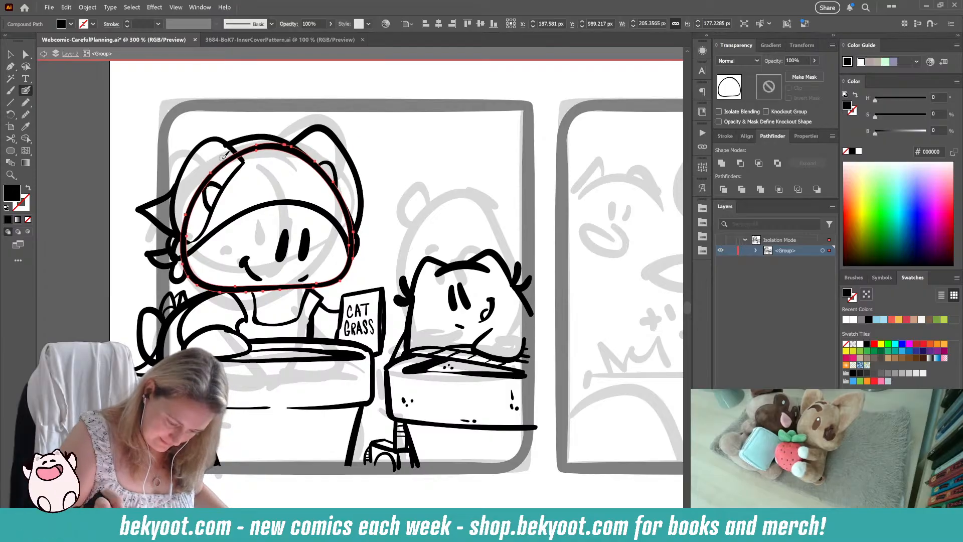
pyautogui.moveTo(183, 249)
pyautogui.mouseDown()
pyautogui.moveTo(202, 188)
pyautogui.moveTo(262, 147)
pyautogui.moveTo(293, 147)
pyautogui.moveTo(324, 171)
pyautogui.moveTo(354, 252)
pyautogui.mouseUp()
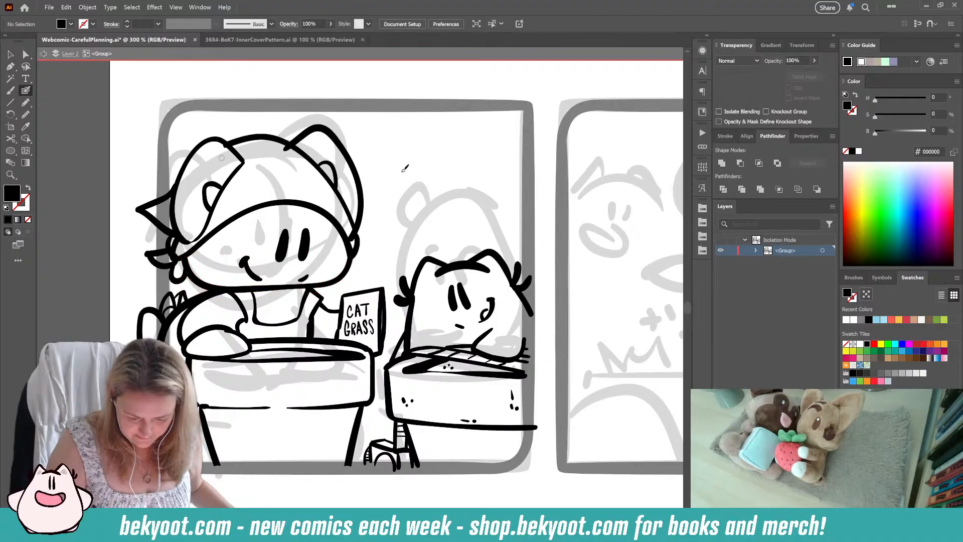
# Step: Trim the overlapping ends of the large cat's right-hand ear and the headscarf's crown line
pyautogui.keyDown('ctrl'); pyautogui.click(319, 121); pyautogui.keyUp('ctrl')
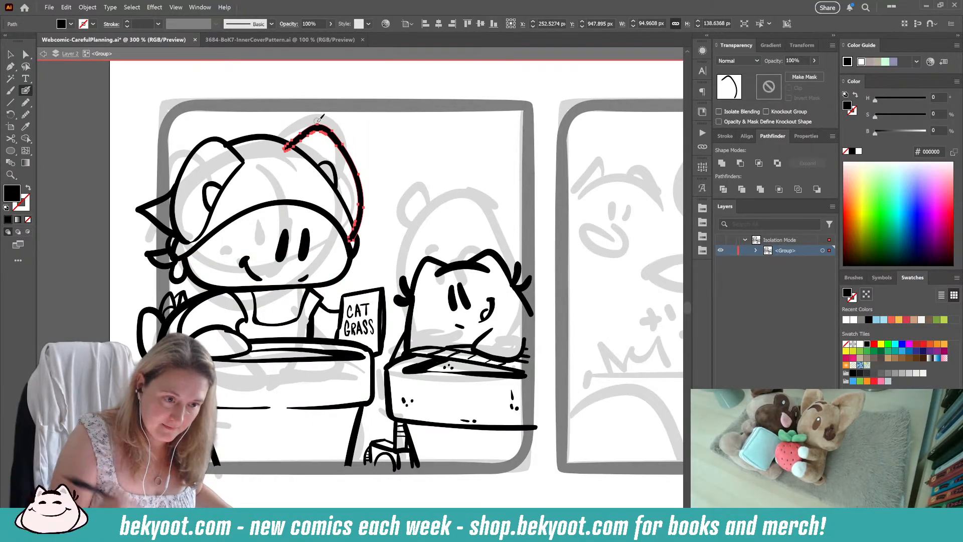
pyautogui.moveTo(280, 148); pyautogui.dragTo(287, 151)
pyautogui.moveTo(355, 242); pyautogui.dragTo(358, 232)
pyautogui.keyDown('ctrl'); pyautogui.click(225, 151); pyautogui.keyUp('ctrl')
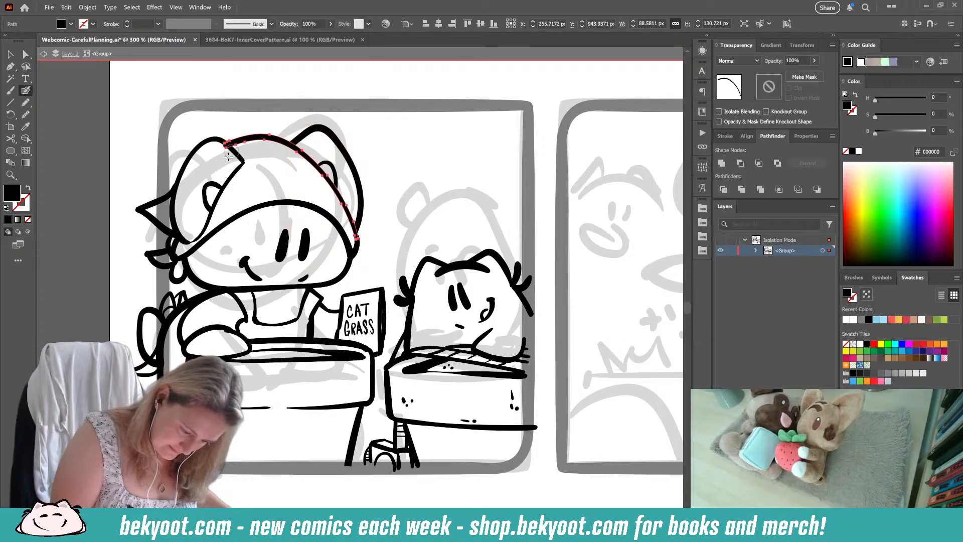
# Step: Trim the short overlapping line at the headscarf's knot beside the large cat's cheek
pyautogui.keyDown('ctrl'); pyautogui.click(175, 246); pyautogui.keyUp('ctrl')
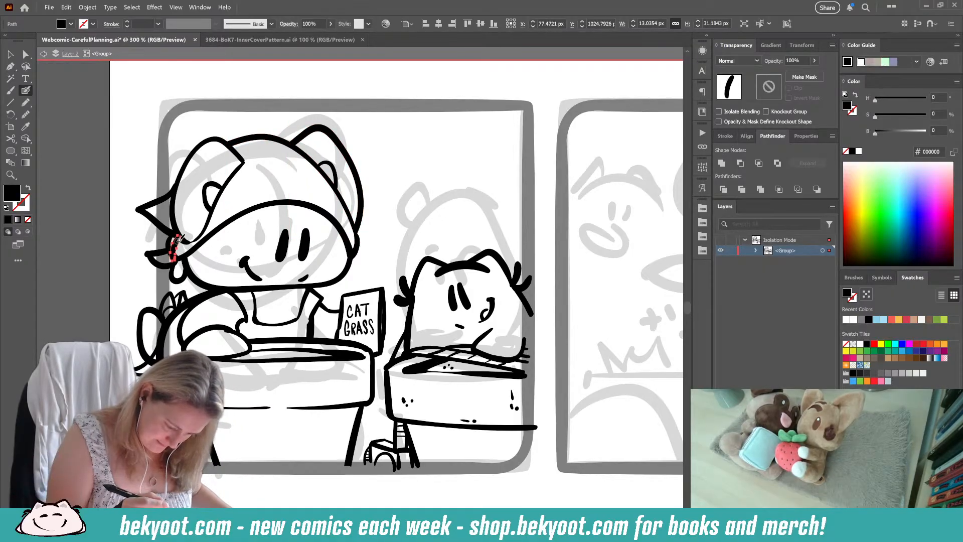
pyautogui.moveTo(178, 240)
pyautogui.mouseDown()
pyautogui.moveTo(169, 274)
pyautogui.moveTo(179, 242)
pyautogui.moveTo(178, 253)
pyautogui.mouseUp()
pyautogui.keyDown('ctrl'); pyautogui.click(170, 233); pyautogui.keyUp('ctrl')
pyautogui.keyDown('ctrl'); pyautogui.click(408, 179); pyautogui.keyUp('ctrl')
pyautogui.moveTo(244, 408); pyautogui.dragTo(250, 371)
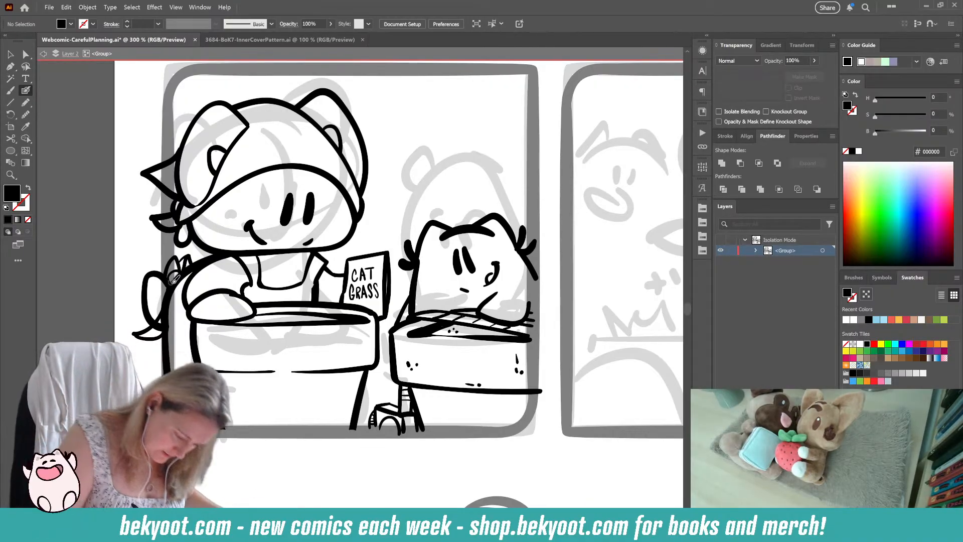
# Step: Rework the inner edge of the large cat's left-hand ear where it folds against the headscarf
pyautogui.hotkey('shift', 'x')
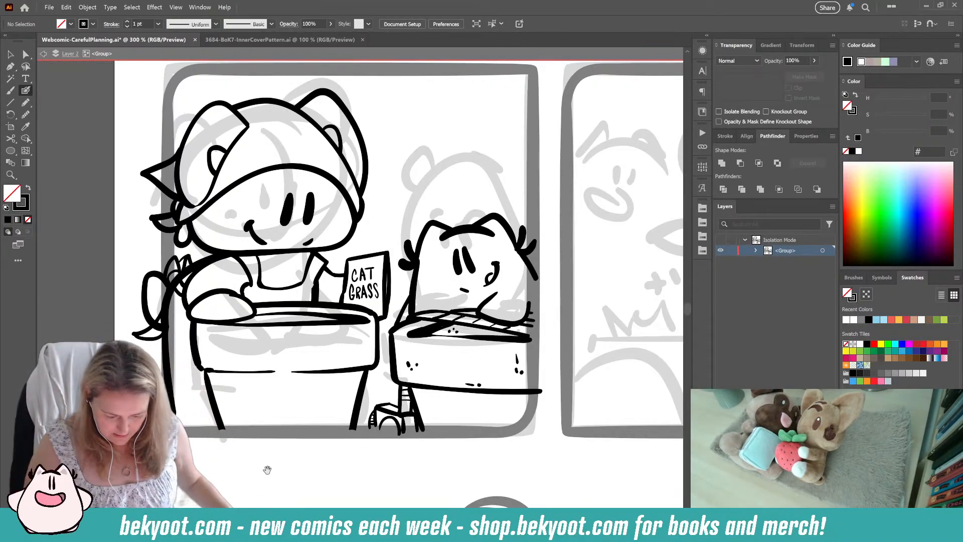
pyautogui.moveTo(268, 469); pyautogui.dragTo(269, 456)
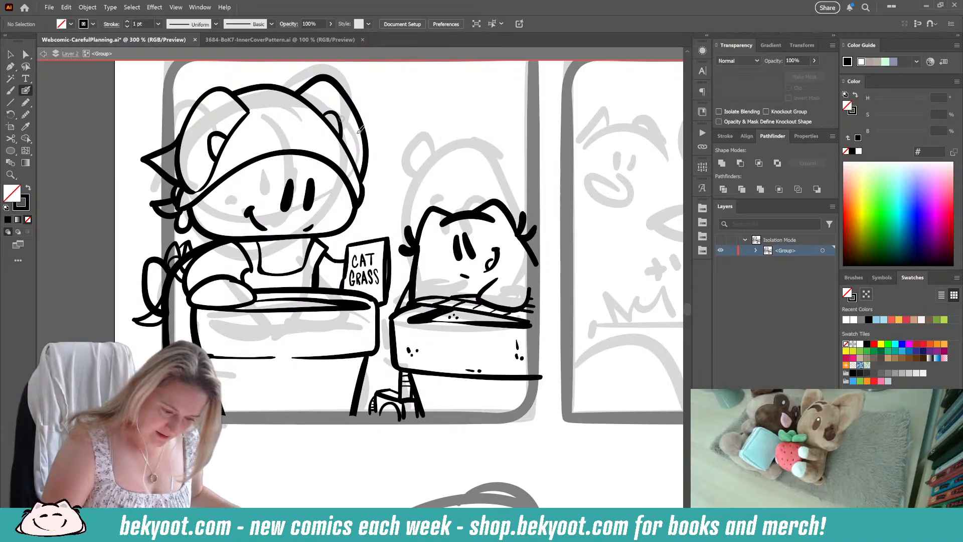
pyautogui.keyDown('ctrl'); pyautogui.click(239, 124); pyautogui.keyUp('ctrl')
pyautogui.keyDown('ctrl'); pyautogui.click(252, 125); pyautogui.keyUp('ctrl')
pyautogui.moveTo(226, 143); pyautogui.dragTo(246, 117)
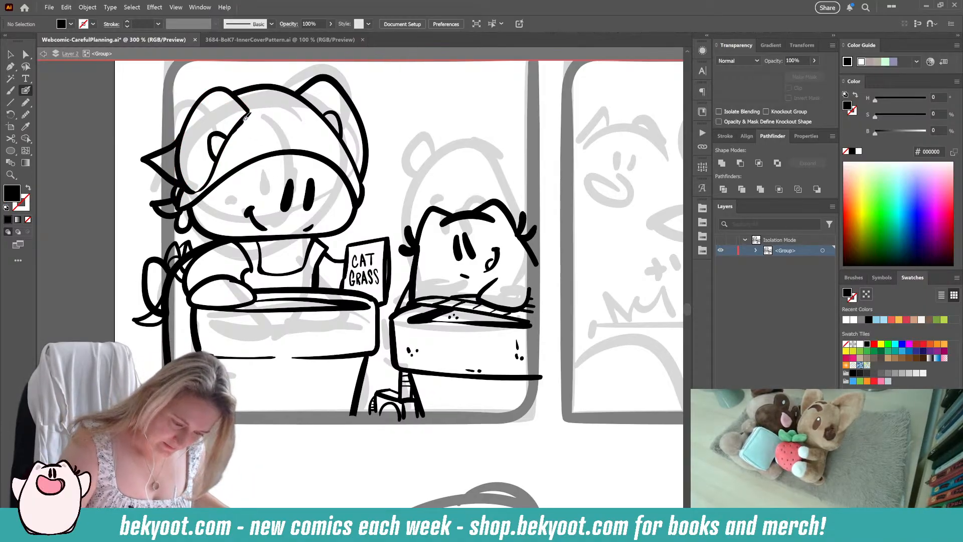
pyautogui.hotkey('shift', 'x')
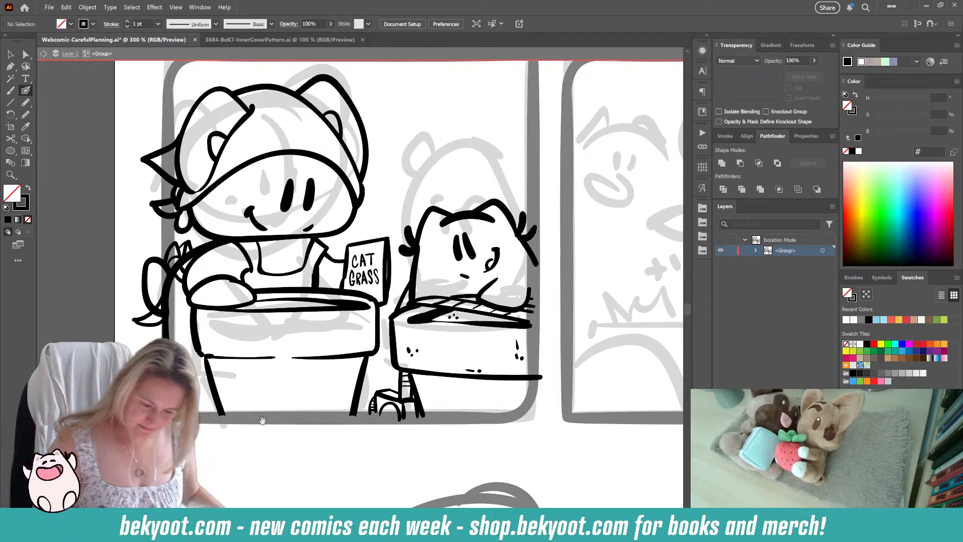
# Step: Draw soil specks in the first pot and a curved line between the packet and second pot, and exit the group's isolation mode
pyautogui.moveTo(301, 409); pyautogui.dragTo(237, 441)
pyautogui.scroll(-1, 244, 367)
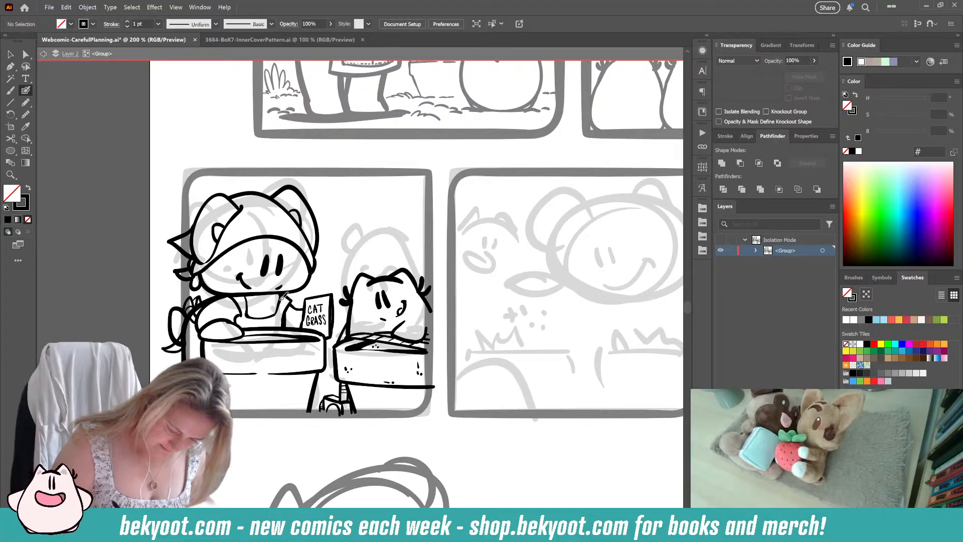
pyautogui.moveTo(278, 414); pyautogui.dragTo(271, 407)
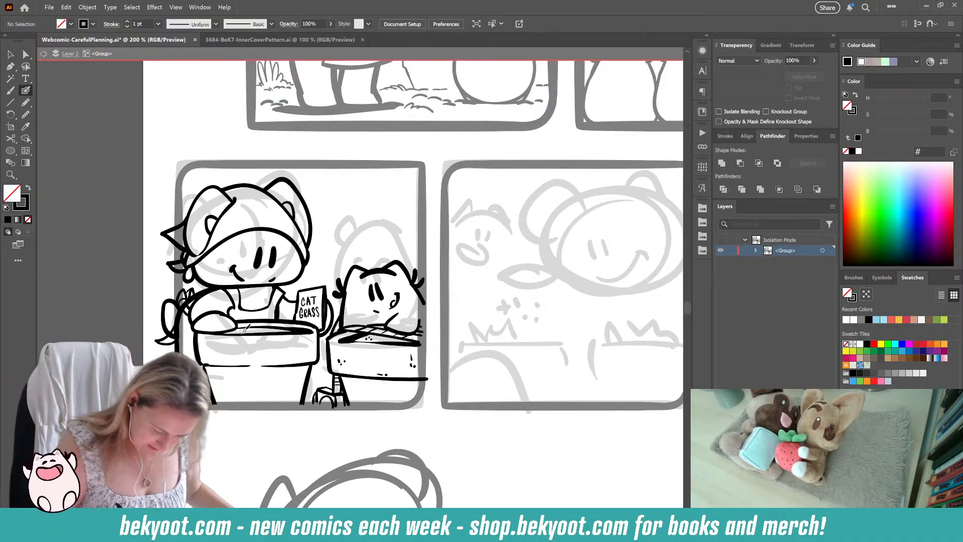
pyautogui.moveTo(263, 445); pyautogui.dragTo(211, 433)
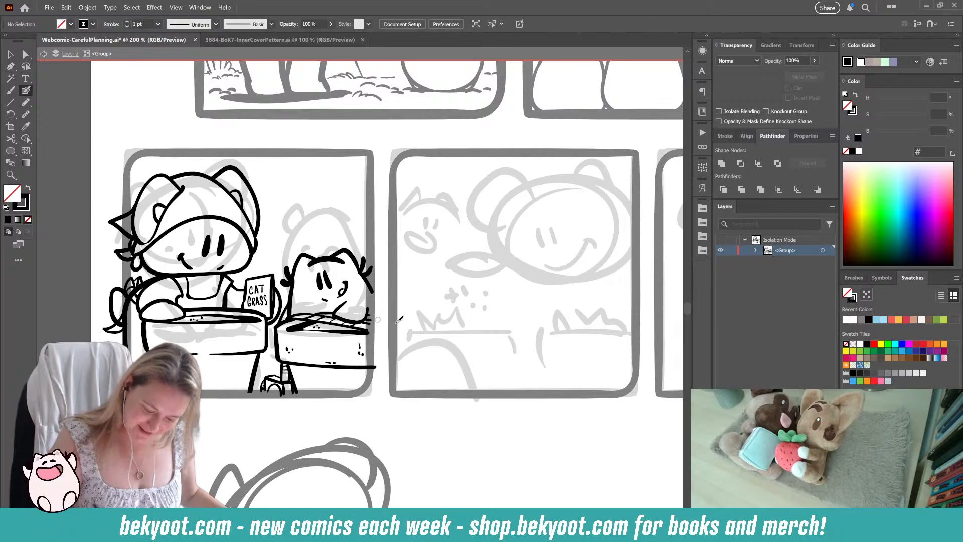
pyautogui.moveTo(369, 320); pyautogui.dragTo(359, 329)
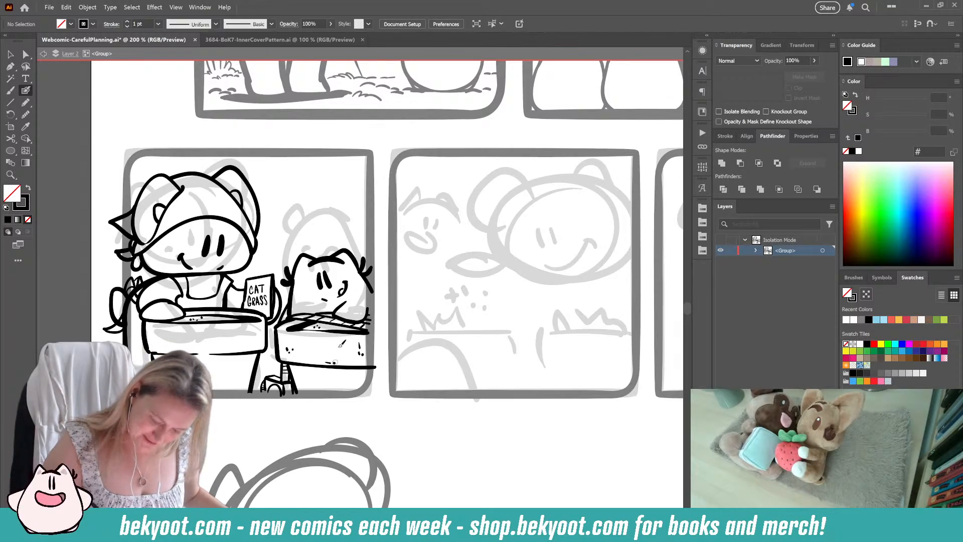
pyautogui.moveTo(338, 405); pyautogui.dragTo(315, 394)
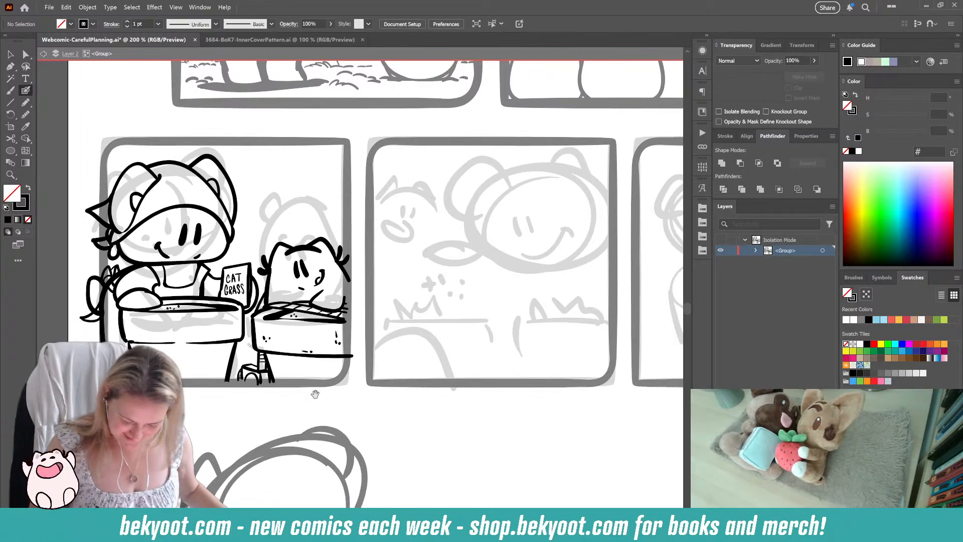
pyautogui.press('Escape')
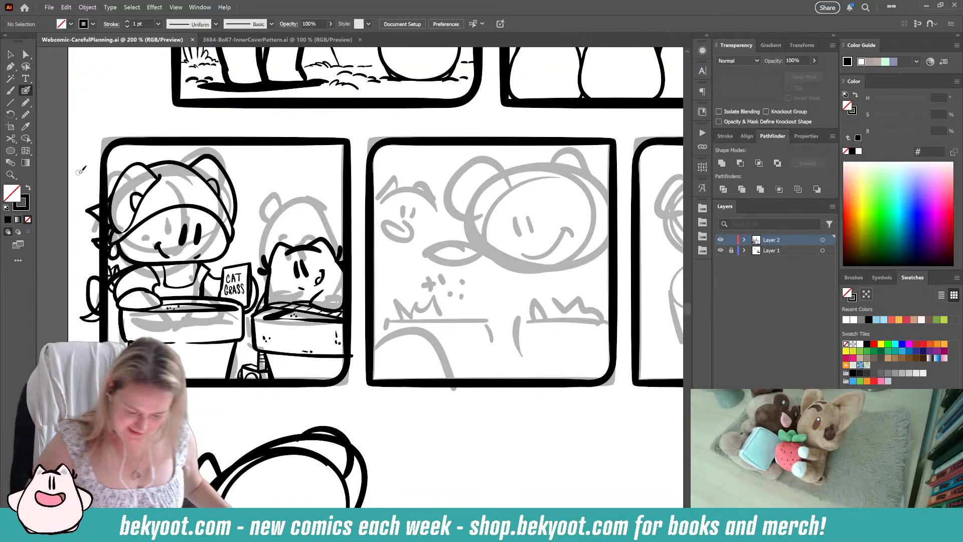
# Step: Review the remaining rough panels and the large bottom sketch with the COCO and MOMO pots
pyautogui.scroll(-2, 314, 259)
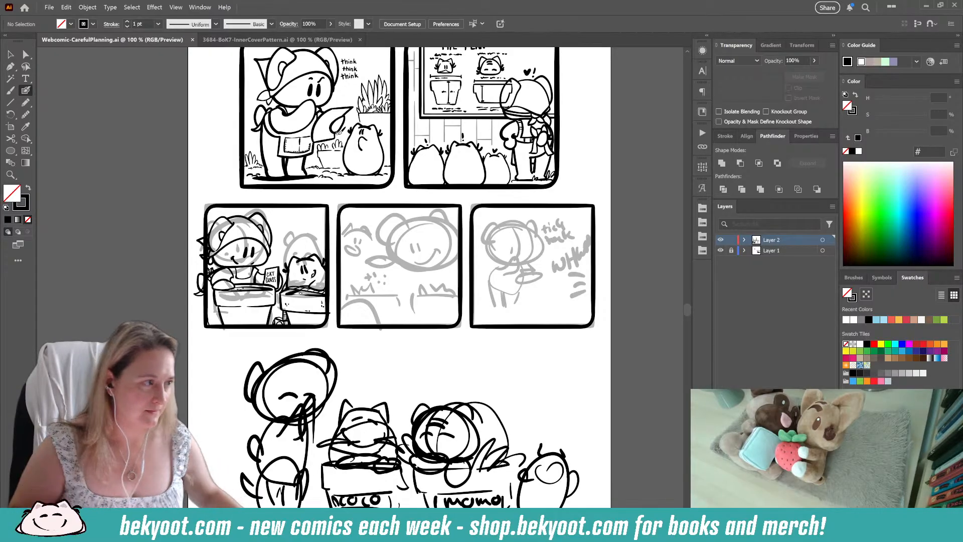
pyautogui.moveTo(416, 332); pyautogui.dragTo(376, 319)
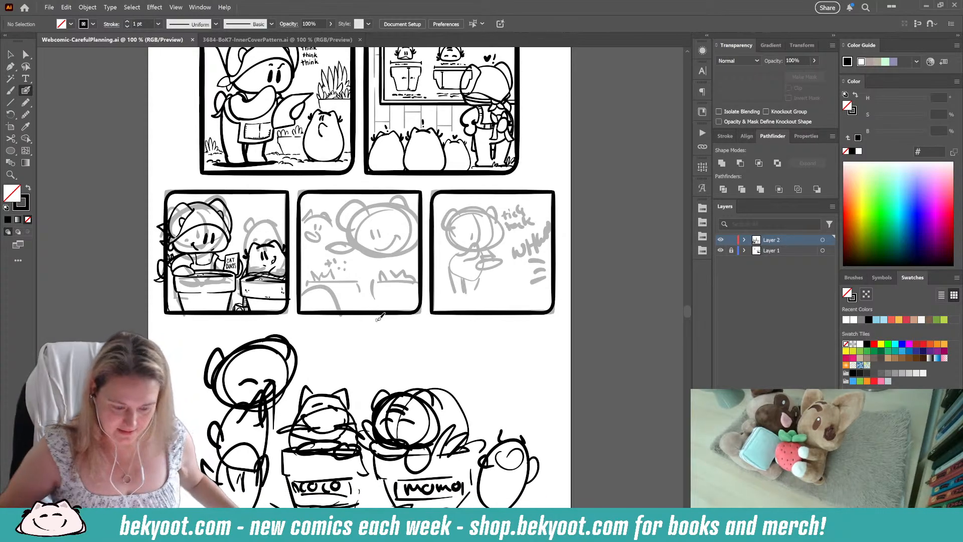
pyautogui.hotkey('ctrl', '=')
pyautogui.hotkey('ctrl', '=')
pyautogui.scroll(2, 359, 316)
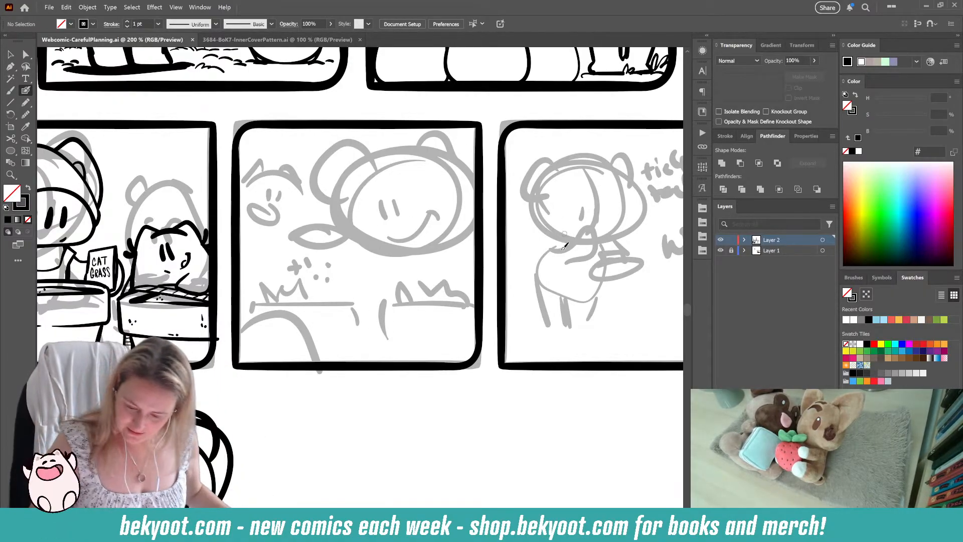
pyautogui.moveTo(536, 375); pyautogui.dragTo(431, 353)
pyautogui.moveTo(278, 474); pyautogui.dragTo(335, 233)
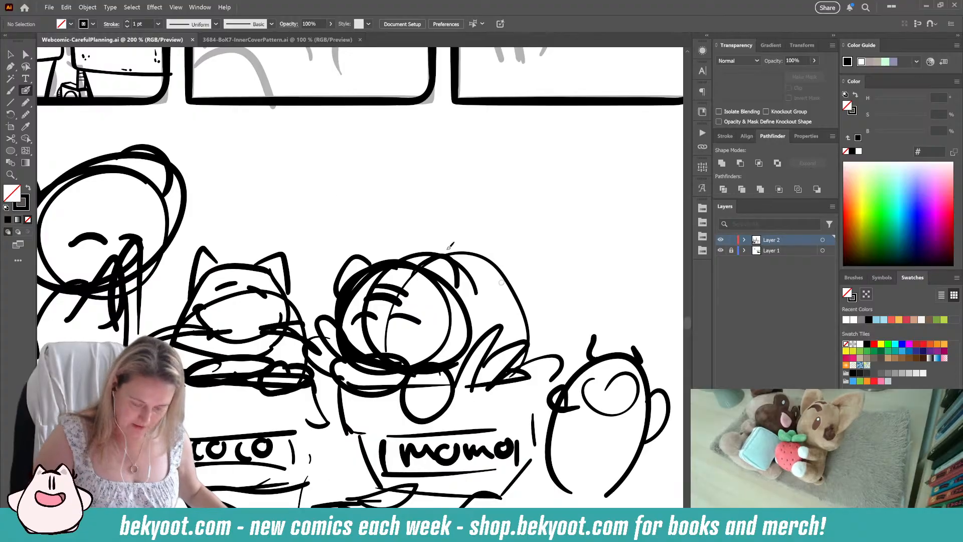
pyautogui.moveTo(258, 183)
pyautogui.mouseDown()
pyautogui.moveTo(269, 284)
pyautogui.moveTo(247, 410)
pyautogui.mouseUp()
pyautogui.moveTo(325, 365); pyautogui.dragTo(330, 394)
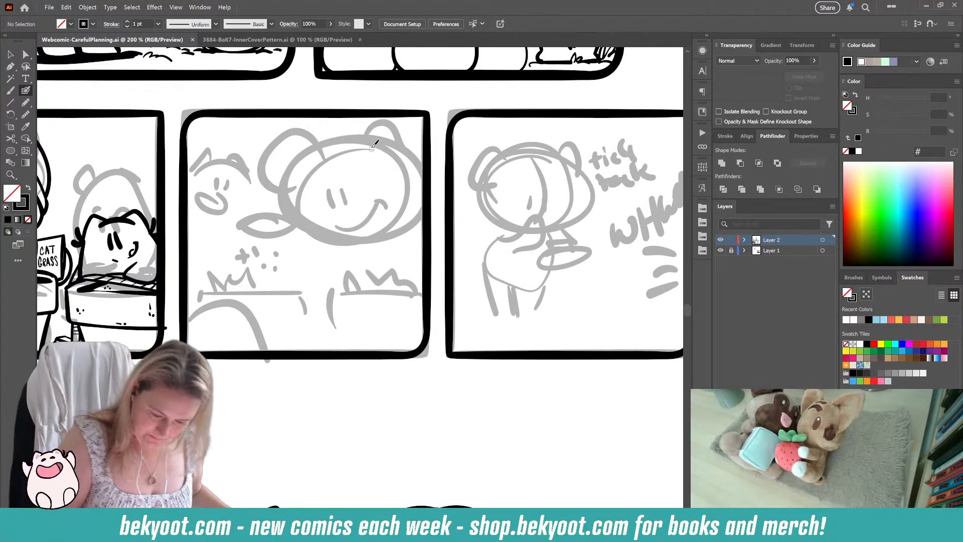
# Step: Increase the Blob Brush size to 16 pt and check it in the tool options
pyautogui.press('Return')
pyautogui.press('Escape')
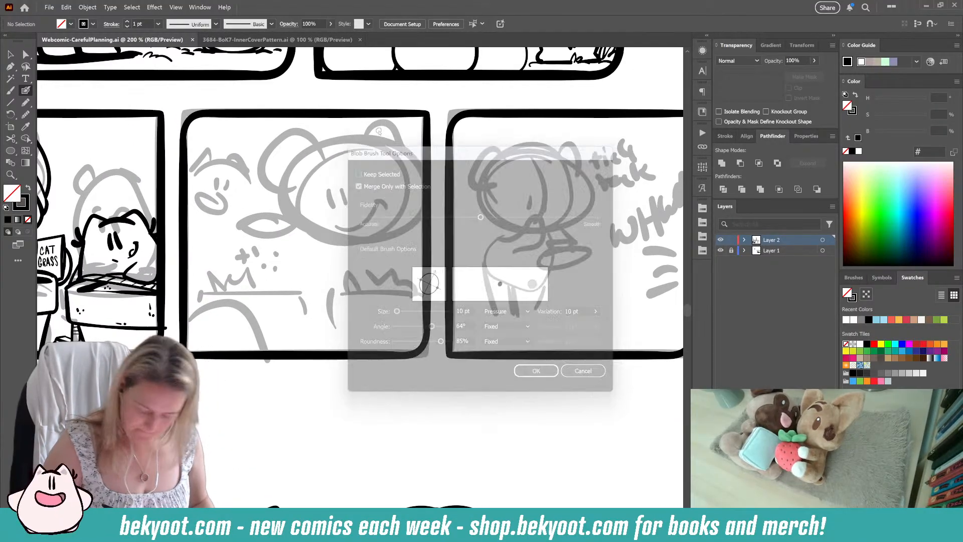
pyautogui.press('Return')
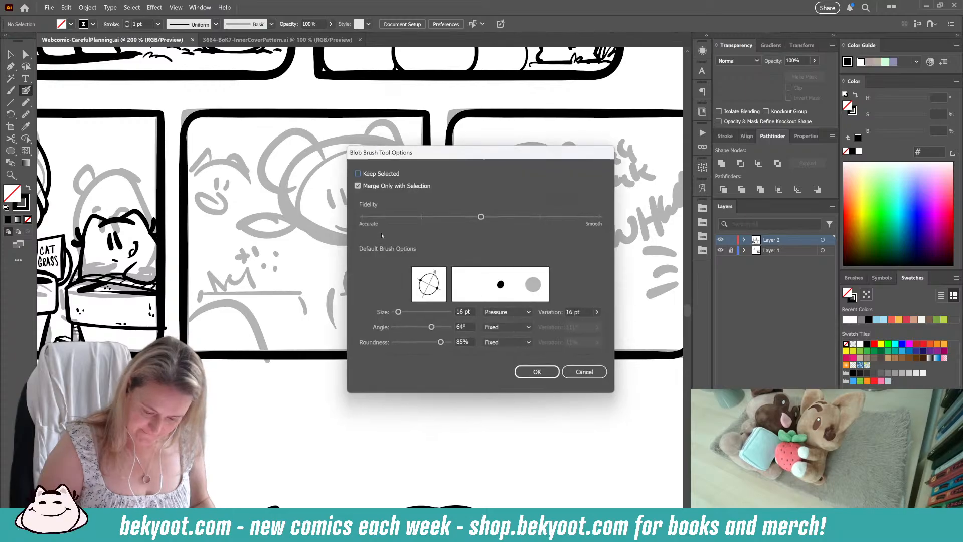
pyautogui.press('Escape')
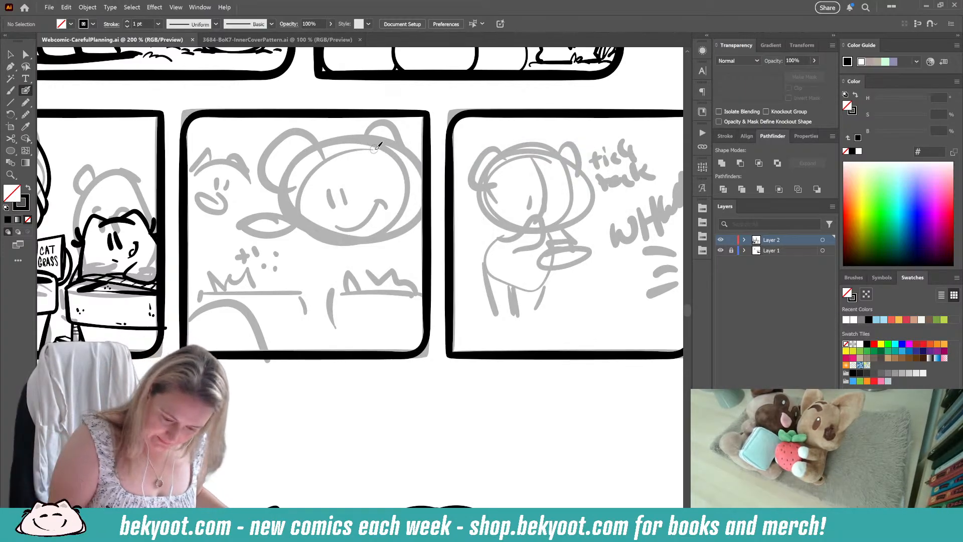
# Step: Ink the large cat's rounded face outline over the grey sketch in the row's middle panel, redoing unsatisfactory strokes
pyautogui.moveTo(353, 142); pyautogui.dragTo(306, 173)
pyautogui.hotkey('ctrl', 'z')
pyautogui.moveTo(375, 151)
pyautogui.mouseDown()
pyautogui.moveTo(331, 145)
pyautogui.moveTo(295, 207)
pyautogui.moveTo(308, 231)
pyautogui.moveTo(325, 236)
pyautogui.moveTo(395, 223)
pyautogui.moveTo(404, 204)
pyautogui.moveTo(395, 171)
pyautogui.moveTo(375, 148)
pyautogui.moveTo(347, 139)
pyautogui.moveTo(318, 152)
pyautogui.moveTo(302, 178)
pyautogui.moveTo(299, 220)
pyautogui.moveTo(329, 241)
pyautogui.moveTo(385, 231)
pyautogui.moveTo(359, 138)
pyautogui.moveTo(323, 147)
pyautogui.moveTo(309, 163)
pyautogui.moveTo(297, 215)
pyautogui.moveTo(325, 233)
pyautogui.moveTo(380, 229)
pyautogui.mouseUp()
pyautogui.hotkey('ctrl', 'z')
pyautogui.hotkey('ctrl', 'z')
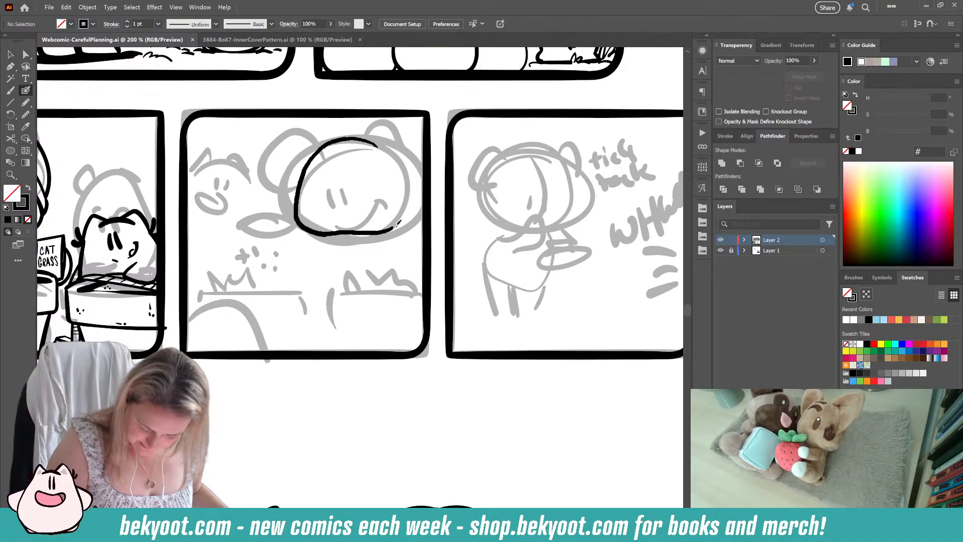
pyautogui.moveTo(410, 189); pyautogui.dragTo(399, 159)
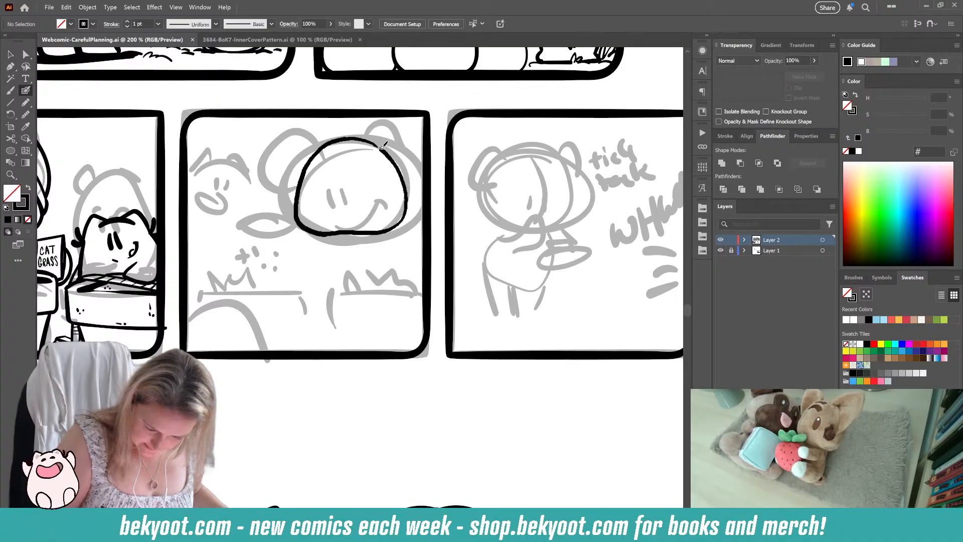
# Step: Close the top of the large cat's face outline and smooth its contour with the Smooth tool
pyautogui.moveTo(349, 136); pyautogui.dragTo(351, 136)
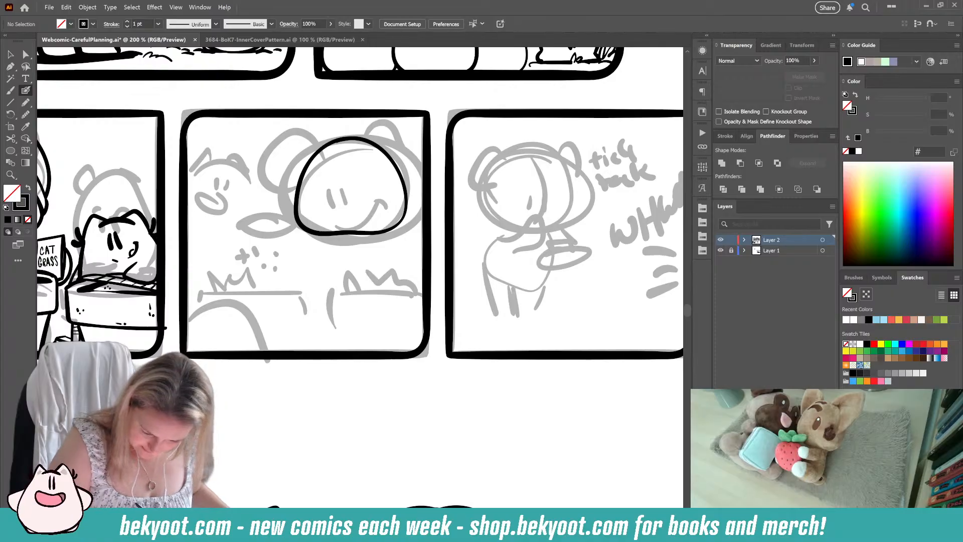
pyautogui.click(26, 114)
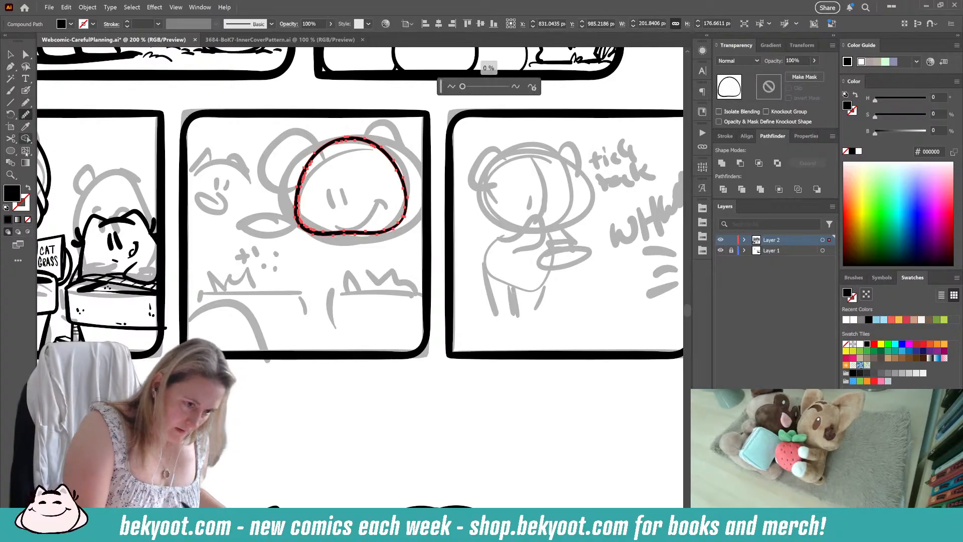
pyautogui.moveTo(346, 143); pyautogui.dragTo(317, 151)
pyautogui.keyDown('ctrl'); pyautogui.click(286, 329); pyautogui.keyUp('ctrl')
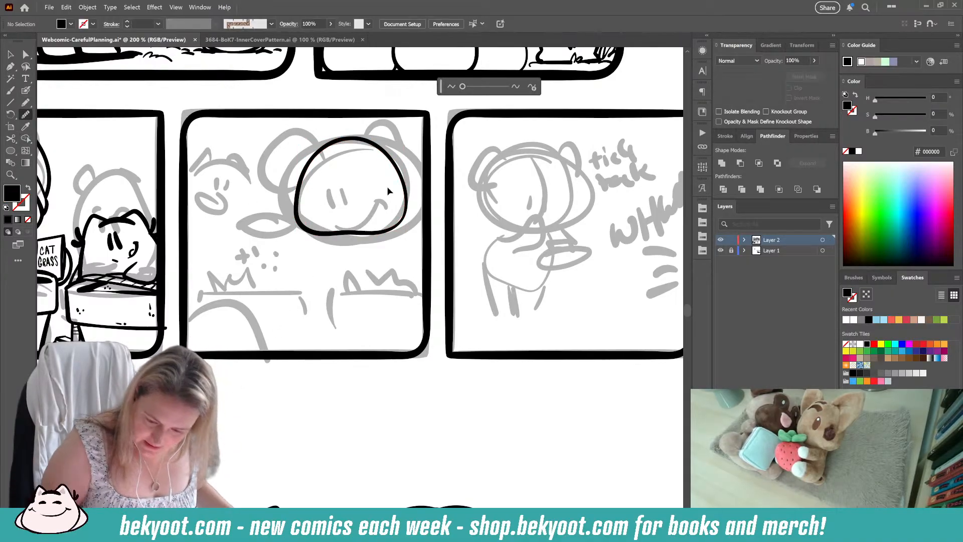
pyautogui.keyDown('ctrl'); pyautogui.click(349, 141); pyautogui.keyUp('ctrl')
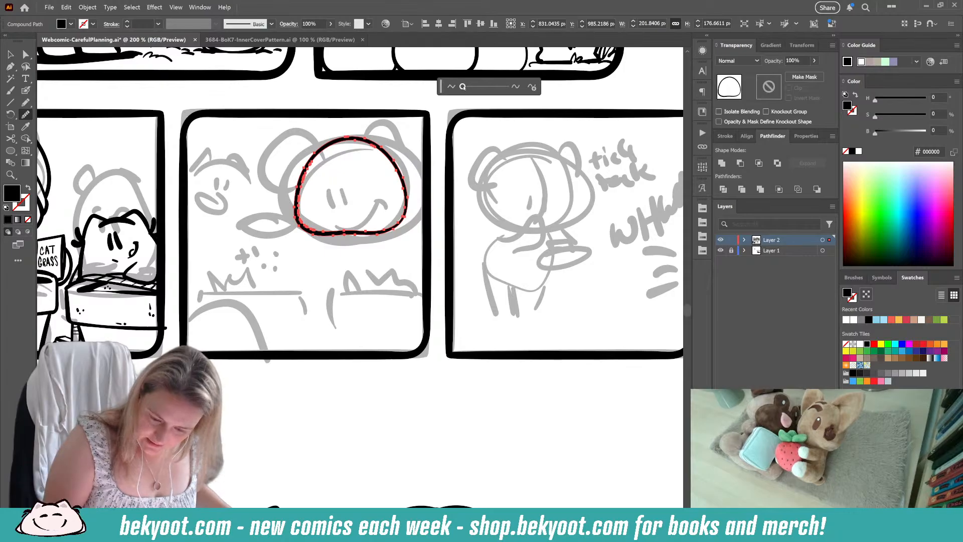
pyautogui.hotkey('shift', 'b')
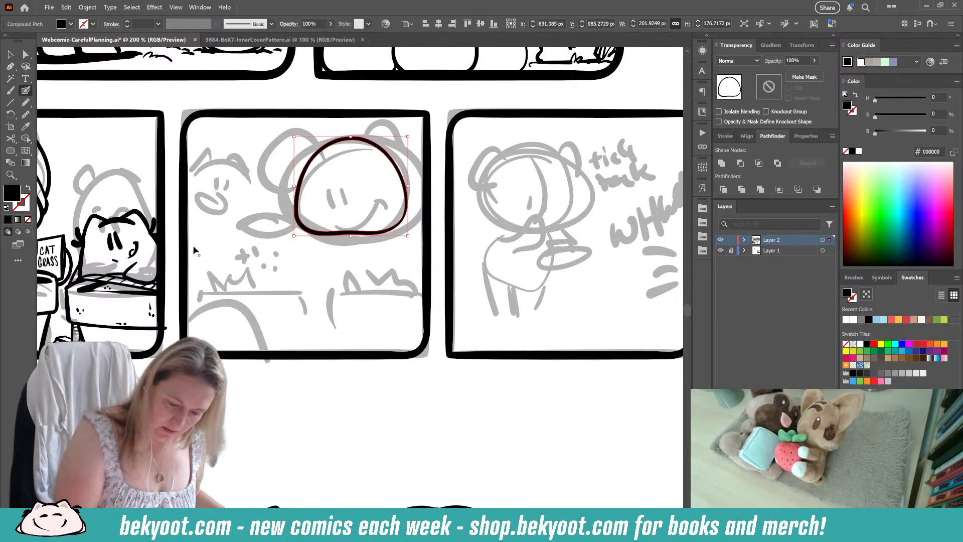
pyautogui.keyDown('ctrl'); pyautogui.click(305, 274); pyautogui.keyUp('ctrl')
# Step: Draw a curved vertical line through the cat's face, group it with the face outline, and isolate the group
pyautogui.moveTo(352, 129)
pyautogui.mouseDown()
pyautogui.moveTo(331, 231)
pyautogui.moveTo(358, 265)
pyautogui.mouseUp()
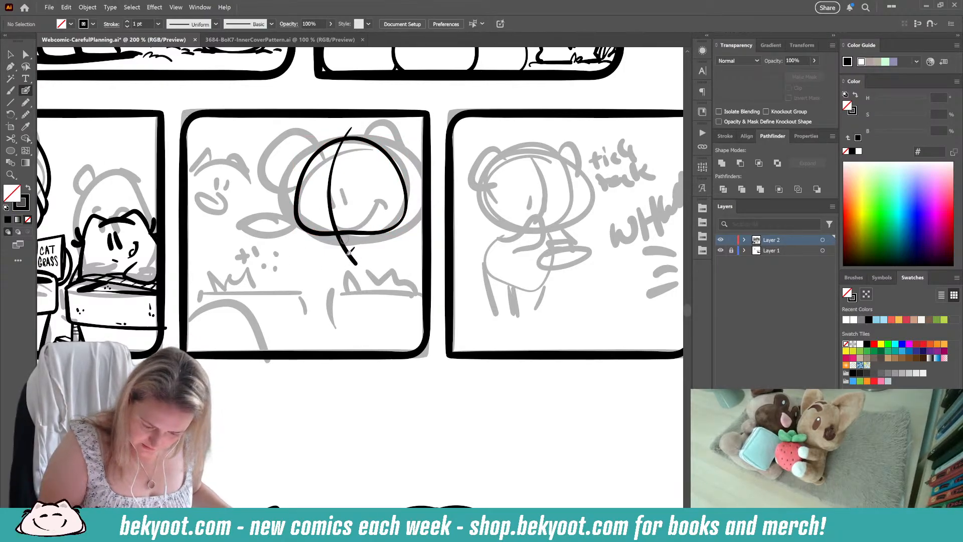
pyautogui.keyDown('ctrl'); pyautogui.keyDown('shift'); pyautogui.click(381, 154); pyautogui.keyUp('shift'); pyautogui.keyUp('ctrl')
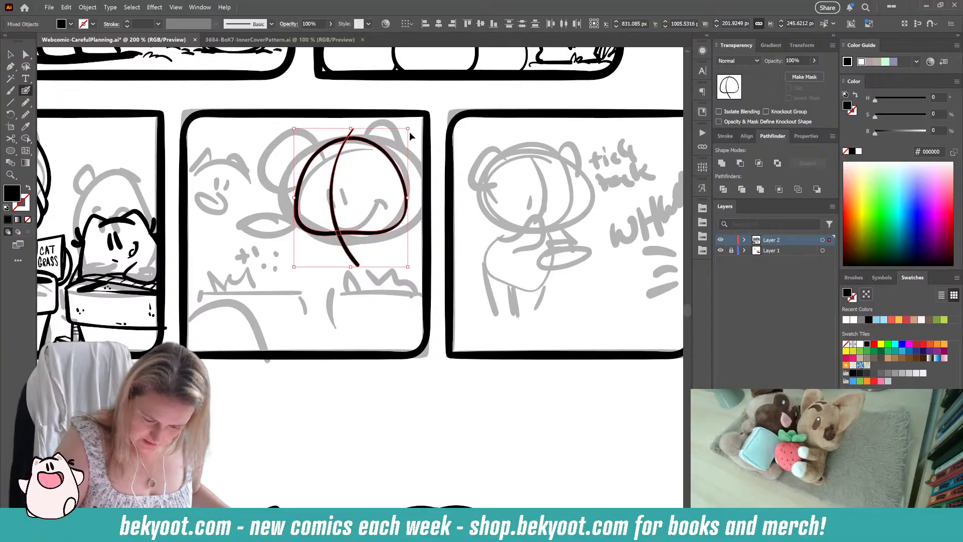
pyautogui.hotkey('ctrl', 'g')
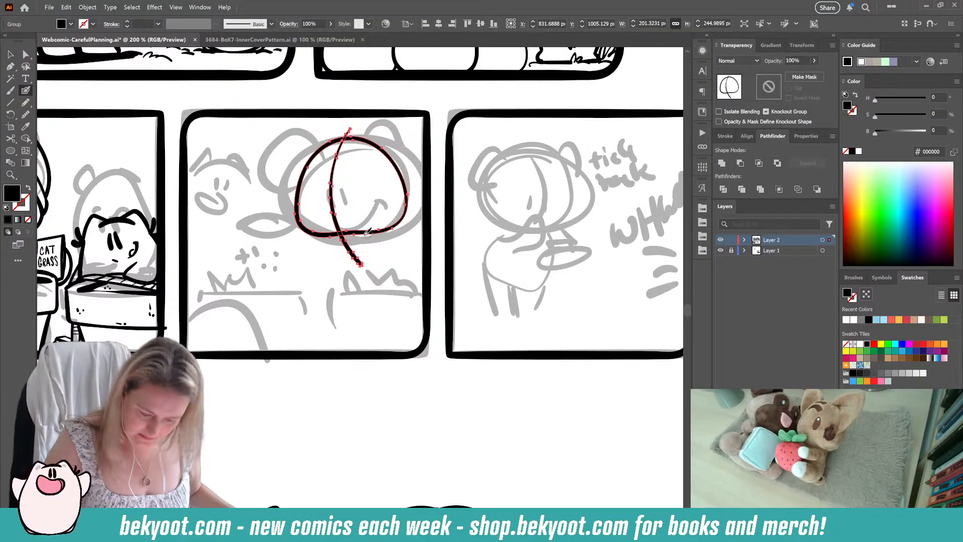
pyautogui.keyDown('ctrl'); pyautogui.doubleClick(331, 141); pyautogui.keyUp('ctrl')
# Step: Ink both of the large cat's ears with short inner details, redrawing the first attempt at the second ear
pyautogui.moveTo(330, 141)
pyautogui.mouseDown()
pyautogui.moveTo(305, 133)
pyautogui.moveTo(288, 159)
pyautogui.moveTo(297, 208)
pyautogui.mouseUp()
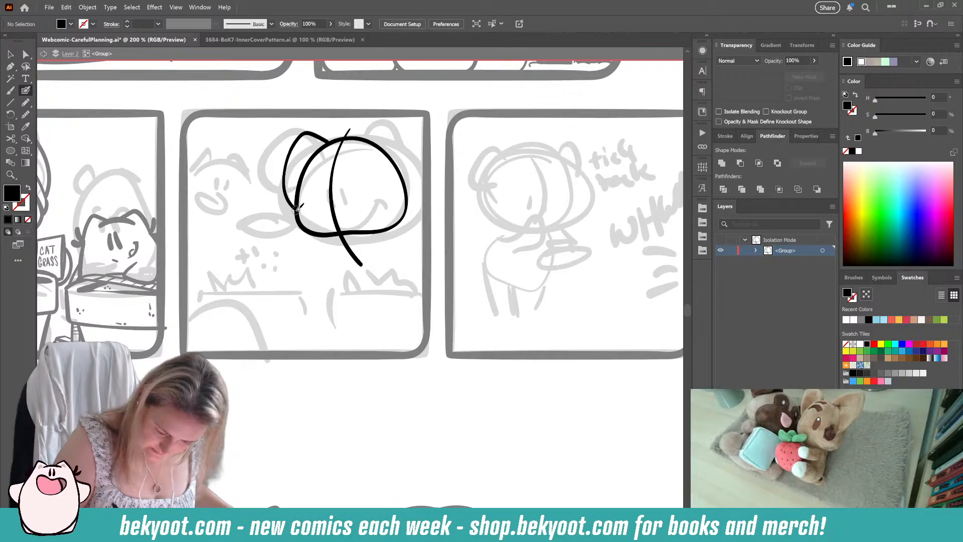
pyautogui.moveTo(356, 142)
pyautogui.mouseDown()
pyautogui.moveTo(380, 123)
pyautogui.moveTo(407, 154)
pyautogui.mouseUp()
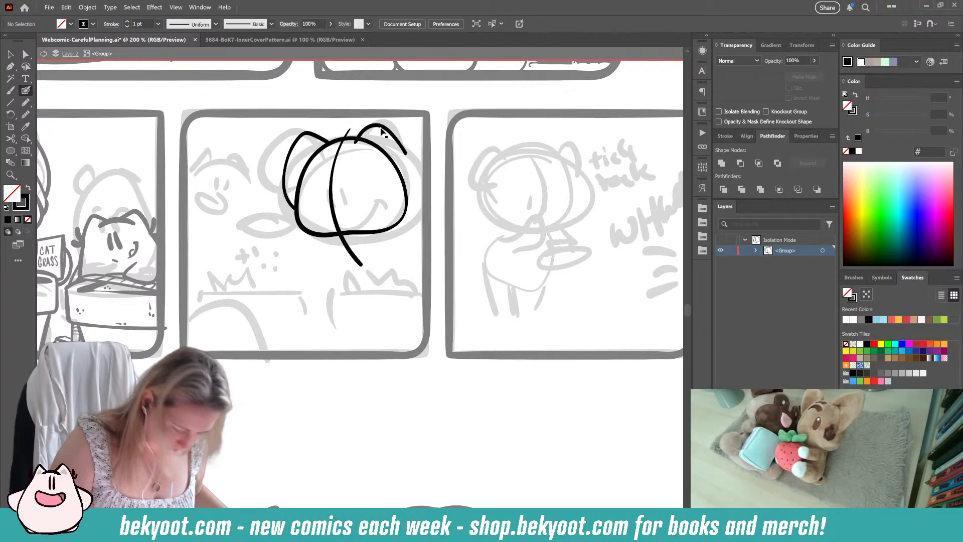
pyautogui.hotkey('ctrl', 'z')
pyautogui.moveTo(372, 128)
pyautogui.mouseDown()
pyautogui.moveTo(413, 163)
pyautogui.moveTo(411, 195)
pyautogui.moveTo(394, 191)
pyautogui.moveTo(358, 142)
pyautogui.mouseUp()
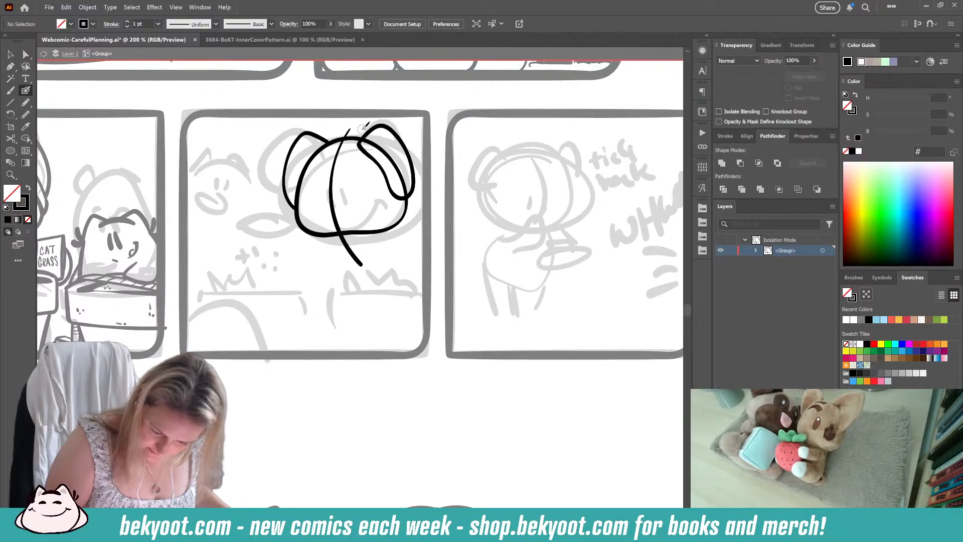
pyautogui.moveTo(304, 160); pyautogui.dragTo(300, 180)
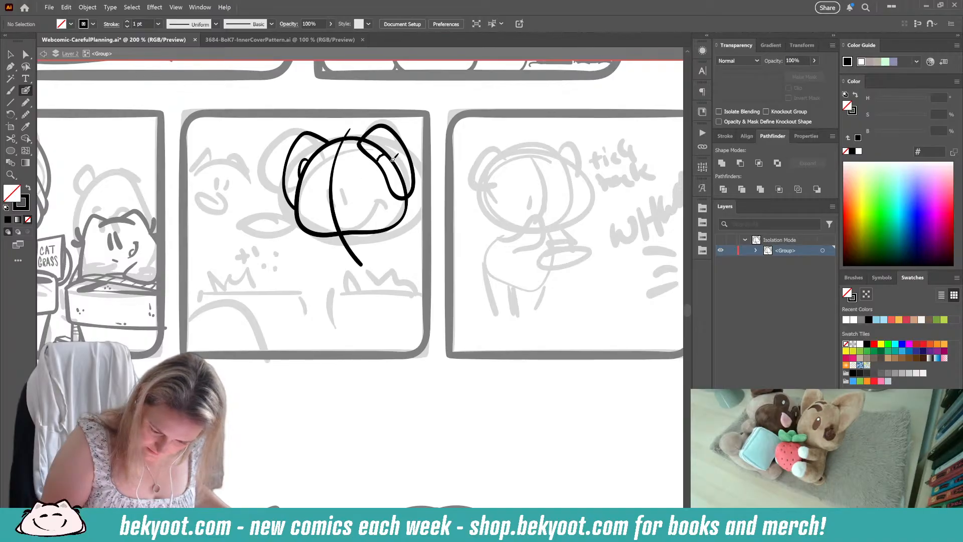
# Step: Ink two solid oval eyes and a small smiling mouth on the large cat's face
pyautogui.moveTo(323, 189)
pyautogui.mouseDown()
pyautogui.moveTo(325, 209)
pyautogui.moveTo(338, 194)
pyautogui.moveTo(341, 206)
pyautogui.mouseUp()
pyautogui.keyDown('ctrl'); pyautogui.click(340, 200); pyautogui.keyUp('ctrl')
pyautogui.keyDown('shift'); pyautogui.click(323, 202); pyautogui.keyUp('shift')
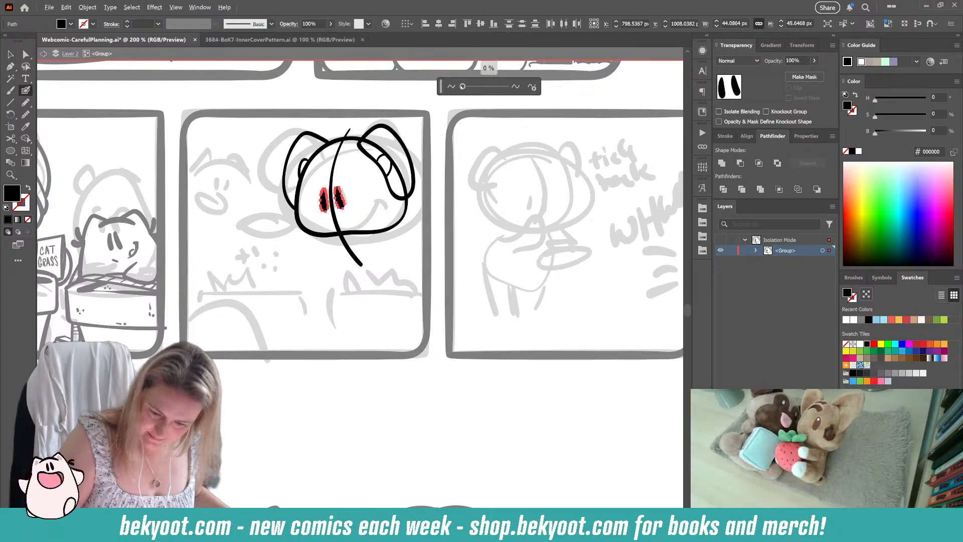
pyautogui.keyDown('ctrl'); pyautogui.click(382, 270); pyautogui.keyUp('ctrl')
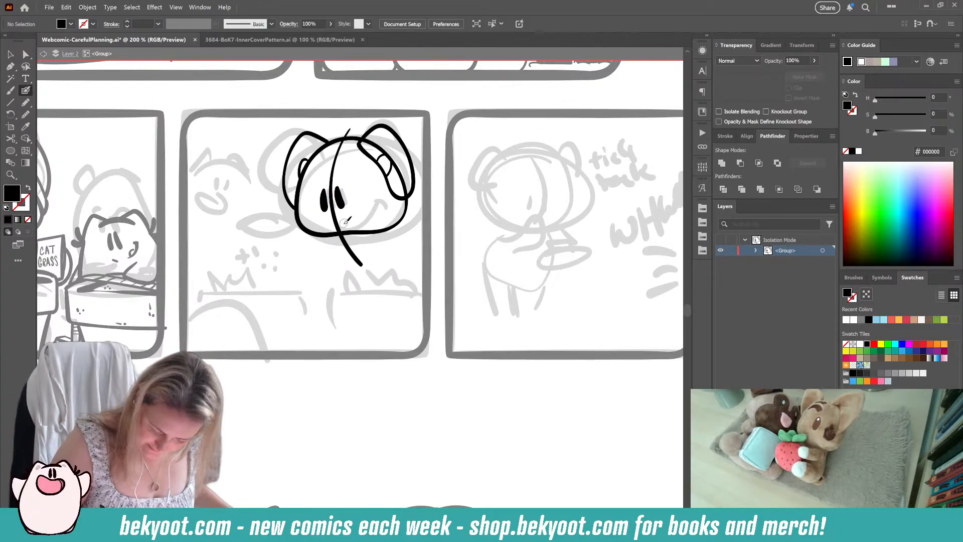
pyautogui.moveTo(345, 225); pyautogui.dragTo(367, 204)
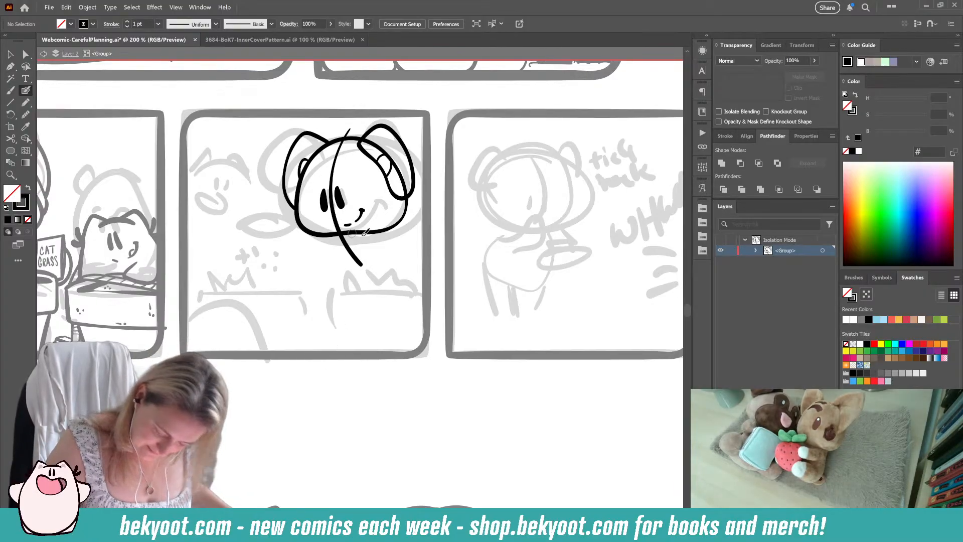
# Step: Ink a diagonal body line, a shoulder curve and an outstretched arm with a rounded paw, redrawing the paw and arm
pyautogui.moveTo(332, 235); pyautogui.dragTo(363, 296)
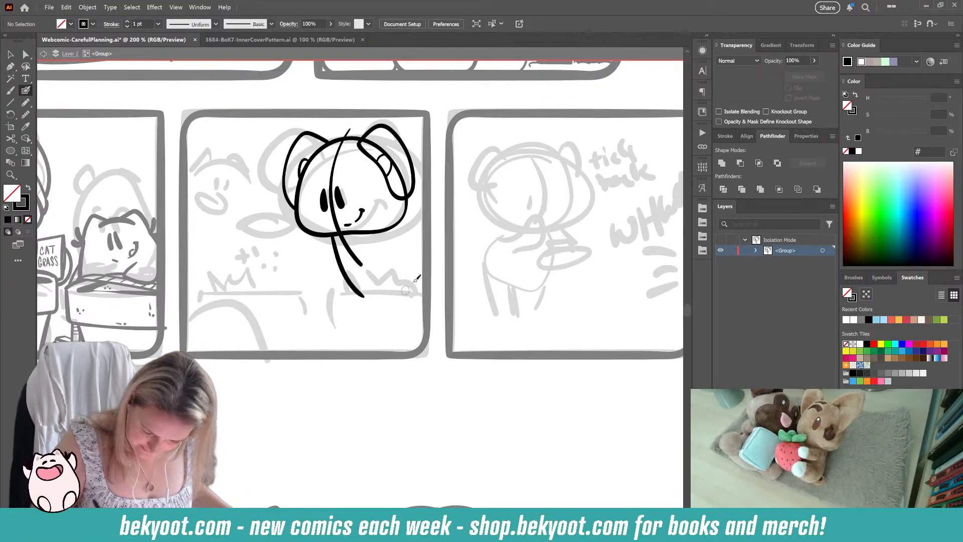
pyautogui.moveTo(394, 226)
pyautogui.mouseDown()
pyautogui.moveTo(429, 238)
pyautogui.moveTo(433, 248)
pyautogui.mouseUp()
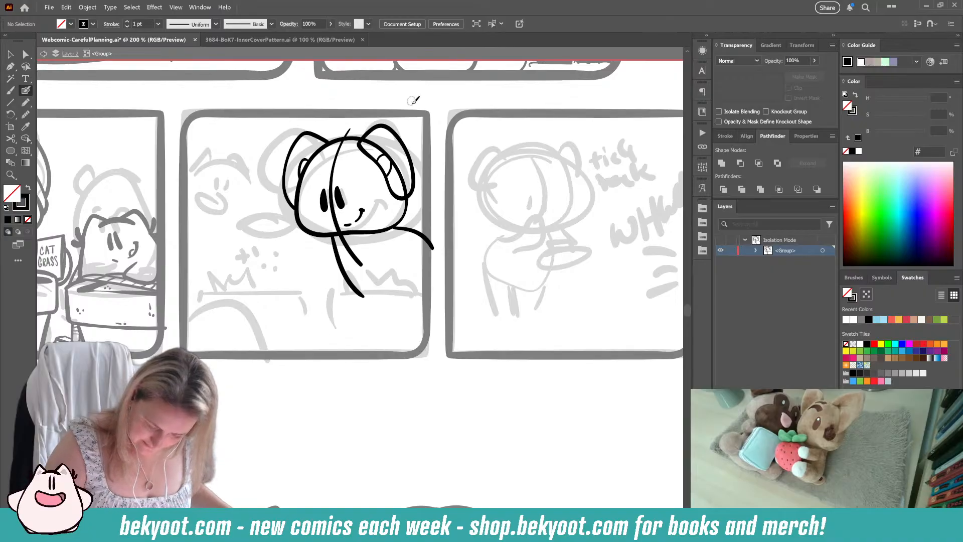
pyautogui.moveTo(284, 213)
pyautogui.mouseDown()
pyautogui.moveTo(259, 211)
pyautogui.moveTo(246, 224)
pyautogui.moveTo(252, 234)
pyautogui.moveTo(292, 229)
pyautogui.moveTo(277, 211)
pyautogui.moveTo(288, 236)
pyautogui.moveTo(262, 234)
pyautogui.moveTo(310, 254)
pyautogui.mouseUp()
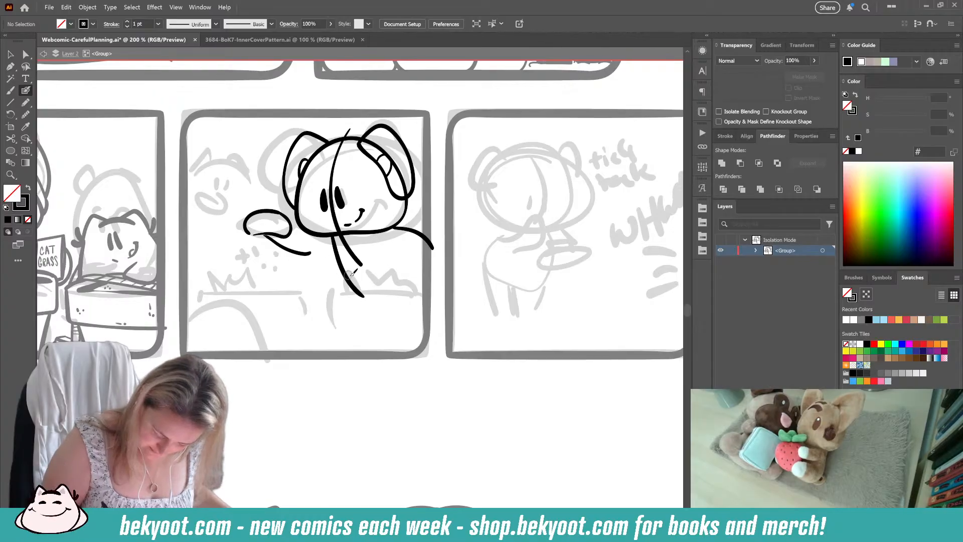
pyautogui.moveTo(253, 207); pyautogui.dragTo(314, 259)
pyautogui.keyDown('ctrl'); pyautogui.click(319, 275); pyautogui.keyUp('ctrl')
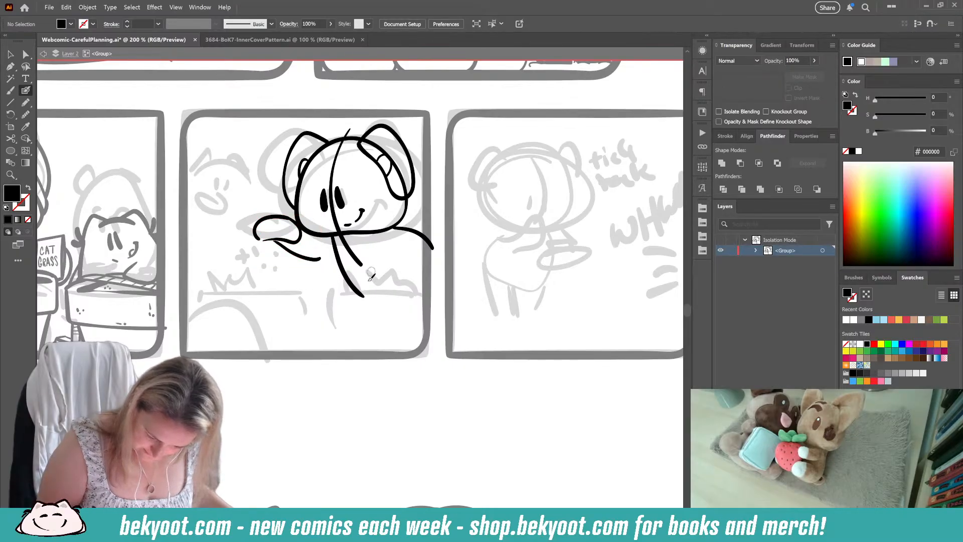
# Step: Shift the long diagonal body line slightly left, then replace the outstretched arm's lower line with a longer curve meeting it
pyautogui.keyDown('ctrl'); pyautogui.click(341, 283); pyautogui.keyUp('ctrl')
pyautogui.moveTo(341, 283); pyautogui.dragTo(333, 283)
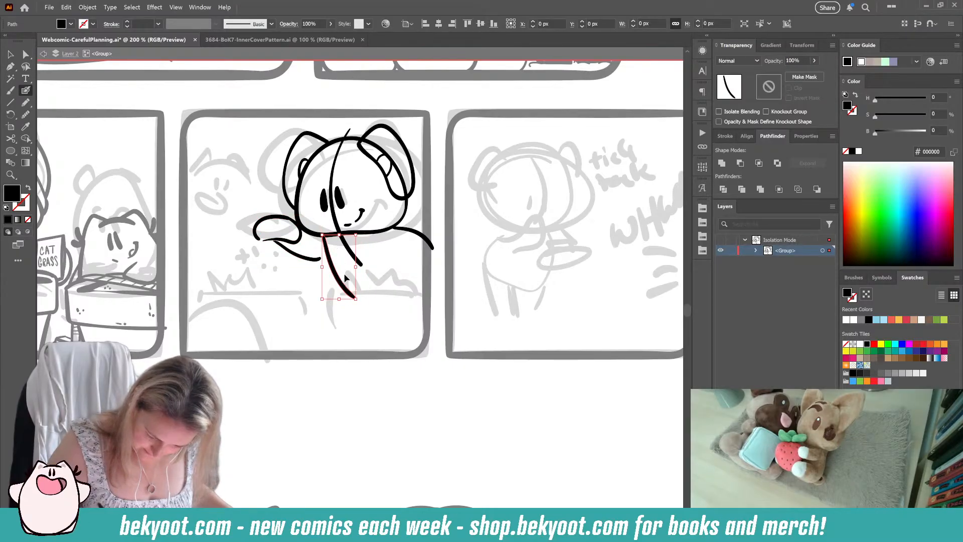
pyautogui.keyDown('ctrl'); pyautogui.click(306, 297); pyautogui.keyUp('ctrl')
pyautogui.keyDown('ctrl'); pyautogui.click(302, 258); pyautogui.keyUp('ctrl')
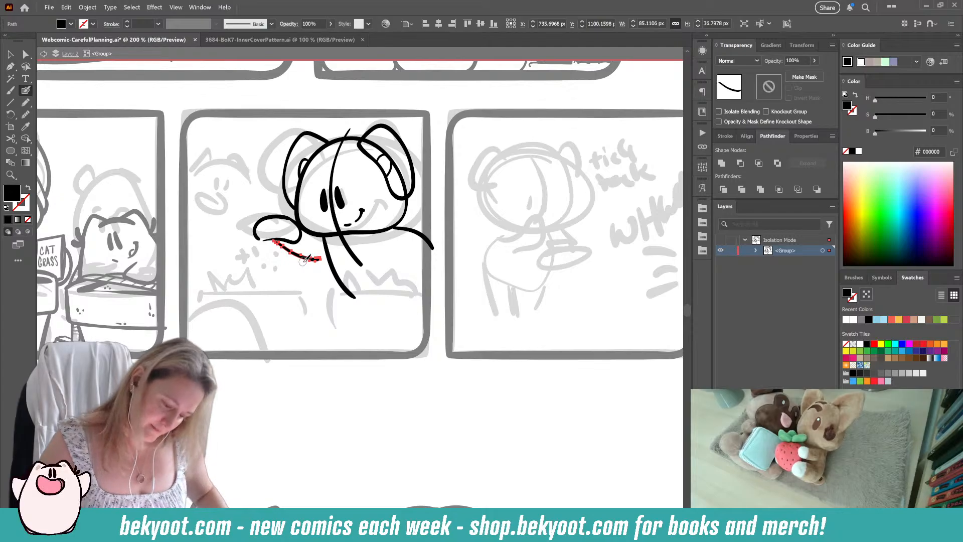
pyautogui.press('Delete')
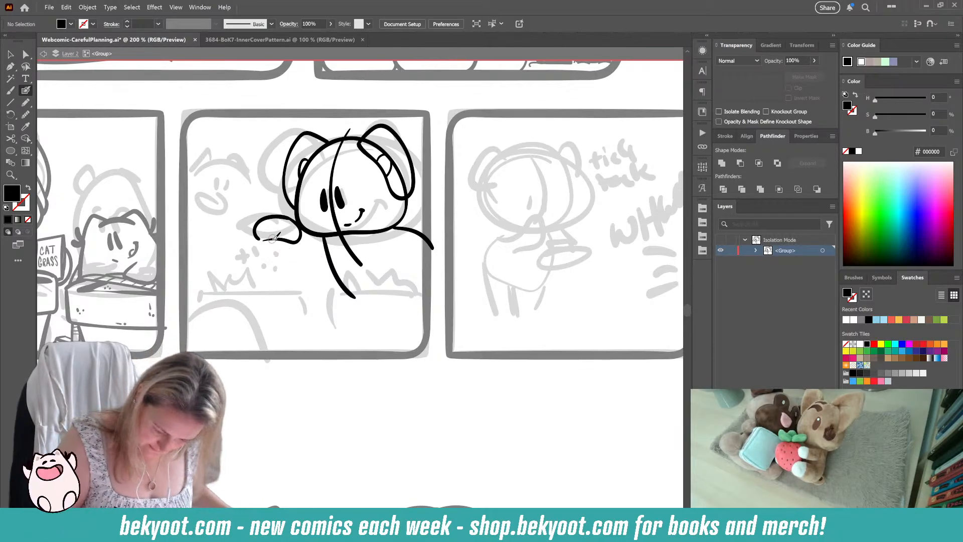
pyautogui.moveTo(278, 240); pyautogui.dragTo(335, 266)
pyautogui.hotkey('shift', 'x')
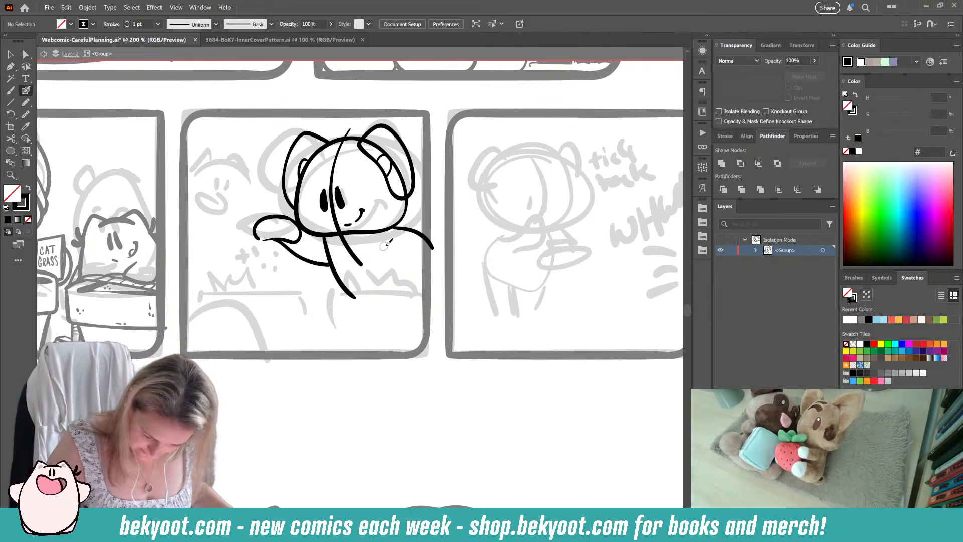
# Step: Ink the curved lines across the cat's body and a small paw curve beyond the shoulder, undoing unsatisfactory strokes
pyautogui.moveTo(377, 239)
pyautogui.mouseDown()
pyautogui.moveTo(321, 263)
pyautogui.moveTo(354, 284)
pyautogui.mouseUp()
pyautogui.hotkey('ctrl', 'z')
pyautogui.moveTo(375, 240)
pyautogui.mouseDown()
pyautogui.moveTo(323, 245)
pyautogui.moveTo(317, 269)
pyautogui.moveTo(340, 284)
pyautogui.moveTo(371, 281)
pyautogui.moveTo(396, 260)
pyautogui.mouseUp()
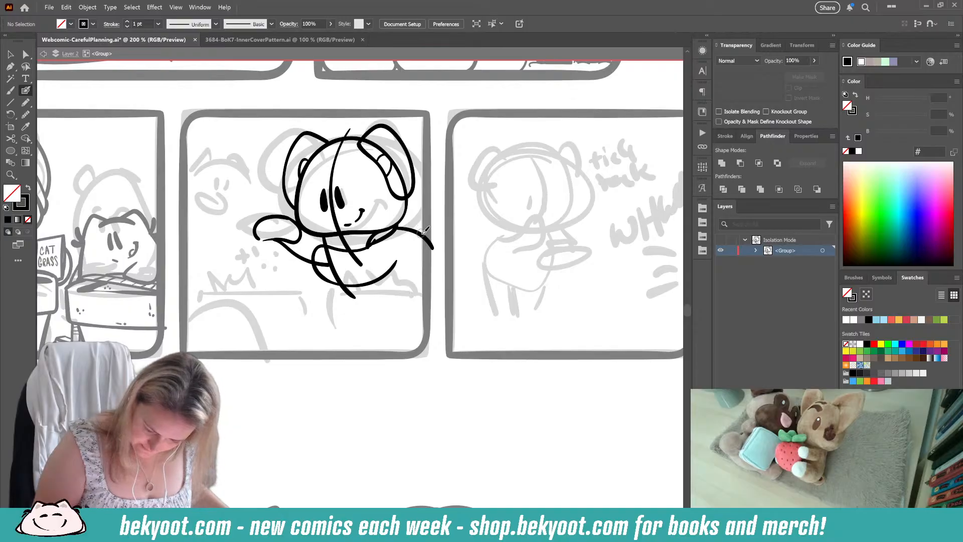
pyautogui.moveTo(432, 219); pyautogui.dragTo(426, 233)
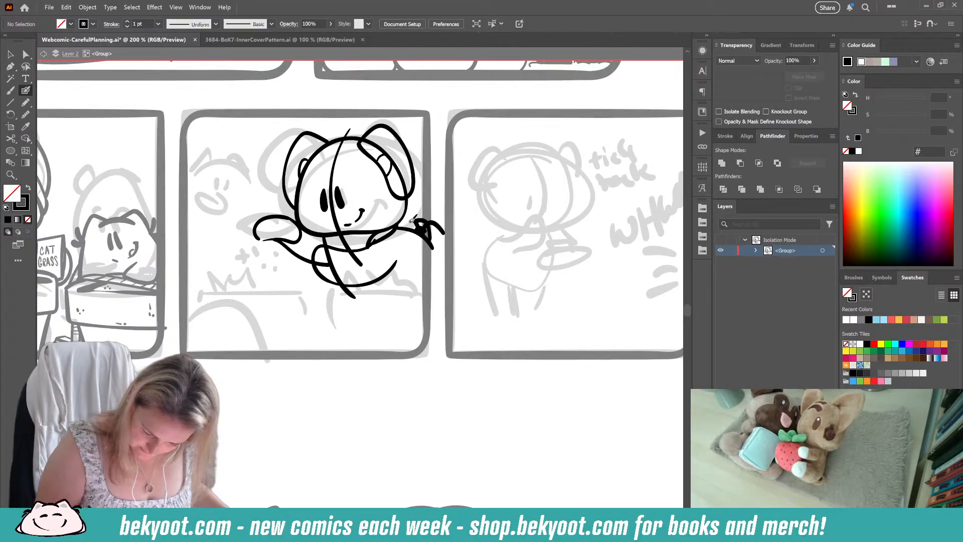
pyautogui.hotkey('ctrl', 'z')
pyautogui.hotkey('ctrl', 'z')
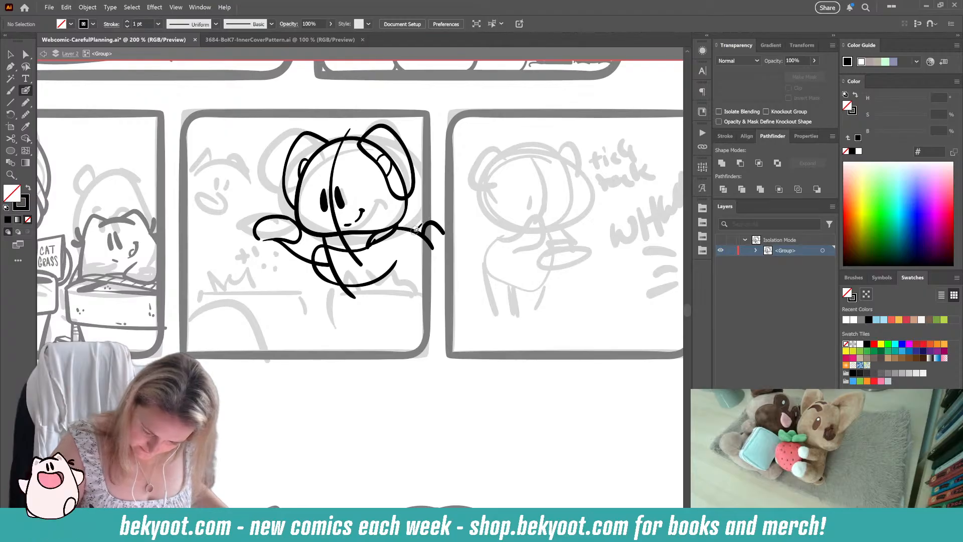
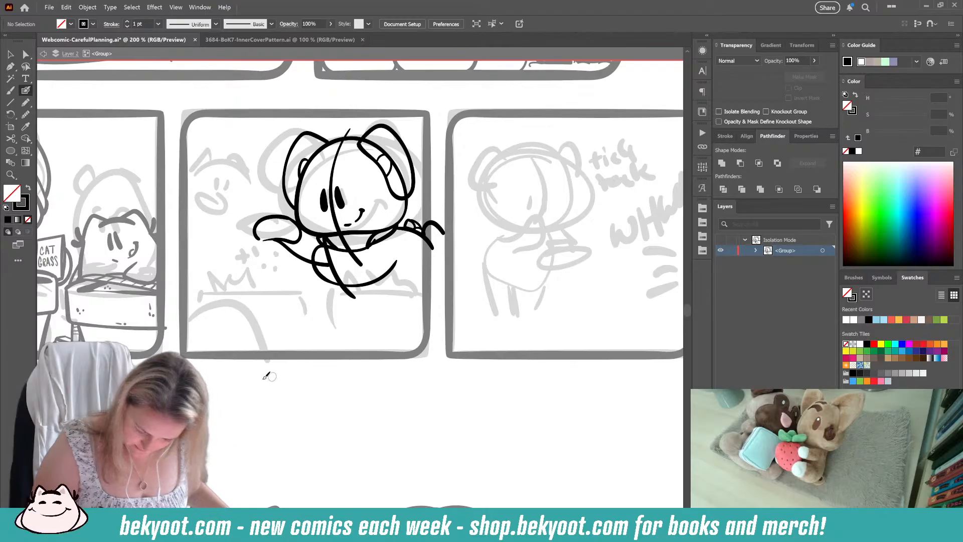
# Step: Ink a short diagonal line on the cat's lower body, then the headscarf's forehead curve and its knot beside the cheek
pyautogui.moveTo(392, 269); pyautogui.dragTo(413, 292)
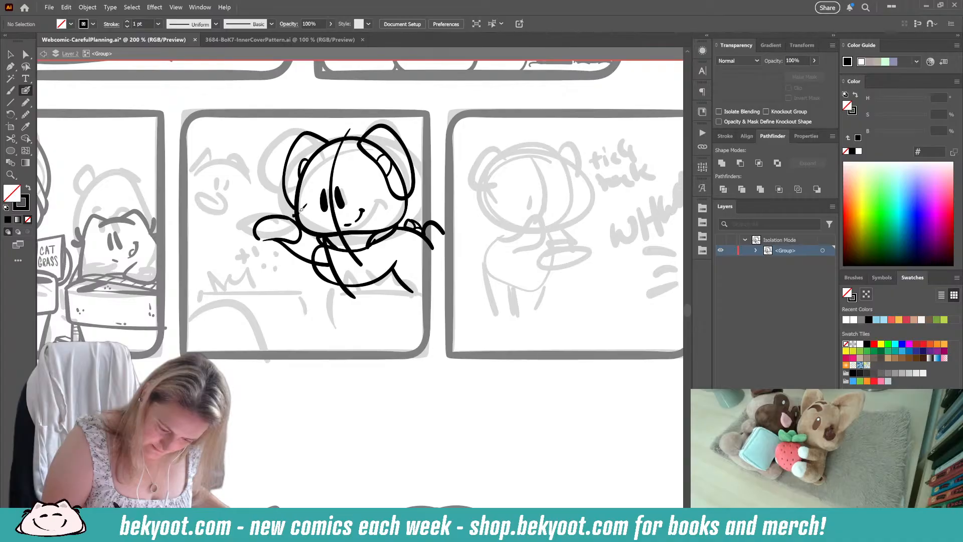
pyautogui.moveTo(302, 185)
pyautogui.mouseDown()
pyautogui.moveTo(349, 163)
pyautogui.moveTo(386, 182)
pyautogui.moveTo(404, 205)
pyautogui.mouseUp()
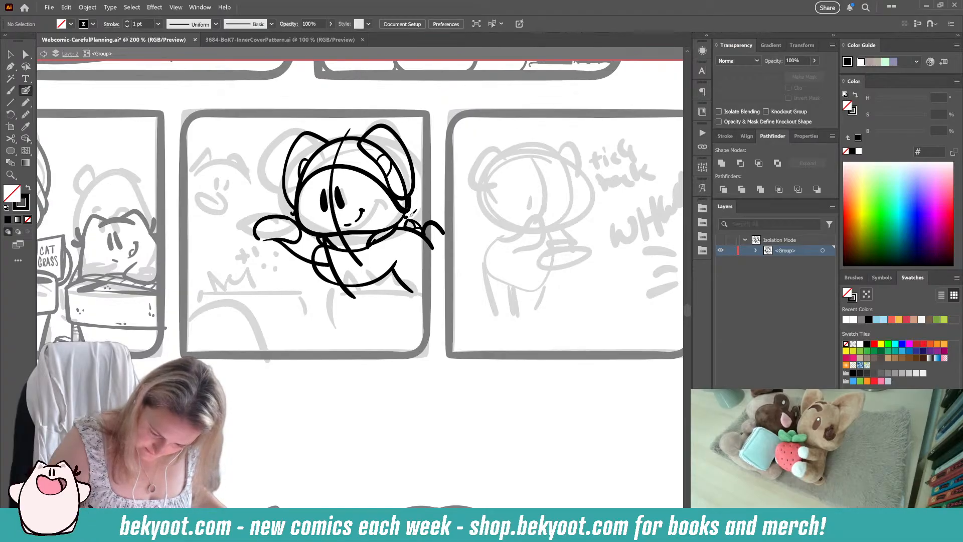
pyautogui.moveTo(412, 215)
pyautogui.mouseDown()
pyautogui.moveTo(425, 183)
pyautogui.moveTo(417, 202)
pyautogui.moveTo(426, 212)
pyautogui.moveTo(407, 217)
pyautogui.mouseUp()
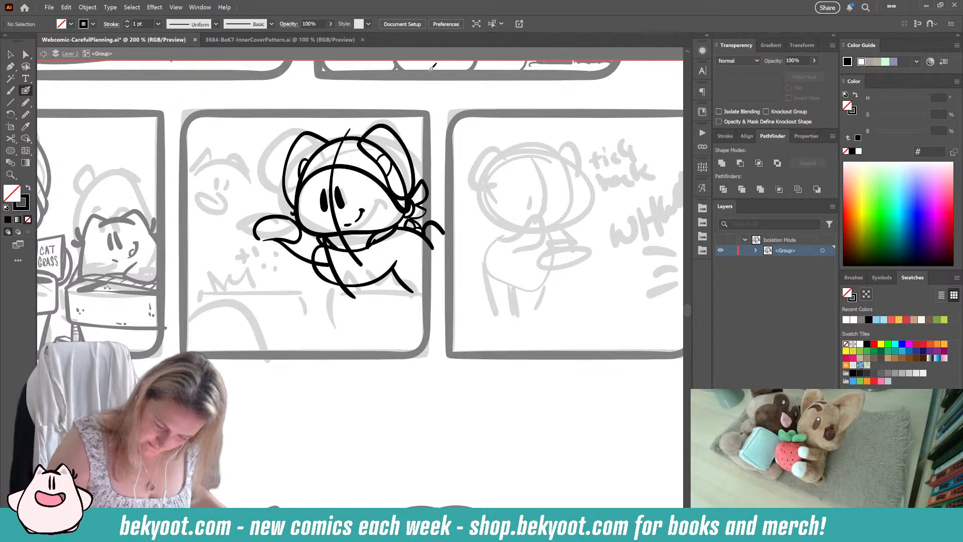
# Step: Ink the headscarf's upper edge with a pointed tip beyond the ear, redrawing it once and erasing the part crossing the ear
pyautogui.moveTo(303, 172)
pyautogui.mouseDown()
pyautogui.moveTo(310, 156)
pyautogui.moveTo(377, 123)
pyautogui.mouseUp()
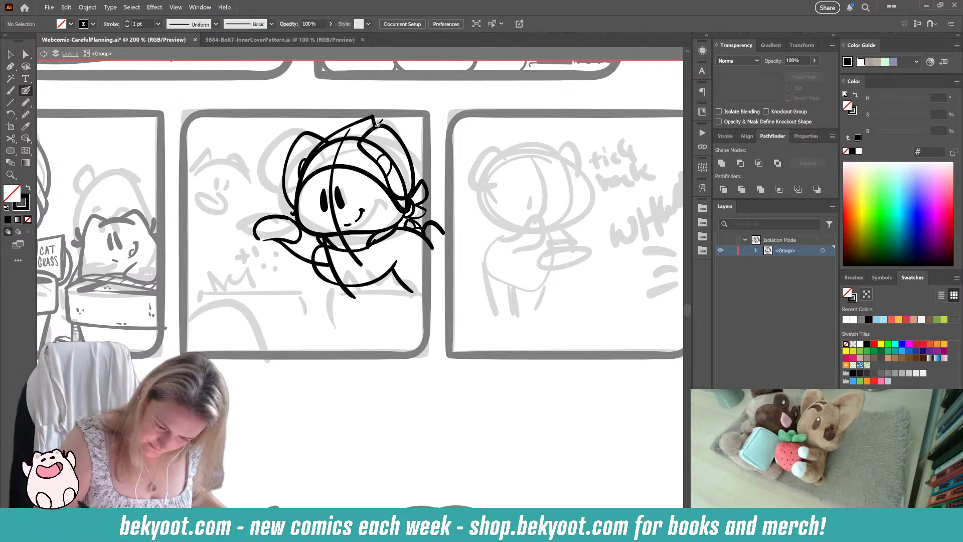
pyautogui.hotkey('ctrl', 'z')
pyautogui.moveTo(323, 145)
pyautogui.mouseDown()
pyautogui.moveTo(389, 130)
pyautogui.moveTo(412, 138)
pyautogui.moveTo(408, 158)
pyautogui.mouseUp()
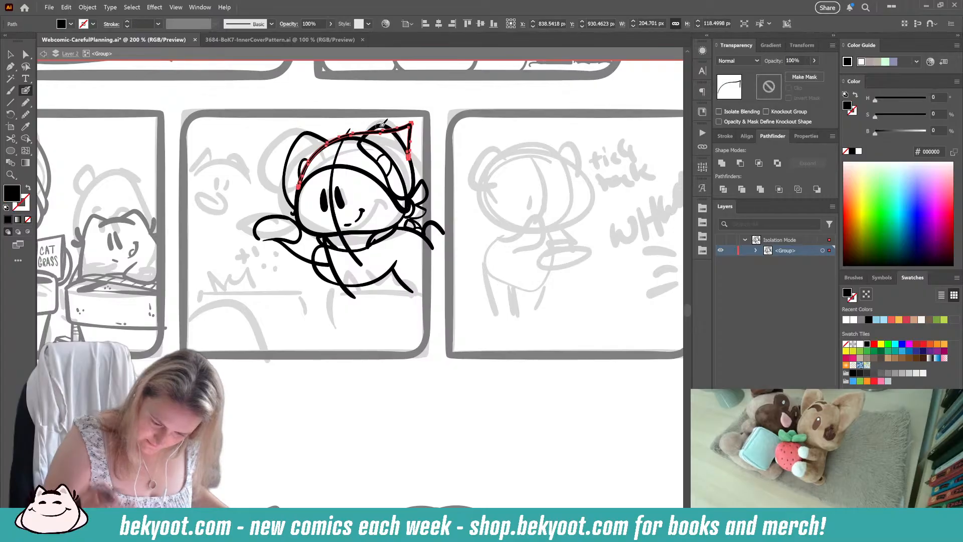
pyautogui.moveTo(382, 124)
pyautogui.mouseDown()
pyautogui.moveTo(372, 134)
pyautogui.moveTo(392, 135)
pyautogui.moveTo(375, 138)
pyautogui.mouseUp()
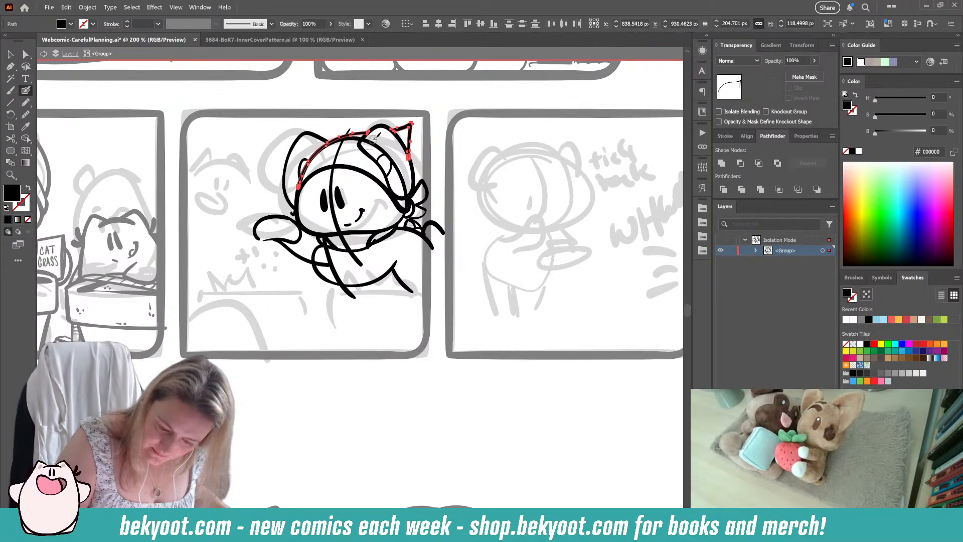
pyautogui.keyDown('ctrl'); pyautogui.click(376, 385); pyautogui.keyUp('ctrl')
pyautogui.hotkey('shift', 'x')
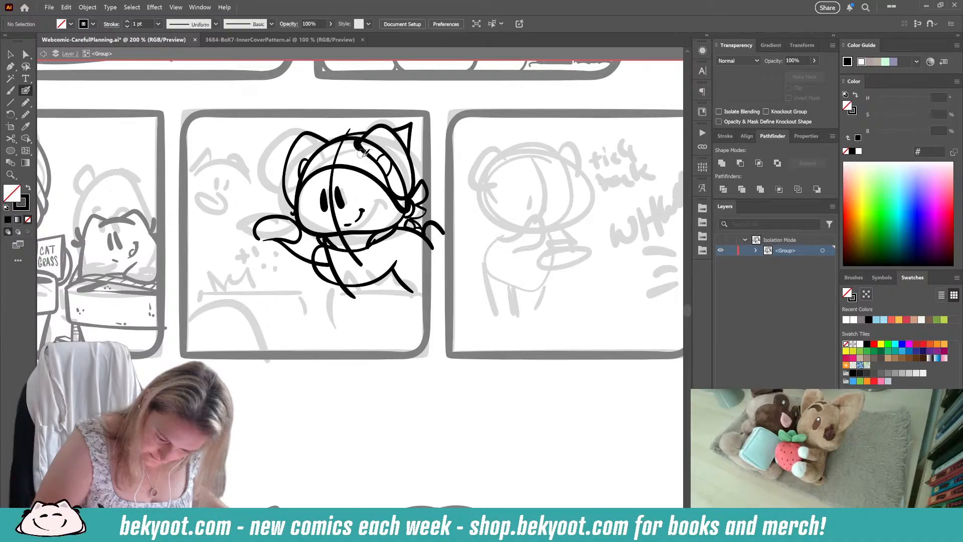
# Step: Erase the upper part of the cat's round head outline, keeping only the cheeks and chin below the headscarf
pyautogui.hotkey('shift', 'x')
pyautogui.hotkey('shift', 'x')
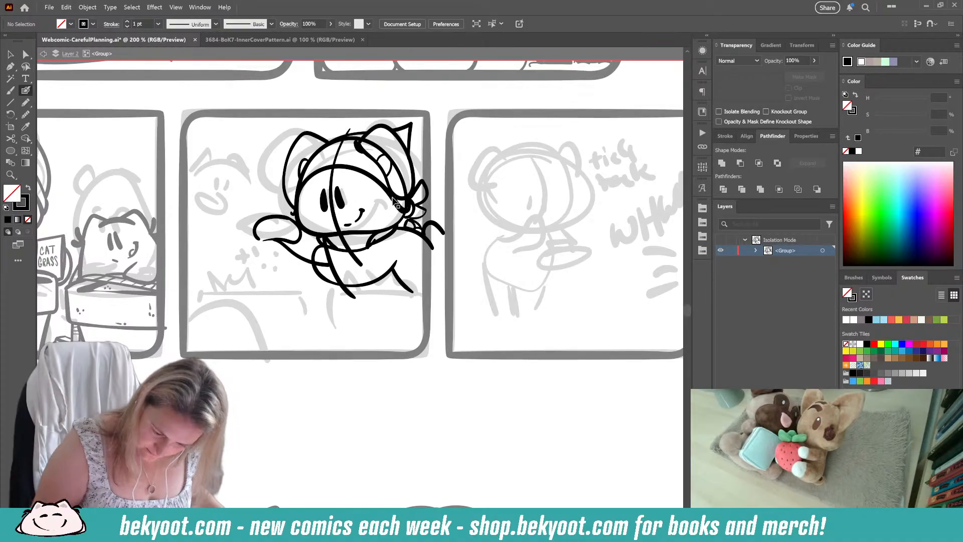
pyautogui.hotkey('shift', 'x')
pyautogui.keyDown('ctrl'); pyautogui.click(379, 141); pyautogui.keyUp('ctrl')
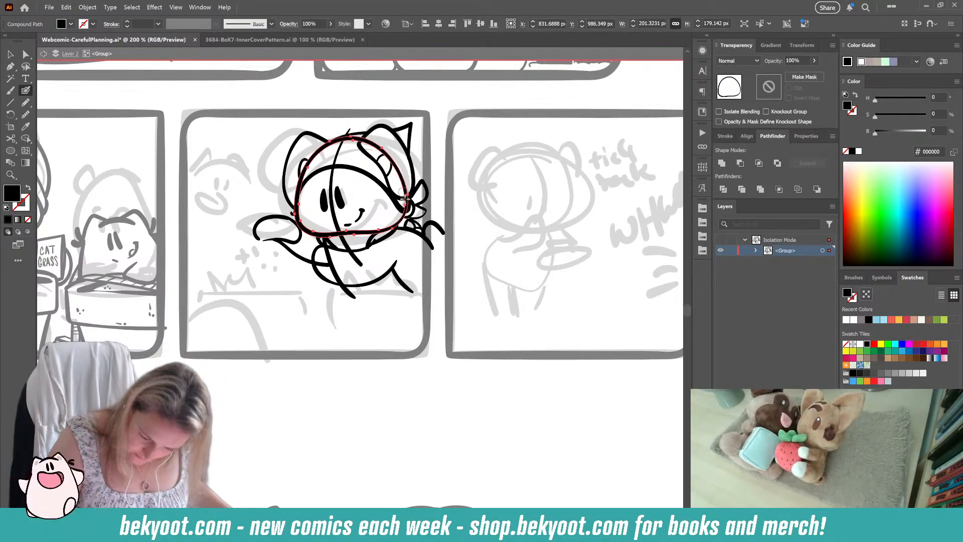
pyautogui.moveTo(381, 150)
pyautogui.mouseDown()
pyautogui.moveTo(351, 139)
pyautogui.moveTo(329, 148)
pyautogui.moveTo(350, 134)
pyautogui.moveTo(332, 141)
pyautogui.moveTo(299, 185)
pyautogui.mouseUp()
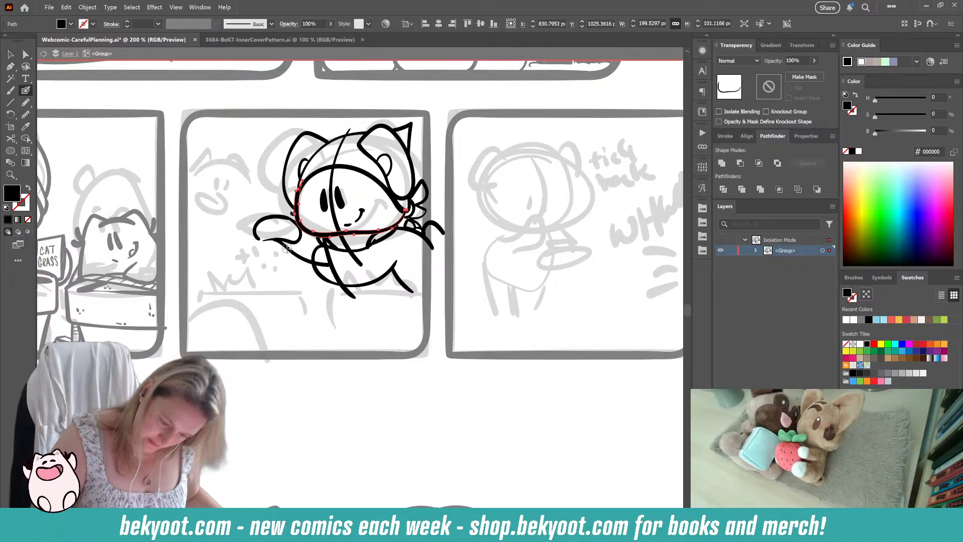
pyautogui.moveTo(296, 187); pyautogui.dragTo(296, 197)
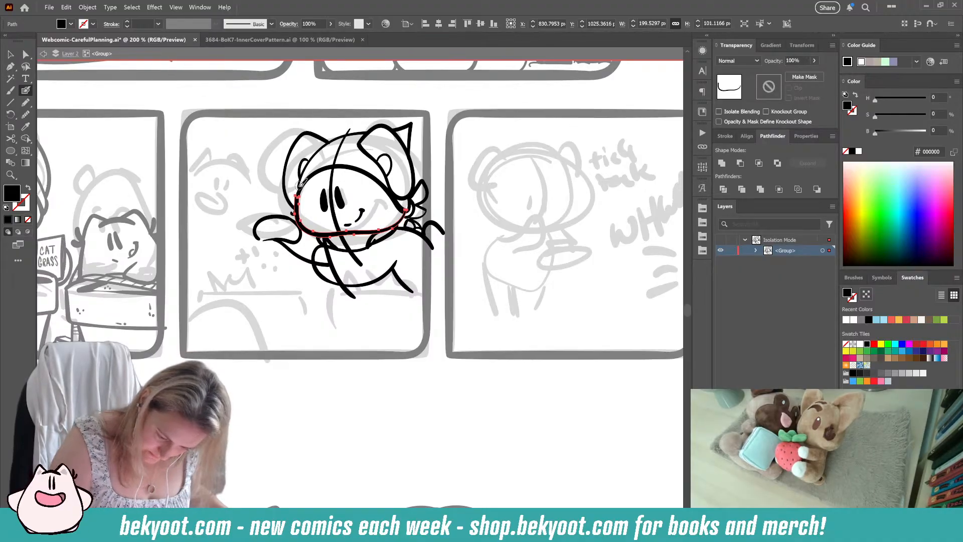
pyautogui.keyDown('ctrl'); pyautogui.click(348, 417); pyautogui.keyUp('ctrl')
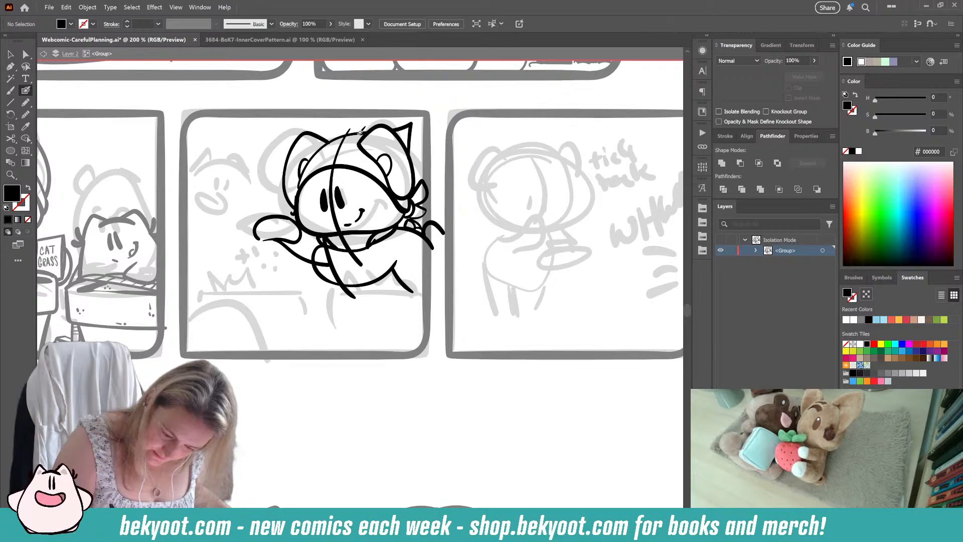
# Step: Ink the headscarf's crown as a bolder curve from between the ears down to the side of the face
pyautogui.moveTo(360, 132)
pyautogui.mouseDown()
pyautogui.moveTo(312, 153)
pyautogui.moveTo(296, 195)
pyautogui.mouseUp()
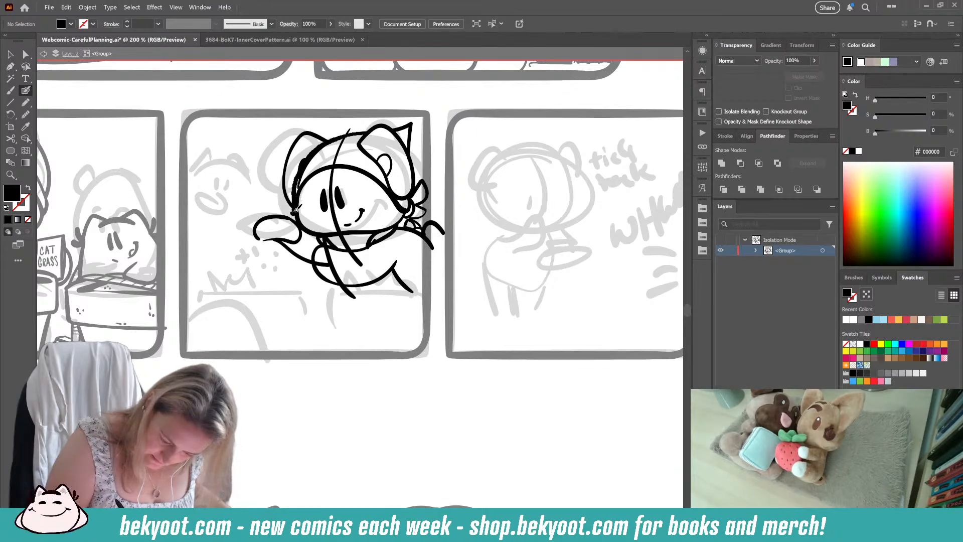
pyautogui.hotkey('shift', 'x')
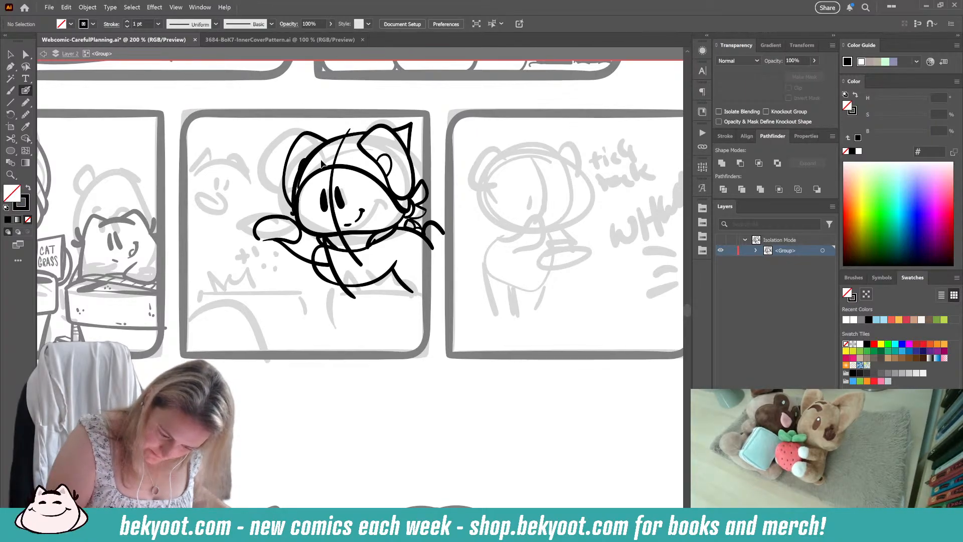
pyautogui.moveTo(302, 161)
pyautogui.mouseDown()
pyautogui.moveTo(305, 169)
pyautogui.moveTo(301, 158)
pyautogui.mouseUp()
pyautogui.keyDown('ctrl'); pyautogui.click(330, 123); pyautogui.keyUp('ctrl')
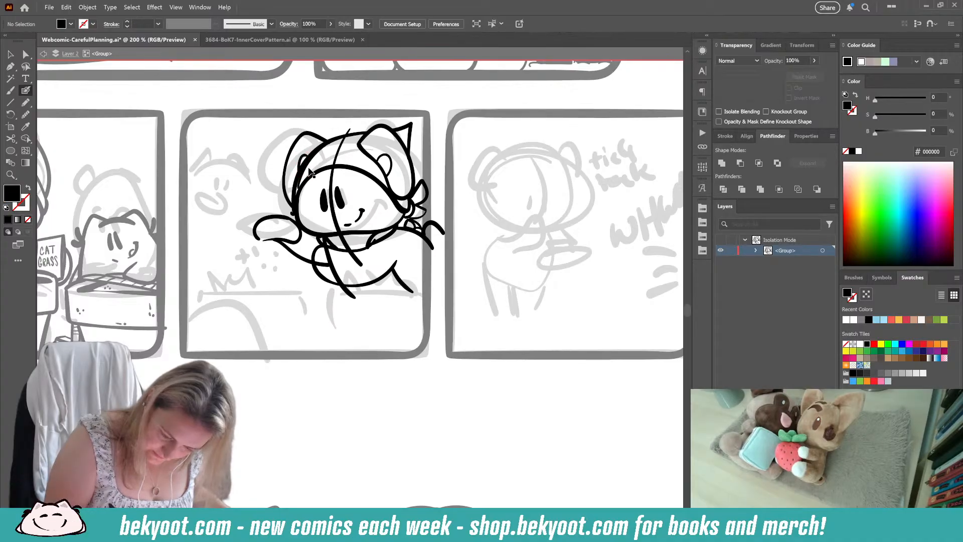
pyautogui.keyDown('ctrl'); pyautogui.click(331, 135); pyautogui.keyUp('ctrl')
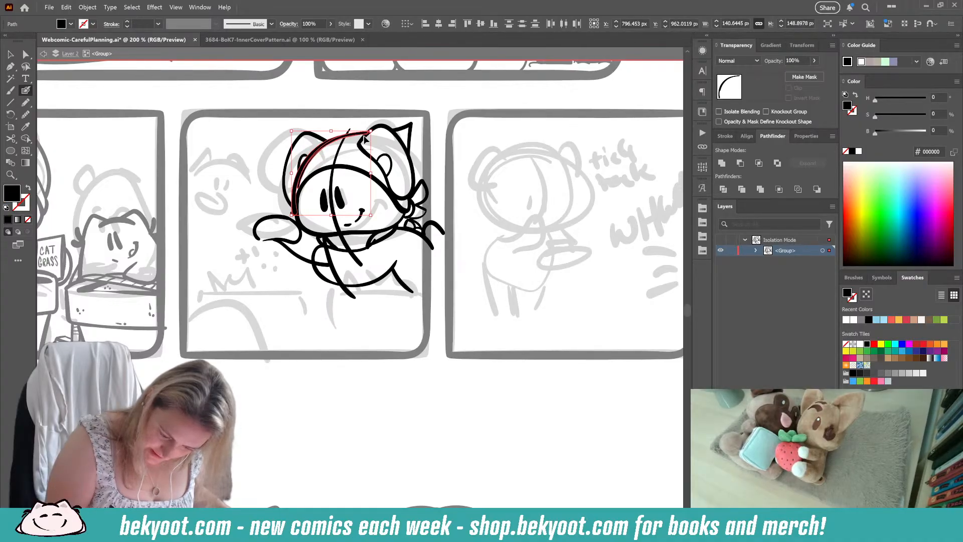
pyautogui.moveTo(295, 203)
pyautogui.mouseDown()
pyautogui.moveTo(319, 185)
pyautogui.moveTo(335, 150)
pyautogui.mouseUp()
pyautogui.keyDown('ctrl'); pyautogui.click(335, 149); pyautogui.keyUp('ctrl')
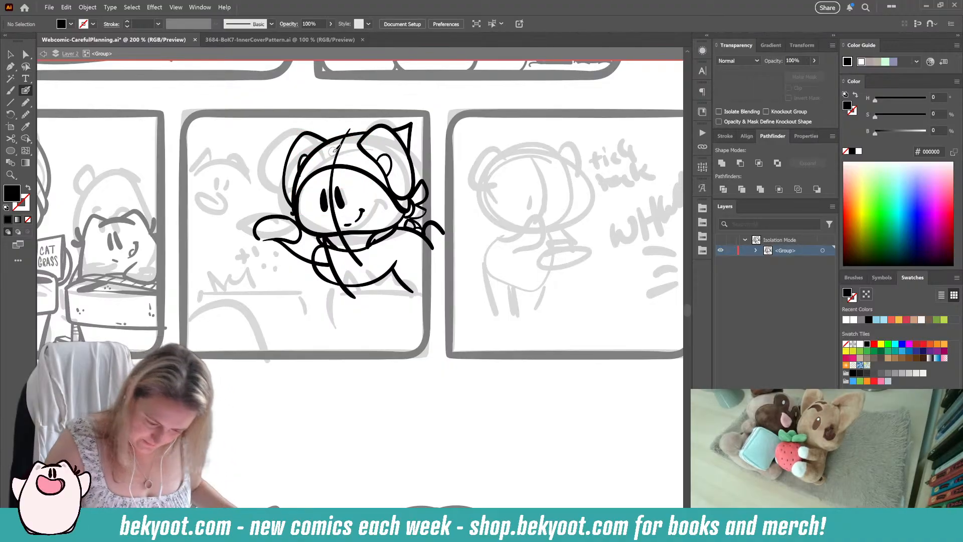
# Step: Trim the inner-ear line where it meets the headscarf, then touch up the headscarf's end beside the cheek
pyautogui.keyDown('ctrl'); pyautogui.click(327, 129); pyautogui.keyUp('ctrl')
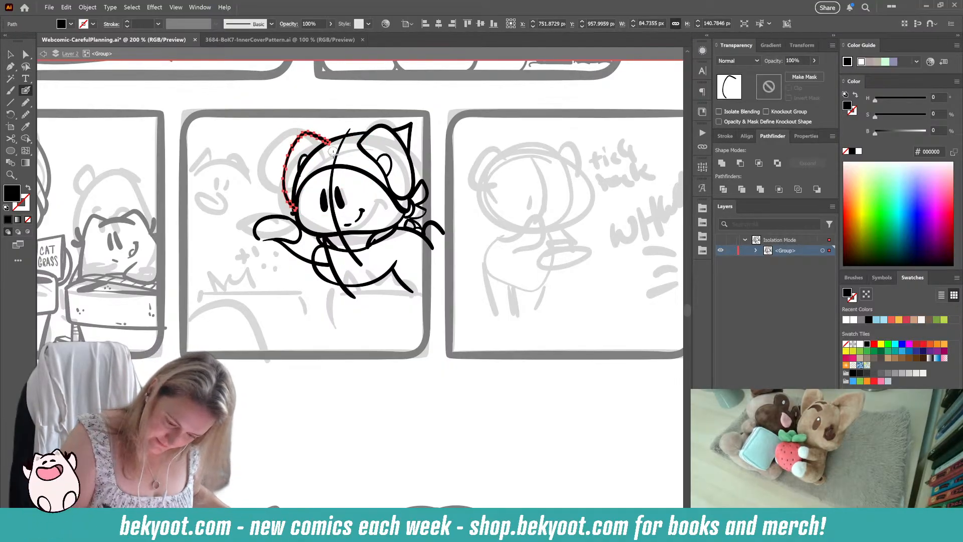
pyautogui.keyDown('ctrl'); pyautogui.click(300, 173); pyautogui.keyUp('ctrl')
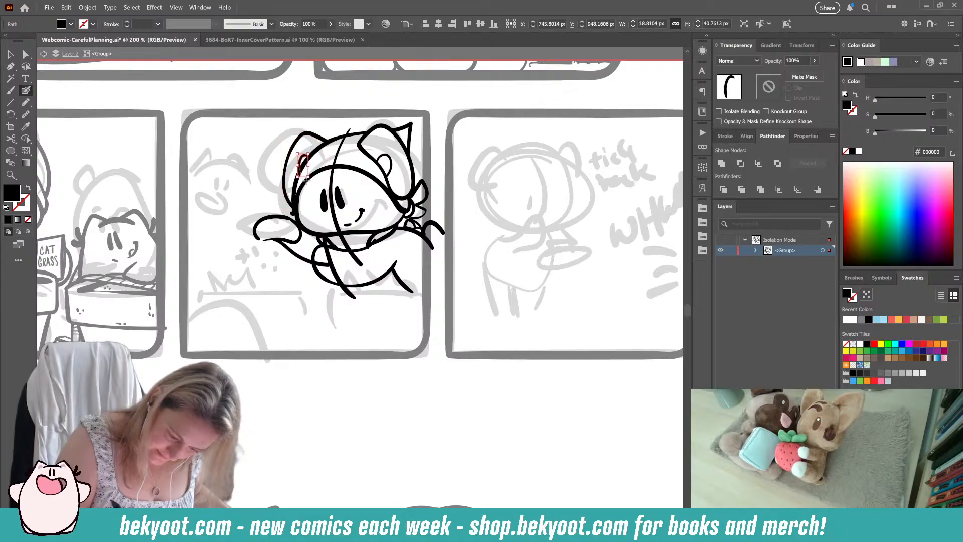
pyautogui.moveTo(300, 174); pyautogui.dragTo(304, 155)
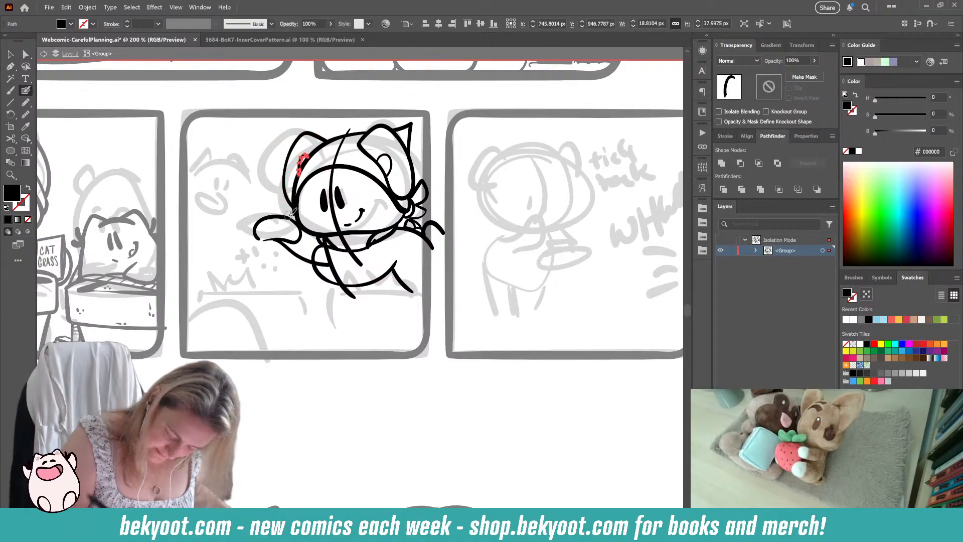
pyautogui.keyDown('ctrl'); pyautogui.click(333, 331); pyautogui.keyUp('ctrl')
pyautogui.moveTo(294, 213); pyautogui.dragTo(292, 206)
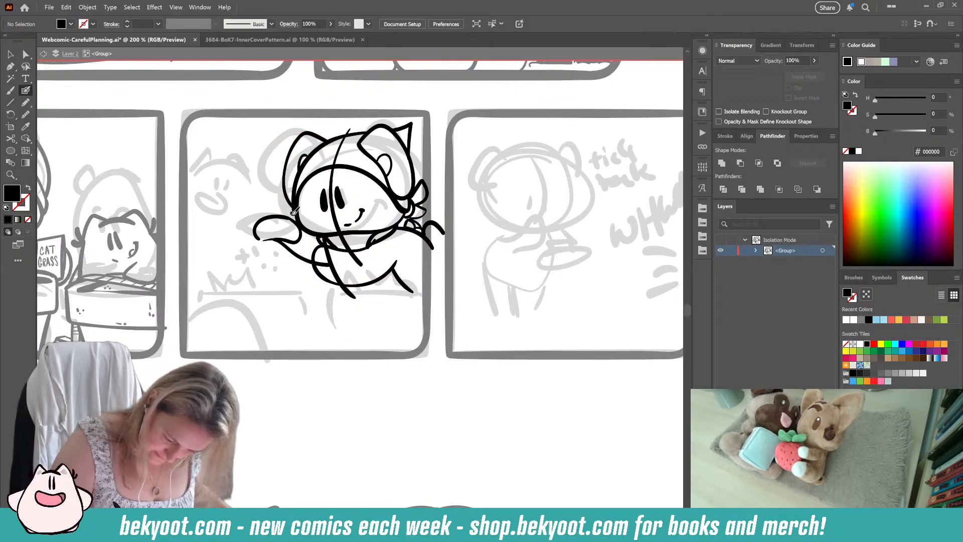
pyautogui.hotkey('shift', 'x')
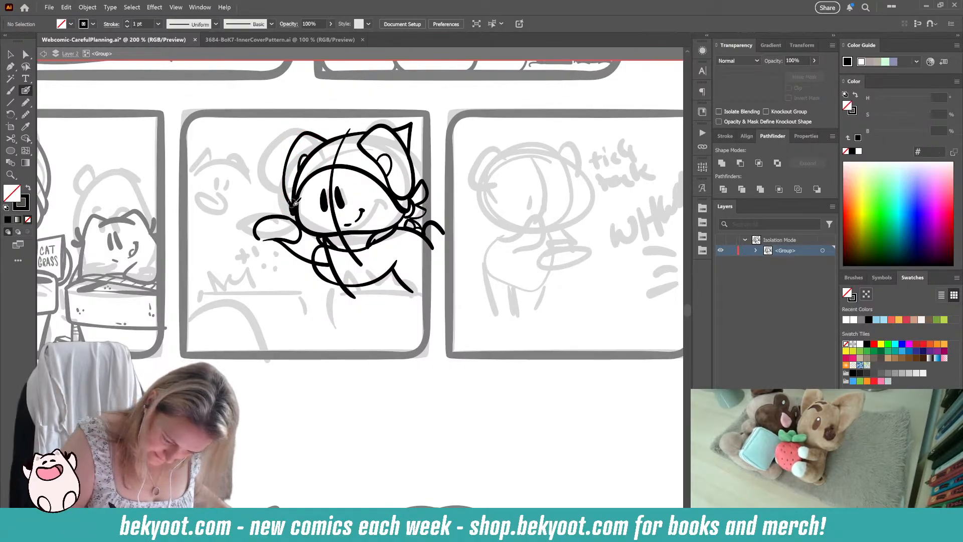
pyautogui.keyDown('ctrl'); pyautogui.click(350, 253); pyautogui.keyUp('ctrl')
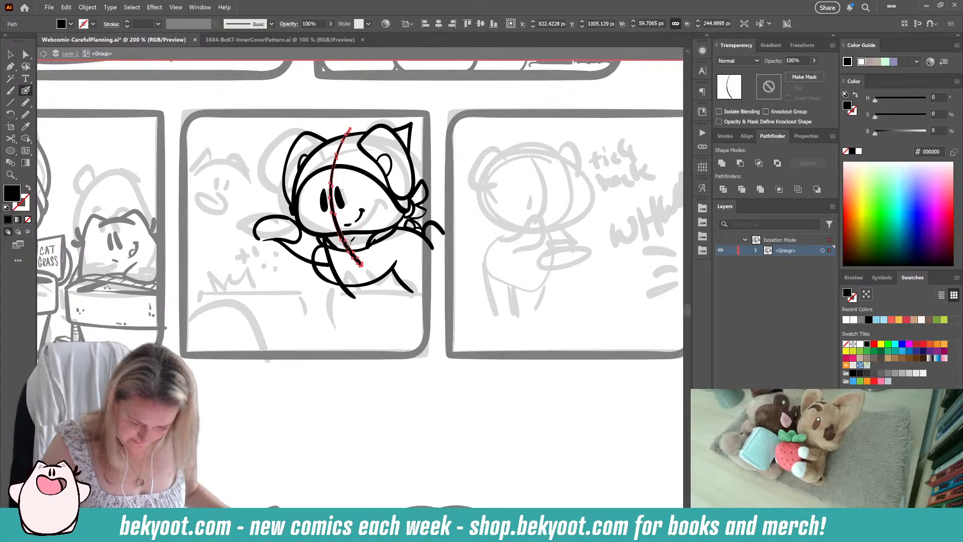
pyautogui.keyDown('ctrl'); pyautogui.click(309, 336); pyautogui.keyUp('ctrl')
pyautogui.moveTo(324, 292); pyautogui.dragTo(354, 294)
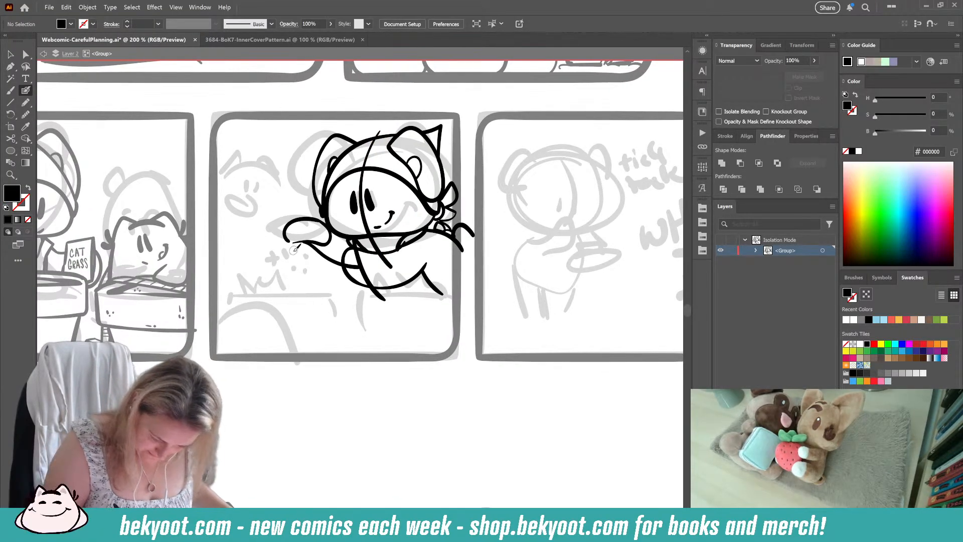
# Step: Ink small plus-shaped sparkles, scattered dots and curled swirls falling beneath the cat's outstretched paw
pyautogui.hotkey('shift', 'x')
pyautogui.hotkey('shift', 'x')
pyautogui.hotkey('shift', 'x')
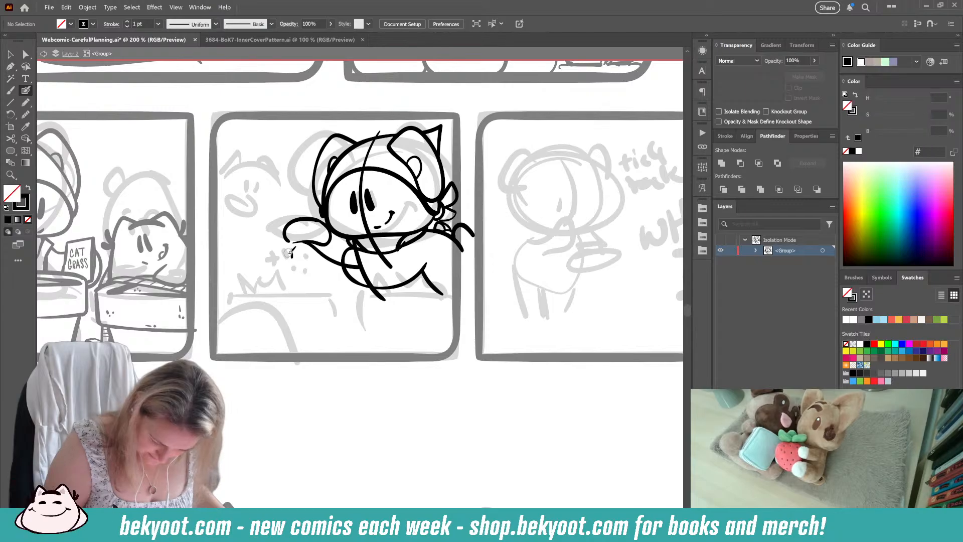
pyautogui.click(296, 266)
pyautogui.click(280, 261)
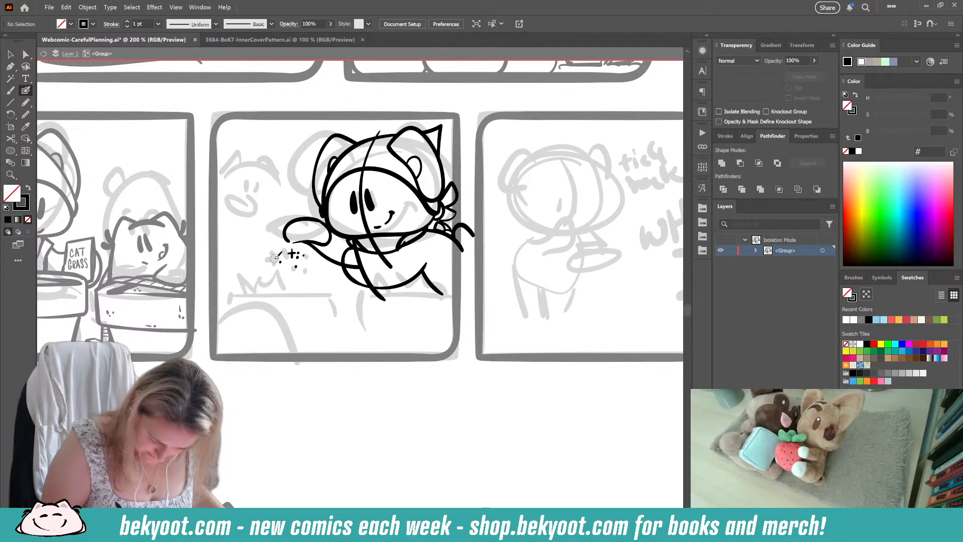
pyautogui.click(274, 258)
pyautogui.moveTo(279, 244); pyautogui.dragTo(279, 255)
pyautogui.moveTo(274, 249); pyautogui.dragTo(283, 249)
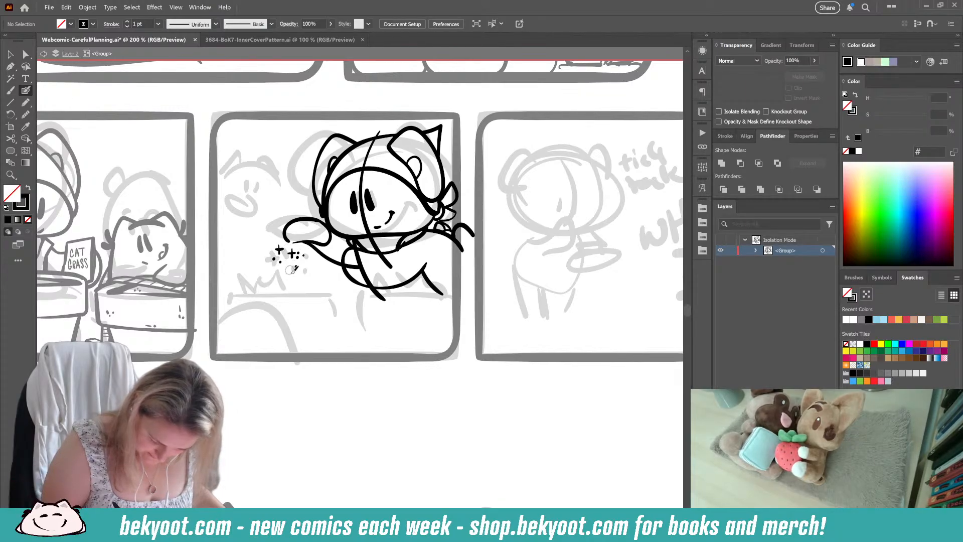
pyautogui.click(263, 264)
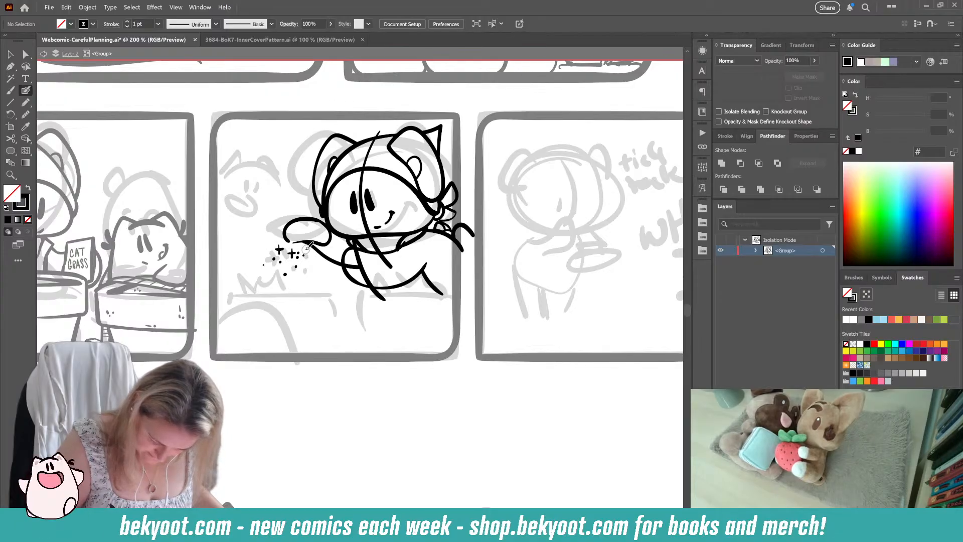
pyautogui.moveTo(317, 257)
pyautogui.mouseDown()
pyautogui.moveTo(307, 266)
pyautogui.moveTo(325, 252)
pyautogui.moveTo(307, 279)
pyautogui.mouseUp()
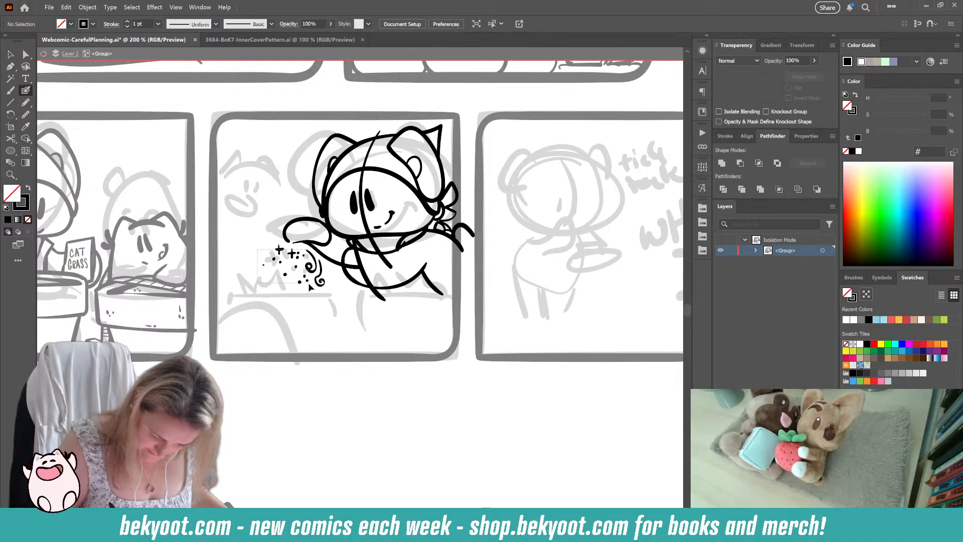
# Step: Group all the sparkles, dots and swirls beneath the paw into one object
pyautogui.moveTo(309, 287); pyautogui.dragTo(321, 283)
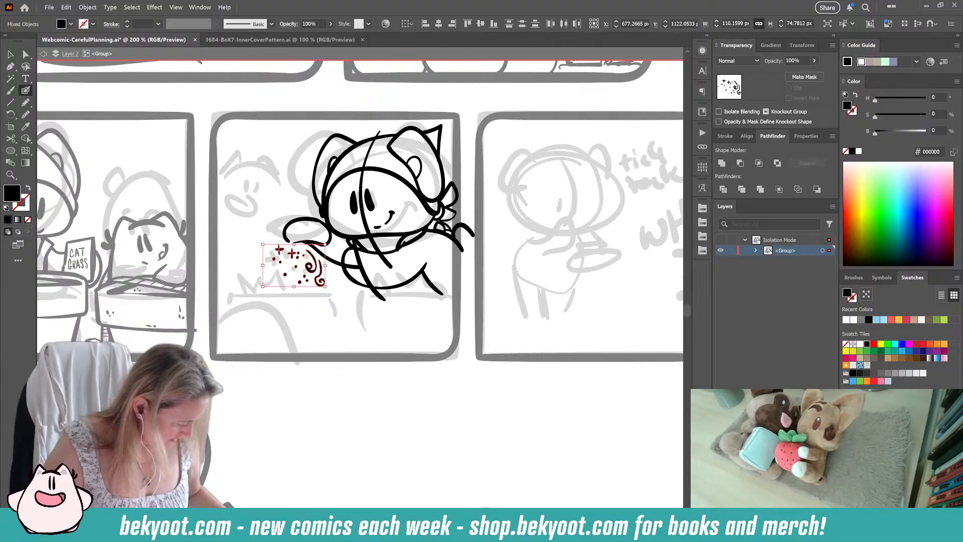
pyautogui.hotkey('ctrl', 'g')
pyautogui.keyDown('ctrl'); pyautogui.click(280, 367); pyautogui.keyUp('ctrl')
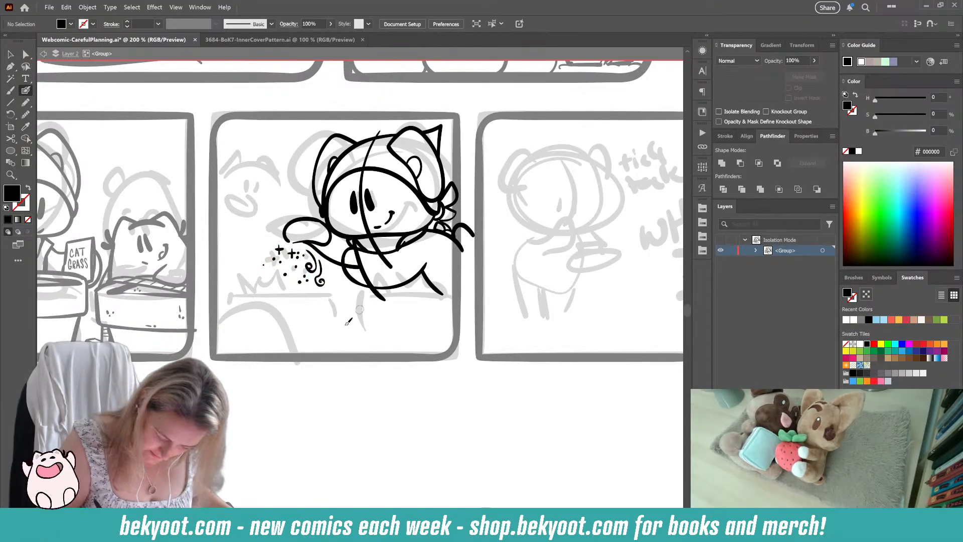
# Step: Ink the rim and the tapering side of the planter beneath the headscarf-wearing cat's body
pyautogui.moveTo(280, 380); pyautogui.dragTo(297, 376)
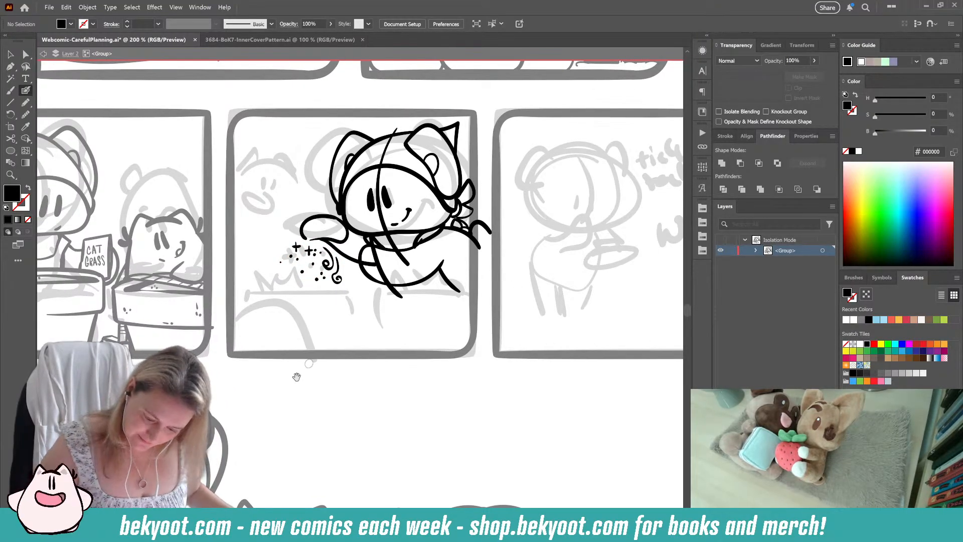
pyautogui.moveTo(369, 291)
pyautogui.mouseDown()
pyautogui.moveTo(377, 326)
pyautogui.moveTo(372, 309)
pyautogui.moveTo(378, 324)
pyautogui.moveTo(440, 325)
pyautogui.mouseUp()
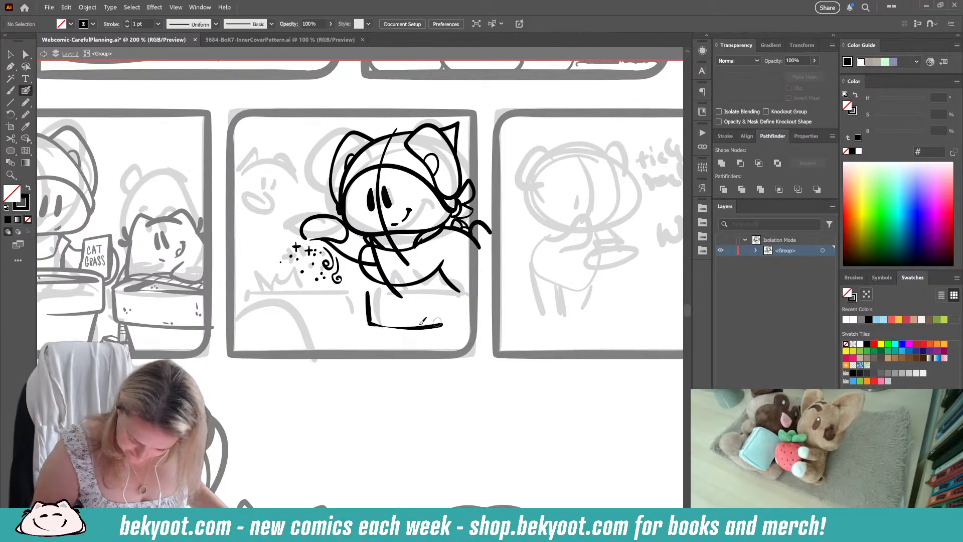
pyautogui.moveTo(371, 325); pyautogui.dragTo(387, 359)
pyautogui.moveTo(368, 292); pyautogui.dragTo(477, 289)
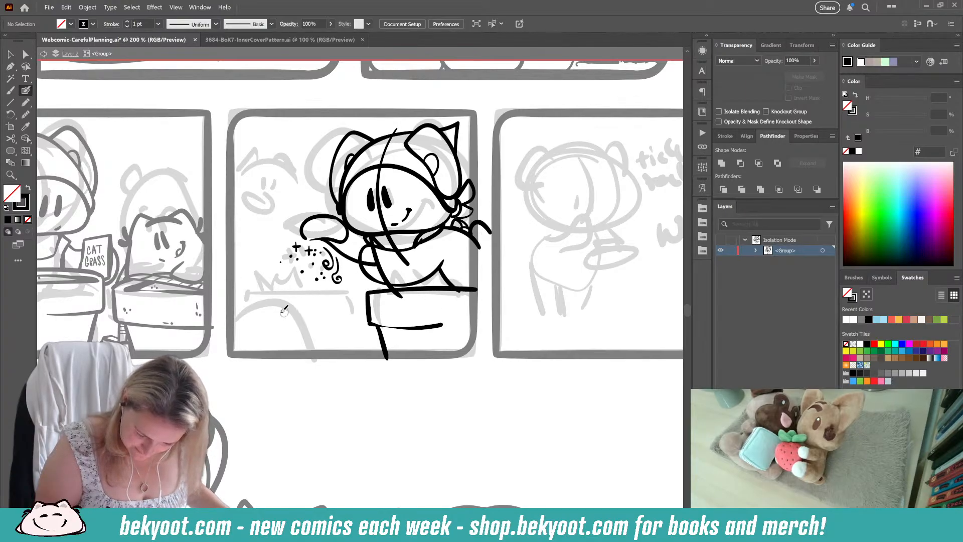
# Step: Ink the second planter beneath the sparkles, with a rounded rectangular rim and two short tapering sides
pyautogui.moveTo(254, 290); pyautogui.dragTo(351, 293)
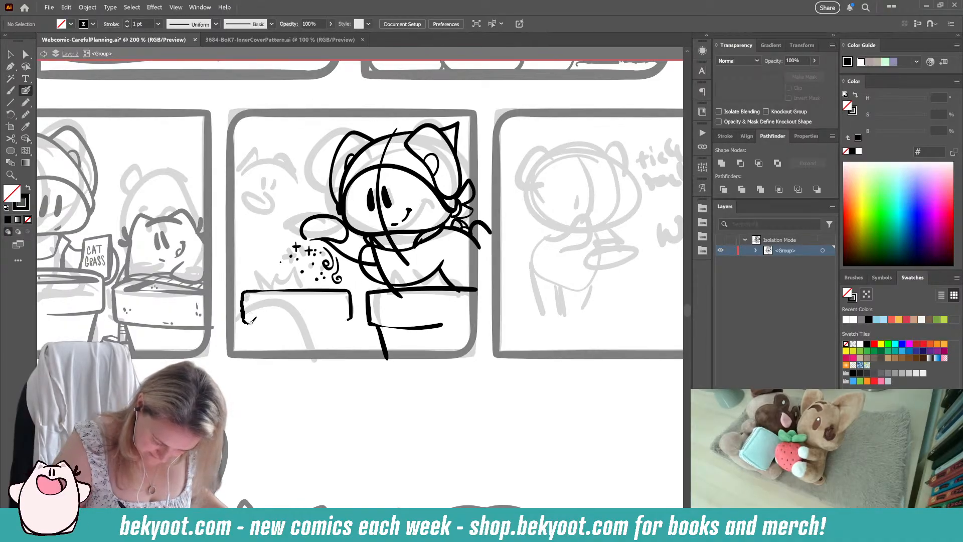
pyautogui.moveTo(251, 320)
pyautogui.mouseDown()
pyautogui.moveTo(348, 320)
pyautogui.moveTo(335, 356)
pyautogui.mouseUp()
pyautogui.hotkey('ctrl', 'z')
pyautogui.moveTo(346, 324); pyautogui.dragTo(341, 348)
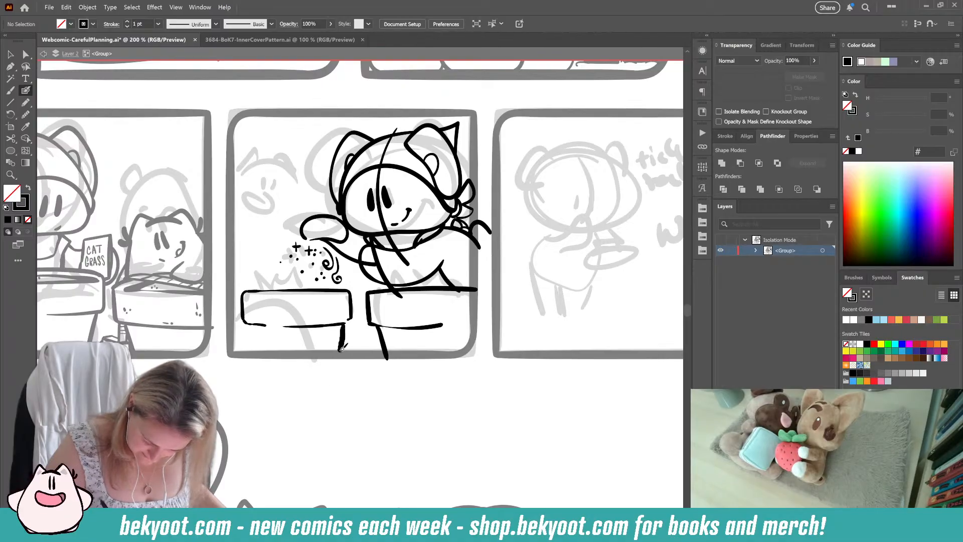
pyautogui.hotkey('ctrl', 'z')
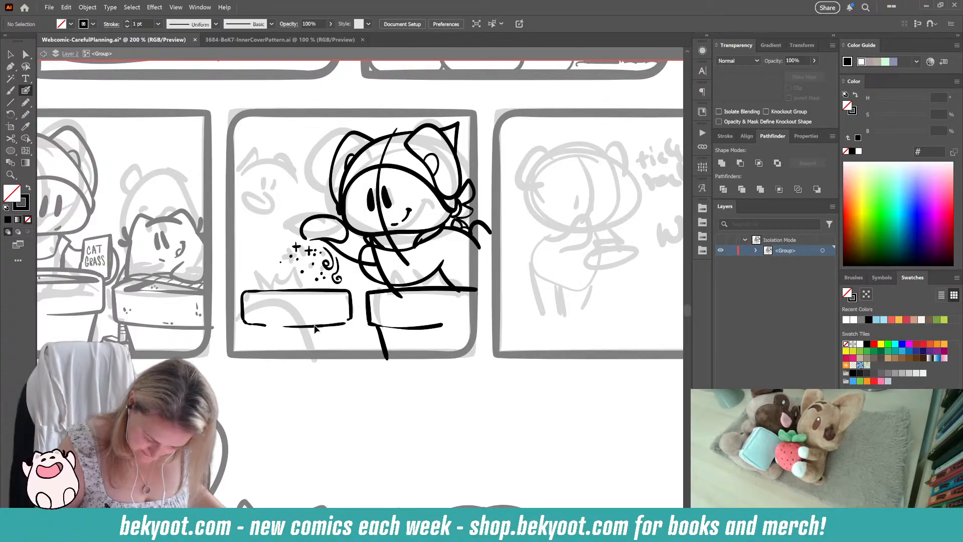
pyautogui.hotkey('shift', 'x')
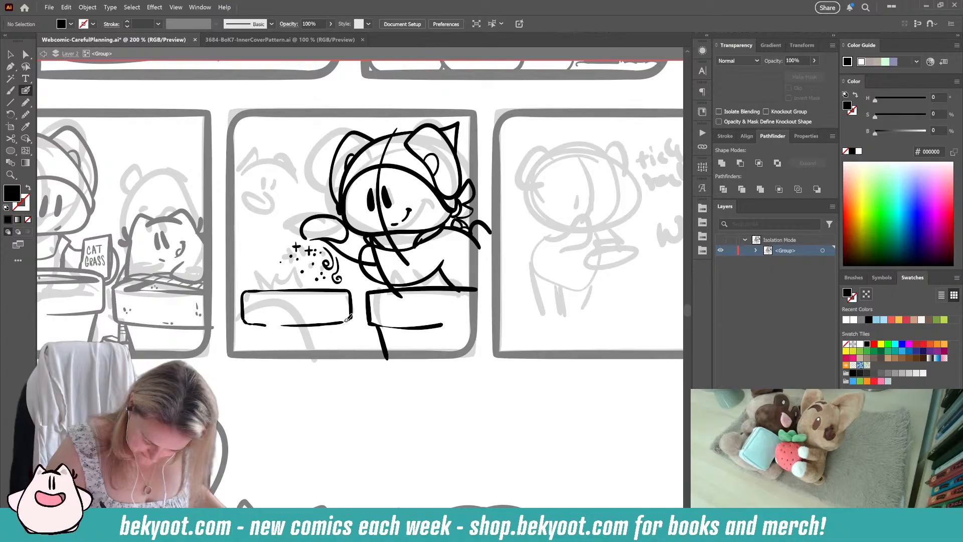
pyautogui.hotkey('shift', 'x')
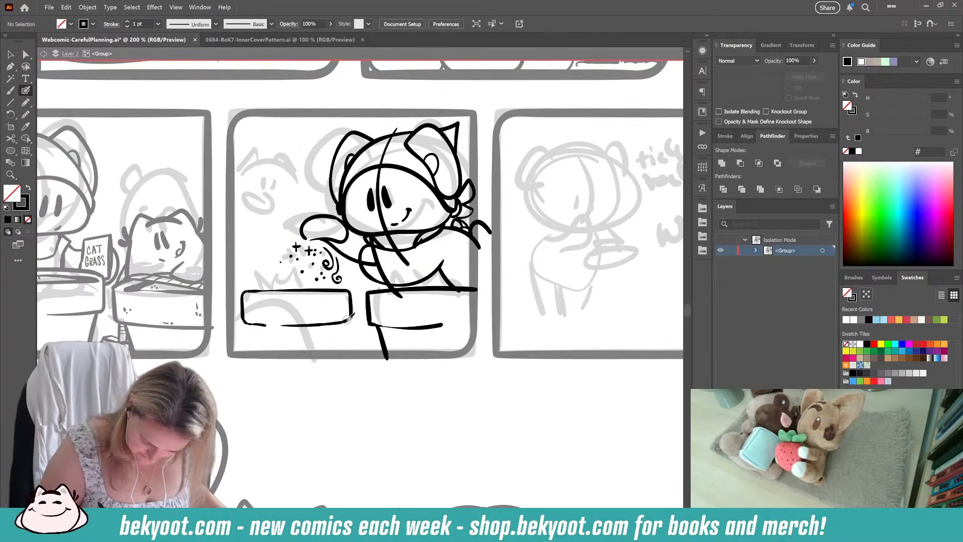
pyautogui.moveTo(348, 324); pyautogui.dragTo(341, 351)
pyautogui.moveTo(248, 323); pyautogui.dragTo(254, 353)
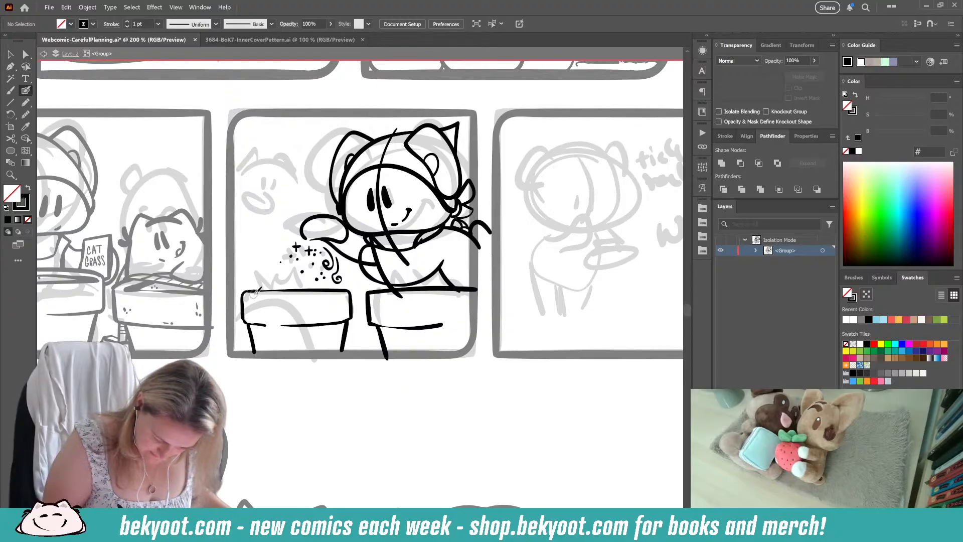
# Step: Ink the soil line inside the sparkle-side planter and add clusters of short, pointed grass blades growing from it
pyautogui.moveTo(251, 295); pyautogui.dragTo(350, 294)
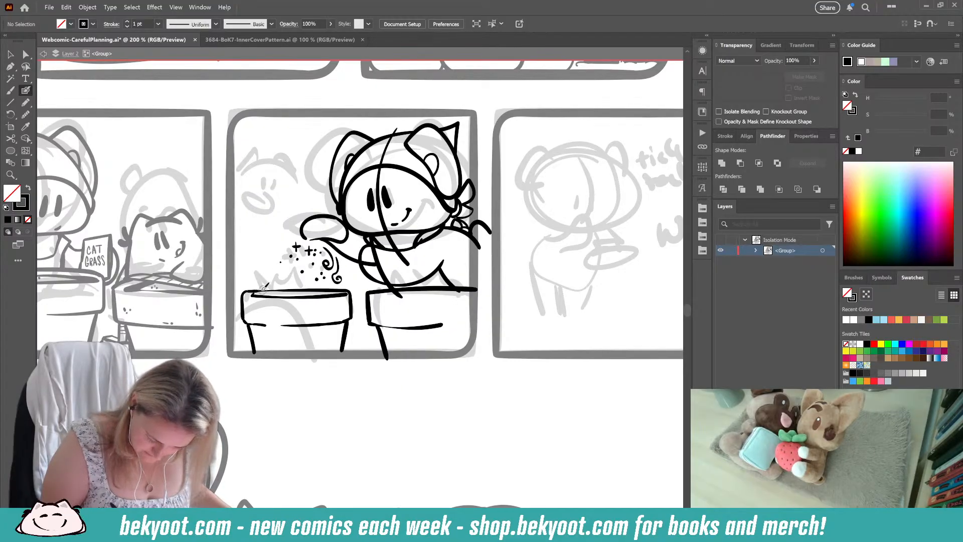
pyautogui.moveTo(258, 294)
pyautogui.mouseDown()
pyautogui.moveTo(268, 269)
pyautogui.moveTo(274, 292)
pyautogui.moveTo(278, 275)
pyautogui.moveTo(281, 291)
pyautogui.moveTo(287, 279)
pyautogui.moveTo(309, 277)
pyautogui.mouseUp()
pyautogui.moveTo(310, 277); pyautogui.dragTo(315, 290)
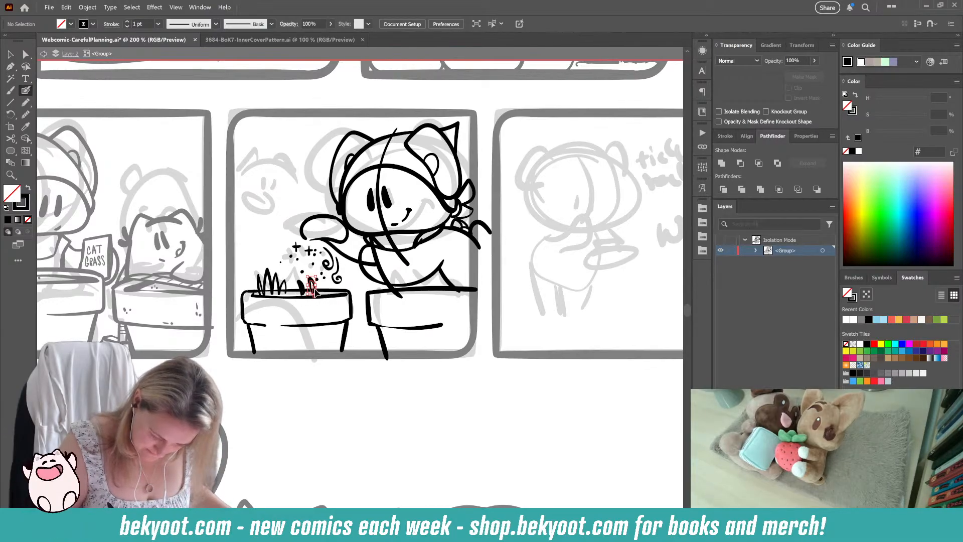
pyautogui.hotkey('shift', 'x')
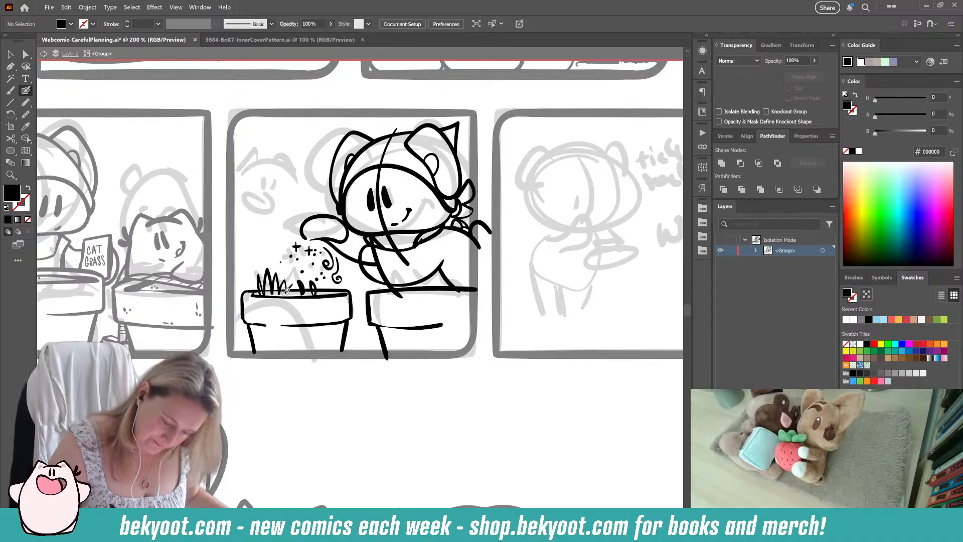
# Step: Ink the soil line inside the headscarf-wearing cat's planter and thicken the line of its upper rim
pyautogui.hotkey('shift', 'x')
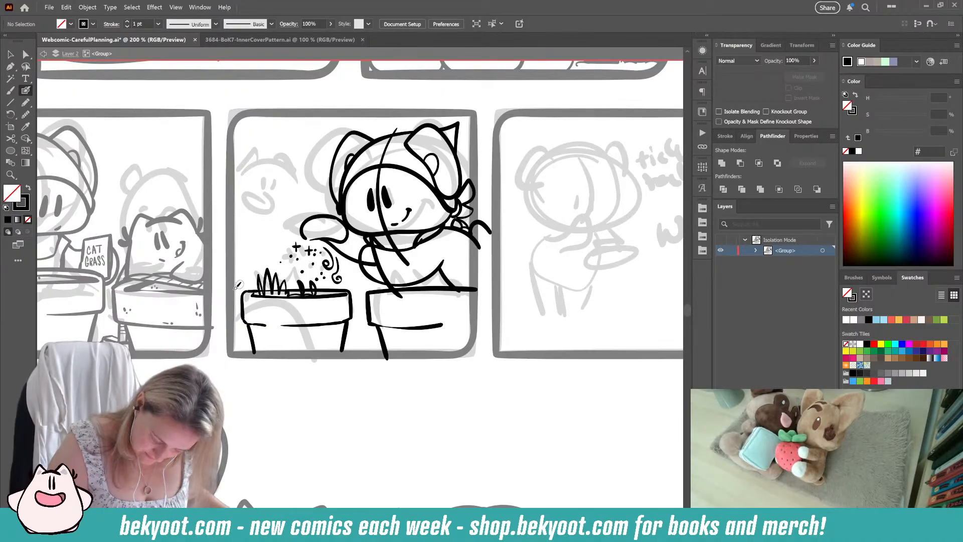
pyautogui.moveTo(375, 296); pyautogui.dragTo(480, 294)
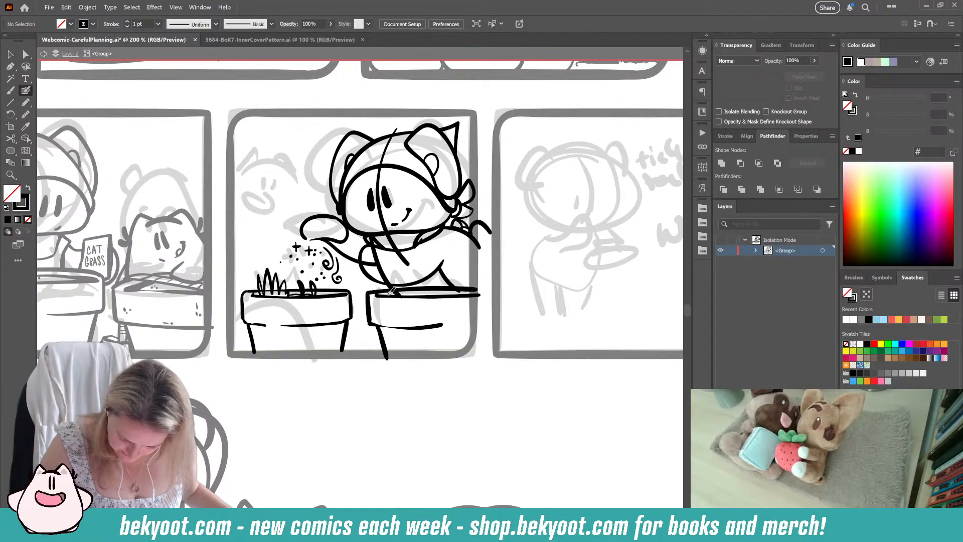
pyautogui.moveTo(391, 291); pyautogui.dragTo(477, 291)
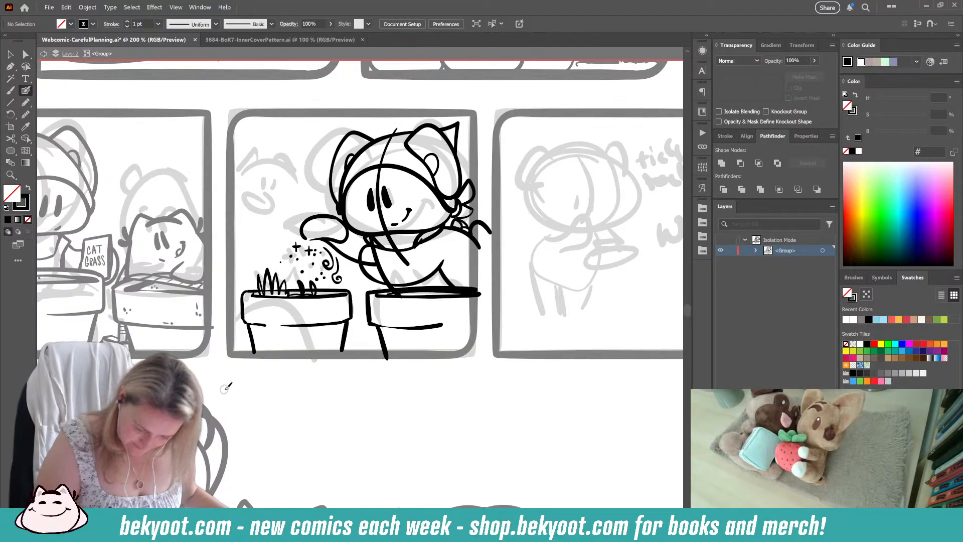
# Step: Ink the top of the small cat's head with its ear and side curve, above the grass planter
pyautogui.moveTo(300, 366); pyautogui.dragTo(345, 377)
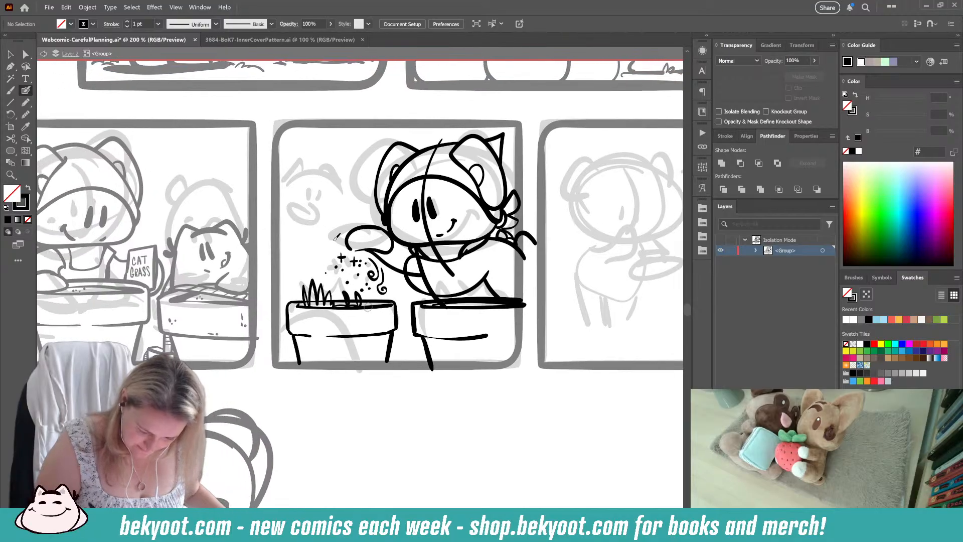
pyautogui.moveTo(287, 206); pyautogui.dragTo(324, 213)
pyautogui.hotkey('ctrl', 'z')
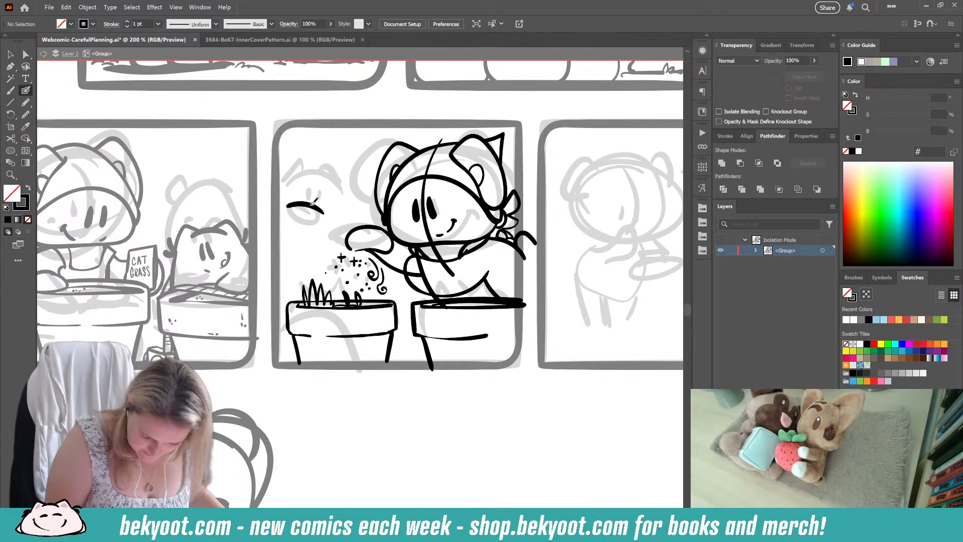
pyautogui.hotkey('ctrl', 'z')
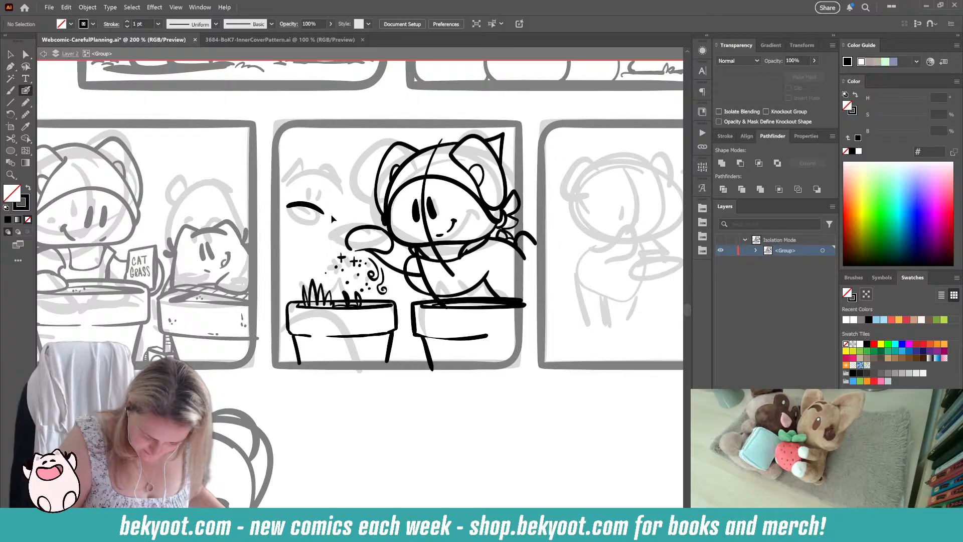
pyautogui.click(306, 206)
pyautogui.moveTo(324, 214); pyautogui.dragTo(318, 212)
pyautogui.moveTo(304, 205)
pyautogui.mouseDown()
pyautogui.moveTo(299, 222)
pyautogui.moveTo(327, 236)
pyautogui.mouseUp()
pyautogui.hotkey('ctrl', 'shift', 'a')
pyautogui.hotkey('shift', 'x')
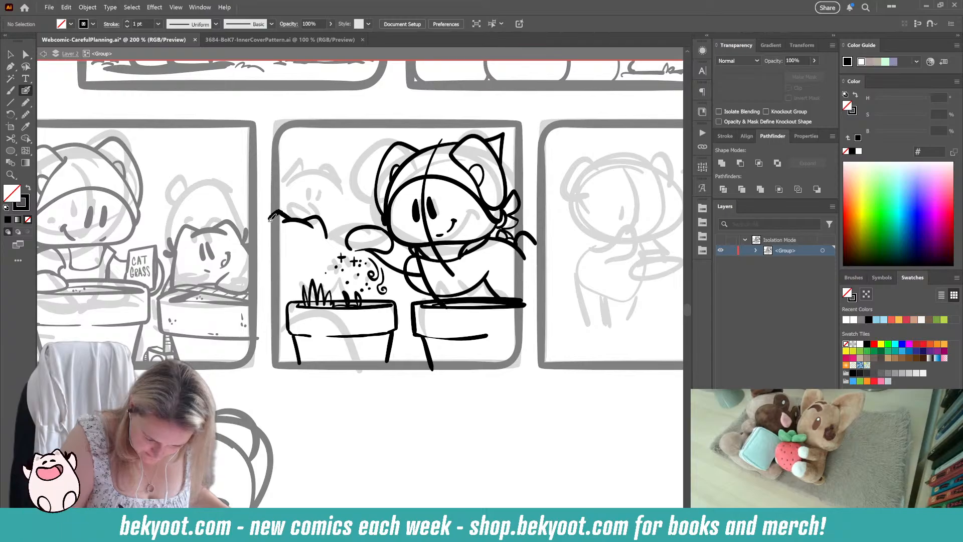
# Step: Complete the small cat's outer ear, ink two slanted oval eyes and smooth the eye shapes by 5%
pyautogui.moveTo(271, 216)
pyautogui.mouseDown()
pyautogui.moveTo(264, 228)
pyautogui.moveTo(303, 245)
pyautogui.moveTo(292, 258)
pyautogui.moveTo(285, 247)
pyautogui.mouseUp()
pyautogui.hotkey('ctrl', 'z')
pyautogui.hotkey('ctrl', 'z')
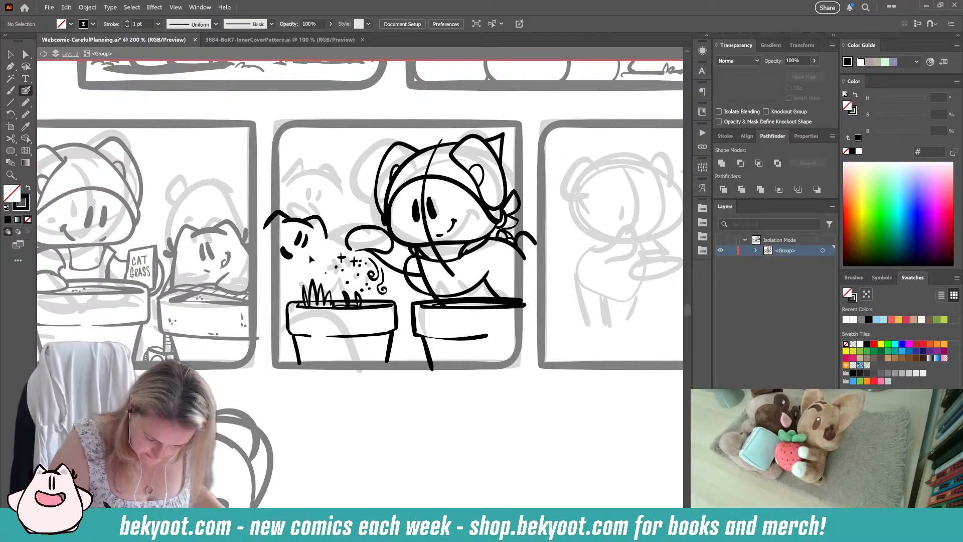
pyautogui.keyDown('ctrl'); pyautogui.click(297, 239); pyautogui.keyUp('ctrl')
pyautogui.keyDown('ctrl'); pyautogui.keyDown('shift'); pyautogui.click(304, 242); pyautogui.keyUp('shift'); pyautogui.keyUp('ctrl')
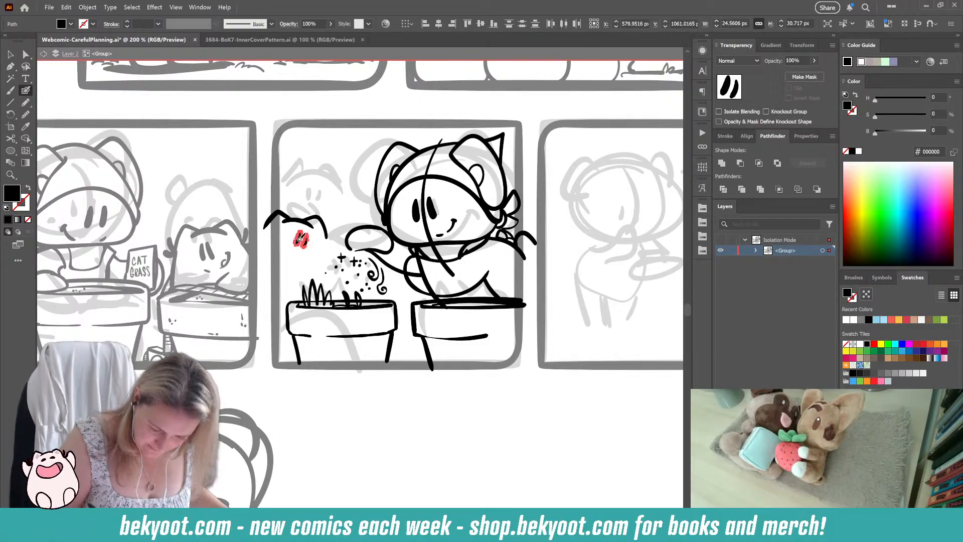
pyautogui.hotkey('ctrl', 'alt', 's')
pyautogui.moveTo(464, 88); pyautogui.dragTo(466, 88)
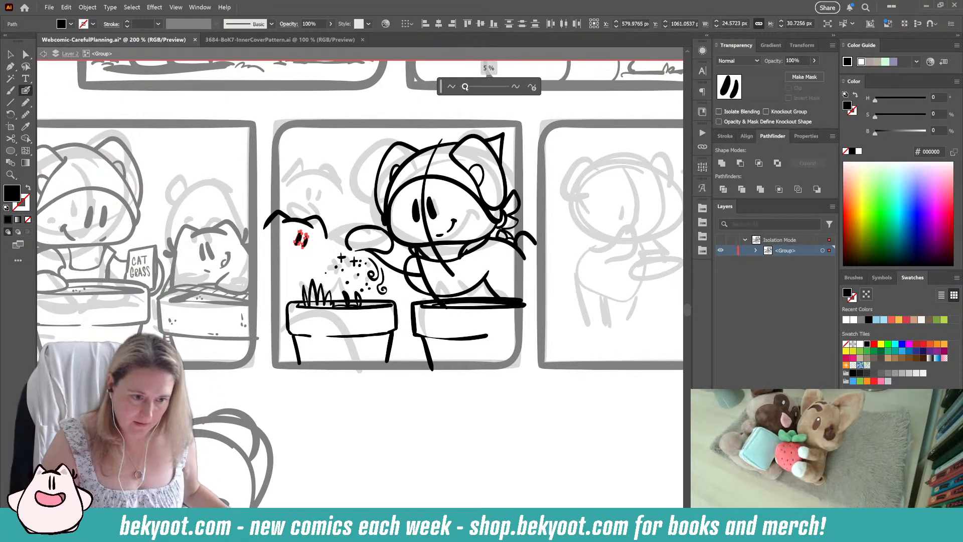
# Step: Ink the fur tuft on the small cat's cheek and the line down the side of its face
pyautogui.keyDown('ctrl'); pyautogui.click(315, 391); pyautogui.keyUp('ctrl')
pyautogui.keyDown('ctrl'); pyautogui.click(315, 391); pyautogui.keyUp('ctrl')
pyautogui.moveTo(333, 231)
pyautogui.mouseDown()
pyautogui.moveTo(327, 237)
pyautogui.moveTo(327, 219)
pyautogui.moveTo(323, 244)
pyautogui.mouseUp()
pyautogui.keyDown('ctrl'); pyautogui.click(326, 234); pyautogui.keyUp('ctrl')
pyautogui.keyDown('ctrl'); pyautogui.click(337, 231); pyautogui.keyUp('ctrl')
pyautogui.hotkey('shift', 'x')
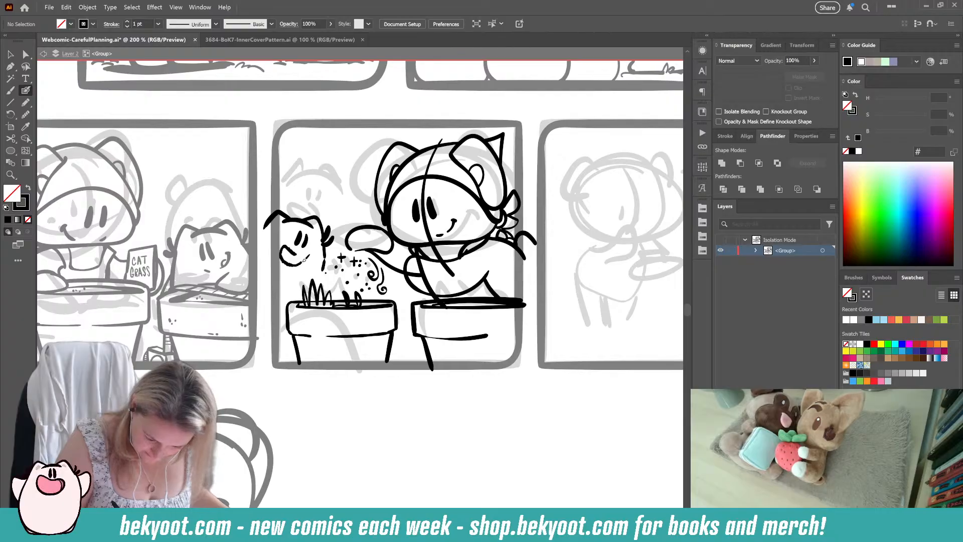
# Step: Replace the small cat's smile with a filled open mouth, and ink its chin and body lines behind the grass planter
pyautogui.moveTo(300, 254); pyautogui.dragTo(303, 257)
pyautogui.moveTo(303, 229); pyautogui.dragTo(297, 234)
pyautogui.hotkey('ctrl', 'z')
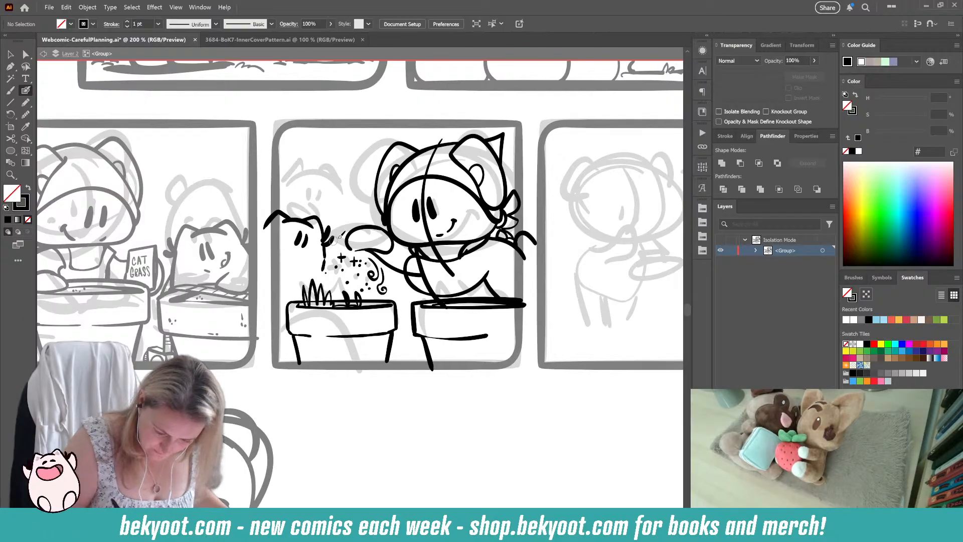
pyautogui.moveTo(288, 244)
pyautogui.mouseDown()
pyautogui.moveTo(303, 257)
pyautogui.moveTo(288, 261)
pyautogui.moveTo(296, 283)
pyautogui.moveTo(285, 299)
pyautogui.mouseUp()
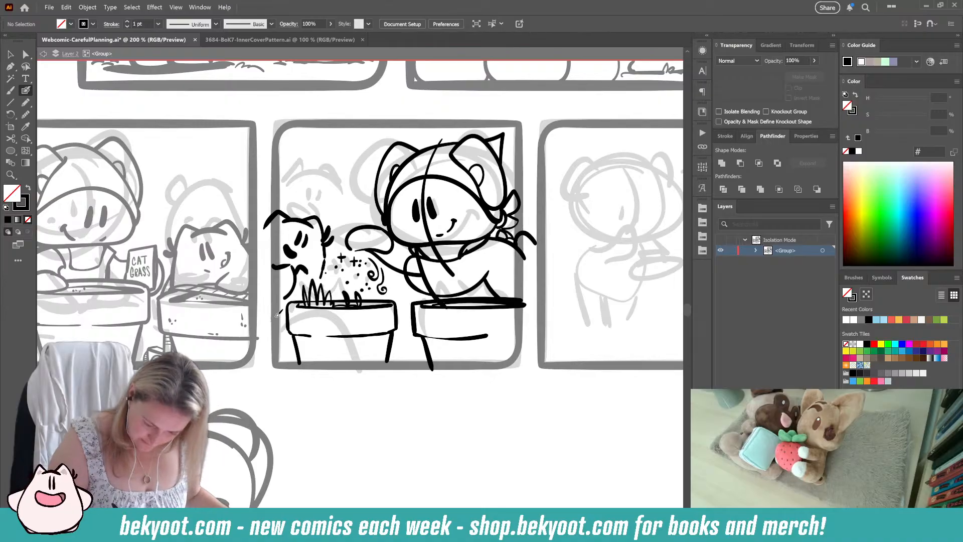
# Step: Ink a small jagged-edged shape with a hash mark in the gap between the two planters, touching up the adjoining lines
pyautogui.moveTo(385, 385); pyautogui.dragTo(358, 355)
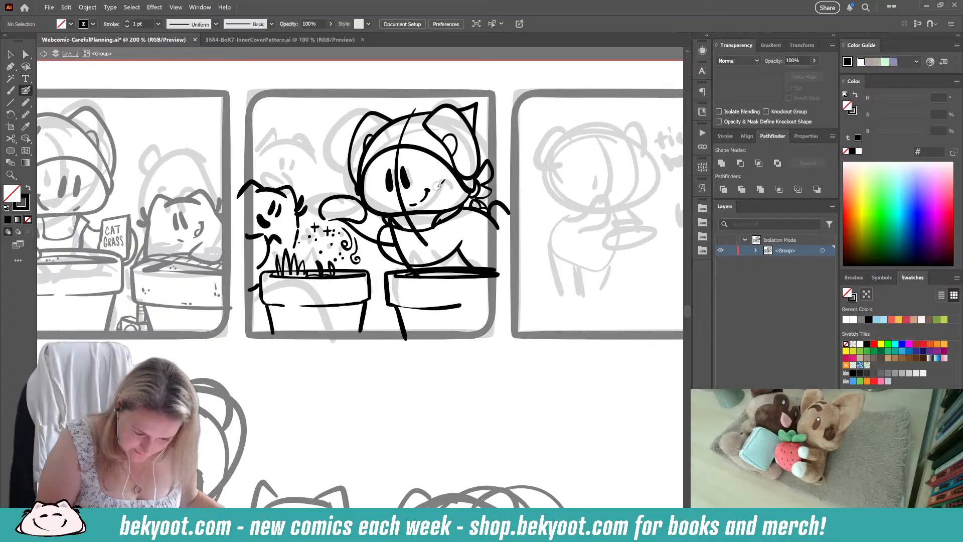
pyautogui.moveTo(319, 360); pyautogui.dragTo(337, 381)
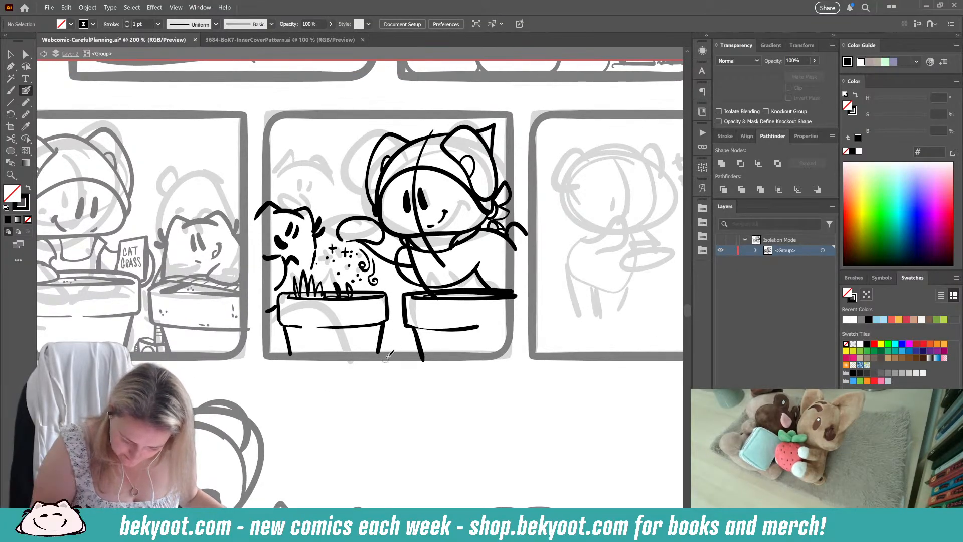
pyautogui.moveTo(382, 352); pyautogui.dragTo(404, 329)
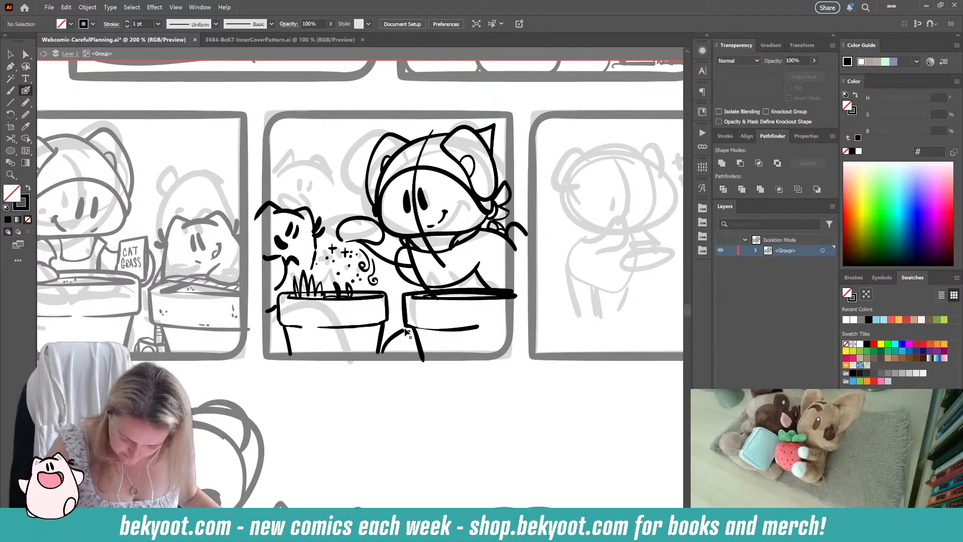
pyautogui.hotkey('ctrl', 'z')
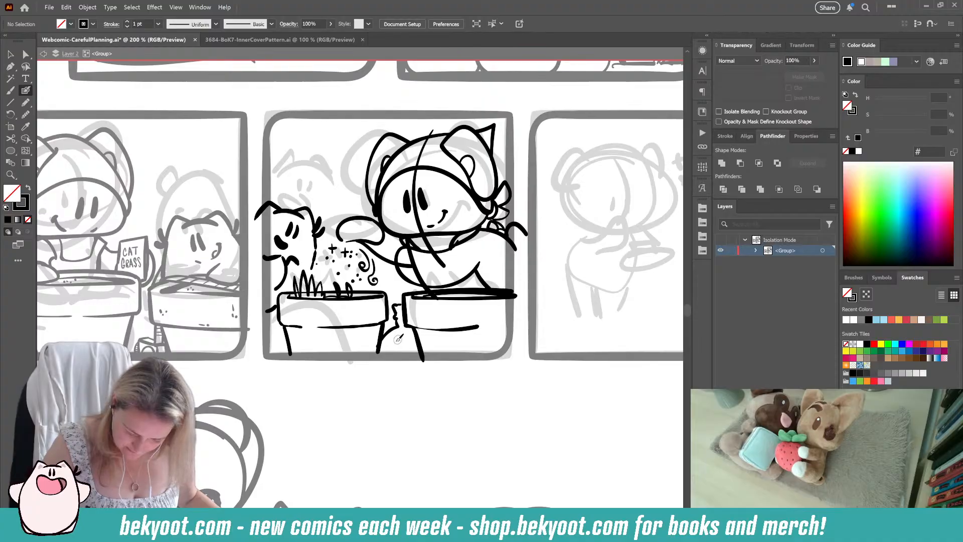
pyautogui.keyDown('ctrl'); pyautogui.click(387, 335); pyautogui.keyUp('ctrl')
pyautogui.moveTo(378, 346); pyautogui.dragTo(383, 345)
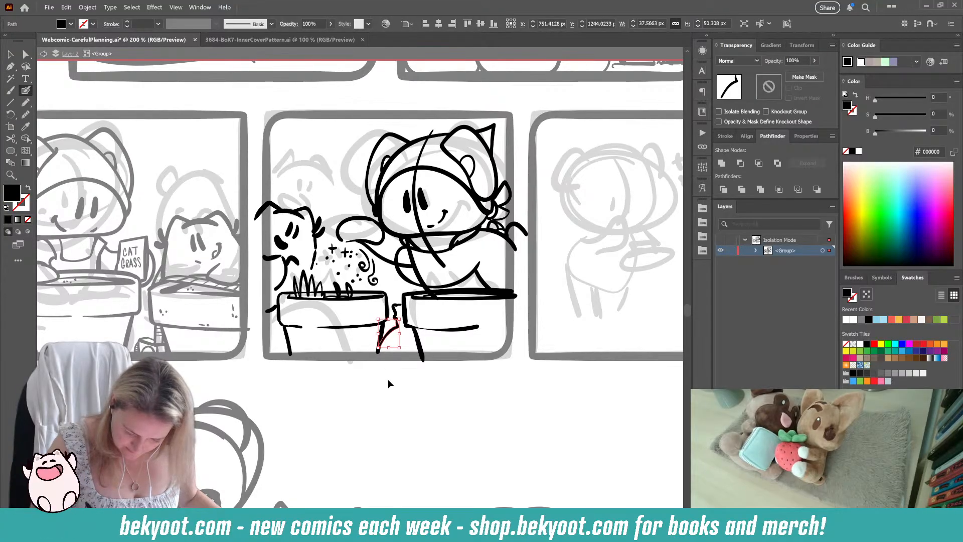
pyautogui.keyDown('ctrl'); pyautogui.click(388, 382); pyautogui.keyUp('ctrl')
pyautogui.hotkey('shift', 'x')
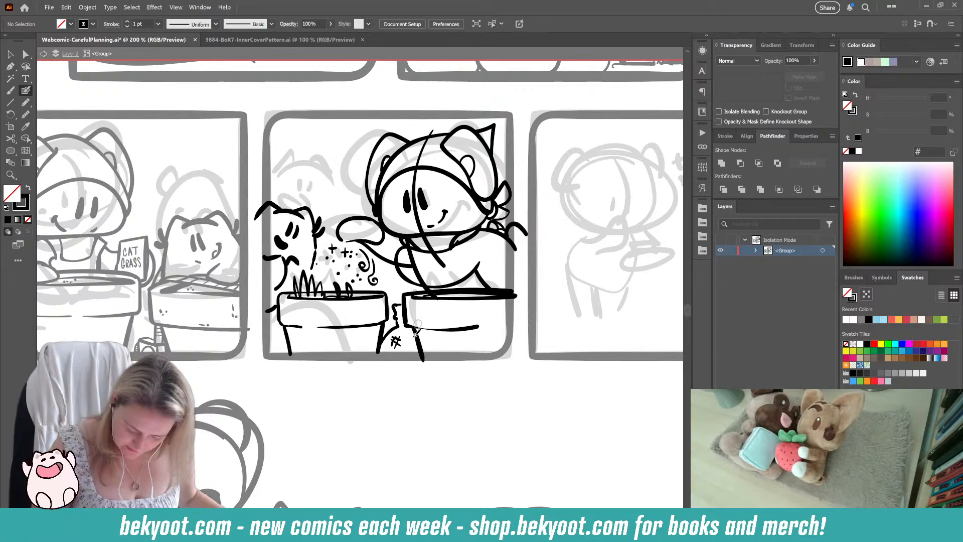
pyautogui.hotkey('shift', 'x')
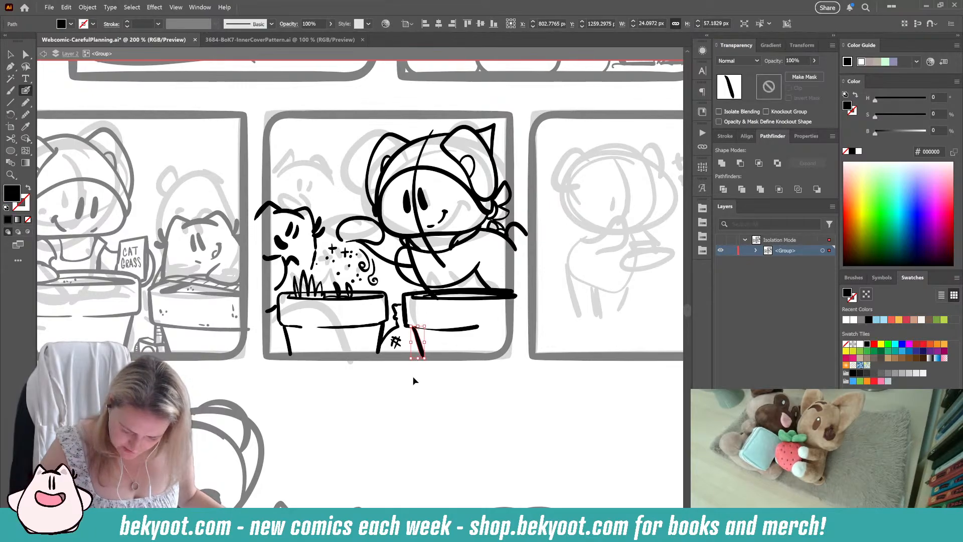
# Step: Erase the grass planter's back rim line where it crosses the tall grass blades
pyautogui.moveTo(335, 381); pyautogui.dragTo(354, 378)
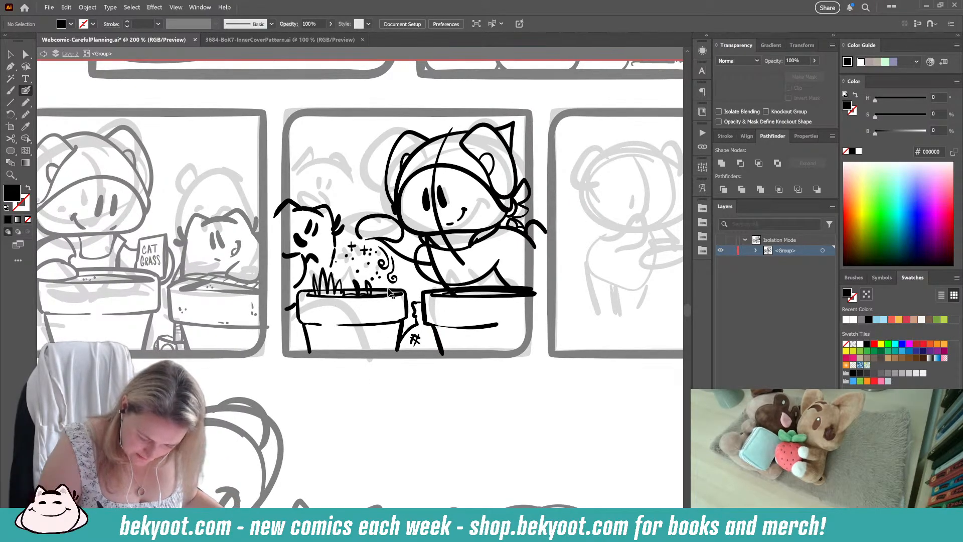
pyautogui.moveTo(390, 293); pyautogui.dragTo(302, 291)
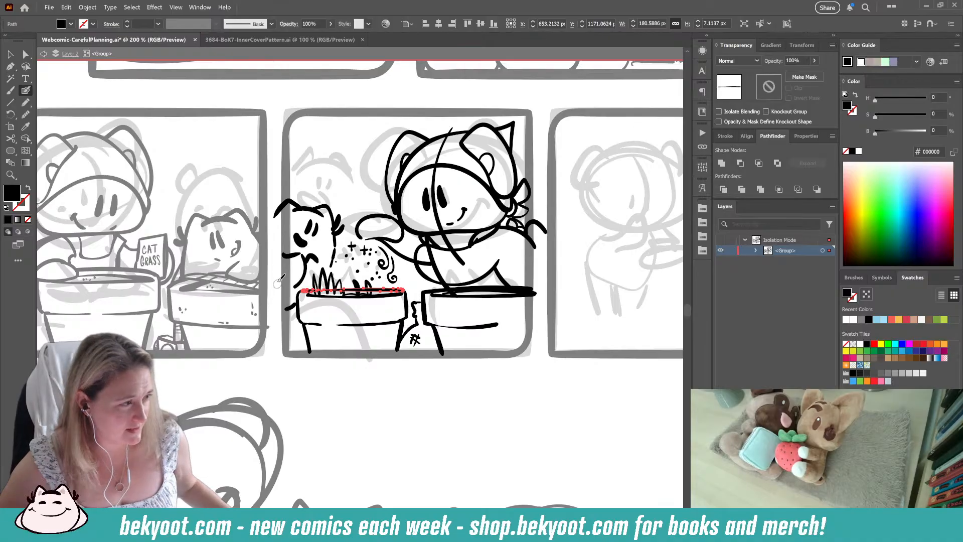
pyautogui.scroll(3, 322, 308)
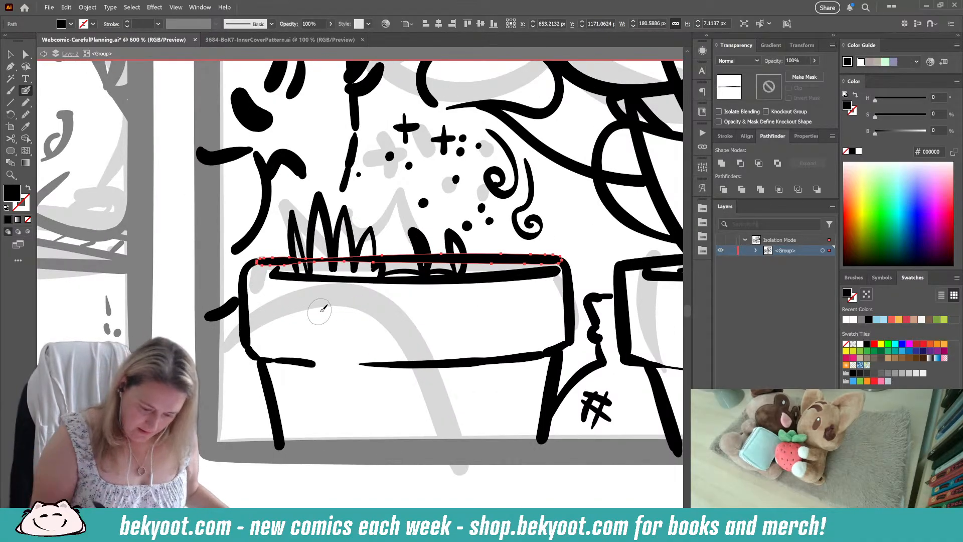
pyautogui.moveTo(293, 261)
pyautogui.mouseDown()
pyautogui.moveTo(423, 258)
pyautogui.moveTo(424, 272)
pyautogui.moveTo(458, 258)
pyautogui.mouseUp()
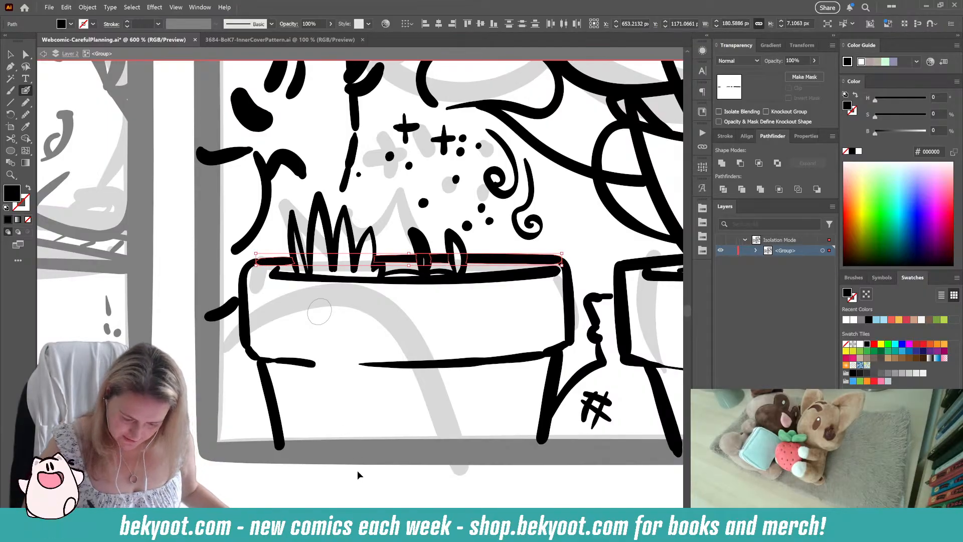
pyautogui.hotkey('ctrl', 'shift', 'a')
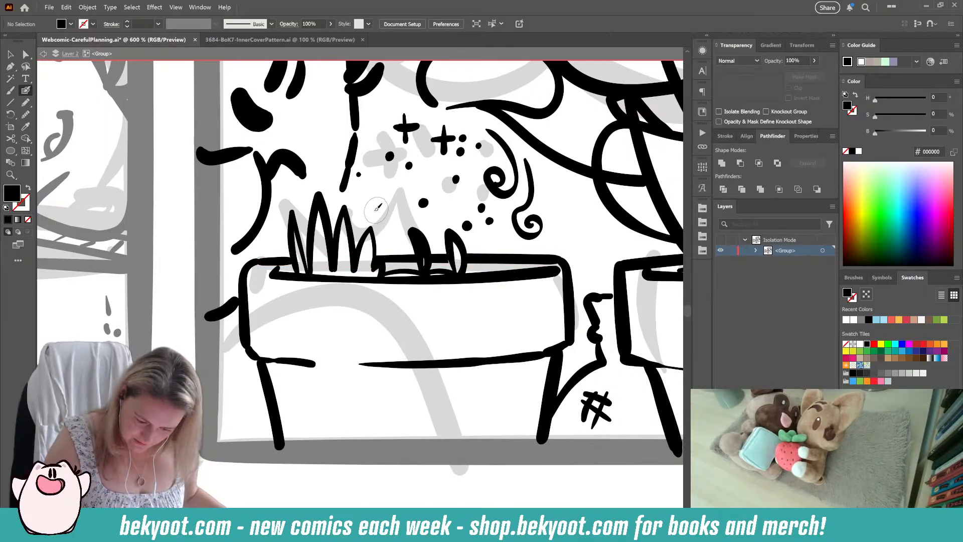
# Step: Ink clusters of short accent marks on both sides of the tall grass blades
pyautogui.moveTo(376, 205); pyautogui.dragTo(381, 220)
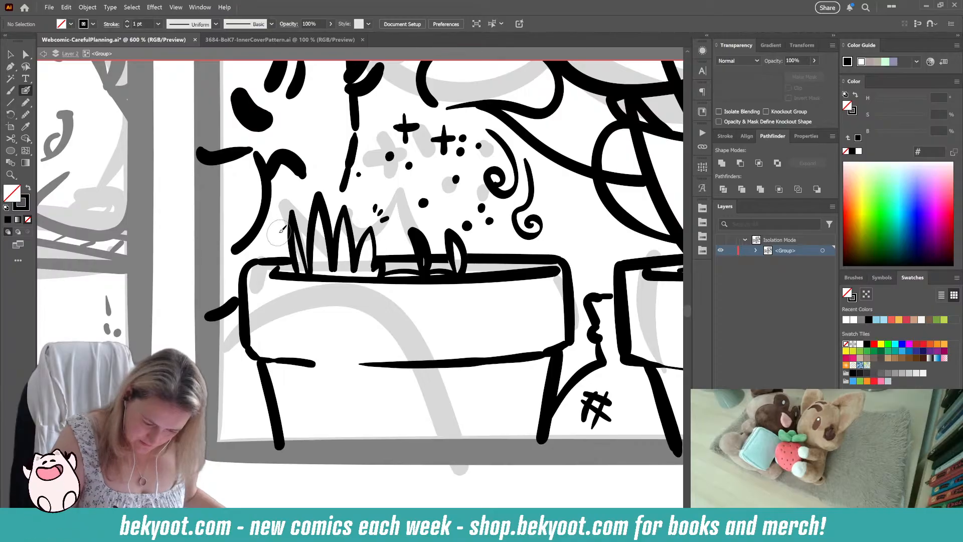
pyautogui.moveTo(278, 223); pyautogui.dragTo(267, 249)
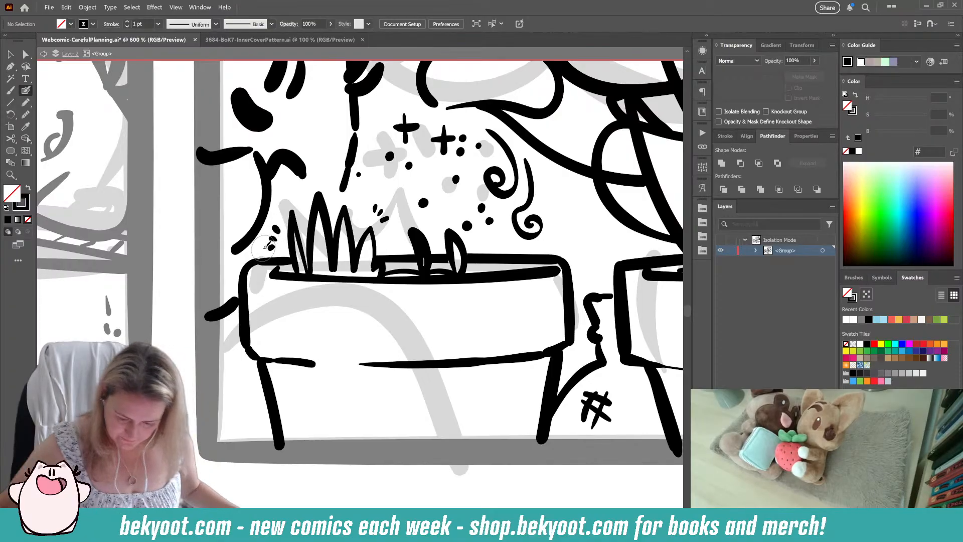
# Step: Try to thin the grass planter's back rim line between and beside the short grass blades
pyautogui.moveTo(430, 259)
pyautogui.mouseDown()
pyautogui.moveTo(448, 261)
pyautogui.moveTo(375, 257)
pyautogui.mouseUp()
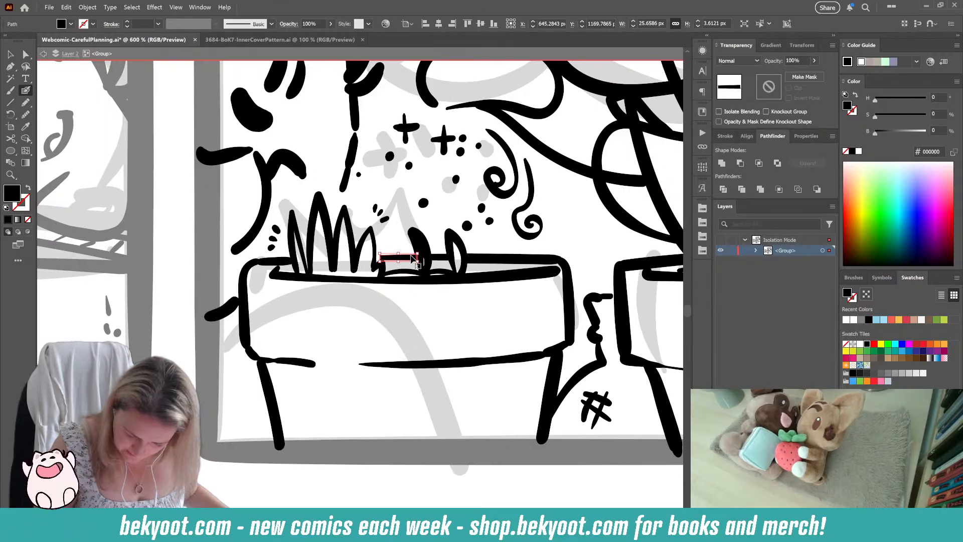
pyautogui.moveTo(397, 261); pyautogui.dragTo(442, 261)
pyautogui.keyDown('ctrl'); pyautogui.click(441, 258); pyautogui.keyUp('ctrl')
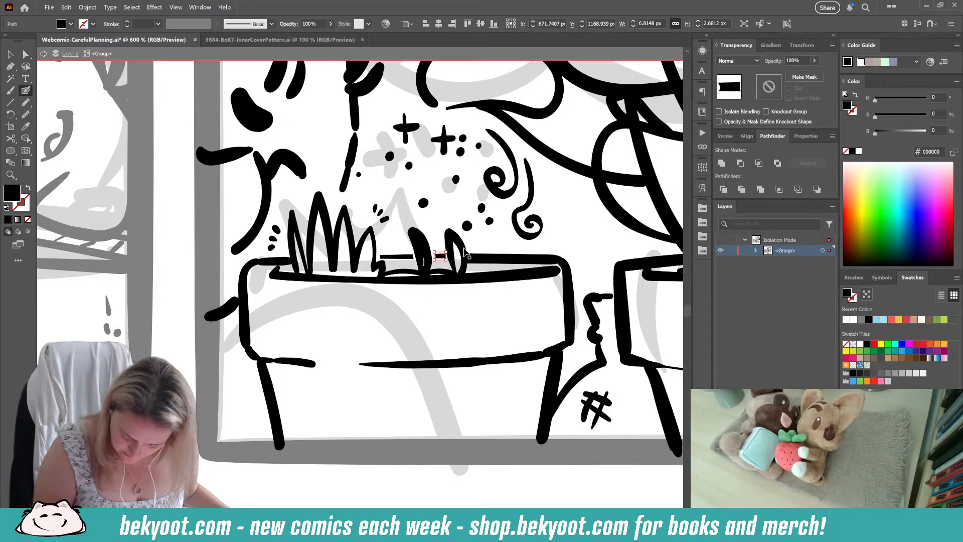
pyautogui.keyDown('ctrl'); pyautogui.click(488, 266); pyautogui.keyUp('ctrl')
pyautogui.keyDown('ctrl'); pyautogui.click(492, 262); pyautogui.keyUp('ctrl')
pyautogui.moveTo(514, 264); pyautogui.dragTo(514, 260)
pyautogui.keyDown('ctrl'); pyautogui.click(579, 243); pyautogui.keyUp('ctrl')
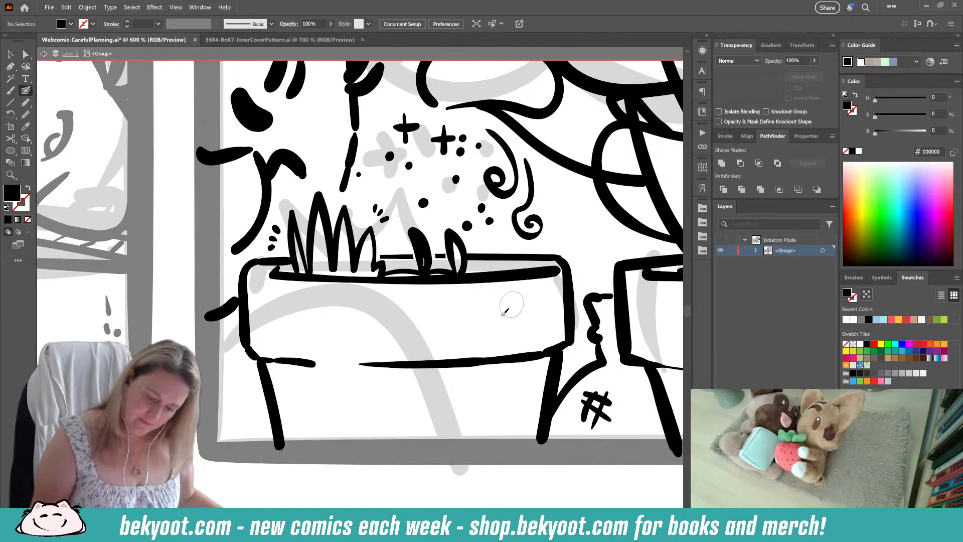
# Step: Delete the remaining pieces of the grass planter's back rim and redraw them as thinner strokes between and beside the short blades
pyautogui.keyDown('ctrl'); pyautogui.click(493, 262); pyautogui.keyUp('ctrl')
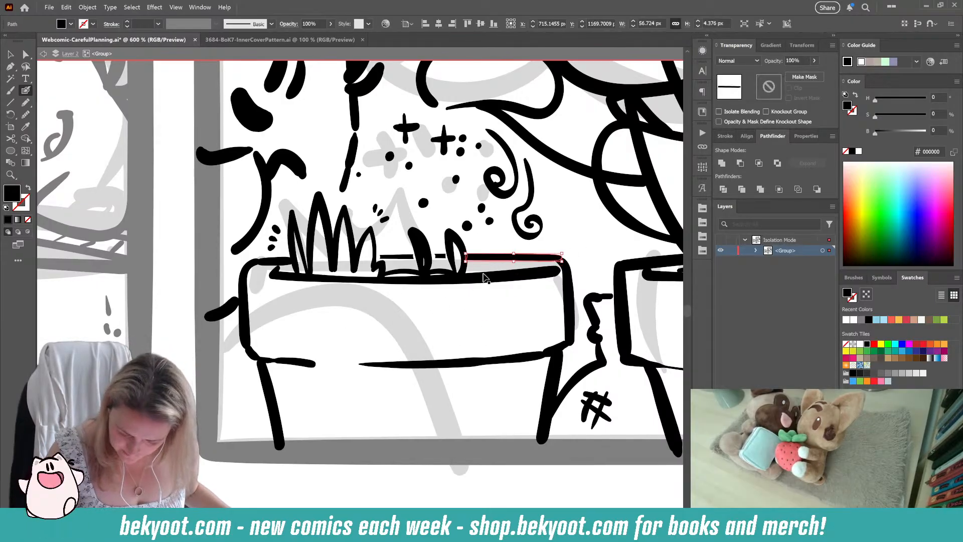
pyautogui.keyDown('ctrl'); pyautogui.keyDown('shift'); pyautogui.click(440, 256); pyautogui.keyUp('shift'); pyautogui.keyUp('ctrl')
pyautogui.keyDown('ctrl'); pyautogui.keyDown('shift'); pyautogui.click(398, 256); pyautogui.keyUp('shift'); pyautogui.keyUp('ctrl')
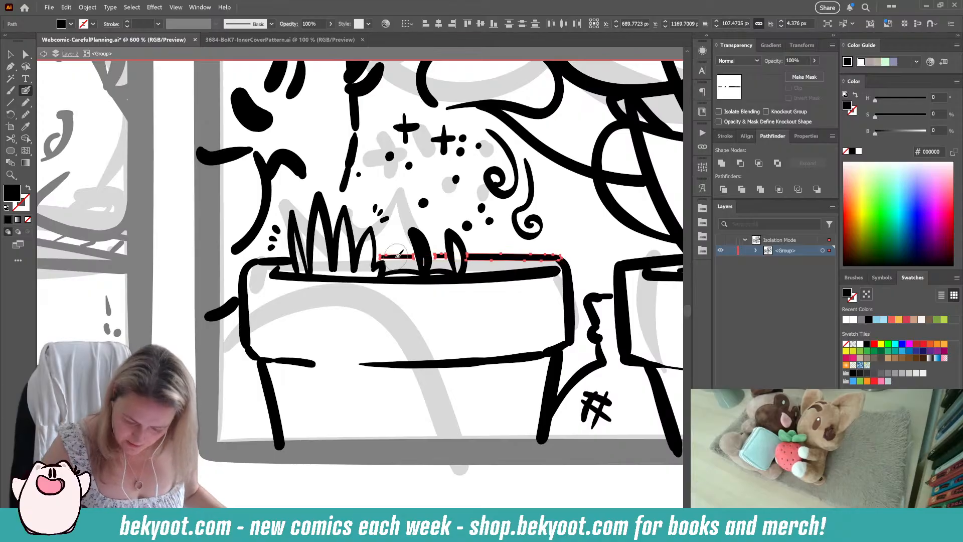
pyautogui.press('Delete')
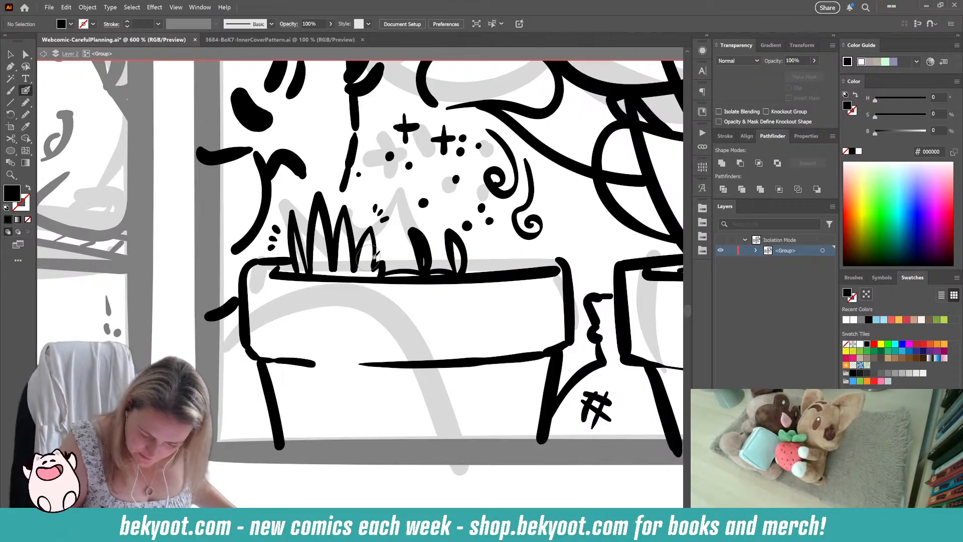
pyautogui.moveTo(379, 256); pyautogui.dragTo(389, 254)
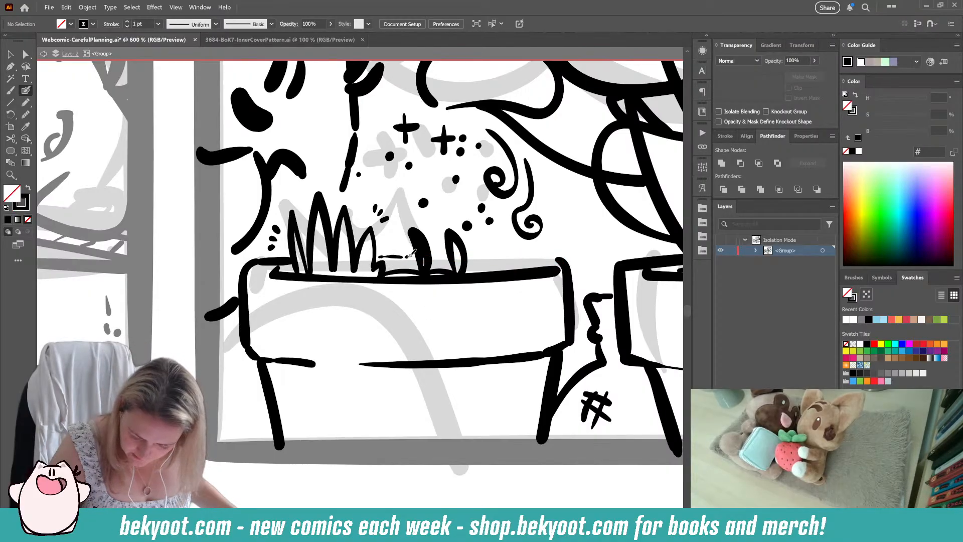
pyautogui.hotkey('ctrl', 'z')
pyautogui.moveTo(379, 256)
pyautogui.mouseDown()
pyautogui.moveTo(551, 256)
pyautogui.moveTo(562, 259)
pyautogui.moveTo(561, 291)
pyautogui.mouseUp()
pyautogui.hotkey('ctrl', 'z')
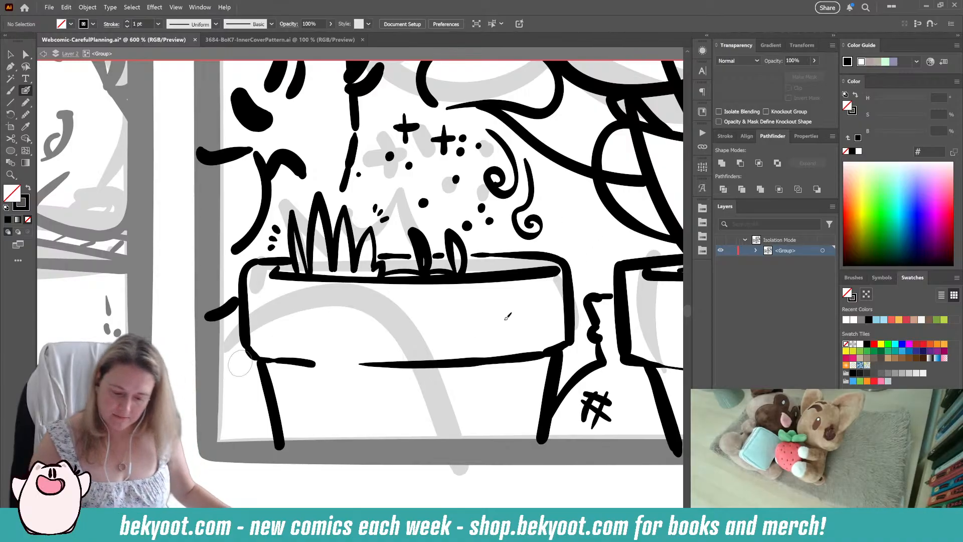
# Step: Rework the right end of the grass planter's inner rim line, trimming its tip and curving it back inward
pyautogui.keyDown('ctrl'); pyautogui.click(556, 273); pyautogui.keyUp('ctrl')
pyautogui.moveTo(561, 273)
pyautogui.mouseDown()
pyautogui.moveTo(516, 263)
pyautogui.moveTo(542, 267)
pyautogui.mouseUp()
pyautogui.keyDown('ctrl'); pyautogui.click(558, 276); pyautogui.keyUp('ctrl')
pyautogui.hotkey('ctrl', 'z')
pyautogui.keyDown('ctrl'); pyautogui.click(508, 305); pyautogui.keyUp('ctrl')
pyautogui.hotkey('shift', 'x')
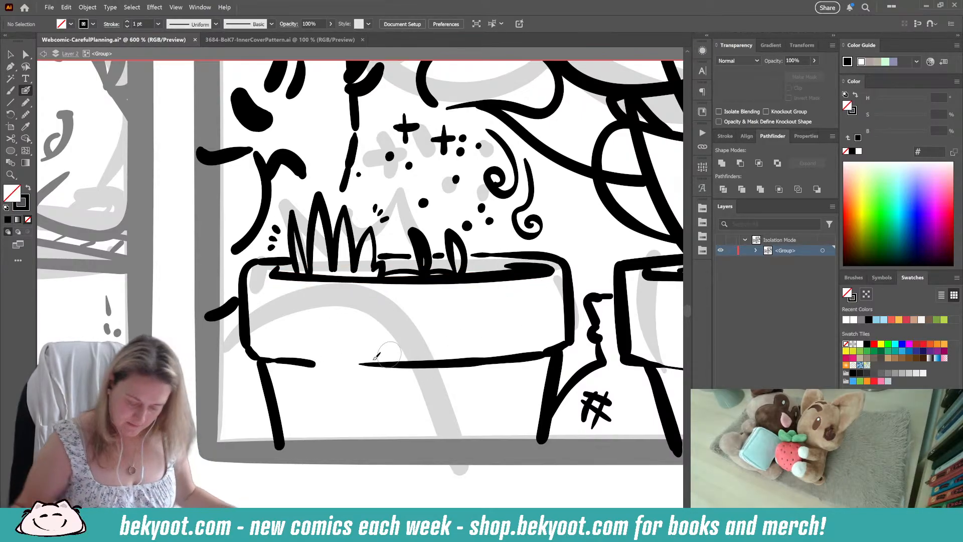
# Step: Remove the vertical guideline running across the headscarf cat's head and face
pyautogui.hotkey('ctrl', '-')
pyautogui.hotkey('ctrl', '-')
pyautogui.hotkey('ctrl', '-')
pyautogui.hotkey('ctrl', '-')
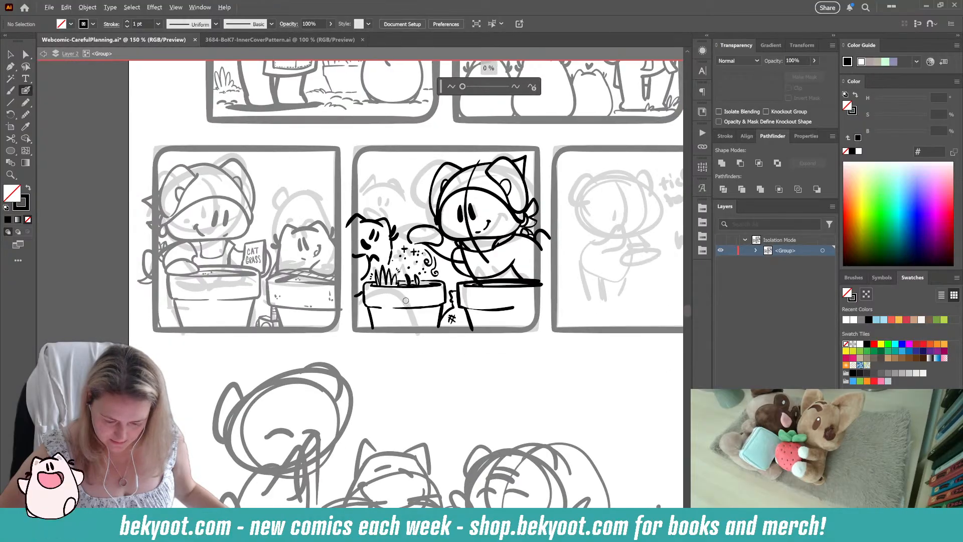
pyautogui.keyDown('ctrl'); pyautogui.click(481, 251); pyautogui.keyUp('ctrl')
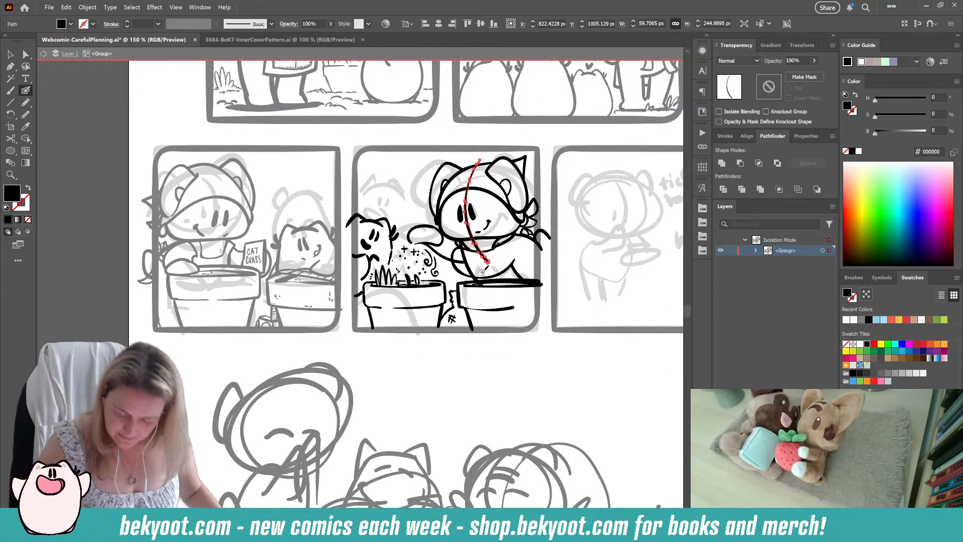
pyautogui.press('Delete')
pyautogui.scroll(2, 479, 268)
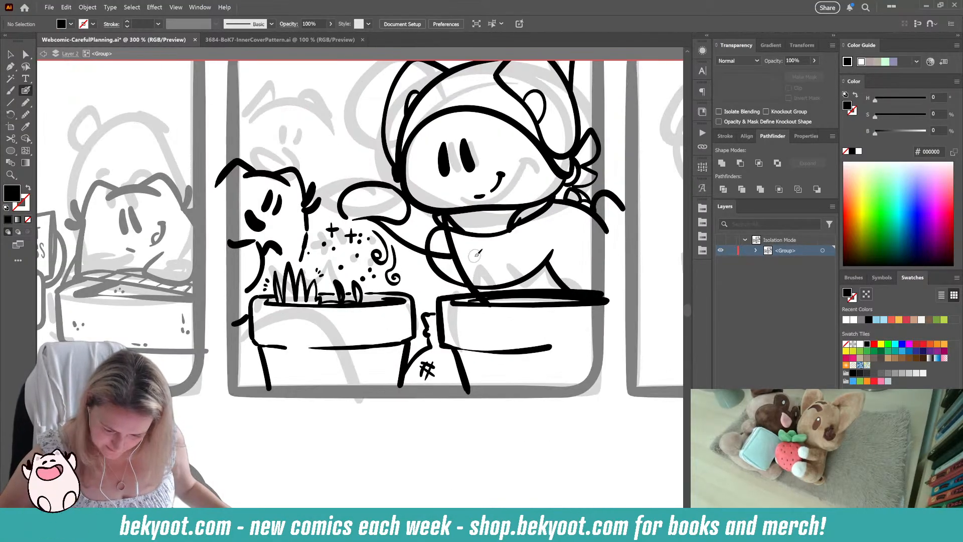
# Step: Erase the guideline through the headscarf cat's torso and the end of the raised arm's line that overlaps the sleeve
pyautogui.moveTo(442, 213); pyautogui.dragTo(489, 304)
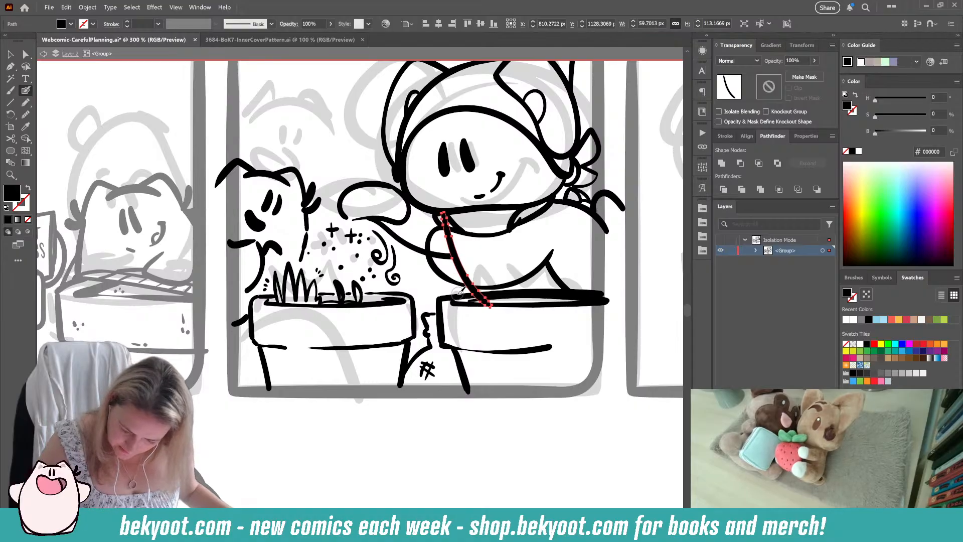
pyautogui.moveTo(456, 259)
pyautogui.mouseDown()
pyautogui.moveTo(445, 238)
pyautogui.moveTo(469, 275)
pyautogui.mouseUp()
pyautogui.moveTo(366, 218); pyautogui.dragTo(435, 254)
pyautogui.keyDown('ctrl'); pyautogui.click(462, 242); pyautogui.keyUp('ctrl')
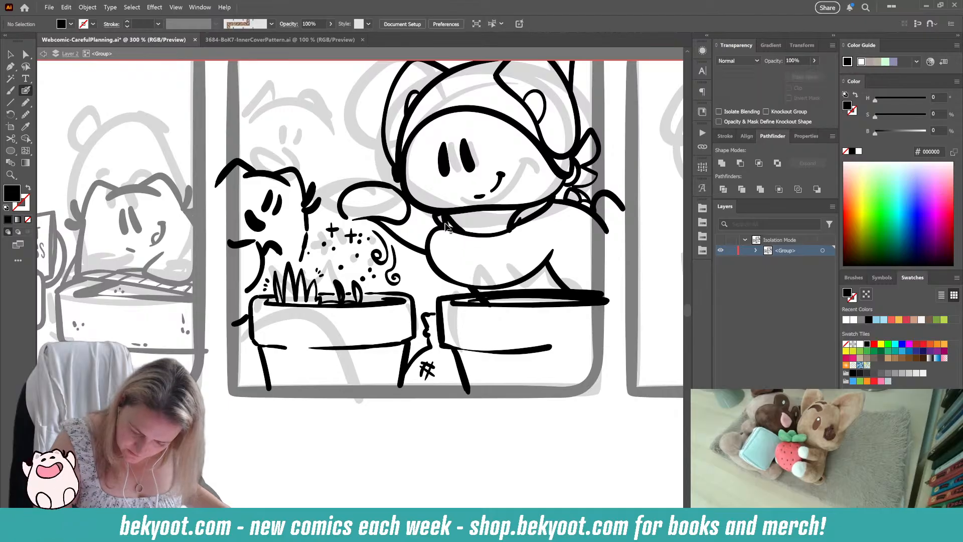
# Step: Clean up the stray overlapping lines at the collar's left end under the headscarf cat's chin
pyautogui.keyDown('ctrl'); pyautogui.click(445, 224); pyautogui.keyUp('ctrl')
pyautogui.keyDown('ctrl'); pyautogui.click(464, 253); pyautogui.keyUp('ctrl')
pyautogui.keyDown('ctrl'); pyautogui.click(453, 223); pyautogui.keyUp('ctrl')
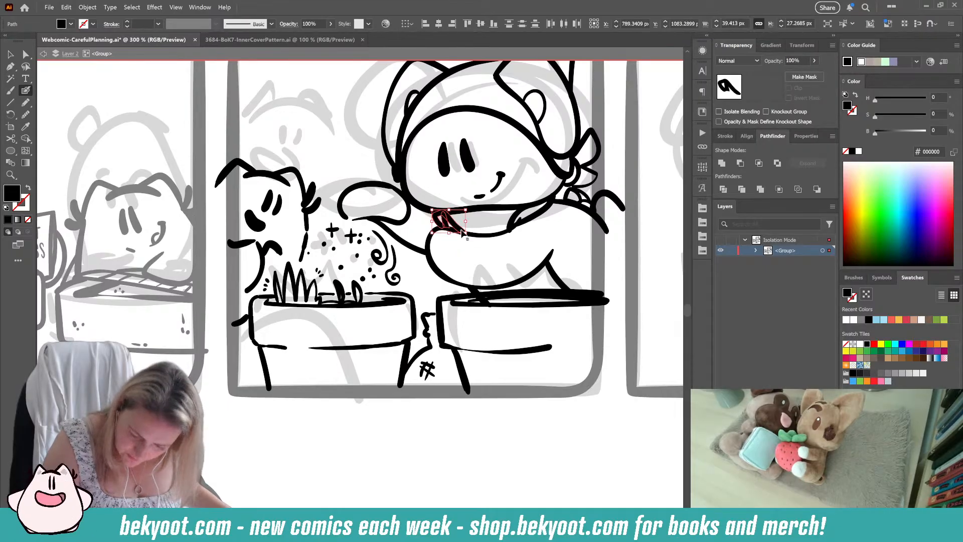
pyautogui.keyDown('ctrl'); pyautogui.click(447, 222); pyautogui.keyUp('ctrl')
pyautogui.keyDown('ctrl'); pyautogui.click(462, 229); pyautogui.keyUp('ctrl')
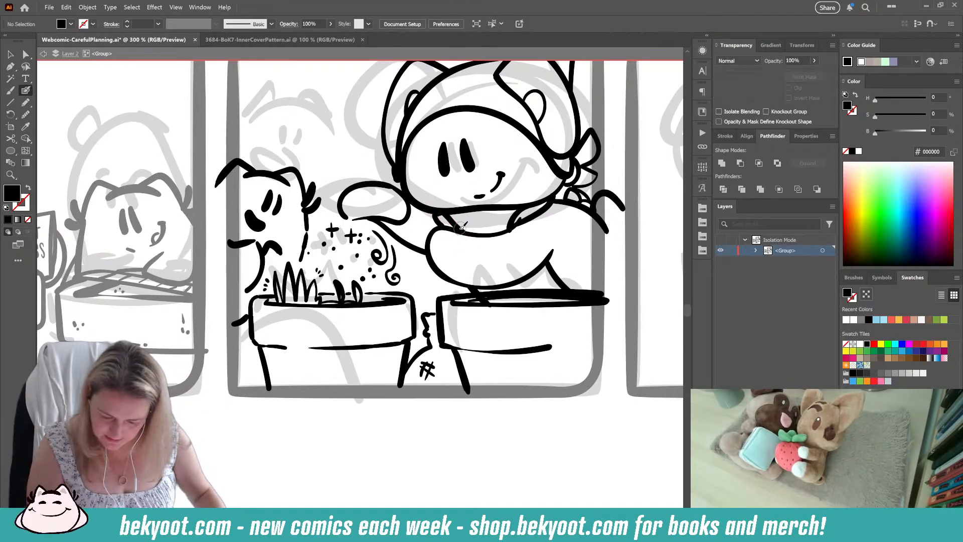
# Step: Trim the overlapping sleeve and collar lines where they meet at the collar's right end
pyautogui.keyDown('ctrl'); pyautogui.click(519, 221); pyautogui.keyUp('ctrl')
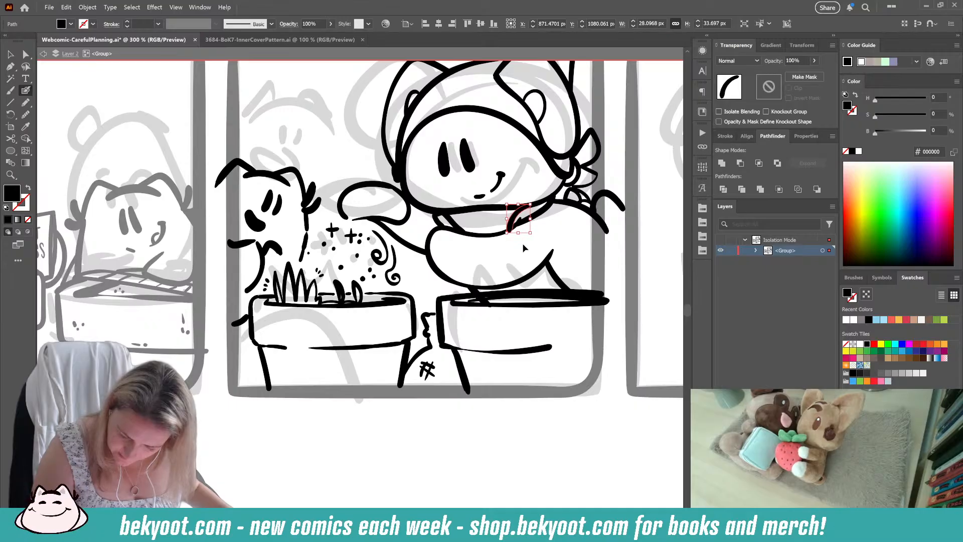
pyautogui.keyDown('ctrl'); pyautogui.click(524, 222); pyautogui.keyUp('ctrl')
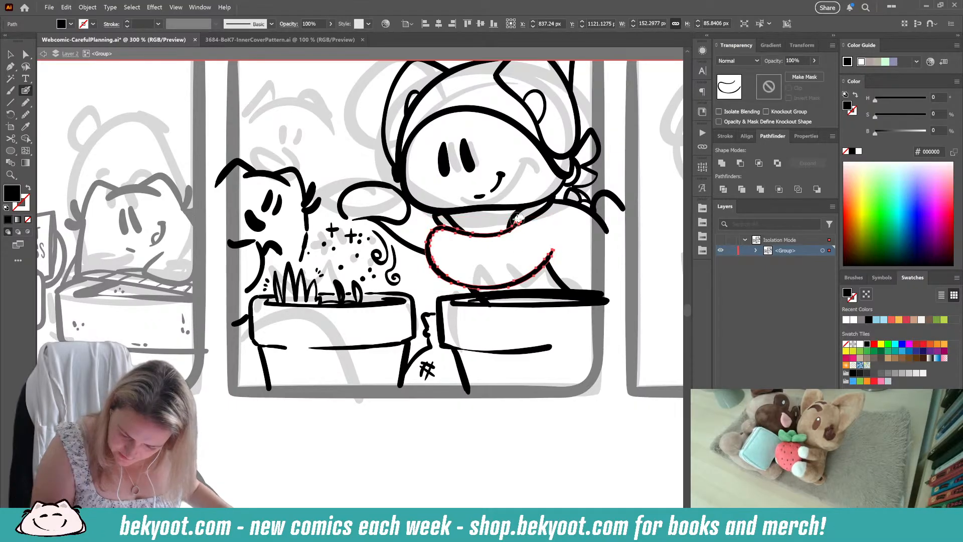
pyautogui.keyDown('ctrl'); pyautogui.click(534, 230); pyautogui.keyUp('ctrl')
pyautogui.keyDown('ctrl'); pyautogui.click(517, 221); pyautogui.keyUp('ctrl')
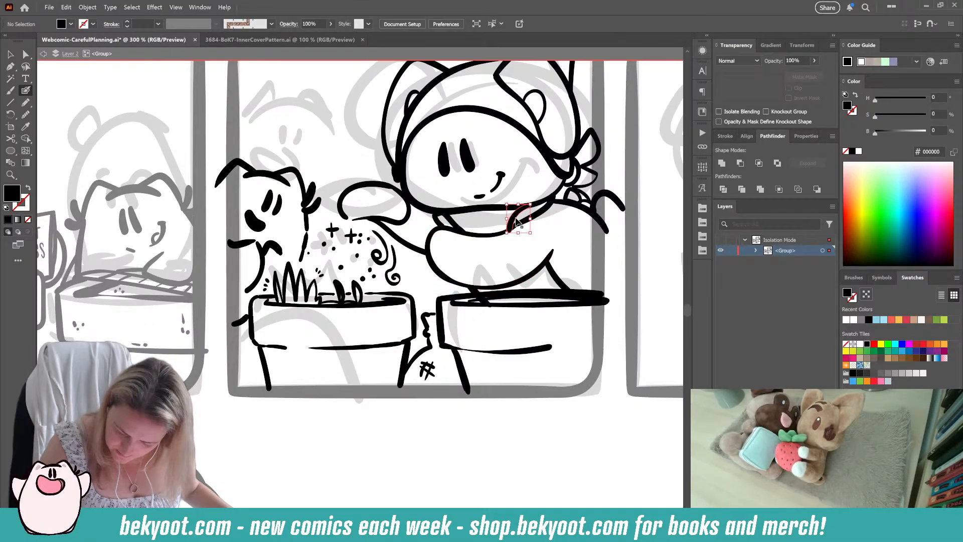
pyautogui.keyDown('ctrl'); pyautogui.click(519, 249); pyautogui.keyUp('ctrl')
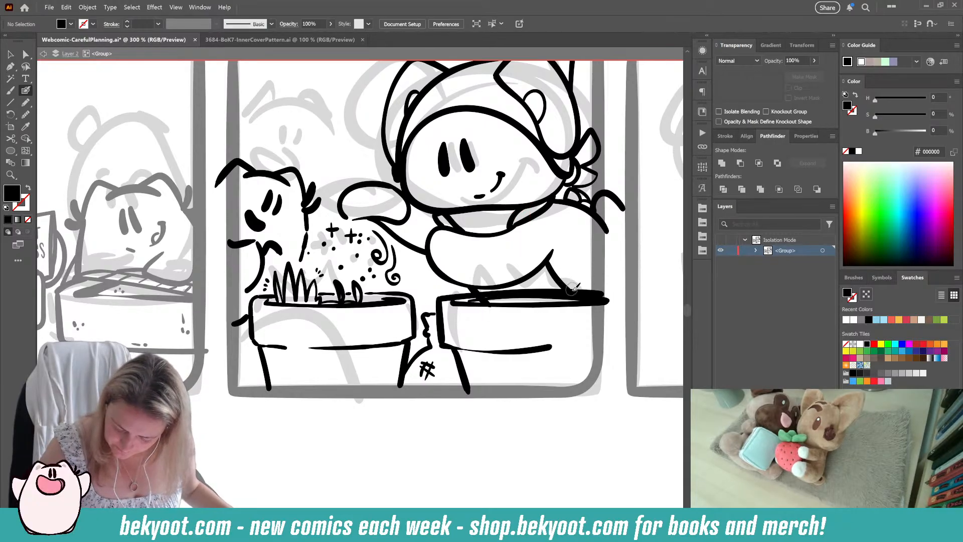
# Step: Ink the curved line from the headscarf cat's elbow to its shoulder, and remove the leftover guideline stub at the planter's rim
pyautogui.moveTo(549, 263)
pyautogui.mouseDown()
pyautogui.moveTo(599, 213)
pyautogui.moveTo(564, 273)
pyautogui.moveTo(602, 228)
pyautogui.moveTo(598, 216)
pyautogui.mouseUp()
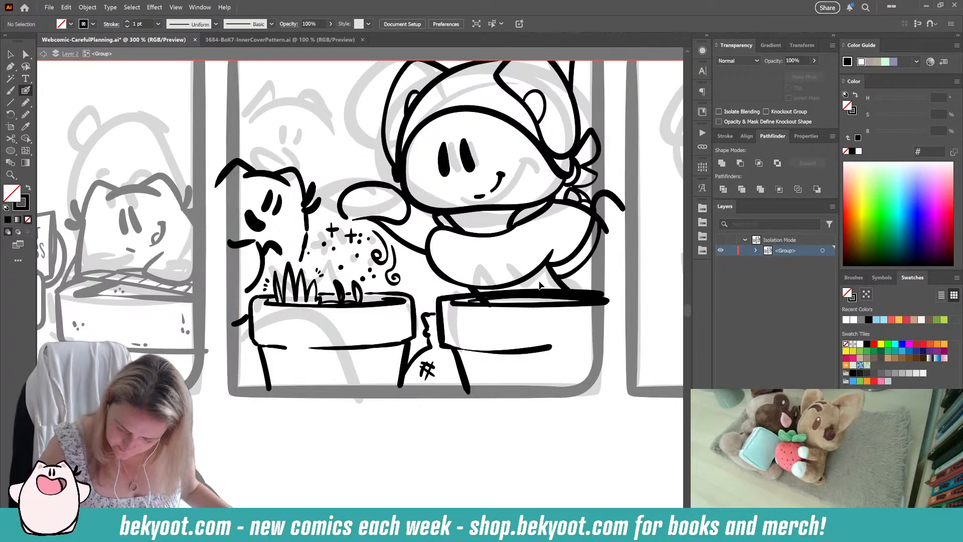
pyautogui.keyDown('ctrl'); pyautogui.click(488, 305); pyautogui.keyUp('ctrl')
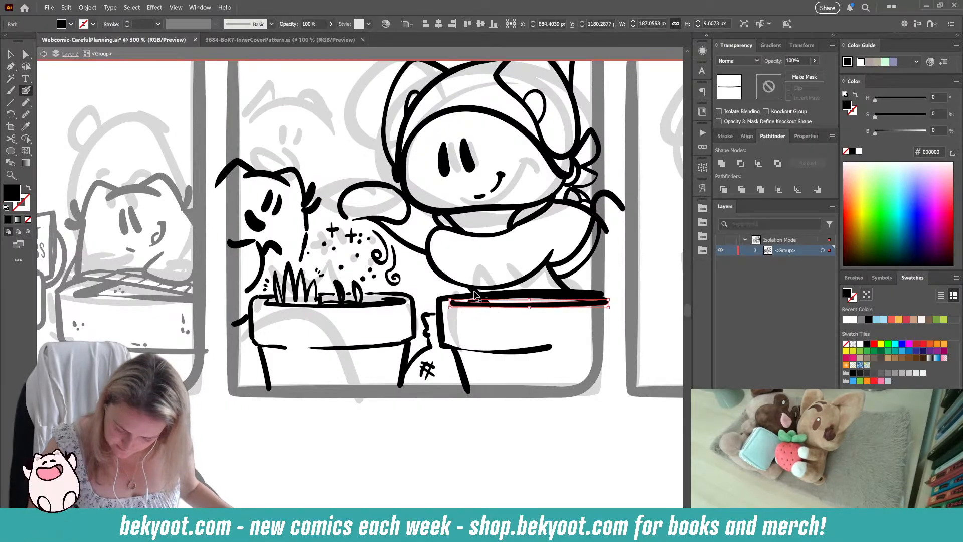
pyautogui.keyDown('ctrl'); pyautogui.click(472, 289); pyautogui.keyUp('ctrl')
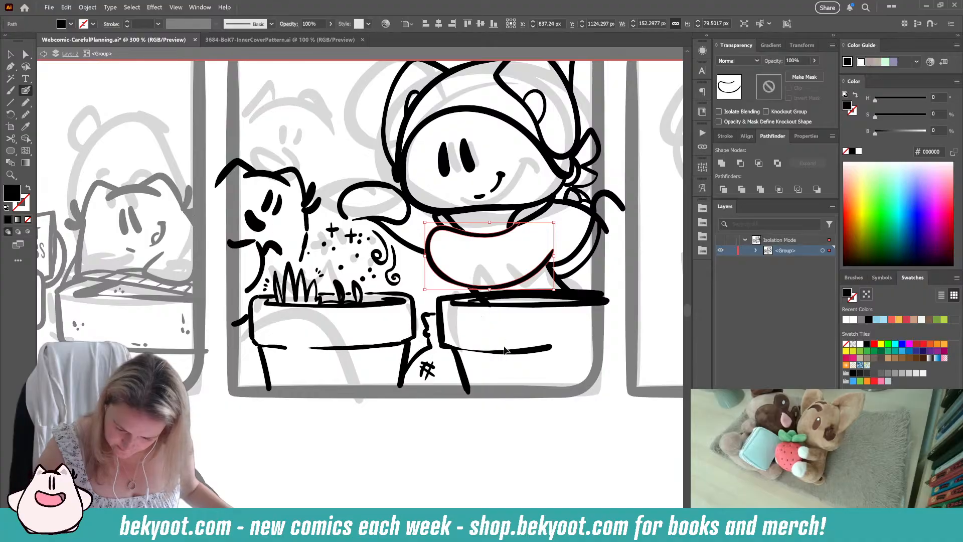
pyautogui.keyDown('ctrl'); pyautogui.click(441, 293); pyautogui.keyUp('ctrl')
pyautogui.keyDown('ctrl'); pyautogui.click(470, 295); pyautogui.keyUp('ctrl')
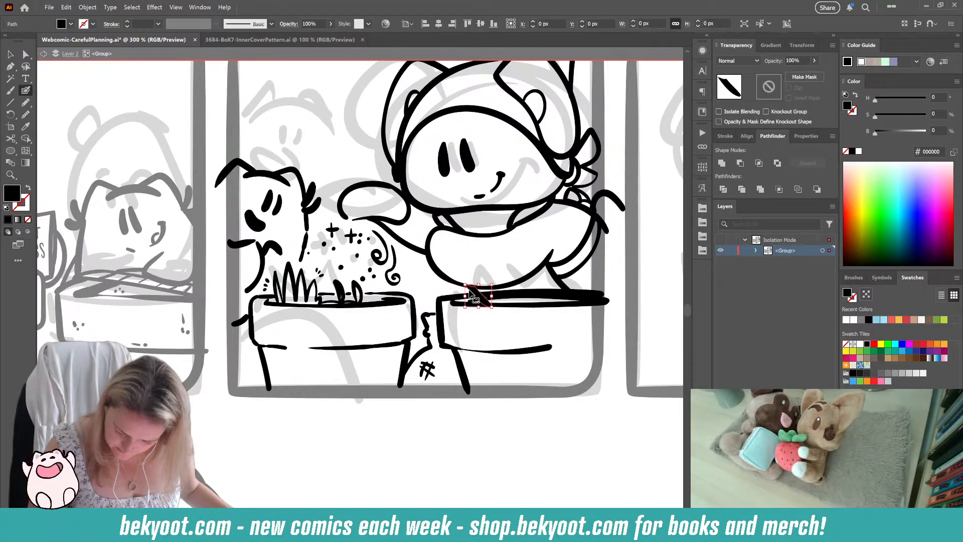
pyautogui.moveTo(492, 304); pyautogui.dragTo(468, 302)
pyautogui.keyDown('ctrl'); pyautogui.click(390, 424); pyautogui.keyUp('ctrl')
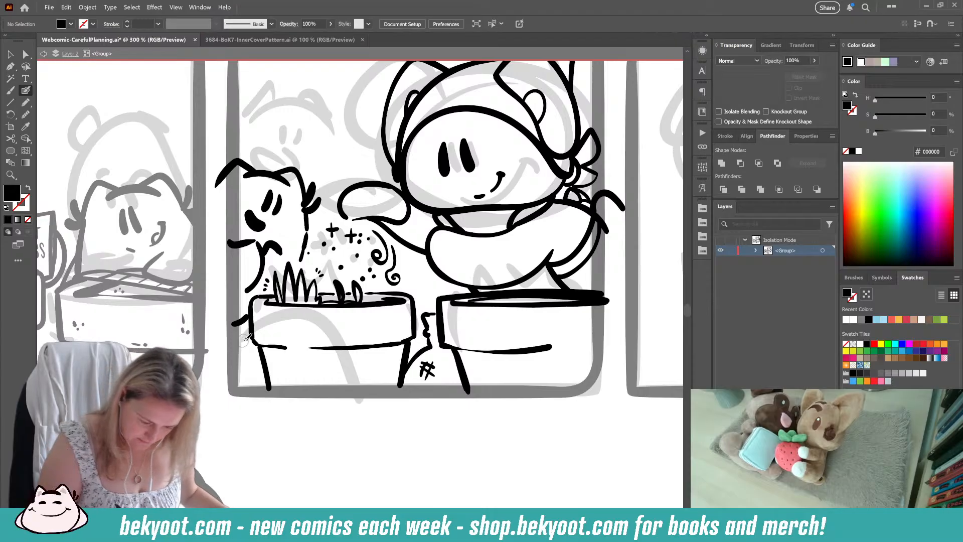
# Step: Try a few short curved strokes beside the left planter's base, at the middle panel's left edge
pyautogui.moveTo(236, 357); pyautogui.dragTo(260, 363)
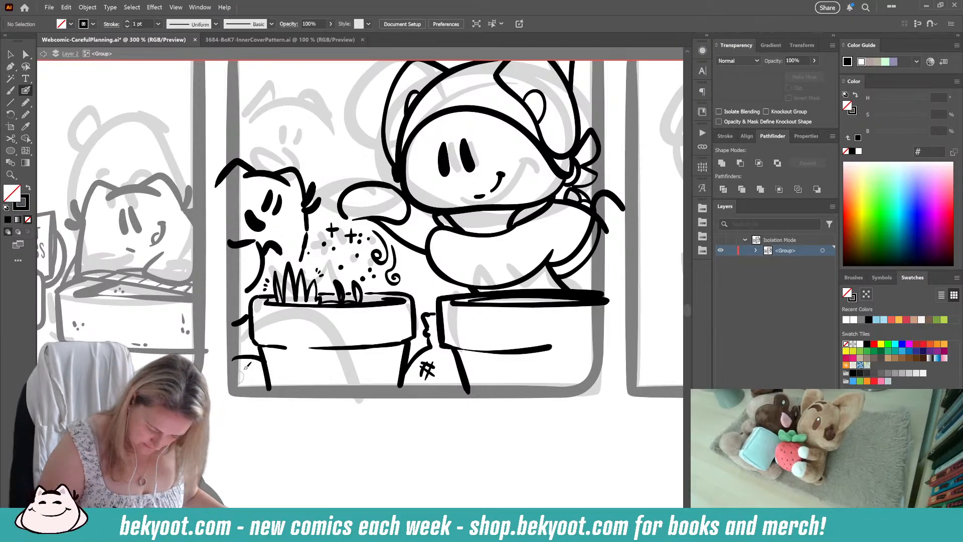
pyautogui.hotkey('shift', 'x')
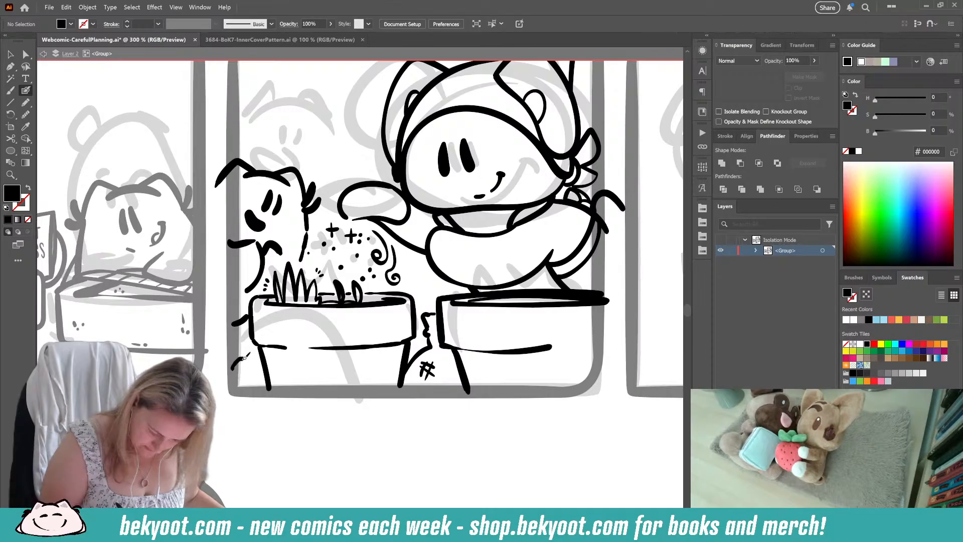
pyautogui.hotkey('ctrl', 'z')
pyautogui.hotkey('ctrl', 'z')
pyautogui.moveTo(243, 364); pyautogui.dragTo(263, 367)
pyautogui.hotkey('ctrl', 'z')
pyautogui.moveTo(295, 432); pyautogui.dragTo(362, 440)
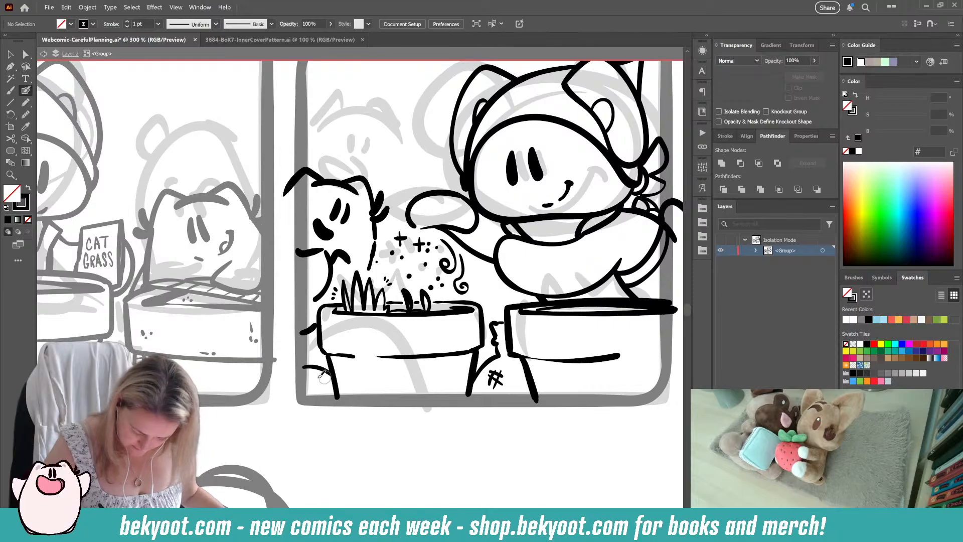
pyautogui.moveTo(306, 374)
pyautogui.mouseDown()
pyautogui.moveTo(332, 380)
pyautogui.moveTo(324, 386)
pyautogui.mouseUp()
pyautogui.moveTo(304, 366); pyautogui.dragTo(321, 372)
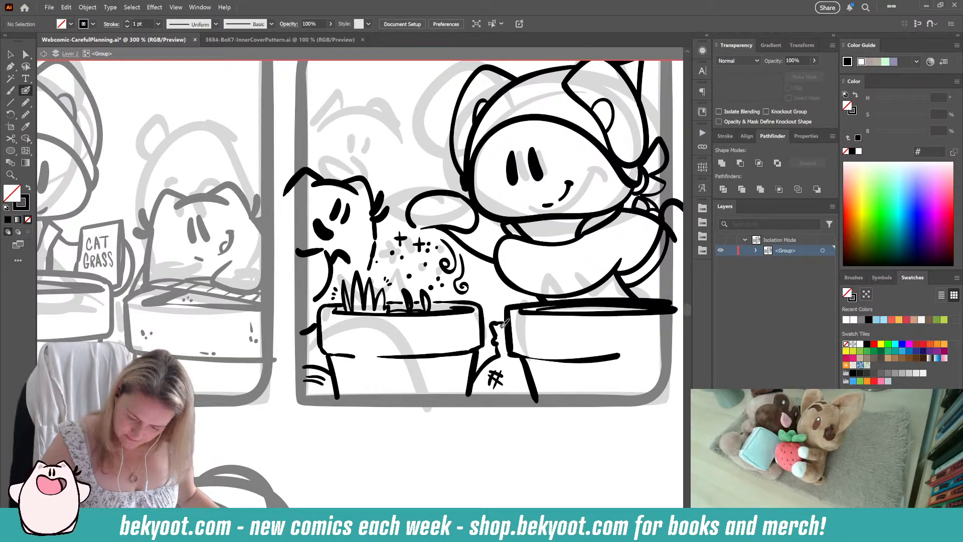
# Step: Ink short accent marks on the ground between the patched sack and the right planter
pyautogui.moveTo(501, 358); pyautogui.dragTo(525, 371)
pyautogui.hotkey('ctrl', 'z')
pyautogui.moveTo(501, 420); pyautogui.dragTo(437, 419)
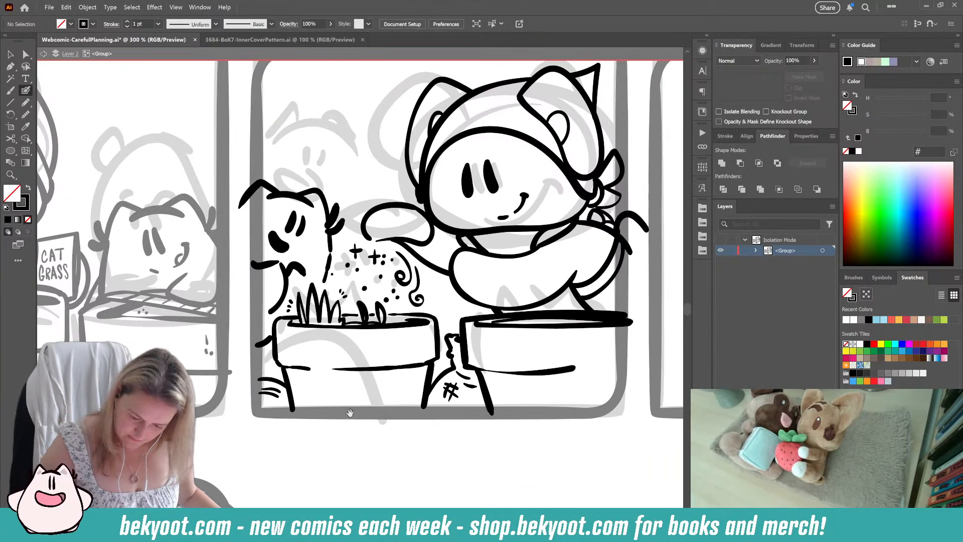
pyautogui.moveTo(352, 424); pyautogui.dragTo(392, 452)
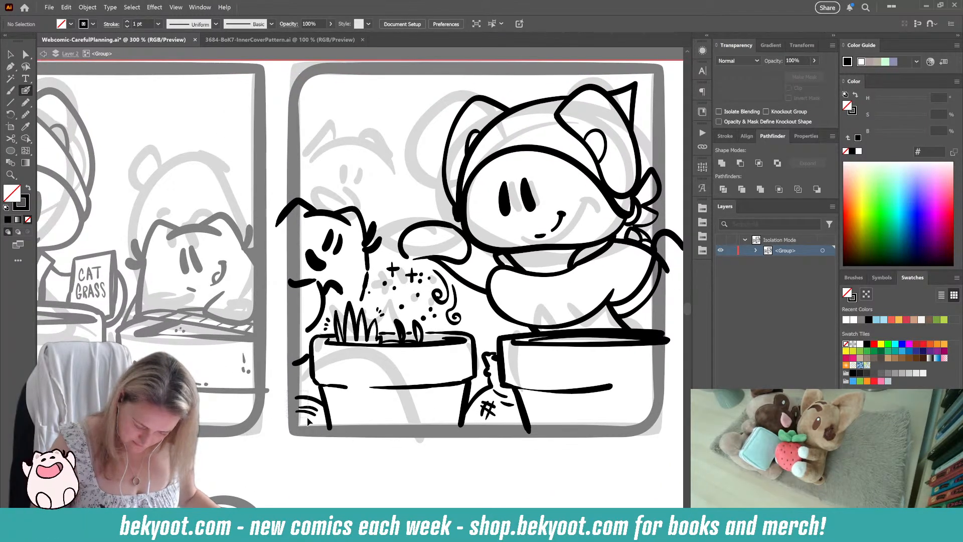
# Step: Replace the short strokes beside the left planter's base with a small inked grass tuft
pyautogui.moveTo(308, 418)
pyautogui.mouseDown()
pyautogui.moveTo(321, 399)
pyautogui.moveTo(303, 386)
pyautogui.moveTo(295, 400)
pyautogui.mouseUp()
pyautogui.press('Delete')
pyautogui.hotkey('ctrl', 'z')
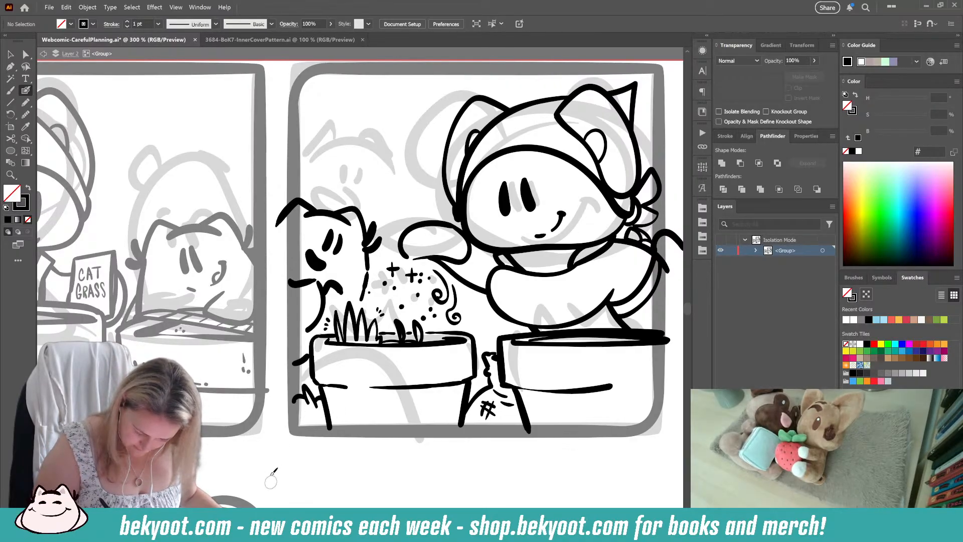
pyautogui.moveTo(333, 466); pyautogui.dragTo(293, 471)
pyautogui.hotkey('ctrl', 'z')
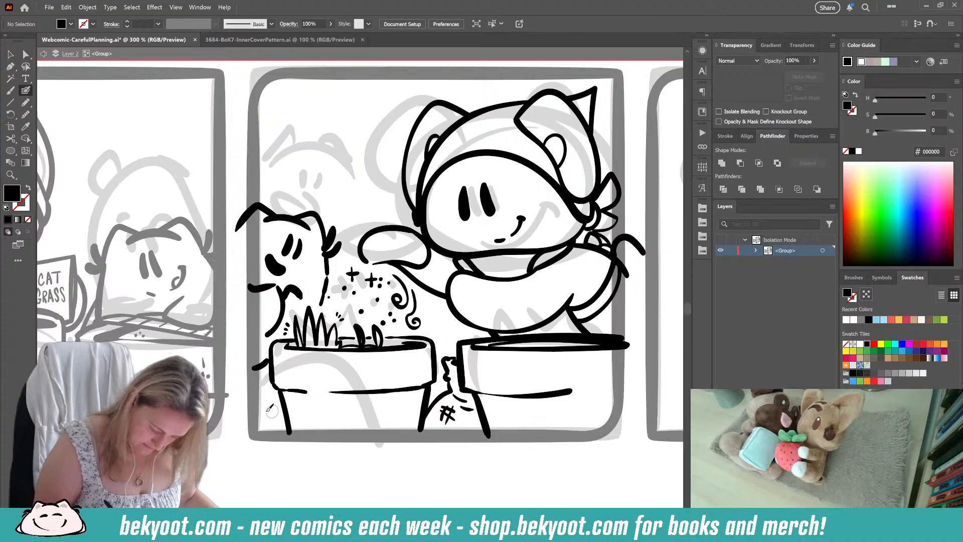
pyautogui.moveTo(255, 408); pyautogui.dragTo(268, 400)
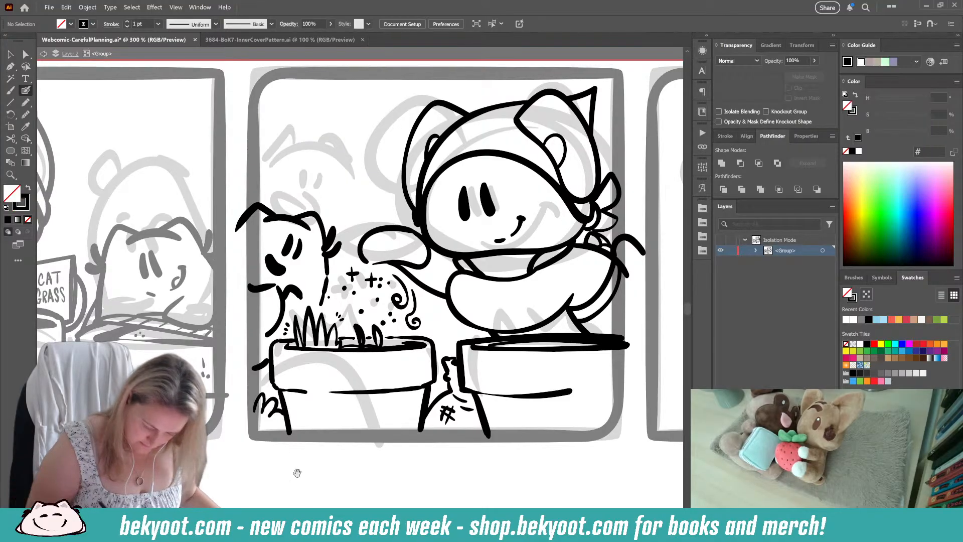
# Step: Draw two small solid hearts, one beside the headscarf cat's head and one above the small cat
pyautogui.moveTo(304, 469); pyautogui.dragTo(265, 454)
pyautogui.moveTo(334, 457); pyautogui.dragTo(307, 487)
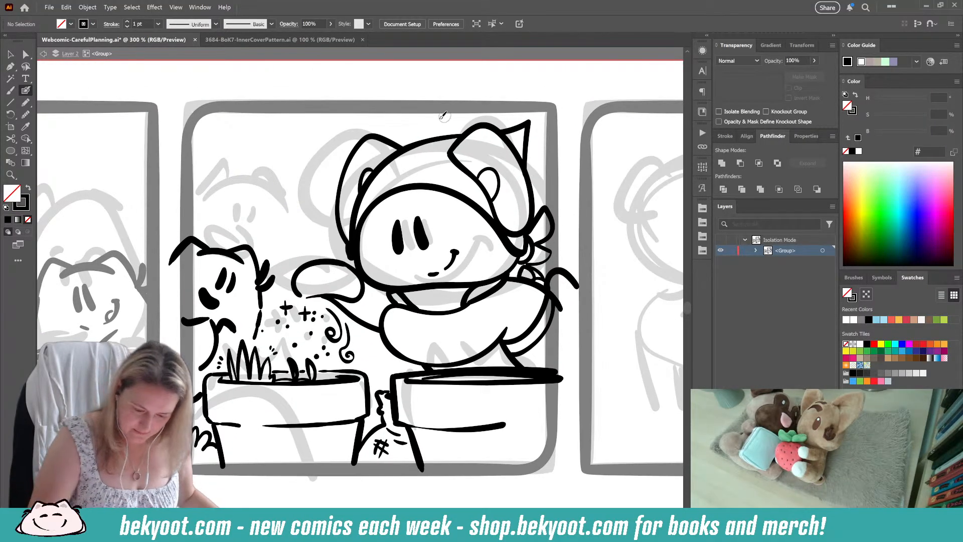
pyautogui.moveTo(312, 206)
pyautogui.mouseDown()
pyautogui.moveTo(321, 218)
pyautogui.moveTo(324, 204)
pyautogui.mouseUp()
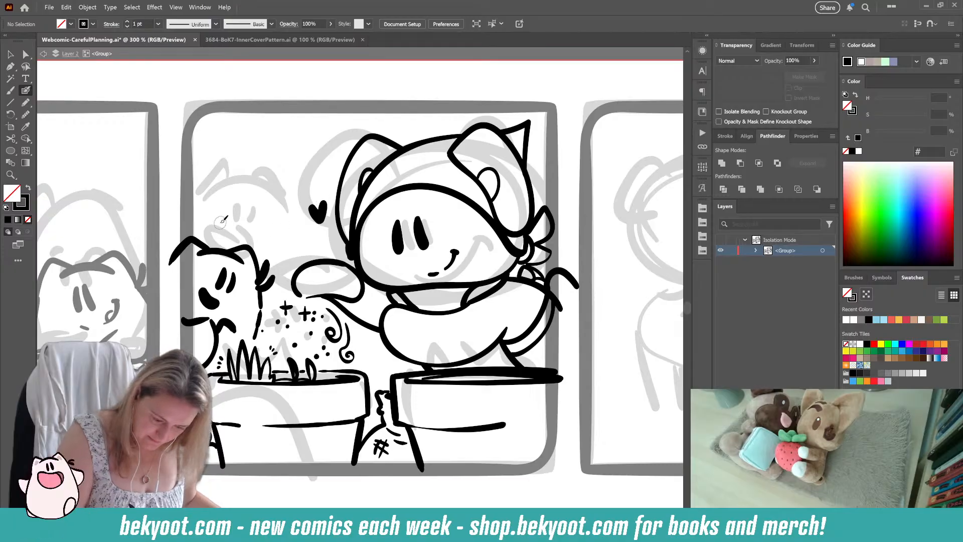
pyautogui.moveTo(221, 222); pyautogui.dragTo(234, 225)
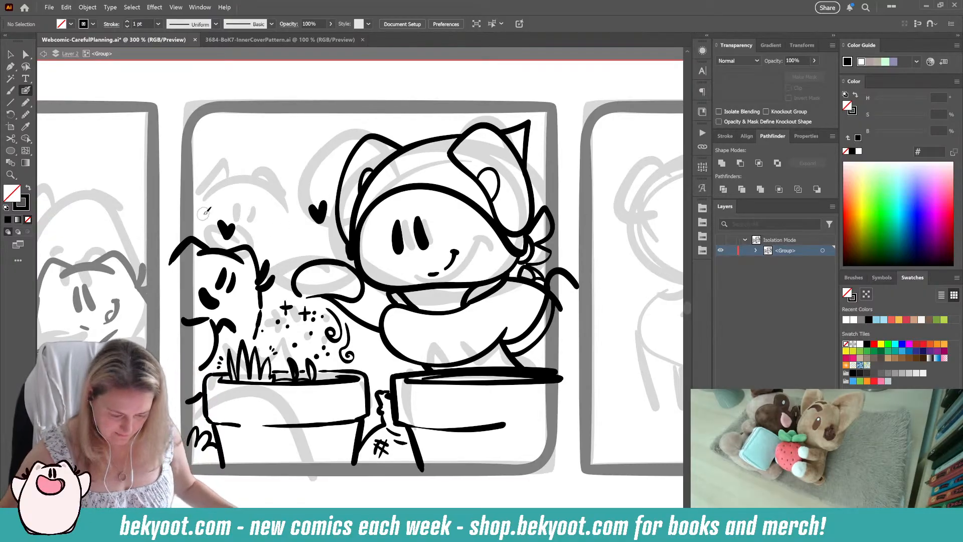
# Step: Trim the small cat's ear and arm lines where they extend past the middle panel's left border
pyautogui.moveTo(171, 263); pyautogui.dragTo(212, 250)
pyautogui.press('Left')
pyautogui.press('Left')
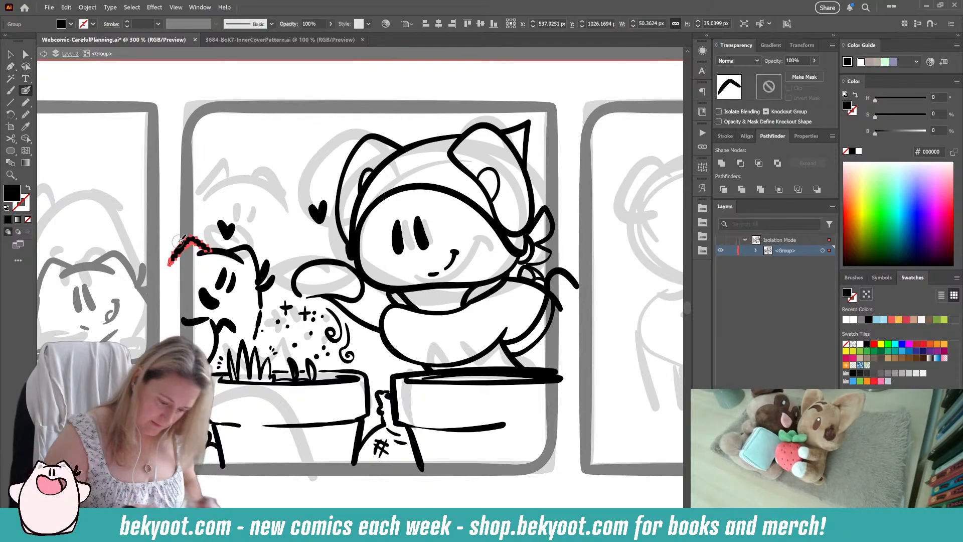
pyautogui.moveTo(179, 240)
pyautogui.mouseDown()
pyautogui.moveTo(172, 261)
pyautogui.moveTo(174, 221)
pyautogui.mouseUp()
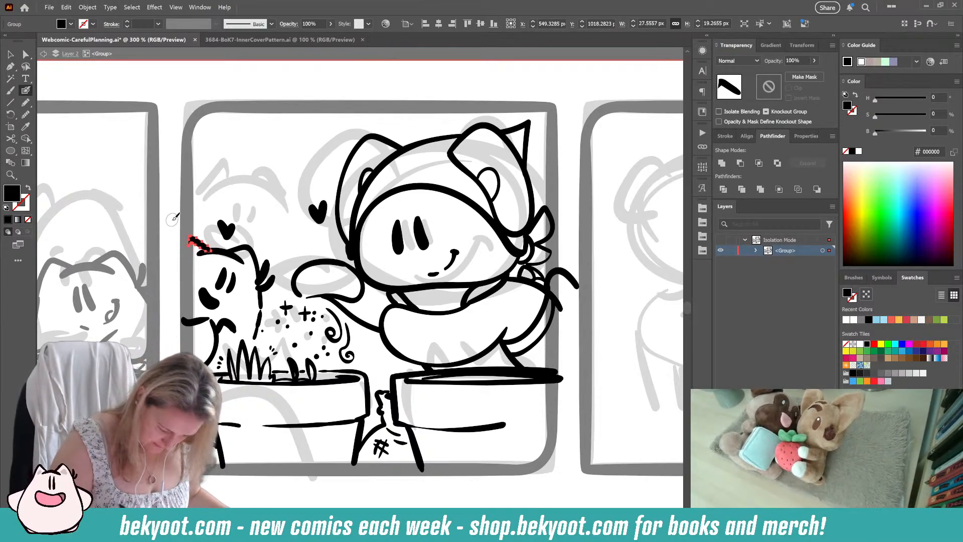
pyautogui.keyDown('ctrl'); pyautogui.click(241, 327); pyautogui.keyUp('ctrl')
pyautogui.keyDown('ctrl'); pyautogui.click(199, 321); pyautogui.keyUp('ctrl')
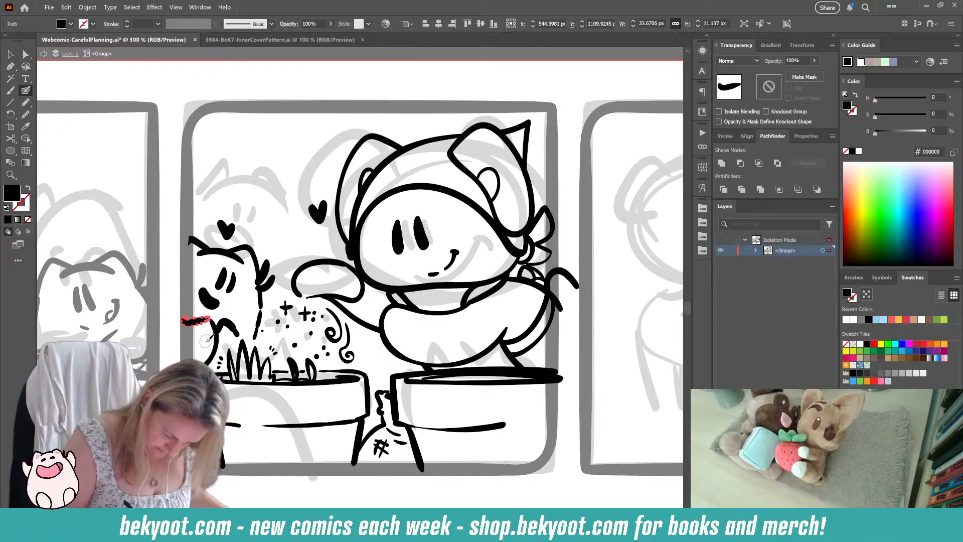
pyautogui.press('Delete')
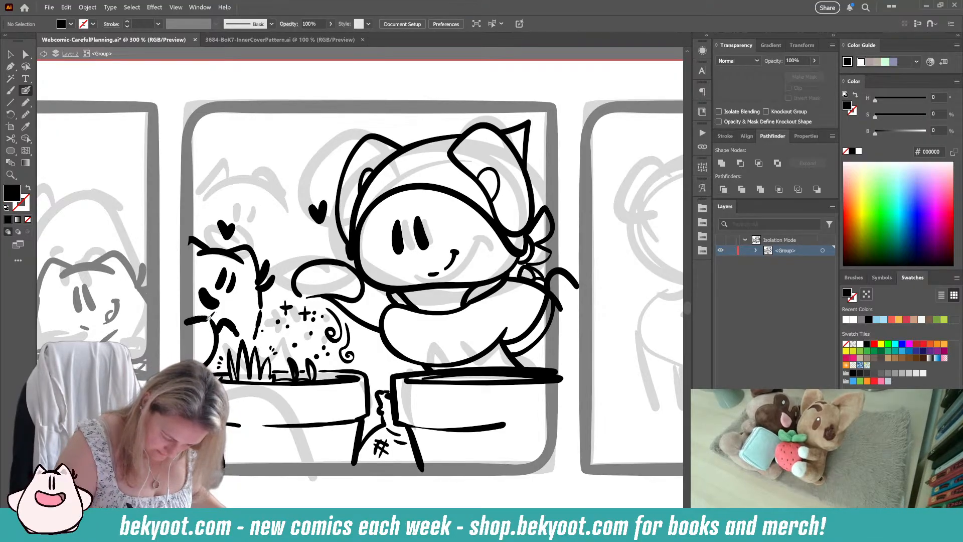
pyautogui.hotkey('shift', 'x')
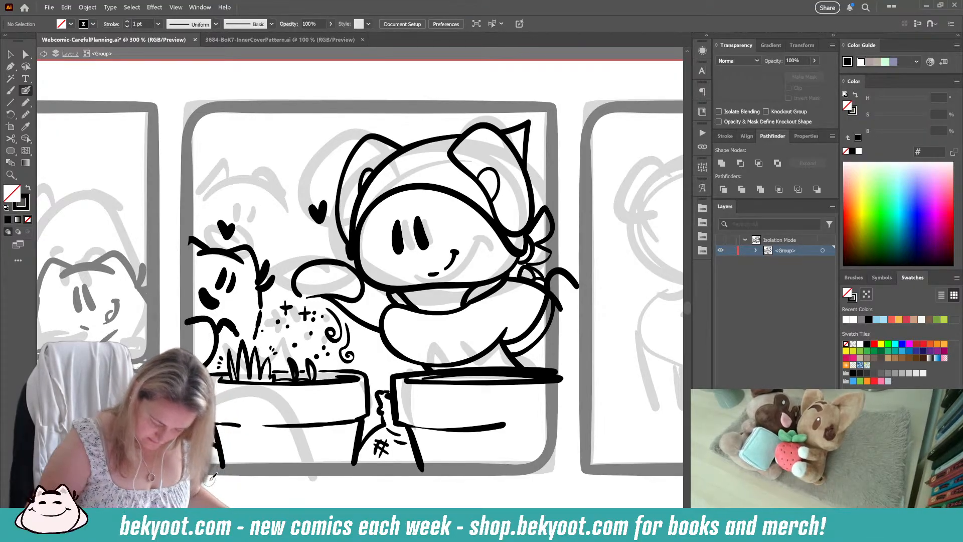
# Step: Trim the headscarf cat's shoulder line and the right planter's rim where they extend past the middle panel's right border
pyautogui.scroll(-2, 416, 344)
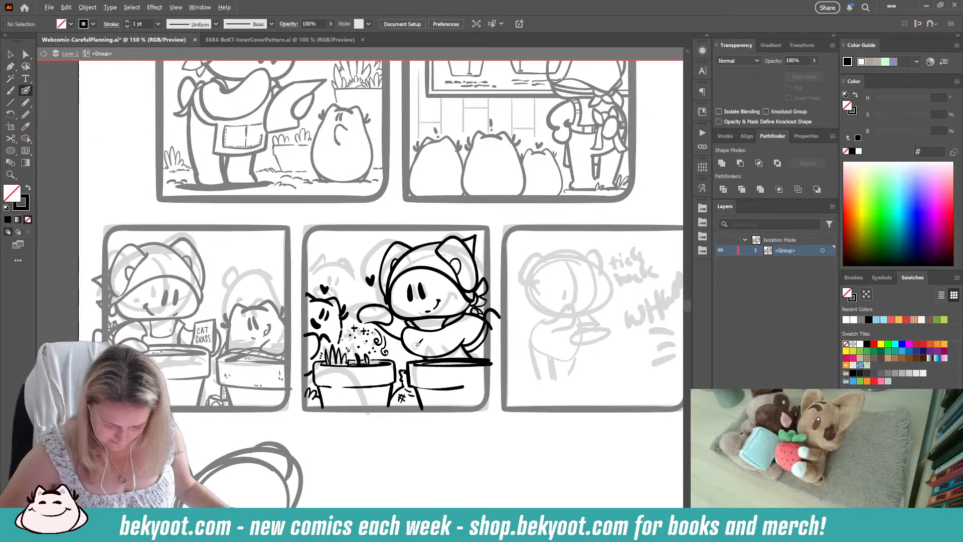
pyautogui.moveTo(336, 466); pyautogui.dragTo(271, 445)
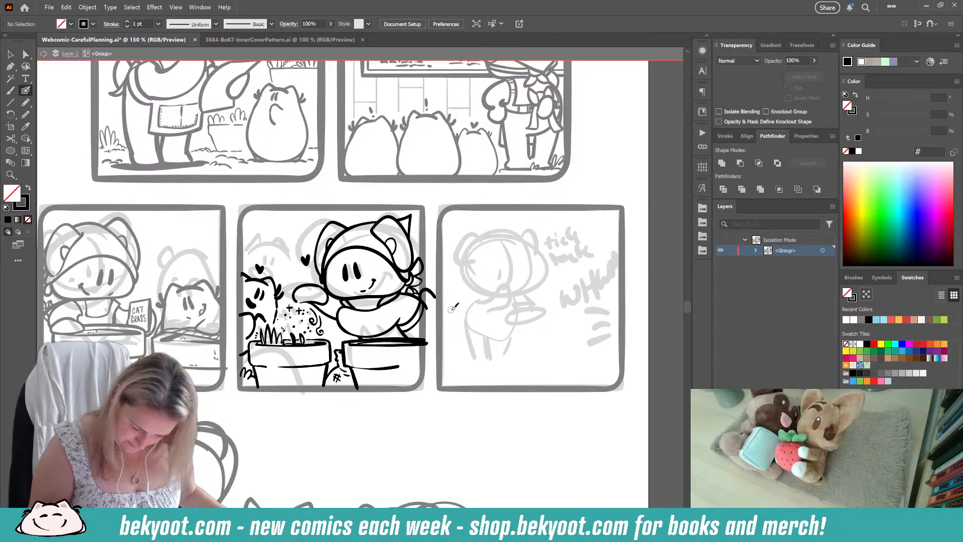
pyautogui.moveTo(420, 300)
pyautogui.mouseDown()
pyautogui.moveTo(429, 288)
pyautogui.moveTo(435, 299)
pyautogui.mouseUp()
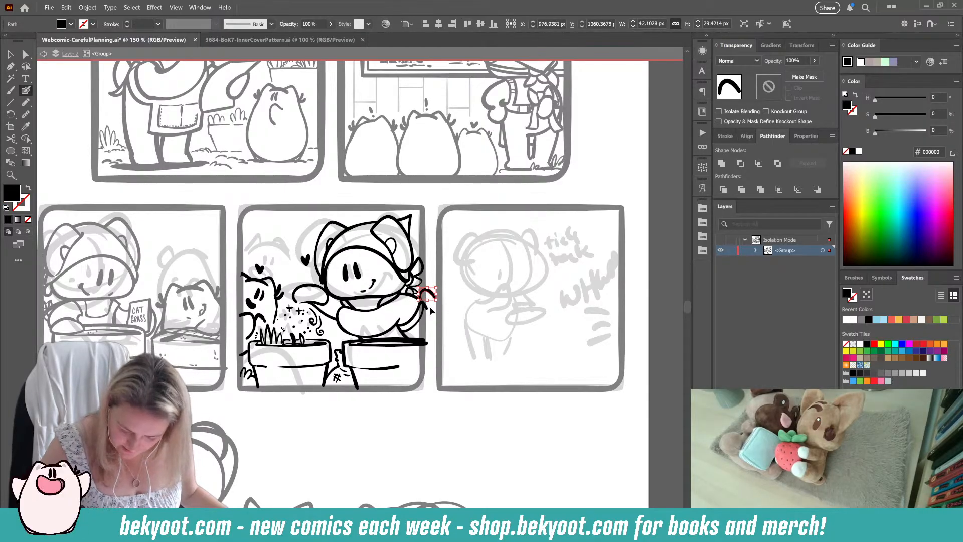
pyautogui.keyDown('ctrl'); pyautogui.keyDown('shift'); pyautogui.click(427, 307); pyautogui.keyUp('shift'); pyautogui.keyUp('ctrl')
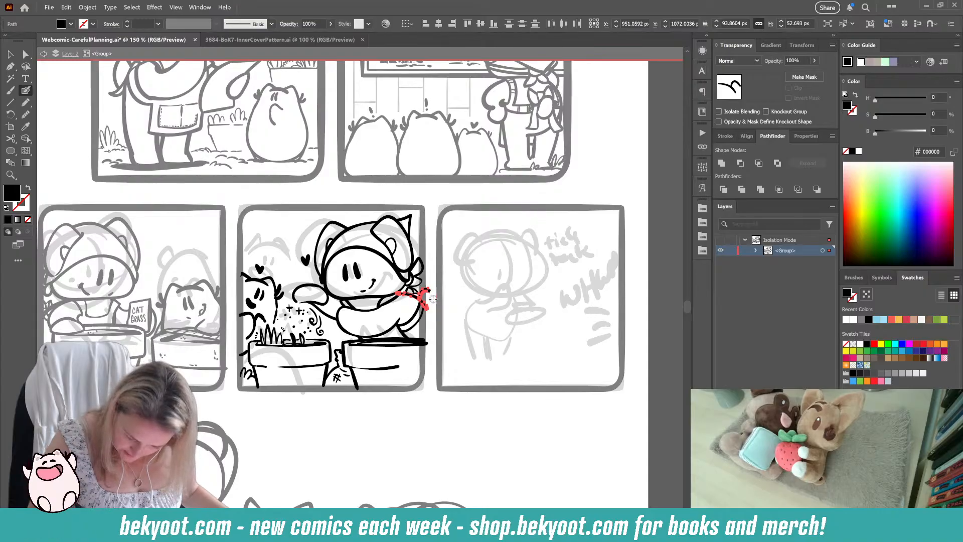
pyautogui.moveTo(430, 291); pyautogui.dragTo(430, 314)
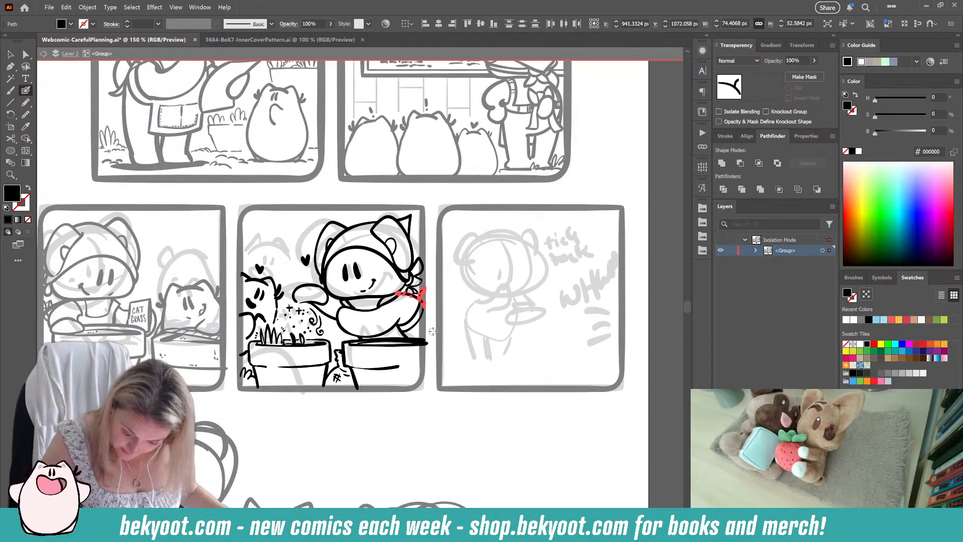
pyautogui.keyDown('ctrl'); pyautogui.click(427, 343); pyautogui.keyUp('ctrl')
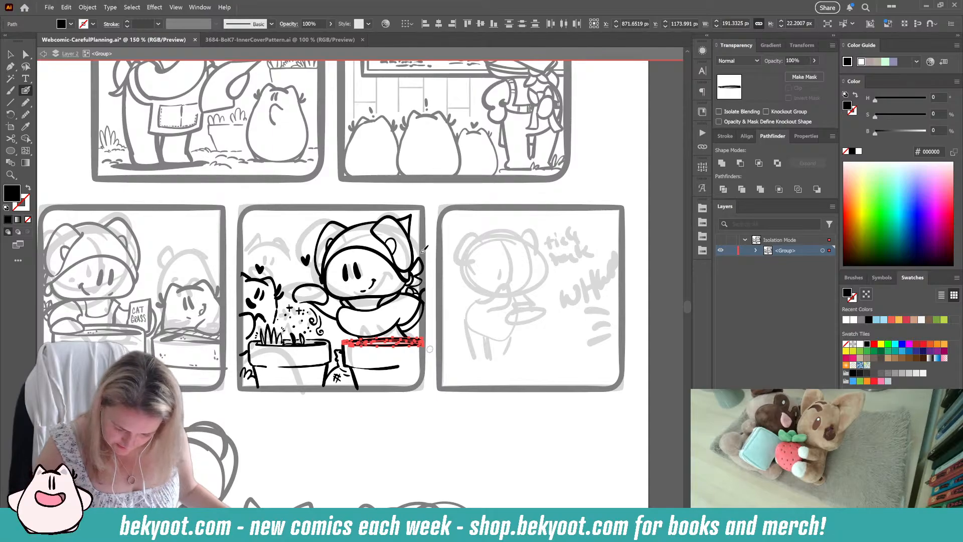
pyautogui.keyDown('ctrl'); pyautogui.click(366, 407); pyautogui.keyUp('ctrl')
pyautogui.moveTo(353, 419); pyautogui.dragTo(354, 380)
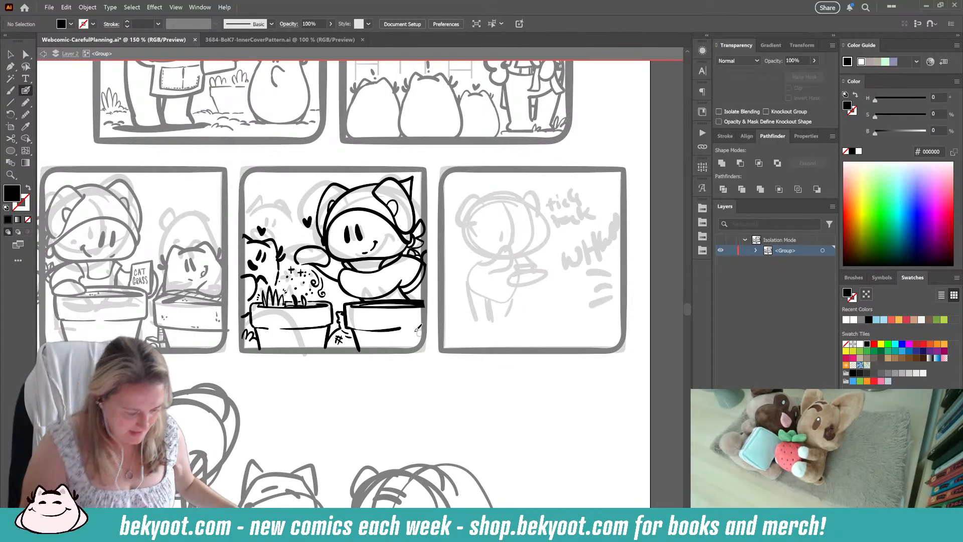
# Step: Leave the line-art group's isolation mode and save the comic file
pyautogui.press('v')
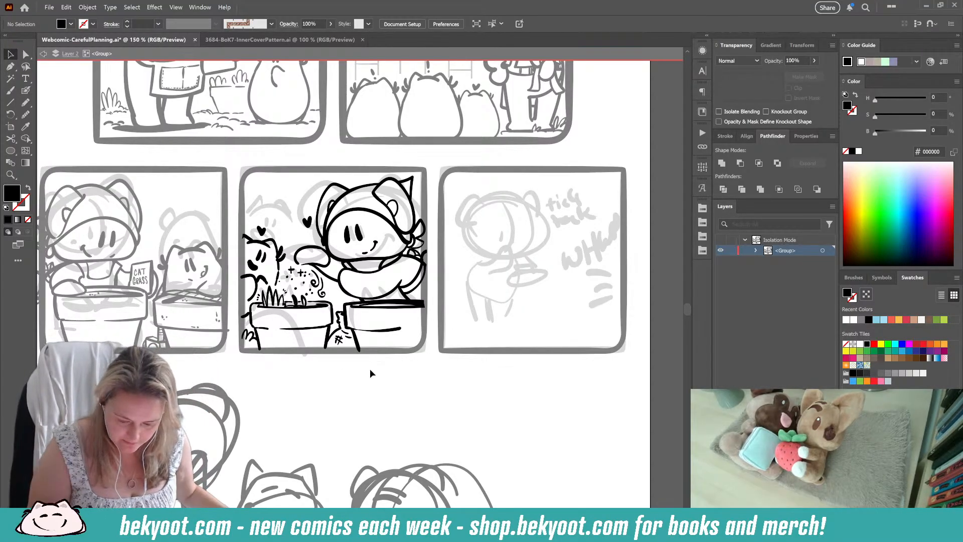
pyautogui.doubleClick(376, 369)
pyautogui.hscroll(3, 379, 367)
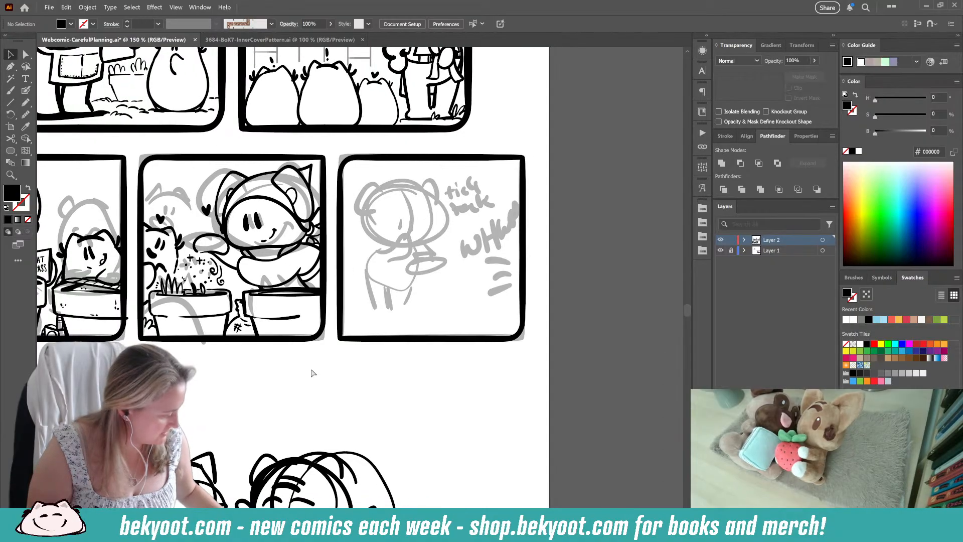
pyautogui.hotkey('ctrl', 's')
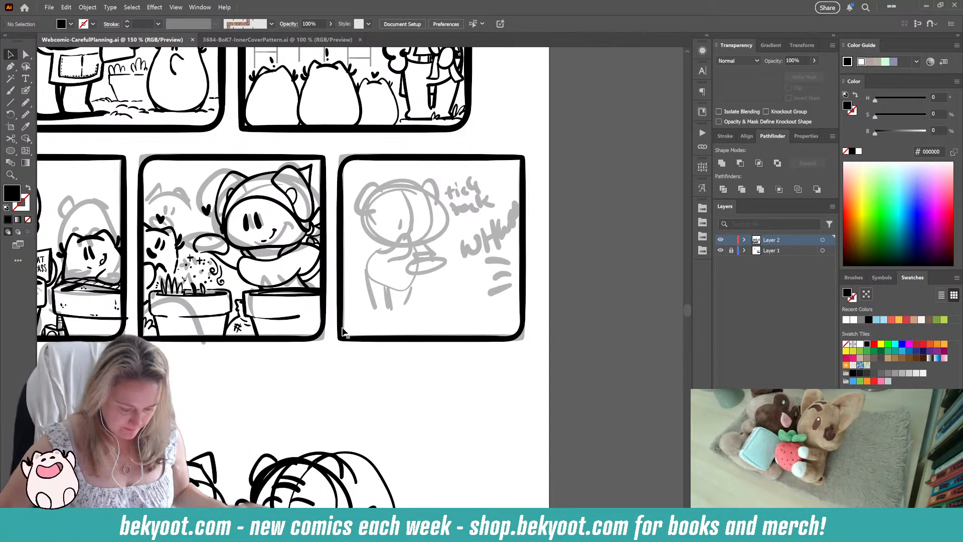
# Step: Review the rough sketches below the panels and the finished panels above, with the Blob Brush ready for inking
pyautogui.scroll(-5, 331, 366)
pyautogui.hscroll(-3, 331, 366)
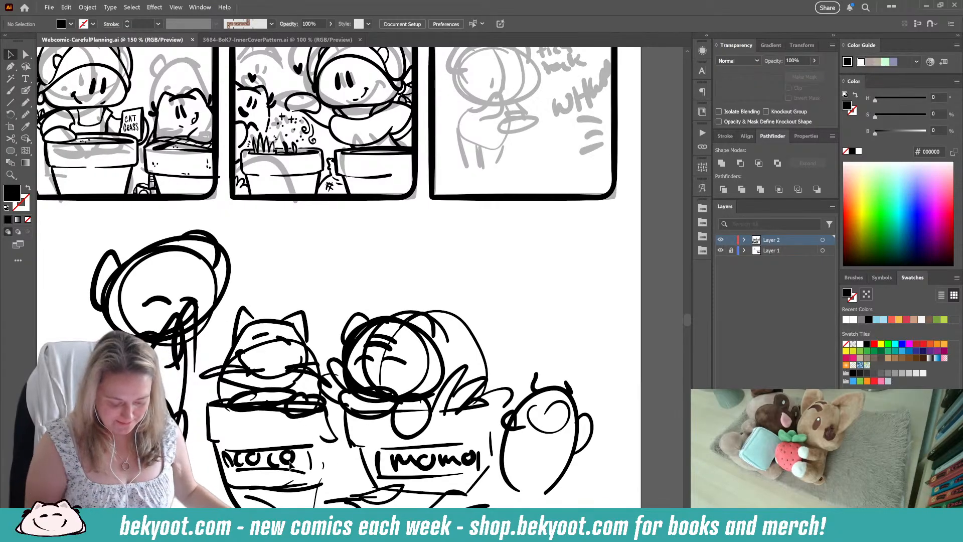
pyautogui.scroll(5, 225, 311)
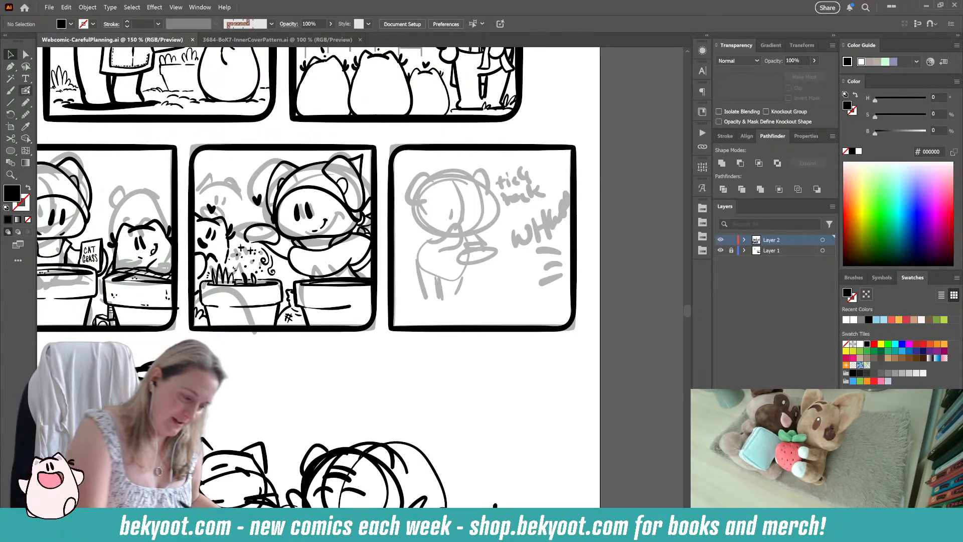
pyautogui.hotkey('shift', 'b')
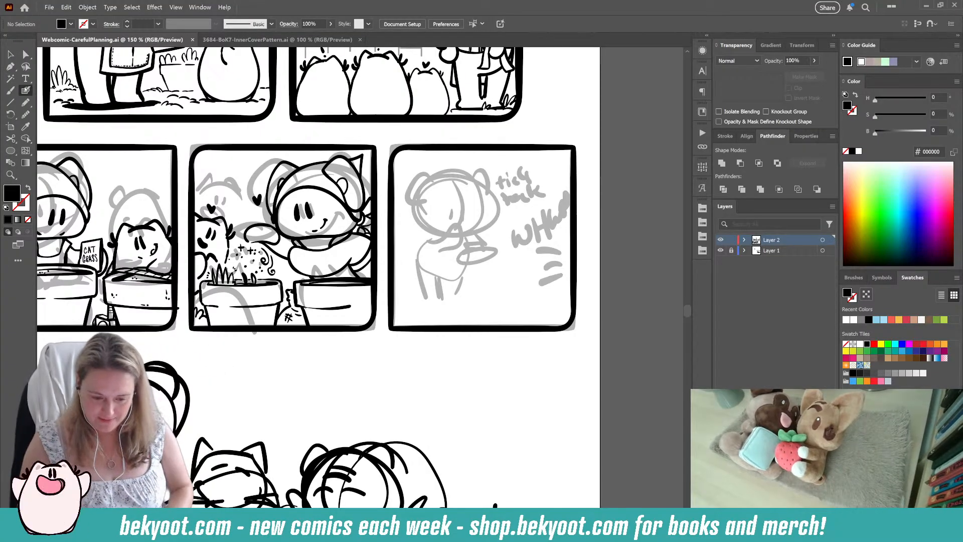
pyautogui.moveTo(479, 142); pyautogui.dragTo(544, 352)
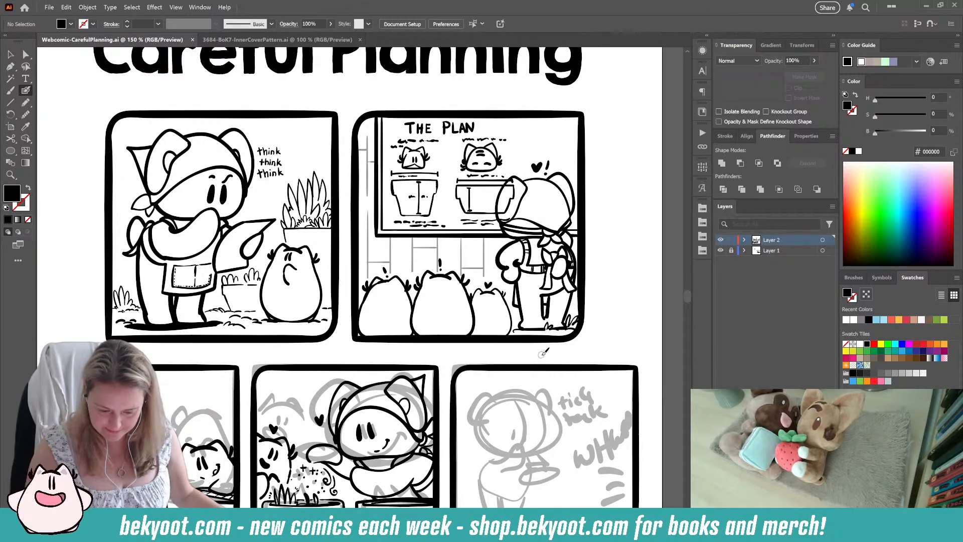
pyautogui.scroll(-5, 546, 361)
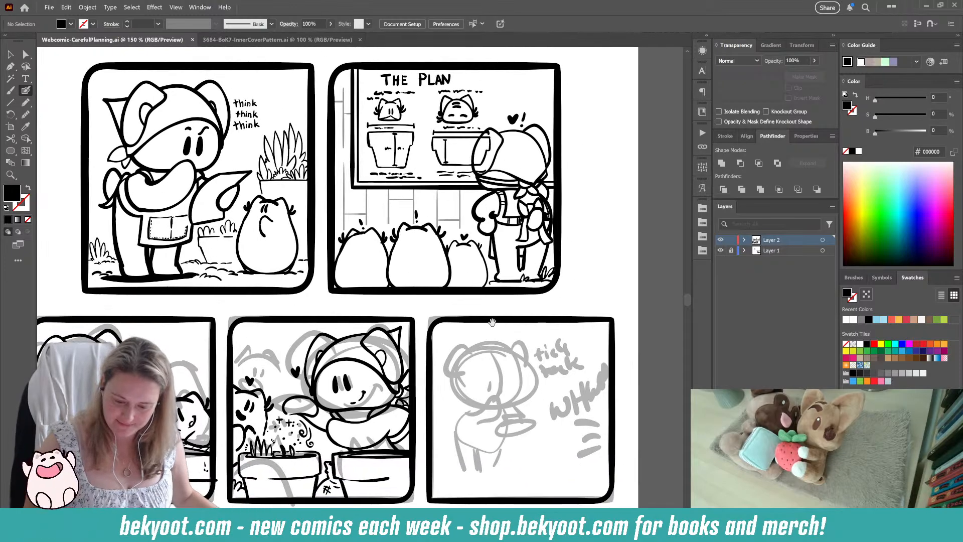
pyautogui.scroll(3, 428, 339)
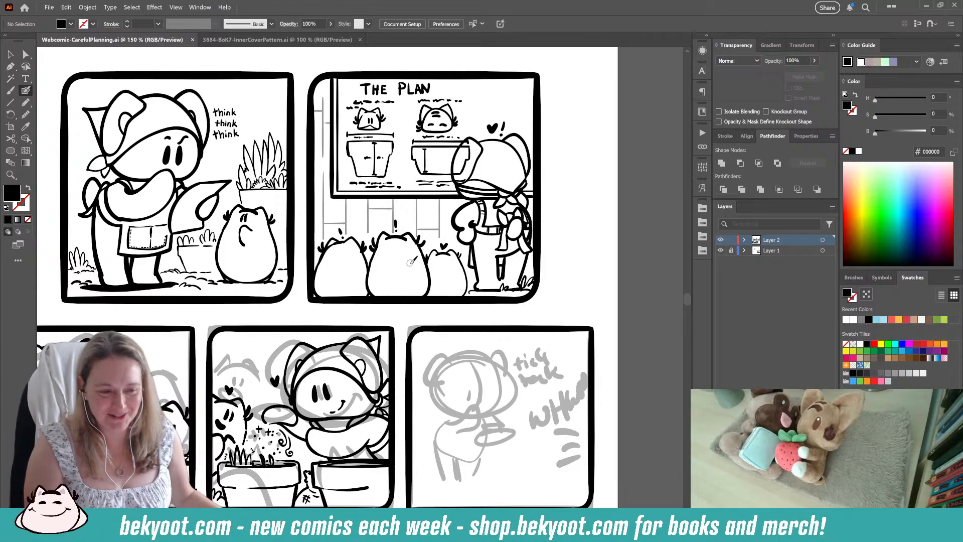
pyautogui.moveTo(594, 296); pyautogui.dragTo(553, 190)
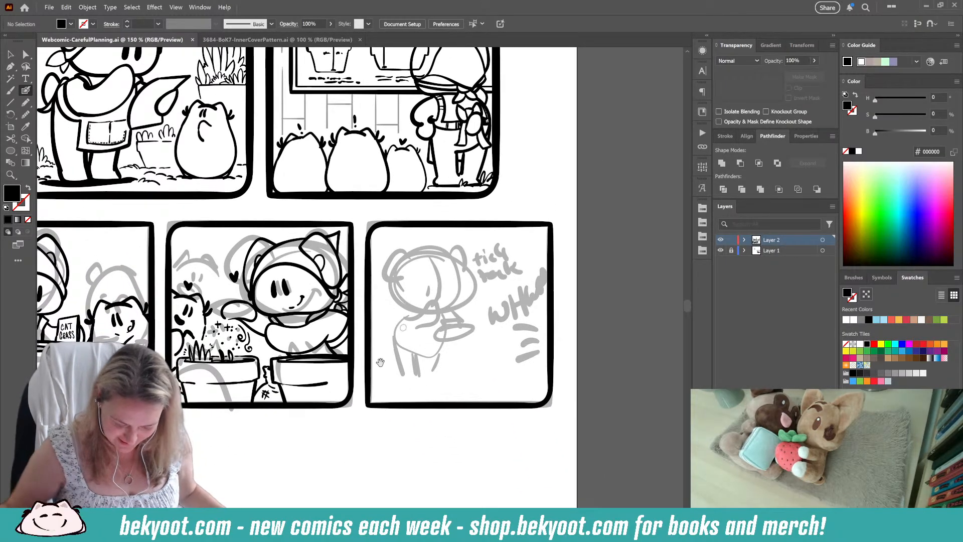
pyautogui.press('alt')
pyautogui.scroll(1, 439, 415)
pyautogui.moveTo(415, 415); pyautogui.dragTo(373, 417)
pyautogui.moveTo(314, 368); pyautogui.dragTo(438, 373)
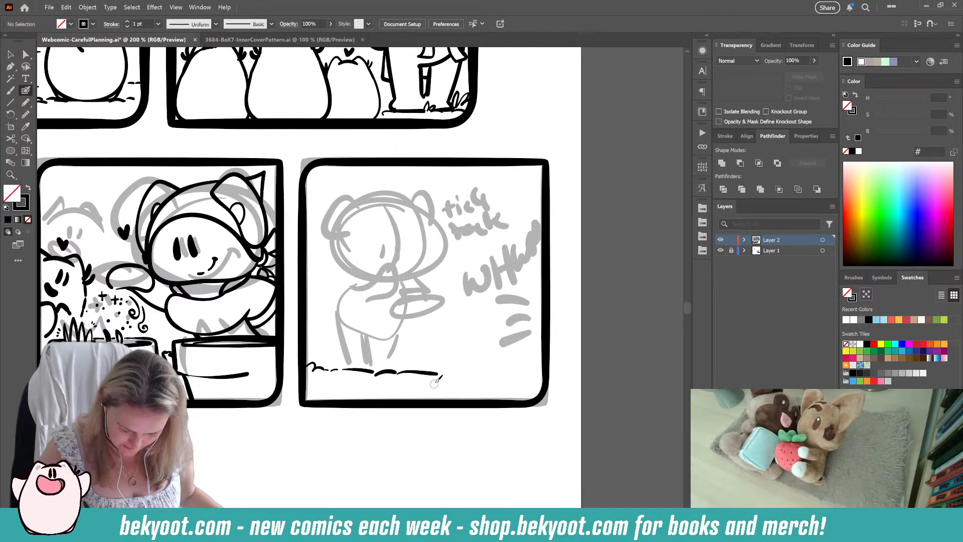
pyautogui.hotkey('ctrl', 'z')
pyautogui.hotkey('ctrl', 'z')
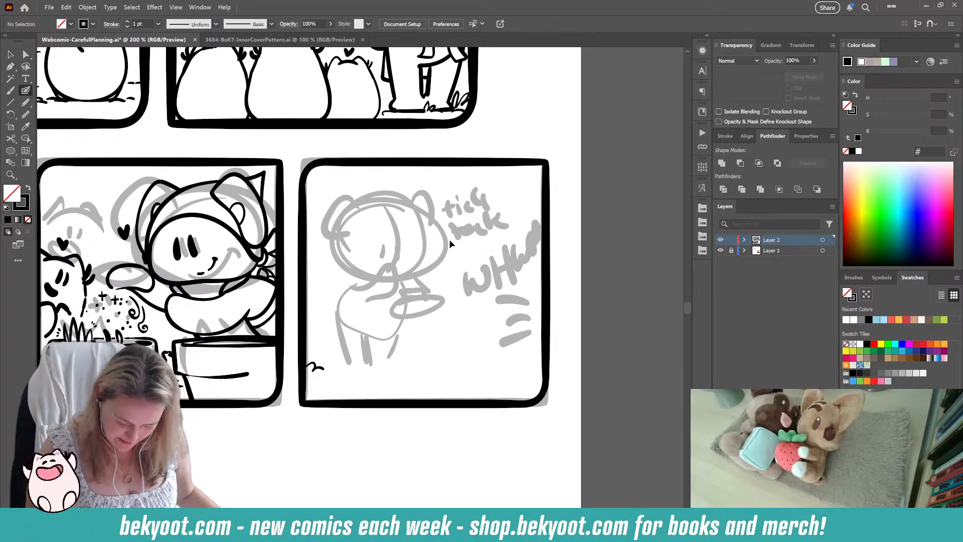
pyautogui.hotkey('ctrl', 'z')
# Step: Ink the character's rounded head outline over the grey sketch in the row's last panel, redoing the first strokes
pyautogui.moveTo(366, 421); pyautogui.dragTo(368, 434)
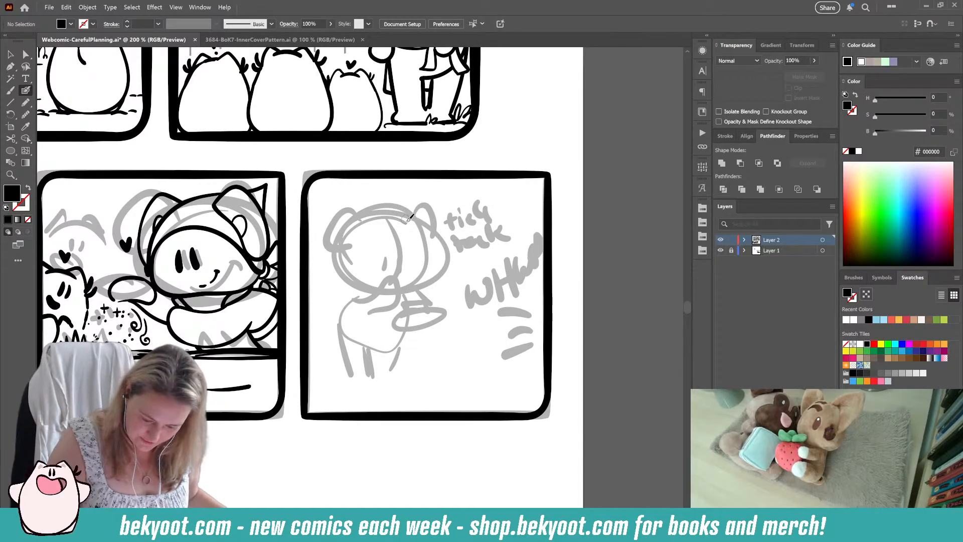
pyautogui.moveTo(370, 217); pyautogui.dragTo(350, 262)
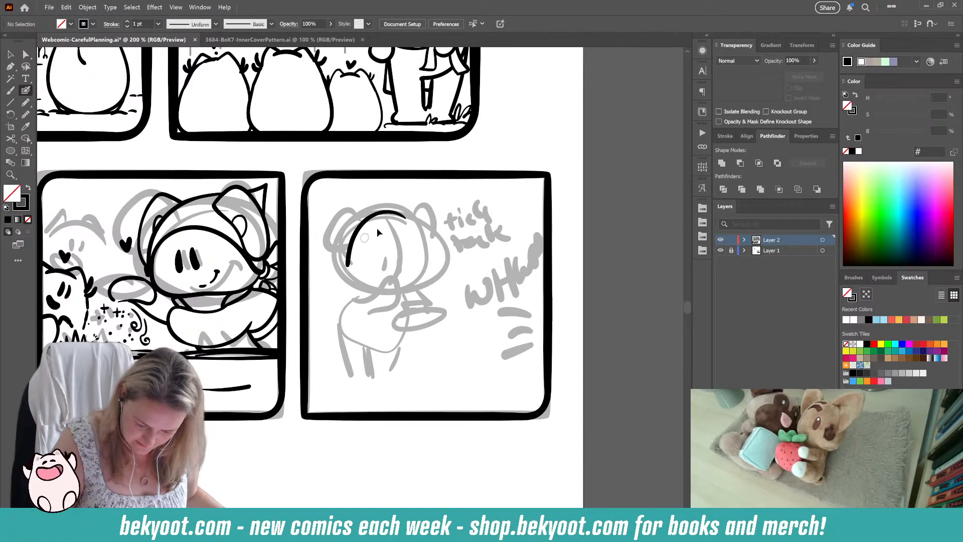
pyautogui.hotkey('ctrl', 'z')
pyautogui.moveTo(411, 219)
pyautogui.mouseDown()
pyautogui.moveTo(385, 208)
pyautogui.moveTo(354, 235)
pyautogui.moveTo(346, 271)
pyautogui.moveTo(406, 223)
pyautogui.moveTo(400, 206)
pyautogui.moveTo(362, 208)
pyautogui.moveTo(343, 248)
pyautogui.moveTo(346, 270)
pyautogui.mouseUp()
pyautogui.hotkey('ctrl', 'z')
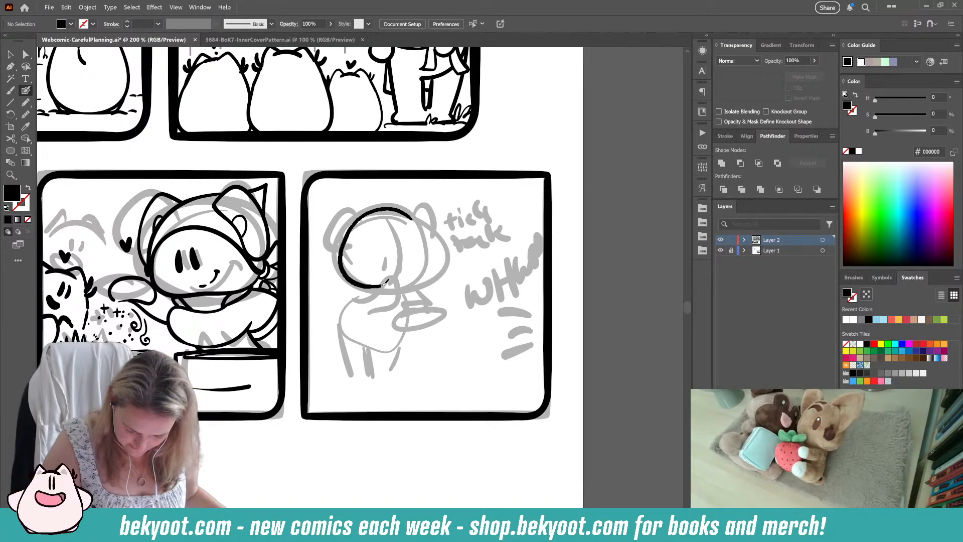
pyautogui.moveTo(432, 266); pyautogui.dragTo(433, 243)
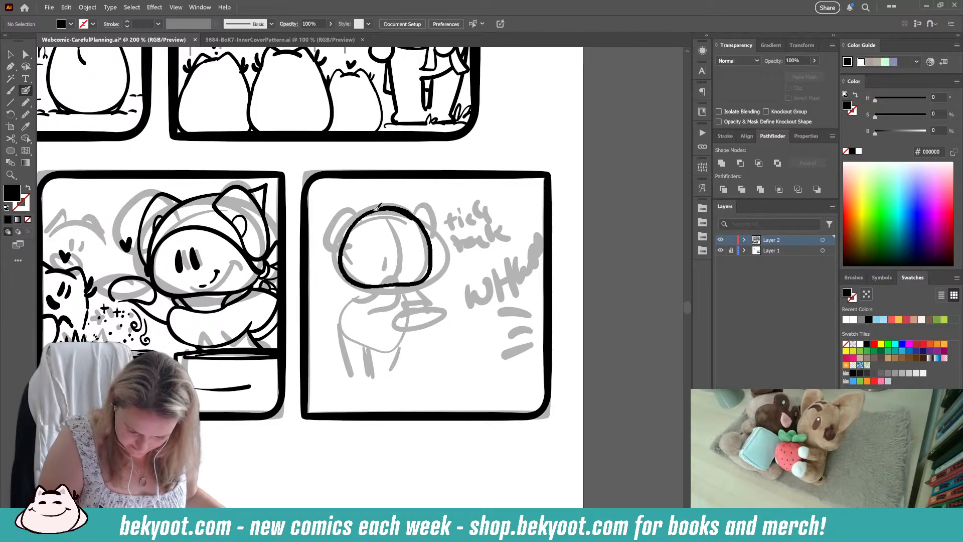
# Step: Smooth the new head outline by about 3% with the Smooth tool and return to the Blob Brush
pyautogui.hotkey('shift', 'x')
pyautogui.moveTo(424, 246); pyautogui.dragTo(409, 220)
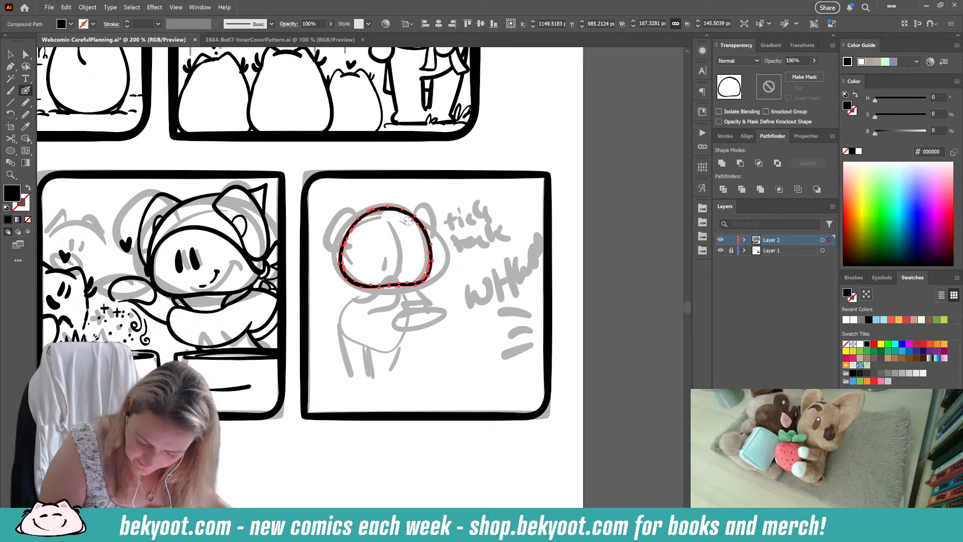
pyautogui.click(26, 115)
pyautogui.moveTo(462, 86); pyautogui.dragTo(465, 87)
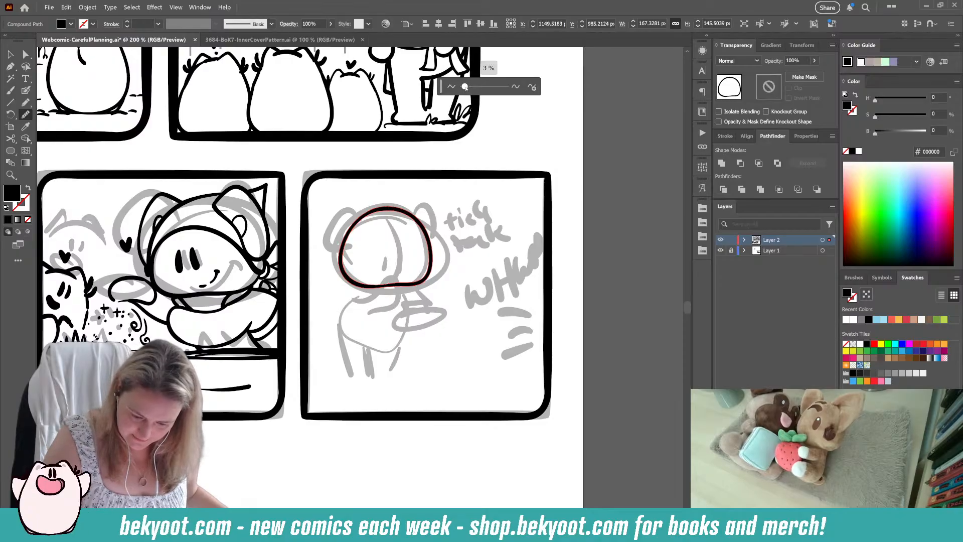
pyautogui.keyDown('ctrl'); pyautogui.click(463, 203); pyautogui.keyUp('ctrl')
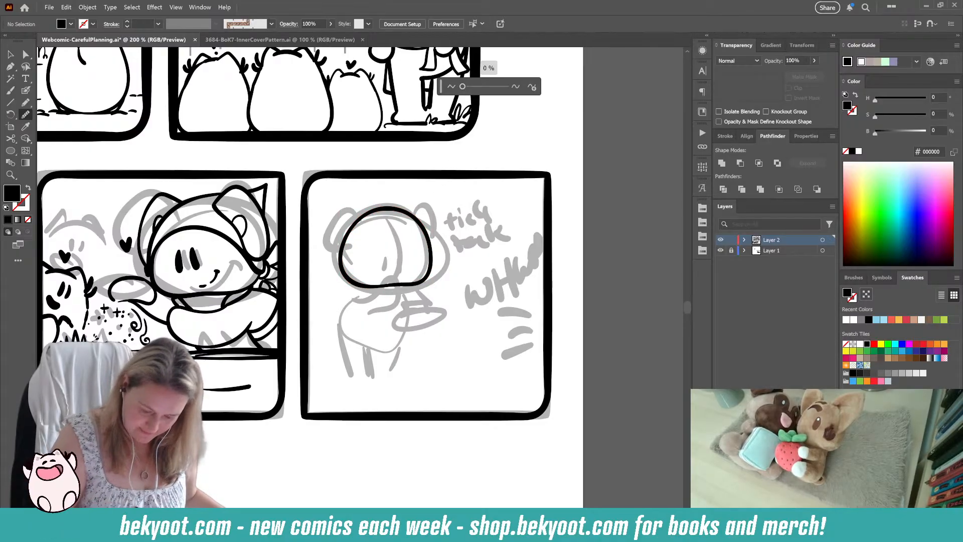
pyautogui.hotkey('shift', 'b')
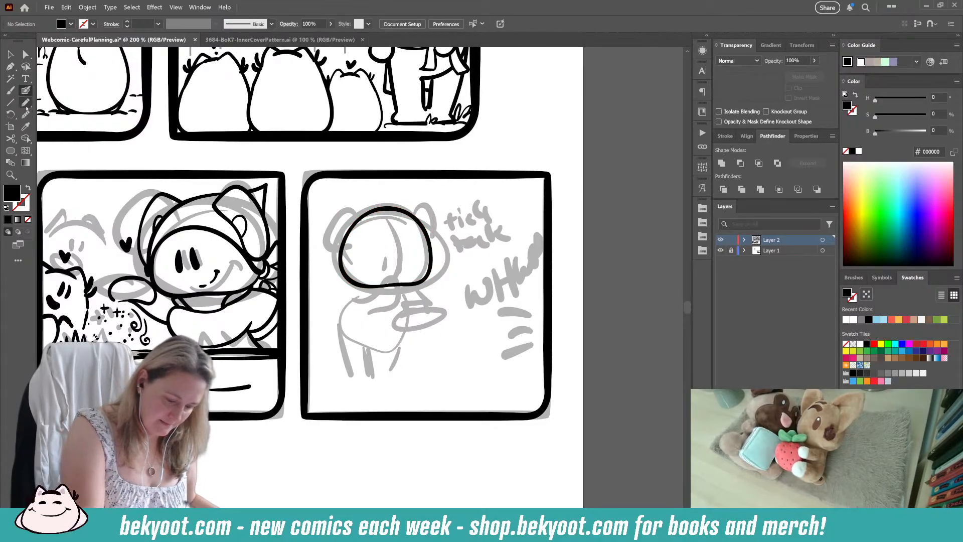
# Step: Narrow the head outline slightly from its right side
pyautogui.keyDown('ctrl'); pyautogui.click(391, 210); pyautogui.keyUp('ctrl')
pyautogui.moveTo(434, 247); pyautogui.dragTo(431, 248)
pyautogui.keyDown('ctrl'); pyautogui.click(407, 226); pyautogui.keyUp('ctrl')
# Step: Draw a curved vertical centre guideline down the face and two upright oval eyes, one on each side of it
pyautogui.moveTo(379, 201)
pyautogui.mouseDown()
pyautogui.moveTo(402, 238)
pyautogui.moveTo(390, 301)
pyautogui.mouseUp()
pyautogui.moveTo(395, 246)
pyautogui.mouseDown()
pyautogui.moveTo(393, 268)
pyautogui.moveTo(405, 267)
pyautogui.mouseUp()
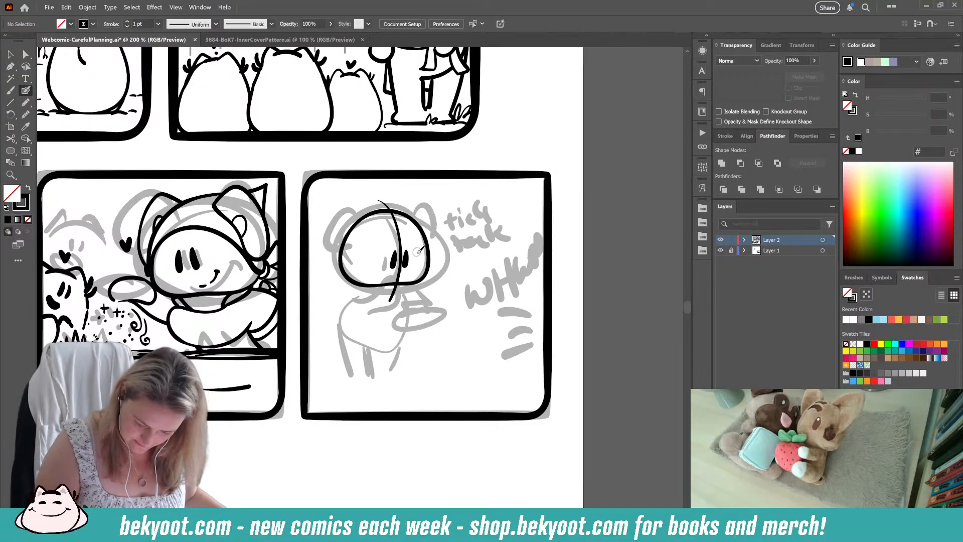
pyautogui.keyDown('ctrl'); pyautogui.click(400, 236); pyautogui.keyUp('ctrl')
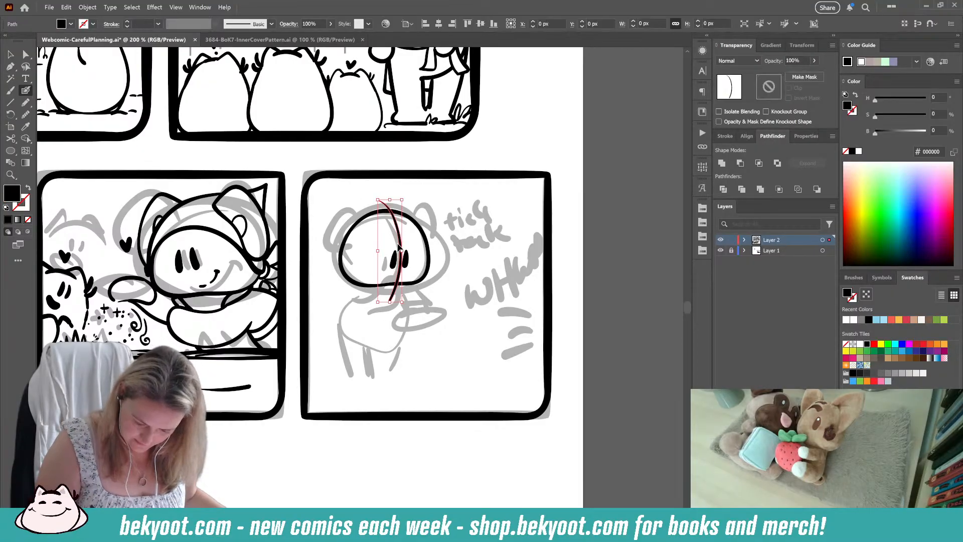
pyautogui.keyDown('ctrl'); pyautogui.click(442, 223); pyautogui.keyUp('ctrl')
# Step: Group the head outline, centre guideline and eyes, and enter isolation mode for that group
pyautogui.moveTo(347, 204); pyautogui.dragTo(412, 262)
pyautogui.hotkey('ctrl', 'g')
pyautogui.doubleClick(384, 256)
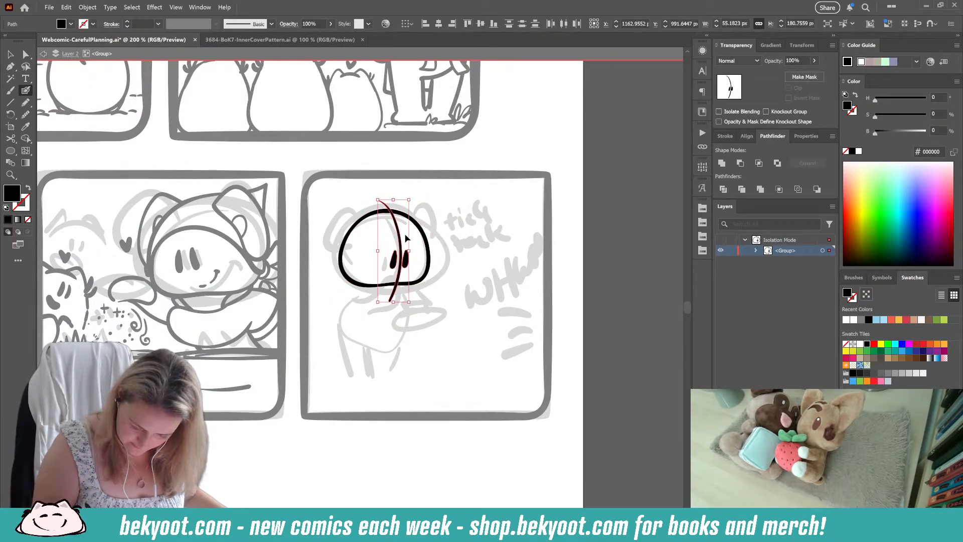
# Step: Apply smoothing to the two eyes and deselect them
pyautogui.keyDown('ctrl'); pyautogui.keyDown('shift'); pyautogui.click(399, 229); pyautogui.keyUp('shift'); pyautogui.keyUp('ctrl')
pyautogui.hotkey('ctrl', 'alt', 's')
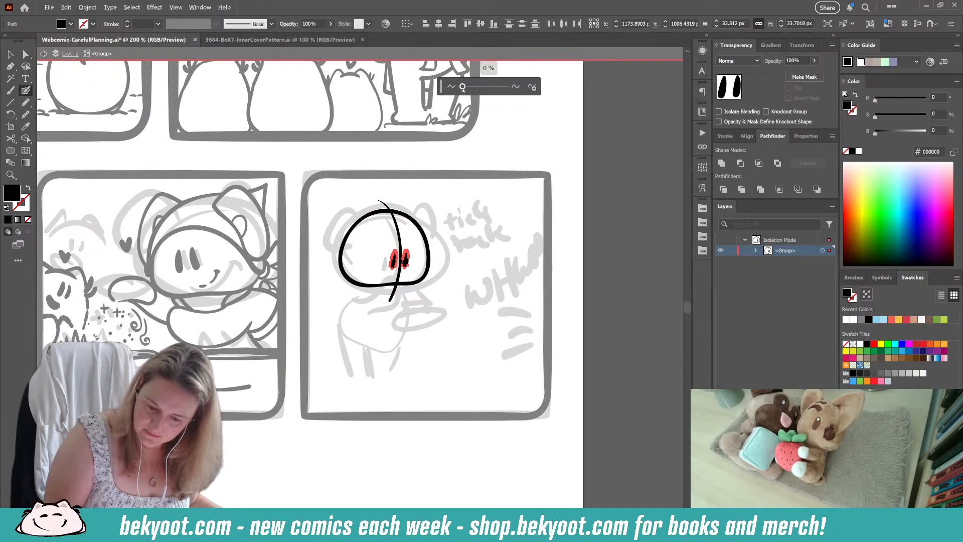
pyautogui.click(470, 99)
pyautogui.keyDown('ctrl'); pyautogui.click(485, 152); pyautogui.keyUp('ctrl')
# Step: Ink the two rounded ears on top of the head, giving the left folded ear its small inner-ear detail
pyautogui.moveTo(410, 323); pyautogui.dragTo(416, 306)
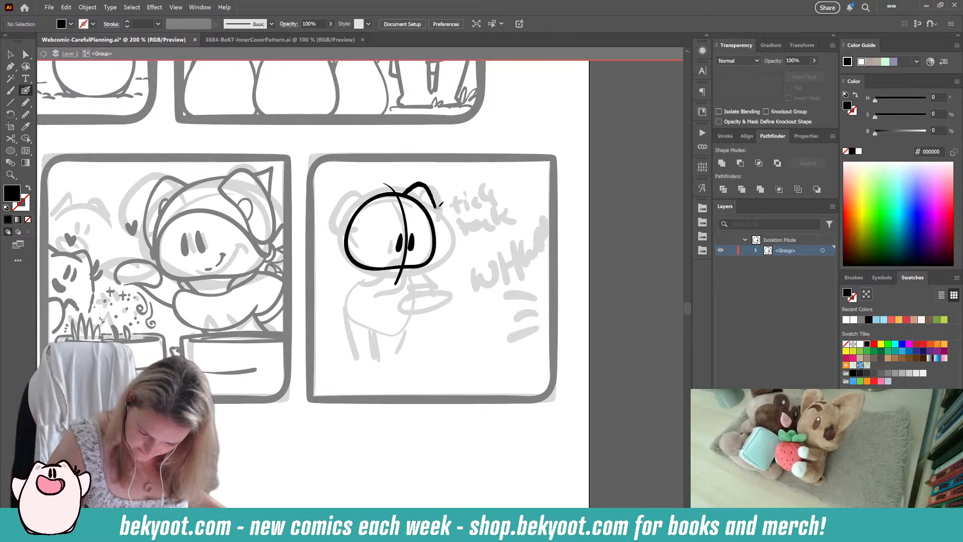
pyautogui.hotkey('shift', 'x')
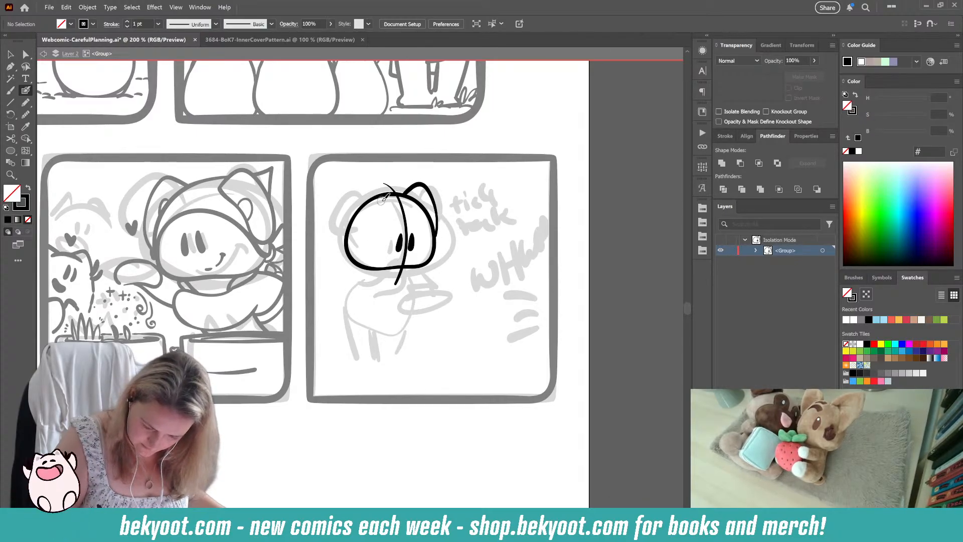
pyautogui.moveTo(382, 196)
pyautogui.mouseDown()
pyautogui.moveTo(364, 185)
pyautogui.moveTo(342, 227)
pyautogui.mouseUp()
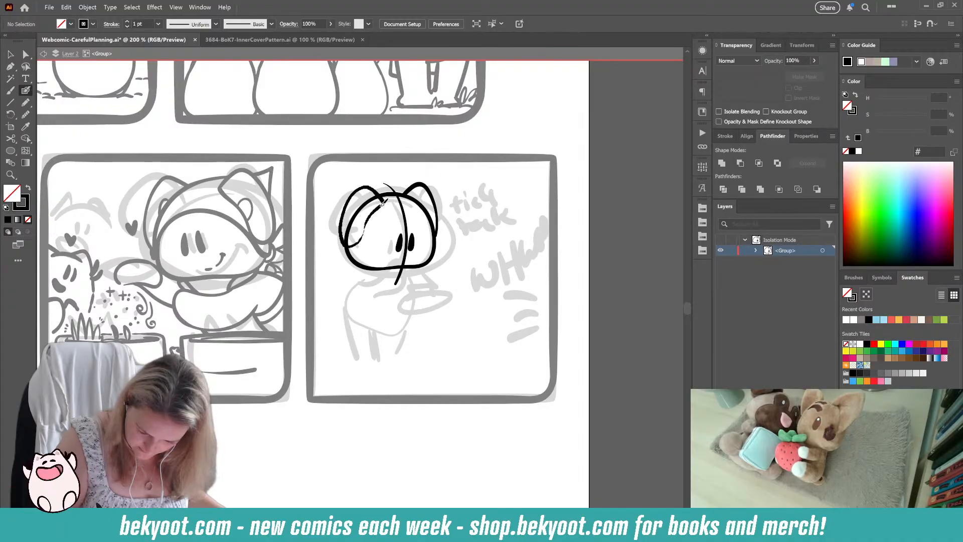
pyautogui.moveTo(382, 201); pyautogui.dragTo(383, 199)
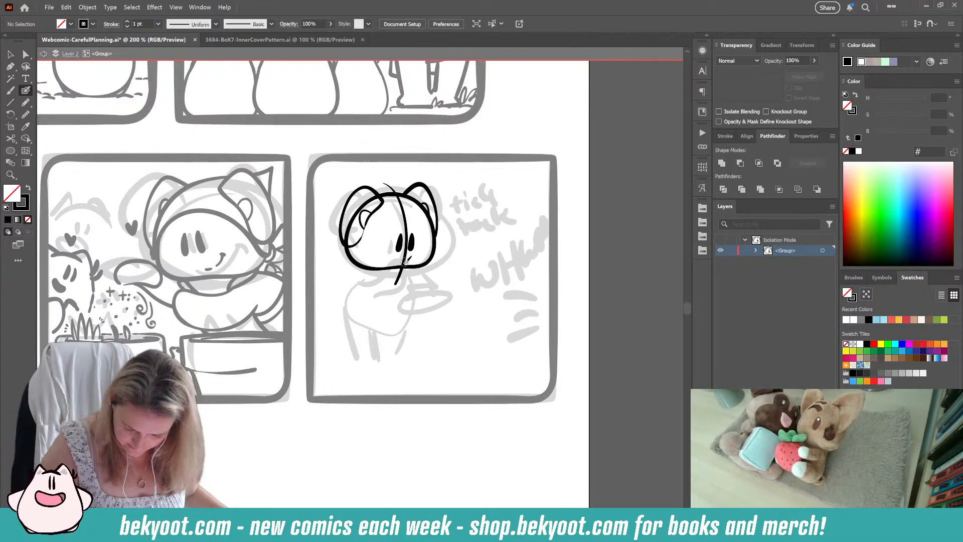
# Step: Ink the rounded body outline below the head and add a curved centre guideline down its front
pyautogui.moveTo(413, 269); pyautogui.dragTo(398, 334)
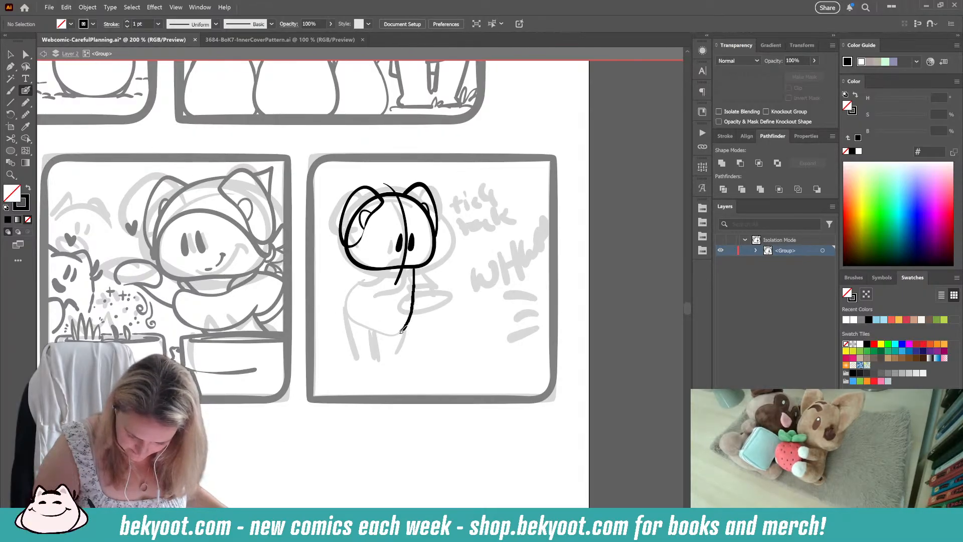
pyautogui.hotkey('ctrl', 'z')
pyautogui.moveTo(419, 284)
pyautogui.mouseDown()
pyautogui.moveTo(404, 327)
pyautogui.moveTo(379, 334)
pyautogui.moveTo(351, 319)
pyautogui.moveTo(348, 287)
pyautogui.moveTo(380, 267)
pyautogui.mouseUp()
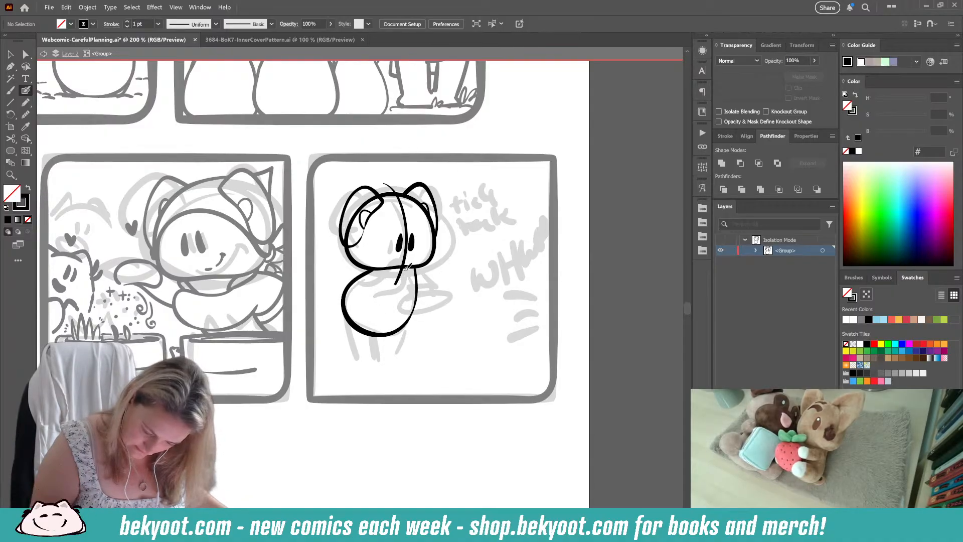
pyautogui.moveTo(404, 267); pyautogui.dragTo(377, 334)
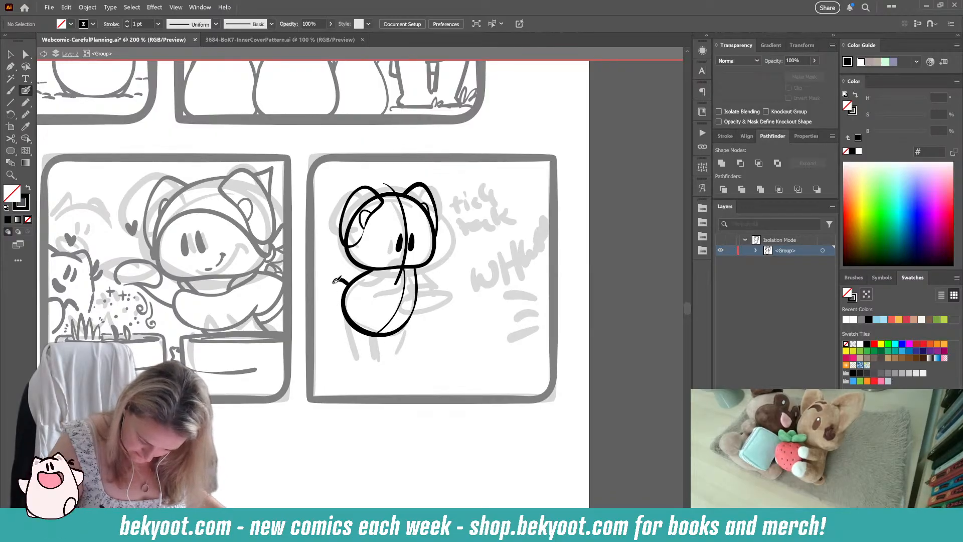
# Step: Add the small rounded tail at the back of the body and the two standing legs beneath it
pyautogui.moveTo(344, 275)
pyautogui.mouseDown()
pyautogui.moveTo(331, 296)
pyautogui.moveTo(350, 312)
pyautogui.mouseUp()
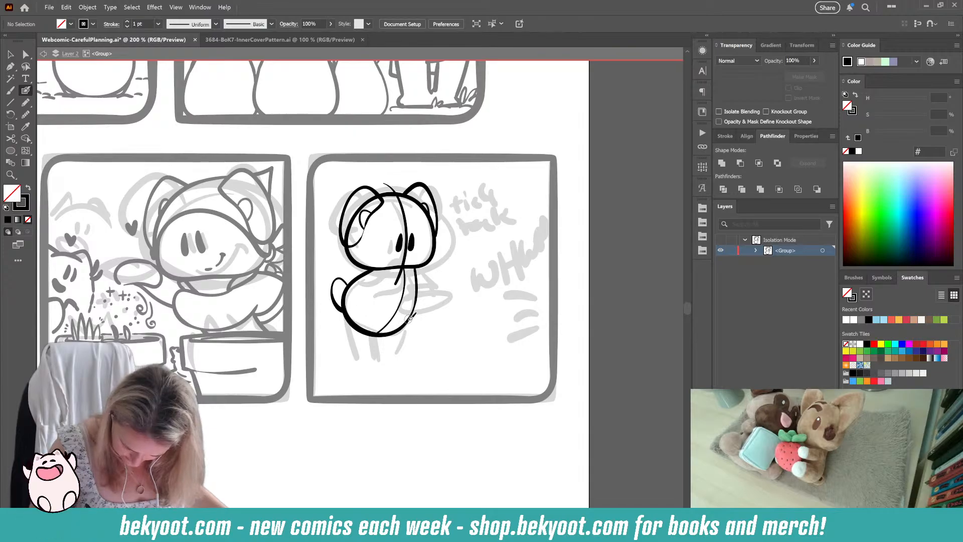
pyautogui.moveTo(404, 334)
pyautogui.mouseDown()
pyautogui.moveTo(404, 370)
pyautogui.moveTo(380, 371)
pyautogui.moveTo(371, 327)
pyautogui.moveTo(376, 368)
pyautogui.moveTo(353, 368)
pyautogui.moveTo(354, 273)
pyautogui.mouseUp()
pyautogui.moveTo(373, 398); pyautogui.dragTo(361, 409)
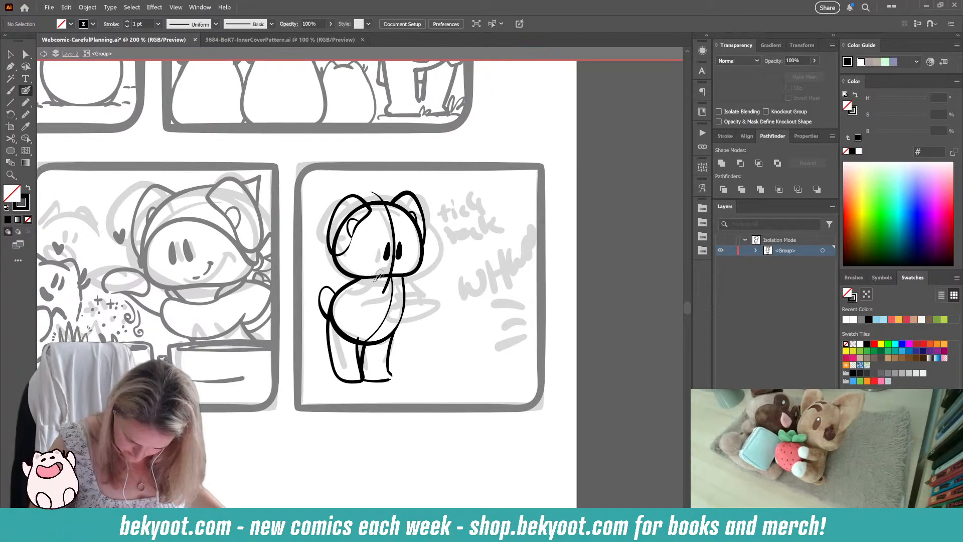
# Step: Ink the near arm bent across the body with its hand raised to the chin, redoing strokes until the curve fits
pyautogui.moveTo(366, 283)
pyautogui.mouseDown()
pyautogui.moveTo(397, 265)
pyautogui.moveTo(386, 306)
pyautogui.moveTo(350, 307)
pyautogui.mouseUp()
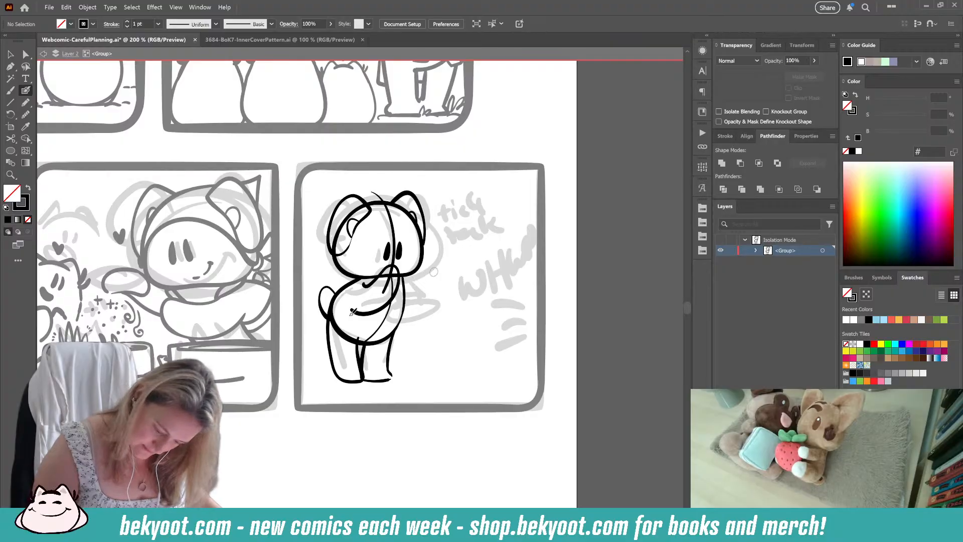
pyautogui.hotkey('ctrl', 'z')
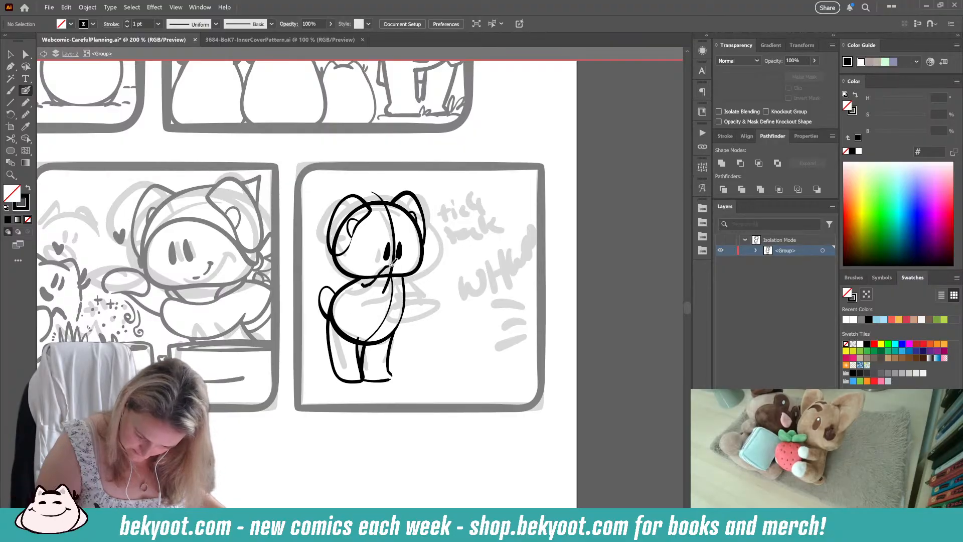
pyautogui.moveTo(400, 275); pyautogui.dragTo(384, 295)
pyautogui.moveTo(361, 282)
pyautogui.mouseDown()
pyautogui.moveTo(399, 261)
pyautogui.moveTo(397, 296)
pyautogui.moveTo(349, 311)
pyautogui.mouseUp()
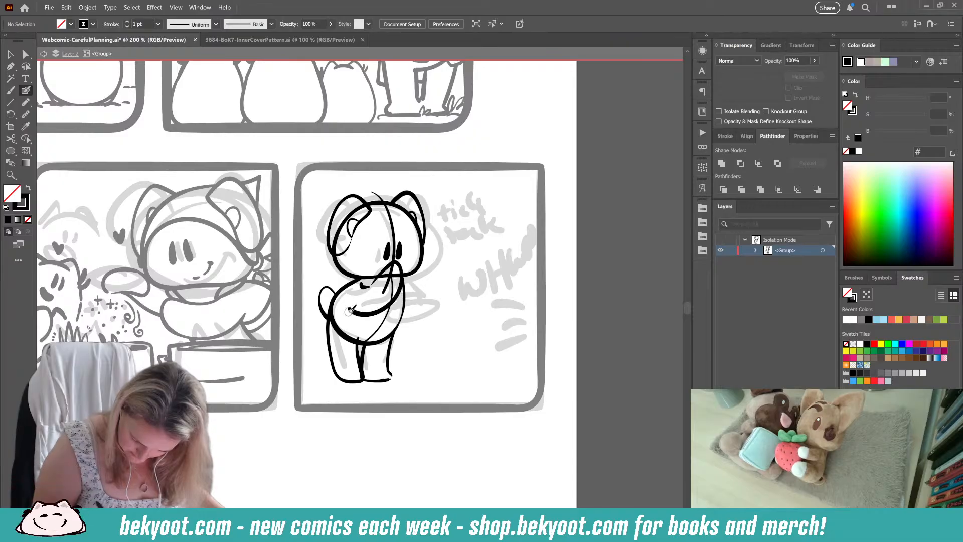
pyautogui.hotkey('ctrl', 'z')
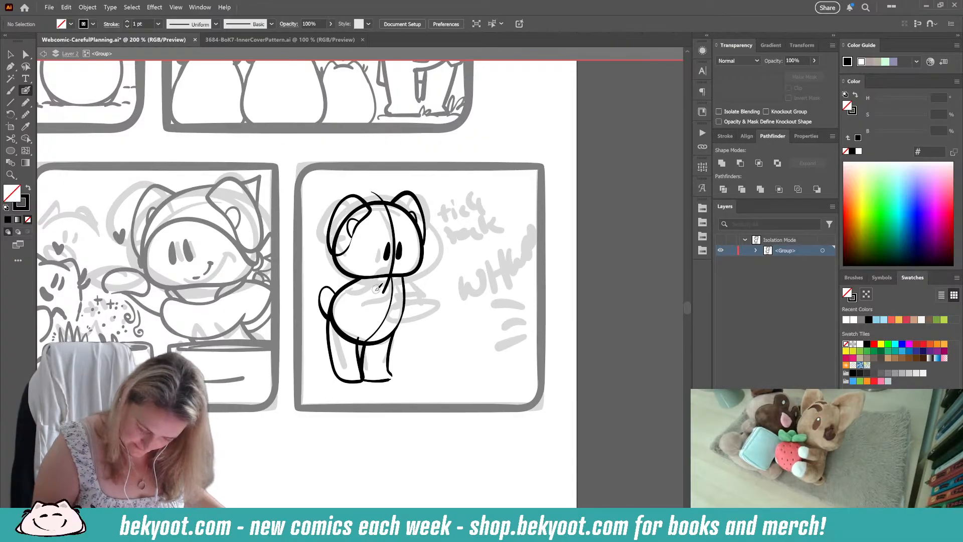
pyautogui.moveTo(404, 272)
pyautogui.mouseDown()
pyautogui.moveTo(385, 308)
pyautogui.moveTo(349, 309)
pyautogui.mouseUp()
# Step: Ink the far arm's upper line reaching forward from the shoulder and try out hand outlines at its end, discarding the unsatisfactory ones
pyautogui.moveTo(405, 275); pyautogui.dragTo(428, 296)
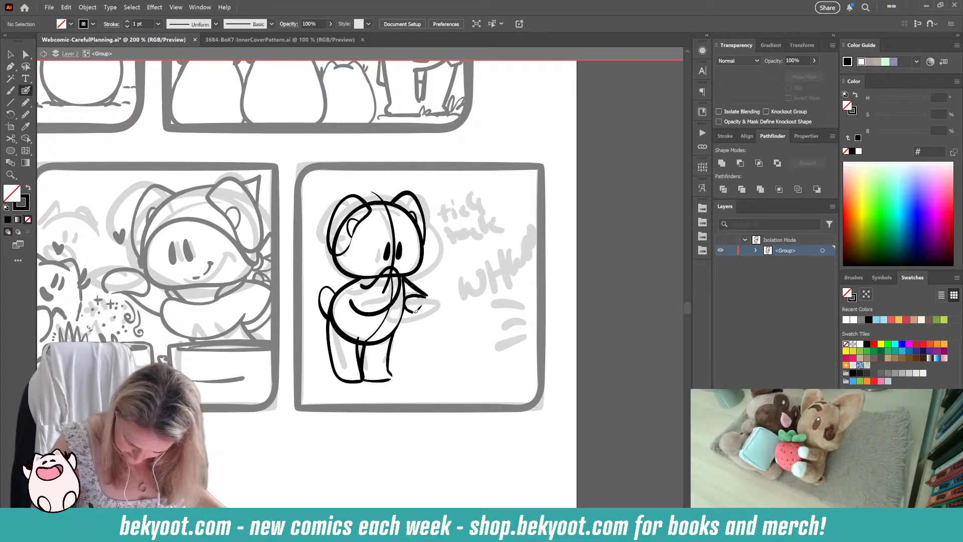
pyautogui.hotkey('ctrl', 'z')
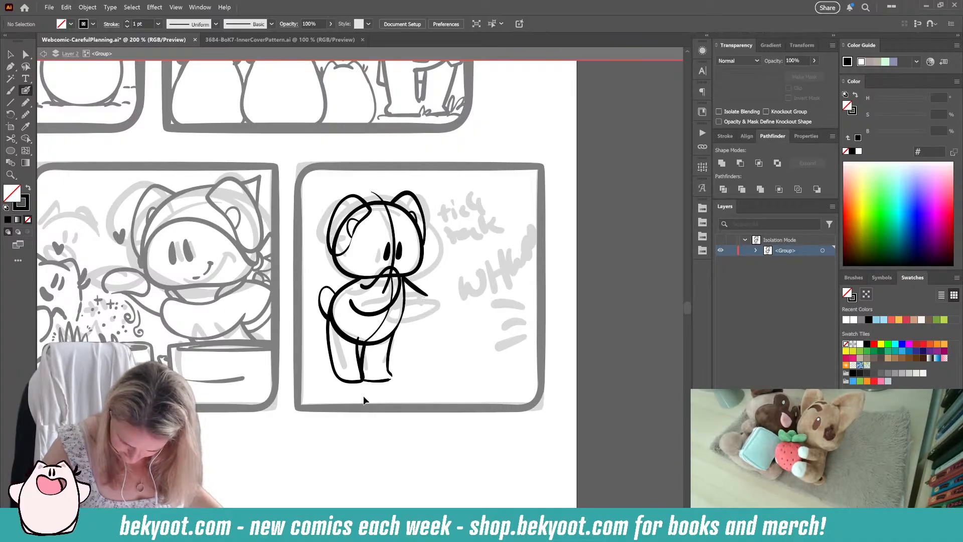
pyautogui.moveTo(427, 294); pyautogui.dragTo(407, 311)
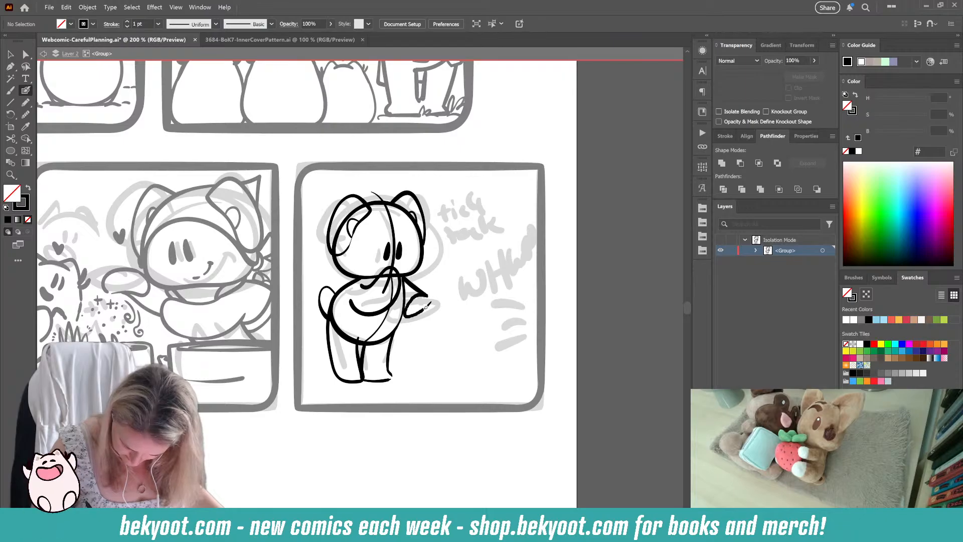
pyautogui.hotkey('ctrl', 'z')
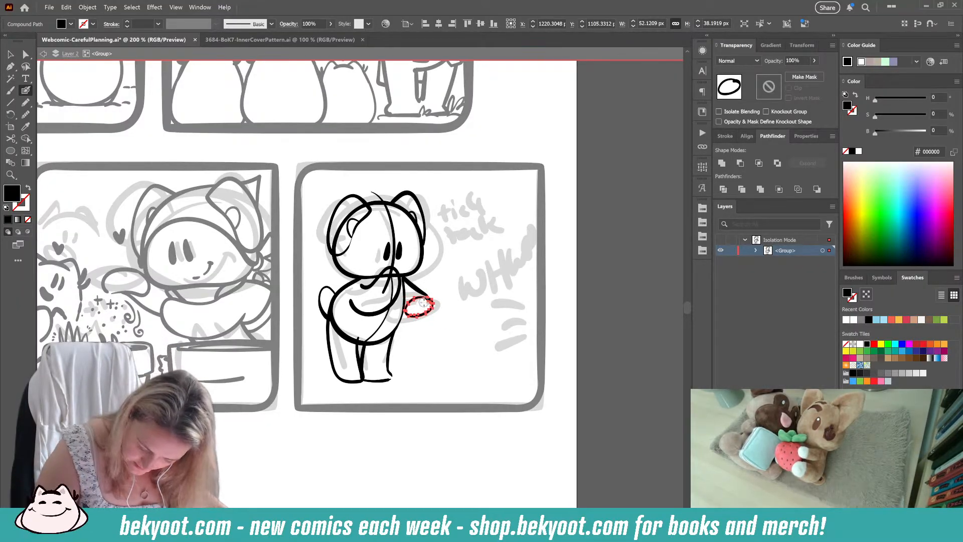
pyautogui.press('ctrl')
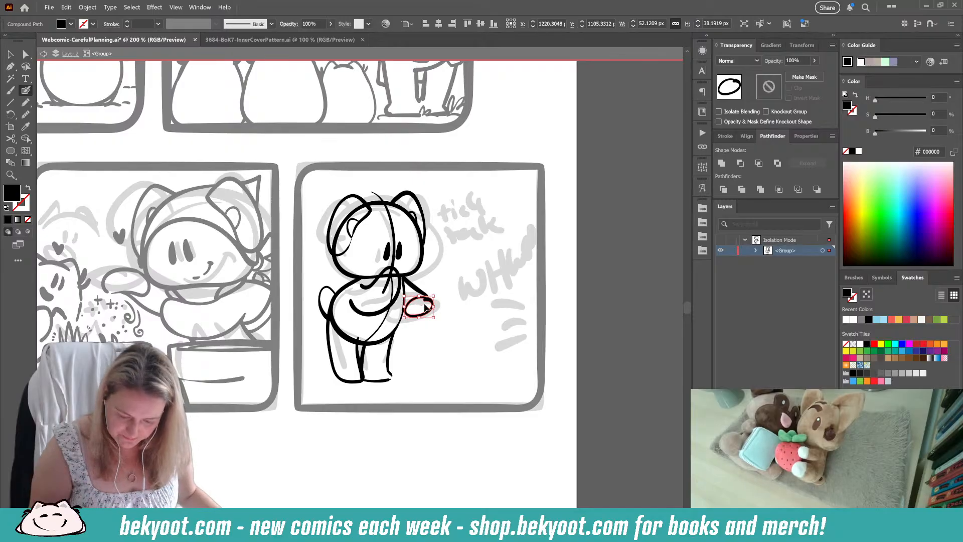
pyautogui.press('Delete')
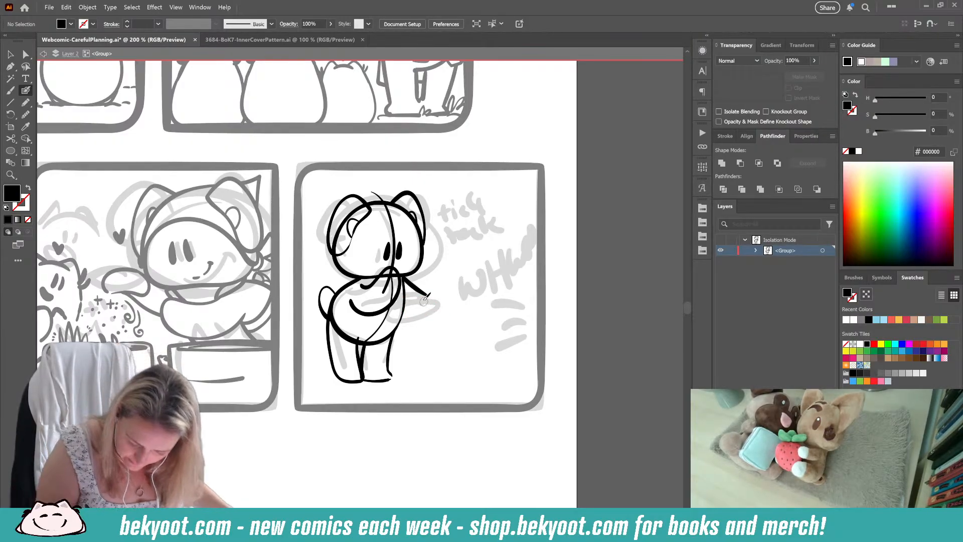
# Step: Ink a rounded hand outline at the end of the far arm, redoing strokes until the shape closes
pyautogui.moveTo(424, 296); pyautogui.dragTo(407, 299)
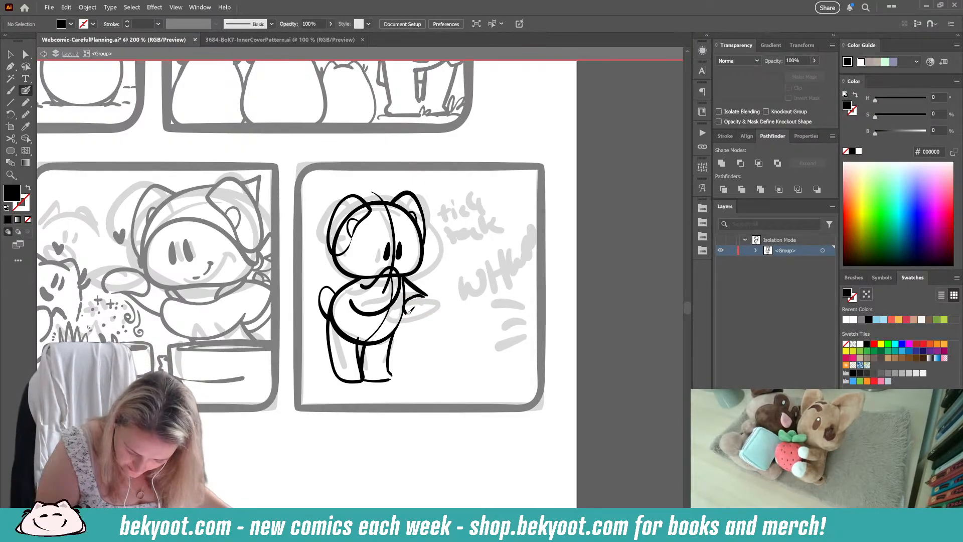
pyautogui.hotkey('shift', 'x')
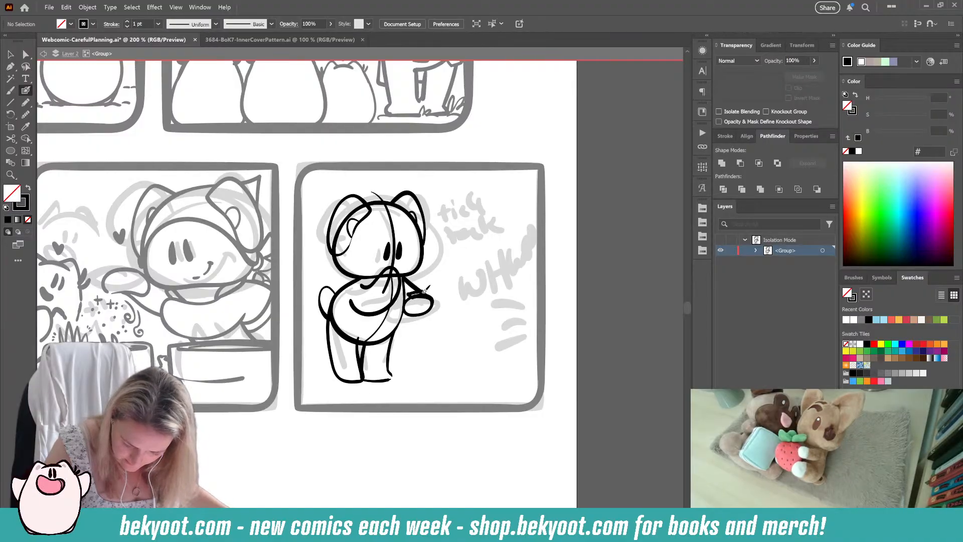
pyautogui.hotkey('ctrl', 'z')
pyautogui.hotkey('shift', 'x')
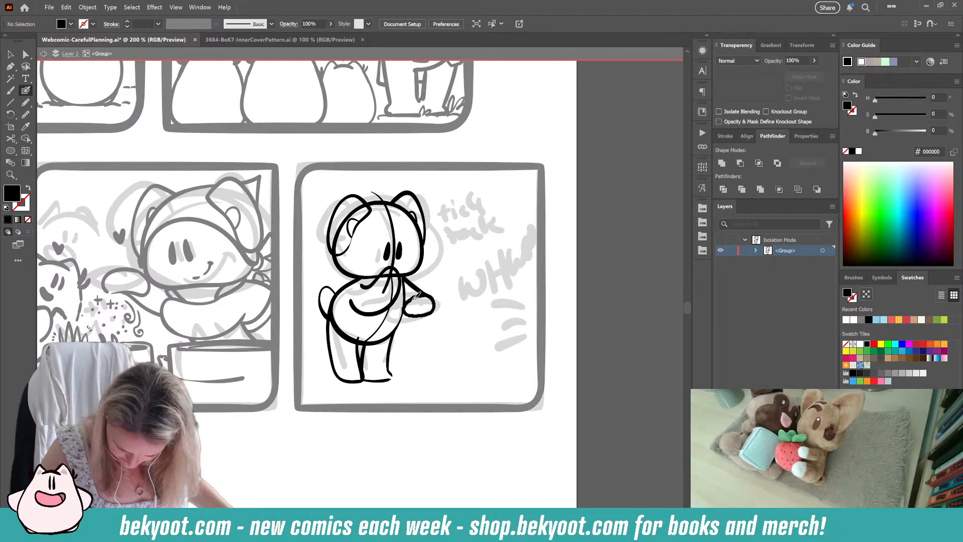
pyautogui.moveTo(431, 315); pyautogui.dragTo(422, 306)
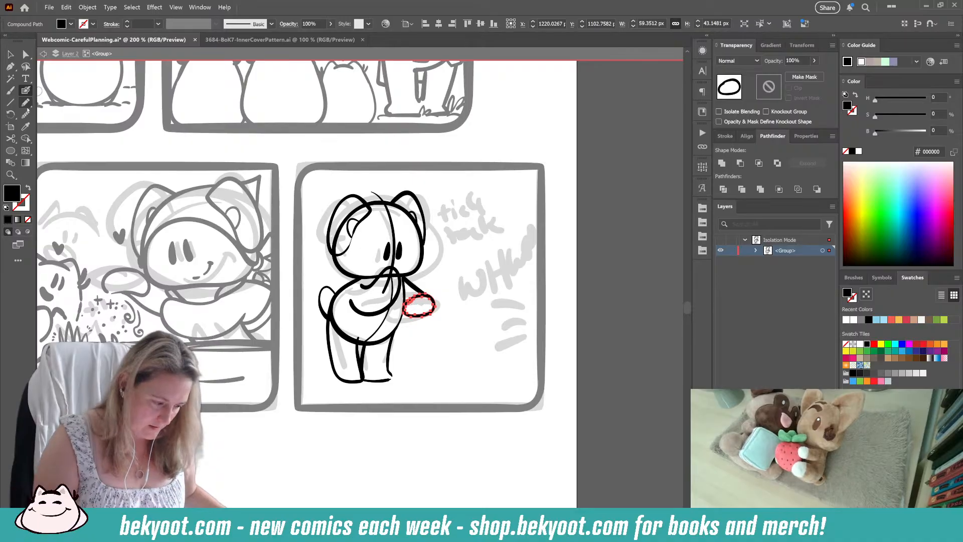
# Step: Smooth the upper edge of the far hand's outline with the Smooth tool
pyautogui.hotkey('ctrl', 'alt', 's')
pyautogui.click(464, 88)
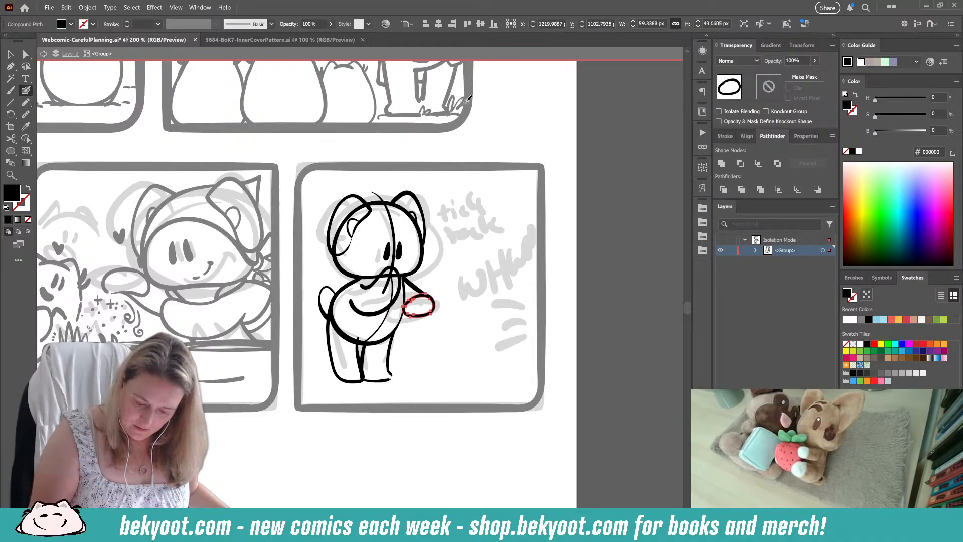
pyautogui.click(26, 114)
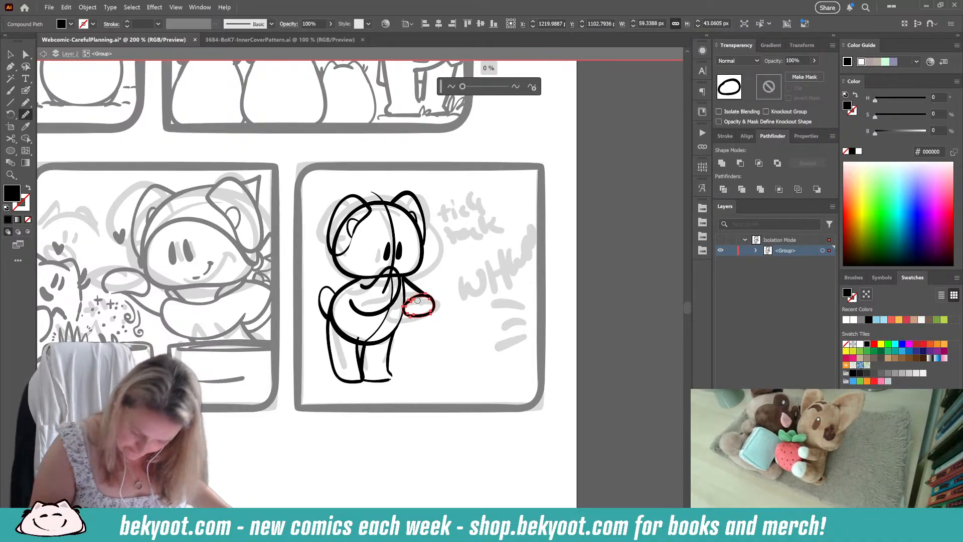
pyautogui.moveTo(419, 298); pyautogui.dragTo(408, 302)
pyautogui.keyDown('ctrl'); pyautogui.click(376, 402); pyautogui.keyUp('ctrl')
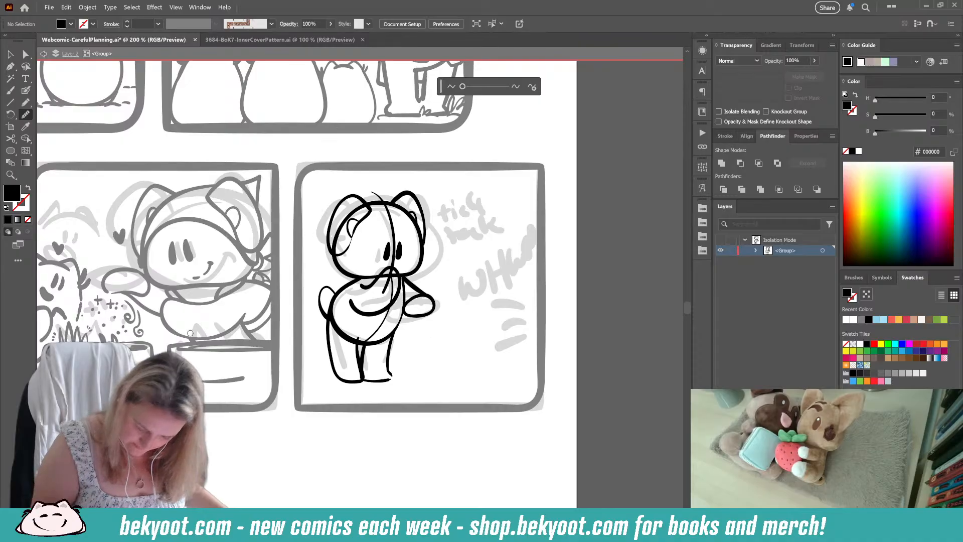
# Step: Ink the outfit with a curved neckline, a short hem over the legs and a tied bow at the back
pyautogui.click(26, 92)
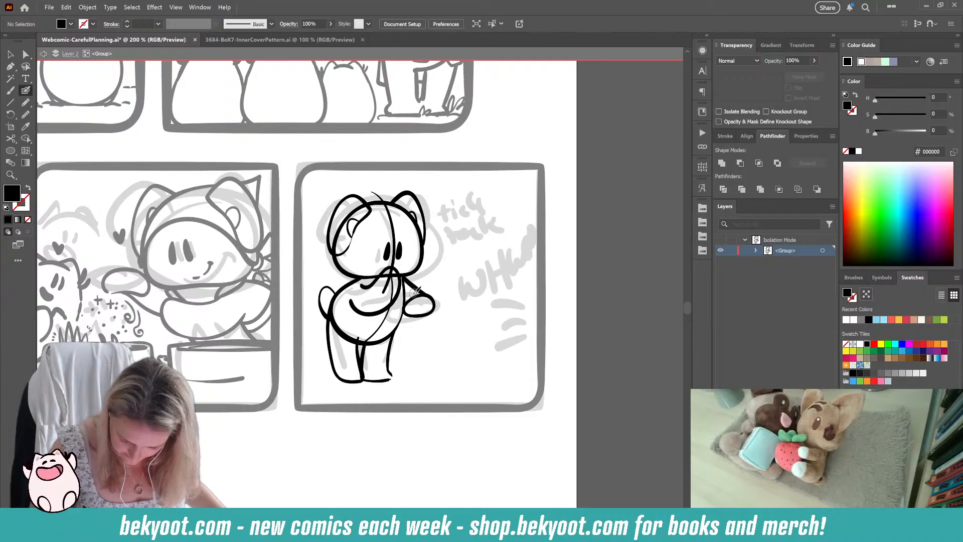
pyautogui.hotkey('shift', 'x')
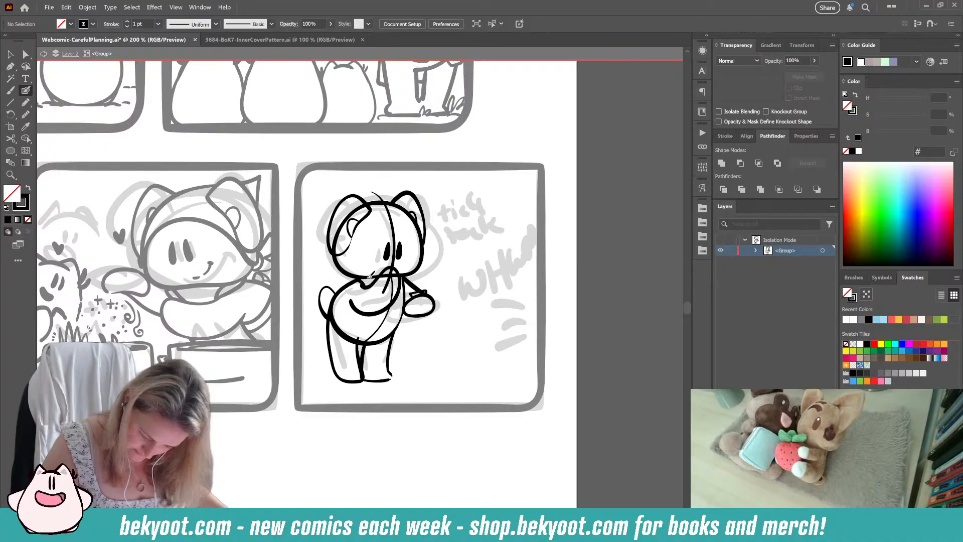
pyautogui.moveTo(353, 306)
pyautogui.mouseDown()
pyautogui.moveTo(342, 285)
pyautogui.moveTo(336, 292)
pyautogui.moveTo(356, 335)
pyautogui.mouseUp()
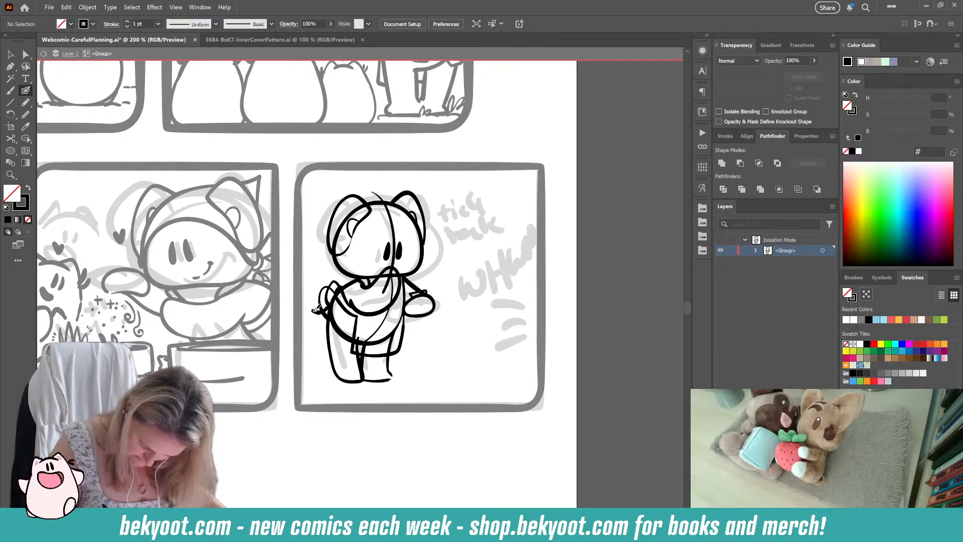
pyautogui.moveTo(315, 310); pyautogui.dragTo(331, 316)
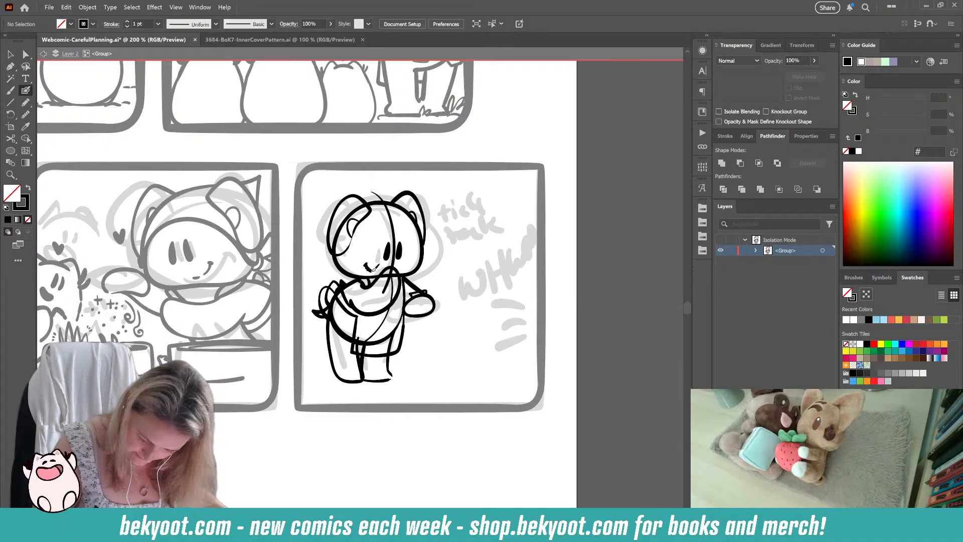
# Step: Ink the headscarf with its curved edge across the forehead, pointed flap behind the head and small knot at the back
pyautogui.moveTo(366, 264)
pyautogui.mouseDown()
pyautogui.moveTo(379, 266)
pyautogui.moveTo(351, 256)
pyautogui.moveTo(407, 235)
pyautogui.mouseUp()
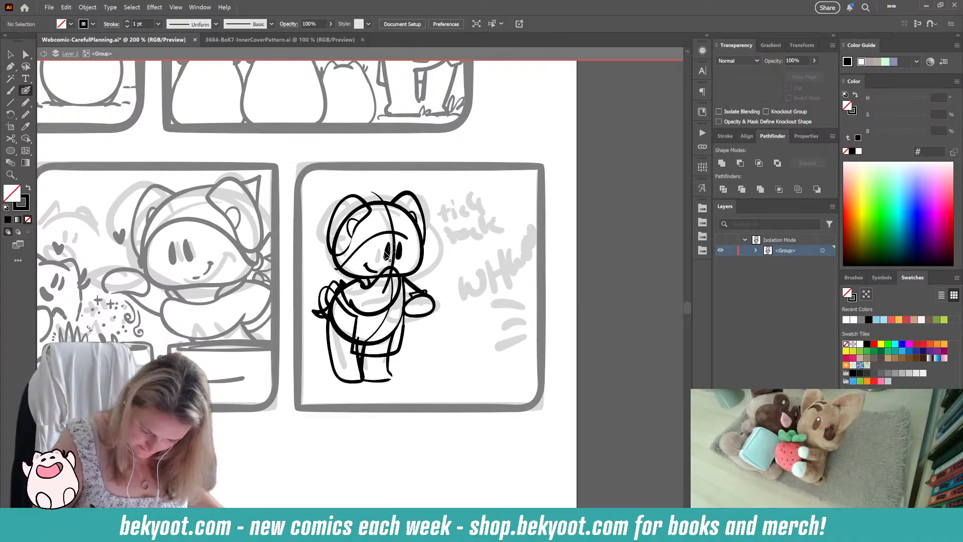
pyautogui.hotkey('ctrl', 'z')
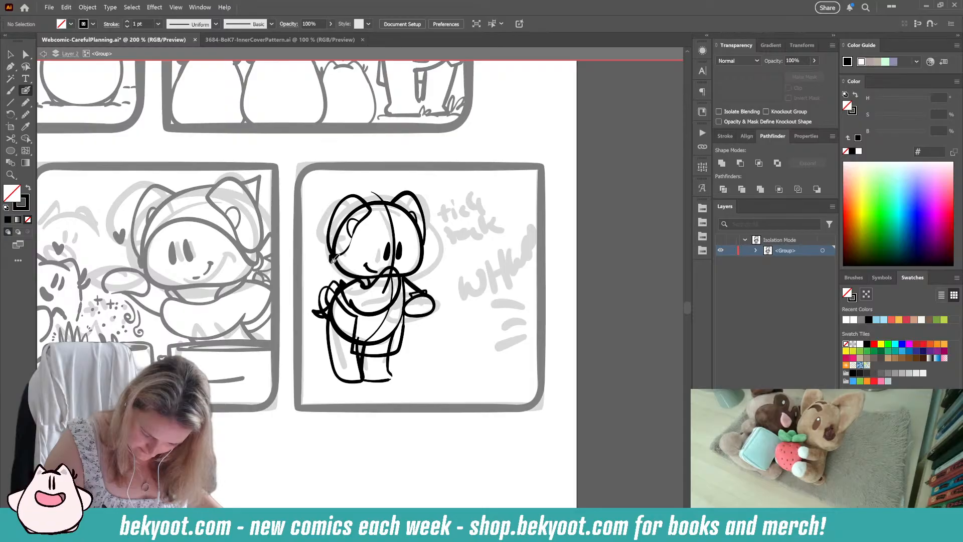
pyautogui.moveTo(346, 259)
pyautogui.mouseDown()
pyautogui.moveTo(394, 226)
pyautogui.moveTo(422, 244)
pyautogui.mouseUp()
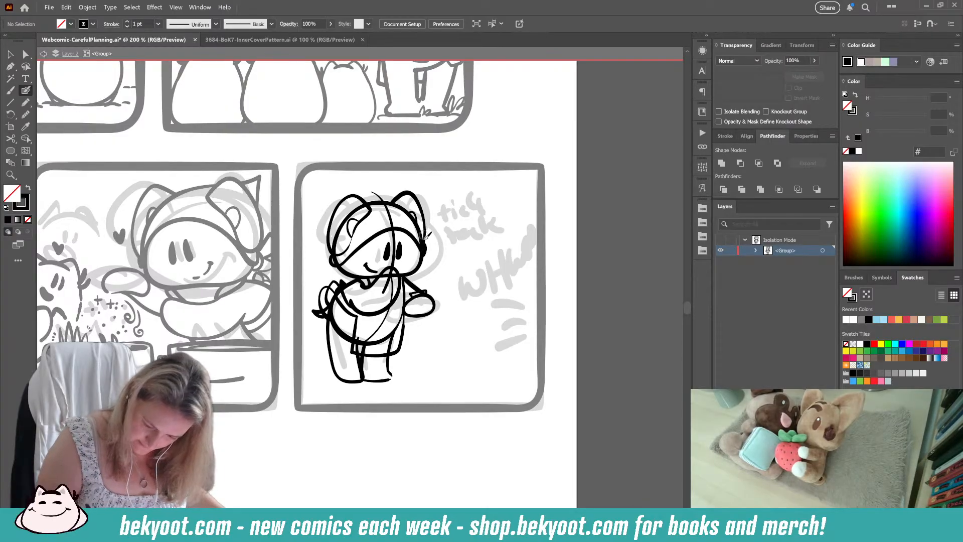
pyautogui.moveTo(383, 197)
pyautogui.mouseDown()
pyautogui.moveTo(312, 220)
pyautogui.moveTo(322, 245)
pyautogui.moveTo(354, 239)
pyautogui.moveTo(318, 254)
pyautogui.moveTo(333, 262)
pyautogui.mouseUp()
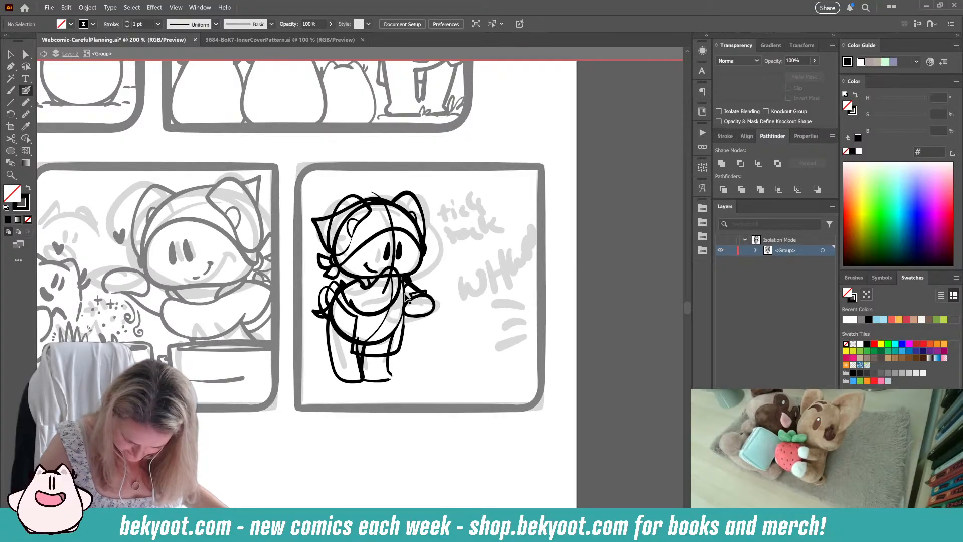
pyautogui.moveTo(404, 331)
pyautogui.mouseDown()
pyautogui.moveTo(382, 343)
pyautogui.moveTo(346, 336)
pyautogui.moveTo(334, 286)
pyautogui.moveTo(421, 294)
pyautogui.mouseUp()
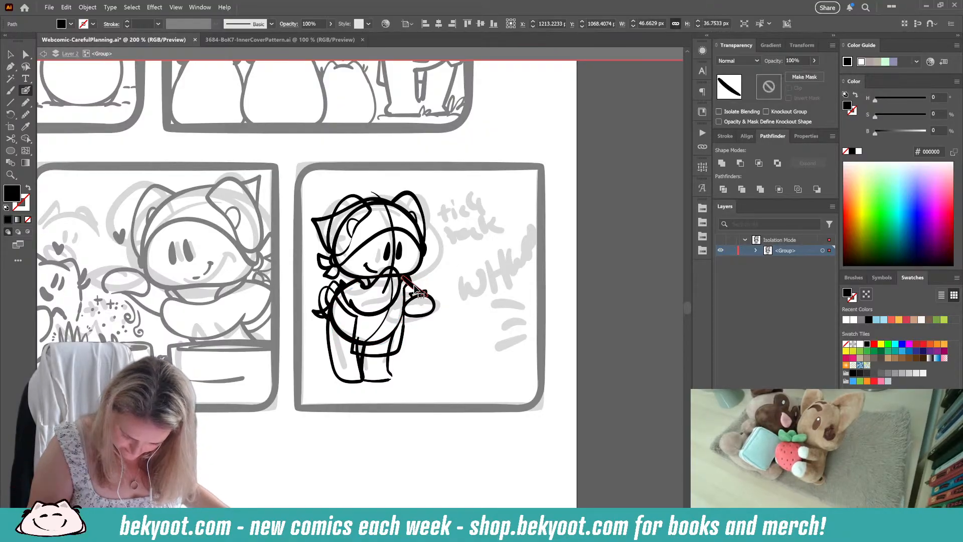
pyautogui.keyDown('ctrl'); pyautogui.doubleClick(430, 350); pyautogui.keyUp('ctrl')
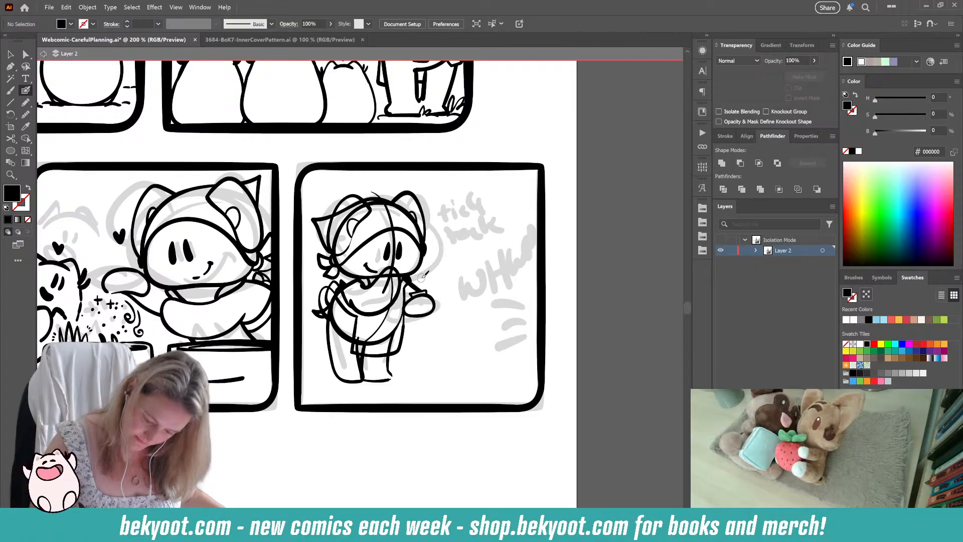
pyautogui.hotkey('shift', 'x')
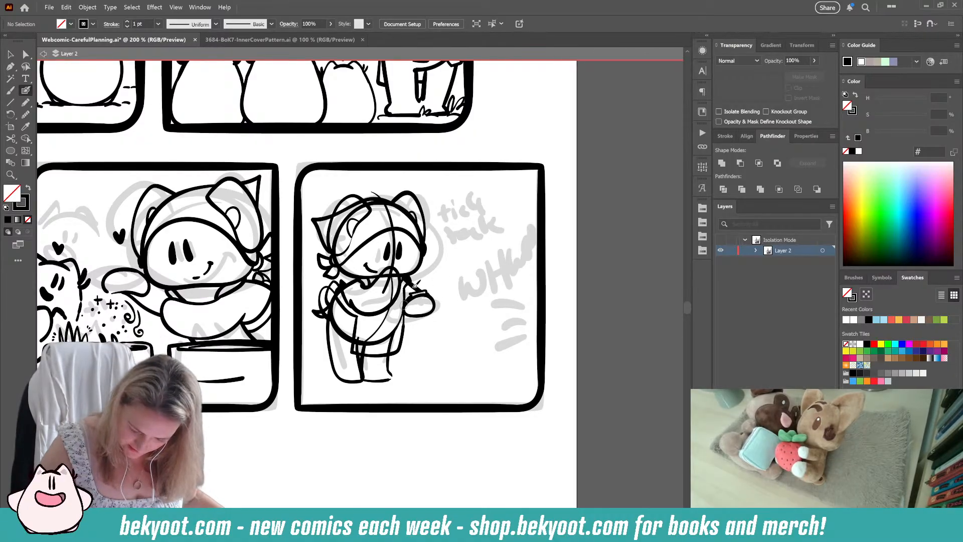
pyautogui.keyDown('ctrl'); pyautogui.click(374, 306); pyautogui.keyUp('ctrl')
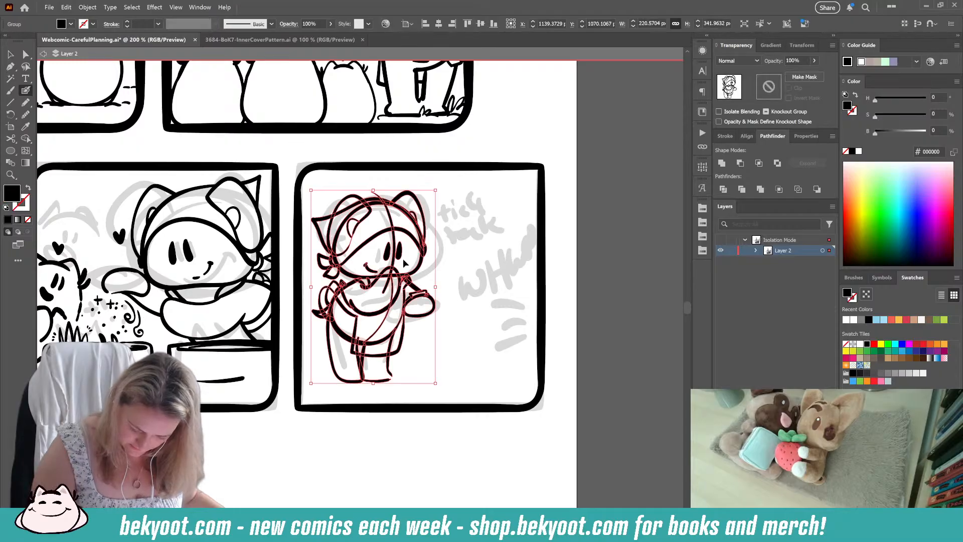
pyautogui.keyDown('ctrl'); pyautogui.click(452, 334); pyautogui.keyUp('ctrl')
pyautogui.press('v')
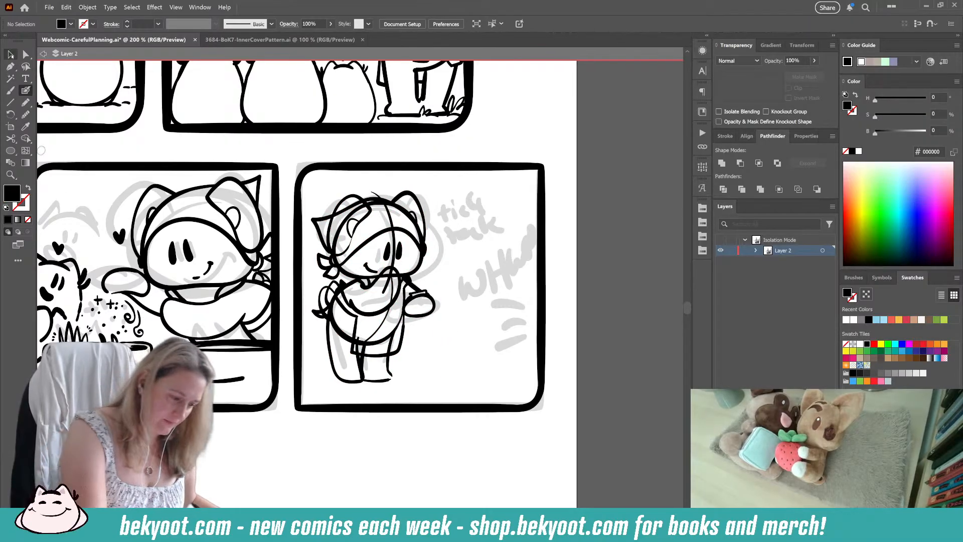
pyautogui.moveTo(441, 188)
pyautogui.mouseDown()
pyautogui.moveTo(393, 351)
pyautogui.moveTo(311, 380)
pyautogui.mouseUp()
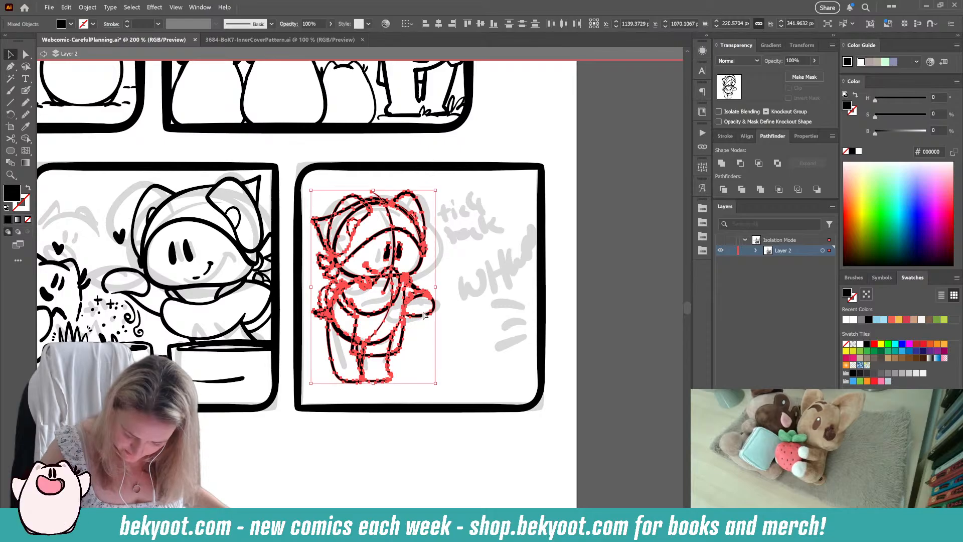
pyautogui.click(462, 257)
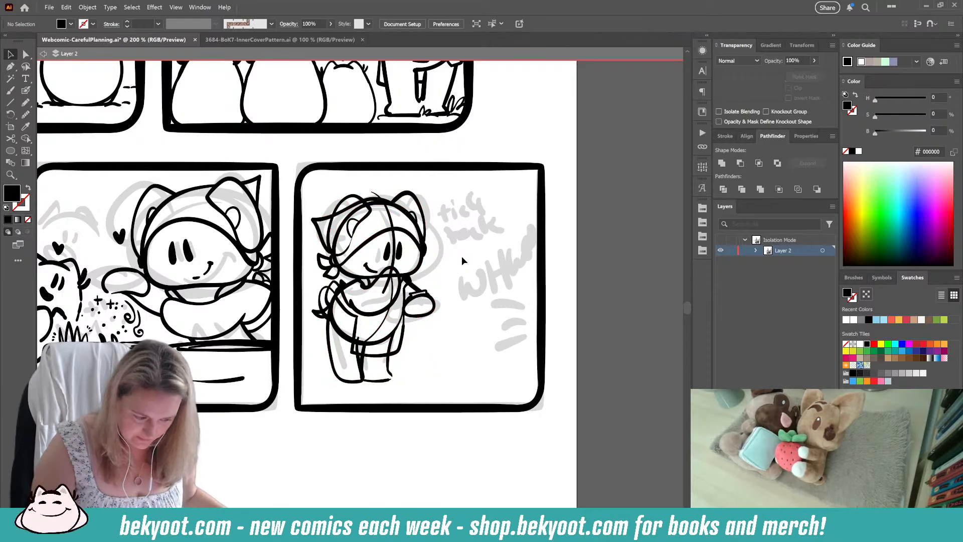
pyautogui.click(410, 221)
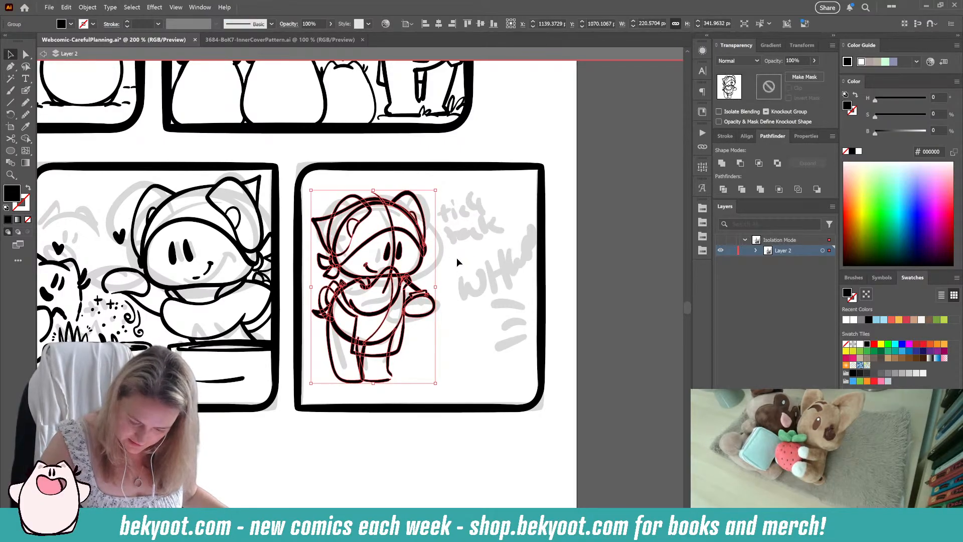
pyautogui.hotkey('ctrl', 'z')
pyautogui.hotkey('ctrl', 'z')
pyautogui.hotkey('ctrl', 'z')
pyautogui.hotkey('ctrl', 'z')
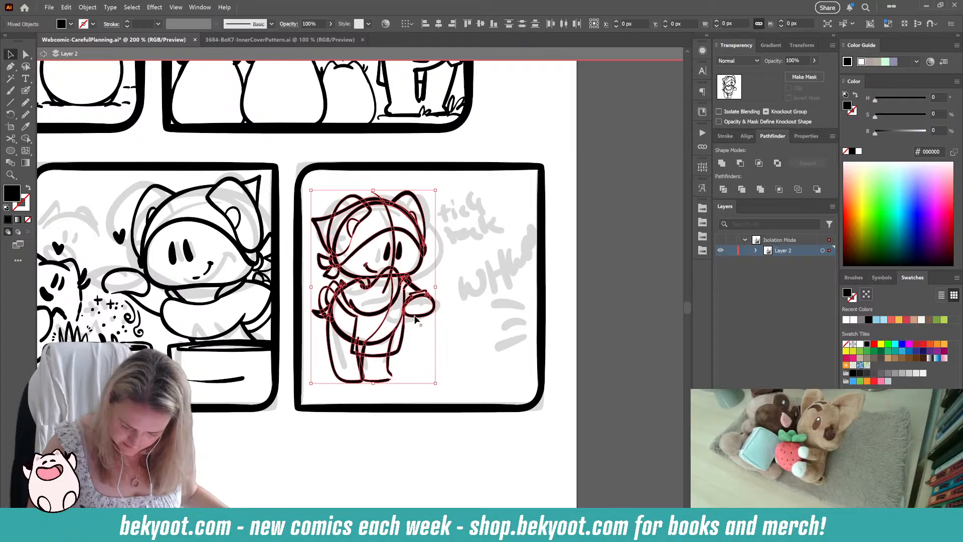
pyautogui.hotkey('ctrl', 'z')
pyautogui.hotkey('ctrl', 'z')
pyautogui.hotkey('ctrl', 'z')
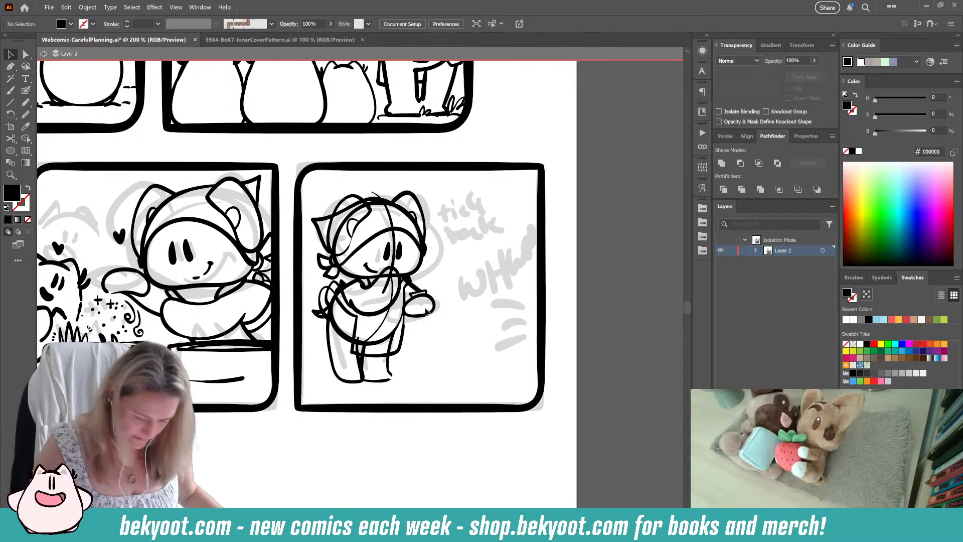
# Step: Open the waiting character's line-art group for editing and trim the overlapping upper end of the far arm's line
pyautogui.doubleClick(428, 315)
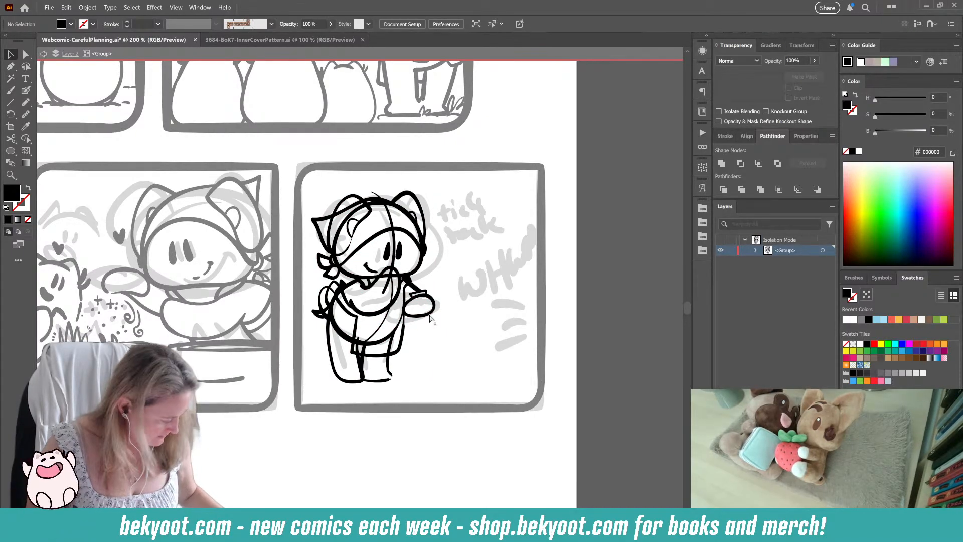
pyautogui.click(421, 296)
pyautogui.click(462, 306)
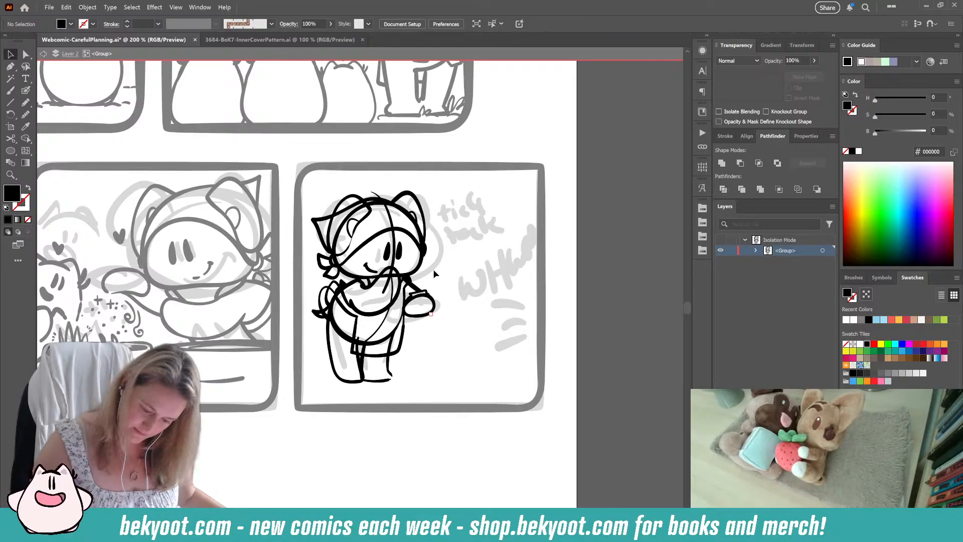
pyautogui.click(411, 284)
pyautogui.moveTo(409, 277); pyautogui.dragTo(405, 277)
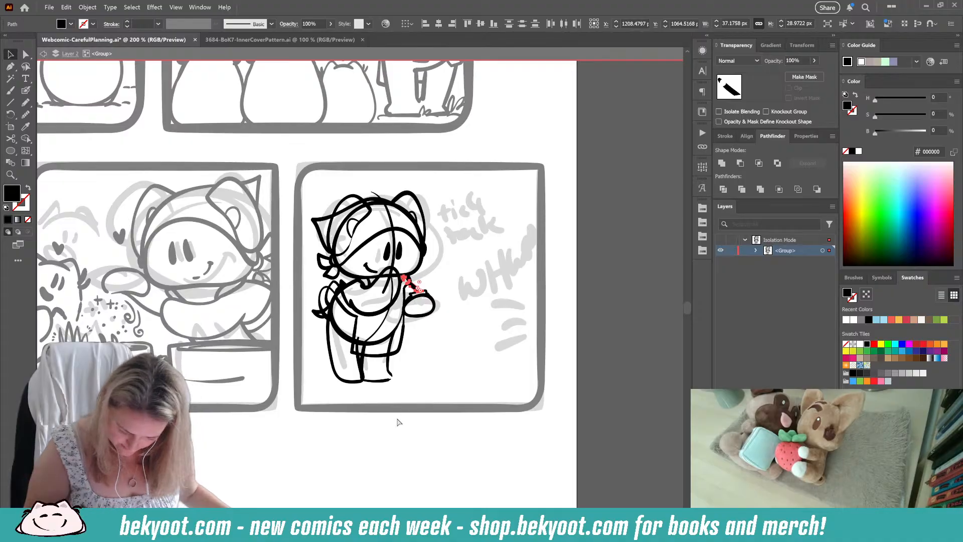
pyautogui.click(399, 423)
# Step: Erase the rounded body line's lower back stretch beside the outfit and smooth what remains of that line at 6%
pyautogui.click(340, 329)
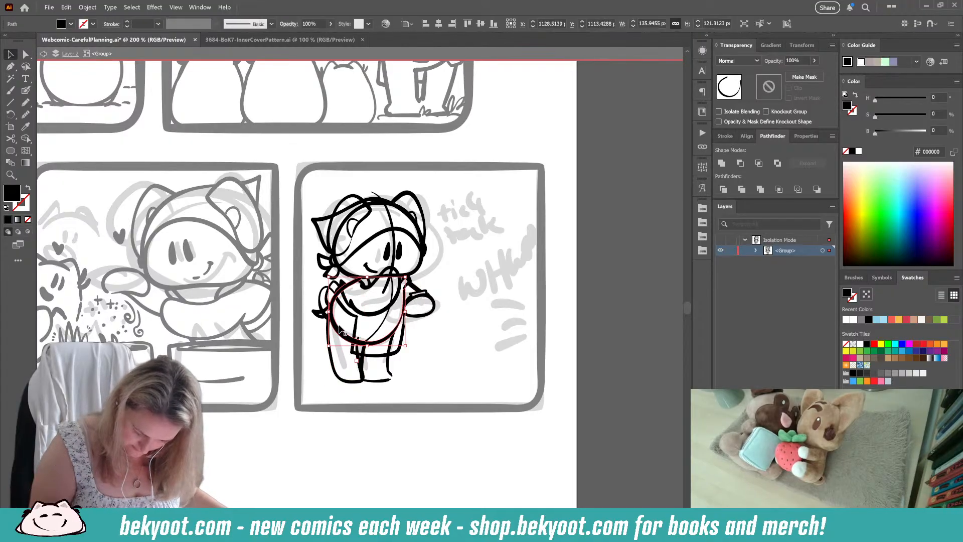
pyautogui.hotkey('shift', 'e')
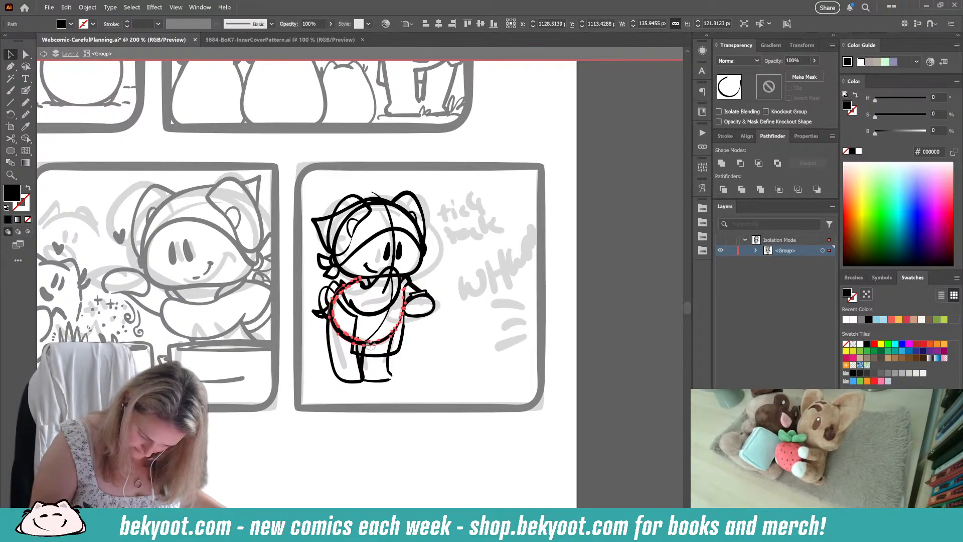
pyautogui.moveTo(353, 339)
pyautogui.mouseDown()
pyautogui.moveTo(332, 310)
pyautogui.moveTo(333, 341)
pyautogui.mouseUp()
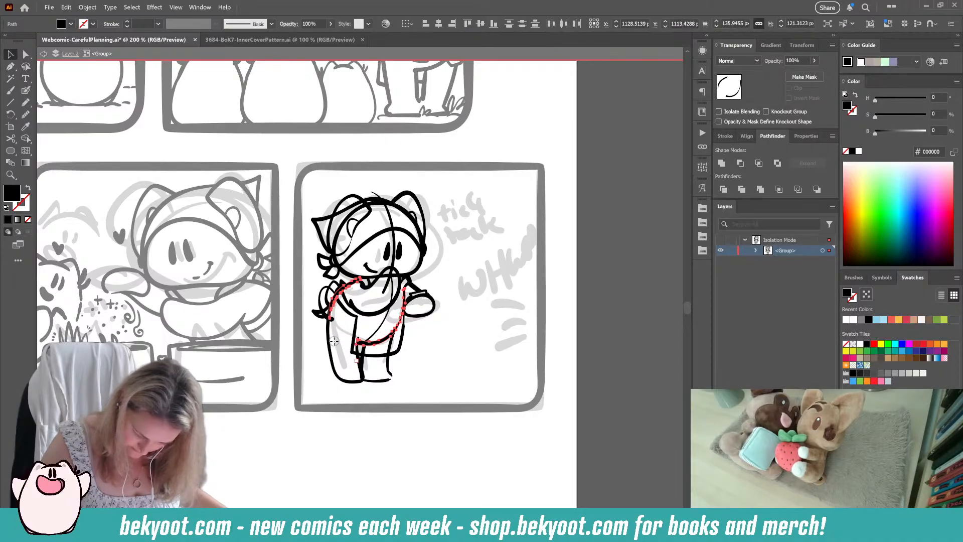
pyautogui.press('v')
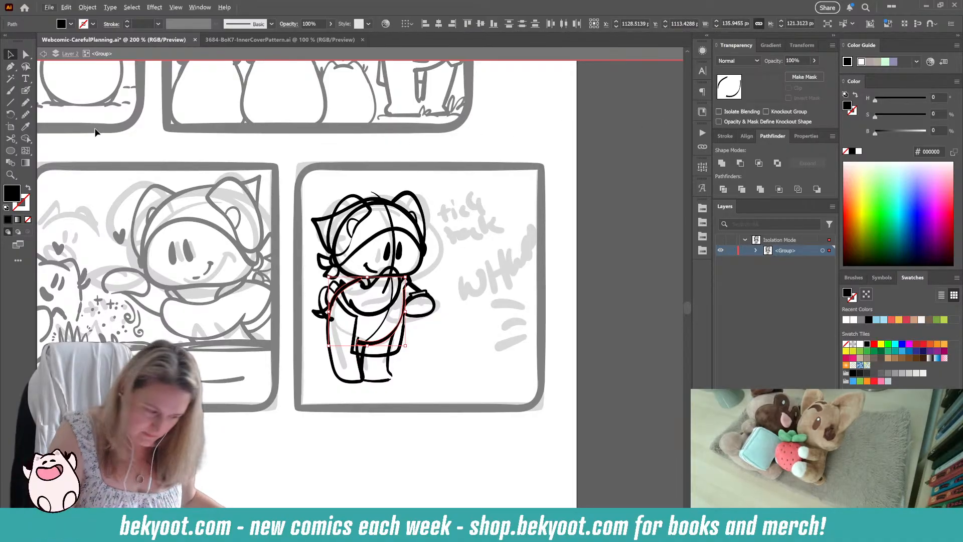
pyautogui.click(25, 91)
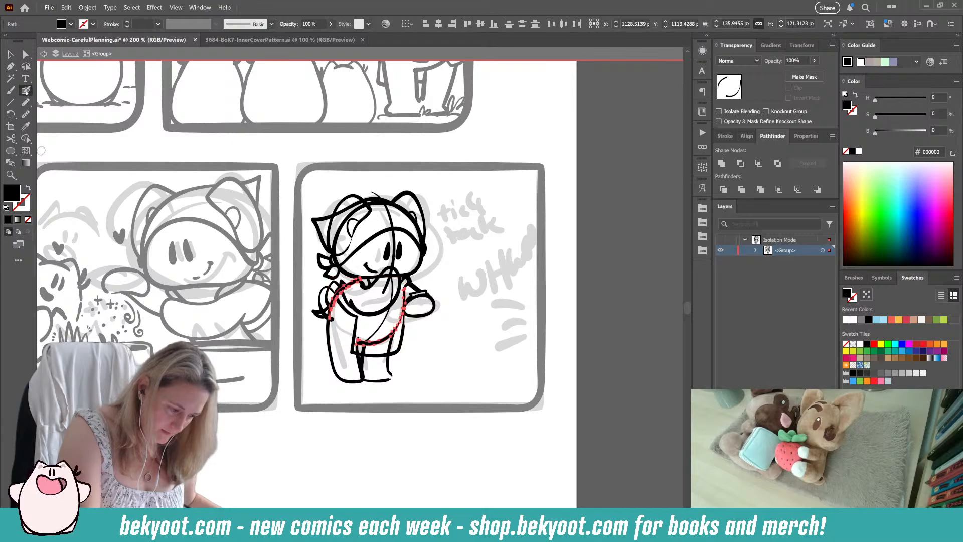
pyautogui.hotkey('ctrl', 'alt', 's')
pyautogui.moveTo(459, 86); pyautogui.dragTo(464, 87)
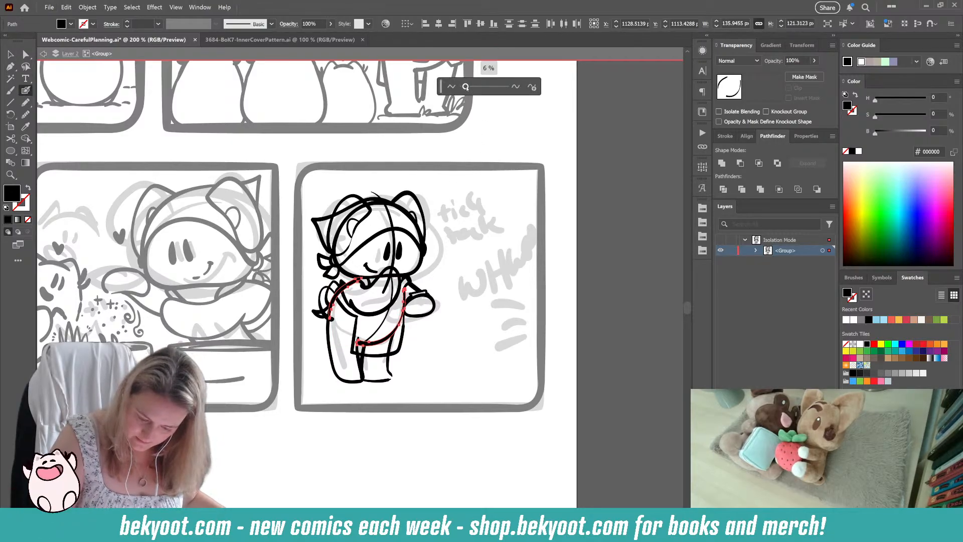
pyautogui.press('v')
# Step: Trim the curved loop line of the tied bow at the back where its ends overlap the neighbouring strokes
pyautogui.keyDown('ctrl'); pyautogui.click(461, 247); pyautogui.keyUp('ctrl')
pyautogui.keyDown('ctrl'); pyautogui.click(336, 316); pyautogui.keyUp('ctrl')
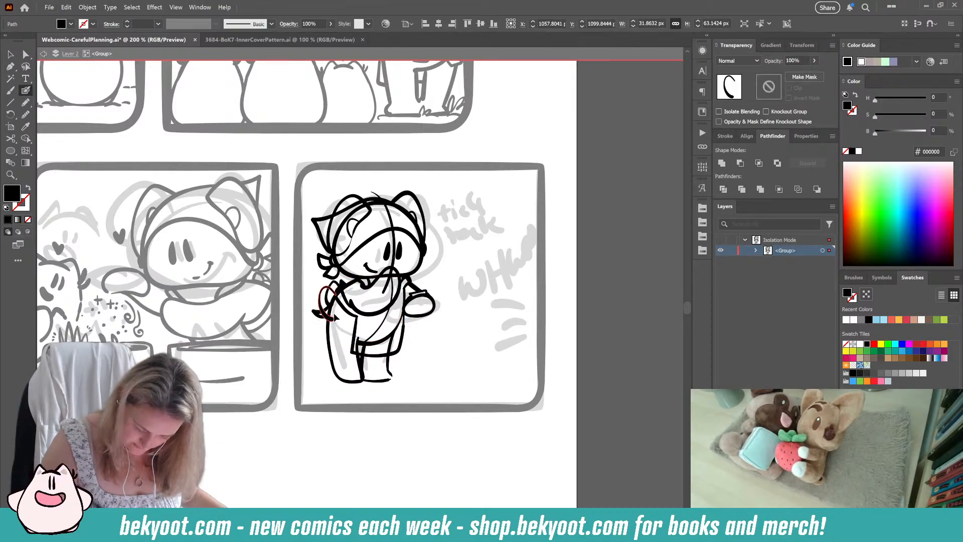
pyautogui.moveTo(325, 289); pyautogui.dragTo(335, 322)
pyautogui.moveTo(327, 317)
pyautogui.mouseDown()
pyautogui.moveTo(321, 325)
pyautogui.moveTo(329, 288)
pyautogui.moveTo(325, 317)
pyautogui.mouseUp()
pyautogui.hotkey('alt', 's')
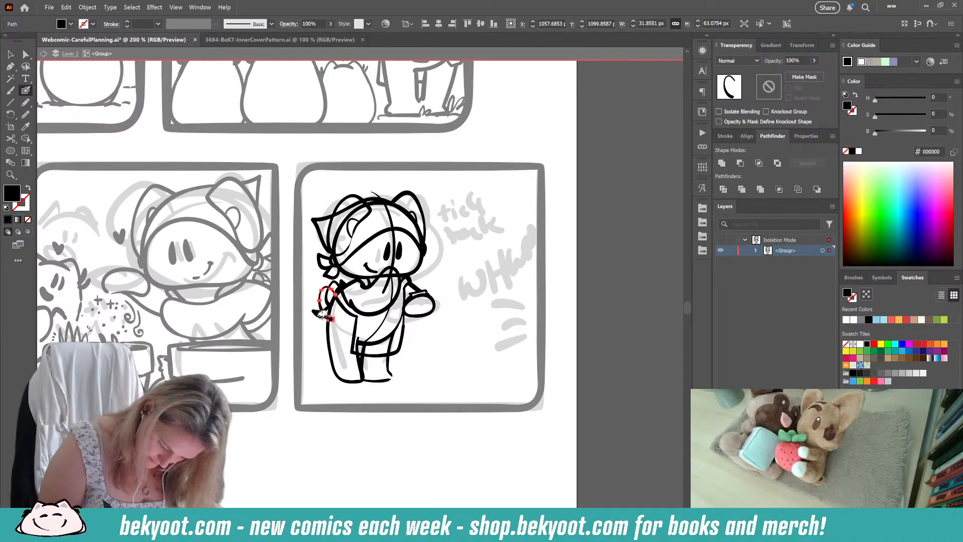
pyautogui.moveTo(323, 315); pyautogui.dragTo(331, 317)
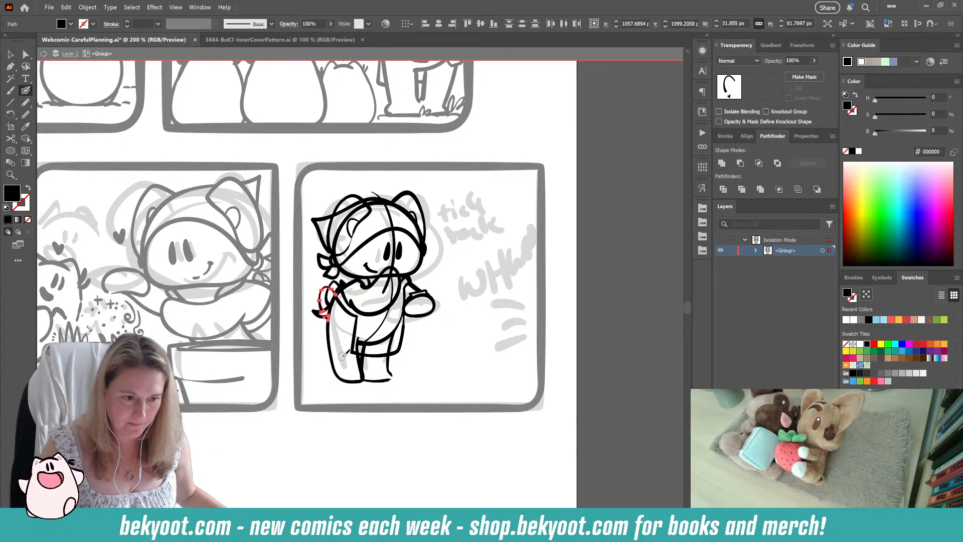
pyautogui.keyDown('ctrl'); pyautogui.click(326, 410); pyautogui.keyUp('ctrl')
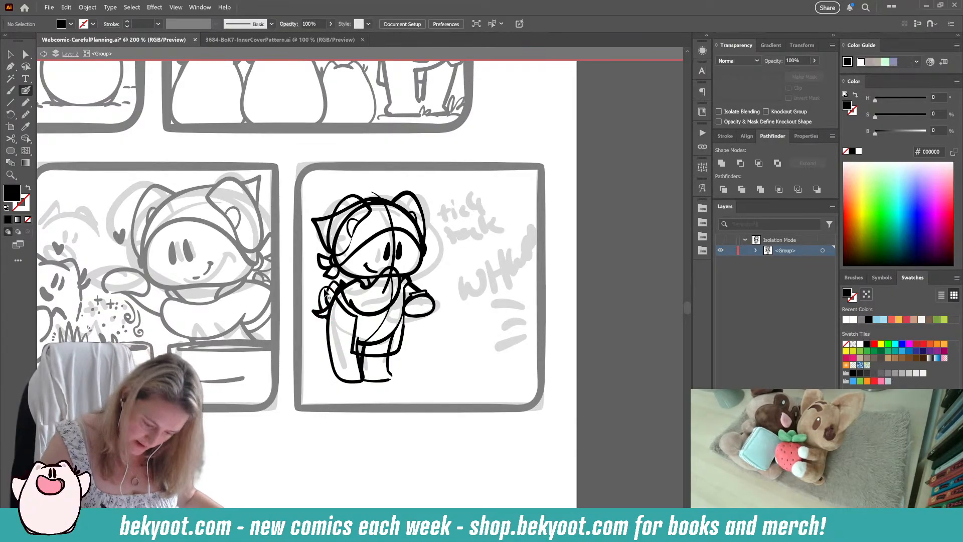
pyautogui.keyDown('ctrl'); pyautogui.click(325, 293); pyautogui.keyUp('ctrl')
pyautogui.moveTo(336, 294); pyautogui.dragTo(331, 291)
pyautogui.scroll(1, 389, 351)
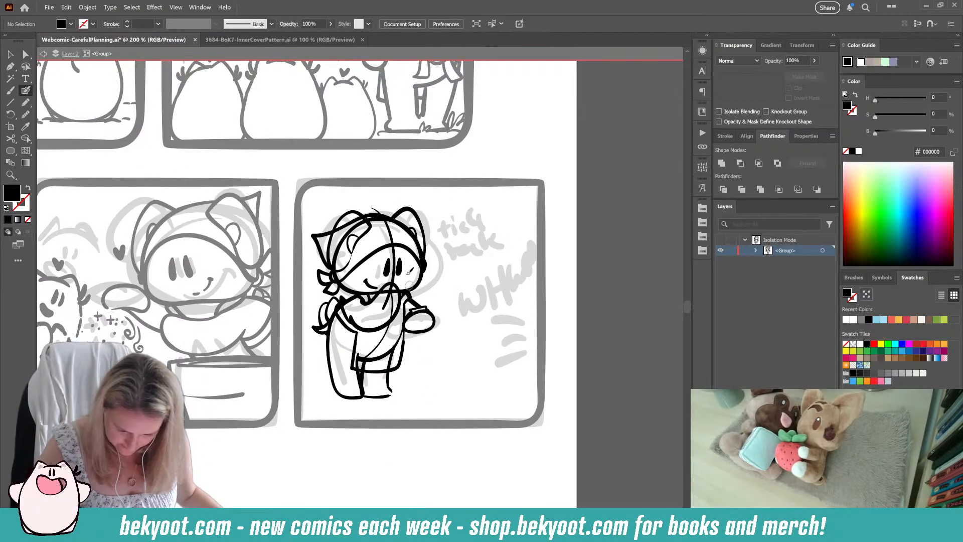
# Step: Delete the vertical centre guide over the face and the curved guide line running down the torso
pyautogui.keyDown('ctrl'); pyautogui.click(395, 246); pyautogui.keyUp('ctrl')
pyautogui.scroll(-5, 399, 246)
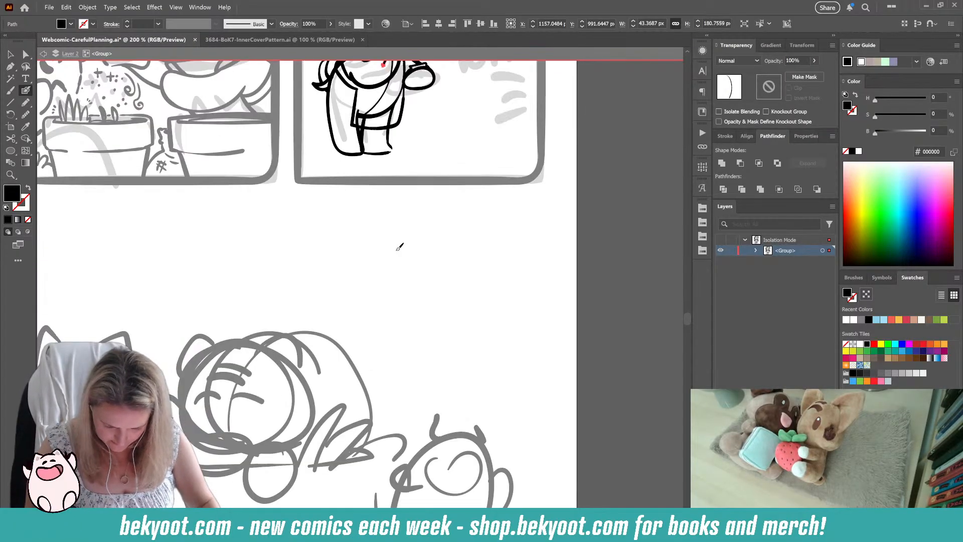
pyautogui.scroll(5, 408, 241)
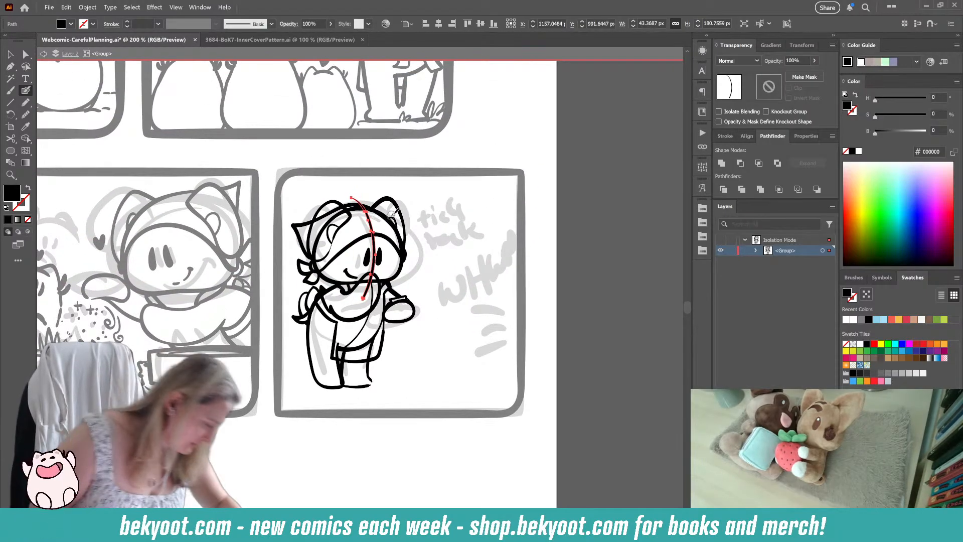
pyautogui.press('Delete')
pyautogui.keyDown('ctrl'); pyautogui.click(359, 332); pyautogui.keyUp('ctrl')
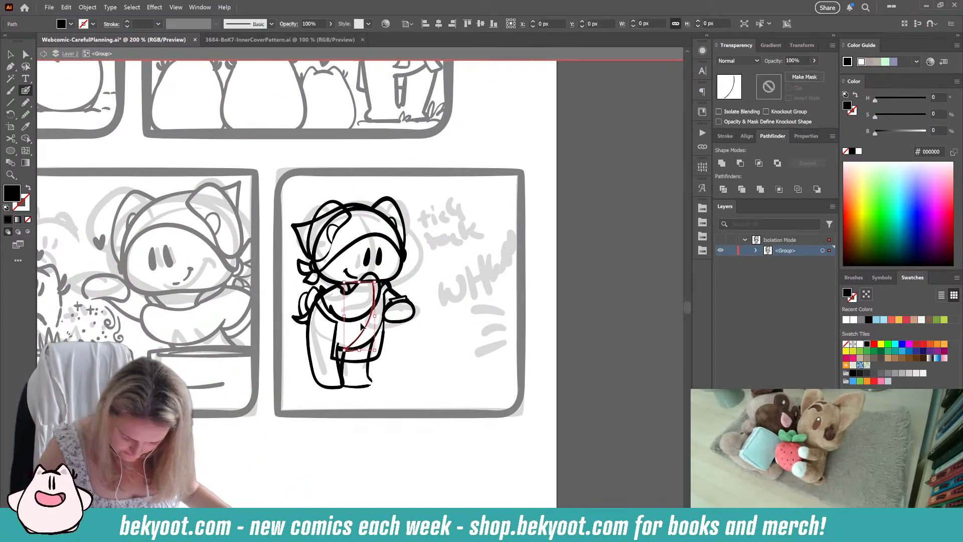
pyautogui.press('Delete')
pyautogui.press('Delete')
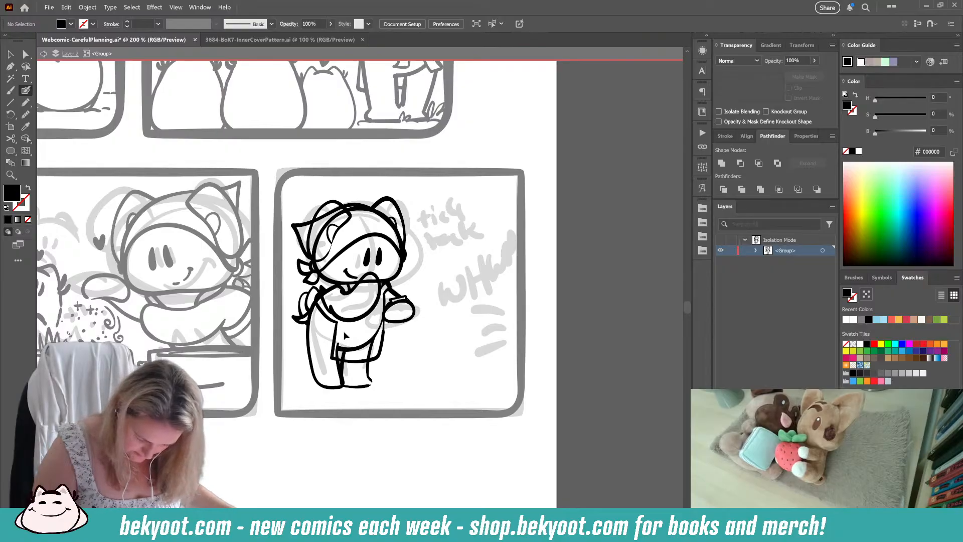
# Step: Erase the body and leg lines that show through the outfit, keeping only the legs below its hem
pyautogui.scroll(4, 341, 327)
pyautogui.hscroll(-6, 341, 327)
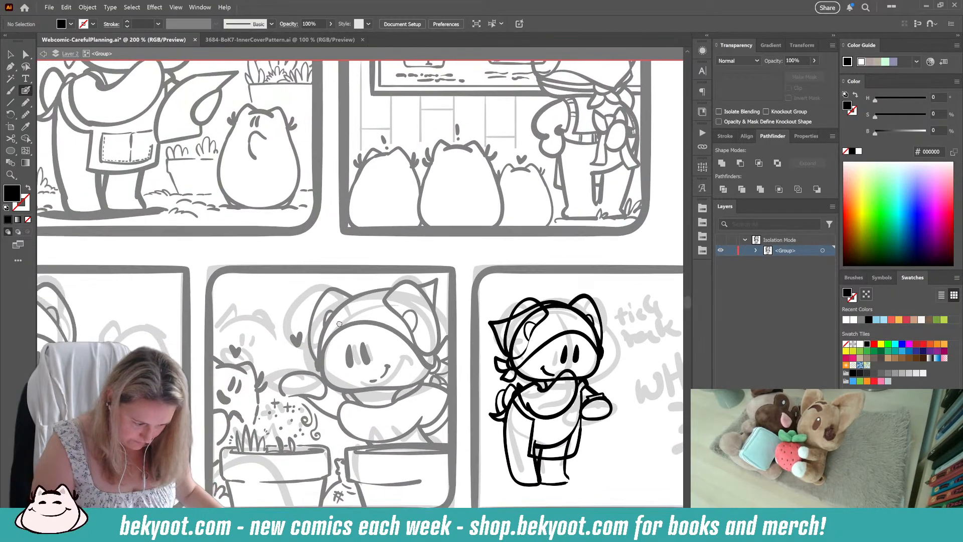
pyautogui.scroll(-3, 340, 324)
pyautogui.hscroll(6, 351, 323)
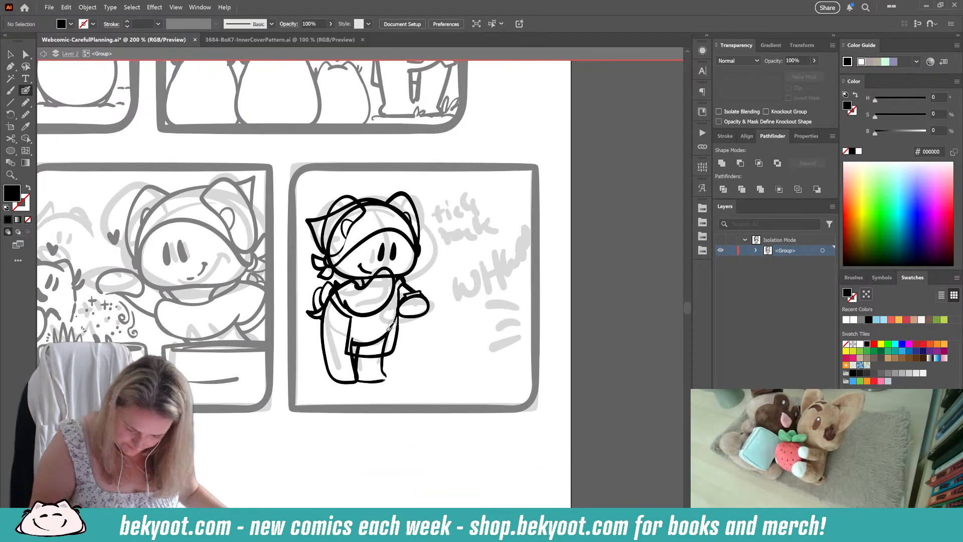
pyautogui.keyDown('ctrl'); pyautogui.click(372, 343); pyautogui.keyUp('ctrl')
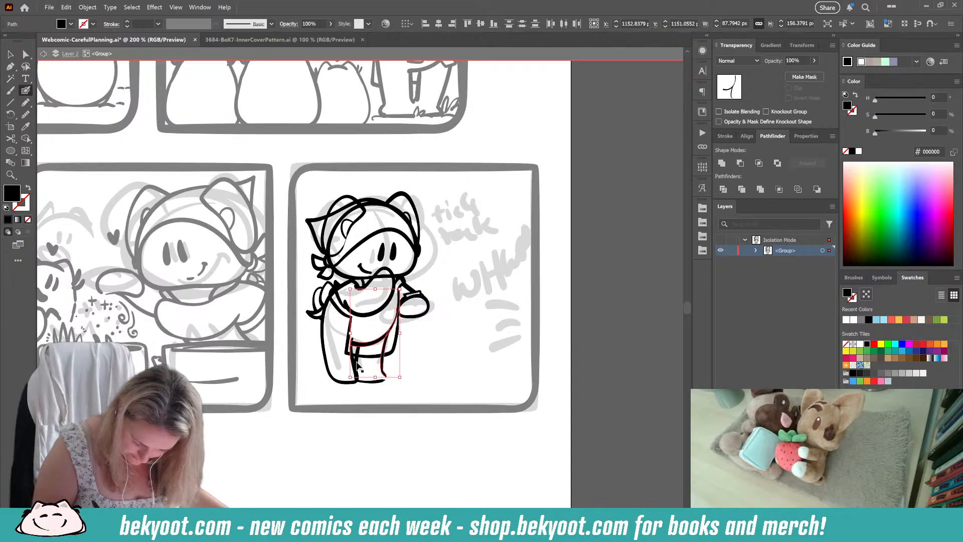
pyautogui.moveTo(357, 365); pyautogui.dragTo(362, 357)
pyautogui.keyDown('ctrl'); pyautogui.keyDown('shift'); pyautogui.click(354, 339); pyautogui.keyUp('shift'); pyautogui.keyUp('ctrl')
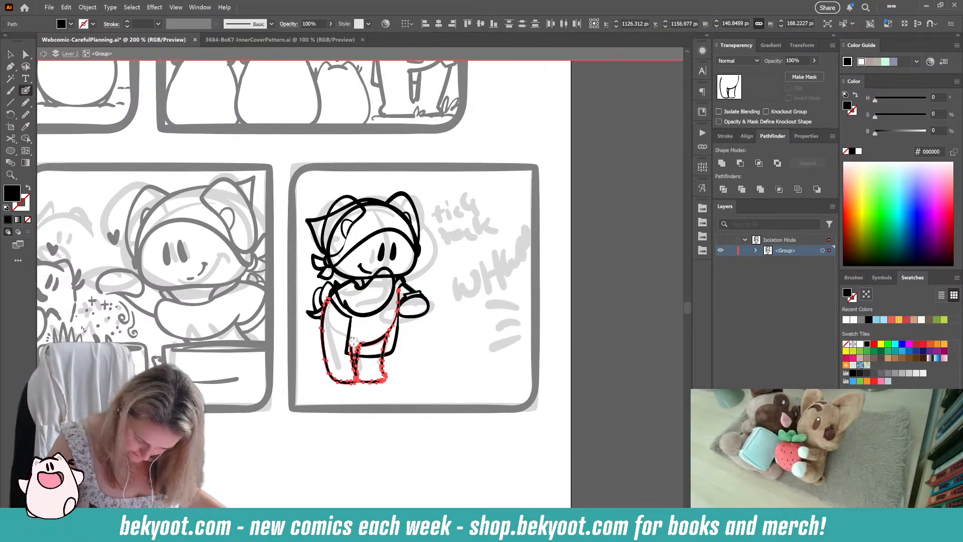
pyautogui.moveTo(354, 341)
pyautogui.mouseDown()
pyautogui.moveTo(358, 351)
pyautogui.moveTo(384, 347)
pyautogui.moveTo(392, 306)
pyautogui.mouseUp()
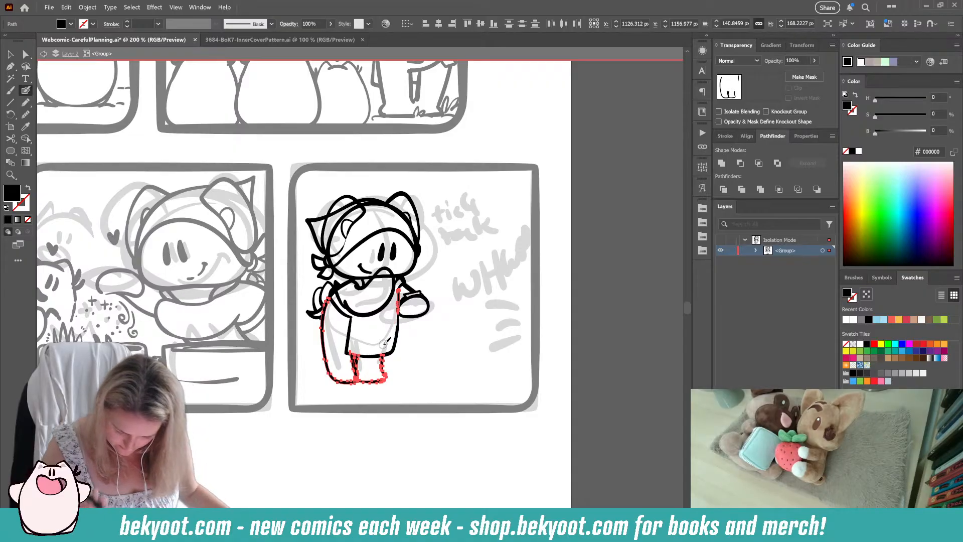
pyautogui.hotkey('ctrl', 'shift', 'a')
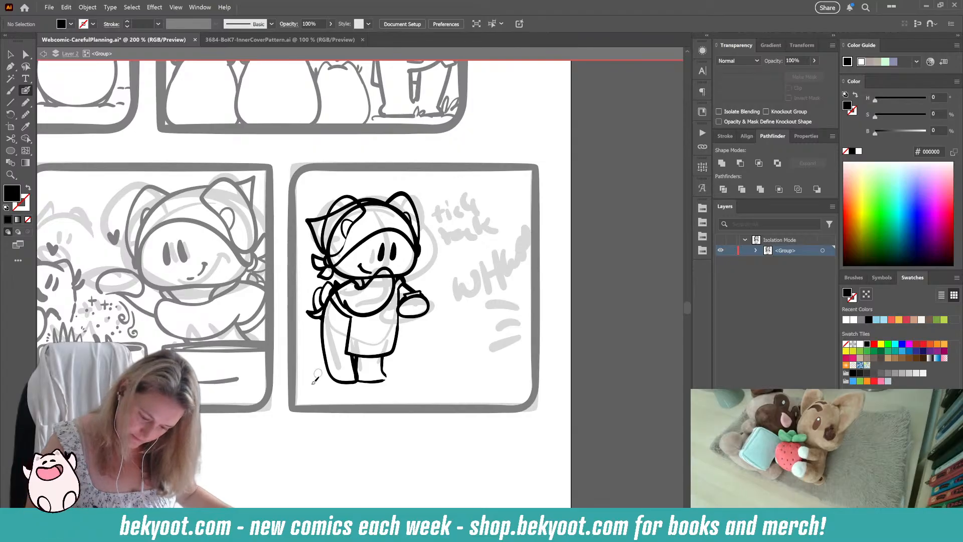
pyautogui.keyDown('ctrl'); pyautogui.click(354, 362); pyautogui.keyUp('ctrl')
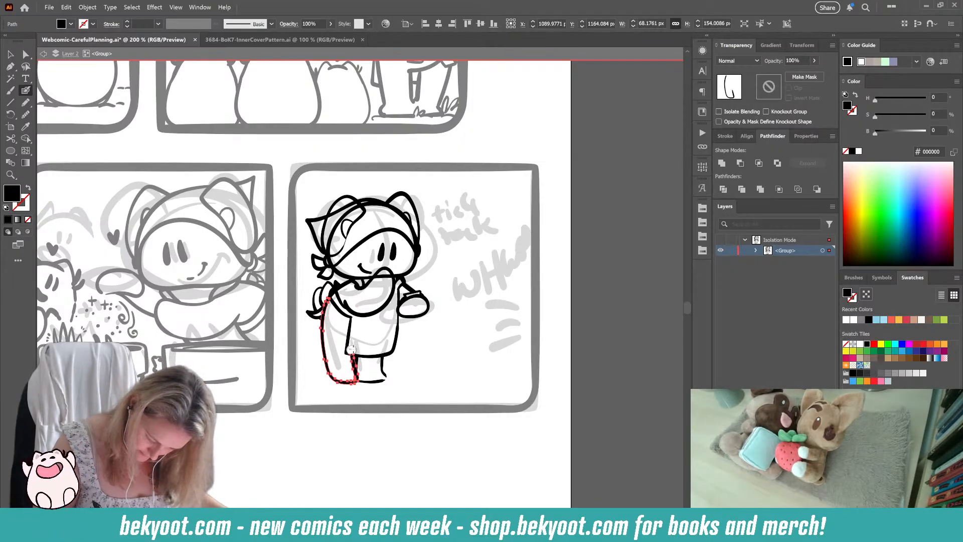
pyautogui.hotkey('ctrl', 'shift', 'a')
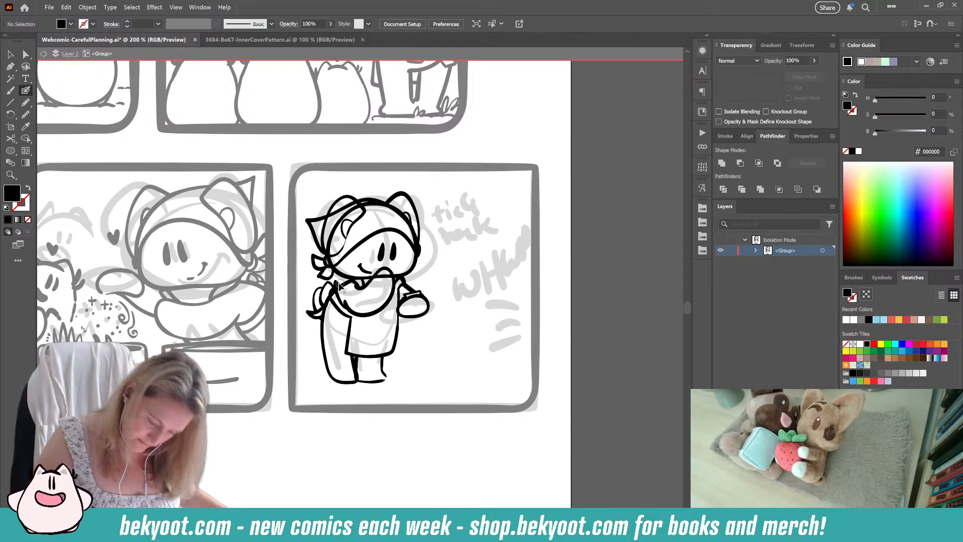
# Step: Trim the shoulder line at the back where it overlaps the neckline and bow strokes
pyautogui.keyDown('ctrl'); pyautogui.click(350, 282); pyautogui.keyUp('ctrl')
pyautogui.moveTo(349, 282)
pyautogui.mouseDown()
pyautogui.moveTo(334, 293)
pyautogui.moveTo(336, 308)
pyautogui.mouseUp()
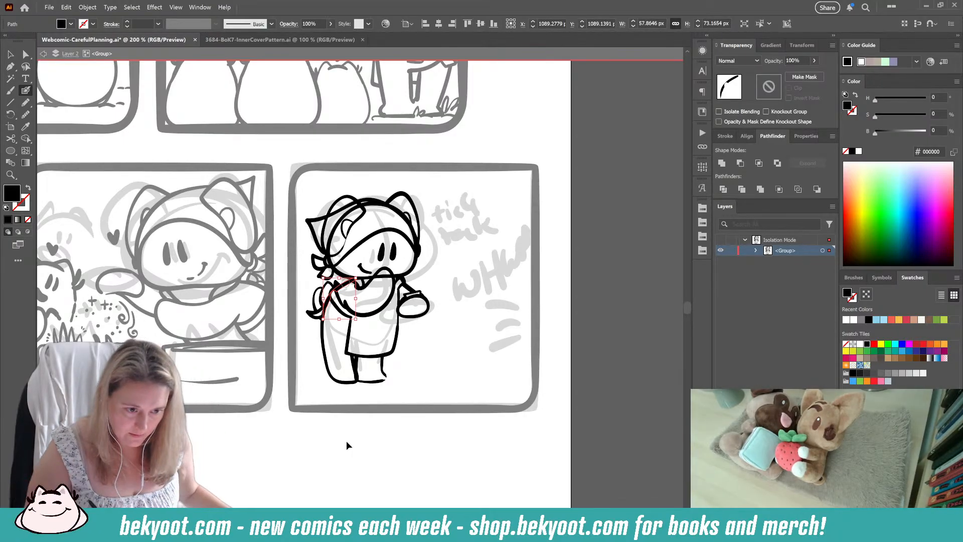
pyautogui.keyDown('ctrl'); pyautogui.click(346, 441); pyautogui.keyUp('ctrl')
# Step: Ink a rectangular pocket with a broken vertical centre line on the front of the outfit
pyautogui.moveTo(346, 393); pyautogui.dragTo(336, 406)
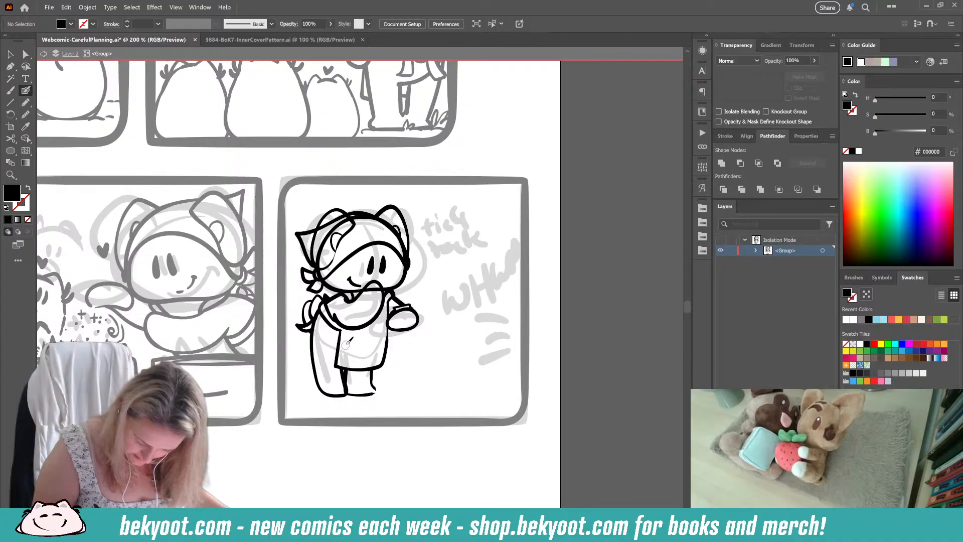
pyautogui.moveTo(345, 341); pyautogui.dragTo(343, 362)
pyautogui.moveTo(345, 363)
pyautogui.mouseDown()
pyautogui.moveTo(381, 356)
pyautogui.moveTo(384, 329)
pyautogui.moveTo(349, 340)
pyautogui.moveTo(382, 339)
pyautogui.moveTo(365, 340)
pyautogui.moveTo(363, 361)
pyautogui.mouseUp()
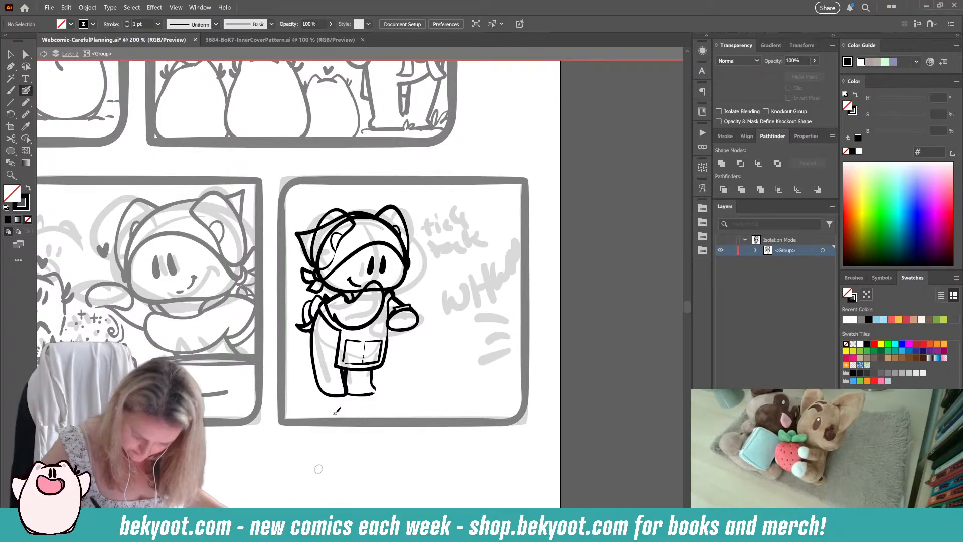
# Step: Erase the head outline where the raised hand covers the chin and where it runs beneath the headscarf
pyautogui.moveTo(347, 411); pyautogui.dragTo(367, 424)
pyautogui.keyDown('ctrl'); pyautogui.click(396, 297); pyautogui.keyUp('ctrl')
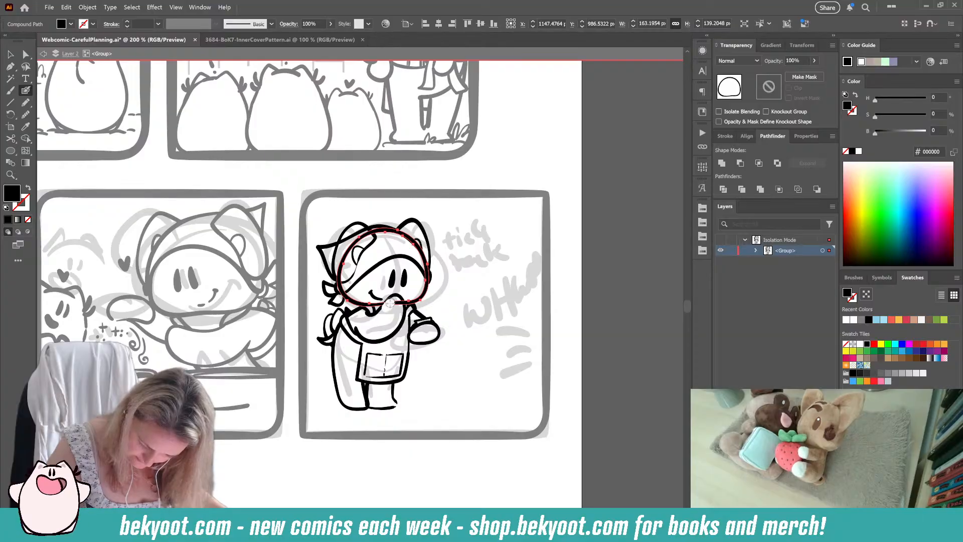
pyautogui.moveTo(390, 304); pyautogui.dragTo(400, 307)
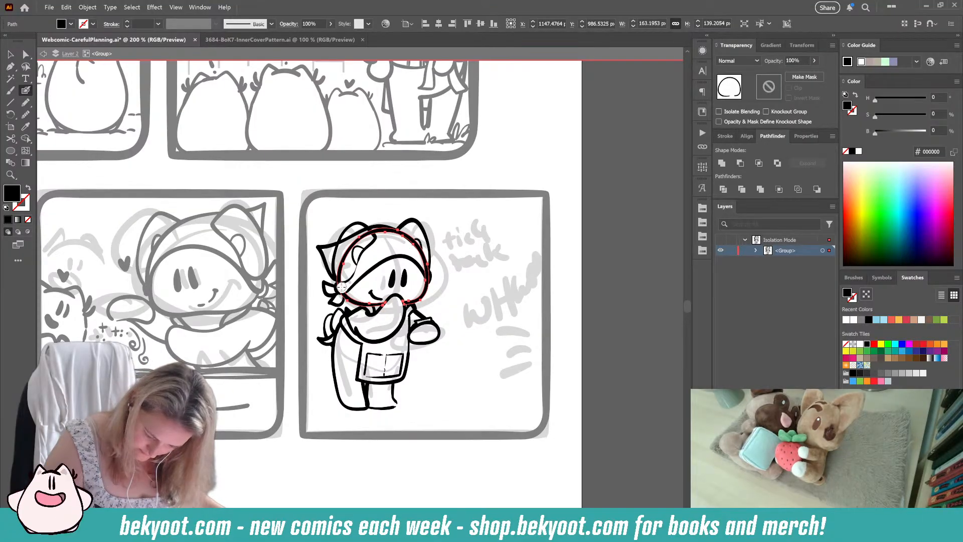
pyautogui.moveTo(341, 287)
pyautogui.mouseDown()
pyautogui.moveTo(344, 254)
pyautogui.moveTo(376, 229)
pyautogui.moveTo(401, 233)
pyautogui.moveTo(430, 279)
pyautogui.mouseUp()
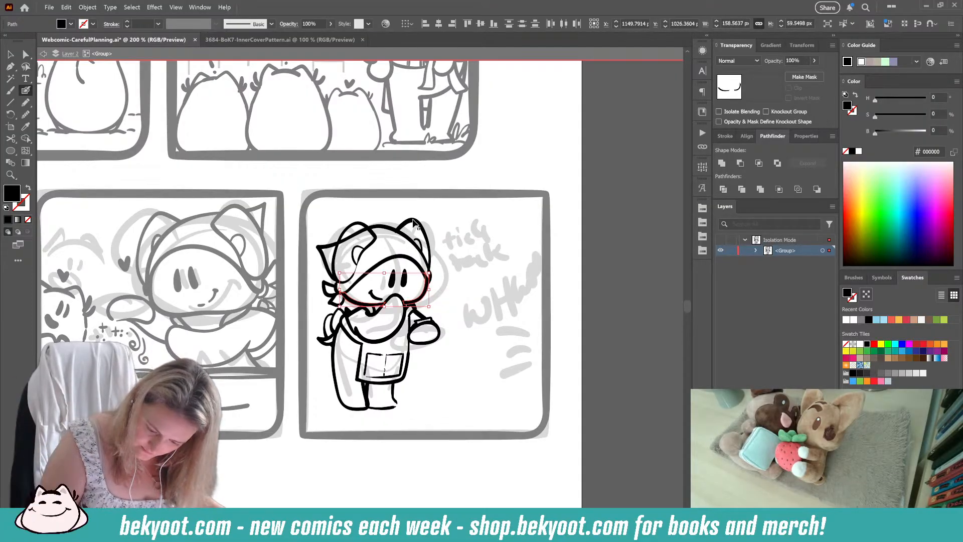
# Step: Trim the far ear's ends at the headscarf and erase the headscarf lines that cross the near ear
pyautogui.keyDown('ctrl'); pyautogui.click(413, 220); pyautogui.keyUp('ctrl')
pyautogui.moveTo(393, 243); pyautogui.dragTo(397, 237)
pyautogui.moveTo(426, 275); pyautogui.dragTo(428, 272)
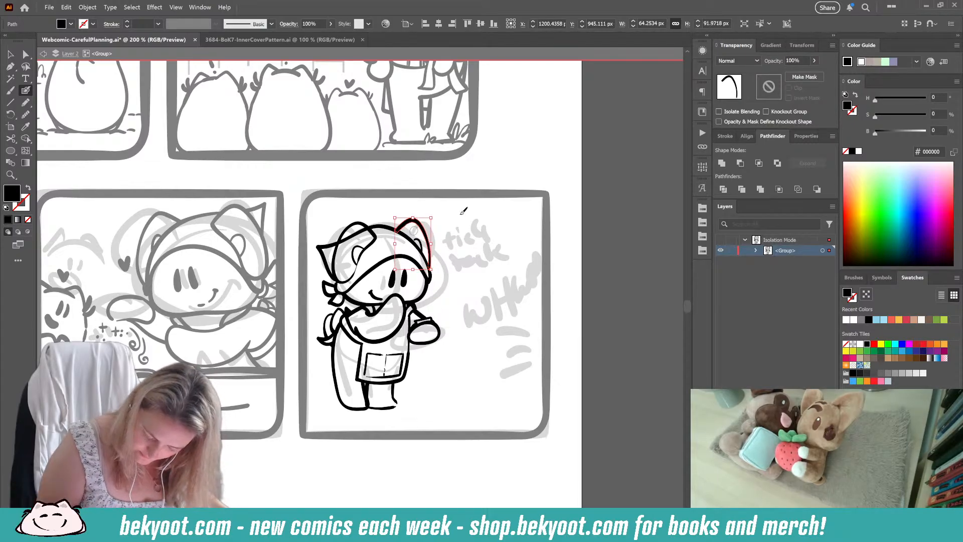
pyautogui.keyDown('ctrl'); pyautogui.click(353, 235); pyautogui.keyUp('ctrl')
pyautogui.moveTo(353, 235)
pyautogui.mouseDown()
pyautogui.moveTo(344, 242)
pyautogui.moveTo(371, 228)
pyautogui.mouseUp()
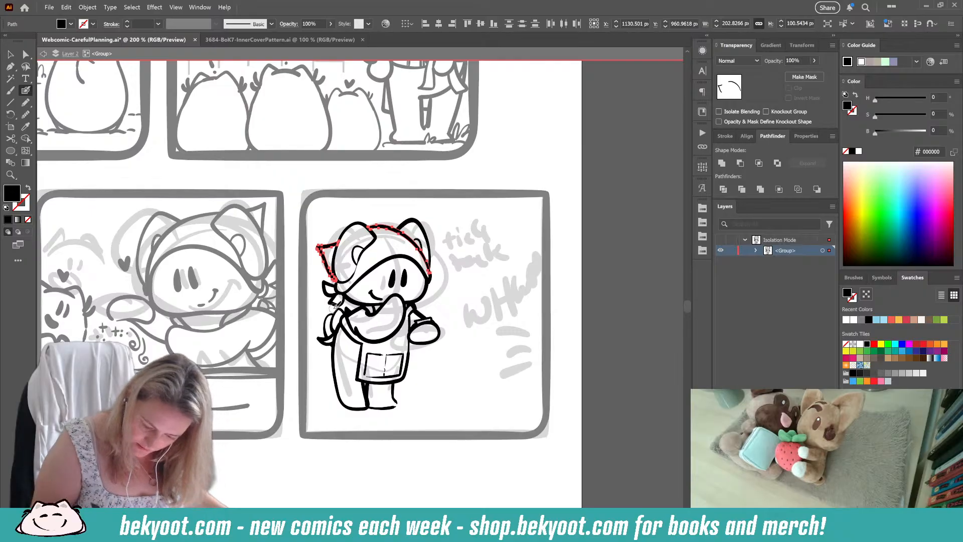
pyautogui.keyDown('ctrl'); pyautogui.click(484, 288); pyautogui.keyUp('ctrl')
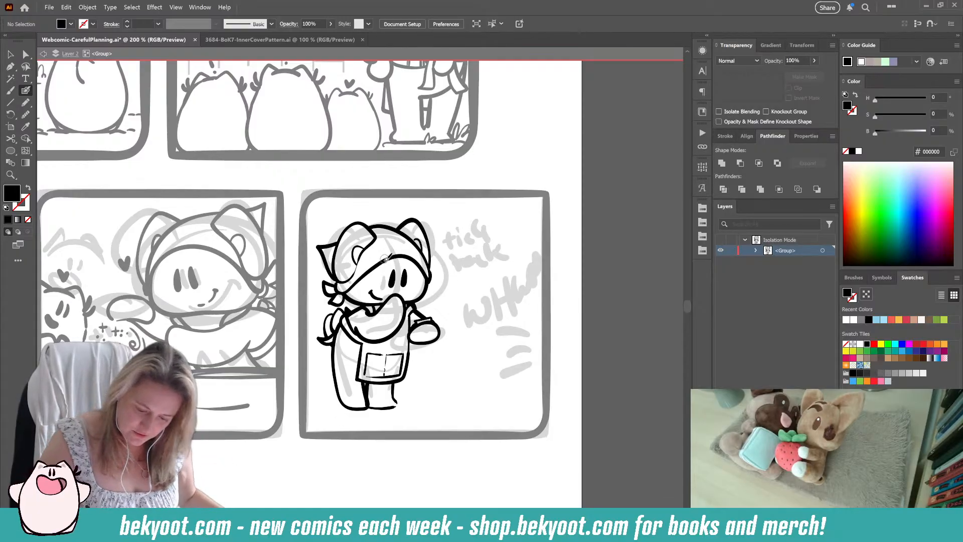
# Step: Try solid black polka dots on the headscarf and undo them
pyautogui.hotkey('shift', 'x')
pyautogui.moveTo(387, 253)
pyautogui.mouseDown()
pyautogui.moveTo(400, 250)
pyautogui.moveTo(392, 231)
pyautogui.moveTo(408, 239)
pyautogui.moveTo(365, 269)
pyautogui.moveTo(415, 254)
pyautogui.mouseUp()
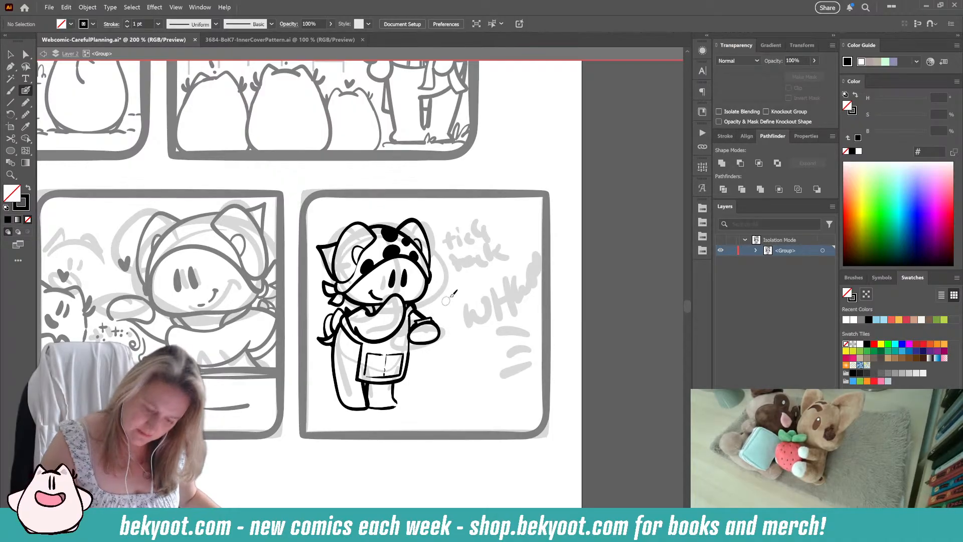
pyautogui.hotkey('ctrl', 'z')
pyautogui.hotkey('ctrl', 'z')
pyautogui.hotkey('ctrl', 'z')
pyautogui.hotkey('ctrl', 'z')
pyautogui.hotkey('ctrl', 'z')
pyautogui.hotkey('ctrl', 'z')
pyautogui.hotkey('ctrl', 'z')
pyautogui.hotkey('ctrl', 'z')
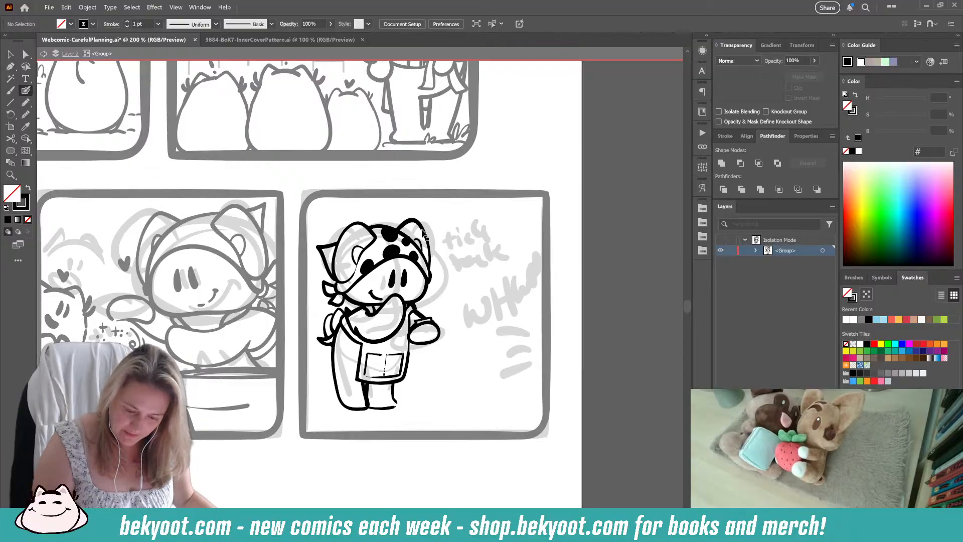
pyautogui.hotkey('shift', 'x')
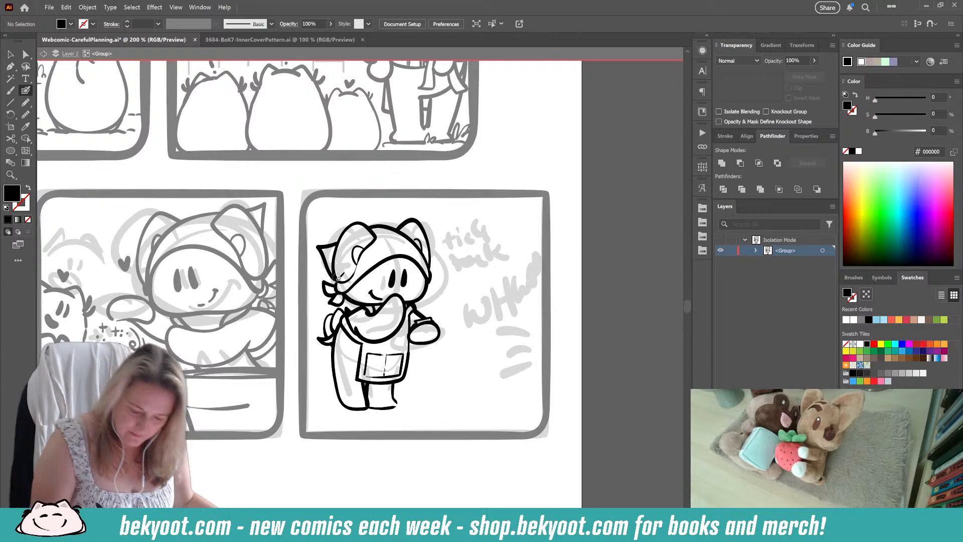
# Step: Set the drawing colours to a black stroke with no fill and open the first folder in the collapsed dock
pyautogui.hotkey('shift', 'x')
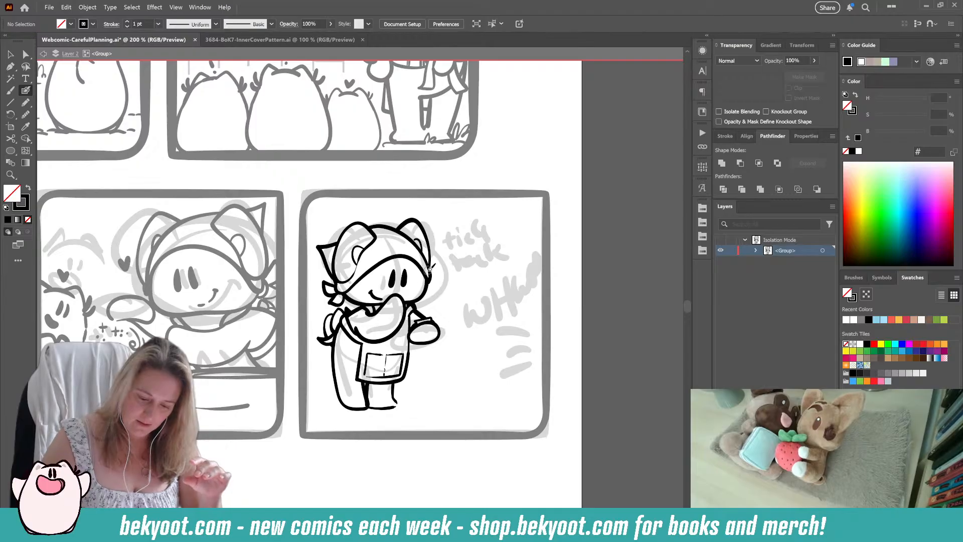
pyautogui.click(702, 208)
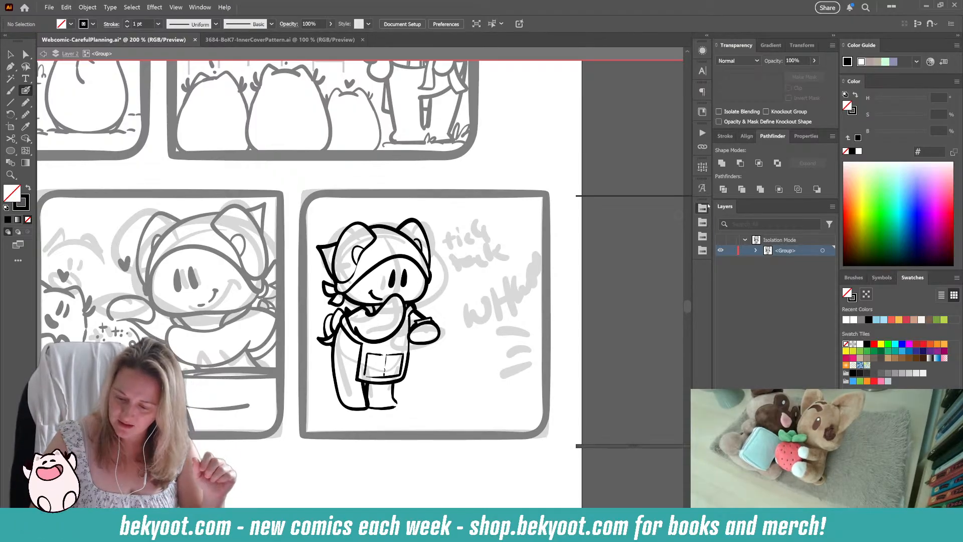
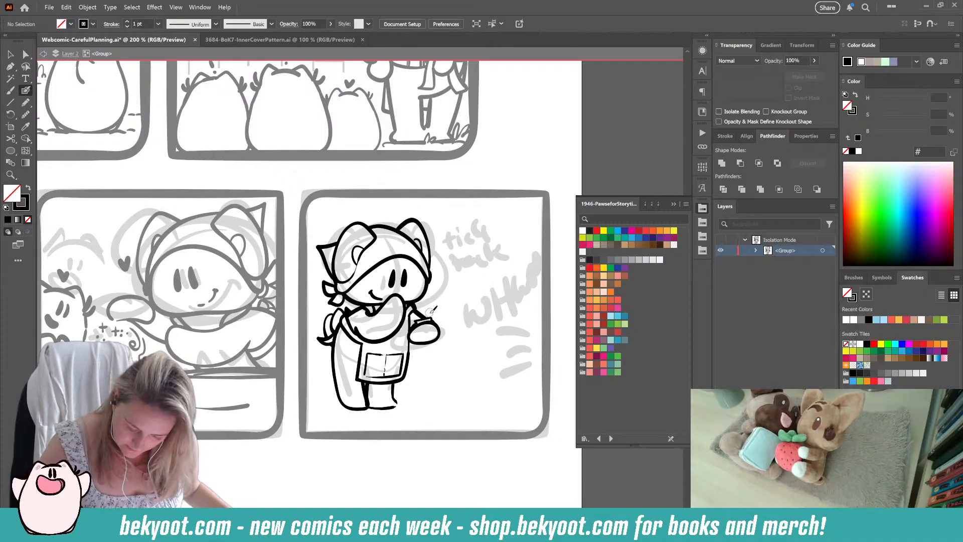
# Step: Ink small tick marks above the outstretched wrist, then a ground line beneath the feet with grass tufts along the panel's lower edge
pyautogui.moveTo(429, 309); pyautogui.dragTo(434, 313)
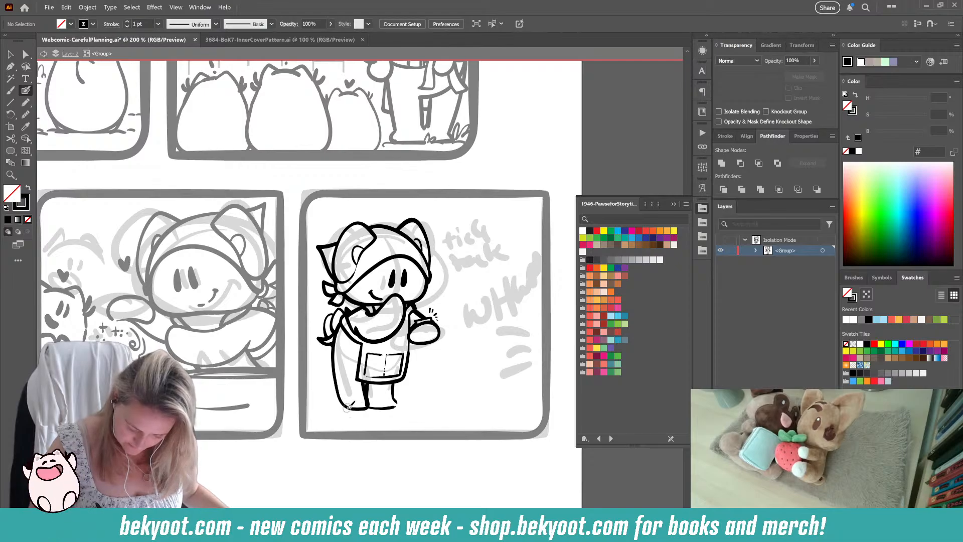
pyautogui.moveTo(349, 404)
pyautogui.mouseDown()
pyautogui.moveTo(323, 405)
pyautogui.moveTo(424, 403)
pyautogui.mouseUp()
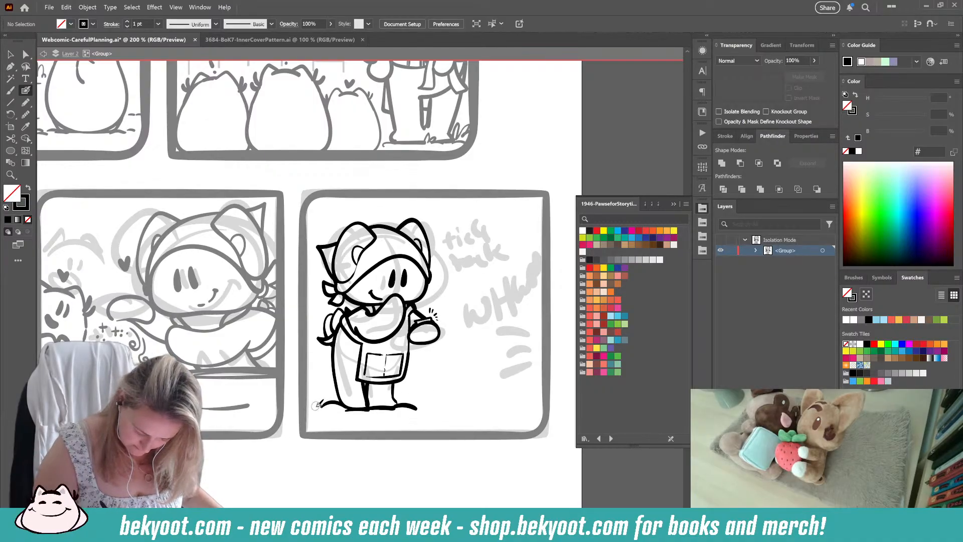
pyautogui.moveTo(316, 405)
pyautogui.mouseDown()
pyautogui.moveTo(304, 407)
pyautogui.moveTo(346, 434)
pyautogui.moveTo(317, 423)
pyautogui.moveTo(304, 432)
pyautogui.moveTo(371, 430)
pyautogui.mouseUp()
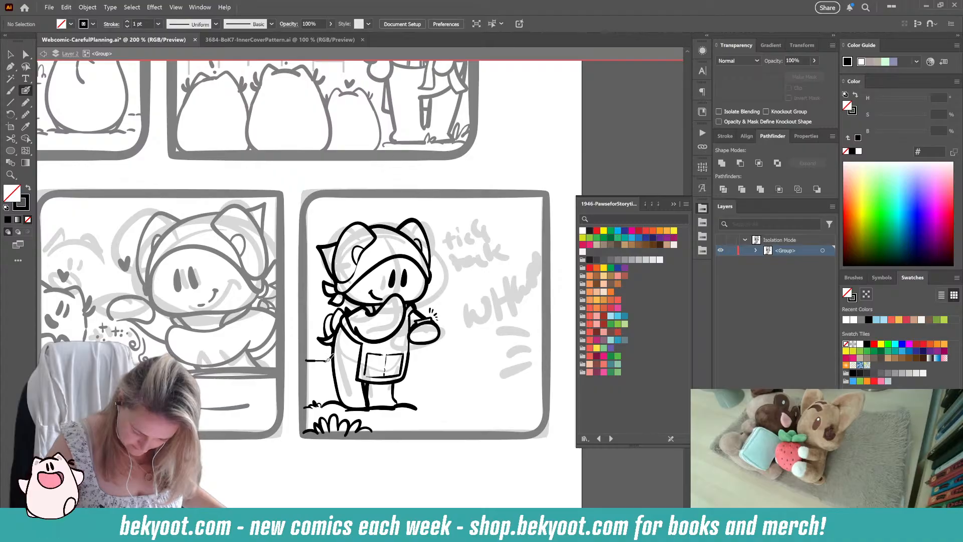
# Step: Ink the planter box outline and the leafy plants showing behind the character's back at the panel border
pyautogui.moveTo(328, 358); pyautogui.dragTo(316, 407)
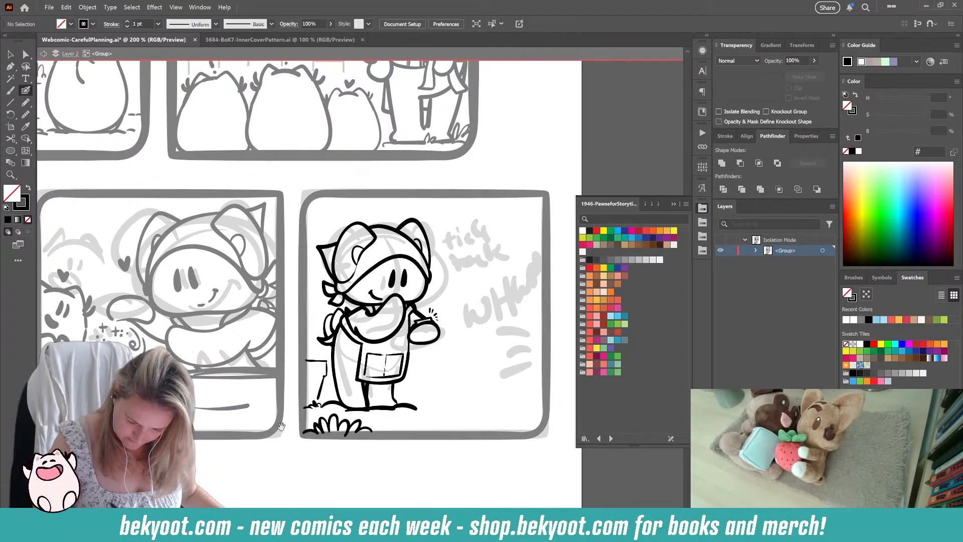
pyautogui.moveTo(431, 396); pyautogui.dragTo(413, 360)
pyautogui.moveTo(311, 315); pyautogui.dragTo(305, 320)
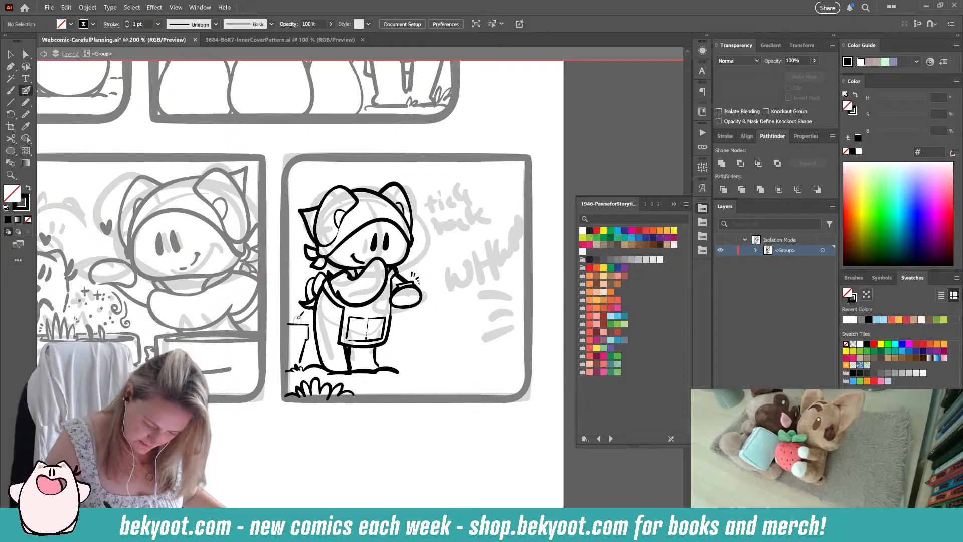
pyautogui.moveTo(291, 282); pyautogui.dragTo(304, 275)
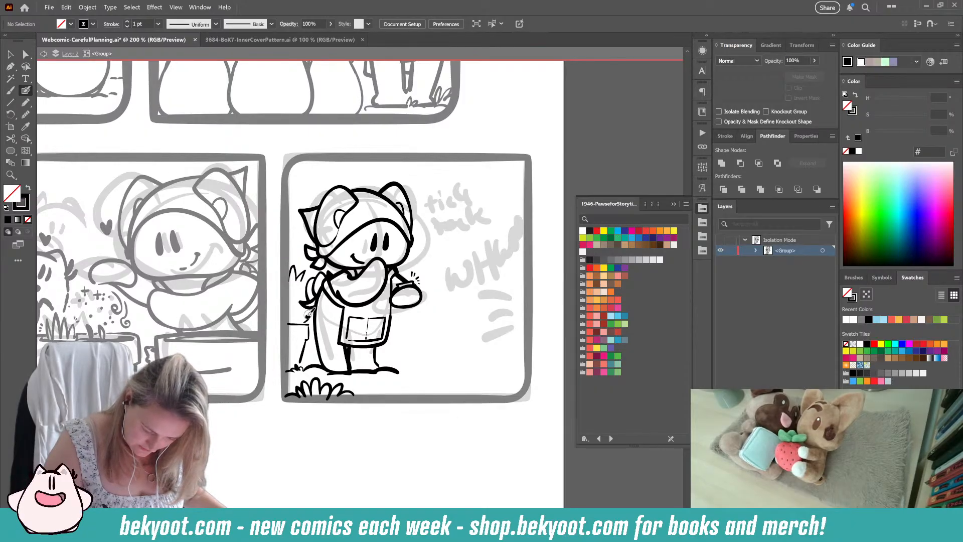
# Step: Hand-letter "tick tock tick" in small lowercase on three staggered lines above the outstretched wrist
pyautogui.moveTo(328, 389); pyautogui.dragTo(294, 370)
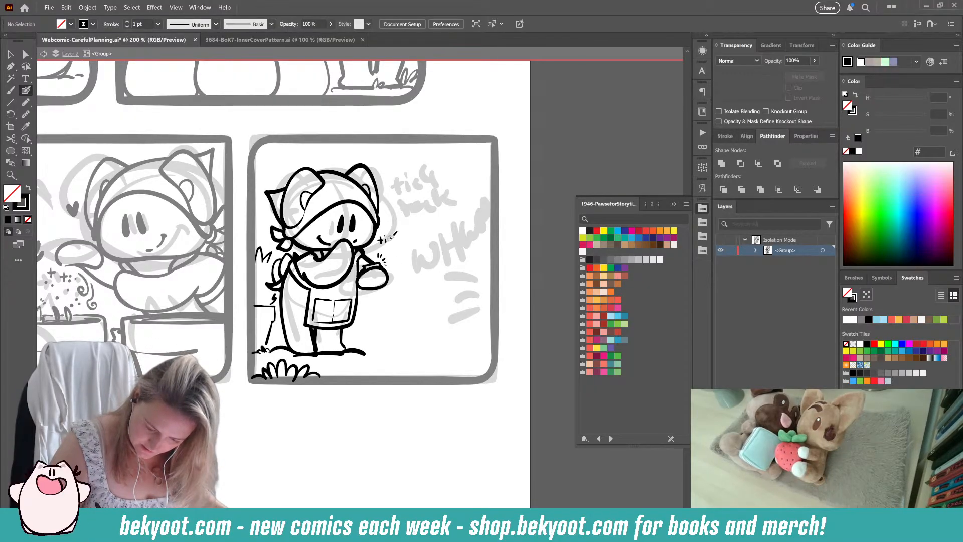
pyautogui.moveTo(392, 237); pyautogui.dragTo(398, 248)
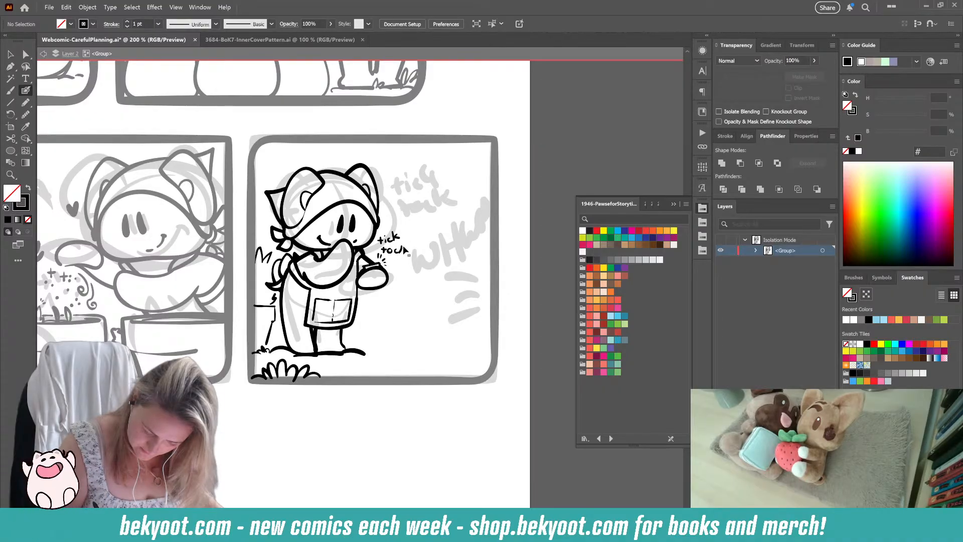
pyautogui.hotkey('ctrl', 'z')
pyautogui.moveTo(400, 244); pyautogui.dragTo(404, 253)
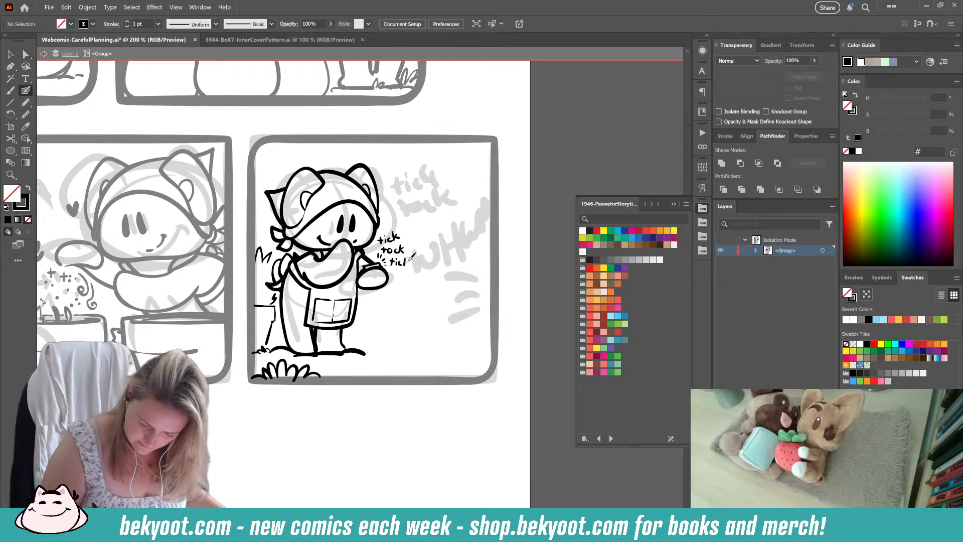
# Step: Hand-letter "WHU" in large capitals in the empty area beside the character's head
pyautogui.moveTo(406, 330); pyautogui.dragTo(367, 347)
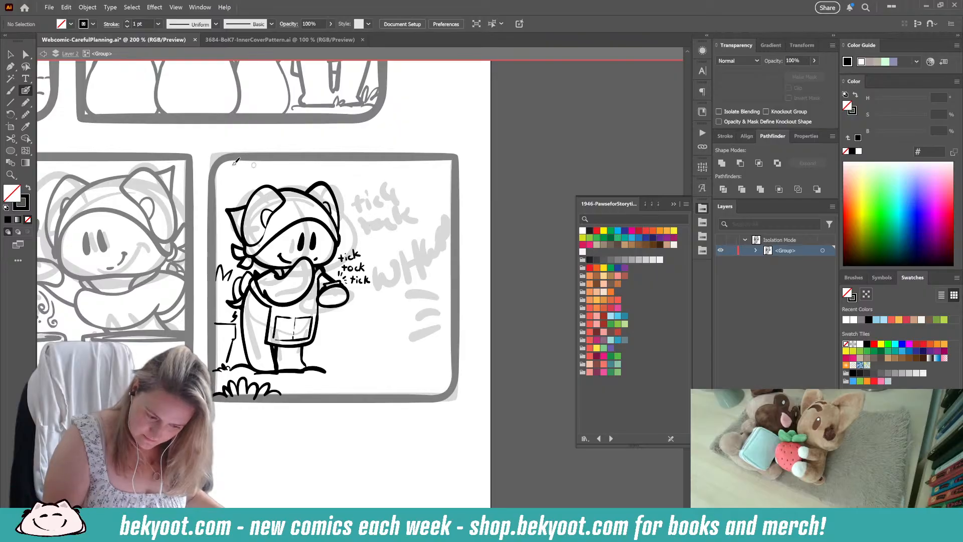
pyautogui.moveTo(379, 197)
pyautogui.mouseDown()
pyautogui.moveTo(381, 221)
pyautogui.moveTo(385, 201)
pyautogui.moveTo(390, 217)
pyautogui.moveTo(393, 194)
pyautogui.moveTo(402, 227)
pyautogui.mouseUp()
pyautogui.moveTo(416, 192)
pyautogui.mouseDown()
pyautogui.moveTo(416, 227)
pyautogui.moveTo(416, 211)
pyautogui.moveTo(438, 194)
pyautogui.mouseUp()
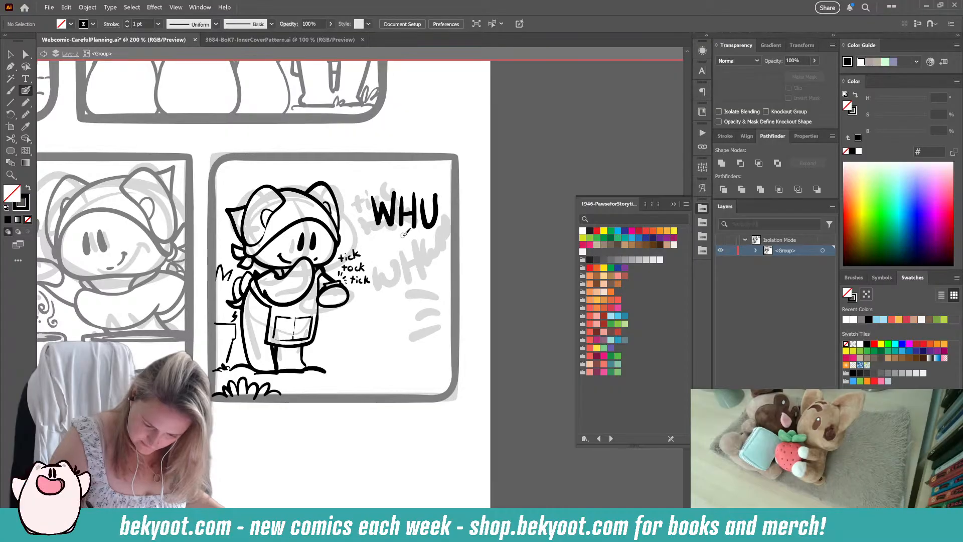
# Step: Try an M on a second line beneath "WHU" and undo it
pyautogui.moveTo(404, 234)
pyautogui.mouseDown()
pyautogui.moveTo(400, 261)
pyautogui.moveTo(426, 232)
pyautogui.moveTo(430, 271)
pyautogui.moveTo(435, 247)
pyautogui.mouseUp()
pyautogui.hotkey('ctrl', 'z')
pyautogui.hotkey('ctrl', 'z')
pyautogui.hotkey('ctrl', 'z')
pyautogui.hotkey('ctrl', 'z')
pyautogui.hotkey('ctrl', 'z')
pyautogui.hotkey('ctrl', 'z')
pyautogui.hotkey('ctrl', 'z')
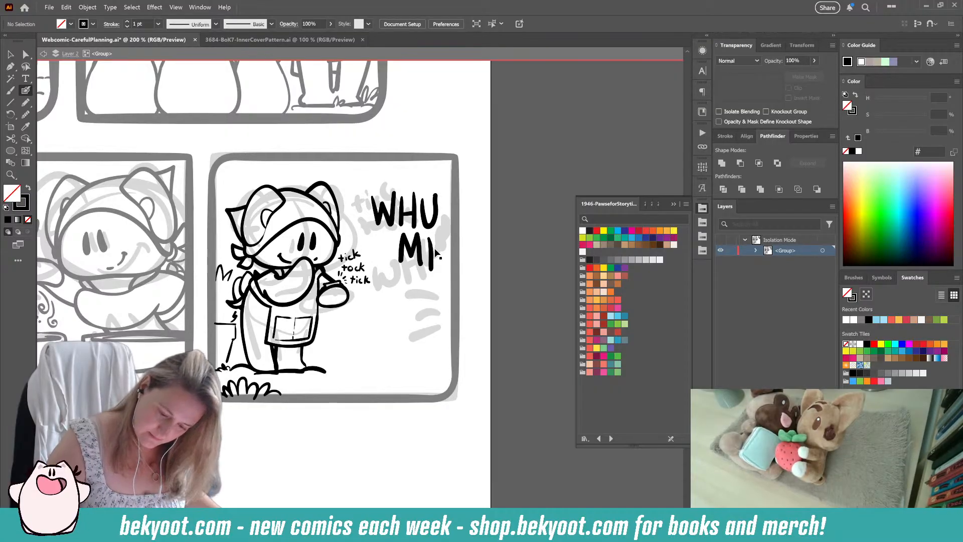
# Step: Complete the lettering as "WHUMP" on one line, scale the word down and move it inside the panel border
pyautogui.moveTo(423, 195)
pyautogui.mouseDown()
pyautogui.moveTo(426, 216)
pyautogui.moveTo(435, 221)
pyautogui.moveTo(436, 195)
pyautogui.moveTo(441, 232)
pyautogui.mouseUp()
pyautogui.moveTo(446, 194)
pyautogui.mouseDown()
pyautogui.moveTo(452, 213)
pyautogui.moveTo(466, 198)
pyautogui.moveTo(465, 243)
pyautogui.moveTo(485, 215)
pyautogui.moveTo(501, 228)
pyautogui.moveTo(481, 240)
pyautogui.moveTo(485, 233)
pyautogui.mouseUp()
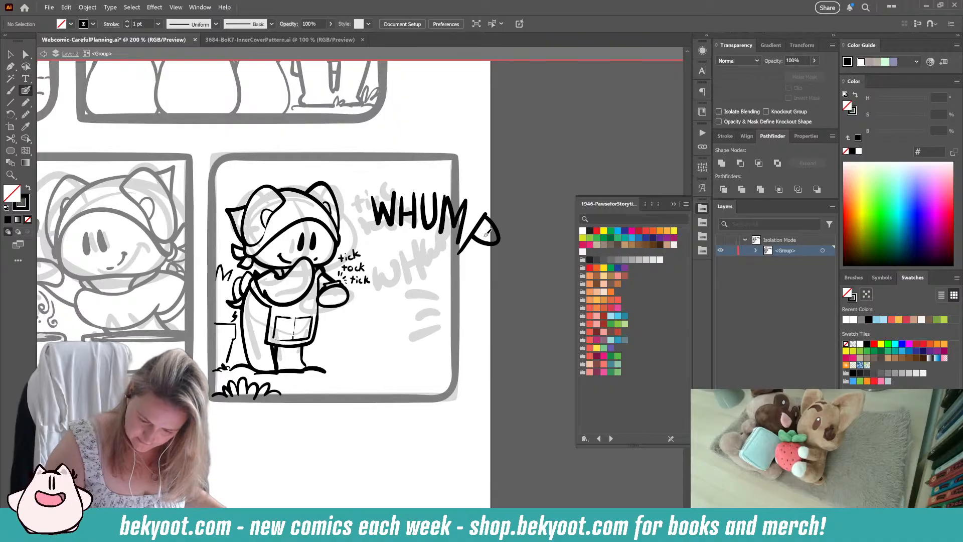
pyautogui.moveTo(371, 172); pyautogui.dragTo(501, 259)
pyautogui.moveTo(500, 191); pyautogui.dragTo(478, 202)
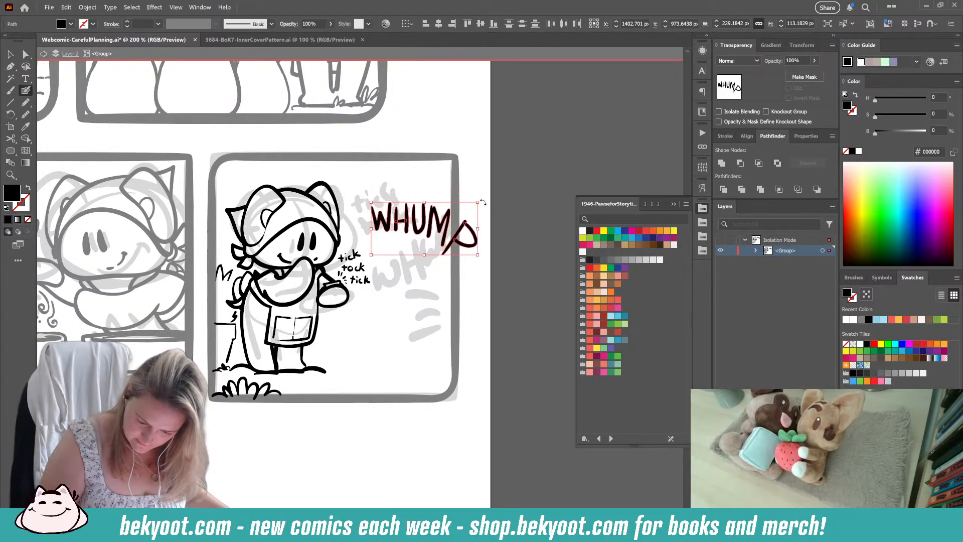
pyautogui.moveTo(448, 230); pyautogui.dragTo(427, 208)
pyautogui.keyDown('ctrl'); pyautogui.click(477, 240); pyautogui.keyUp('ctrl')
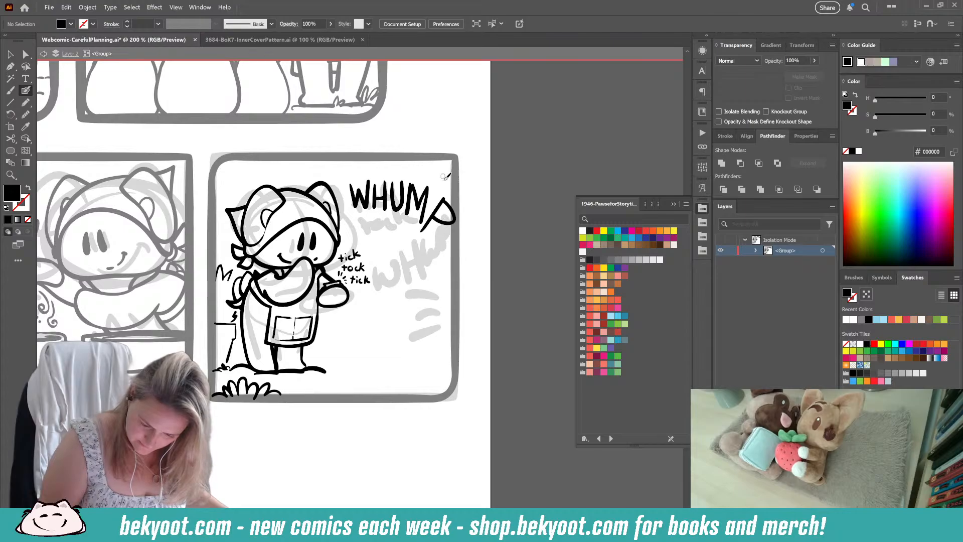
# Step: Draw three short impact lines below the P of "WHUMP"
pyautogui.moveTo(450, 185); pyautogui.dragTo(442, 176)
pyautogui.hotkey('ctrl', 'z')
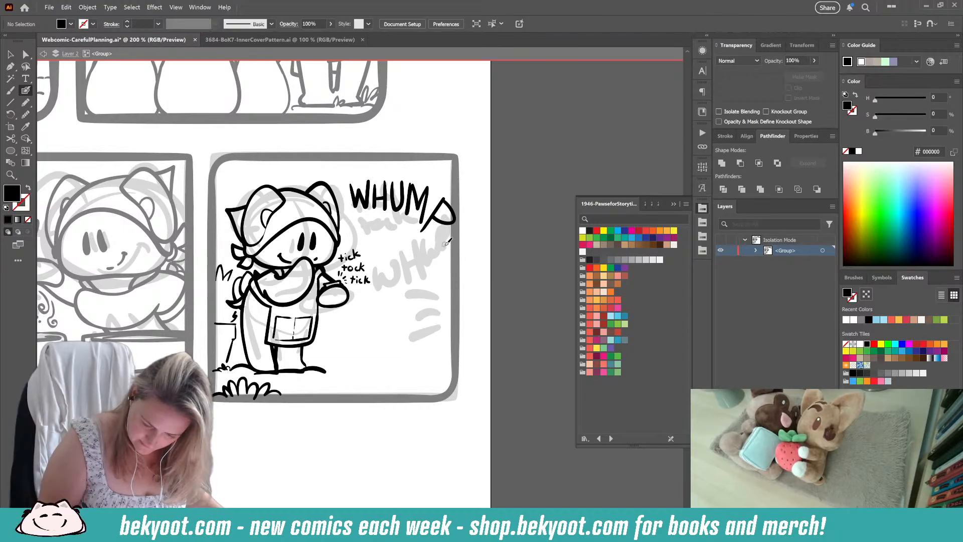
pyautogui.moveTo(447, 233)
pyautogui.mouseDown()
pyautogui.moveTo(427, 237)
pyautogui.moveTo(437, 247)
pyautogui.moveTo(423, 262)
pyautogui.mouseUp()
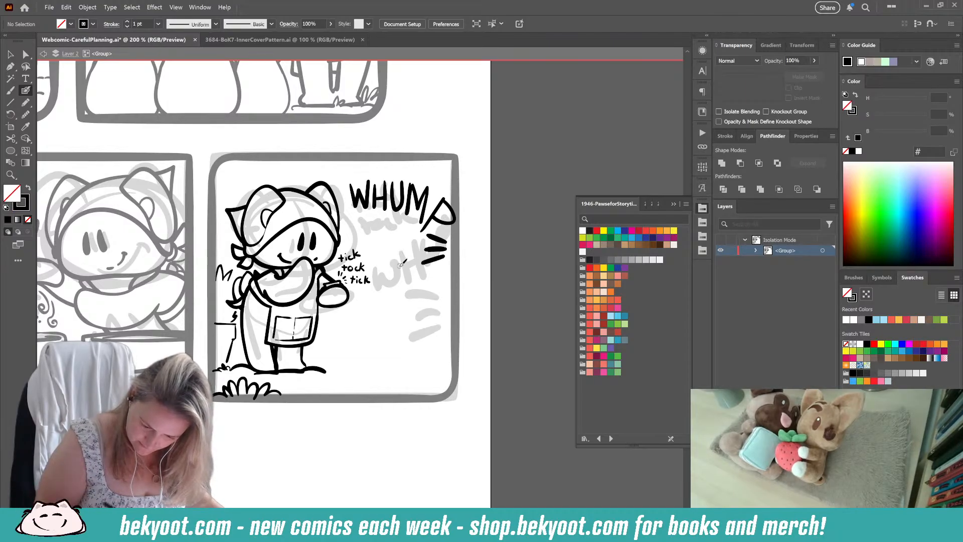
# Step: Rotate the P of "WHUMP" more upright so it sits closer to the M
pyautogui.keyDown('ctrl'); pyautogui.click(453, 220); pyautogui.keyUp('ctrl')
pyautogui.moveTo(460, 195)
pyautogui.mouseDown()
pyautogui.moveTo(452, 189)
pyautogui.moveTo(446, 214)
pyautogui.moveTo(445, 186)
pyautogui.mouseUp()
pyautogui.keyDown('ctrl'); pyautogui.click(468, 190); pyautogui.keyUp('ctrl')
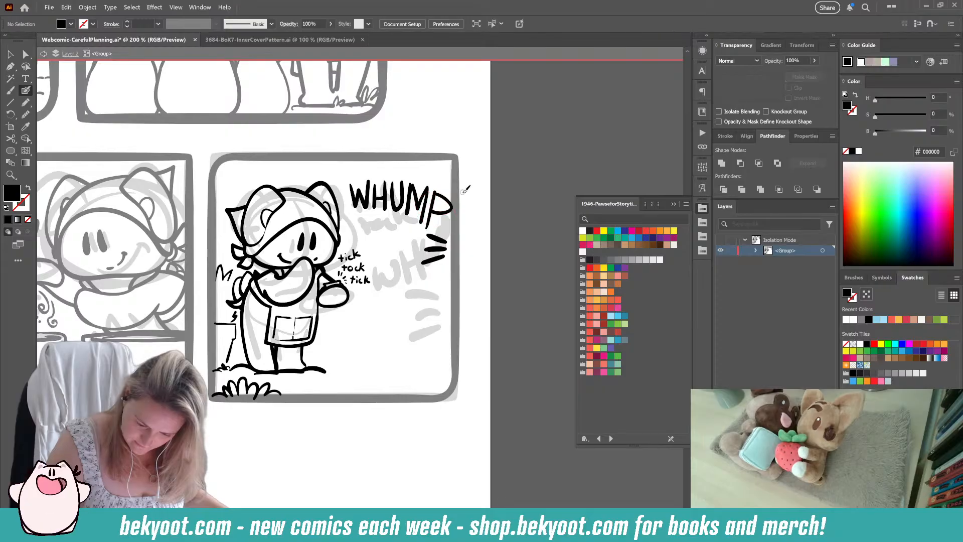
# Step: Try a smaller W at the start of "WHUMP" and undo the resize
pyautogui.keyDown('ctrl'); pyautogui.click(358, 199); pyautogui.keyUp('ctrl')
pyautogui.moveTo(370, 180); pyautogui.dragTo(365, 202)
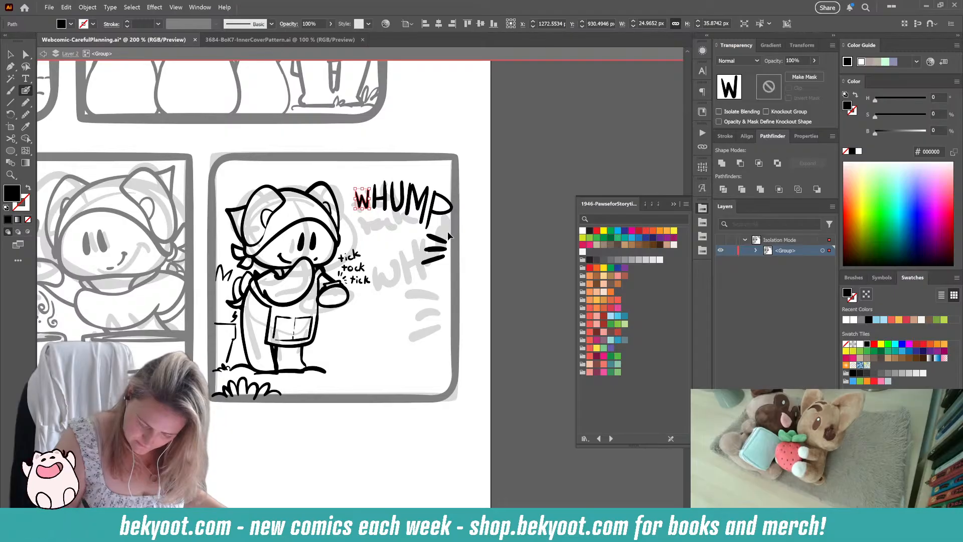
pyautogui.hotkey('ctrl', 'z')
pyautogui.hotkey('ctrl', 'z')
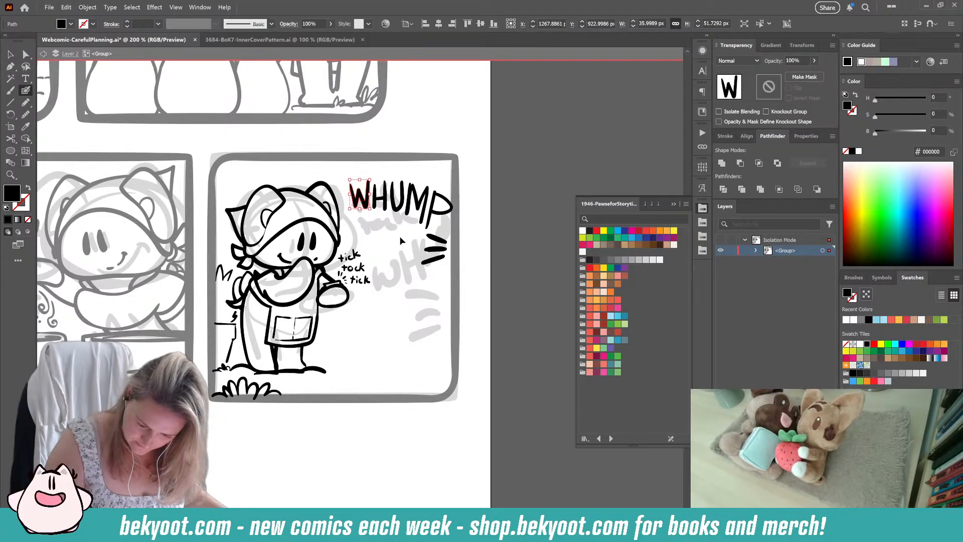
# Step: Try outlined exclamation mark shapes after "WHUMP" at the panel border and undo them
pyautogui.moveTo(445, 230)
pyautogui.mouseDown()
pyautogui.moveTo(463, 207)
pyautogui.moveTo(473, 216)
pyautogui.moveTo(447, 230)
pyautogui.mouseUp()
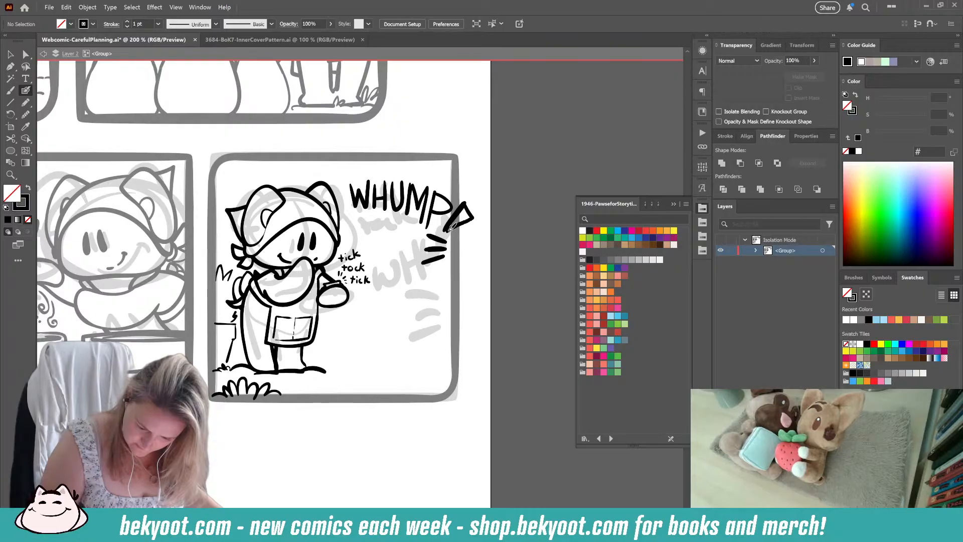
pyautogui.hotkey('ctrl', 'z')
pyautogui.hotkey('ctrl', 'z')
pyautogui.hotkey('ctrl', 'z')
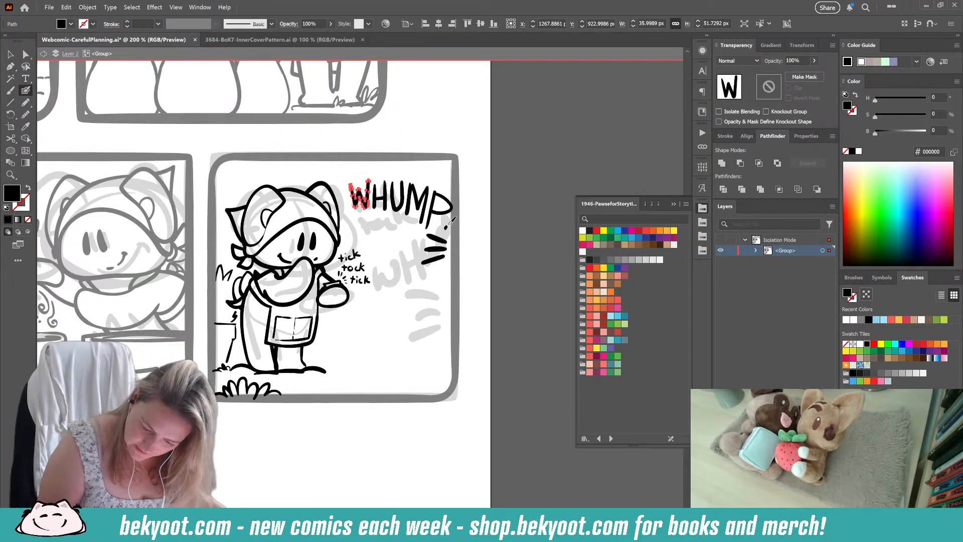
pyautogui.moveTo(450, 222)
pyautogui.mouseDown()
pyautogui.moveTo(461, 201)
pyautogui.moveTo(469, 207)
pyautogui.moveTo(450, 232)
pyautogui.mouseUp()
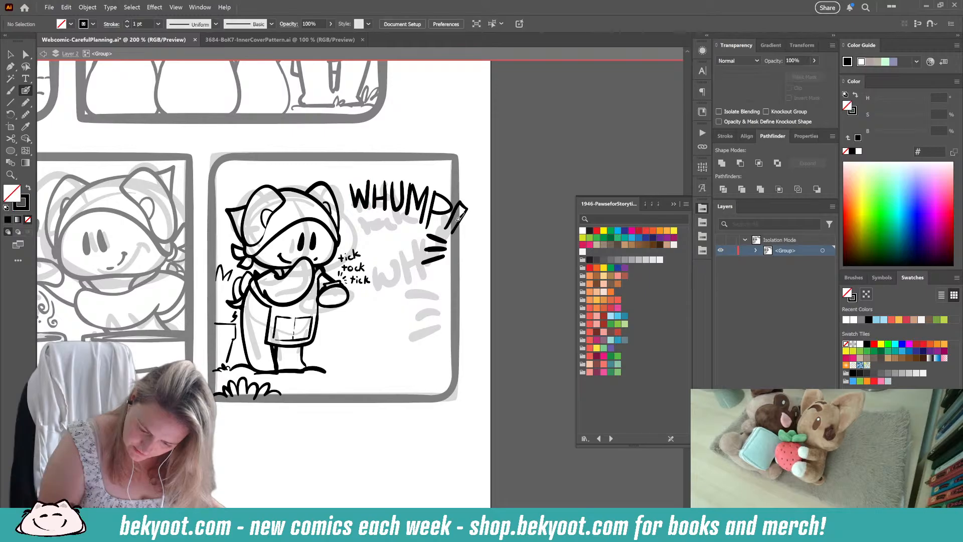
pyautogui.hotkey('ctrl', 'z')
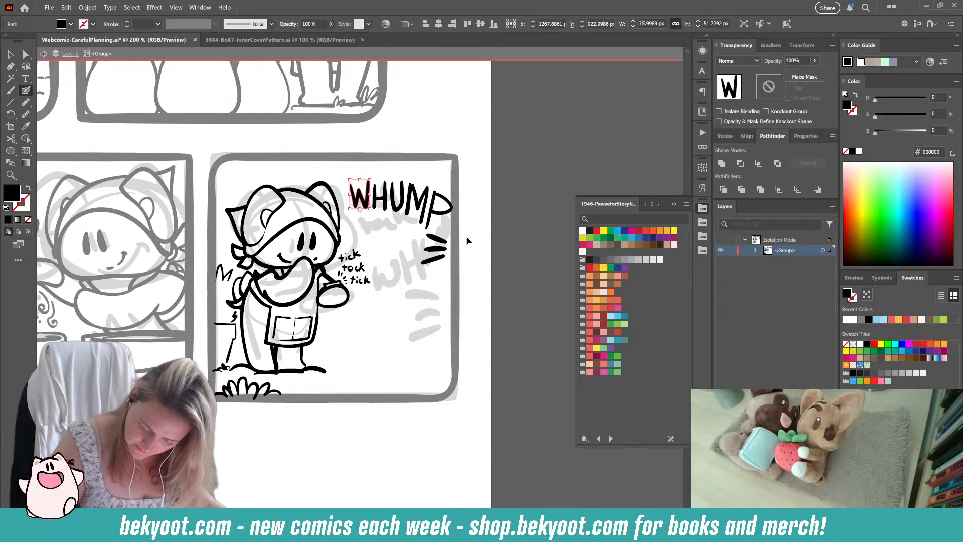
# Step: Delete the three impact lines below the P, then try a stroke above it and undo that
pyautogui.moveTo(467, 241); pyautogui.dragTo(432, 261)
pyautogui.press('Delete')
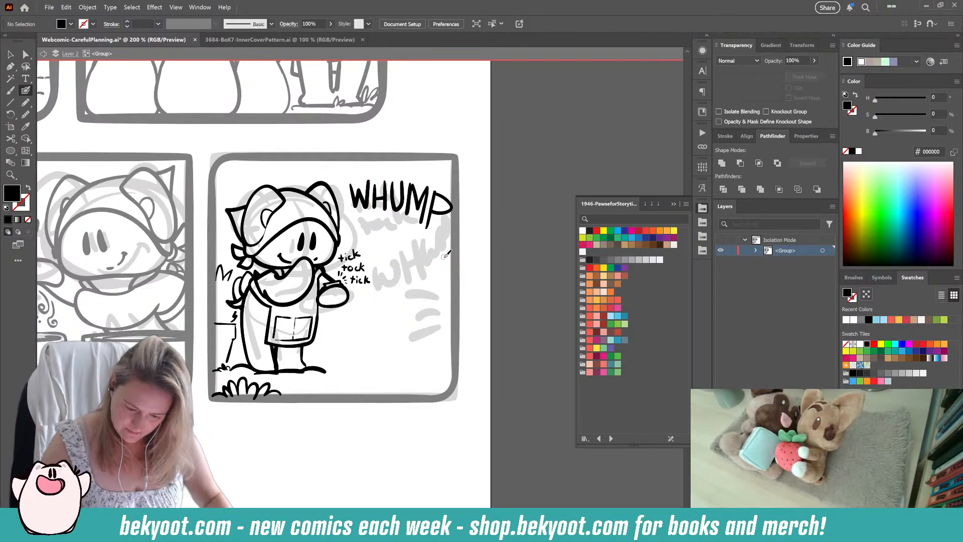
pyautogui.moveTo(429, 176); pyautogui.dragTo(449, 176)
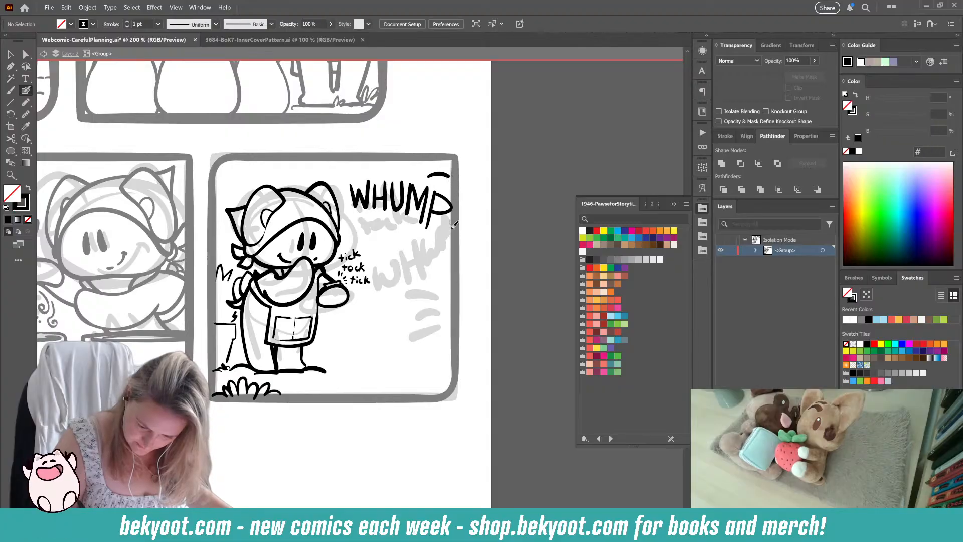
pyautogui.hotkey('ctrl', 'z')
# Step: Scale the whole word "WHUMP" down slightly to leave room before the panel border
pyautogui.moveTo(438, 252); pyautogui.dragTo(422, 245)
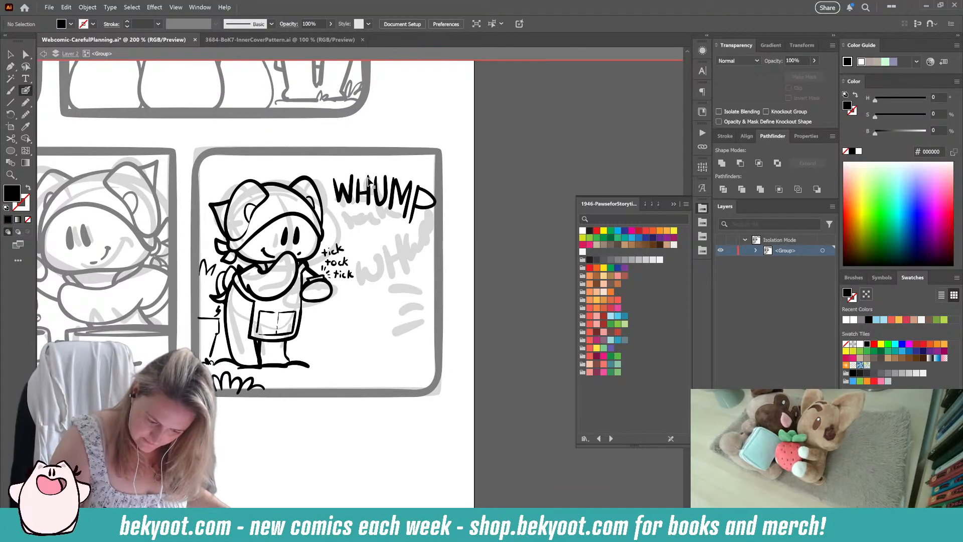
pyautogui.moveTo(326, 165); pyautogui.dragTo(434, 214)
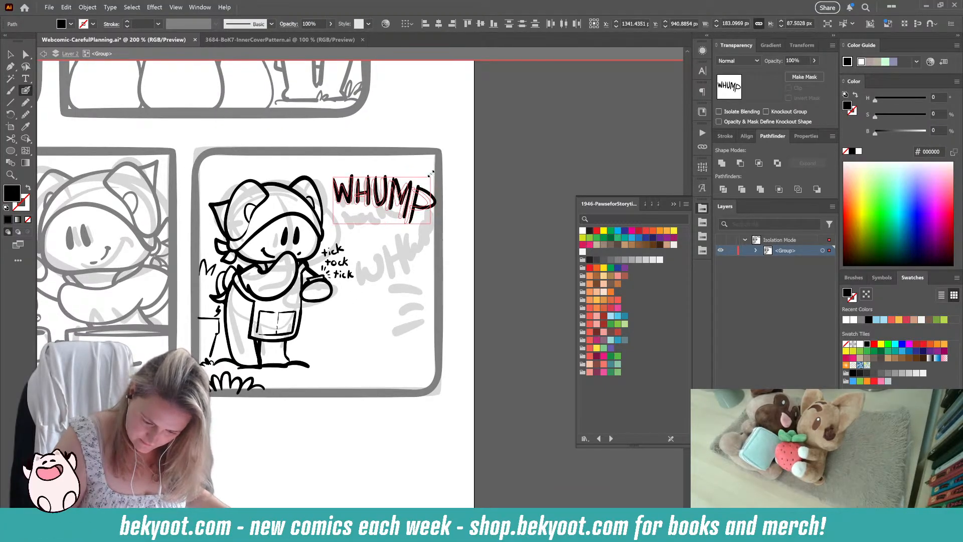
pyautogui.moveTo(431, 173); pyautogui.dragTo(431, 174)
pyautogui.keyDown('ctrl'); pyautogui.click(399, 270); pyautogui.keyUp('ctrl')
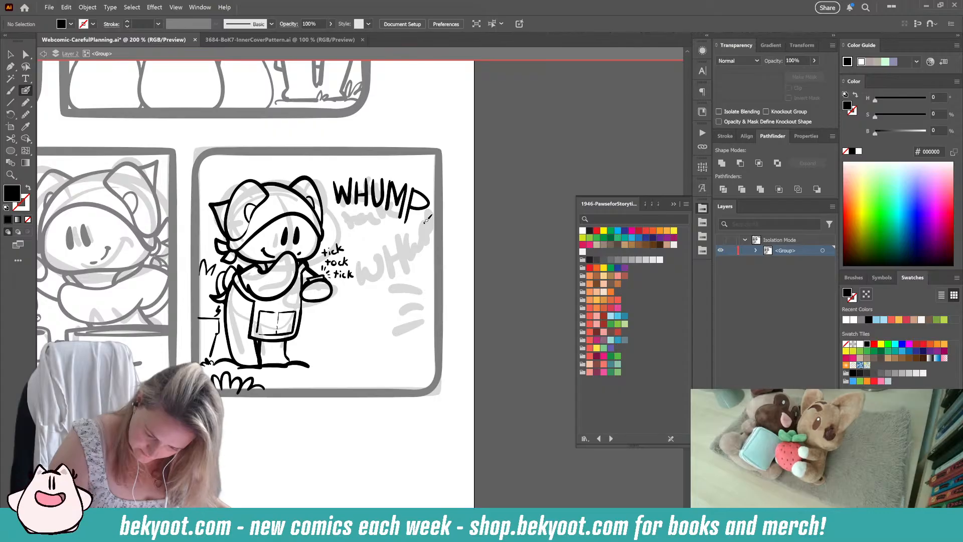
# Step: Draw a slanted, outlined exclamation mark with a round dot after "WHUMP"
pyautogui.moveTo(426, 221)
pyautogui.mouseDown()
pyautogui.moveTo(441, 195)
pyautogui.moveTo(448, 201)
pyautogui.mouseUp()
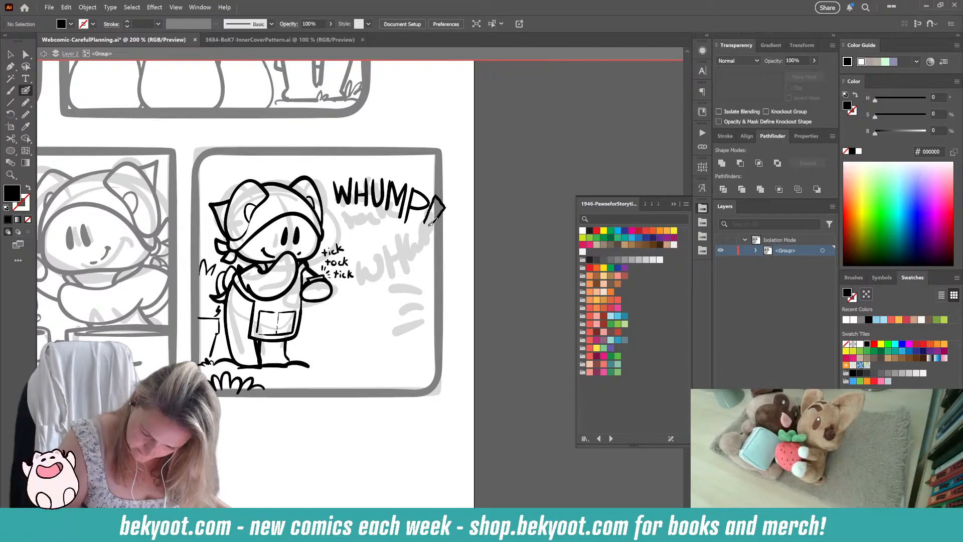
pyautogui.hotkey('shift', 'x')
pyautogui.moveTo(421, 228); pyautogui.dragTo(420, 231)
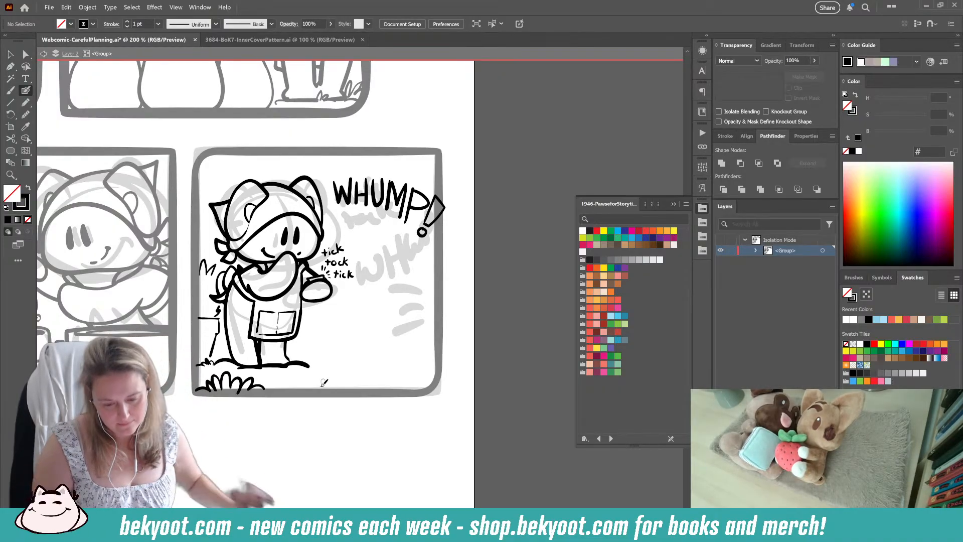
# Step: Replace the exclamation mark's body with a larger outlined one crossing the panel border and add impact lines above it
pyautogui.keyDown('ctrl'); pyautogui.click(444, 208); pyautogui.keyUp('ctrl')
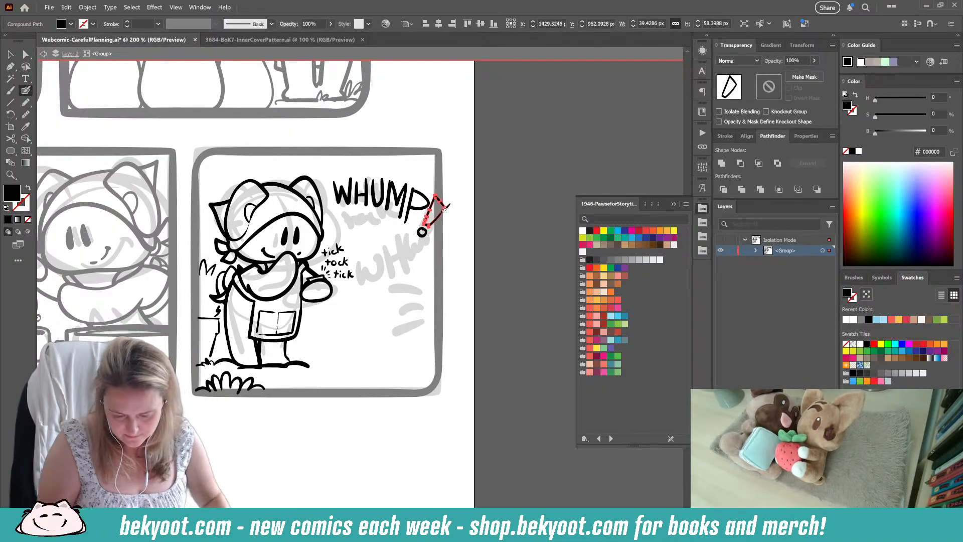
pyautogui.press('Delete')
pyautogui.hotkey('shift', 'x')
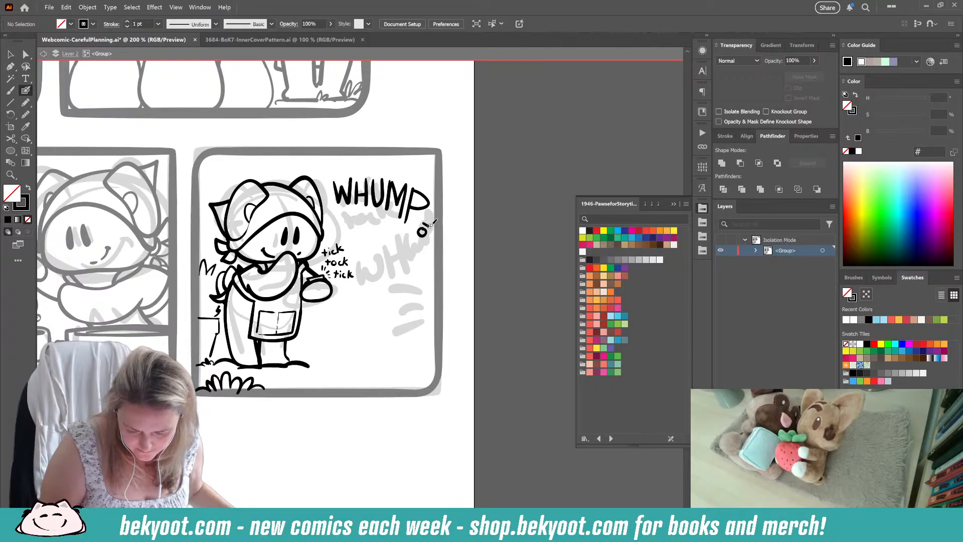
pyautogui.moveTo(426, 226)
pyautogui.mouseDown()
pyautogui.moveTo(444, 207)
pyautogui.moveTo(442, 190)
pyautogui.moveTo(422, 221)
pyautogui.moveTo(440, 198)
pyautogui.mouseUp()
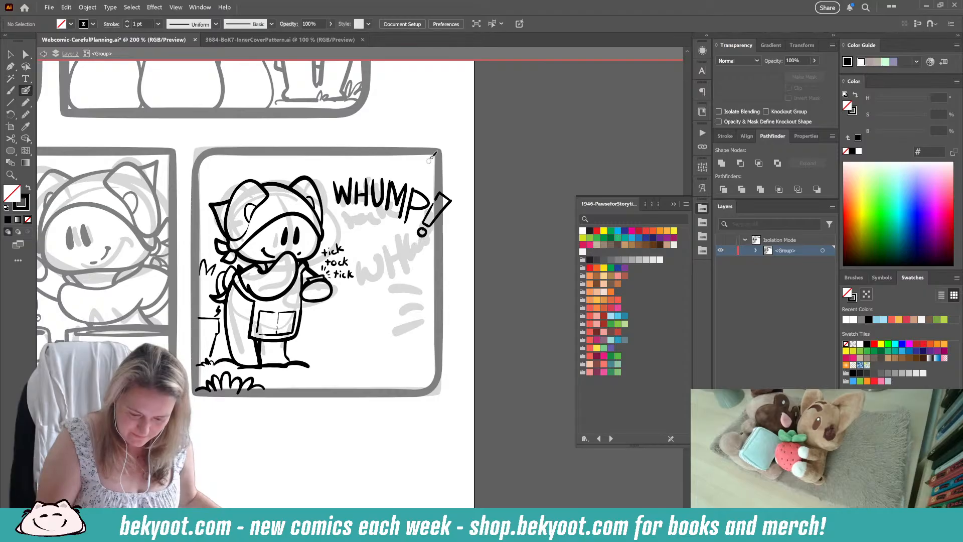
pyautogui.moveTo(430, 181)
pyautogui.mouseDown()
pyautogui.moveTo(412, 163)
pyautogui.moveTo(413, 179)
pyautogui.mouseUp()
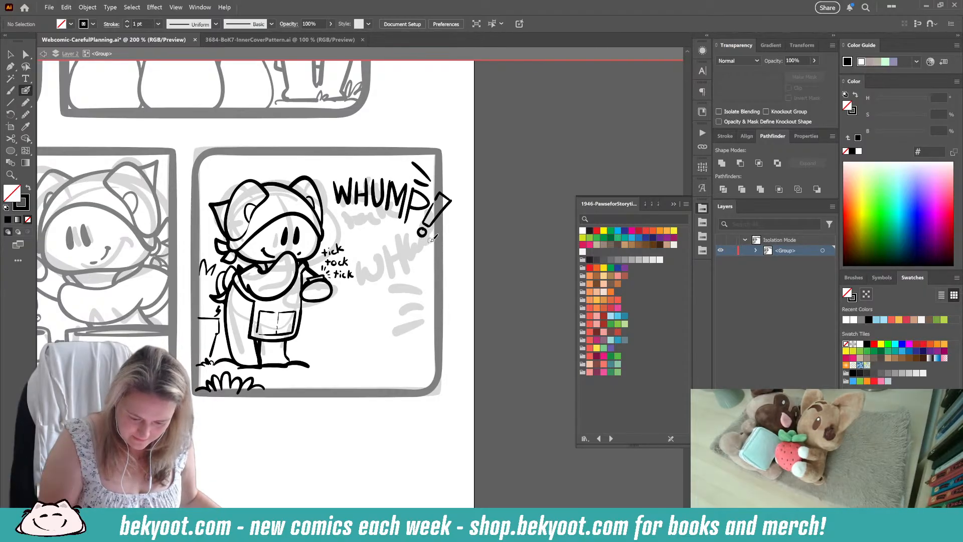
# Step: Undo the impact lines around the exclamation mark, including the new ones tried below it
pyautogui.moveTo(431, 239); pyautogui.dragTo(398, 260)
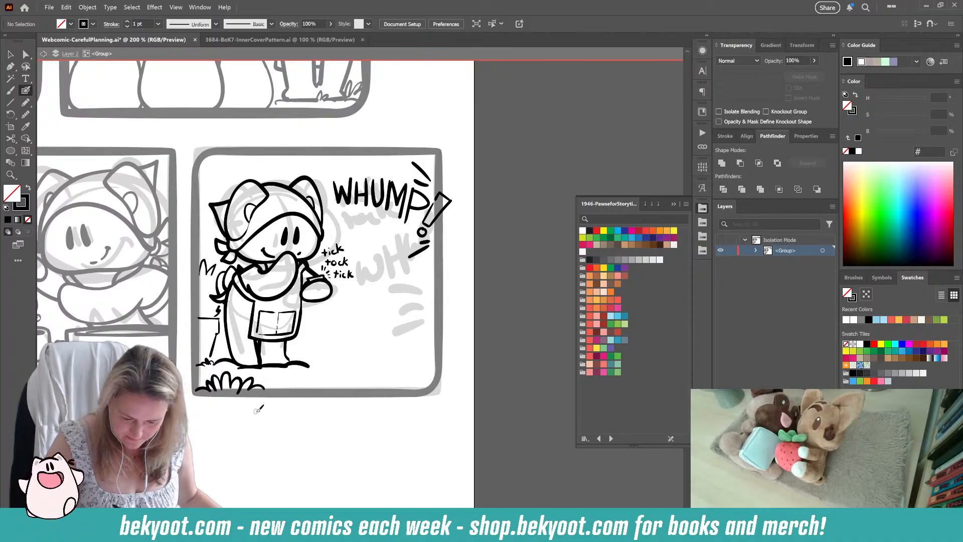
pyautogui.hotkey('ctrl', 'z')
pyautogui.hotkey('ctrl', 'z')
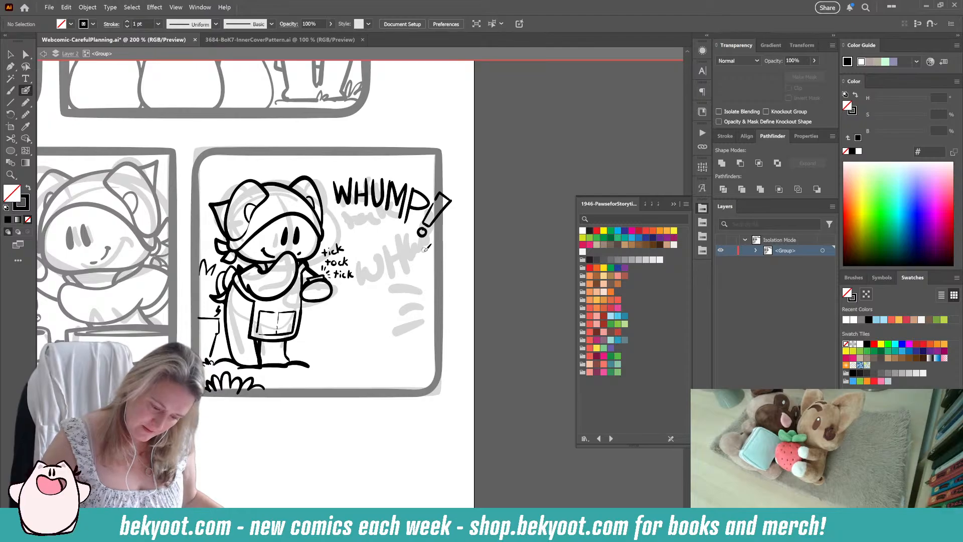
# Step: Rotate the whole "WHUMP!" lettering counterclockwise so it slants upward, and fit it inside the panel's upper corner
pyautogui.moveTo(335, 166); pyautogui.dragTo(437, 233)
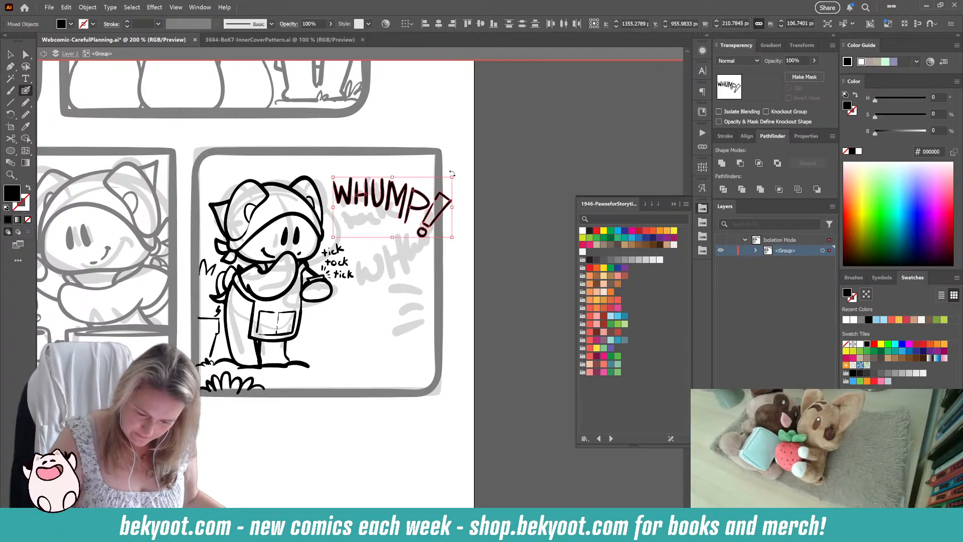
pyautogui.moveTo(456, 174); pyautogui.dragTo(429, 173)
pyautogui.moveTo(405, 205)
pyautogui.mouseDown()
pyautogui.moveTo(408, 191)
pyautogui.moveTo(404, 207)
pyautogui.moveTo(422, 225)
pyautogui.moveTo(404, 231)
pyautogui.moveTo(403, 252)
pyautogui.mouseUp()
pyautogui.keyDown('ctrl'); pyautogui.click(458, 184); pyautogui.keyUp('ctrl')
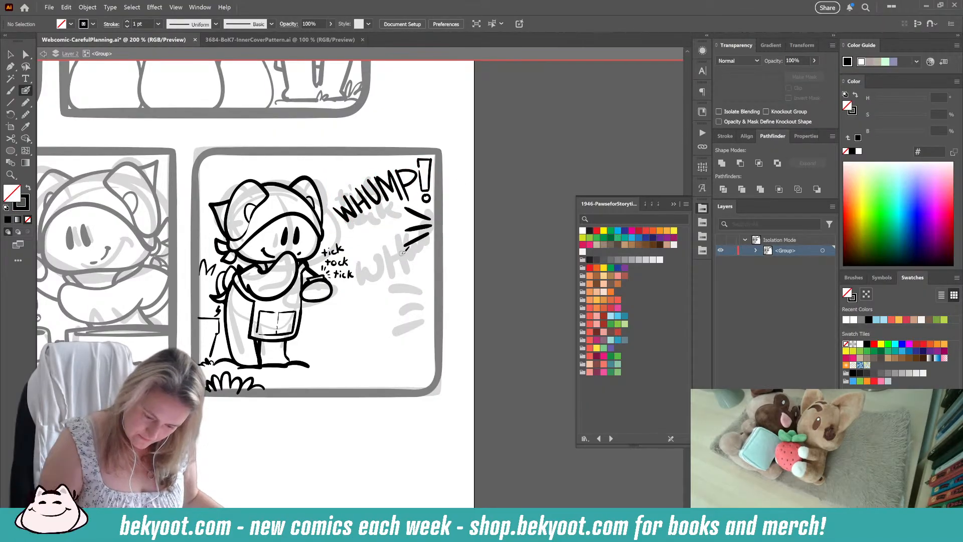
# Step: Replace the straight impact lines beneath "WHUMP!" with one bold curved stroke and several smaller curved marks
pyautogui.hotkey('ctrl', 'z')
pyautogui.hotkey('ctrl', 'z')
pyautogui.hotkey('ctrl', 'z')
pyautogui.moveTo(390, 209); pyautogui.dragTo(435, 228)
pyautogui.hotkey('ctrl', 'z')
pyautogui.hotkey('ctrl', 'z')
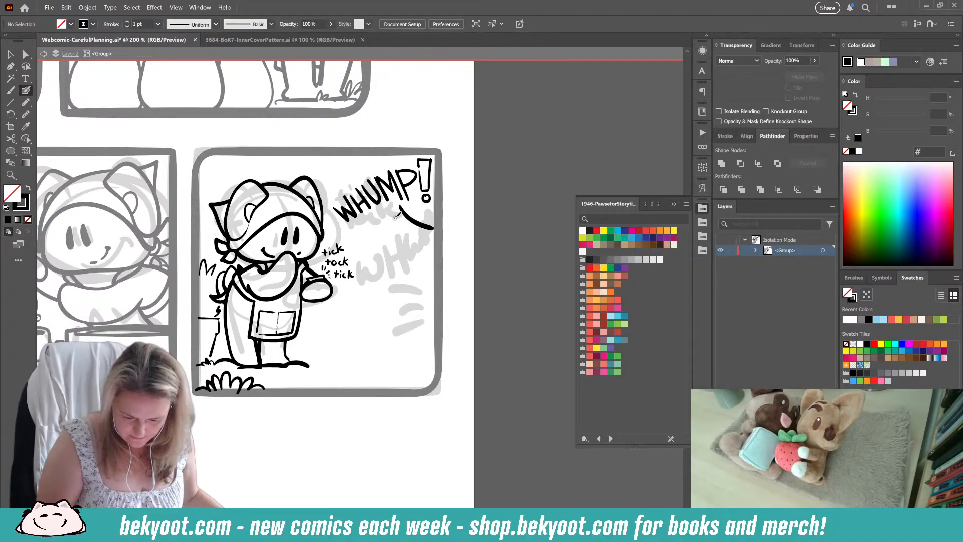
pyautogui.moveTo(394, 218)
pyautogui.mouseDown()
pyautogui.moveTo(435, 231)
pyautogui.moveTo(417, 223)
pyautogui.moveTo(422, 208)
pyautogui.moveTo(383, 231)
pyautogui.mouseUp()
pyautogui.hotkey('ctrl', 'z')
pyautogui.hotkey('ctrl', 'z')
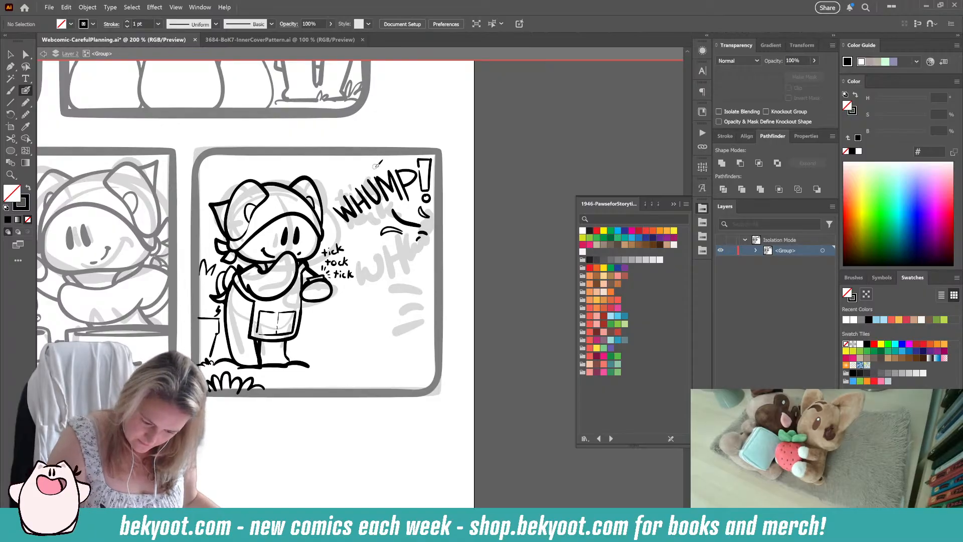
# Step: Add short accent marks above the "WHUMP!" lettering and a few more below its first letters
pyautogui.moveTo(375, 169); pyautogui.dragTo(365, 166)
pyautogui.moveTo(361, 169); pyautogui.dragTo(356, 174)
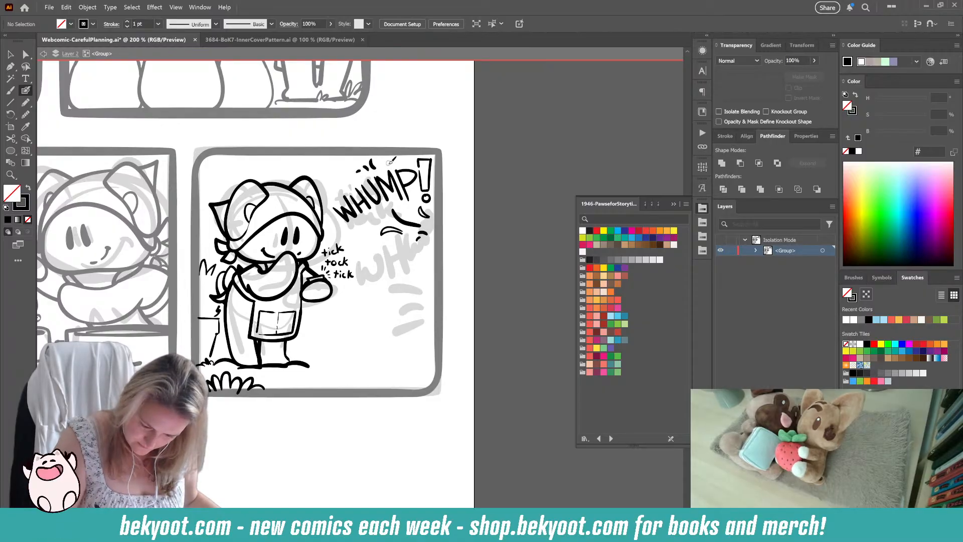
pyautogui.moveTo(375, 226)
pyautogui.mouseDown()
pyautogui.moveTo(366, 223)
pyautogui.moveTo(359, 238)
pyautogui.mouseUp()
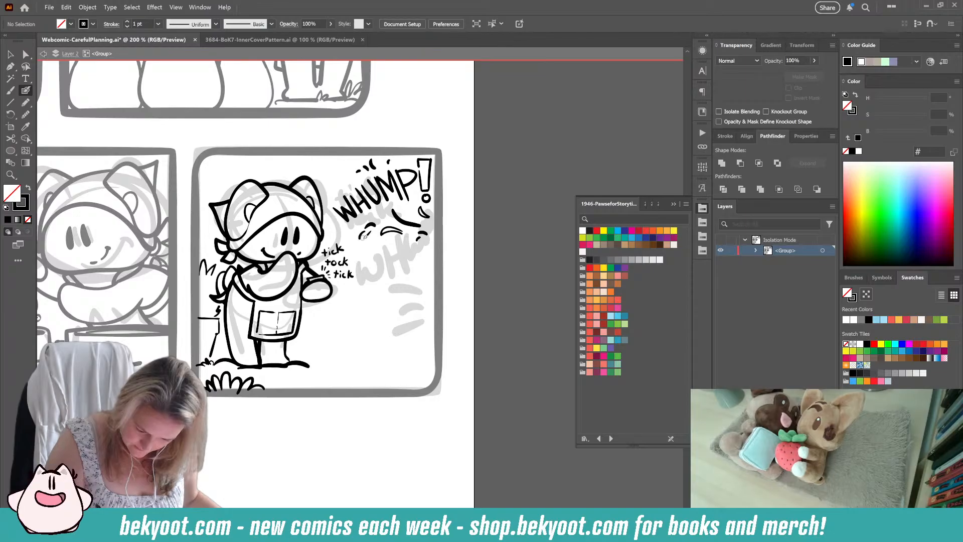
# Step: Sketch three overlapping rounded characters with simple faces in the panel's empty lower area, with a small exclamation mark above the tallest
pyautogui.moveTo(360, 361)
pyautogui.mouseDown()
pyautogui.moveTo(372, 277)
pyautogui.moveTo(408, 337)
pyautogui.moveTo(352, 335)
pyautogui.moveTo(391, 282)
pyautogui.moveTo(399, 347)
pyautogui.mouseUp()
pyautogui.hotkey('ctrl', 'z')
pyautogui.moveTo(375, 283); pyautogui.dragTo(377, 290)
pyautogui.moveTo(380, 282); pyautogui.dragTo(380, 297)
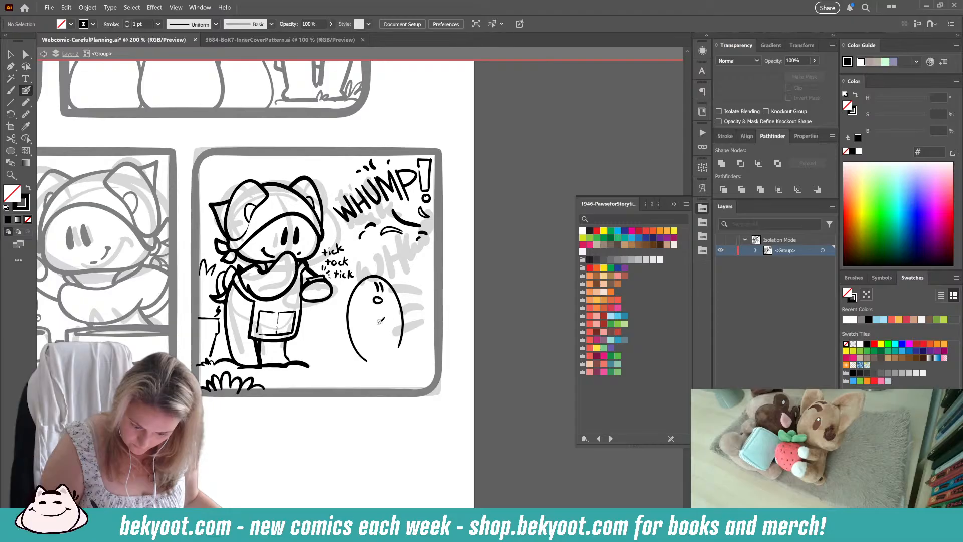
pyautogui.moveTo(370, 254); pyautogui.dragTo(372, 269)
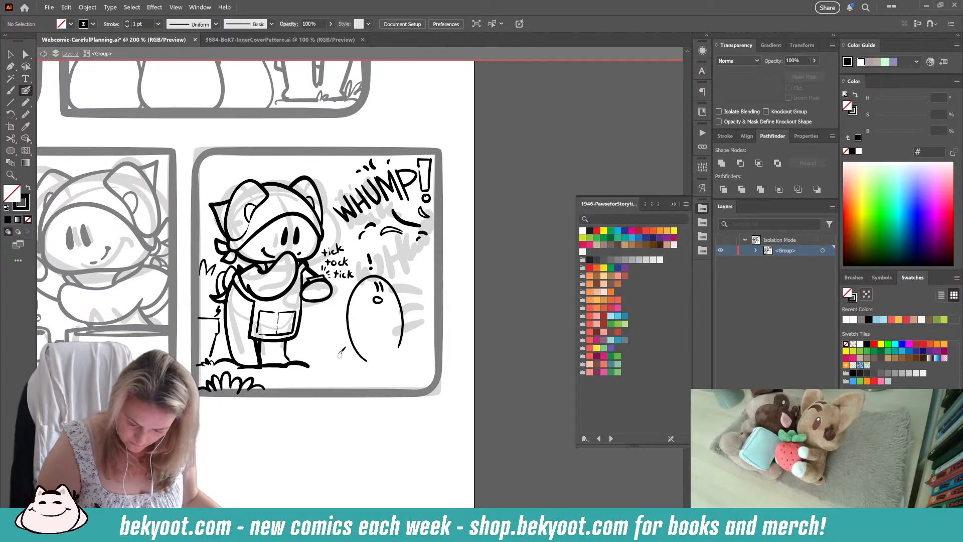
pyautogui.moveTo(328, 357)
pyautogui.mouseDown()
pyautogui.moveTo(354, 320)
pyautogui.moveTo(349, 368)
pyautogui.moveTo(344, 319)
pyautogui.moveTo(396, 356)
pyautogui.moveTo(395, 305)
pyautogui.moveTo(424, 351)
pyautogui.mouseUp()
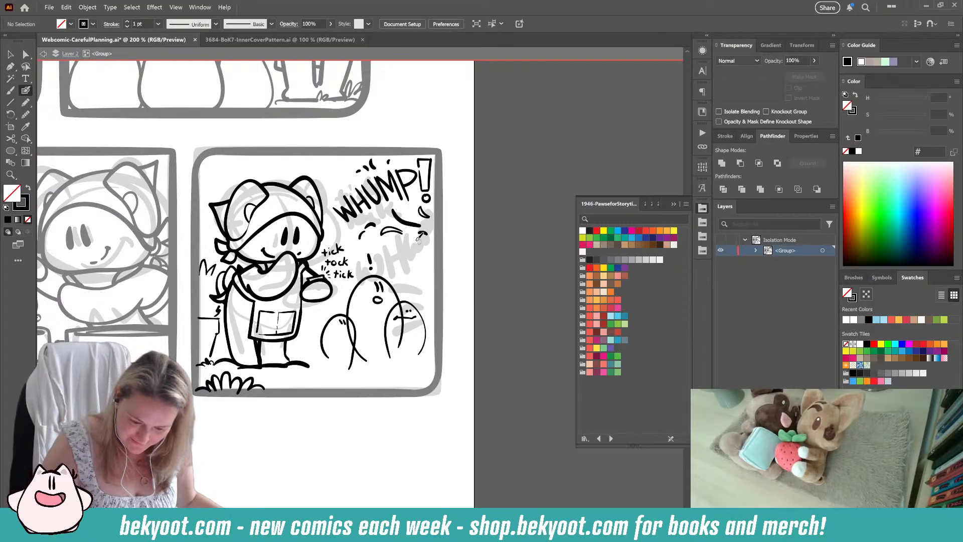
# Step: Scatter more small curved marks between the lettering and the rounded characters, and draw a grass tuft beside the standing character's feet
pyautogui.moveTo(420, 237)
pyautogui.mouseDown()
pyautogui.moveTo(432, 248)
pyautogui.moveTo(425, 242)
pyautogui.mouseUp()
pyautogui.hotkey('ctrl', 'z')
pyautogui.moveTo(422, 247)
pyautogui.mouseDown()
pyautogui.moveTo(433, 246)
pyautogui.moveTo(405, 264)
pyautogui.moveTo(383, 245)
pyautogui.mouseUp()
pyautogui.moveTo(432, 267); pyautogui.dragTo(424, 269)
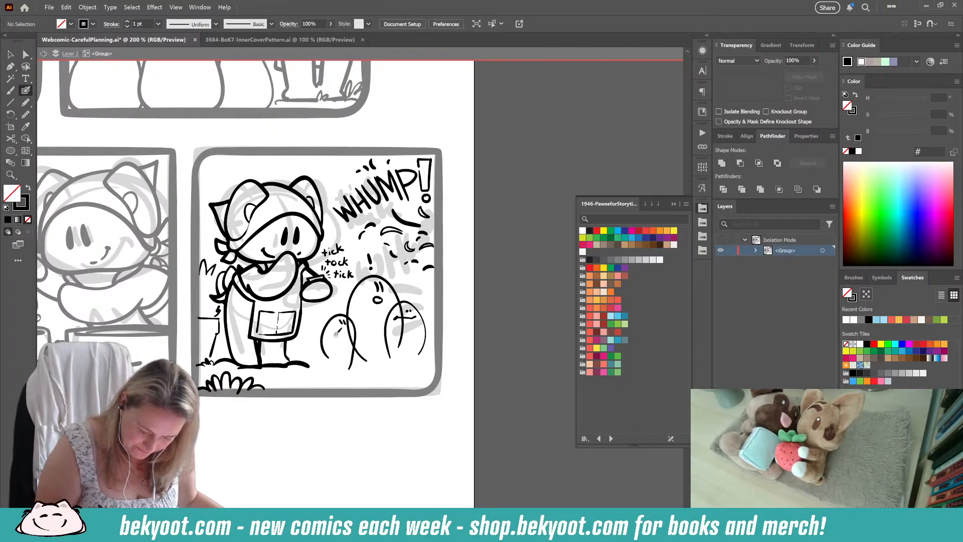
pyautogui.moveTo(304, 364)
pyautogui.mouseDown()
pyautogui.moveTo(304, 353)
pyautogui.moveTo(315, 361)
pyautogui.mouseUp()
# Step: Group the three rounded character sketches without the exclamation mark and lower the group's opacity to make a faint guide
pyautogui.moveTo(298, 302); pyautogui.dragTo(409, 343)
pyautogui.moveTo(350, 287); pyautogui.dragTo(410, 354)
pyautogui.click(432, 313)
pyautogui.keyDown('shift'); pyautogui.click(308, 318); pyautogui.keyUp('shift')
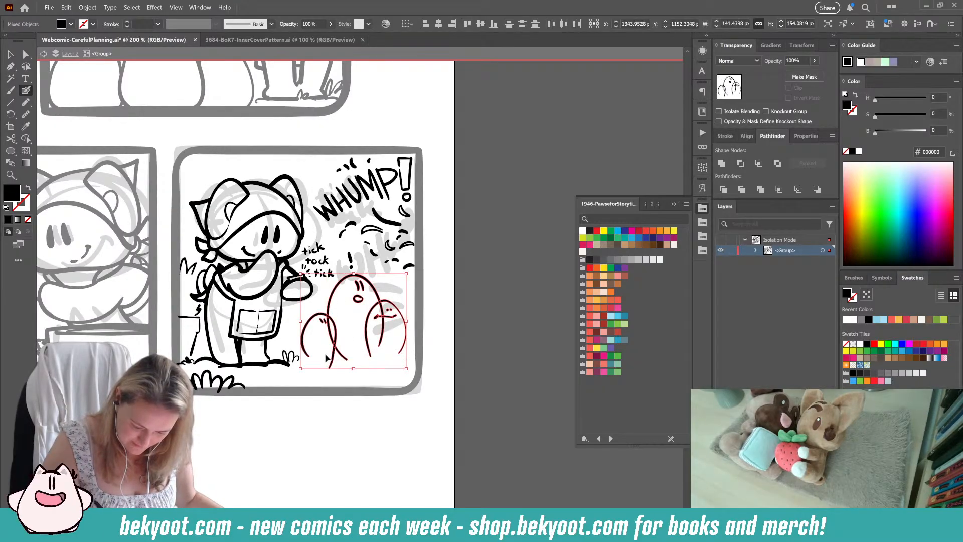
pyautogui.hotkey('ctrl', 'g')
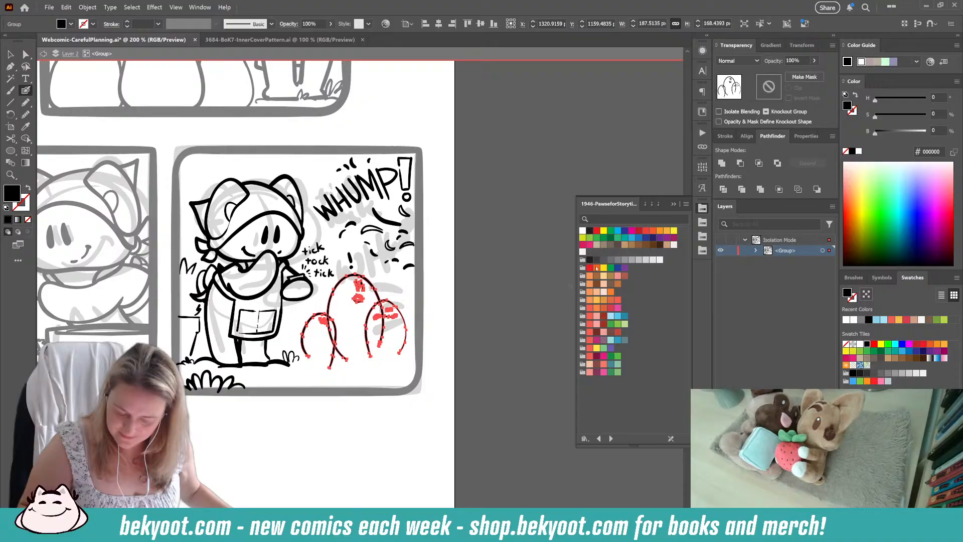
pyautogui.click(814, 60)
pyautogui.moveTo(815, 73); pyautogui.dragTo(788, 73)
pyautogui.keyDown('ctrl'); pyautogui.click(474, 320); pyautogui.keyUp('ctrl')
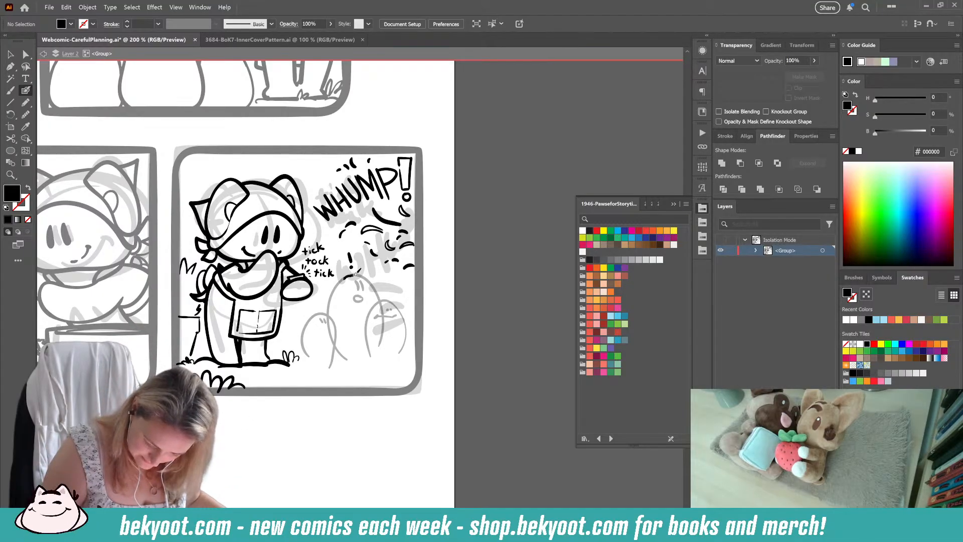
# Step: Ink the tallest rounded character's head over the faint guide, with ears, eyes, an open round mouth and side tufts
pyautogui.hotkey('shift', 'x')
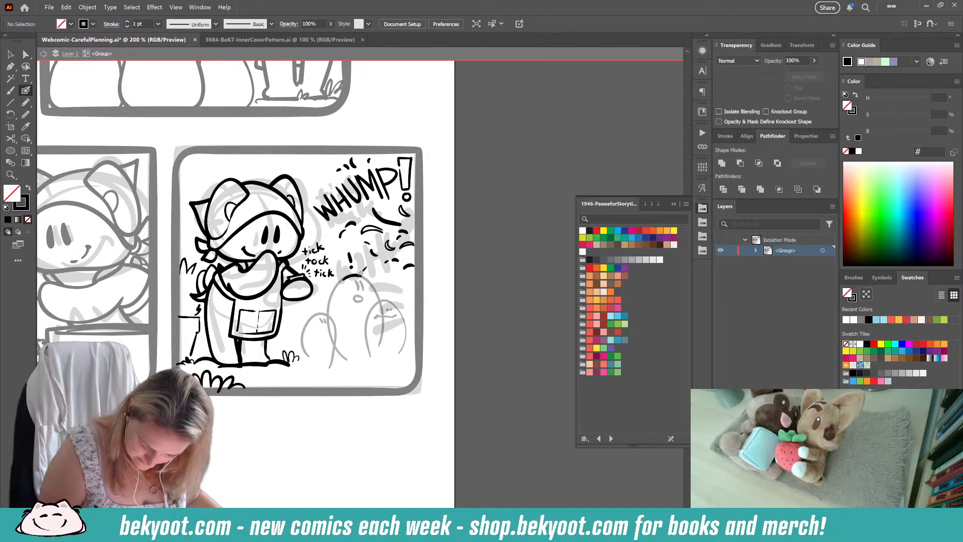
pyautogui.moveTo(370, 273); pyautogui.dragTo(372, 277)
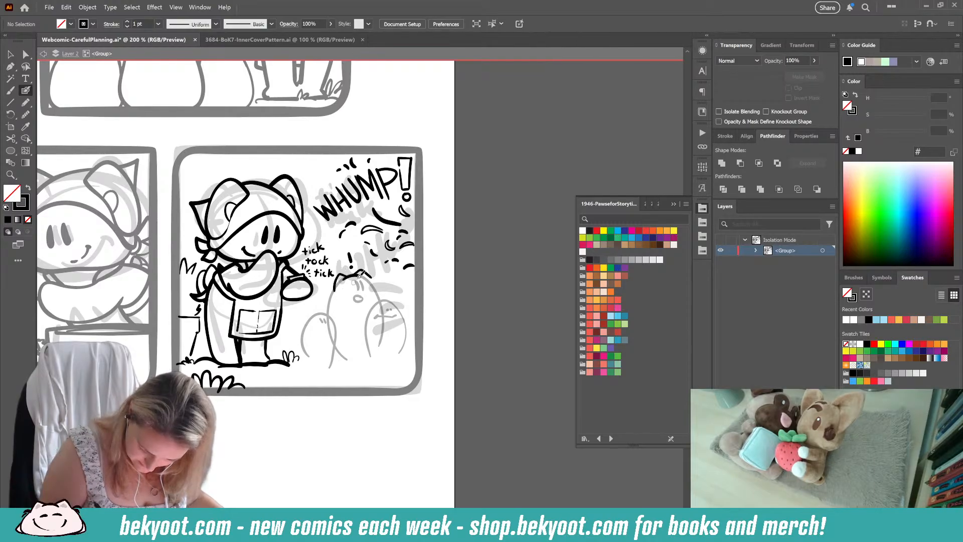
pyautogui.moveTo(356, 281); pyautogui.dragTo(364, 291)
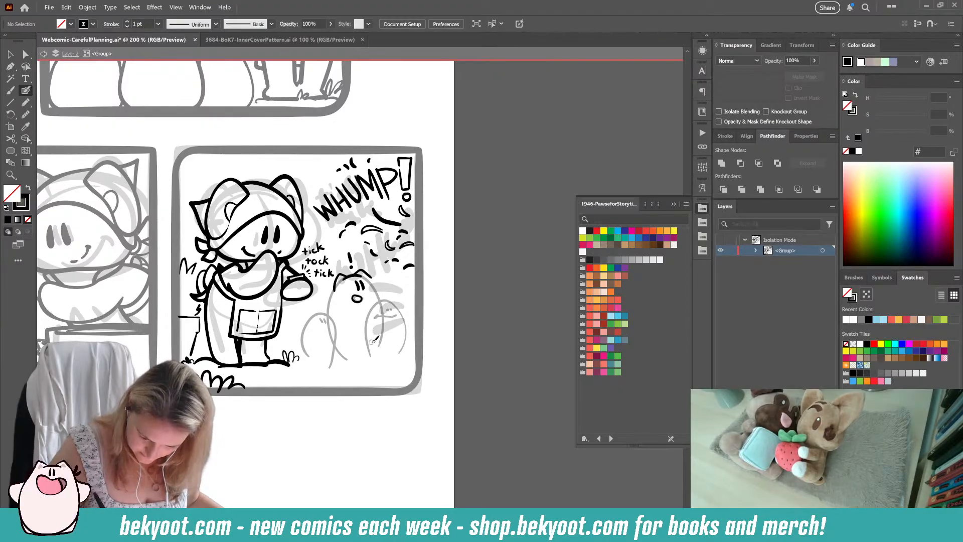
pyautogui.moveTo(334, 288); pyautogui.dragTo(332, 294)
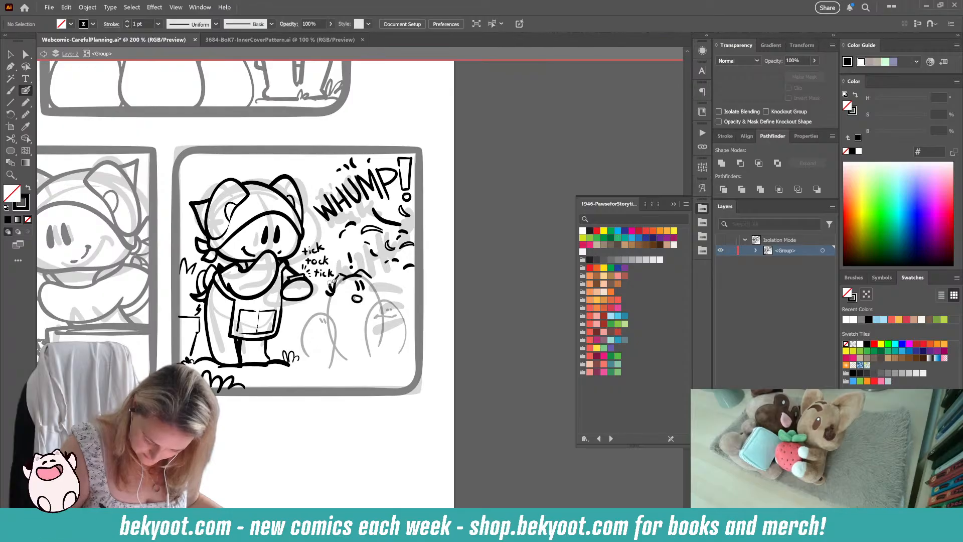
pyautogui.moveTo(377, 271); pyautogui.dragTo(371, 276)
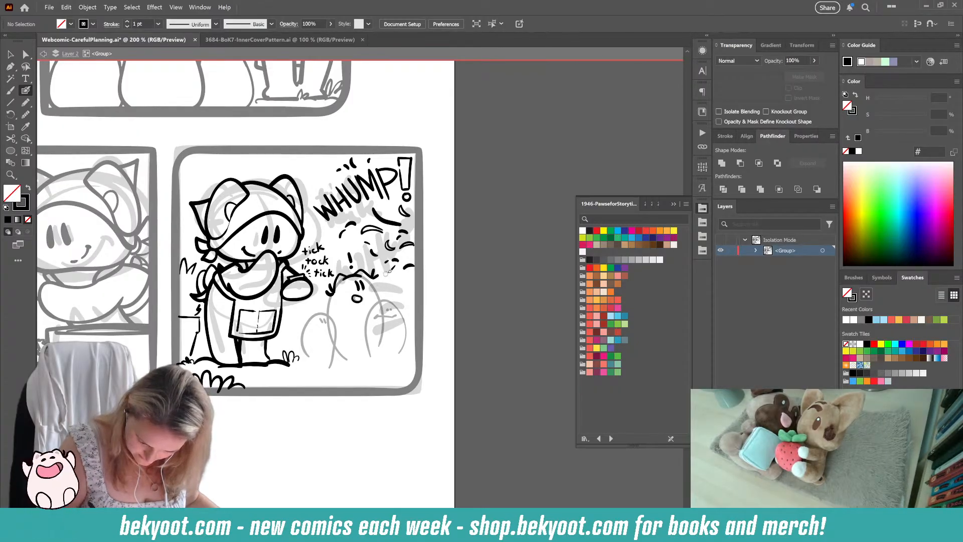
pyautogui.hotkey('ctrl', 'z')
pyautogui.moveTo(379, 267); pyautogui.dragTo(373, 277)
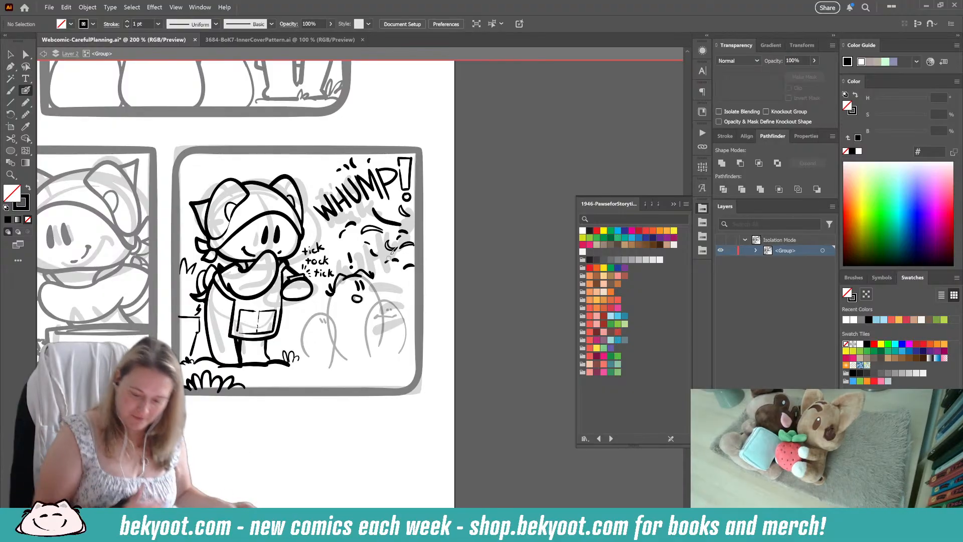
# Step: Group the tallest character's new ink strokes without the faint guide and open that group in isolation
pyautogui.hotkey('shift', 'x')
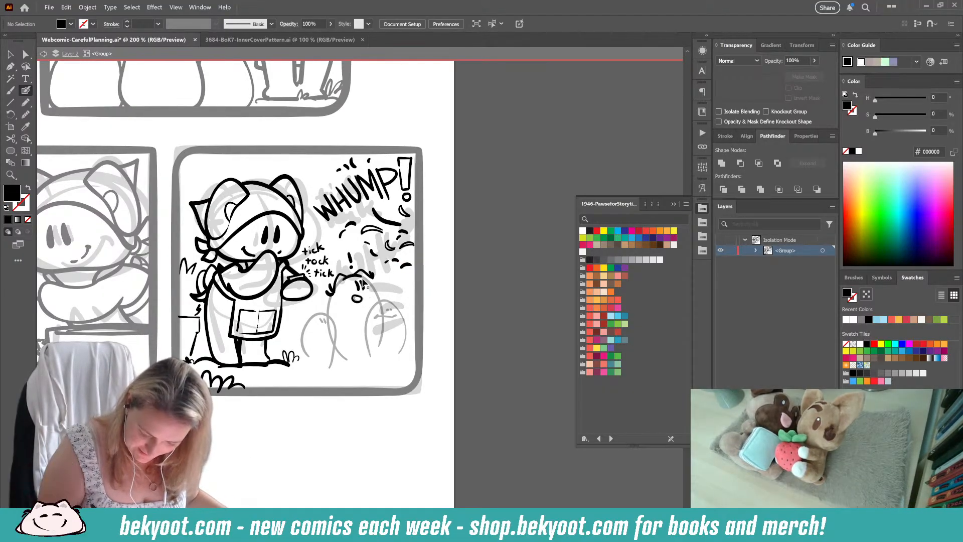
pyautogui.click(334, 297)
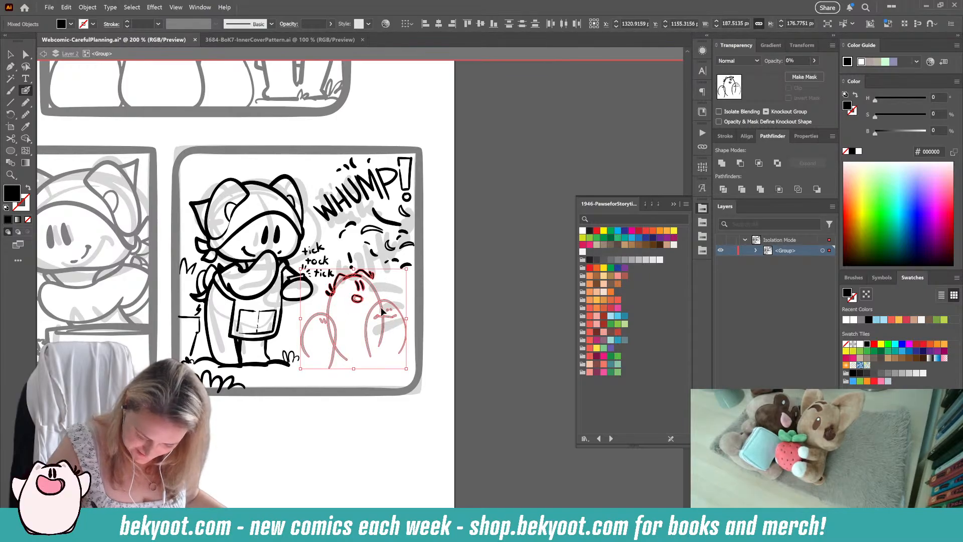
pyautogui.keyDown('ctrl'); pyautogui.keyDown('shift'); pyautogui.click(347, 358); pyautogui.keyUp('shift'); pyautogui.keyUp('ctrl')
pyautogui.hotkey('ctrl', 'g')
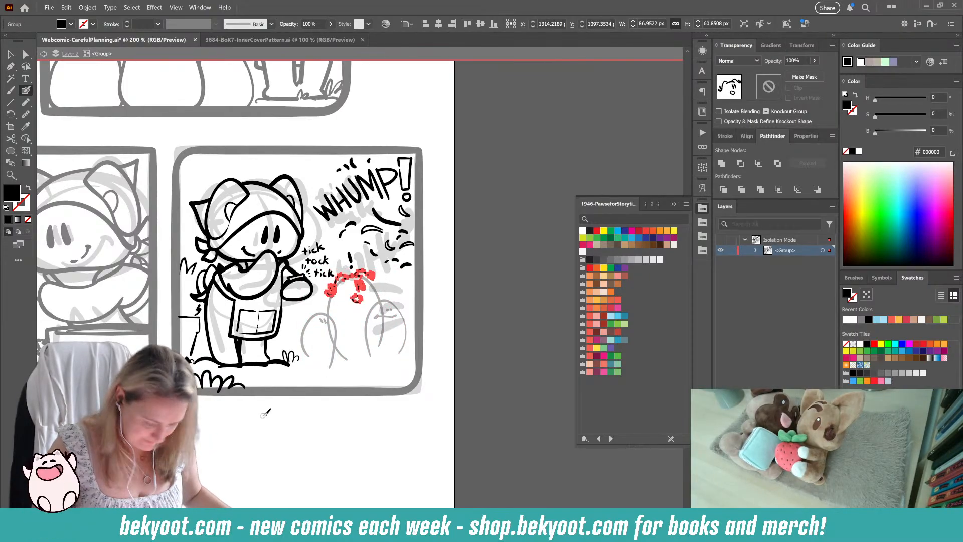
pyautogui.doubleClick(359, 287)
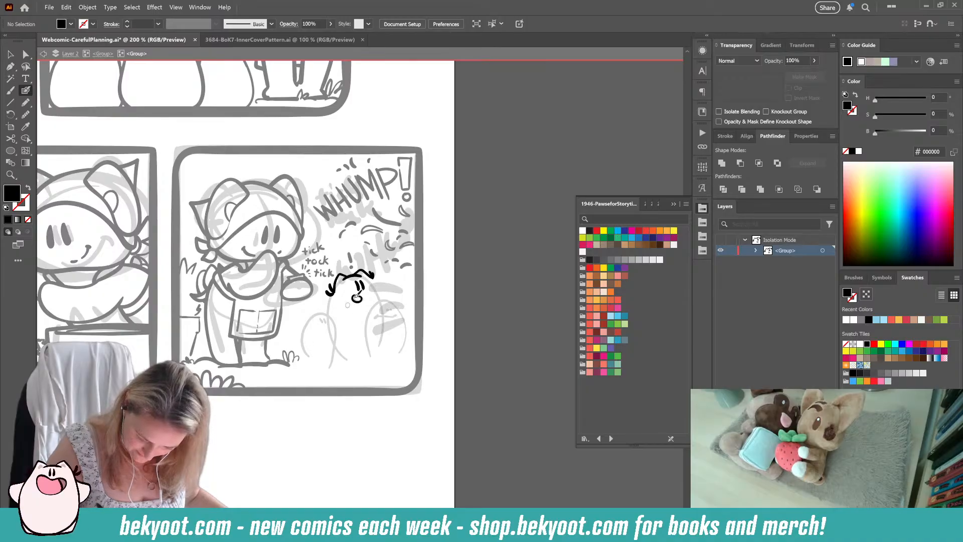
# Step: Draw the left side of the tallest character's body and delete the tuft stroke below its right ear
pyautogui.hotkey('shift', 'x')
pyautogui.moveTo(335, 293); pyautogui.dragTo(329, 311)
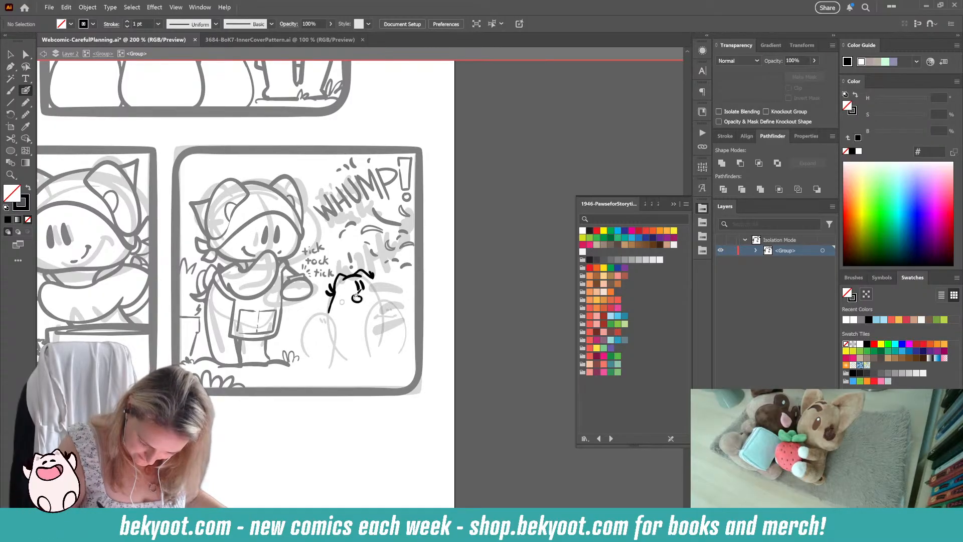
pyautogui.keyDown('ctrl'); pyautogui.click(372, 276); pyautogui.keyUp('ctrl')
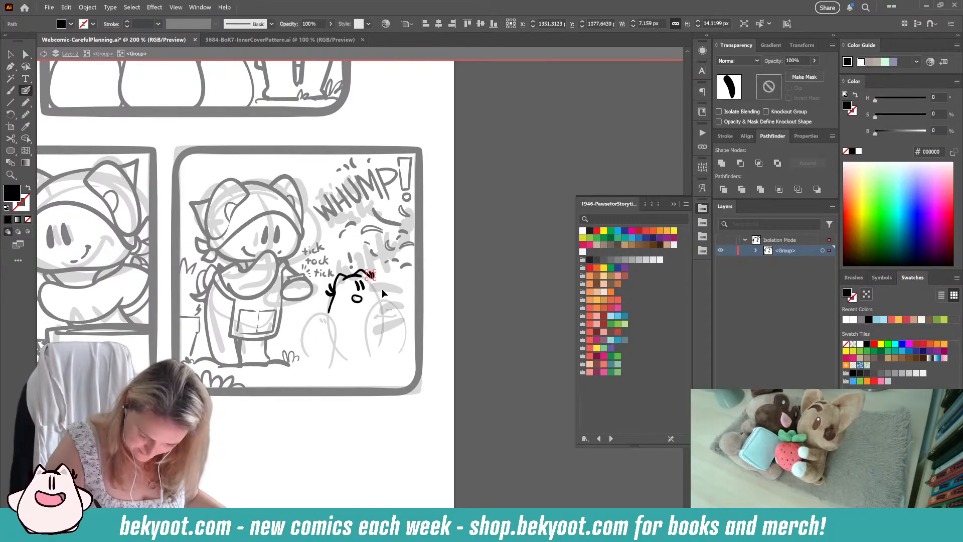
pyautogui.moveTo(384, 279)
pyautogui.mouseDown()
pyautogui.moveTo(358, 270)
pyautogui.moveTo(374, 288)
pyautogui.moveTo(356, 274)
pyautogui.moveTo(379, 279)
pyautogui.mouseUp()
pyautogui.press('Delete')
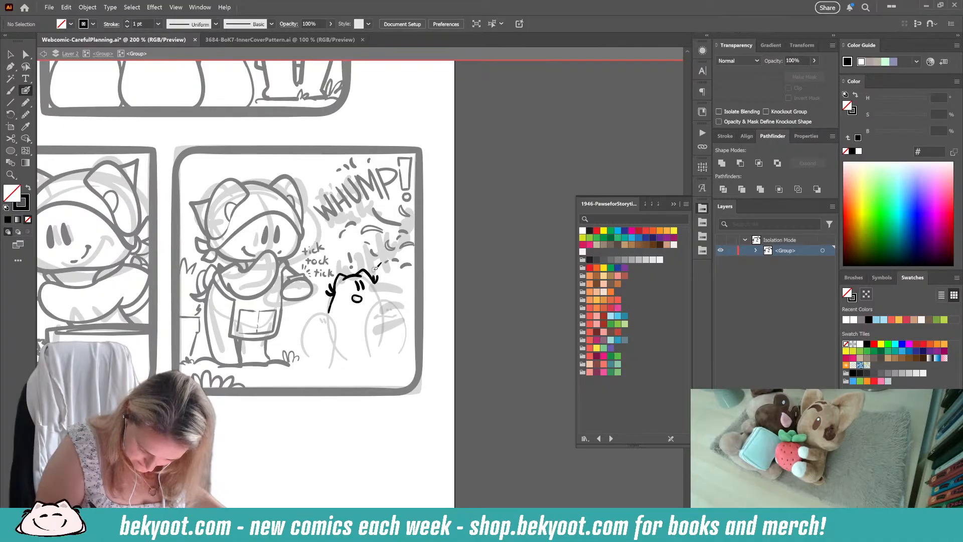
# Step: Finish the new tuft below the tallest character's right ear and draw the right side of its body
pyautogui.moveTo(375, 281)
pyautogui.mouseDown()
pyautogui.moveTo(372, 269)
pyautogui.moveTo(396, 333)
pyautogui.moveTo(372, 355)
pyautogui.moveTo(347, 357)
pyautogui.mouseUp()
pyautogui.hotkey('ctrl', 'z')
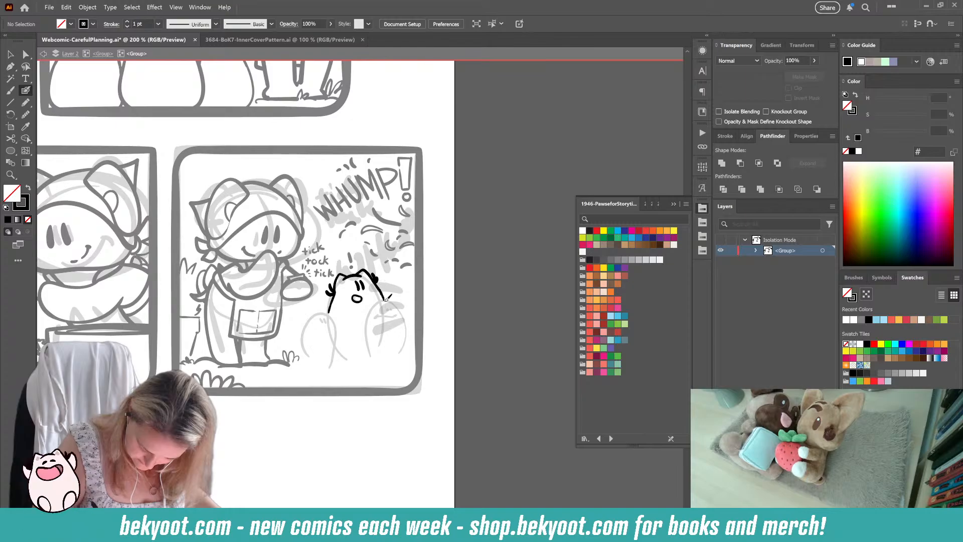
pyautogui.moveTo(386, 297)
pyautogui.mouseDown()
pyautogui.moveTo(396, 328)
pyautogui.moveTo(377, 353)
pyautogui.moveTo(345, 354)
pyautogui.moveTo(325, 325)
pyautogui.moveTo(335, 295)
pyautogui.mouseUp()
pyautogui.hotkey('ctrl', 'z')
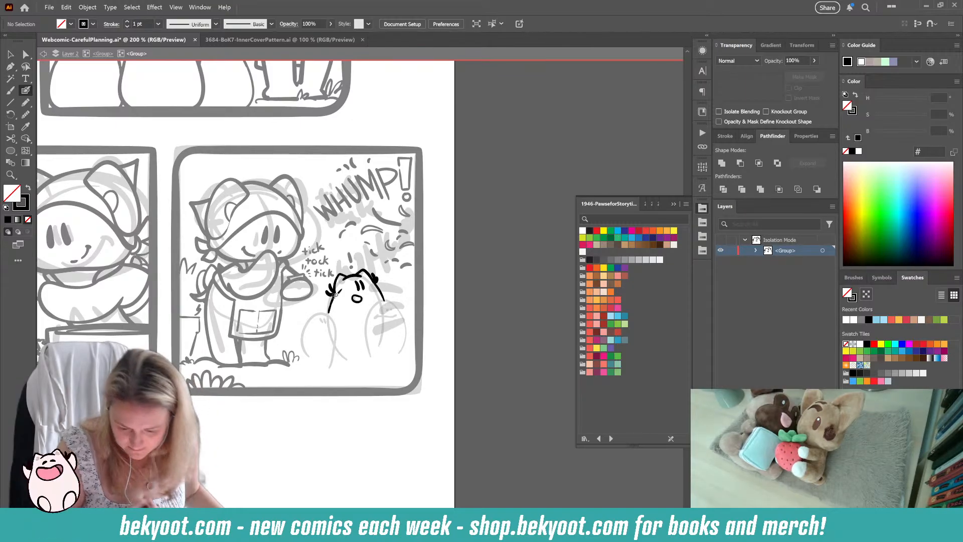
# Step: Ink the smaller character's head overlapping the tallest one, with ears, side tufts, dot eyes and a wide mouth
pyautogui.moveTo(378, 302)
pyautogui.mouseDown()
pyautogui.moveTo(400, 291)
pyautogui.moveTo(398, 305)
pyautogui.moveTo(370, 305)
pyautogui.moveTo(361, 316)
pyautogui.mouseUp()
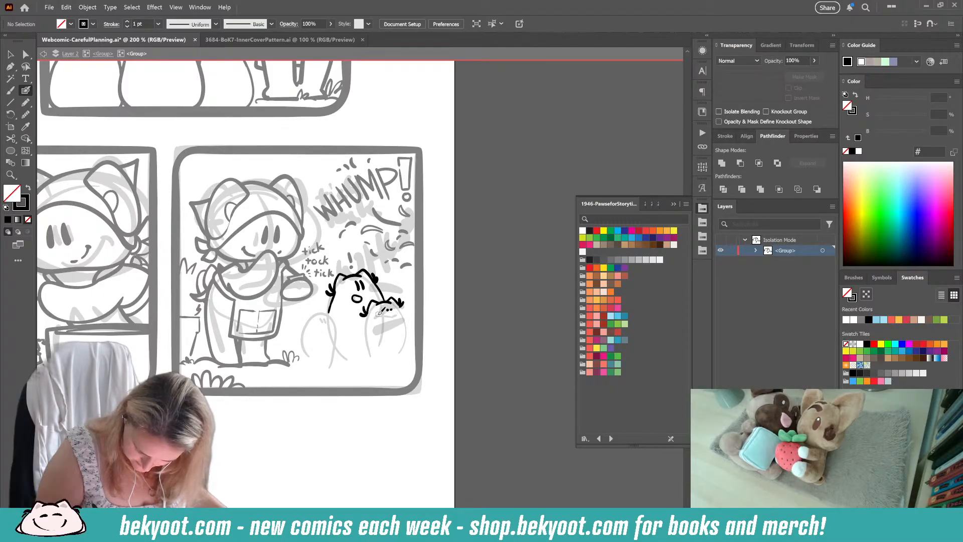
pyautogui.moveTo(381, 311)
pyautogui.mouseDown()
pyautogui.moveTo(376, 317)
pyautogui.moveTo(410, 316)
pyautogui.mouseUp()
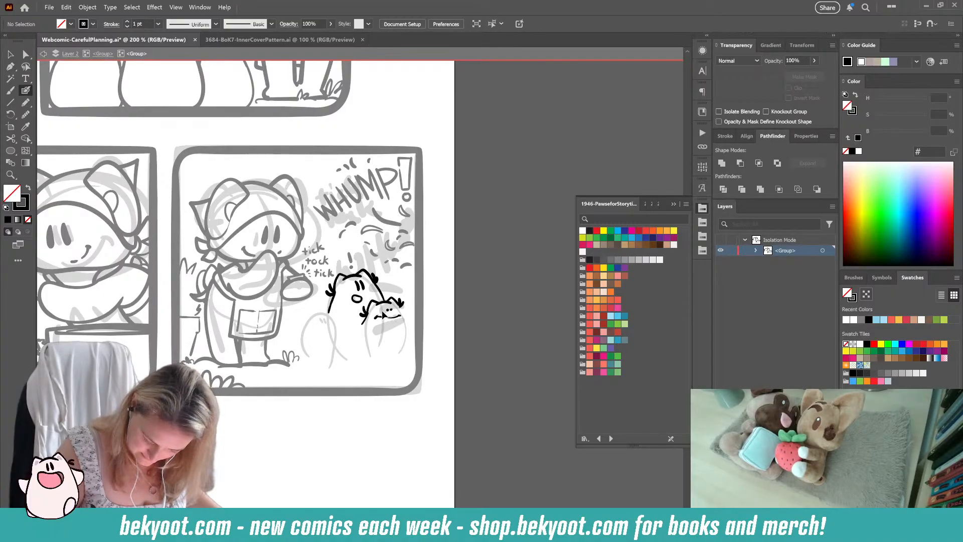
# Step: Move the smaller character's two dot eyes slightly to the right above its mouth
pyautogui.keyDown('ctrl'); pyautogui.click(388, 310); pyautogui.keyUp('ctrl')
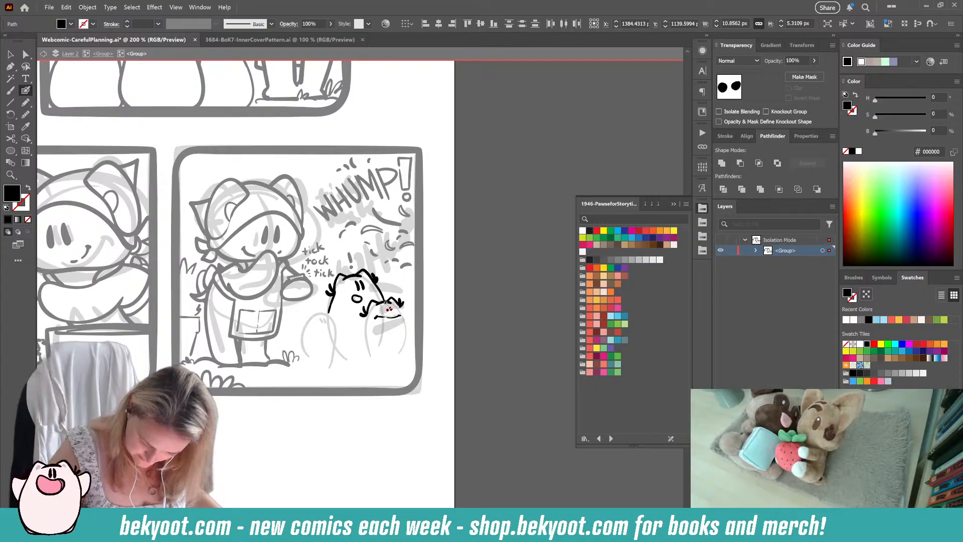
pyautogui.hotkey('ctrl', '=')
pyautogui.hotkey('ctrl', '=')
pyautogui.hotkey('ctrl', '=')
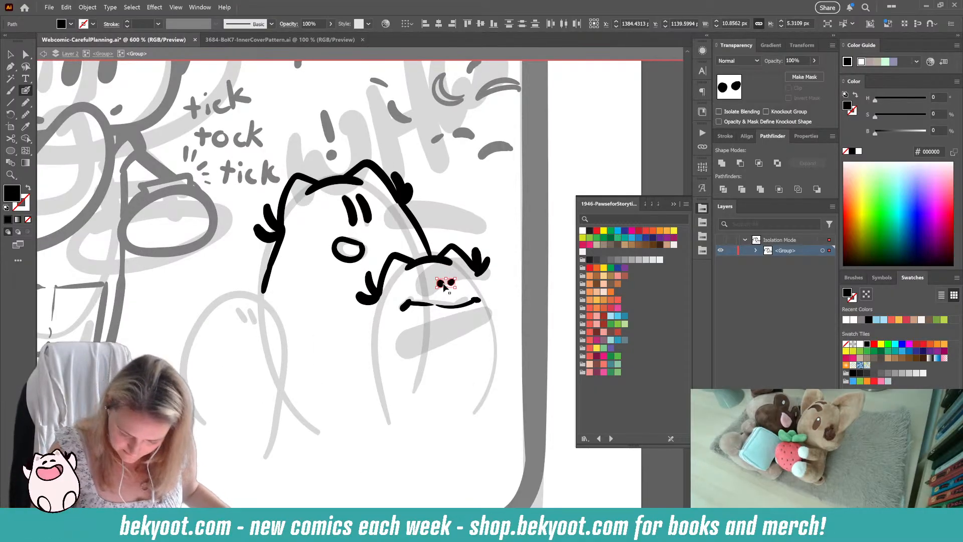
pyautogui.keyDown('ctrl'); pyautogui.click(452, 283); pyautogui.keyUp('ctrl')
pyautogui.moveTo(451, 284); pyautogui.dragTo(452, 286)
pyautogui.hotkey('ctrl', 'z')
pyautogui.hotkey('ctrl', 'z')
pyautogui.keyDown('ctrl'); pyautogui.click(495, 287); pyautogui.keyUp('ctrl')
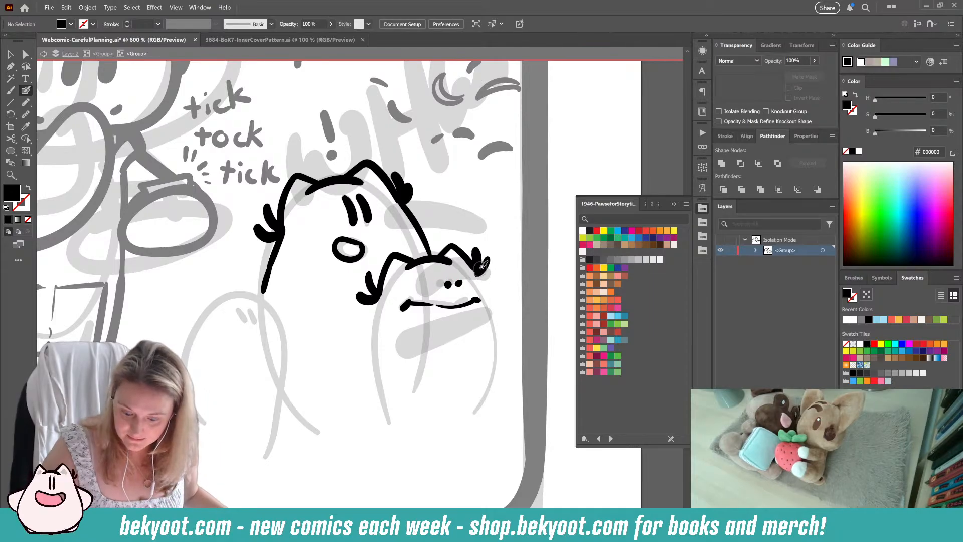
# Step: Ink the right and left sides of the smaller character's rounded body, joining them along its base
pyautogui.moveTo(479, 273)
pyautogui.mouseDown()
pyautogui.moveTo(507, 342)
pyautogui.moveTo(500, 398)
pyautogui.mouseUp()
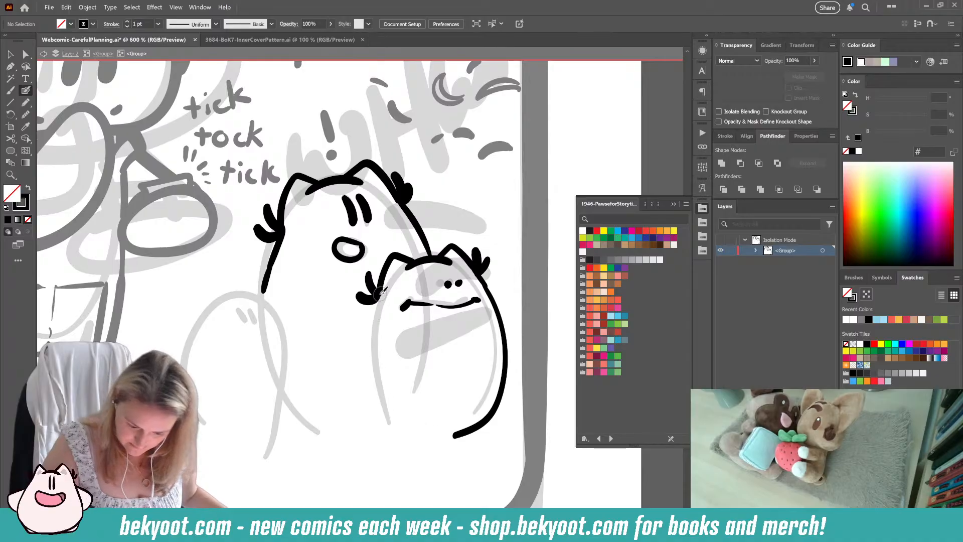
pyautogui.moveTo(377, 299)
pyautogui.mouseDown()
pyautogui.moveTo(358, 360)
pyautogui.moveTo(360, 397)
pyautogui.mouseUp()
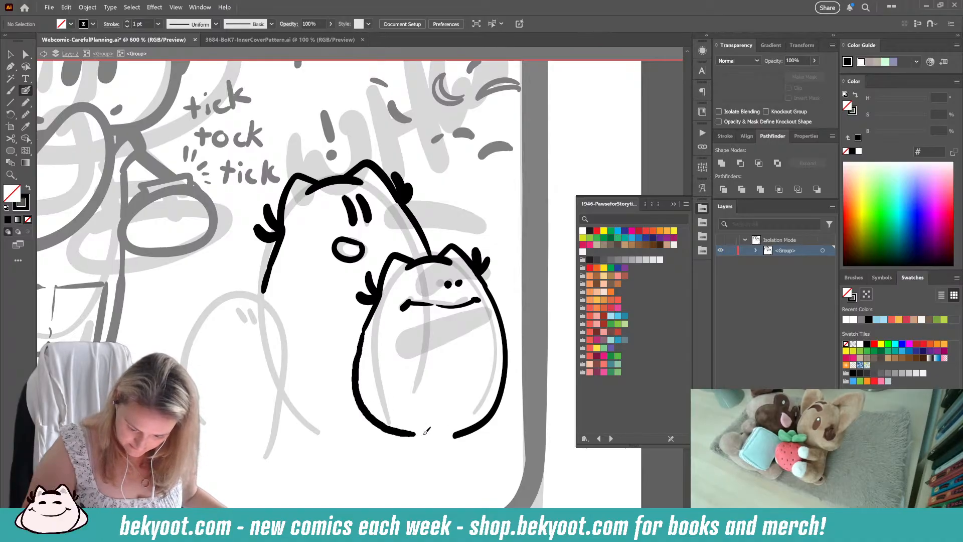
pyautogui.hotkey('ctrl', 'z')
pyautogui.moveTo(382, 292)
pyautogui.mouseDown()
pyautogui.moveTo(353, 361)
pyautogui.moveTo(371, 429)
pyautogui.moveTo(427, 441)
pyautogui.moveTo(499, 415)
pyautogui.mouseUp()
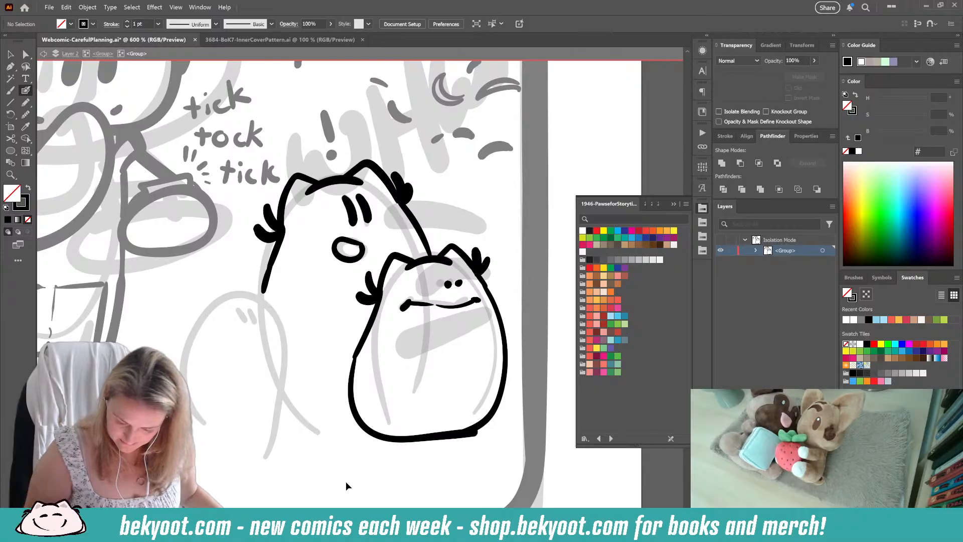
pyautogui.hotkey('ctrl', 'z')
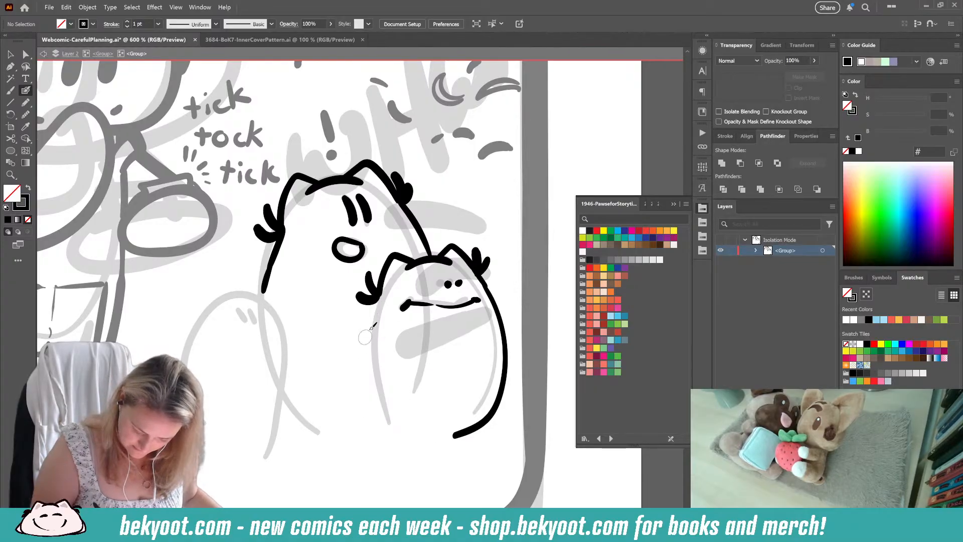
pyautogui.moveTo(382, 294); pyautogui.dragTo(360, 339)
pyautogui.moveTo(381, 290)
pyautogui.mouseDown()
pyautogui.moveTo(357, 364)
pyautogui.moveTo(372, 419)
pyautogui.moveTo(395, 433)
pyautogui.moveTo(462, 434)
pyautogui.mouseUp()
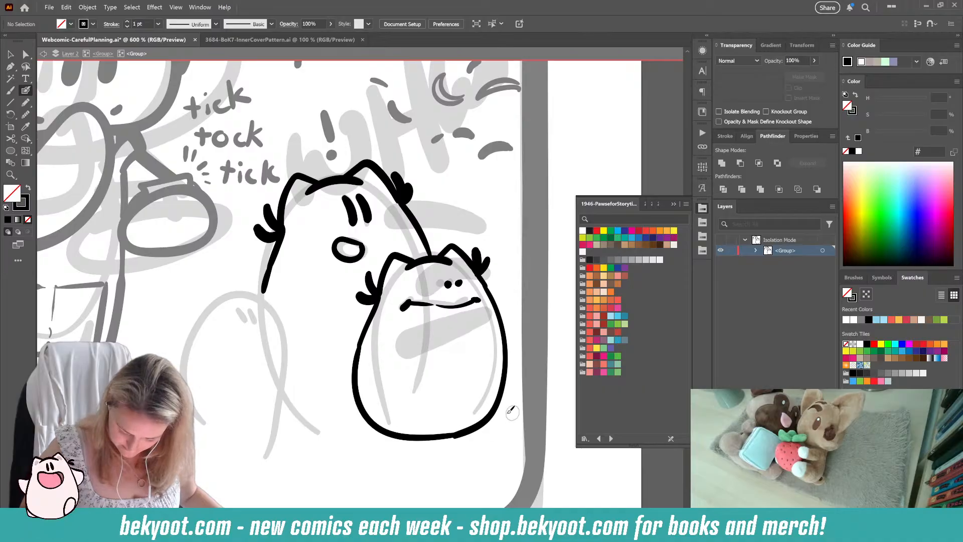
# Step: Delete the stroke on the right side of the smaller character's body and narrow the right part of its mouth slightly
pyautogui.keyDown('ctrl'); pyautogui.click(489, 412); pyautogui.keyUp('ctrl')
pyautogui.press('Delete')
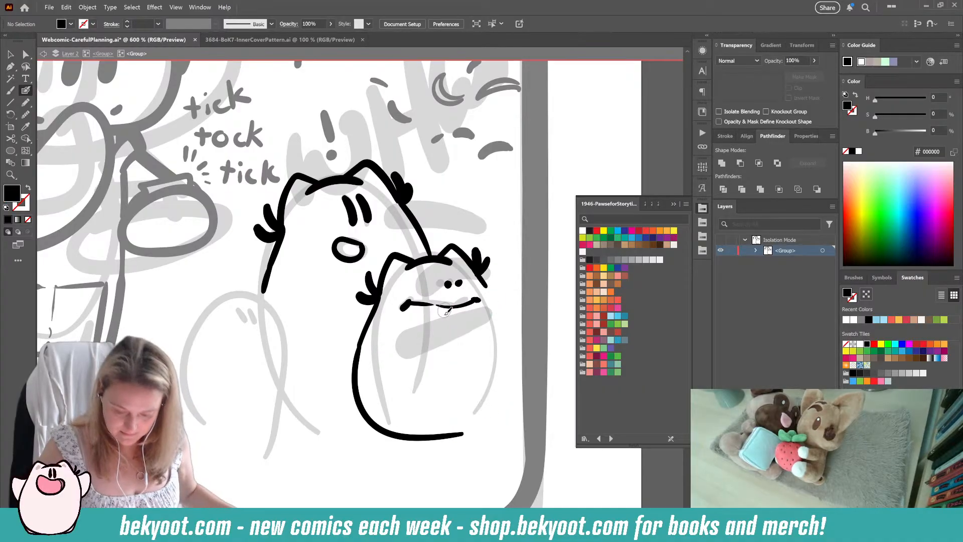
pyautogui.moveTo(476, 301); pyautogui.dragTo(478, 301)
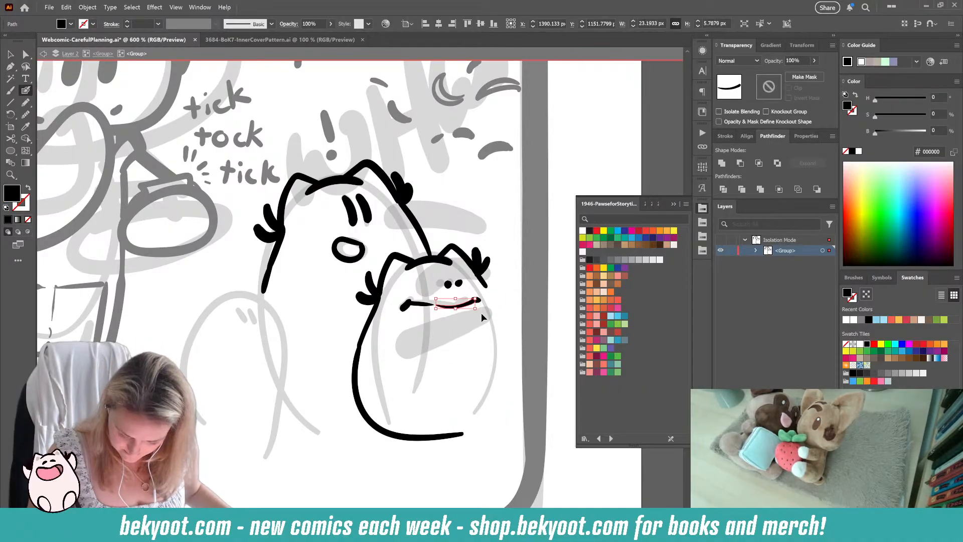
pyautogui.keyDown('ctrl'); pyautogui.keyDown('shift'); pyautogui.click(478, 300); pyautogui.keyUp('shift'); pyautogui.keyUp('ctrl')
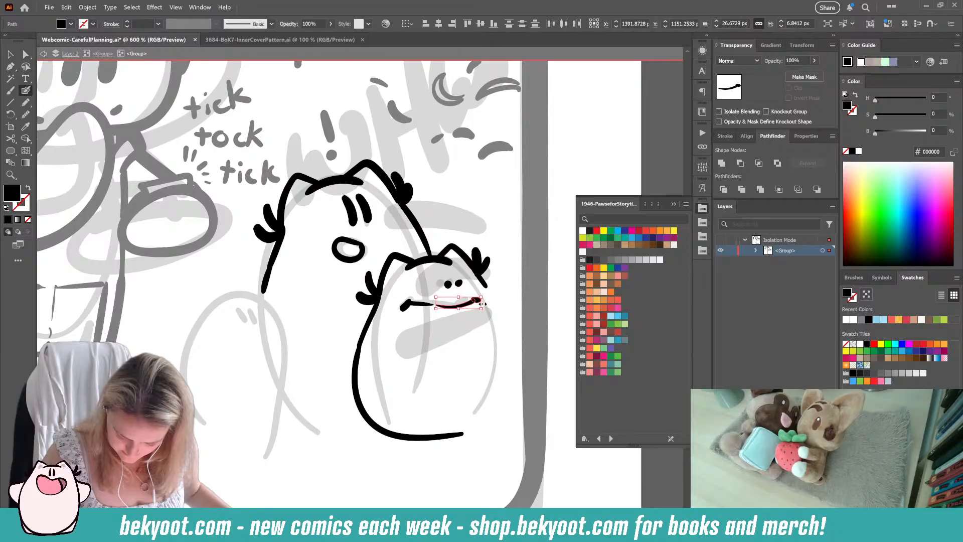
pyautogui.moveTo(481, 303); pyautogui.dragTo(473, 302)
# Step: Try to adjust the smaller character's dot eyes, including placing them lower, and to redraw the right side of its body
pyautogui.keyDown('ctrl'); pyautogui.click(462, 292); pyautogui.keyUp('ctrl')
pyautogui.keyDown('ctrl'); pyautogui.click(457, 284); pyautogui.keyUp('ctrl')
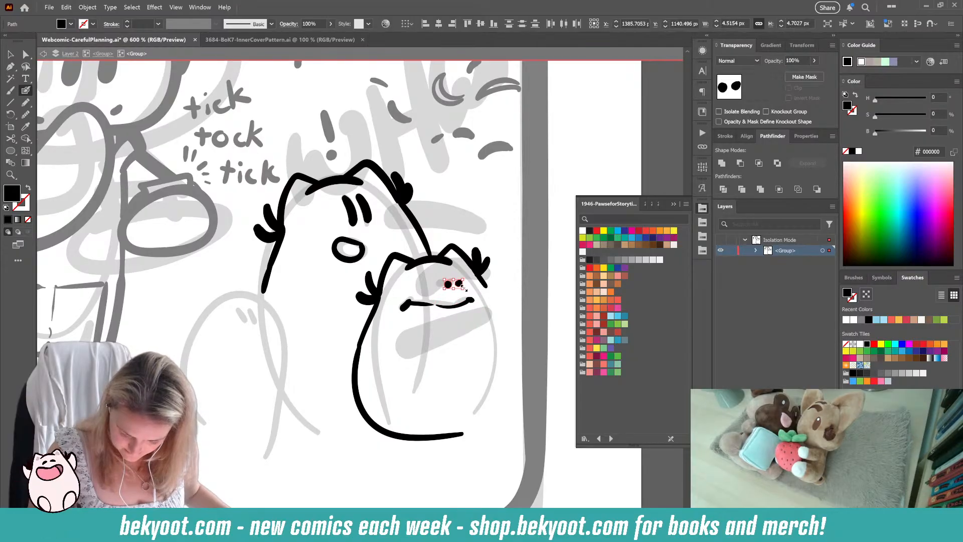
pyautogui.moveTo(457, 287); pyautogui.dragTo(459, 285)
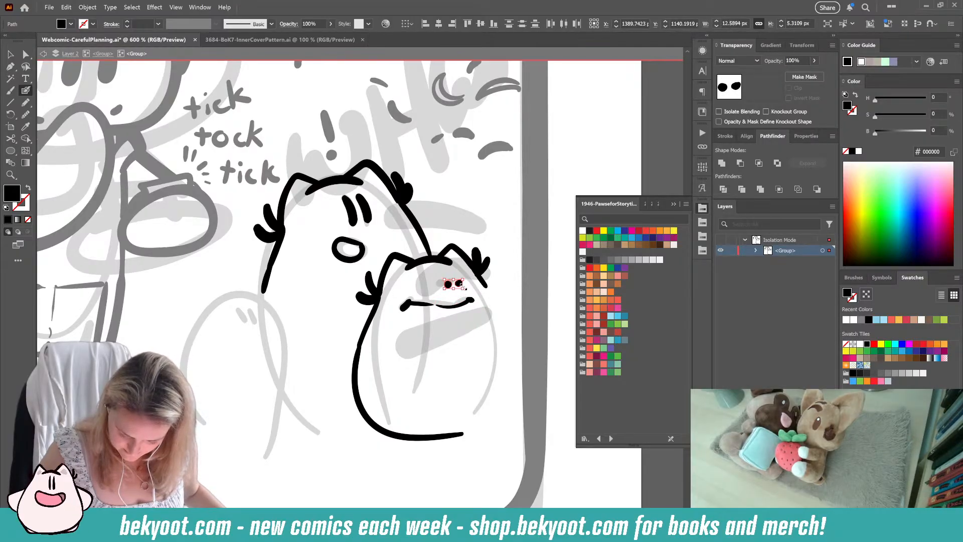
pyautogui.hotkey('ctrl', 'z')
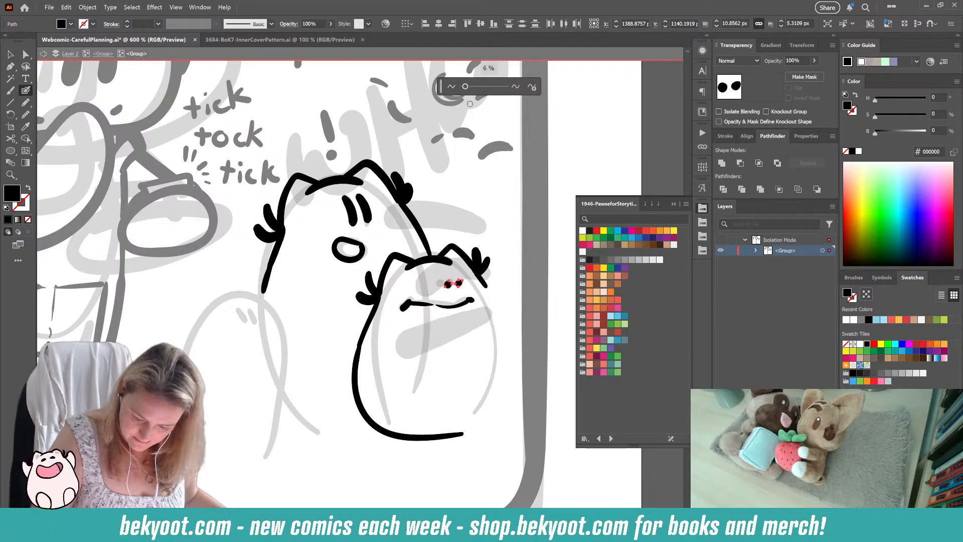
pyautogui.keyDown('ctrl'); pyautogui.click(458, 284); pyautogui.keyUp('ctrl')
pyautogui.moveTo(435, 290)
pyautogui.mouseDown()
pyautogui.moveTo(440, 281)
pyautogui.moveTo(459, 286)
pyautogui.moveTo(453, 291)
pyautogui.mouseUp()
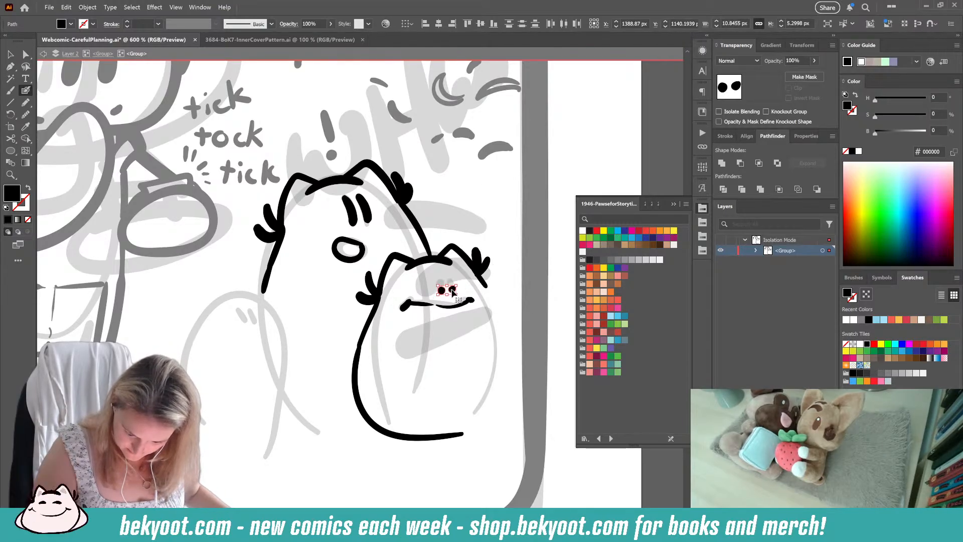
pyautogui.keyDown('ctrl'); pyautogui.click(439, 339); pyautogui.keyUp('ctrl')
pyautogui.hotkey('ctrl', 'z')
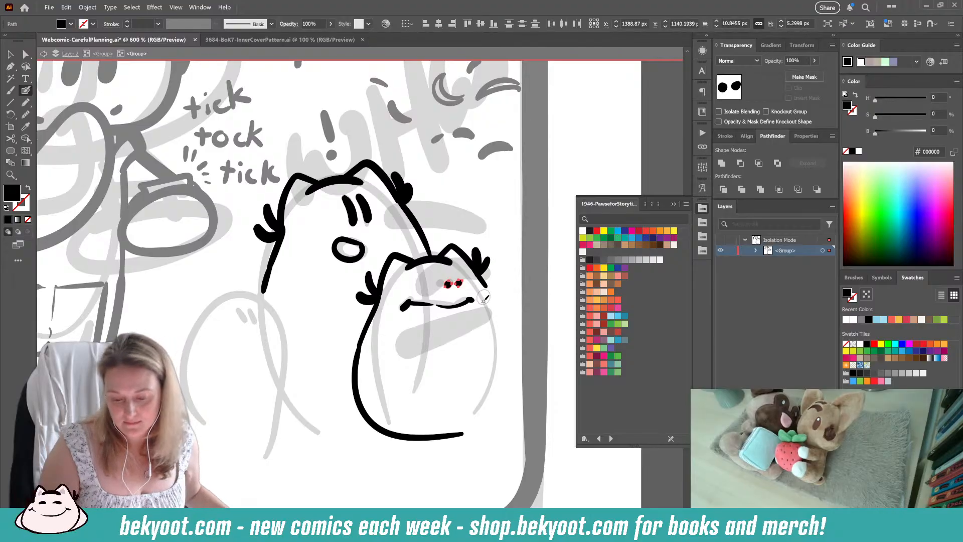
pyautogui.keyDown('ctrl'); pyautogui.click(462, 333); pyautogui.keyUp('ctrl')
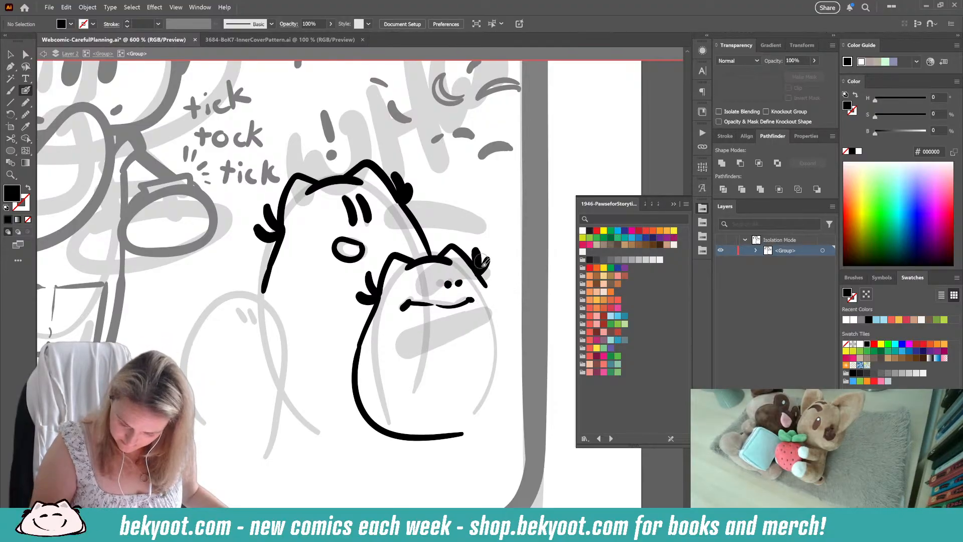
pyautogui.moveTo(485, 280)
pyautogui.mouseDown()
pyautogui.moveTo(506, 323)
pyautogui.moveTo(508, 380)
pyautogui.mouseUp()
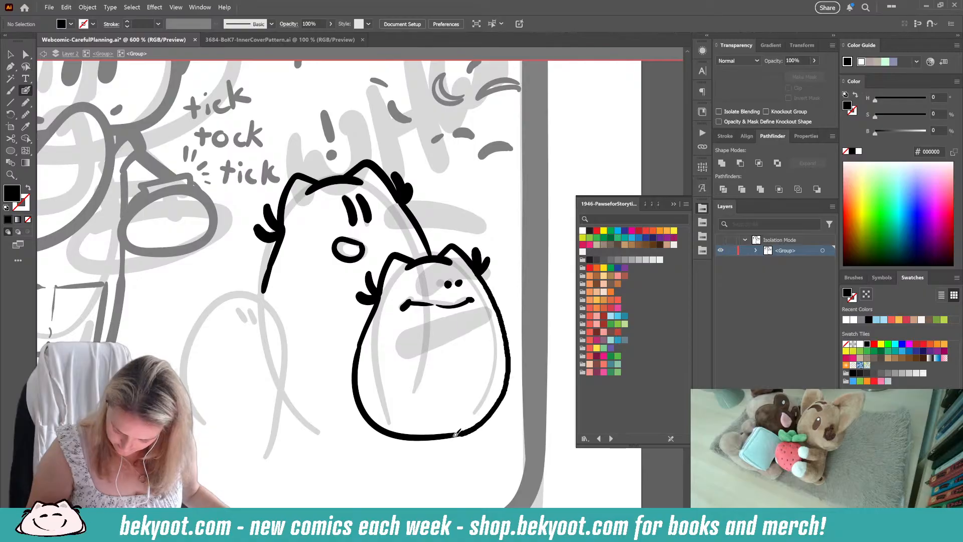
pyautogui.hotkey('ctrl', 'z')
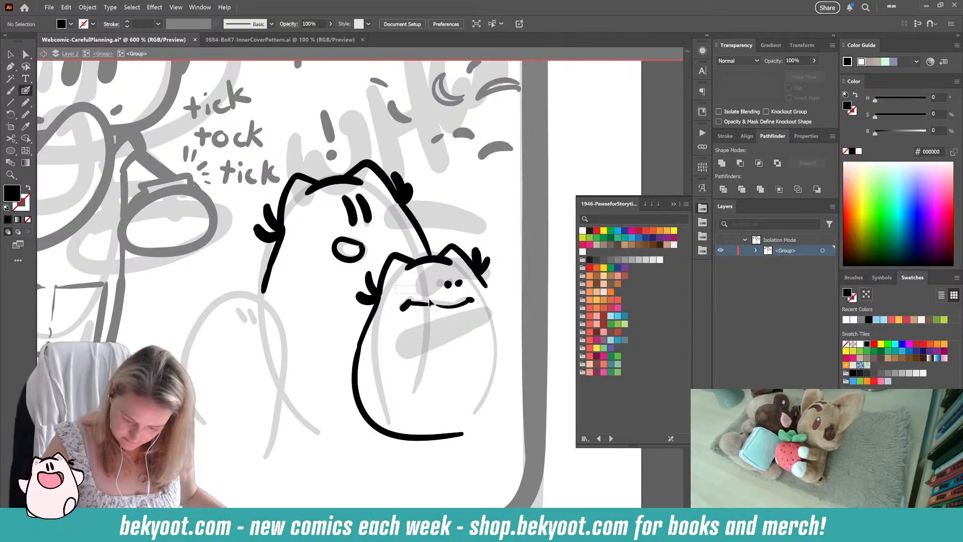
# Step: Move the smaller character's eyes and mouth together slightly up and to the left within its head
pyautogui.moveTo(482, 326); pyautogui.dragTo(460, 301)
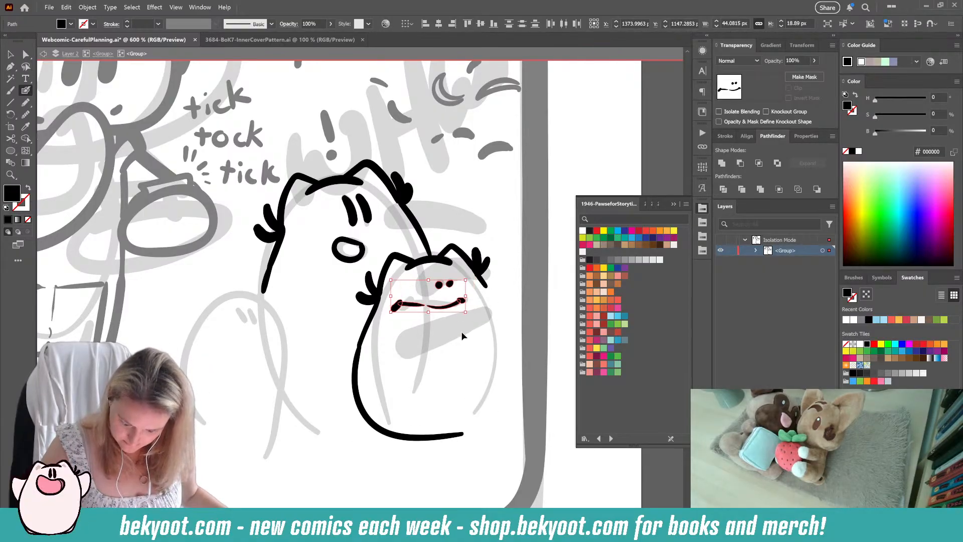
pyautogui.keyDown('ctrl'); pyautogui.click(460, 328); pyautogui.keyUp('ctrl')
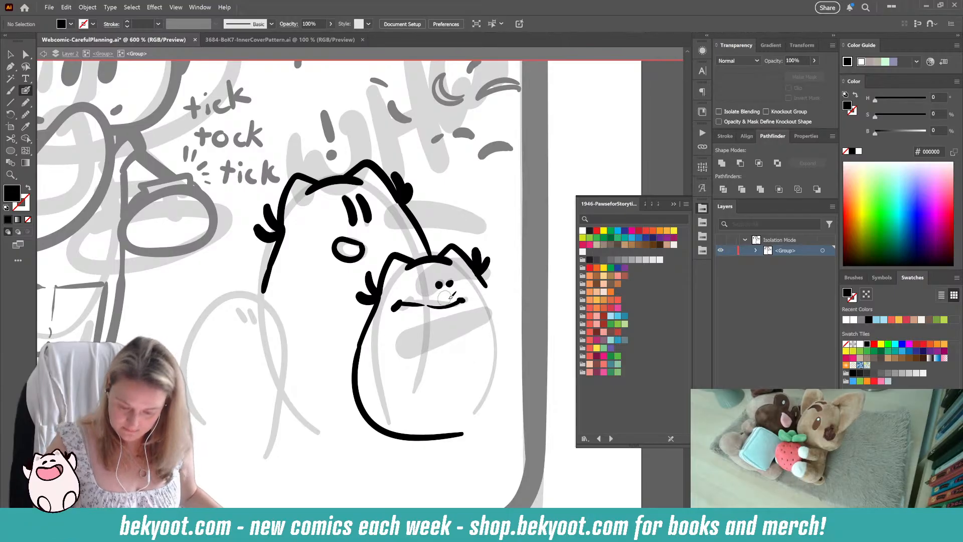
pyautogui.moveTo(401, 285); pyautogui.dragTo(473, 304)
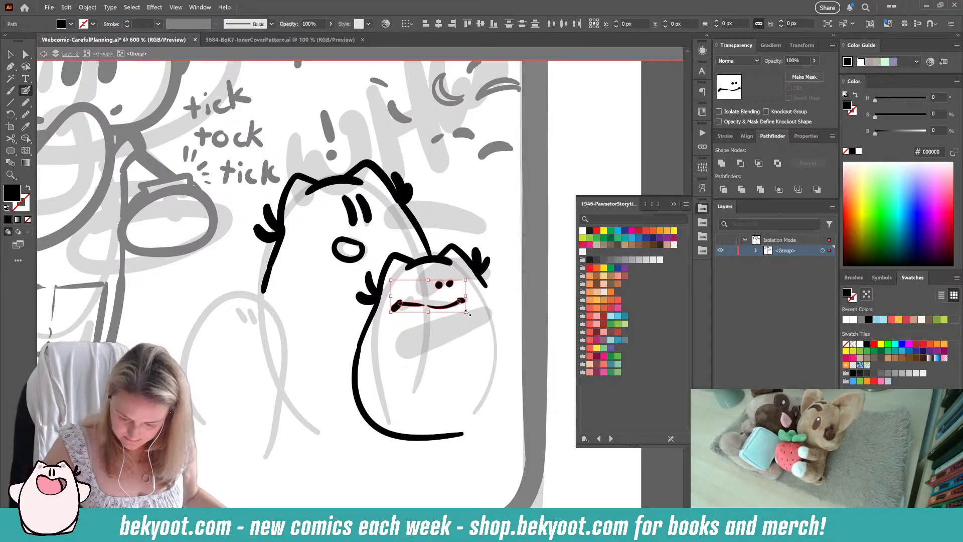
pyautogui.press('Up')
pyautogui.press('Up')
pyautogui.press('Up')
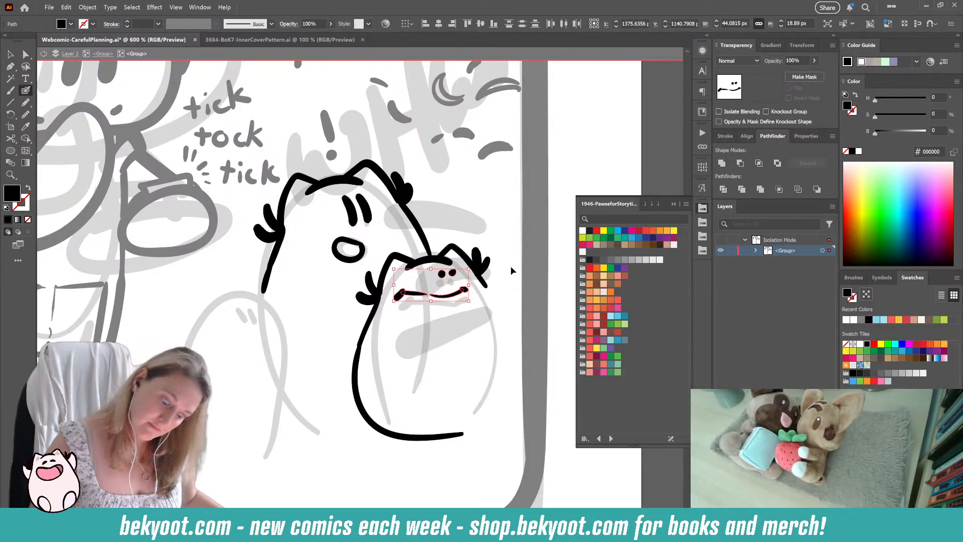
pyautogui.keyDown('ctrl'); pyautogui.click(407, 360); pyautogui.keyUp('ctrl')
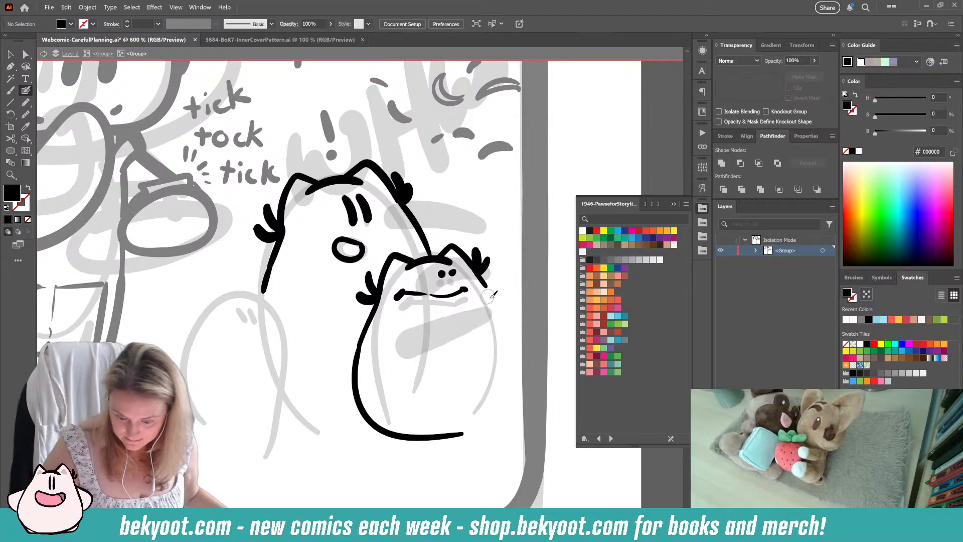
# Step: Smooth the outline of the smaller character's right dot eye
pyautogui.keyDown('ctrl'); pyautogui.click(453, 273); pyautogui.keyUp('ctrl')
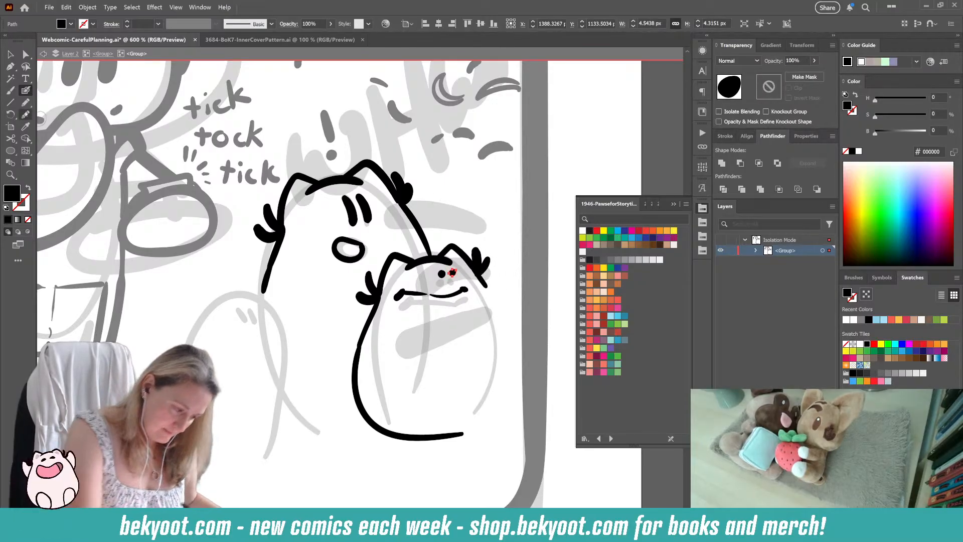
pyautogui.click(26, 114)
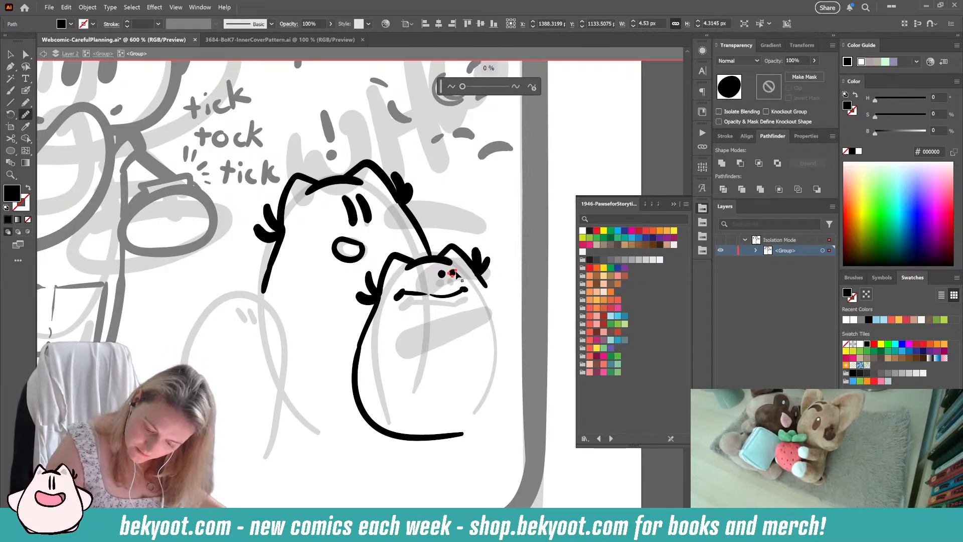
pyautogui.keyDown('ctrl'); pyautogui.click(485, 231); pyautogui.keyUp('ctrl')
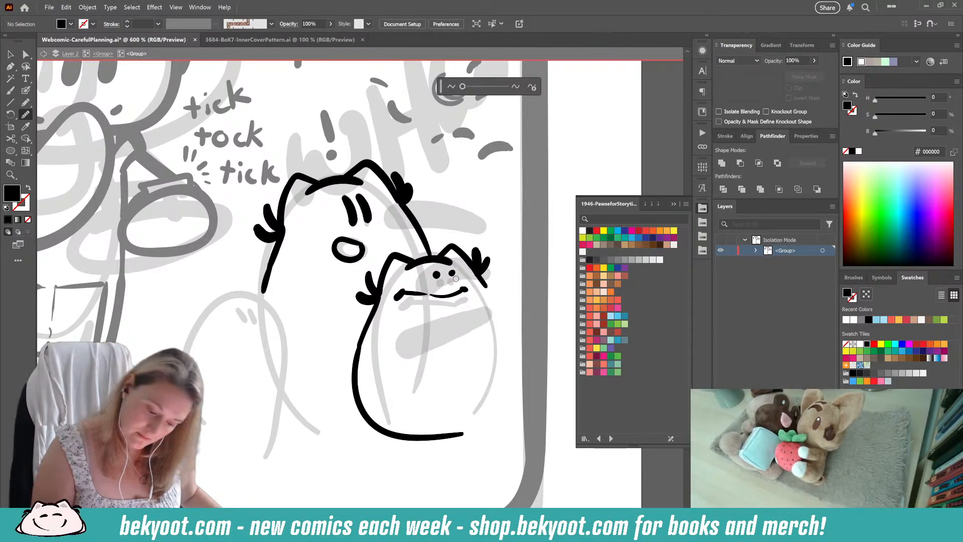
pyautogui.moveTo(450, 272); pyautogui.dragTo(453, 274)
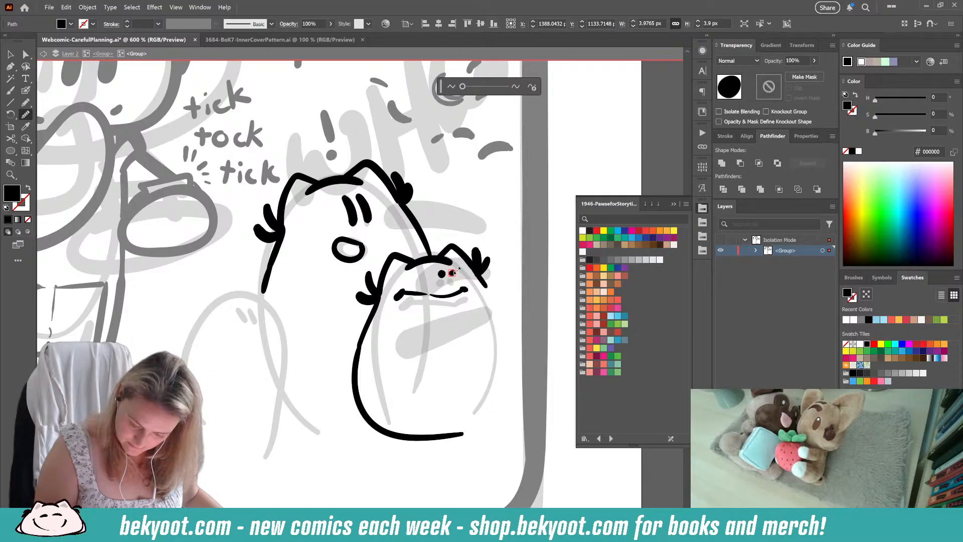
pyautogui.keyDown('ctrl'); pyautogui.click(492, 228); pyautogui.keyUp('ctrl')
pyautogui.moveTo(451, 272); pyautogui.dragTo(453, 273)
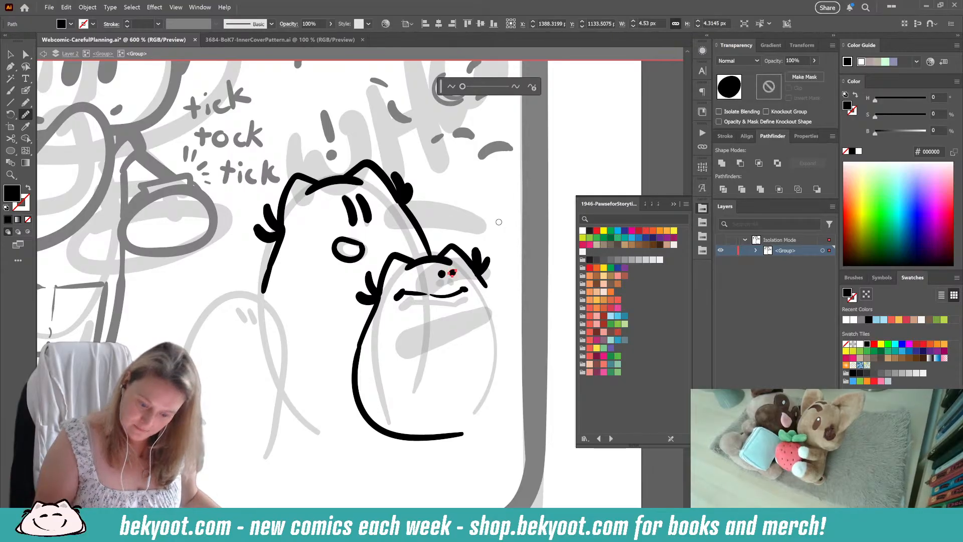
pyautogui.keyDown('ctrl'); pyautogui.click(483, 356); pyautogui.keyUp('ctrl')
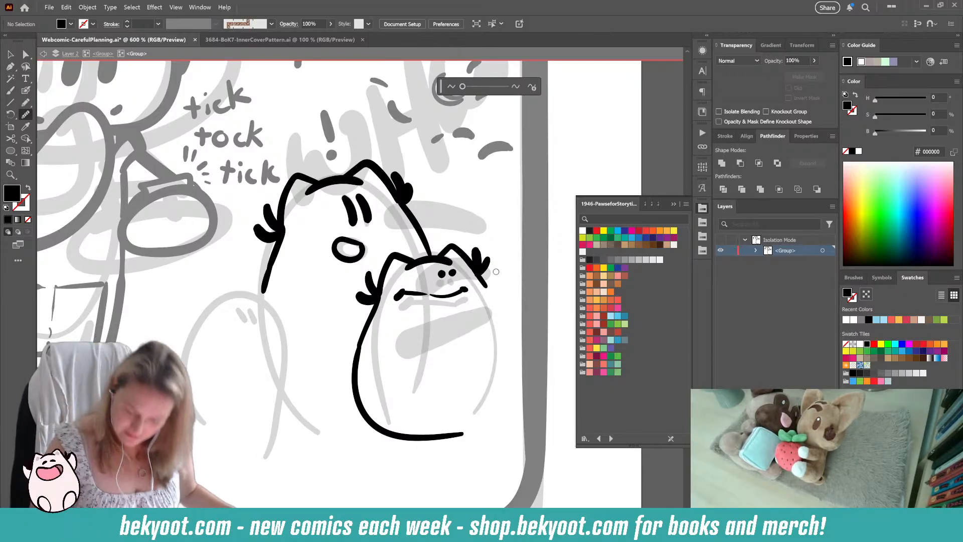
# Step: Delete the smaller character's lower body stroke and draw a curved, arched line beneath its mouth
pyautogui.keyDown('ctrl'); pyautogui.click(389, 433); pyautogui.keyUp('ctrl')
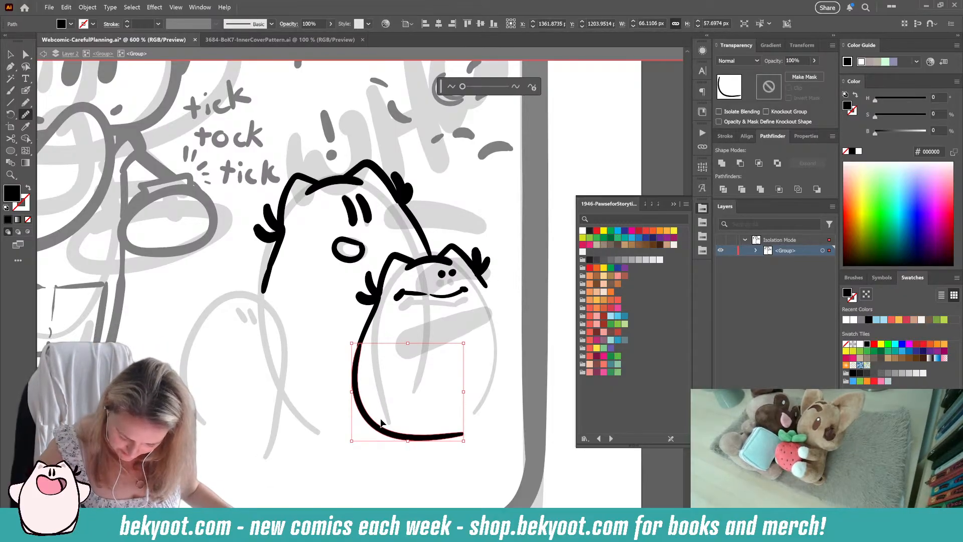
pyautogui.press('Delete')
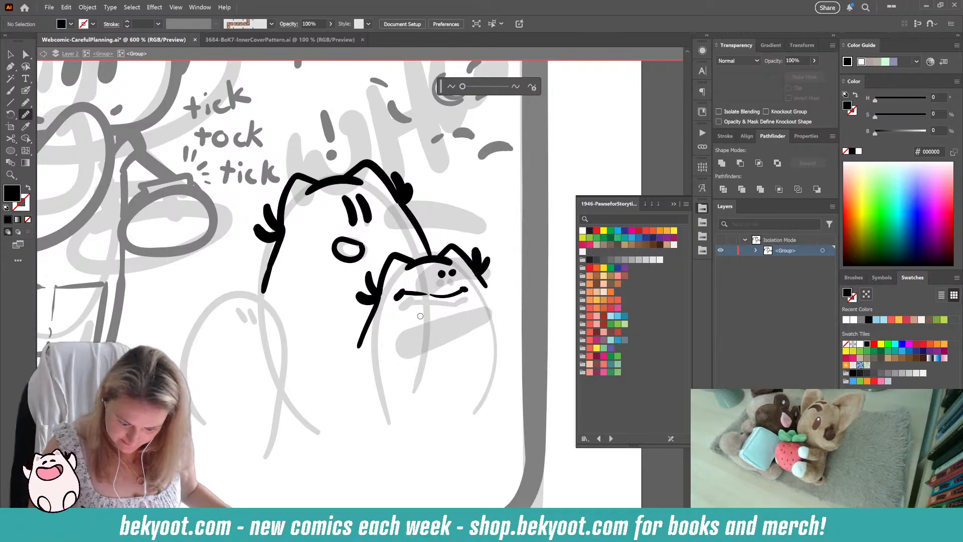
pyautogui.press('n')
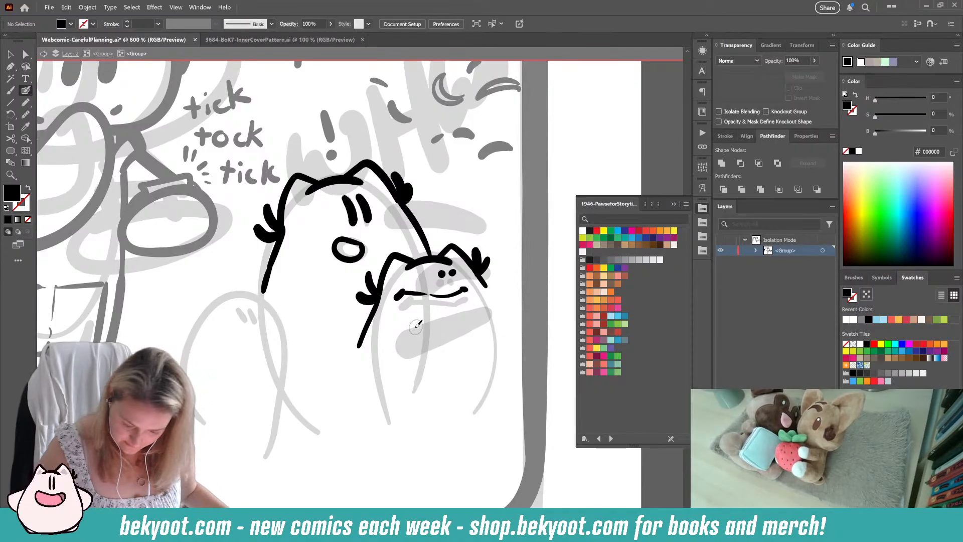
pyautogui.moveTo(469, 332); pyautogui.dragTo(454, 361)
pyautogui.moveTo(480, 279)
pyautogui.mouseDown()
pyautogui.moveTo(499, 336)
pyautogui.moveTo(492, 392)
pyautogui.mouseUp()
pyautogui.hotkey('ctrl', 'z')
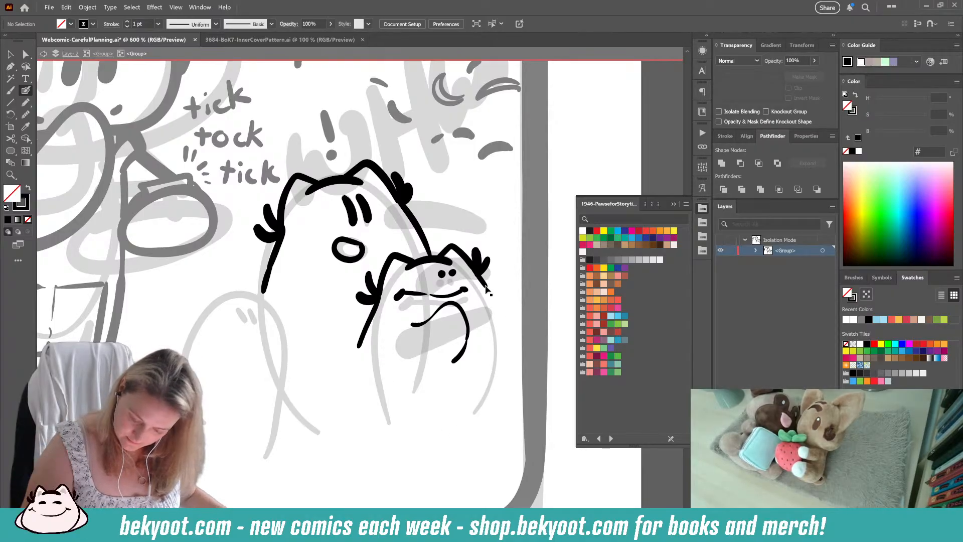
# Step: Delete the smaller character's right ear line and redraw the ear, bringing its outer side down just past the side tuft
pyautogui.moveTo(485, 287); pyautogui.dragTo(492, 272)
pyautogui.hotkey('ctrl', 'shift', 'a')
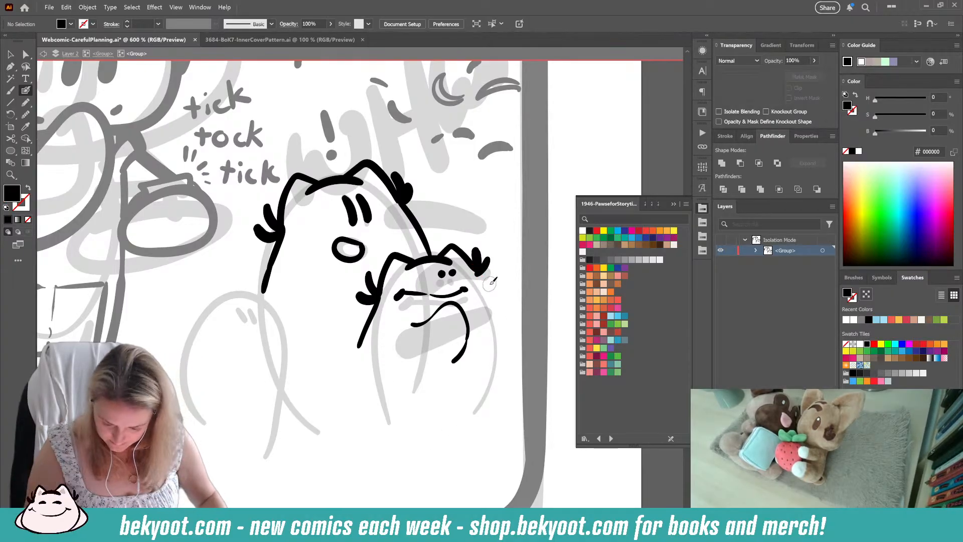
pyautogui.keyDown('ctrl'); pyautogui.click(471, 271); pyautogui.keyUp('ctrl')
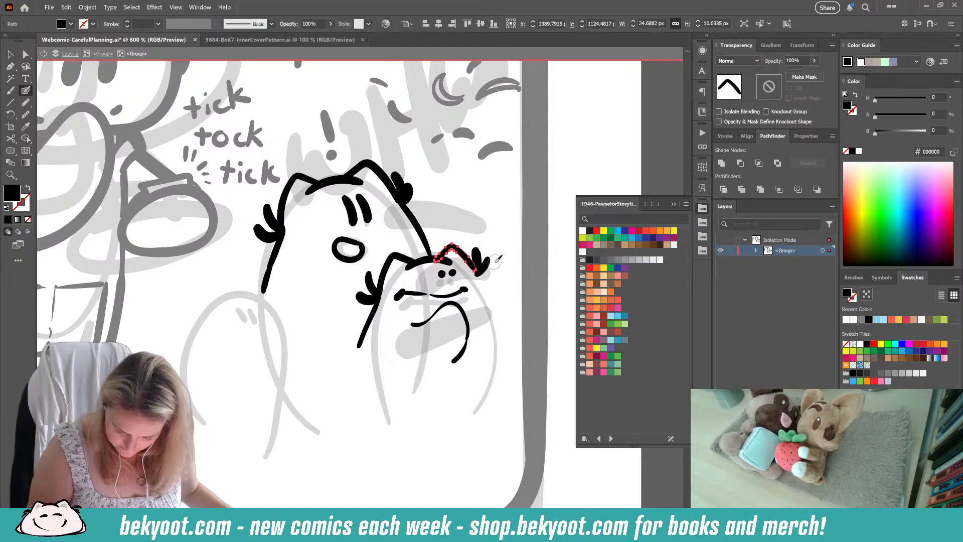
pyautogui.press('Delete')
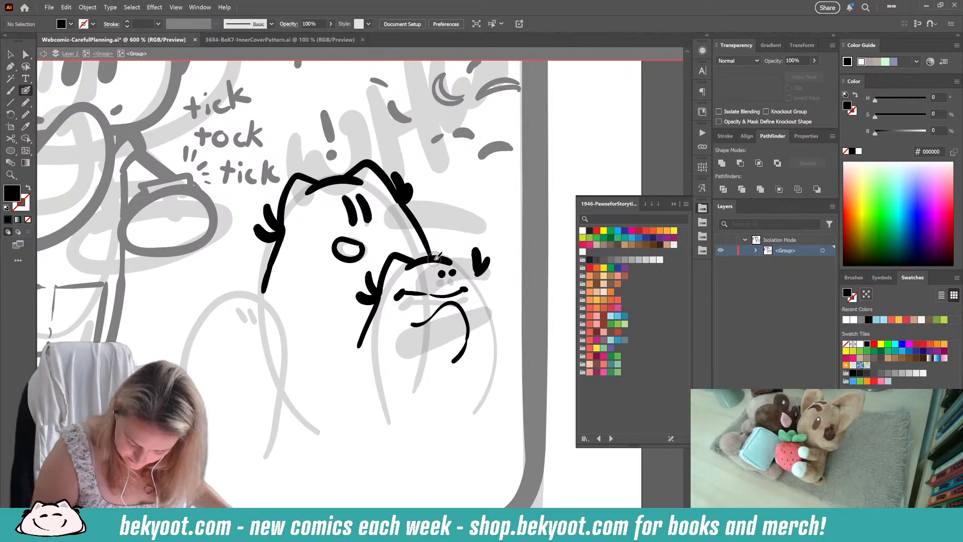
pyautogui.moveTo(460, 248); pyautogui.dragTo(481, 288)
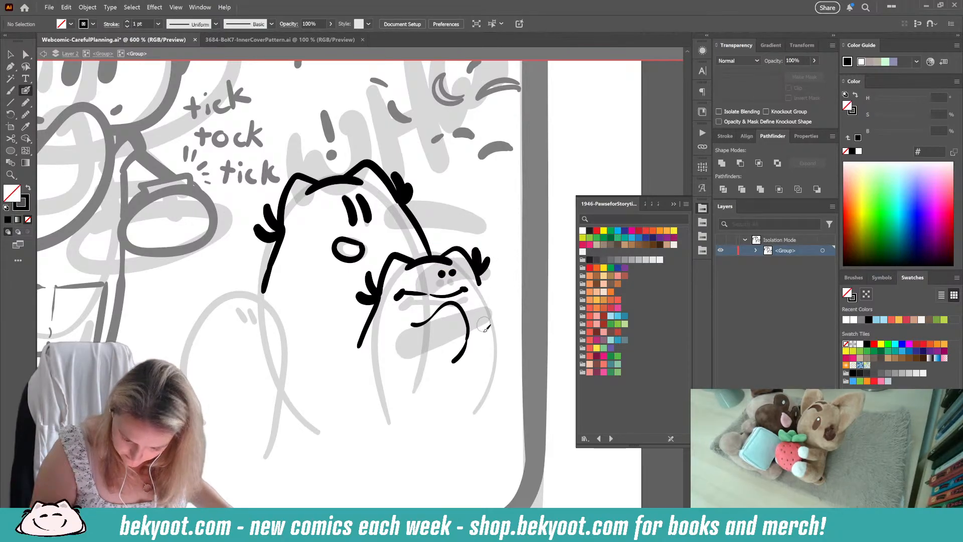
# Step: Draw the smaller character's right body side from beneath the ear tuft, curving down and inward along the base
pyautogui.hotkey('ctrl', 'z')
pyautogui.hotkey('ctrl', 'z')
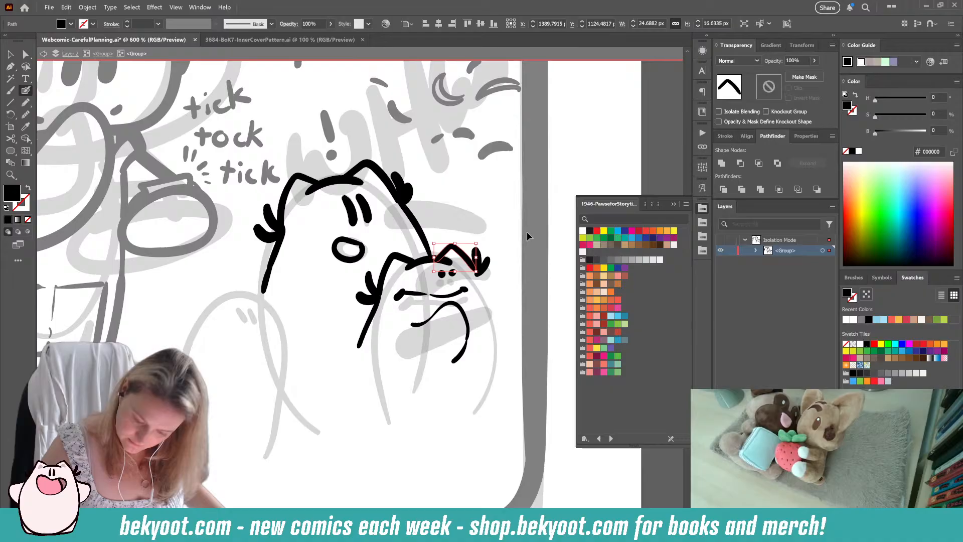
pyautogui.keyDown('ctrl'); pyautogui.click(495, 309); pyautogui.keyUp('ctrl')
pyautogui.moveTo(474, 269)
pyautogui.mouseDown()
pyautogui.moveTo(502, 342)
pyautogui.moveTo(494, 393)
pyautogui.moveTo(456, 426)
pyautogui.moveTo(420, 433)
pyautogui.mouseUp()
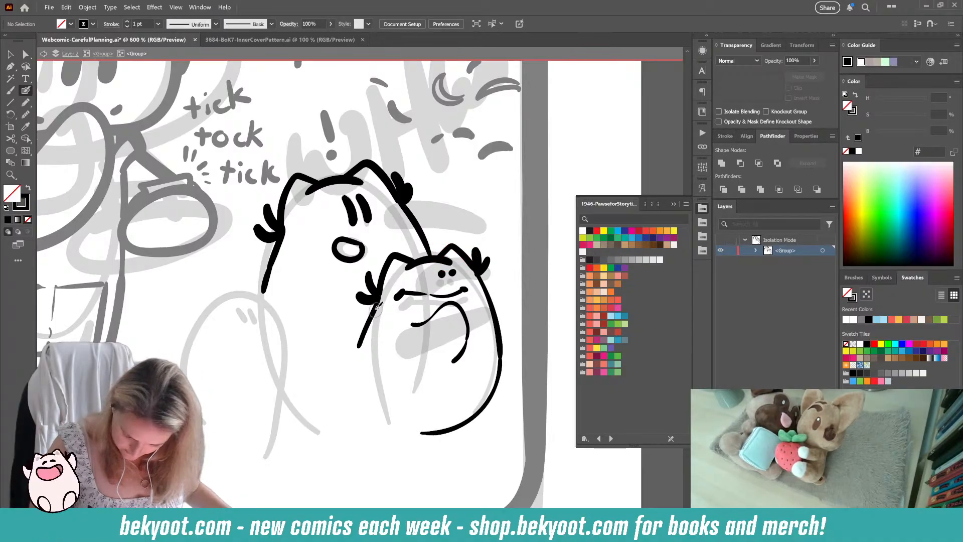
pyautogui.moveTo(358, 346)
pyautogui.mouseDown()
pyautogui.moveTo(365, 395)
pyautogui.moveTo(390, 421)
pyautogui.moveTo(432, 429)
pyautogui.moveTo(485, 409)
pyautogui.mouseUp()
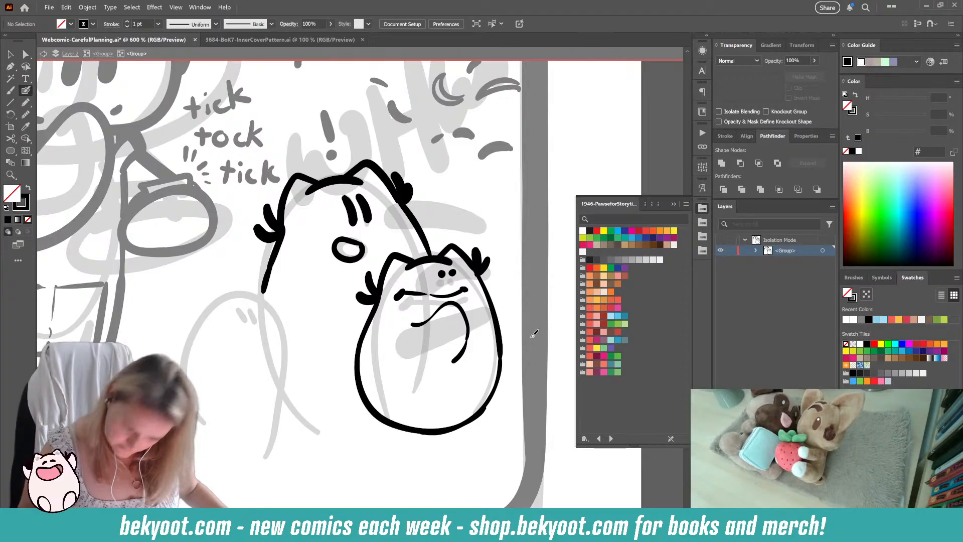
pyautogui.hotkey('ctrl', 'z')
pyautogui.hotkey('ctrl', 'z')
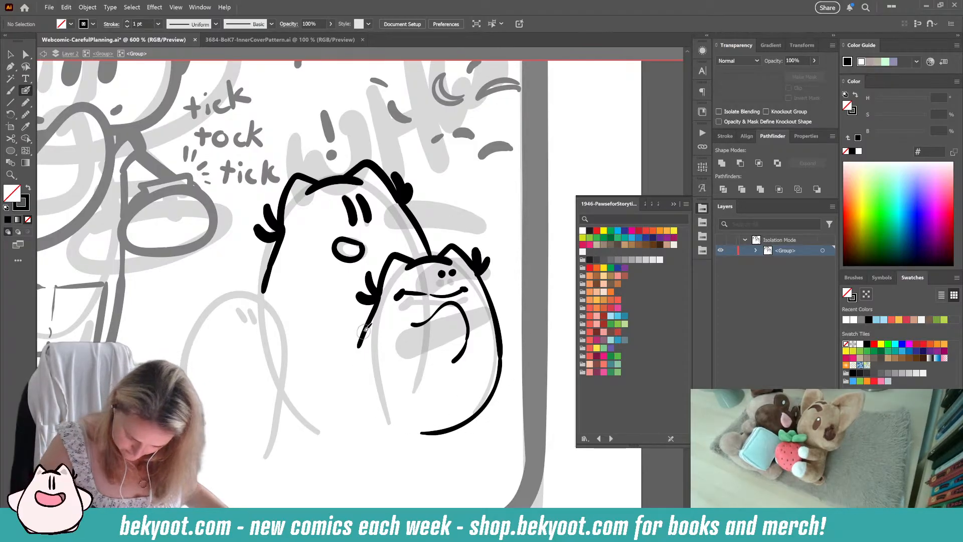
pyautogui.moveTo(359, 345)
pyautogui.mouseDown()
pyautogui.moveTo(366, 384)
pyautogui.moveTo(393, 415)
pyautogui.mouseUp()
pyautogui.hotkey('ctrl', 'z')
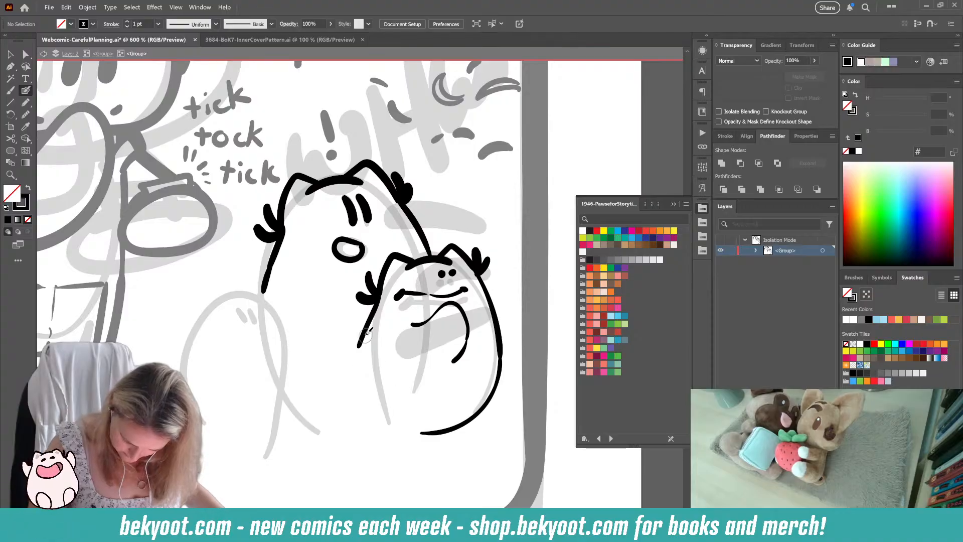
# Step: Draw the smaller character's left side and base around to the right side, and delete the overlapping lower-right stroke
pyautogui.moveTo(360, 344)
pyautogui.mouseDown()
pyautogui.moveTo(353, 380)
pyautogui.moveTo(371, 415)
pyautogui.moveTo(441, 428)
pyautogui.mouseUp()
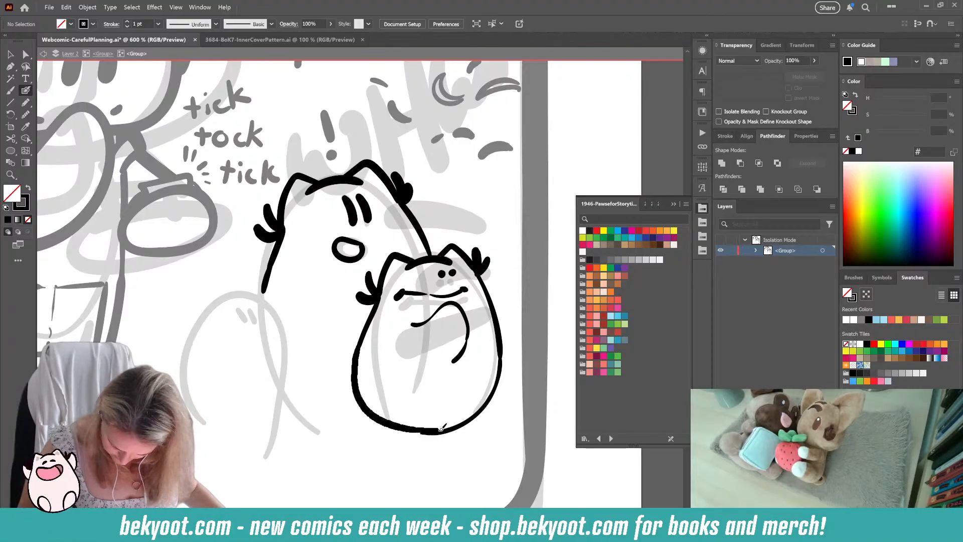
pyautogui.moveTo(503, 369); pyautogui.dragTo(501, 343)
pyautogui.keyDown('ctrl'); pyautogui.click(487, 399); pyautogui.keyUp('ctrl')
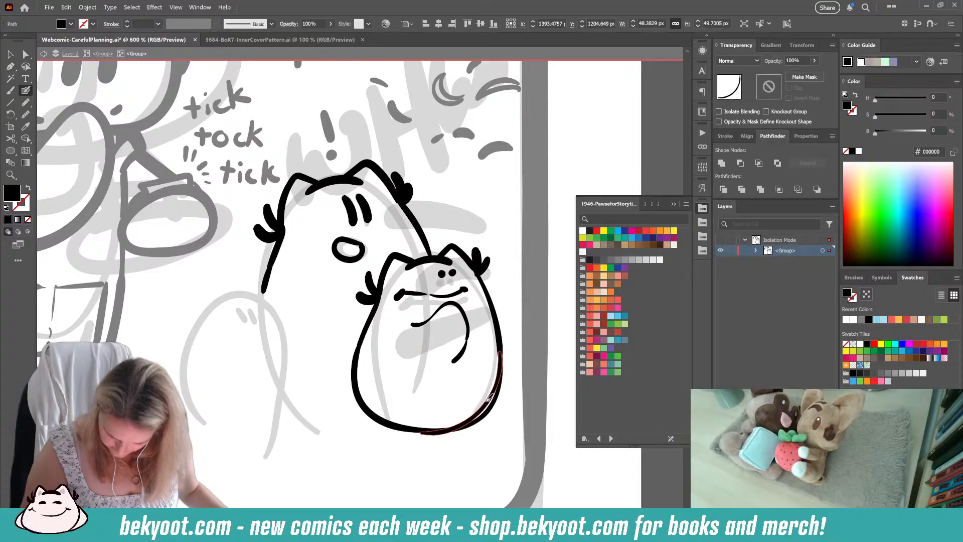
pyautogui.press('Delete')
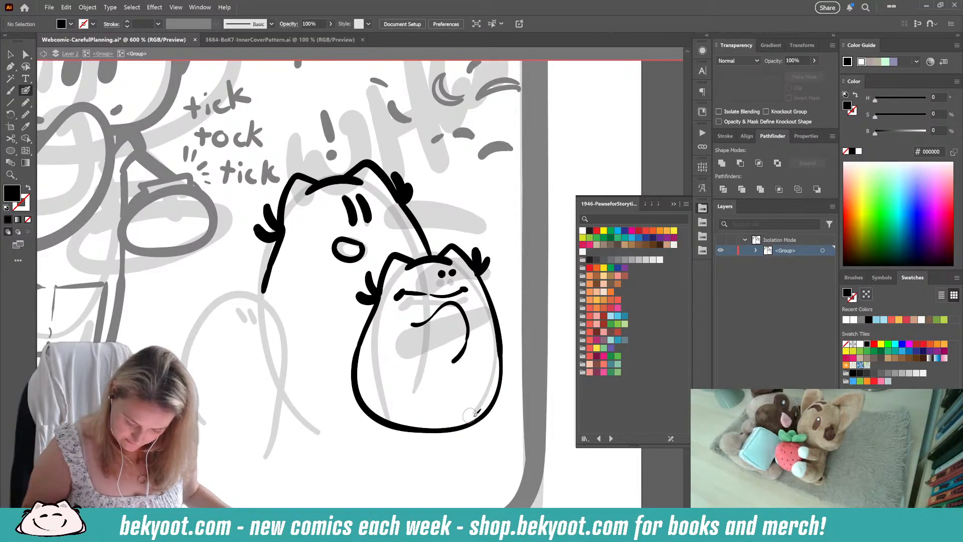
# Step: Add small angular corner strokes at the lower left and lower right of the smaller character's body
pyautogui.moveTo(470, 424)
pyautogui.mouseDown()
pyautogui.moveTo(497, 388)
pyautogui.moveTo(470, 425)
pyautogui.mouseUp()
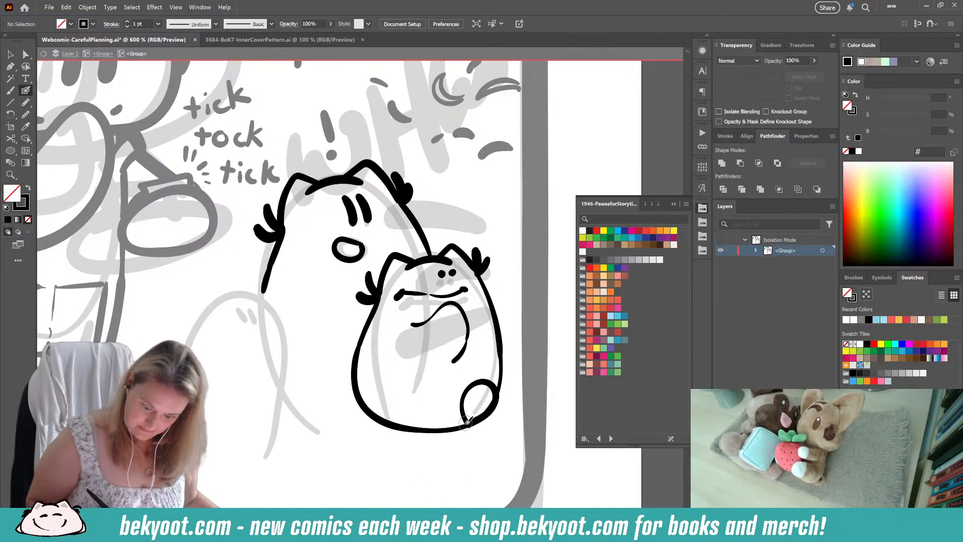
pyautogui.hotkey('ctrl', 'z')
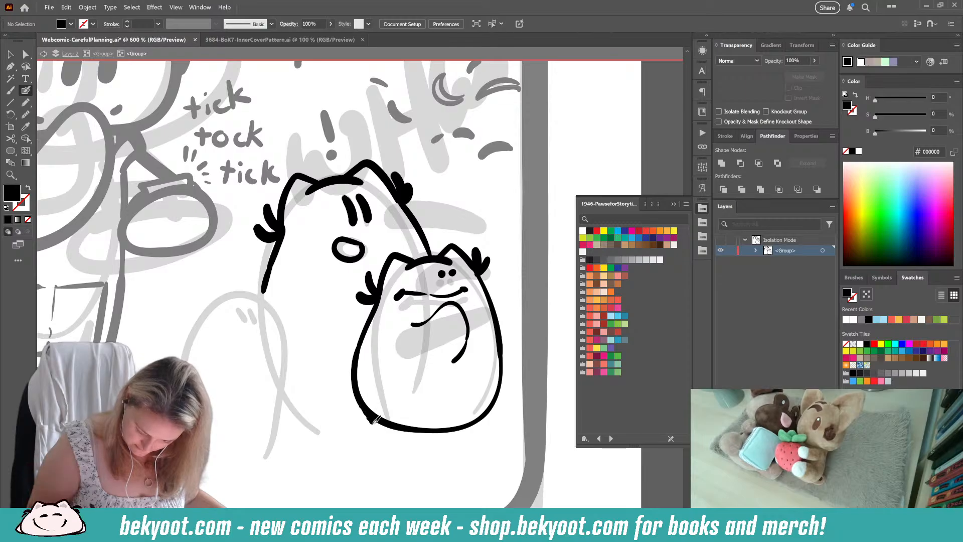
pyautogui.hotkey('shift', 'x')
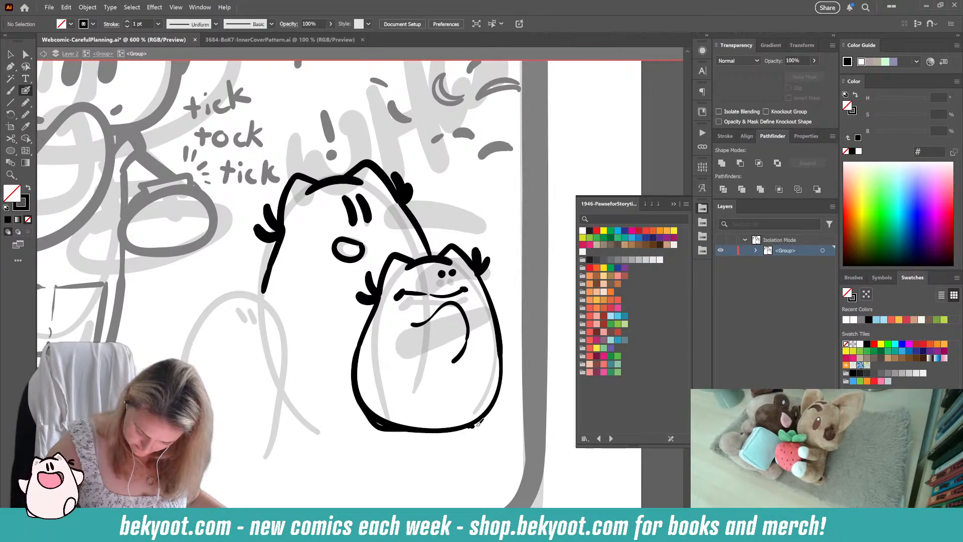
pyautogui.moveTo(477, 424)
pyautogui.mouseDown()
pyautogui.moveTo(498, 418)
pyautogui.moveTo(503, 346)
pyautogui.mouseUp()
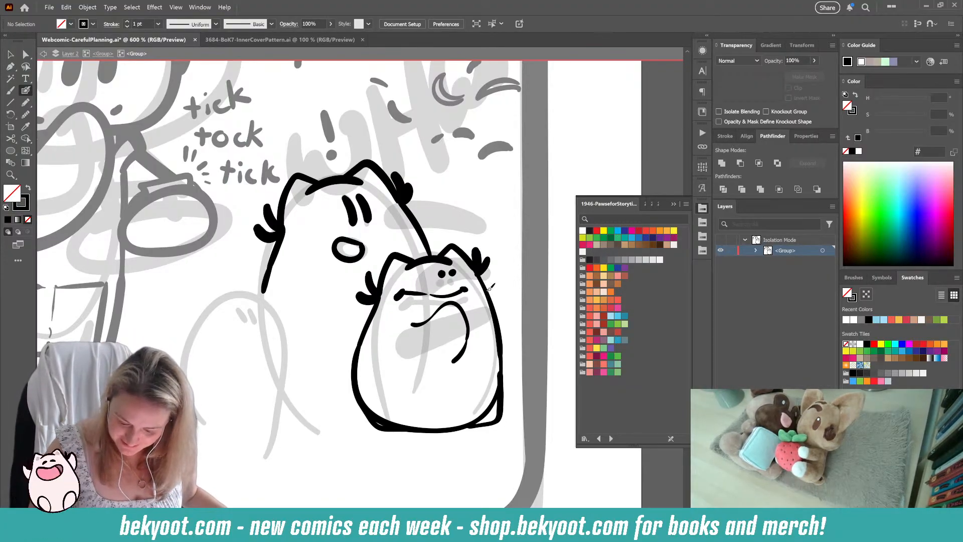
pyautogui.moveTo(488, 289)
pyautogui.mouseDown()
pyautogui.moveTo(501, 310)
pyautogui.moveTo(500, 352)
pyautogui.mouseUp()
pyautogui.hotkey('ctrl', 'z')
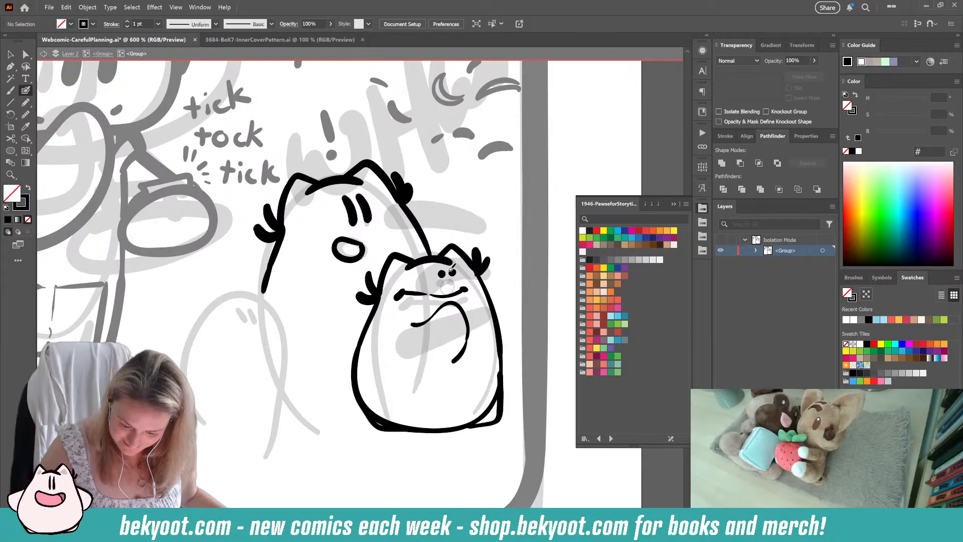
pyautogui.moveTo(469, 427)
pyautogui.mouseDown()
pyautogui.moveTo(502, 416)
pyautogui.moveTo(503, 372)
pyautogui.mouseUp()
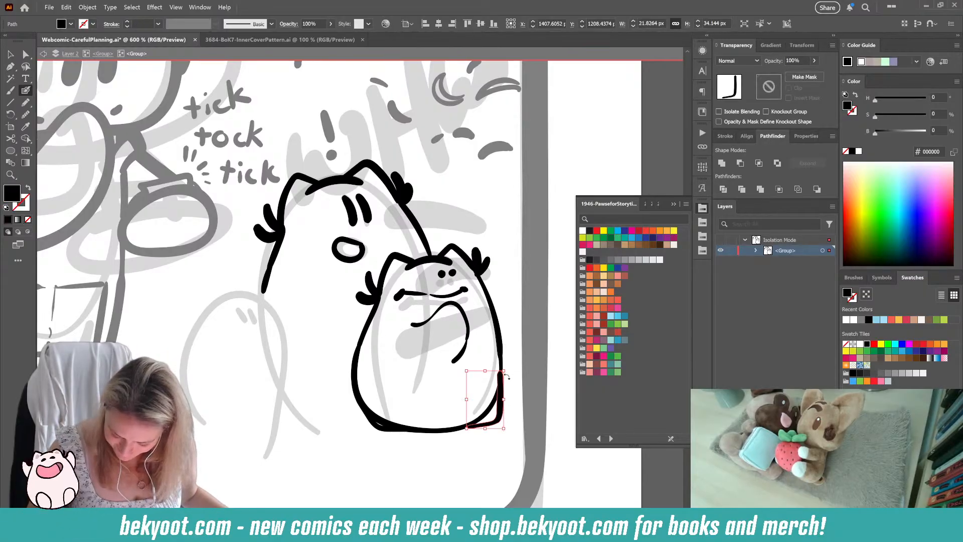
pyautogui.moveTo(493, 425); pyautogui.dragTo(489, 426)
pyautogui.moveTo(503, 370); pyautogui.dragTo(500, 404)
pyautogui.keyDown('ctrl'); pyautogui.click(522, 389); pyautogui.keyUp('ctrl')
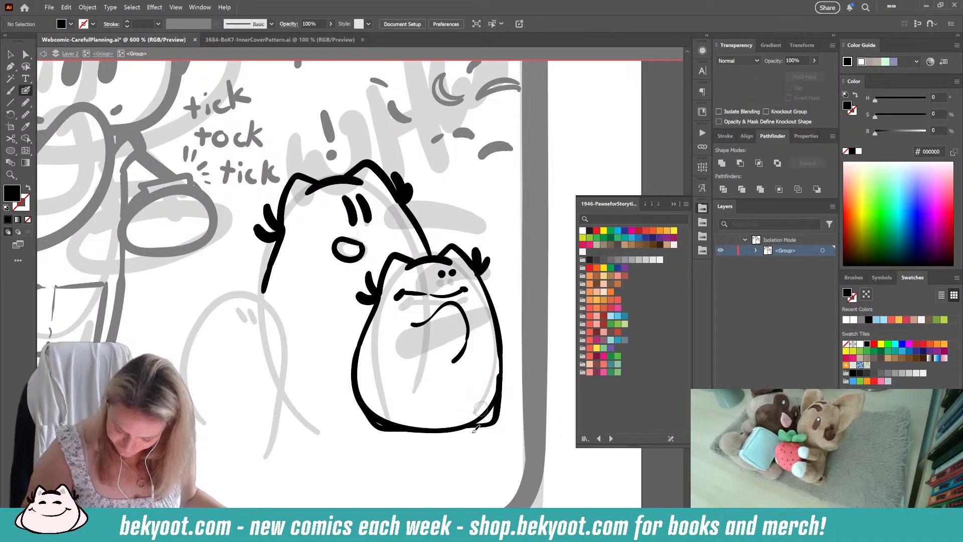
pyautogui.keyDown('ctrl'); pyautogui.click(496, 410); pyautogui.keyUp('ctrl')
pyautogui.hotkey('ctrl', 'z')
pyautogui.hotkey('ctrl', 'z')
pyautogui.hotkey('ctrl', 'z')
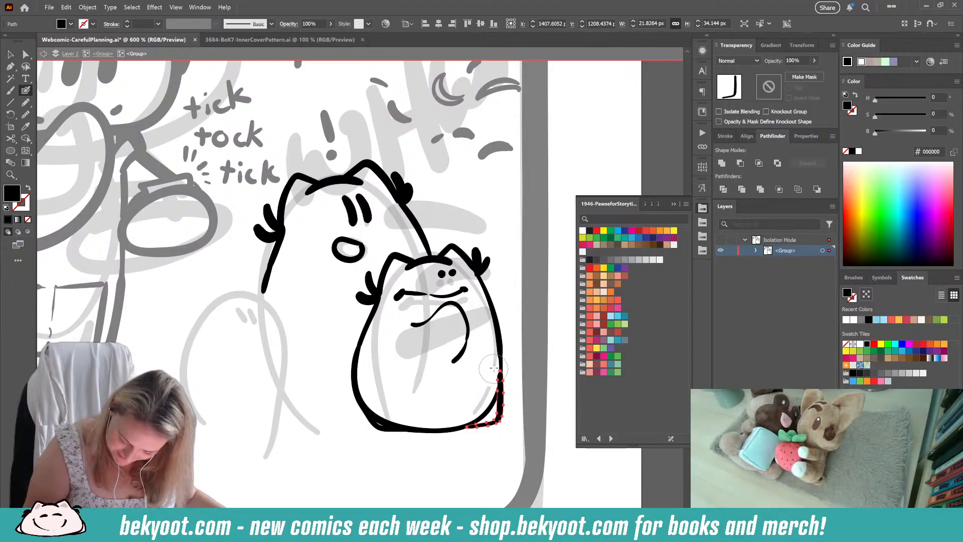
# Step: Smooth the upper end of the corner stroke at the smaller character's lower right
pyautogui.moveTo(495, 365); pyautogui.dragTo(490, 388)
pyautogui.keyDown('ctrl'); pyautogui.click(525, 330); pyautogui.keyUp('ctrl')
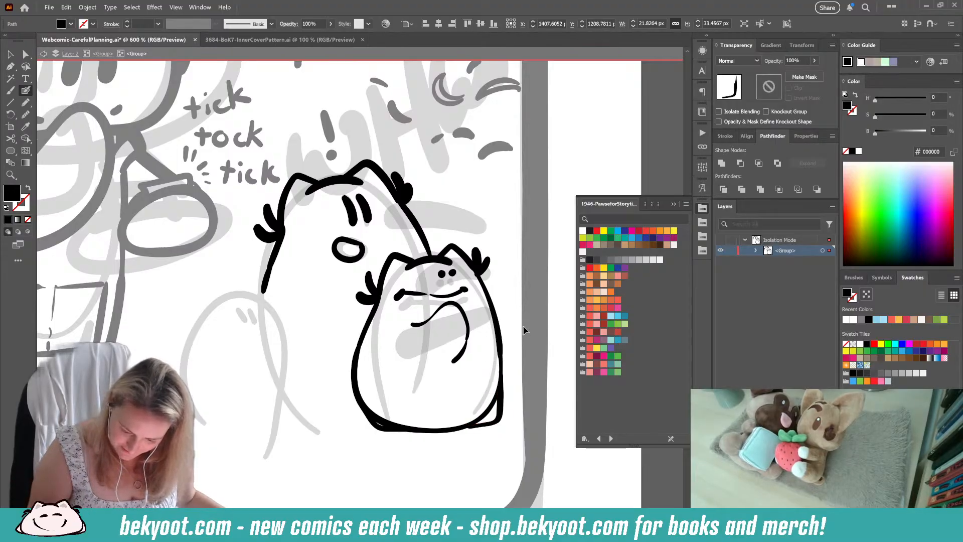
# Step: Reshape the smaller character's right dot eye into a round dot by removing surplus anchor points and adjusting its curve
pyautogui.keyDown('ctrl'); pyautogui.click(452, 272); pyautogui.keyUp('ctrl')
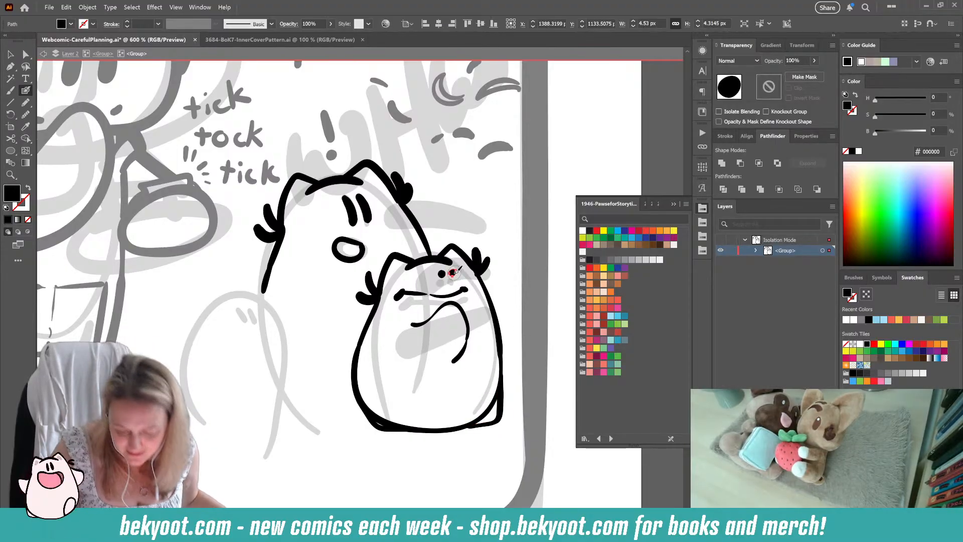
pyautogui.press('a')
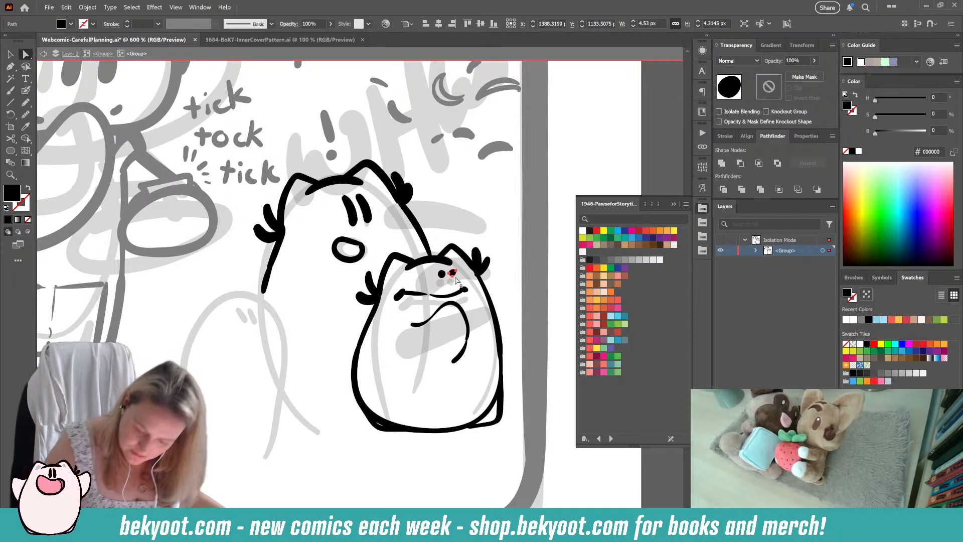
pyautogui.click(456, 275)
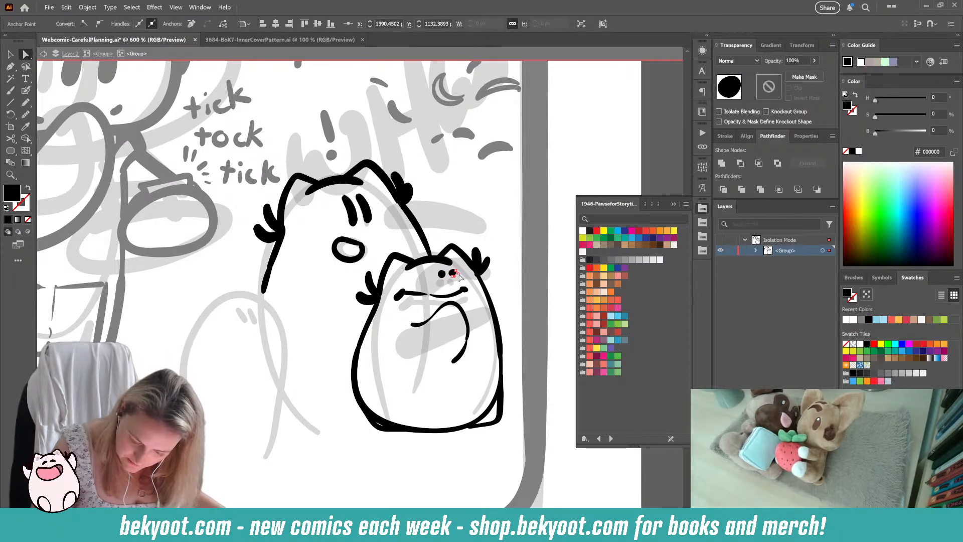
pyautogui.moveTo(458, 276); pyautogui.dragTo(454, 266)
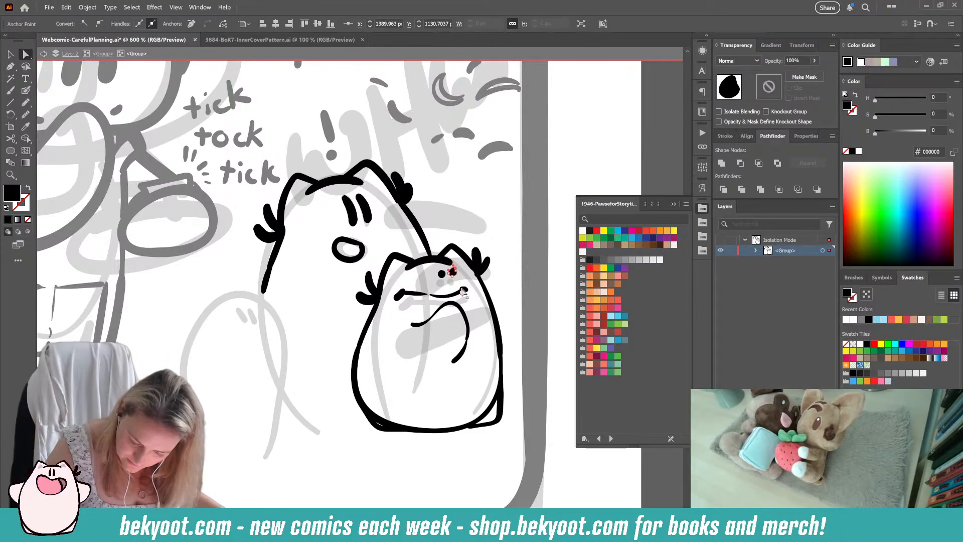
pyautogui.scroll(4, 466, 258)
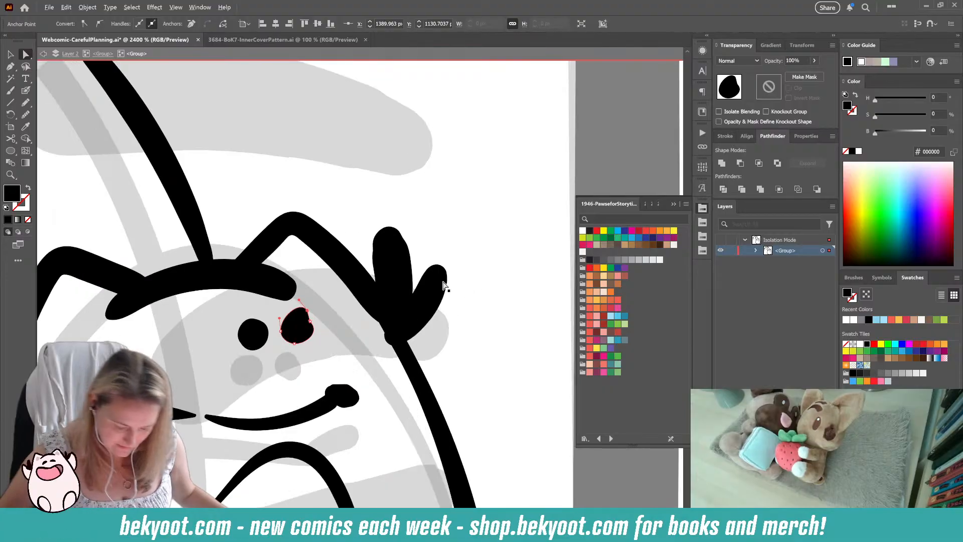
pyautogui.click(316, 317)
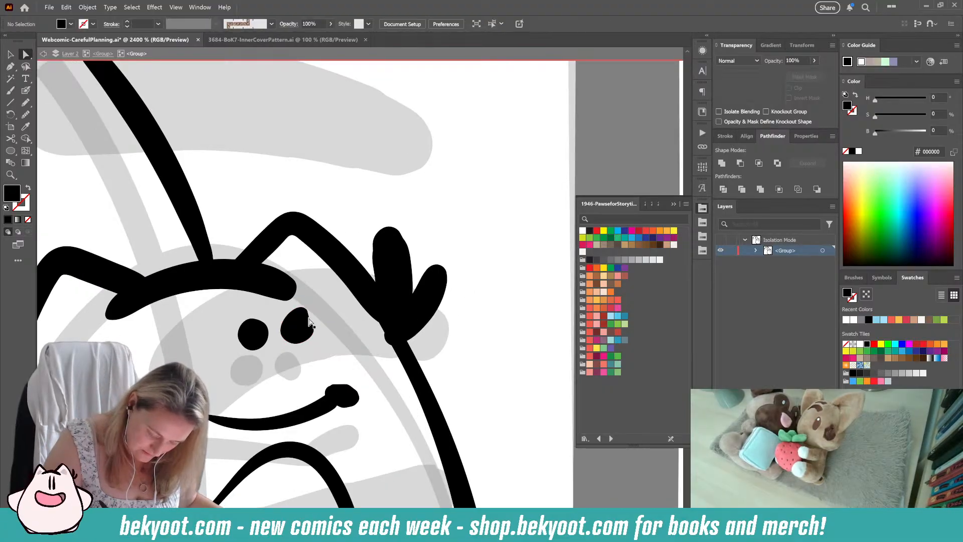
pyautogui.click(304, 325)
pyautogui.click(10, 67)
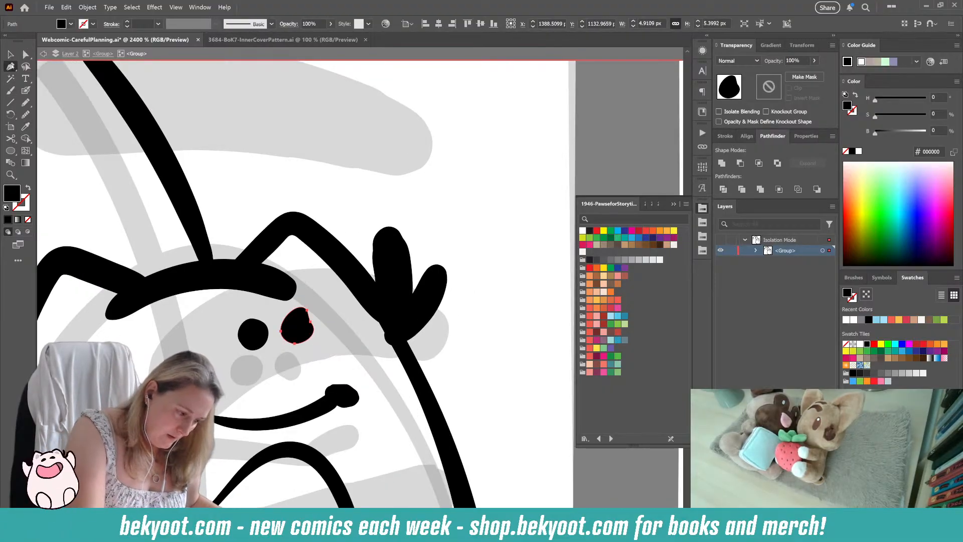
pyautogui.click(307, 312)
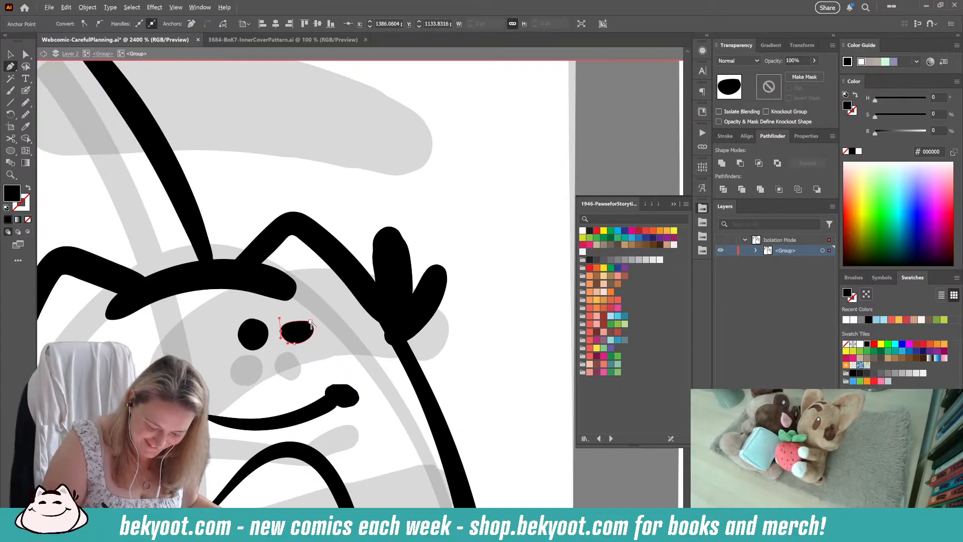
pyautogui.moveTo(307, 319); pyautogui.dragTo(298, 308)
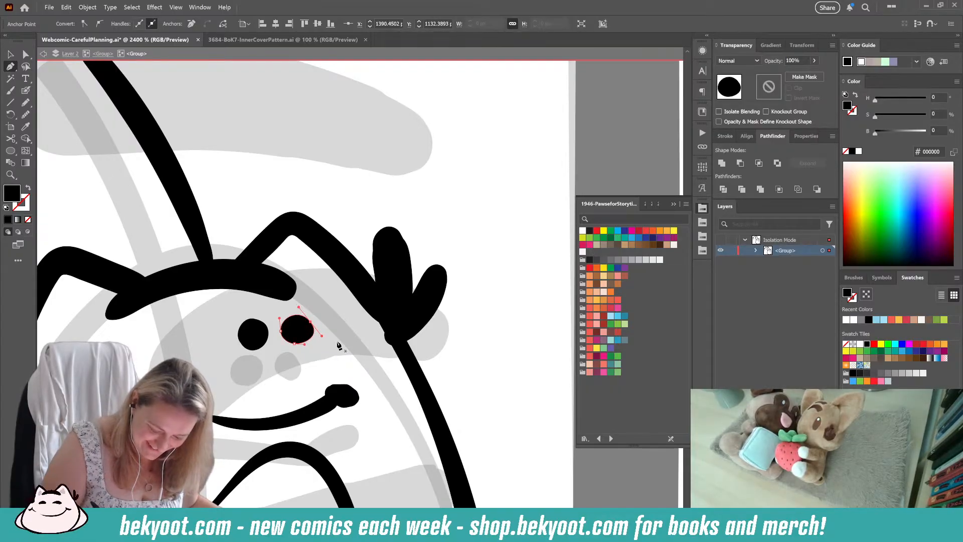
pyautogui.moveTo(300, 364); pyautogui.dragTo(404, 344)
pyautogui.keyDown('ctrl'); pyautogui.click(354, 323); pyautogui.keyUp('ctrl')
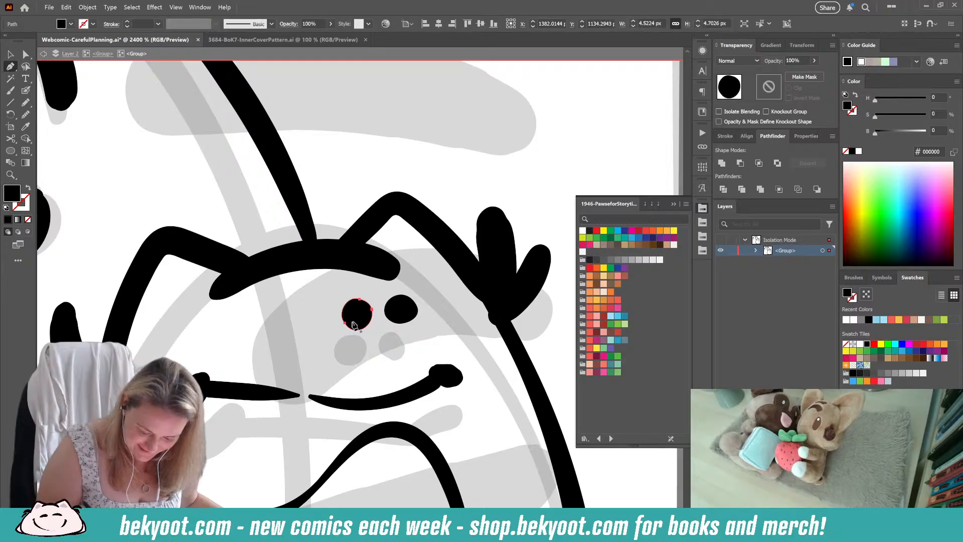
# Step: Hand-letter "oh no" in small black letters just above the smaller character's right ear
pyautogui.scroll(-4, 346, 176)
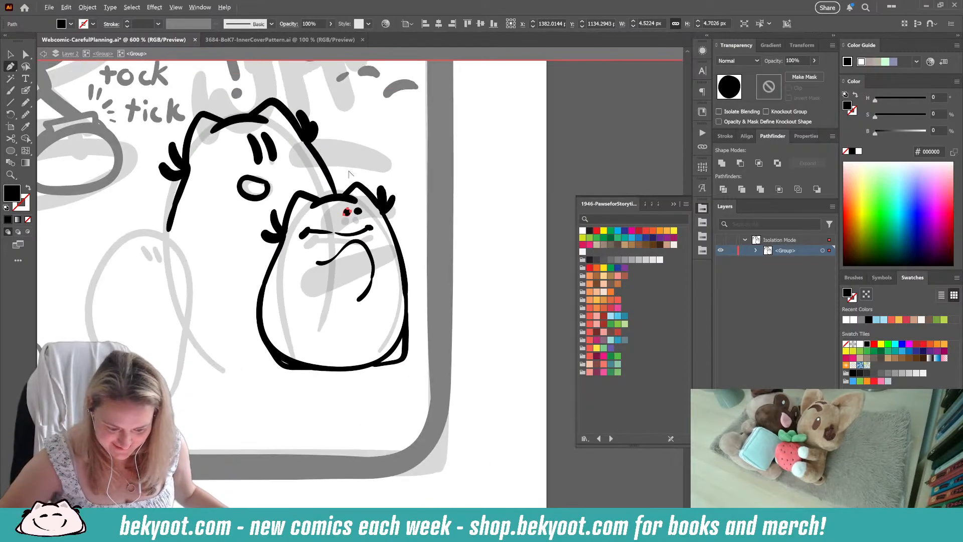
pyautogui.keyDown('ctrl'); pyautogui.click(290, 403); pyautogui.keyUp('ctrl')
pyautogui.moveTo(293, 399); pyautogui.dragTo(435, 405)
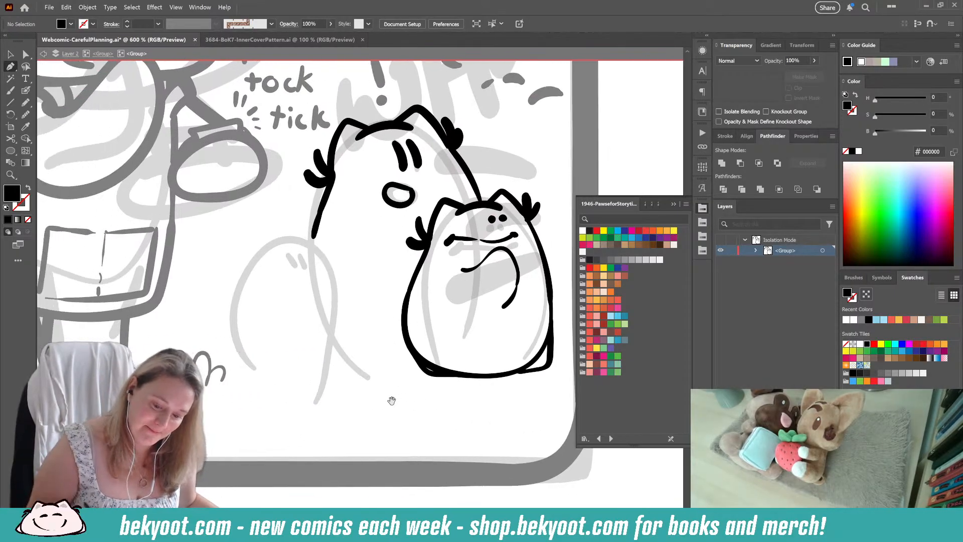
pyautogui.moveTo(371, 403); pyautogui.dragTo(256, 406)
pyautogui.click(26, 90)
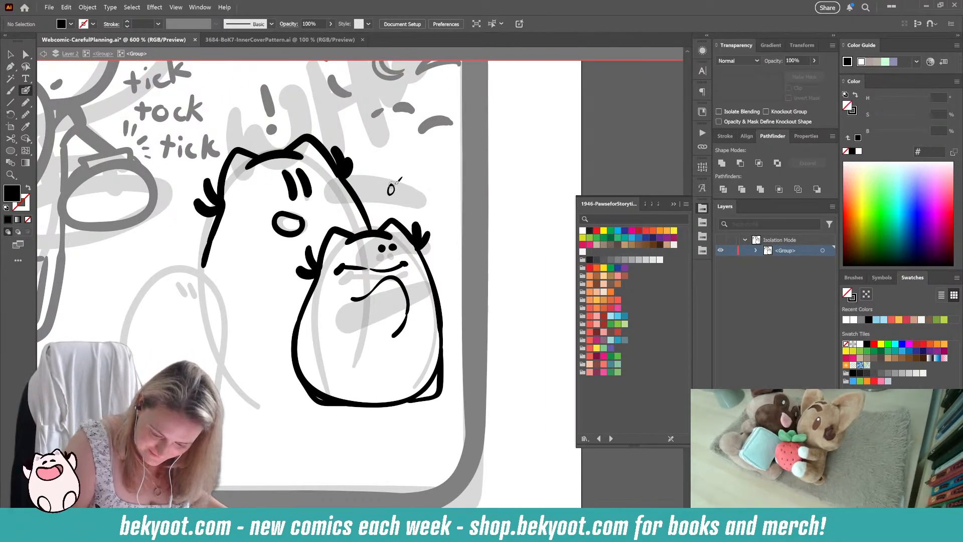
pyautogui.hotkey('shift', 'x')
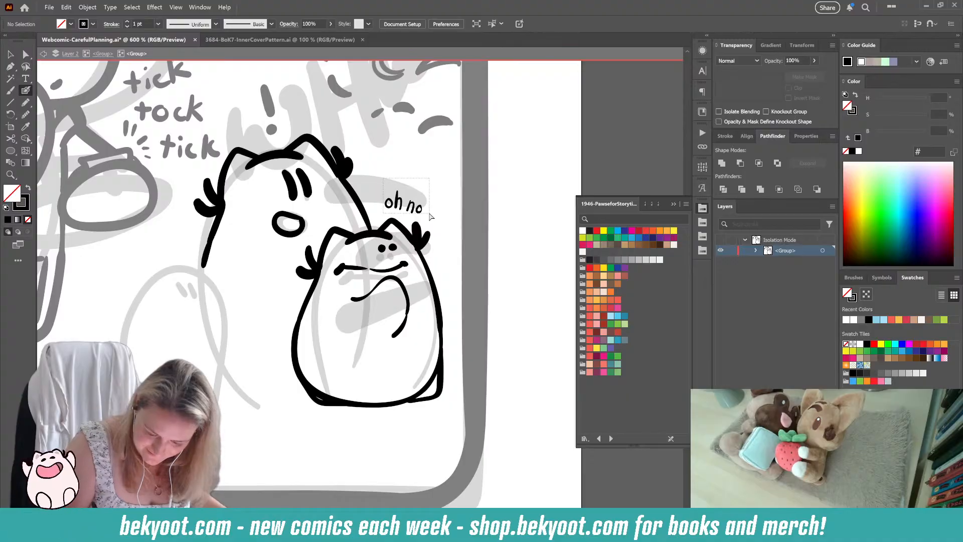
# Step: Select only the "oh no" lettering and simplify its outlines
pyautogui.moveTo(429, 214); pyautogui.dragTo(430, 215)
pyautogui.hotkey('ctrl', 'z')
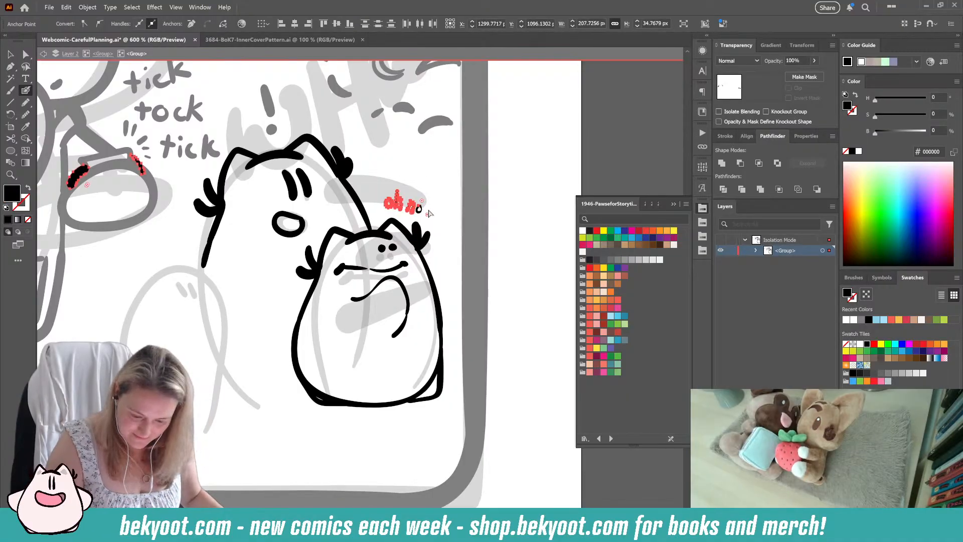
pyautogui.hotkey('ctrl', 'z')
pyautogui.hotkey('ctrl', 'z')
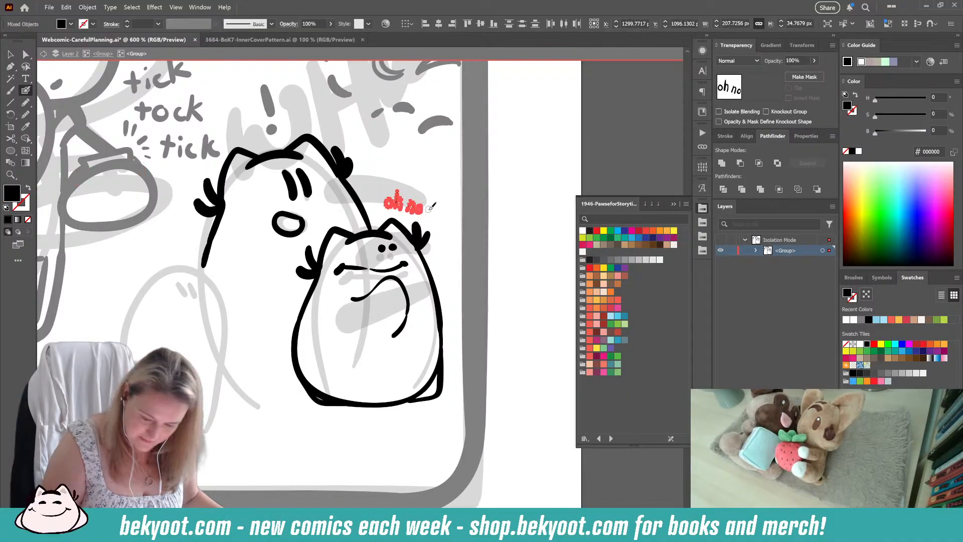
pyautogui.hotkey('ctrl', 'z')
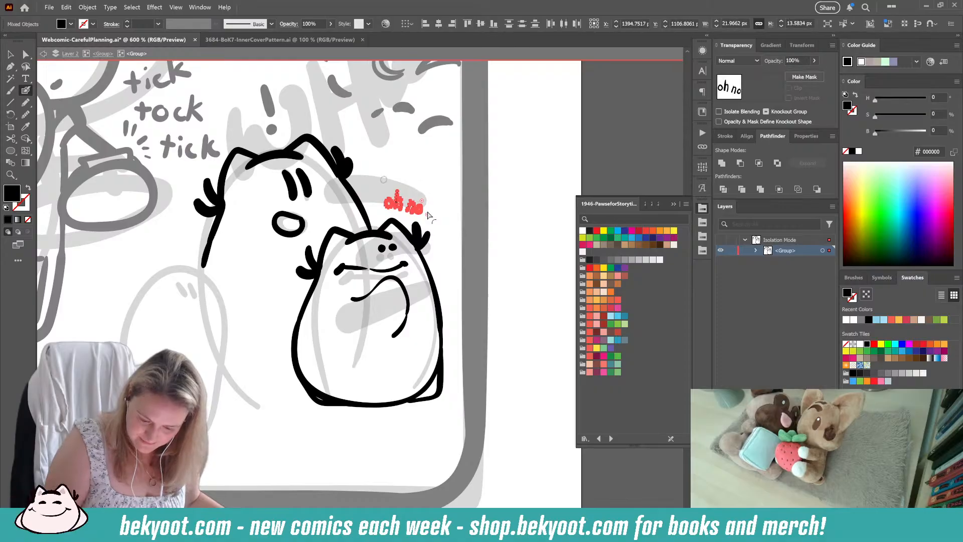
pyautogui.hotkey('ctrl', 'shift', 's')
pyautogui.click(461, 86)
pyautogui.click(455, 147)
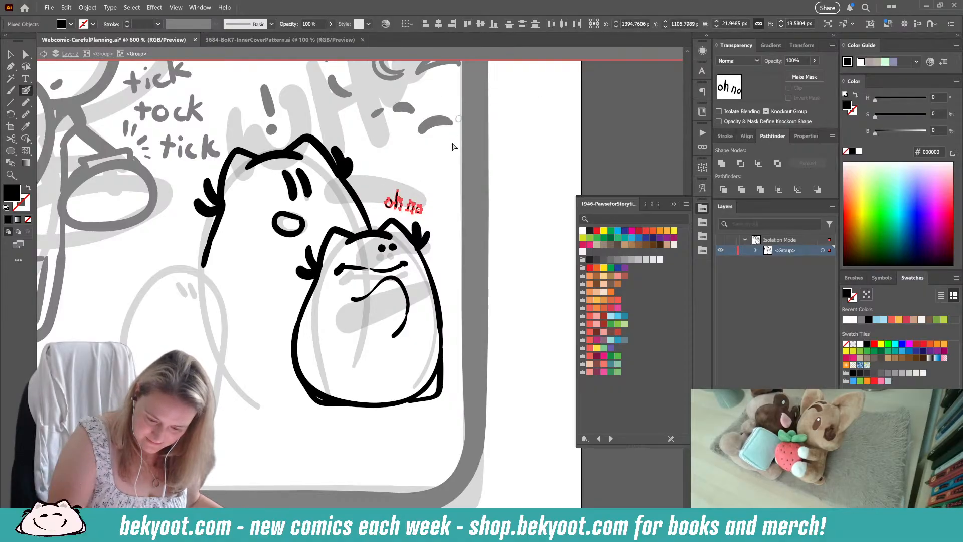
# Step: Group the selected "oh no" lettering and clear the selection
pyautogui.hotkey('ctrl', 'g')
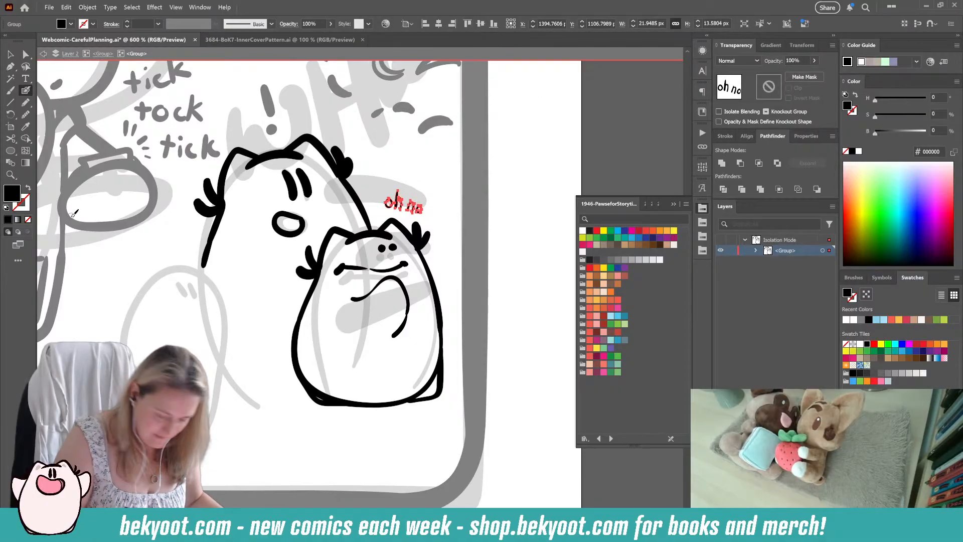
pyautogui.keyDown('ctrl'); pyautogui.click(463, 242); pyautogui.keyUp('ctrl')
# Step: Ink the crown and two pointed ears of a third, smallest character at the large character's lower left with the Blob Brush
pyautogui.moveTo(238, 414); pyautogui.dragTo(305, 400)
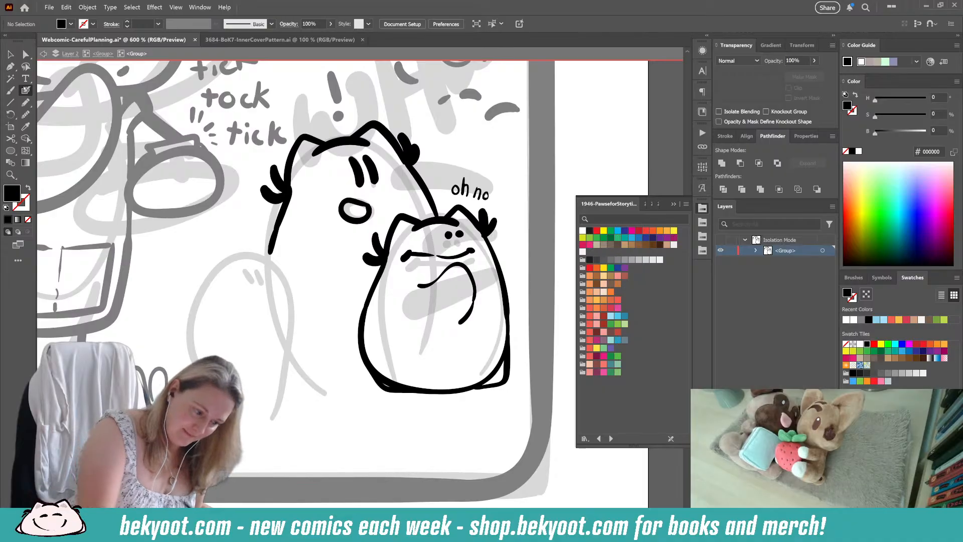
pyautogui.moveTo(216, 375); pyautogui.dragTo(243, 376)
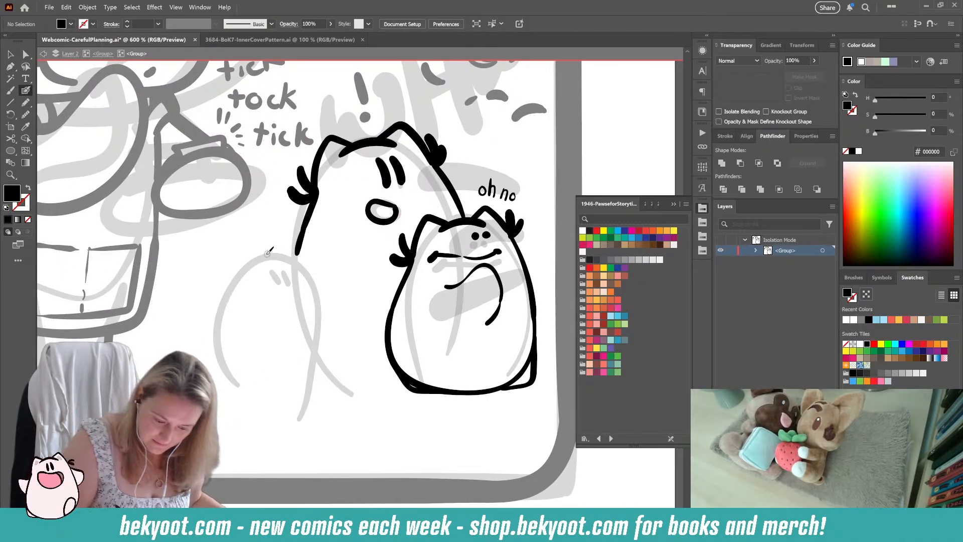
pyautogui.press('Return')
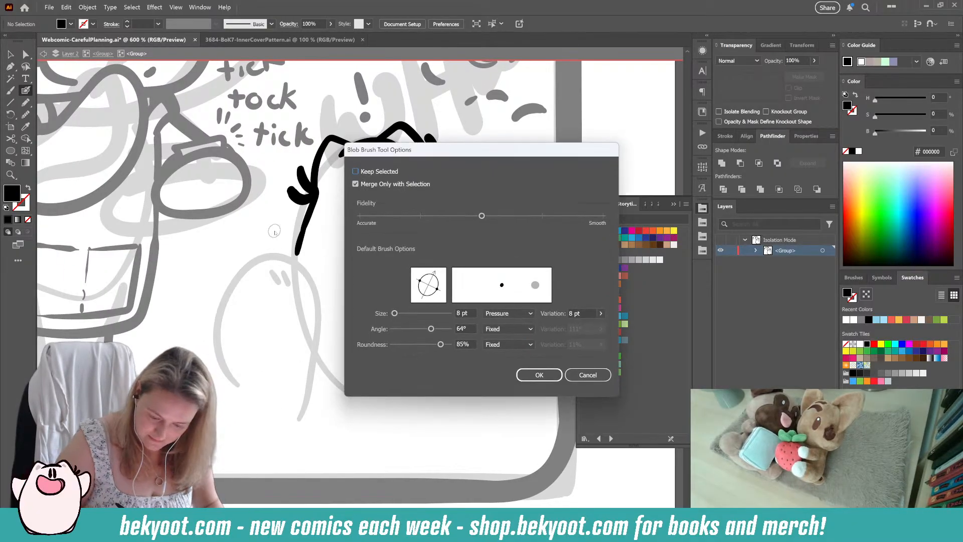
pyautogui.press('Return')
pyautogui.press(']')
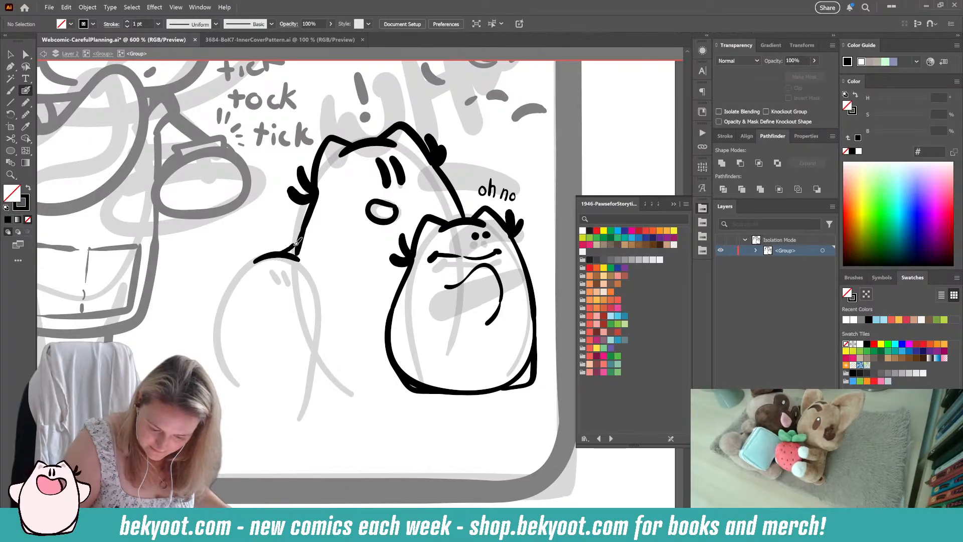
pyautogui.moveTo(322, 259); pyautogui.dragTo(321, 265)
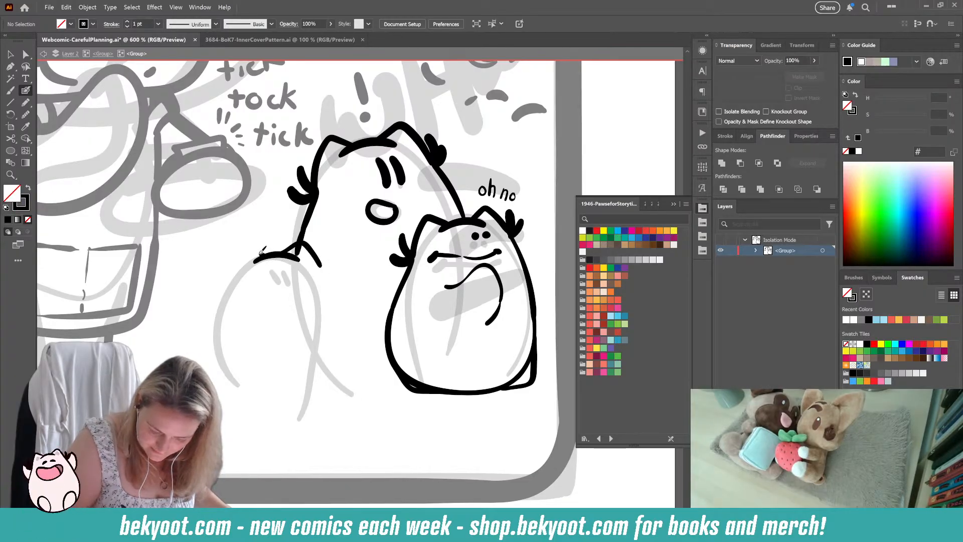
pyautogui.moveTo(244, 248); pyautogui.dragTo(228, 286)
pyautogui.moveTo(281, 265)
pyautogui.mouseDown()
pyautogui.moveTo(285, 283)
pyautogui.moveTo(296, 284)
pyautogui.mouseUp()
pyautogui.hotkey('ctrl', 'z')
pyautogui.hotkey('ctrl', 'z')
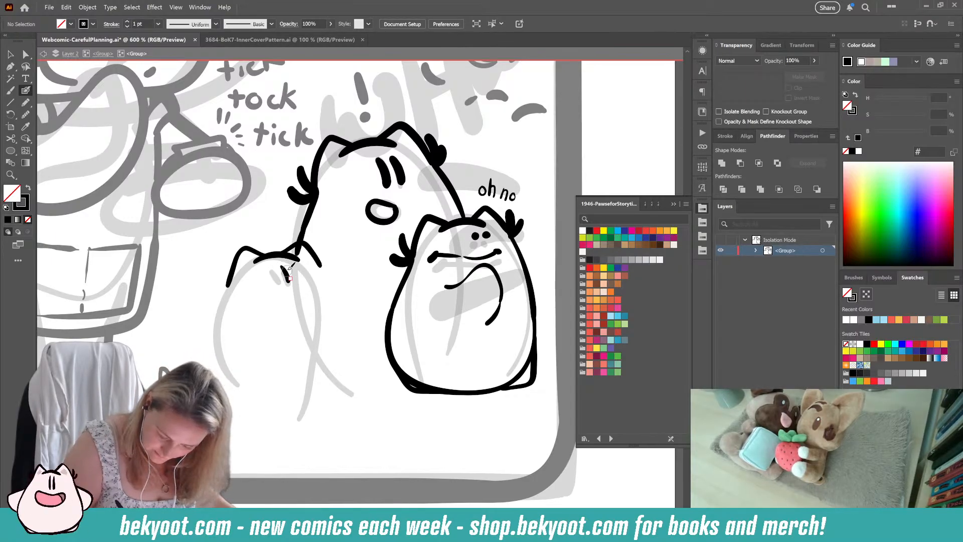
pyautogui.hotkey('ctrl', 'z')
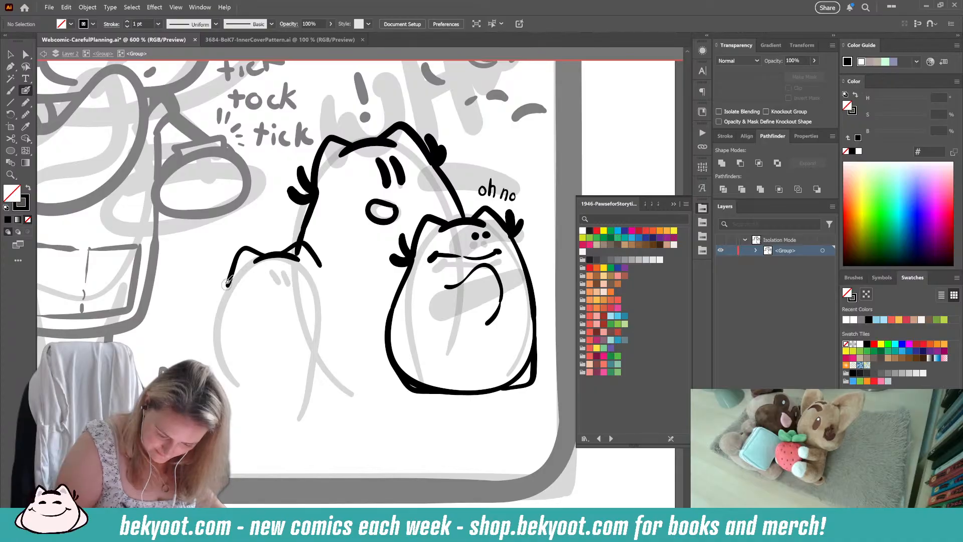
pyautogui.moveTo(227, 282)
pyautogui.mouseDown()
pyautogui.moveTo(221, 270)
pyautogui.moveTo(215, 286)
pyautogui.moveTo(221, 267)
pyautogui.moveTo(213, 286)
pyautogui.mouseUp()
pyautogui.hotkey('ctrl', 'z')
# Step: Ink the smallest character's two eye strokes, smile, side tufts and rounded body outline in black
pyautogui.moveTo(285, 267)
pyautogui.mouseDown()
pyautogui.moveTo(302, 281)
pyautogui.moveTo(271, 290)
pyautogui.moveTo(305, 295)
pyautogui.mouseUp()
pyautogui.moveTo(328, 249)
pyautogui.mouseDown()
pyautogui.moveTo(329, 259)
pyautogui.moveTo(347, 359)
pyautogui.moveTo(322, 400)
pyautogui.moveTo(280, 411)
pyautogui.mouseUp()
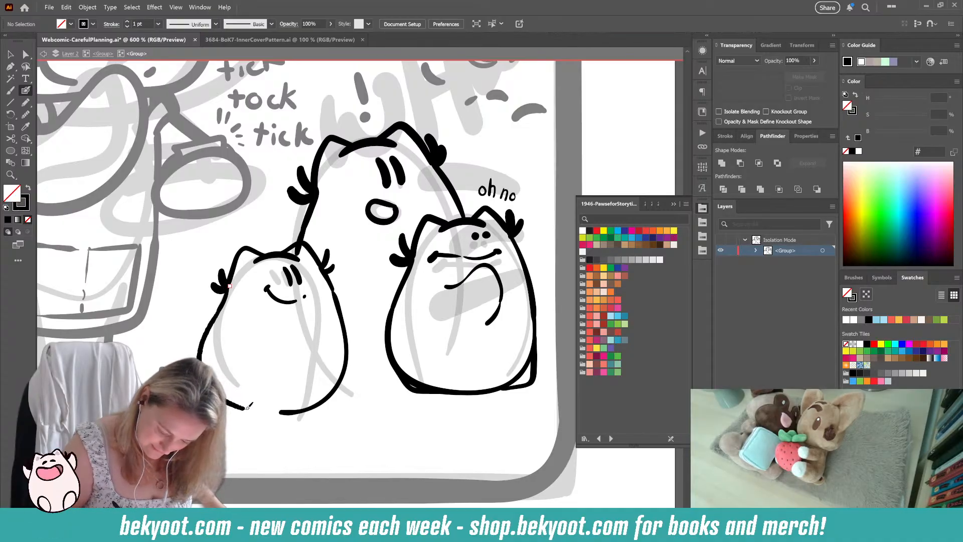
# Step: Delete the stroke that forms the right side of the smallest character's body
pyautogui.keyDown('ctrl'); pyautogui.click(337, 381); pyautogui.keyUp('ctrl')
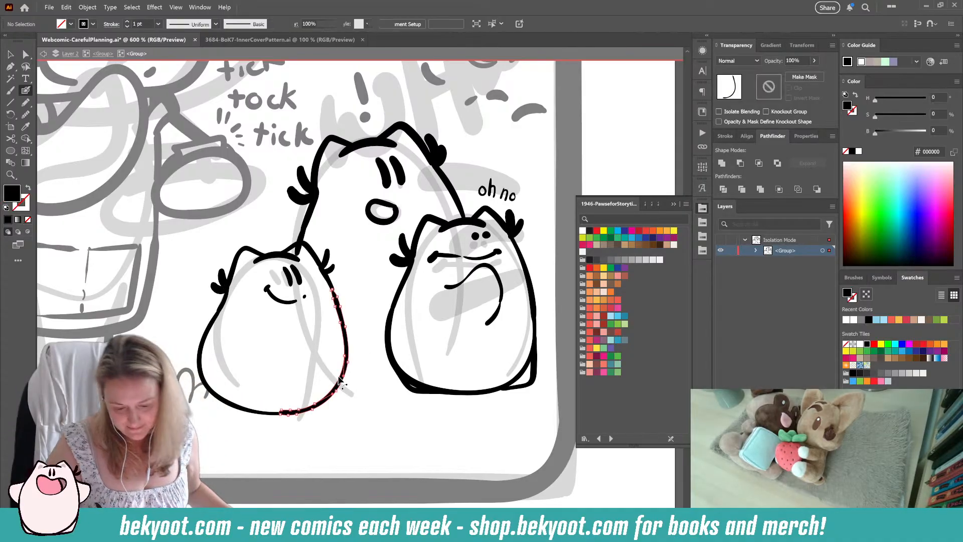
pyautogui.moveTo(315, 404); pyautogui.dragTo(349, 343)
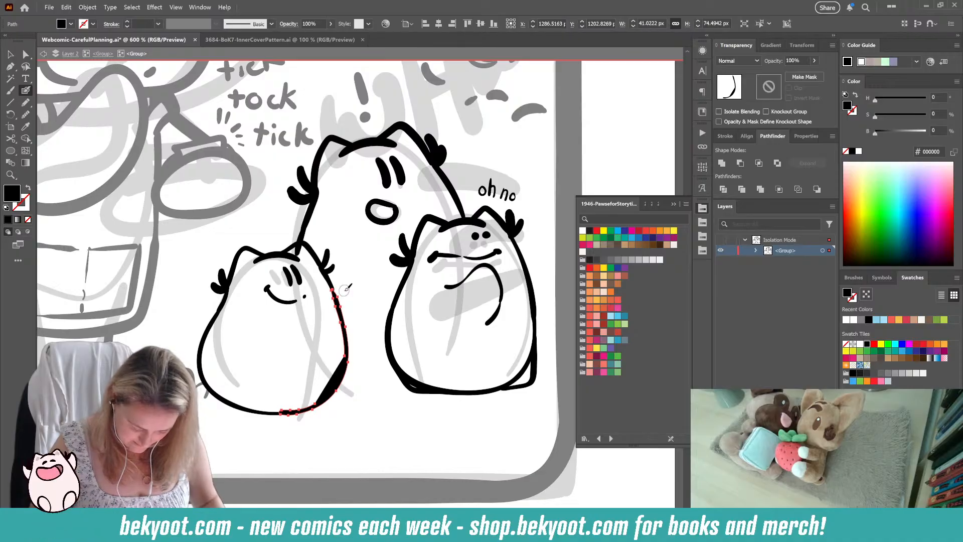
pyautogui.press('Delete')
# Step: Try to trim the lower end of the large character's left body line where it meets the smallest character's right ear
pyautogui.keyDown('ctrl'); pyautogui.click(202, 365); pyautogui.keyUp('ctrl')
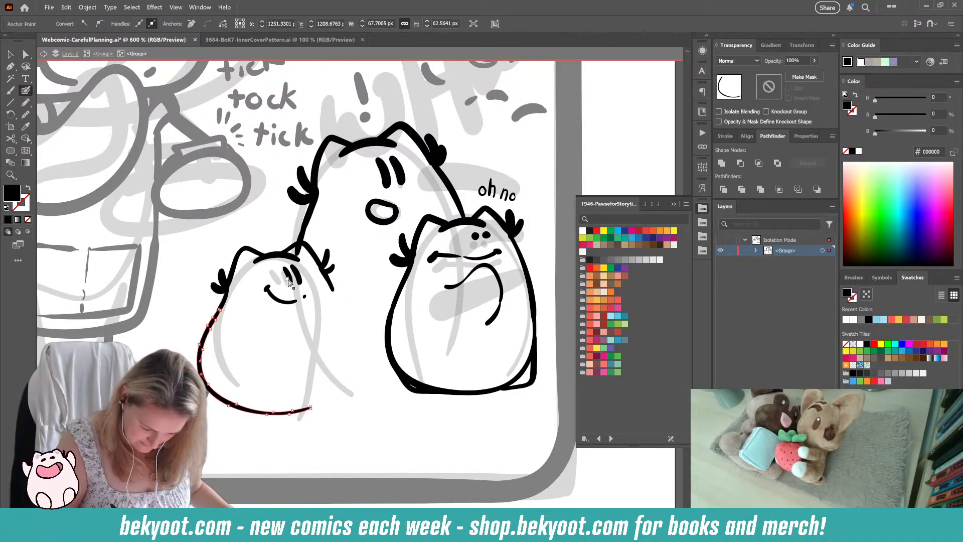
pyautogui.keyDown('ctrl'); pyautogui.click(290, 248); pyautogui.keyUp('ctrl')
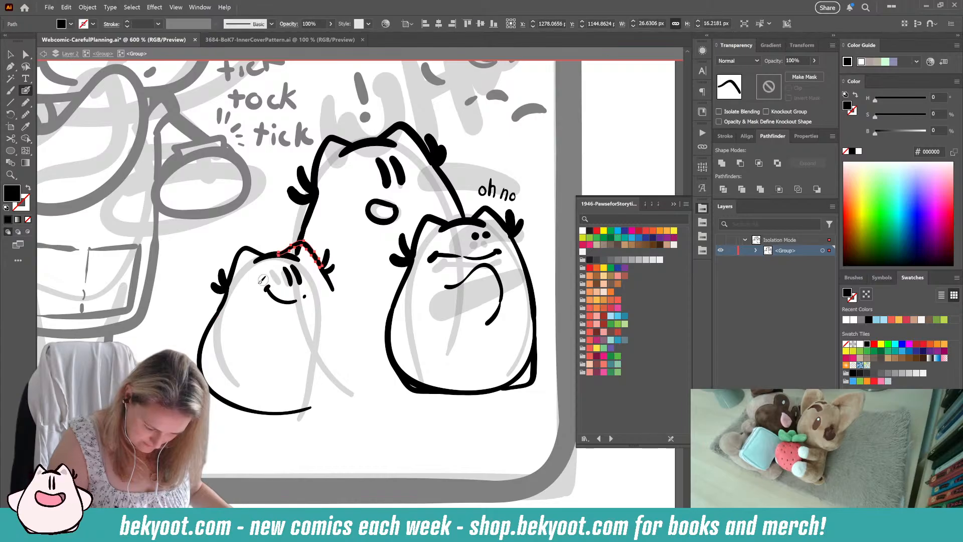
pyautogui.keyDown('ctrl'); pyautogui.click(247, 300); pyautogui.keyUp('ctrl')
pyautogui.keyDown('ctrl'); pyautogui.click(302, 234); pyautogui.keyUp('ctrl')
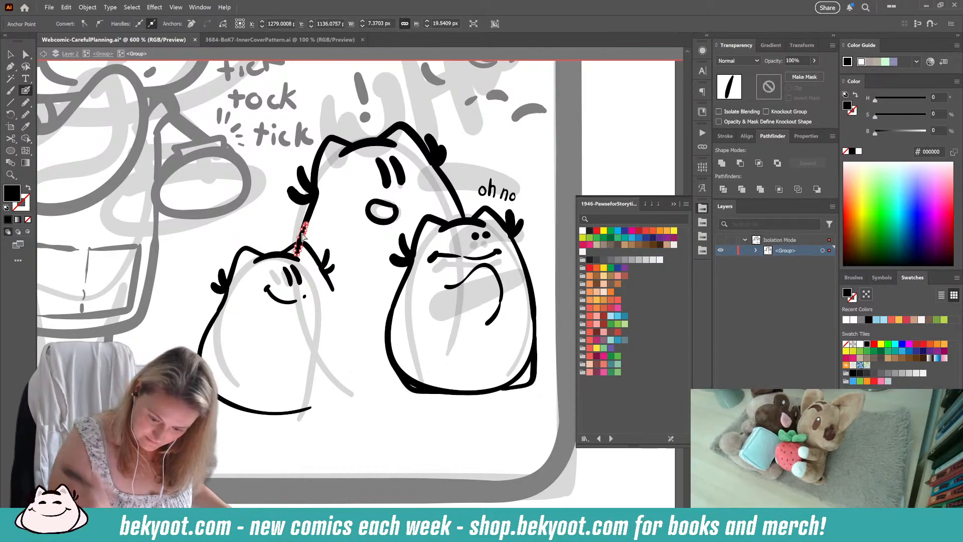
pyautogui.moveTo(296, 257); pyautogui.dragTo(299, 250)
pyautogui.hotkey('ctrl', 'z')
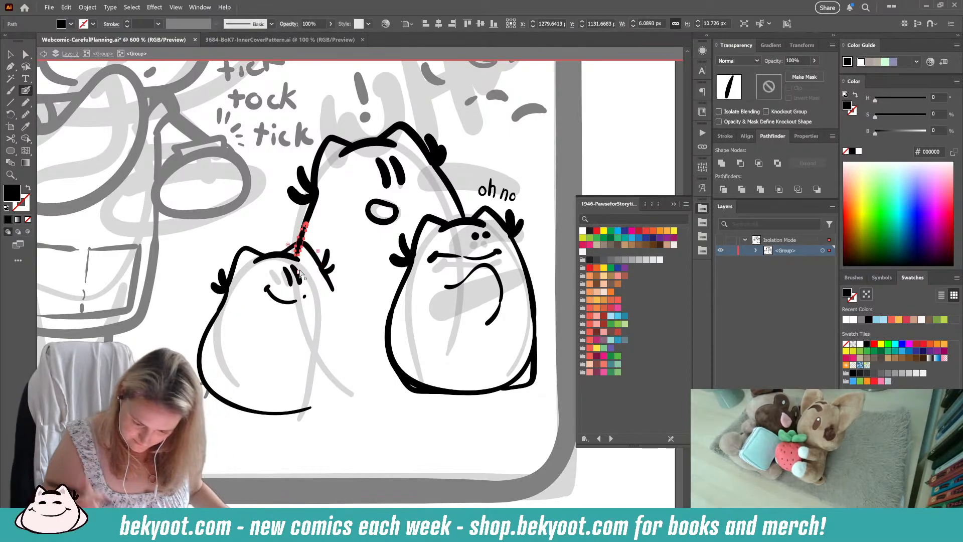
pyautogui.hotkey('ctrl', 'shift', 'a')
# Step: Touch up the right edge of the large character's round mouth outline with a short black stroke
pyautogui.scroll(-1, 381, 346)
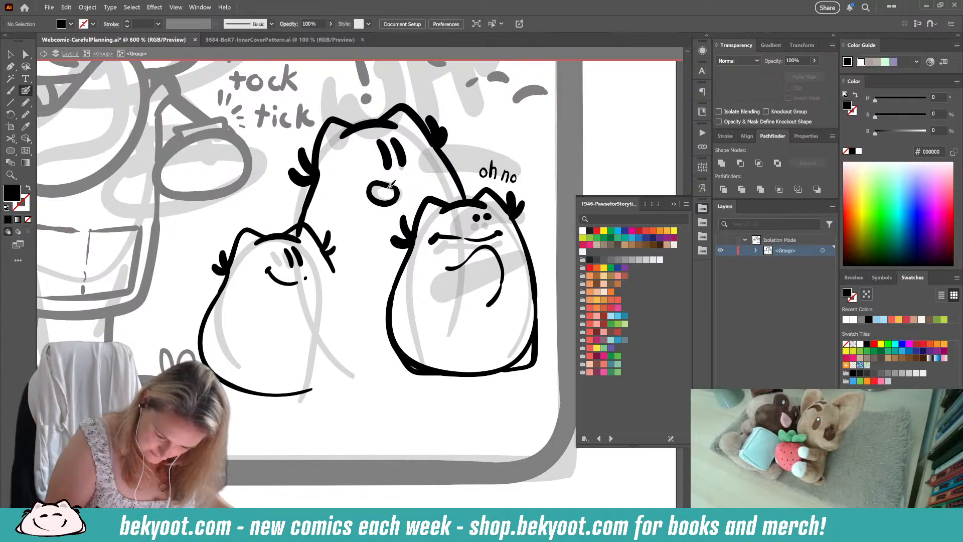
pyautogui.hotkey('shift', 'x')
pyautogui.moveTo(396, 194); pyautogui.dragTo(395, 201)
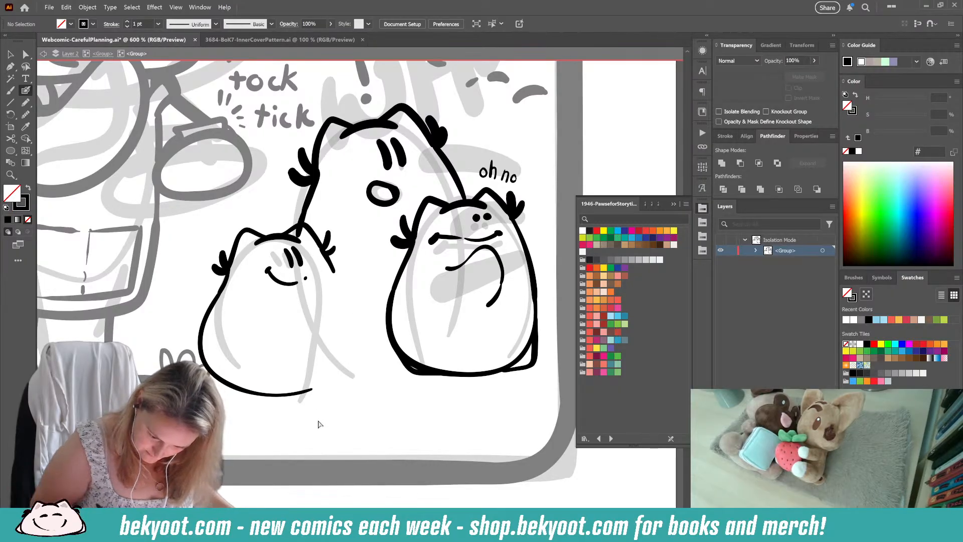
# Step: Shift the smallest character's left ear and tuft slightly inward and delete the remaining curve of its body
pyautogui.moveTo(311, 415); pyautogui.dragTo(313, 440)
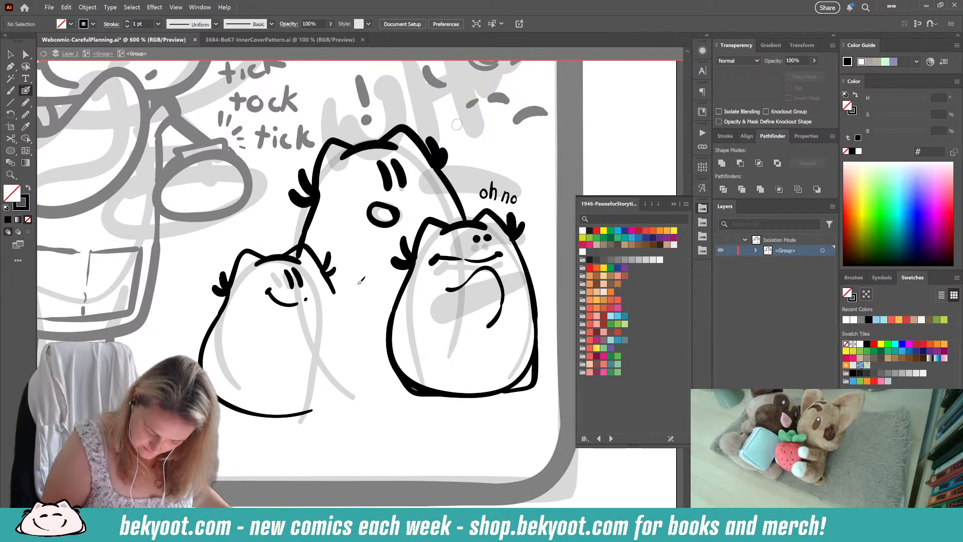
pyautogui.moveTo(349, 343); pyautogui.dragTo(383, 336)
pyautogui.keyDown('ctrl'); pyautogui.click(239, 346); pyautogui.keyUp('ctrl')
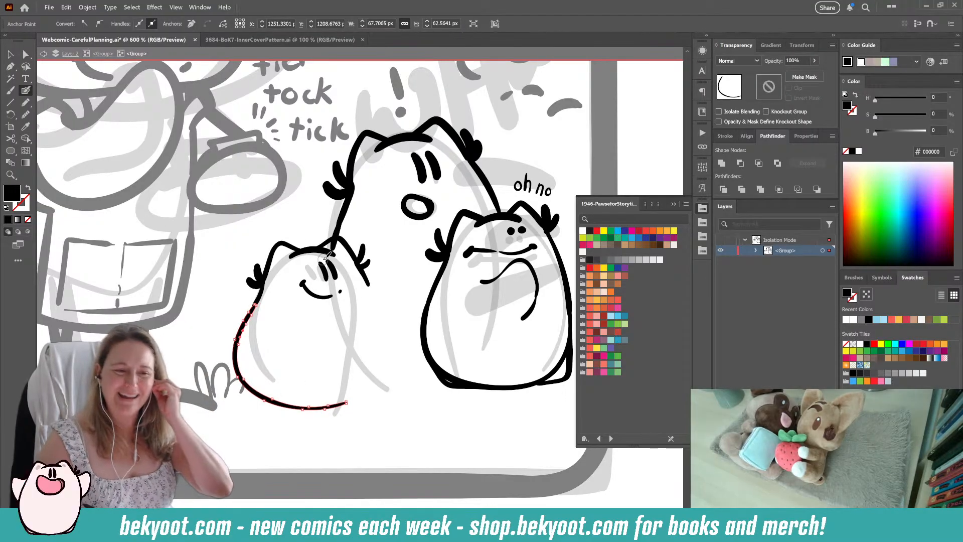
pyautogui.click(10, 54)
pyautogui.keyDown('shift'); pyautogui.click(259, 296); pyautogui.keyUp('shift')
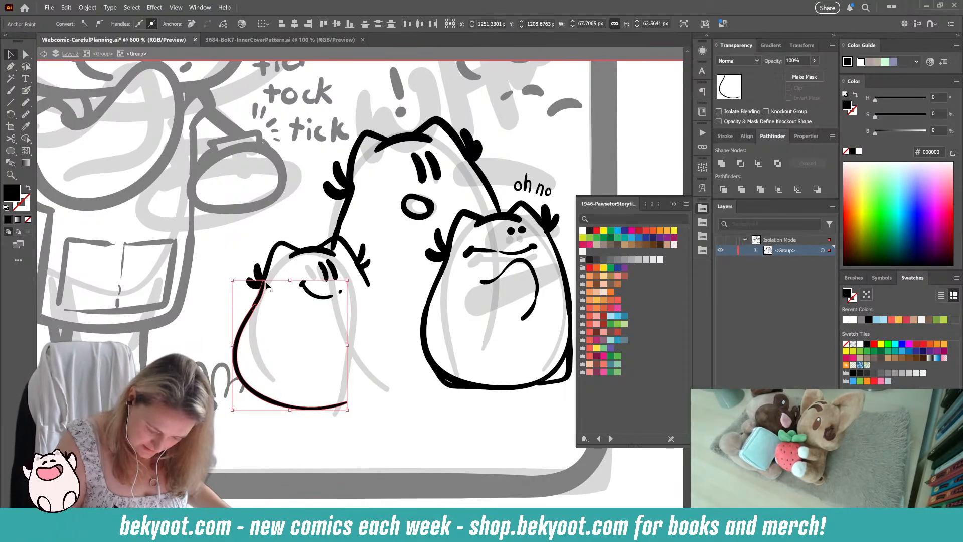
pyautogui.keyDown('shift'); pyautogui.click(272, 254); pyautogui.keyUp('shift')
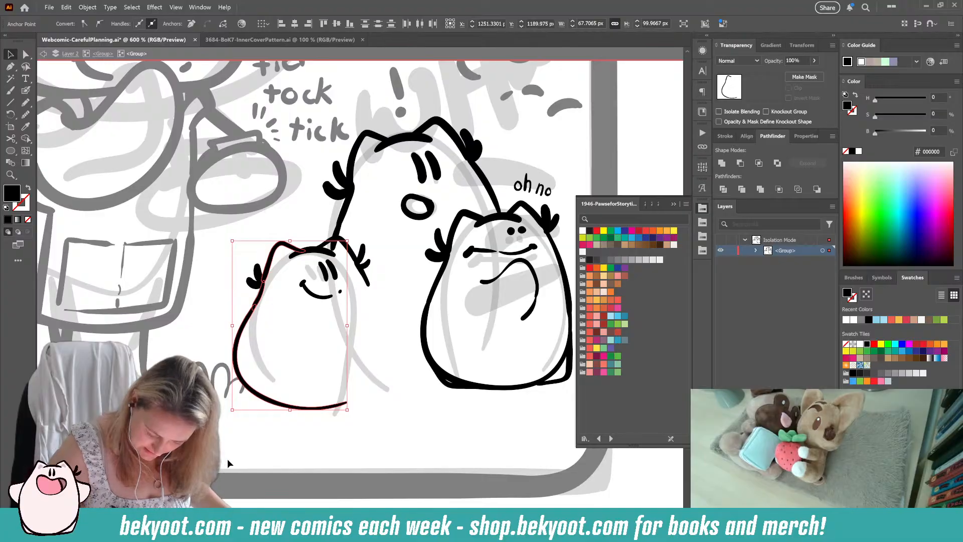
pyautogui.click(243, 342)
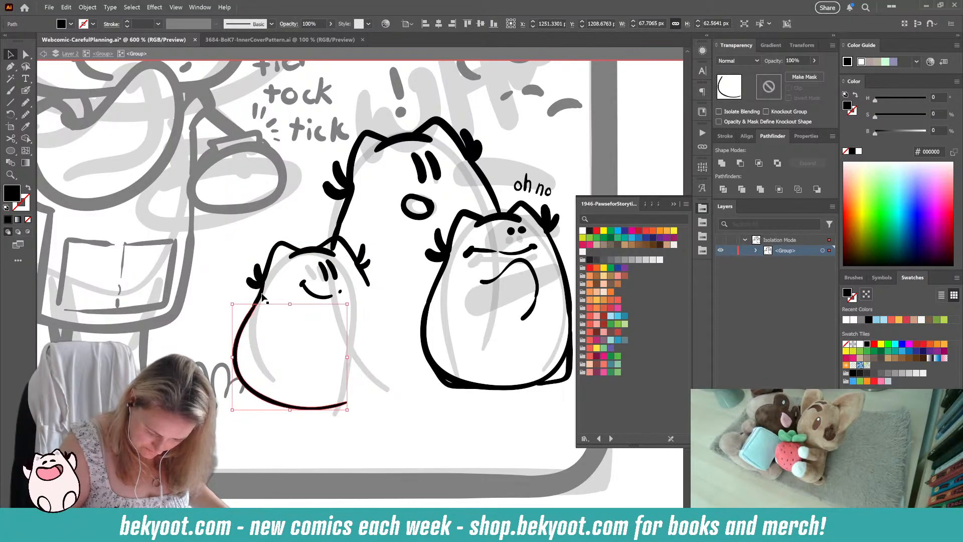
pyautogui.keyDown('shift'); pyautogui.click(296, 260); pyautogui.keyUp('shift')
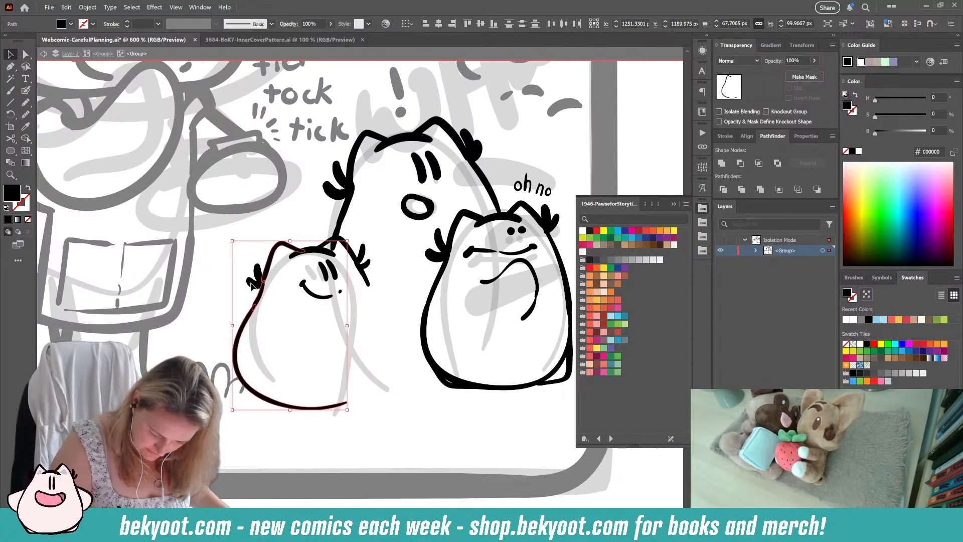
pyautogui.keyDown('shift'); pyautogui.click(259, 298); pyautogui.keyUp('shift')
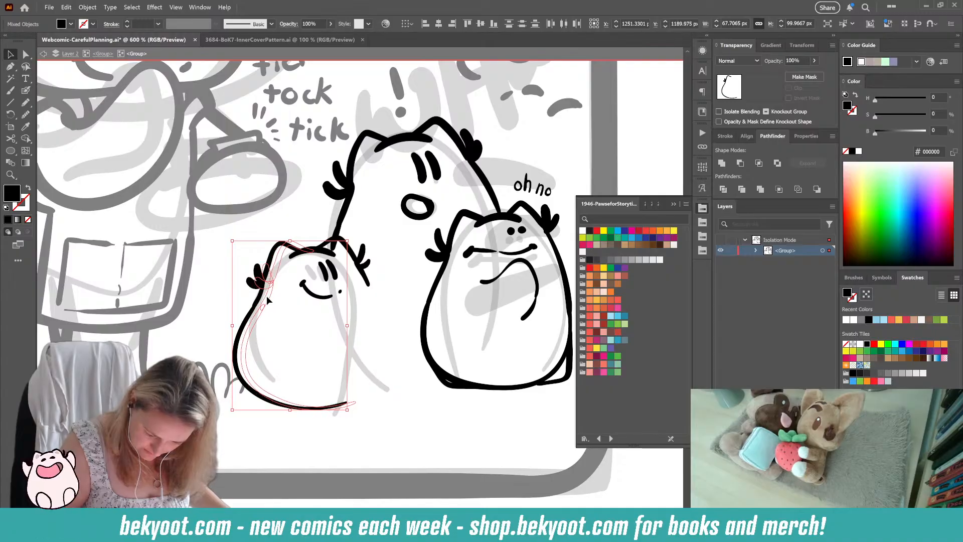
pyautogui.moveTo(266, 296)
pyautogui.mouseDown()
pyautogui.moveTo(275, 296)
pyautogui.moveTo(261, 300)
pyautogui.mouseUp()
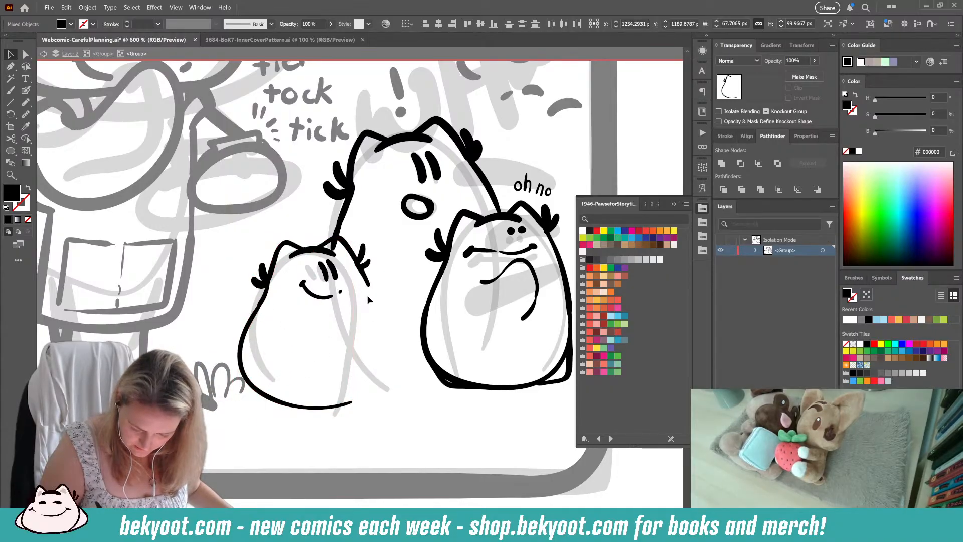
pyautogui.click(246, 425)
pyautogui.click(251, 324)
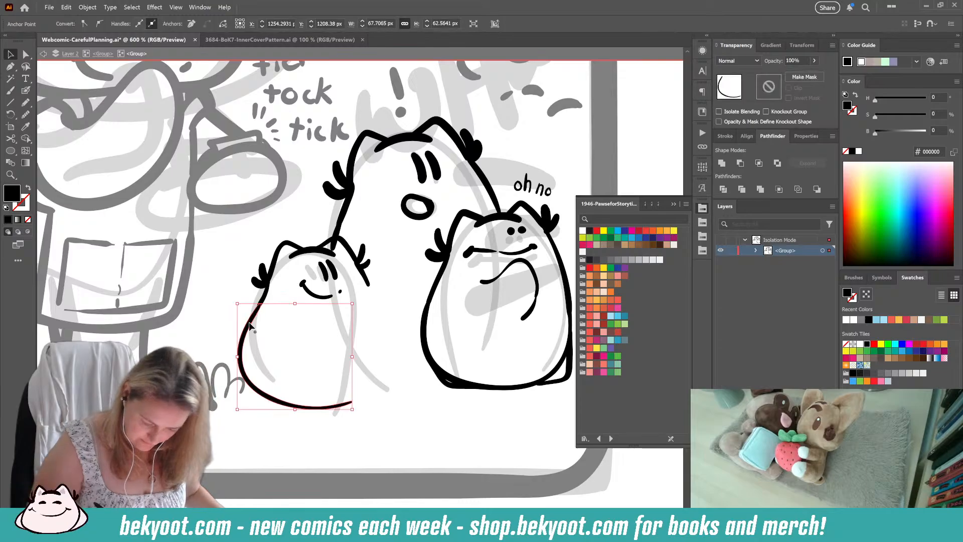
pyautogui.press('Delete')
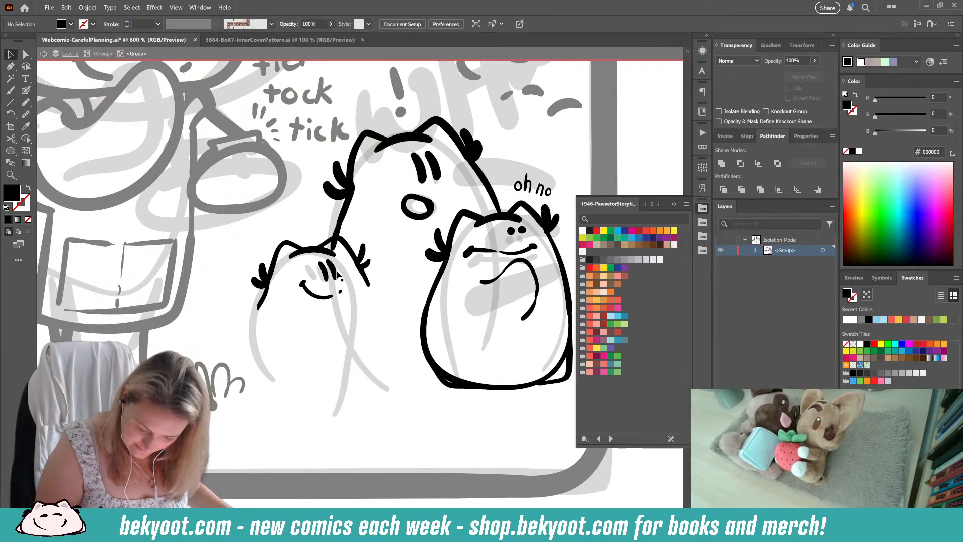
# Step: Slightly reposition and rotate the smallest character's right ear and side tuft strokes to fit its head
pyautogui.click(368, 282)
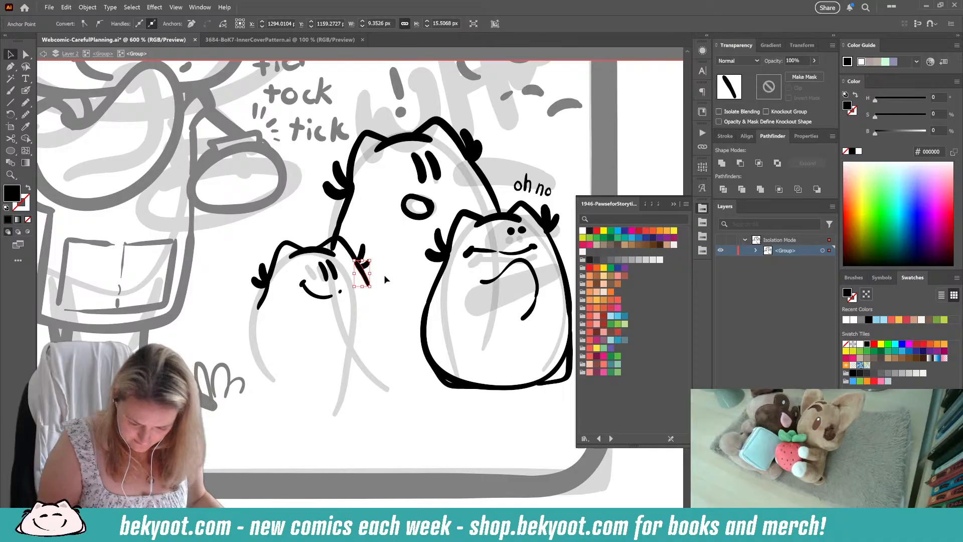
pyautogui.moveTo(381, 239); pyautogui.dragTo(360, 270)
pyautogui.moveTo(375, 233); pyautogui.dragTo(353, 254)
pyautogui.click(351, 252)
pyautogui.click(377, 245)
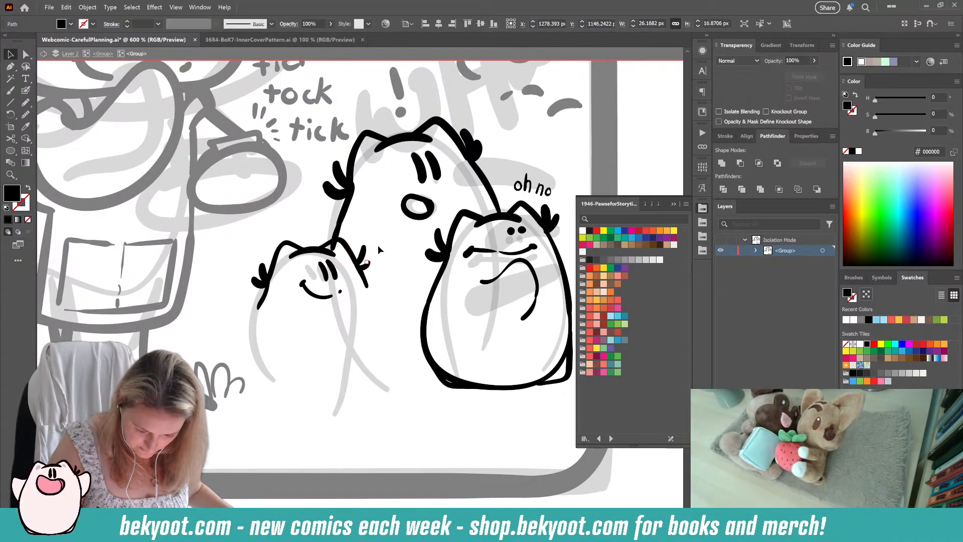
pyautogui.click(25, 90)
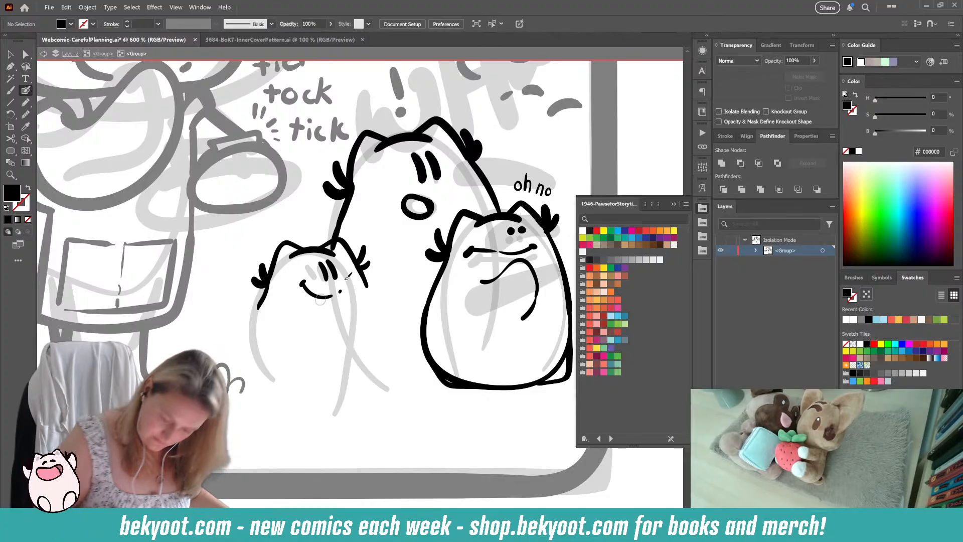
pyautogui.moveTo(368, 284)
pyautogui.mouseDown()
pyautogui.moveTo(362, 379)
pyautogui.moveTo(330, 401)
pyautogui.moveTo(275, 395)
pyautogui.moveTo(252, 379)
pyautogui.moveTo(245, 341)
pyautogui.moveTo(281, 264)
pyautogui.mouseUp()
pyautogui.hotkey('ctrl', 'z')
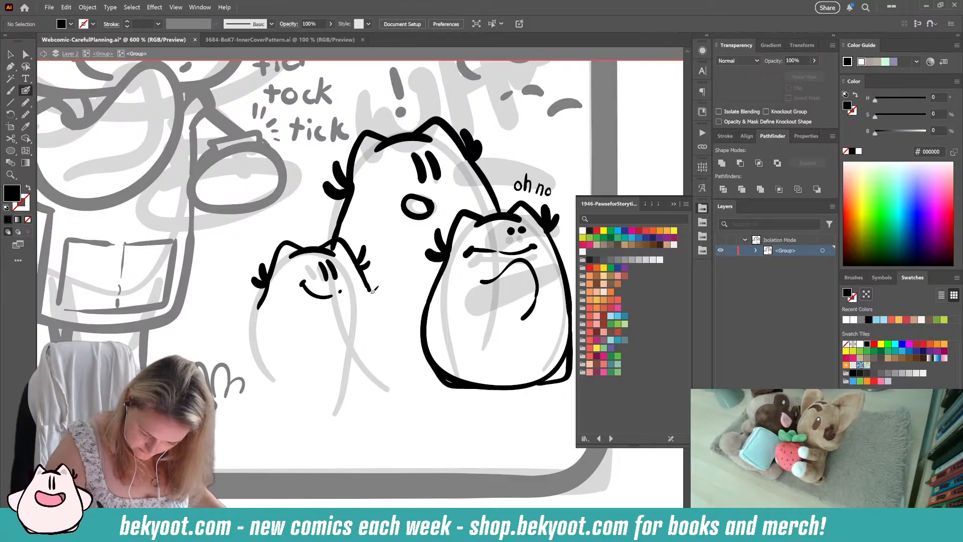
pyautogui.moveTo(372, 291)
pyautogui.mouseDown()
pyautogui.moveTo(393, 347)
pyautogui.moveTo(387, 392)
pyautogui.mouseUp()
pyautogui.hotkey('ctrl', 'z')
# Step: Replace the short side line beneath the smallest character's right ear with a slightly longer black stroke
pyautogui.keyDown('ctrl'); pyautogui.click(367, 286); pyautogui.keyUp('ctrl')
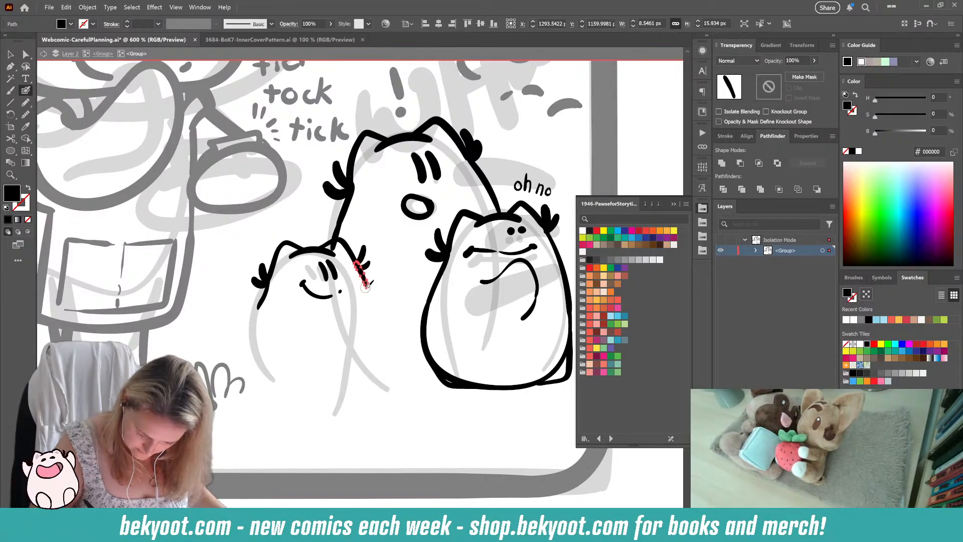
pyautogui.press('Delete')
pyautogui.moveTo(358, 265)
pyautogui.mouseDown()
pyautogui.moveTo(379, 344)
pyautogui.moveTo(361, 387)
pyautogui.moveTo(321, 396)
pyautogui.moveTo(261, 370)
pyautogui.moveTo(253, 332)
pyautogui.moveTo(274, 254)
pyautogui.moveTo(262, 378)
pyautogui.mouseUp()
pyautogui.hotkey('ctrl', 'z')
pyautogui.hotkey('ctrl', 'z')
pyautogui.hotkey('ctrl', 'z')
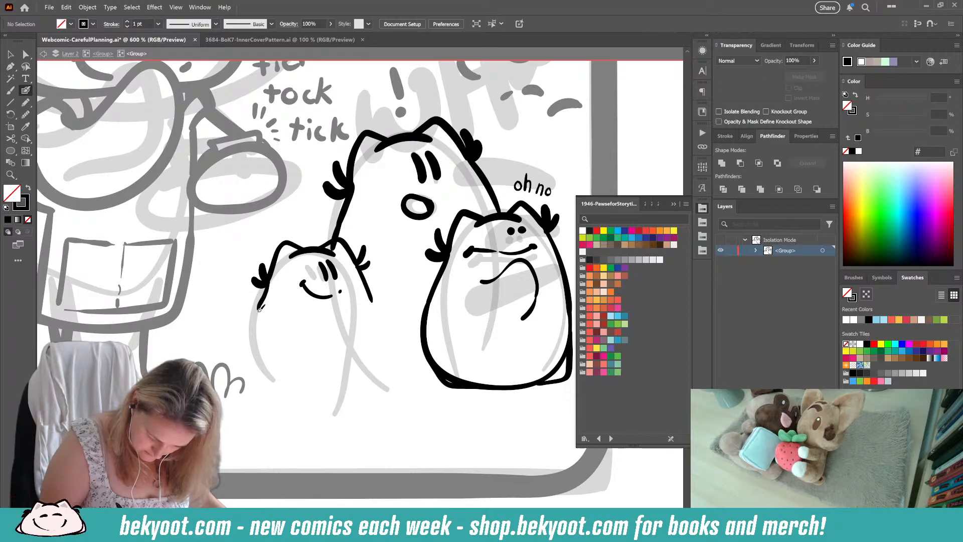
pyautogui.moveTo(262, 300)
pyautogui.mouseDown()
pyautogui.moveTo(251, 359)
pyautogui.moveTo(278, 392)
pyautogui.mouseUp()
pyautogui.hotkey('ctrl', 'z')
# Step: Ink the smallest character's narrower rounded body outline and add a small corner at its lower left
pyautogui.moveTo(364, 279)
pyautogui.mouseDown()
pyautogui.moveTo(378, 347)
pyautogui.moveTo(363, 387)
pyautogui.moveTo(302, 401)
pyautogui.moveTo(259, 386)
pyautogui.moveTo(247, 349)
pyautogui.moveTo(272, 266)
pyautogui.mouseUp()
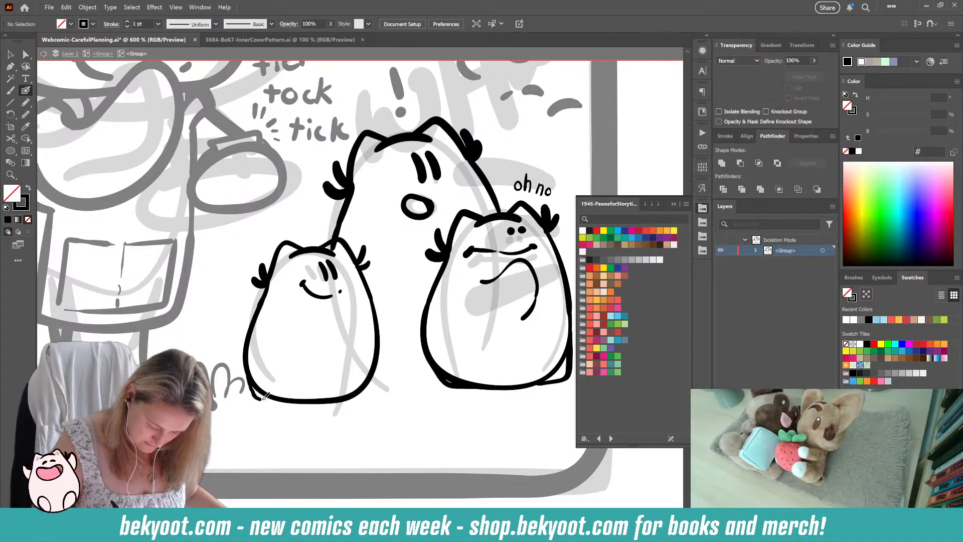
pyautogui.moveTo(295, 400); pyautogui.dragTo(323, 398)
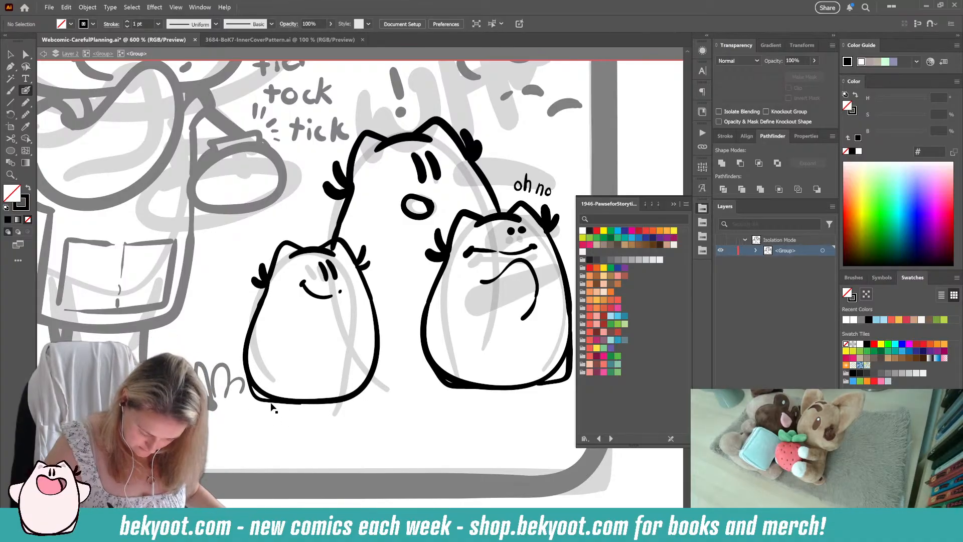
# Step: Ink the smallest character's small lower-right corner and extend the largest character's left side down to the smallest one's head
pyautogui.hotkey('shift', 'x')
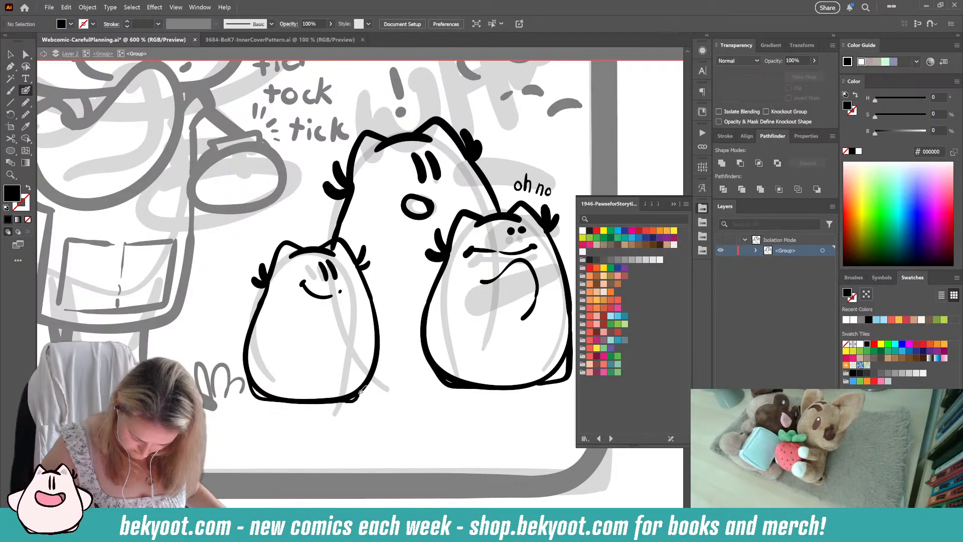
pyautogui.moveTo(360, 392)
pyautogui.mouseDown()
pyautogui.moveTo(370, 376)
pyautogui.moveTo(370, 384)
pyautogui.mouseUp()
pyautogui.hotkey('ctrl', 'z')
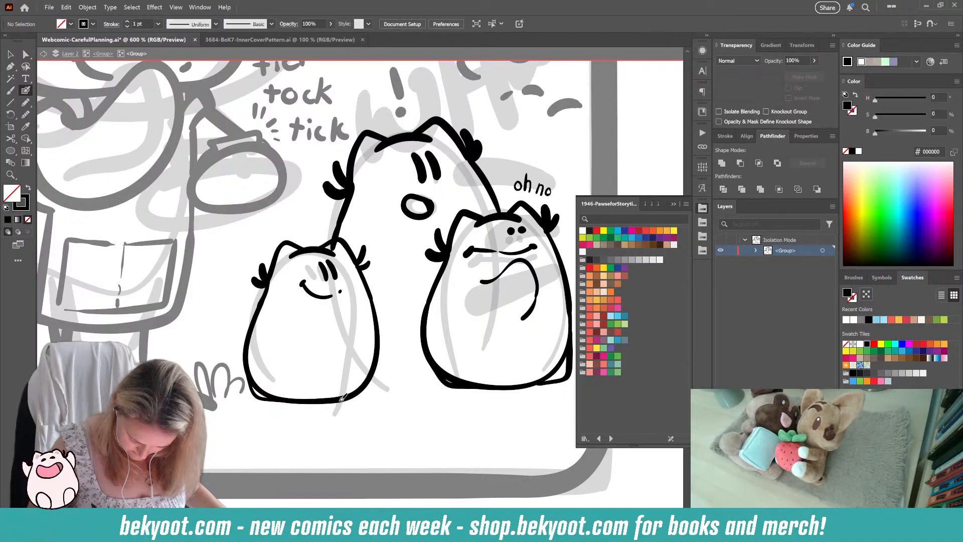
pyautogui.hotkey('ctrl', 'z')
pyautogui.hotkey('ctrl', 'z')
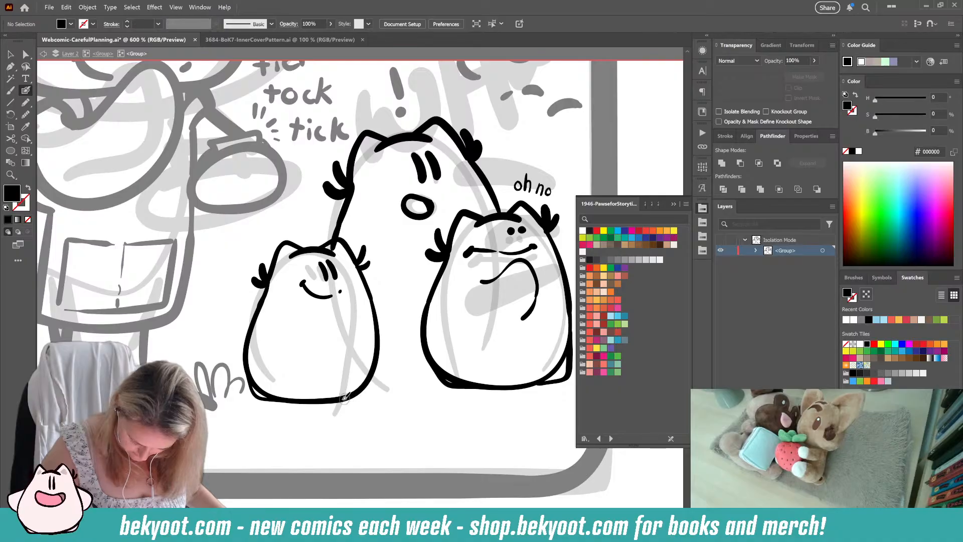
pyautogui.moveTo(371, 381); pyautogui.dragTo(381, 326)
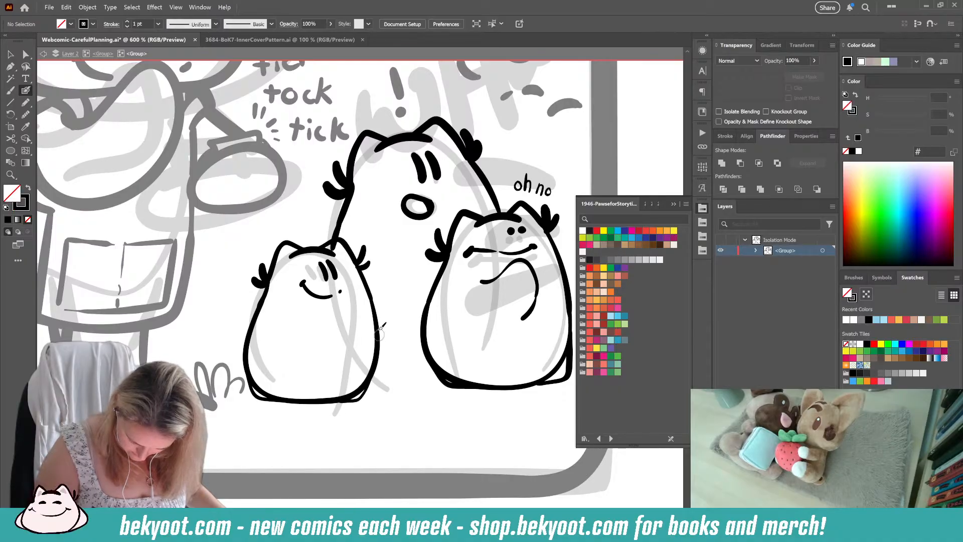
pyautogui.moveTo(343, 219)
pyautogui.mouseDown()
pyautogui.moveTo(339, 276)
pyautogui.moveTo(336, 253)
pyautogui.mouseUp()
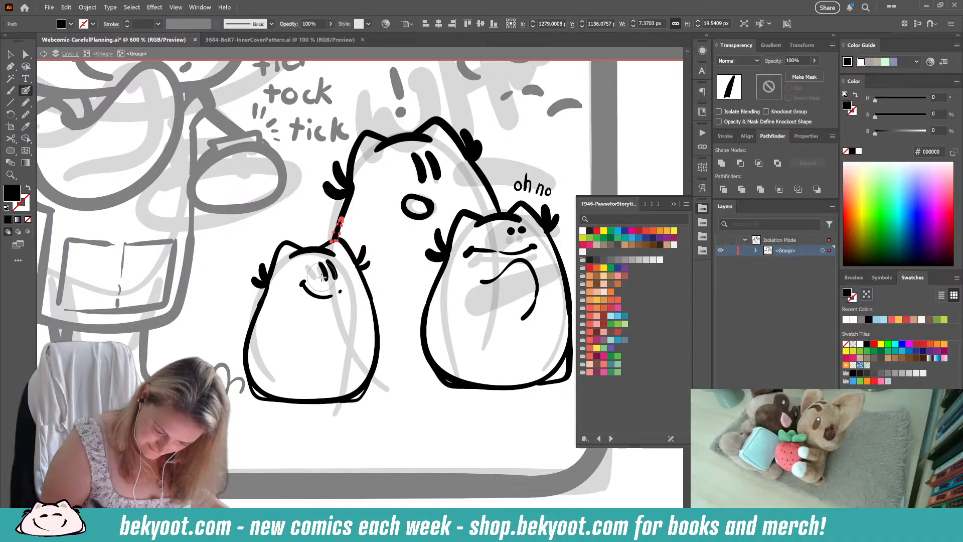
pyautogui.hotkey('ctrl', 'shift', 'a')
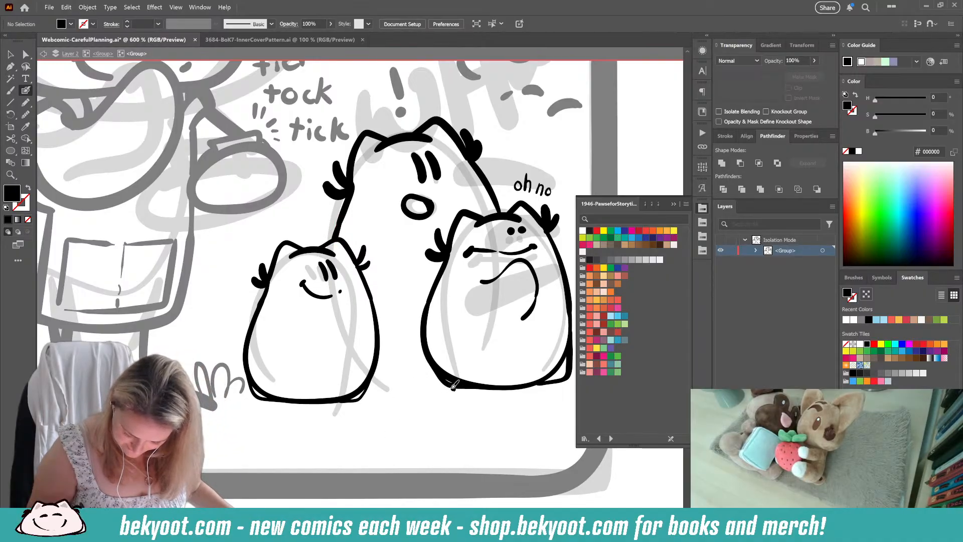
# Step: Ink the ground line and small grass tufts between and beneath the smallest and right-hand characters
pyautogui.moveTo(453, 387)
pyautogui.mouseDown()
pyautogui.moveTo(418, 391)
pyautogui.moveTo(480, 389)
pyautogui.mouseUp()
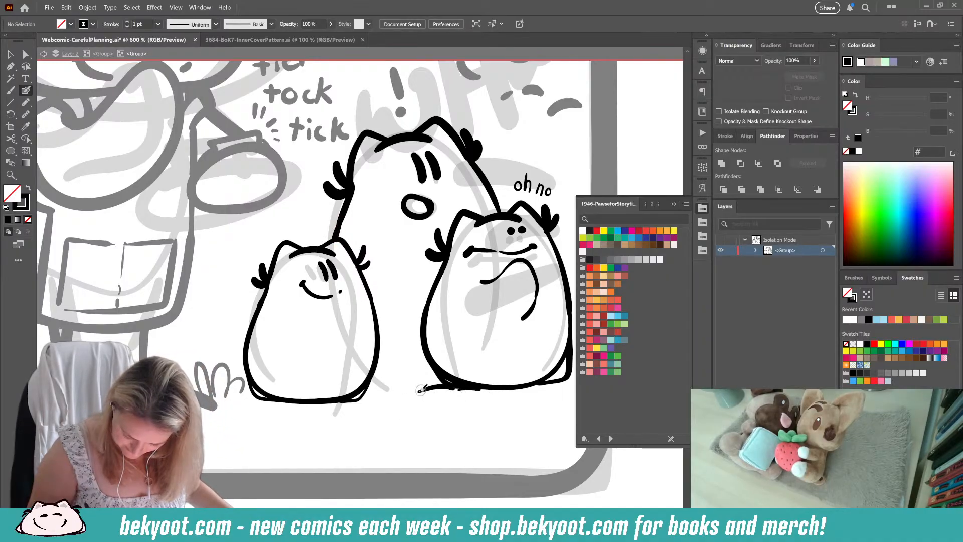
pyautogui.moveTo(318, 406)
pyautogui.mouseDown()
pyautogui.moveTo(347, 399)
pyautogui.moveTo(385, 404)
pyautogui.moveTo(378, 385)
pyautogui.mouseUp()
pyautogui.moveTo(376, 400)
pyautogui.mouseDown()
pyautogui.moveTo(386, 388)
pyautogui.moveTo(405, 403)
pyautogui.mouseUp()
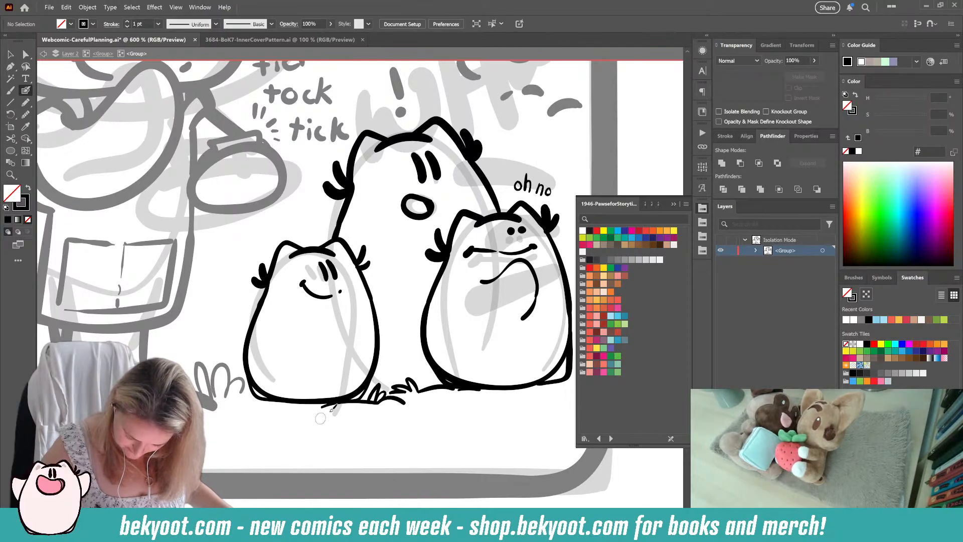
pyautogui.moveTo(289, 400); pyautogui.dragTo(261, 399)
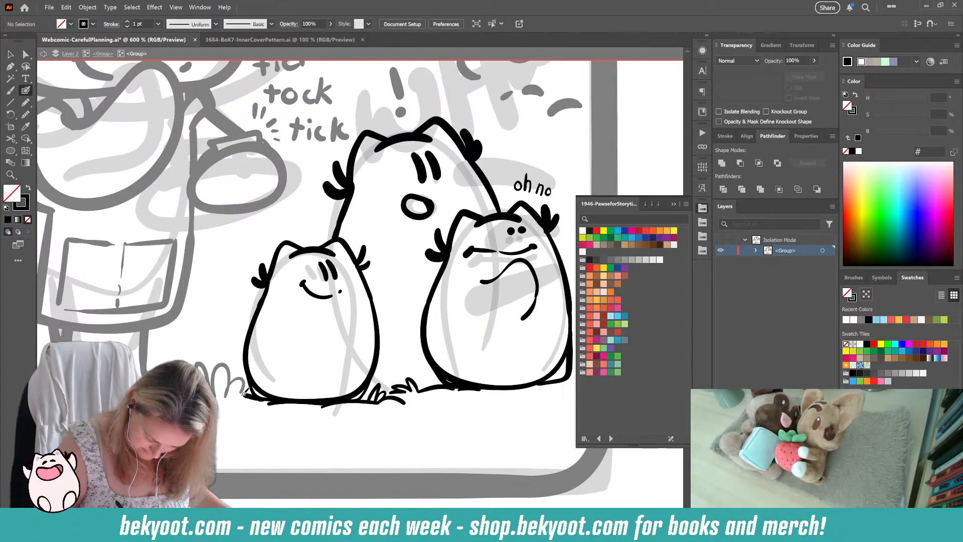
# Step: Return to the panel's parent group and delete the faded rough sketch group of the three small characters
pyautogui.hotkey('ctrl', '-')
pyautogui.hotkey('ctrl', '-')
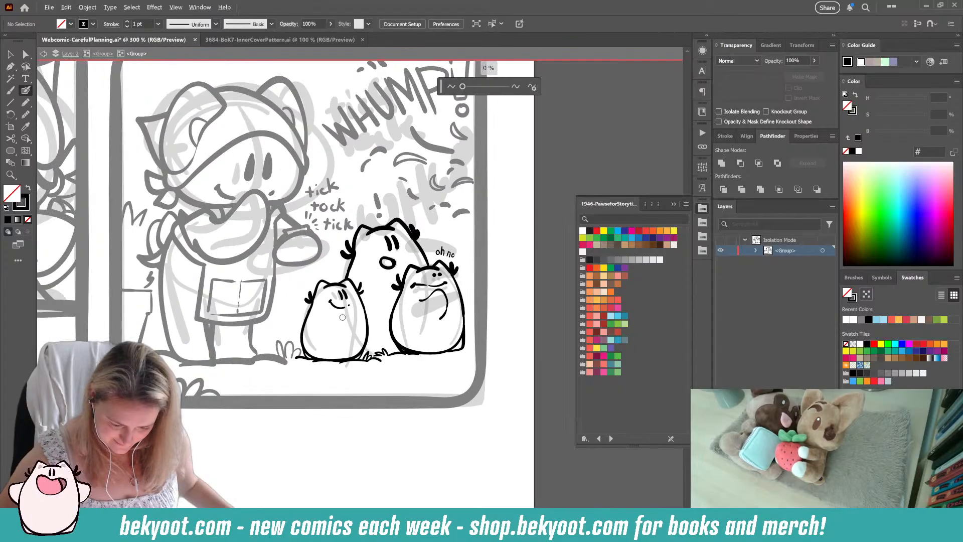
pyautogui.click(103, 54)
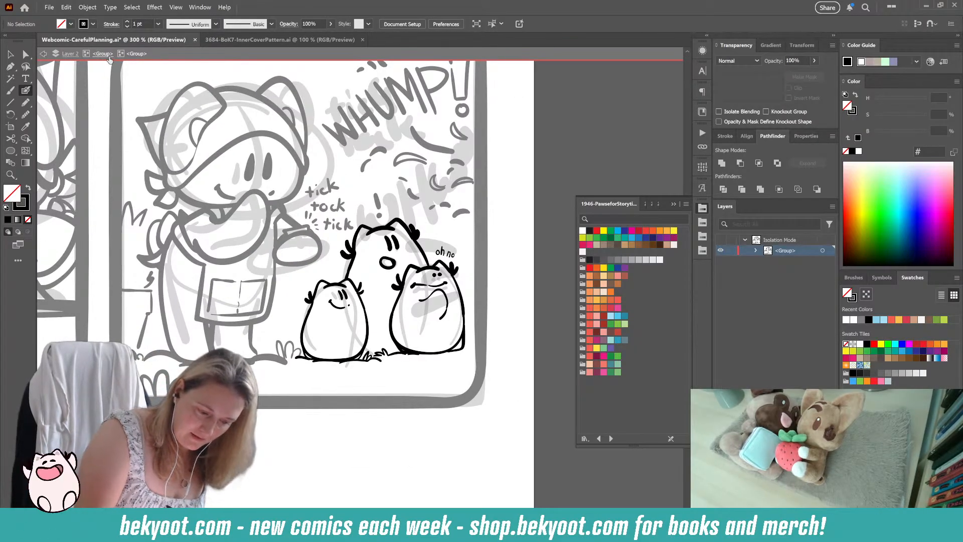
pyautogui.keyDown('ctrl'); pyautogui.click(427, 324); pyautogui.keyUp('ctrl')
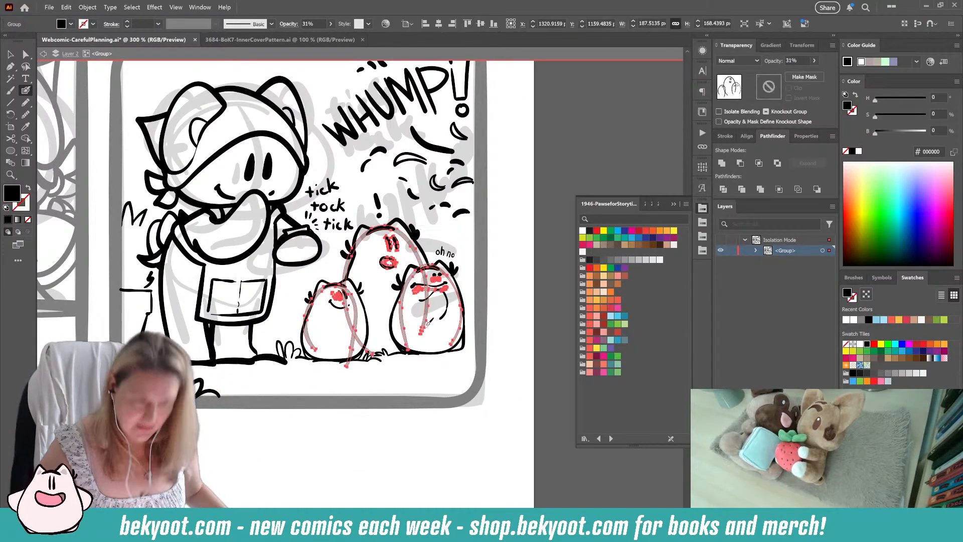
pyautogui.hotkey('ctrl', 'shift', 'a')
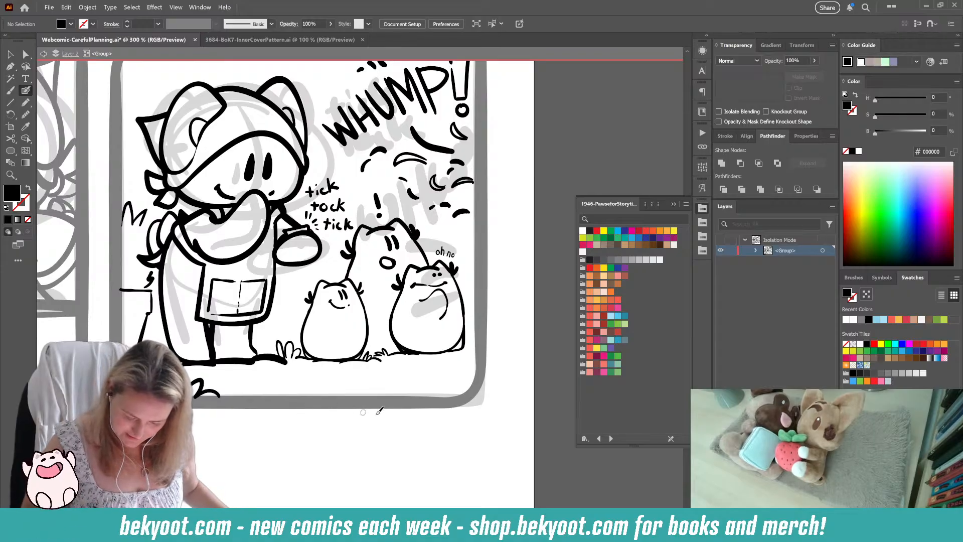
pyautogui.moveTo(387, 424); pyautogui.dragTo(372, 459)
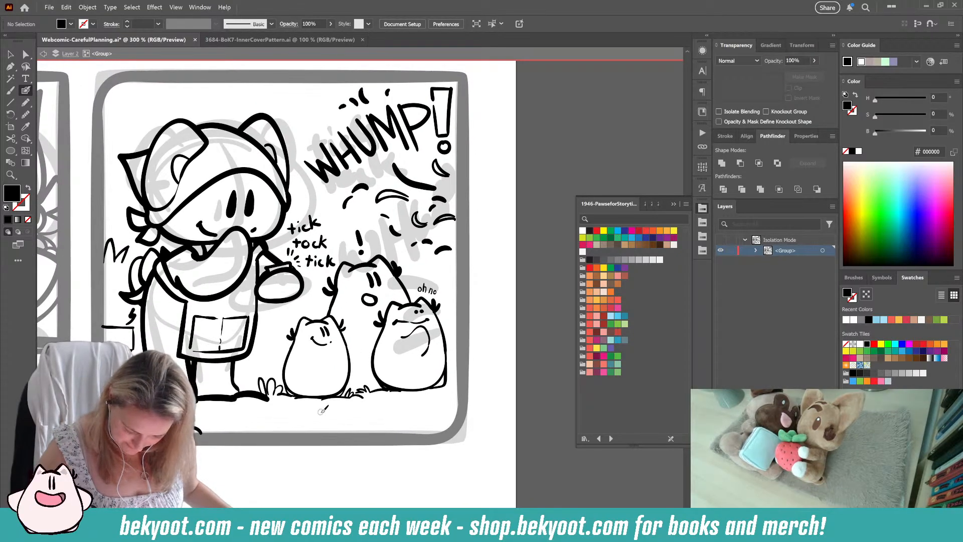
# Step: Ink grass tufts along the bottom edge of the last panel and extra grass and ground marks around the characters
pyautogui.hotkey('ctrl', '-')
pyautogui.hotkey('ctrl', '-')
pyautogui.hotkey('ctrl', '-')
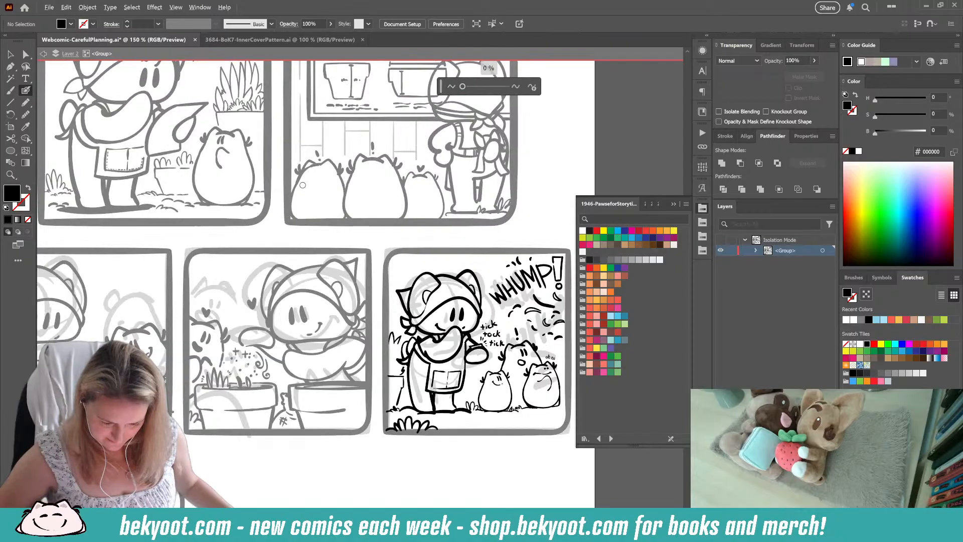
pyautogui.scroll(1, 306, 183)
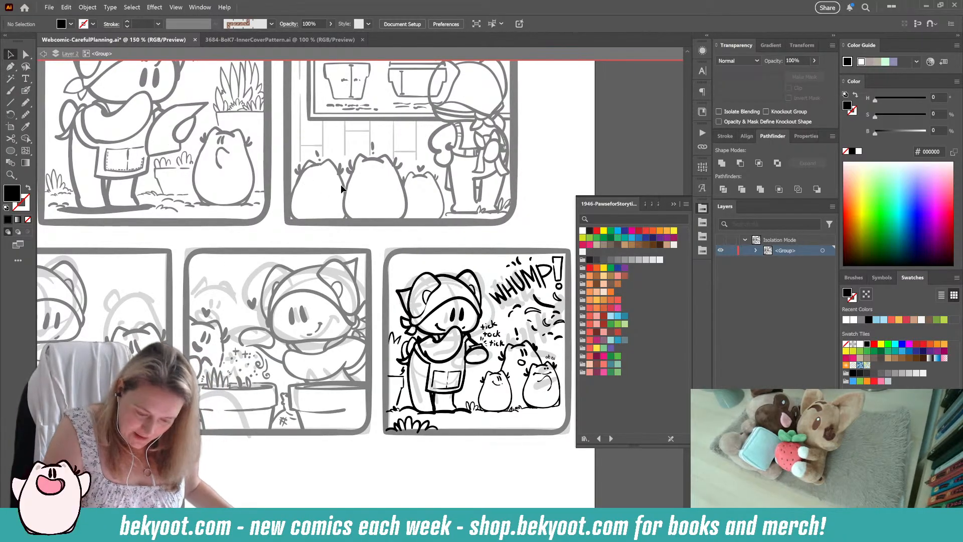
pyautogui.moveTo(473, 464); pyautogui.dragTo(428, 449)
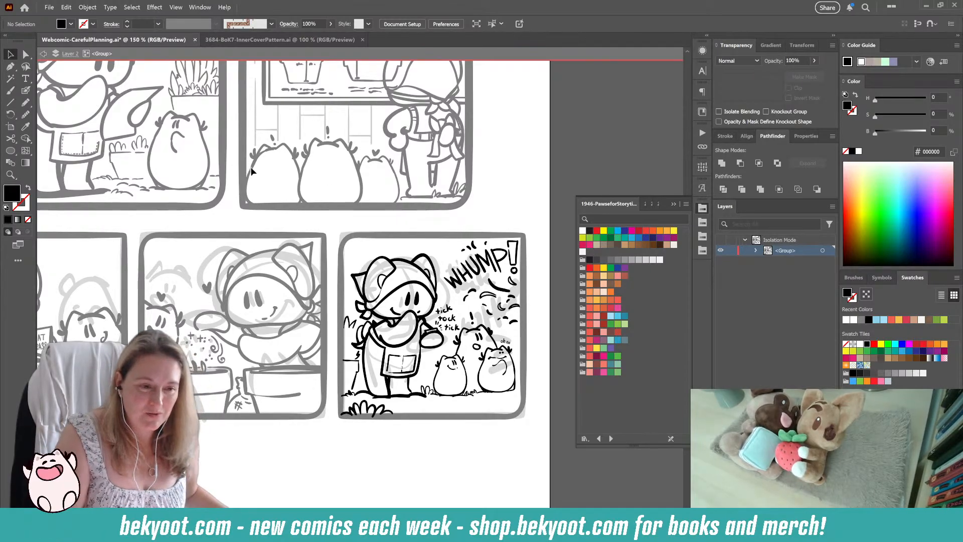
pyautogui.moveTo(361, 437); pyautogui.dragTo(324, 417)
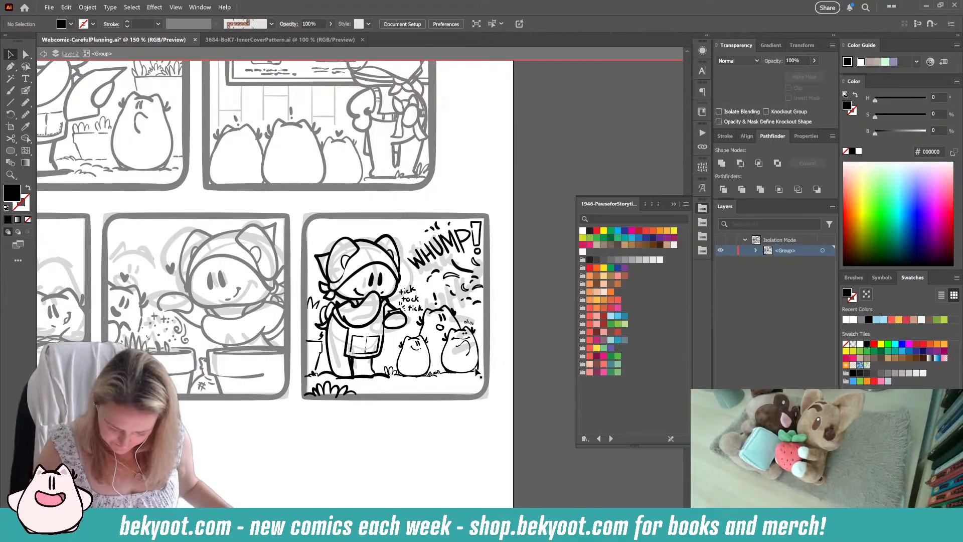
pyautogui.click(25, 90)
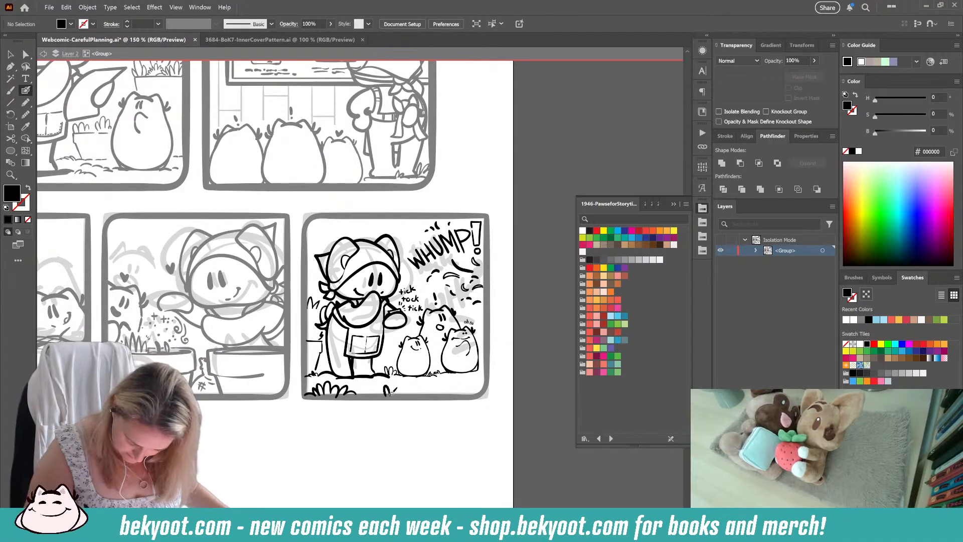
pyautogui.moveTo(406, 384)
pyautogui.mouseDown()
pyautogui.moveTo(414, 391)
pyautogui.moveTo(378, 391)
pyautogui.mouseUp()
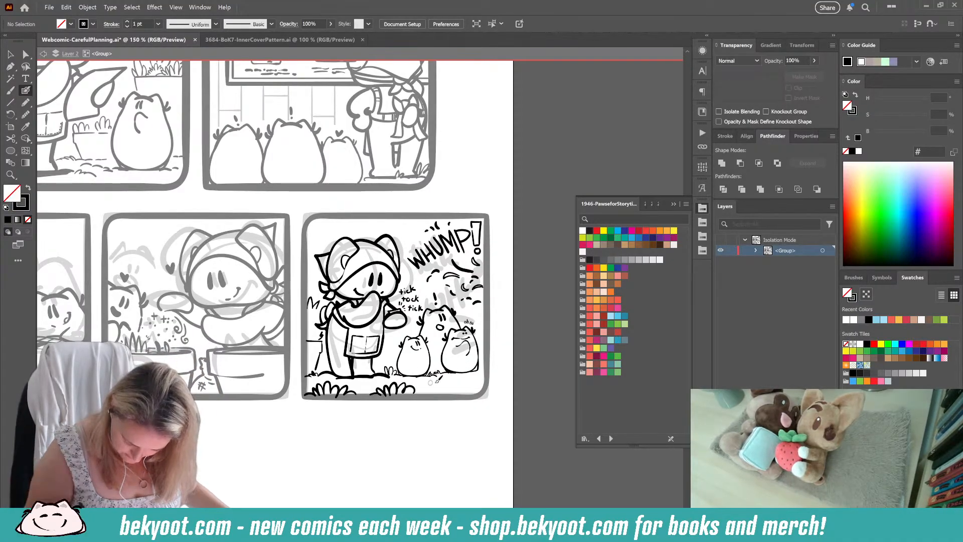
pyautogui.moveTo(458, 373); pyautogui.dragTo(479, 369)
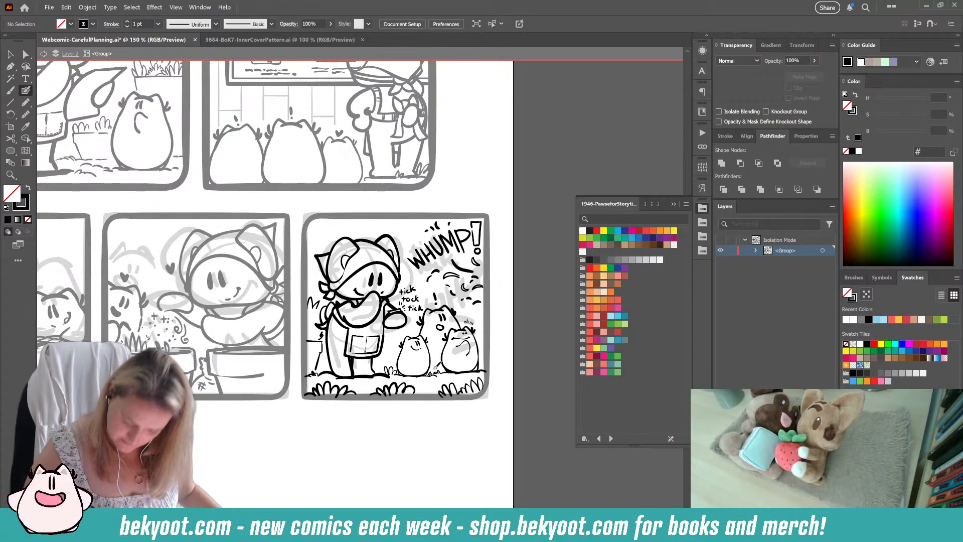
pyautogui.moveTo(427, 410); pyautogui.dragTo(402, 417)
pyautogui.moveTo(308, 389); pyautogui.dragTo(339, 370)
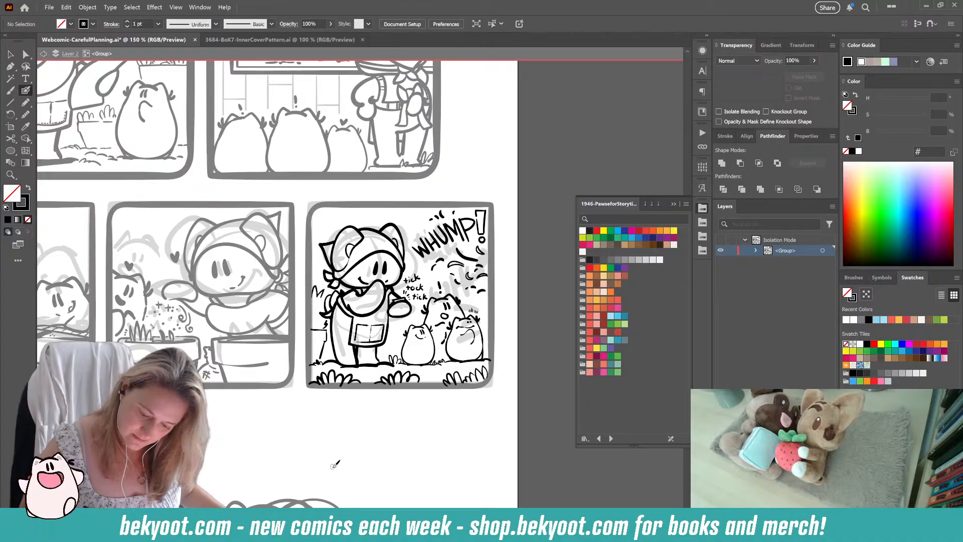
# Step: Exit the isolated group, lock Layer 2 with the inked art and unlock Layer 1 with the rough sketches
pyautogui.moveTo(413, 438); pyautogui.dragTo(391, 421)
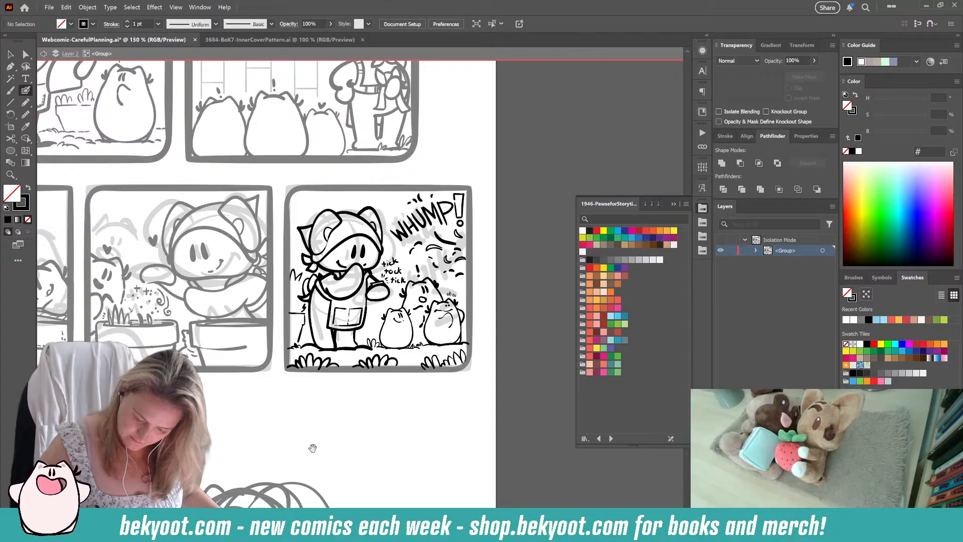
pyautogui.moveTo(312, 447); pyautogui.dragTo(353, 379)
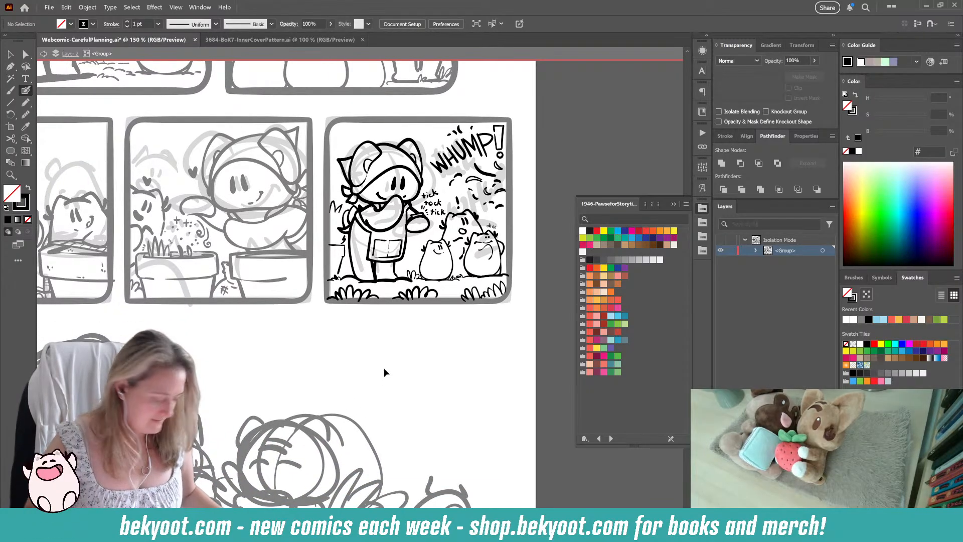
pyautogui.doubleClick(384, 372)
pyautogui.scroll(-1, 382, 331)
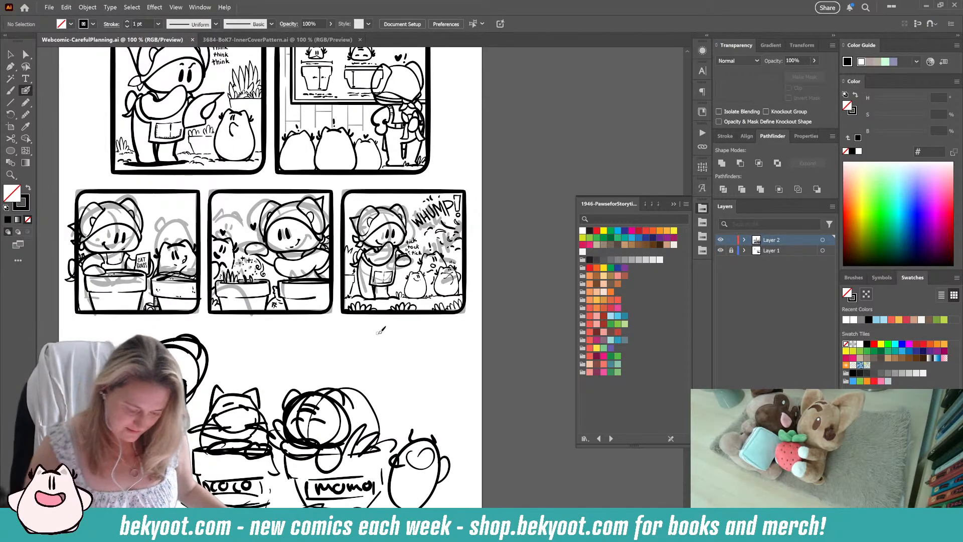
pyautogui.moveTo(290, 349); pyautogui.dragTo(351, 375)
pyautogui.click(731, 240)
pyautogui.click(731, 250)
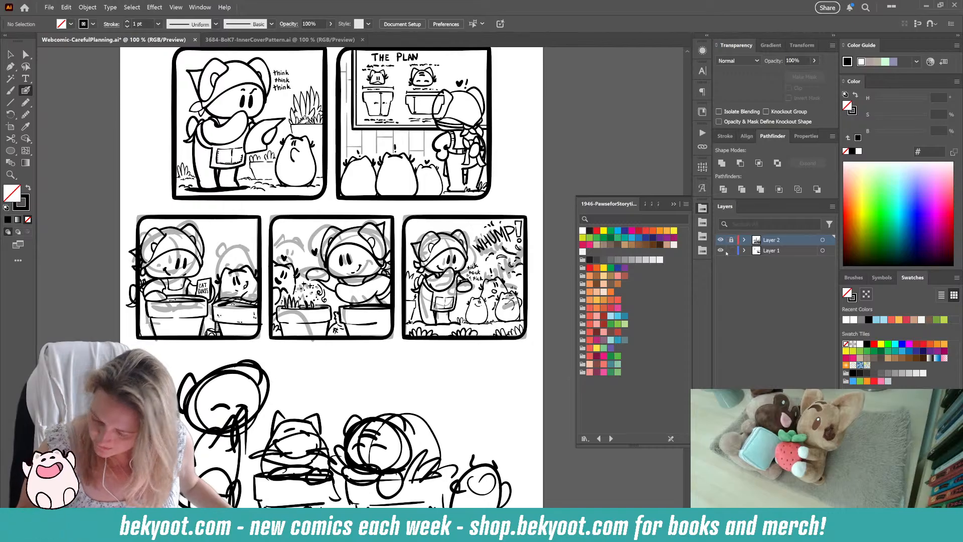
# Step: Move the faded rough sketch of the three-panel row off the artboard and centre it beneath the upper row's rough sketch
pyautogui.click(11, 54)
pyautogui.moveTo(115, 207)
pyautogui.mouseDown()
pyautogui.moveTo(238, 275)
pyautogui.moveTo(531, 343)
pyautogui.mouseUp()
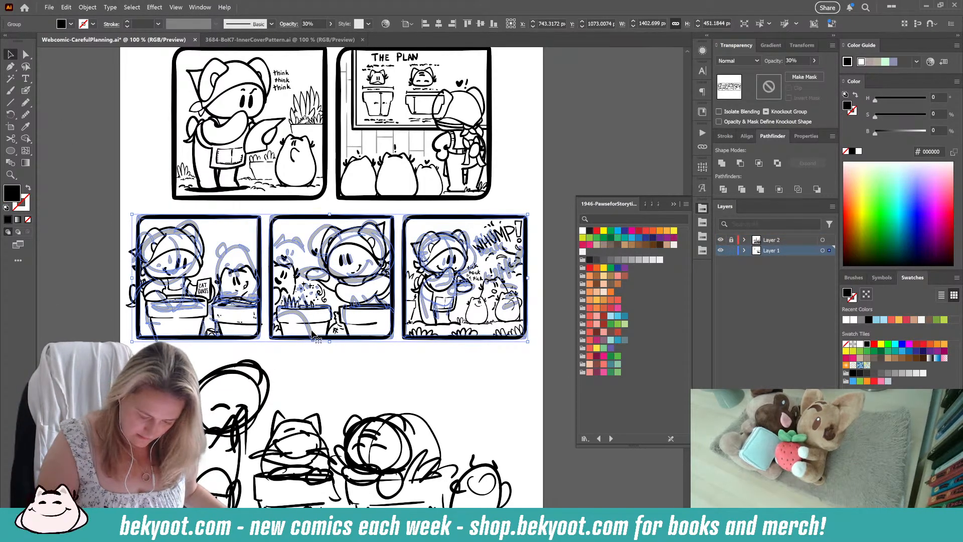
pyautogui.moveTo(313, 335)
pyautogui.mouseDown()
pyautogui.moveTo(39, 337)
pyautogui.moveTo(469, 335)
pyautogui.moveTo(275, 335)
pyautogui.mouseUp()
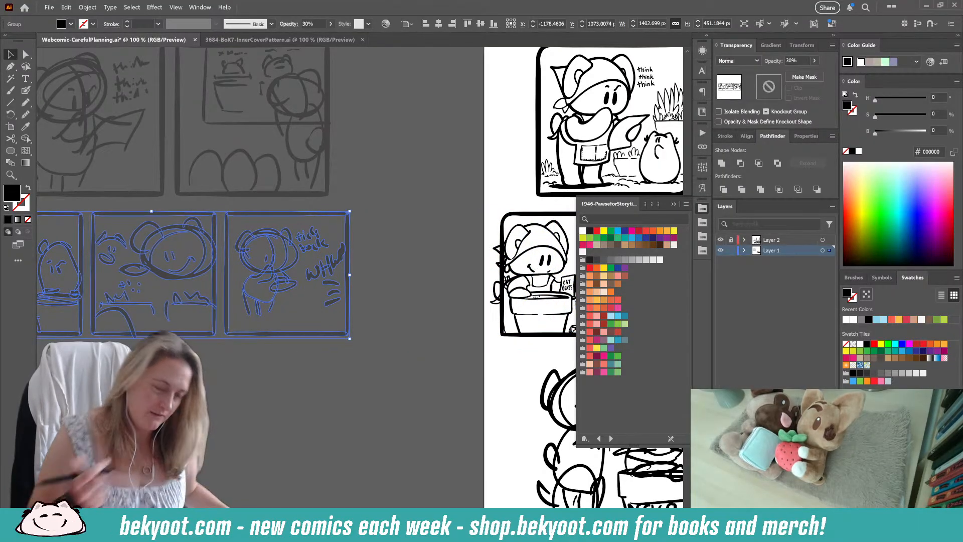
pyautogui.scroll(-2, 274, 351)
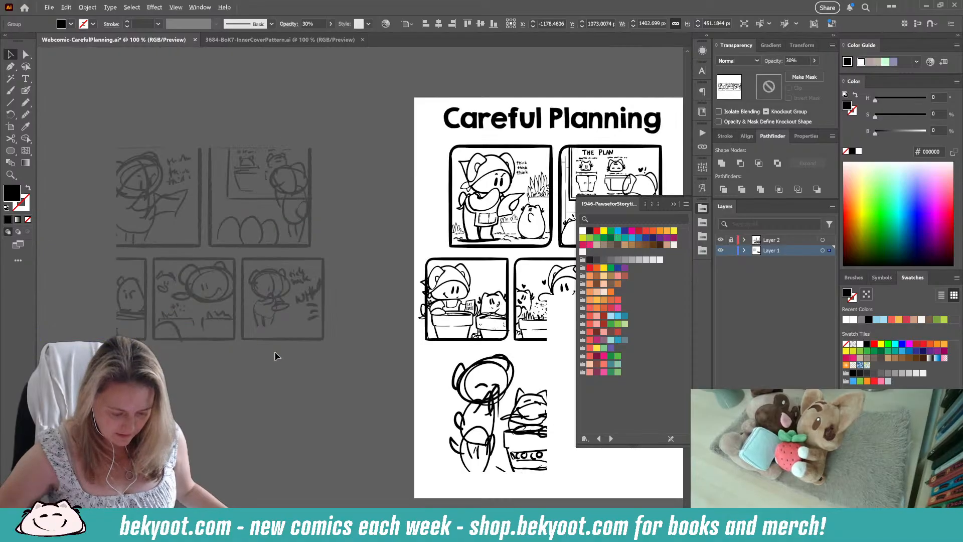
pyautogui.scroll(-2, 274, 356)
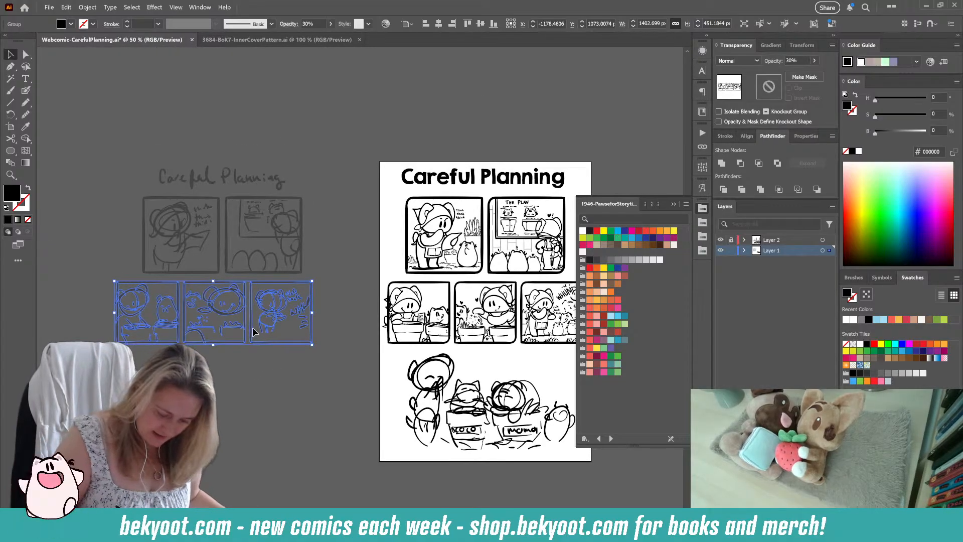
pyautogui.moveTo(253, 331); pyautogui.dragTo(261, 331)
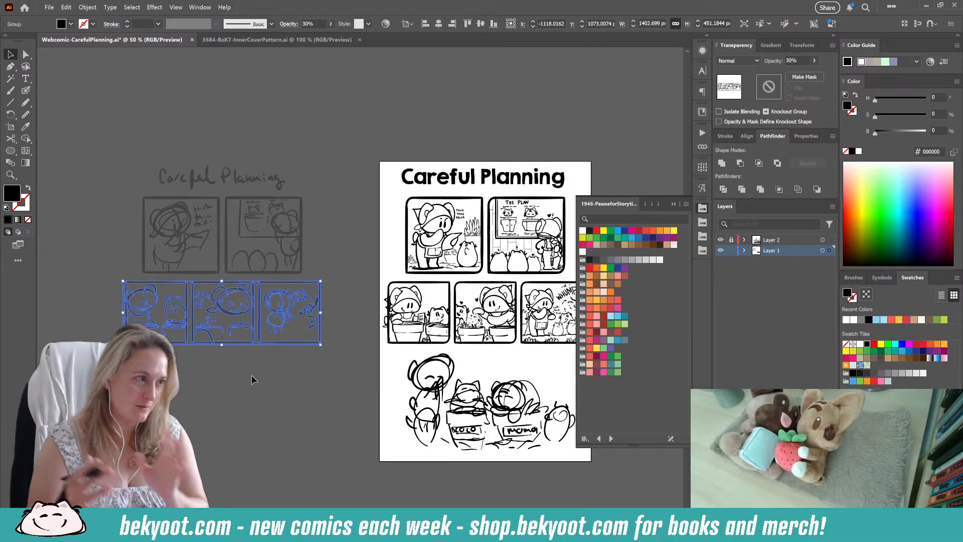
pyautogui.keyDown('ctrl'); pyautogui.click(207, 413); pyautogui.keyUp('ctrl')
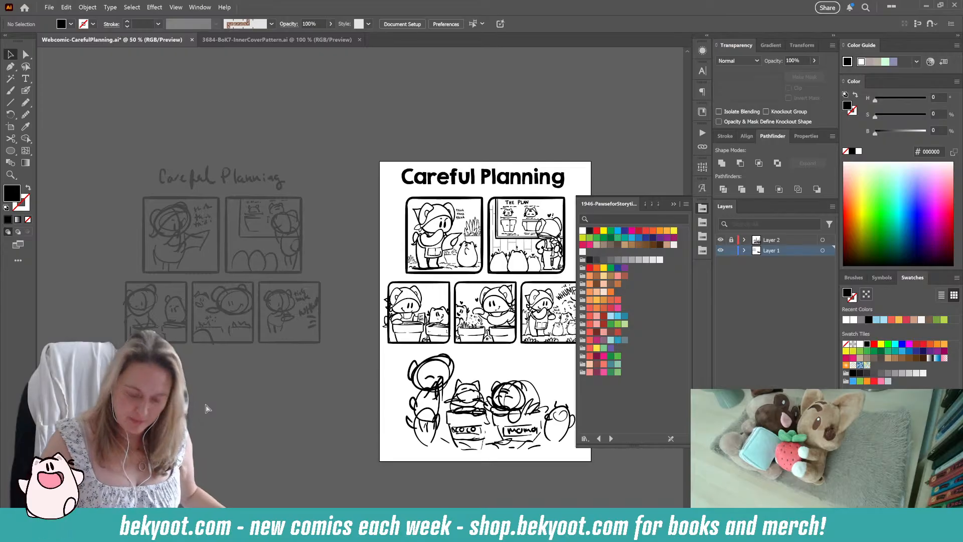
# Step: Set the opacity of the rough sketch group at the bottom of the page to 30%
pyautogui.moveTo(408, 381); pyautogui.dragTo(280, 327)
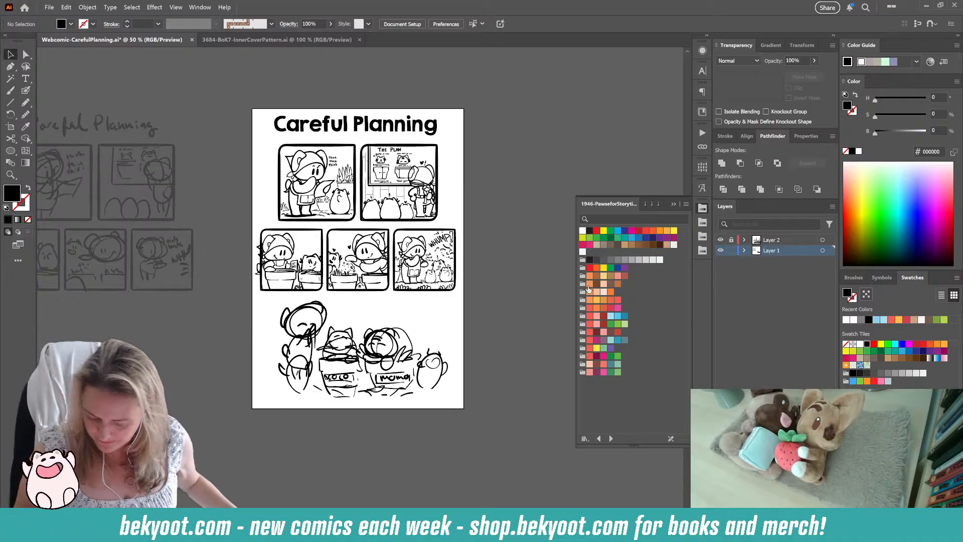
pyautogui.click(411, 339)
pyautogui.doubleClick(791, 61)
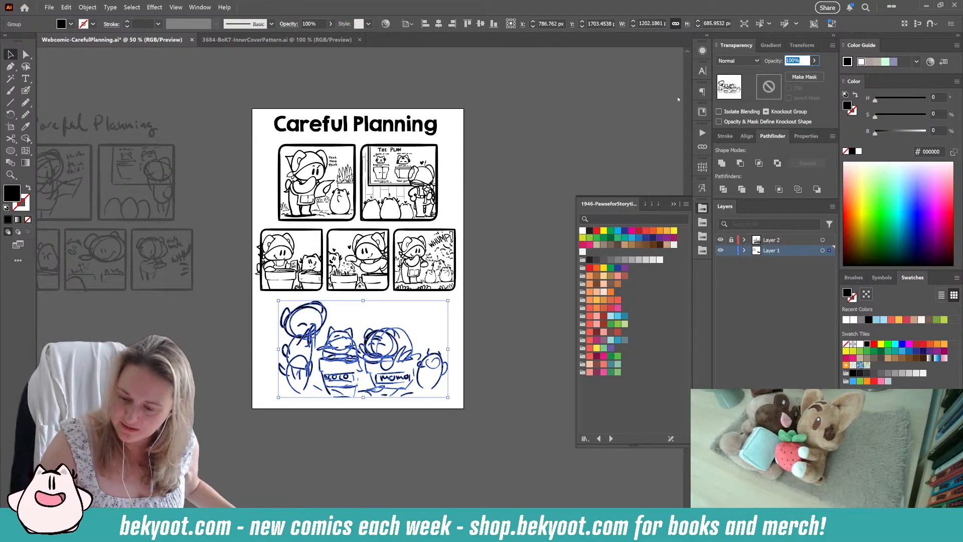
pyautogui.write('30')
pyautogui.press('Return')
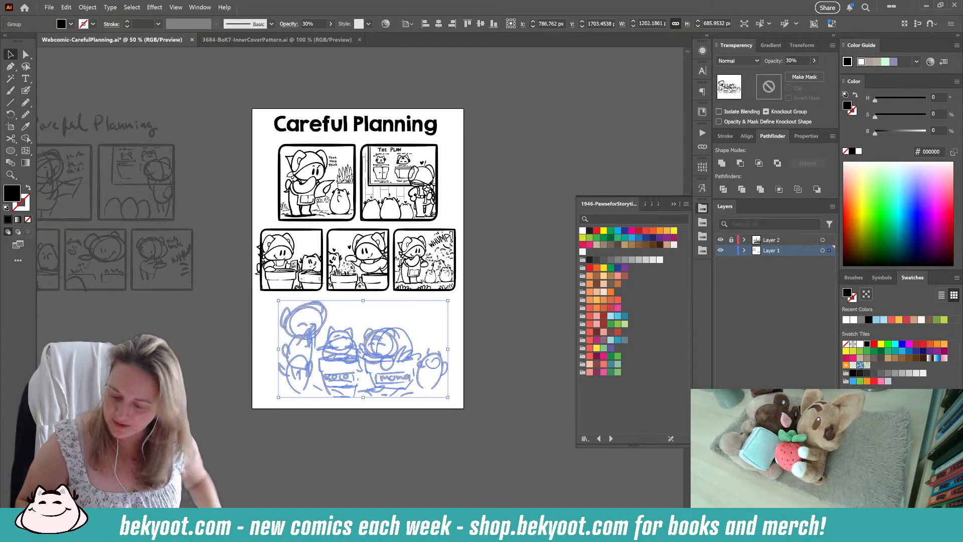
# Step: Lock Layer 1 with the rough sketches, unlock Layer 2 with the inked art and make Layer 2 the active layer
pyautogui.click(731, 251)
pyautogui.click(732, 240)
pyautogui.click(772, 240)
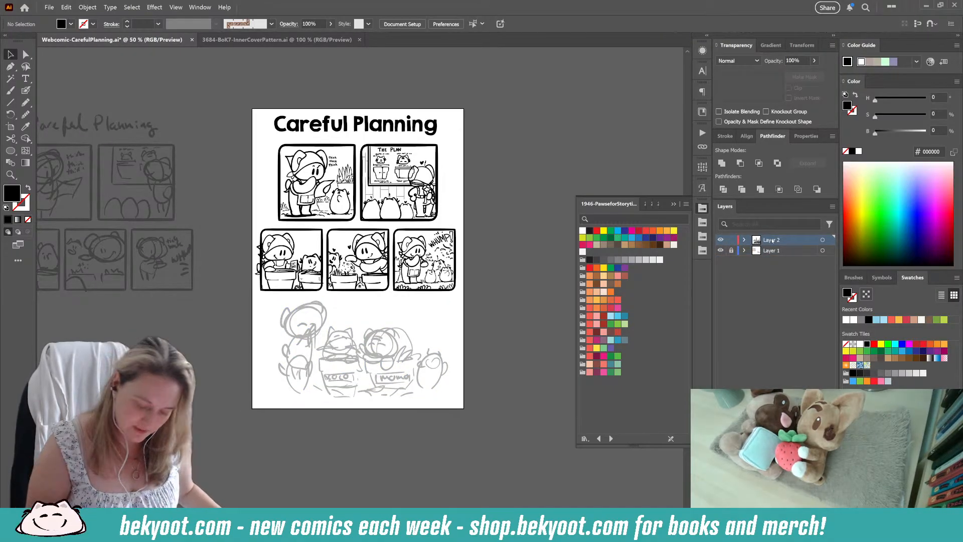
# Step: Enlarge the "Careful Planning" title so it extends slightly past both sides of the upper two panels, and display the alignment options
pyautogui.scroll(1, 393, 125)
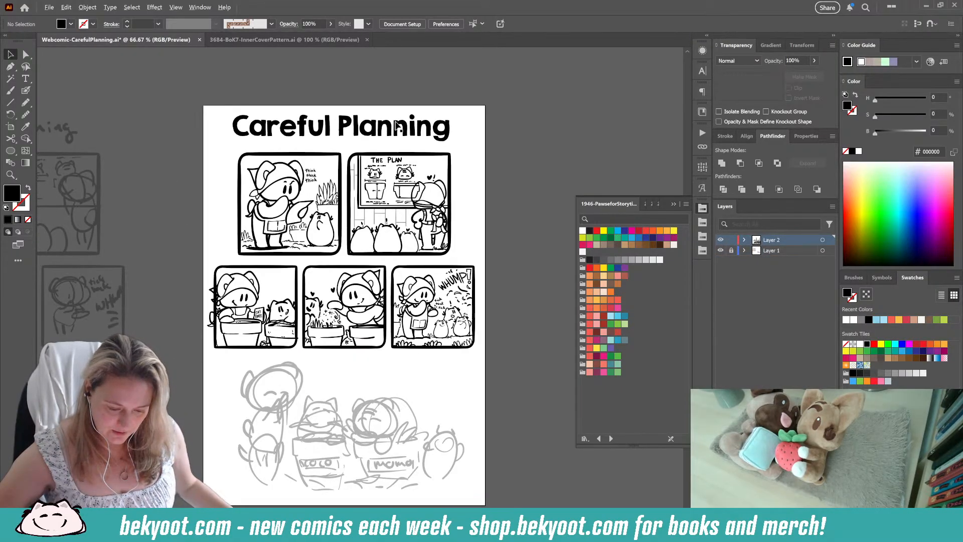
pyautogui.moveTo(345, 370); pyautogui.dragTo(329, 423)
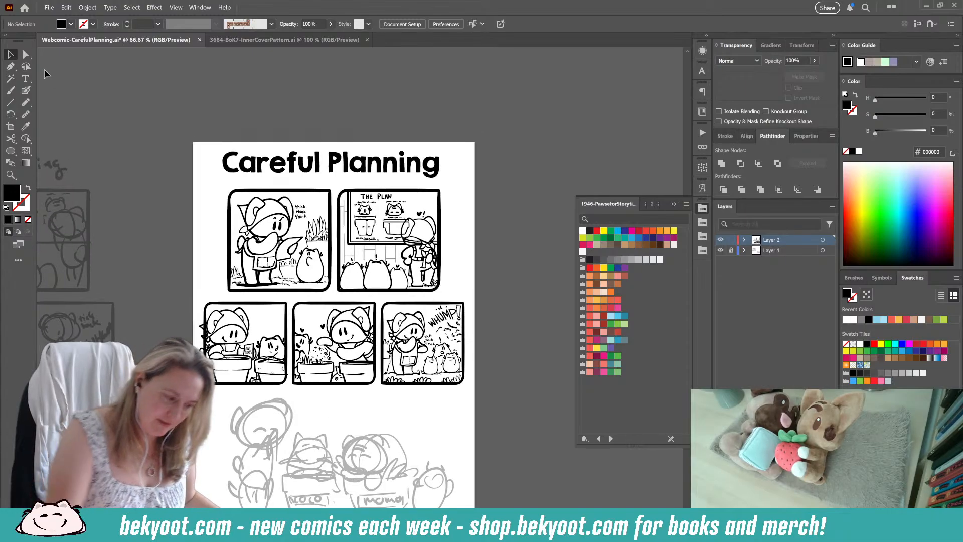
pyautogui.click(430, 176)
pyautogui.moveTo(440, 179)
pyautogui.mouseDown()
pyautogui.moveTo(454, 183)
pyautogui.moveTo(430, 174)
pyautogui.mouseUp()
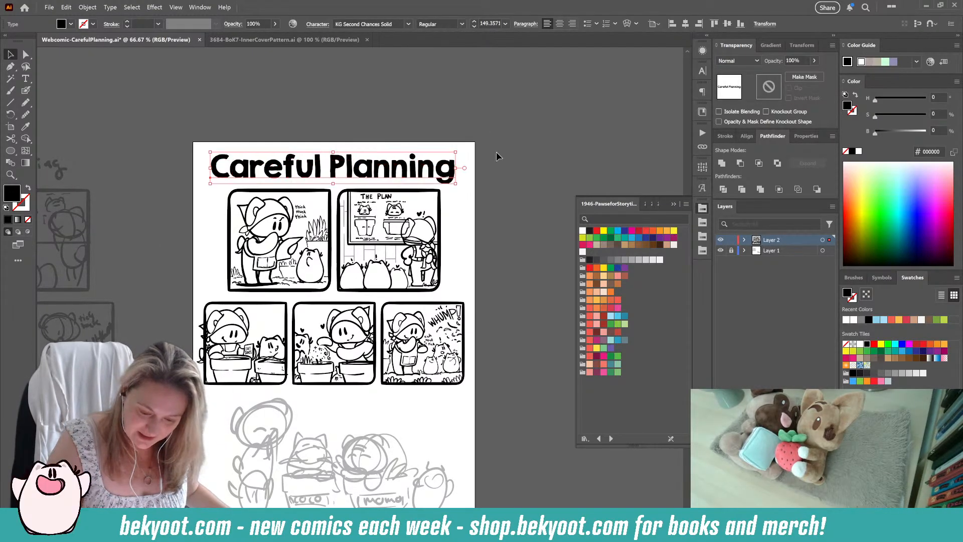
pyautogui.click(500, 153)
pyautogui.click(403, 170)
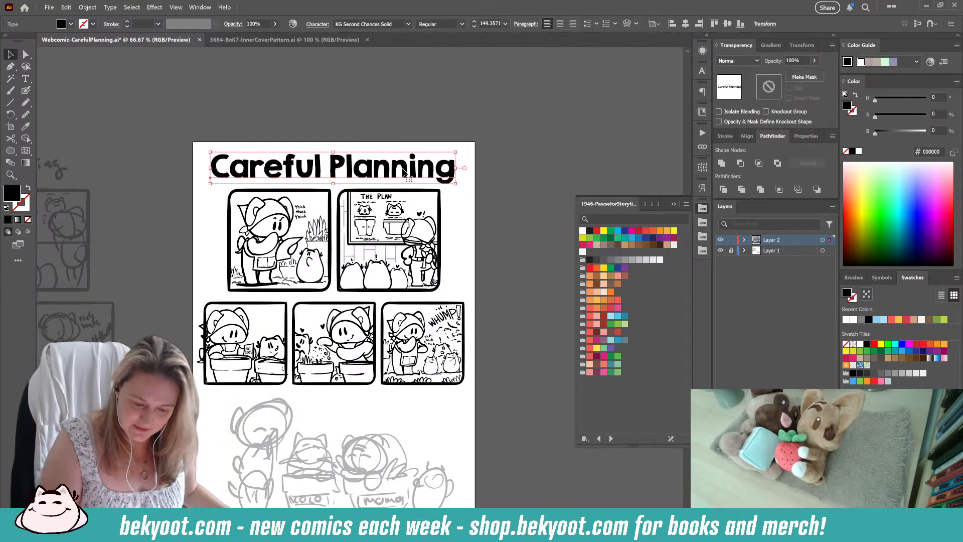
pyautogui.click(752, 137)
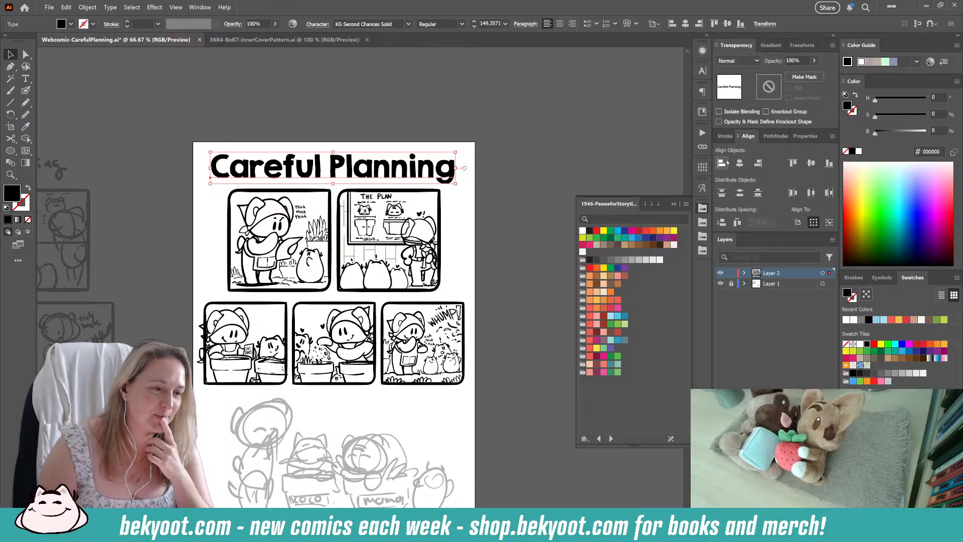
# Step: Handwrite the alternative title "Careful Planting??" with the Blob Brush above the artboard and group its strokes
pyautogui.click(26, 91)
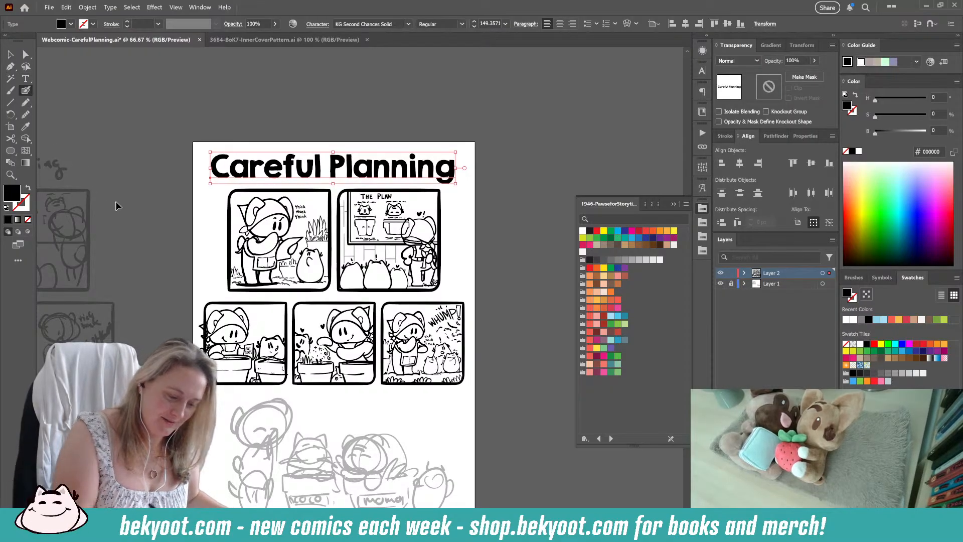
pyautogui.keyDown('ctrl'); pyautogui.click(115, 204); pyautogui.keyUp('ctrl')
pyautogui.moveTo(265, 118)
pyautogui.mouseDown()
pyautogui.moveTo(263, 129)
pyautogui.moveTo(284, 115)
pyautogui.moveTo(330, 126)
pyautogui.mouseUp()
pyautogui.moveTo(330, 111); pyautogui.dragTo(363, 123)
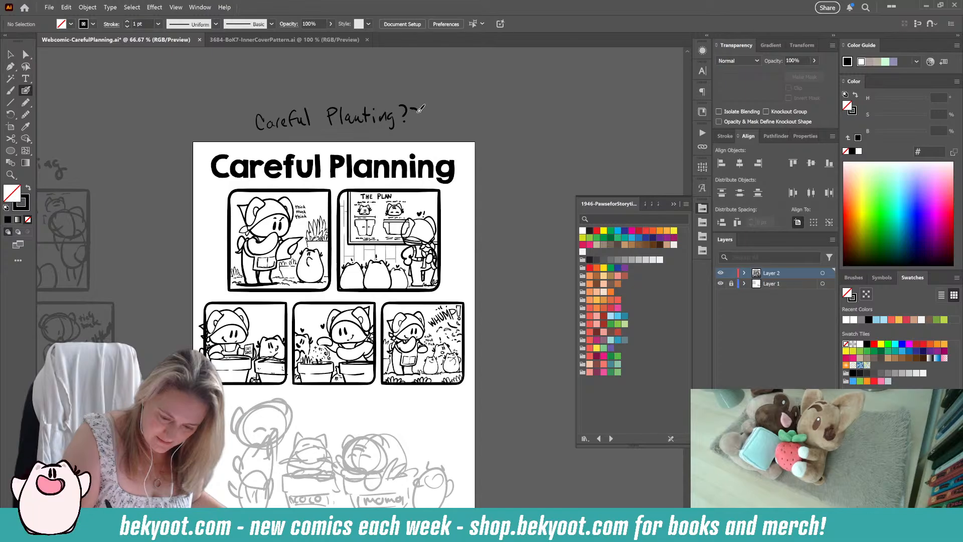
pyautogui.moveTo(436, 129); pyautogui.dragTo(441, 128)
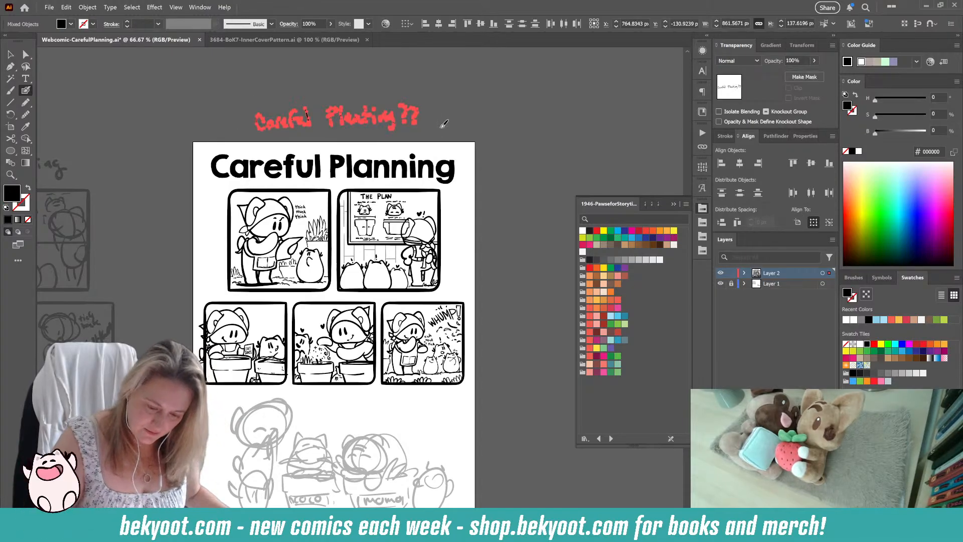
pyautogui.hotkey('ctrl', 'g')
pyautogui.keyDown('ctrl'); pyautogui.click(491, 187); pyautogui.keyUp('ctrl')
# Step: Examine the rough sketch of the bottom scene and compare its characters and pots with the inked panels above
pyautogui.scroll(-5, 484, 251)
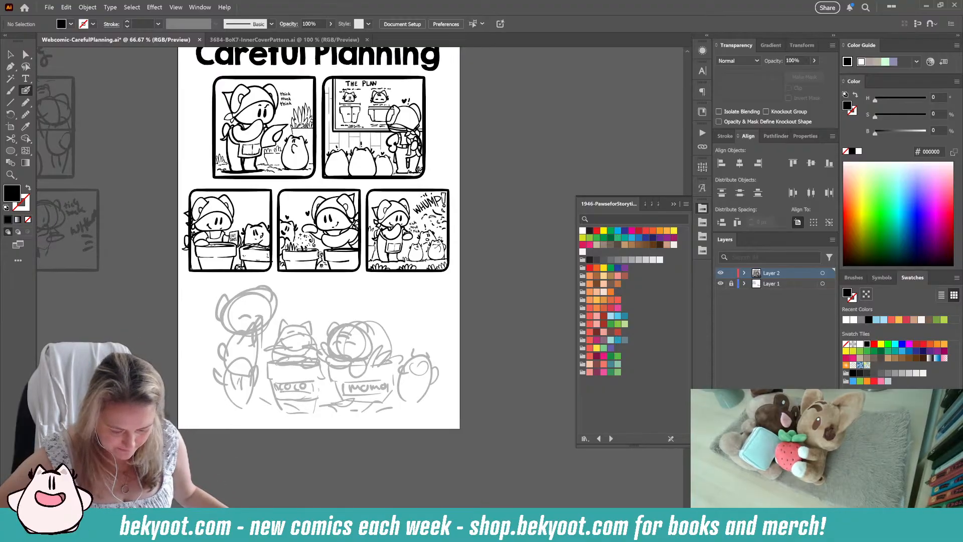
pyautogui.scroll(1, 320, 255)
pyautogui.moveTo(314, 229); pyautogui.dragTo(310, 242)
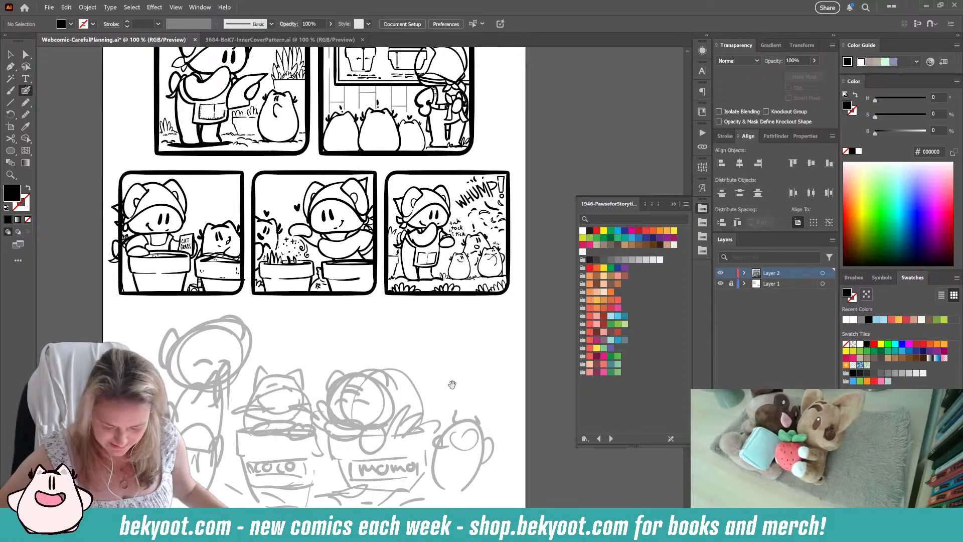
pyautogui.scroll(1, 371, 475)
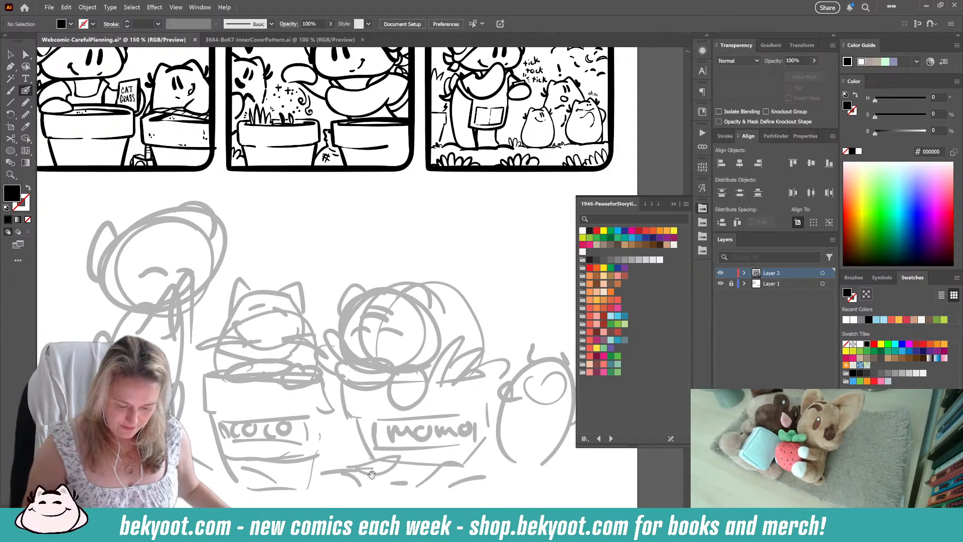
pyautogui.moveTo(371, 475); pyautogui.dragTo(307, 417)
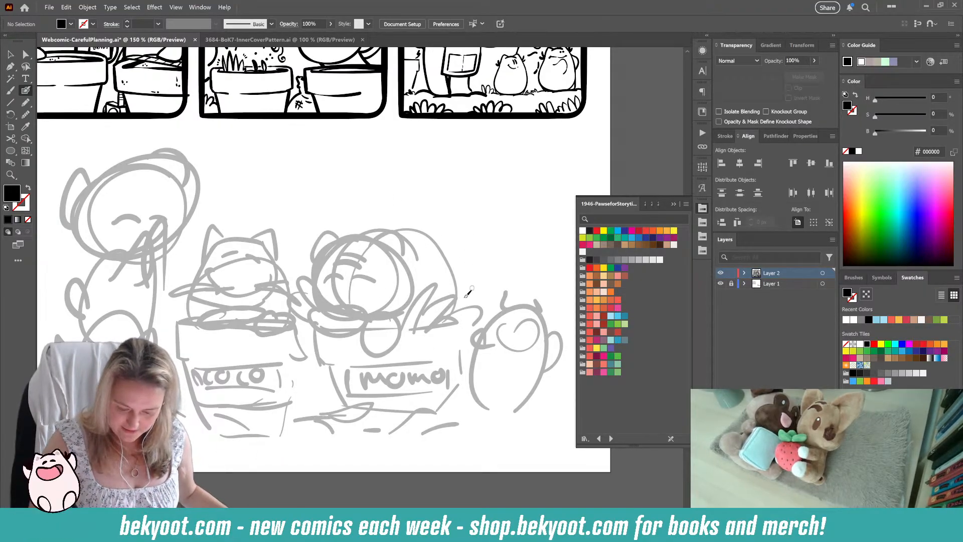
pyautogui.moveTo(408, 443); pyautogui.dragTo(286, 426)
pyautogui.moveTo(331, 293); pyautogui.dragTo(401, 426)
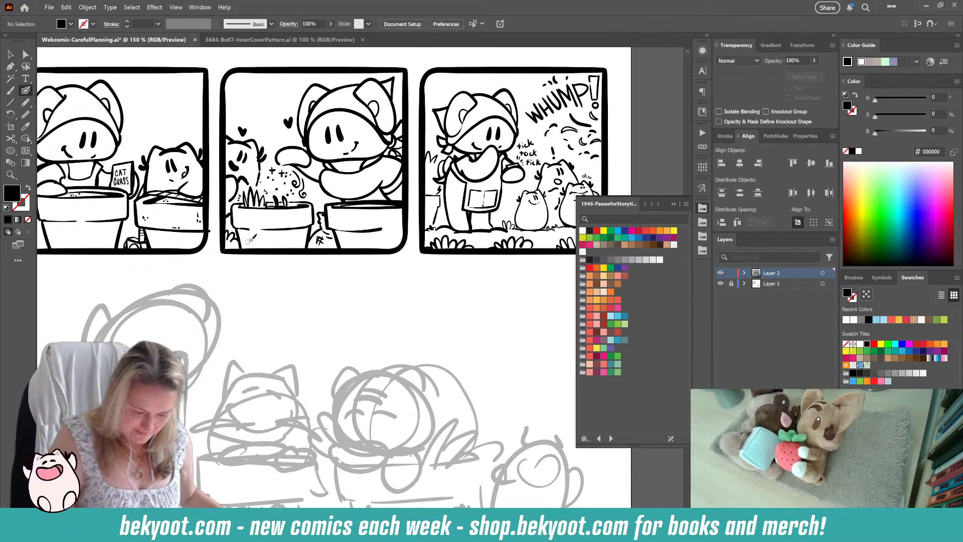
pyautogui.moveTo(257, 275)
pyautogui.mouseDown()
pyautogui.moveTo(272, 294)
pyautogui.moveTo(339, 319)
pyautogui.mouseUp()
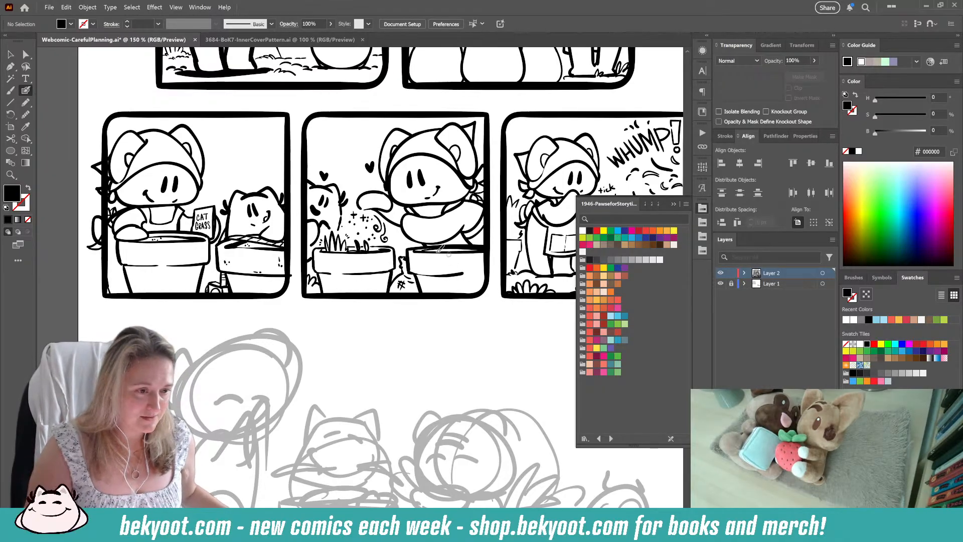
pyautogui.moveTo(446, 389)
pyautogui.mouseDown()
pyautogui.moveTo(354, 242)
pyautogui.moveTo(370, 258)
pyautogui.moveTo(309, 441)
pyautogui.moveTo(307, 484)
pyautogui.mouseUp()
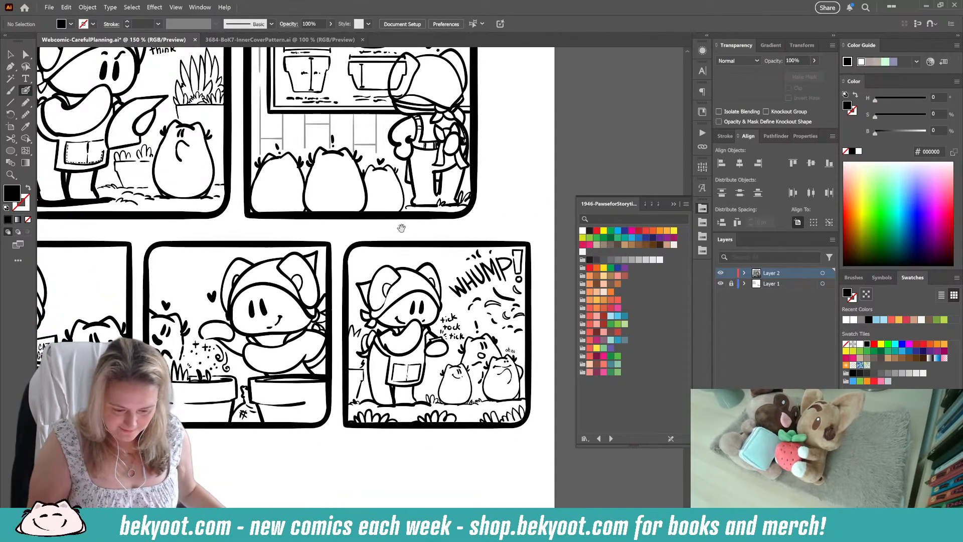
pyautogui.moveTo(400, 238); pyautogui.dragTo(414, 426)
pyautogui.moveTo(289, 438)
pyautogui.mouseDown()
pyautogui.moveTo(299, 353)
pyautogui.moveTo(386, 212)
pyautogui.mouseUp()
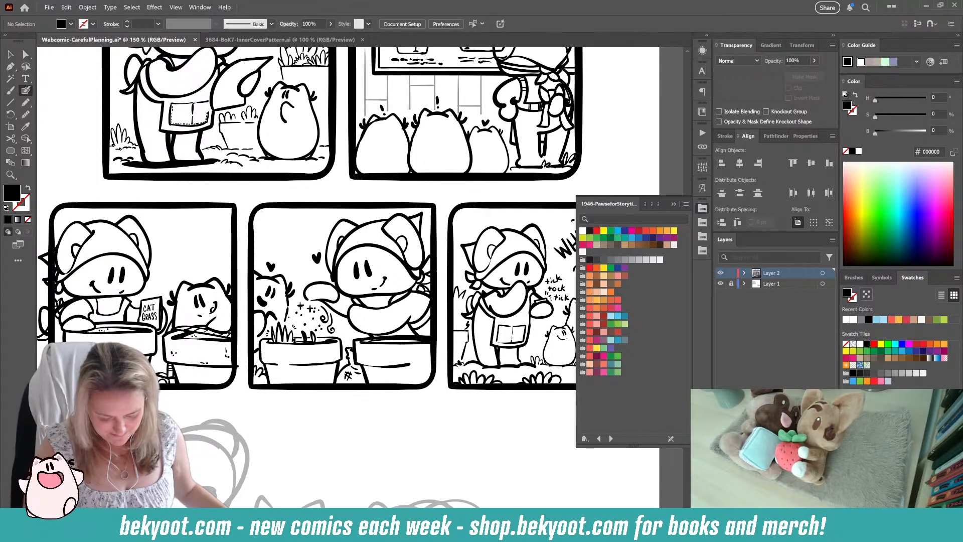
pyautogui.moveTo(350, 400); pyautogui.dragTo(344, 166)
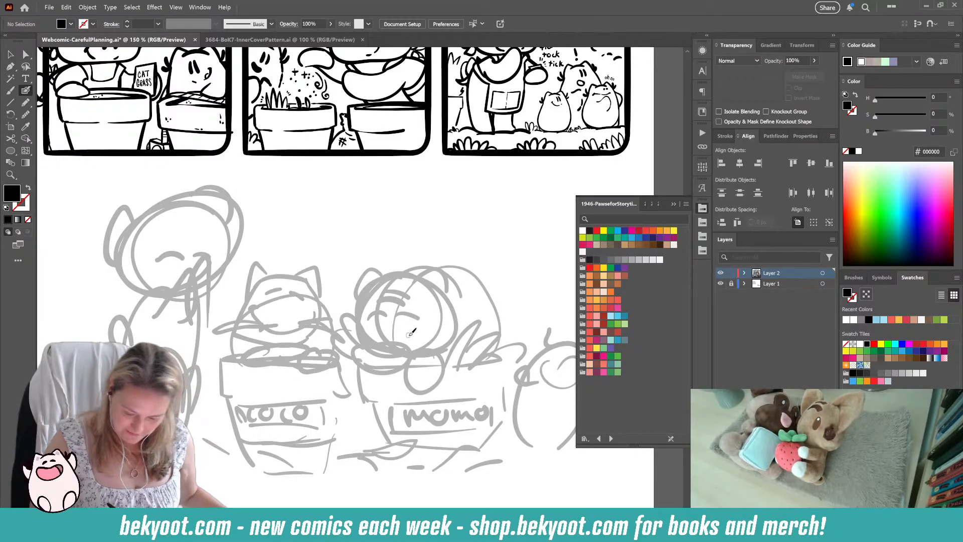
pyautogui.moveTo(399, 473); pyautogui.dragTo(281, 432)
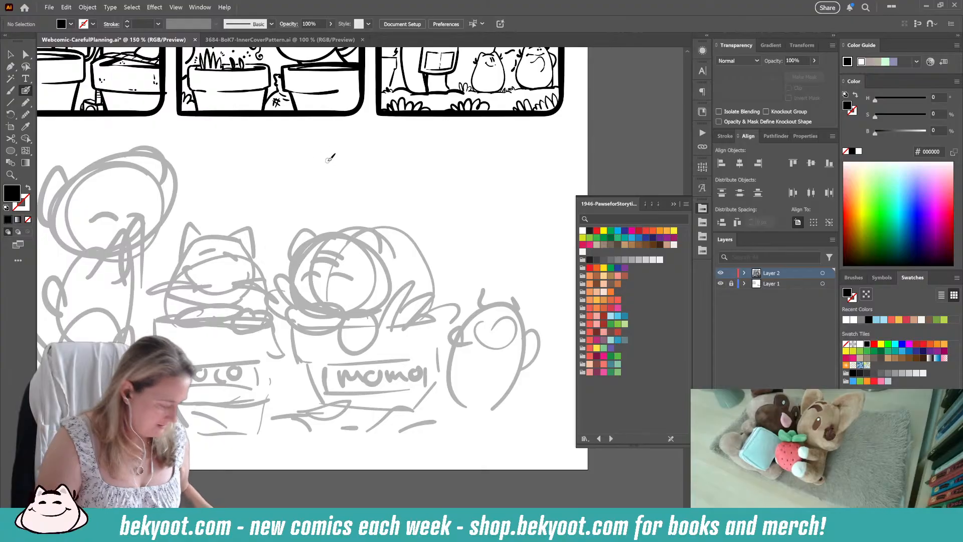
pyautogui.scroll(-1, 345, 263)
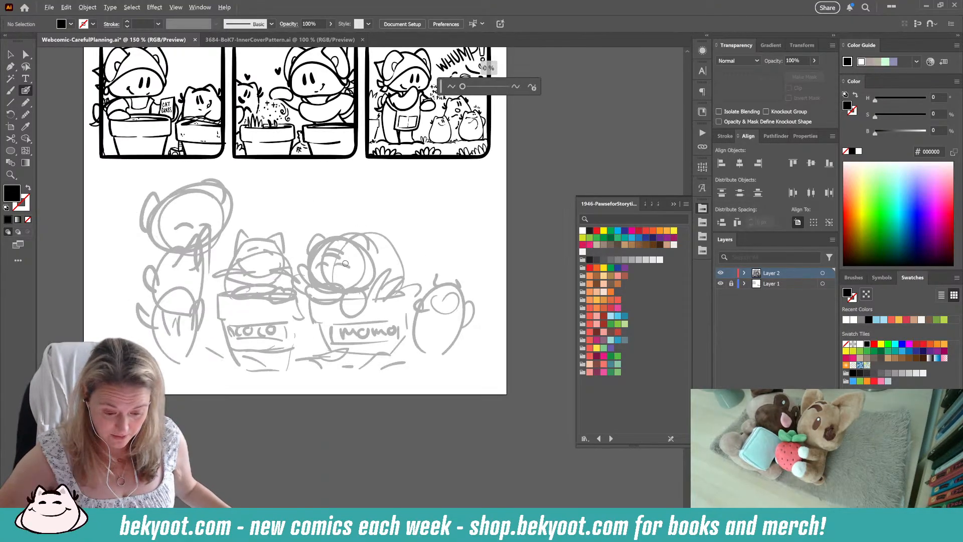
pyautogui.scroll(-2, 345, 263)
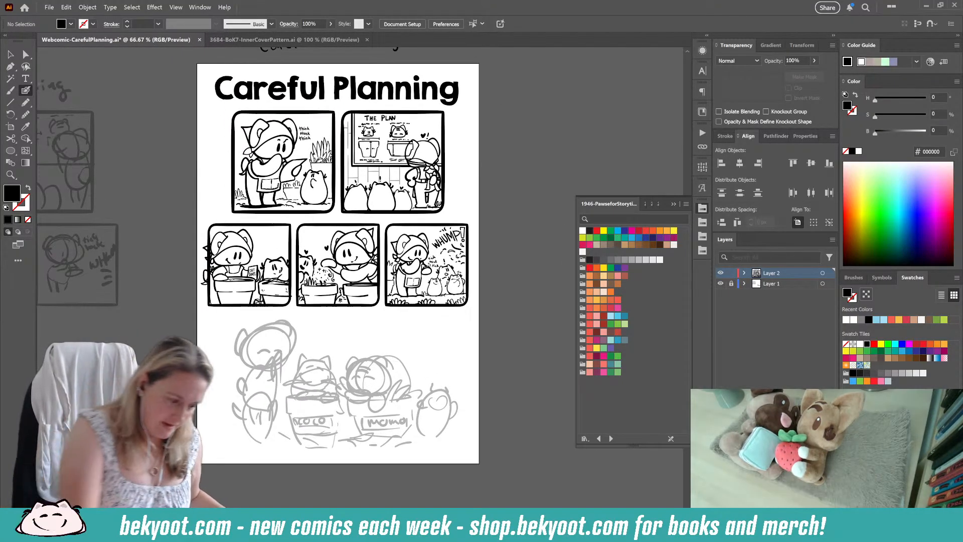
# Step: Select the black frames of all five inked panels together, without their artwork
pyautogui.press('v')
pyautogui.click(317, 114)
pyautogui.keyDown('shift'); pyautogui.click(353, 115); pyautogui.keyUp('shift')
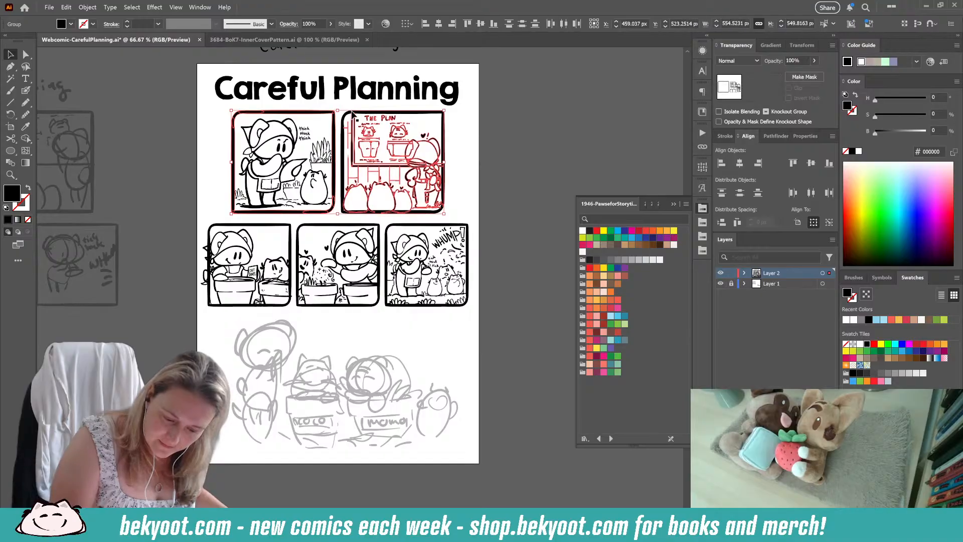
pyautogui.moveTo(438, 134); pyautogui.dragTo(440, 134)
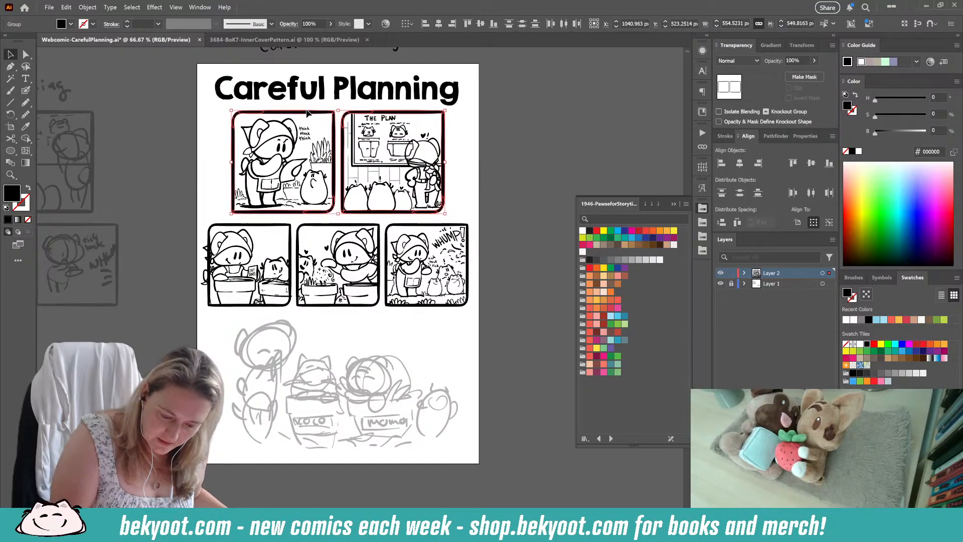
pyautogui.keyDown('shift'); pyautogui.click(282, 225); pyautogui.keyUp('shift')
pyautogui.keyDown('shift'); pyautogui.click(324, 228); pyautogui.keyUp('shift')
pyautogui.keyDown('shift'); pyautogui.click(408, 228); pyautogui.keyUp('shift')
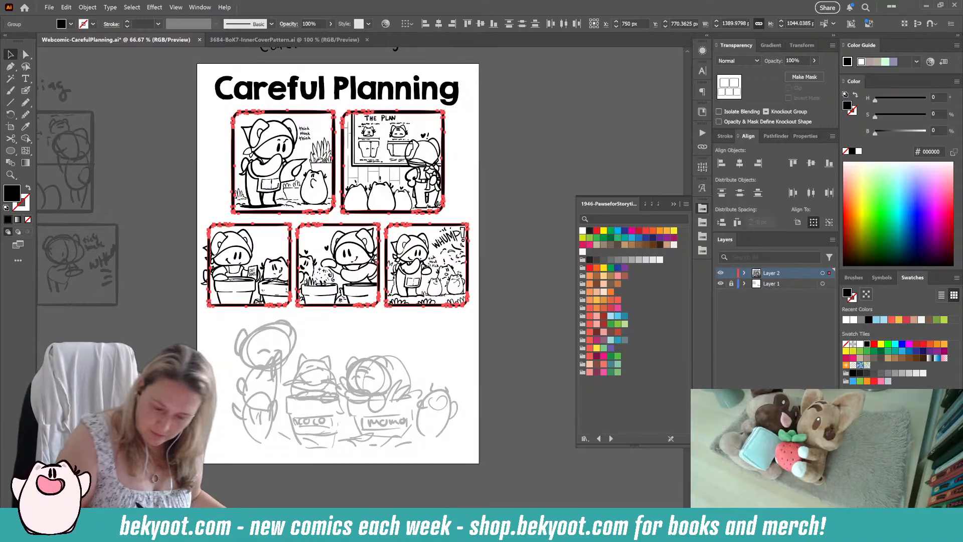
# Step: Group each panel's frame with its inked artwork, one panel at a time, and save the document
pyautogui.click(458, 144)
pyautogui.click(434, 170)
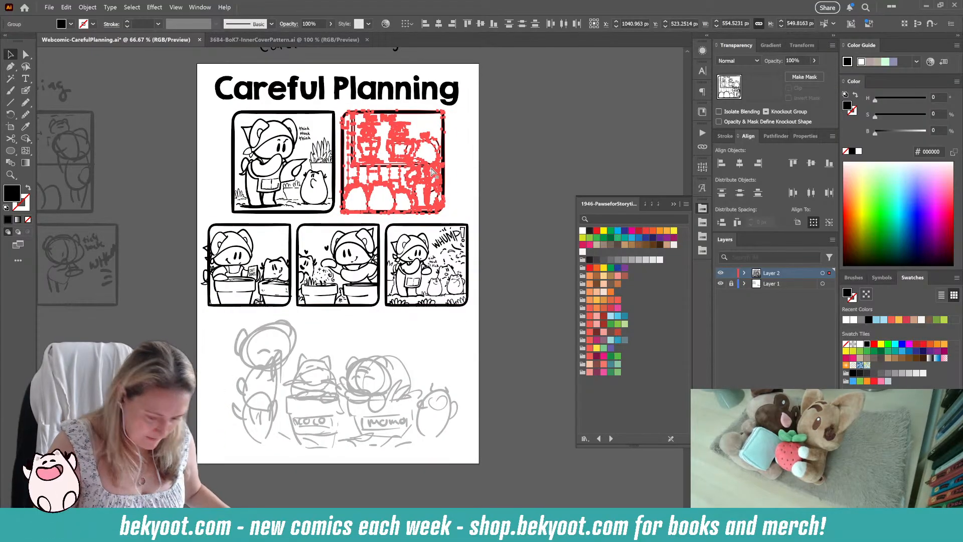
pyautogui.click(260, 168)
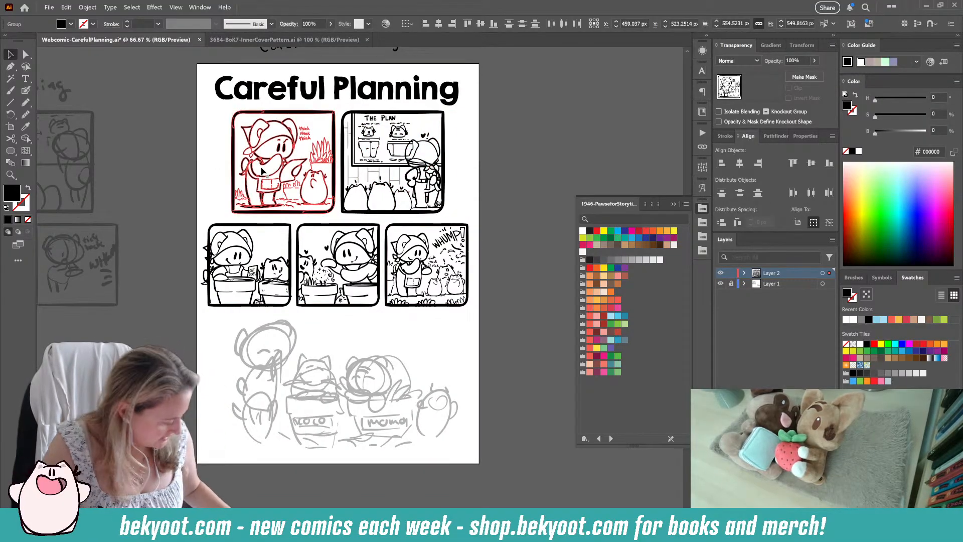
pyautogui.click(502, 243)
pyautogui.click(441, 261)
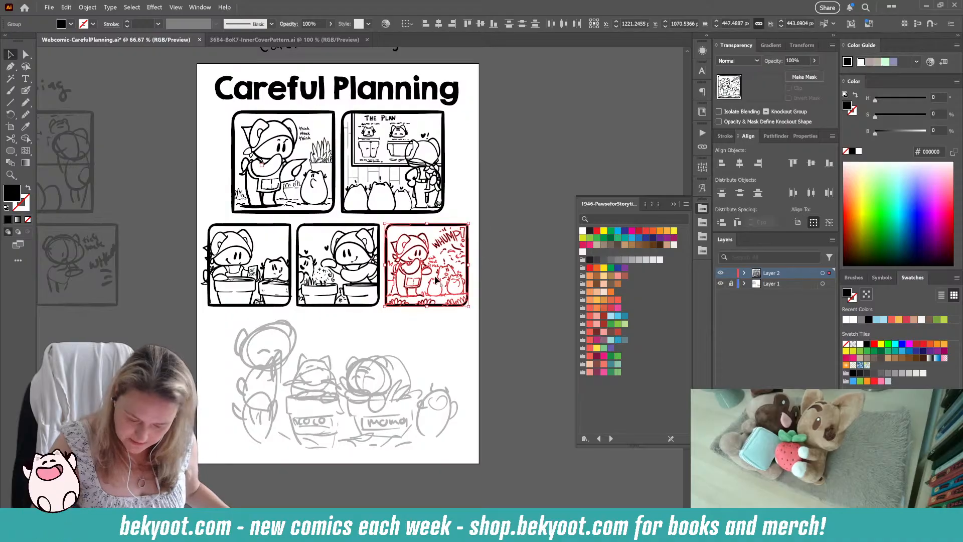
pyautogui.click(345, 285)
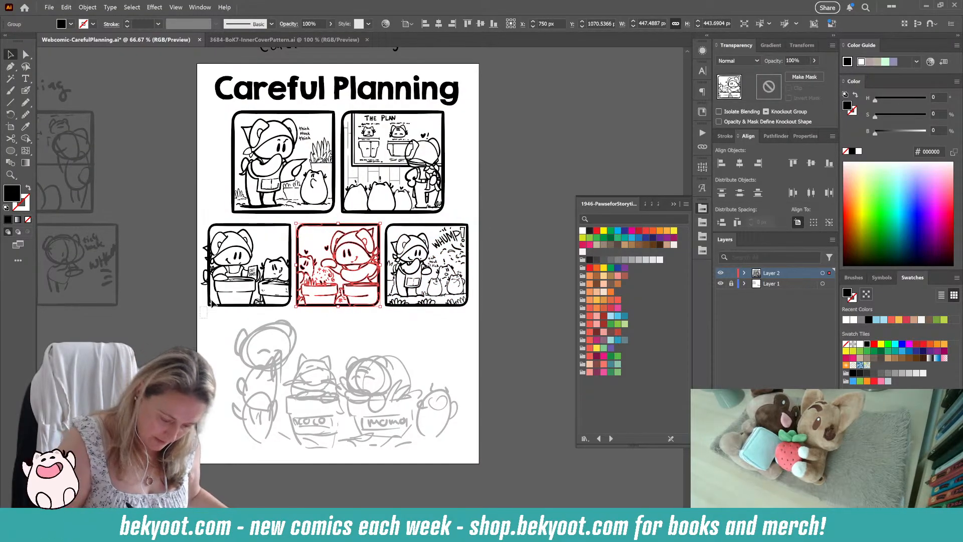
pyautogui.click(233, 283)
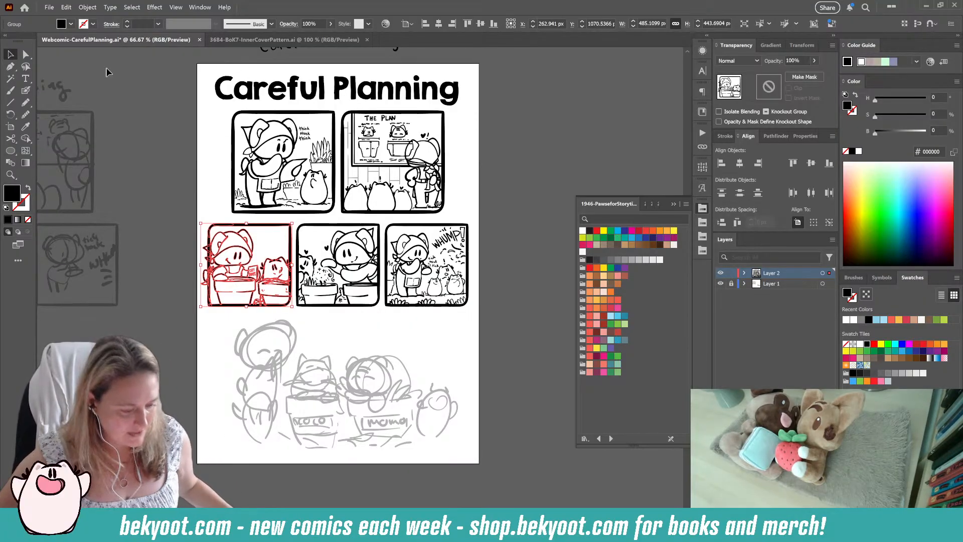
pyautogui.hotkey('ctrl', 's')
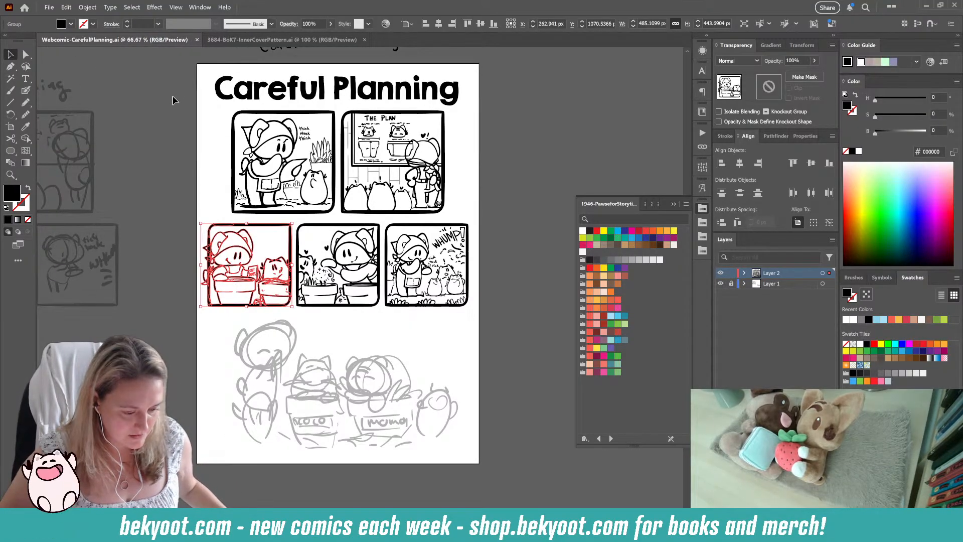
pyautogui.click(191, 134)
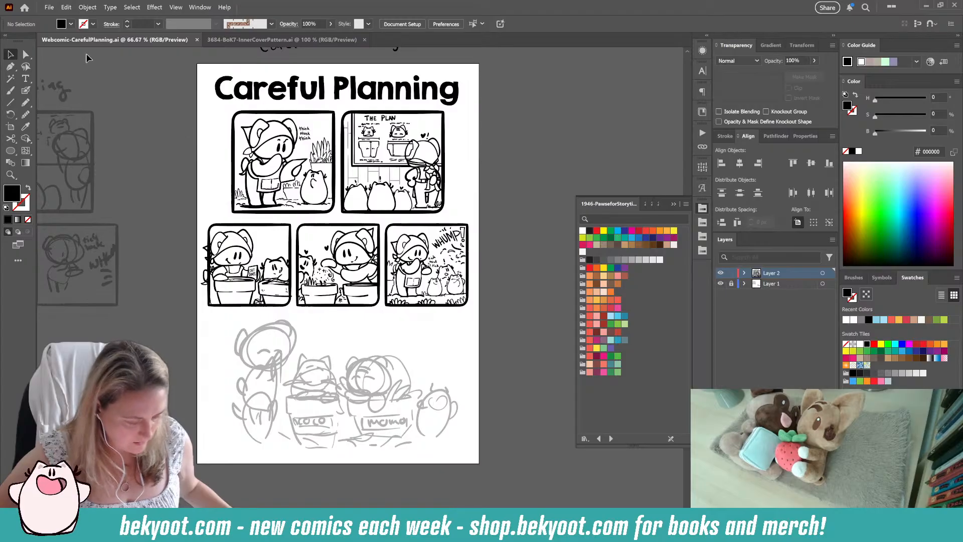
# Step: Open the recent file Webcomic-Unbothered.ai and select the artwork of the first panel on its comic page
pyautogui.click(49, 7)
pyautogui.moveTo(151, 51)
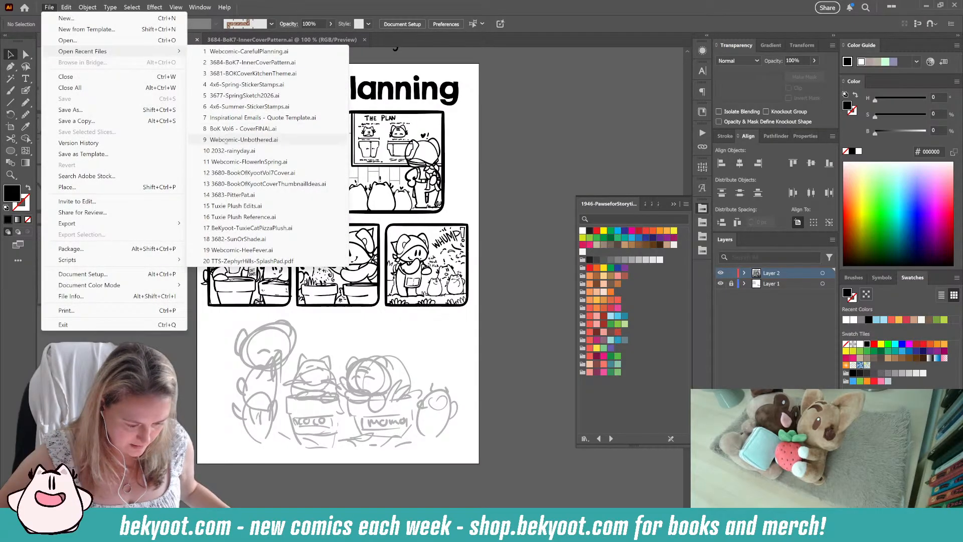
pyautogui.click(227, 139)
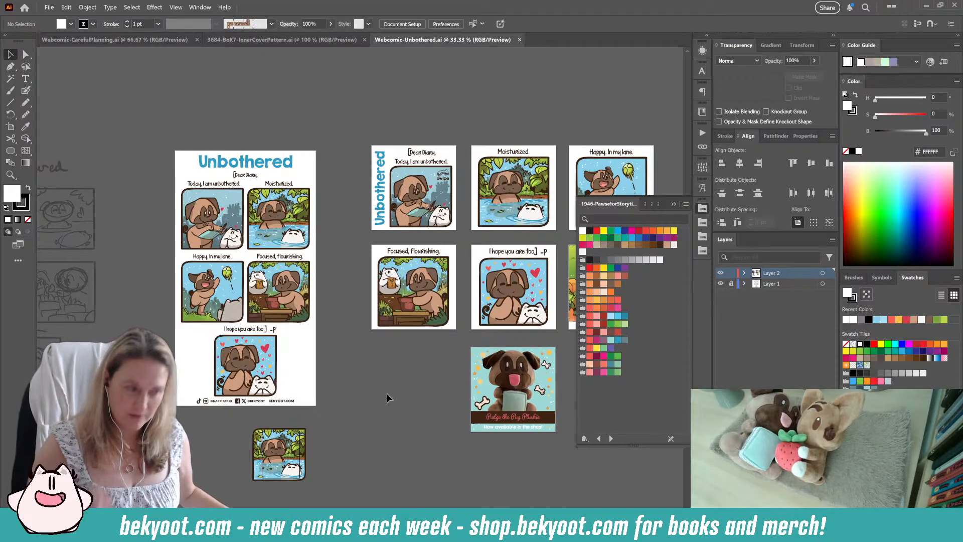
pyautogui.moveTo(458, 422); pyautogui.dragTo(373, 359)
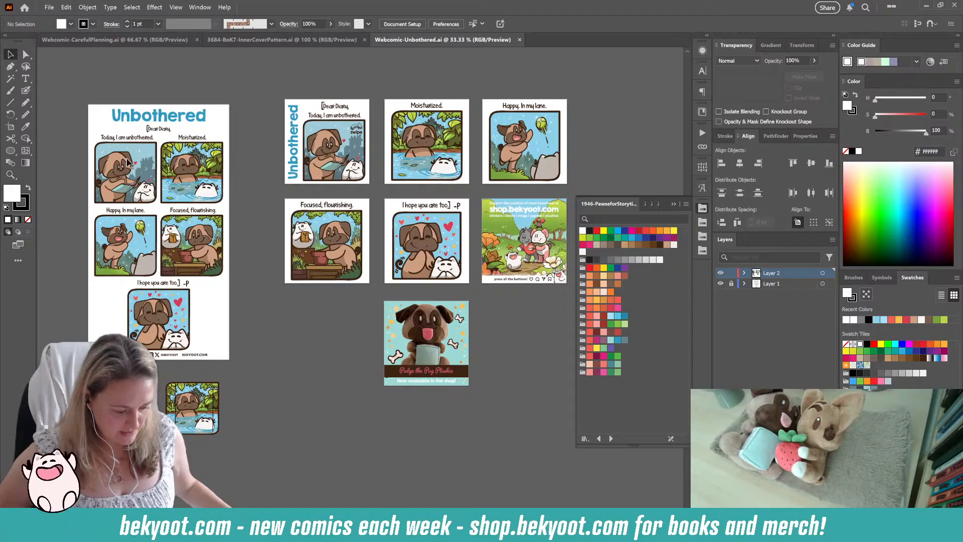
pyautogui.click(128, 161)
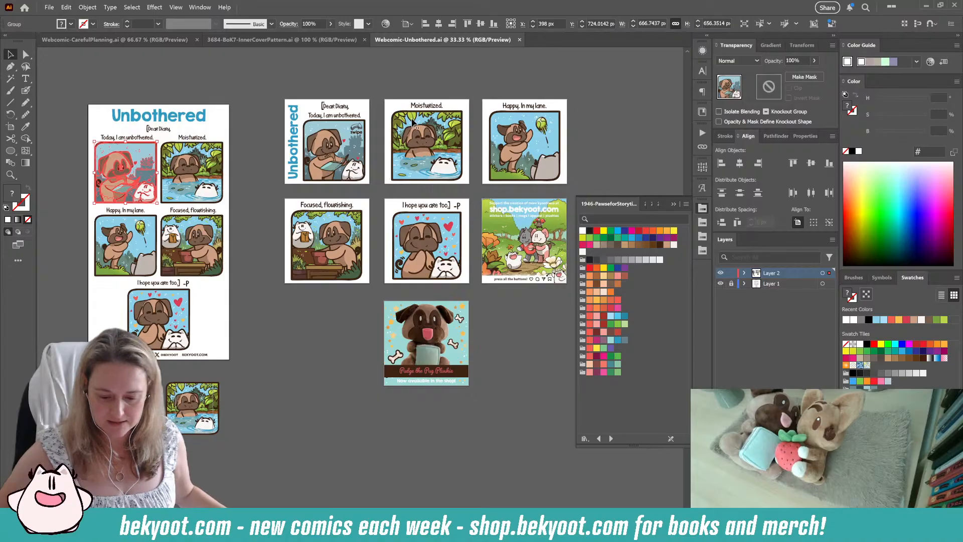
# Step: Examine the square single-panel artboards of the Unbothered comic, displaying their artboard boundaries and names
pyautogui.click(361, 100)
pyautogui.scroll(2, 361, 107)
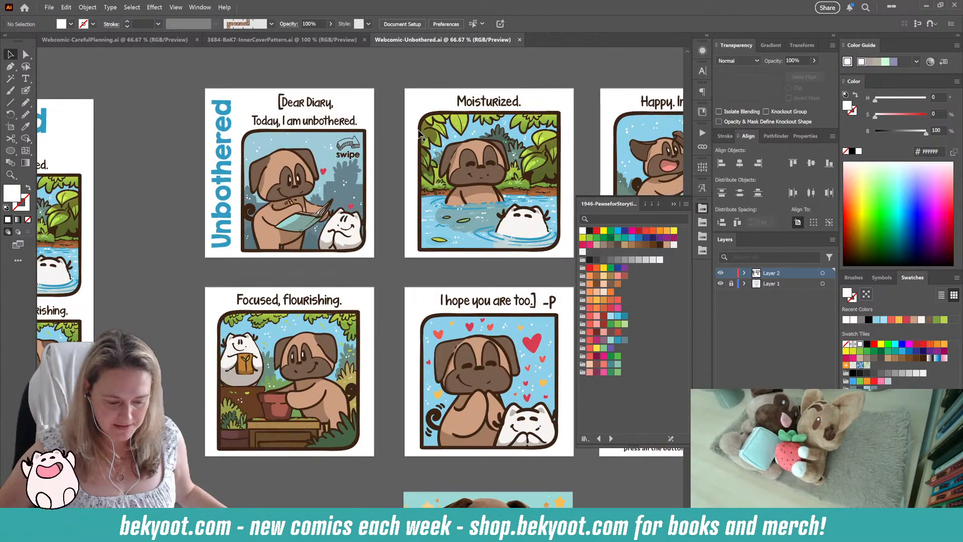
pyautogui.moveTo(414, 145); pyautogui.dragTo(258, 101)
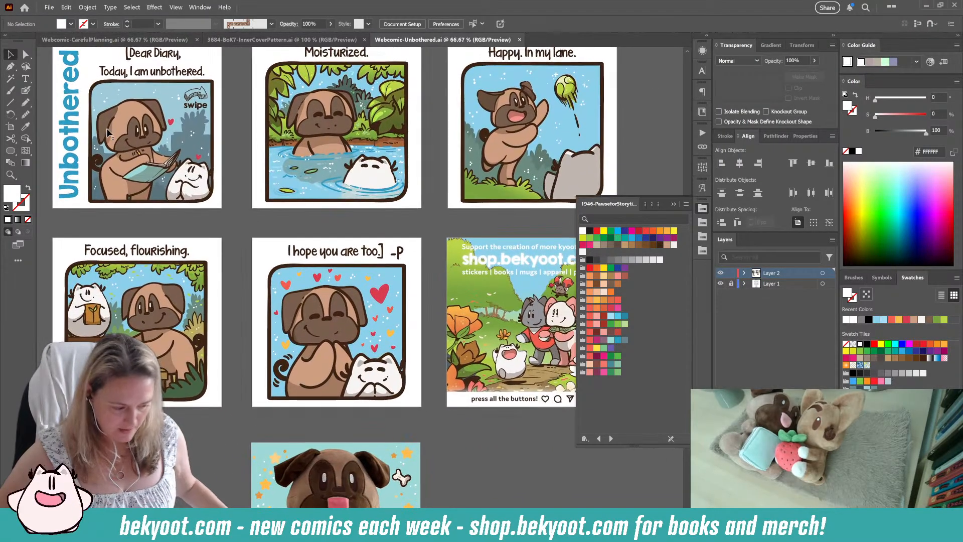
pyautogui.click(7, 126)
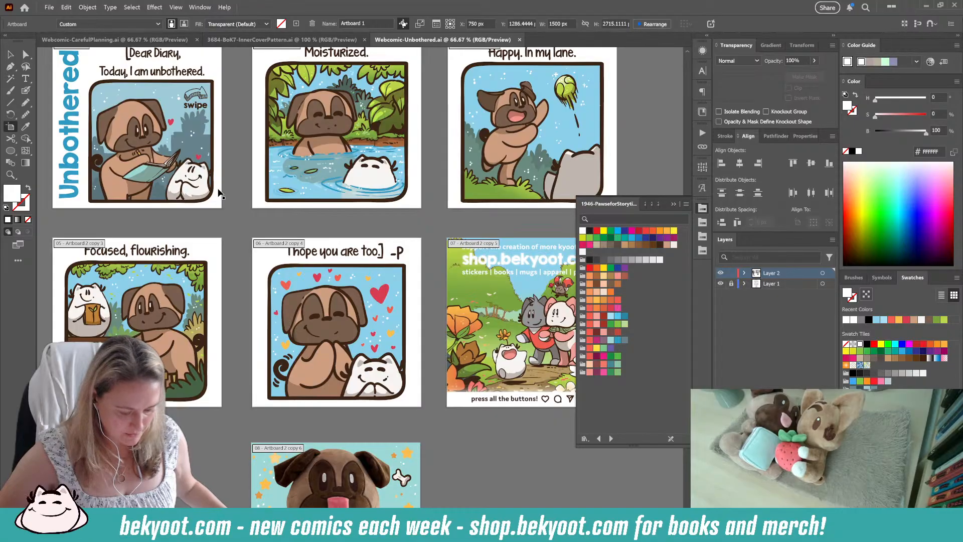
pyautogui.scroll(-1, 239, 219)
pyautogui.scroll(2, 250, 216)
pyautogui.scroll(1, 252, 217)
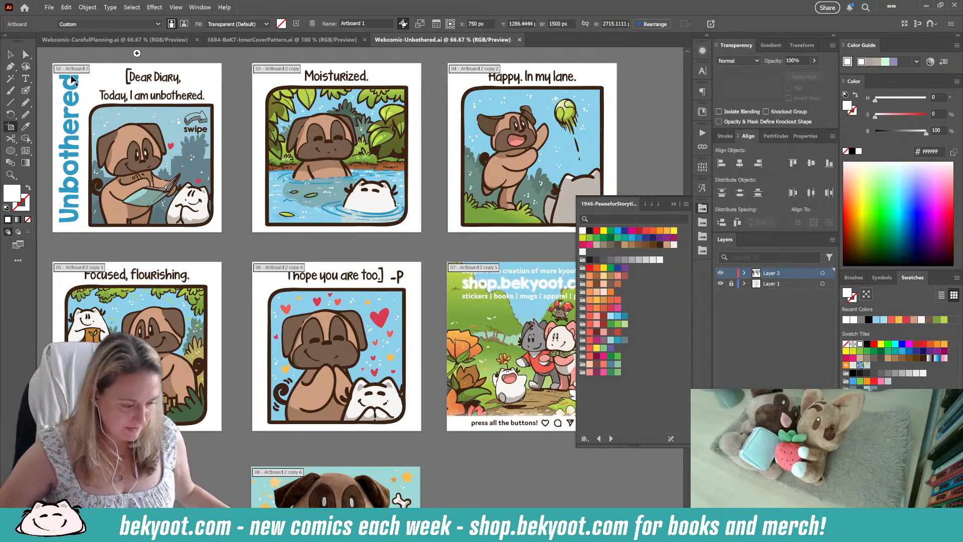
pyautogui.click(10, 53)
# Step: Export the Unbothered comic as a PNG using artboards, limited to range 1, under the file name Webcomic-Unbothered
pyautogui.click(48, 7)
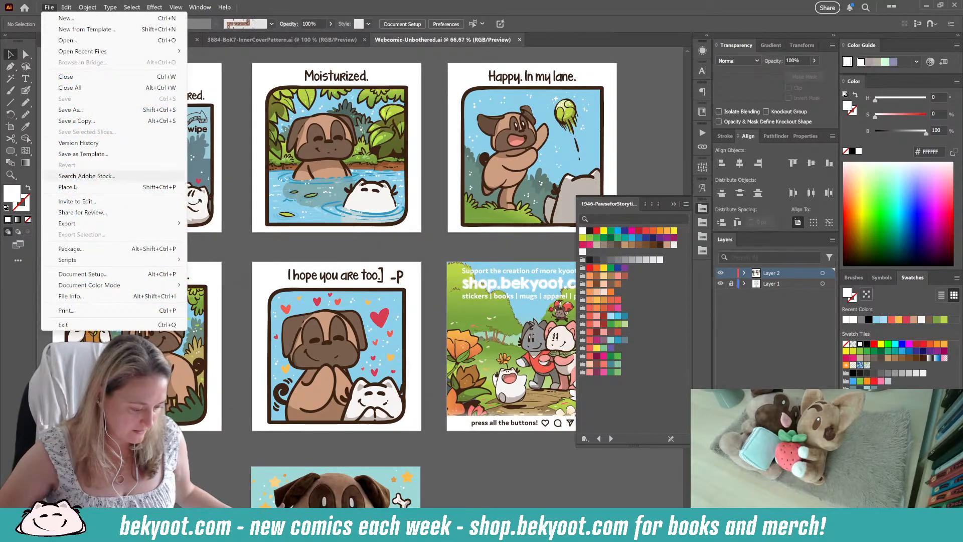
pyautogui.moveTo(75, 227)
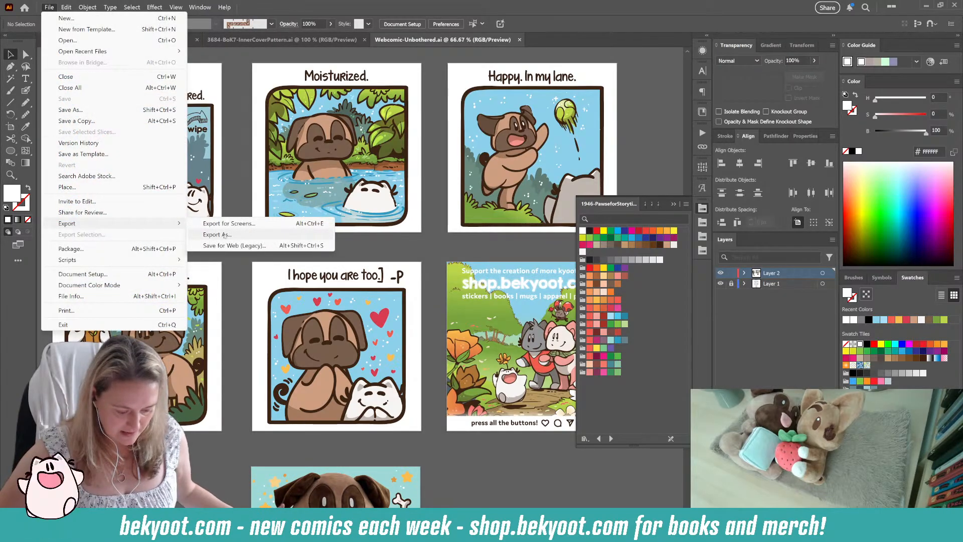
pyautogui.click(225, 236)
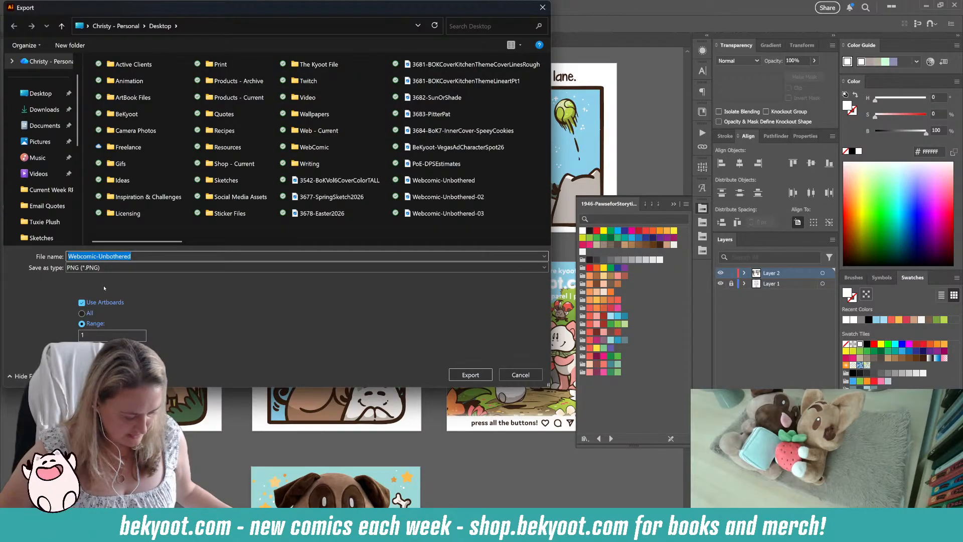
pyautogui.click(89, 333)
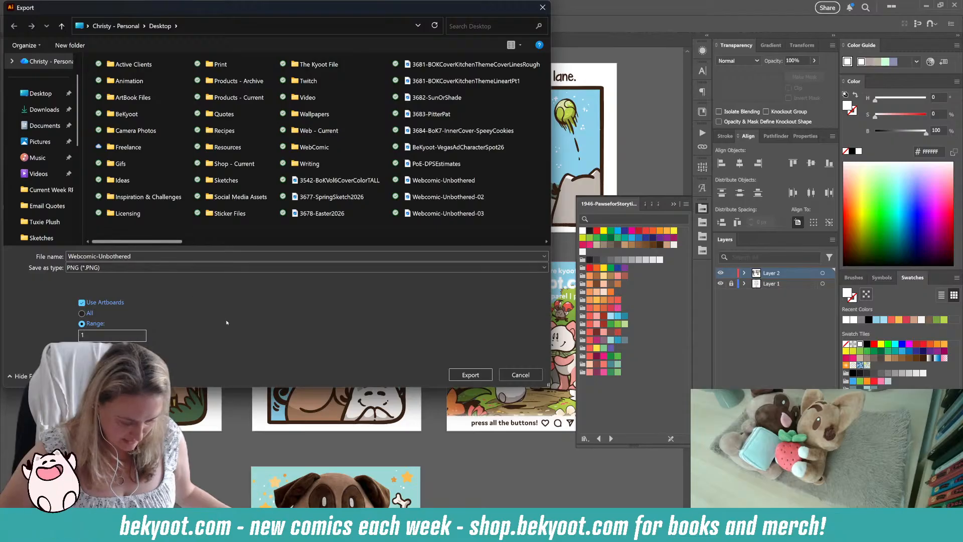
pyautogui.click(470, 374)
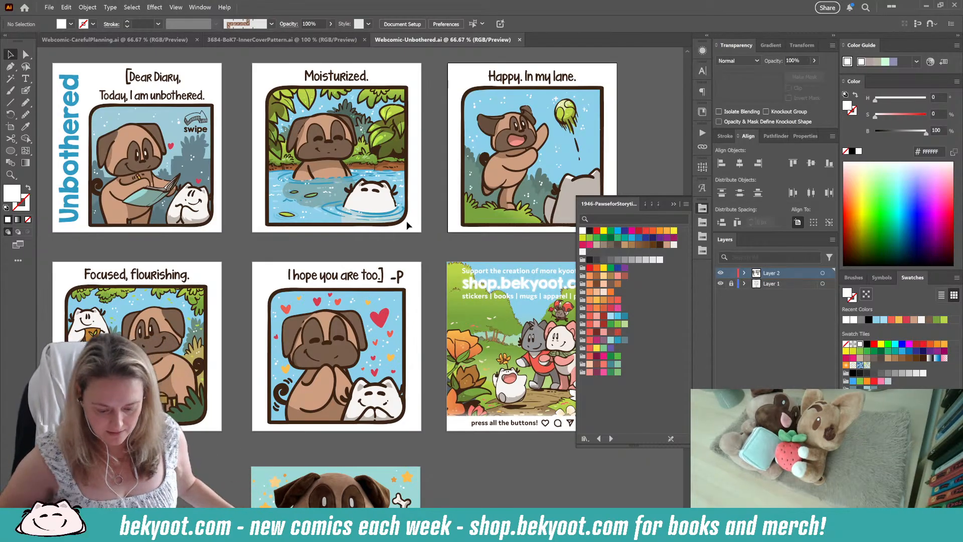
# Step: Isolate the group of the "Moisturized." panel on the full Unbothered comic page
pyautogui.scroll(-1, 429, 283)
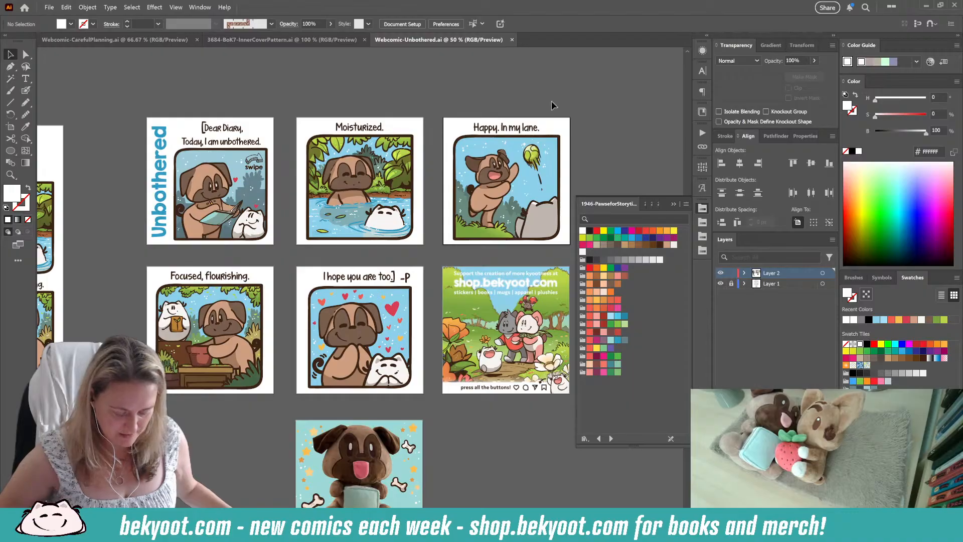
pyautogui.moveTo(181, 320); pyautogui.dragTo(477, 254)
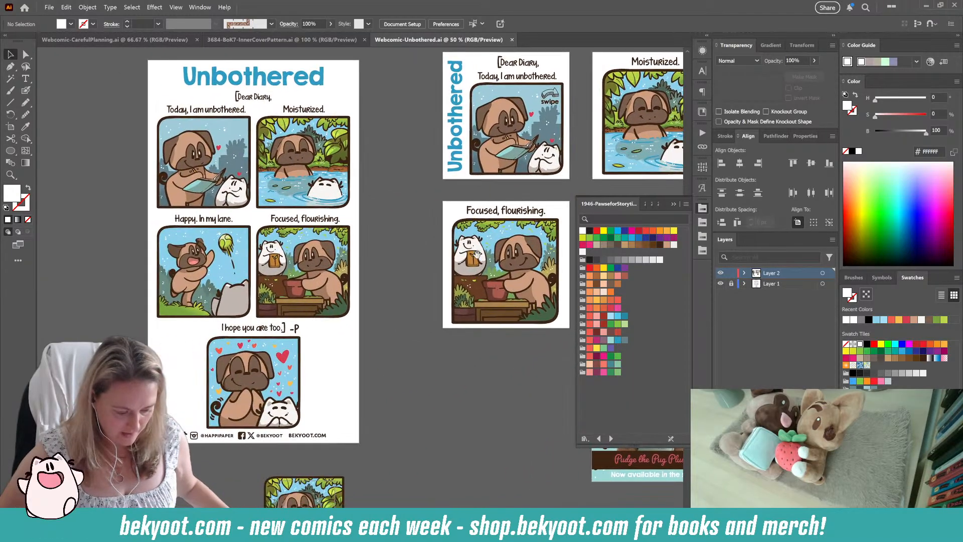
pyautogui.scroll(-3, 309, 410)
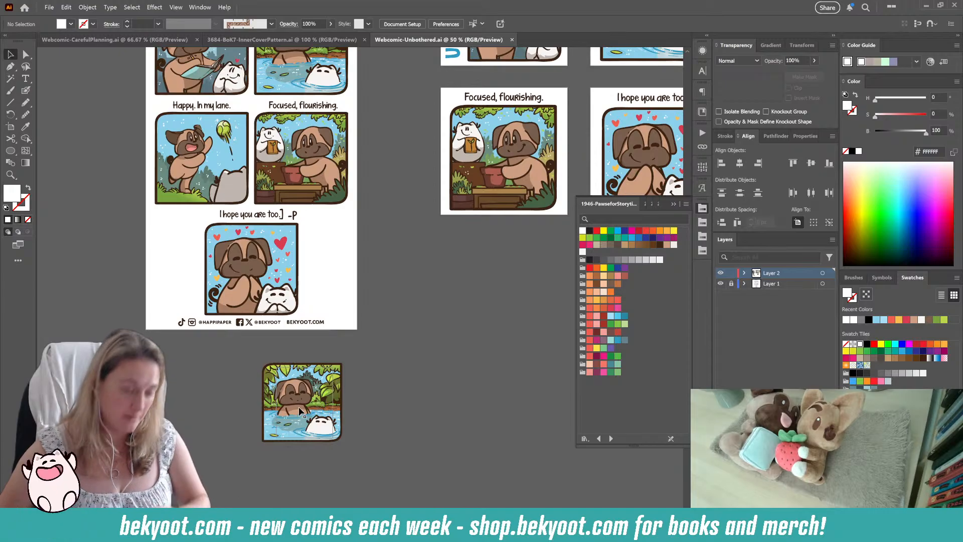
pyautogui.moveTo(344, 225); pyautogui.dragTo(331, 329)
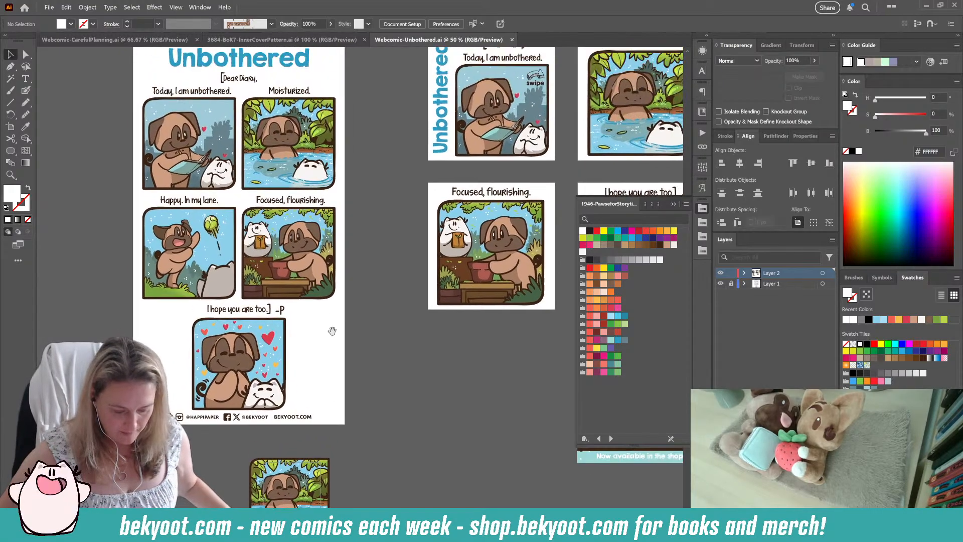
pyautogui.moveTo(367, 280)
pyautogui.mouseDown()
pyautogui.moveTo(357, 303)
pyautogui.moveTo(304, 290)
pyautogui.mouseUp()
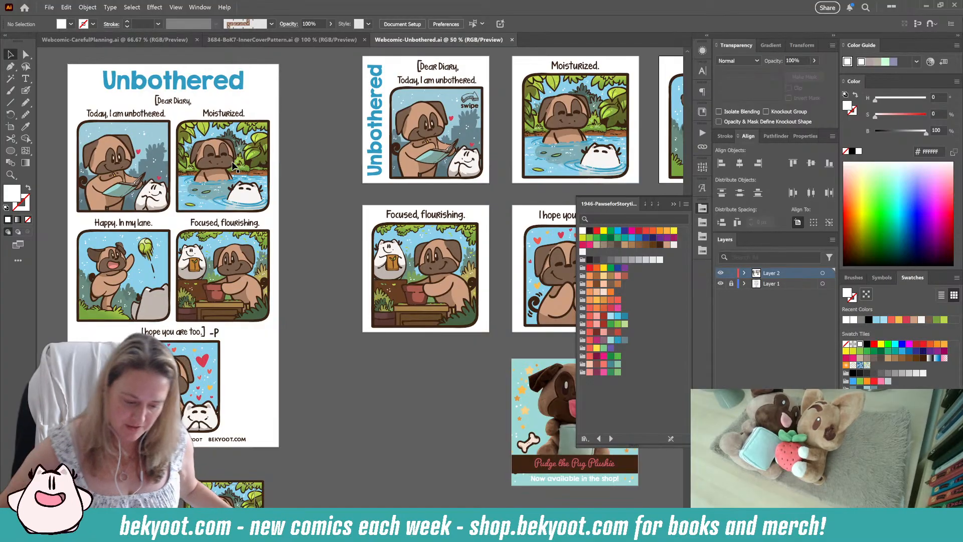
pyautogui.click(207, 164)
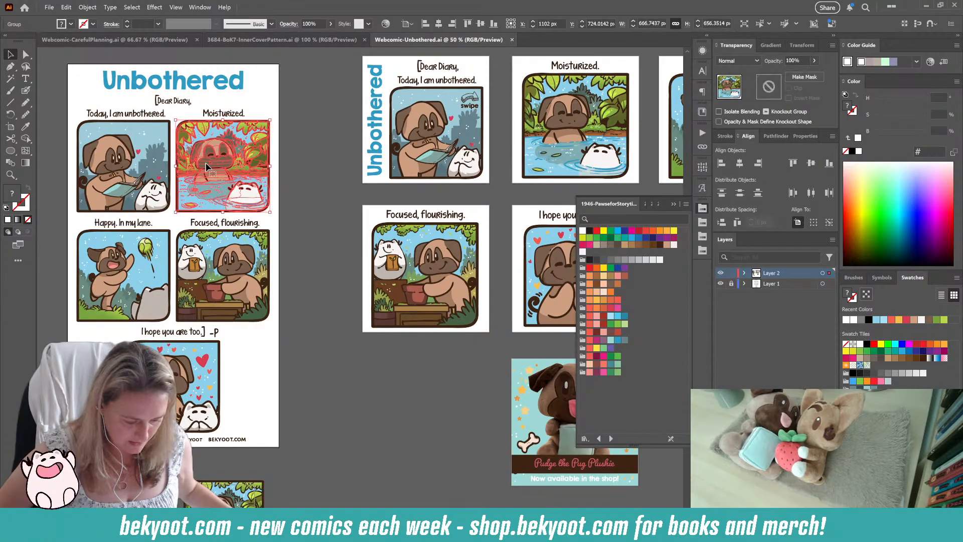
pyautogui.doubleClick(213, 172)
pyautogui.scroll(2, 221, 161)
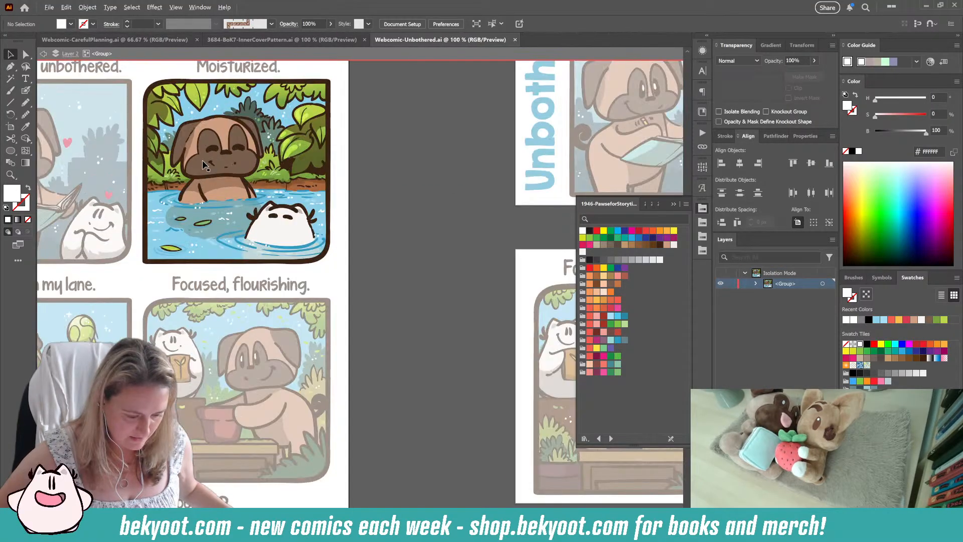
# Step: Inspect the panel's frame, its nested artwork group and a leaf outline inside it, and leave isolation mode
pyautogui.click(271, 90)
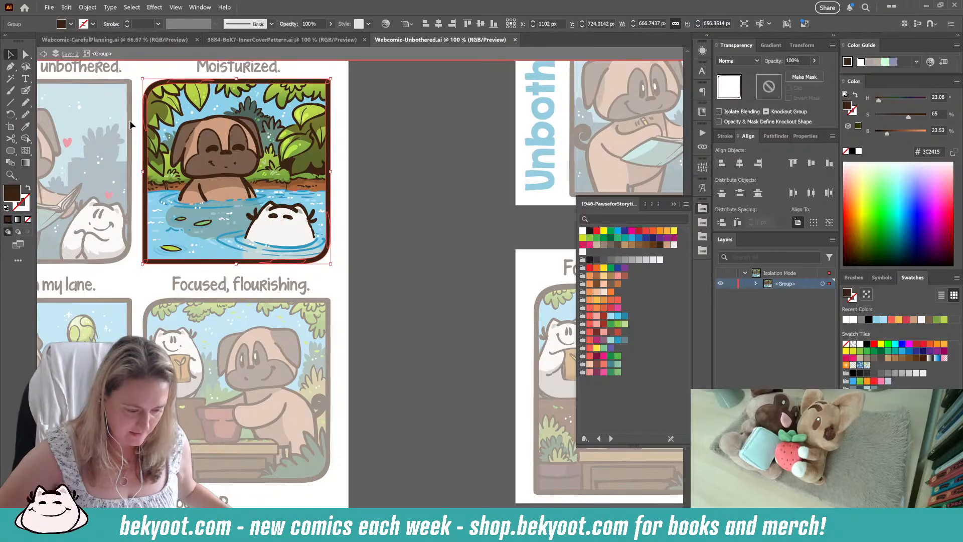
pyautogui.click(248, 187)
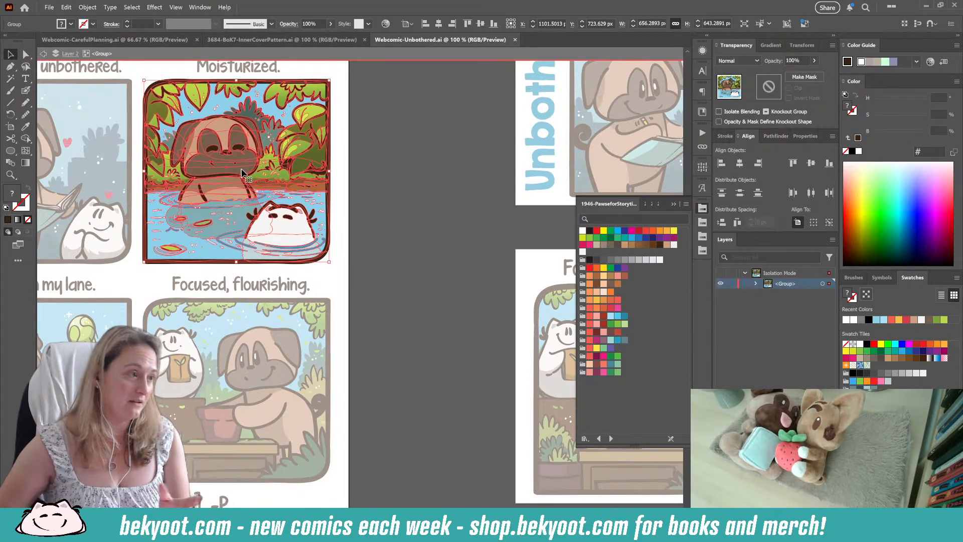
pyautogui.doubleClick(258, 161)
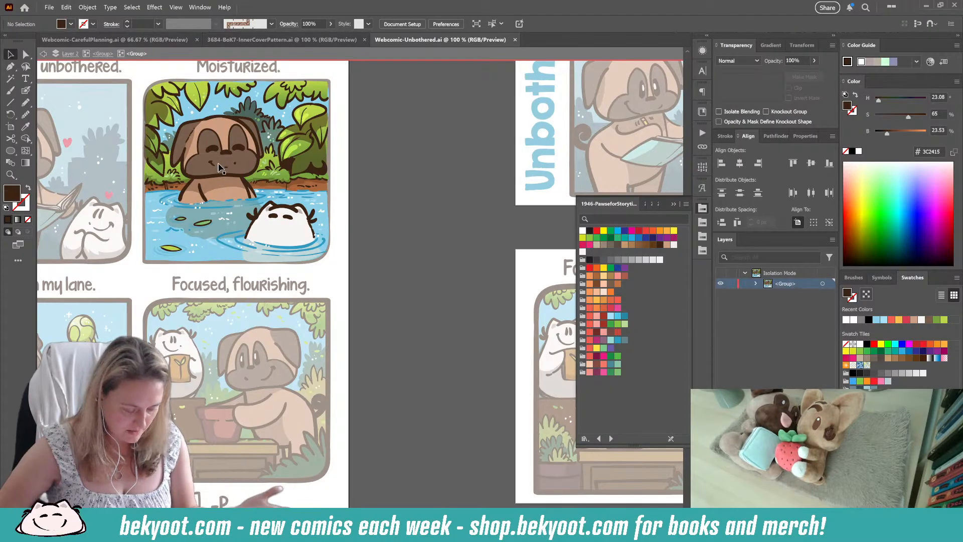
pyautogui.click(294, 113)
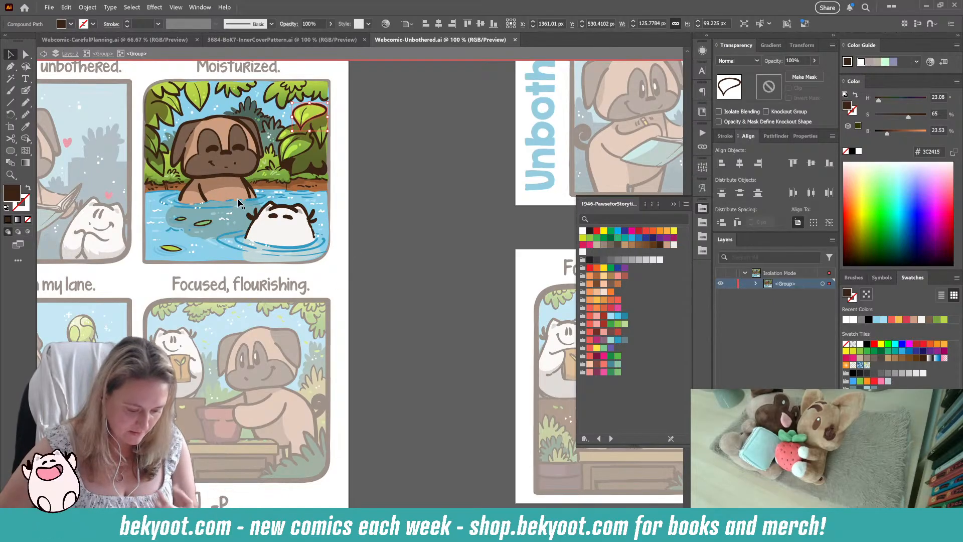
pyautogui.doubleClick(368, 162)
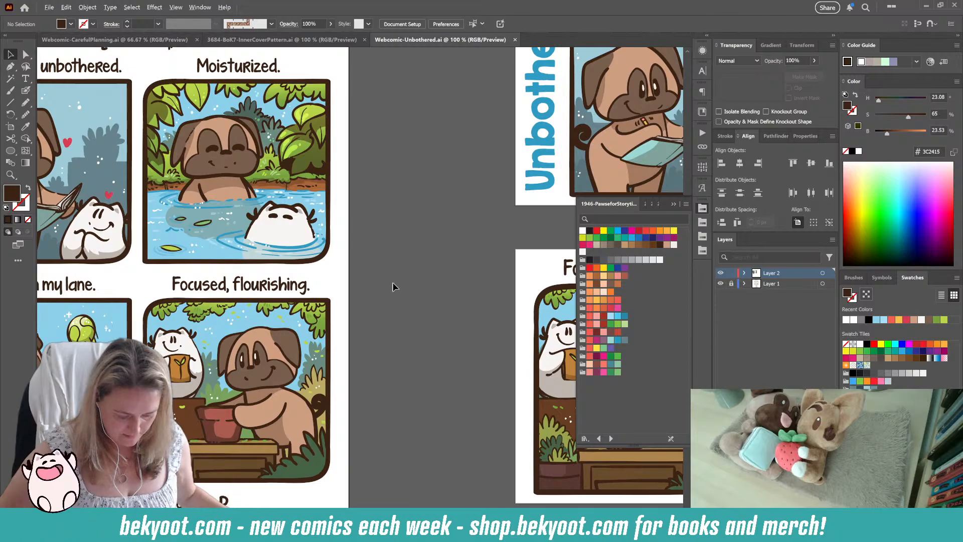
pyautogui.scroll(-2, 393, 287)
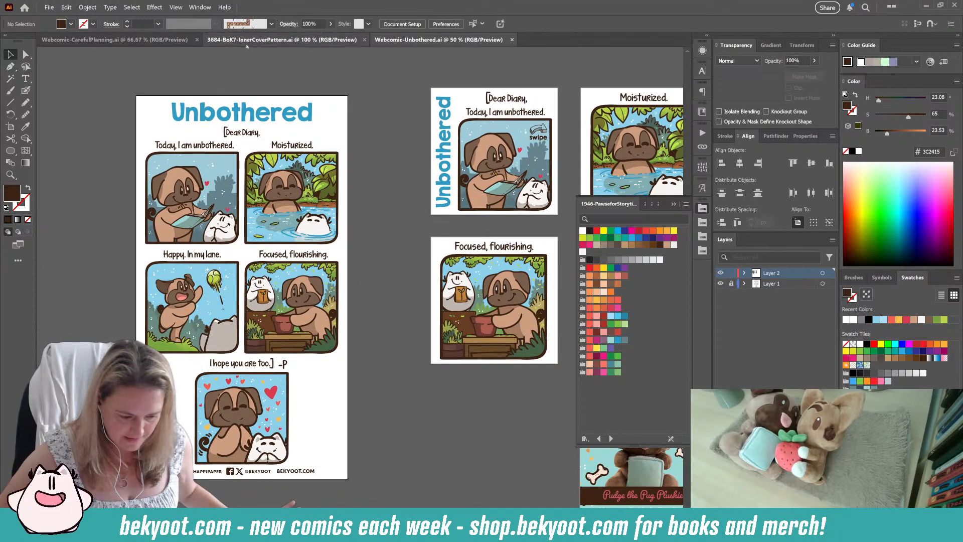
# Step: Switch to Webcomic-CarefulPlanning.ai and isolate the nested group of three round cat creatures in the second panel
pyautogui.click(115, 39)
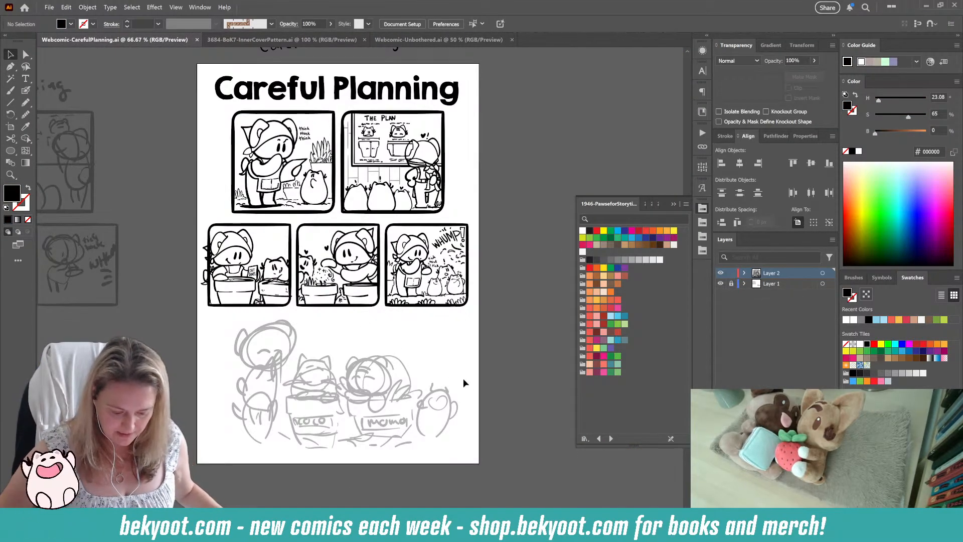
pyautogui.moveTo(463, 383); pyautogui.dragTo(398, 365)
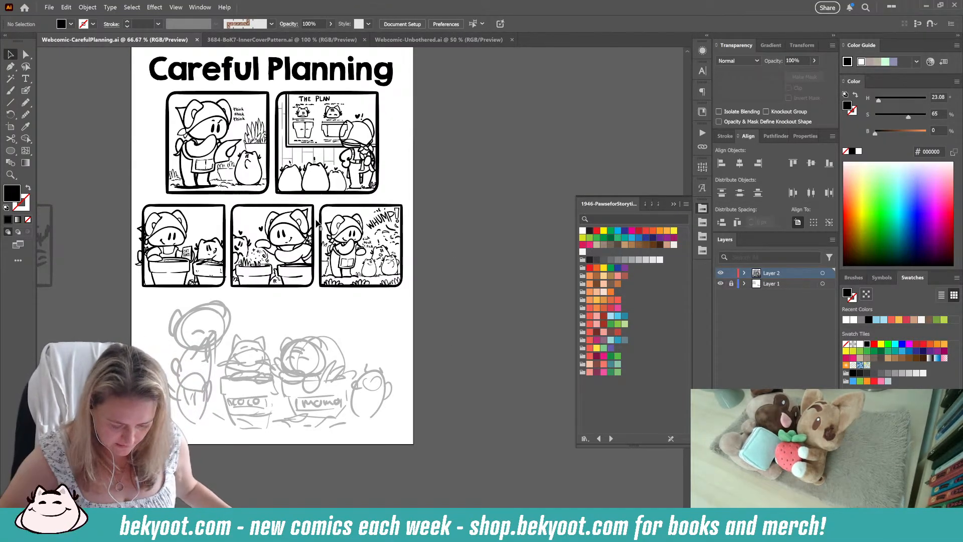
pyautogui.scroll(2, 290, 190)
pyautogui.scroll(1, 308, 197)
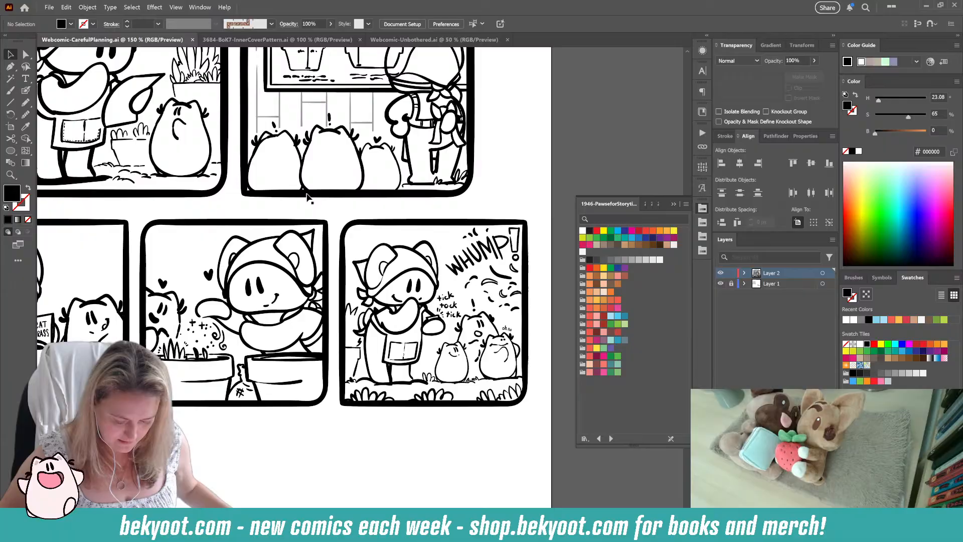
pyautogui.click(275, 142)
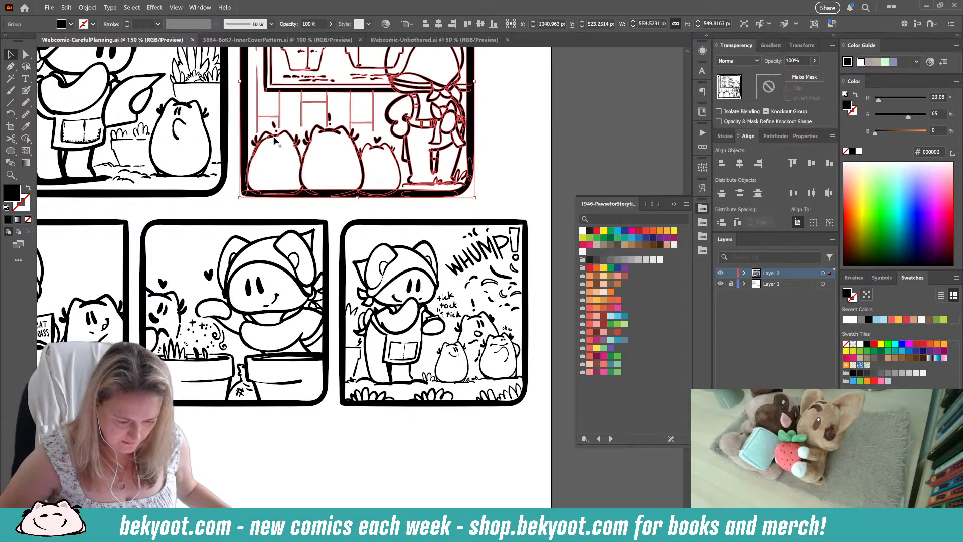
pyautogui.doubleClick(275, 142)
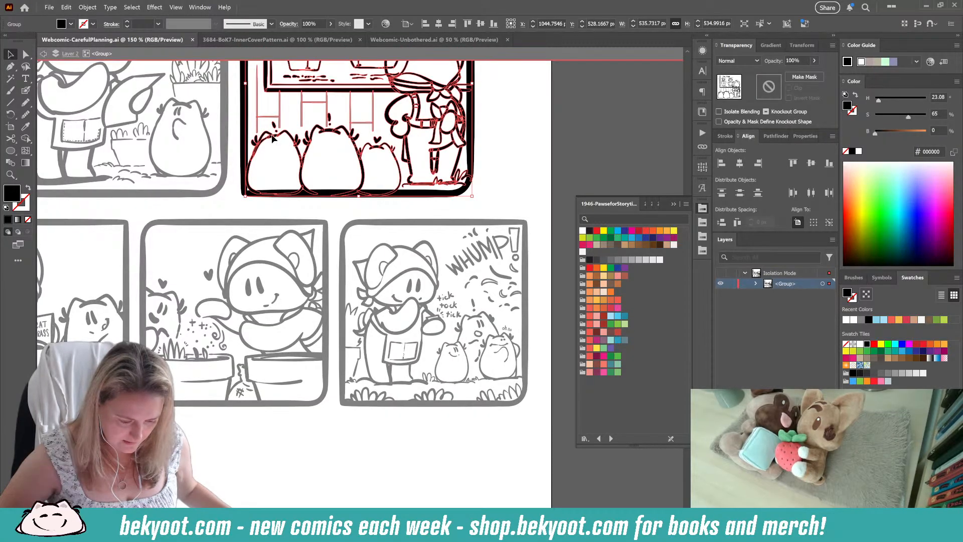
pyautogui.doubleClick(272, 139)
pyautogui.doubleClick(273, 139)
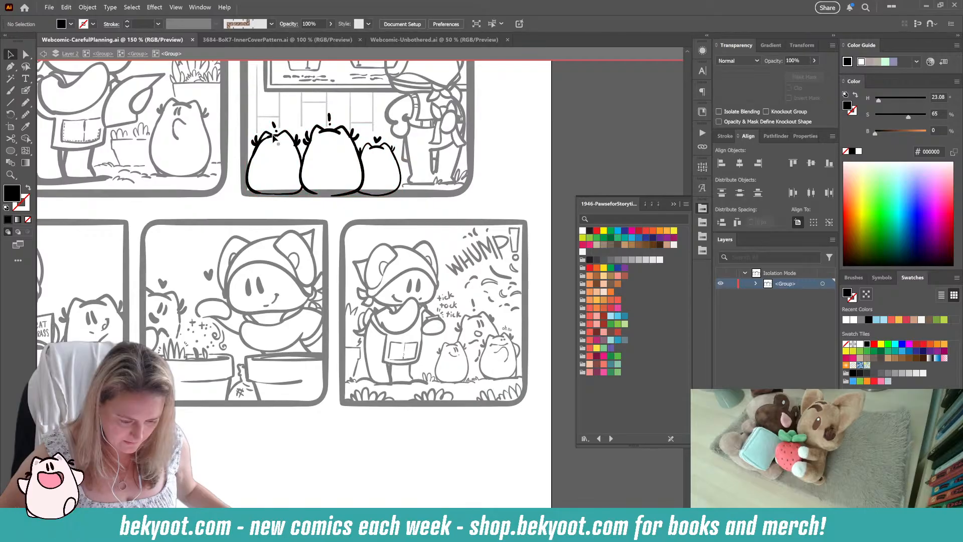
# Step: Scale the leftmost cat creature down to about 108 by 137 px and nudge it slightly away from its neighbour and upwards
pyautogui.click(264, 136)
pyautogui.click(243, 120)
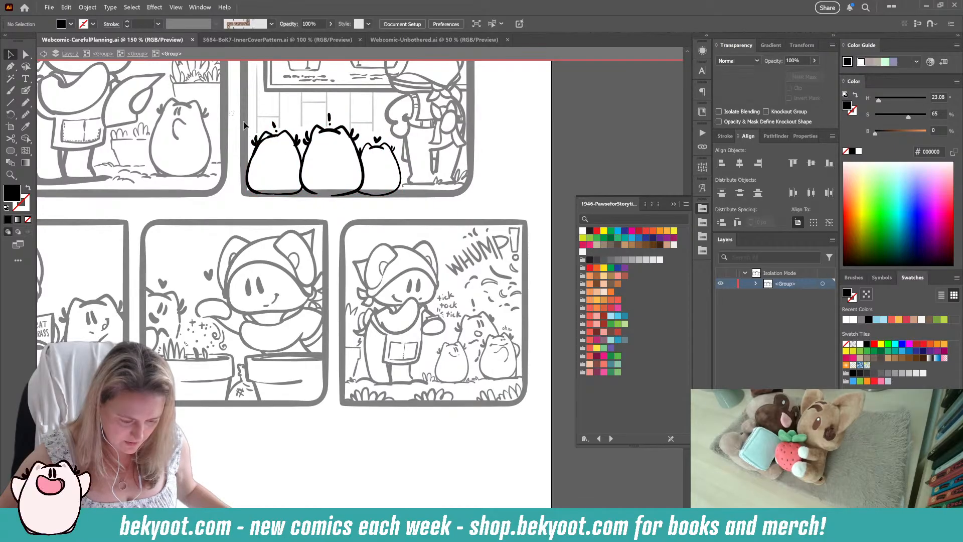
pyautogui.moveTo(295, 200); pyautogui.dragTo(297, 196)
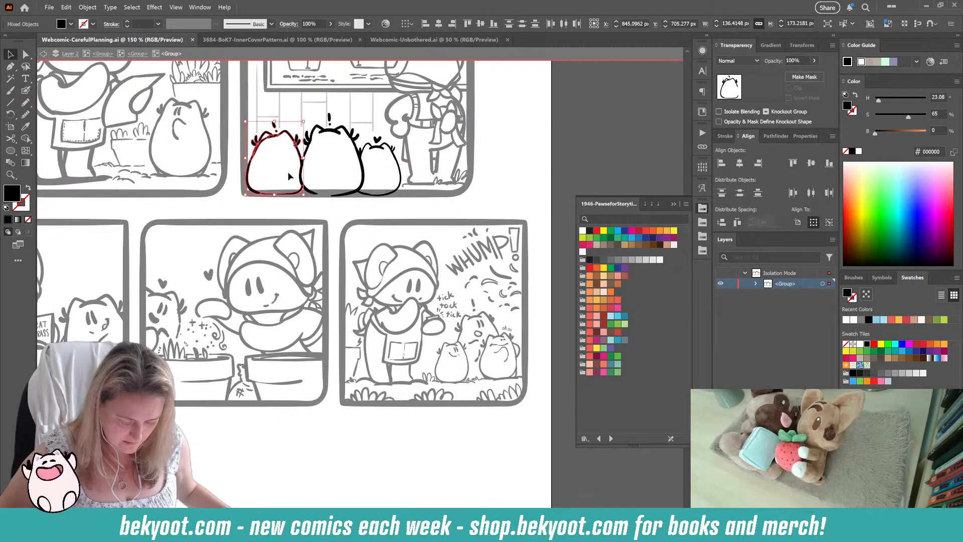
pyautogui.scroll(3, 261, 148)
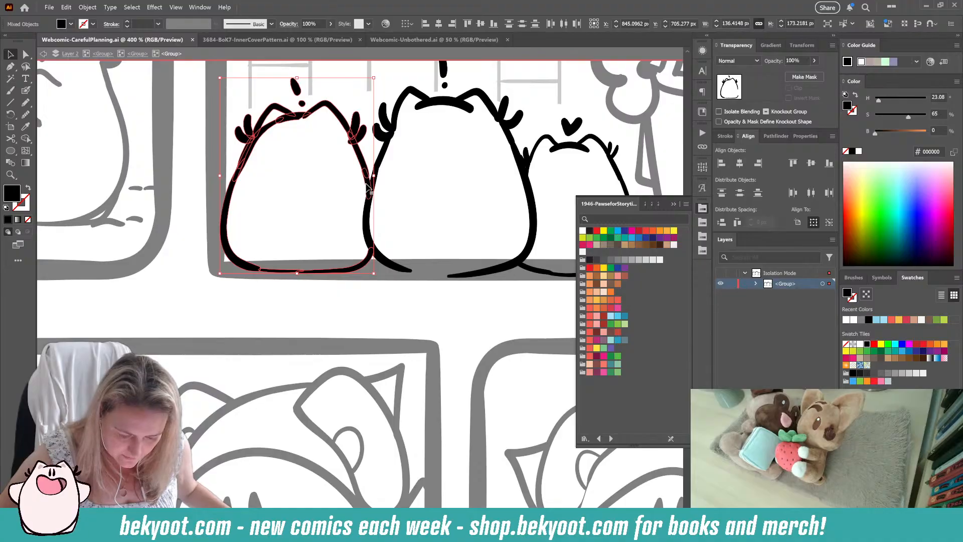
pyautogui.moveTo(230, 89); pyautogui.dragTo(252, 118)
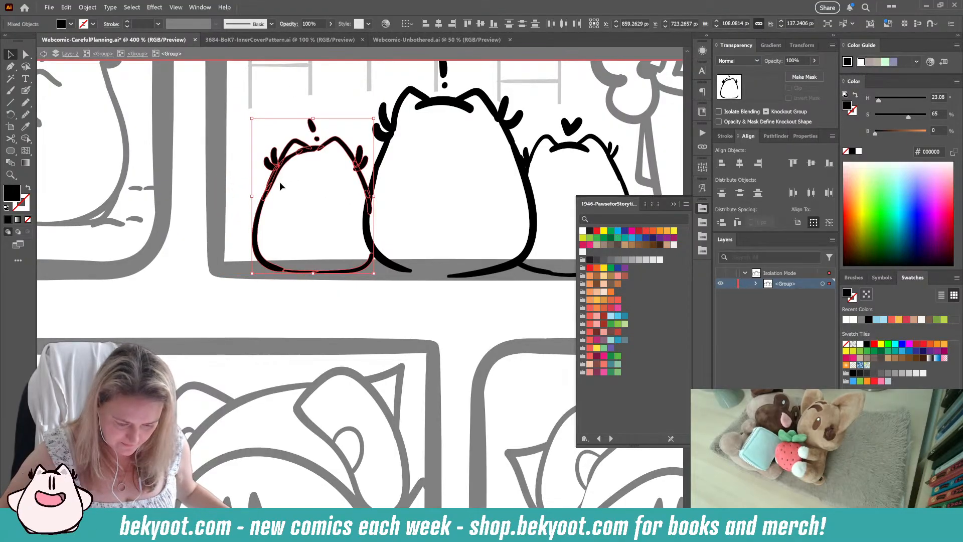
pyautogui.moveTo(271, 178); pyautogui.dragTo(267, 179)
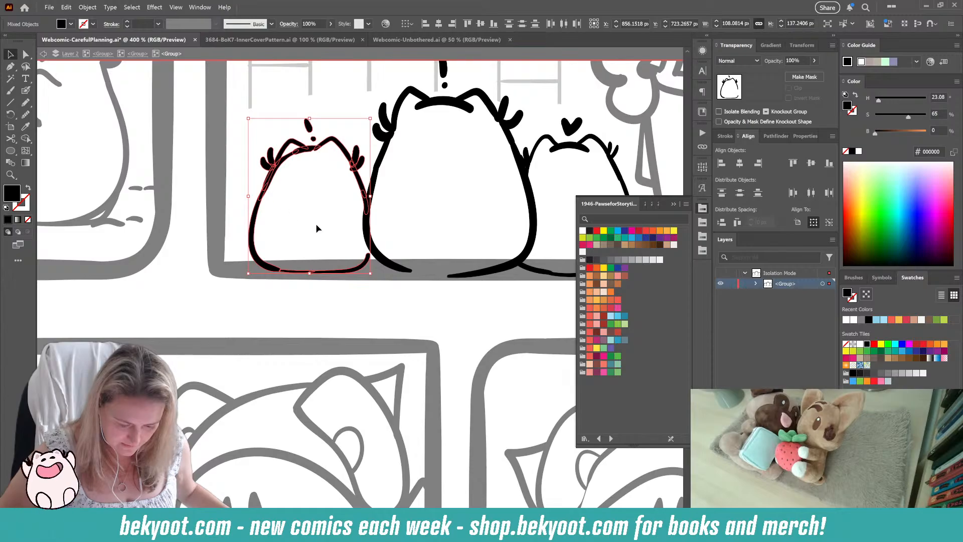
pyautogui.moveTo(355, 267); pyautogui.dragTo(363, 271)
pyautogui.click(363, 276)
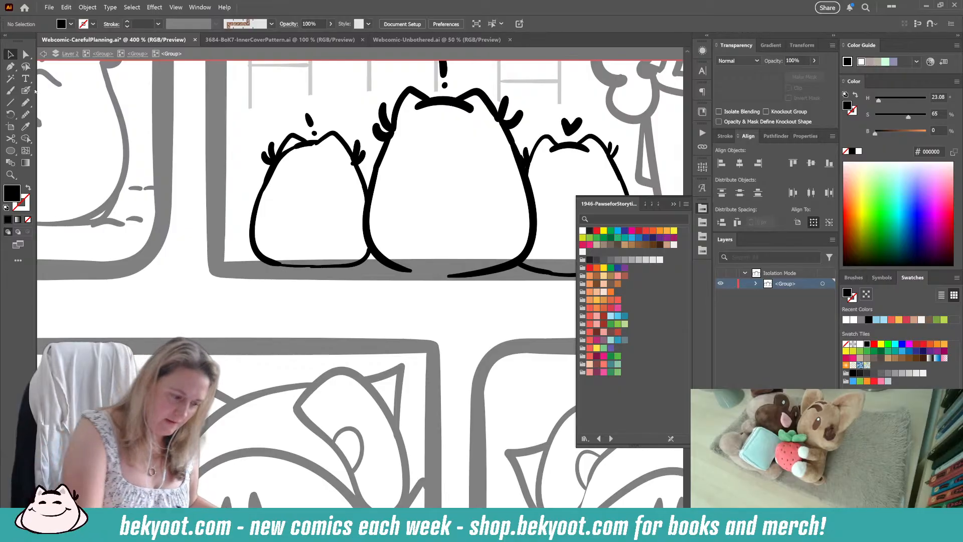
# Step: Draw small black grass tufts with short ground lines on both outer sides of the three cat creatures, and leave isolation mode
pyautogui.click(25, 90)
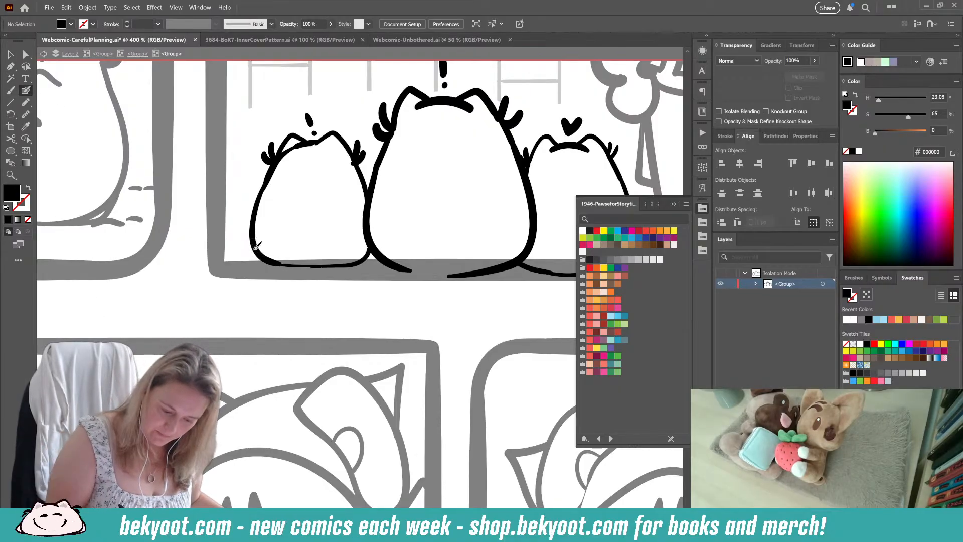
pyautogui.moveTo(252, 245); pyautogui.dragTo(213, 255)
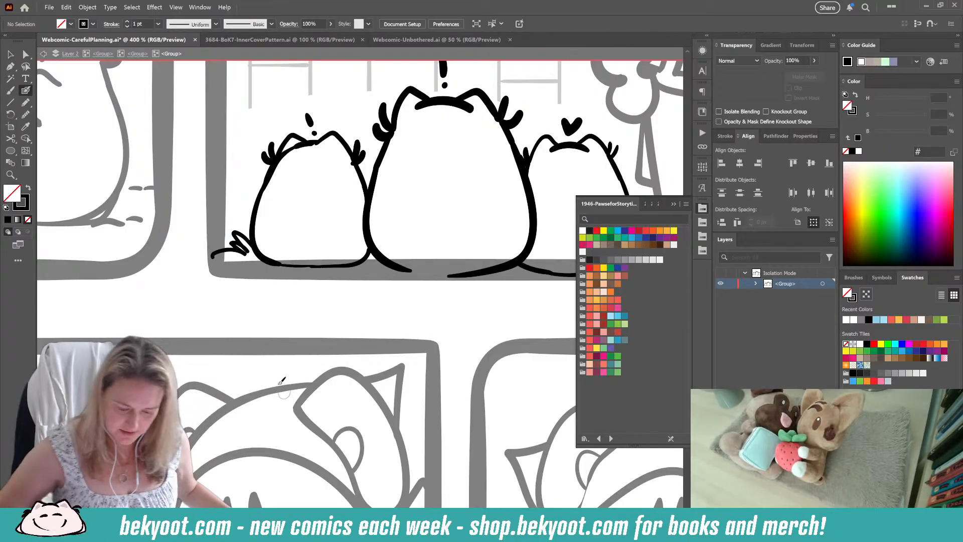
pyautogui.scroll(-1, 339, 219)
pyautogui.scroll(-2, 339, 218)
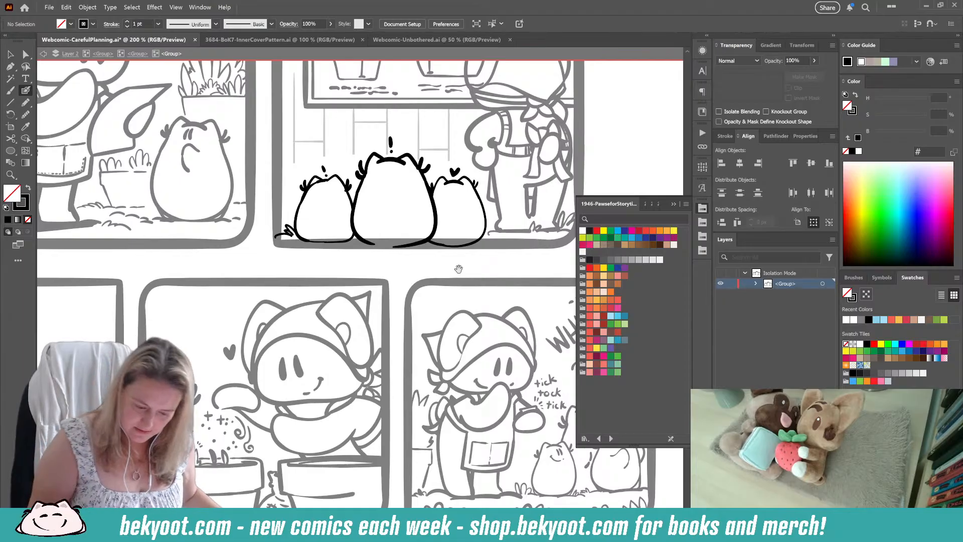
pyautogui.scroll(1, 419, 229)
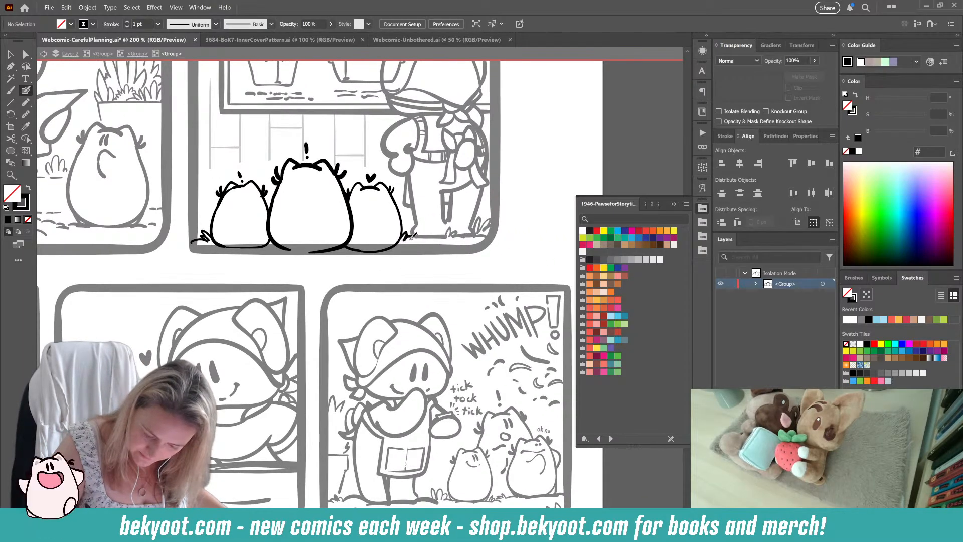
pyautogui.moveTo(415, 239); pyautogui.dragTo(426, 244)
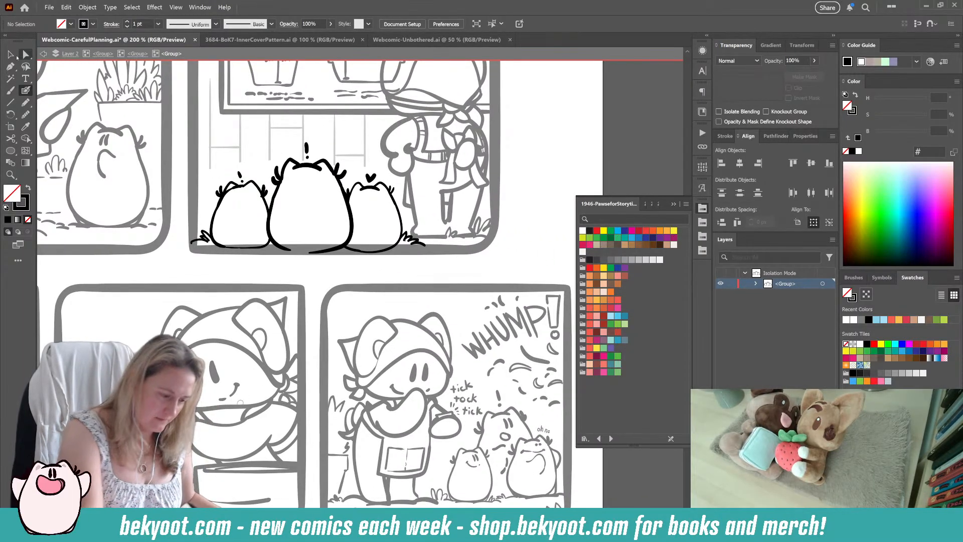
pyautogui.press('v')
pyautogui.doubleClick(531, 150)
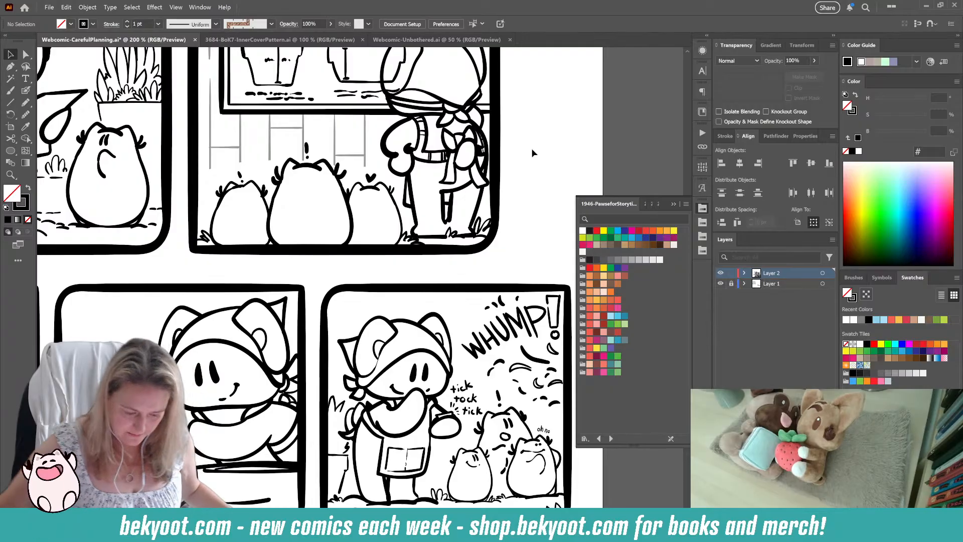
# Step: Save the Careful Planning comic and collapse the floating swatch library to clear the view of the full page
pyautogui.scroll(-3, 443, 232)
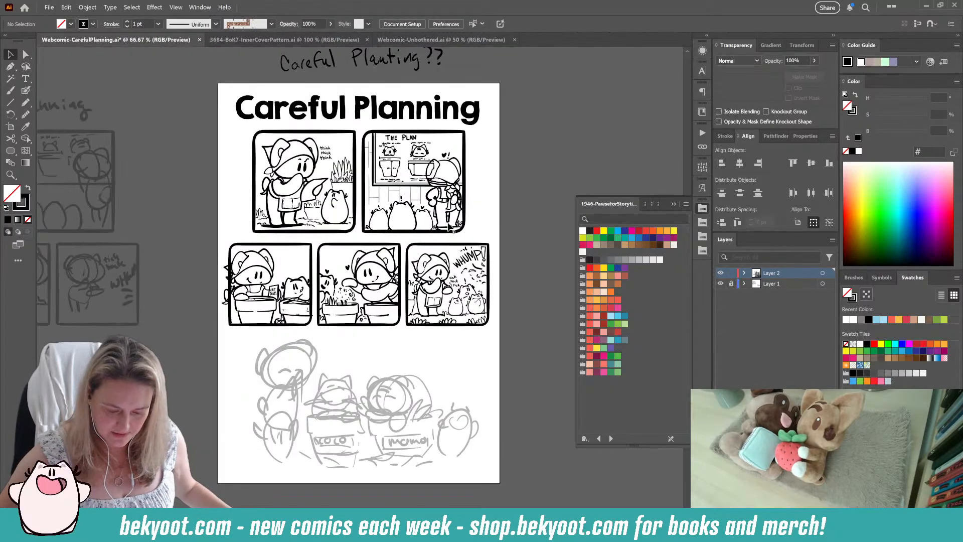
pyautogui.moveTo(446, 330); pyautogui.dragTo(432, 299)
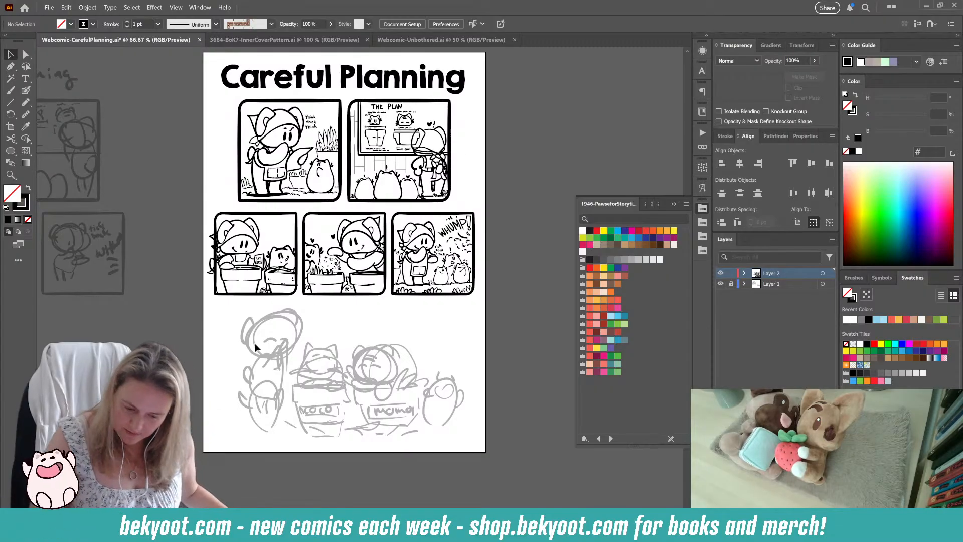
pyautogui.scroll(-1, 333, 414)
pyautogui.hotkey('ctrl', 's')
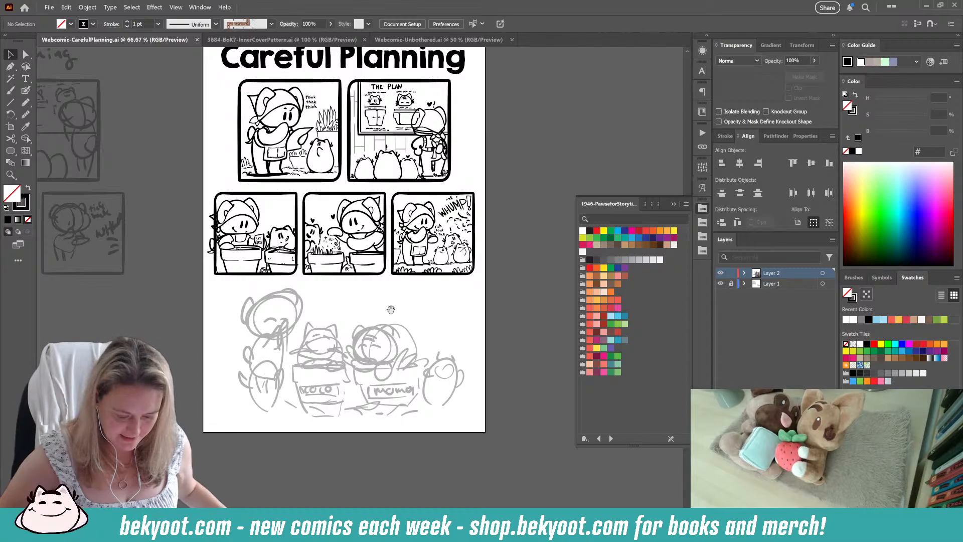
pyautogui.moveTo(390, 309); pyautogui.dragTo(460, 366)
pyautogui.scroll(1, 377, 316)
pyautogui.click(669, 206)
pyautogui.moveTo(485, 325); pyautogui.dragTo(551, 394)
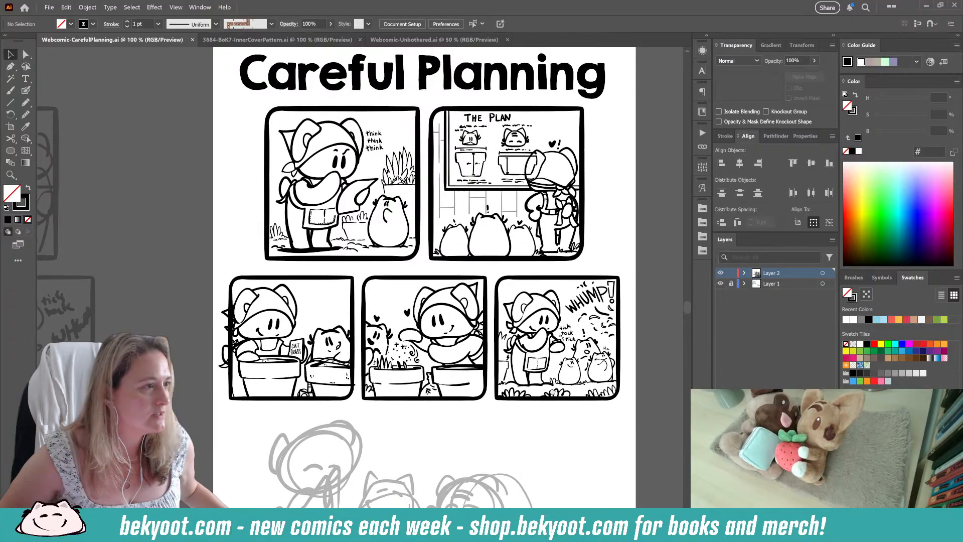